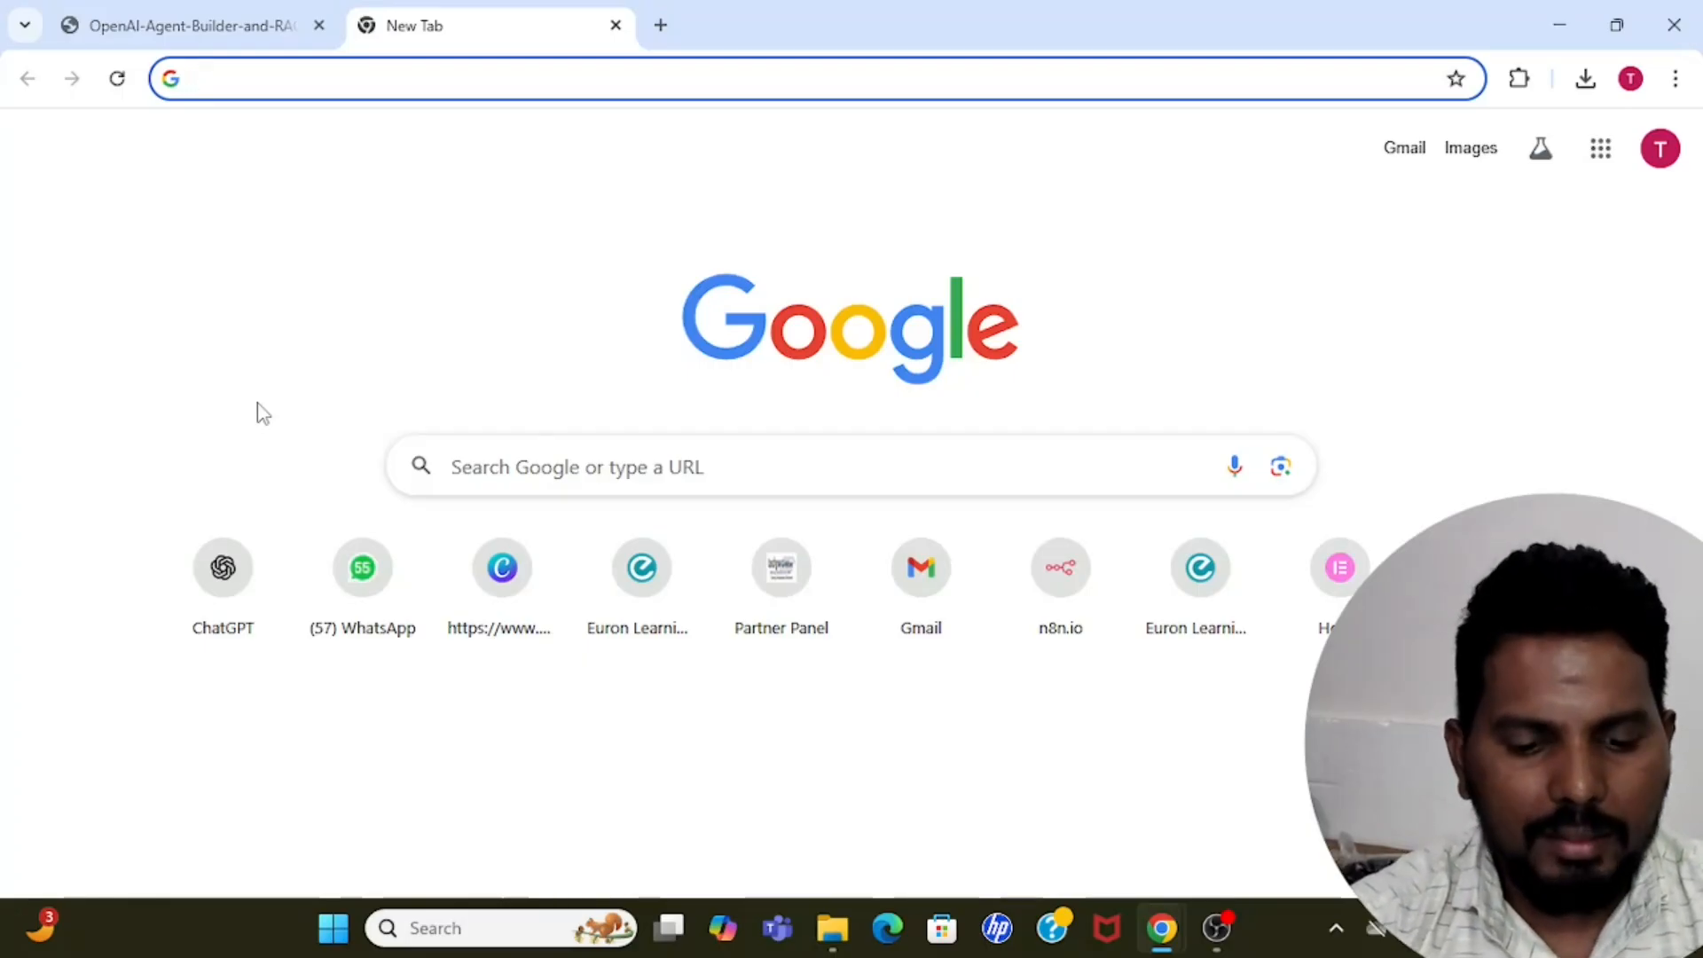
# Search the web for "openai agent builder" and open the OpenAI Platform guide titled Agent Builder.
pyautogui.write('openai agen')
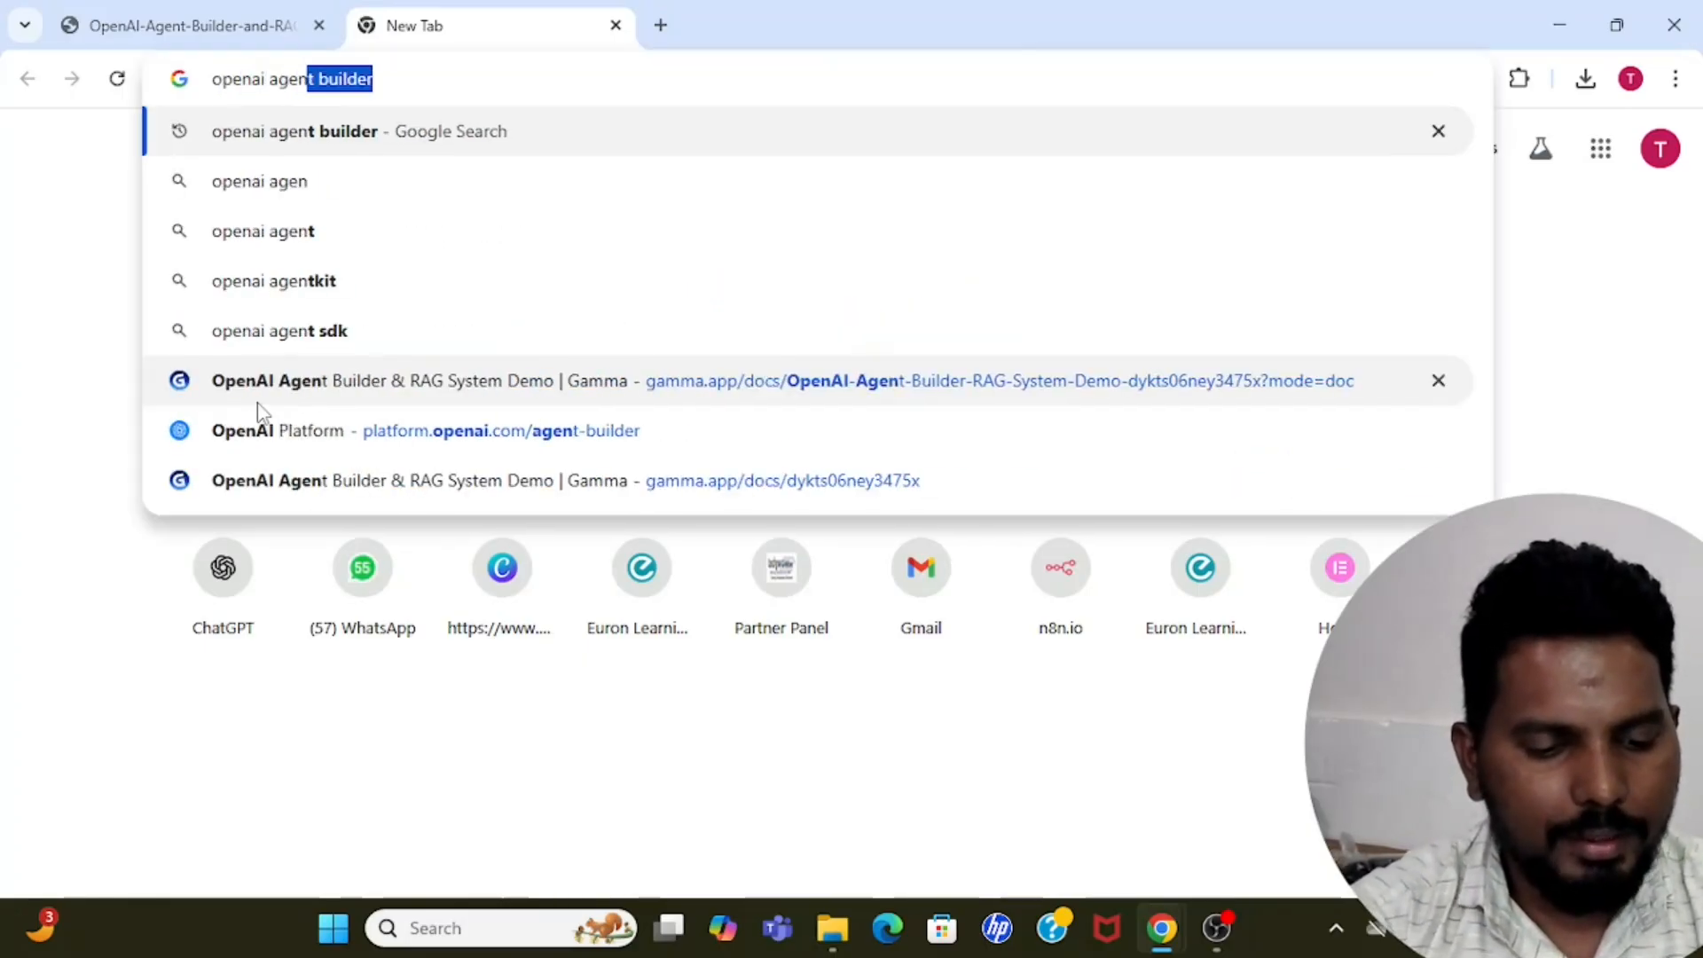
pyautogui.write('t builder')
pyautogui.press('Return')
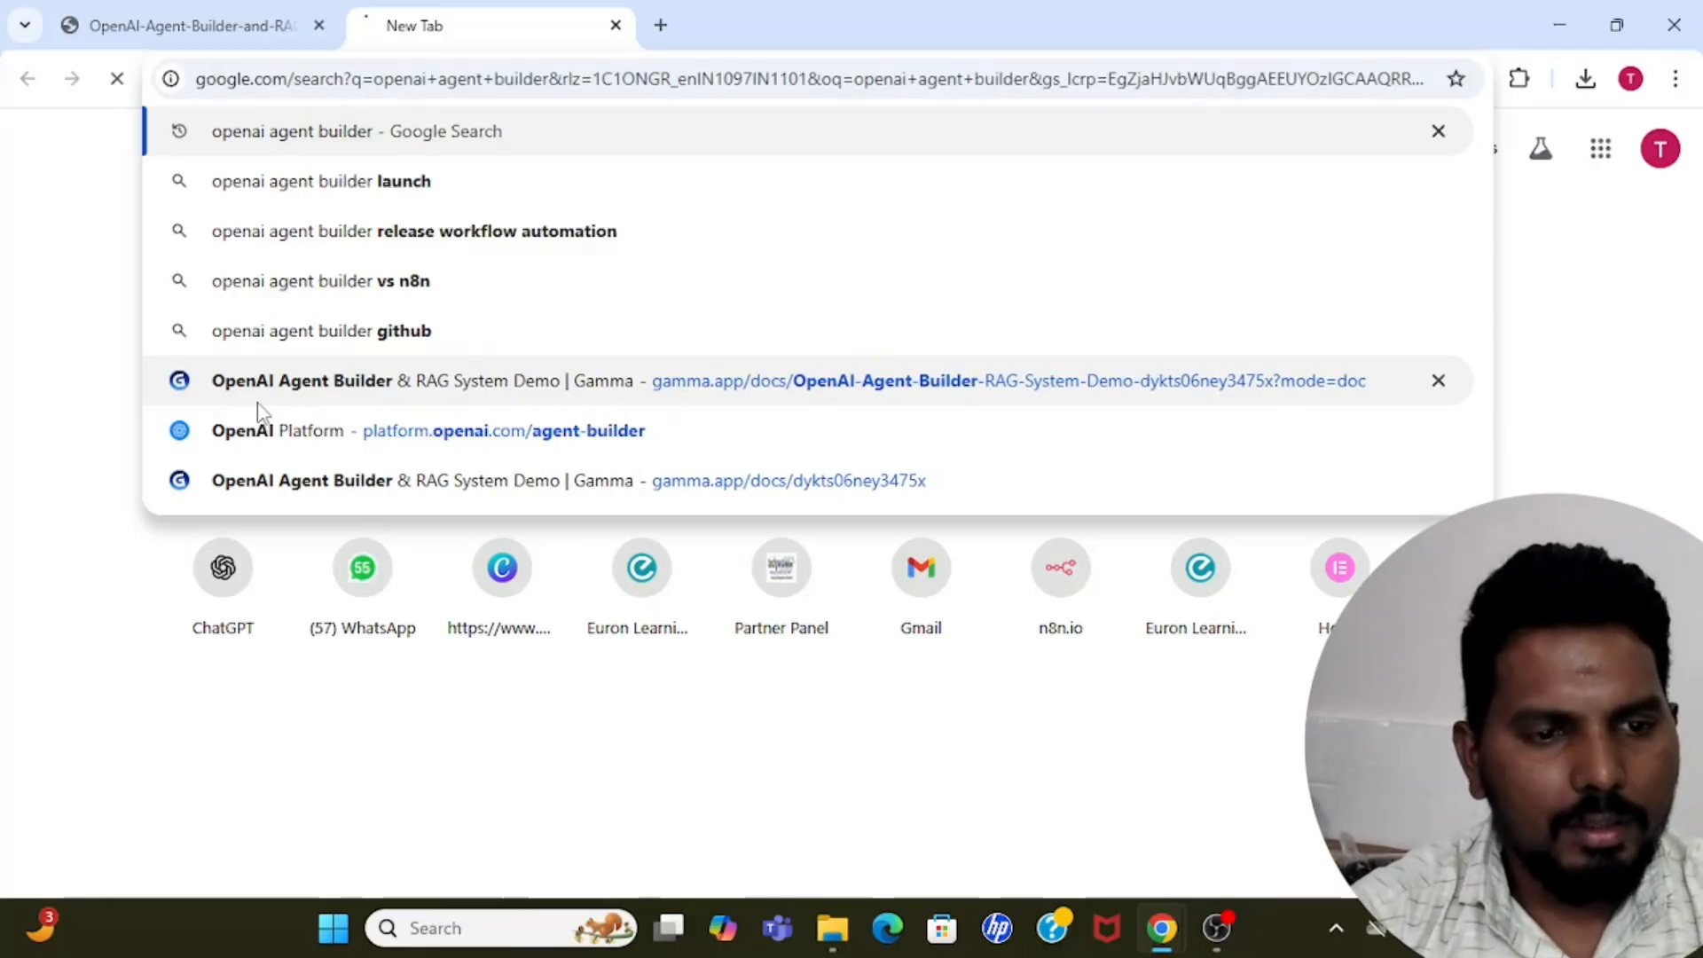
pyautogui.scroll(-10, 41, 525)
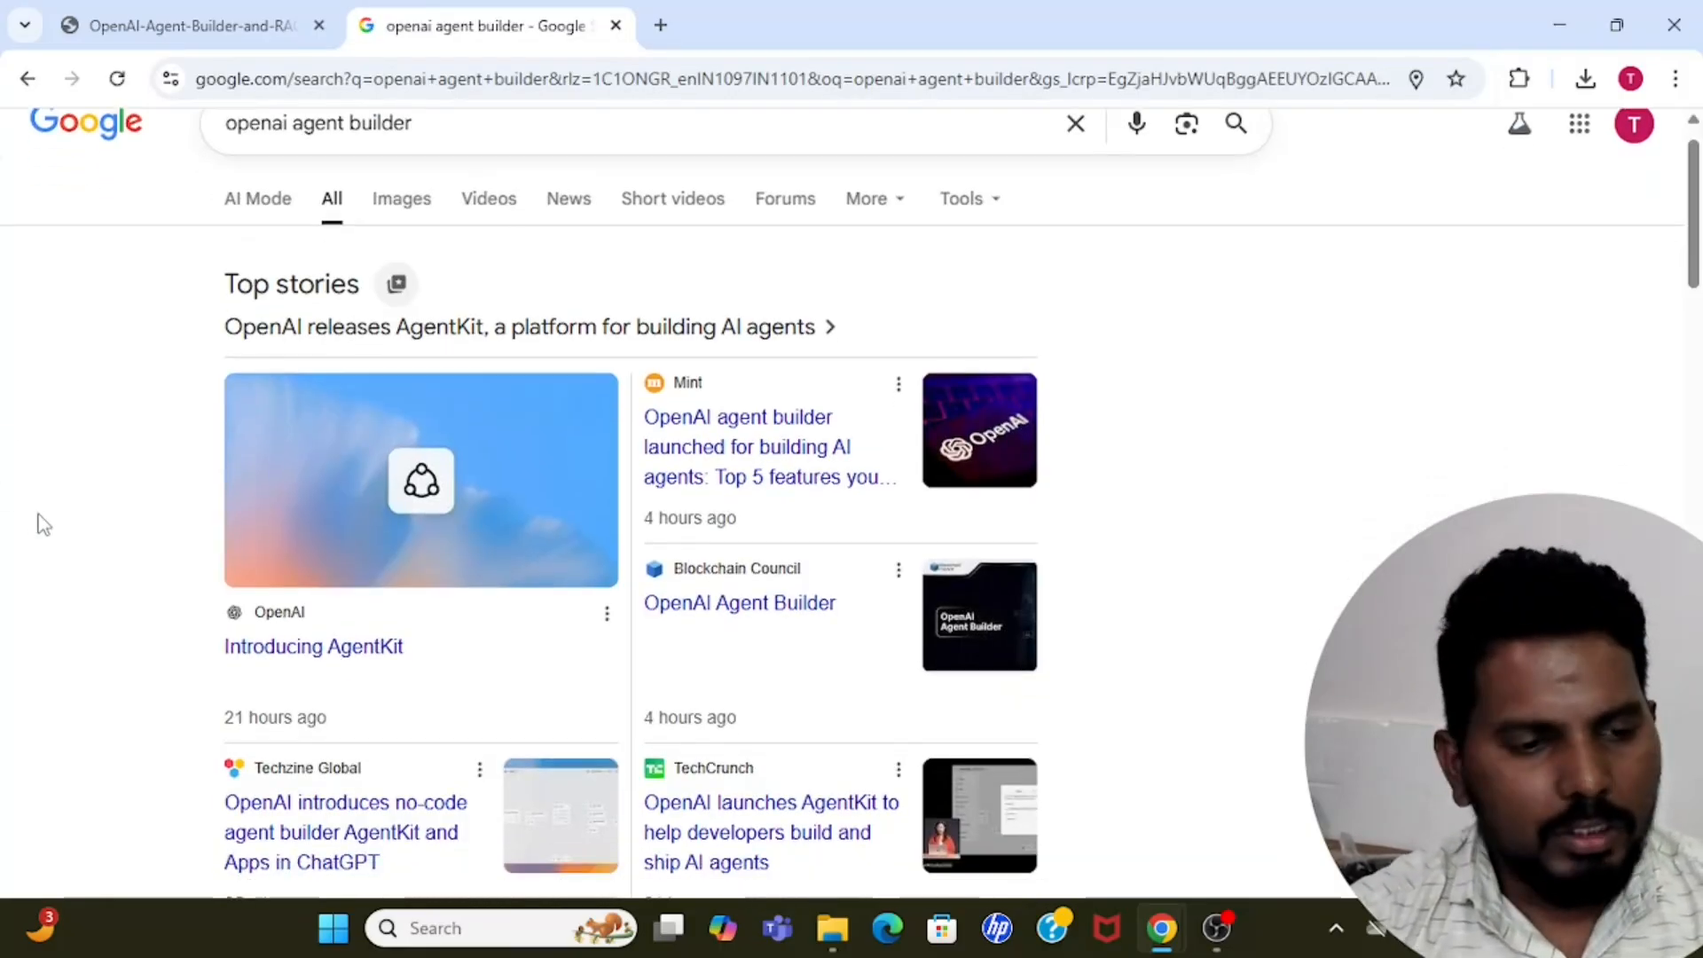
pyautogui.scroll(-7, 41, 525)
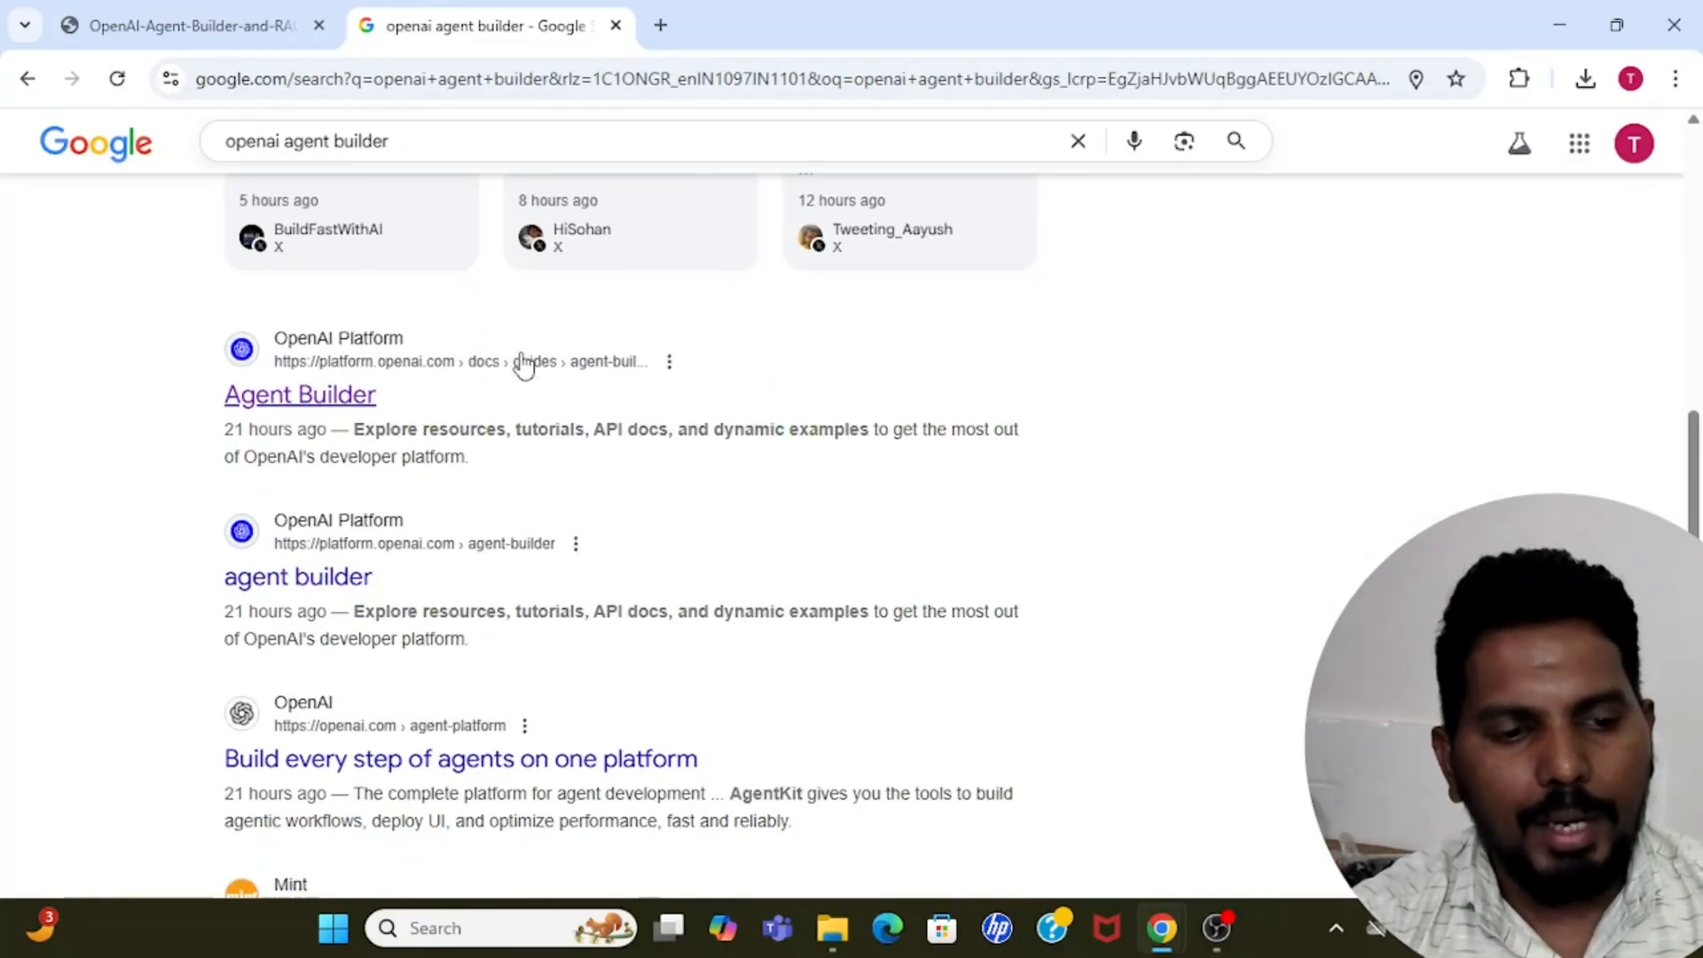
pyautogui.click(311, 396)
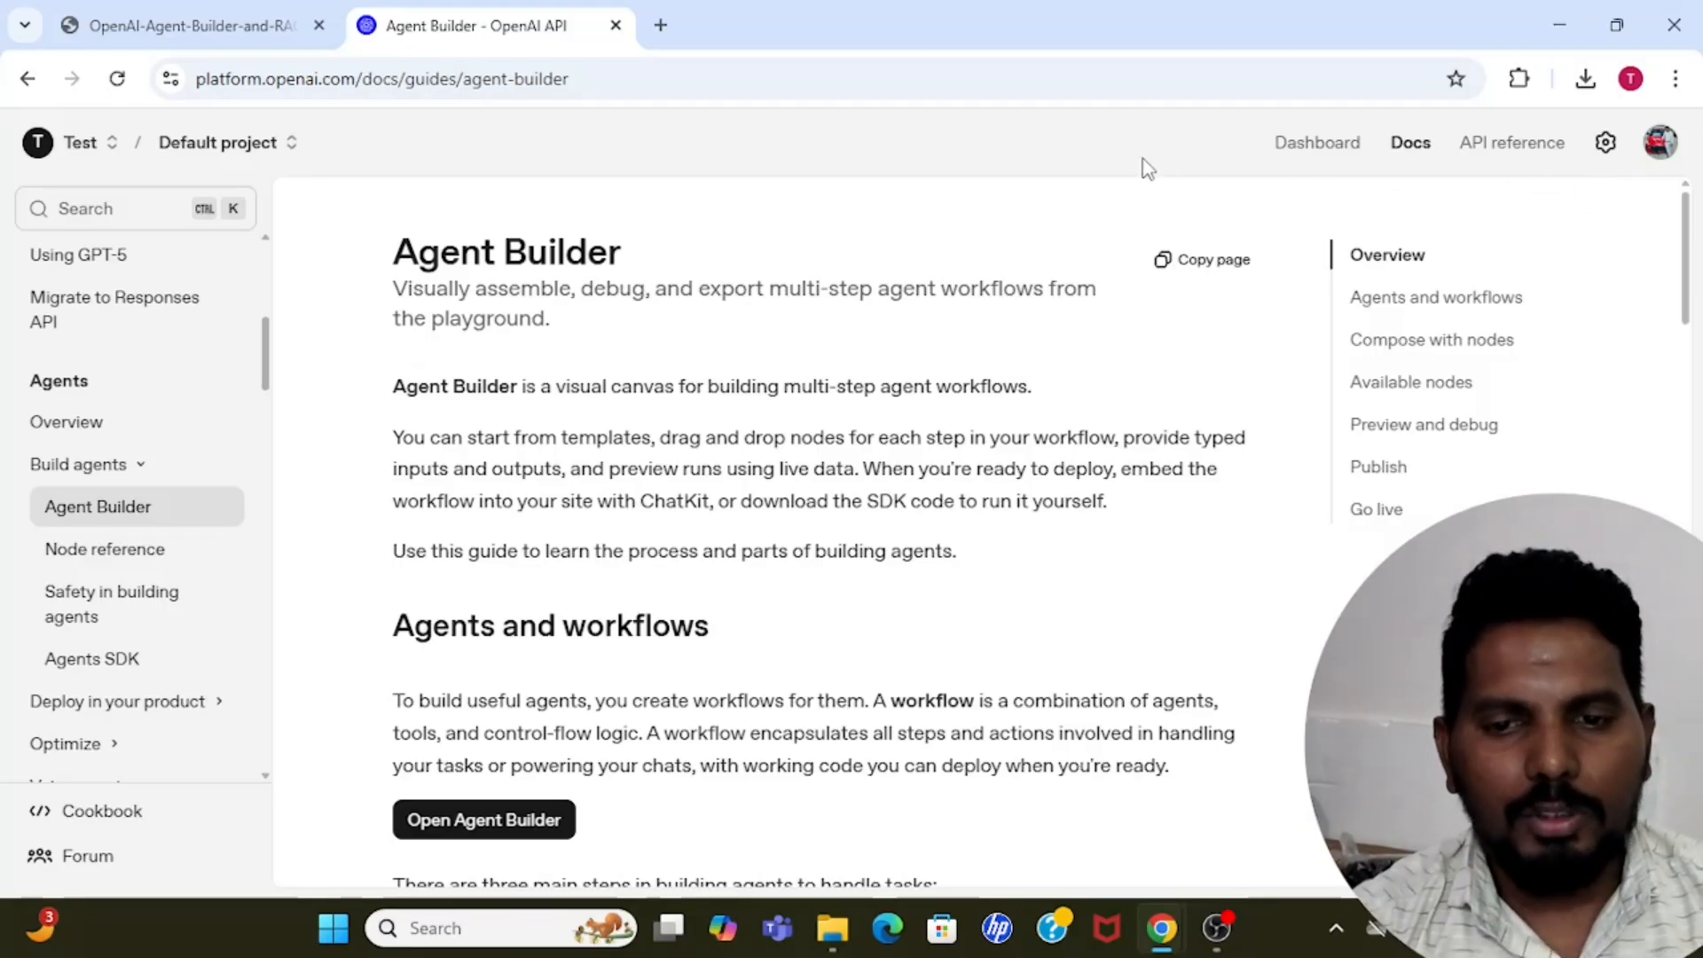
# Go to Agent Builder in the OpenAI Platform dashboard and create a new workflow.
pyautogui.click(1315, 145)
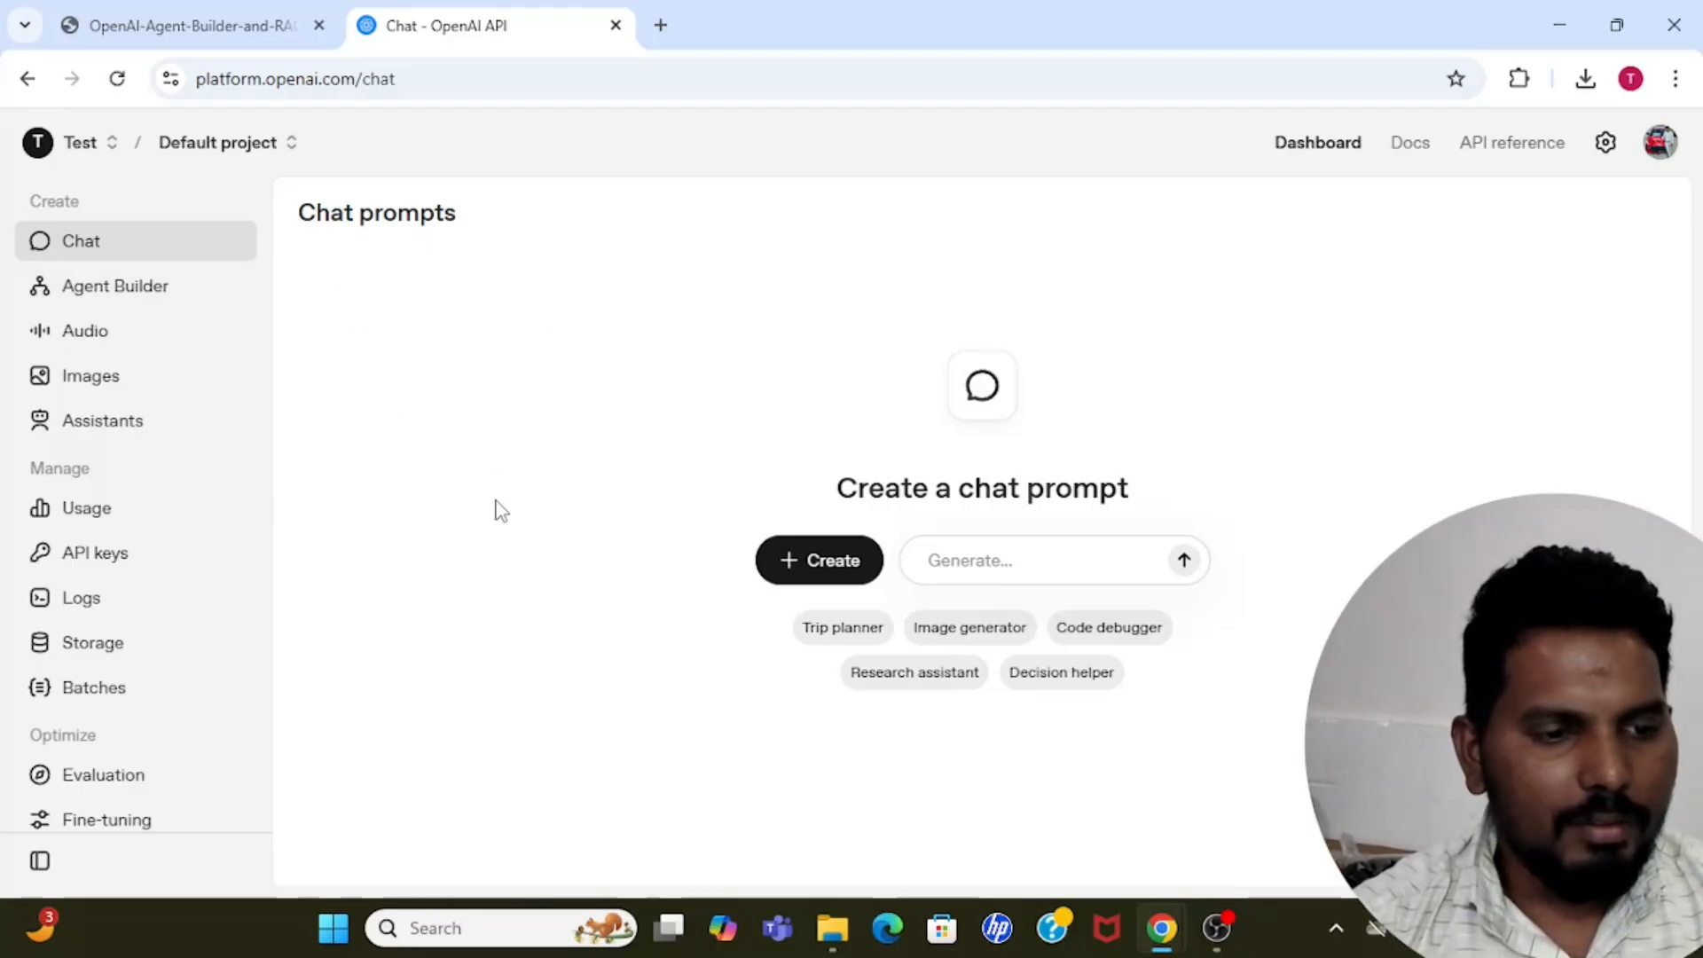
pyautogui.click(96, 293)
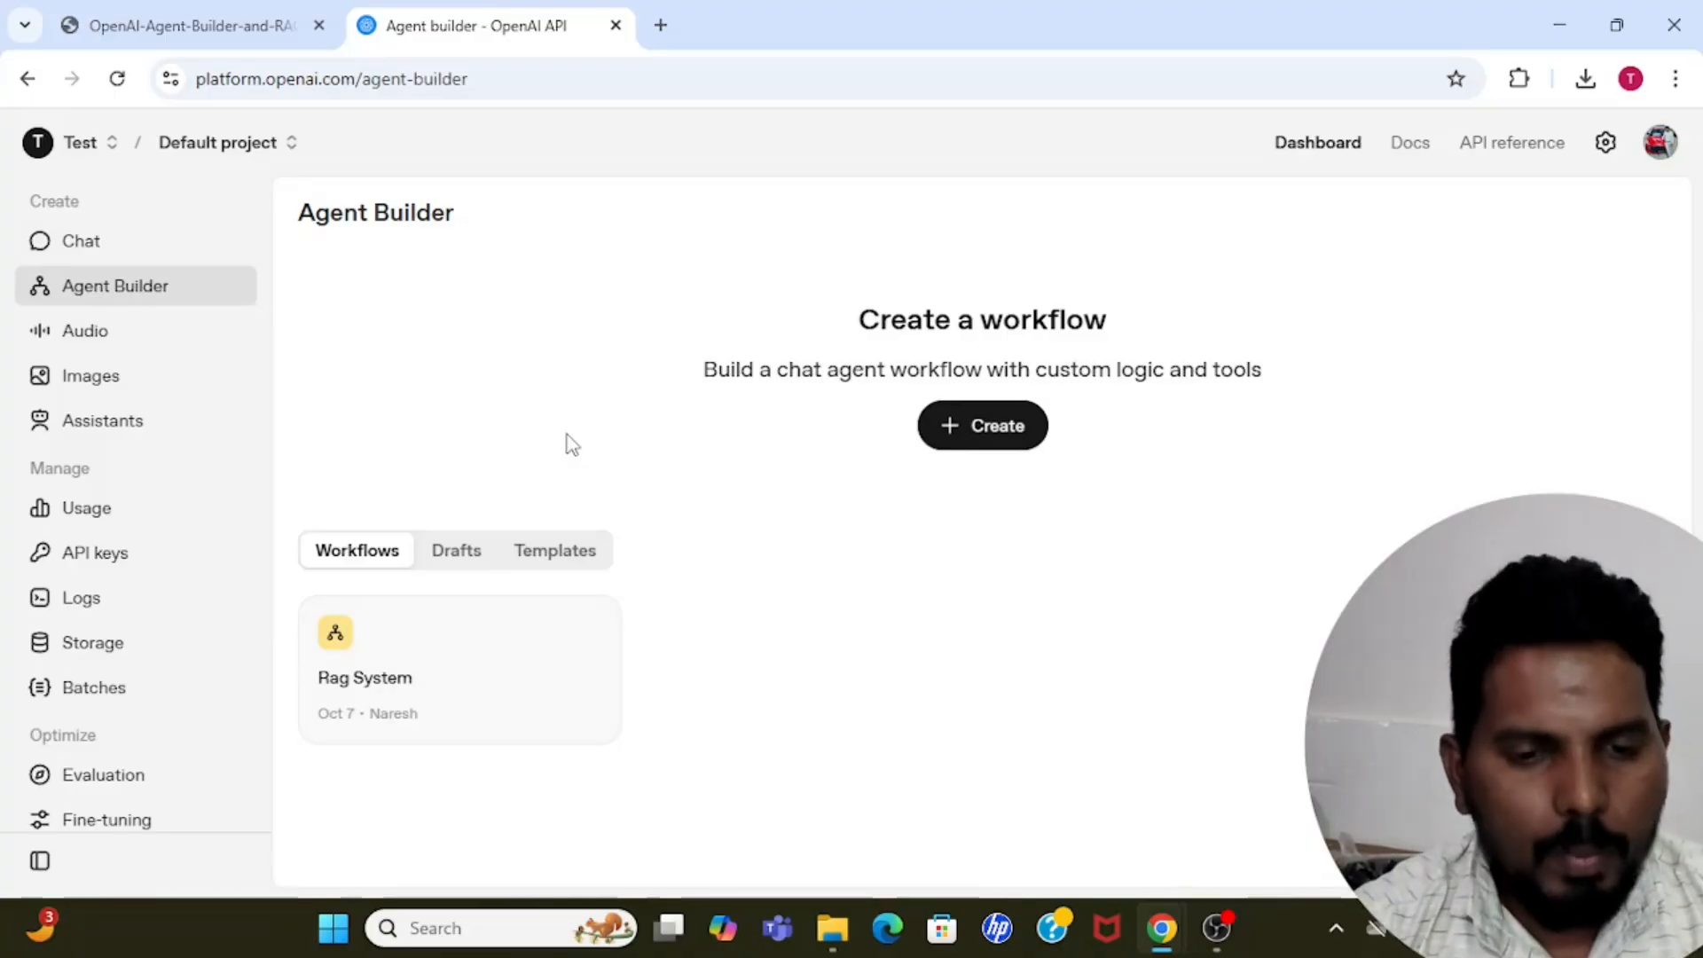
pyautogui.click(981, 434)
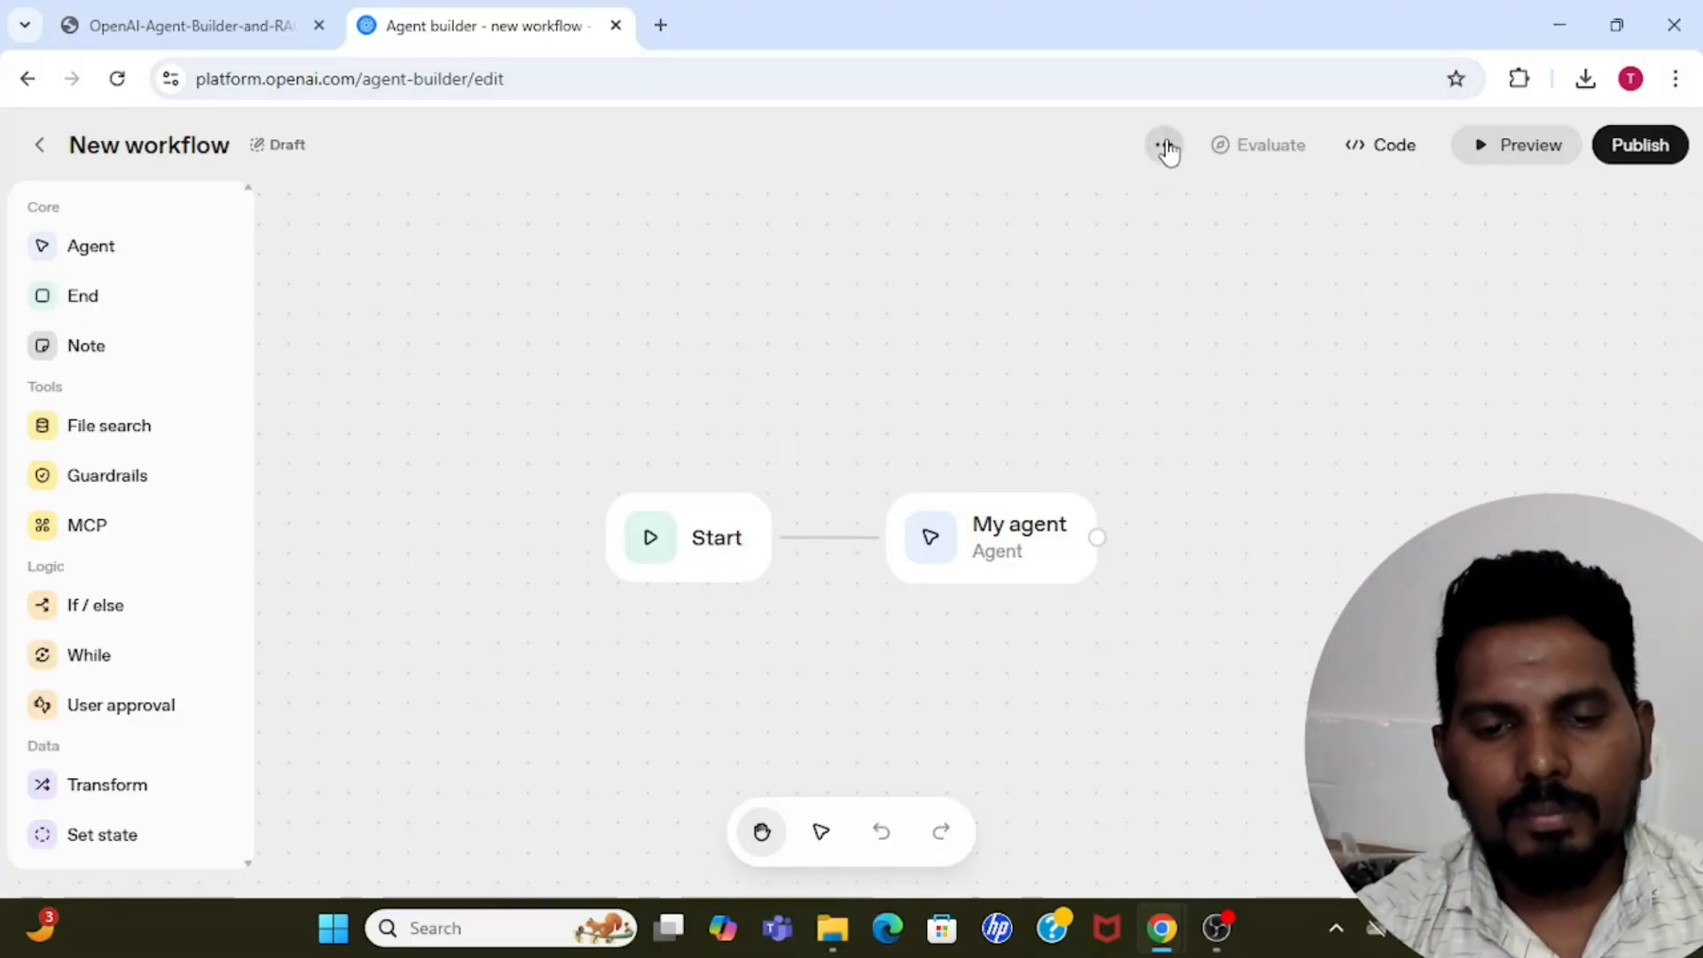
pyautogui.click(795, 85)
pyautogui.press('Return')
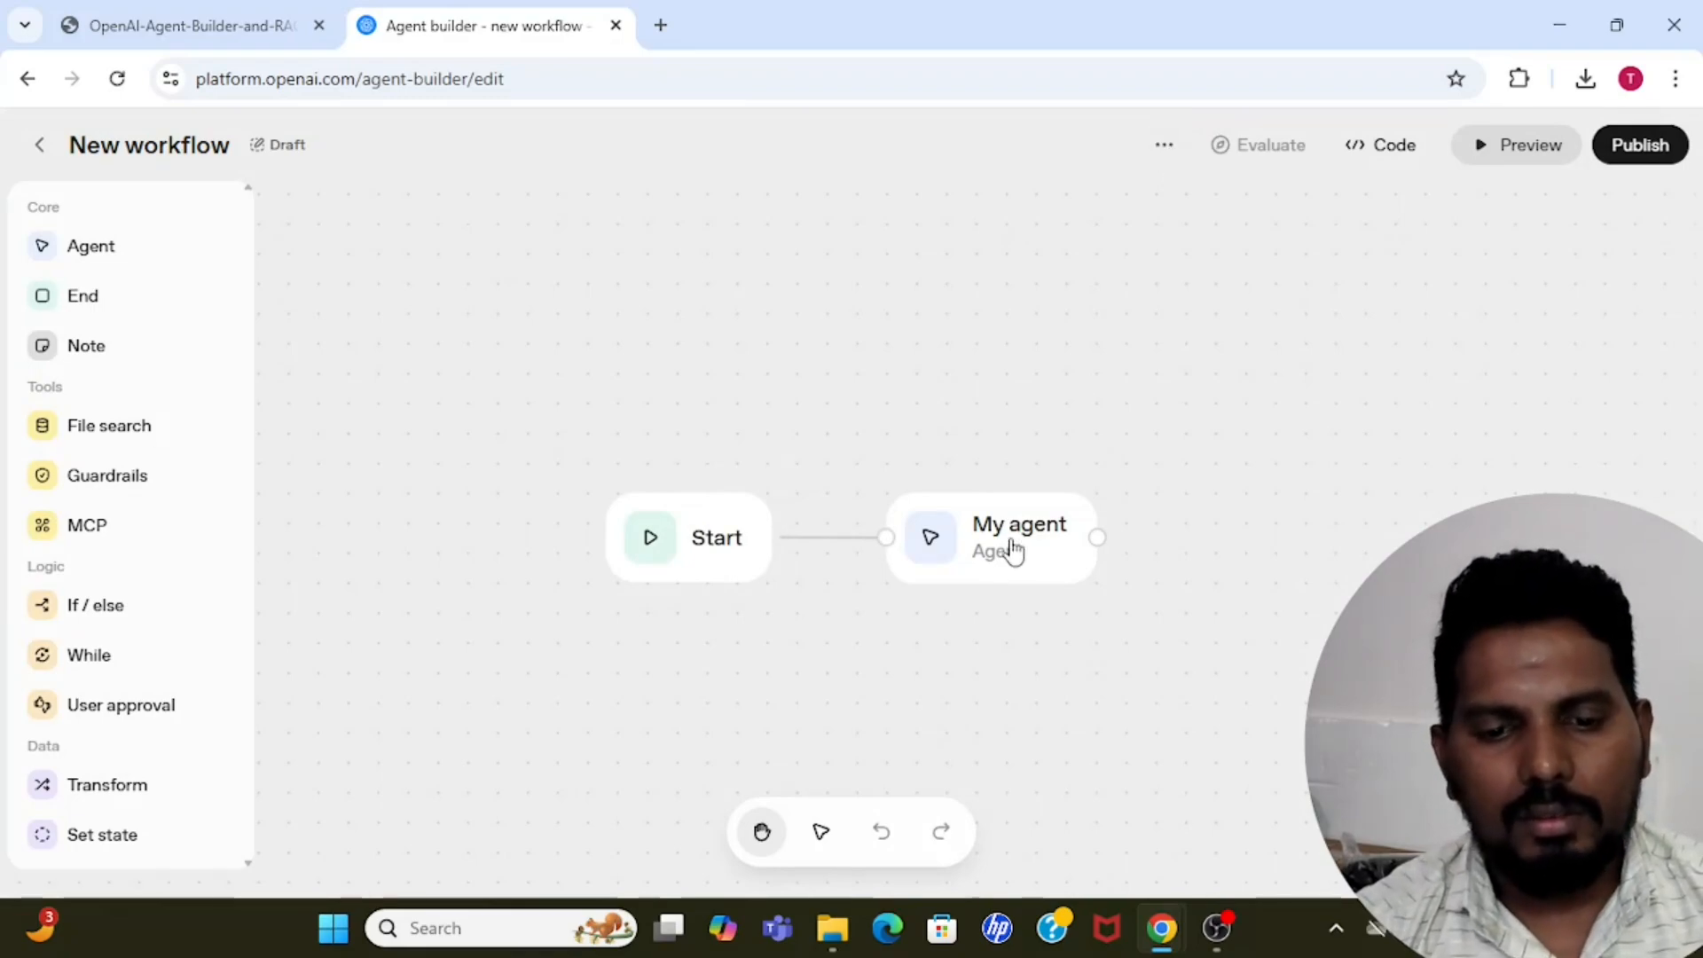
# Move the My agent node slightly higher than the Start node on the canvas.
pyautogui.moveTo(1011, 551); pyautogui.dragTo(1001, 490)
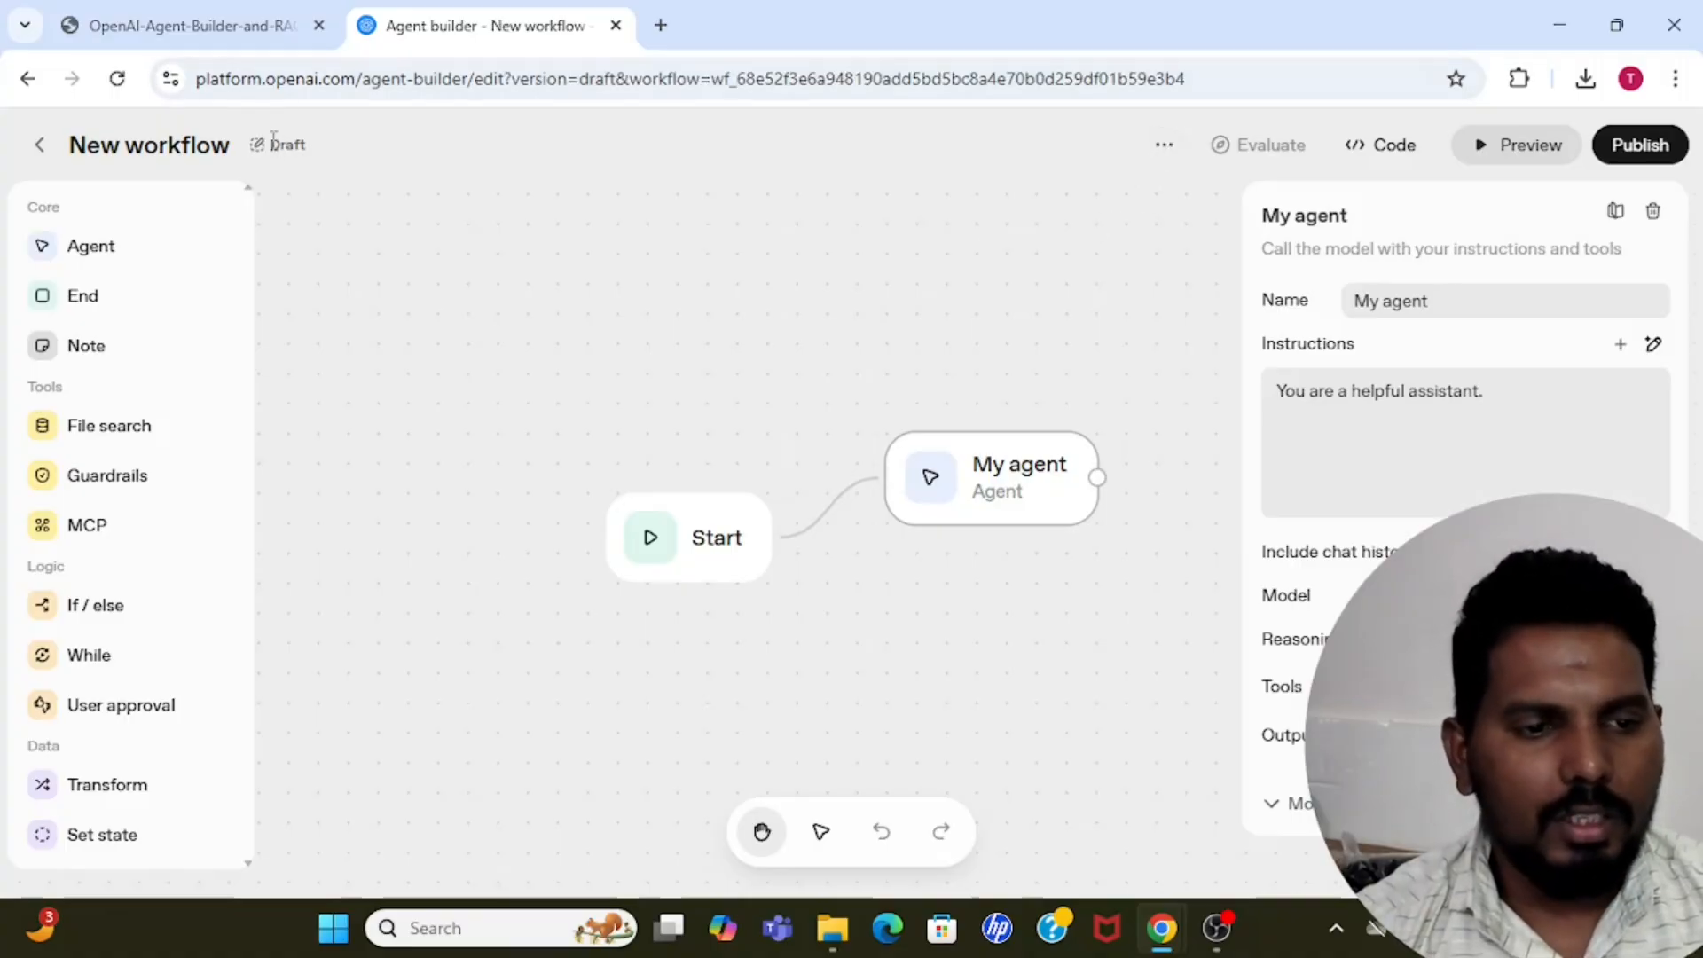
pyautogui.click(1162, 145)
pyautogui.click(869, 229)
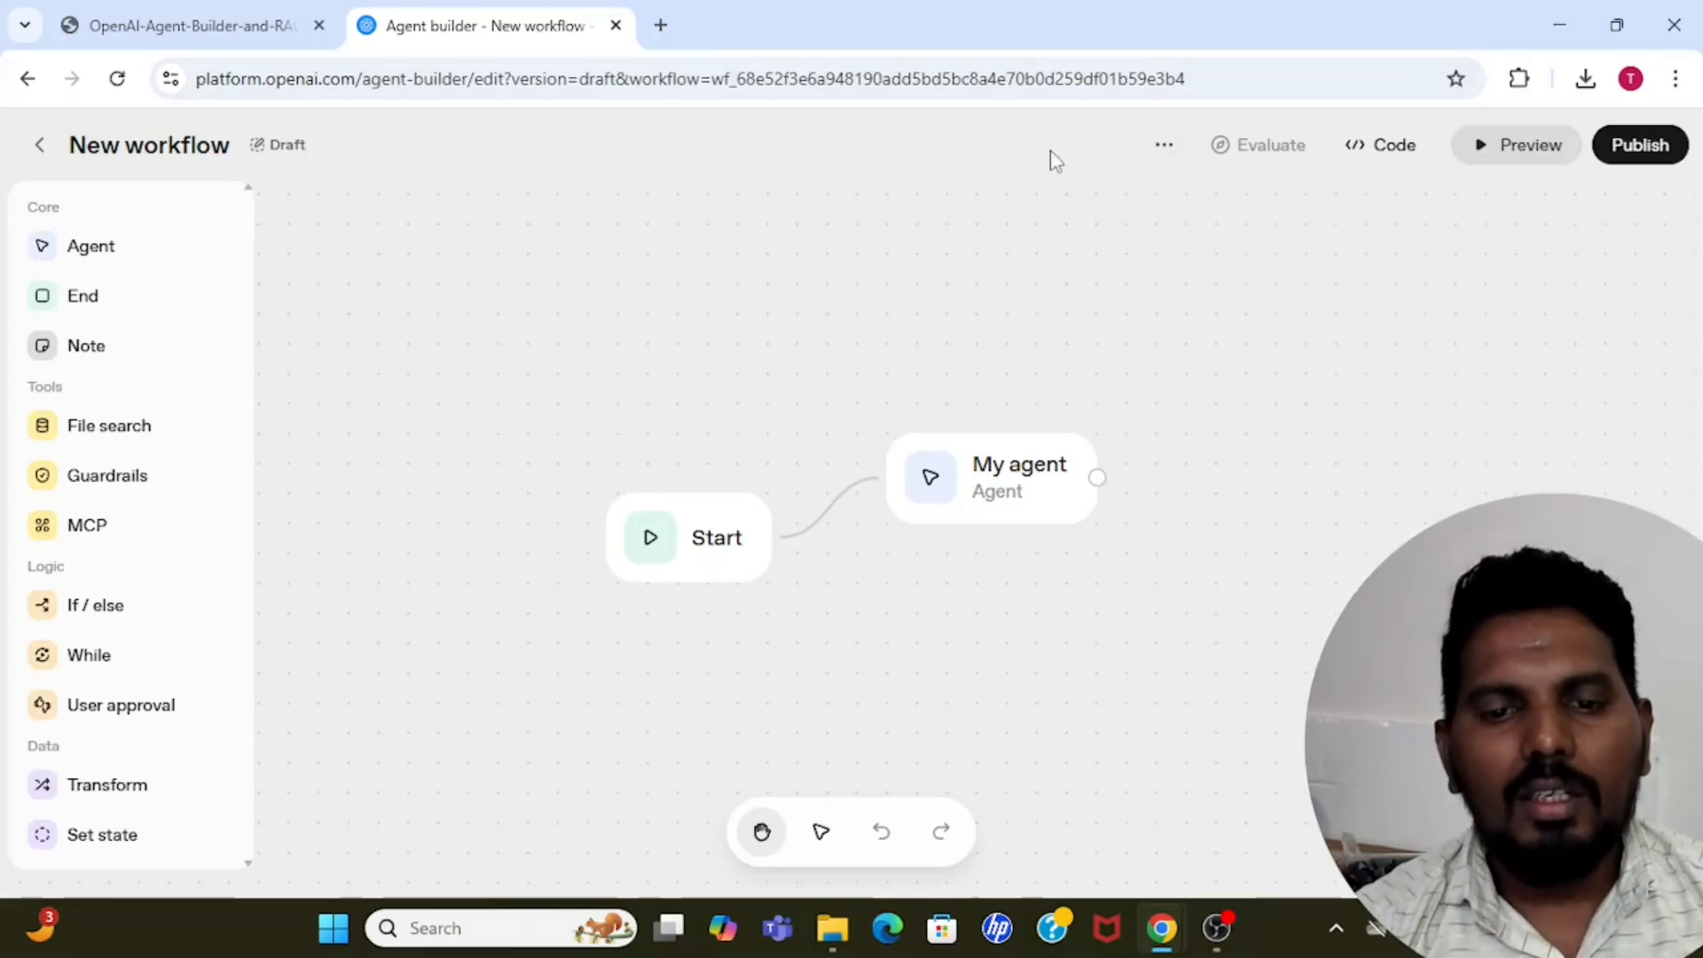
# Open the new workflow's name for editing and clear the existing text.
pyautogui.click(1168, 150)
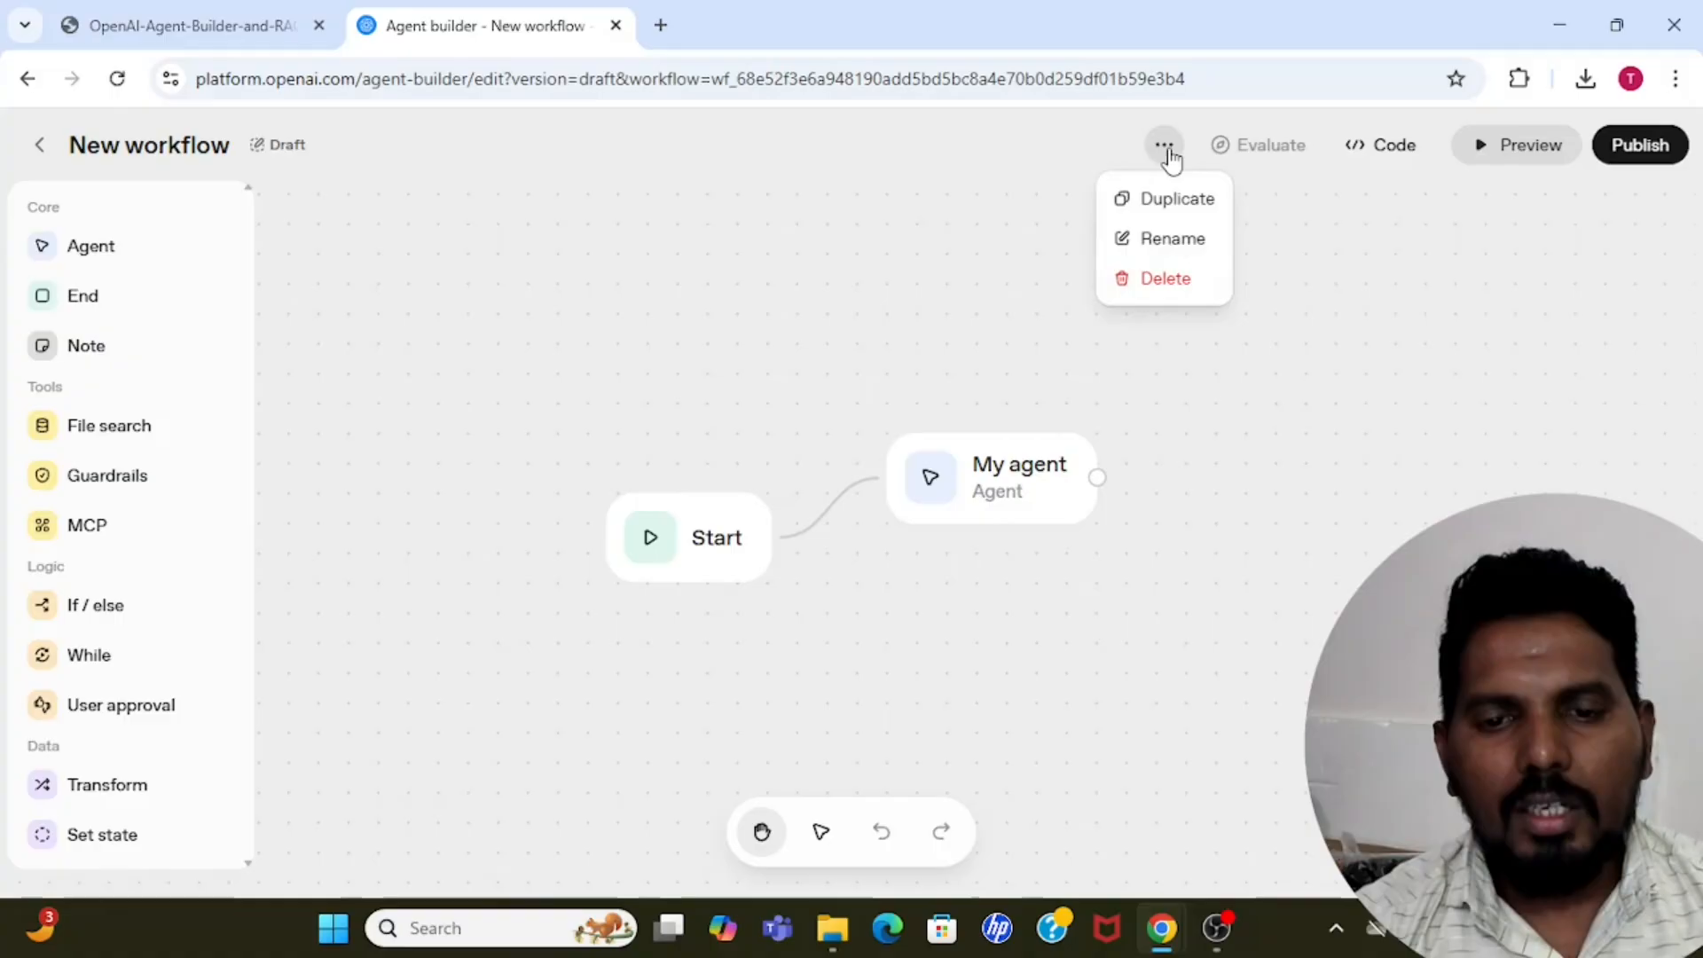
pyautogui.click(1170, 247)
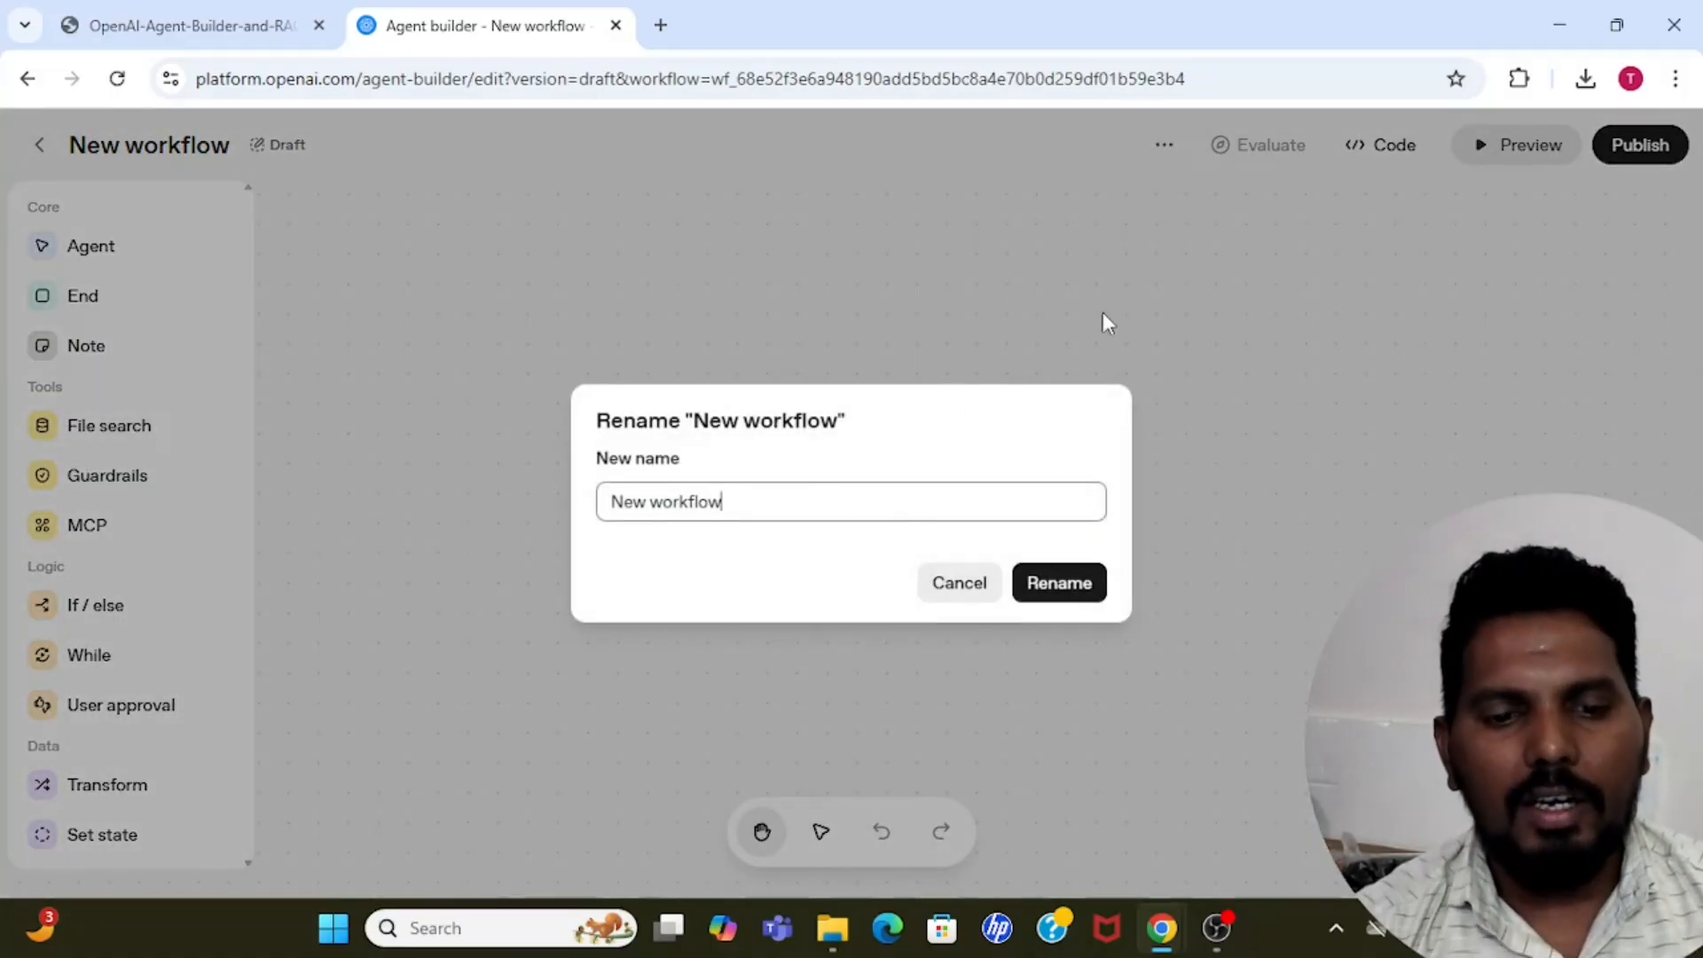
pyautogui.doubleClick(799, 498)
pyautogui.hotkey('ctrl', 'a')
pyautogui.press('BackSpace')
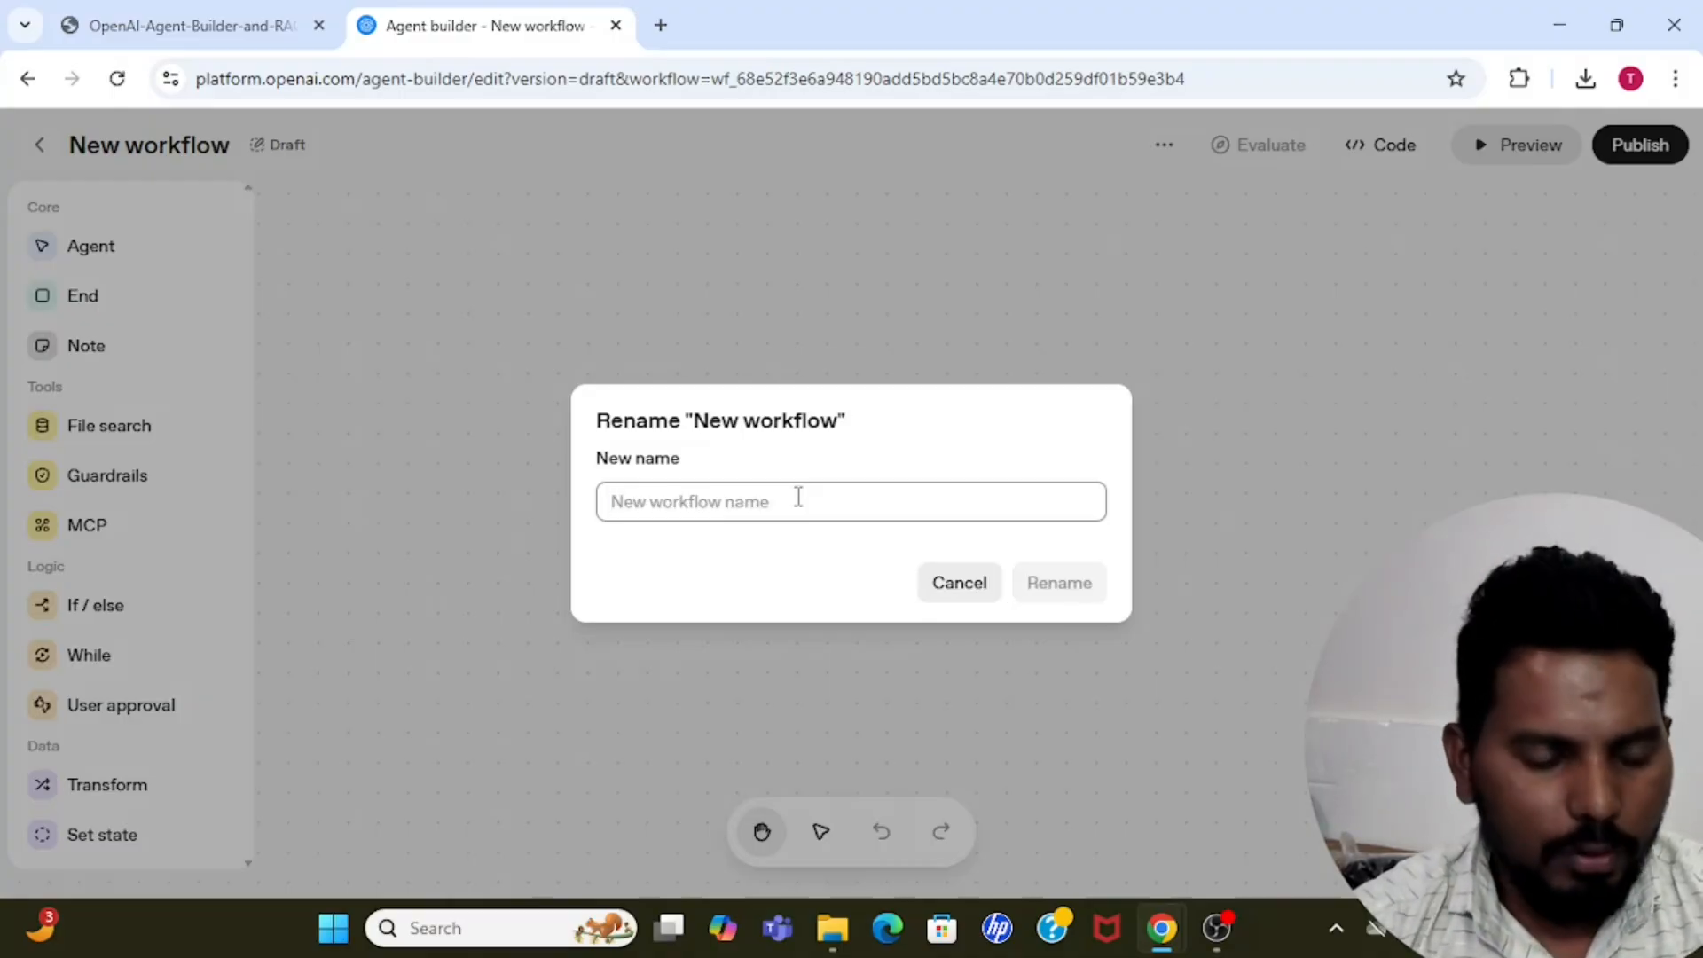
pyautogui.write('R')
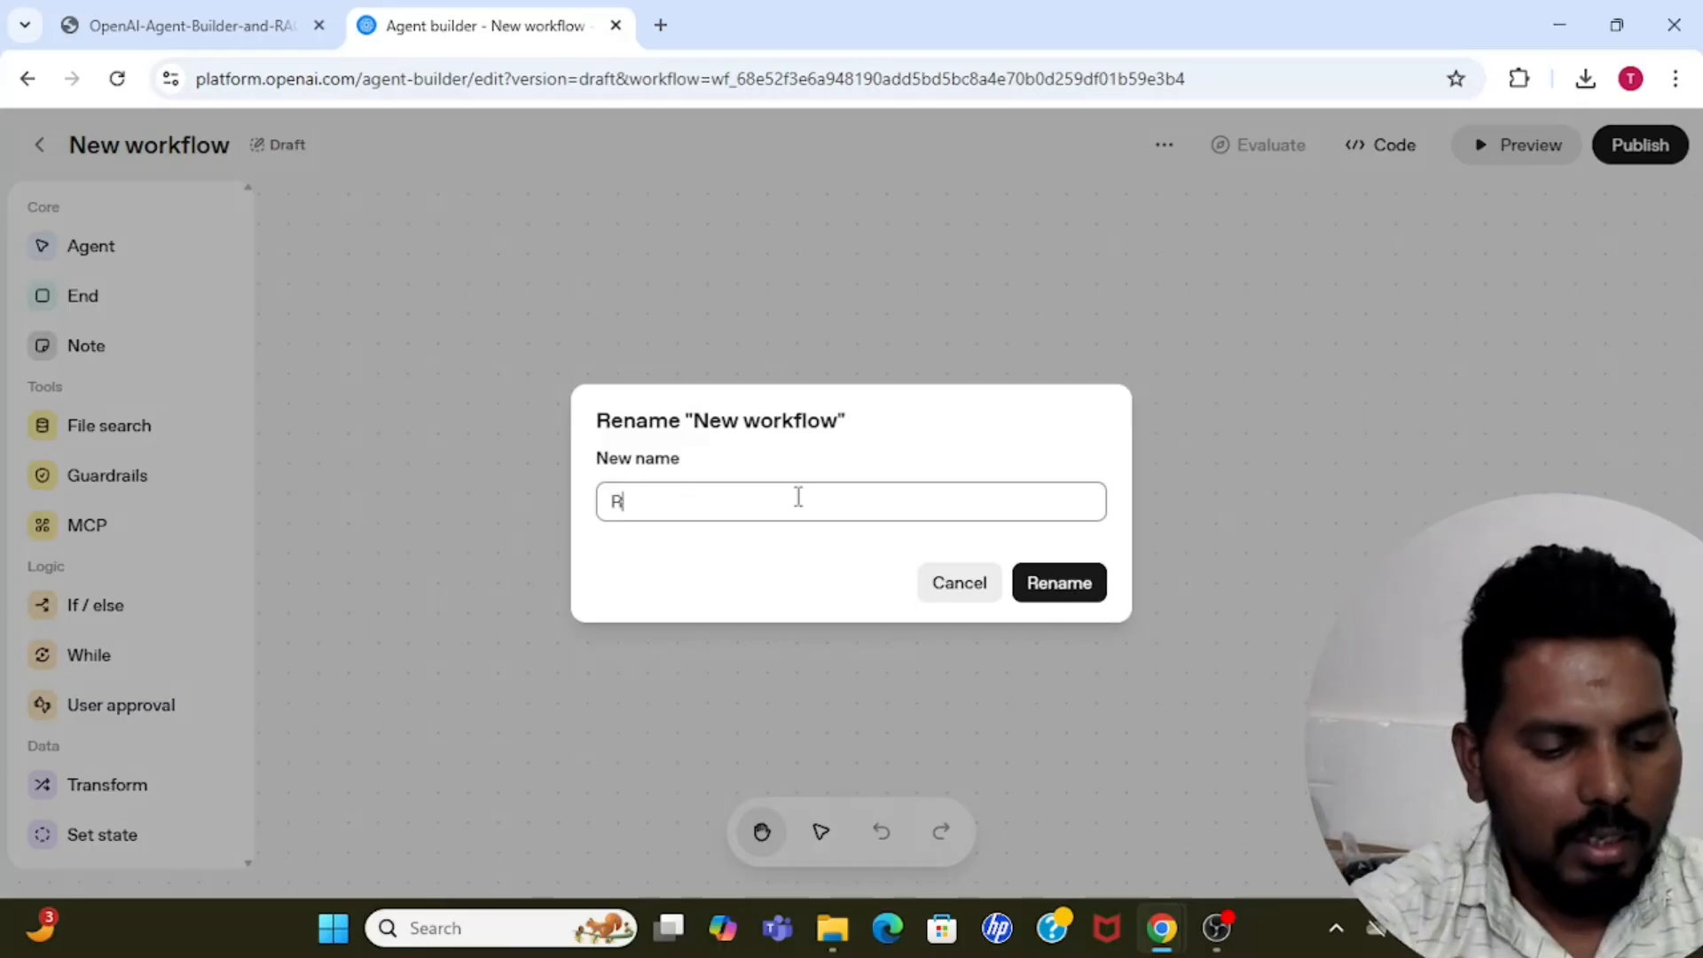
pyautogui.write('ag demo')
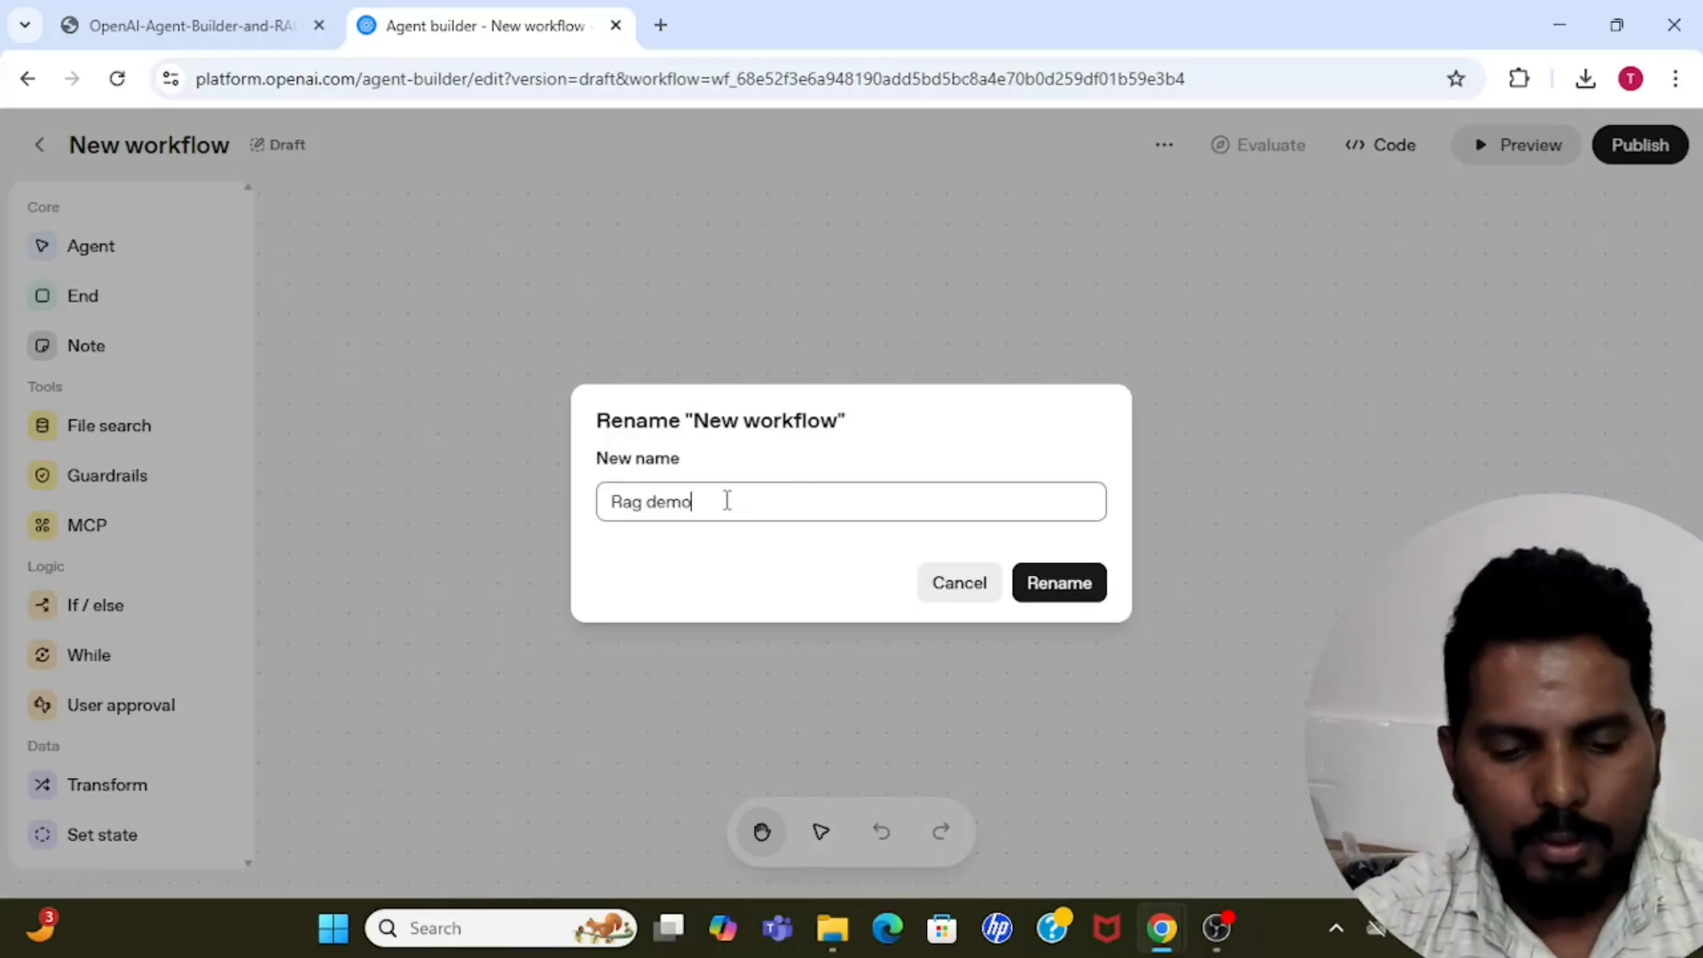
pyautogui.press('BackSpace')
pyautogui.press('BackSpace')
pyautogui.press('BackSpace')
pyautogui.press('BackSpace')
pyautogui.press('BackSpace')
pyautogui.press('BackSpace')
pyautogui.press('BackSpace')
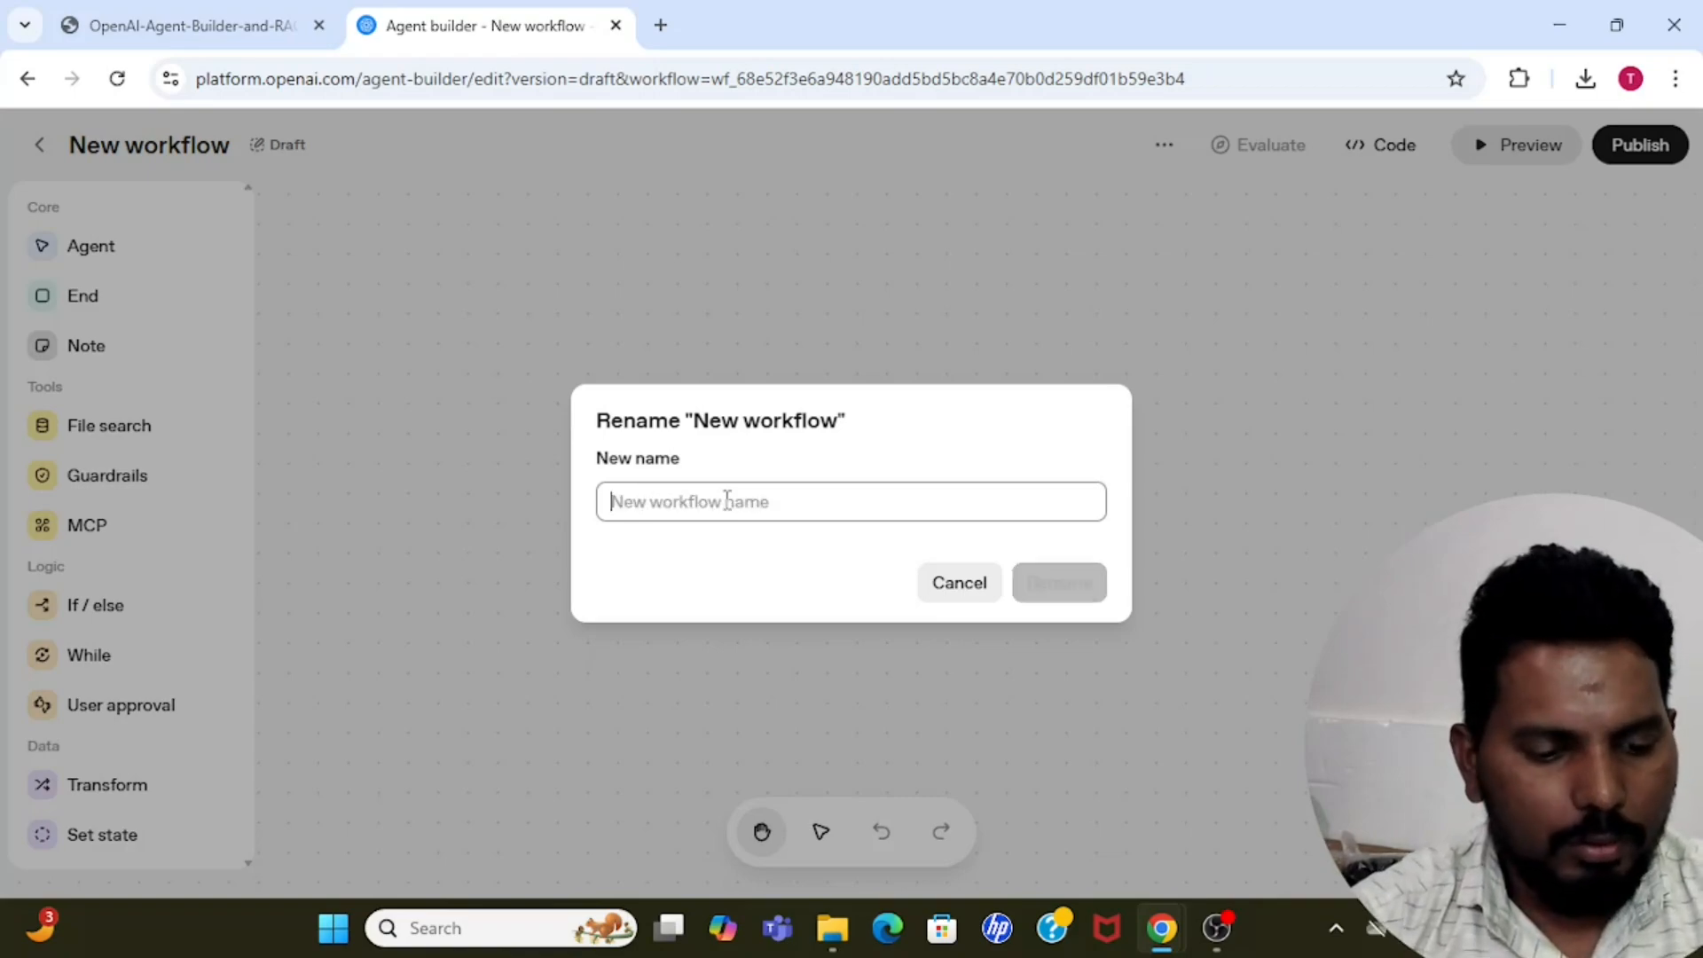
# Rename the workflow as "Autoai learners Rag".
pyautogui.write('AUtoai')
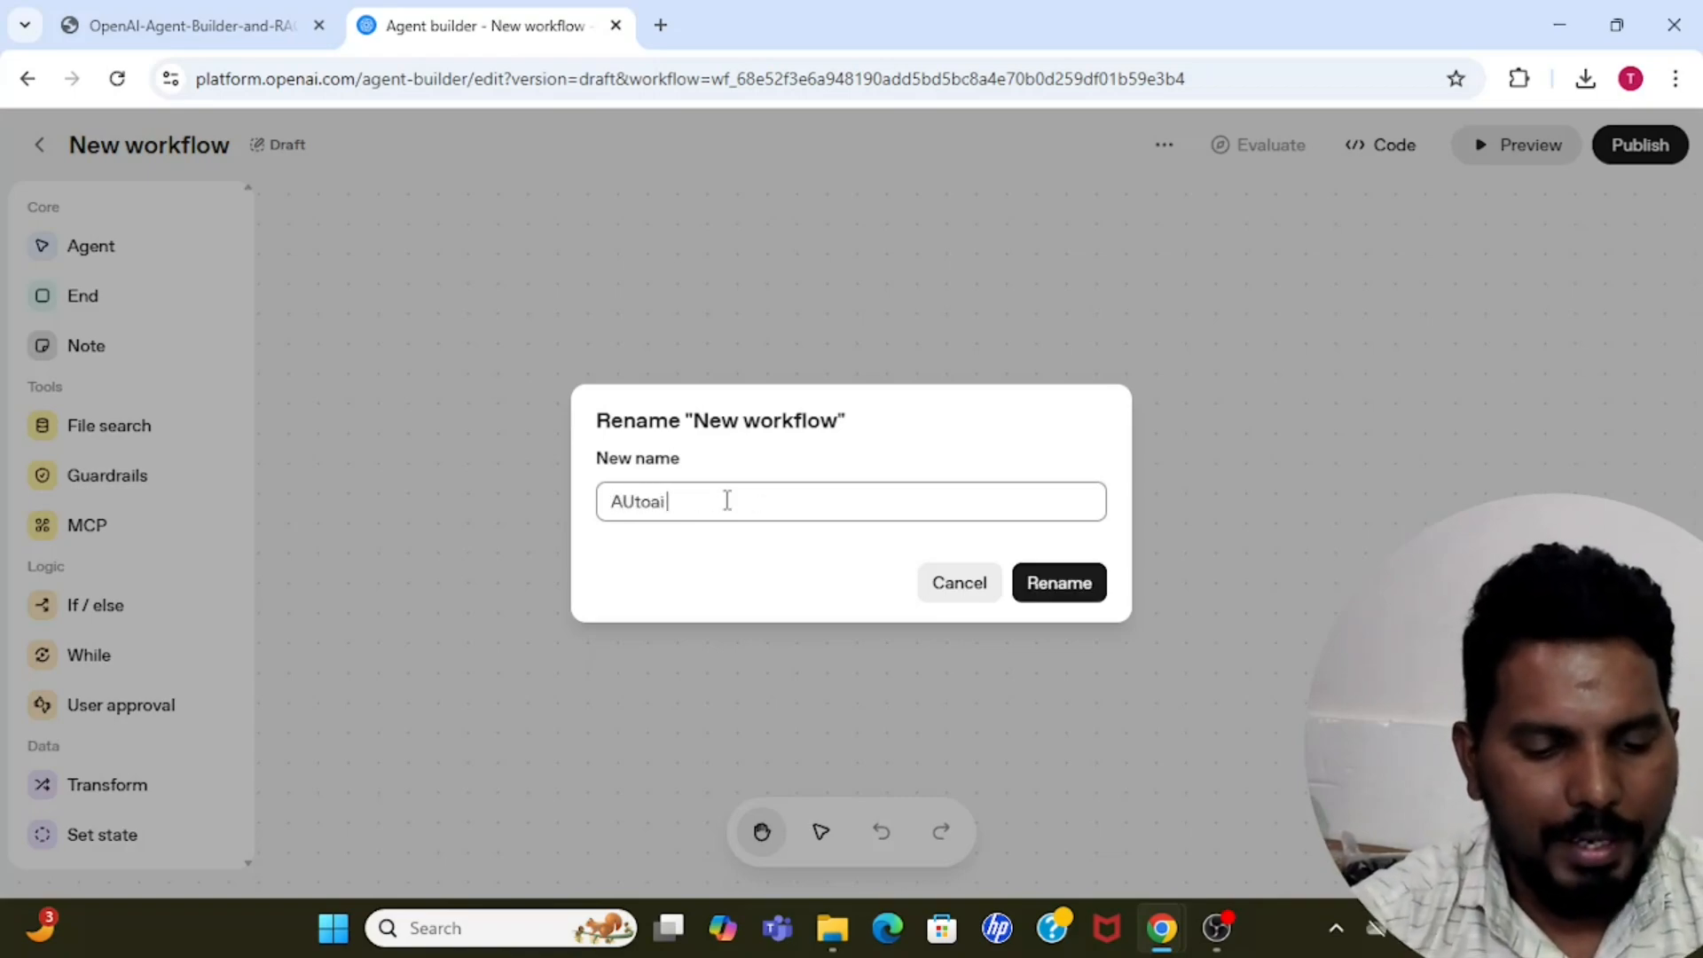
pyautogui.write(' la')
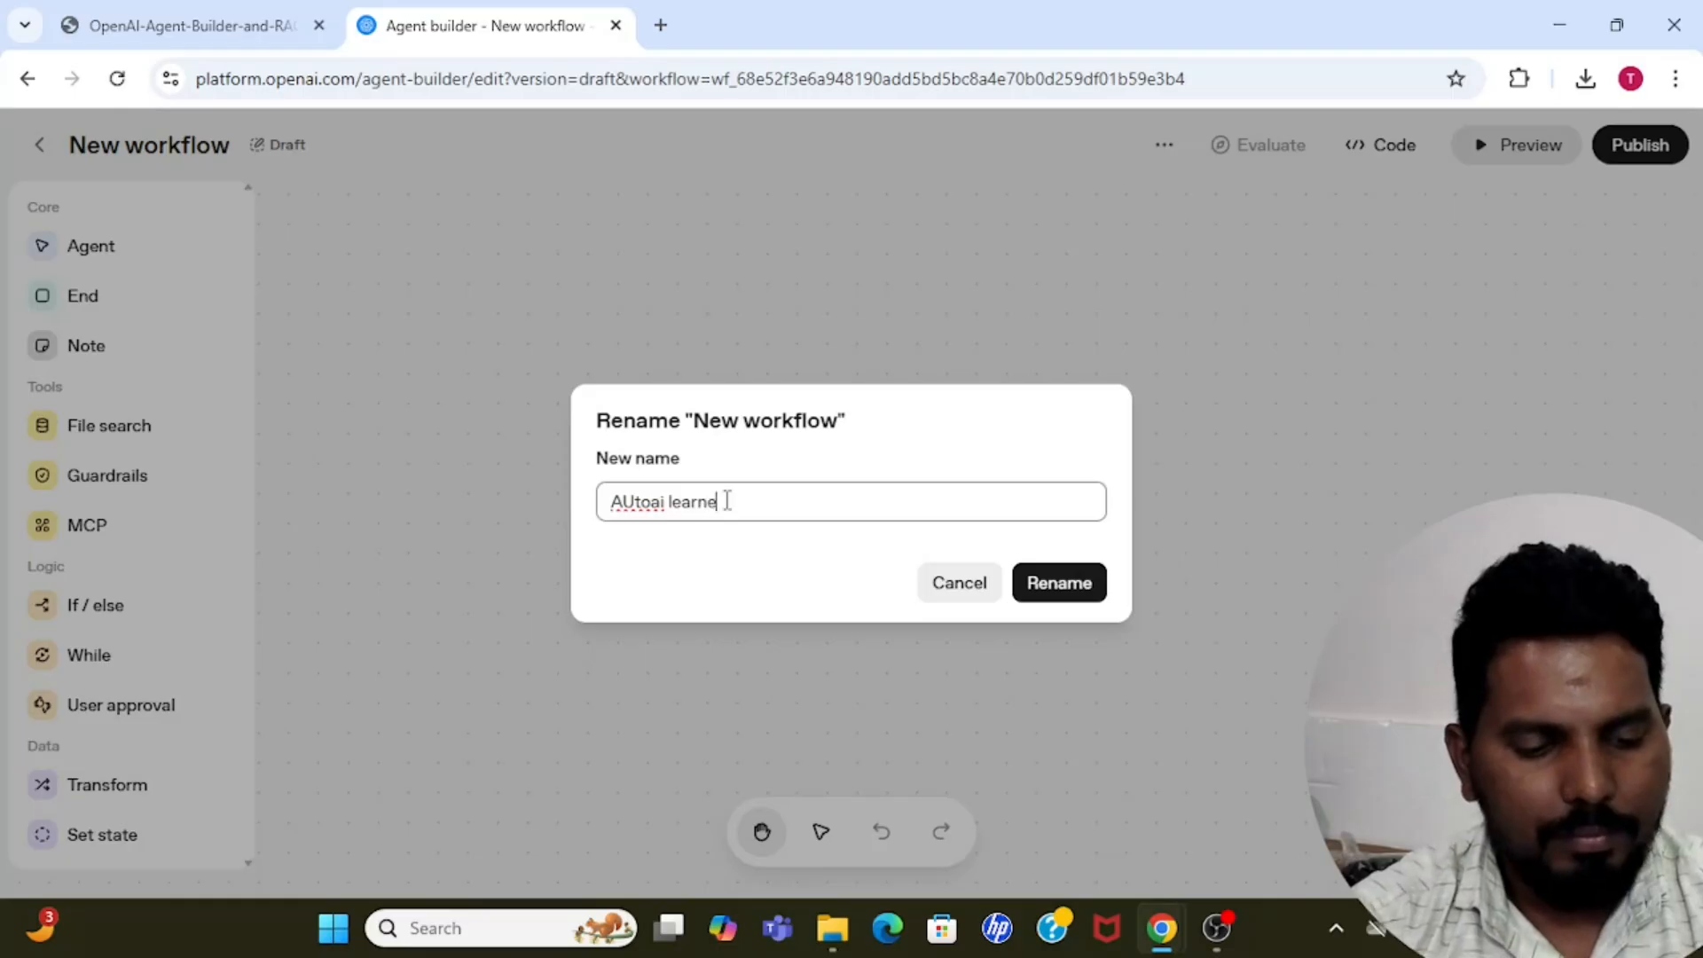
pyautogui.write('arners Rag')
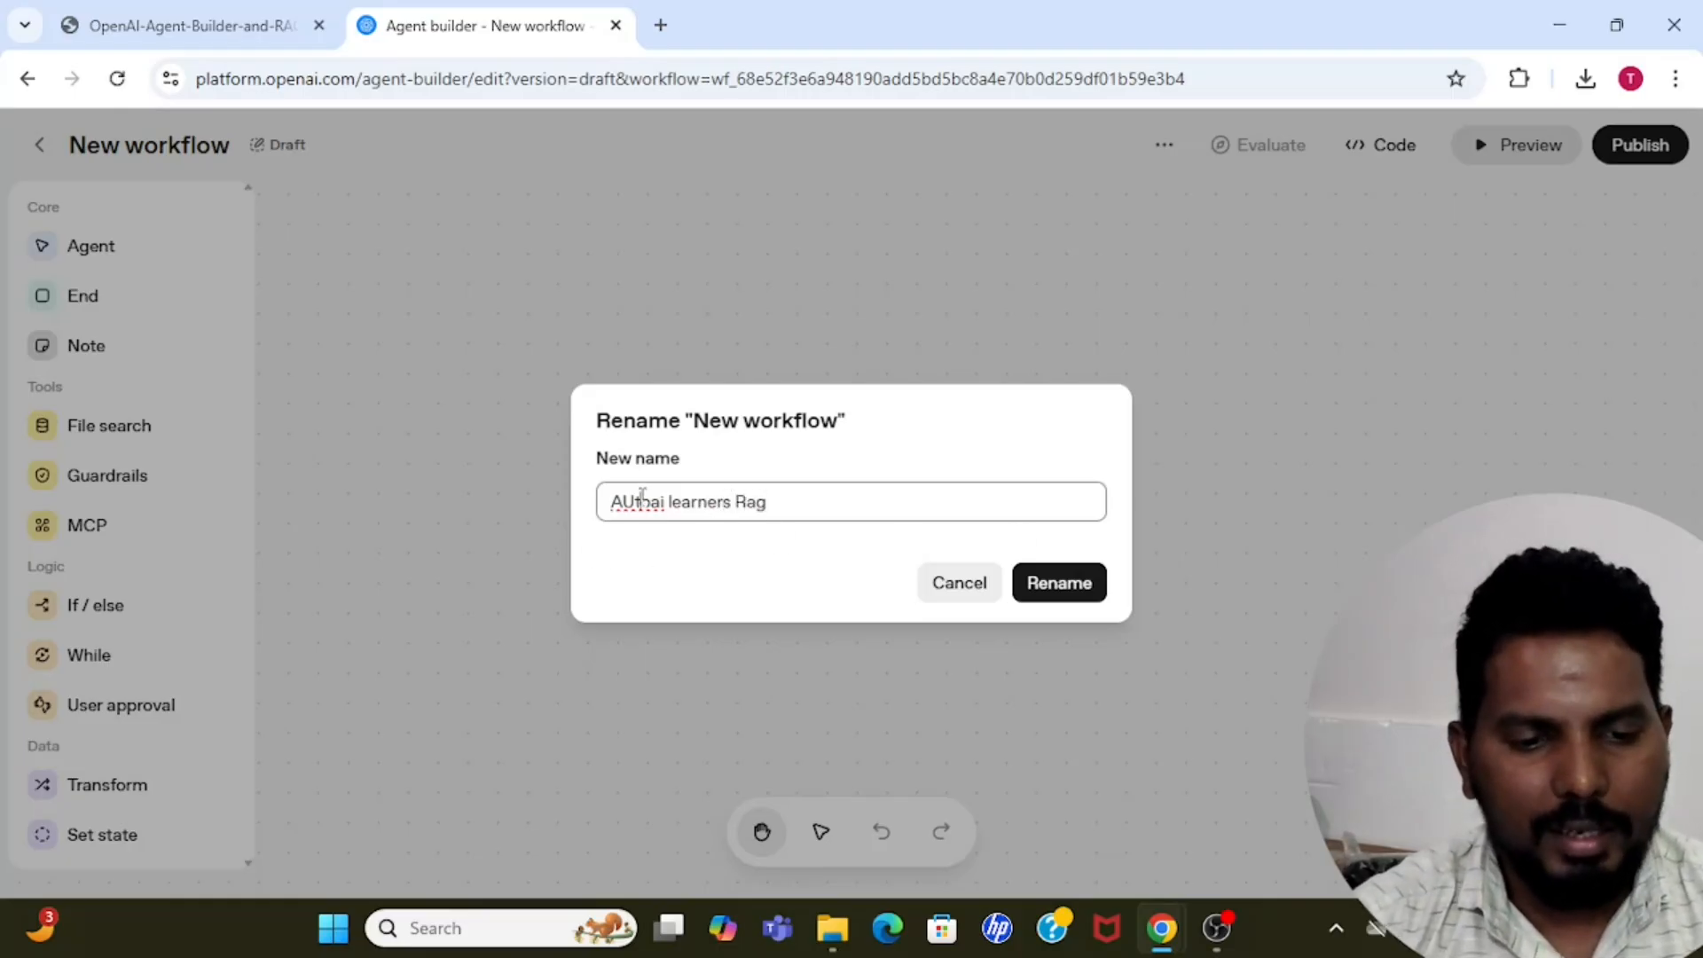
pyautogui.press('BackSpace')
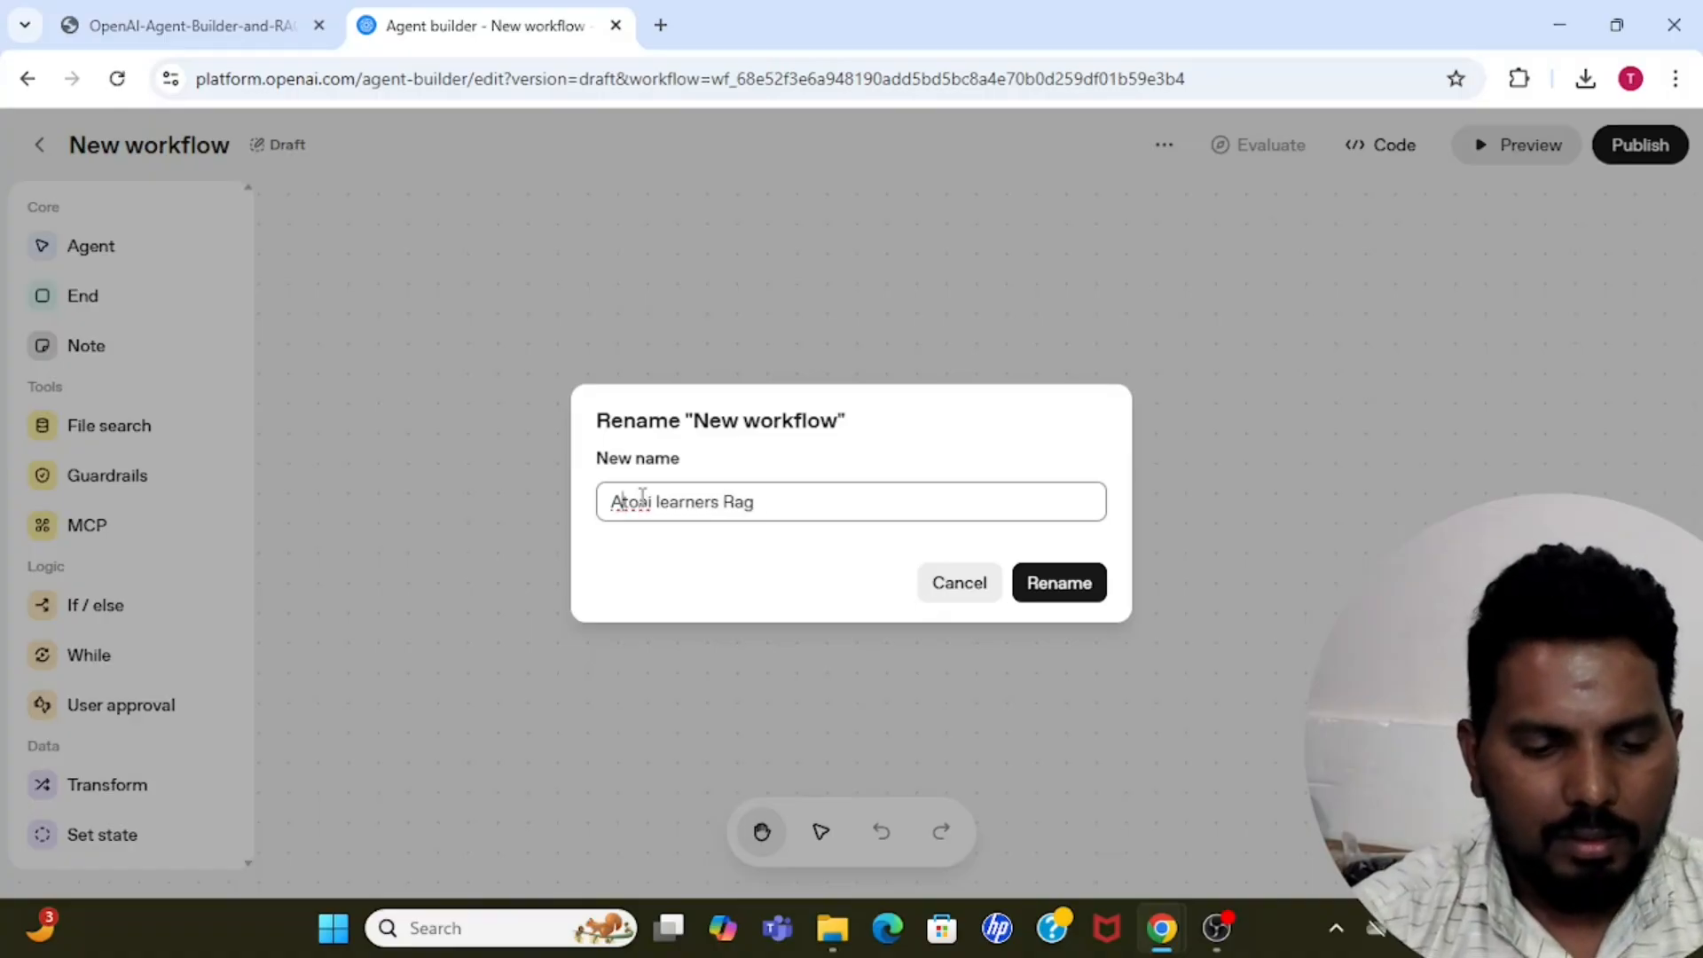
pyautogui.write('u')
pyautogui.click(1056, 583)
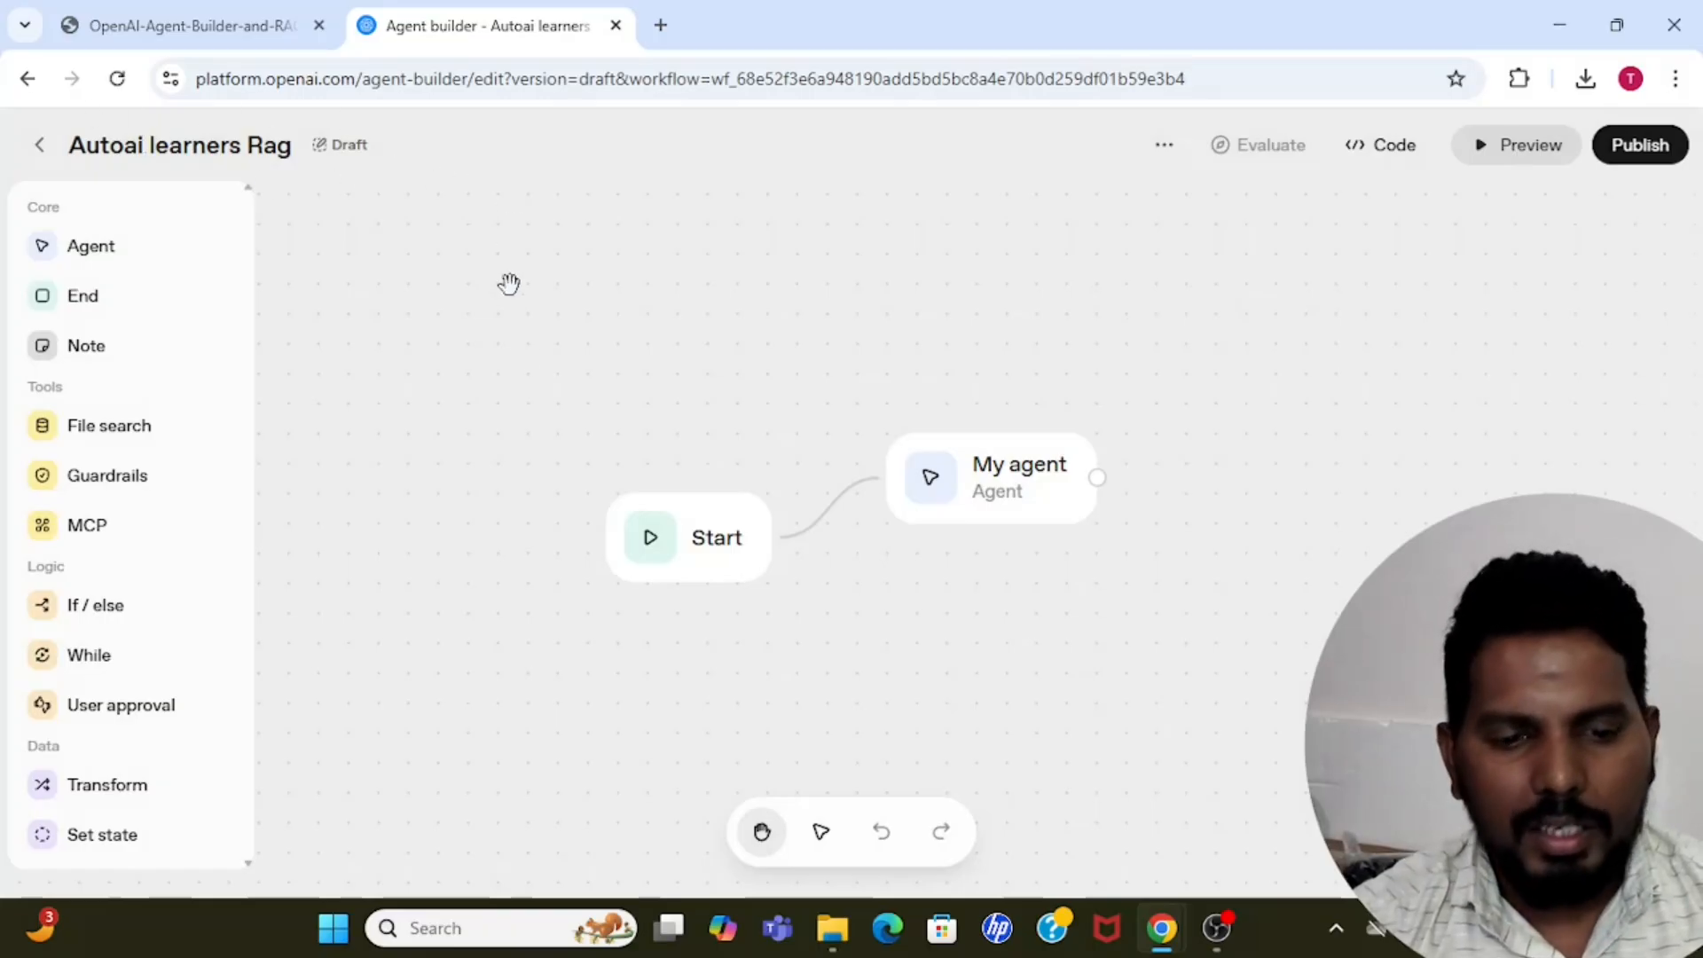
# Examine the Start node's input variables and the type options for adding a state variable.
pyautogui.click(694, 554)
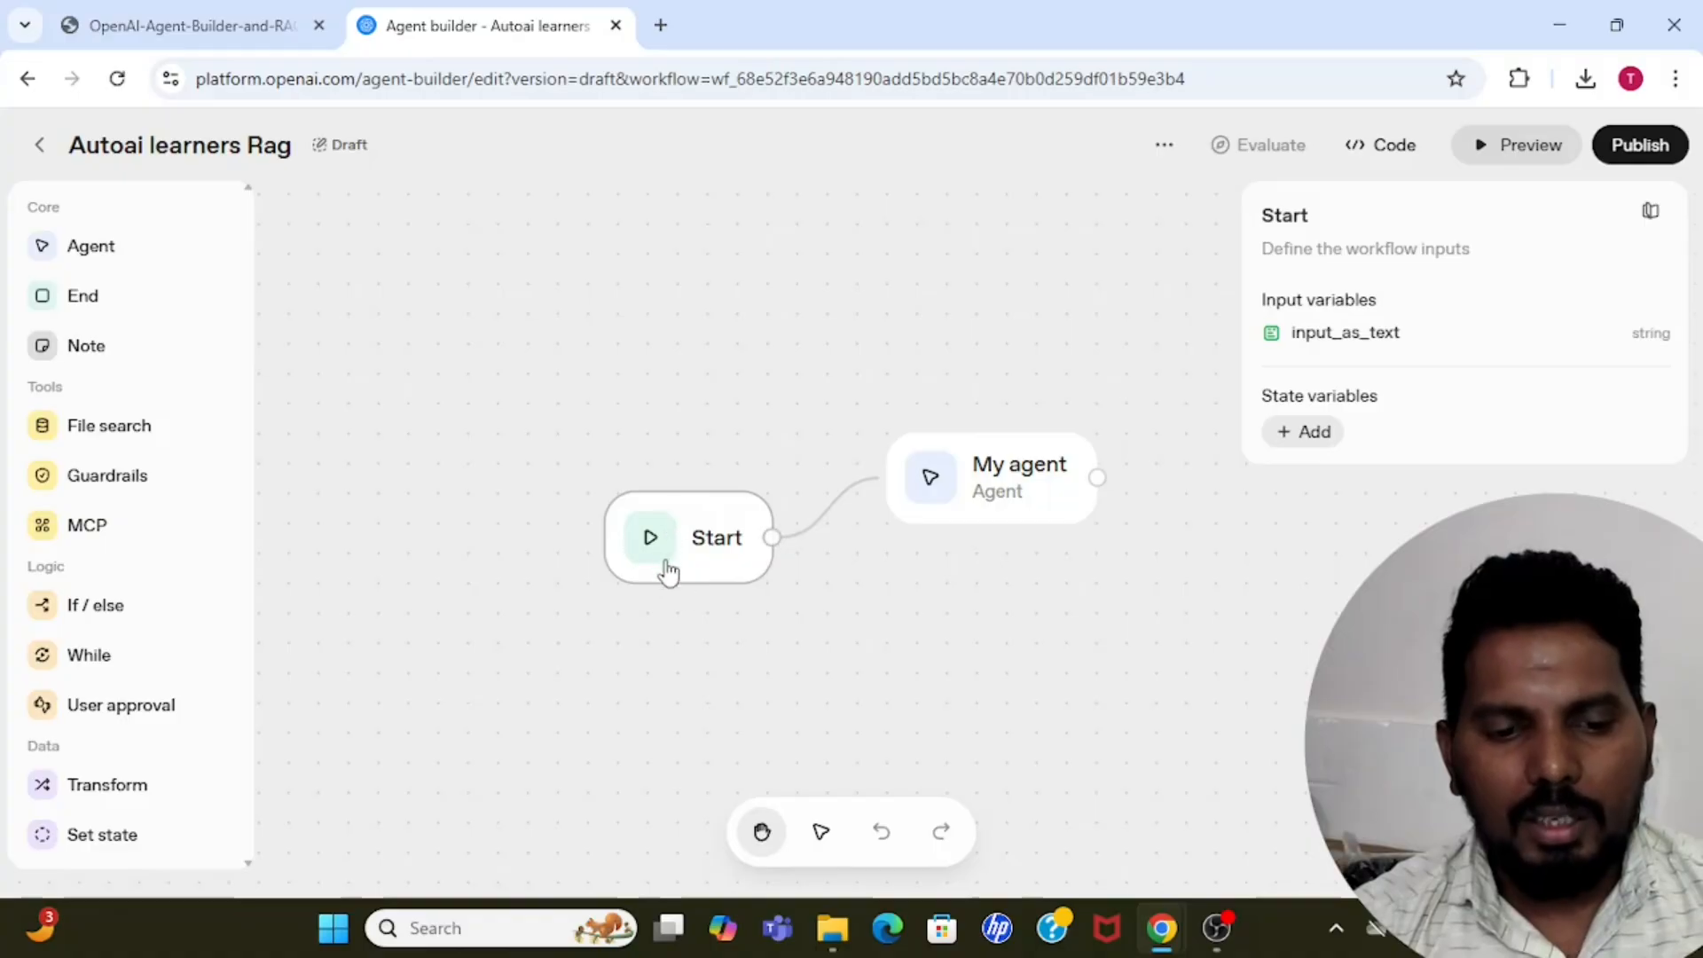
pyautogui.moveTo(1289, 342); pyautogui.dragTo(1434, 325)
pyautogui.click(1295, 320)
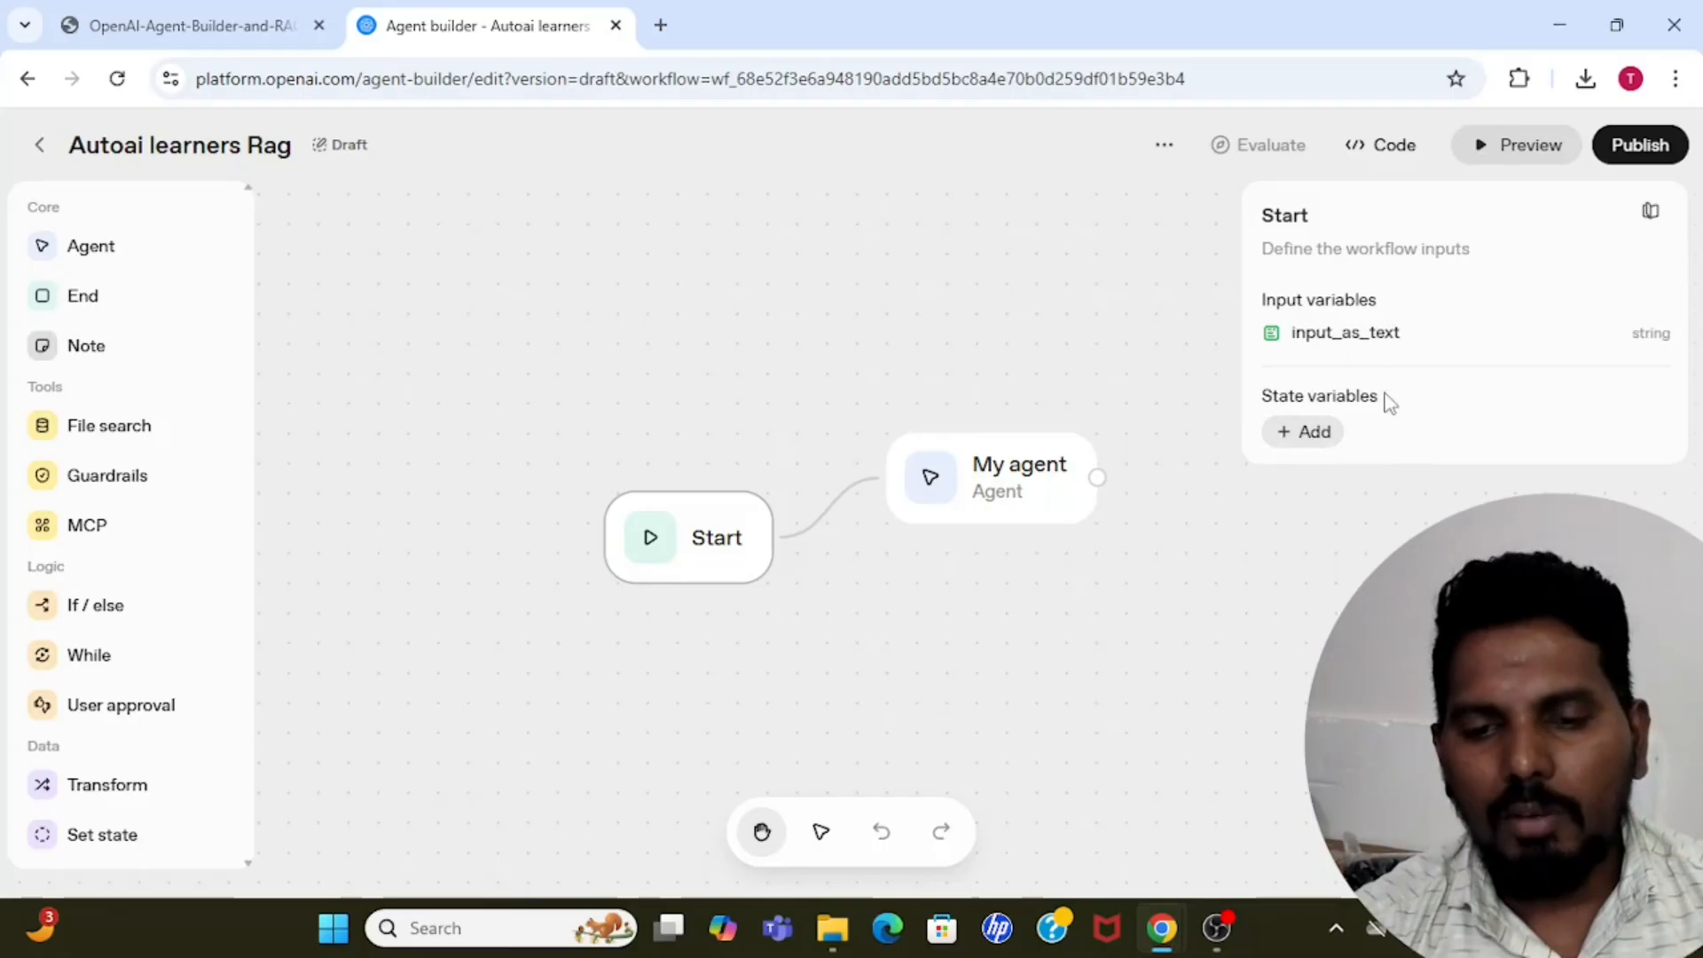
pyautogui.click(1309, 434)
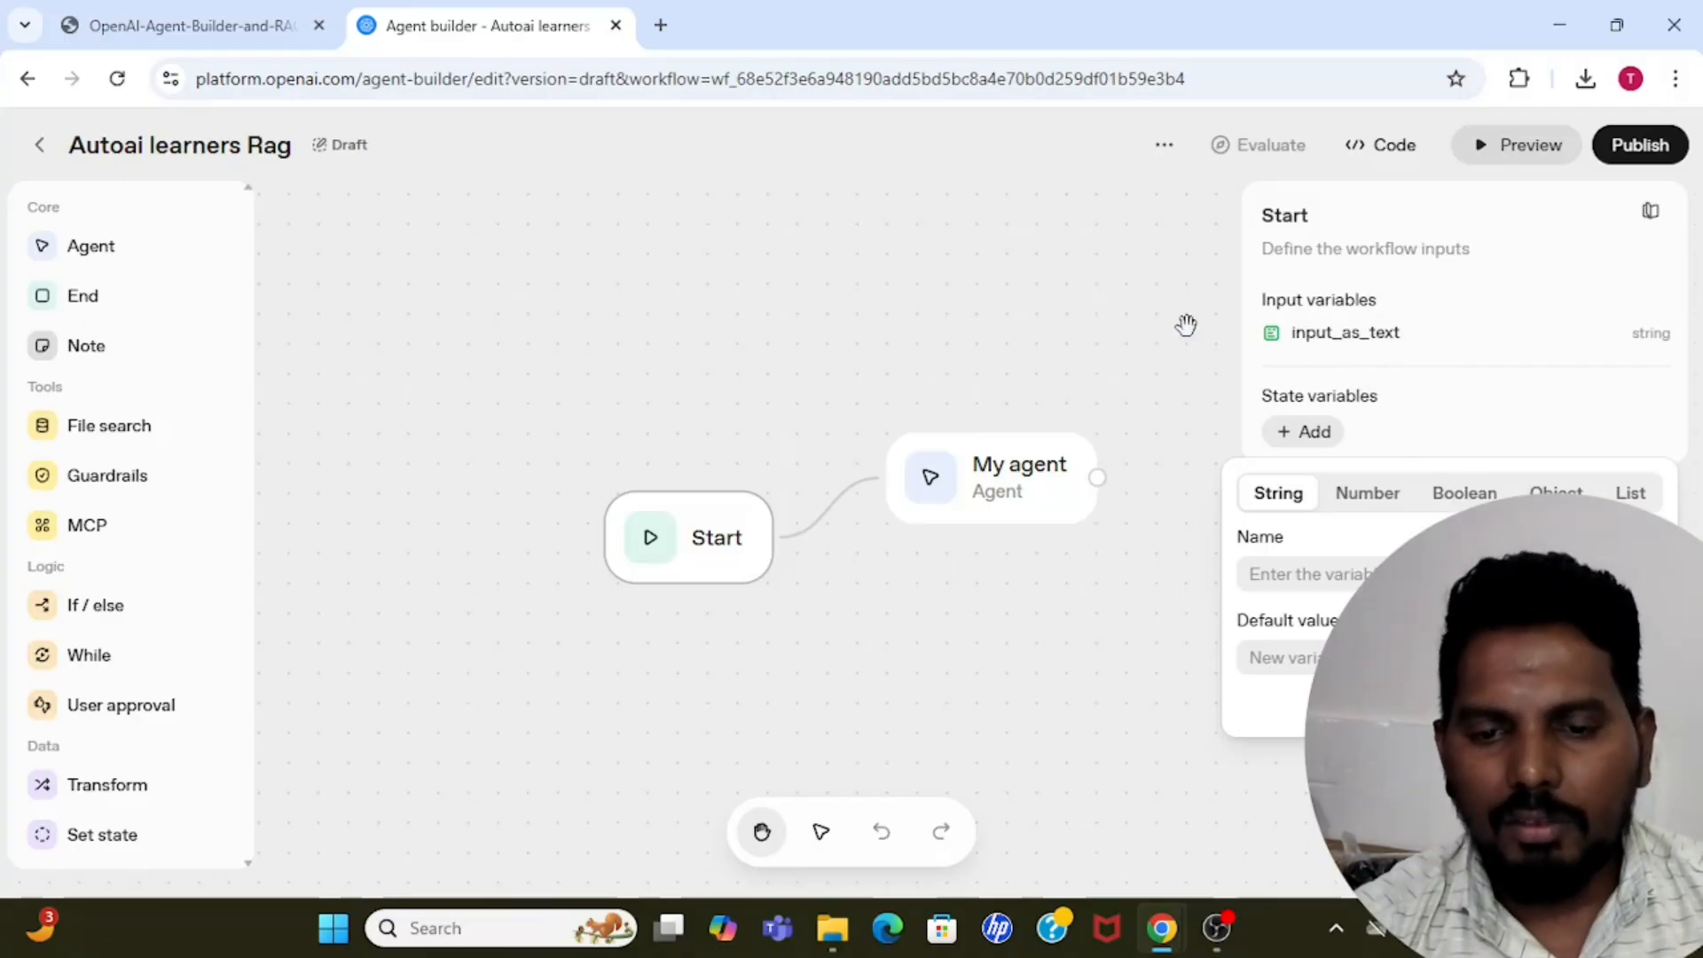
pyautogui.click(1069, 282)
# Shift the Start and My agent nodes leftward on the canvas and rename the agent as Classifier.
pyautogui.moveTo(745, 506); pyautogui.dragTo(578, 500)
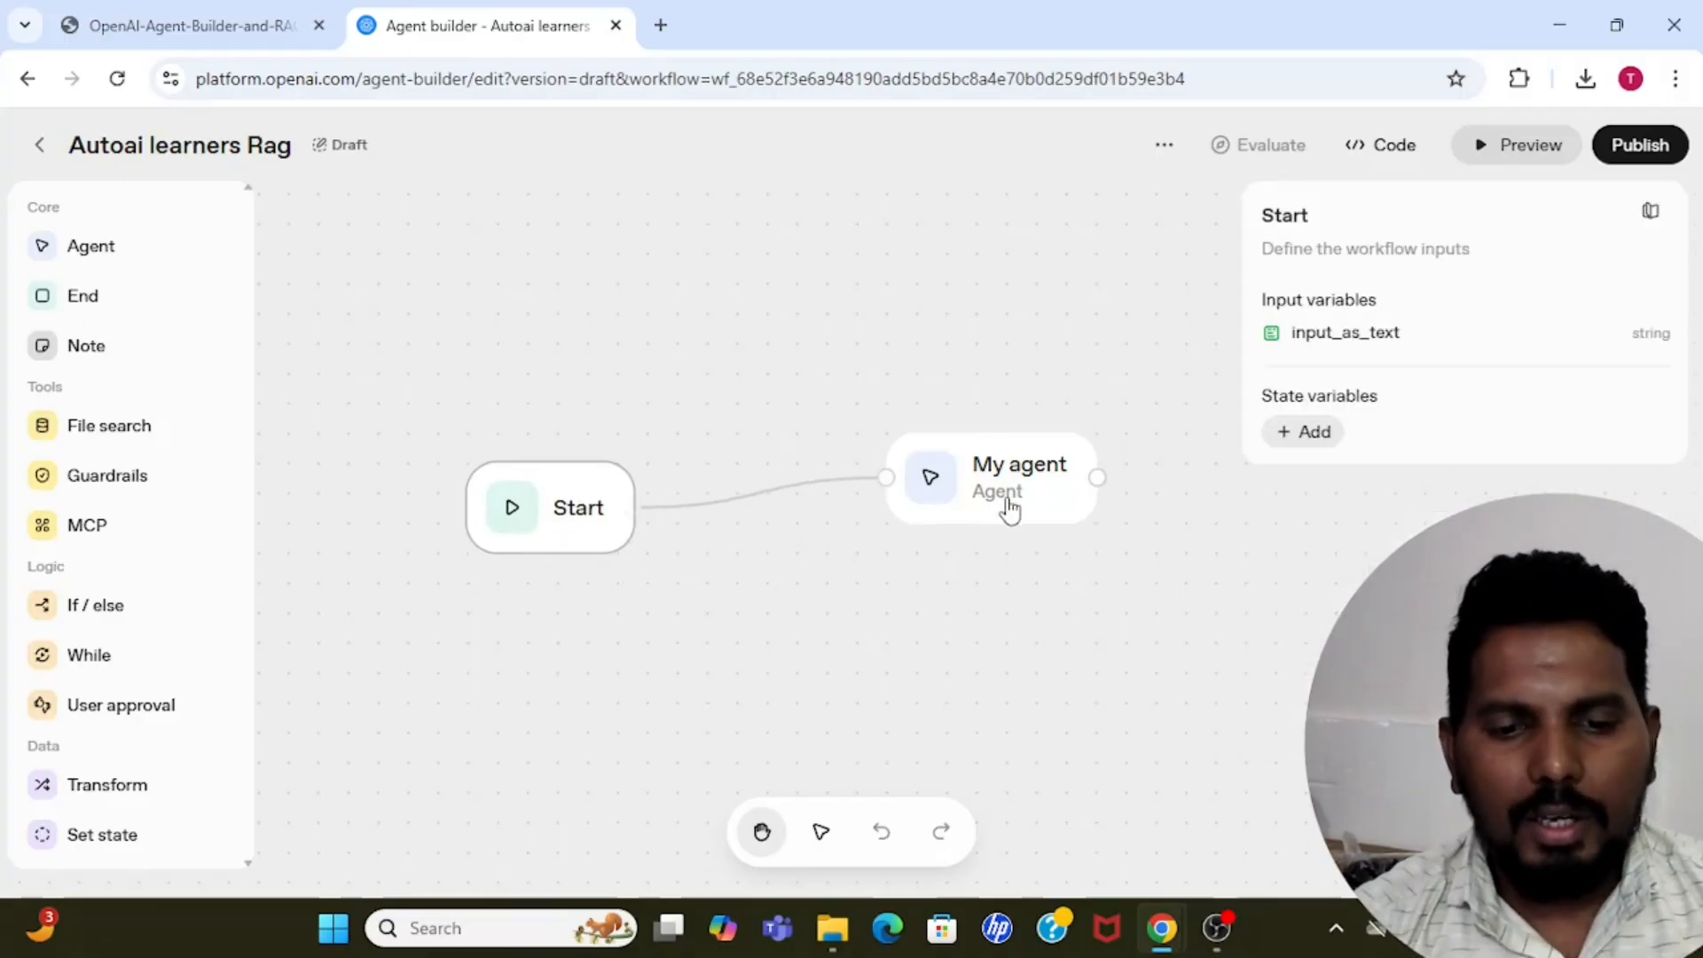
pyautogui.moveTo(1007, 505); pyautogui.dragTo(849, 503)
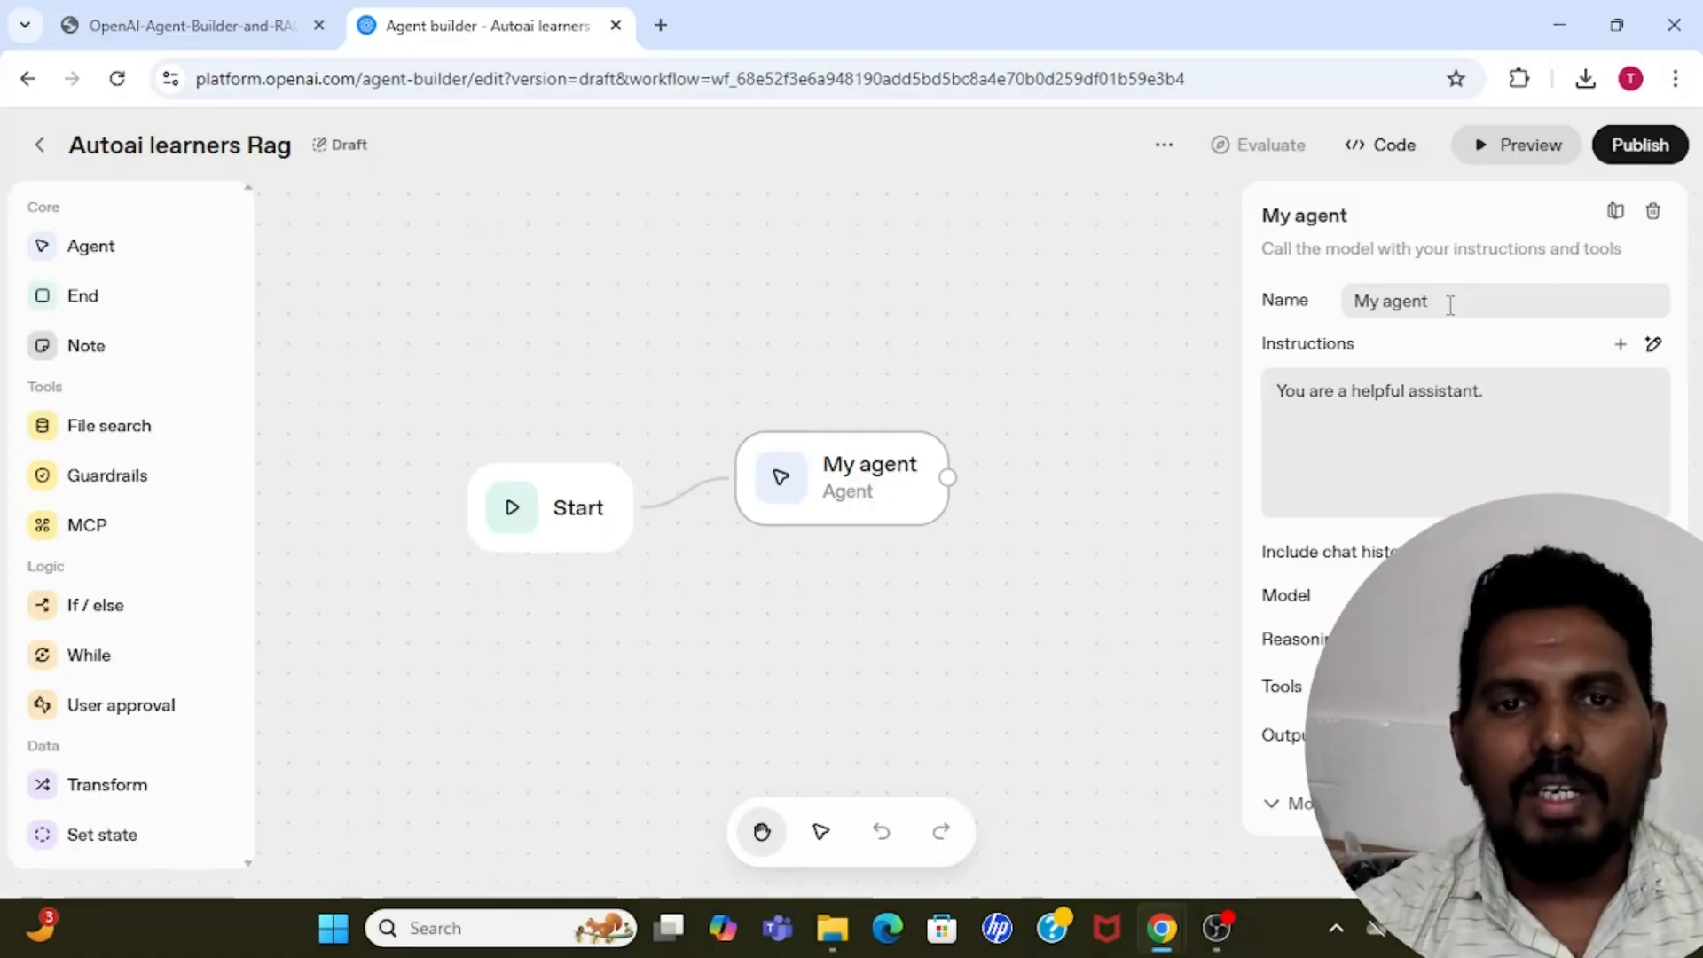
pyautogui.tripleClick(1479, 302)
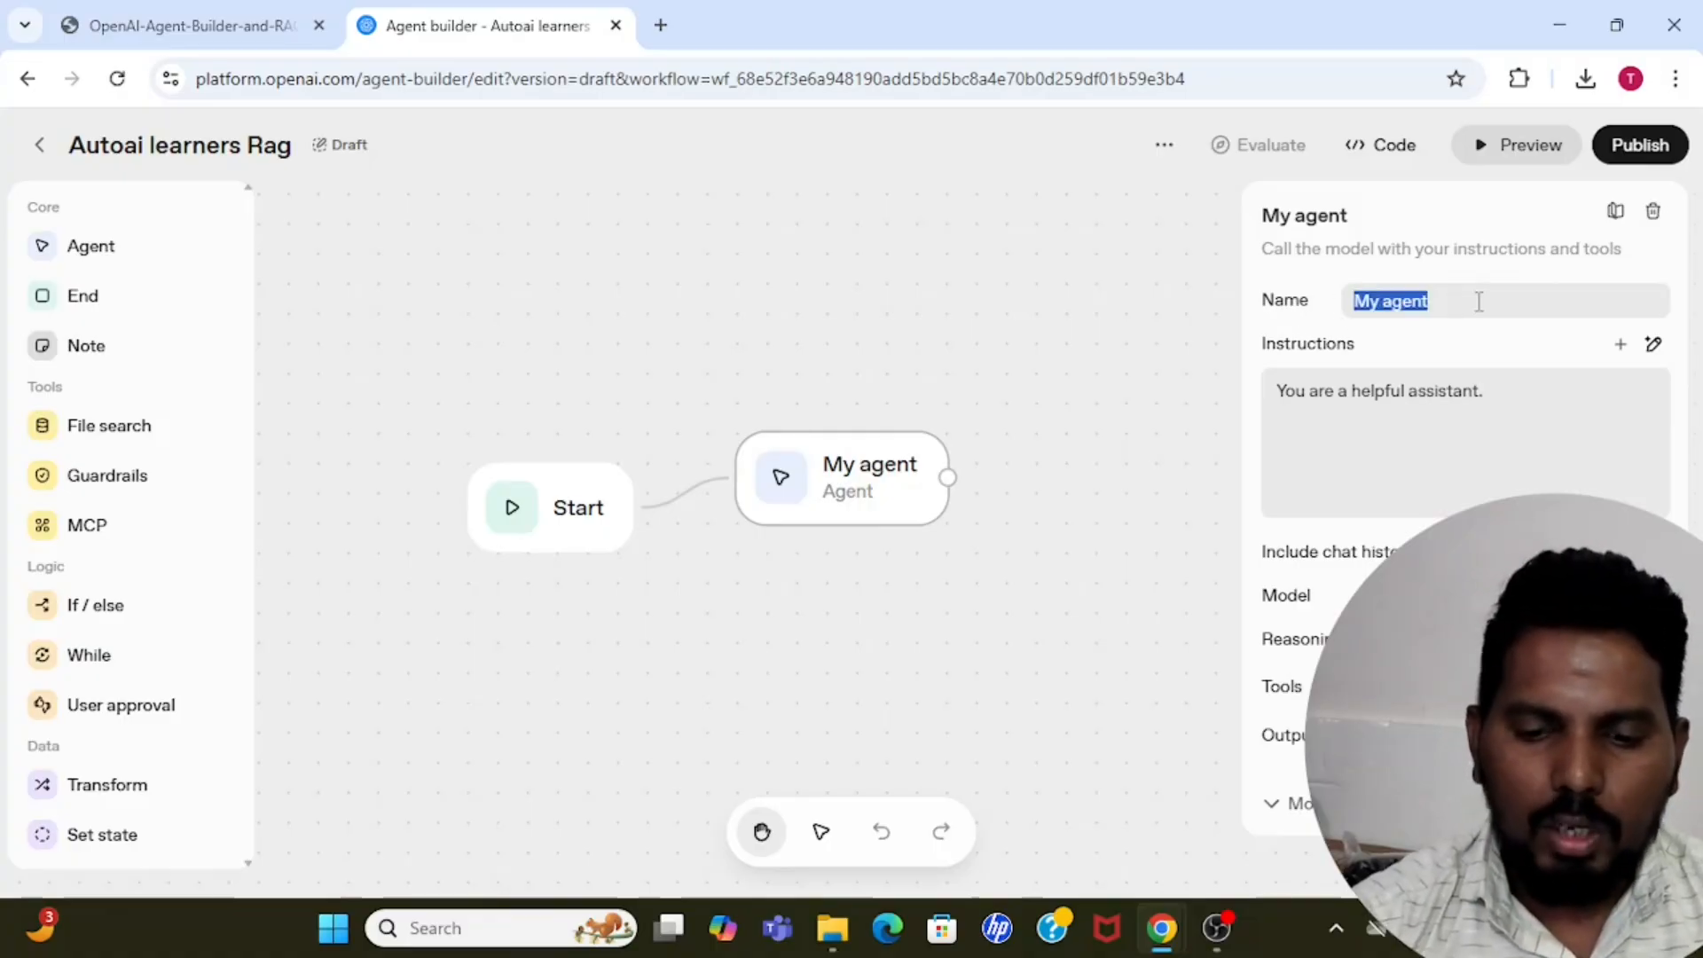
pyautogui.press('BackSpace')
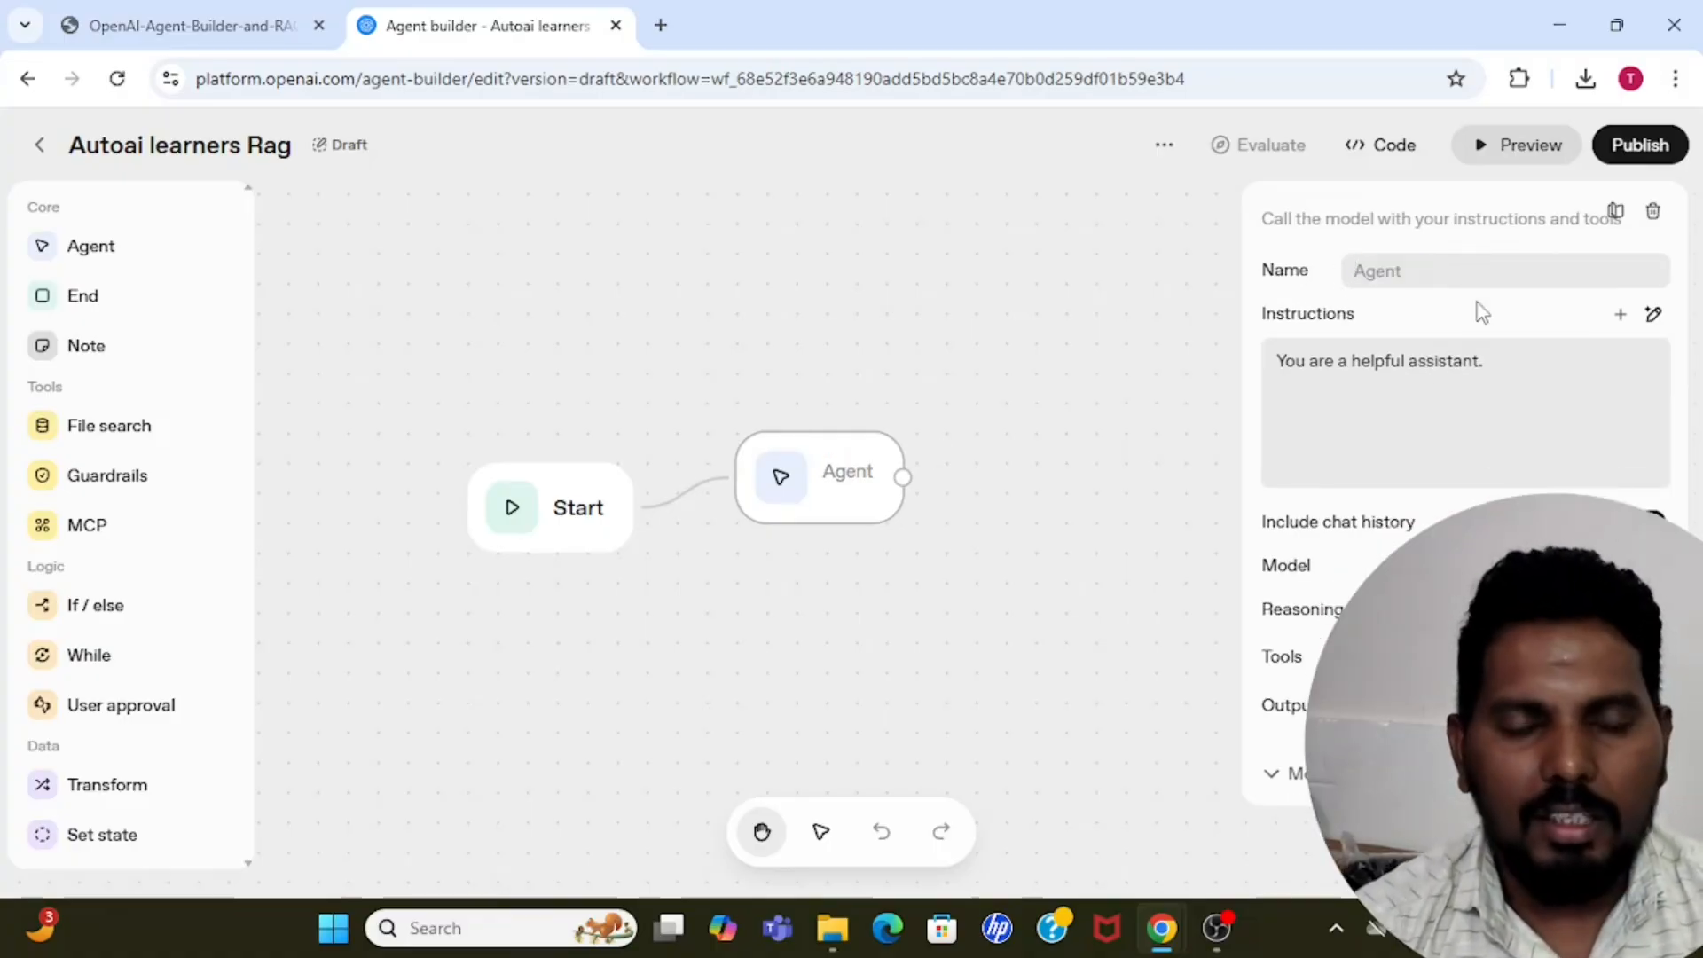
pyautogui.write('Cla')
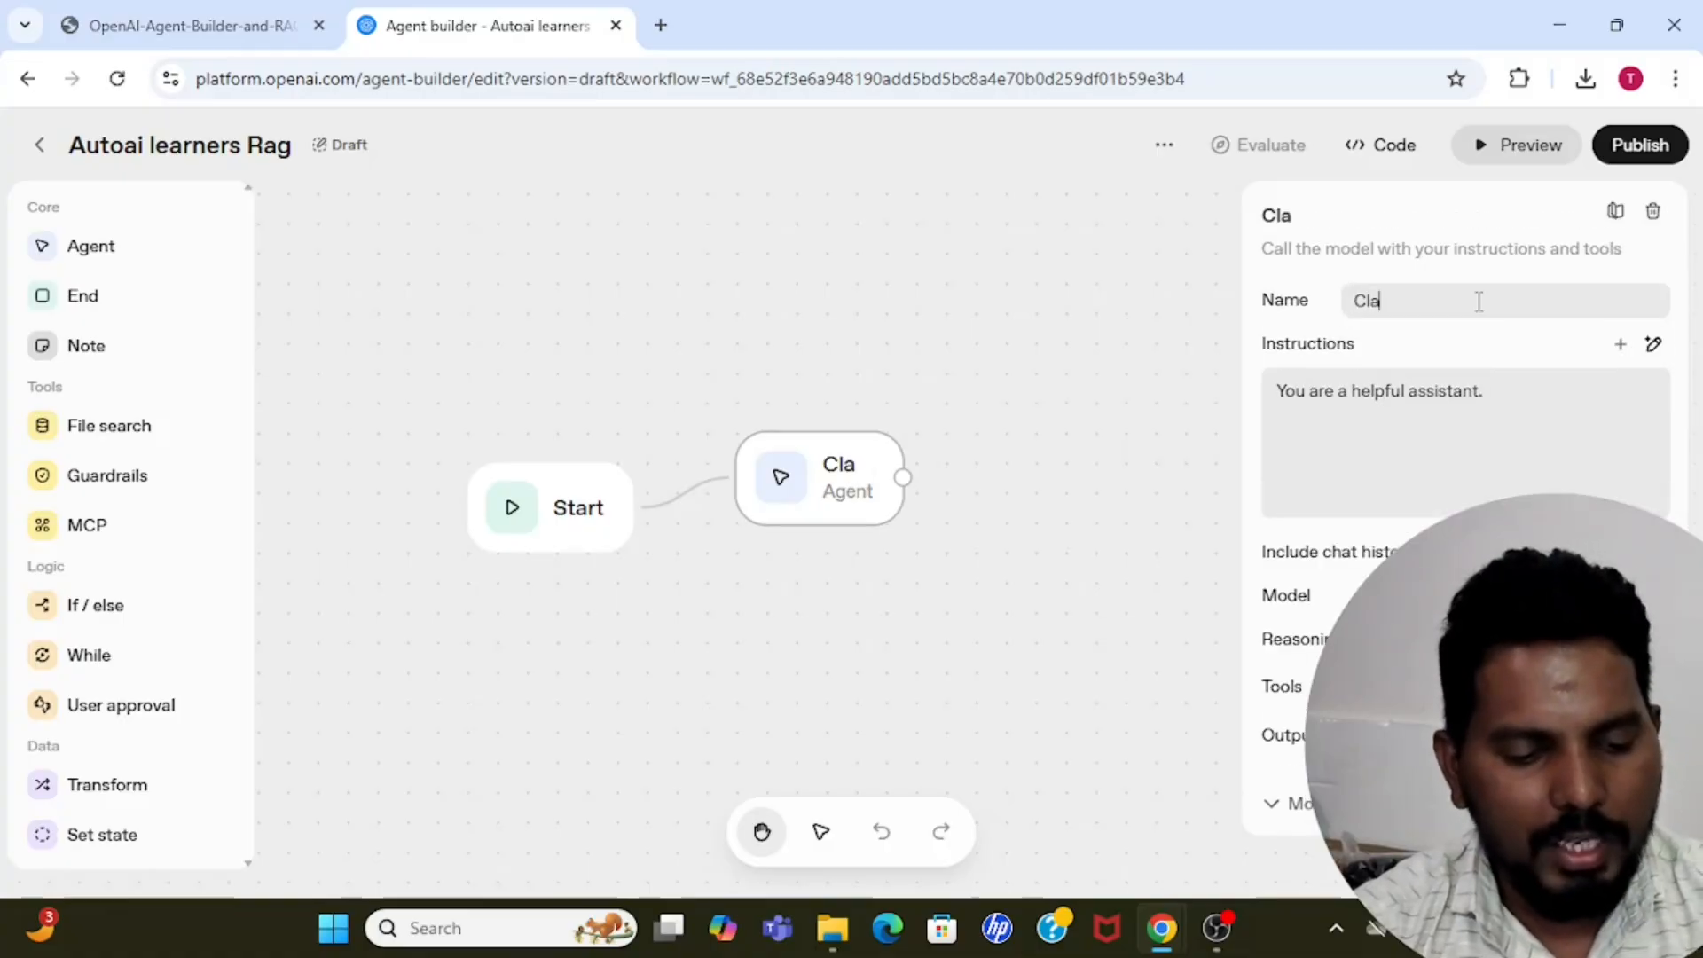
pyautogui.write('ssifier')
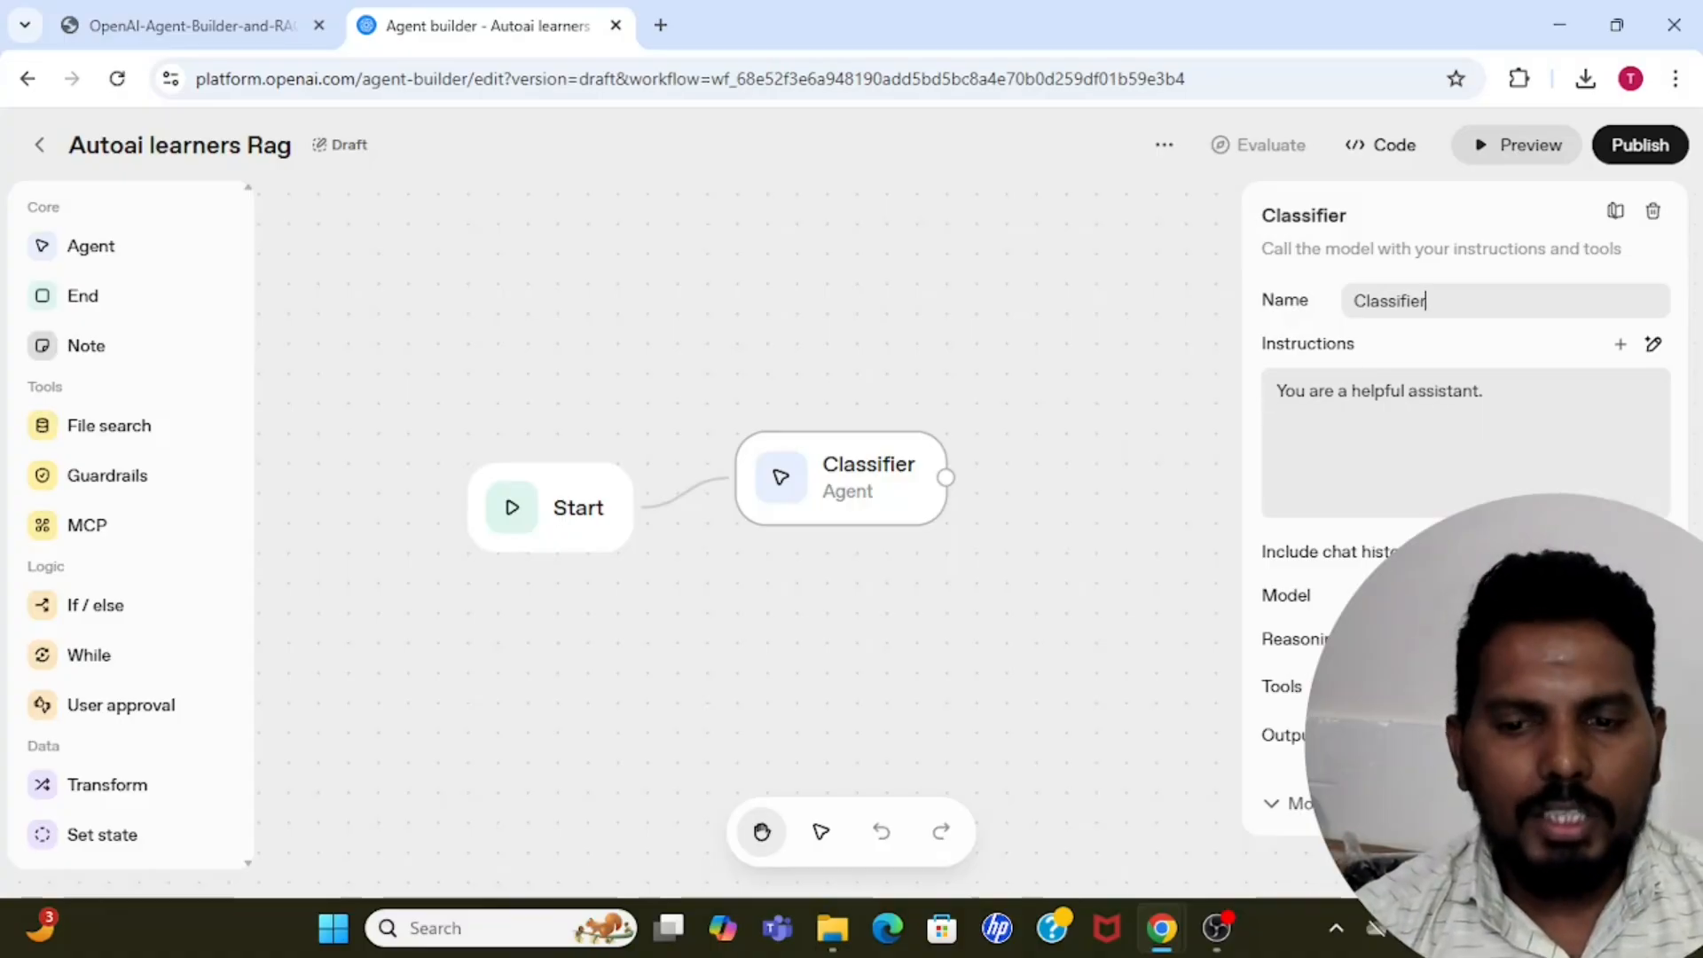
# Clear the default text from the Classifier agent's instructions.
pyautogui.hotkey('alt', 'Tab')
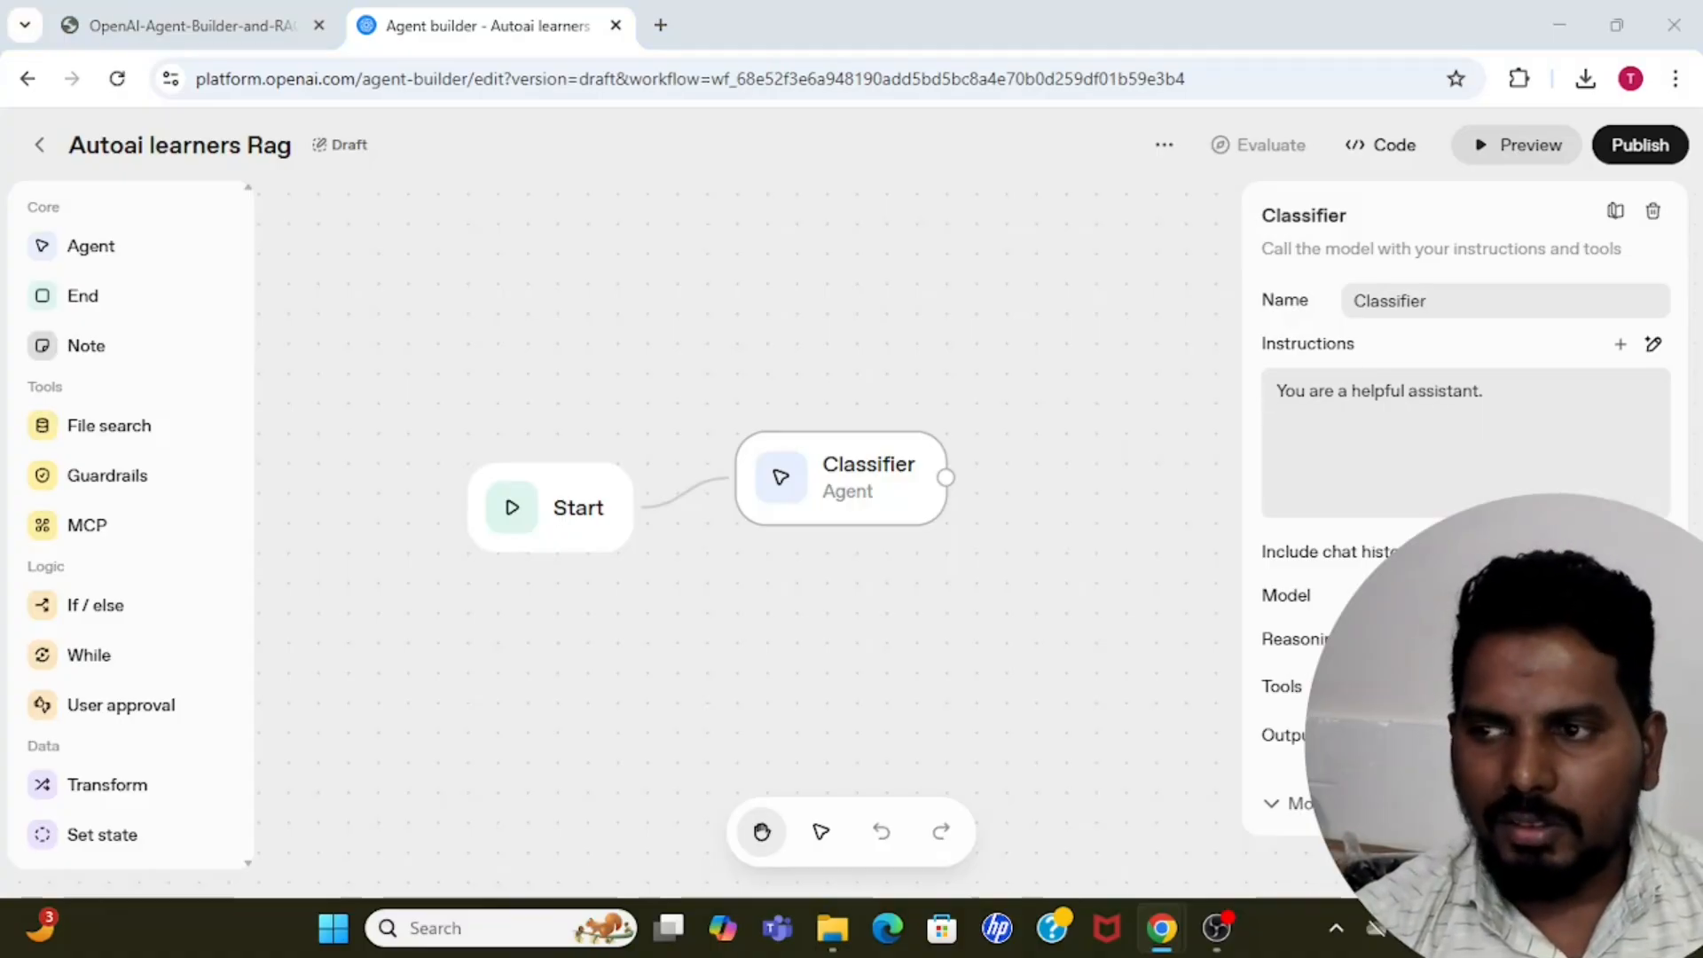
pyautogui.moveTo(1518, 406); pyautogui.dragTo(1267, 404)
pyautogui.click(1266, 404)
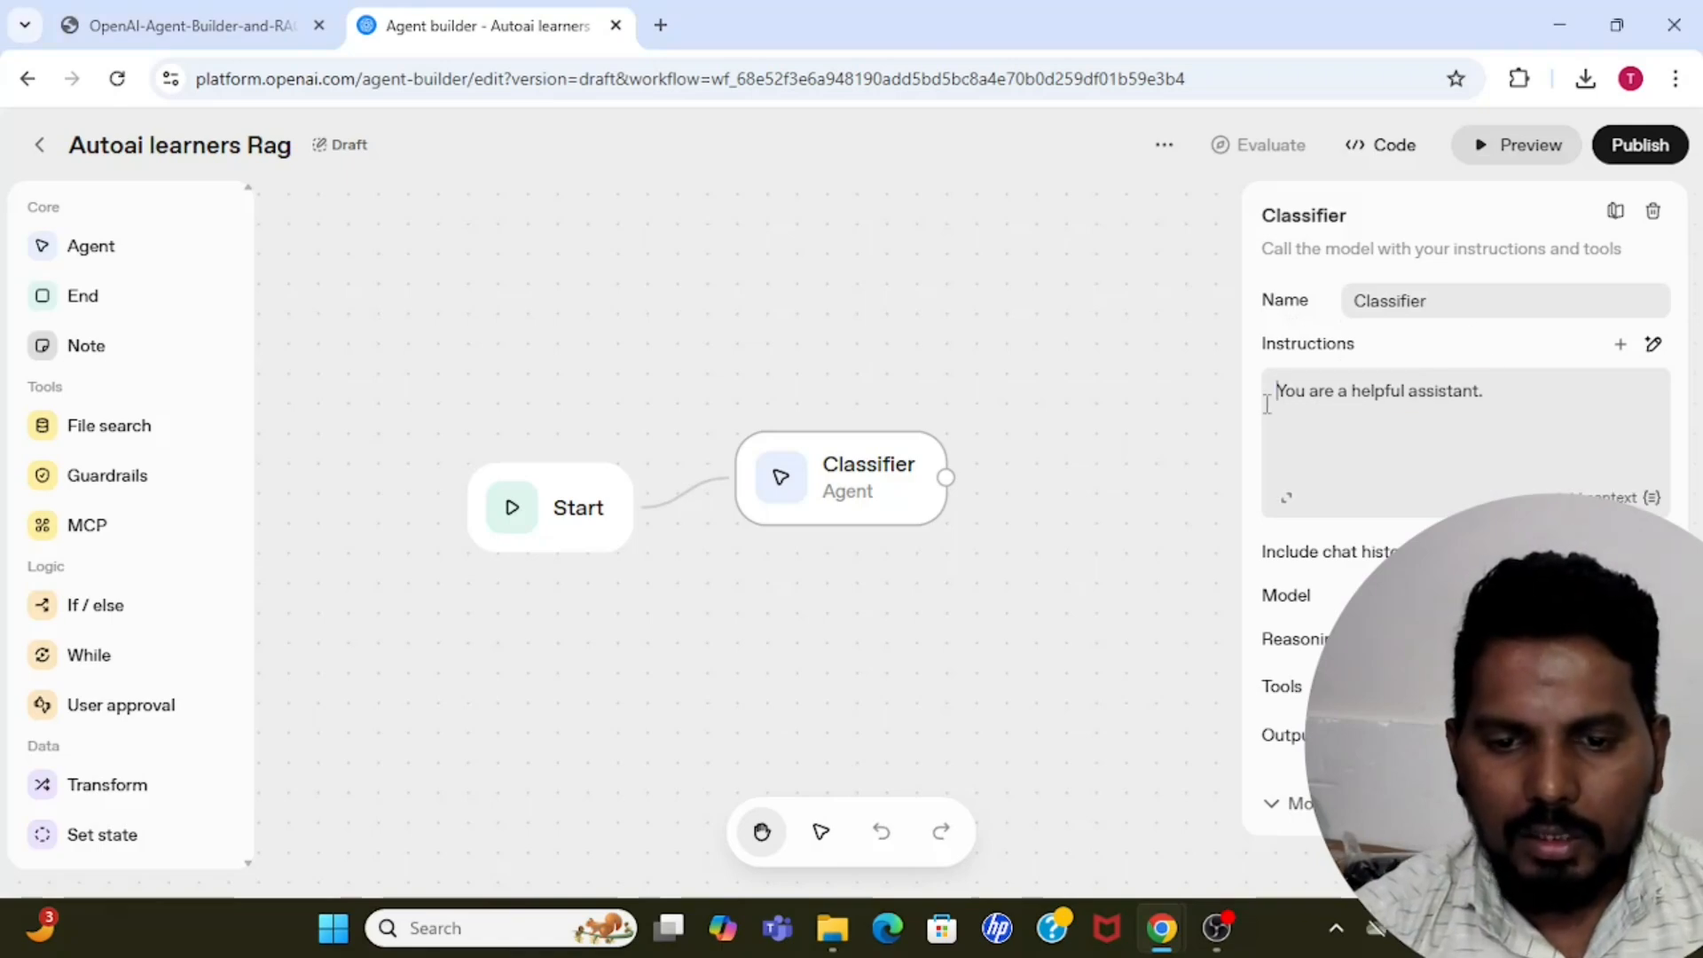
pyautogui.moveTo(1506, 391); pyautogui.dragTo(1286, 392)
pyautogui.click(1519, 400)
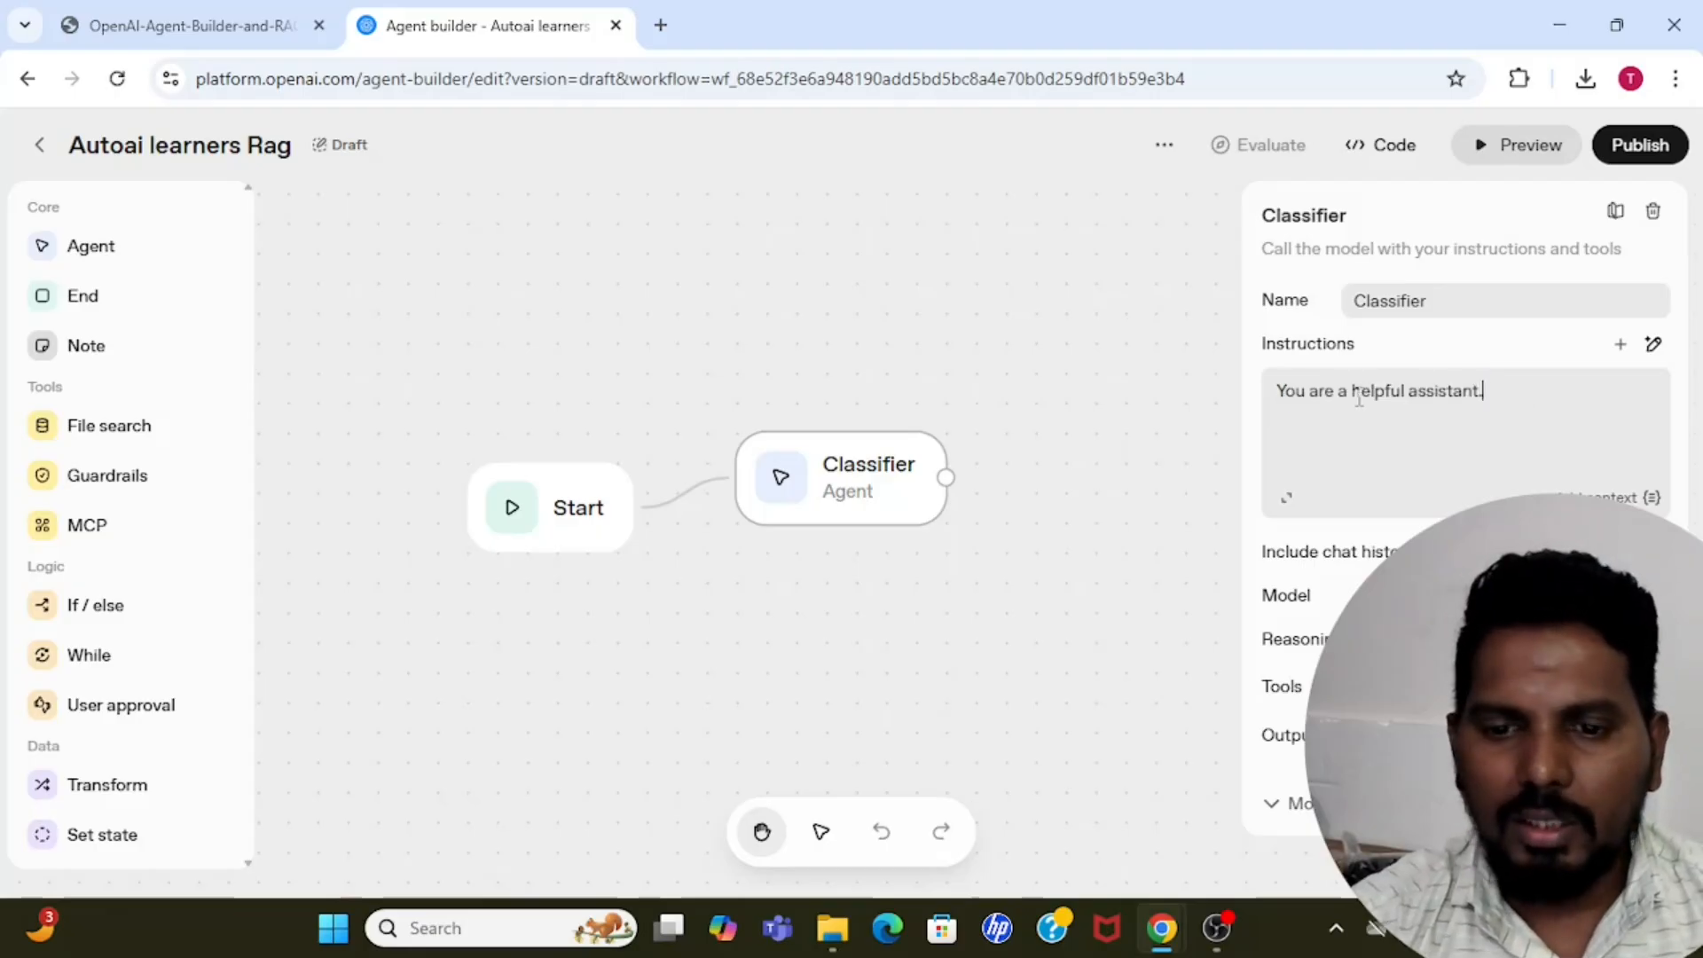
pyautogui.moveTo(1529, 391); pyautogui.dragTo(1249, 382)
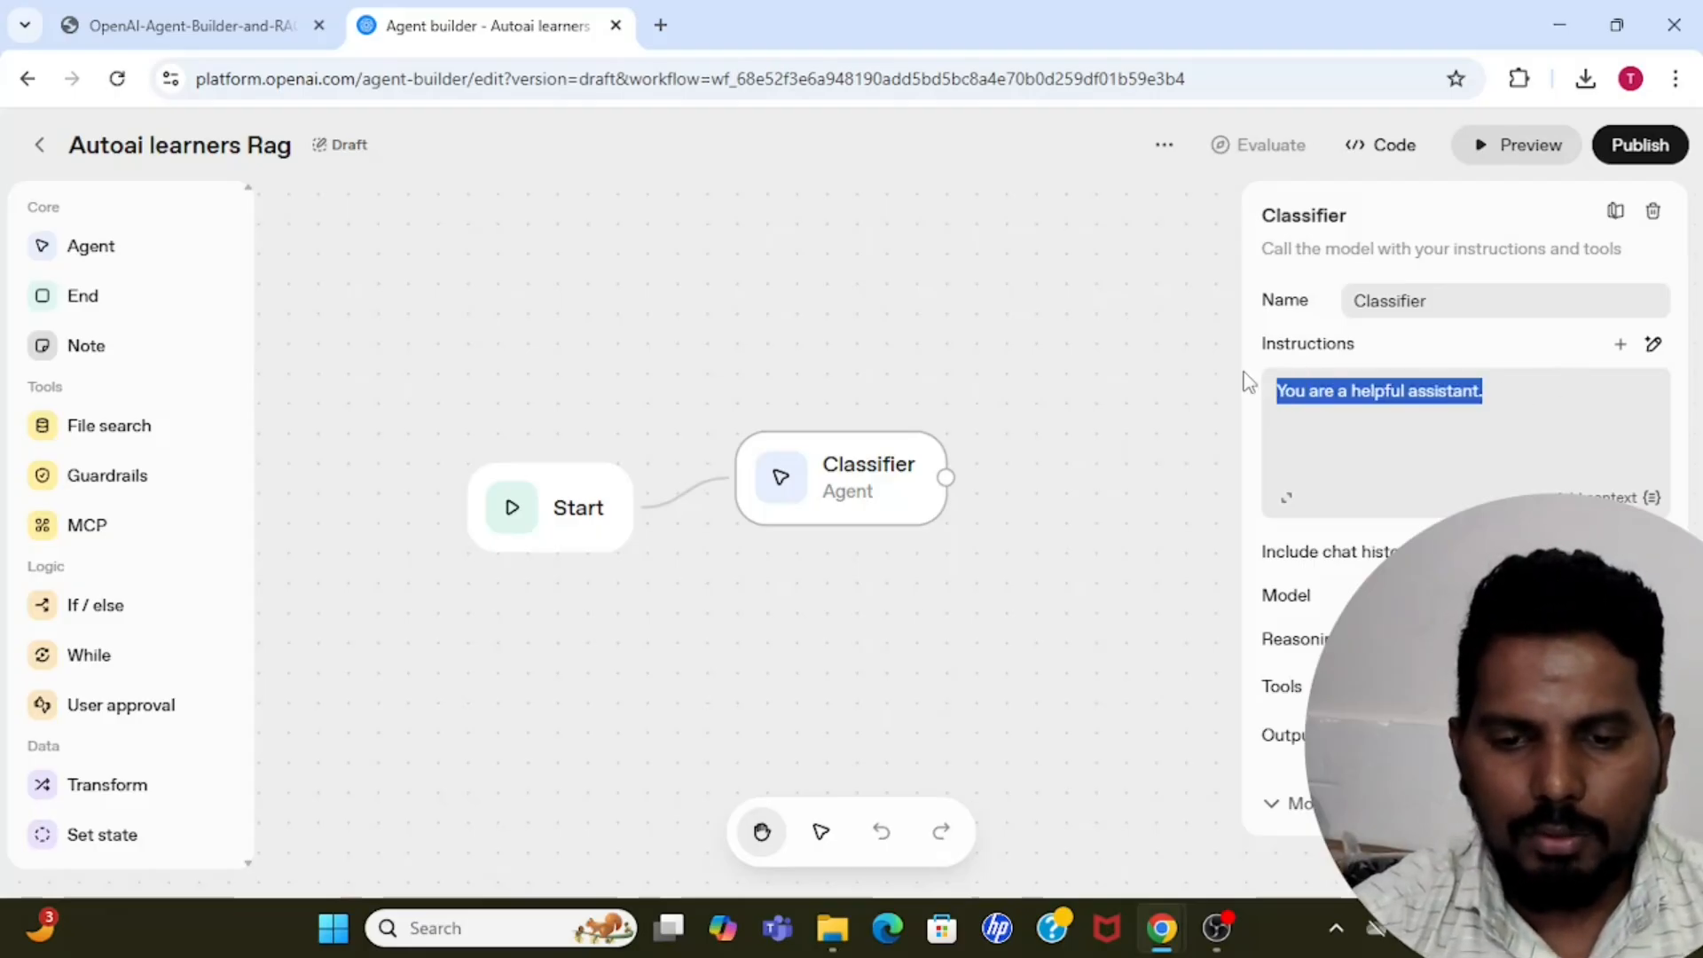
pyautogui.press('BackSpace')
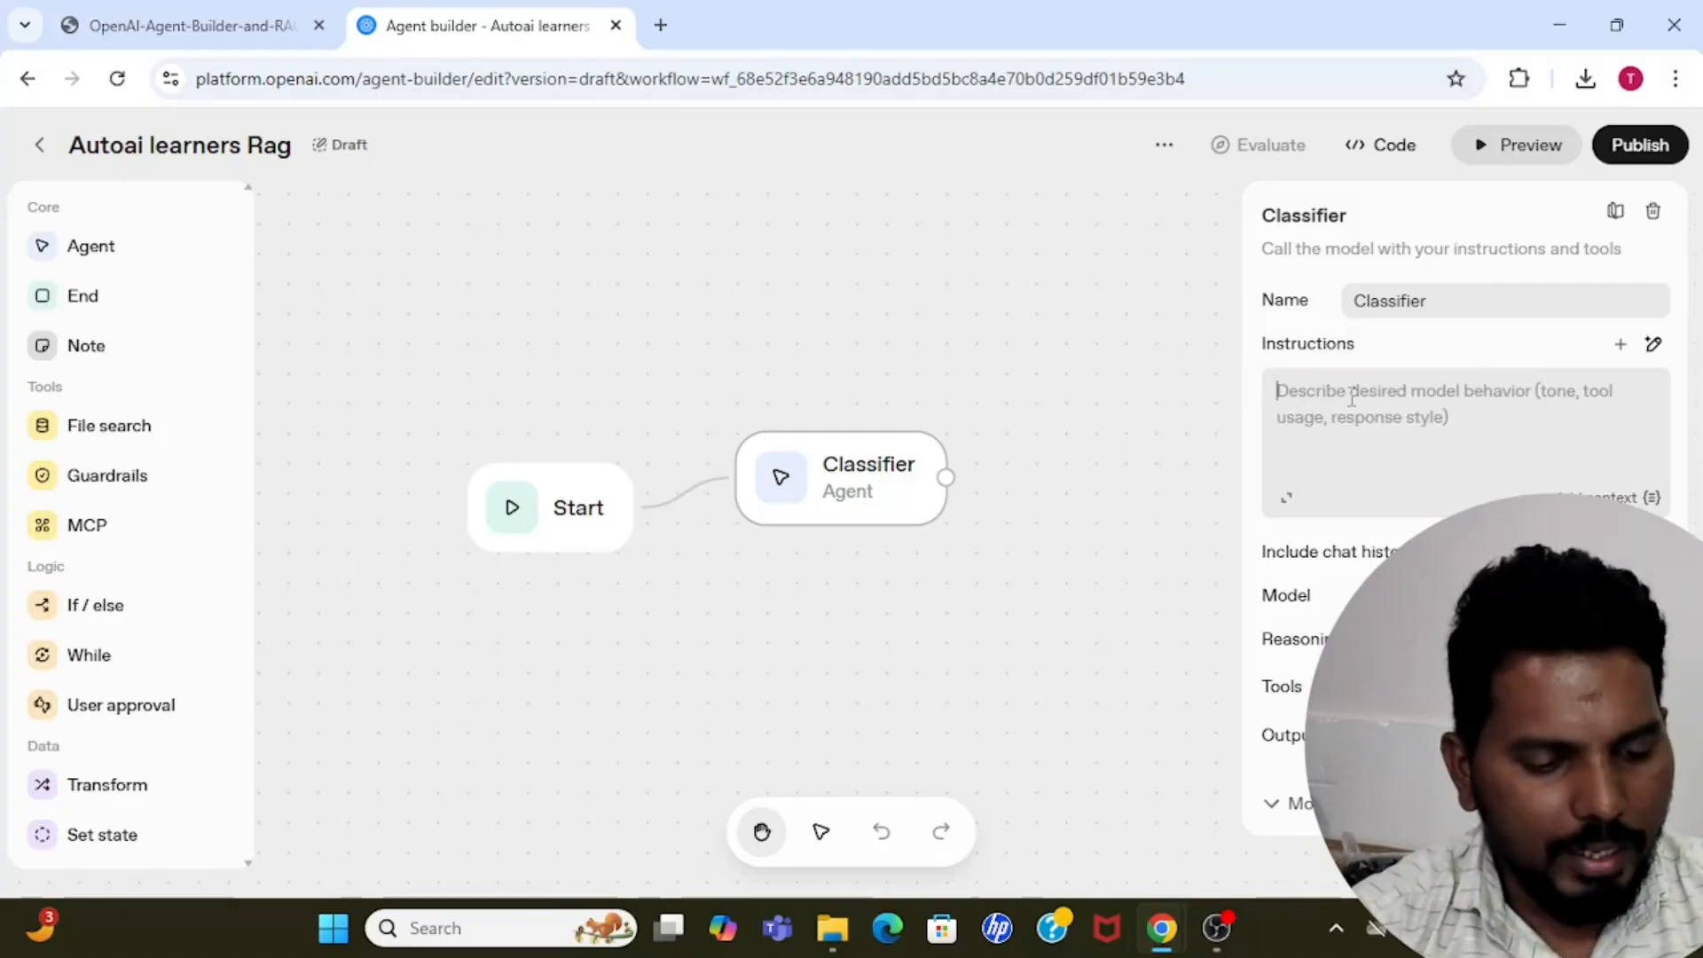
# Begin the Classifier's instructions with "You are a classifier agent classify the user query".
pyautogui.write('T')
pyautogui.press('BackSpace')
pyautogui.write('You')
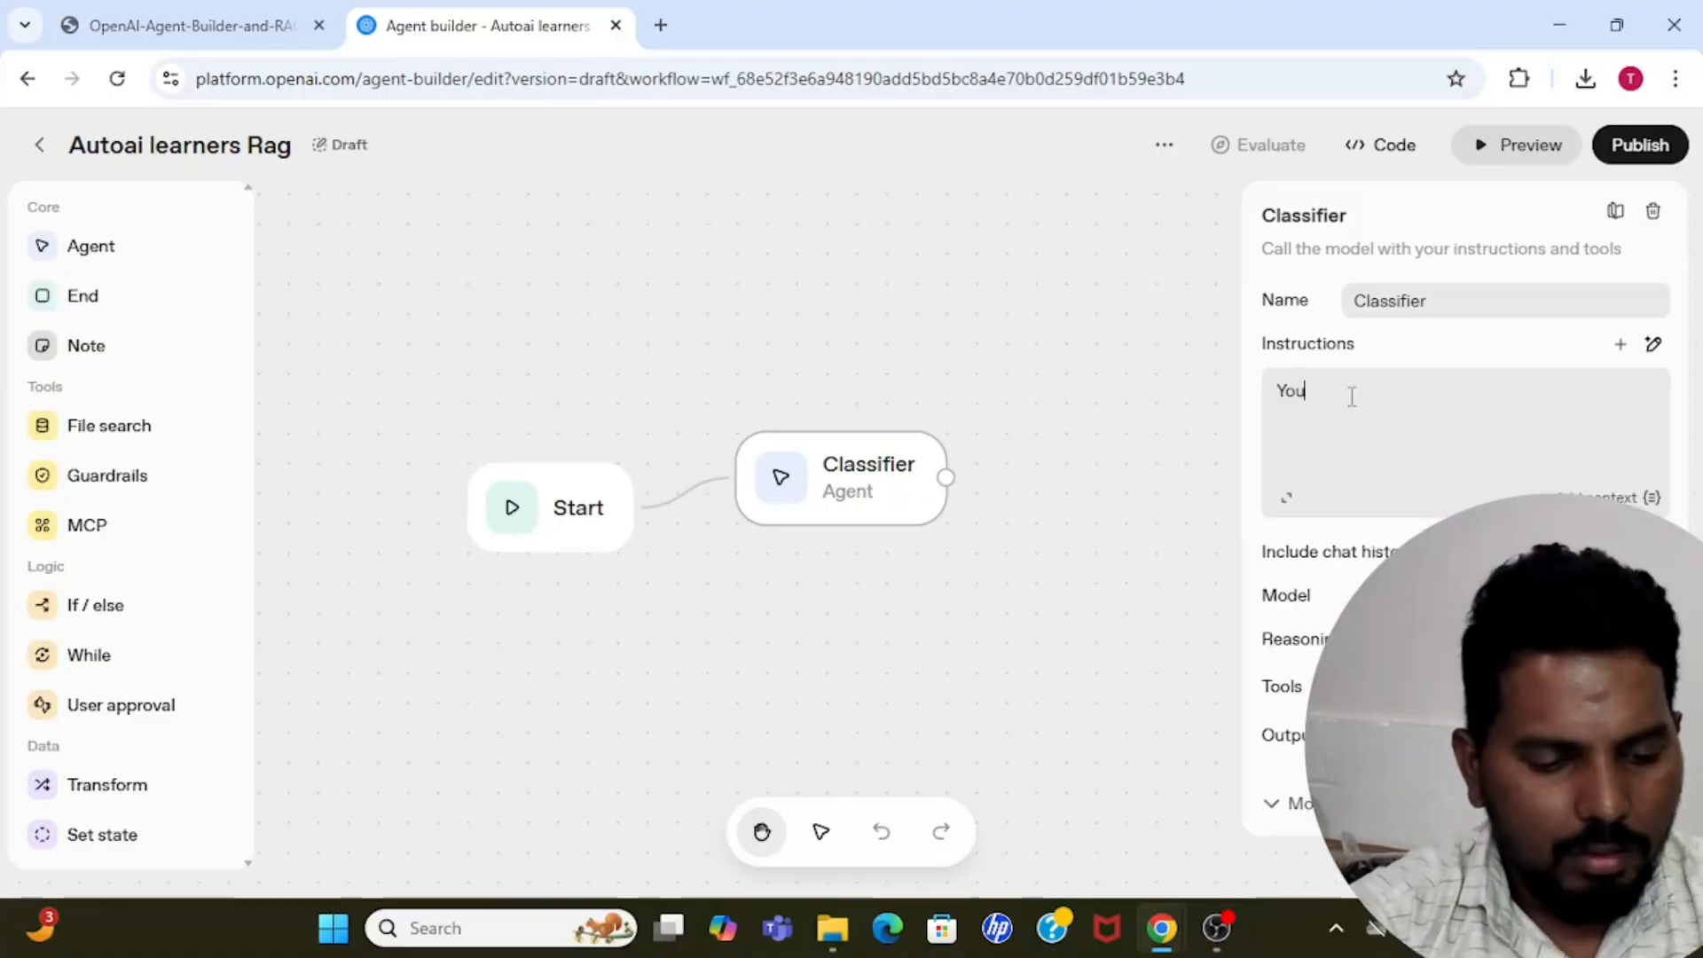
pyautogui.write(' are a cla')
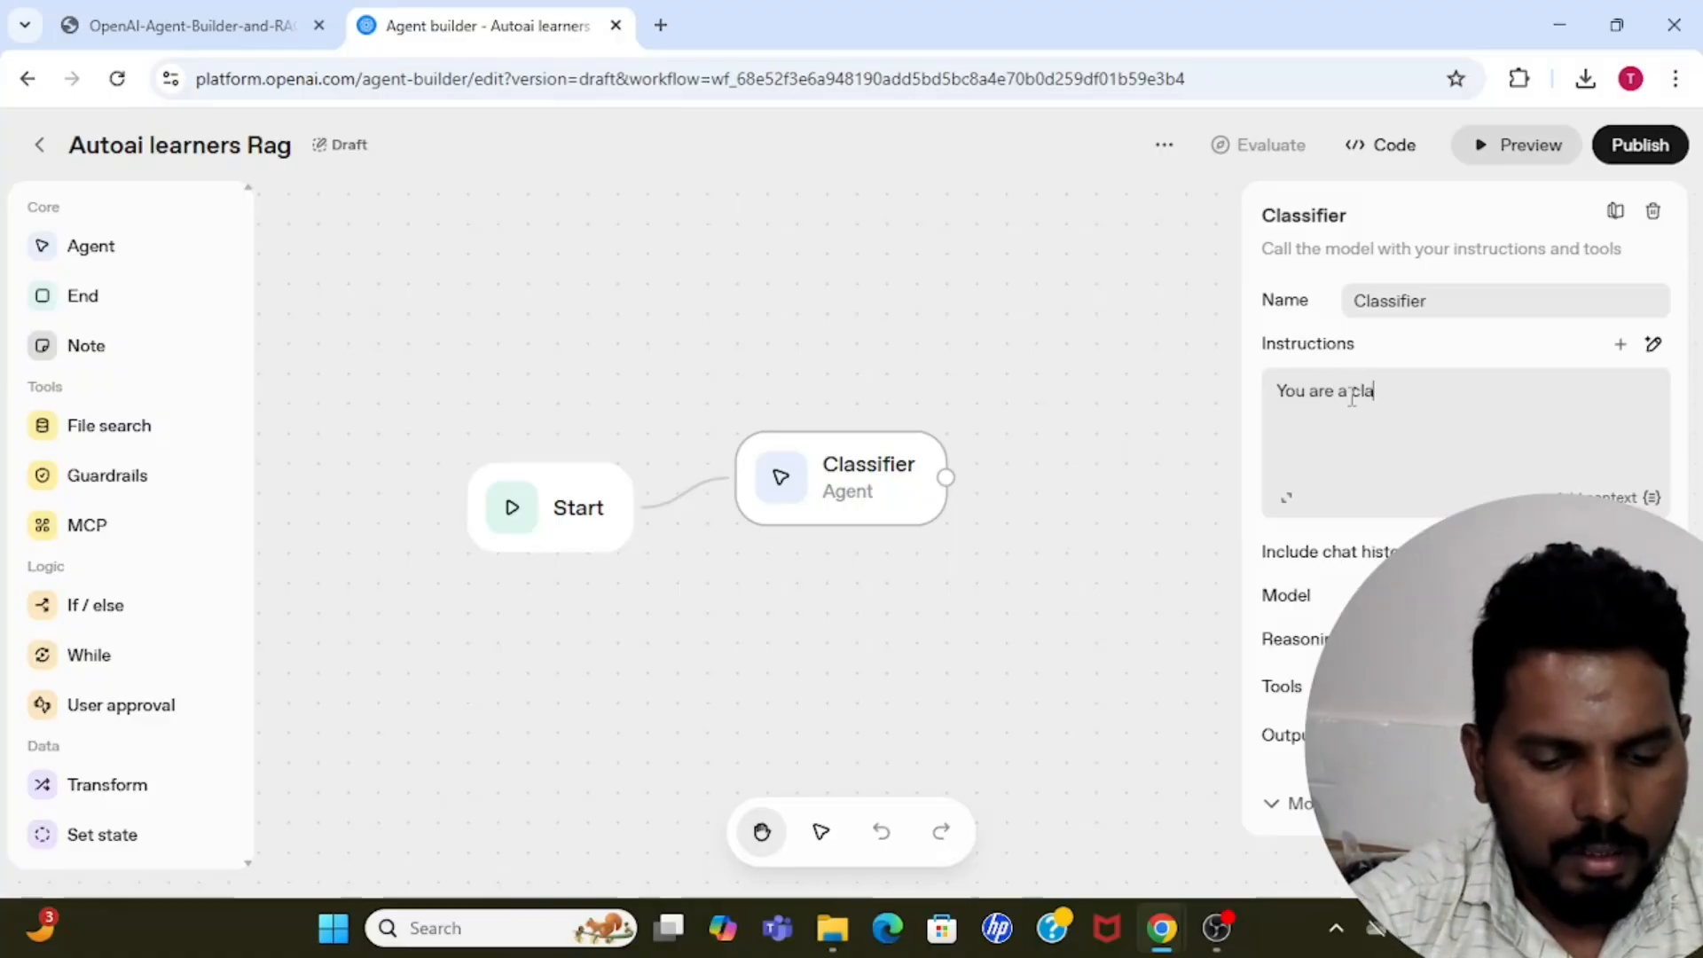
pyautogui.write('ssifier agent')
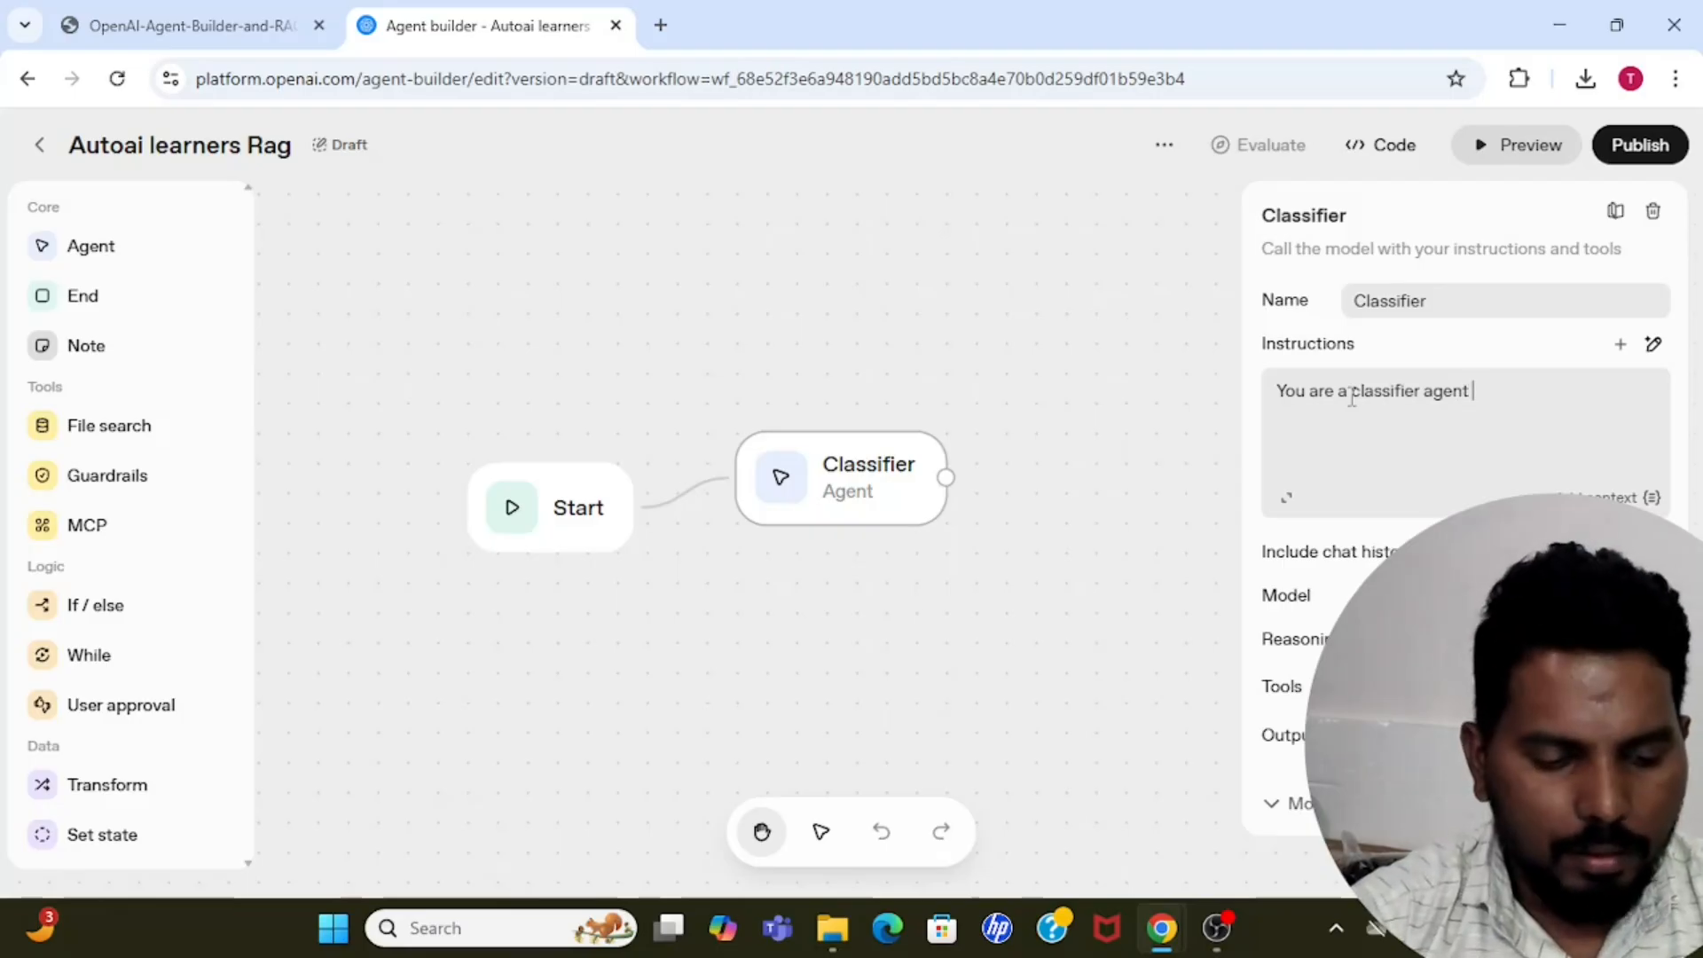
pyautogui.write(' classify the')
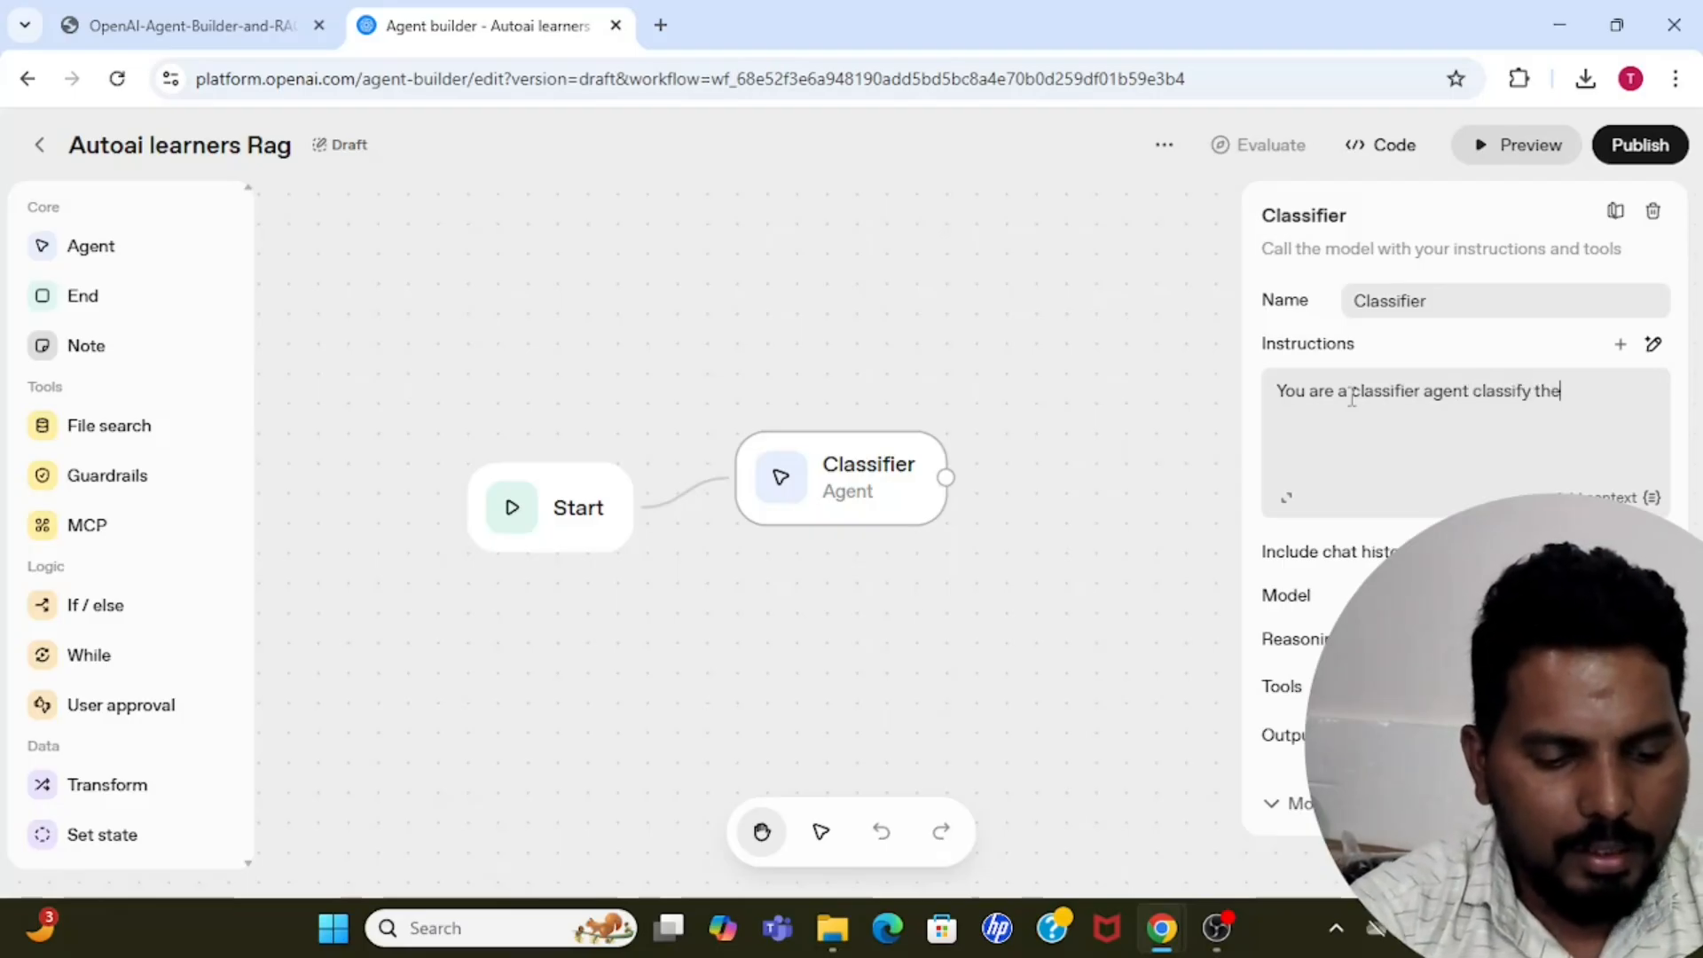
pyautogui.write(' user agen')
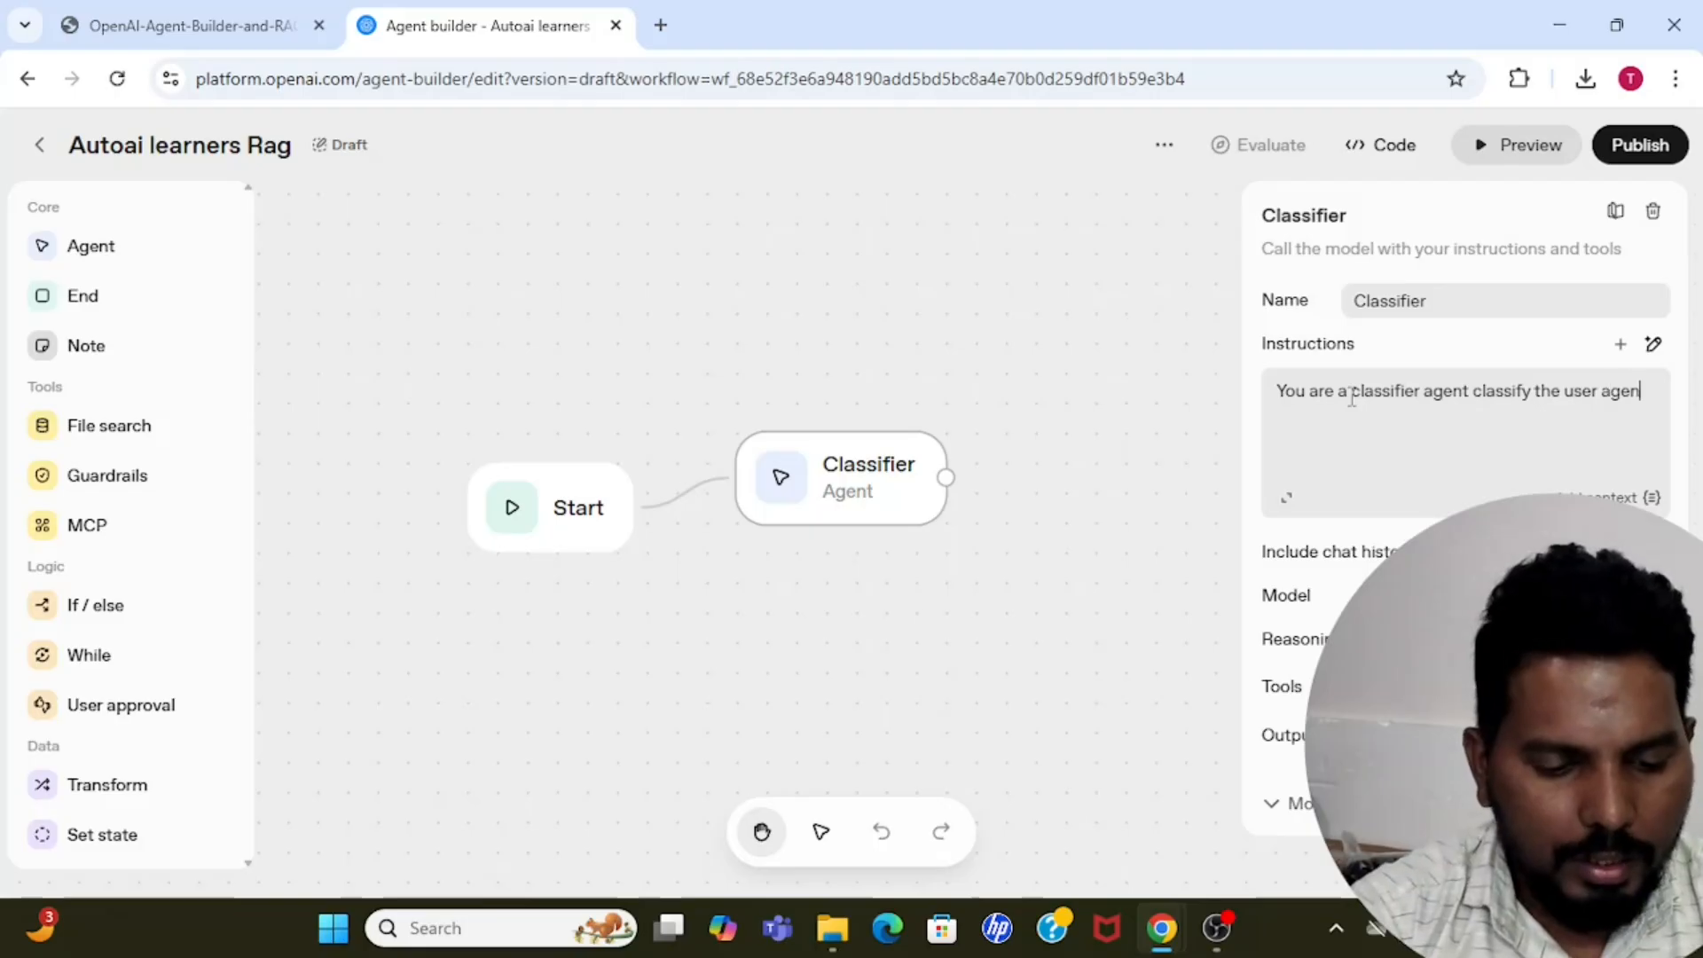
pyautogui.write('t')
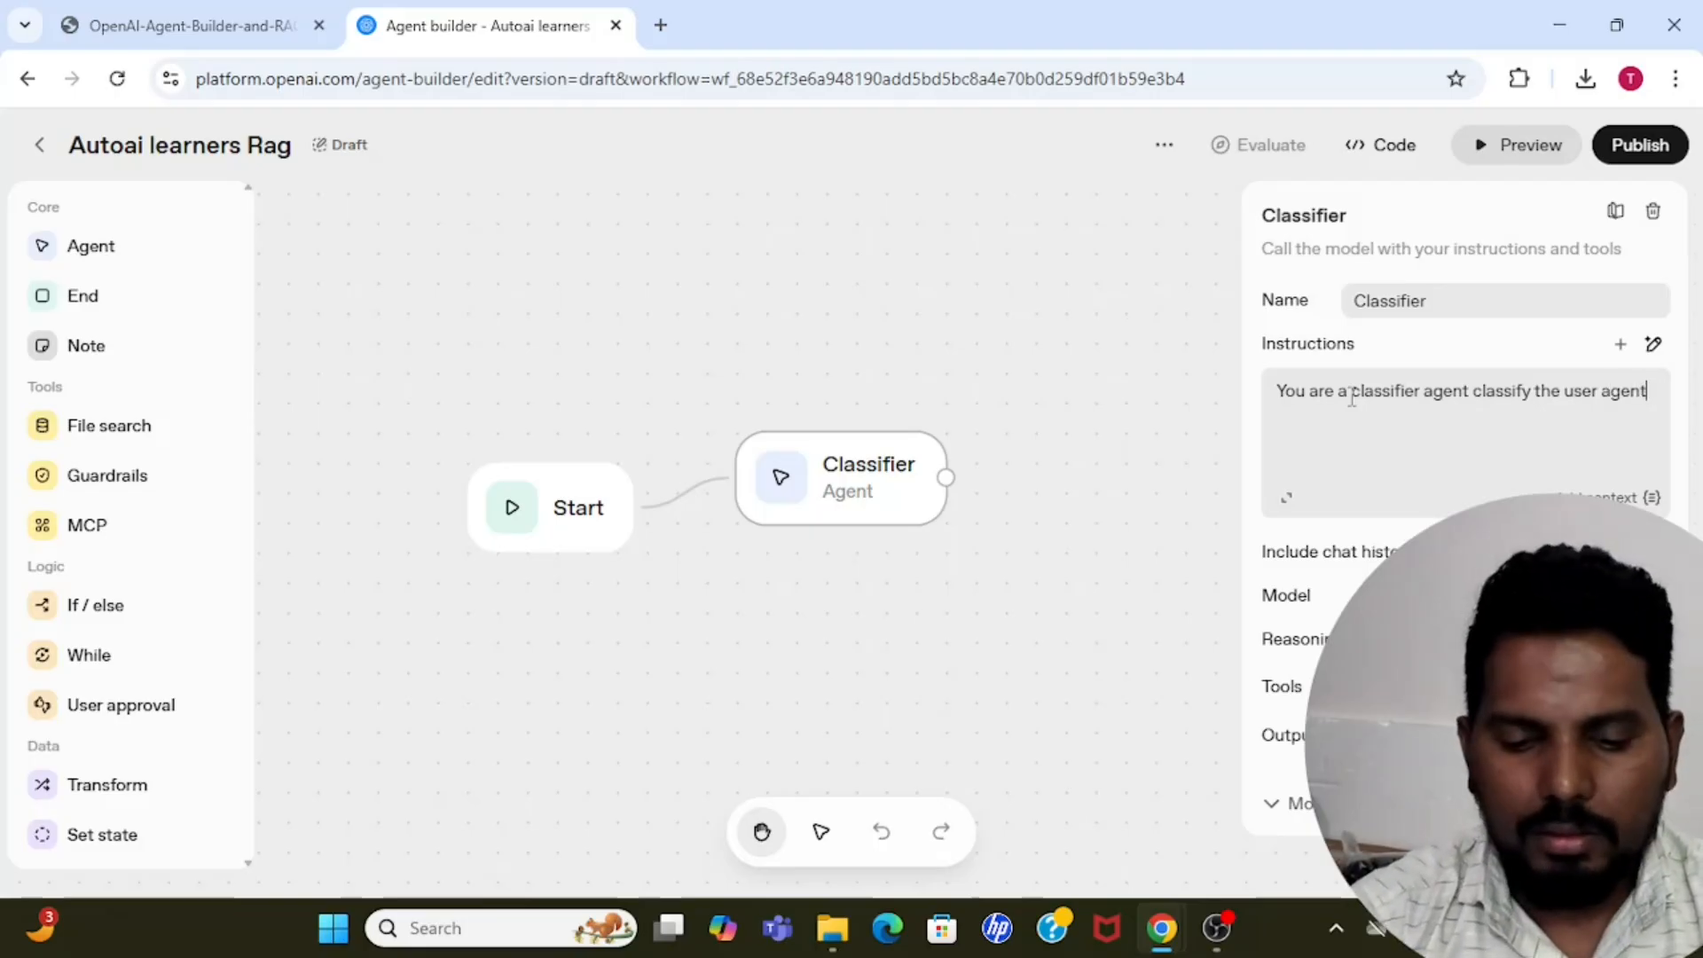
pyautogui.press('BackSpace')
pyautogui.press('BackSpace')
pyautogui.press('BackSpace')
pyautogui.press('BackSpace')
pyautogui.press('BackSpace')
pyautogui.write('qu')
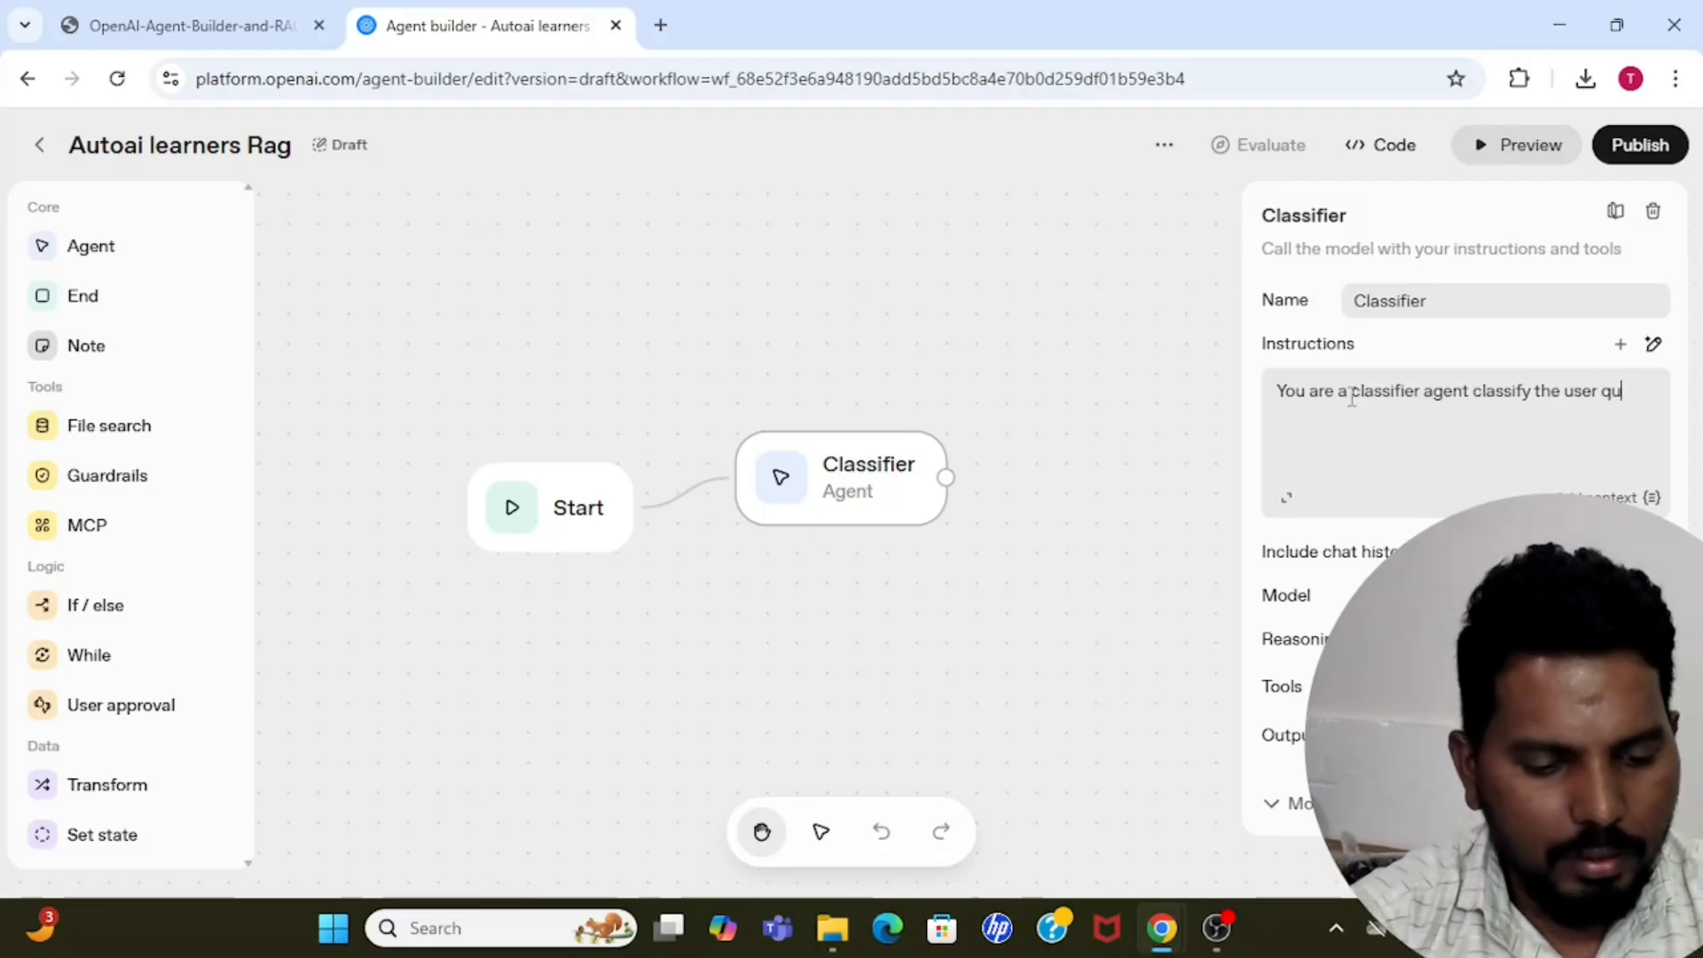
pyautogui.write('ery')
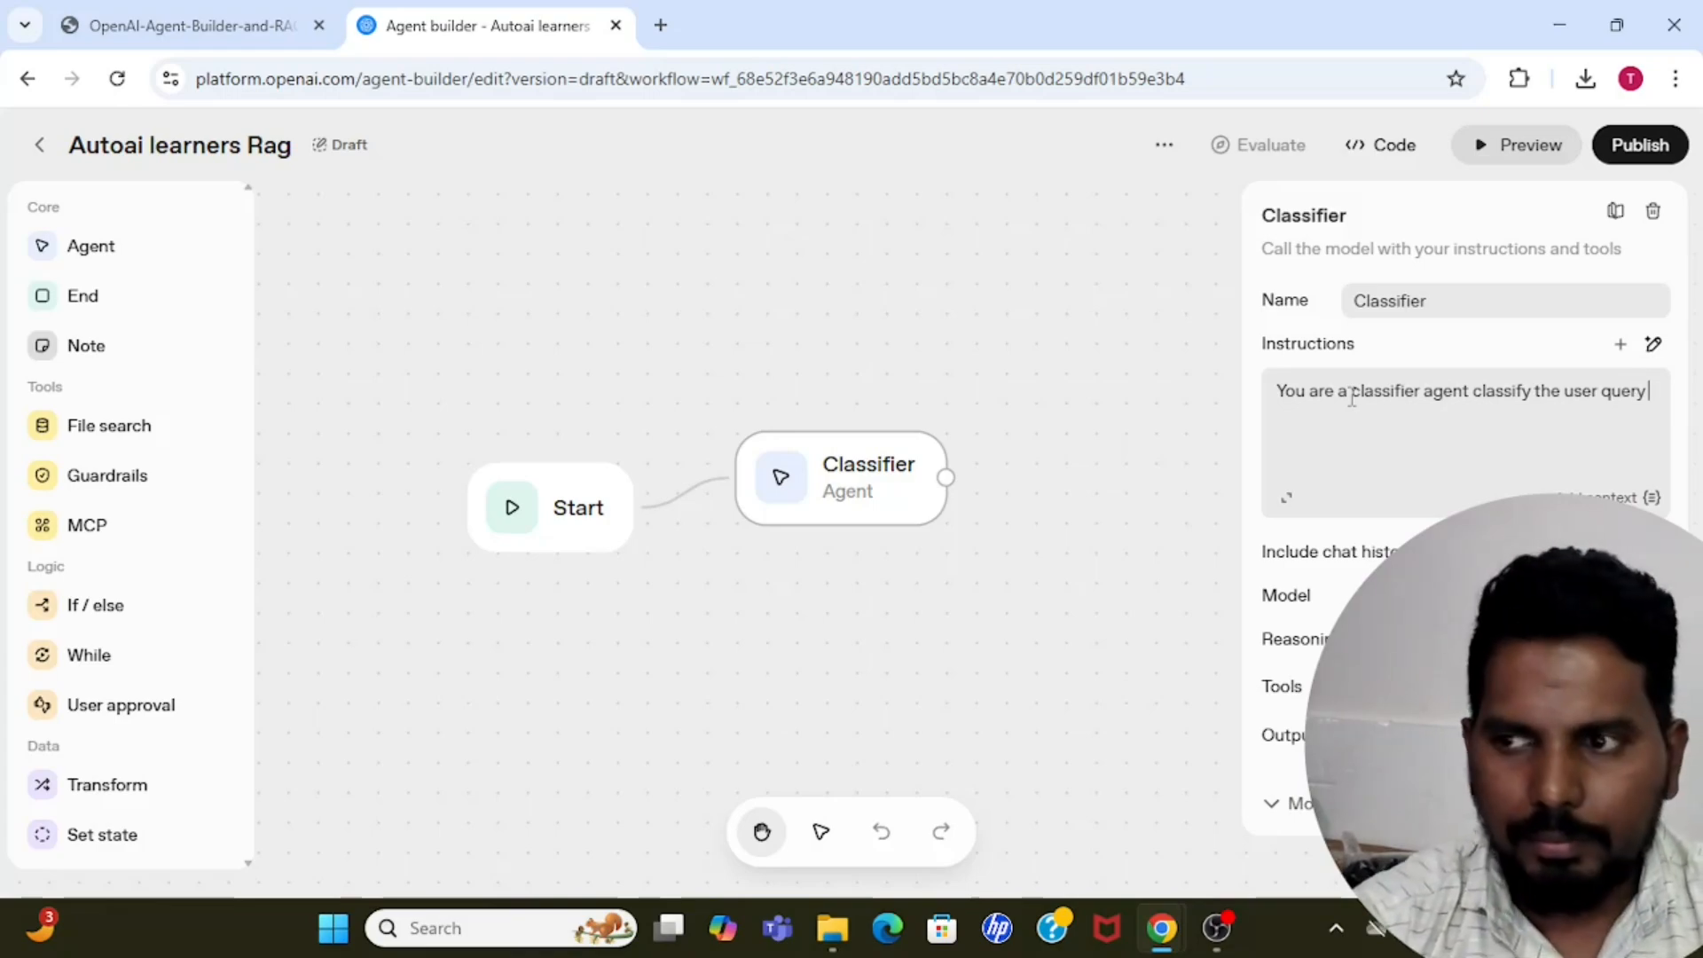
pyautogui.write(' intent')
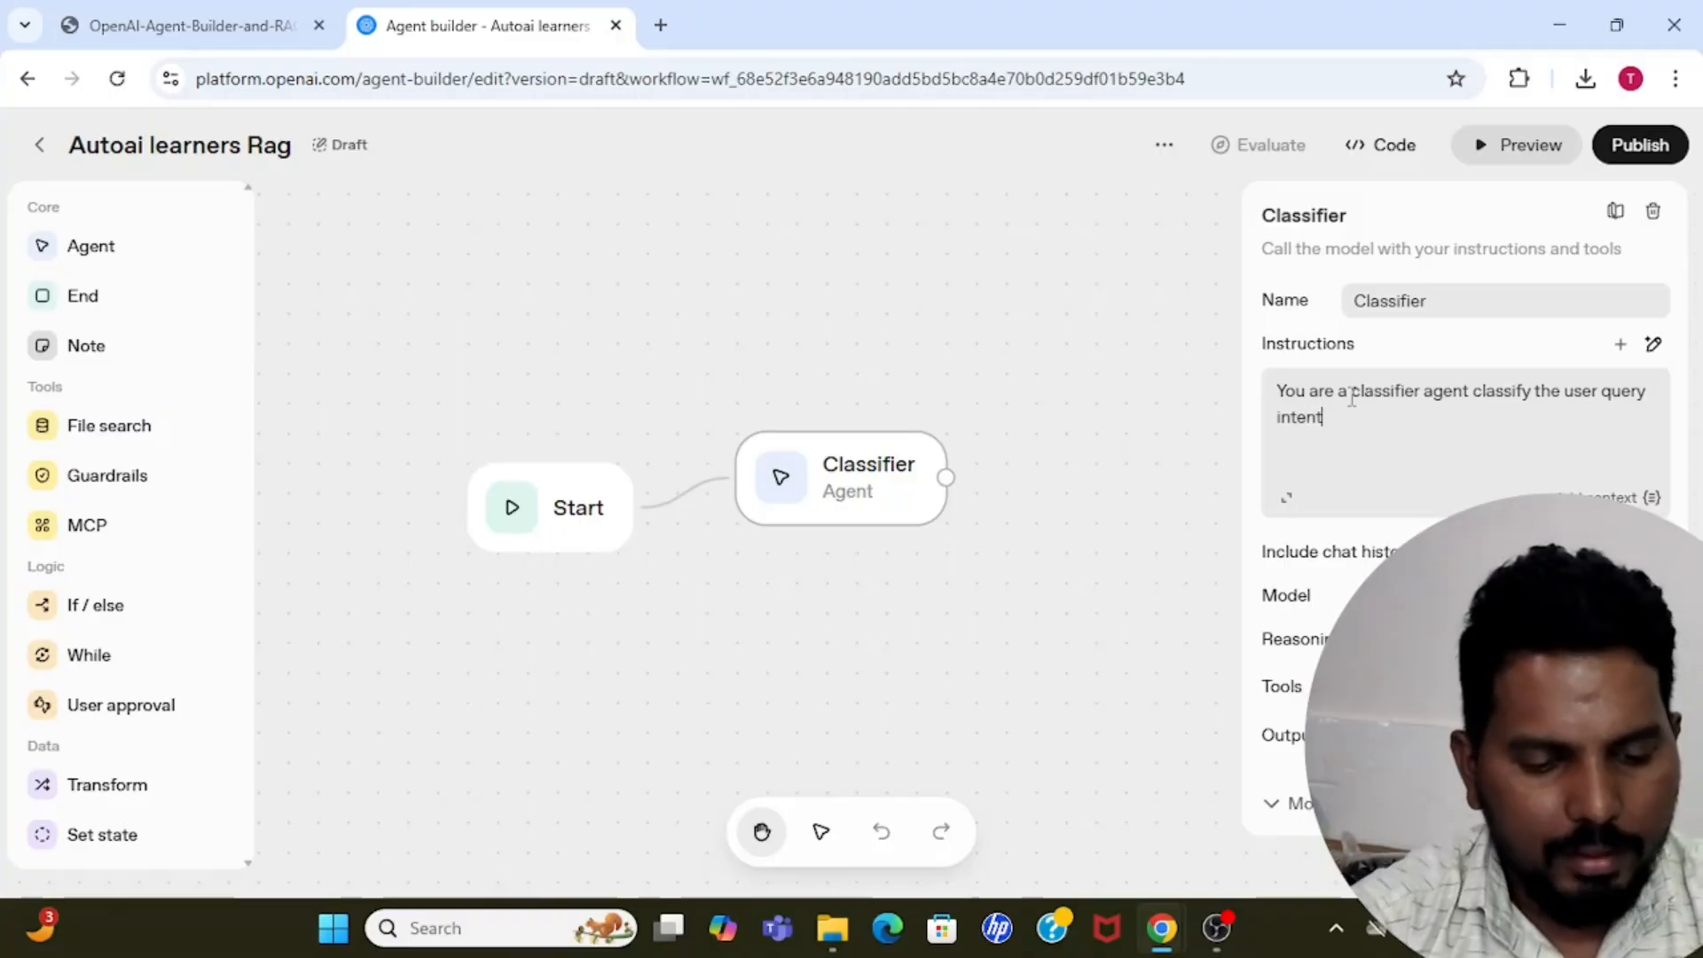
pyautogui.write(' as ')
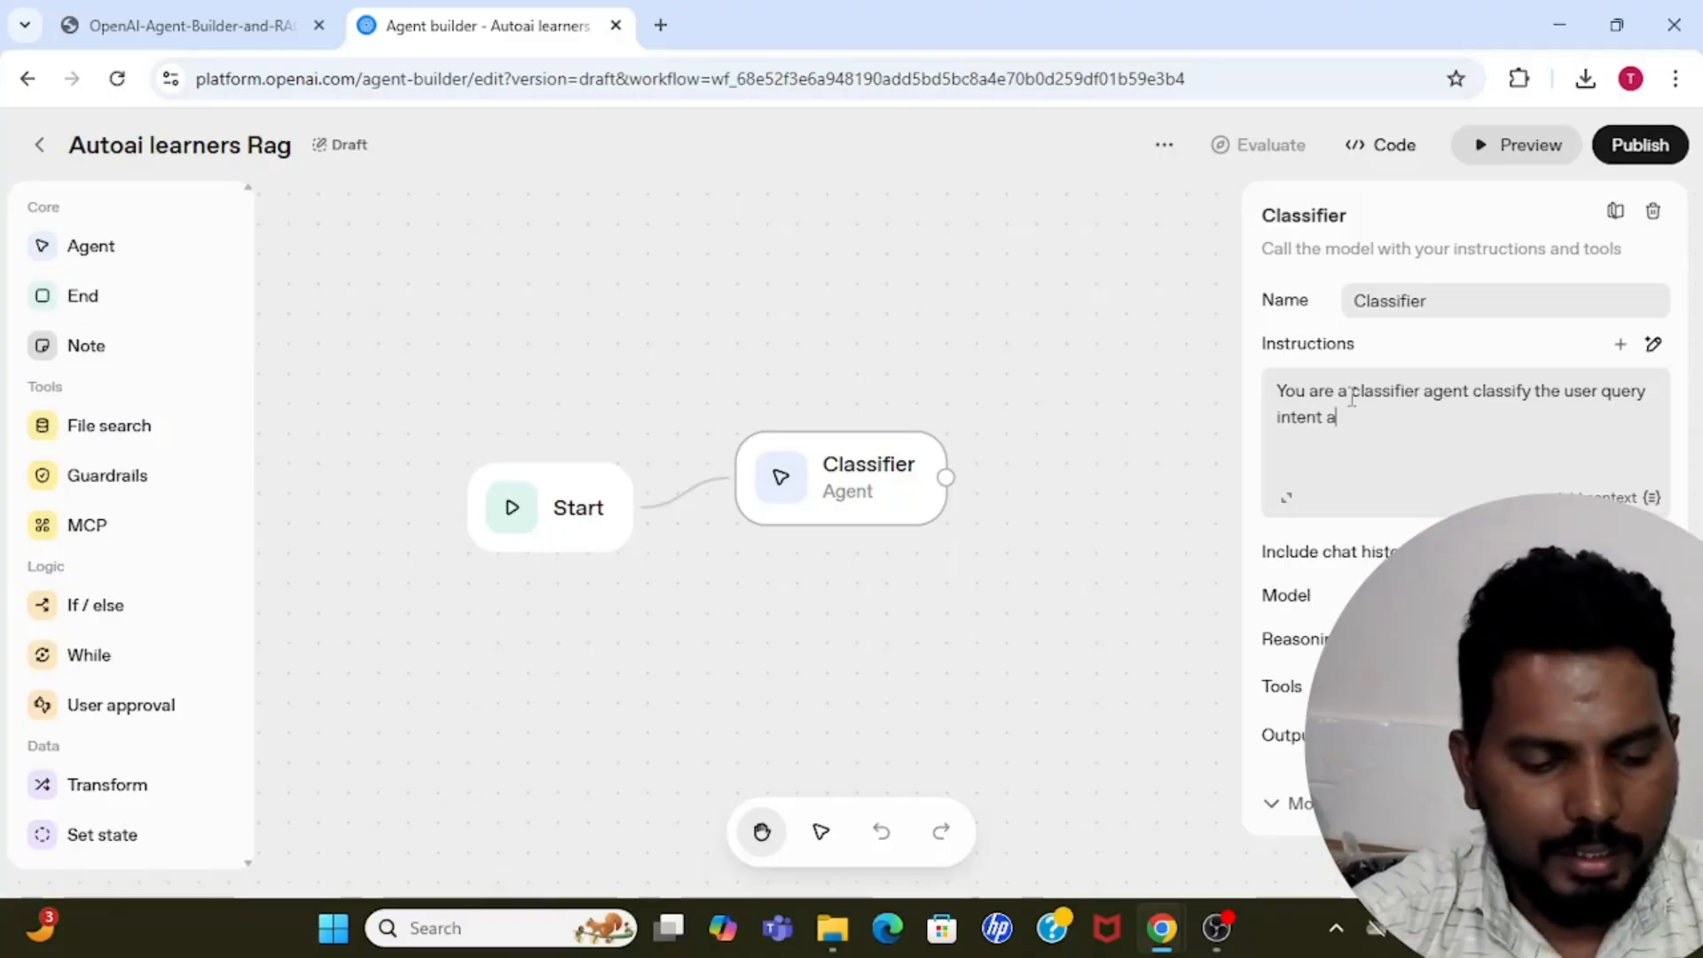
pyautogui.write('general,')
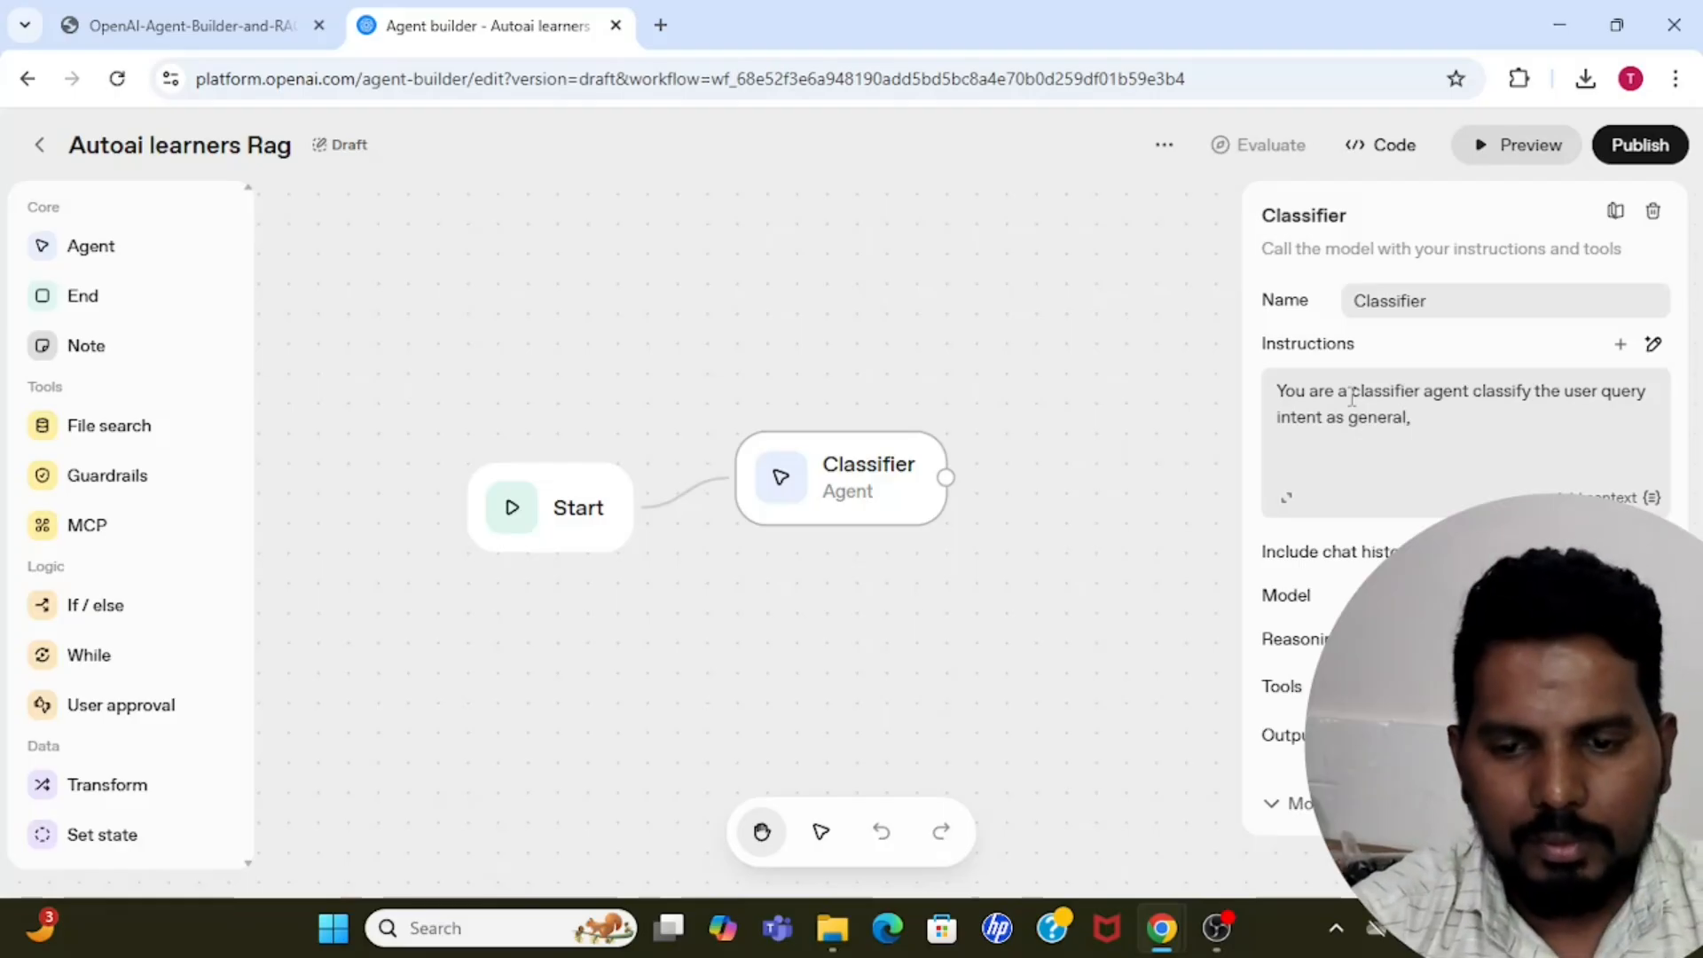
pyautogui.write(' compa')
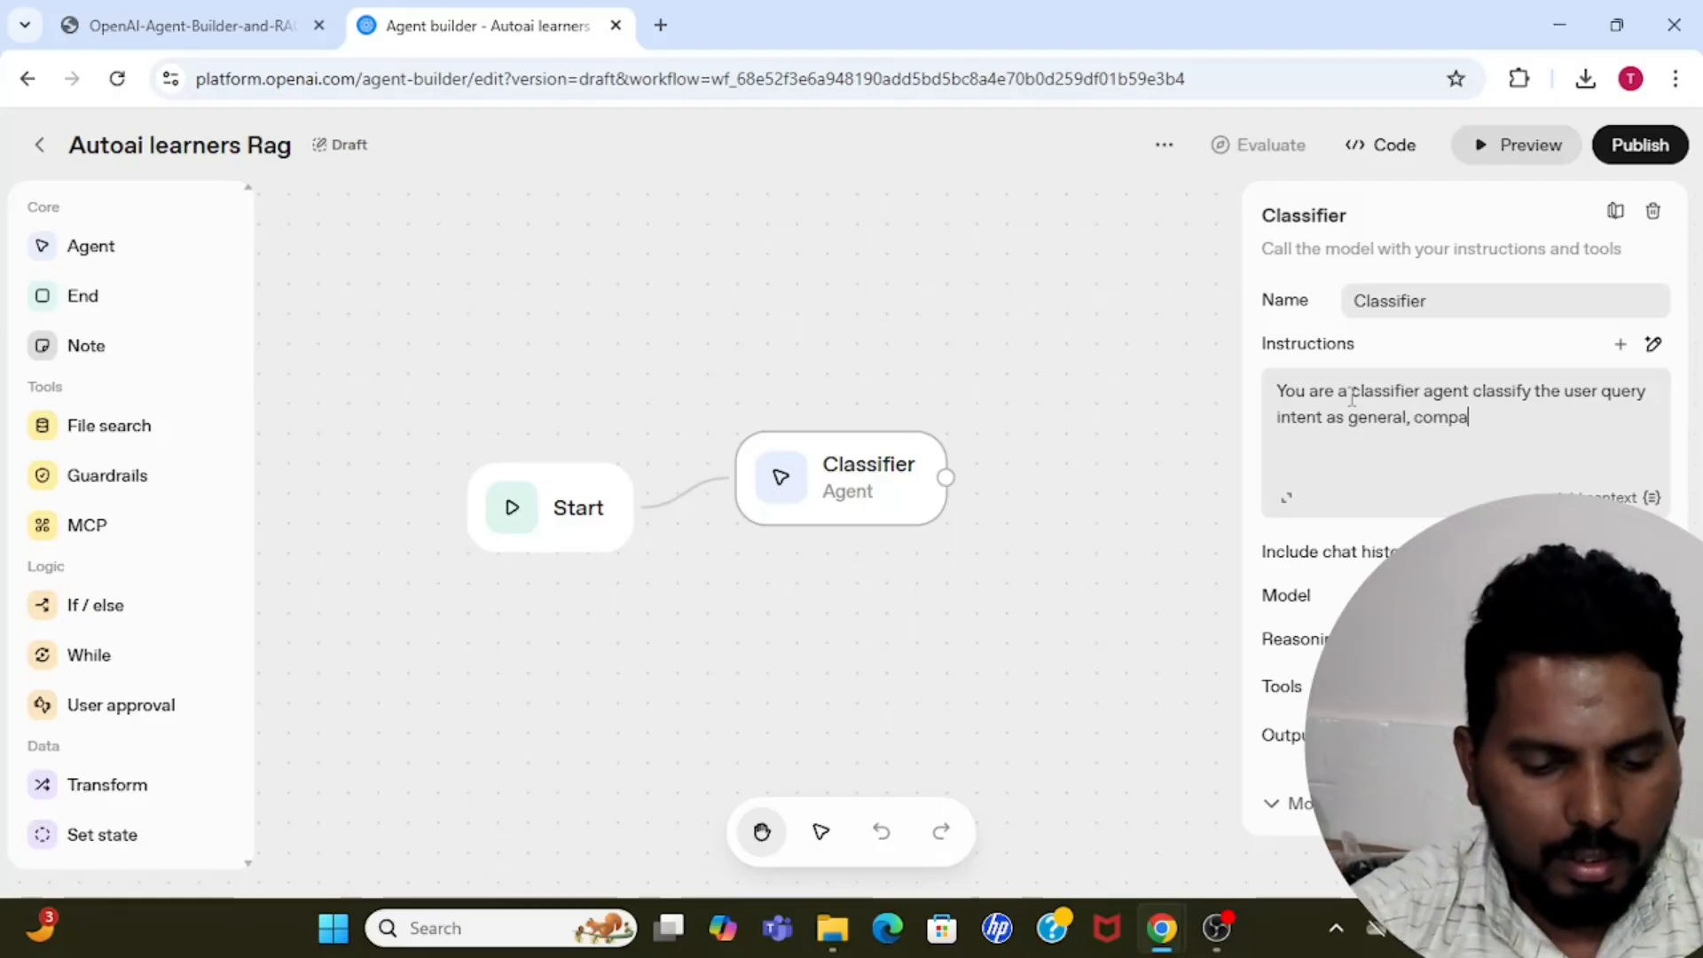
pyautogui.write('ny relate')
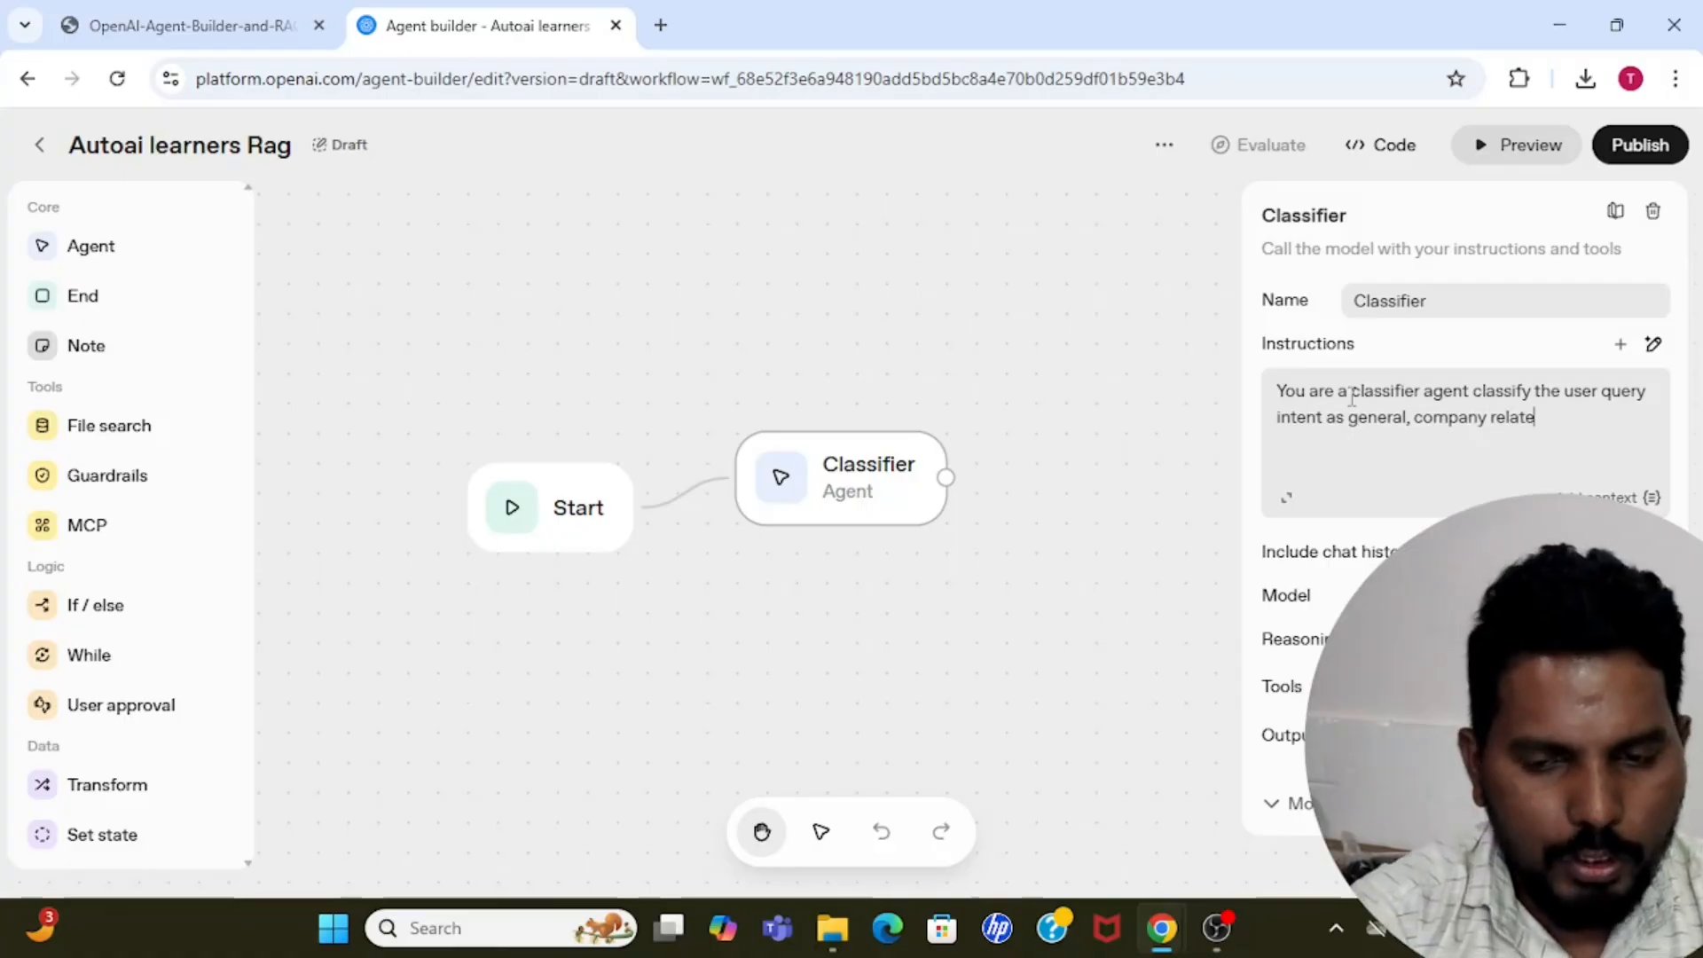
pyautogui.write('d questi')
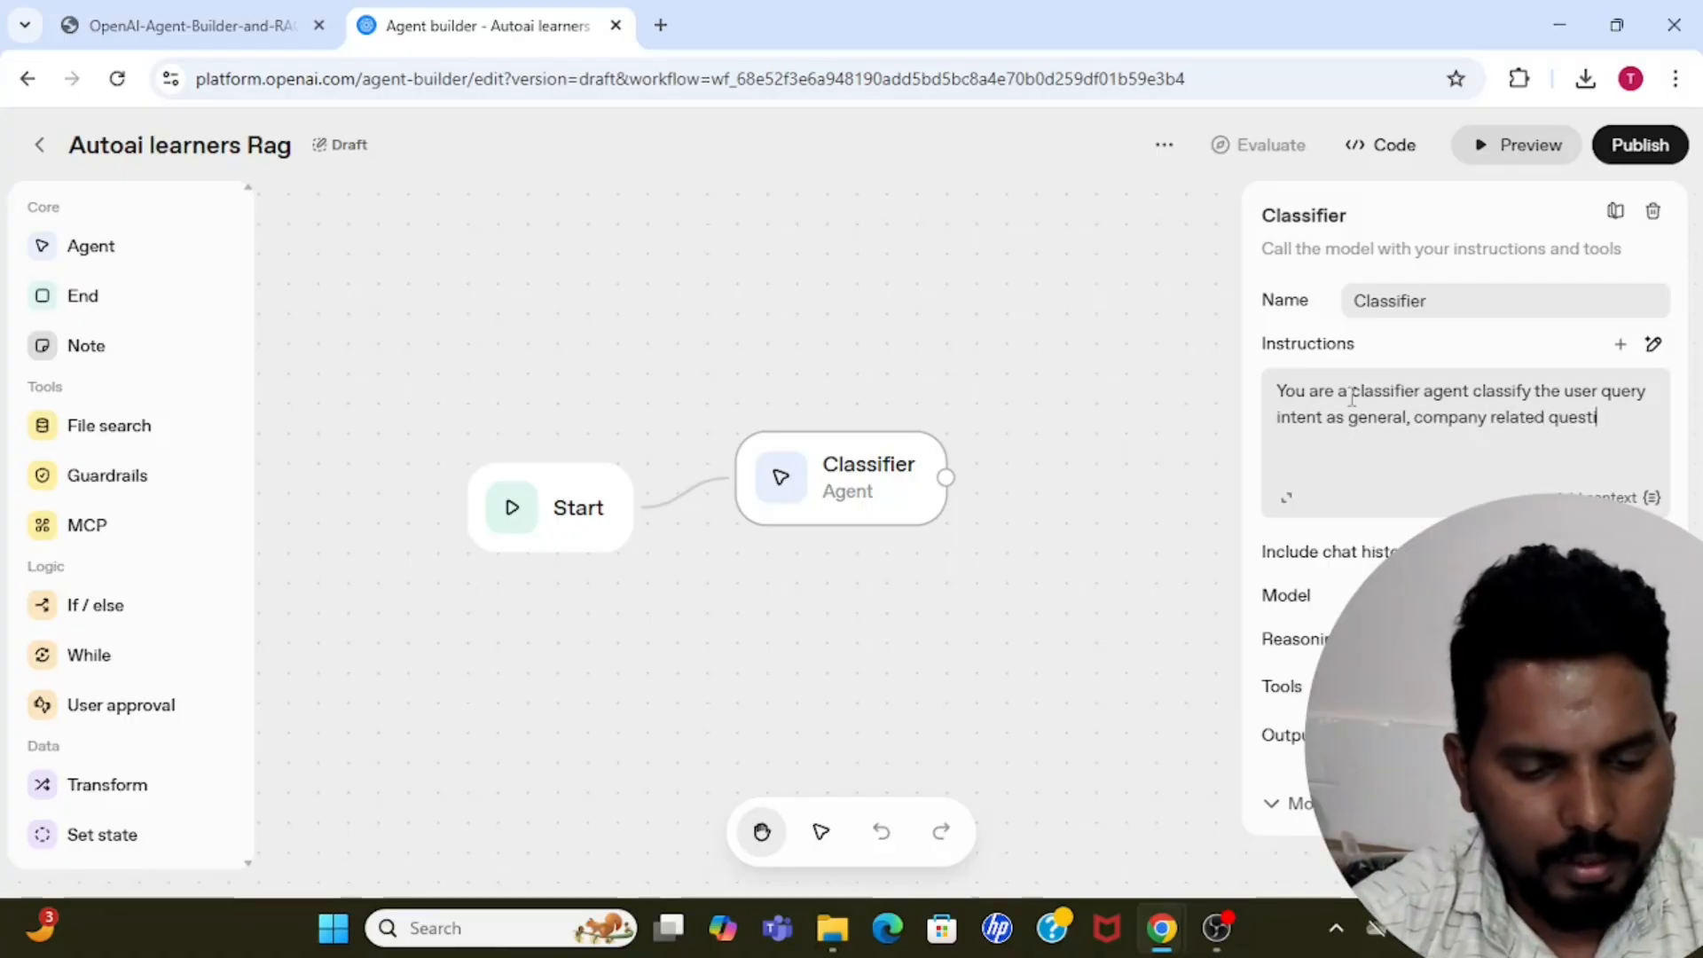
pyautogui.write('on or')
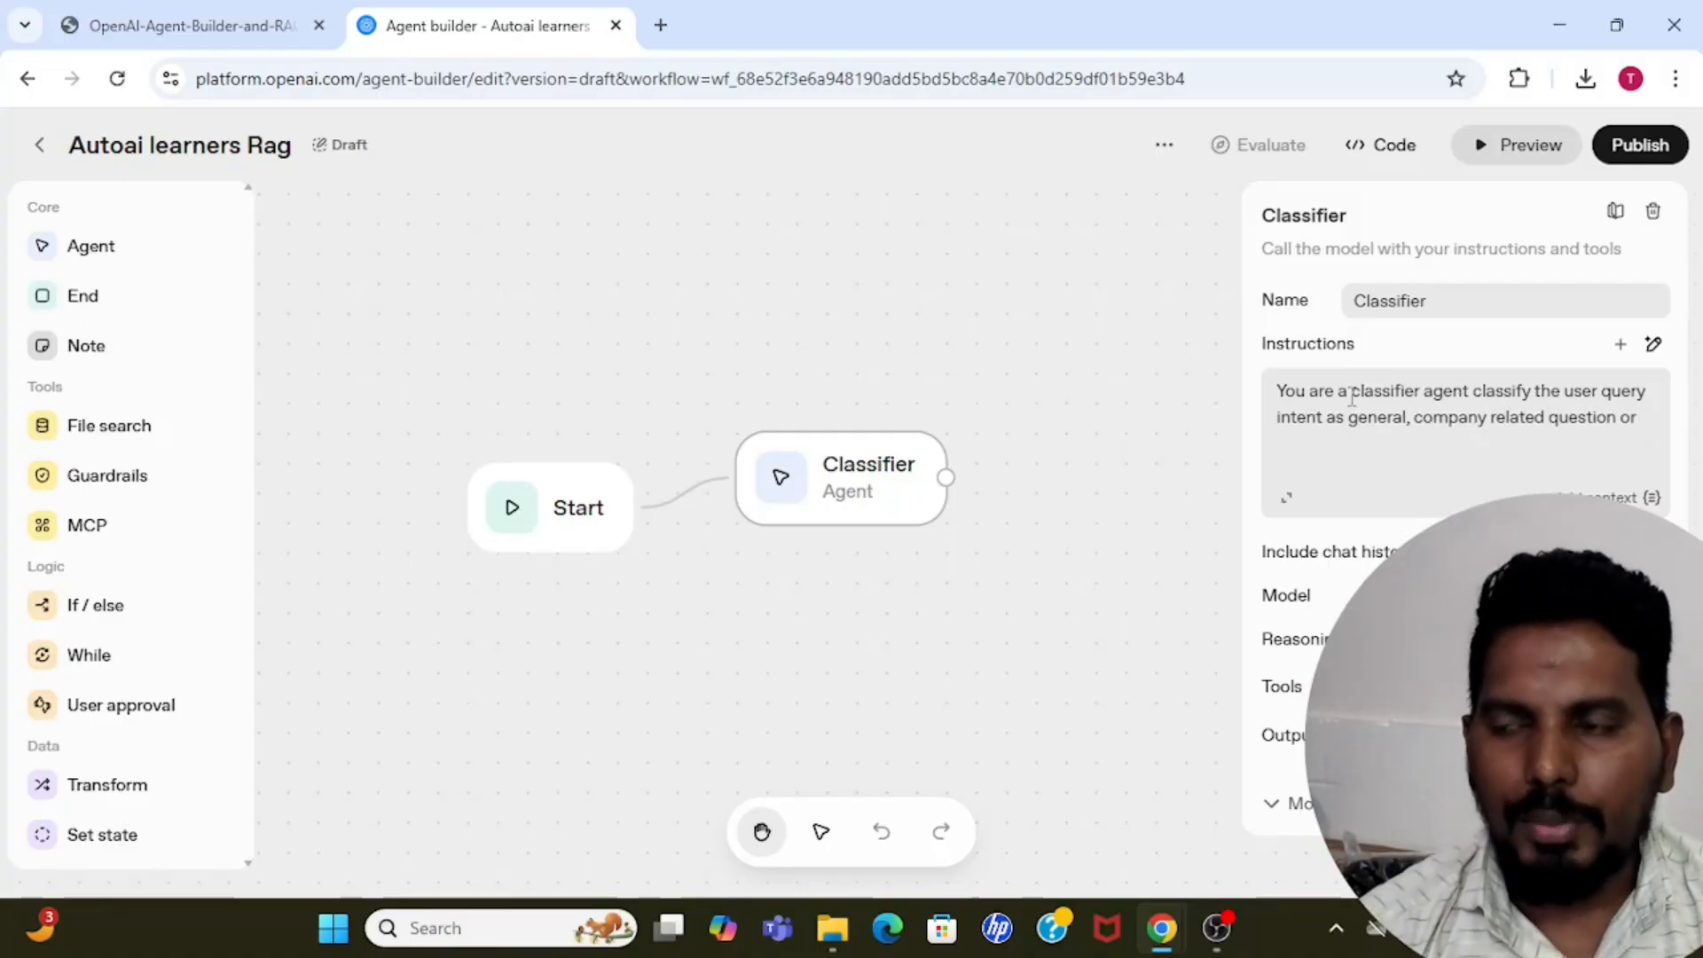
# Continue the Classifier's instructions with "intent as general, company related question or other".
pyautogui.write('other')
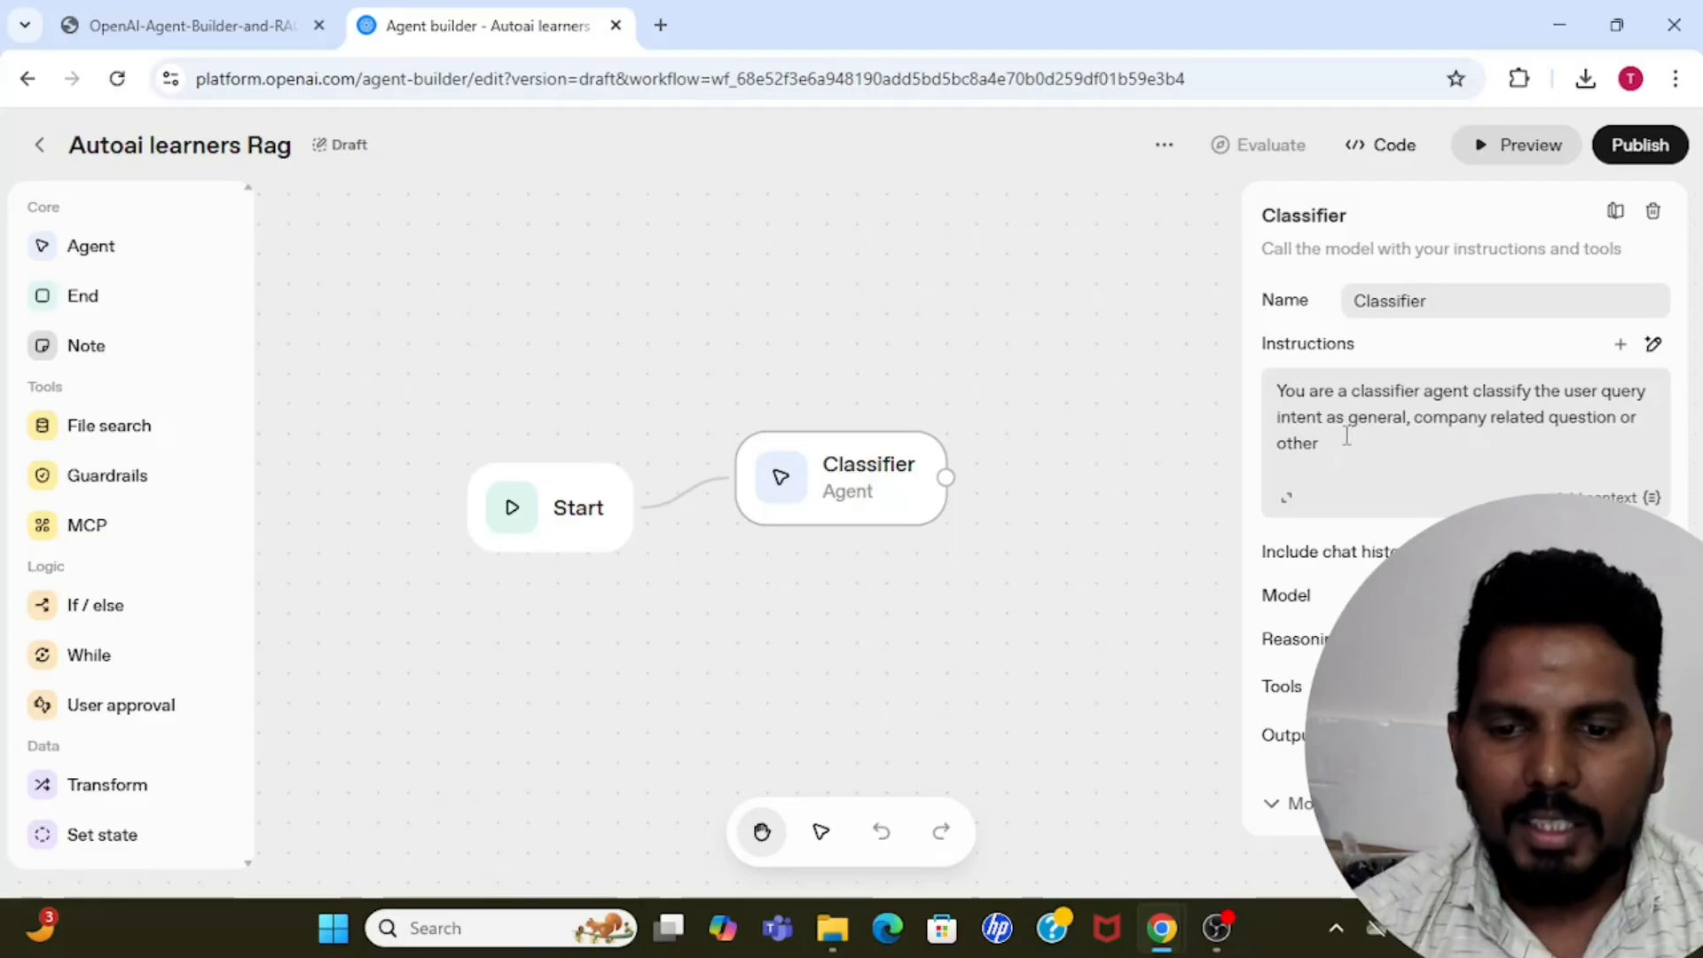
# Replace the word "general" in the Classifier's instructions with "greeting".
pyautogui.doubleClick(1380, 421)
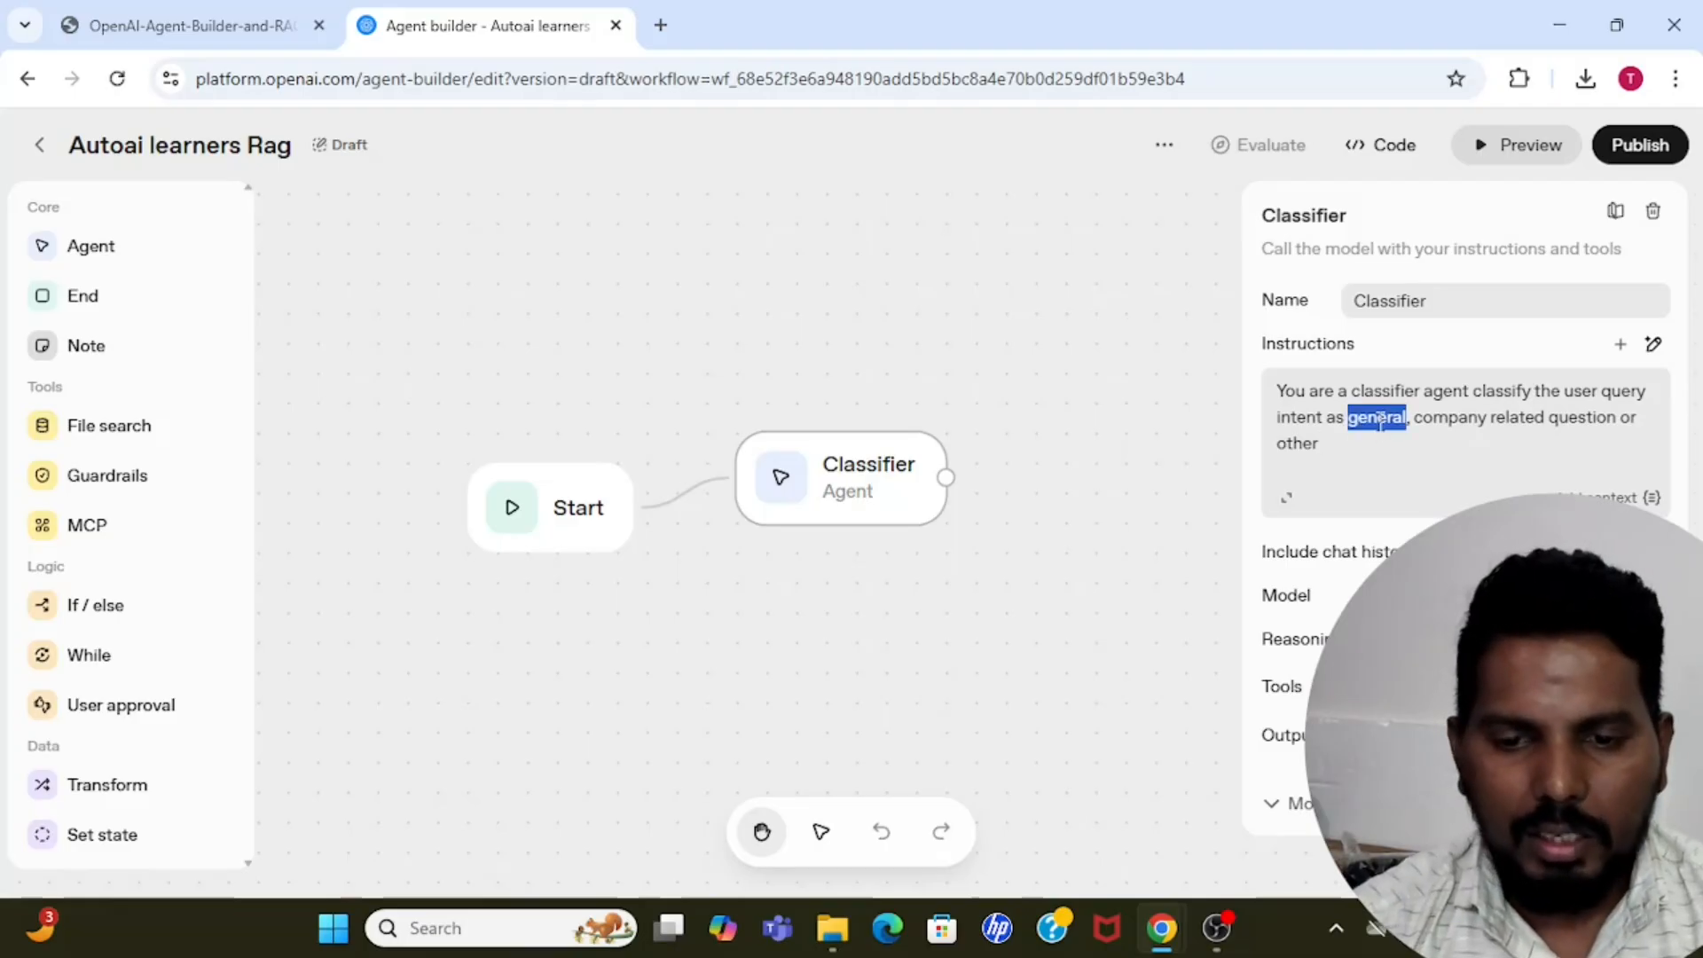
pyautogui.write('greetinm')
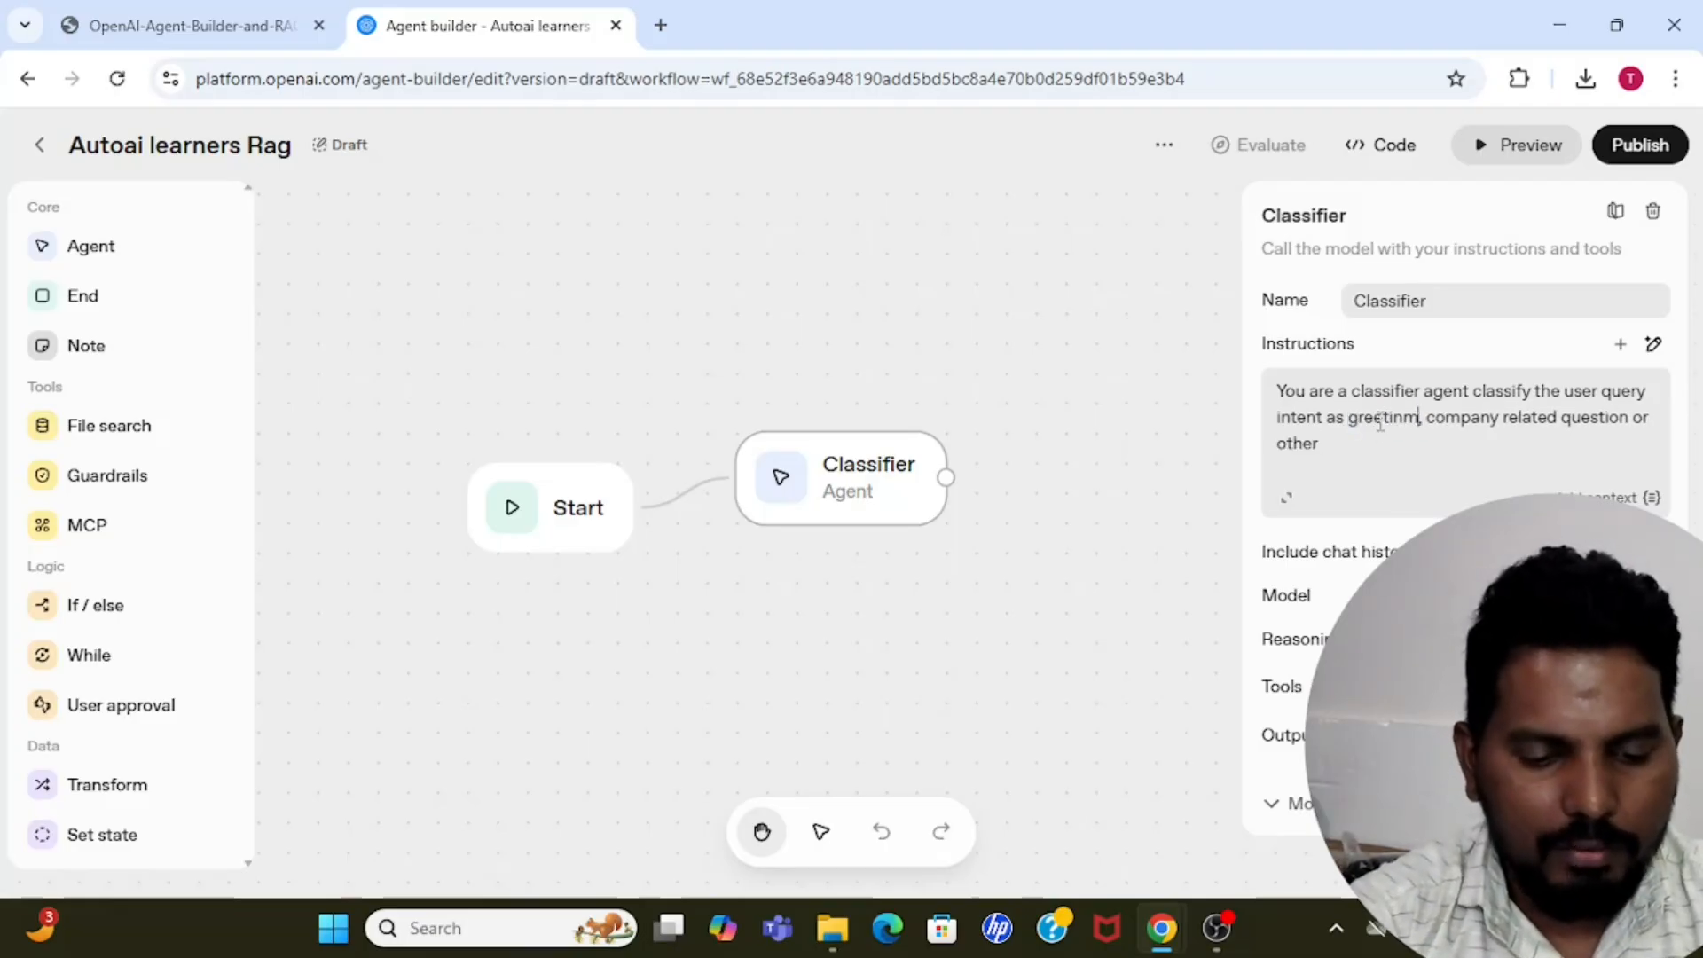
pyautogui.press('BackSpace')
pyautogui.write('g')
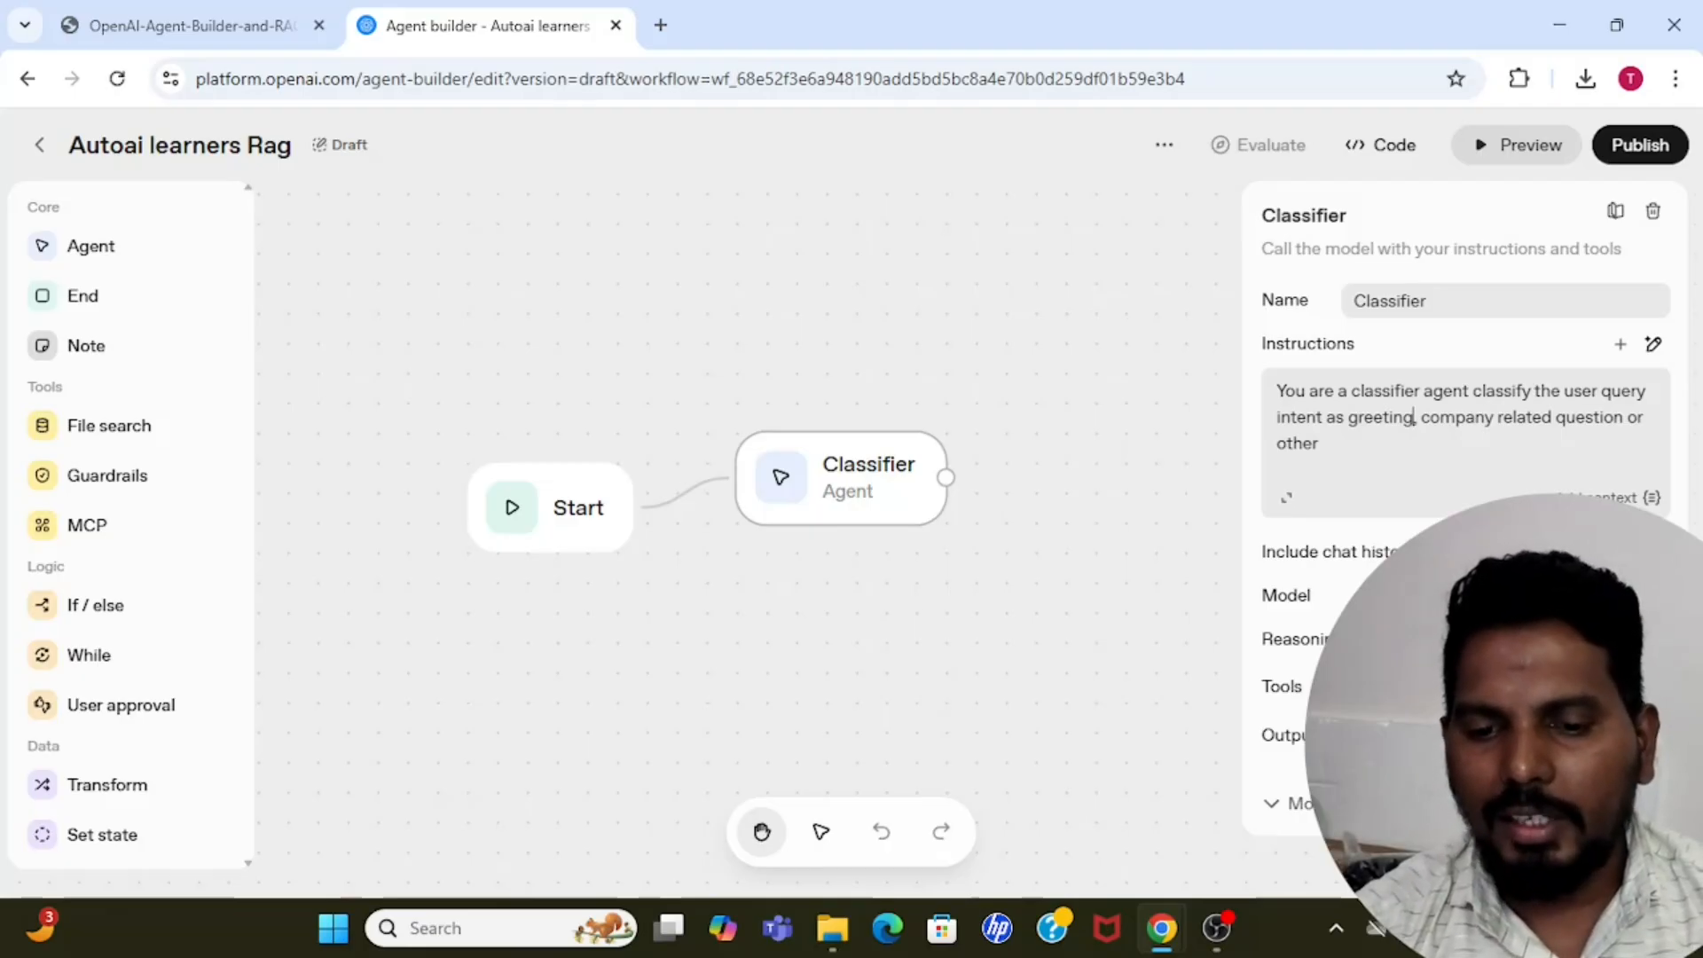
# Set the Classifier agent's model to gpt-4.1-nano.
pyautogui.moveTo(1303, 572)
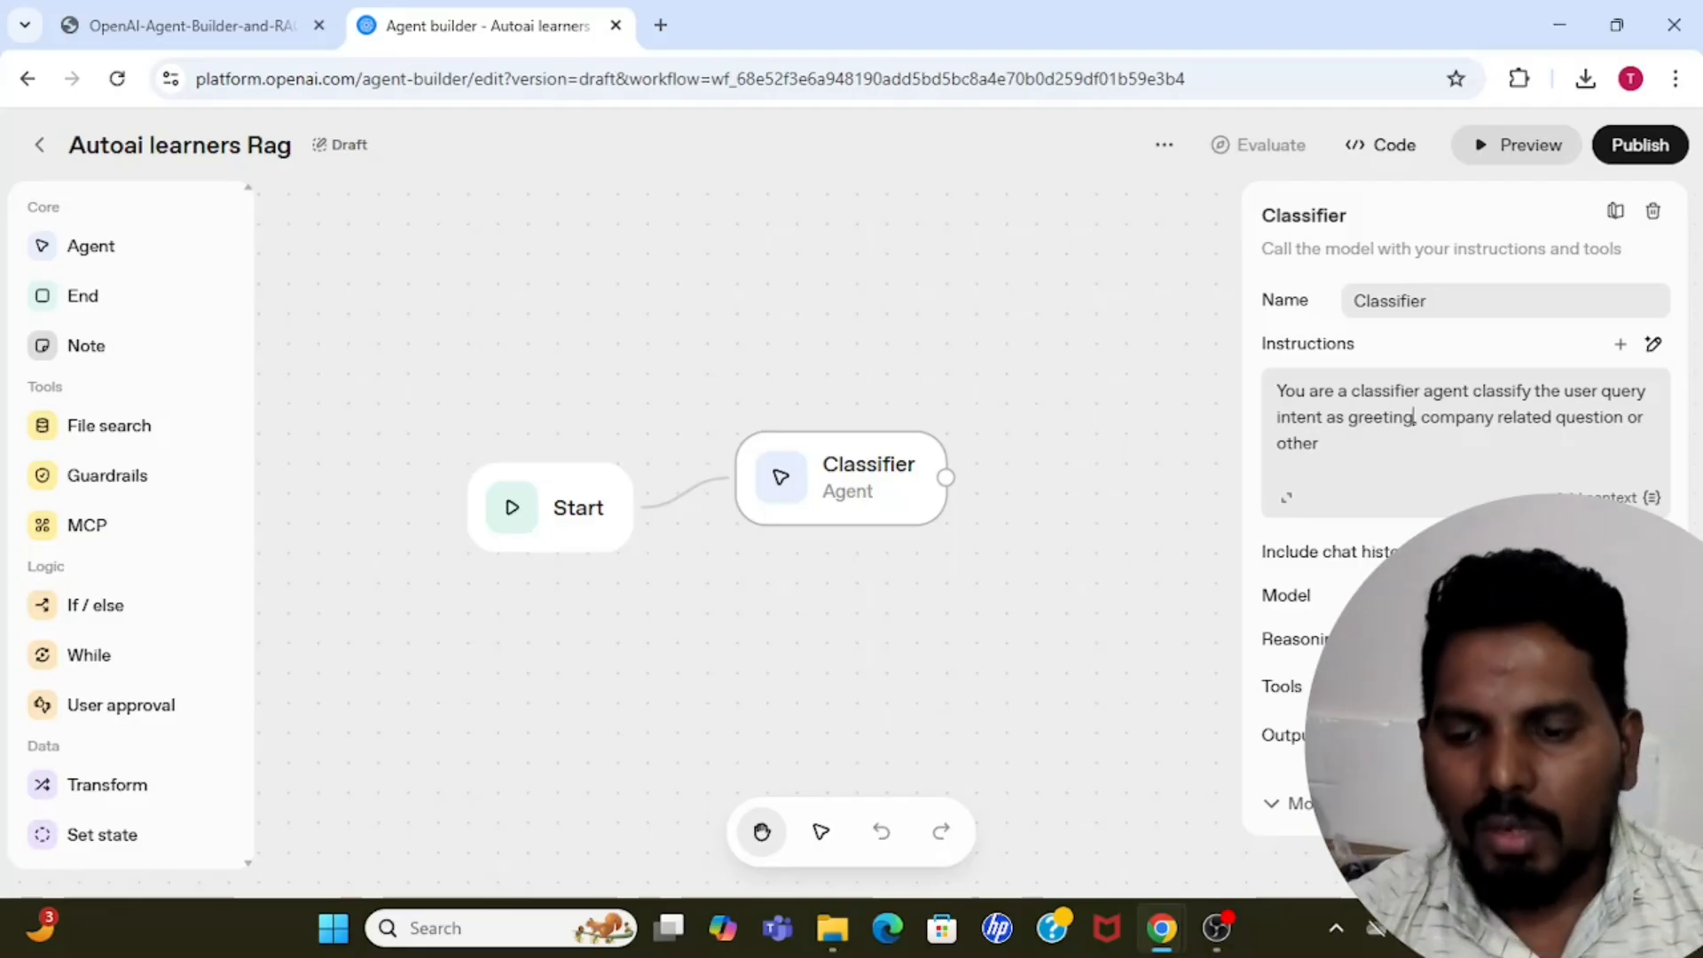
pyautogui.click(1628, 595)
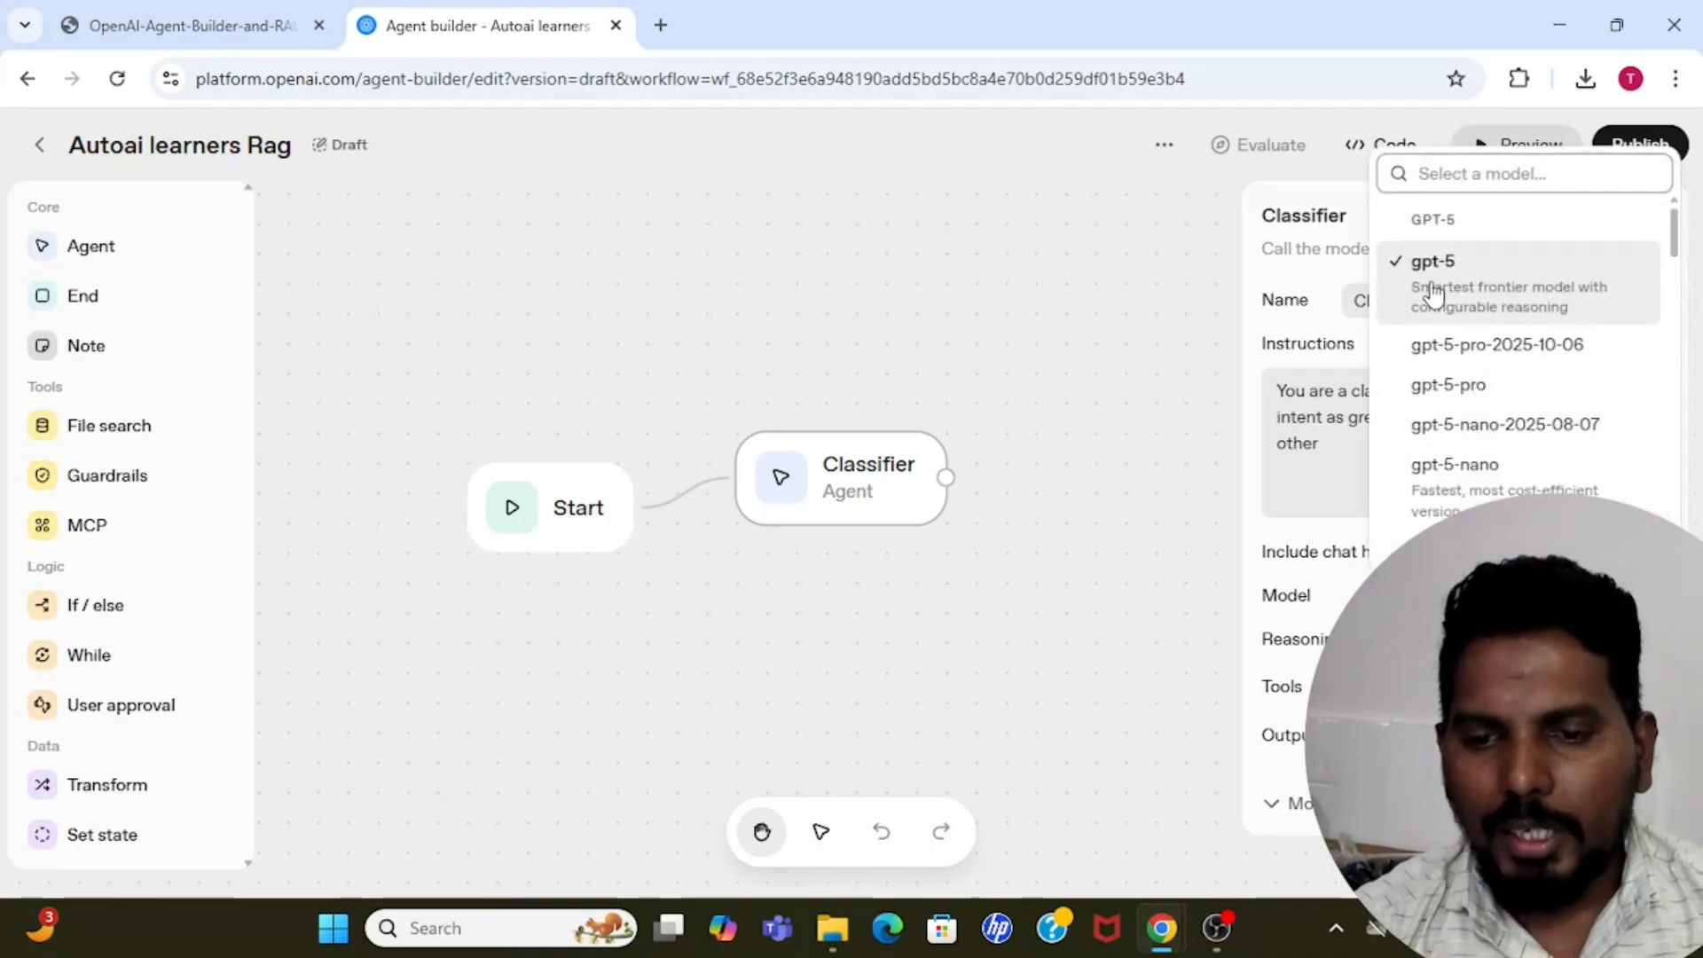
pyautogui.moveTo(1675, 236); pyautogui.dragTo(1688, 319)
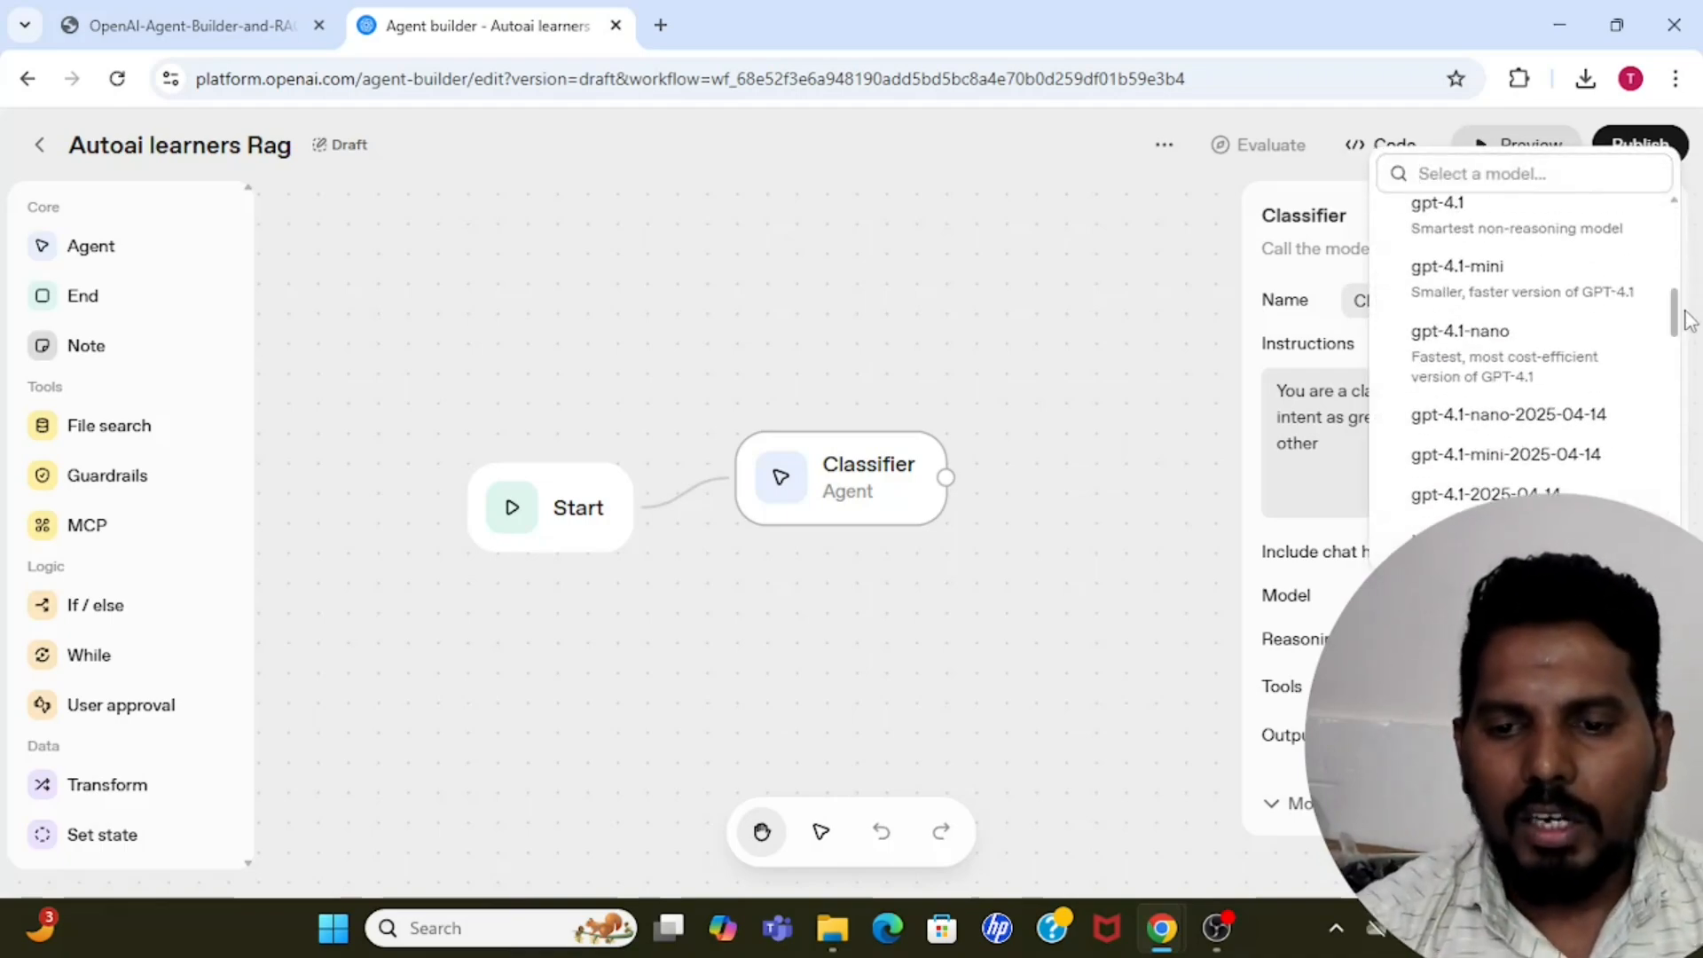
pyautogui.click(1511, 365)
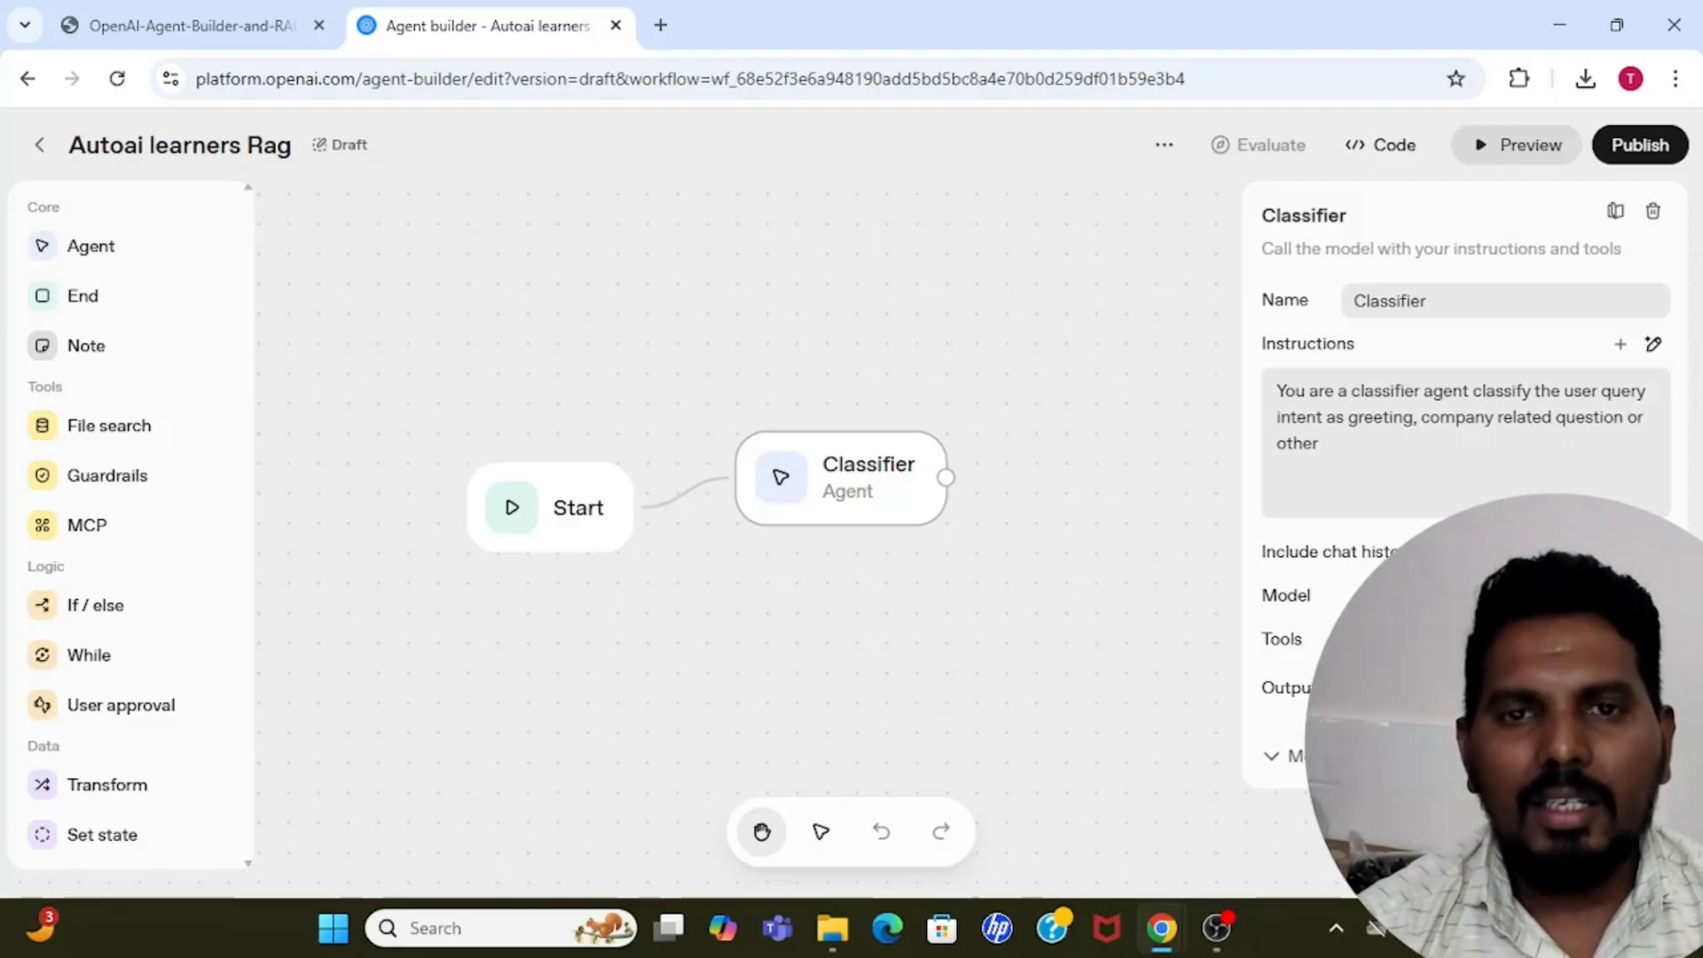
# Set the Classifier's output format to JSON and open its structured output schema, keeping the name response_schema.
pyautogui.click(1597, 761)
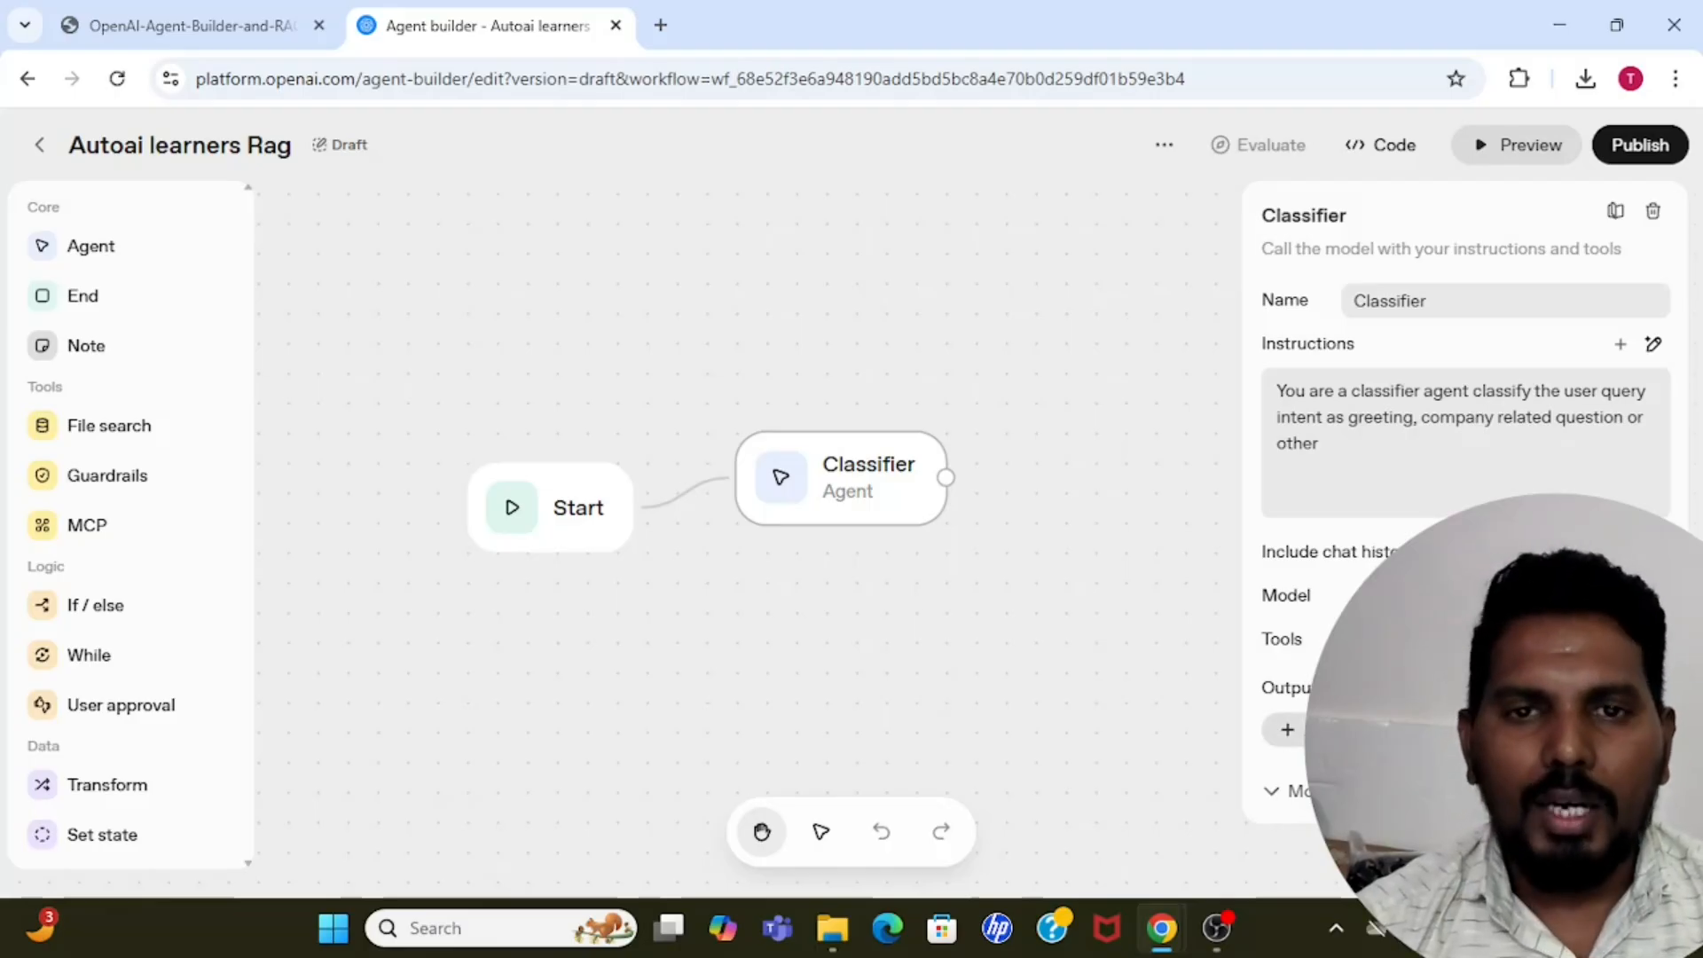
pyautogui.click(1287, 729)
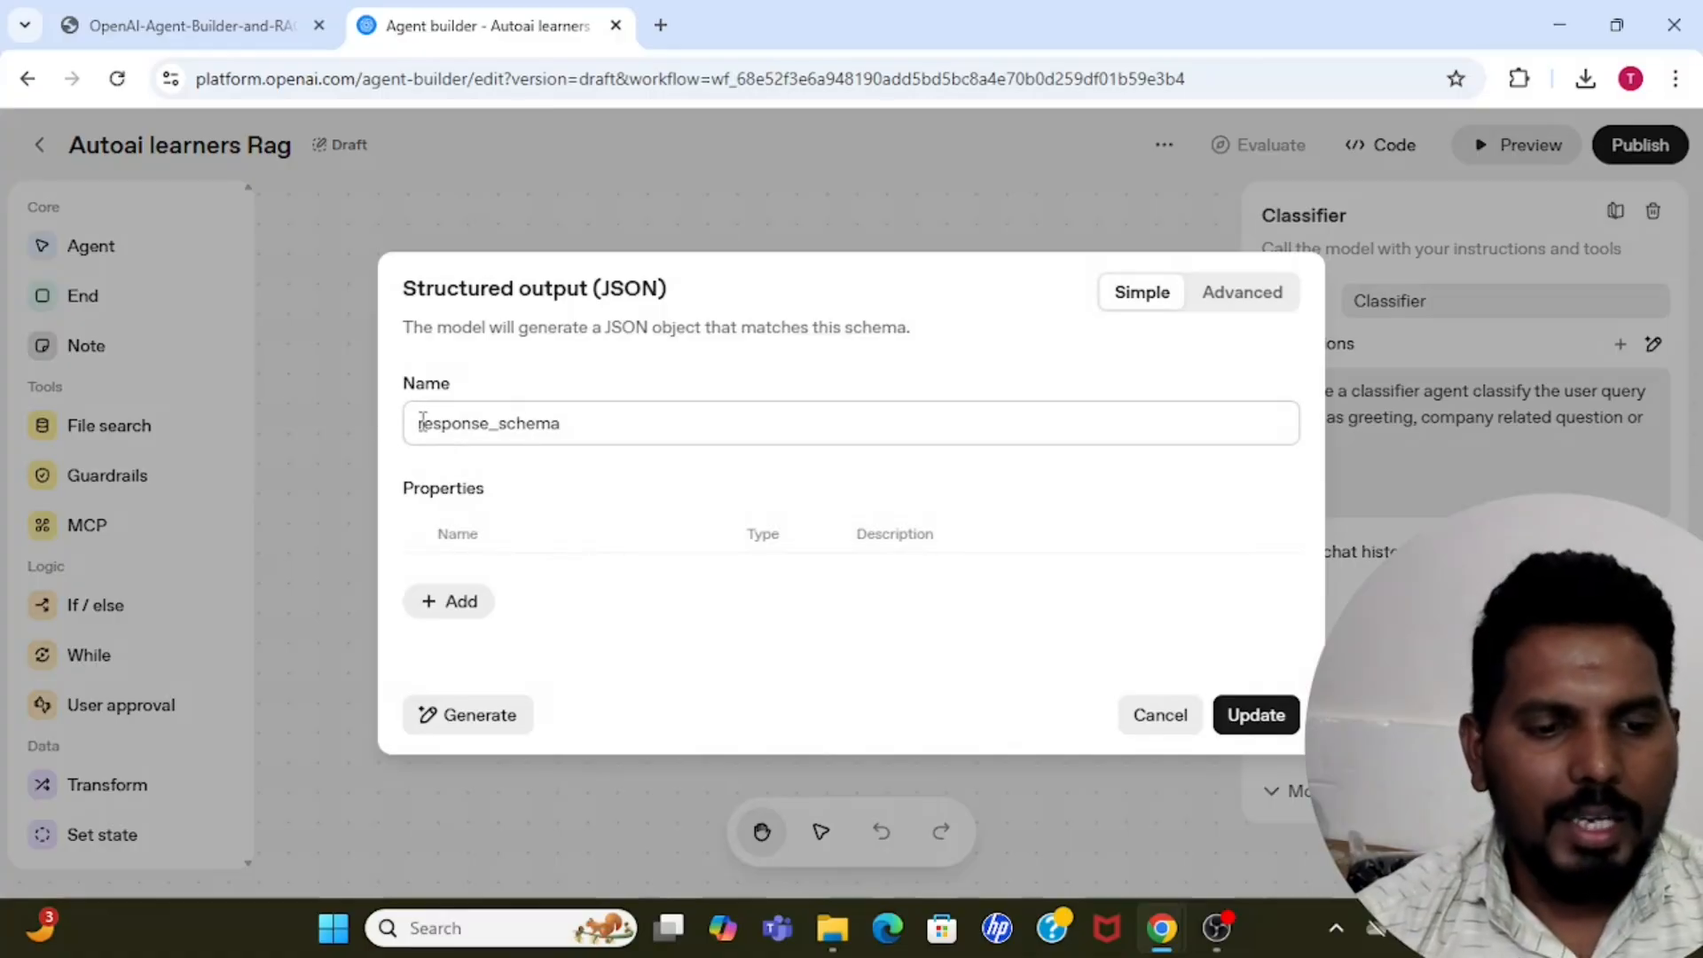
pyautogui.click(596, 430)
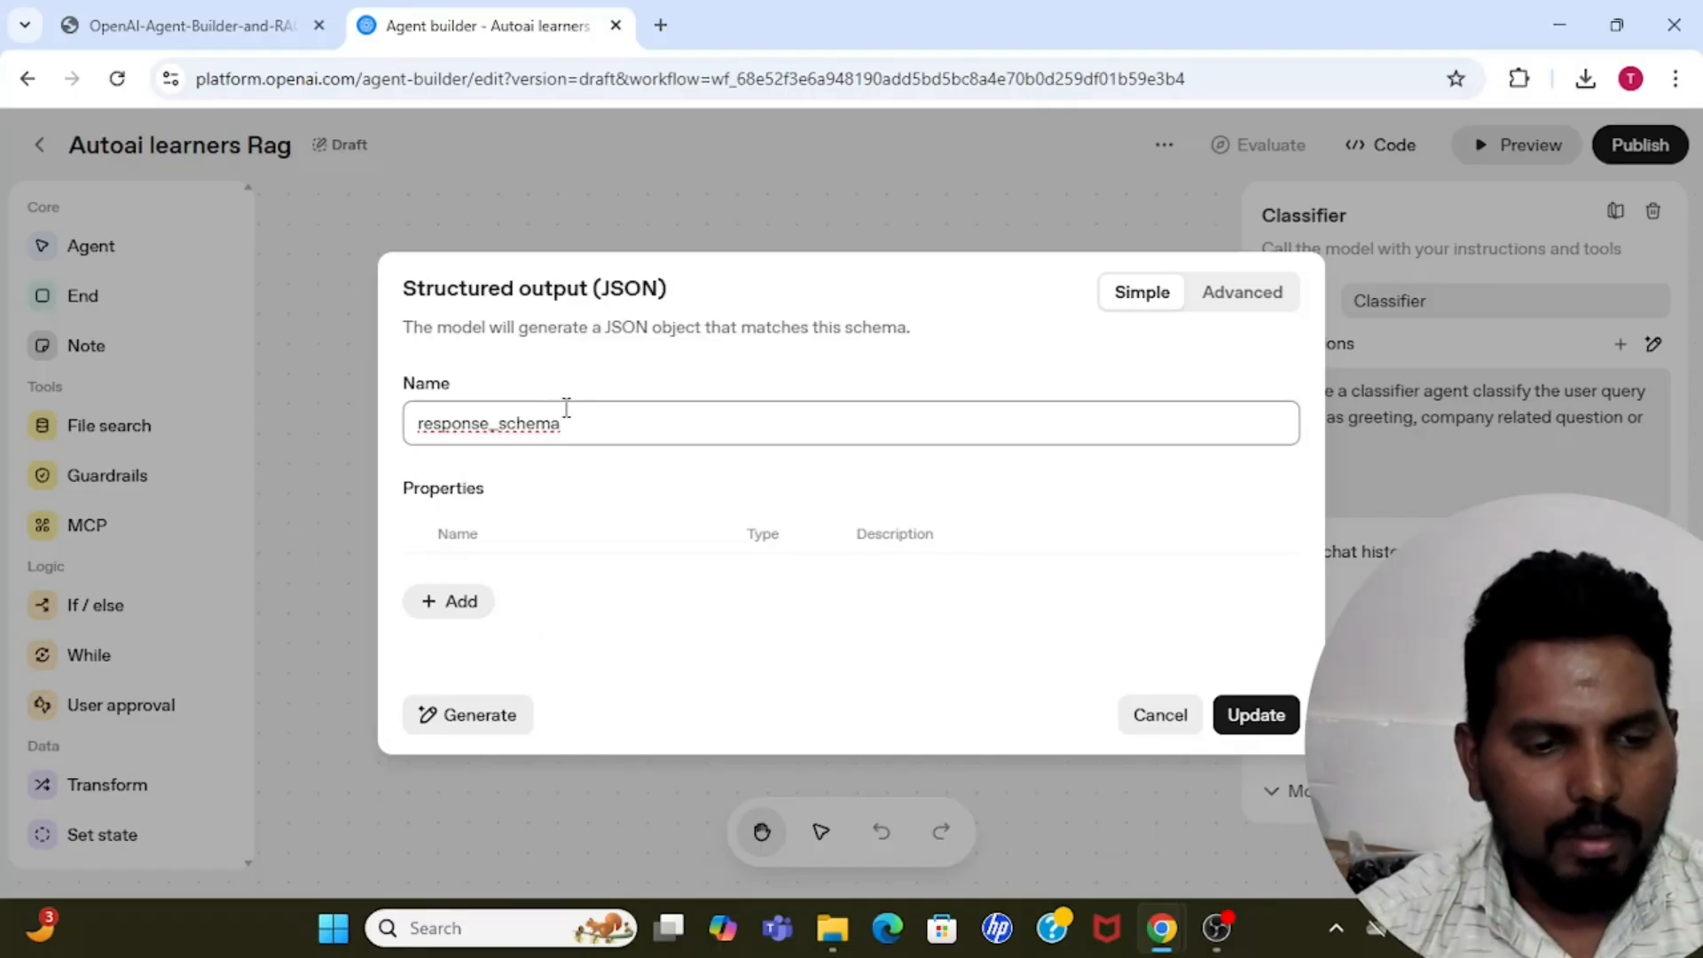
pyautogui.click(483, 536)
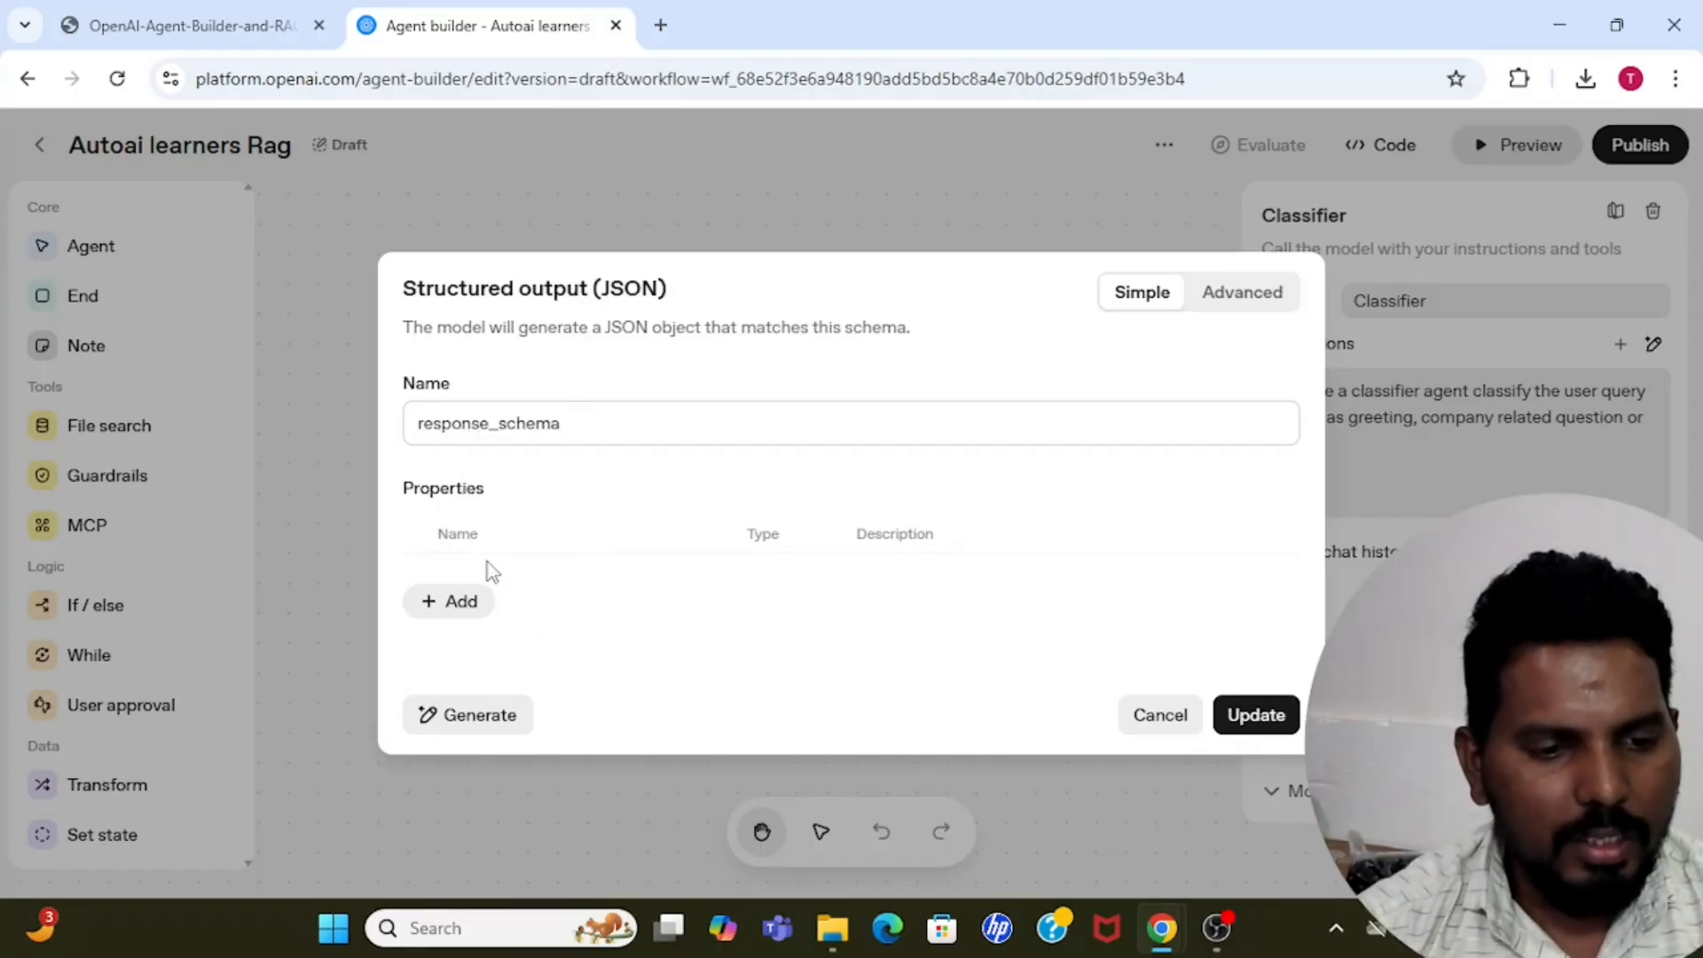
# Add a property named classifier_output to the structured output schema and set its type to ENUM.
pyautogui.click(458, 610)
pyautogui.click(557, 565)
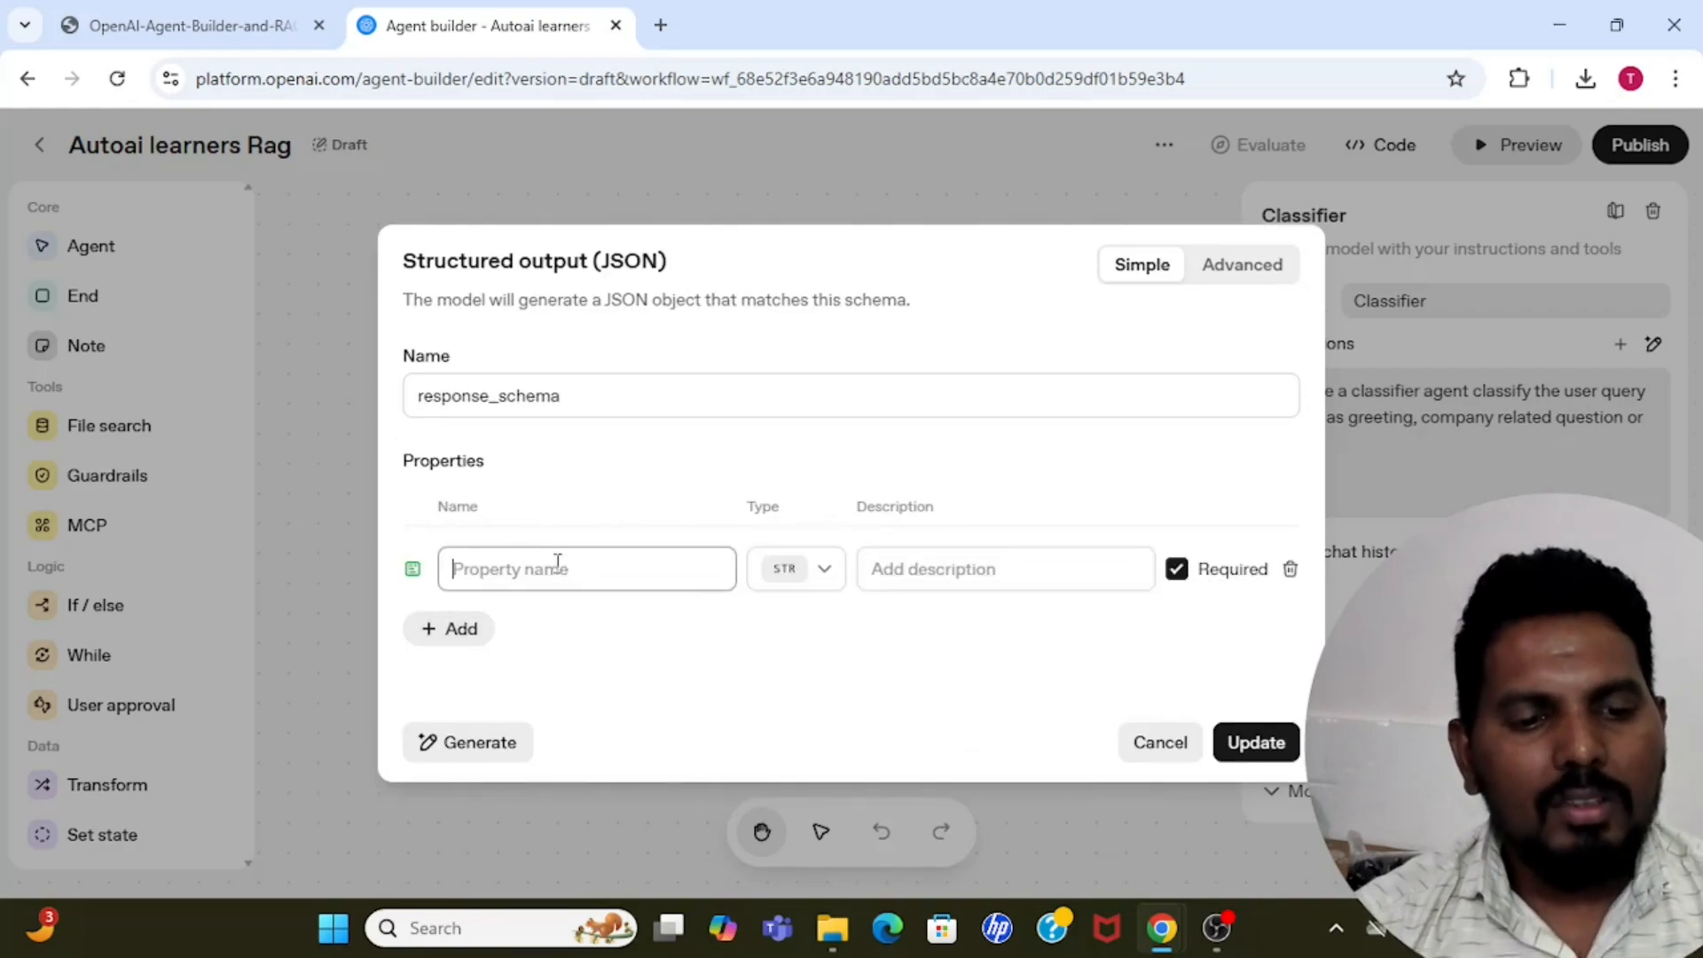
pyautogui.write('cl')
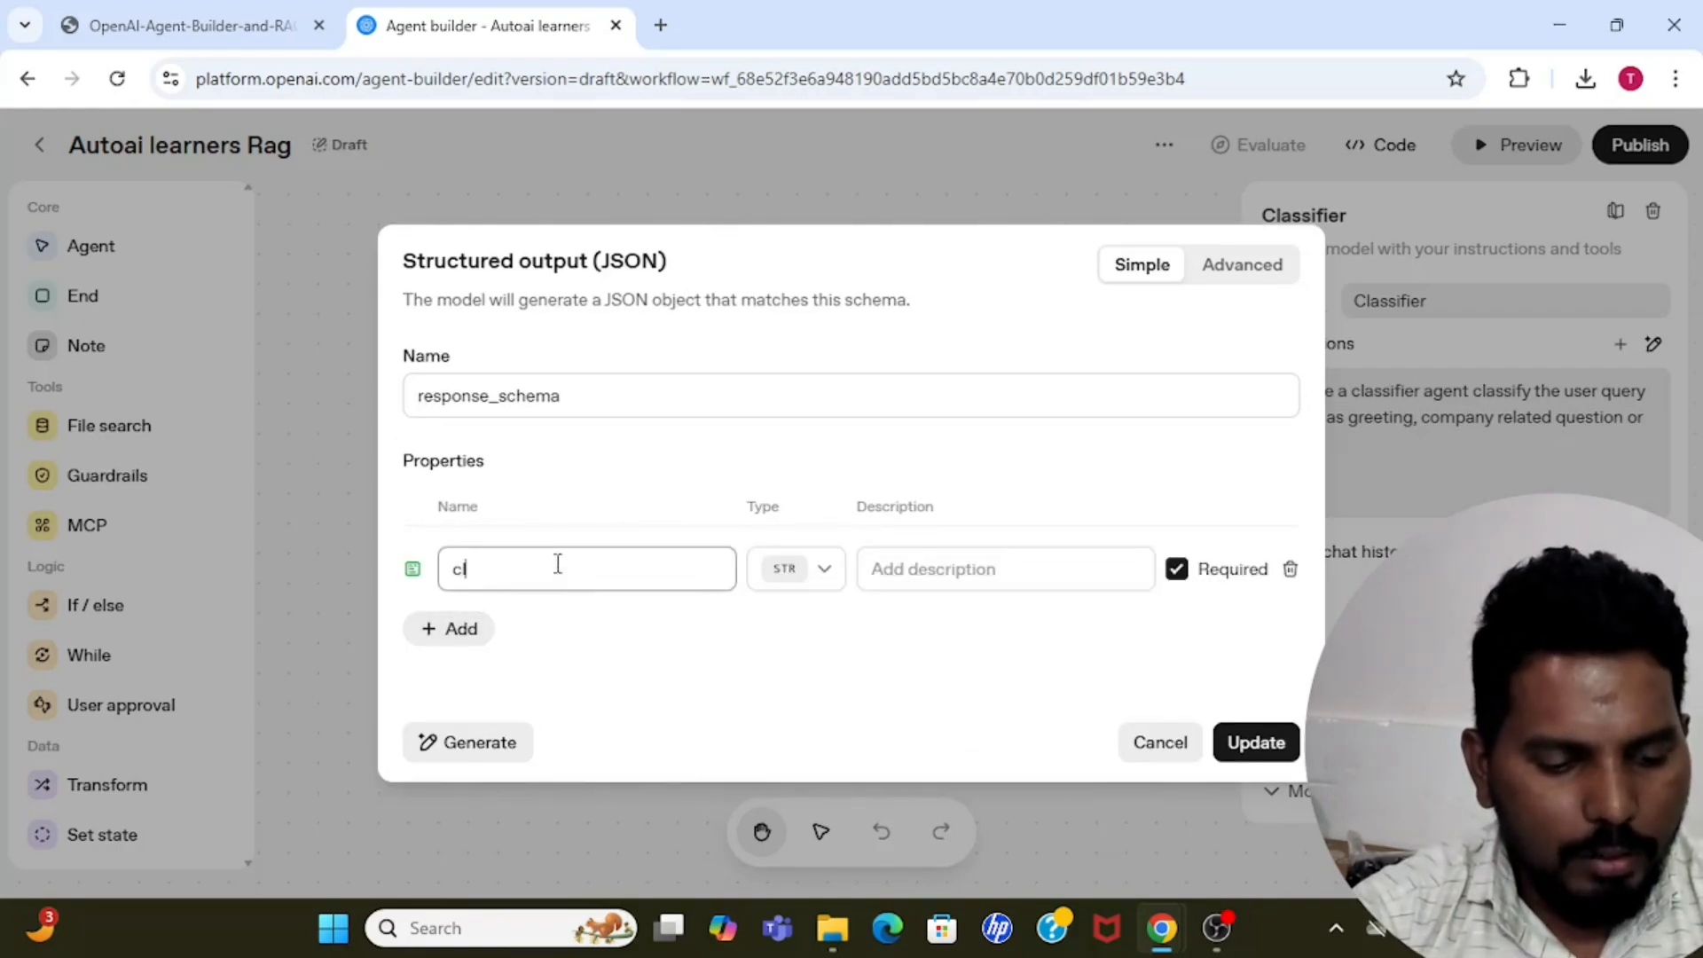
pyautogui.write('assifie')
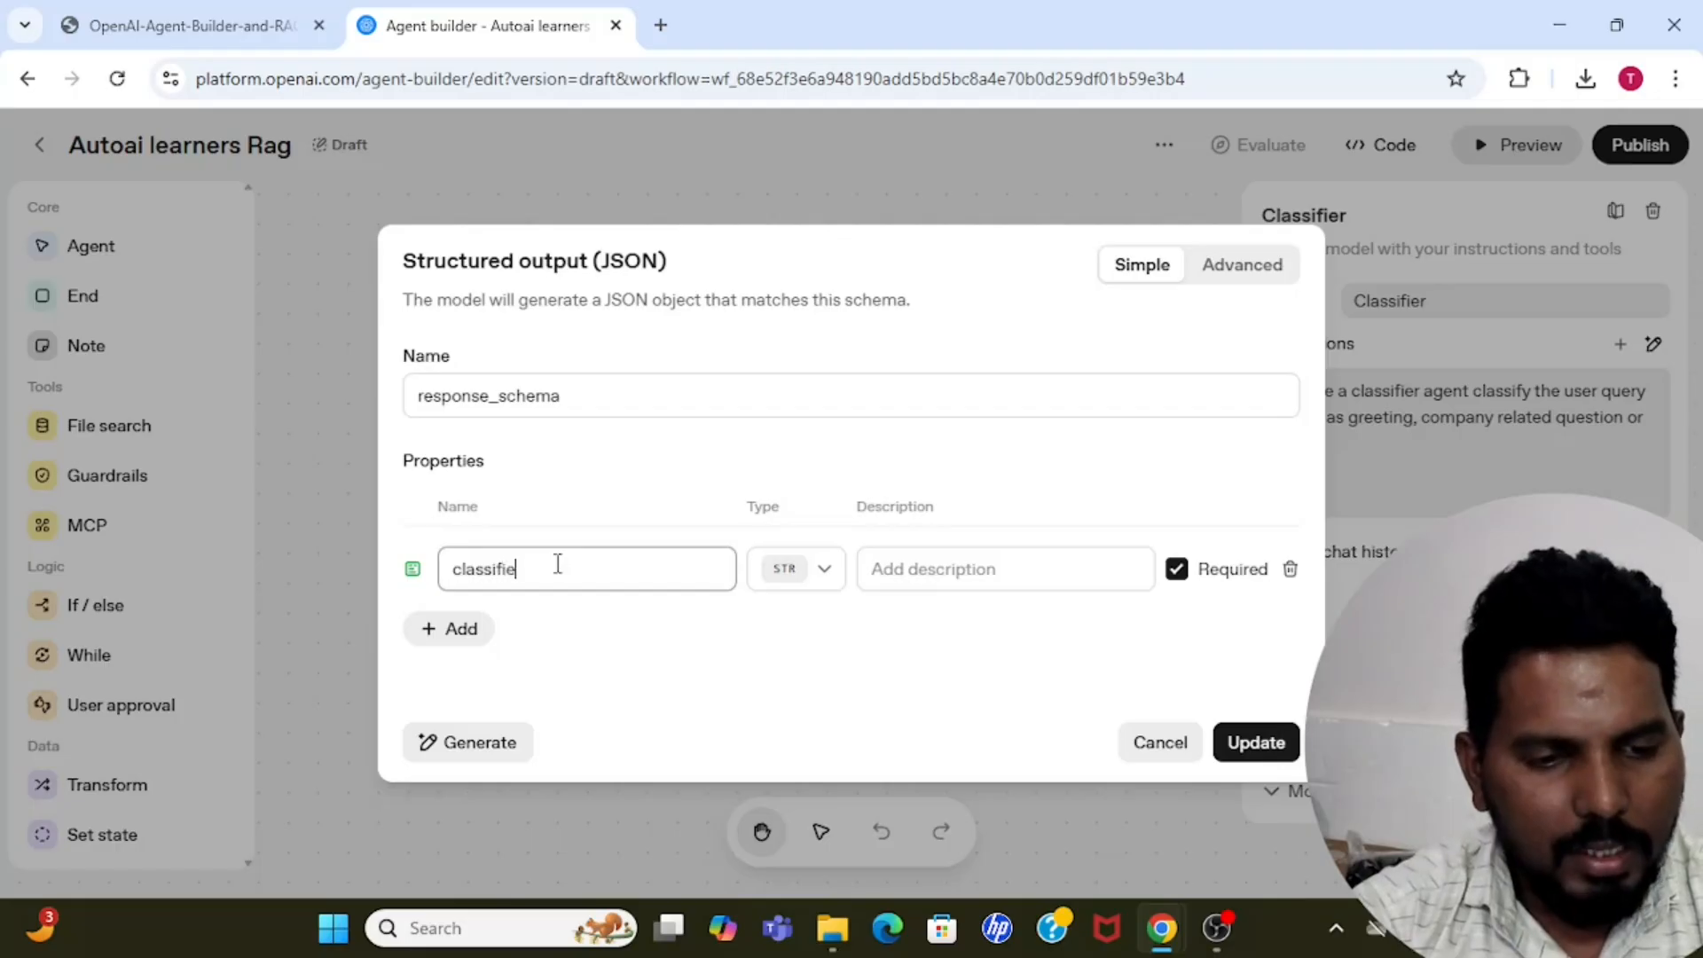
pyautogui.write('r_output')
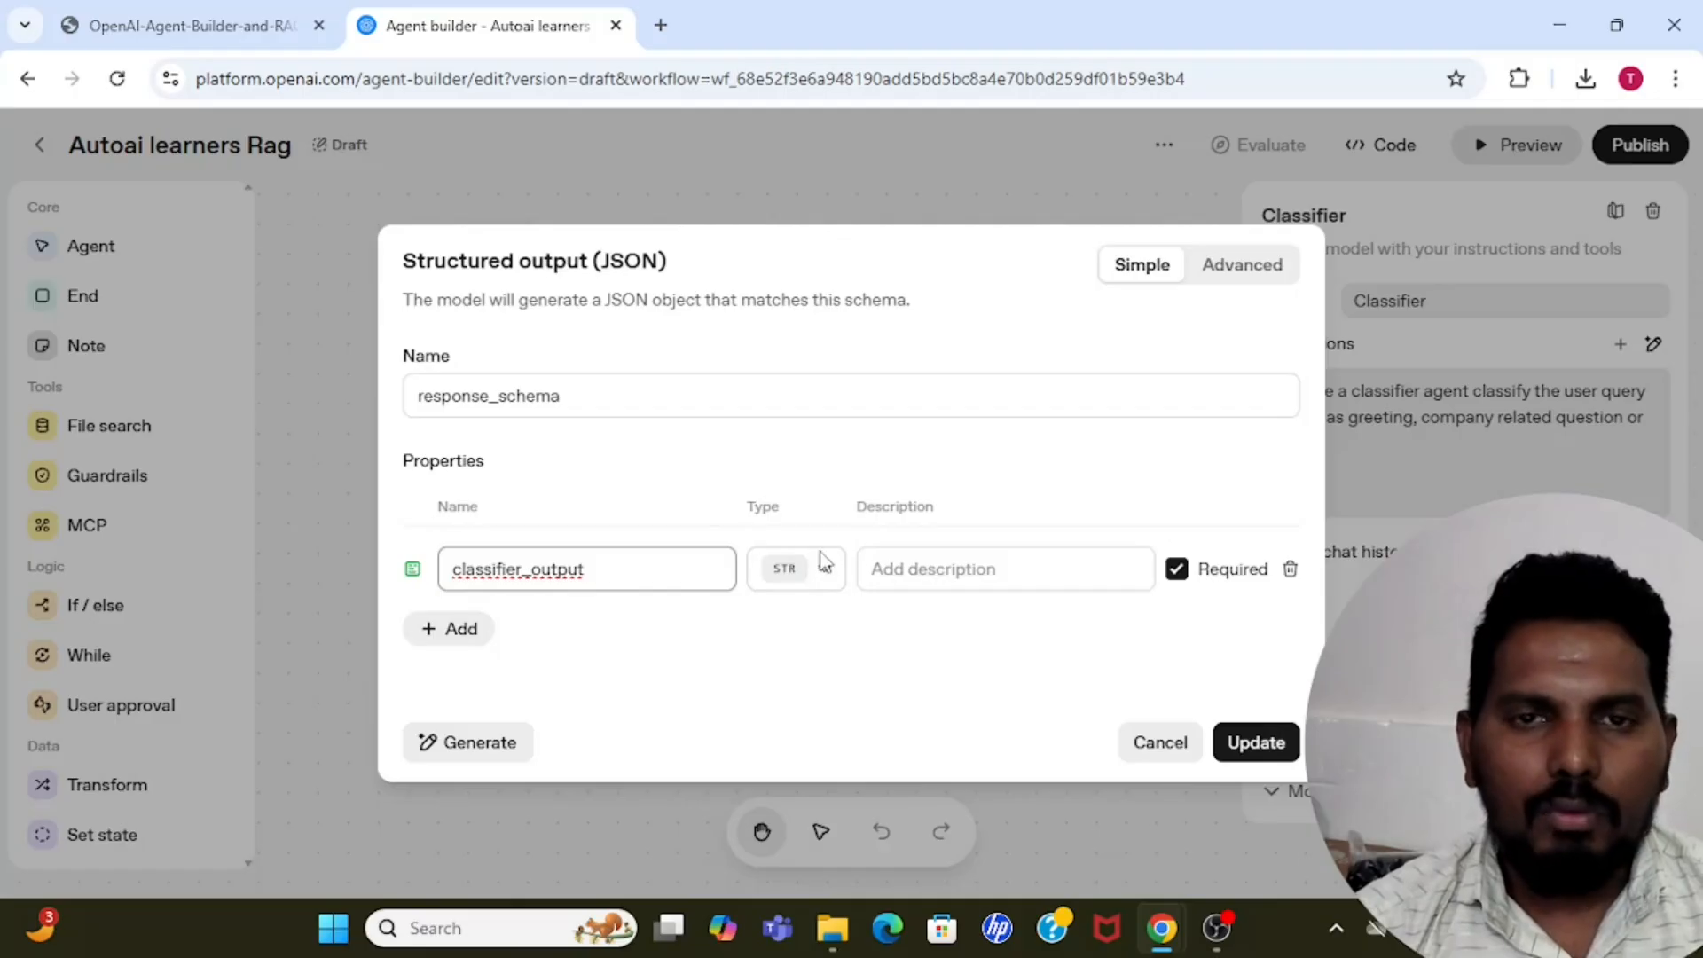
pyautogui.click(809, 584)
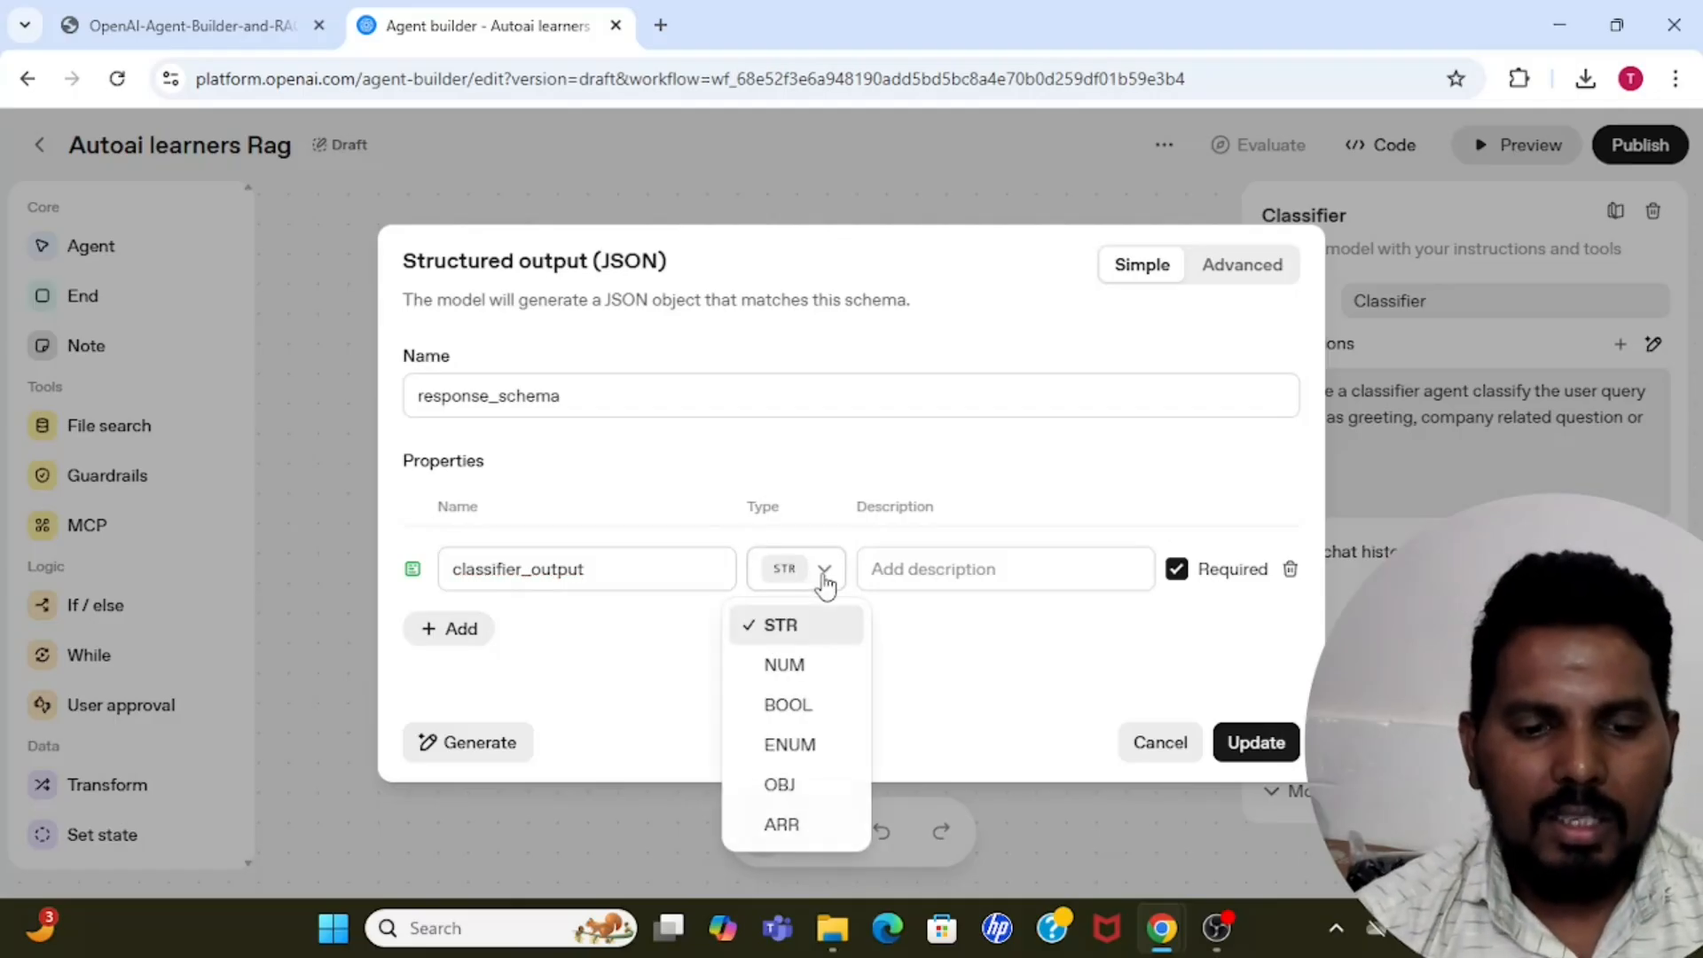
pyautogui.click(790, 745)
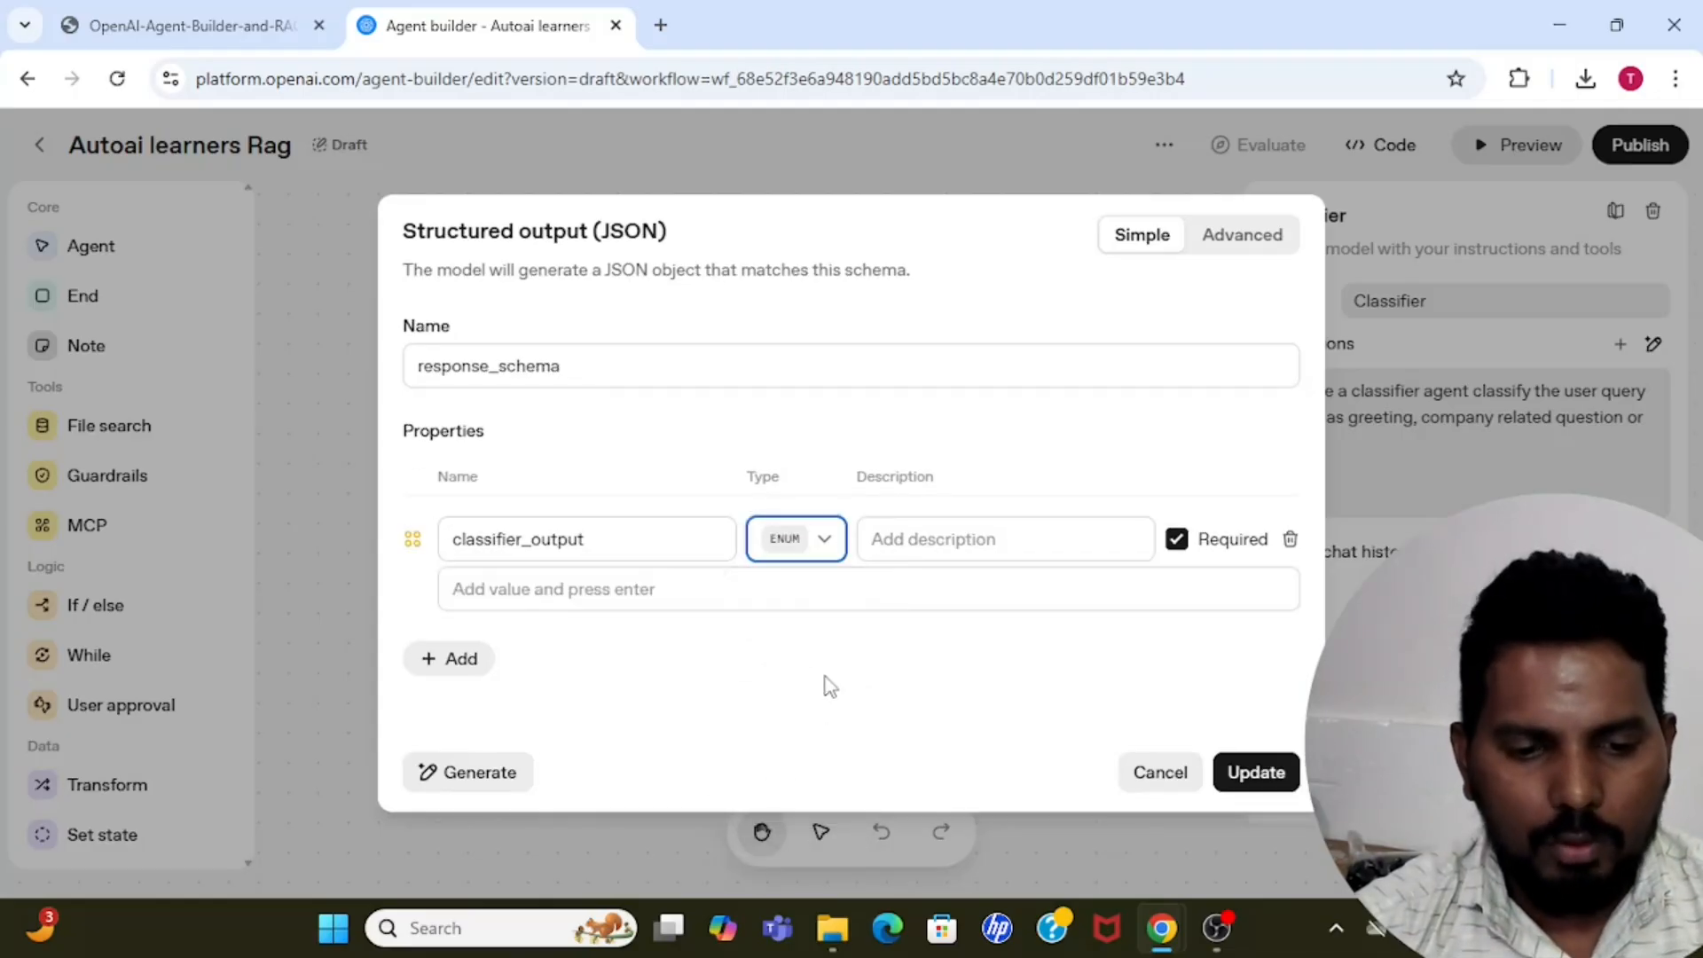
# Give classifier_output the enum values greeting, company and other, and update the schema.
pyautogui.click(547, 597)
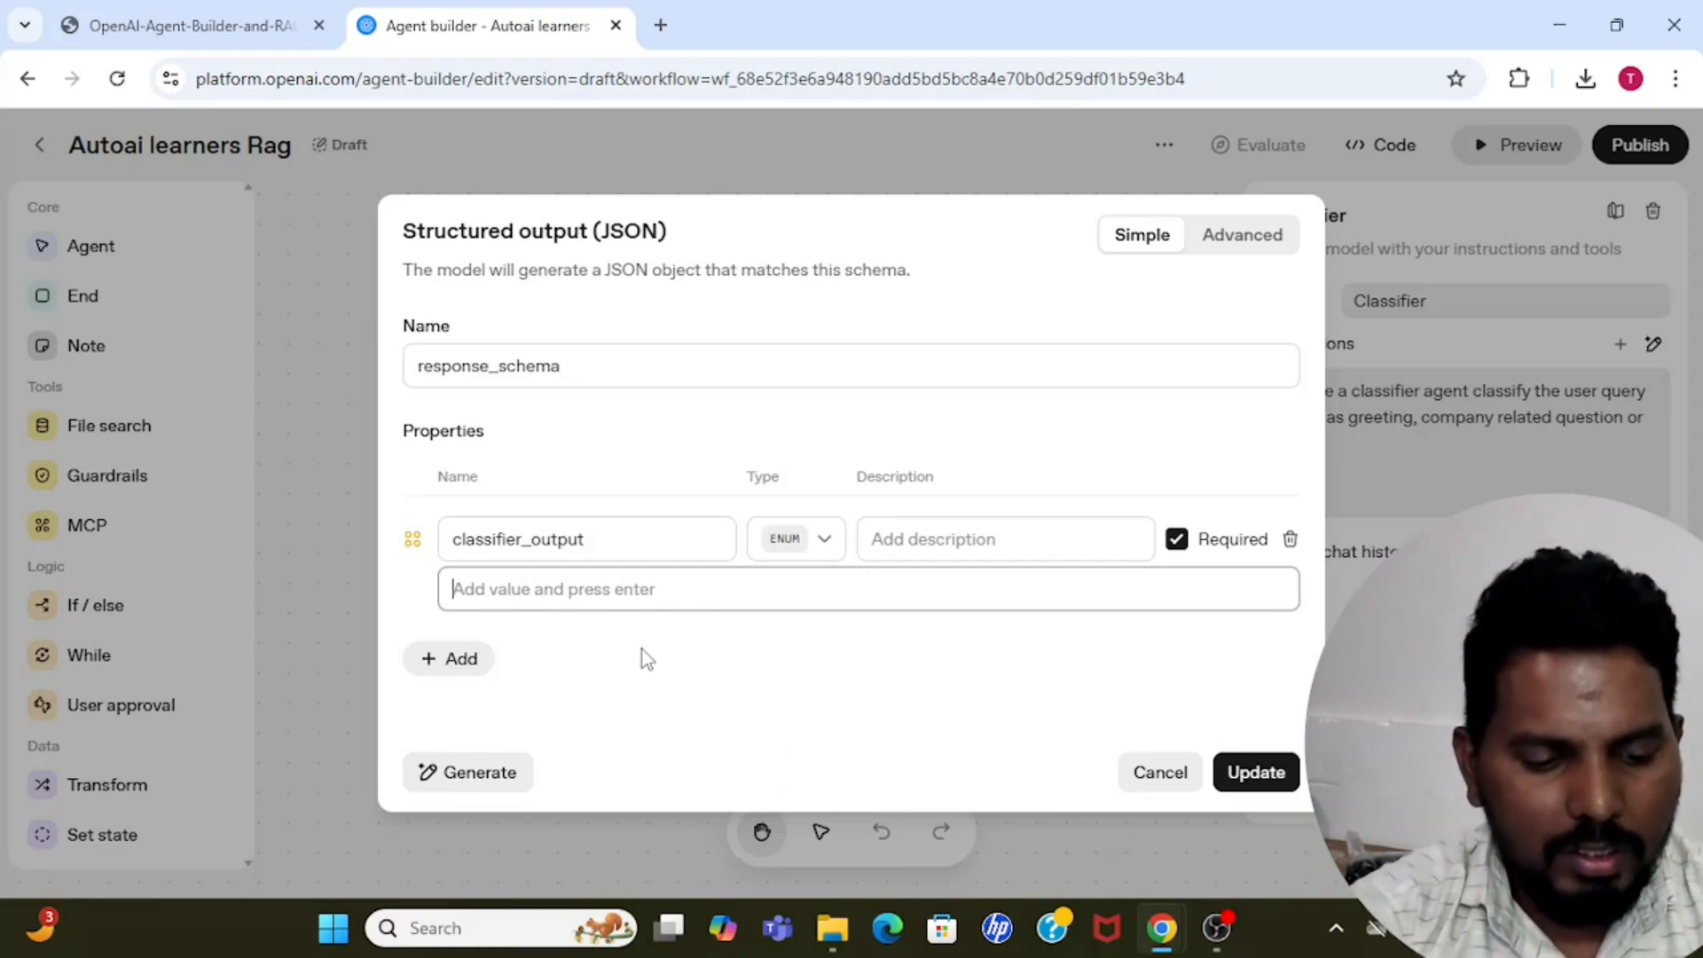
pyautogui.write('greeting')
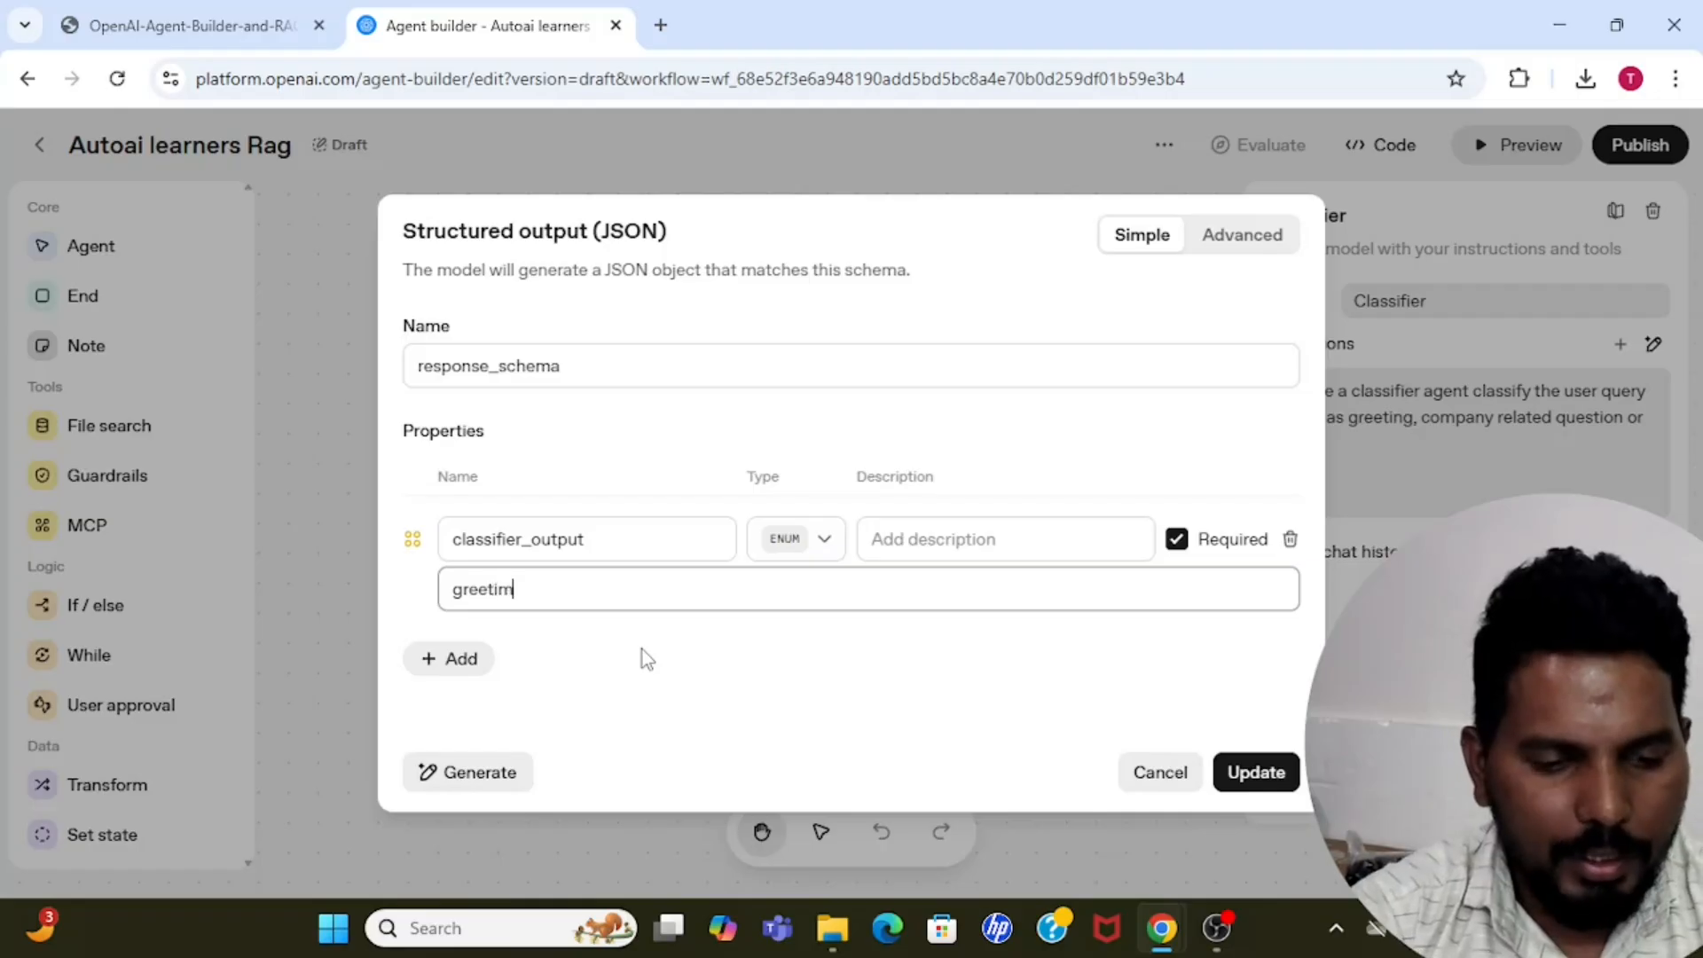
pyautogui.press('BackSpace')
pyautogui.press('BackSpace')
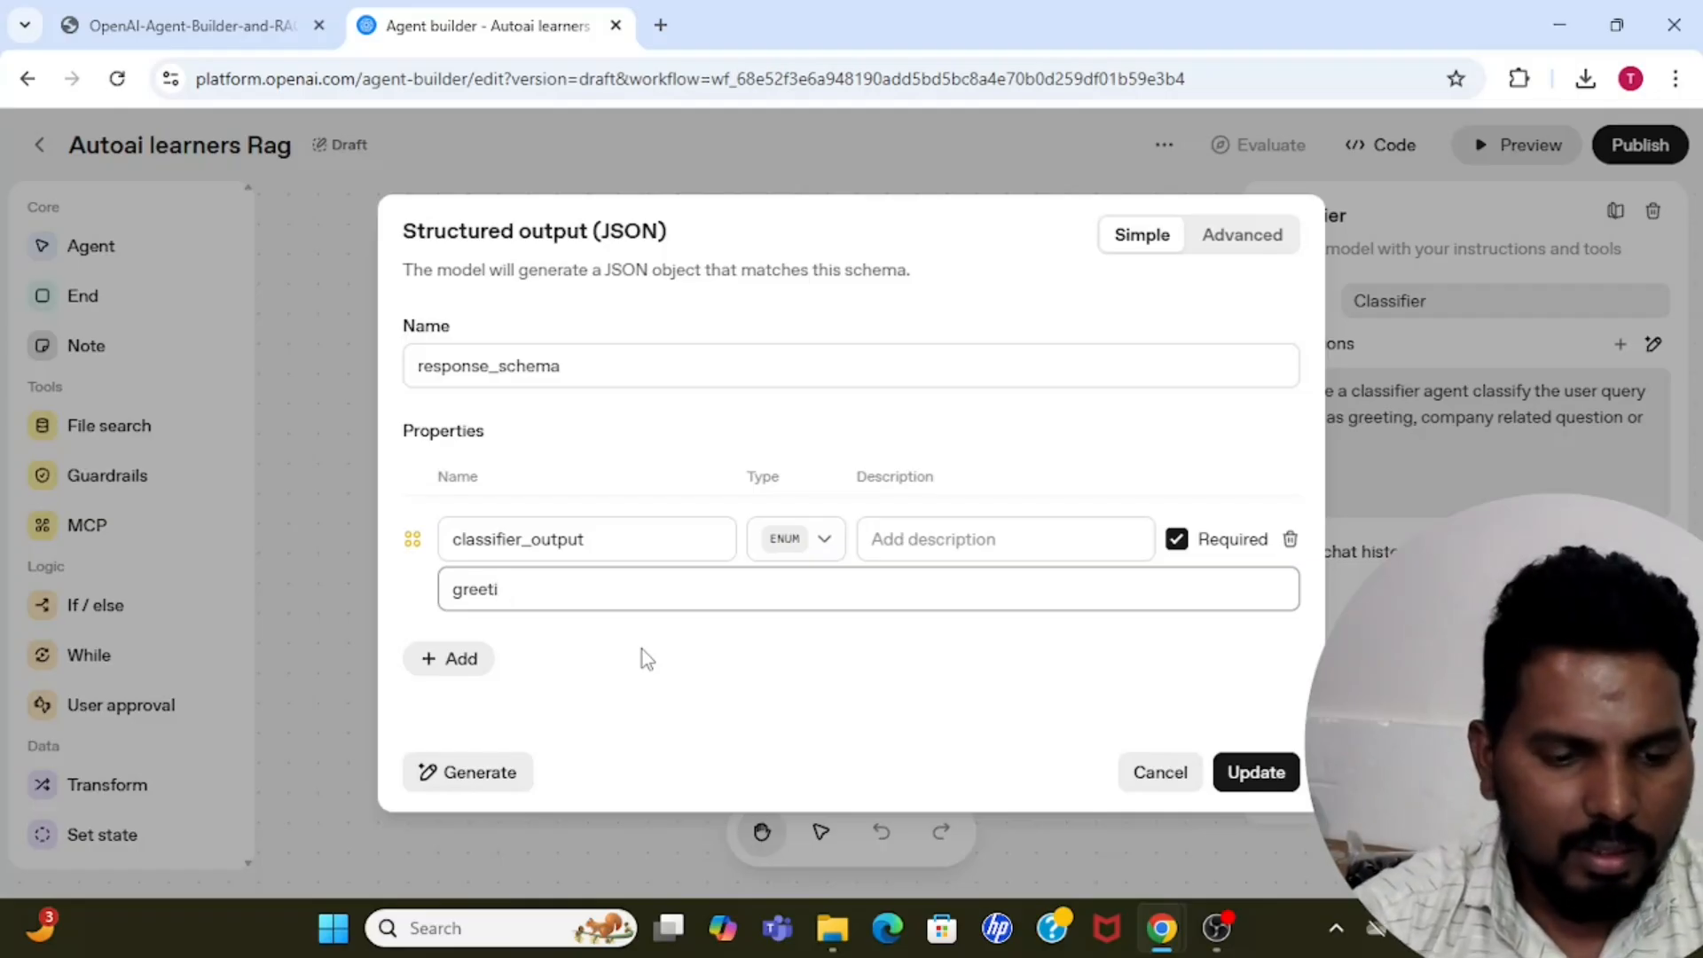
pyautogui.write('ng')
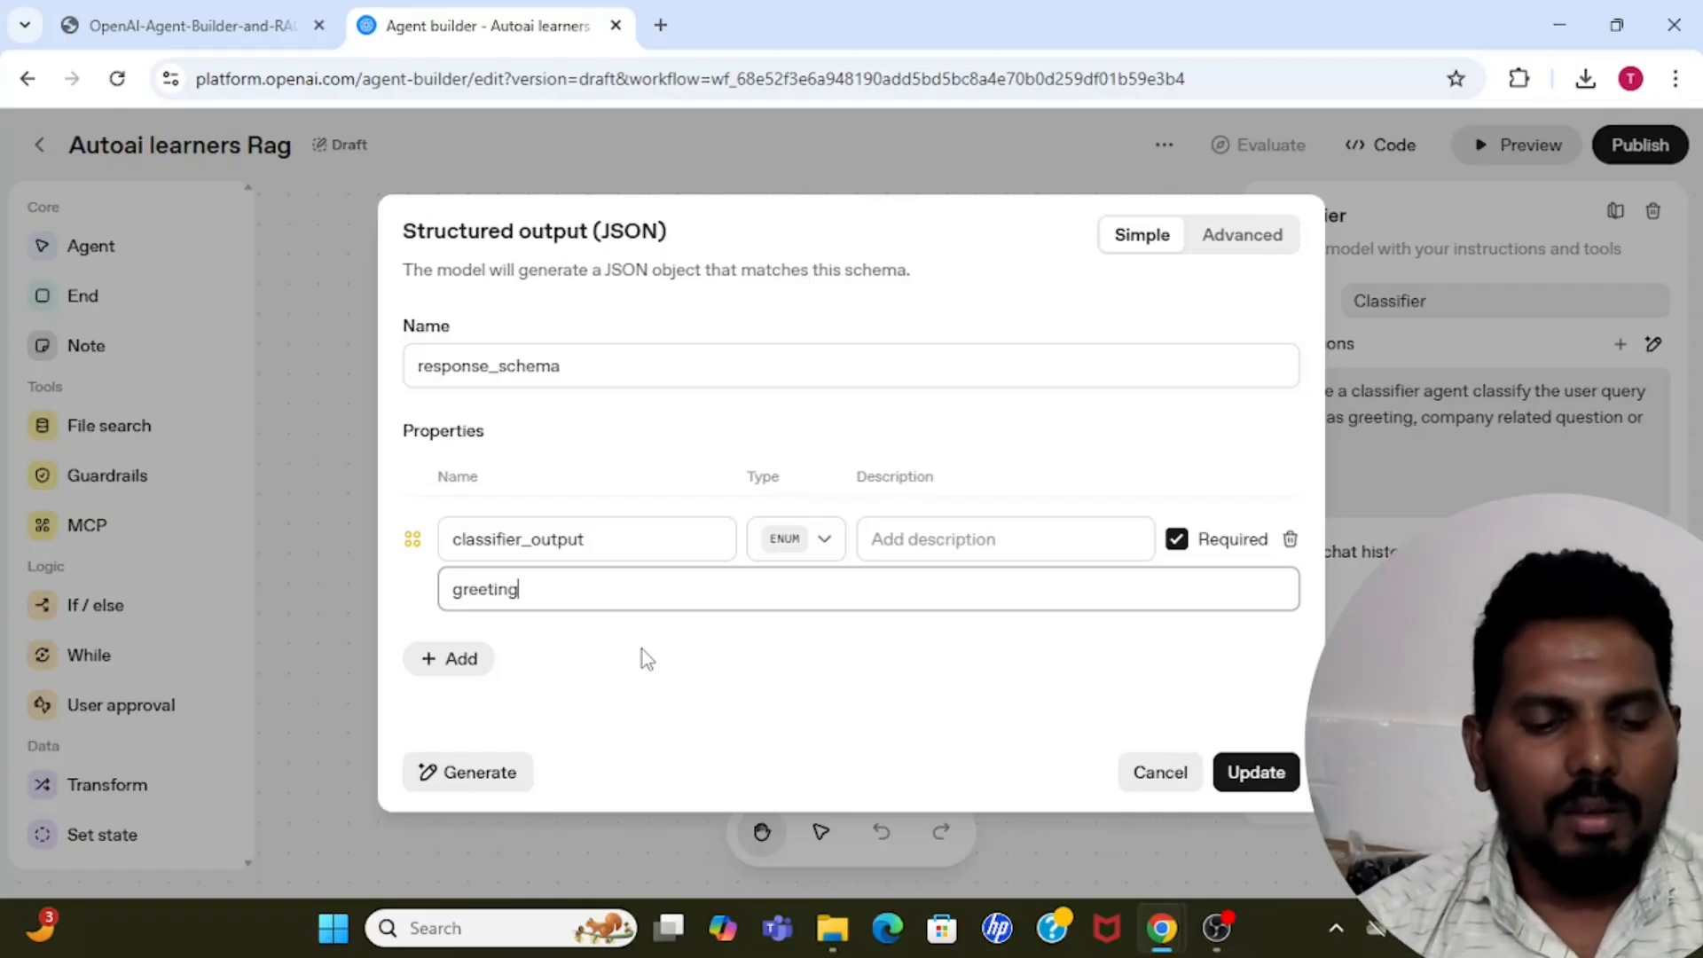
pyautogui.press('Return')
pyautogui.write('company')
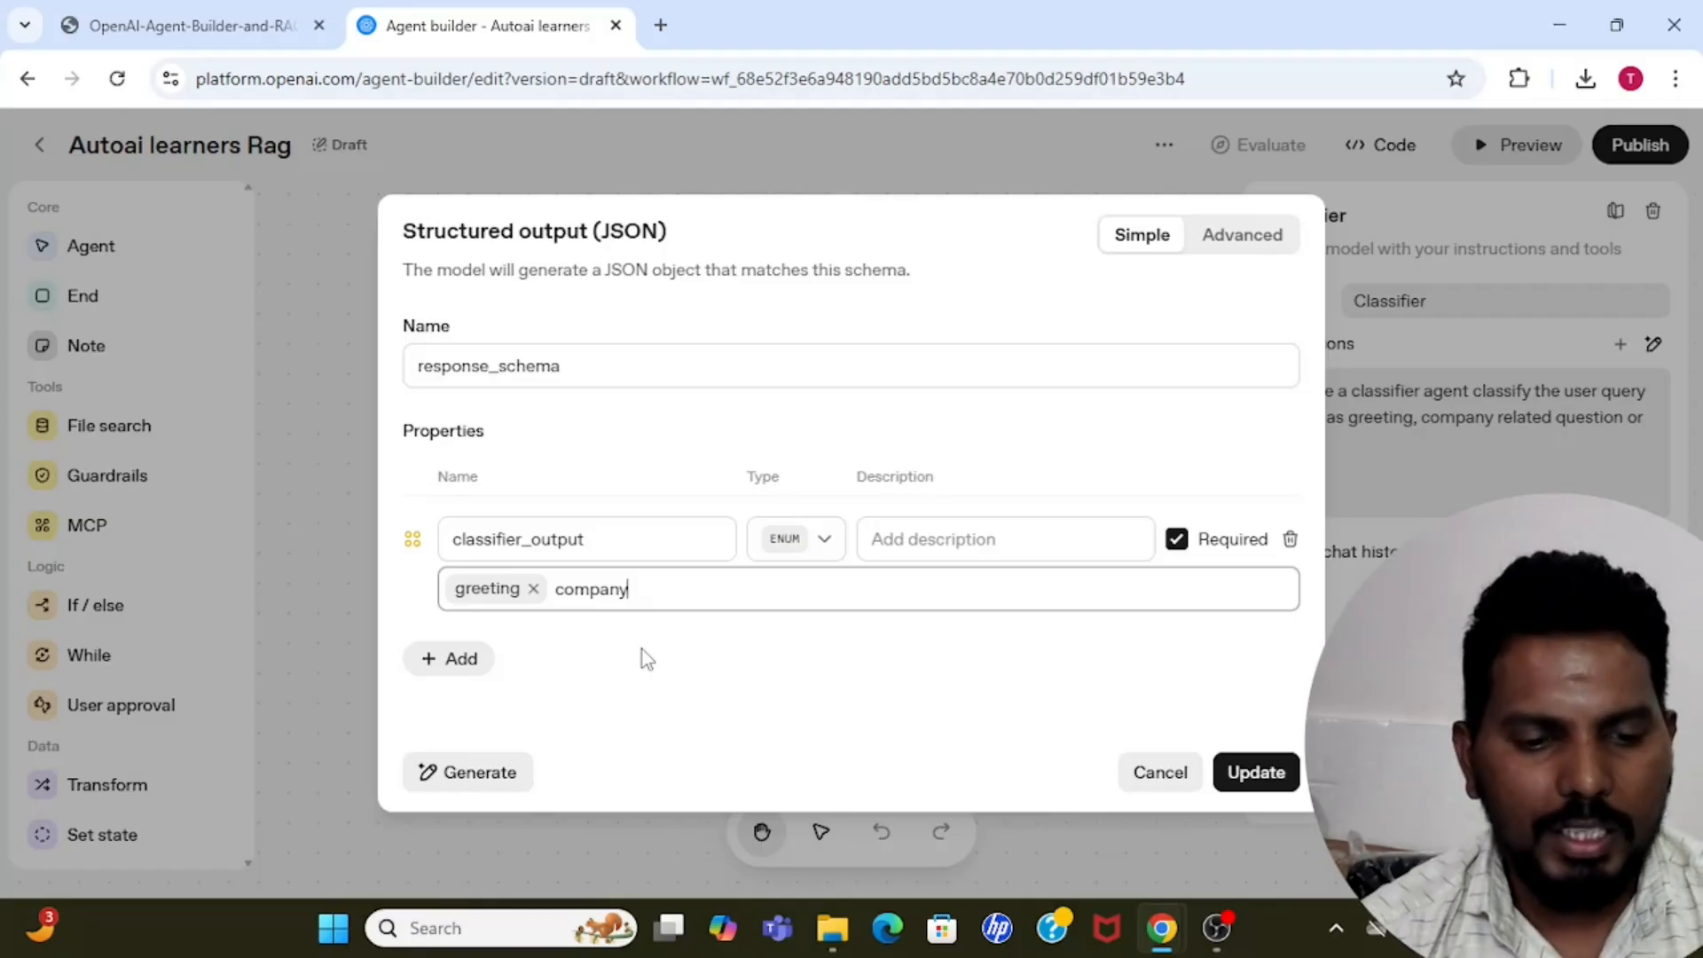
pyautogui.press('Return')
pyautogui.write('other')
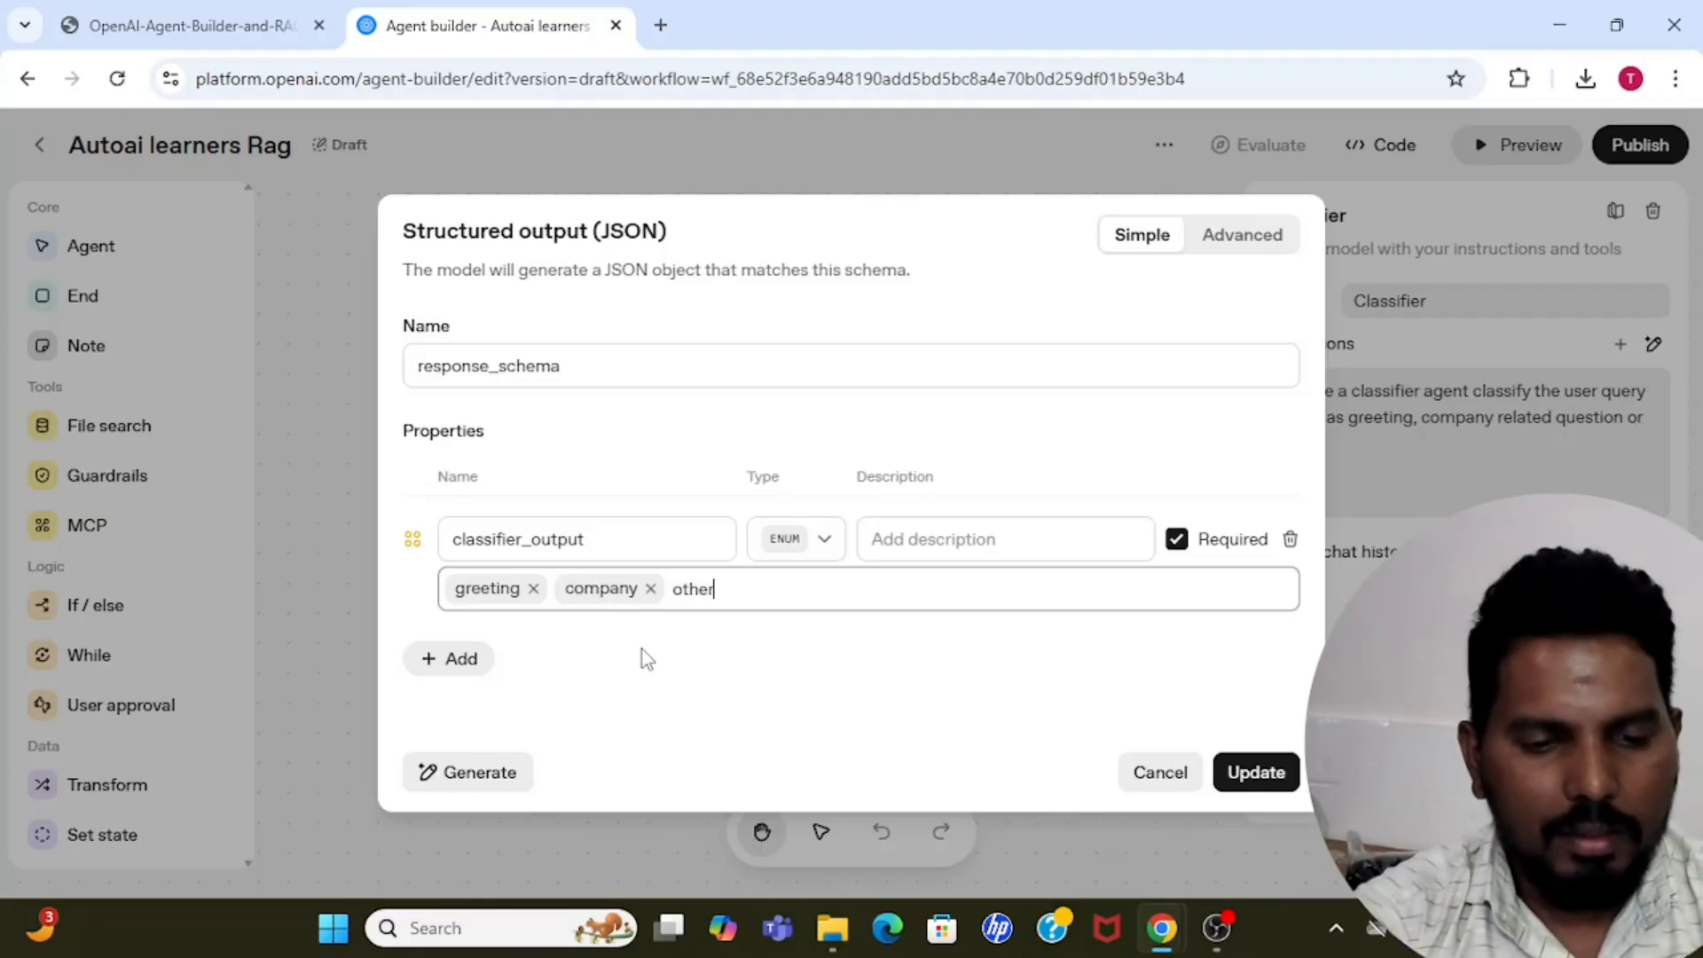
pyautogui.press('Return')
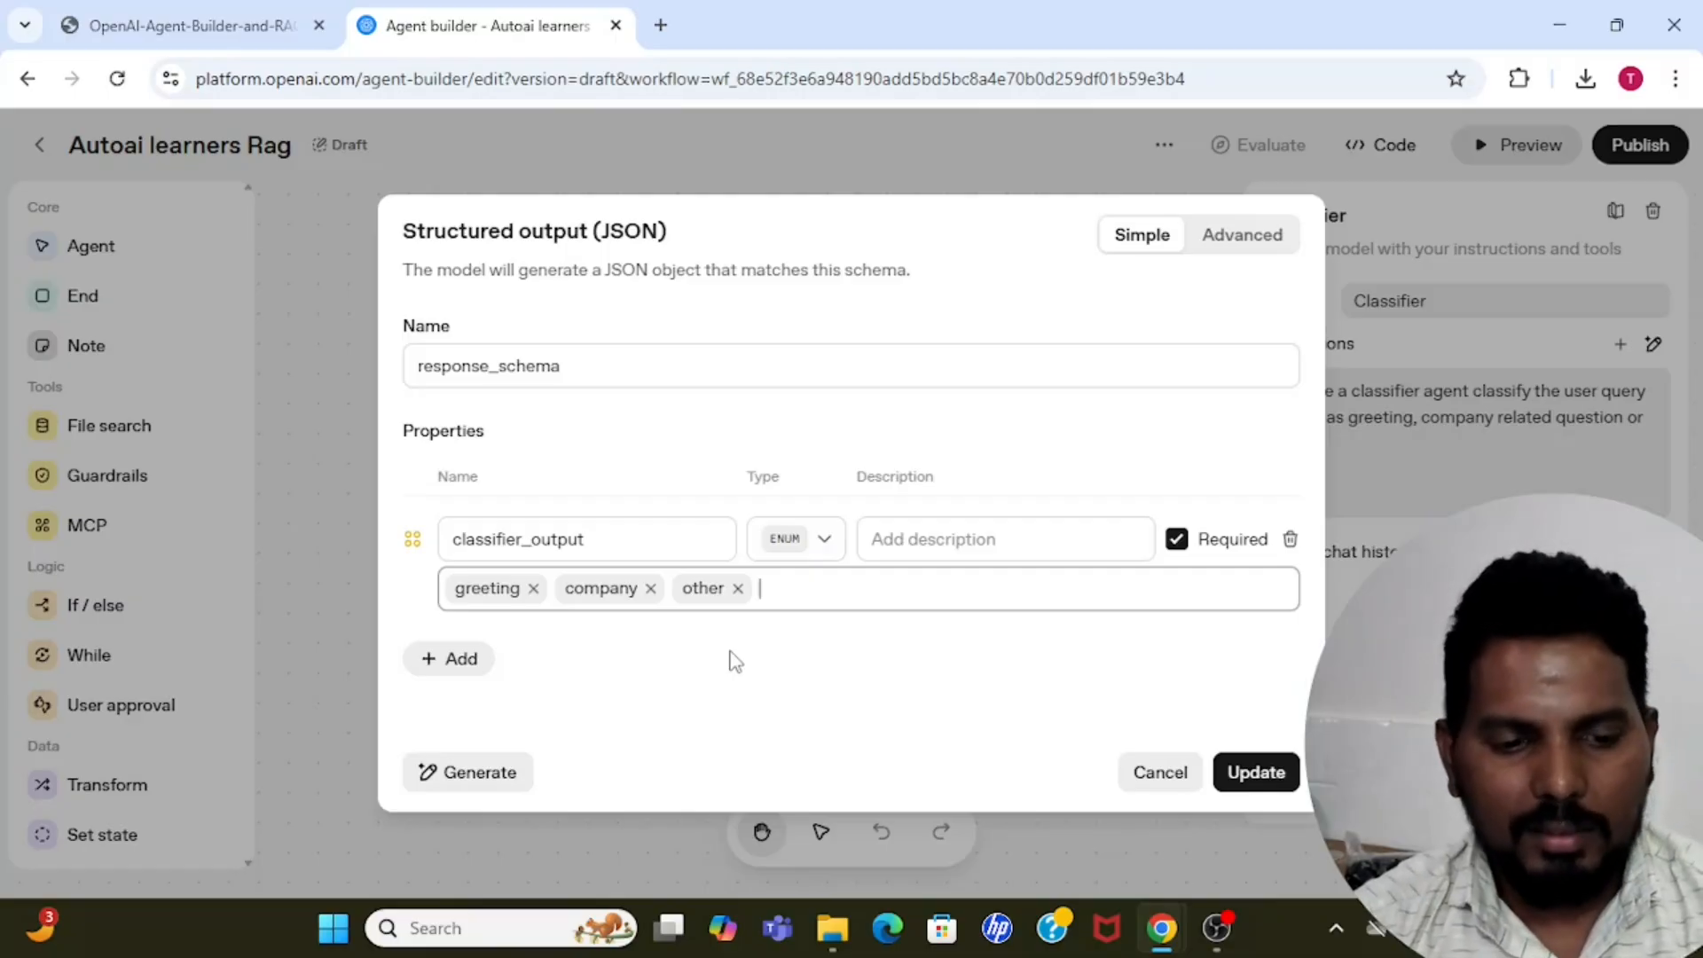
pyautogui.click(1255, 772)
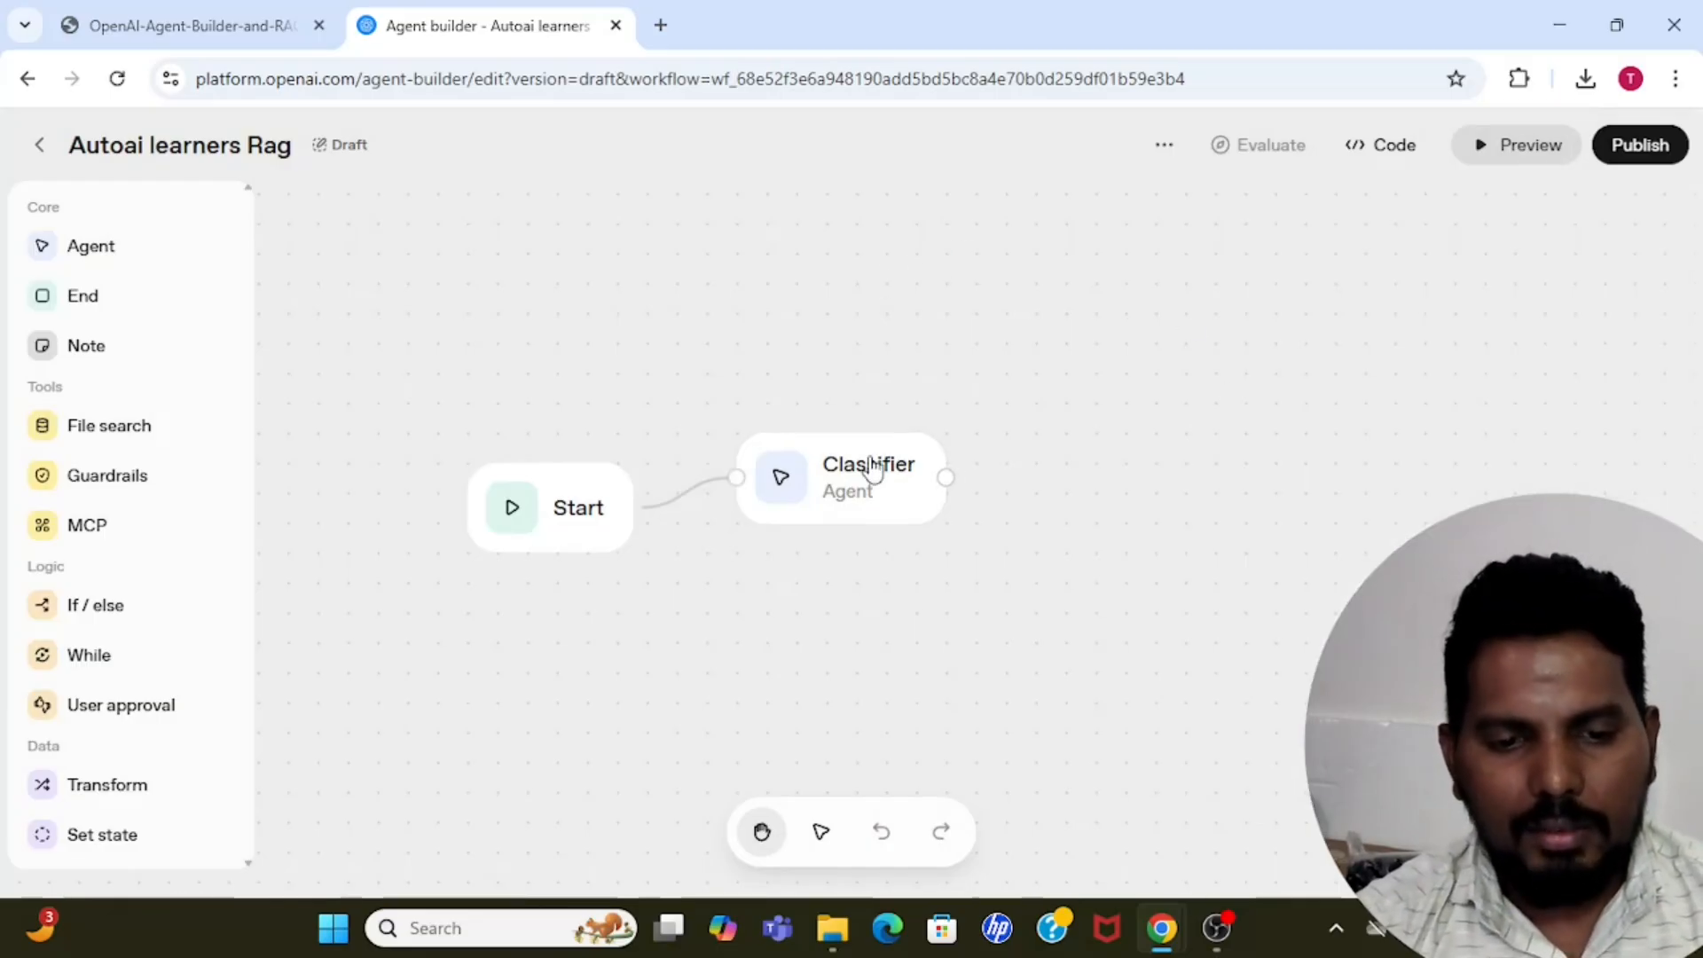
# Line up the Start and Classifier nodes horizontally on the canvas and deselect them.
pyautogui.moveTo(866, 464); pyautogui.dragTo(843, 505)
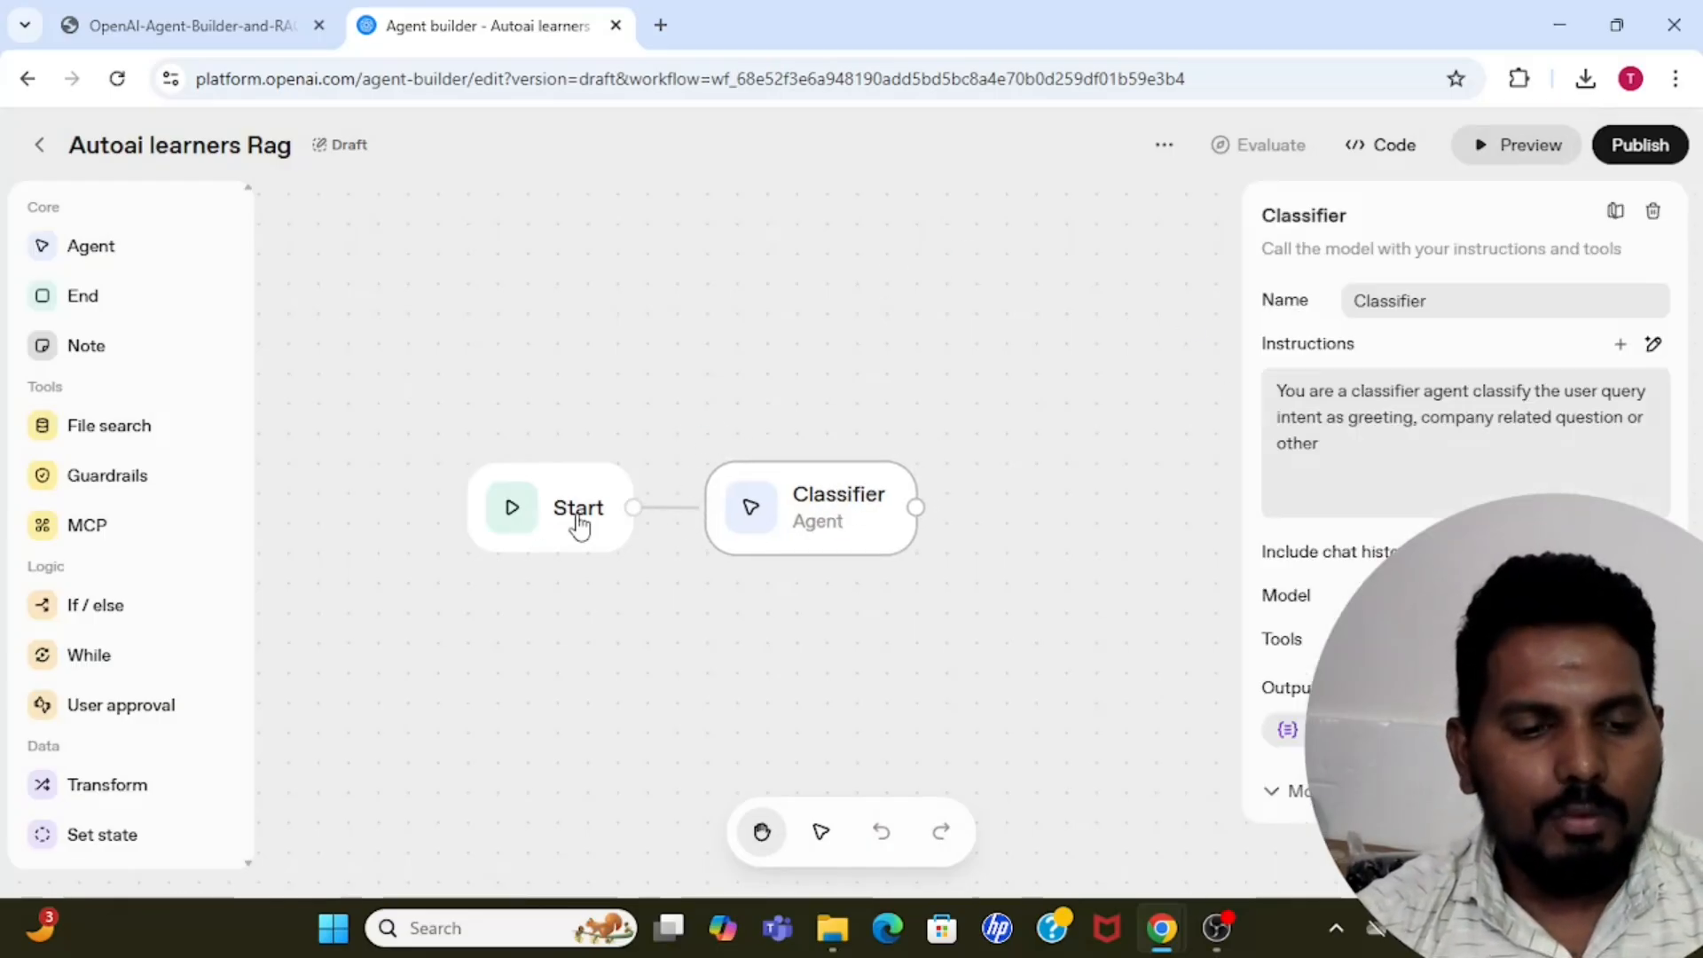
pyautogui.moveTo(577, 524); pyautogui.dragTo(488, 524)
pyautogui.click(780, 524)
pyautogui.moveTo(780, 524); pyautogui.dragTo(719, 524)
pyautogui.click(746, 369)
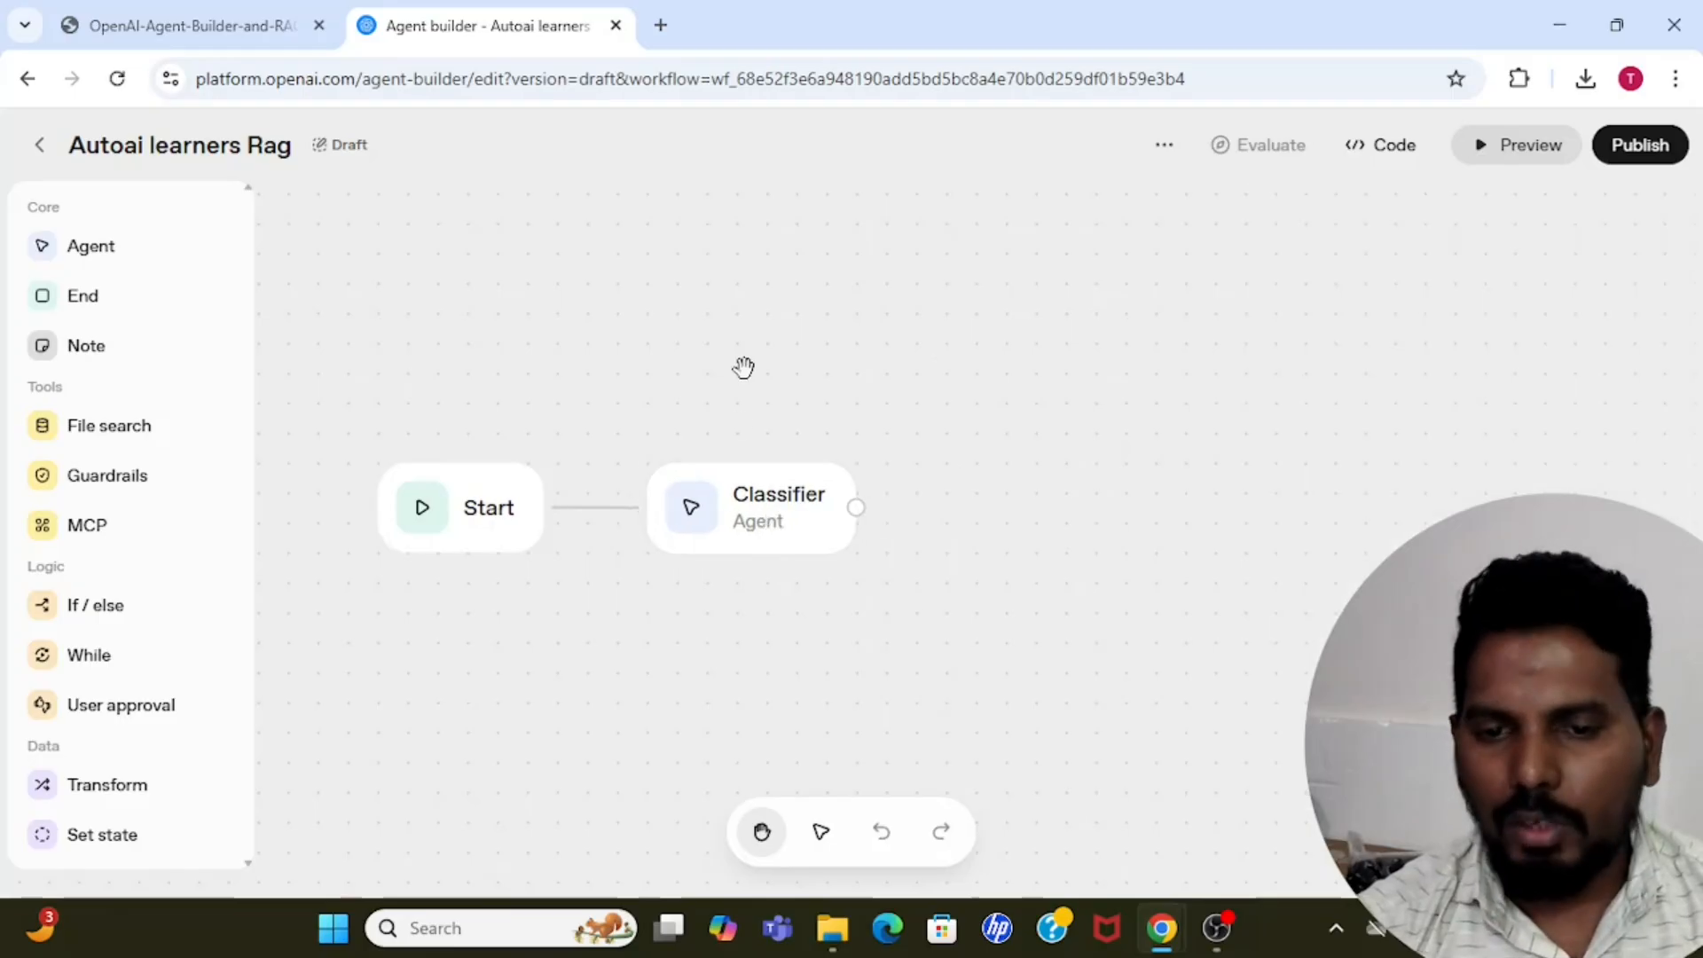
# Preview the workflow with the test message "hi" and check the Classifier's output value.
pyautogui.click(1510, 146)
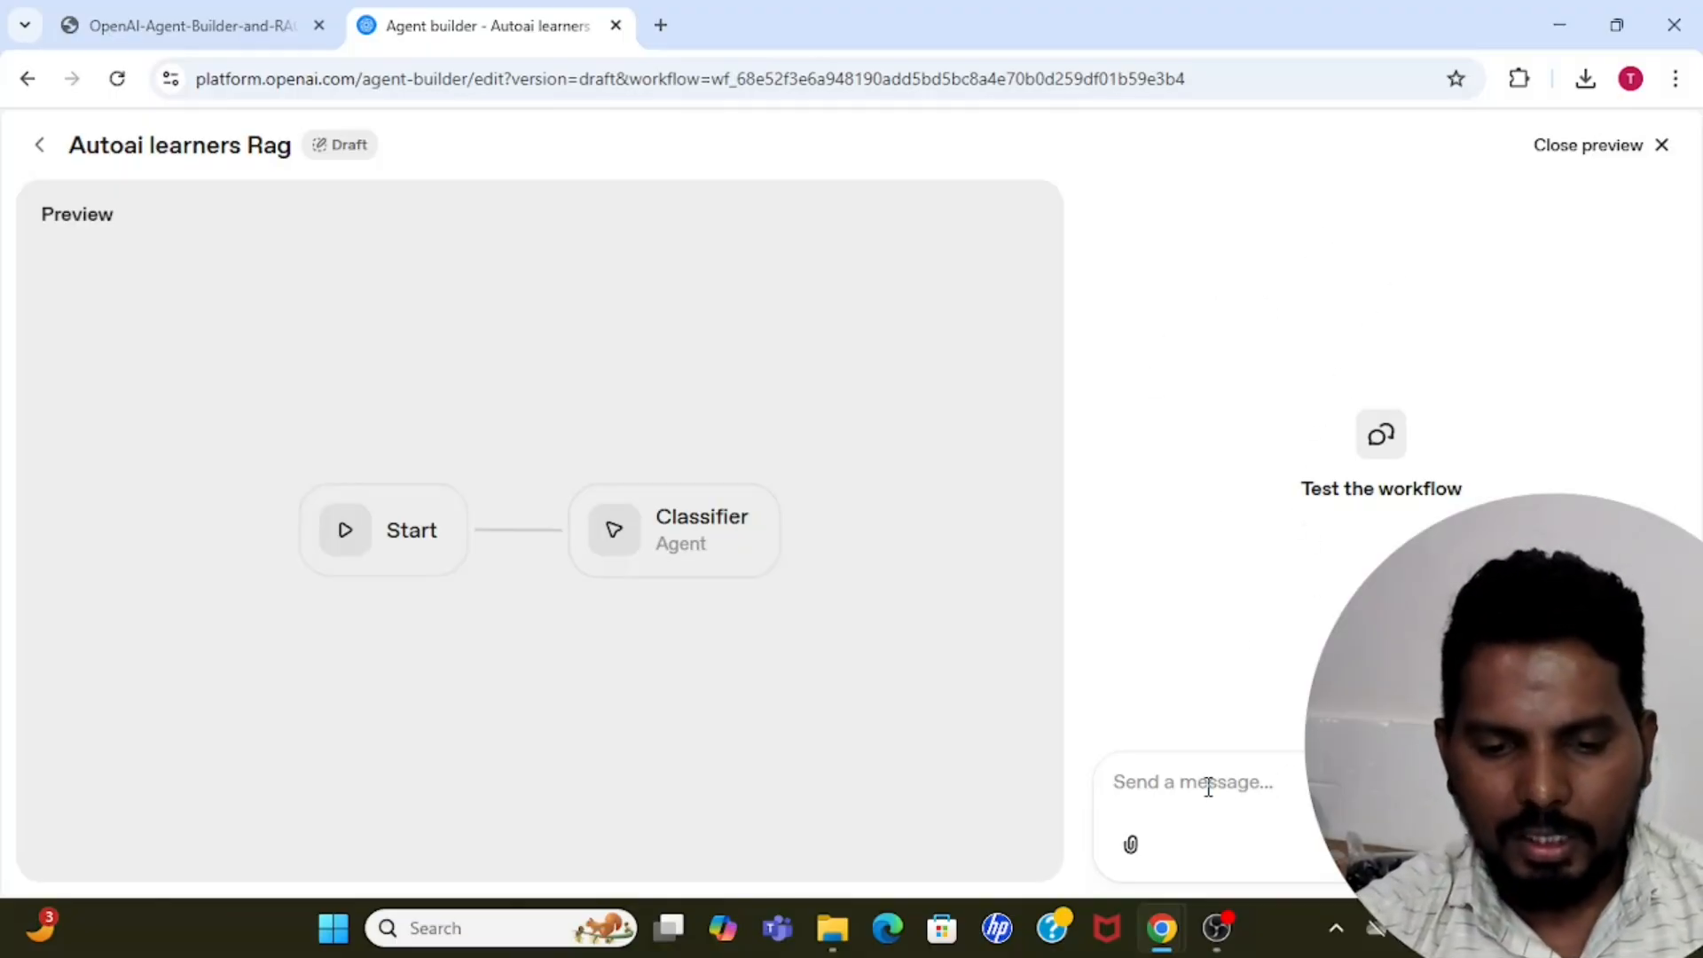
pyautogui.write('H')
pyautogui.press('Return')
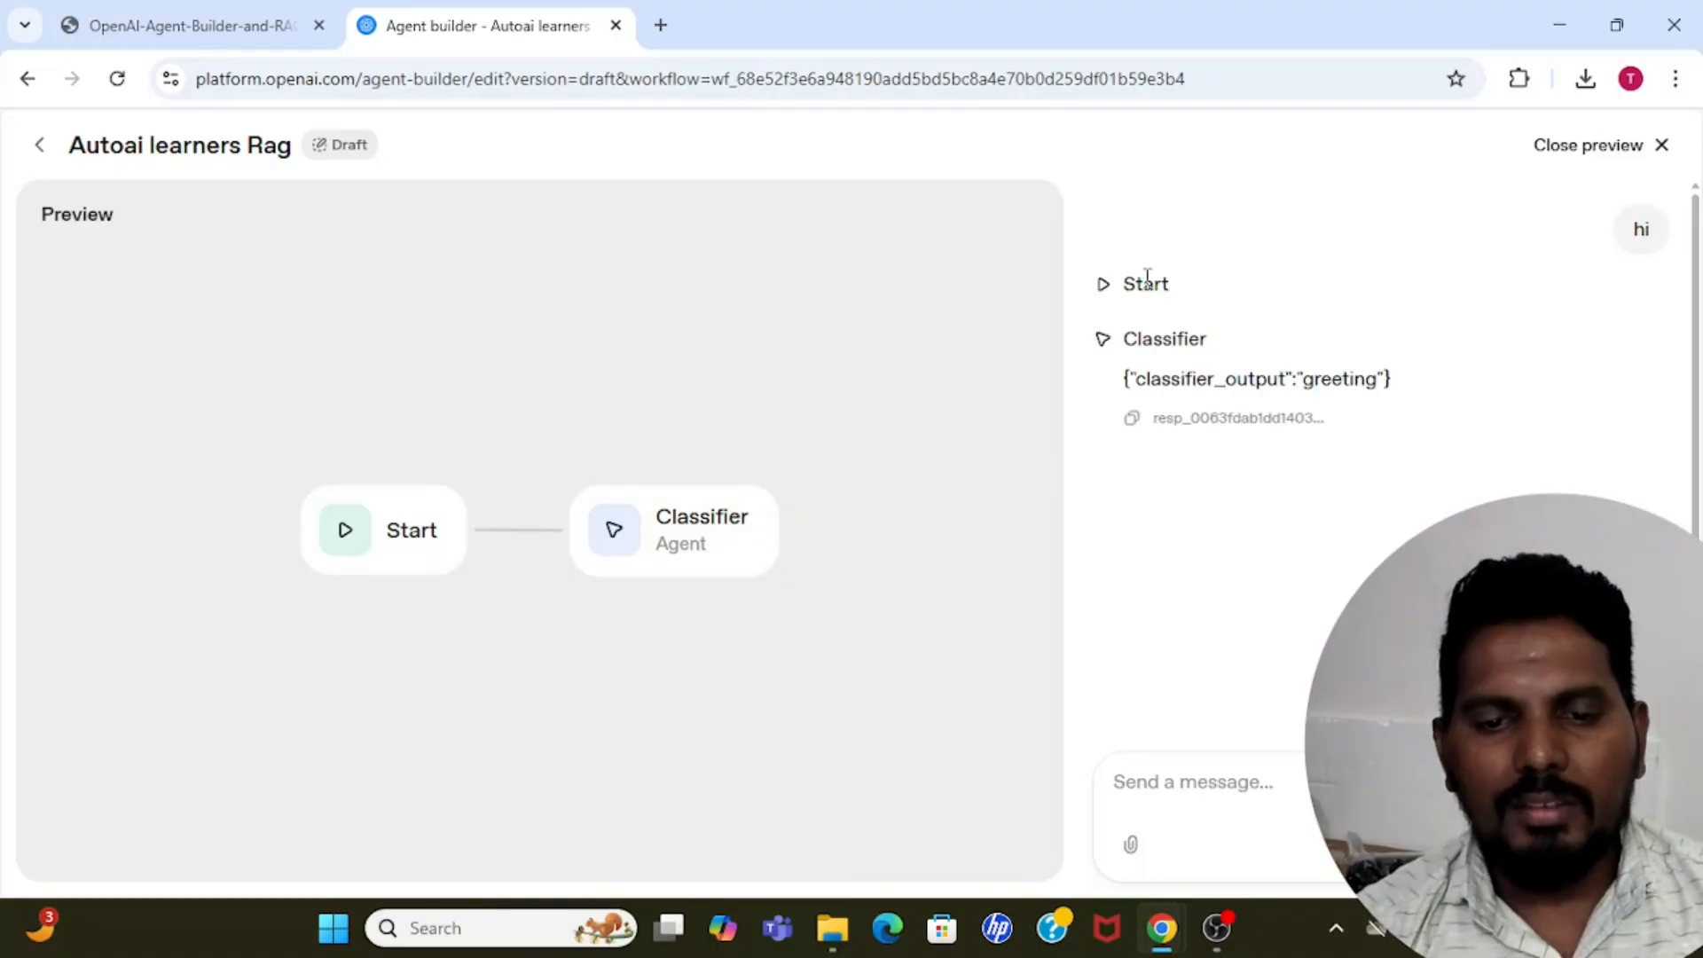
pyautogui.doubleClick(1344, 380)
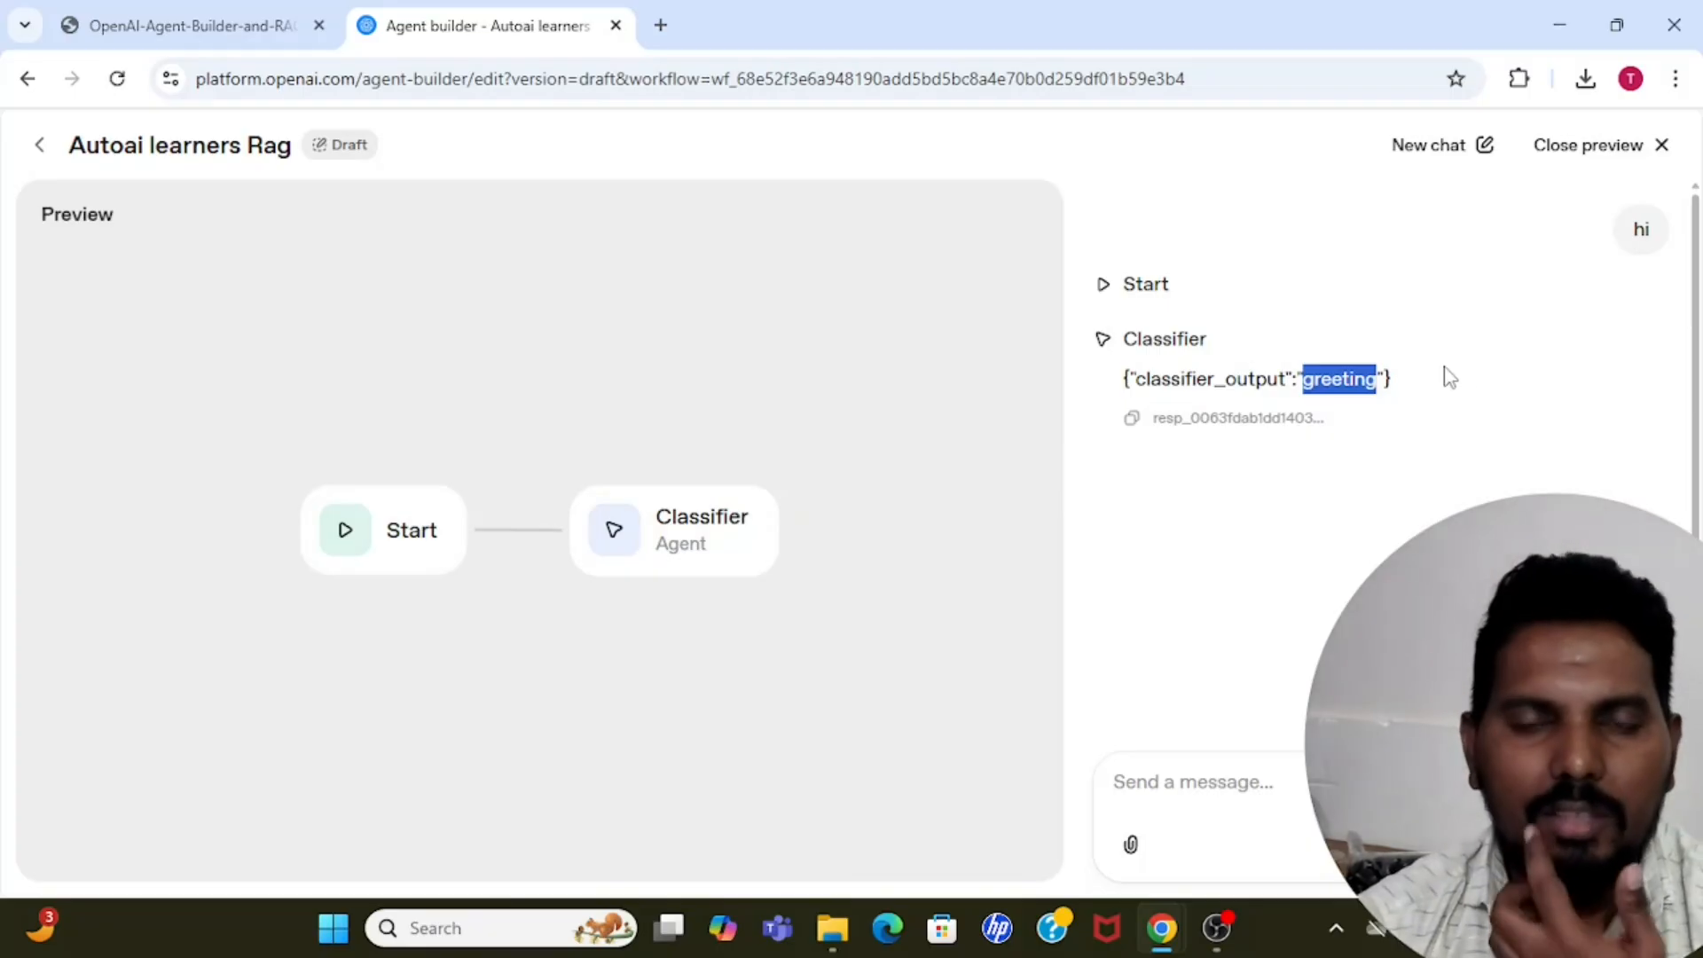
pyautogui.click(1513, 377)
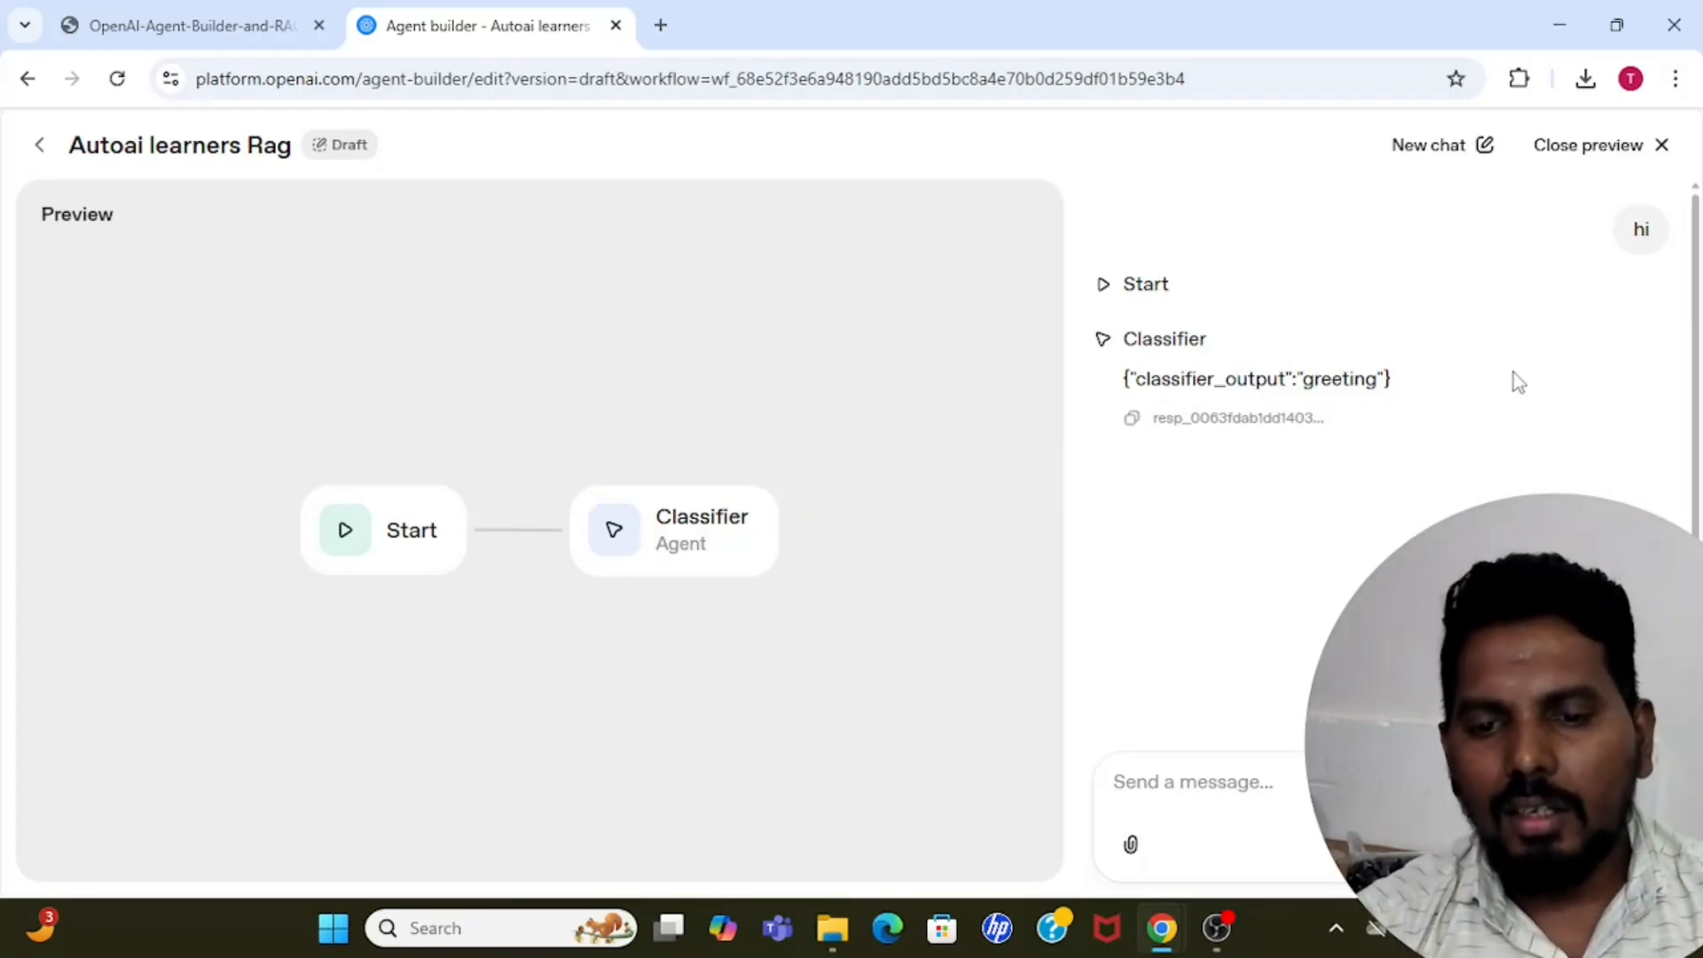
# Send the test question "what is leave policy ?" in the preview and check the Classifier's output.
pyautogui.click(1168, 801)
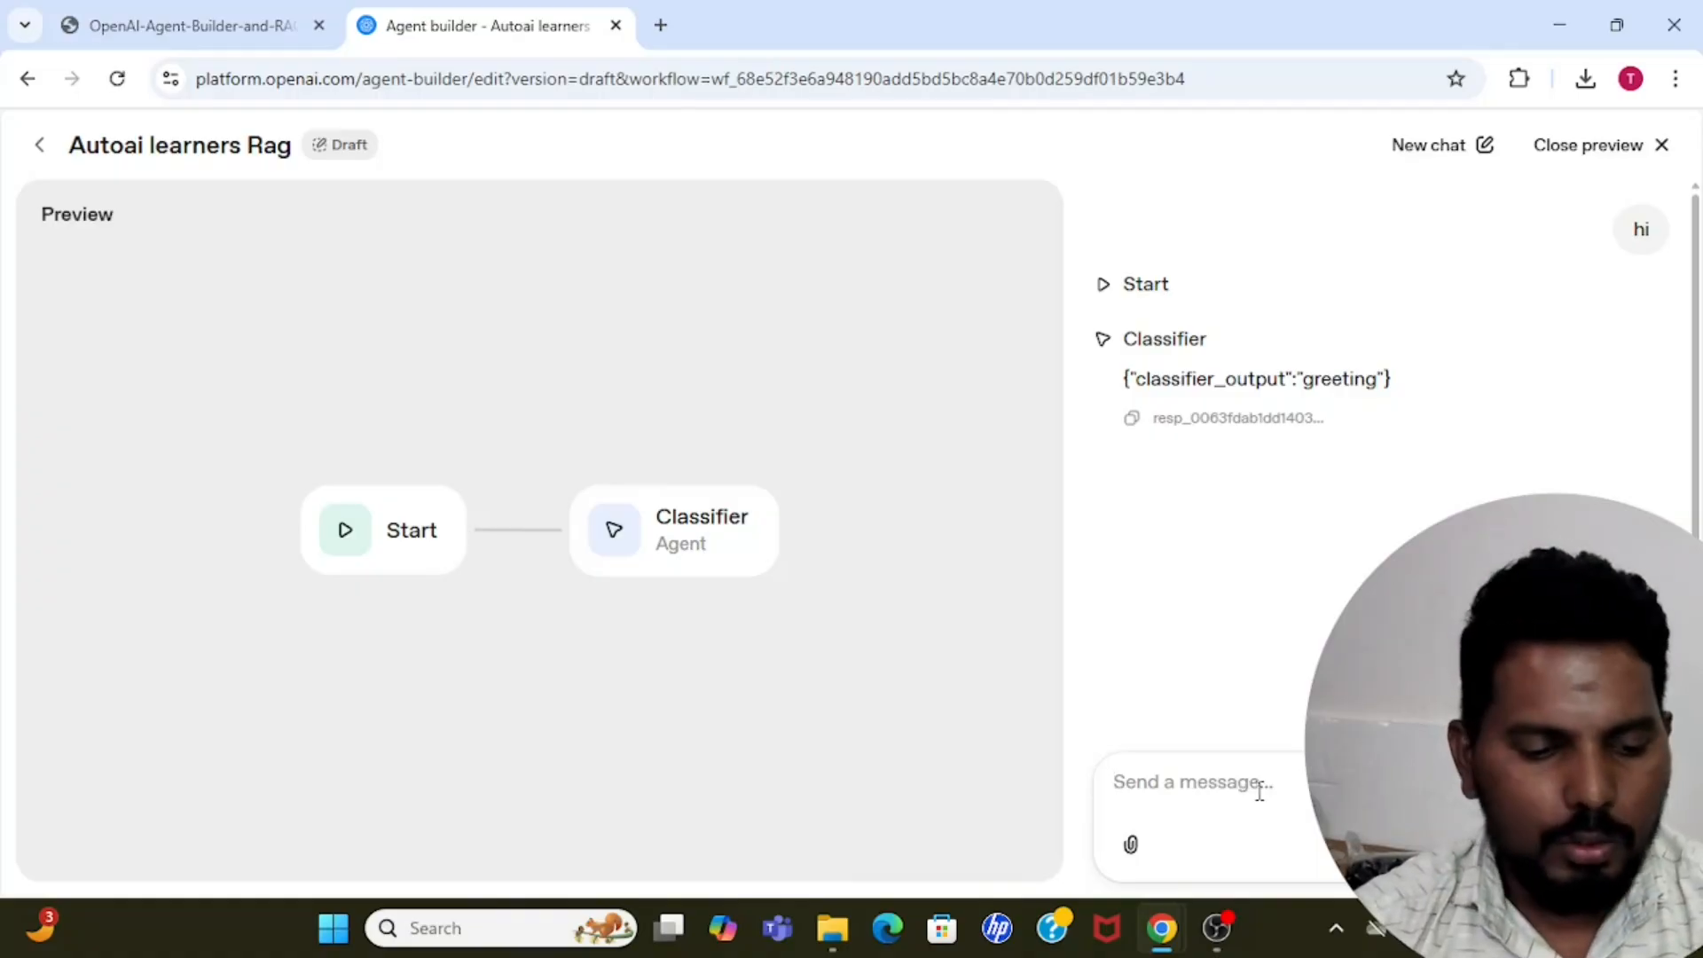
pyautogui.write('what isn')
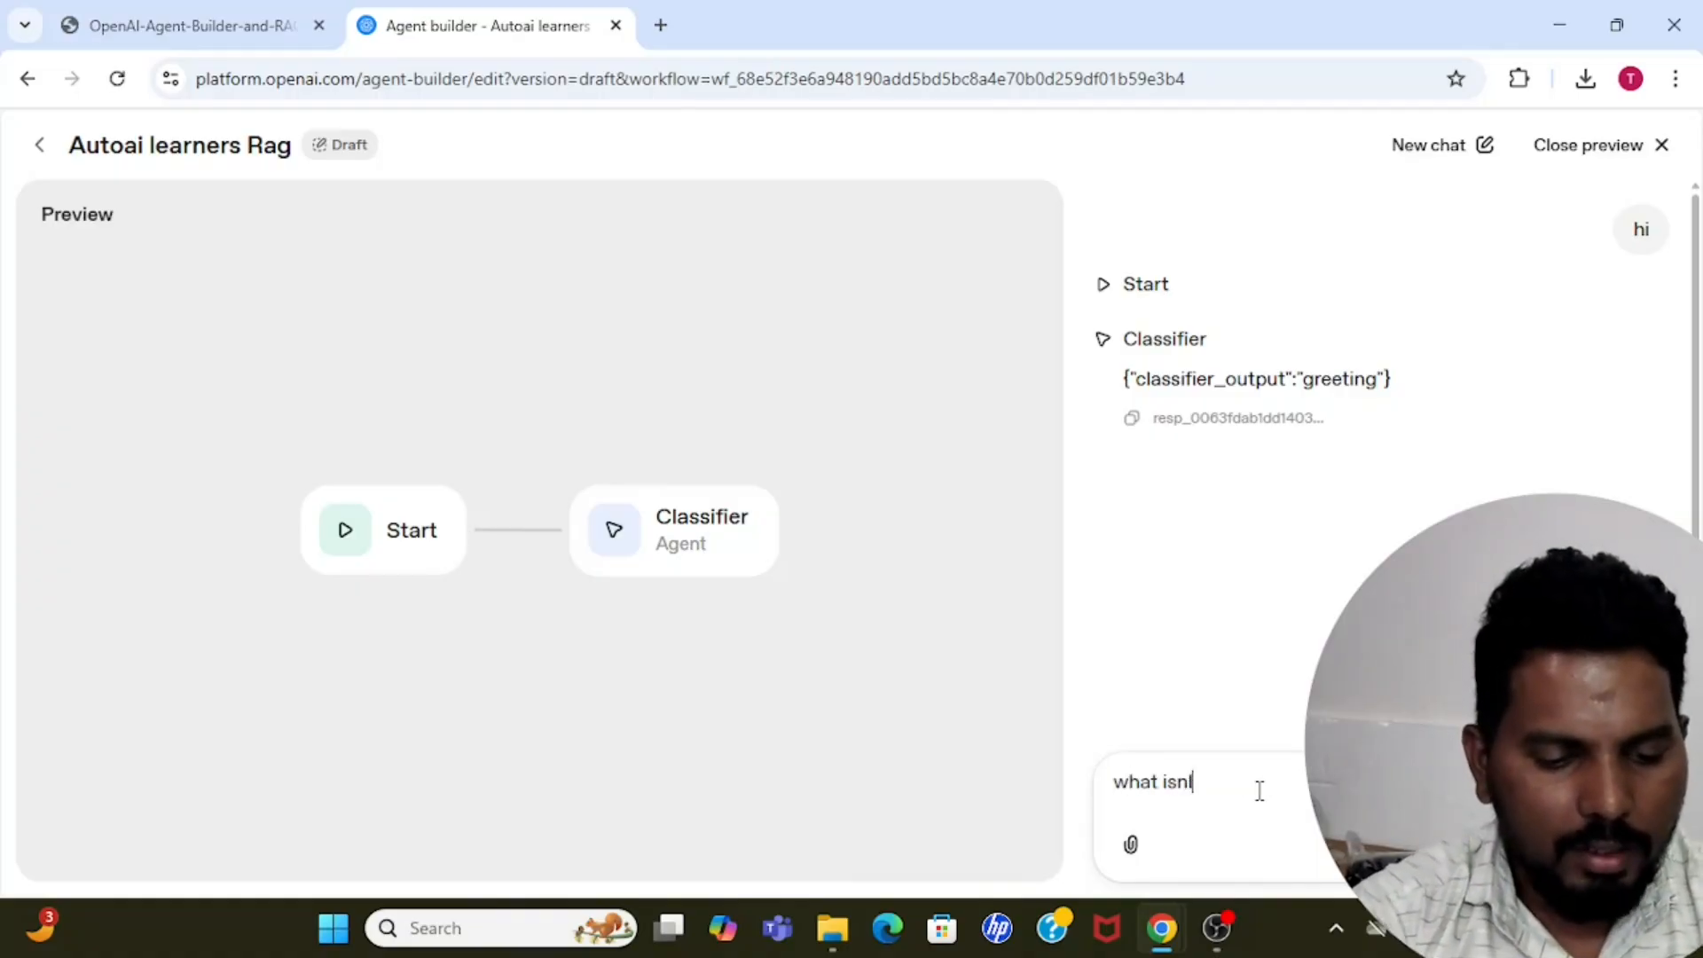
pyautogui.press('BackSpace')
pyautogui.write('leave')
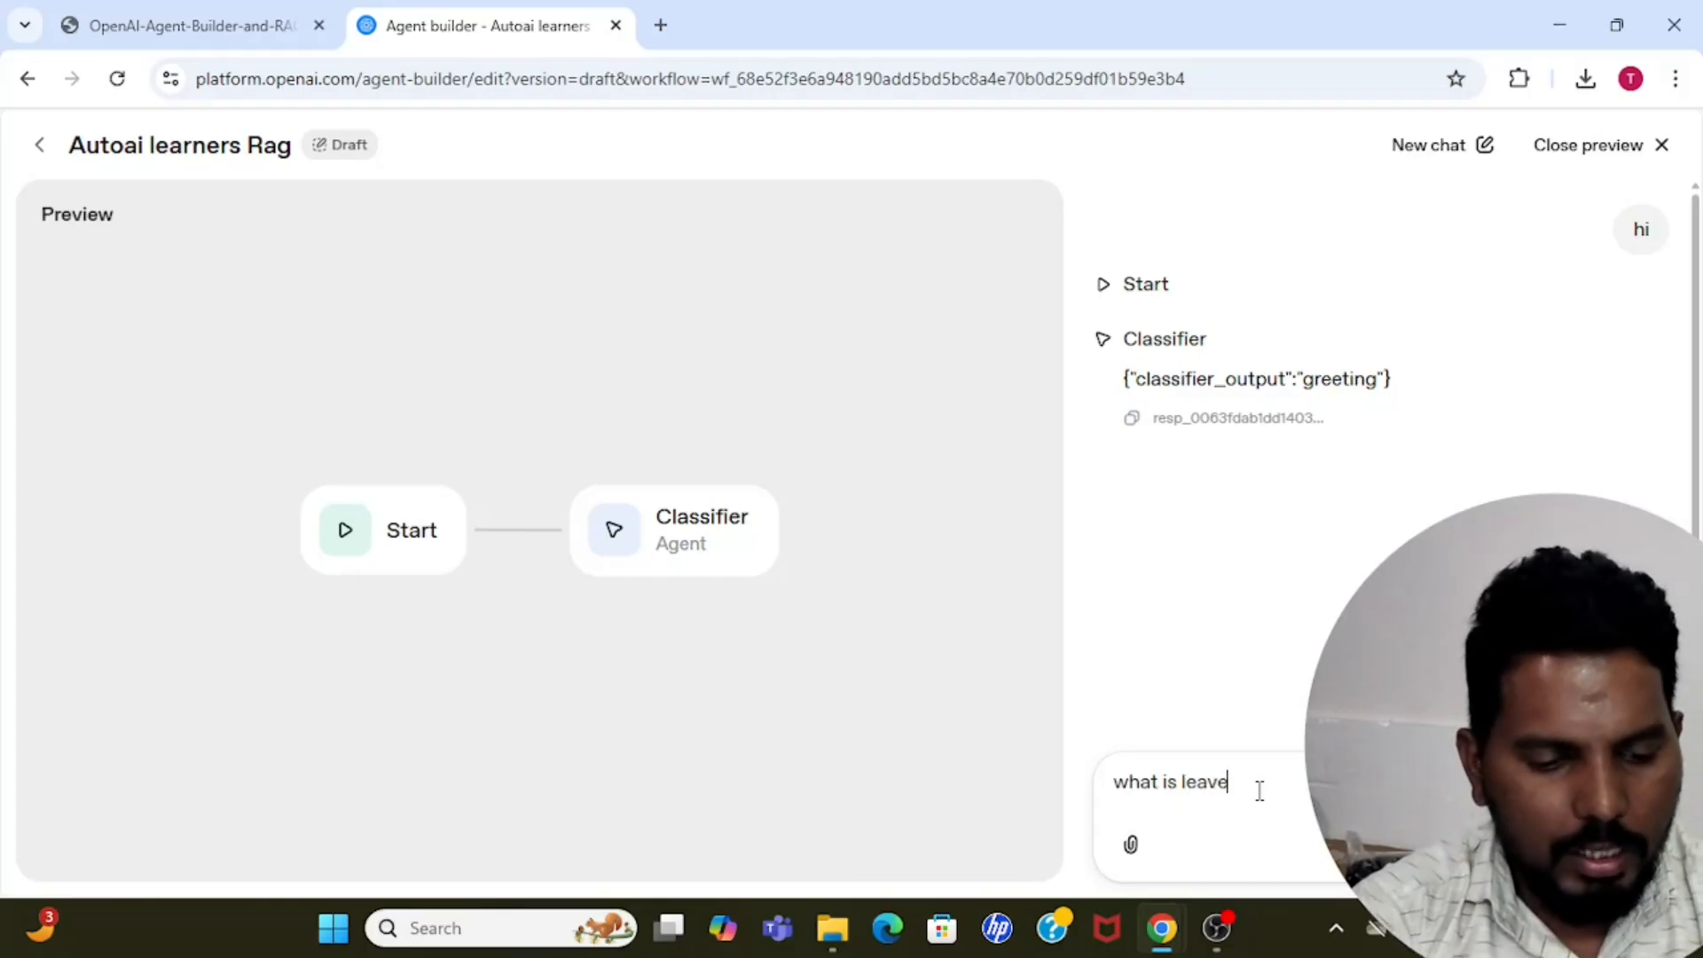
pyautogui.write(' policy >')
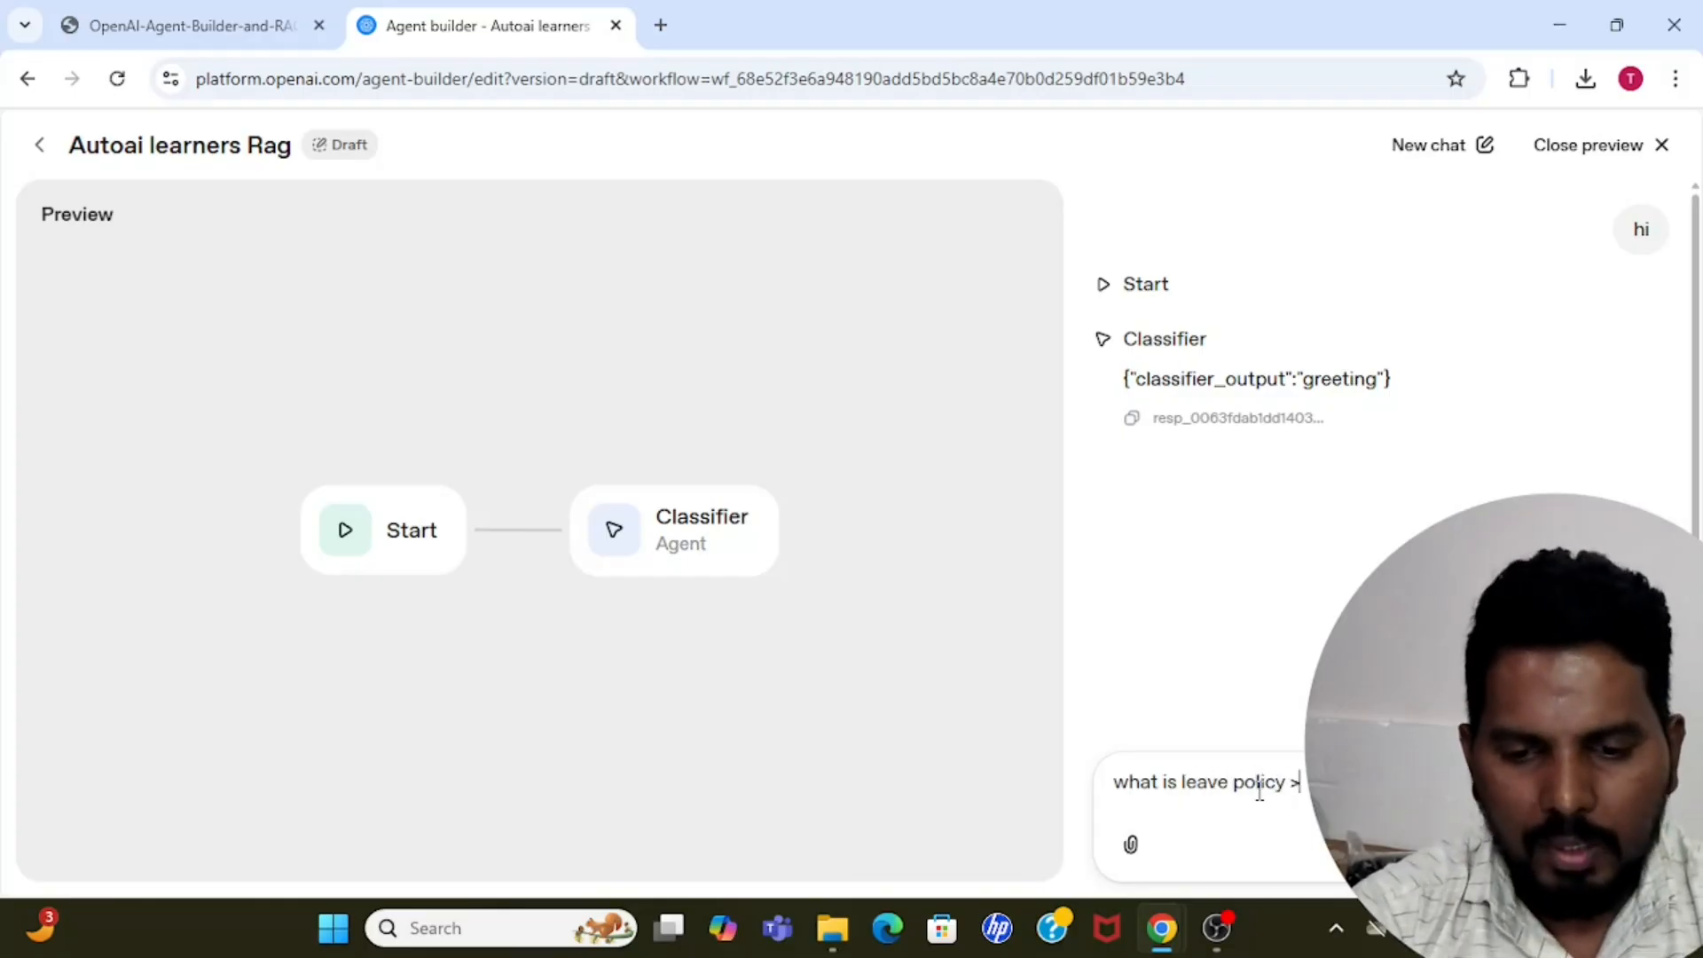
pyautogui.press('BackSpace')
pyautogui.write('?')
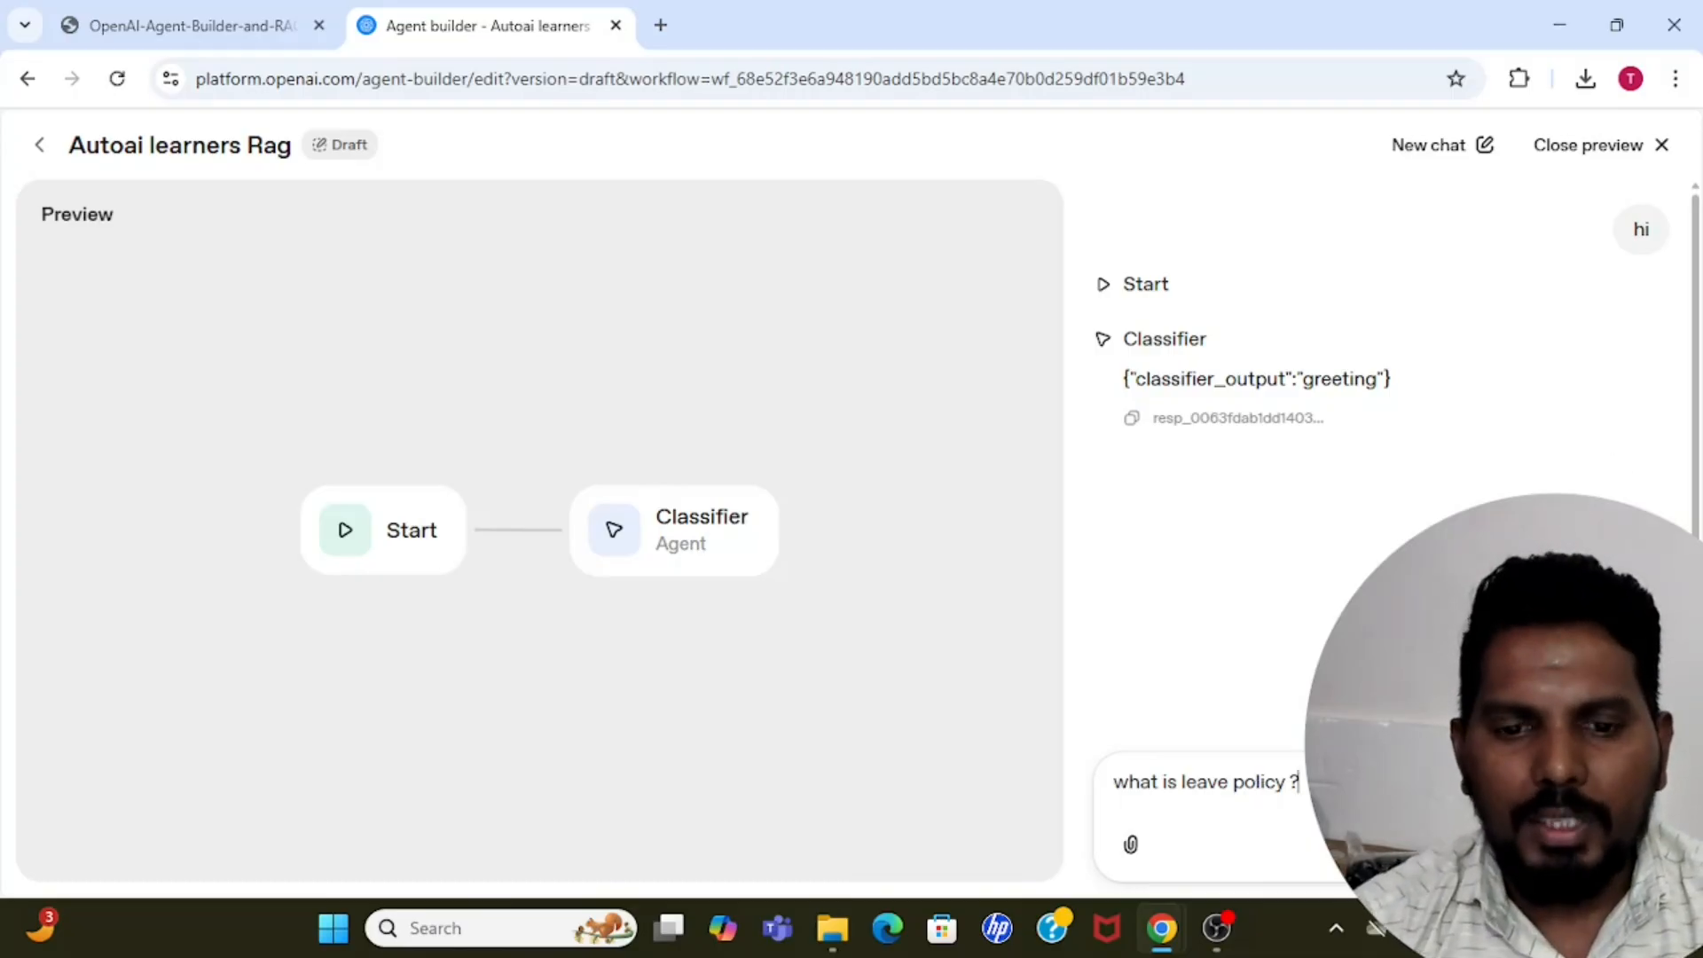
pyautogui.press('Return')
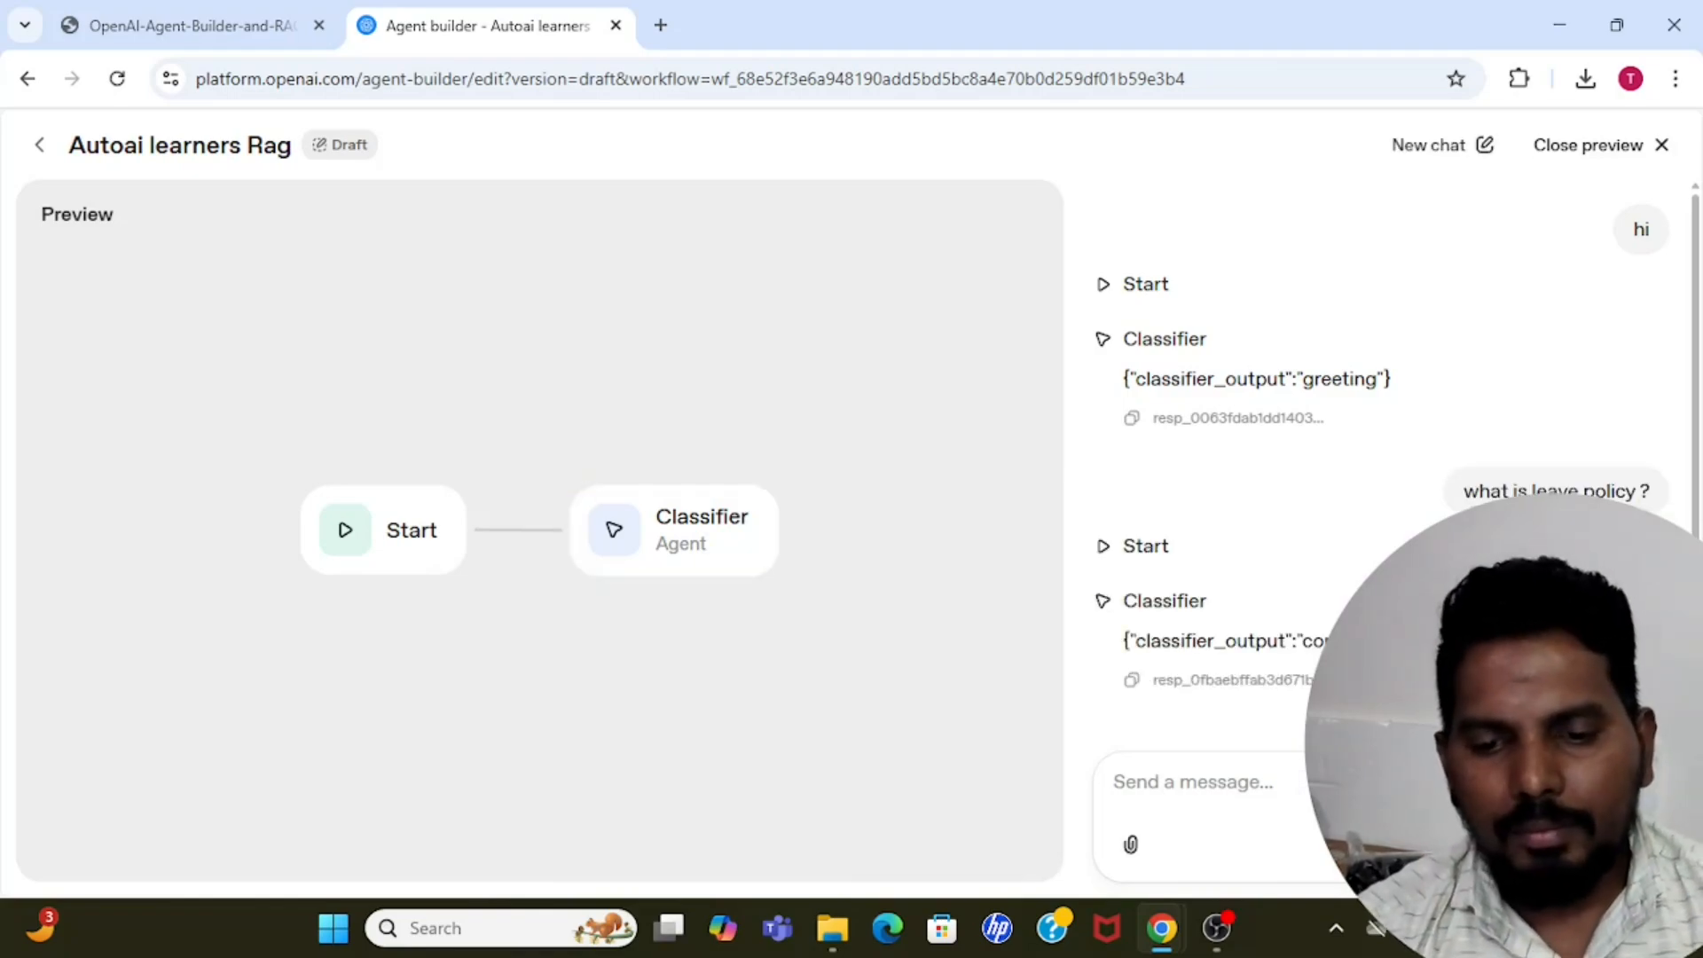
pyautogui.moveTo(1136, 640); pyautogui.dragTo(1419, 640)
pyautogui.click(1420, 652)
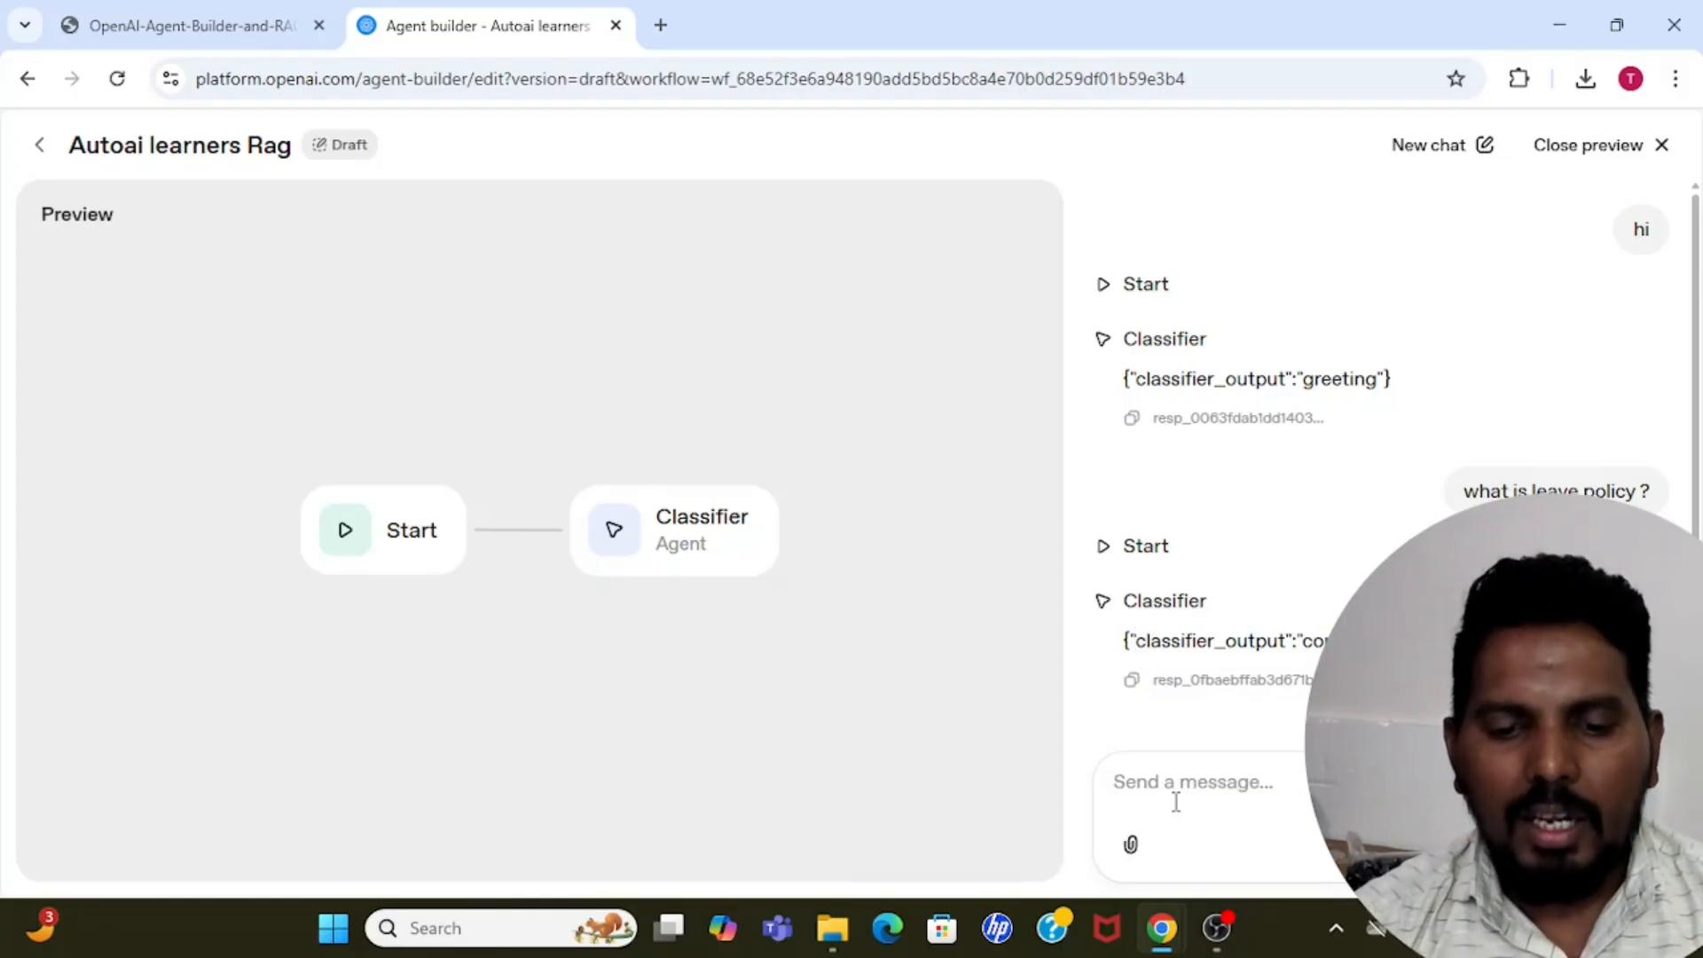
# Test the Classifier with an unrelated question asking who the prime minister is, and close the preview.
pyautogui.write('who is')
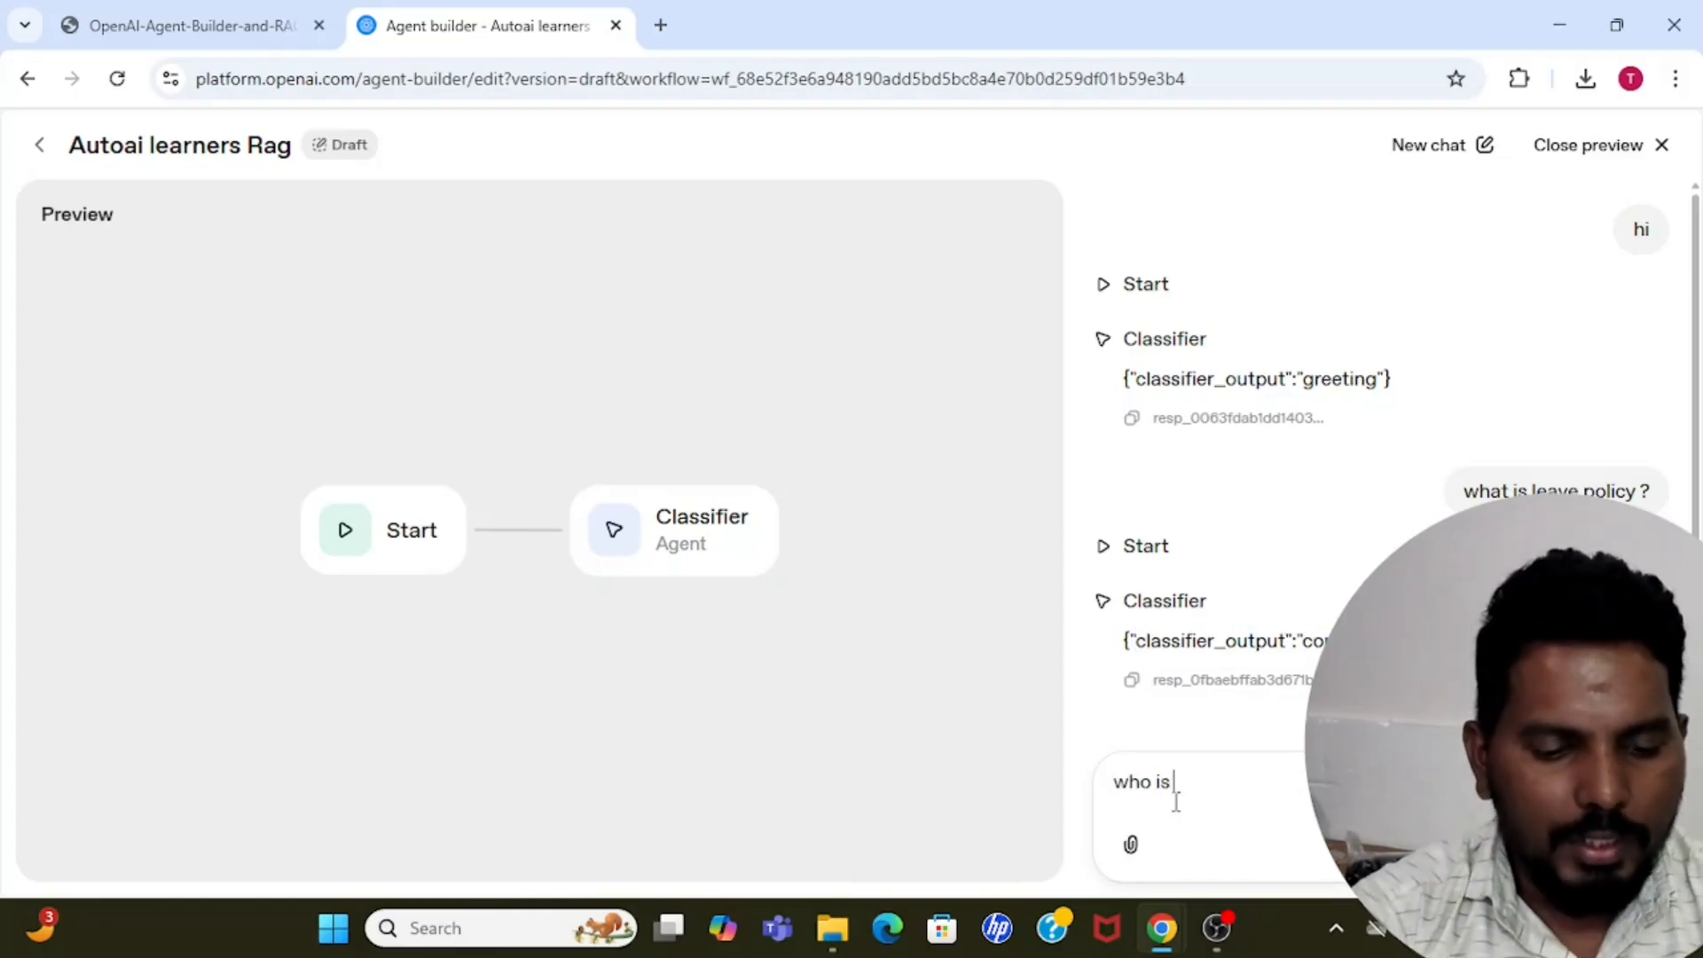
pyautogui.write(' the prim')
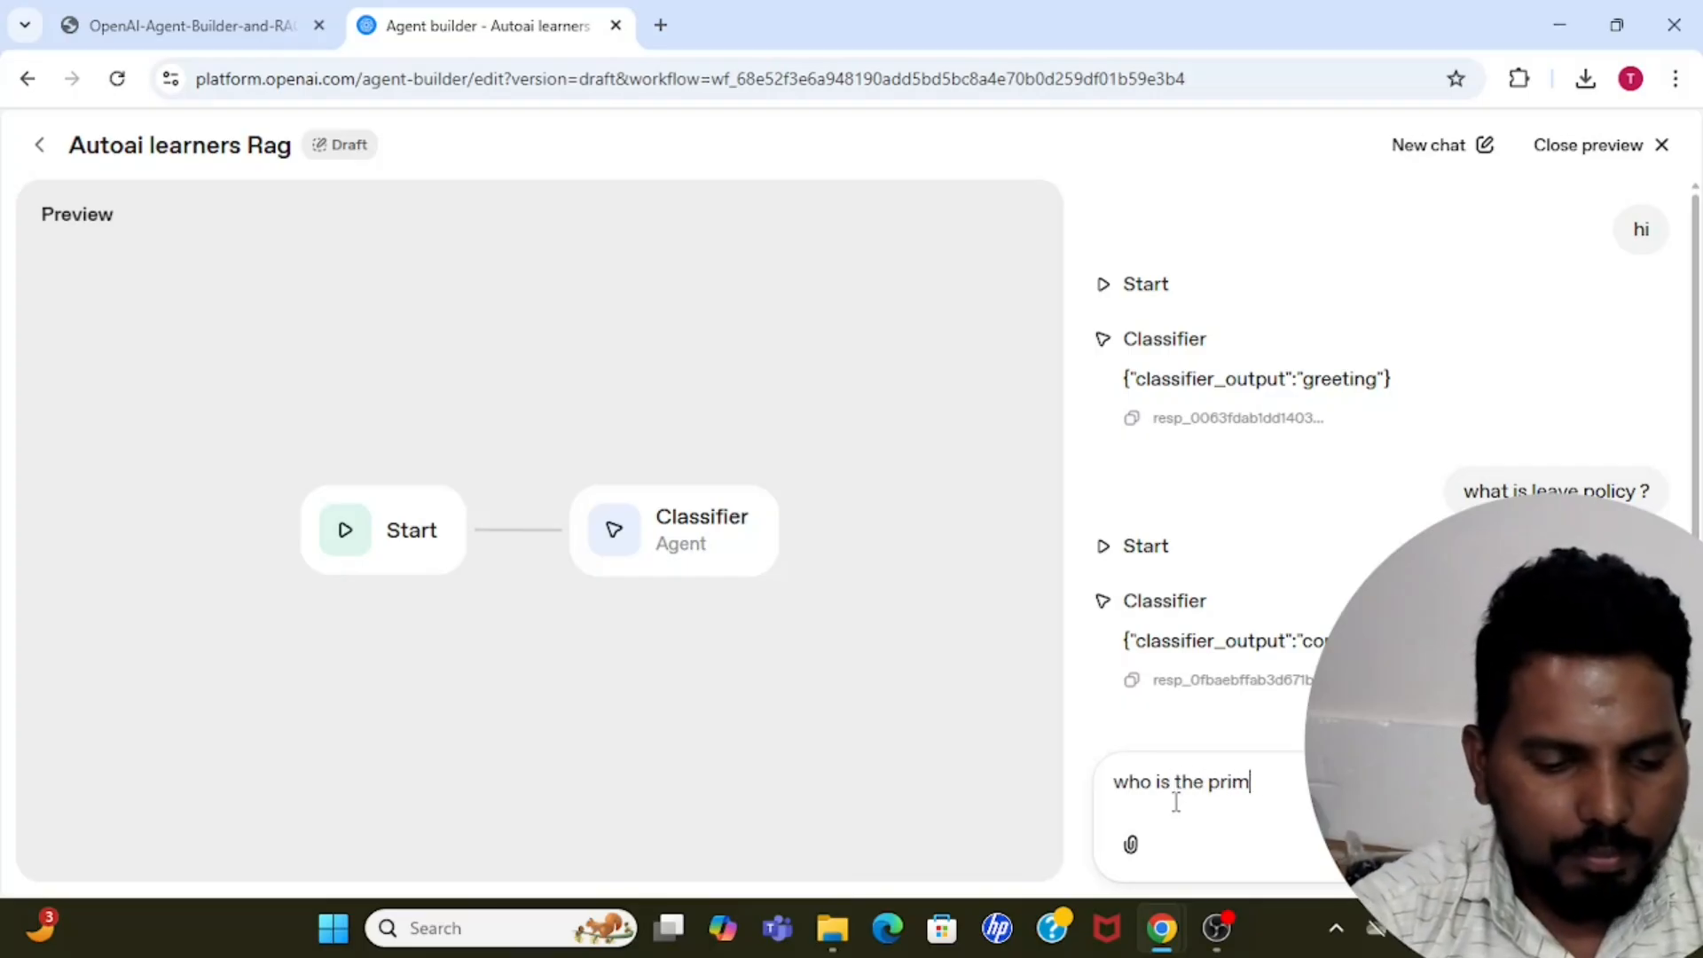
pyautogui.write('e minis')
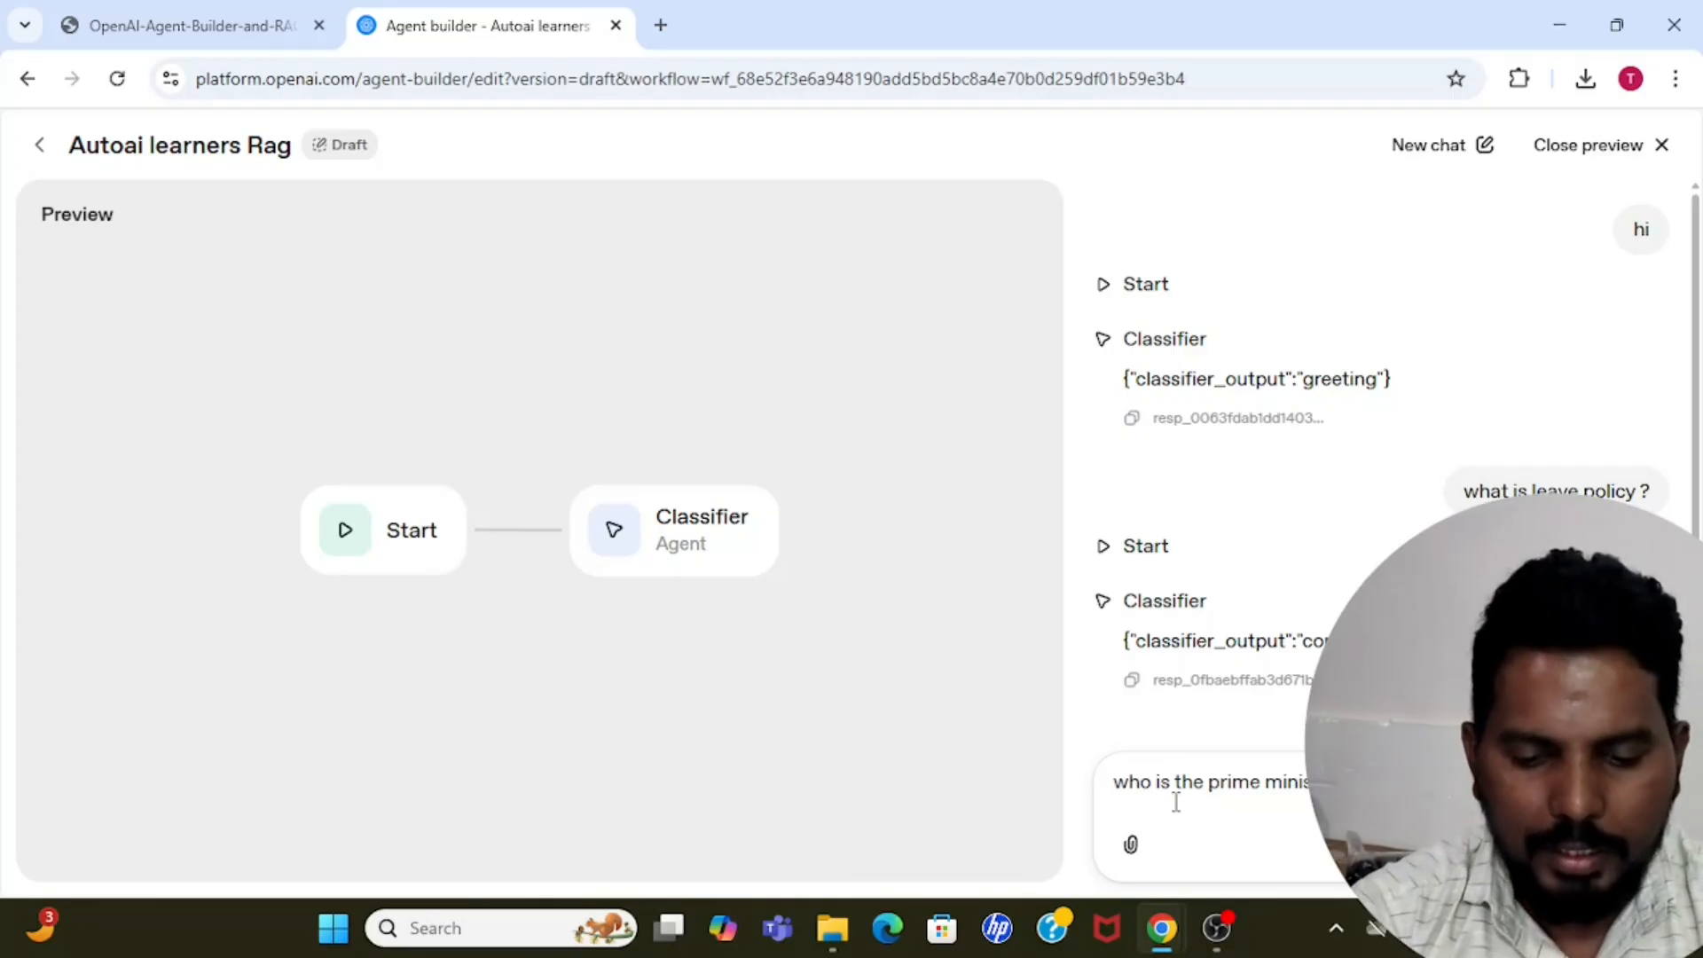
pyautogui.press('Return')
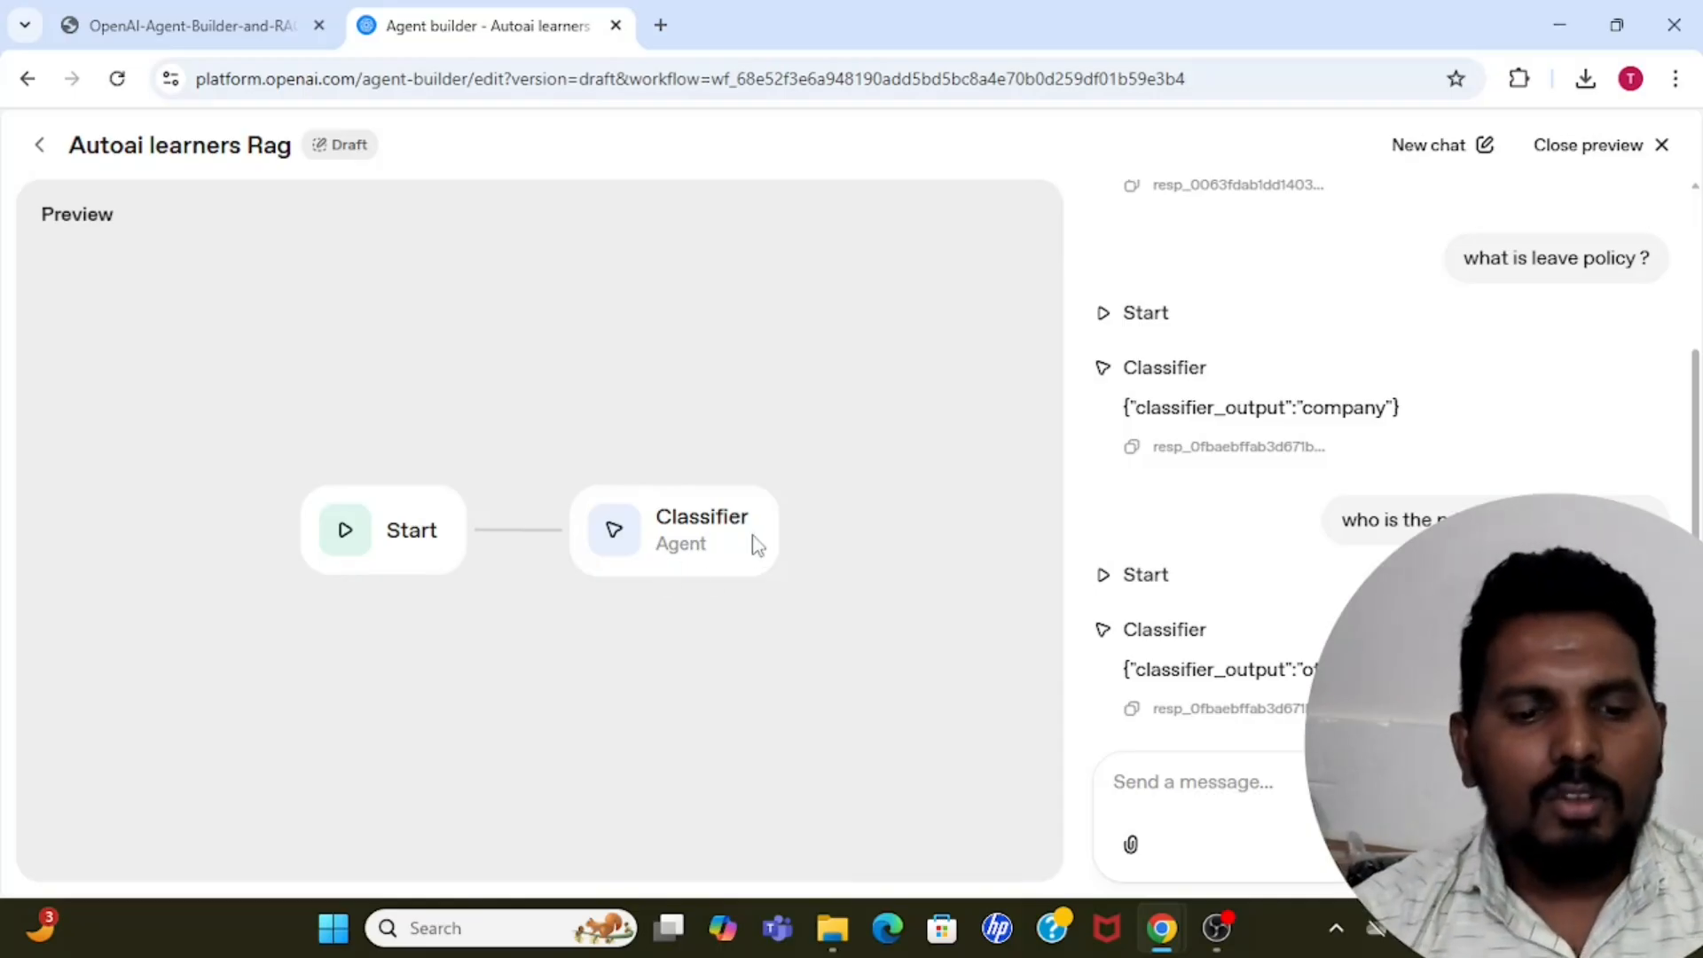
pyautogui.click(1657, 148)
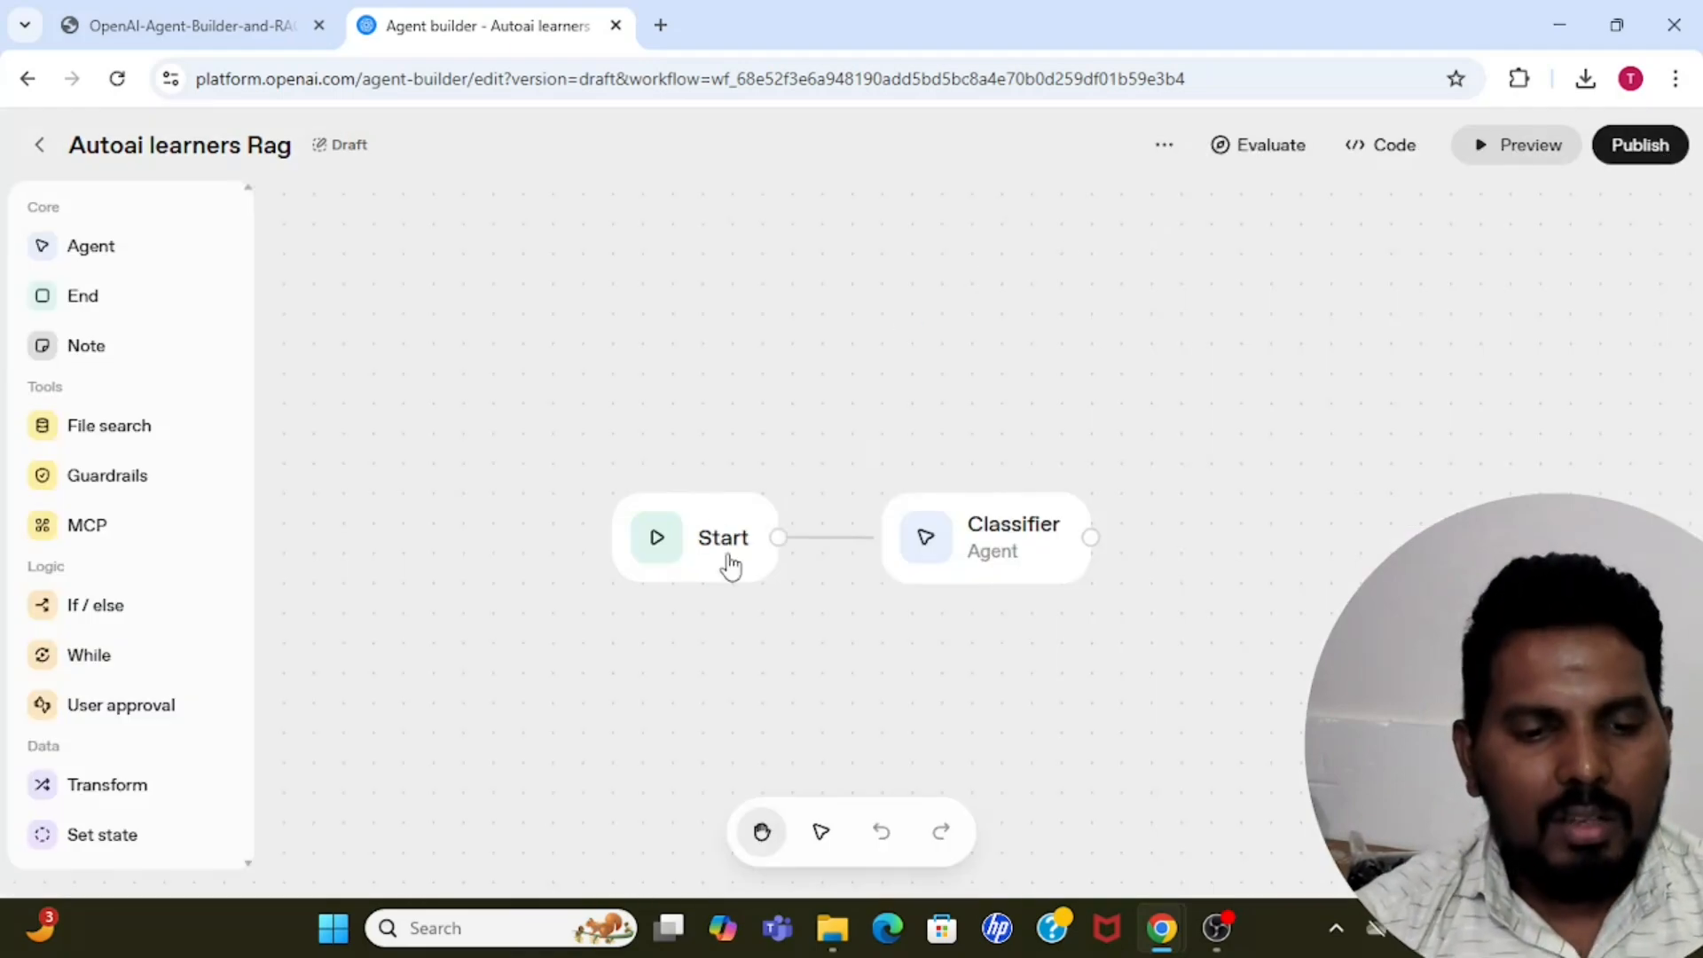
# Add an If / else node beside the repositioned Start and Classifier nodes and connect the Classifier's output to it.
pyautogui.moveTo(725, 562); pyautogui.dragTo(546, 532)
pyautogui.moveTo(872, 540); pyautogui.dragTo(769, 524)
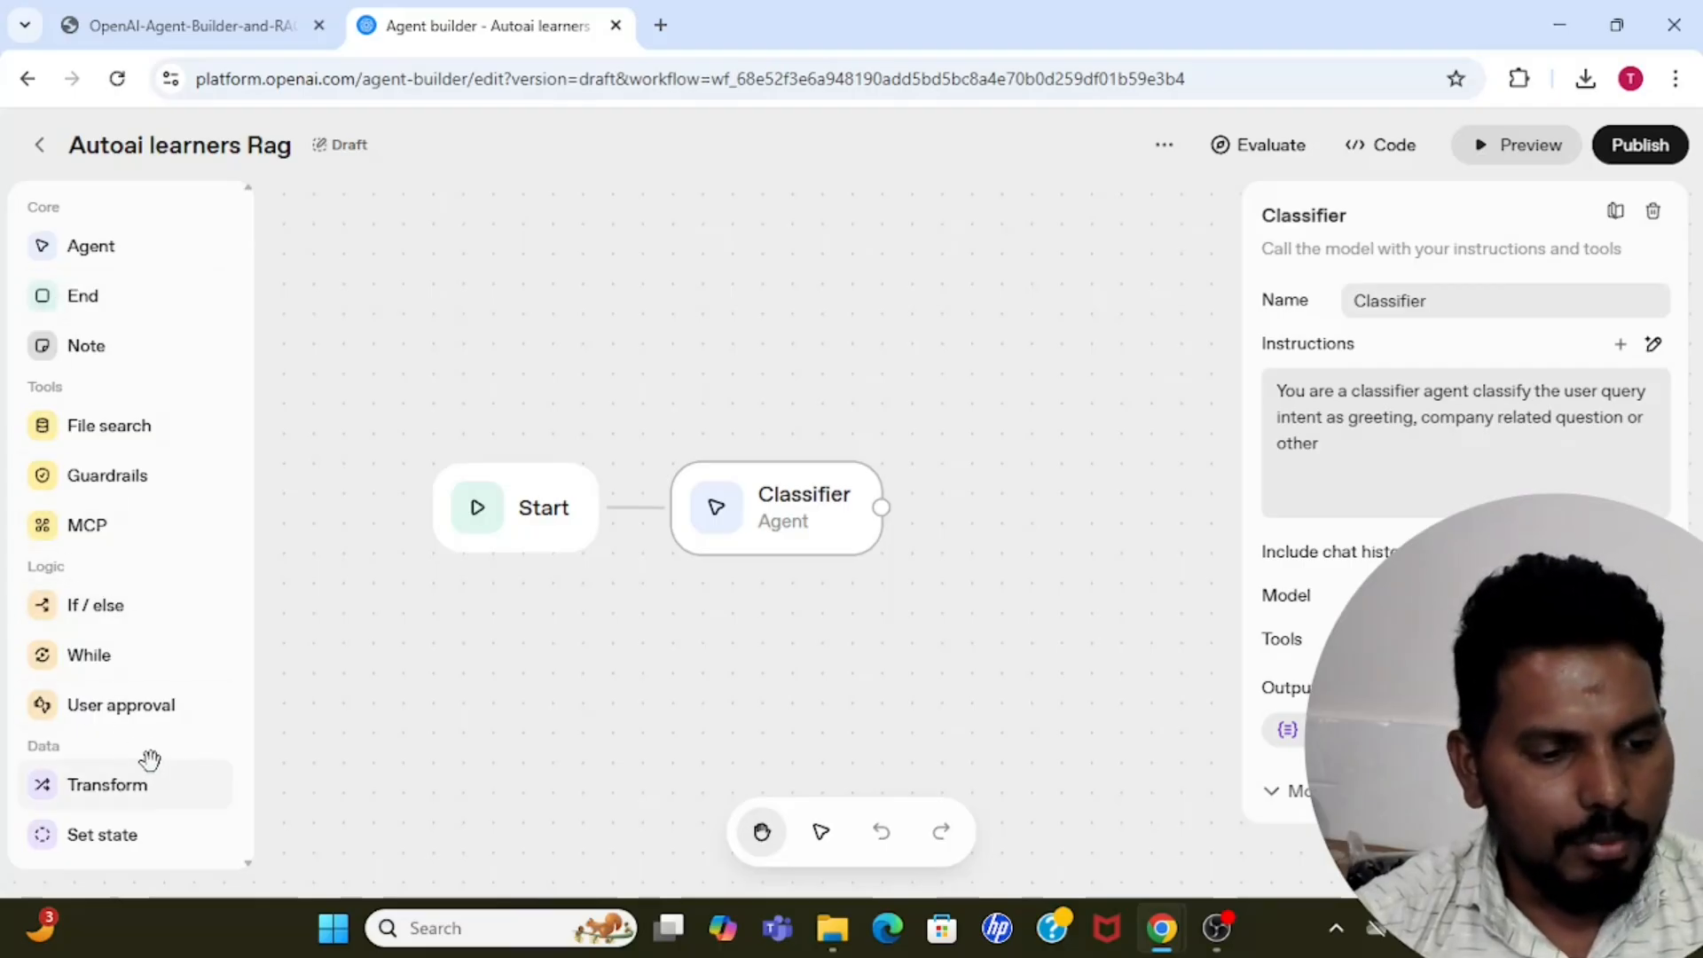
pyautogui.click(99, 607)
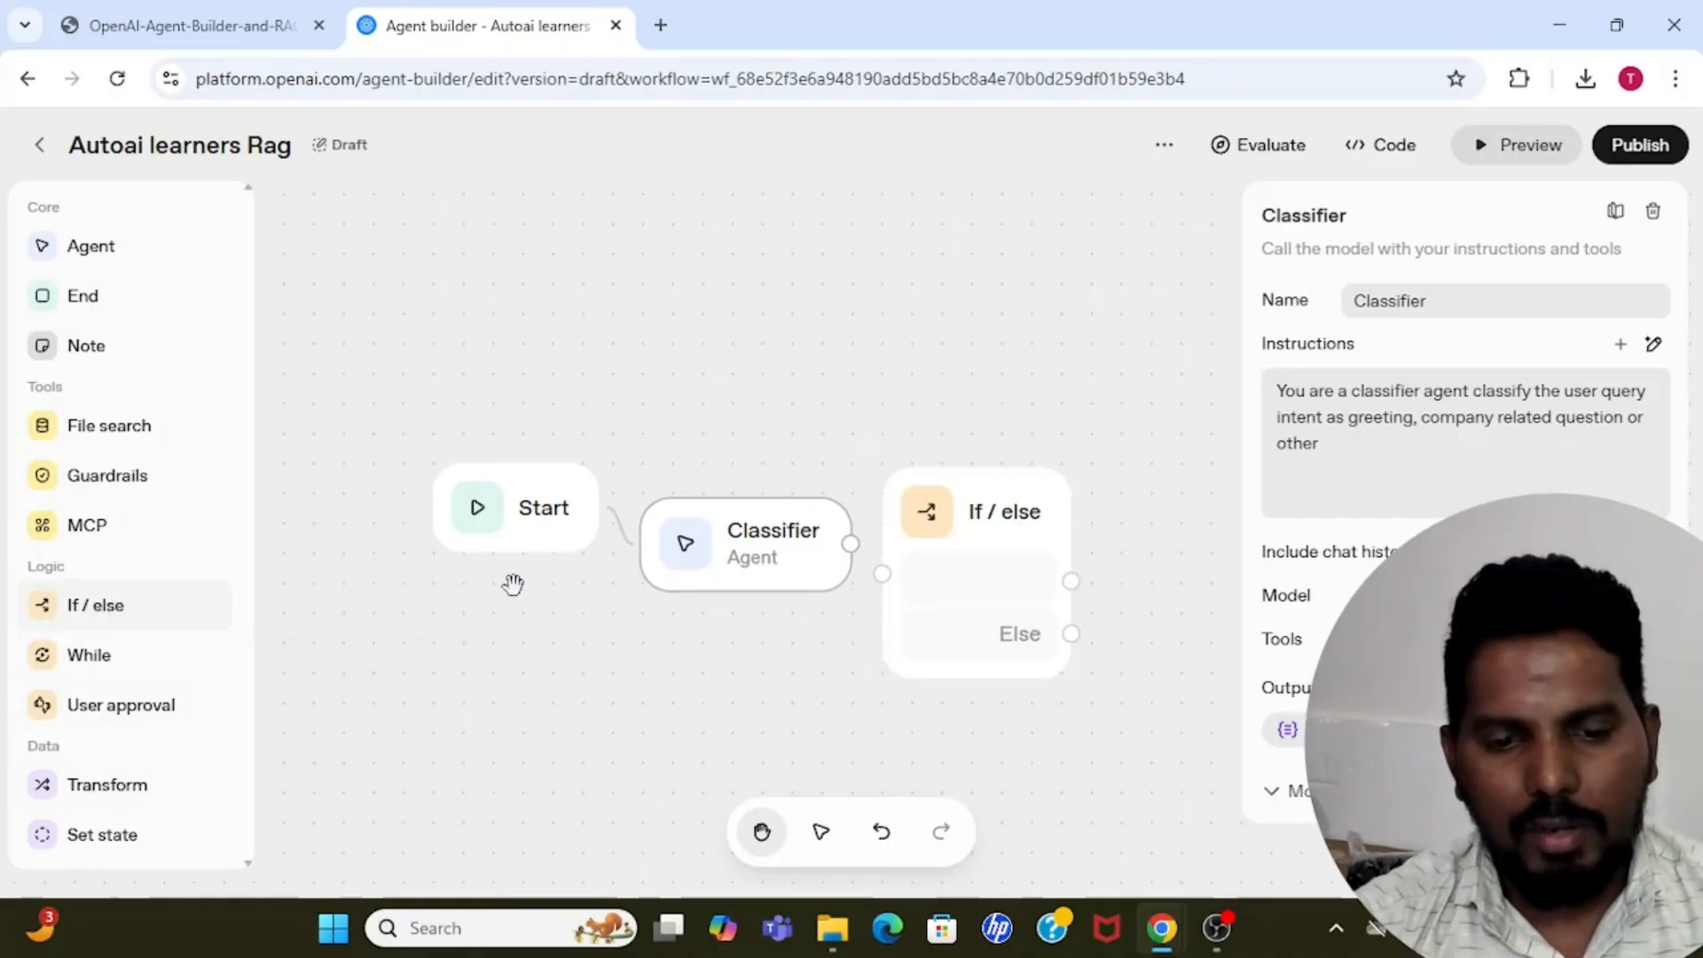
pyautogui.moveTo(850, 545); pyautogui.dragTo(882, 572)
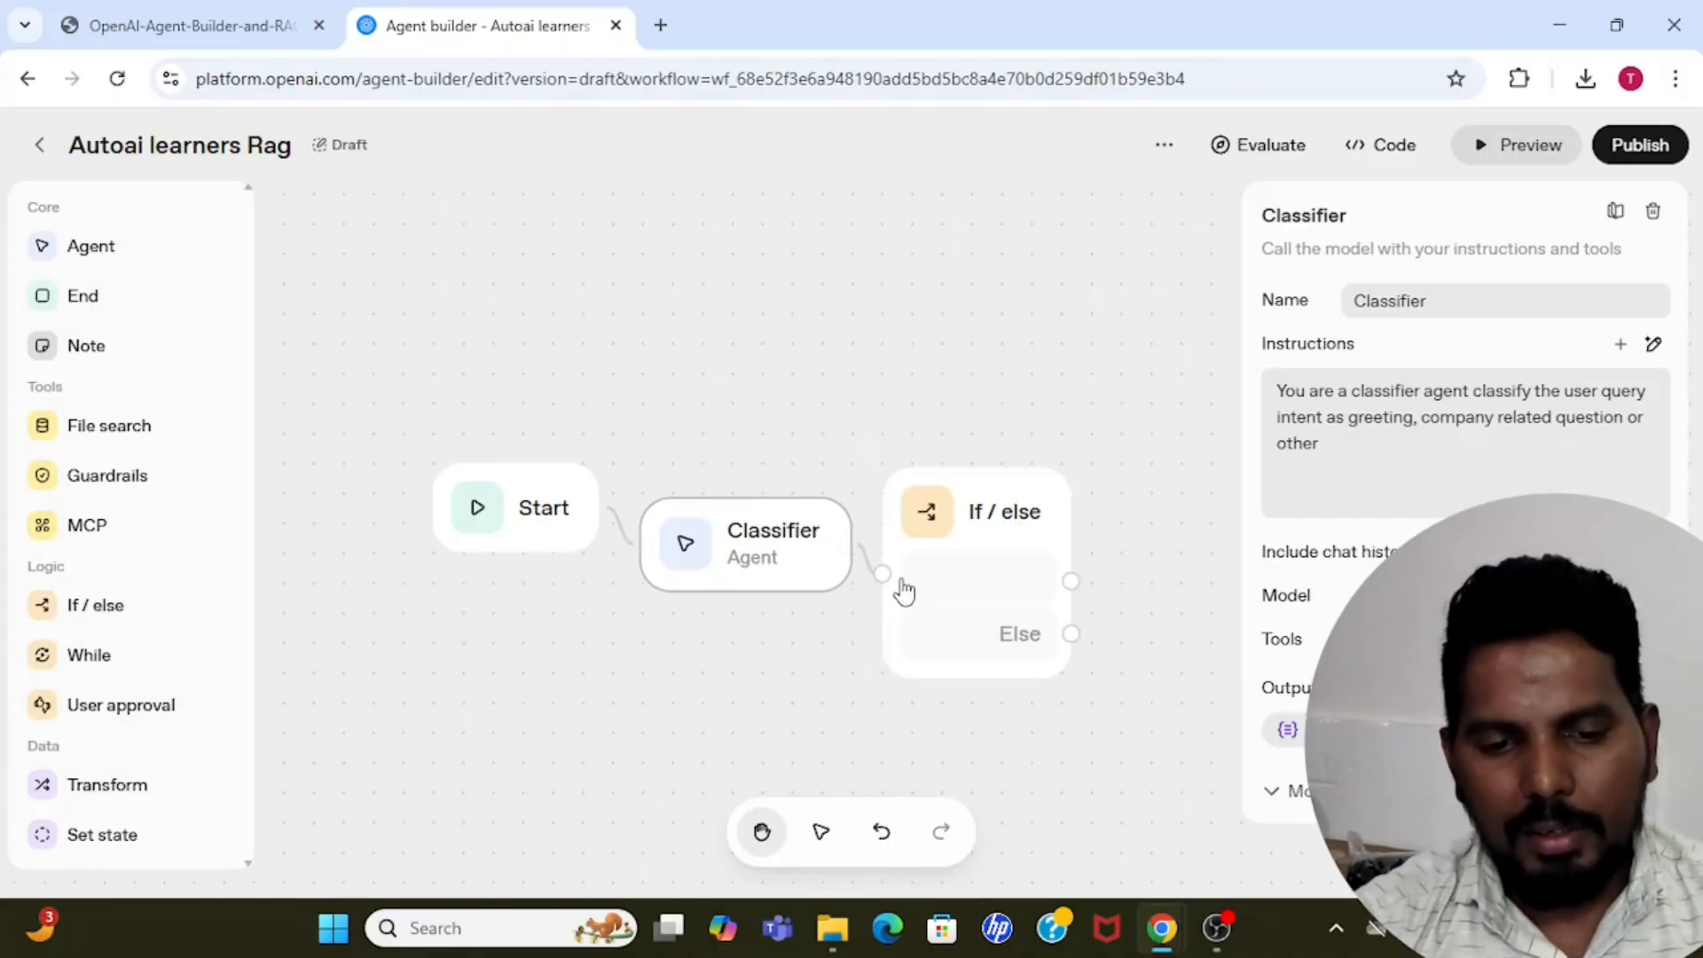
# Shift the Start, Classifier and If / else nodes leftward on the canvas, keeping them in one row.
pyautogui.moveTo(568, 537); pyautogui.dragTo(478, 529)
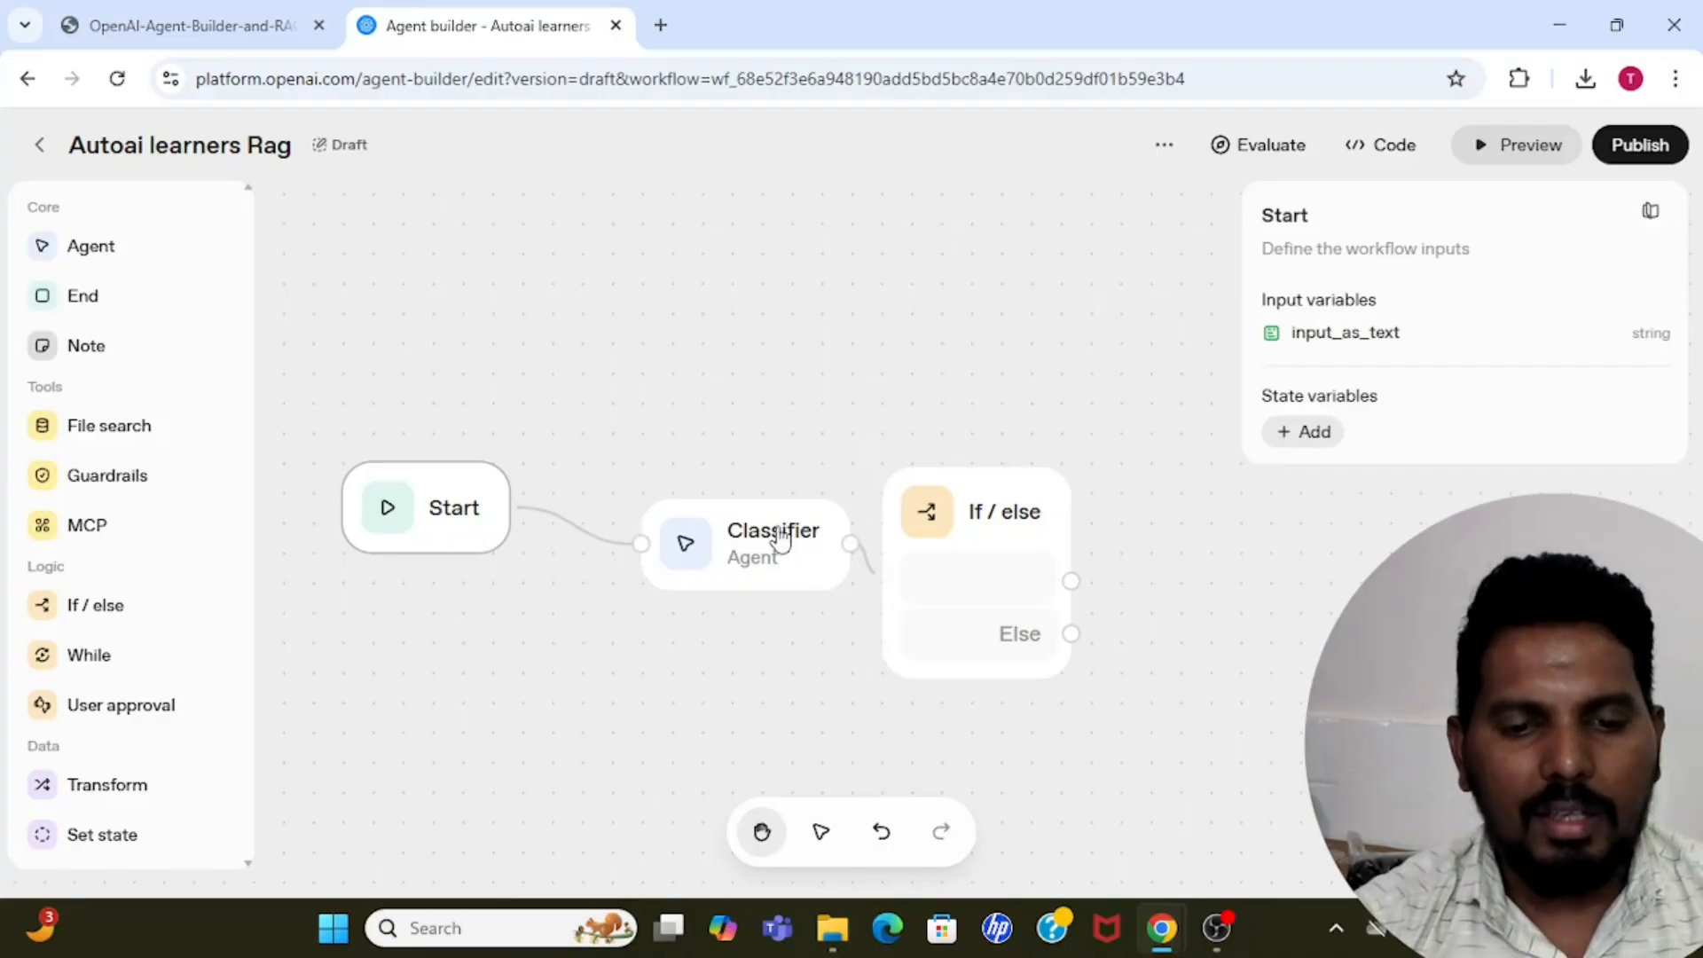
pyautogui.moveTo(772, 543); pyautogui.dragTo(684, 548)
pyautogui.moveTo(972, 552); pyautogui.dragTo(913, 550)
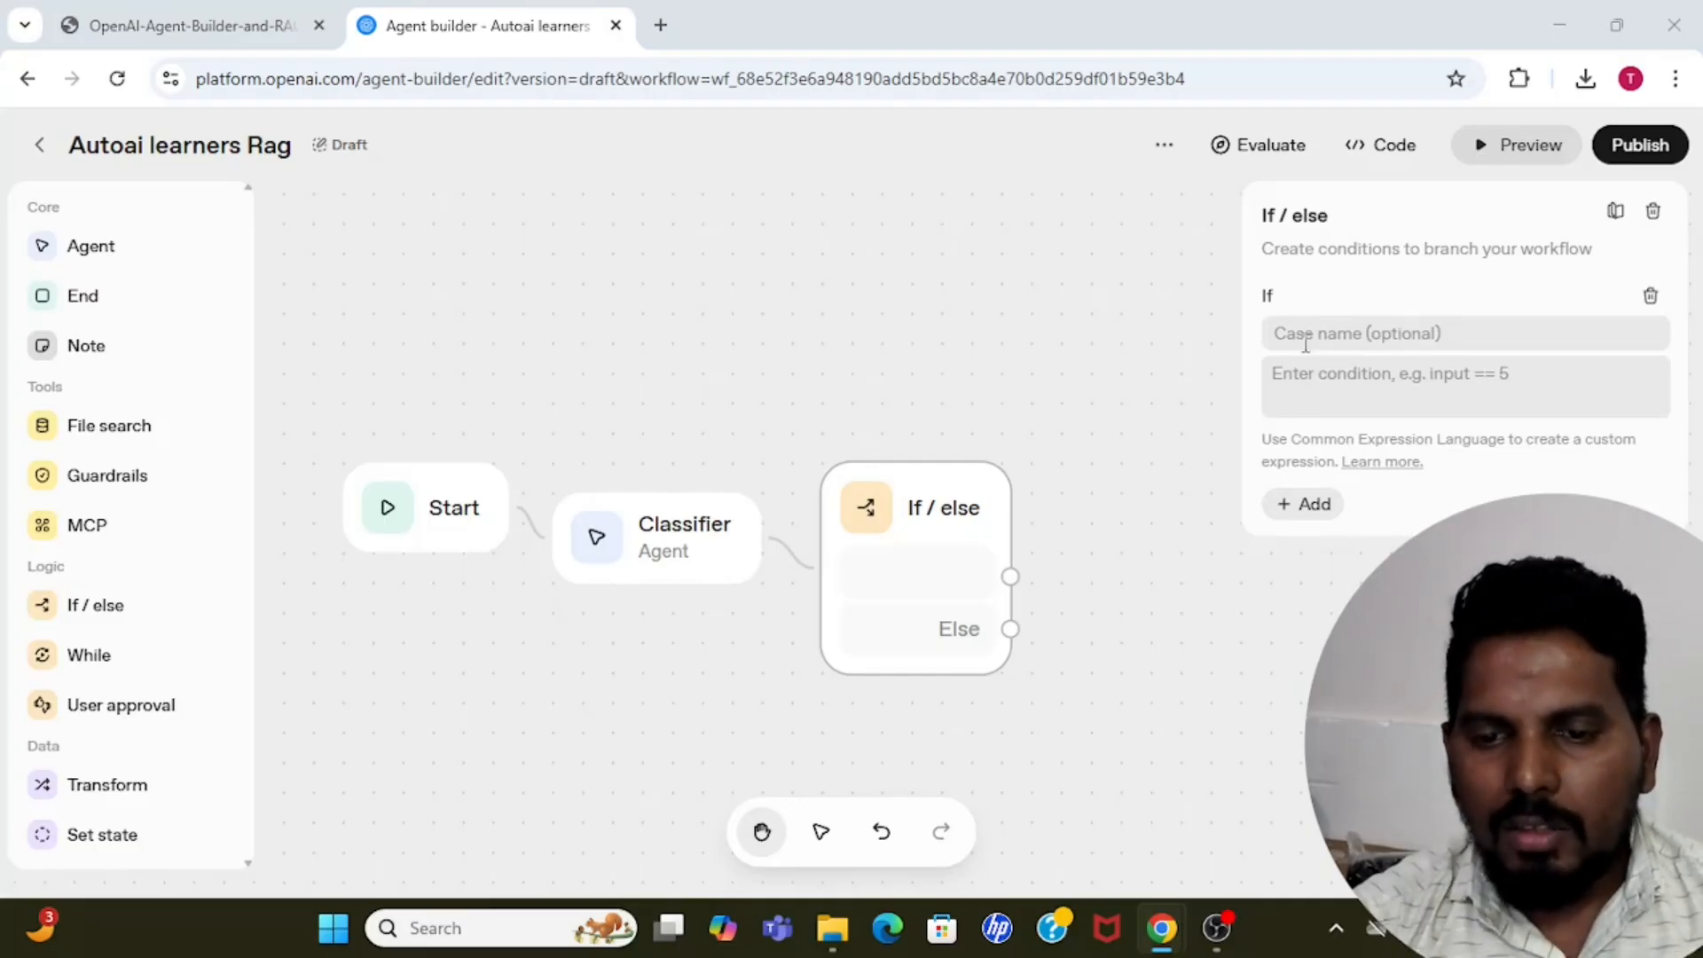
# Name the If case "greeting" and start its condition with the variable input.output_parsed.classifier_output.
pyautogui.click(1349, 340)
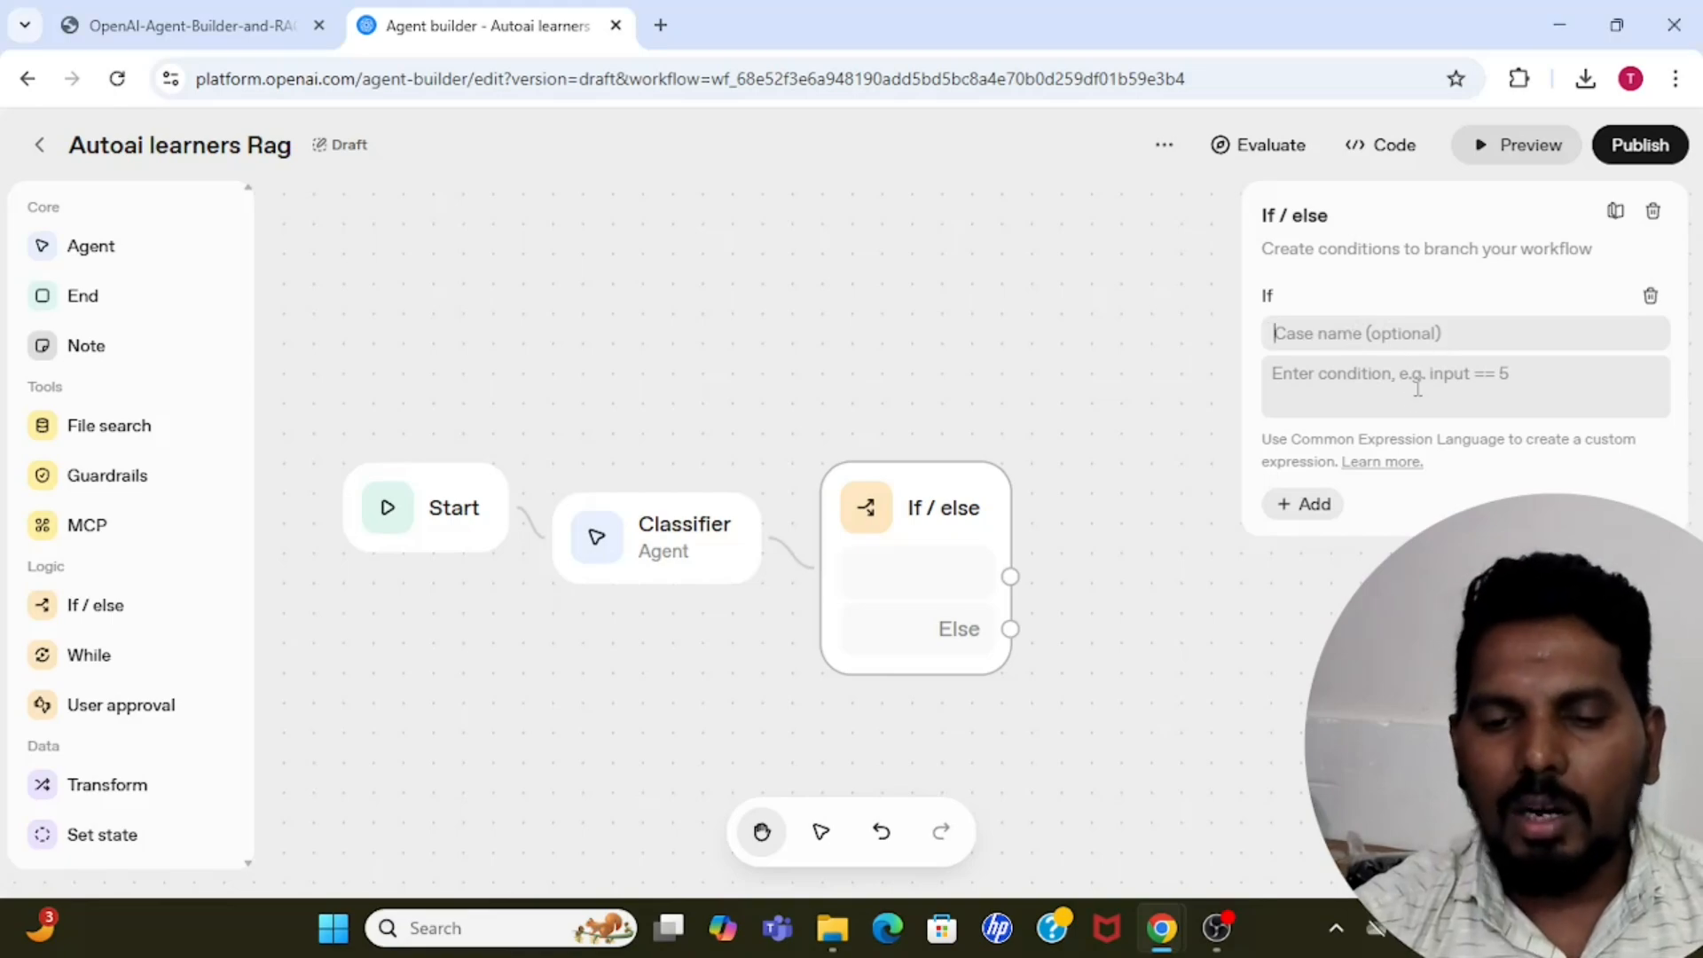
pyautogui.write('greeting')
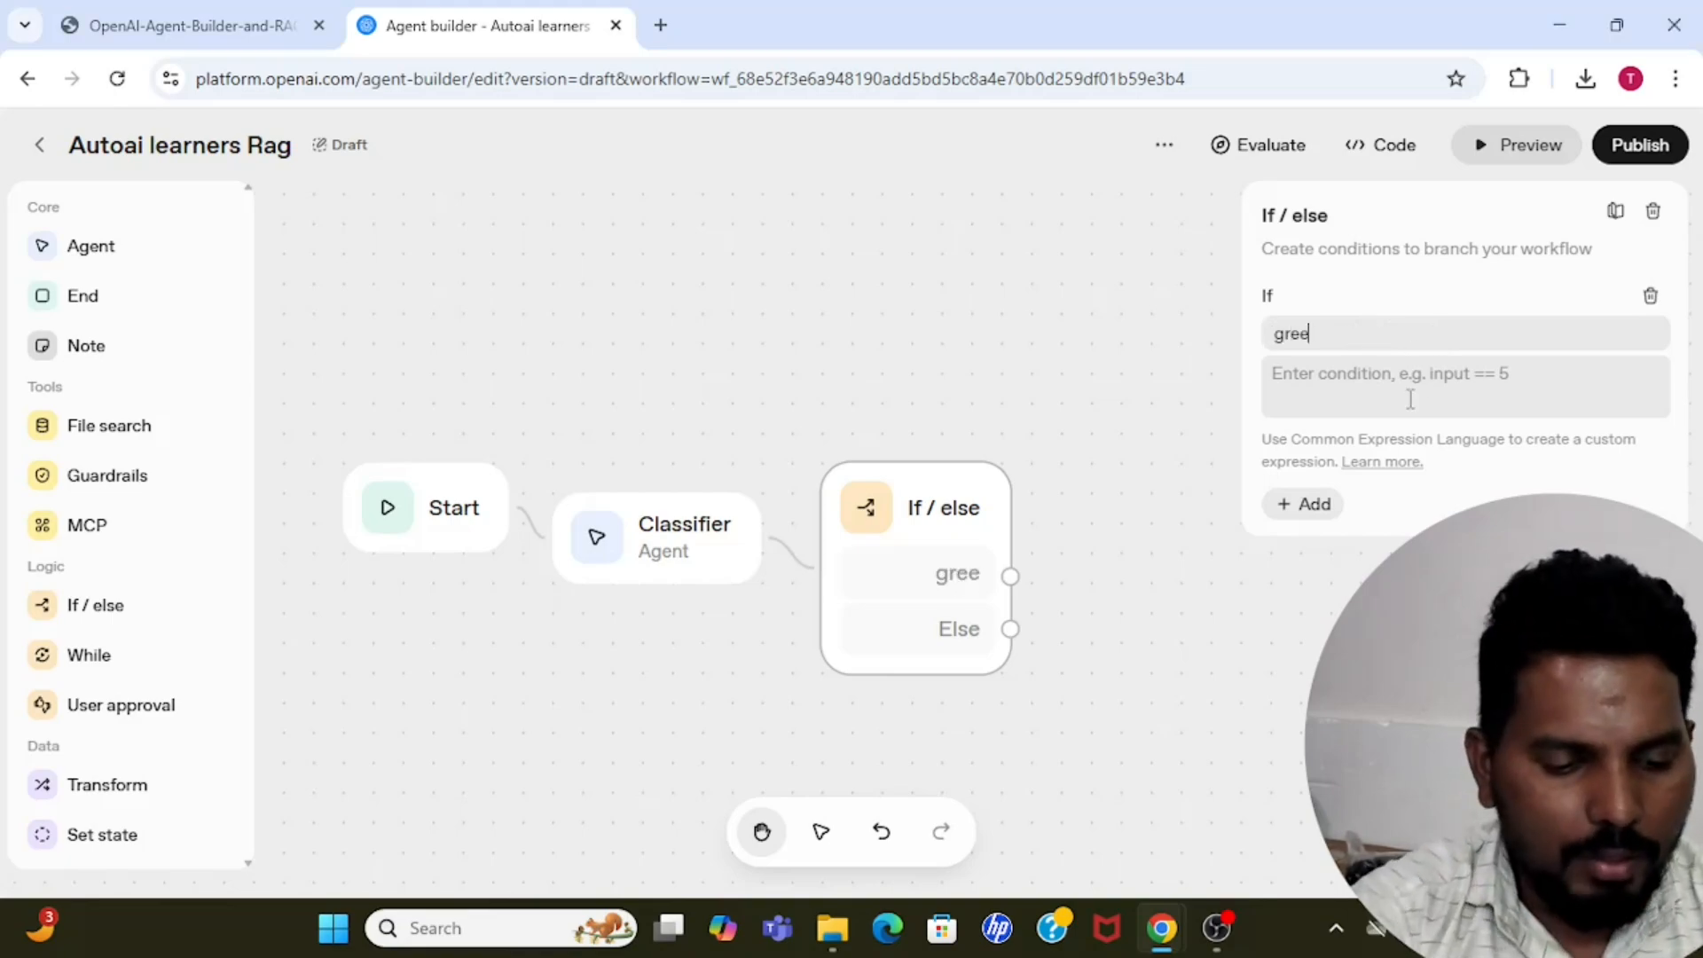
pyautogui.click(1367, 395)
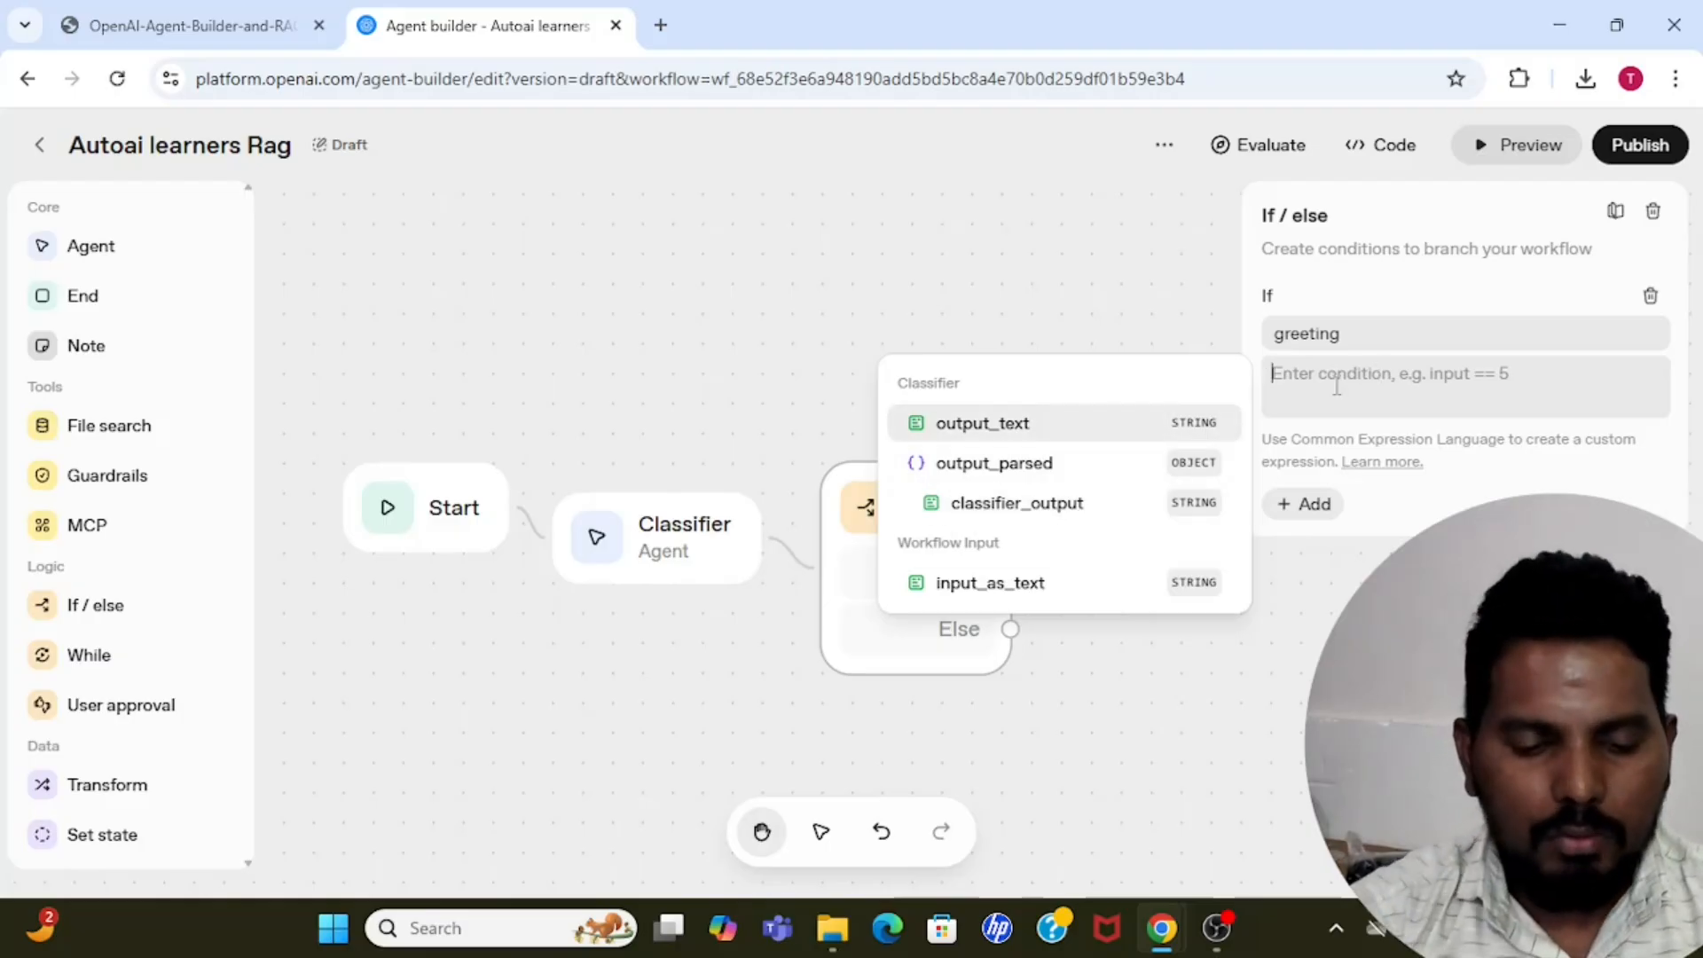
pyautogui.write('input')
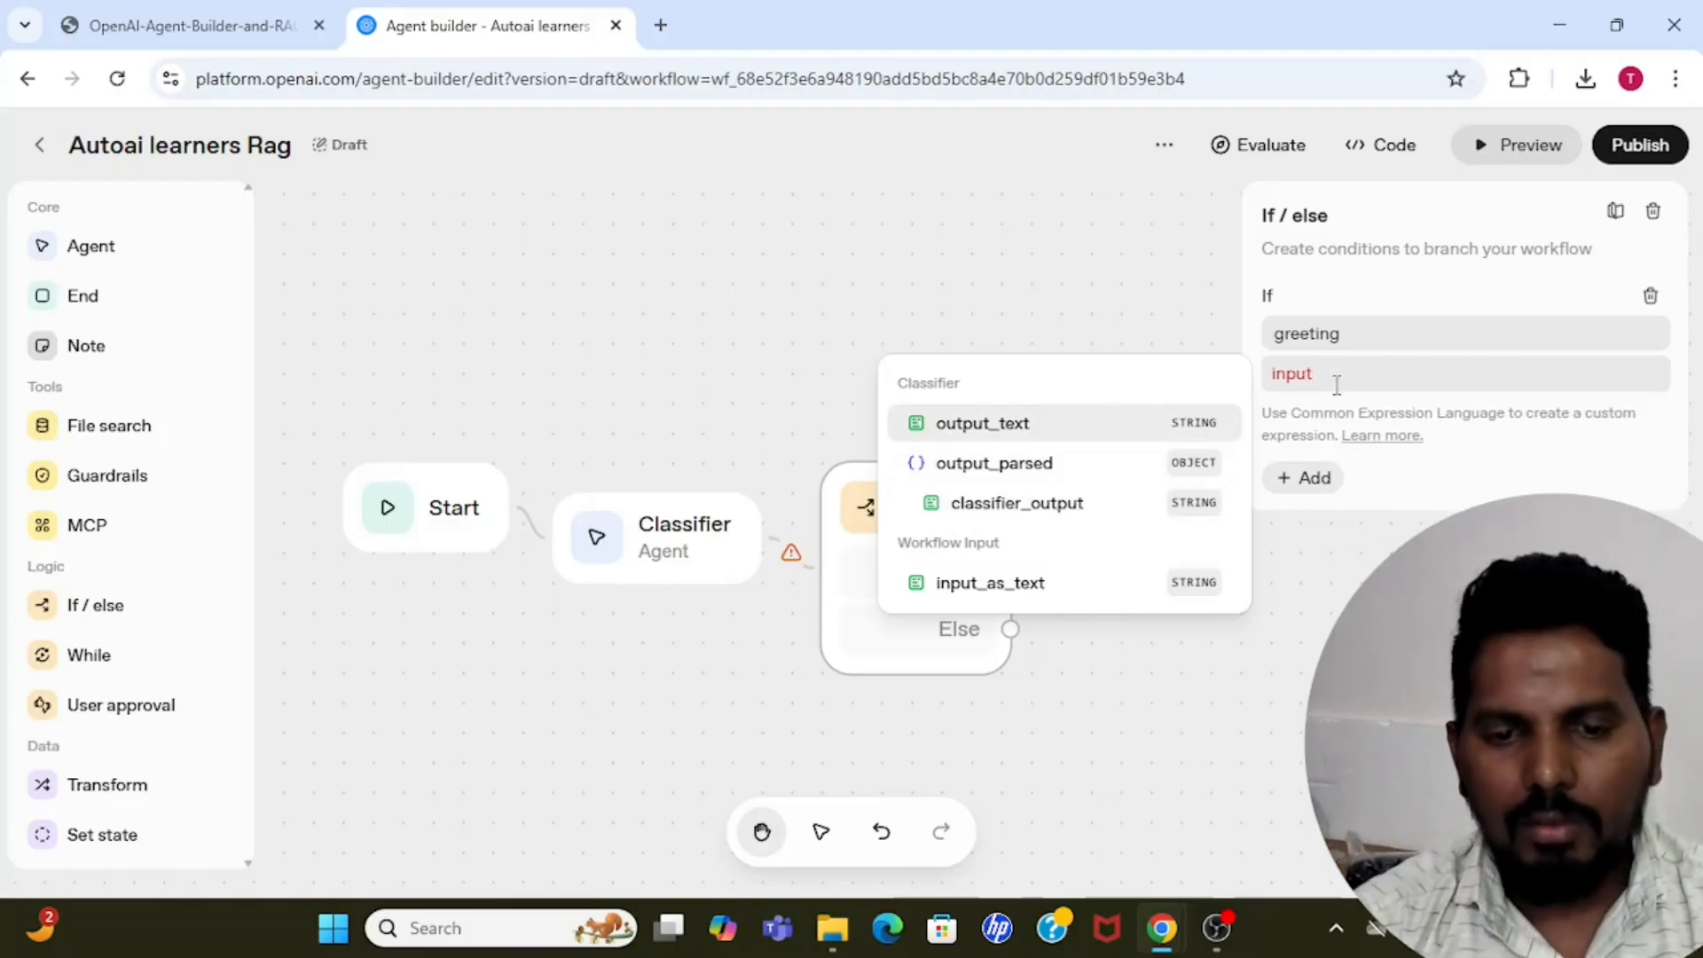
pyautogui.write('.')
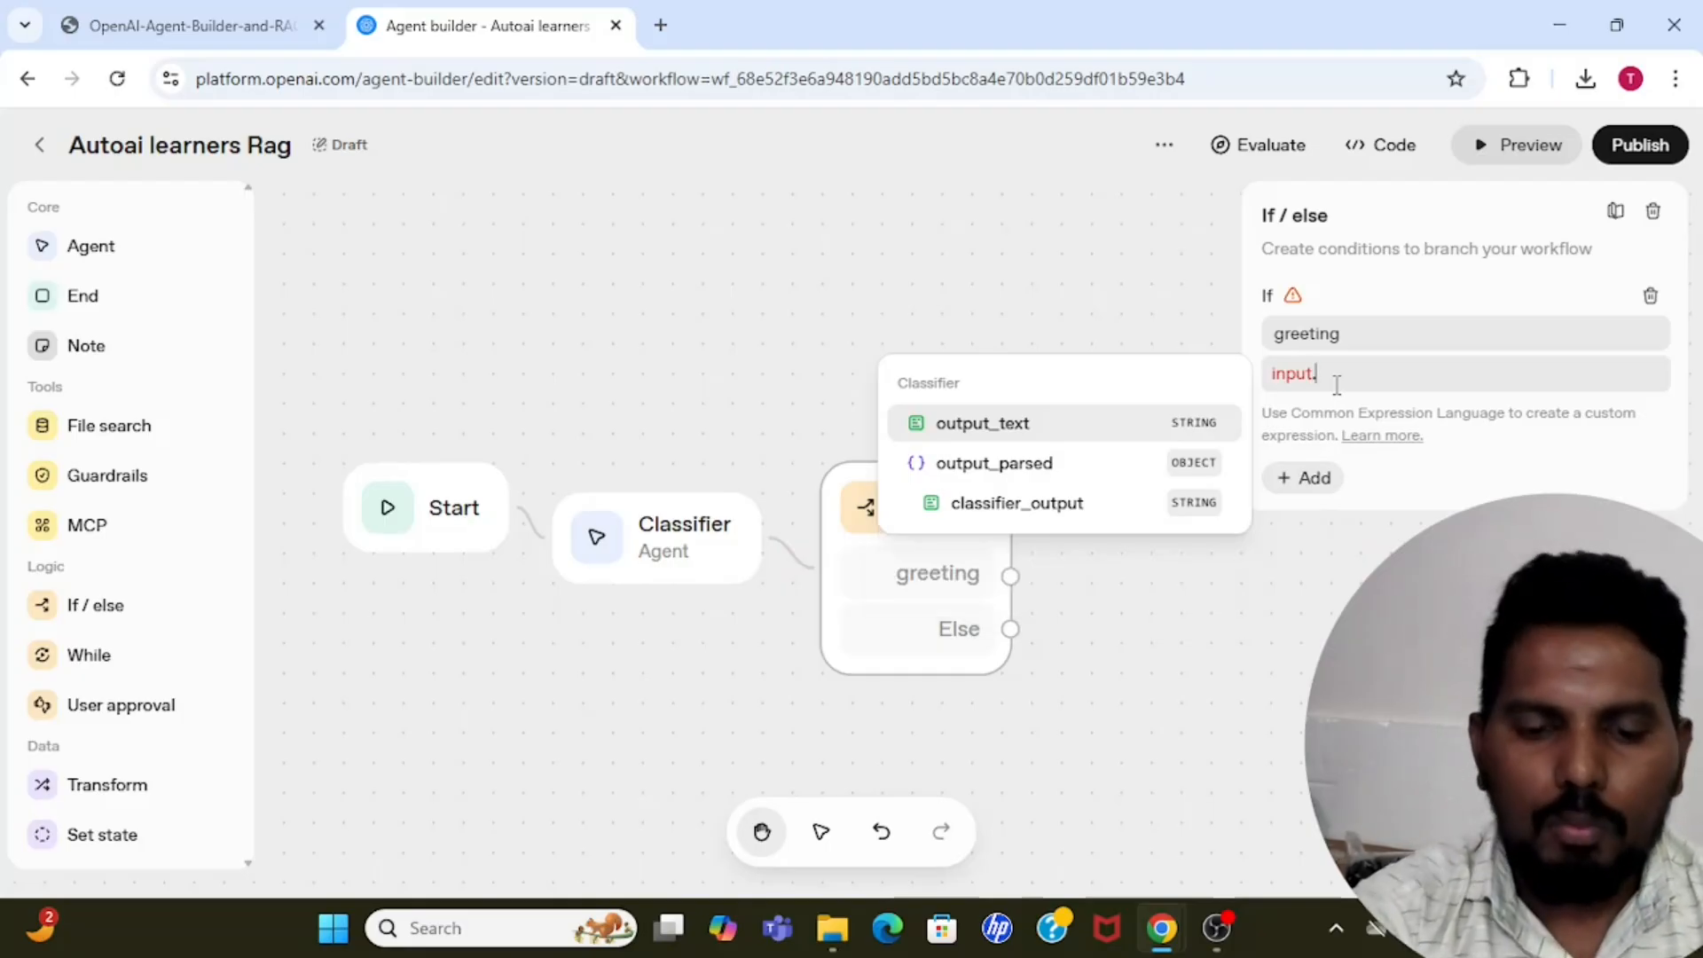
pyautogui.write('out')
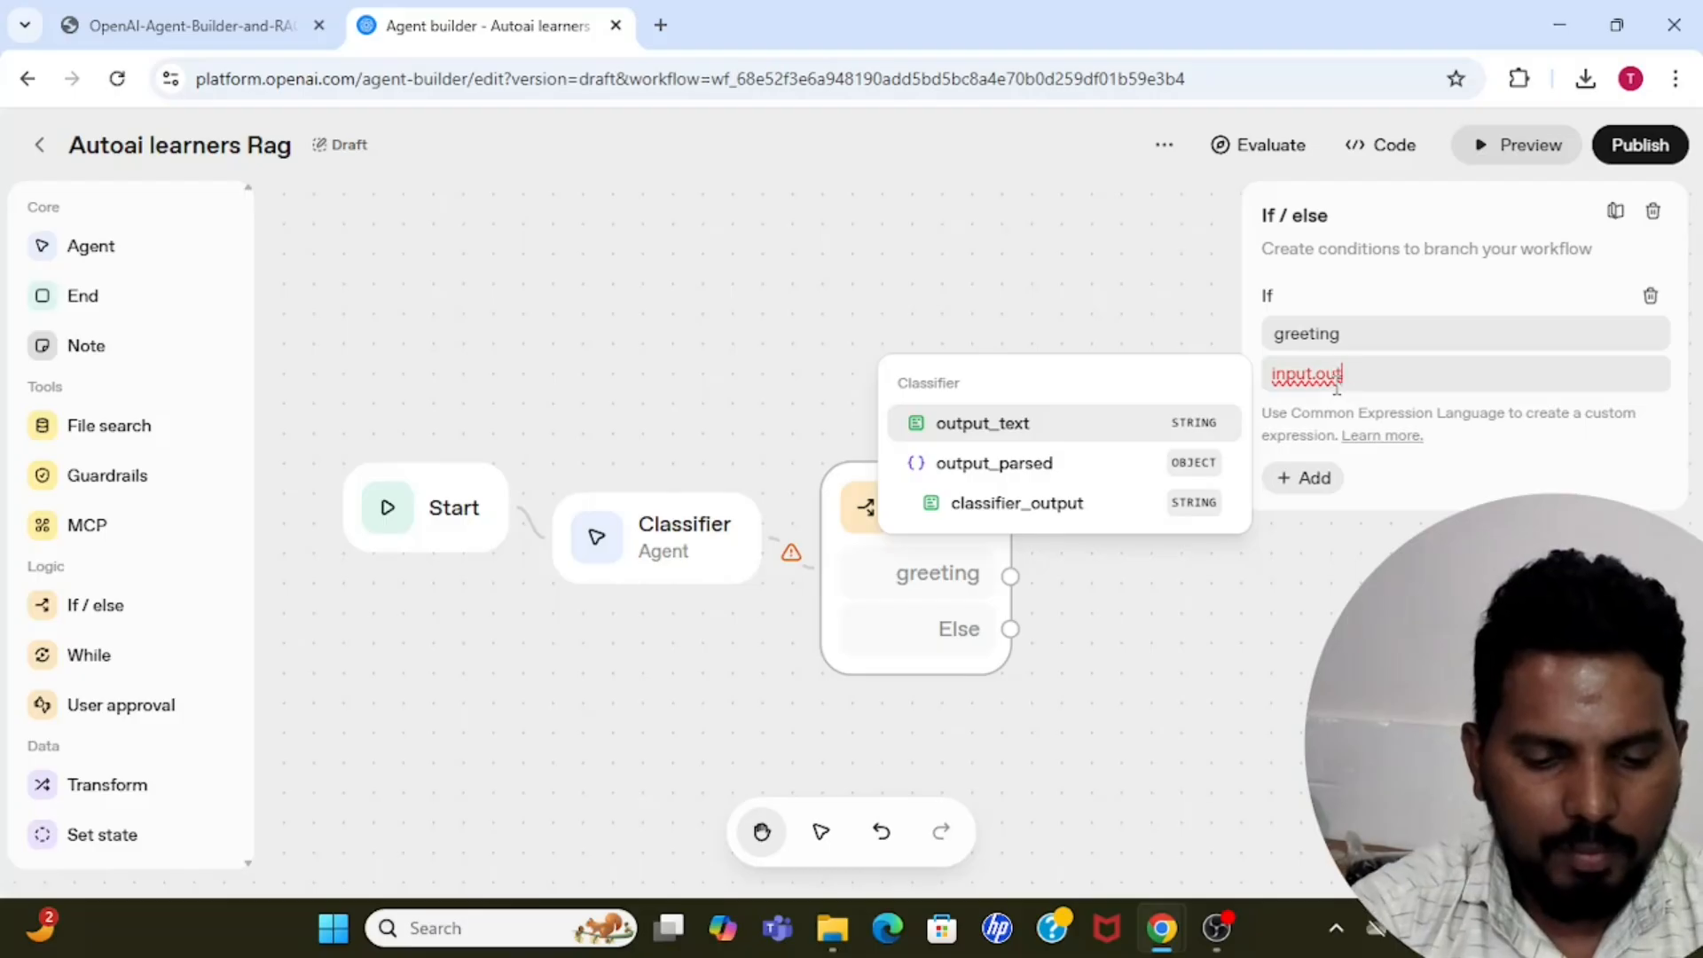
pyautogui.write('put')
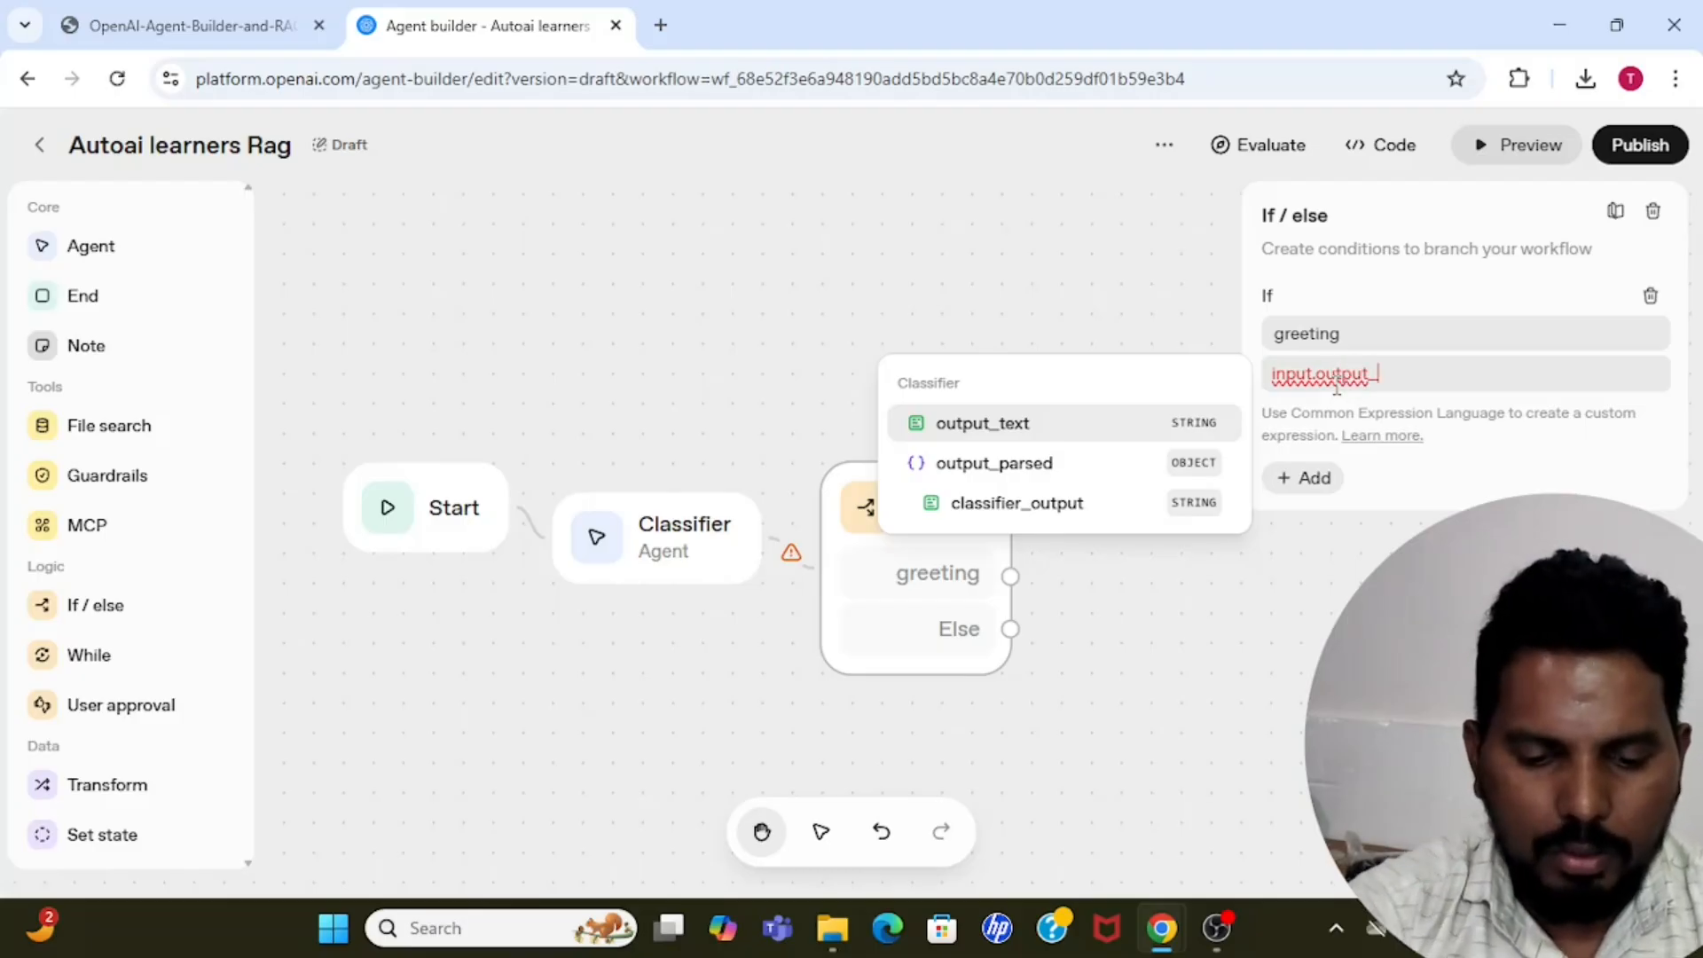
pyautogui.write('_parsed')
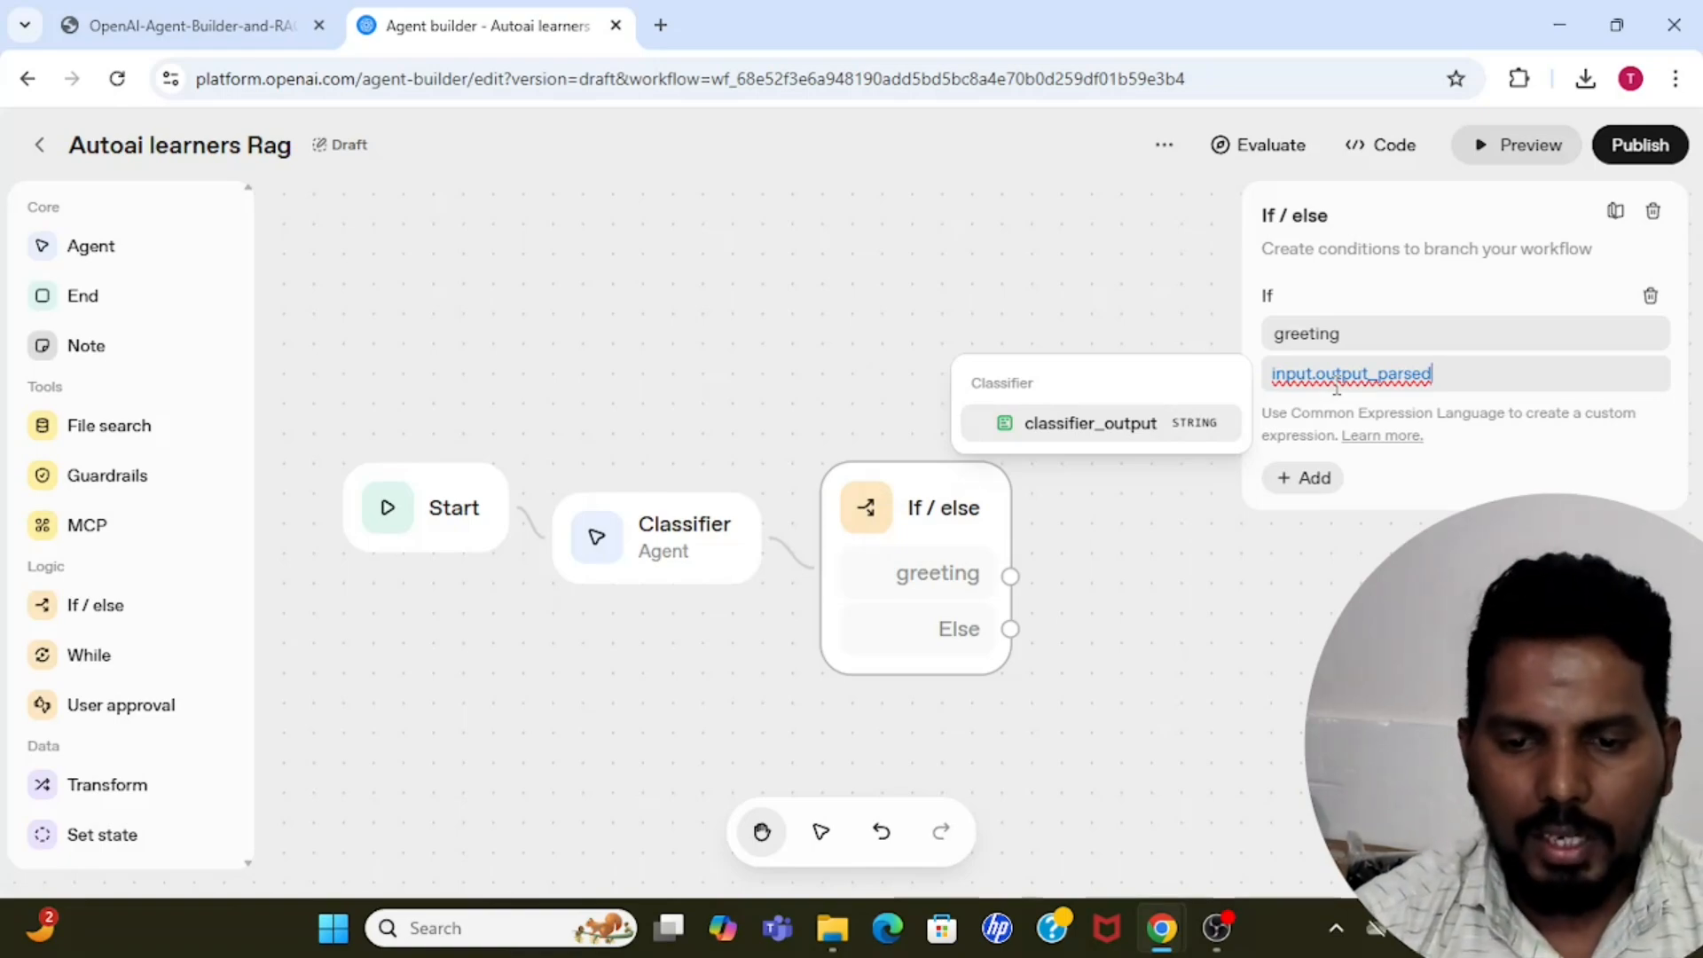
pyautogui.write('.')
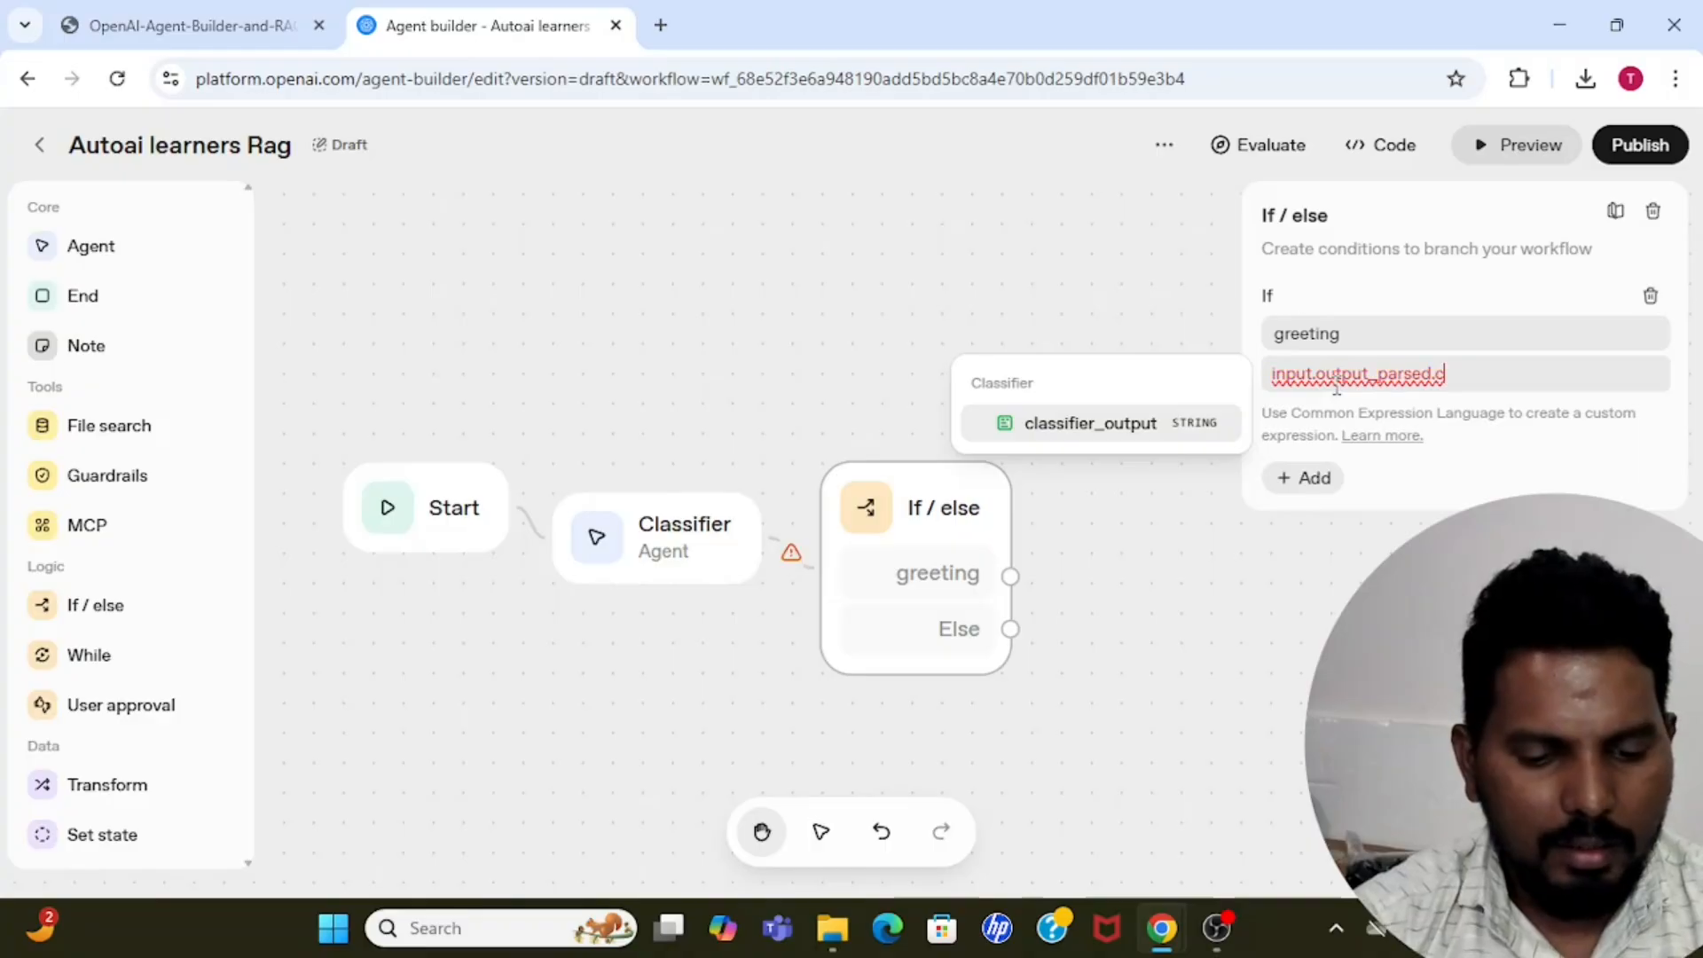
pyautogui.write('class')
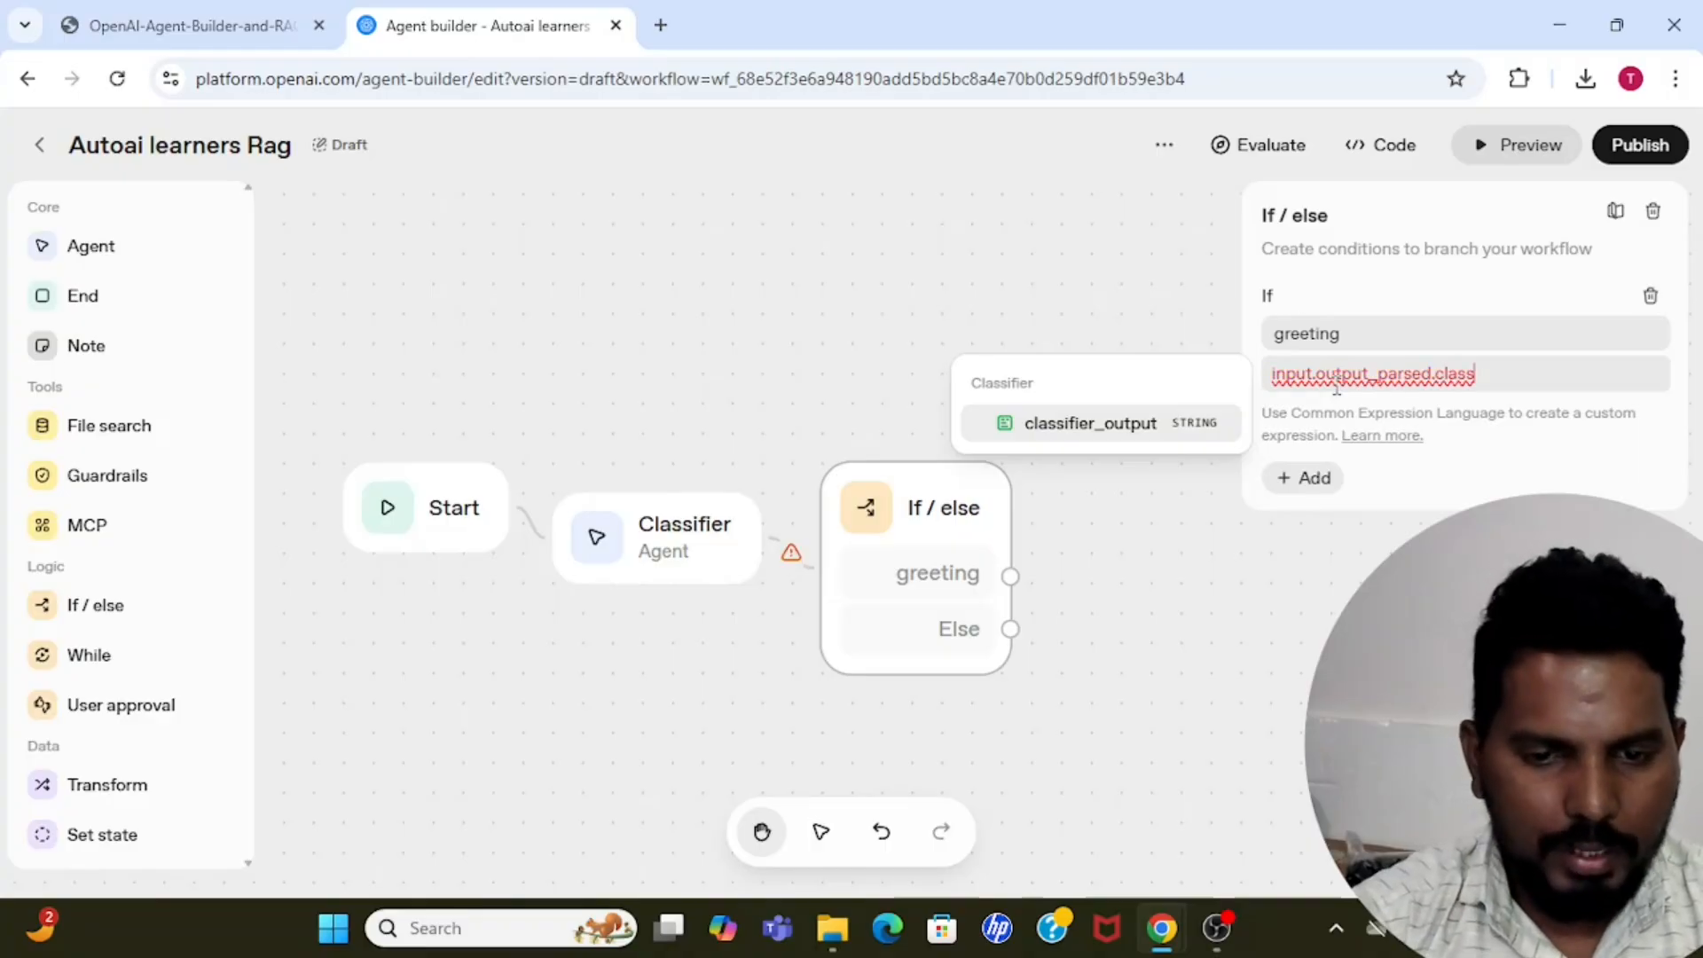
pyautogui.write('ifier')
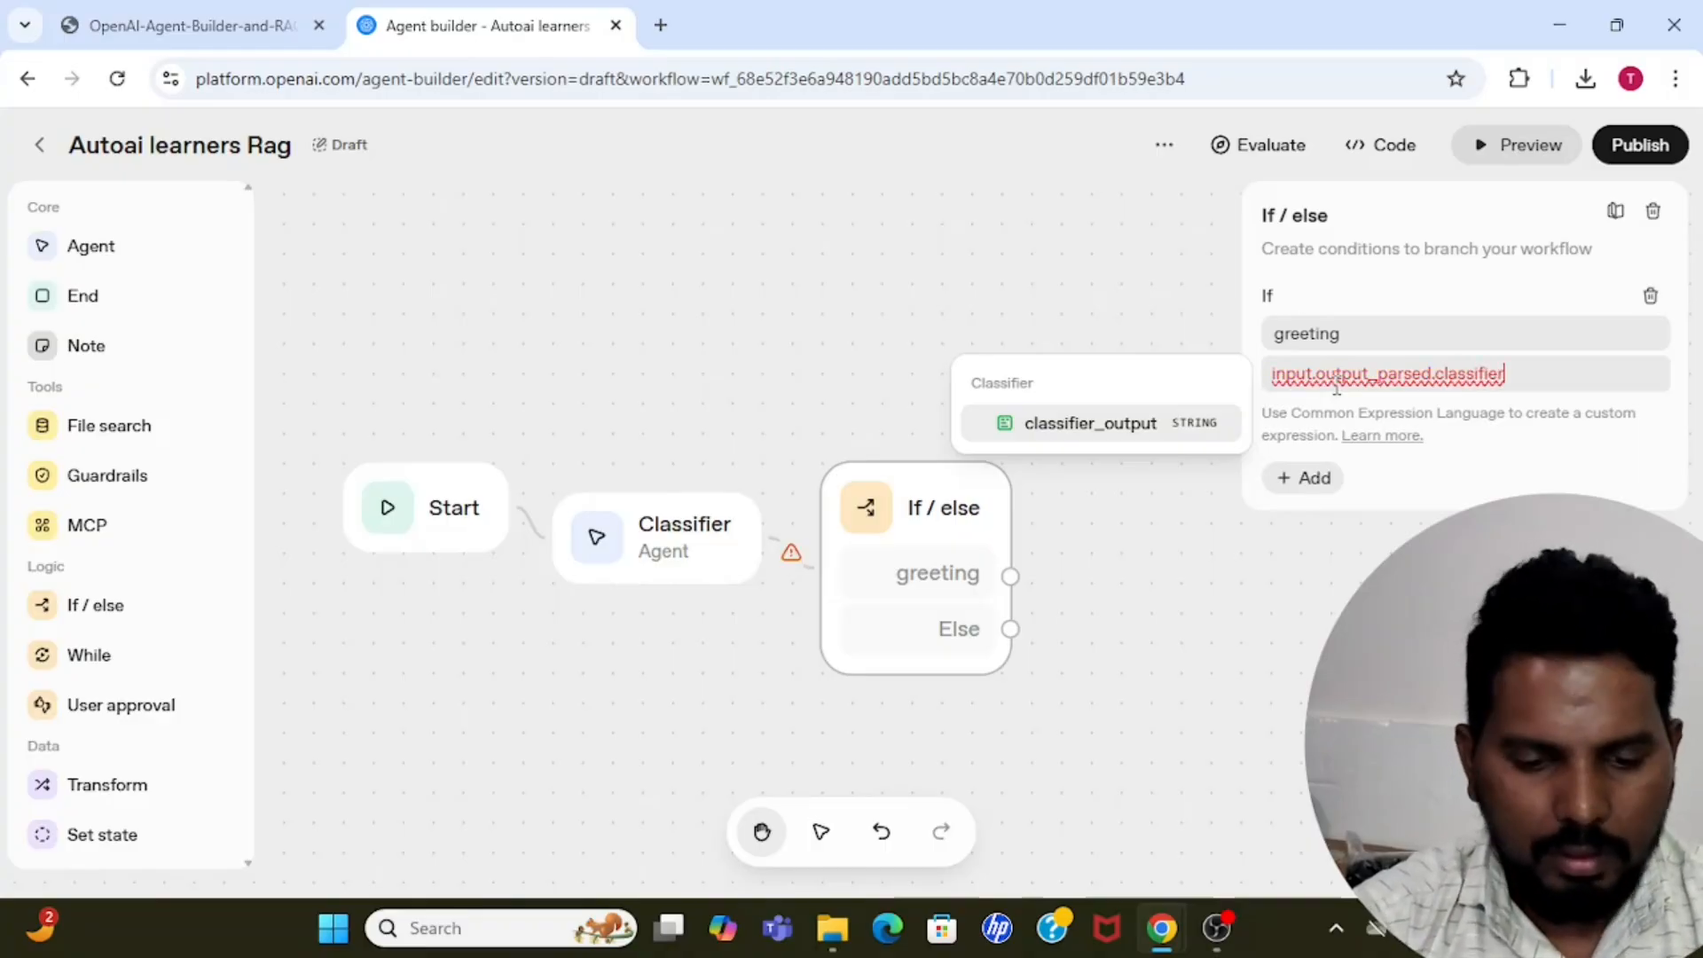
pyautogui.write('output')
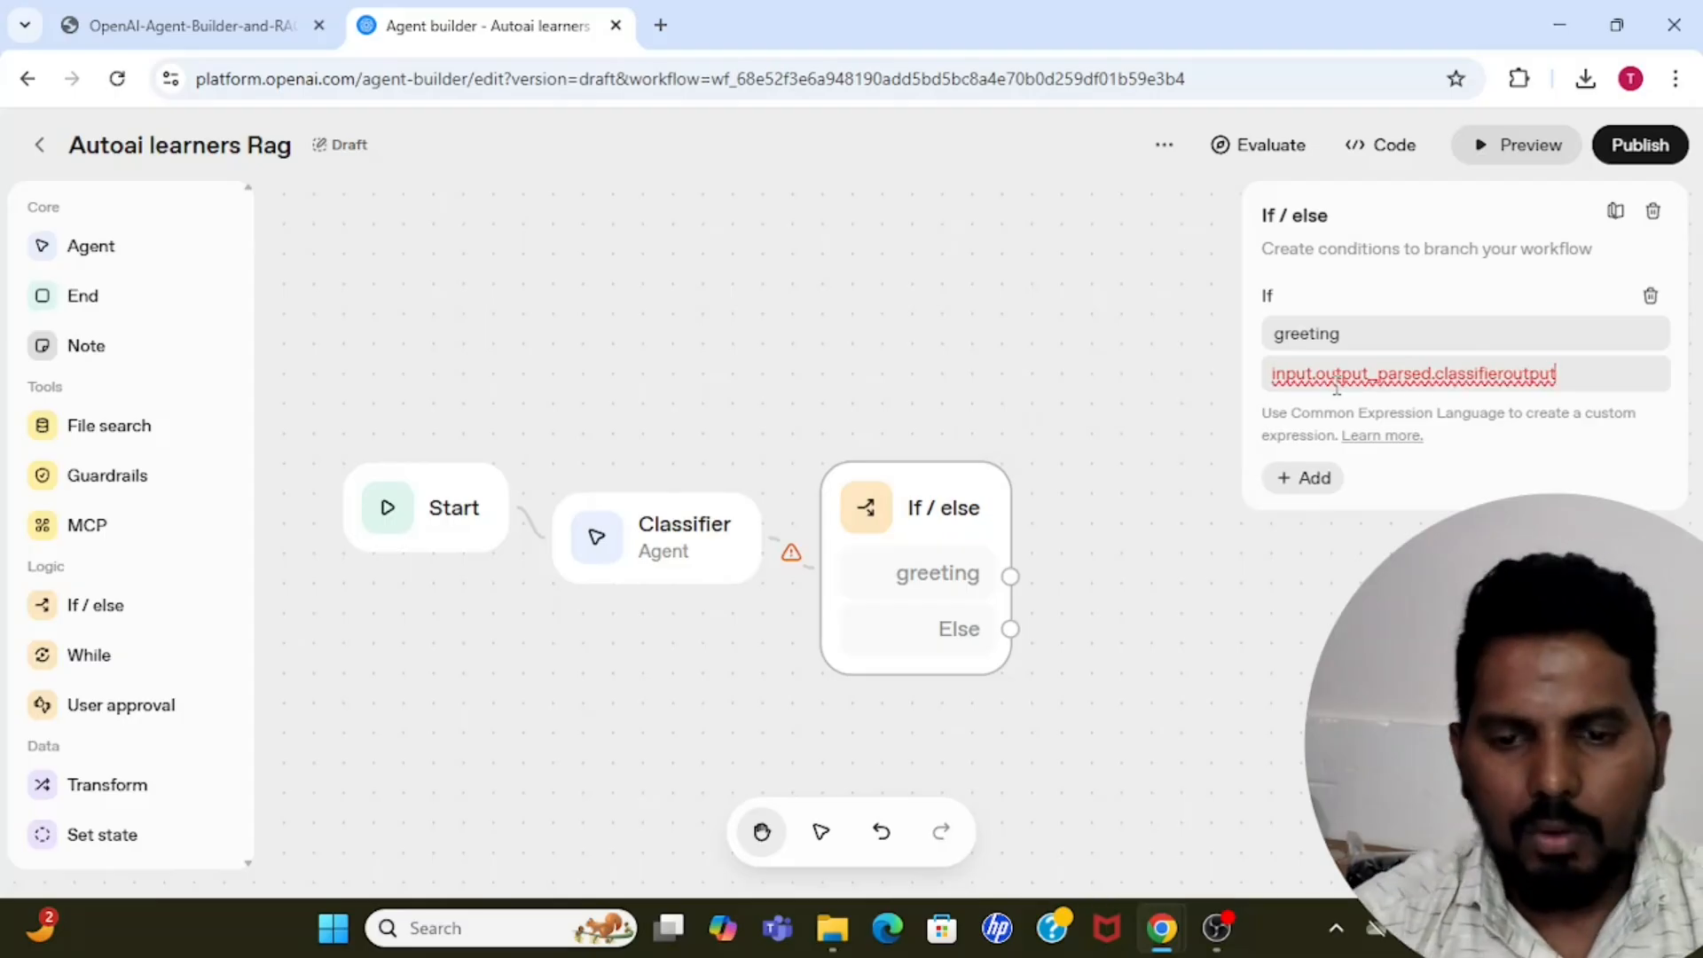
pyautogui.click(1504, 374)
pyautogui.write('_output')
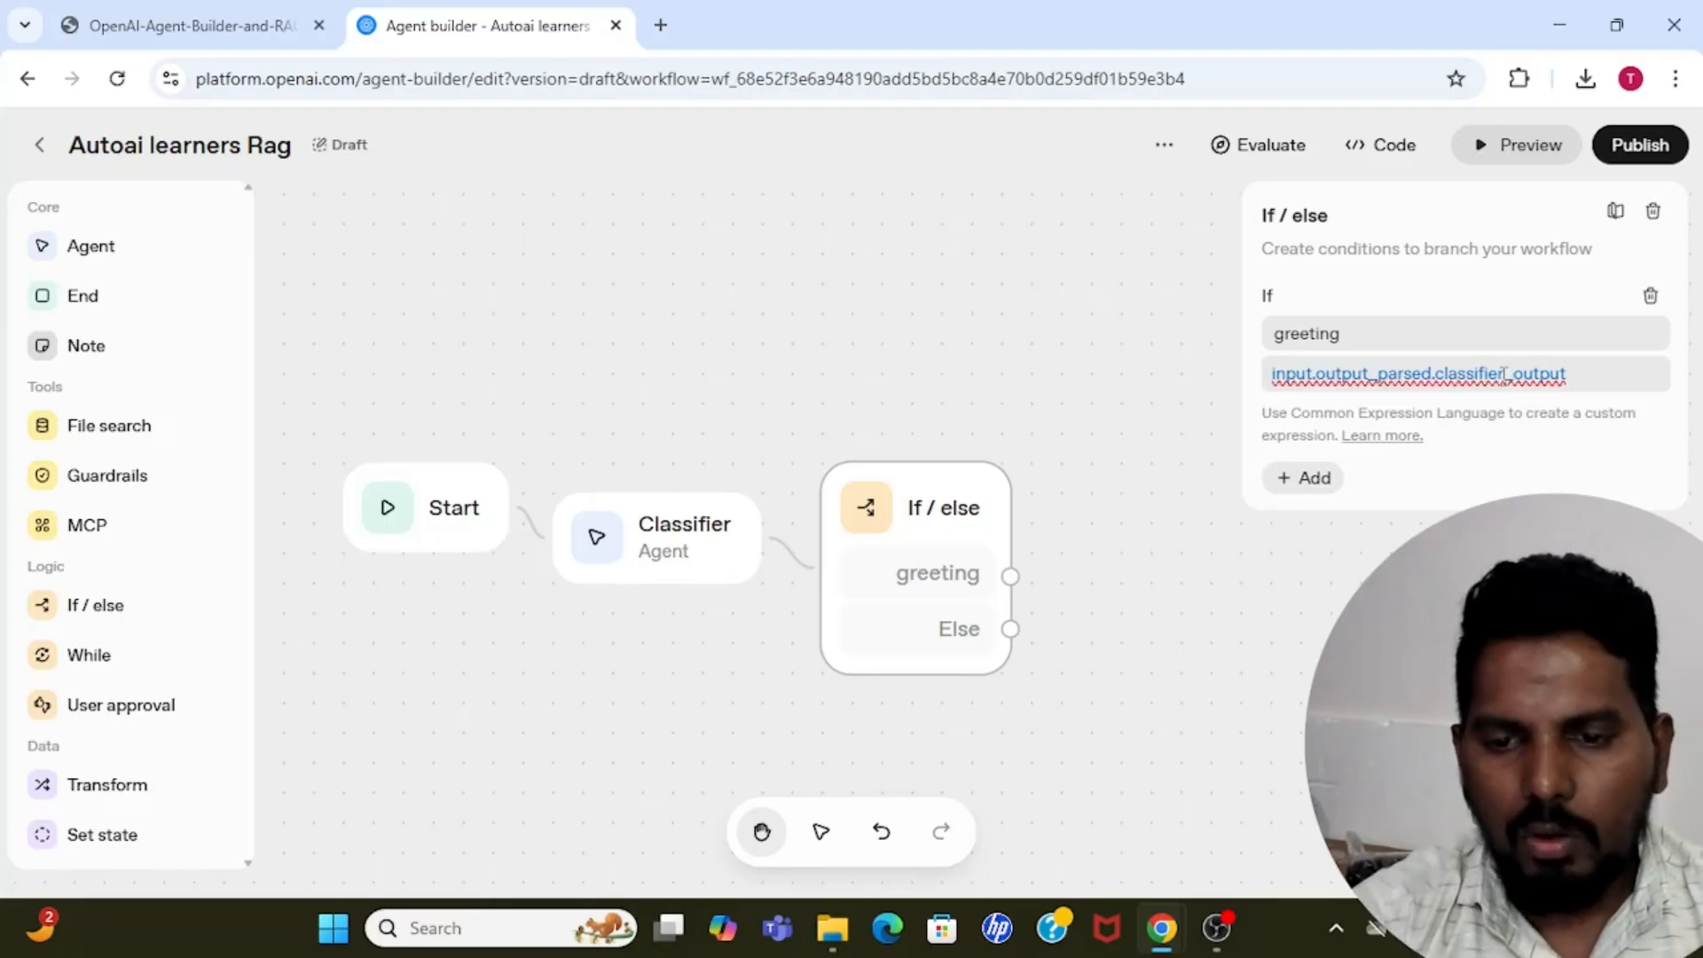
pyautogui.write(' ==')
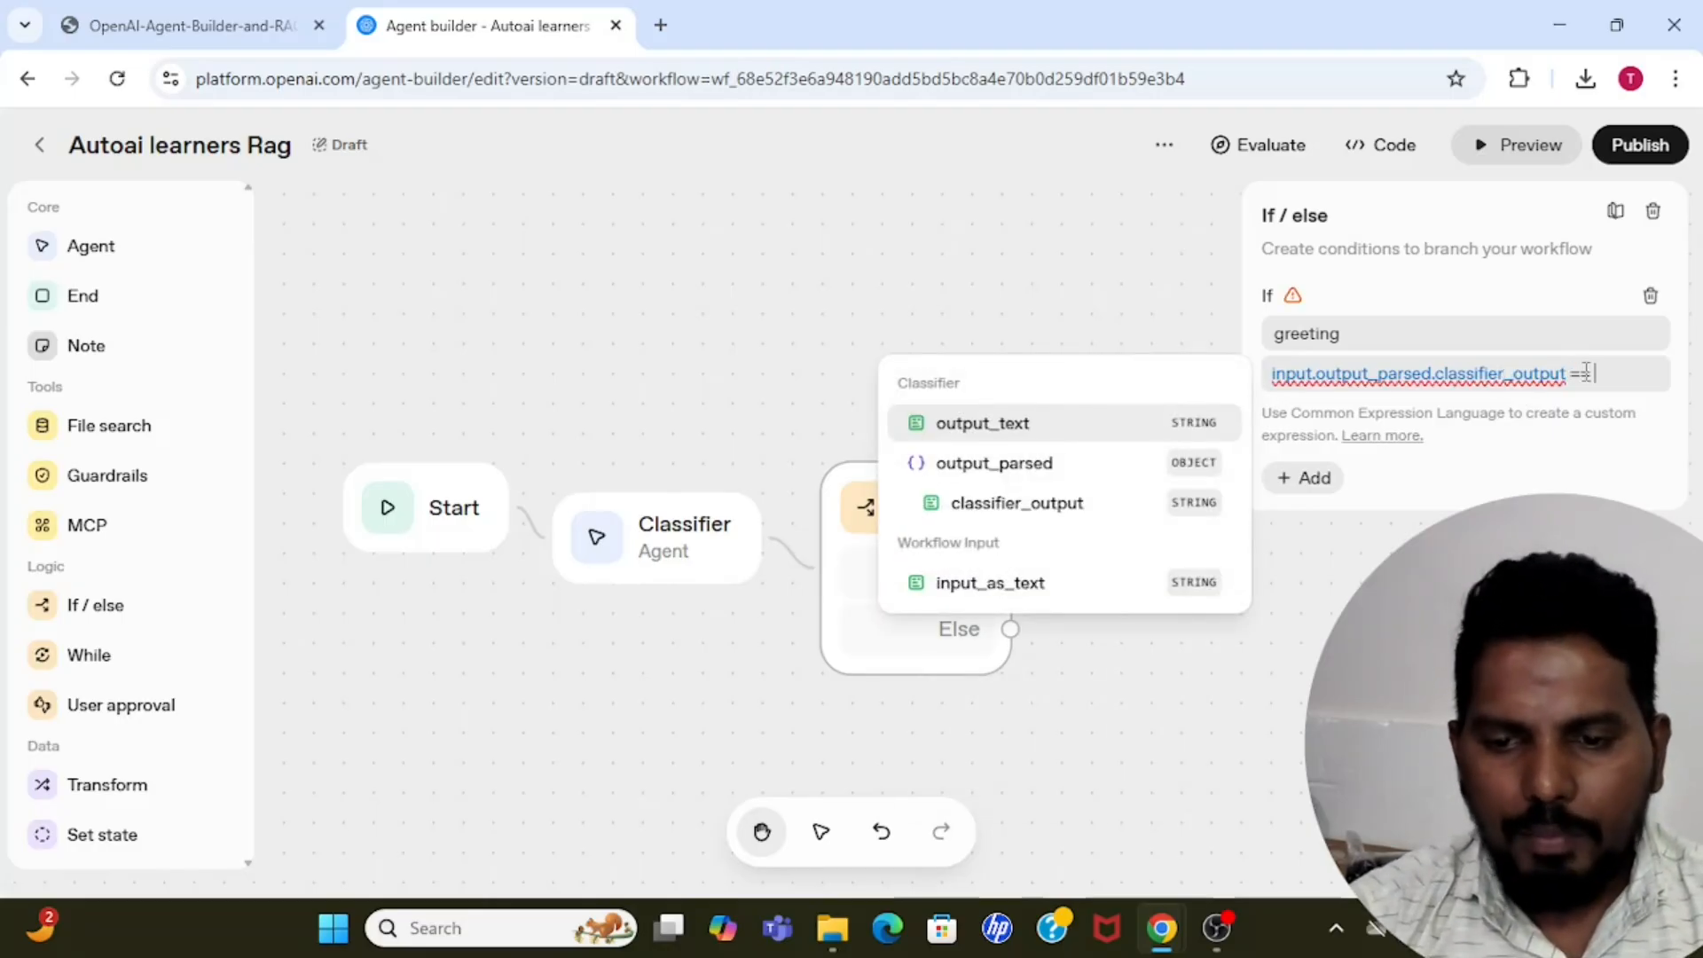
pyautogui.write(' "')
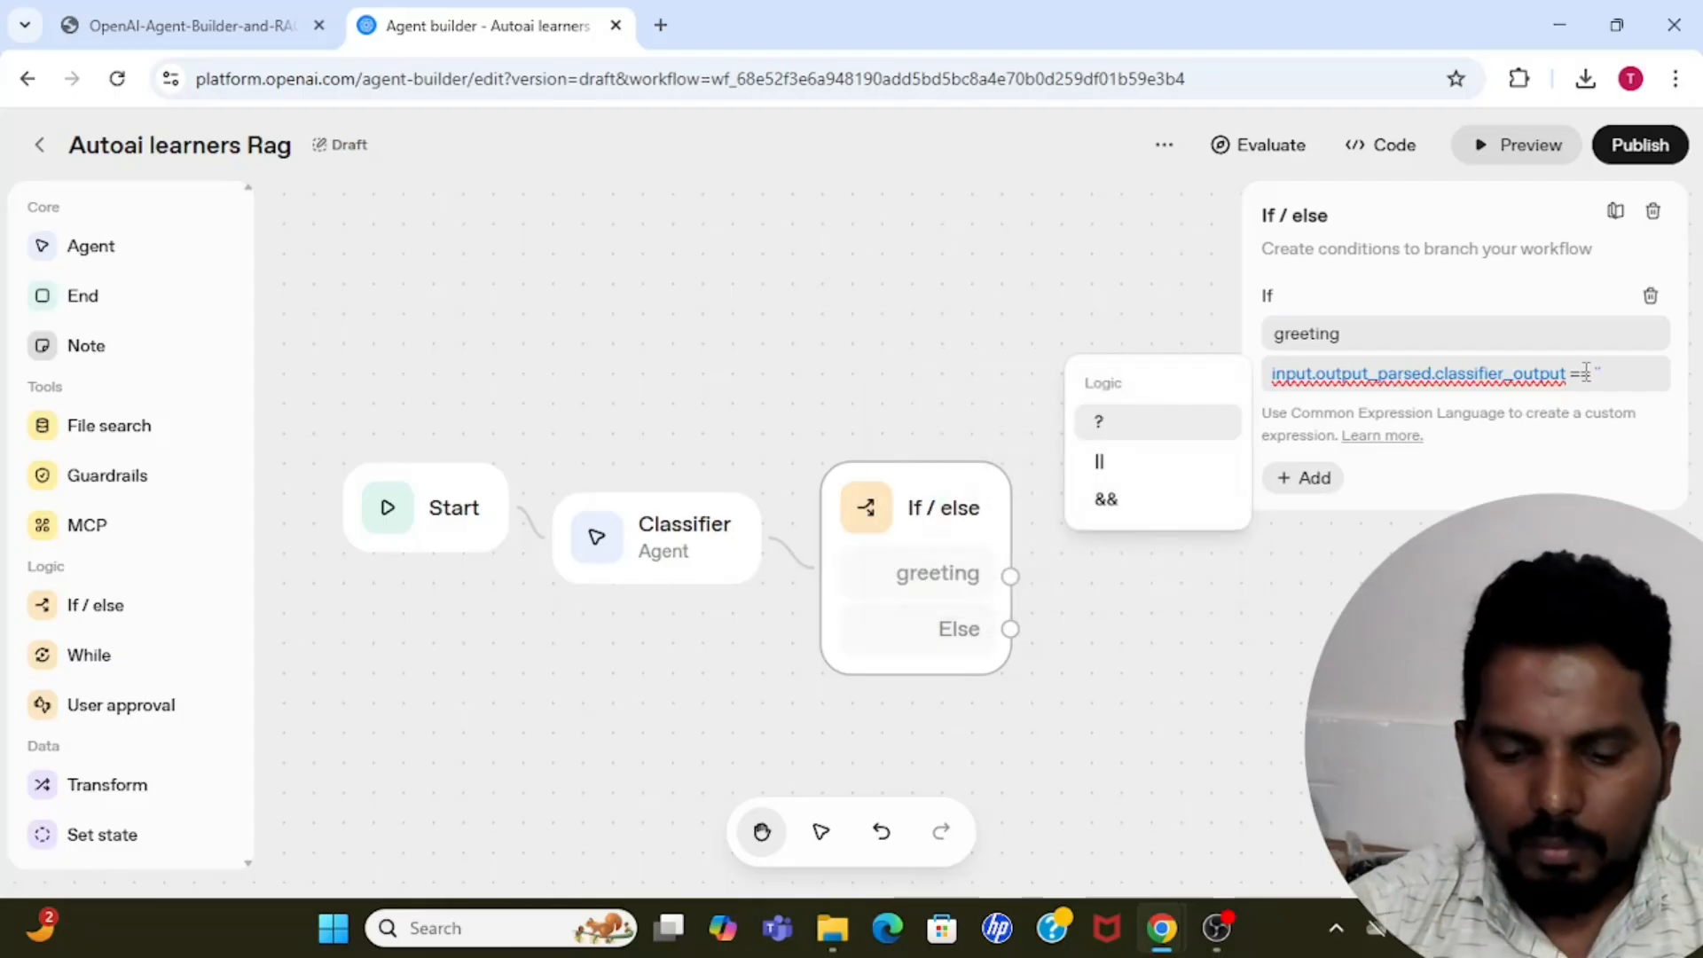
pyautogui.write('gre')
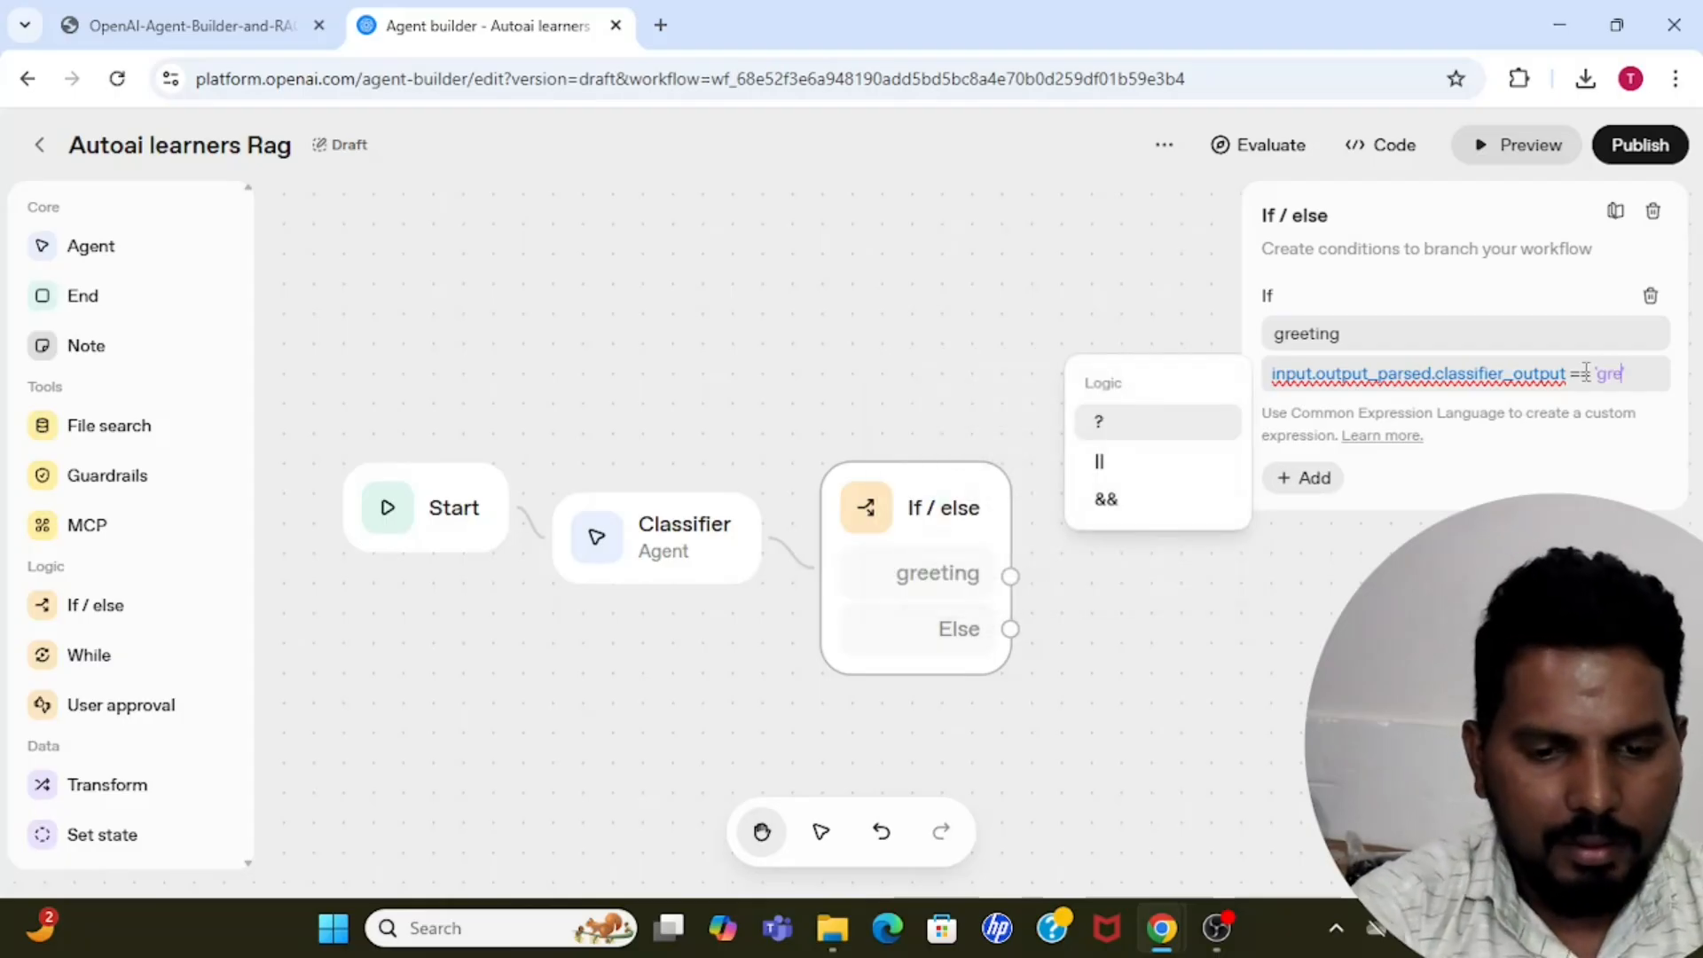
pyautogui.write('etimg')
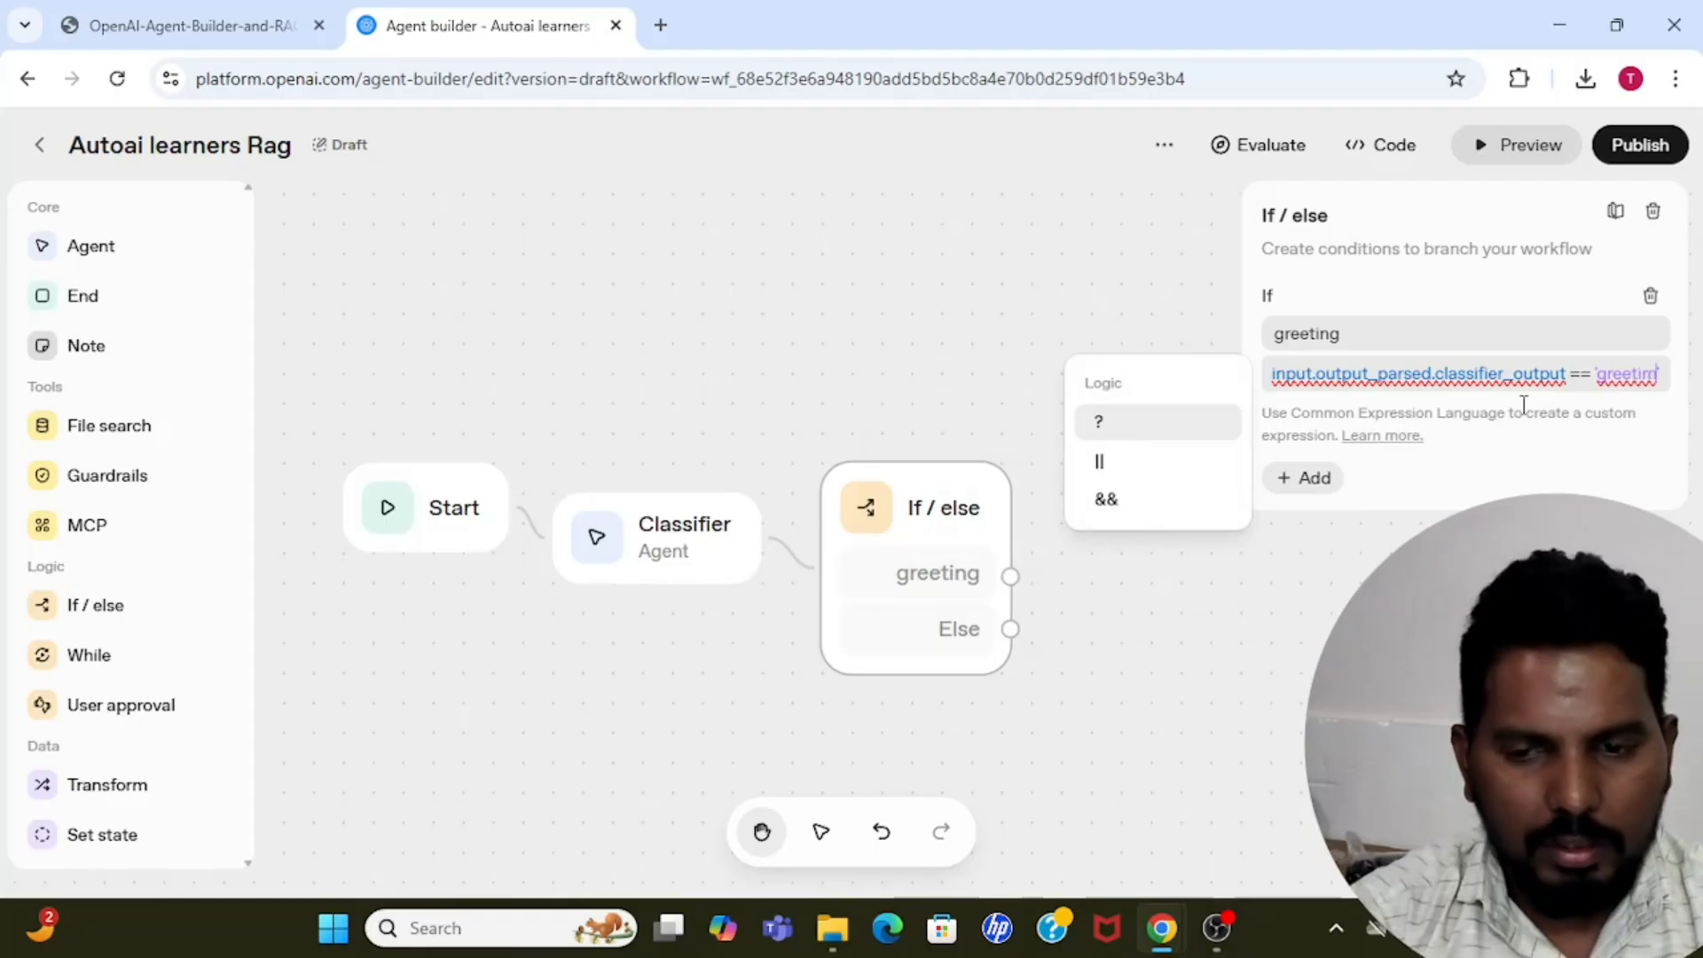
# Complete the greeting case's condition so the classifier output is compared with == 'greeting'.
pyautogui.press('BackSpace')
pyautogui.press('BackSpace')
pyautogui.write('n')
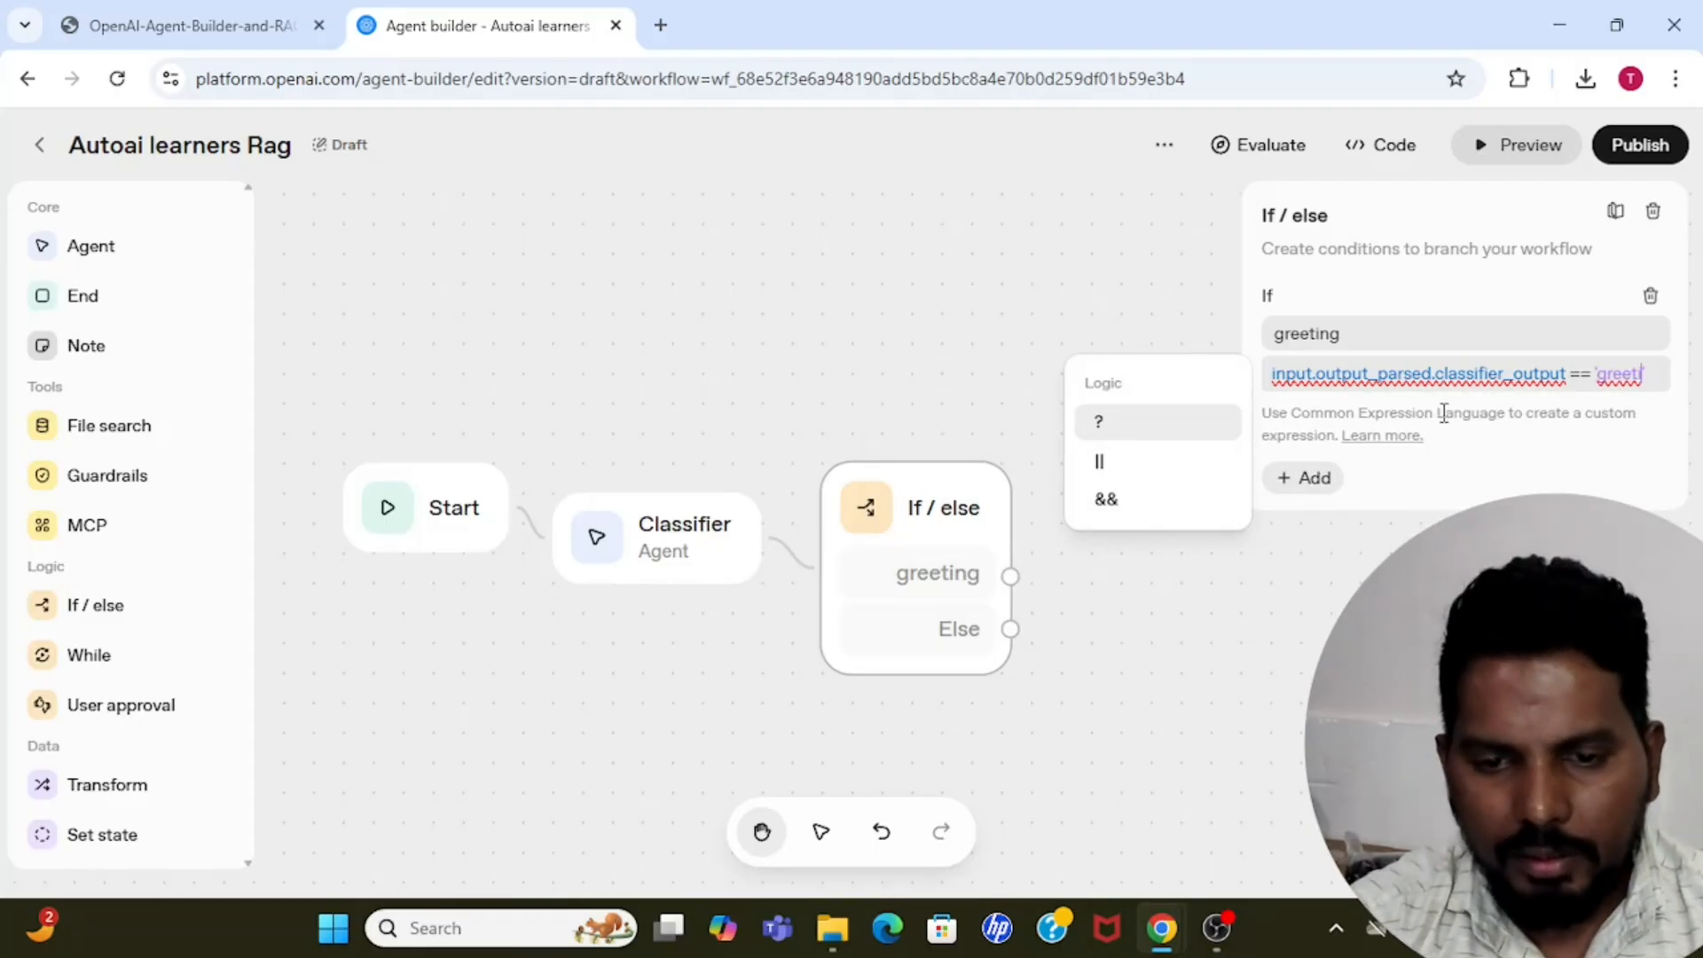
pyautogui.write('g')
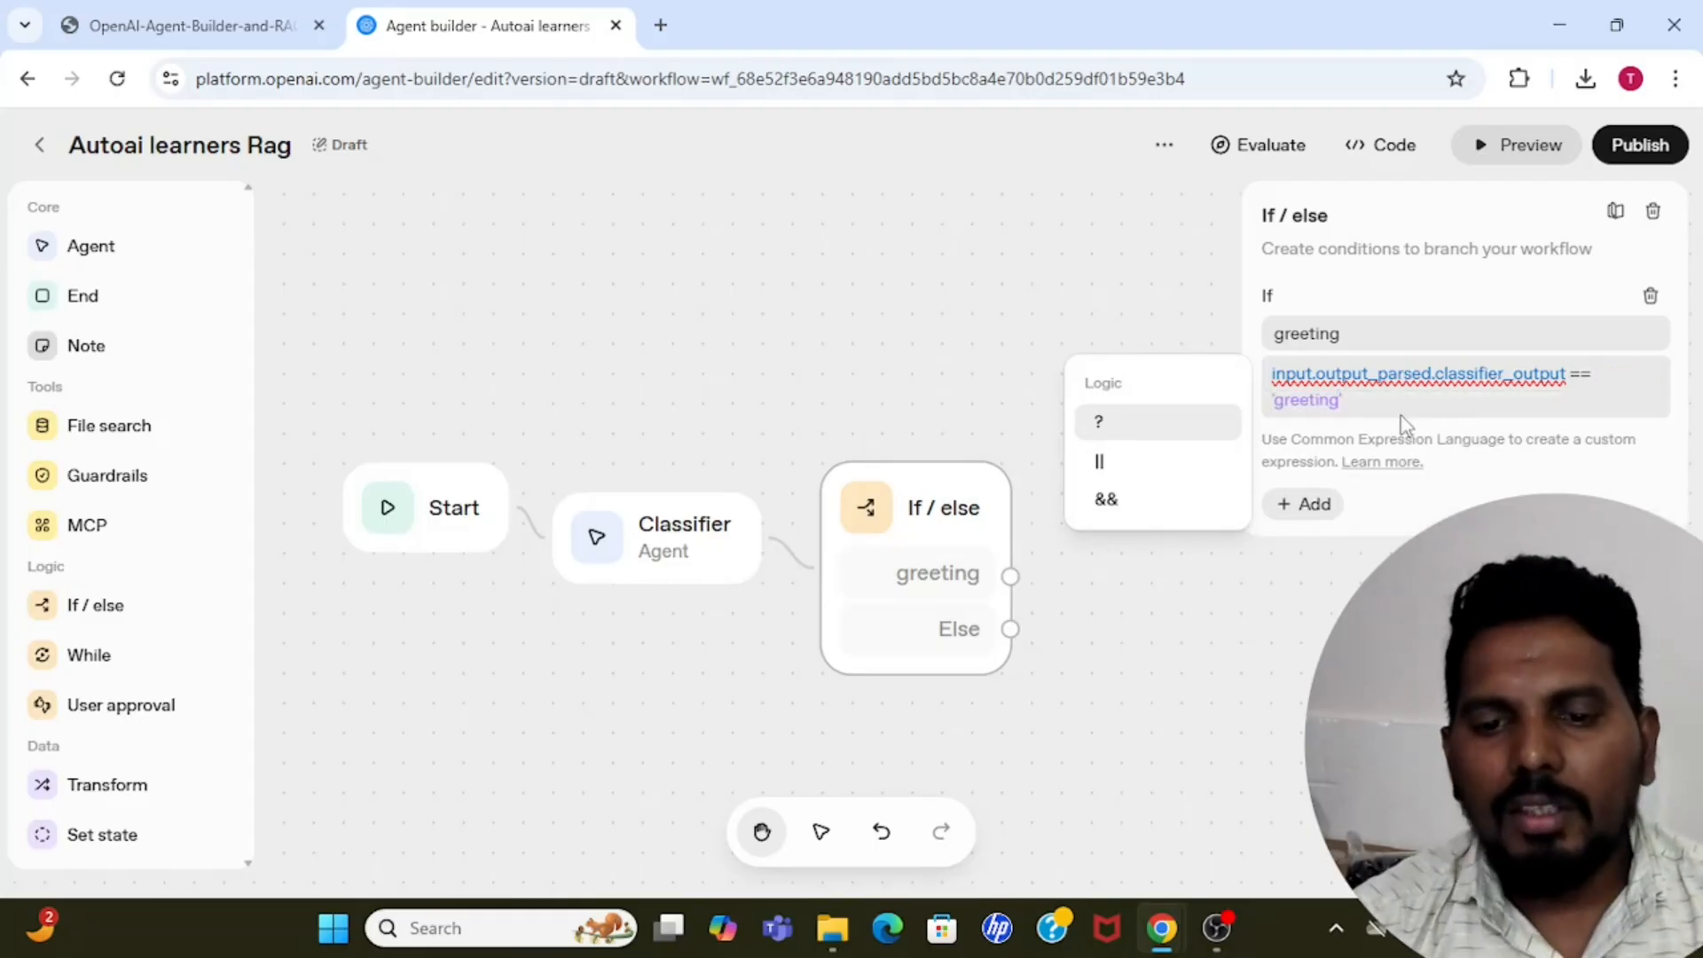
pyautogui.press('Down')
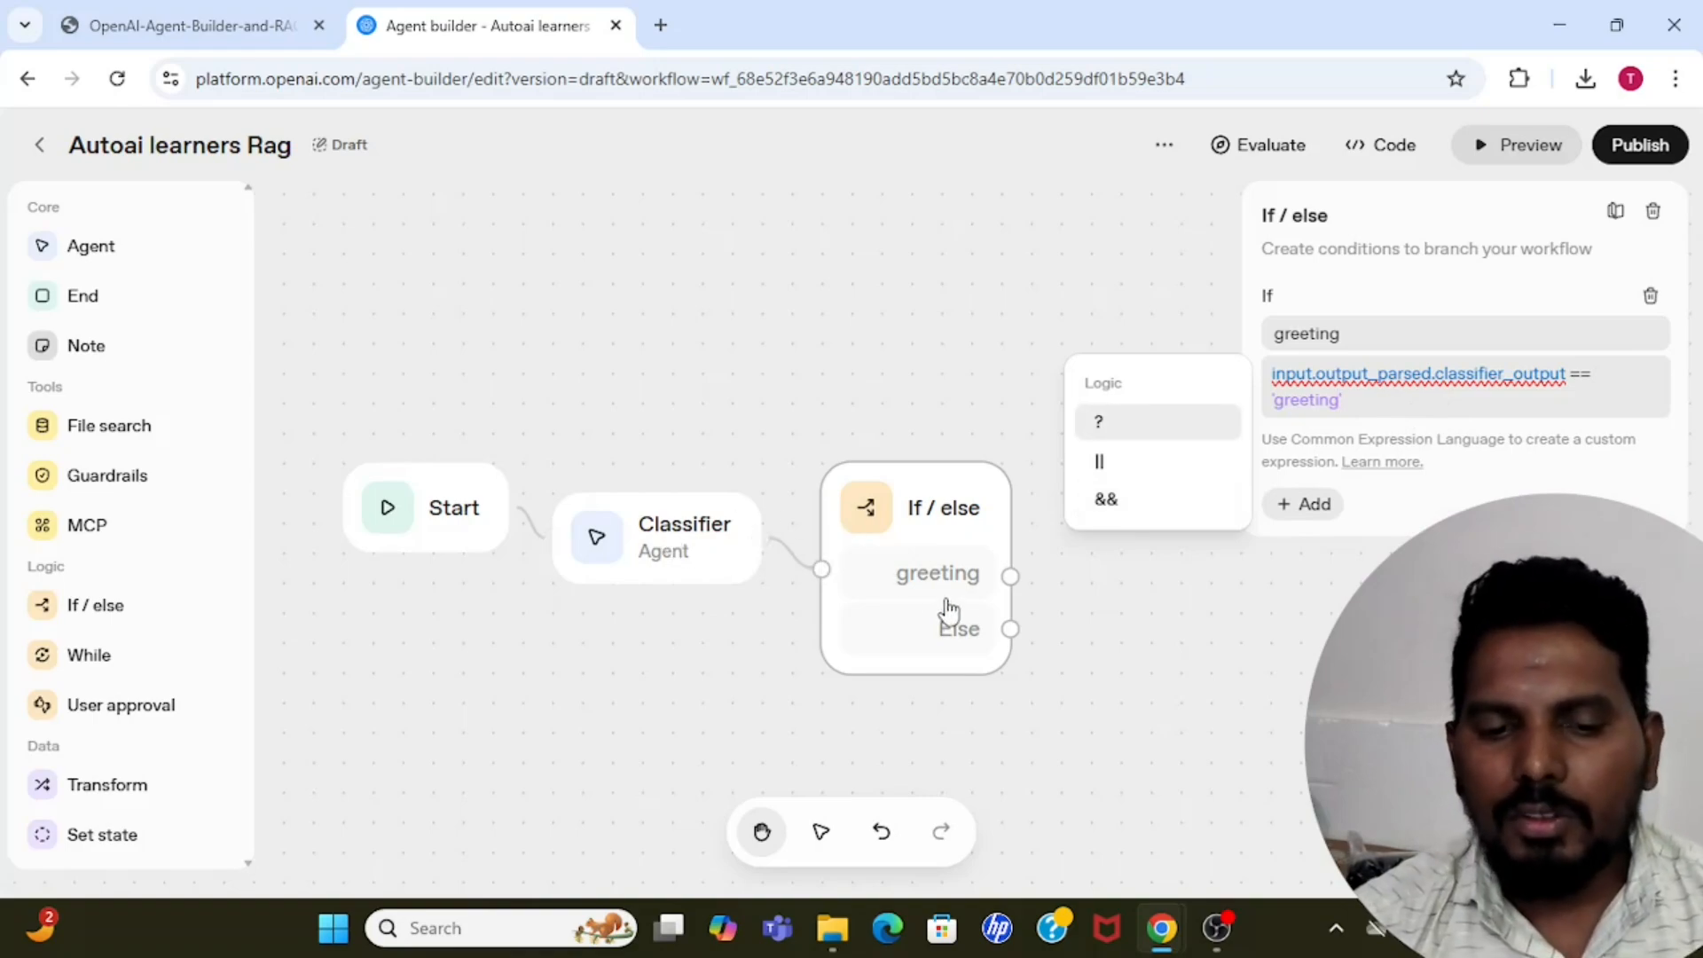
pyautogui.press('Down')
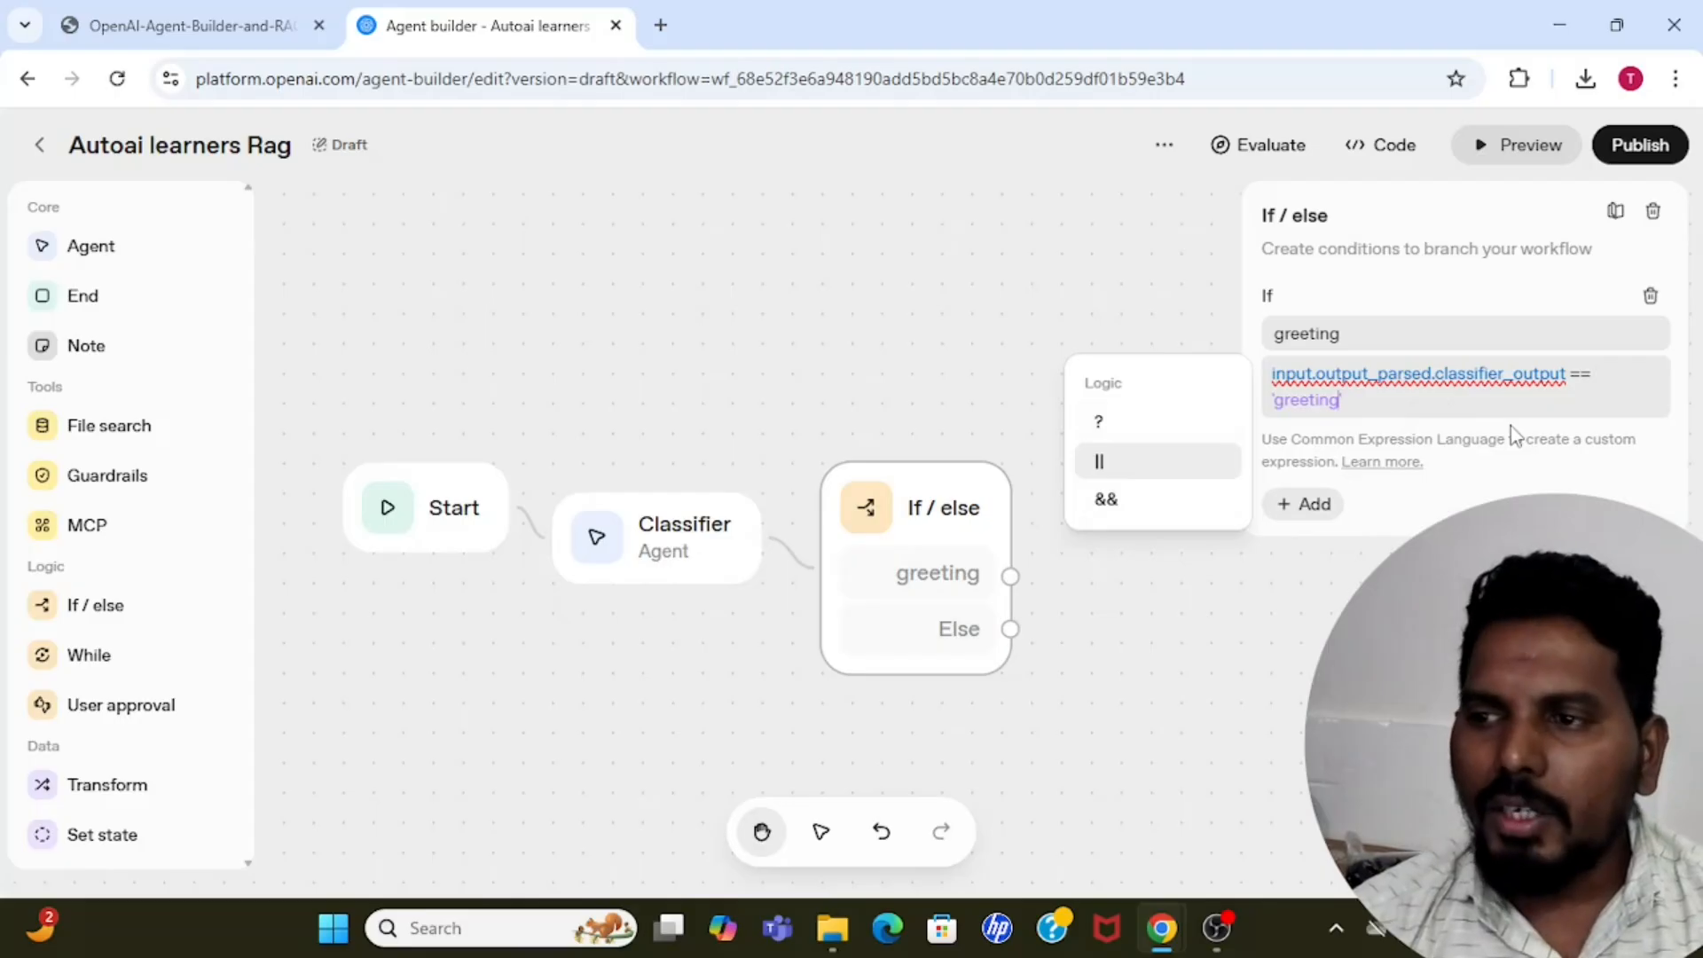
pyautogui.press('Up')
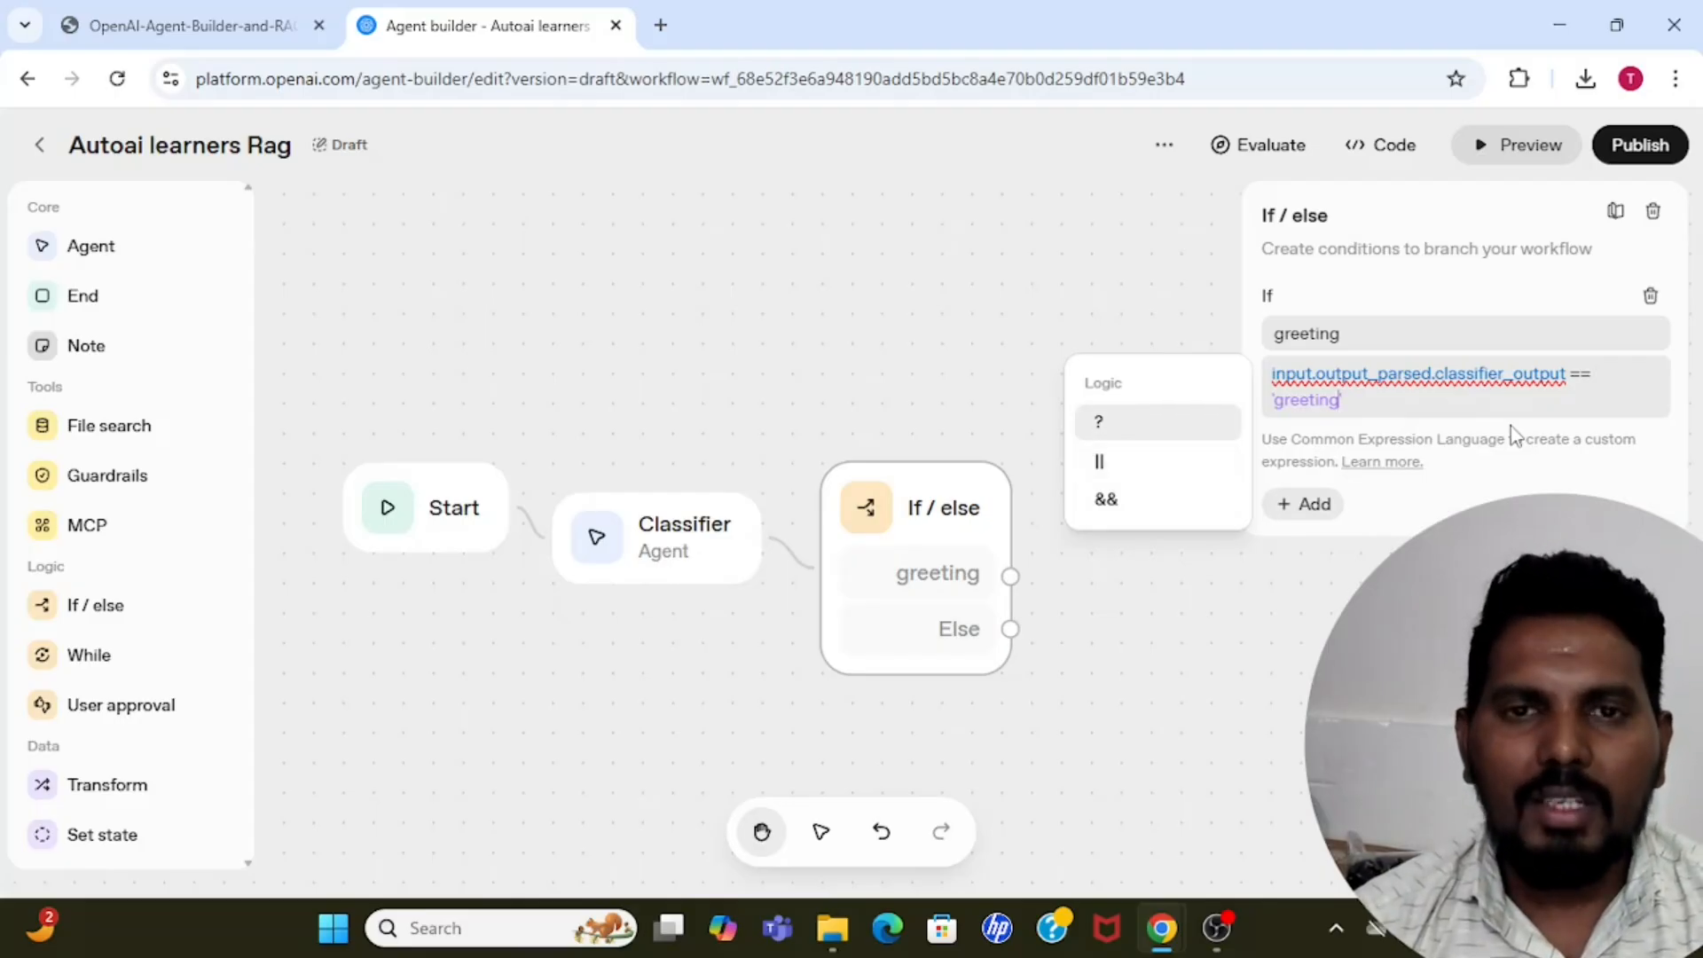
pyautogui.click(1568, 476)
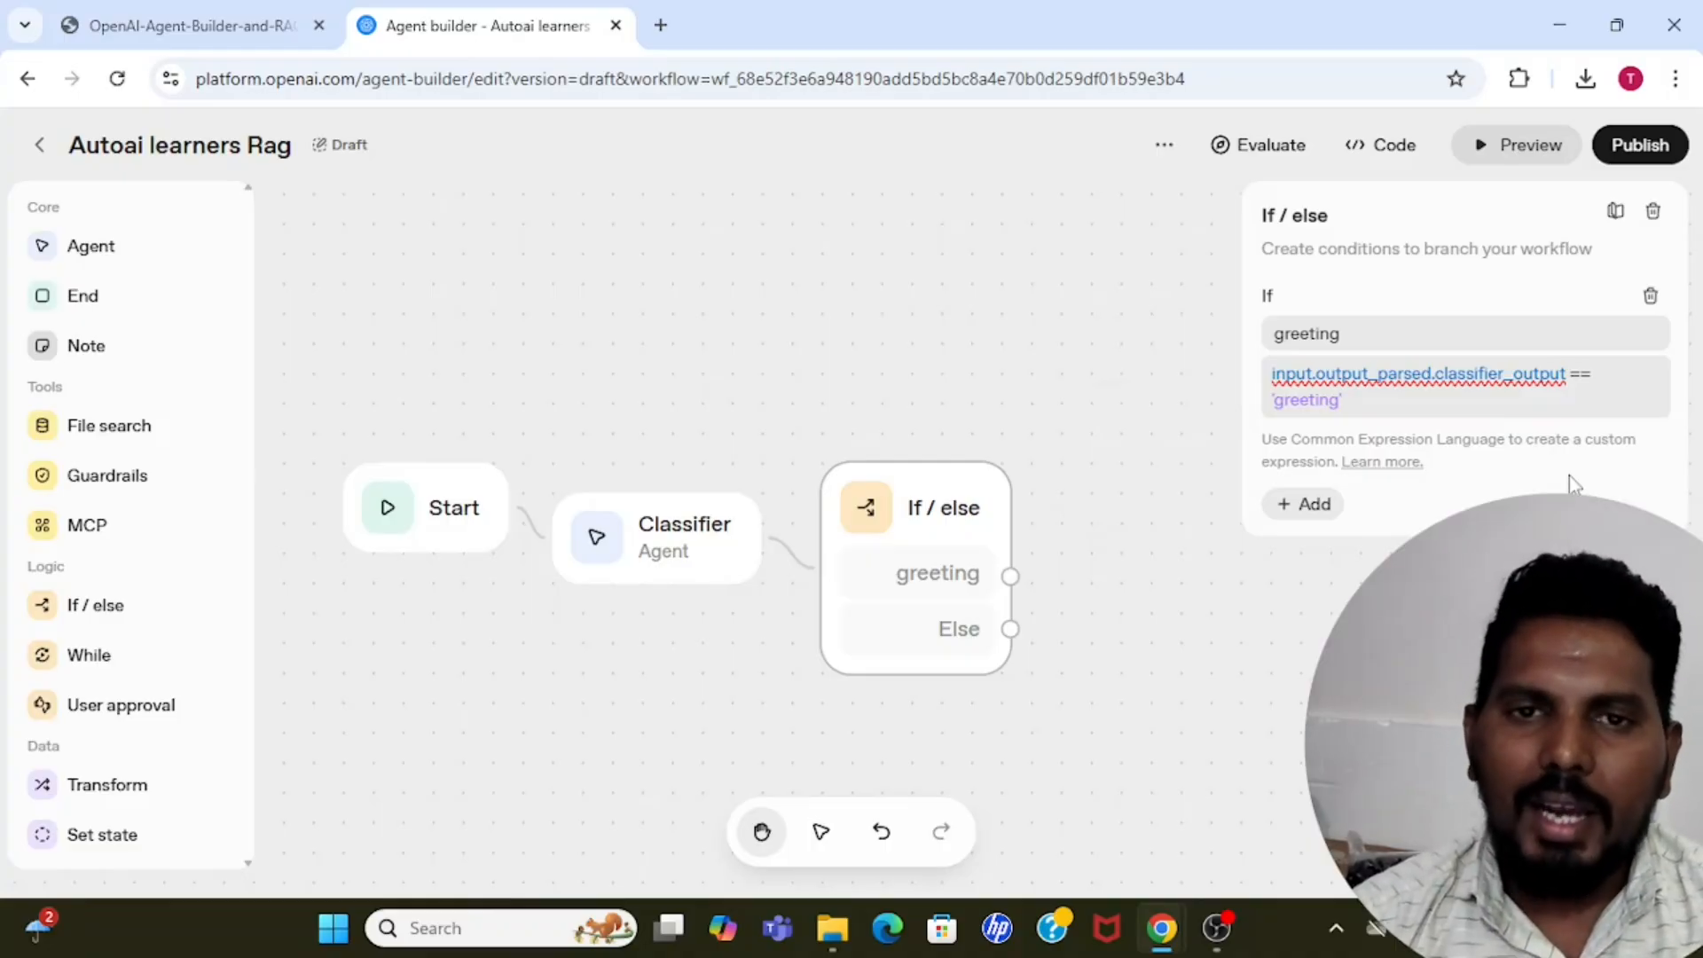
# Add an Else if case named "company questions" to the If / else node.
pyautogui.click(1313, 504)
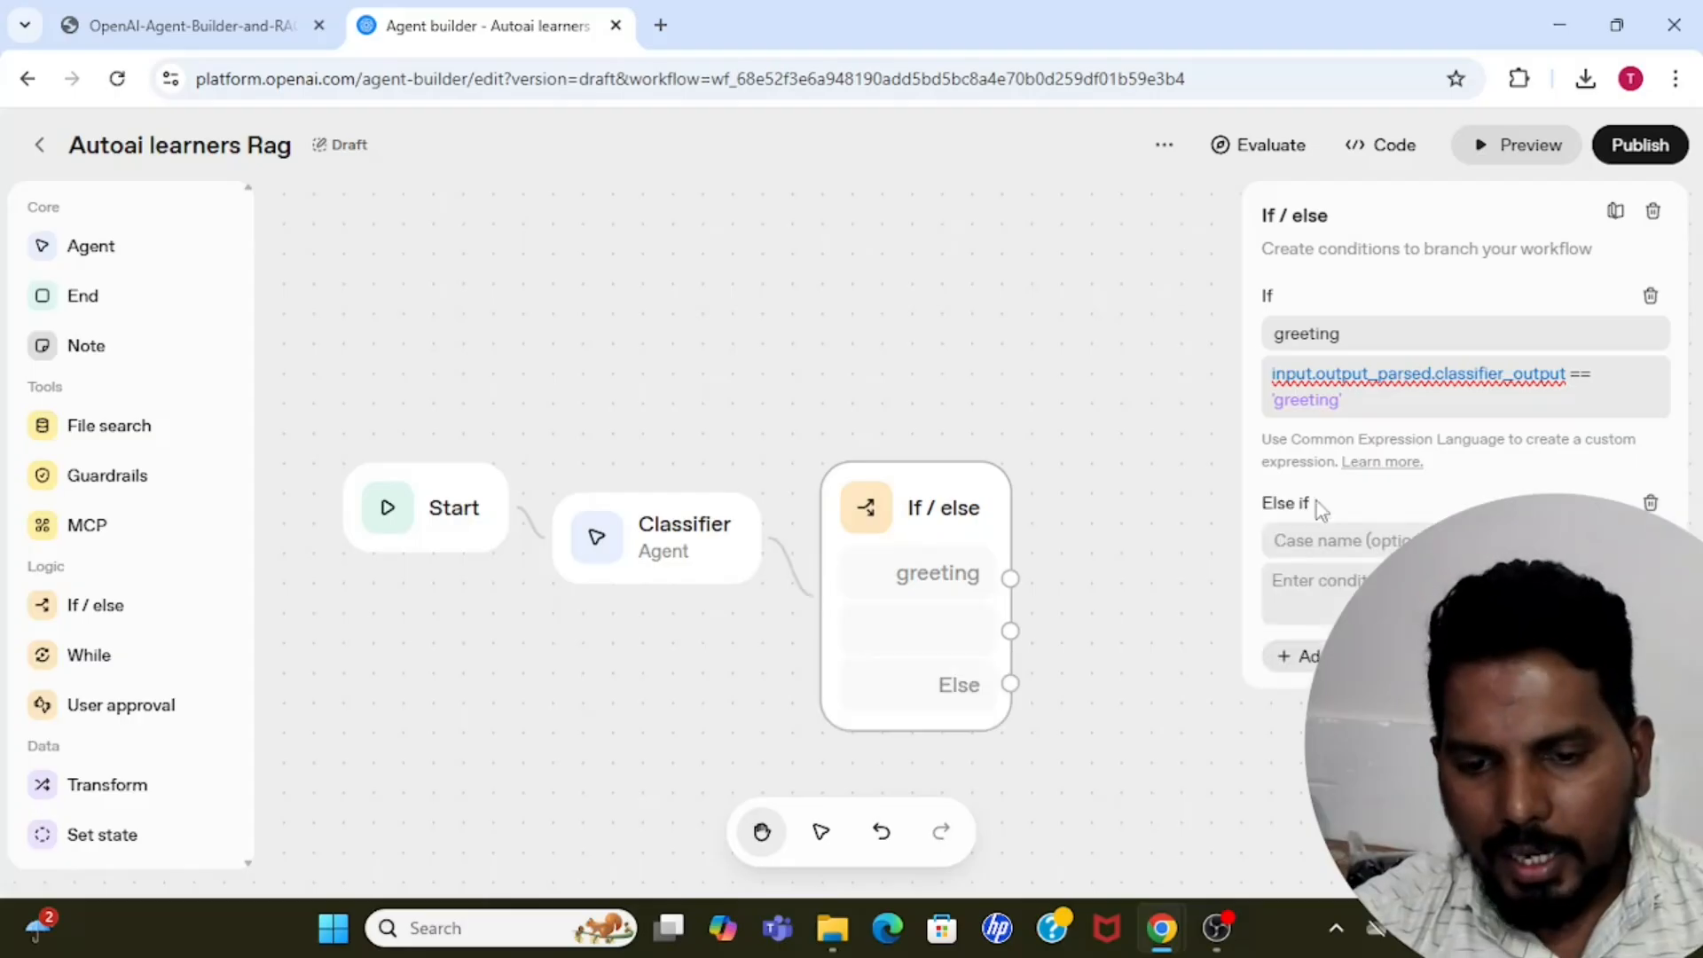
pyautogui.click(1338, 543)
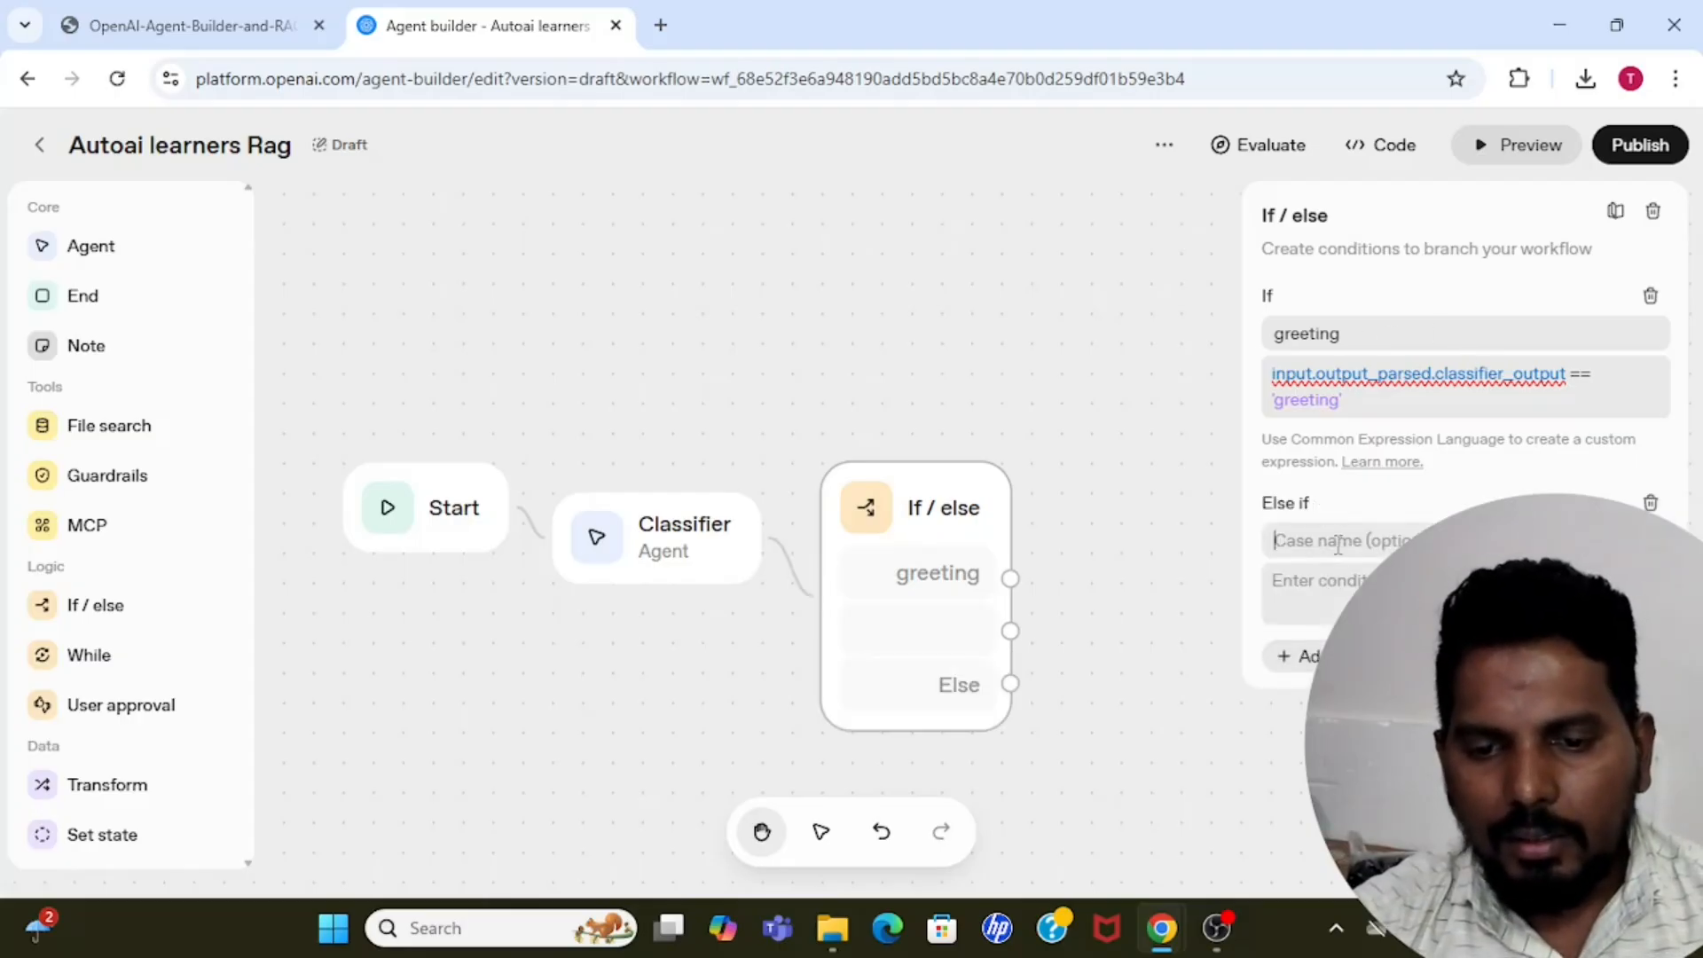
pyautogui.write('com')
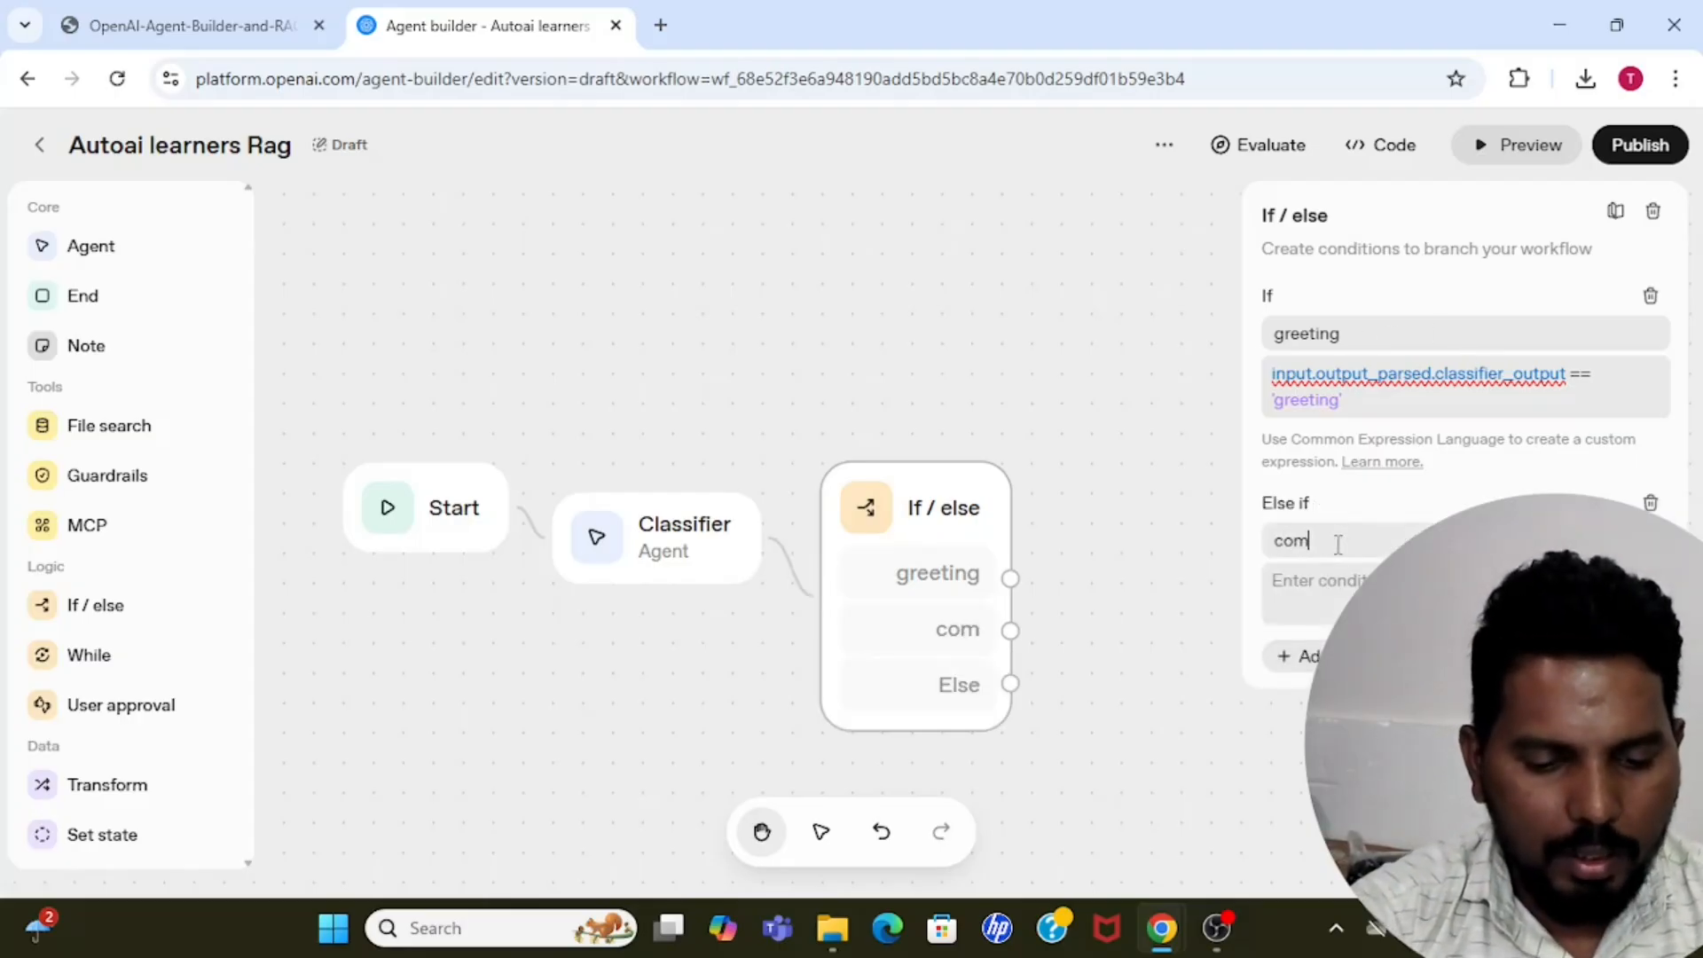
pyautogui.write('pany questions')
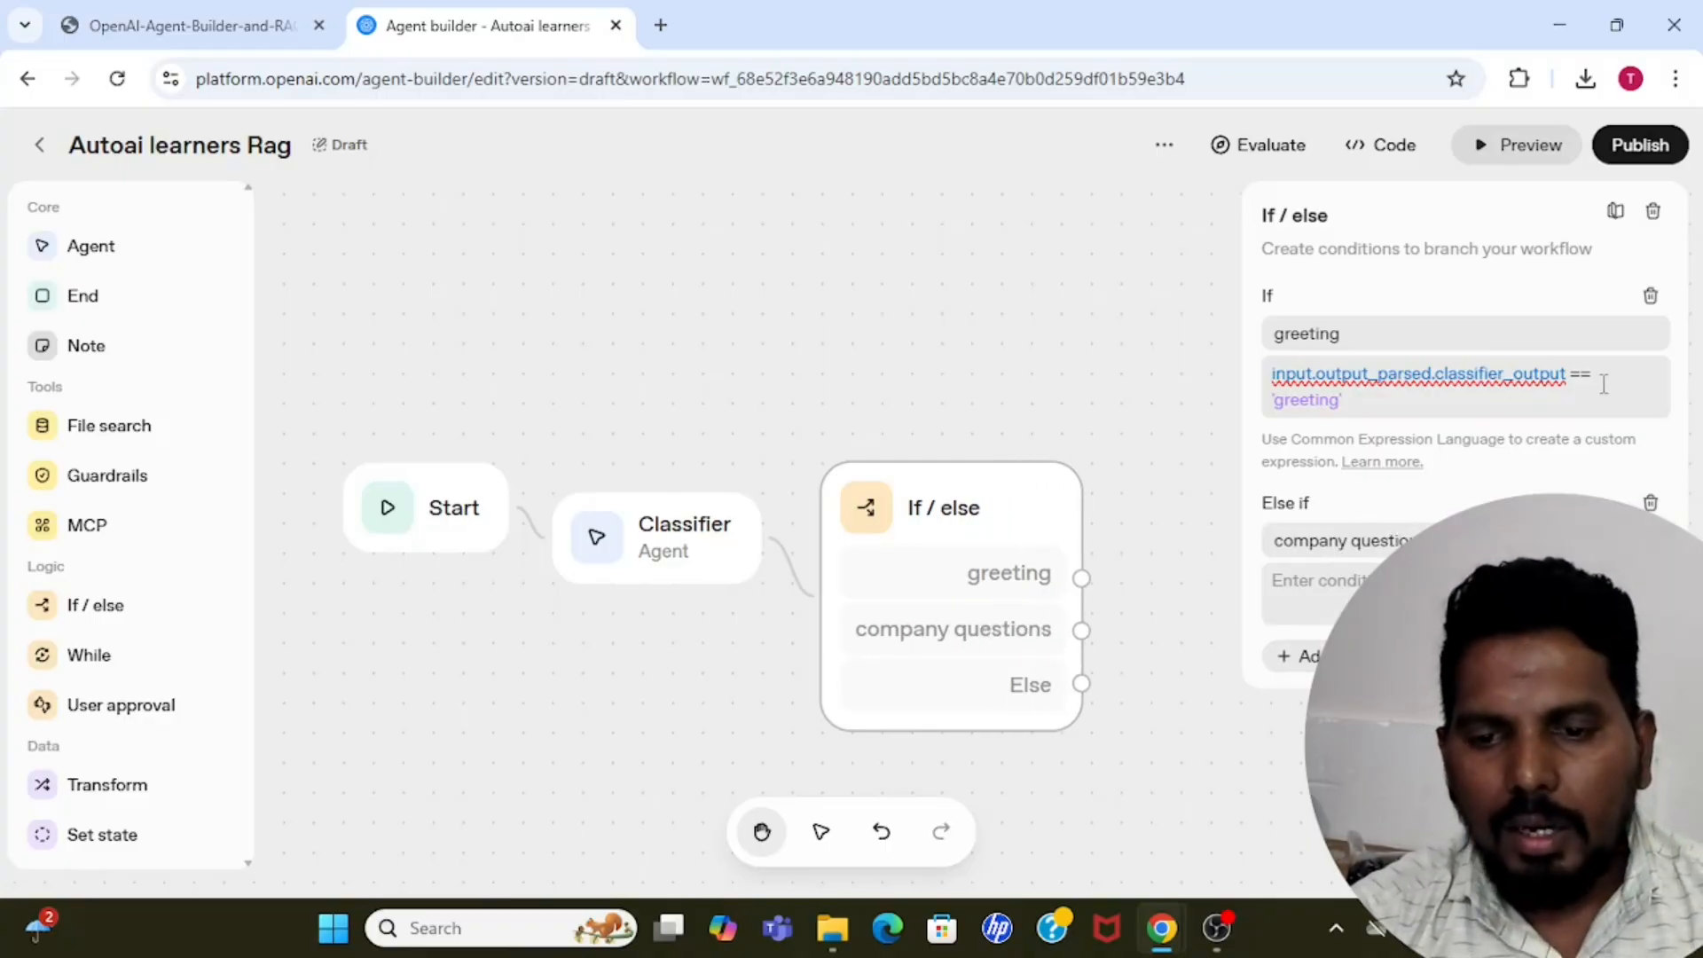
# Reuse the greeting case's input.output_parsed.classifier_output == expression as the company questions condition, comparing it with the 'company' category.
pyautogui.click(1340, 403)
pyautogui.moveTo(1367, 407); pyautogui.dragTo(1273, 374)
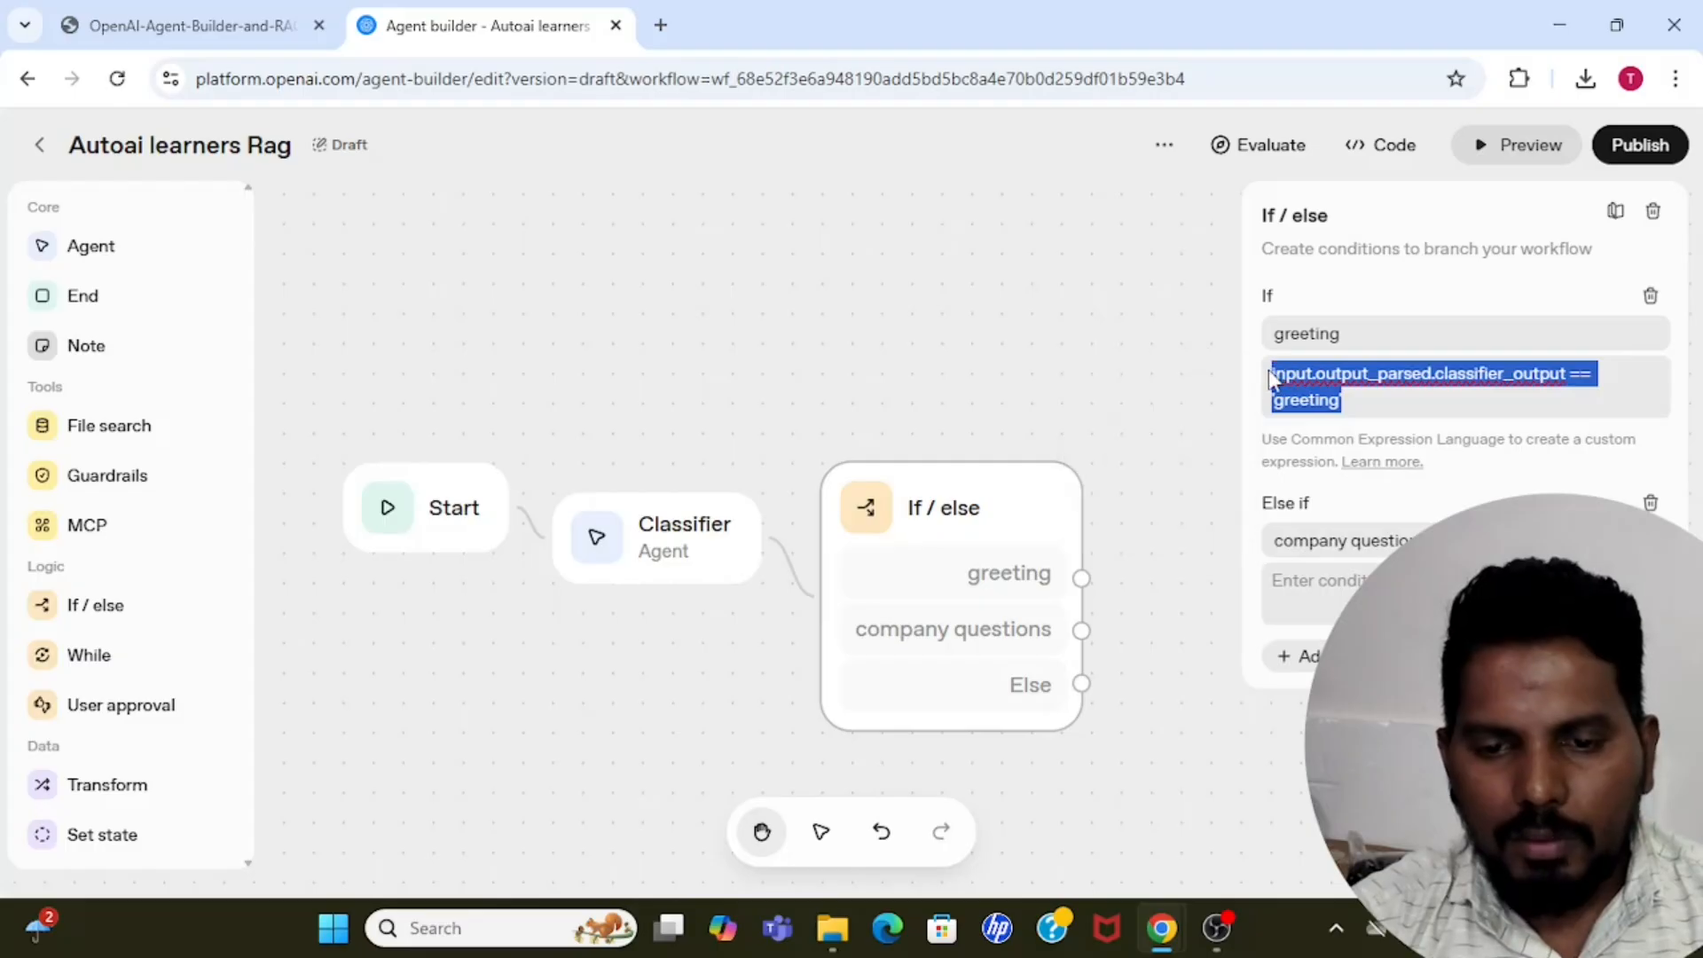
pyautogui.click(1597, 380)
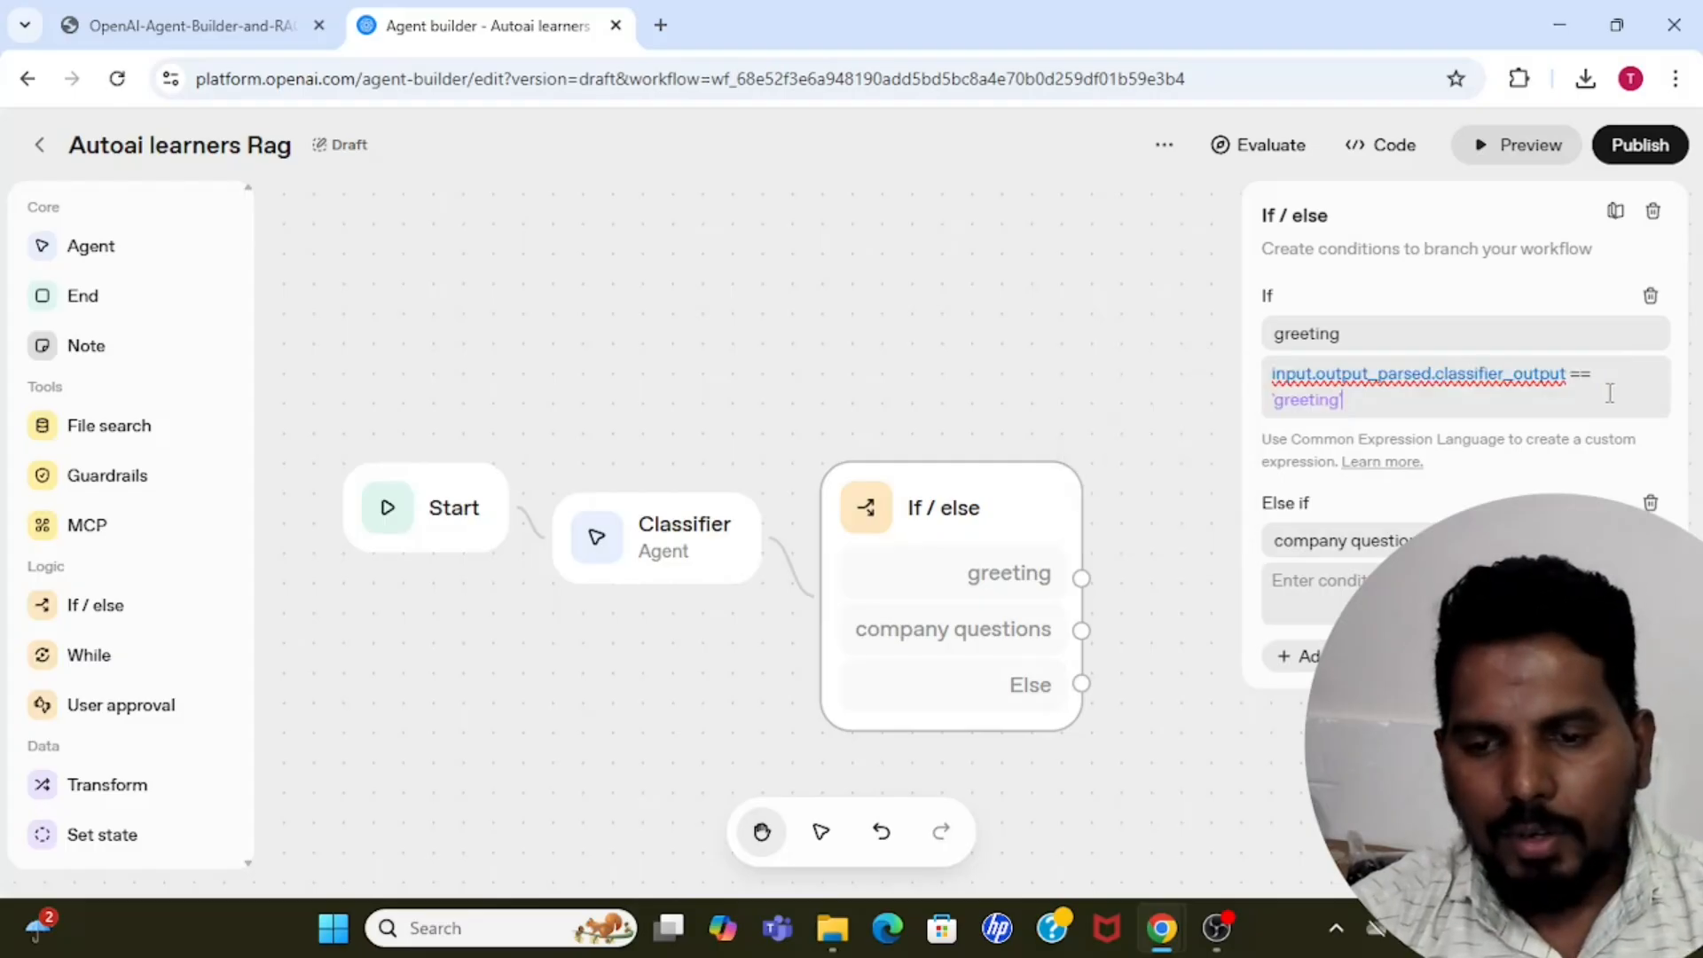
pyautogui.moveTo(1594, 376); pyautogui.dragTo(1275, 373)
pyautogui.hotkey('ctrl', 'c')
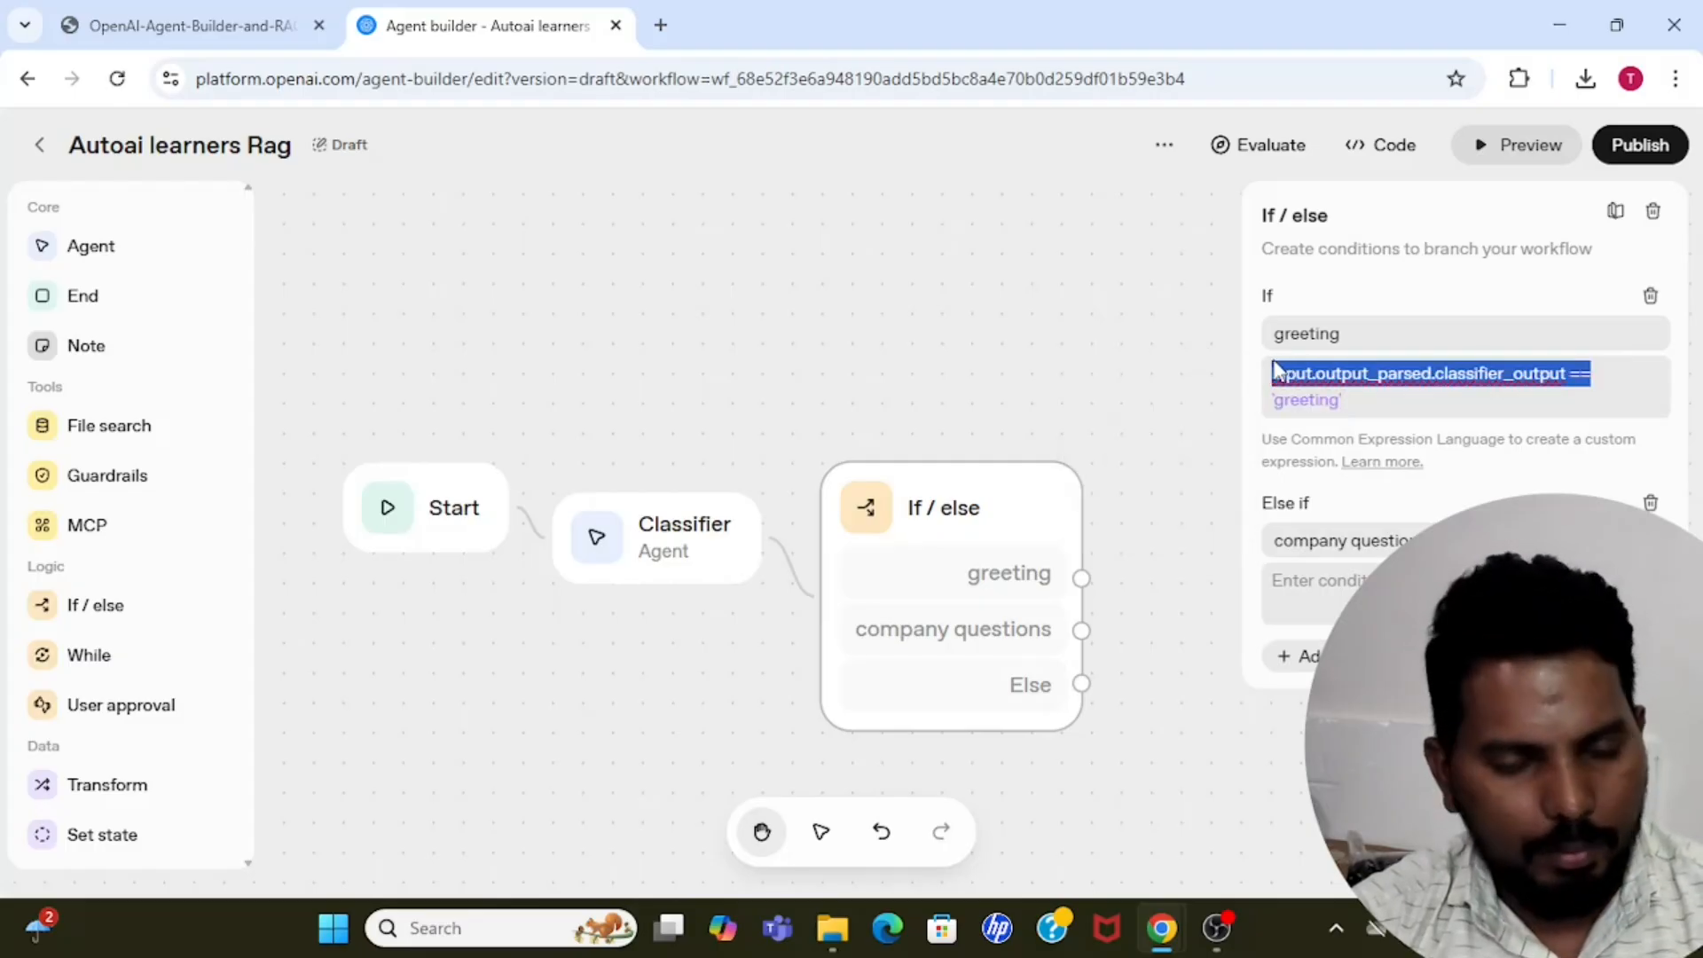
pyautogui.click(1351, 590)
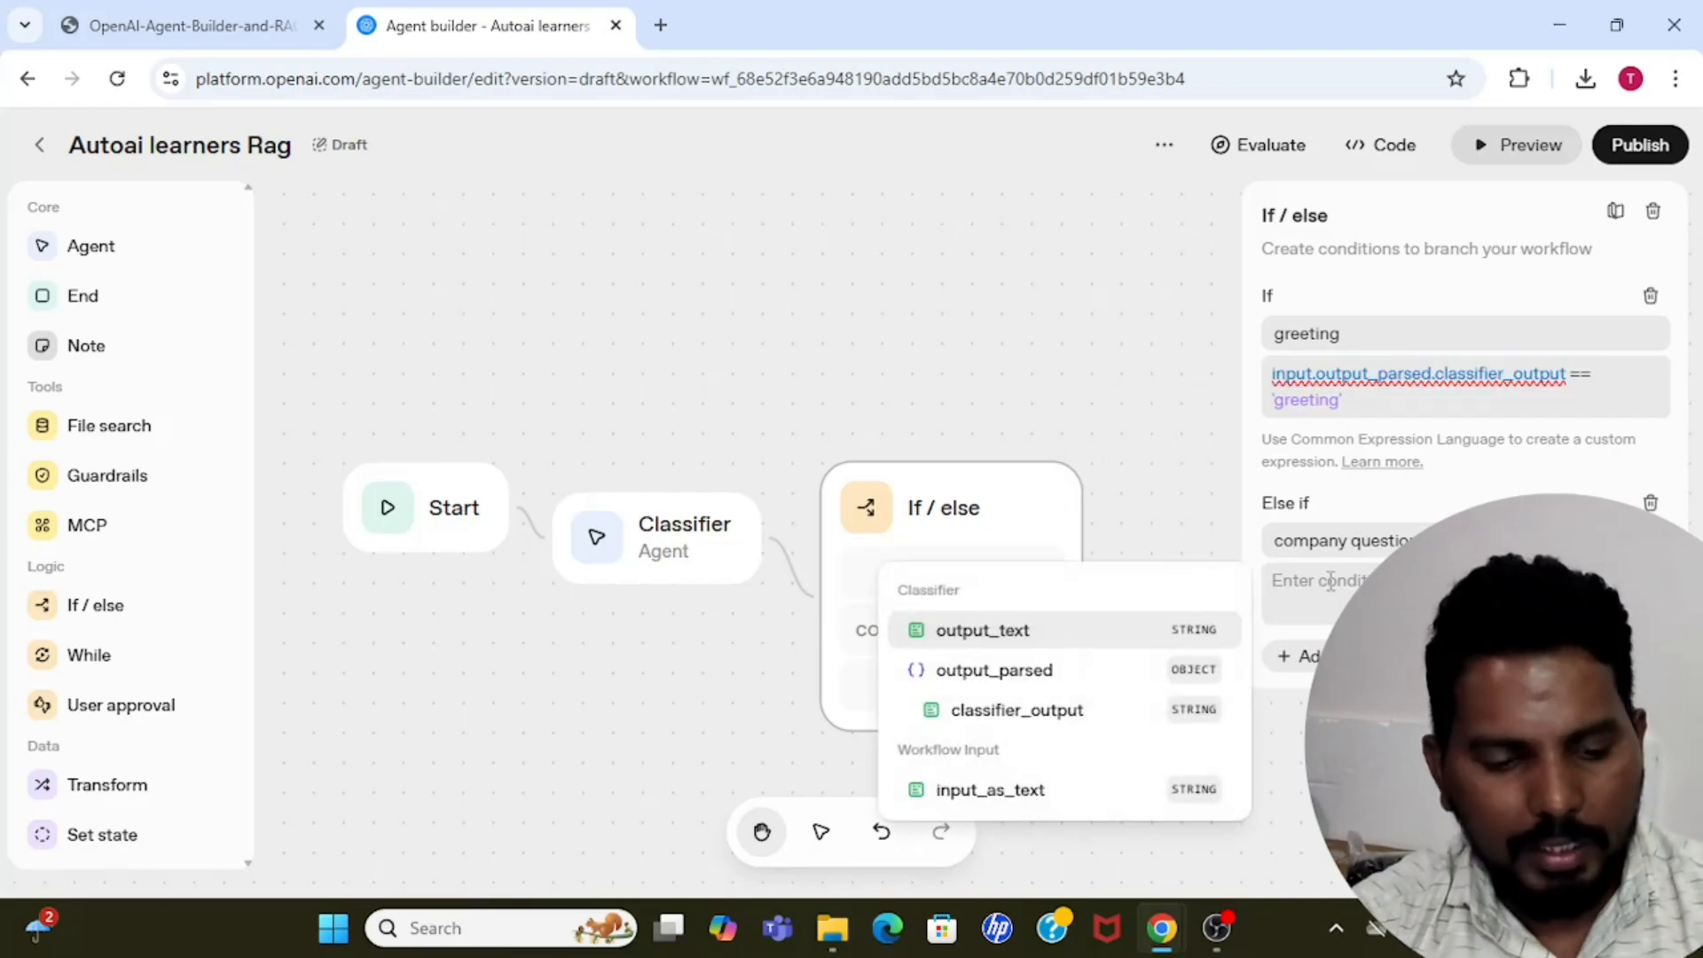
pyautogui.hotkey('ctrl', 'v')
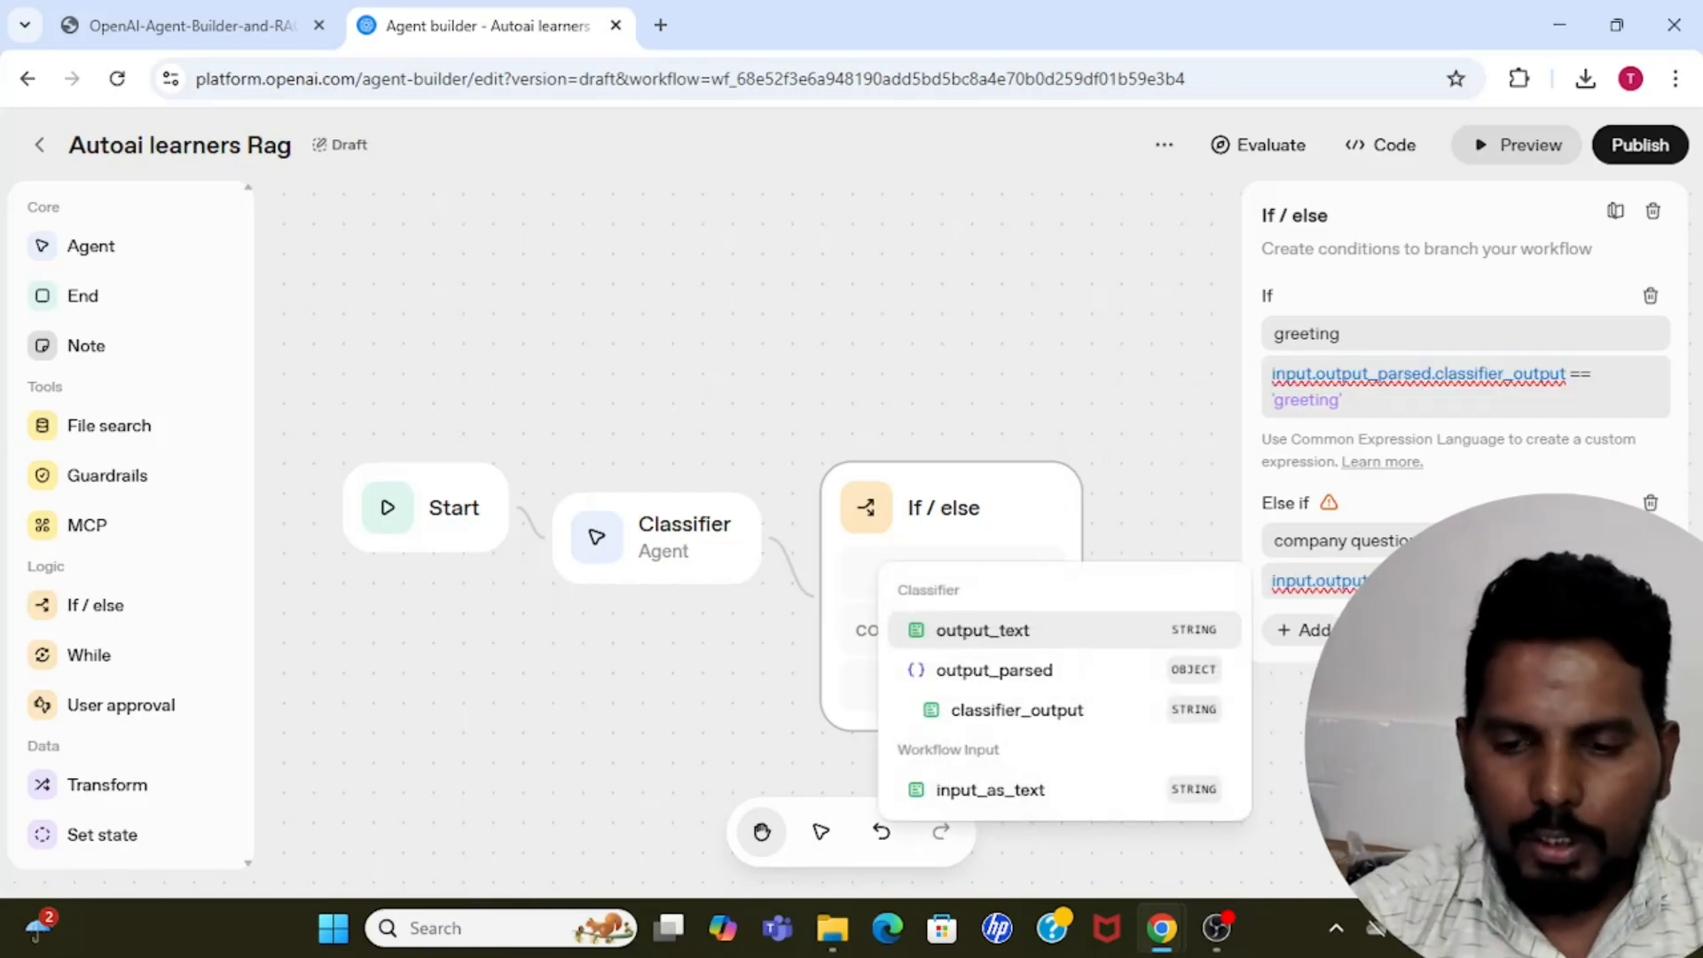
pyautogui.write("'")
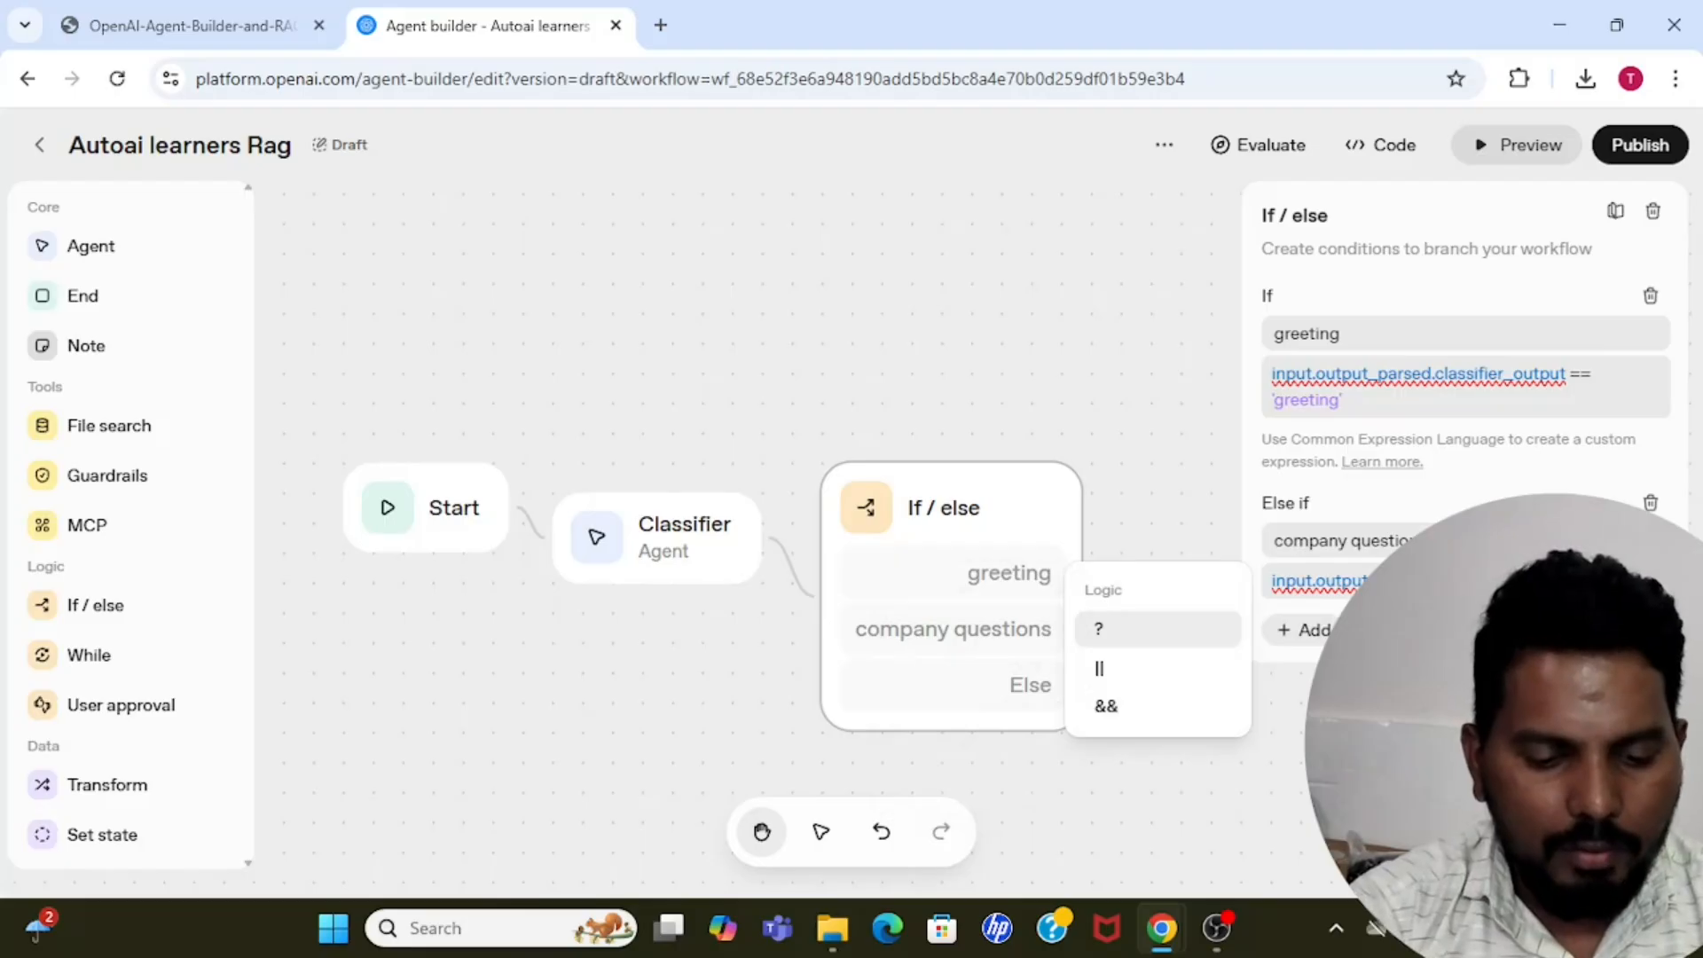
pyautogui.write('company')
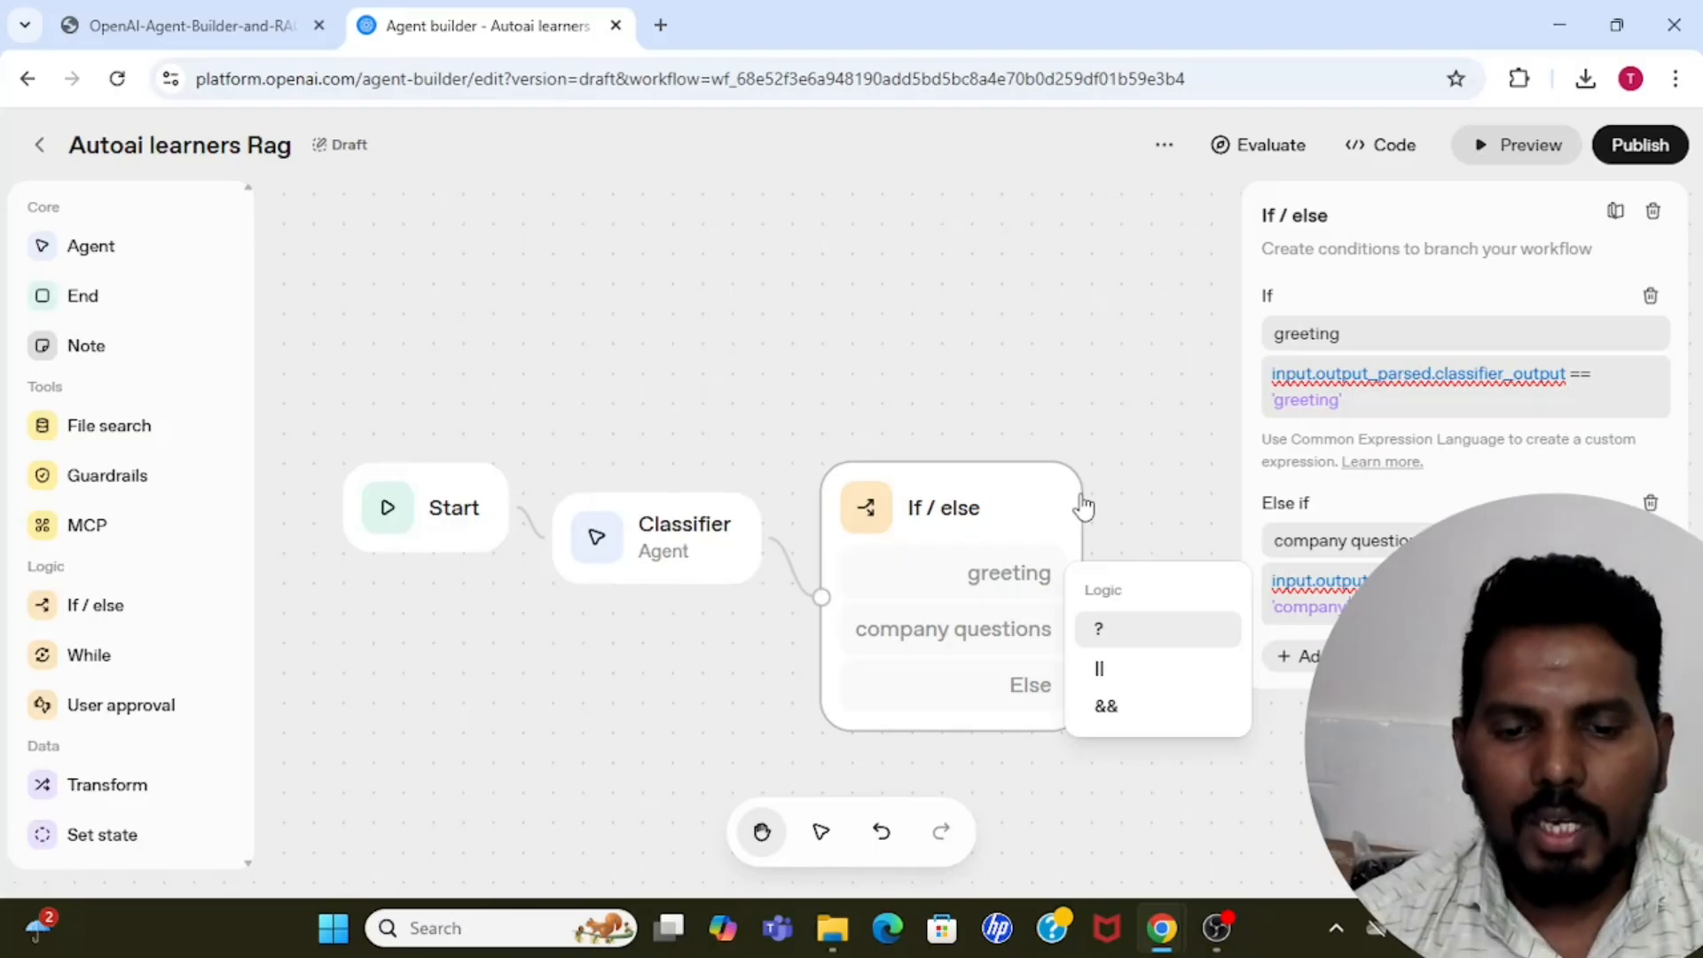
pyautogui.click(1153, 344)
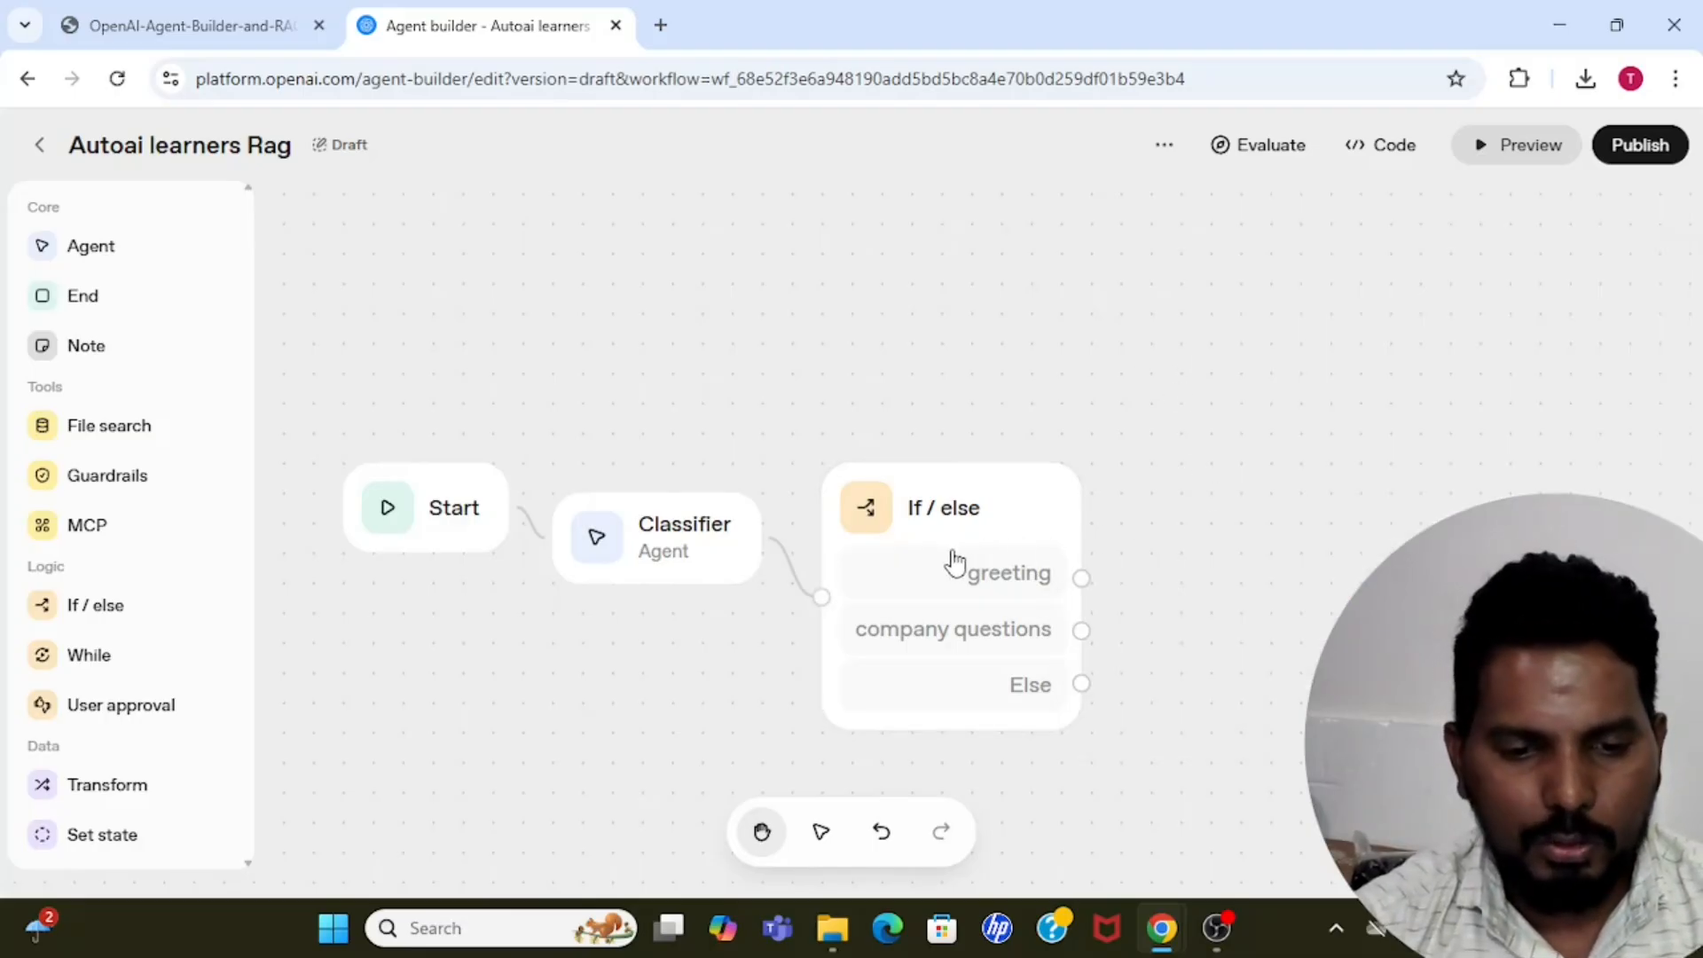
# Move the Start, Classifier and If / else nodes up and to the left to free canvas space after the branches.
pyautogui.moveTo(950, 564); pyautogui.dragTo(930, 477)
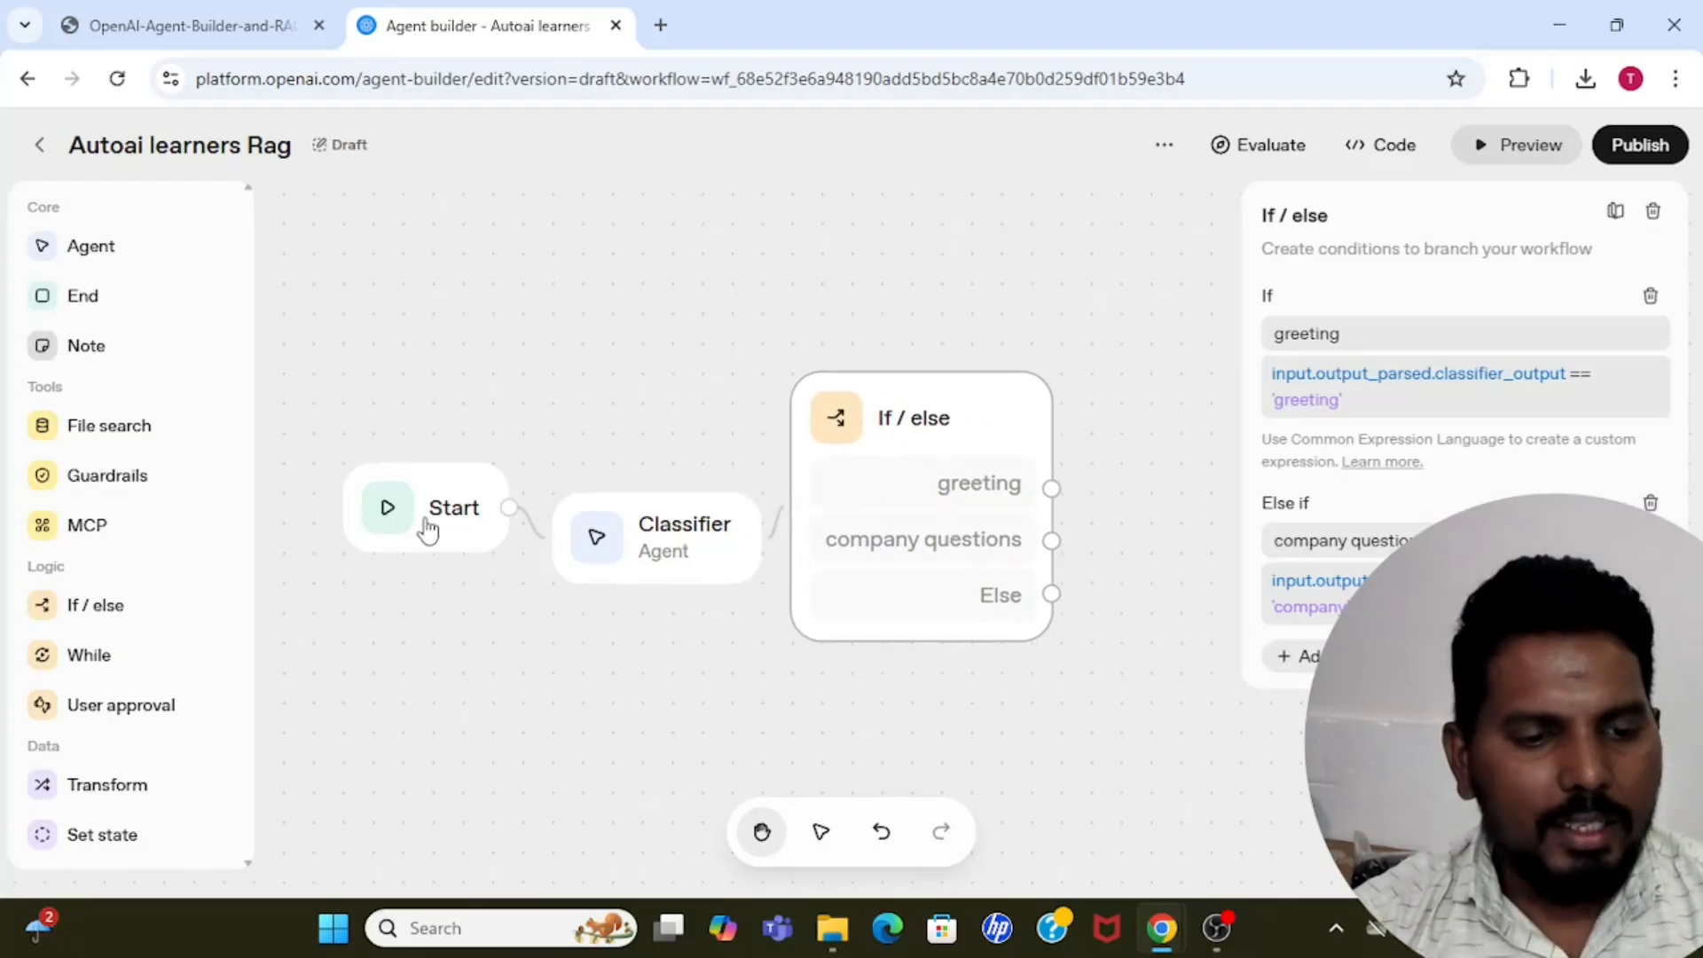
pyautogui.moveTo(426, 528); pyautogui.dragTo(338, 497)
pyautogui.moveTo(646, 555); pyautogui.dragTo(549, 525)
pyautogui.moveTo(888, 550); pyautogui.dragTo(829, 544)
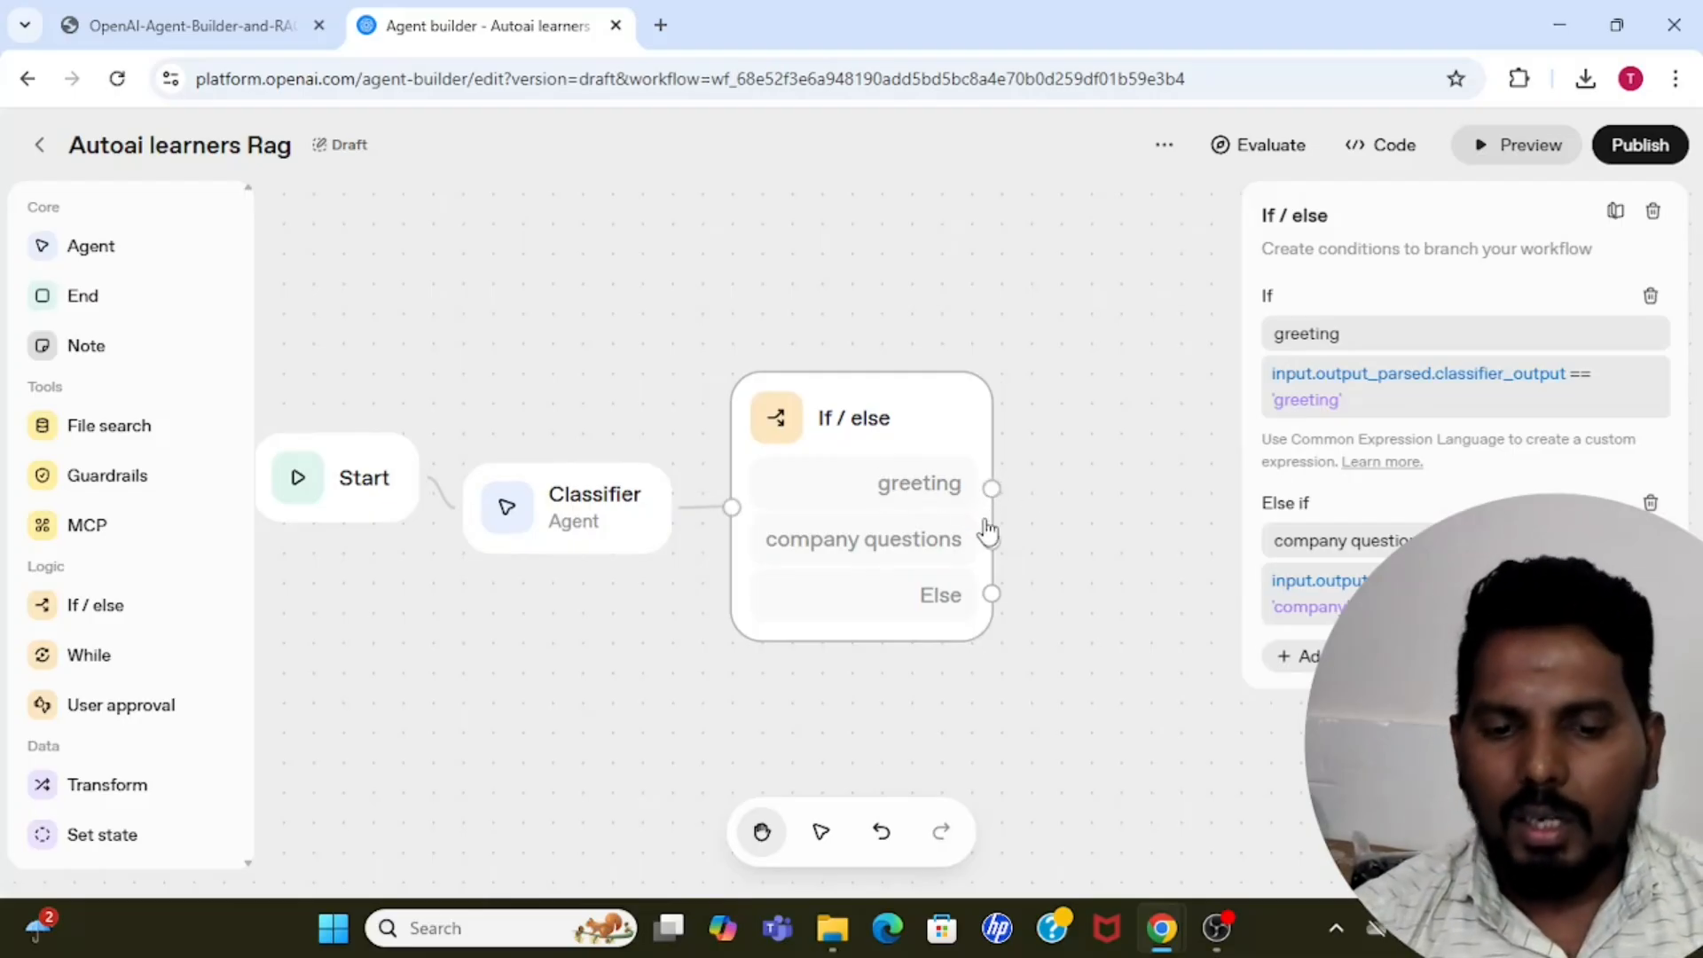
# Add an Agent node connected to the greeting branch of If / else and name it "Gretting Agent".
pyautogui.moveTo(993, 490); pyautogui.dragTo(1104, 479)
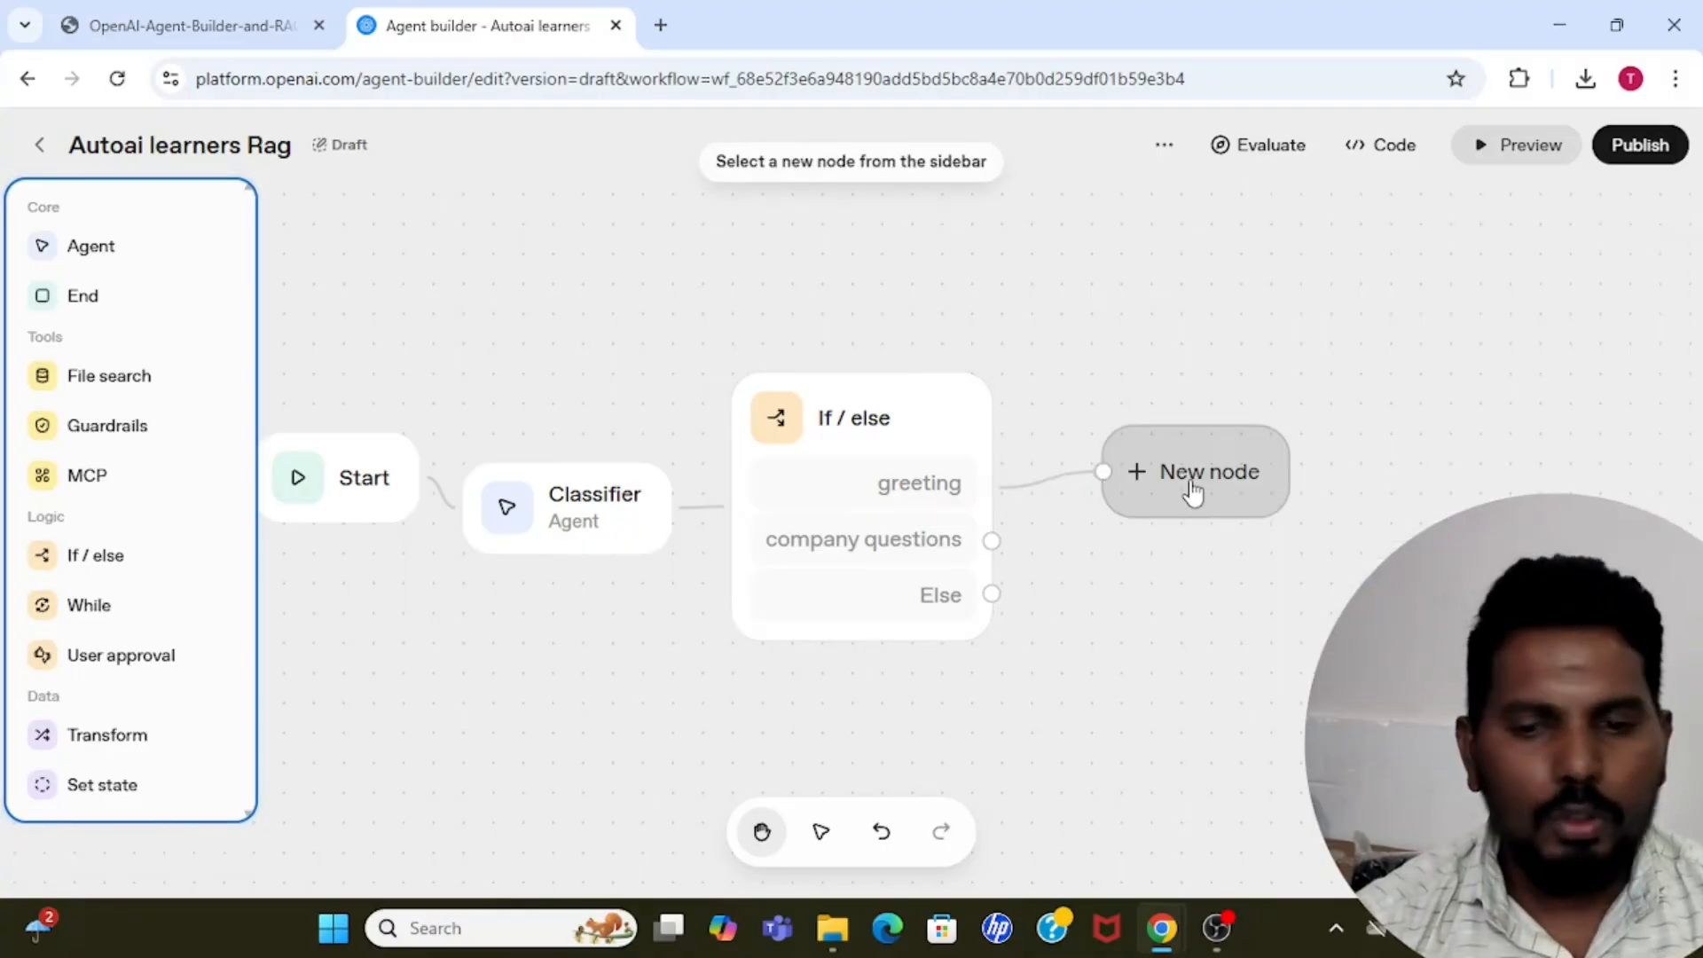
pyautogui.click(113, 245)
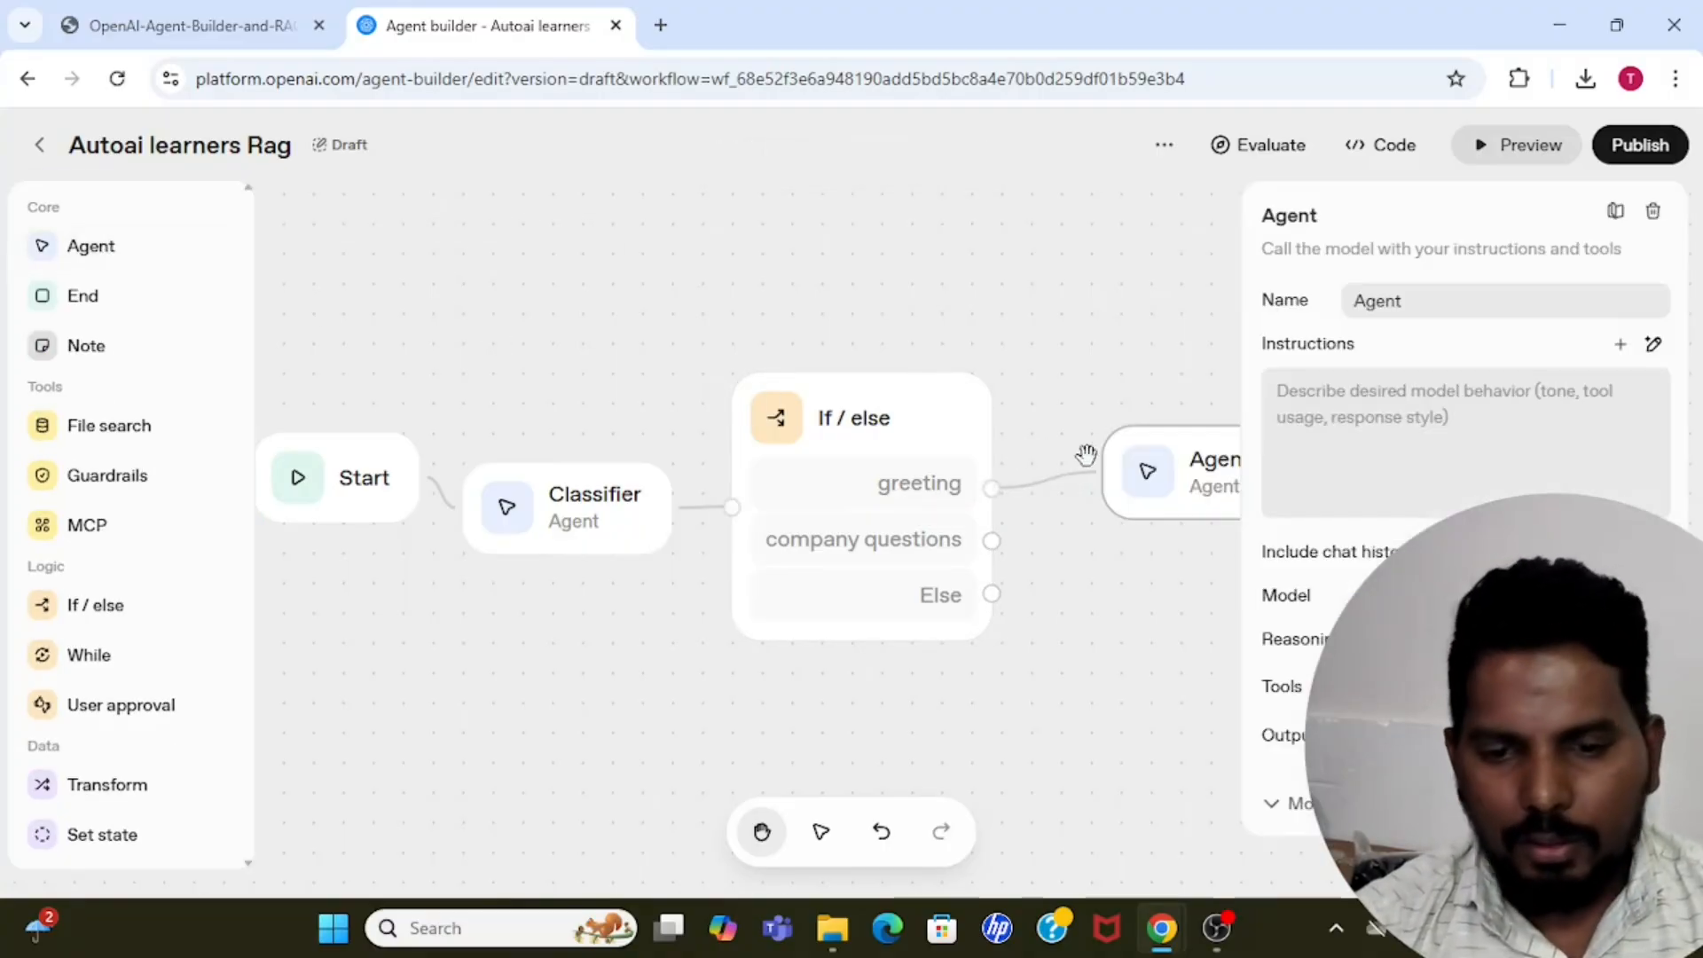
pyautogui.moveTo(1451, 295); pyautogui.dragTo(1207, 293)
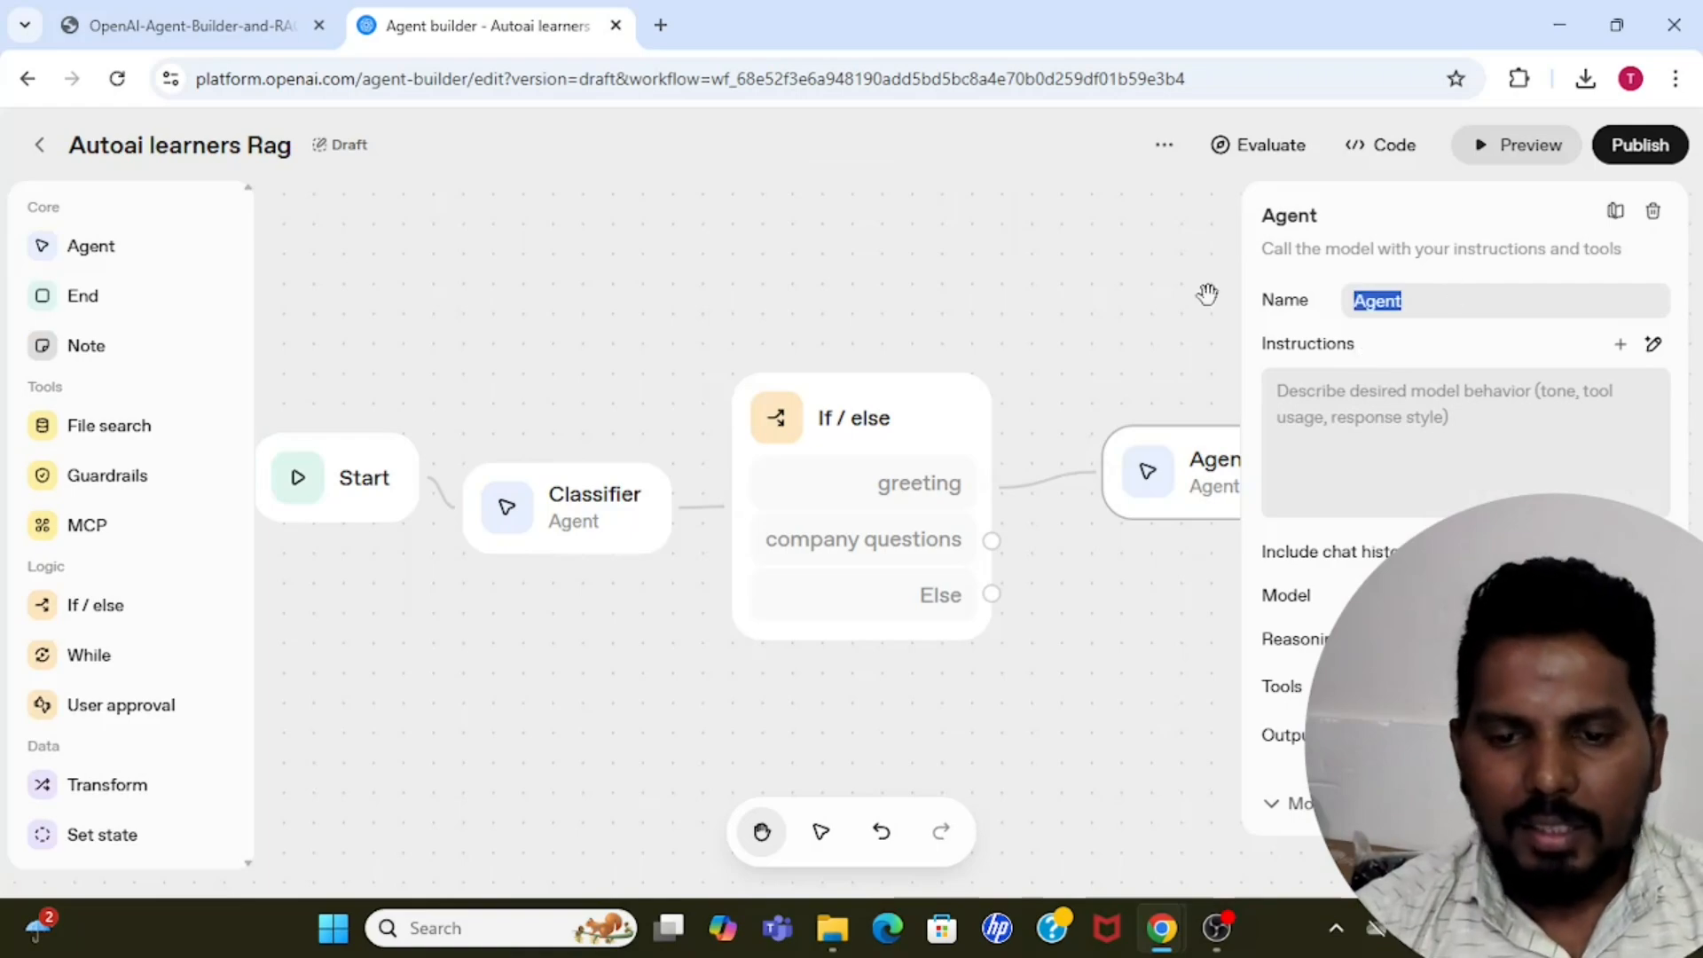
pyautogui.write('Gretting')
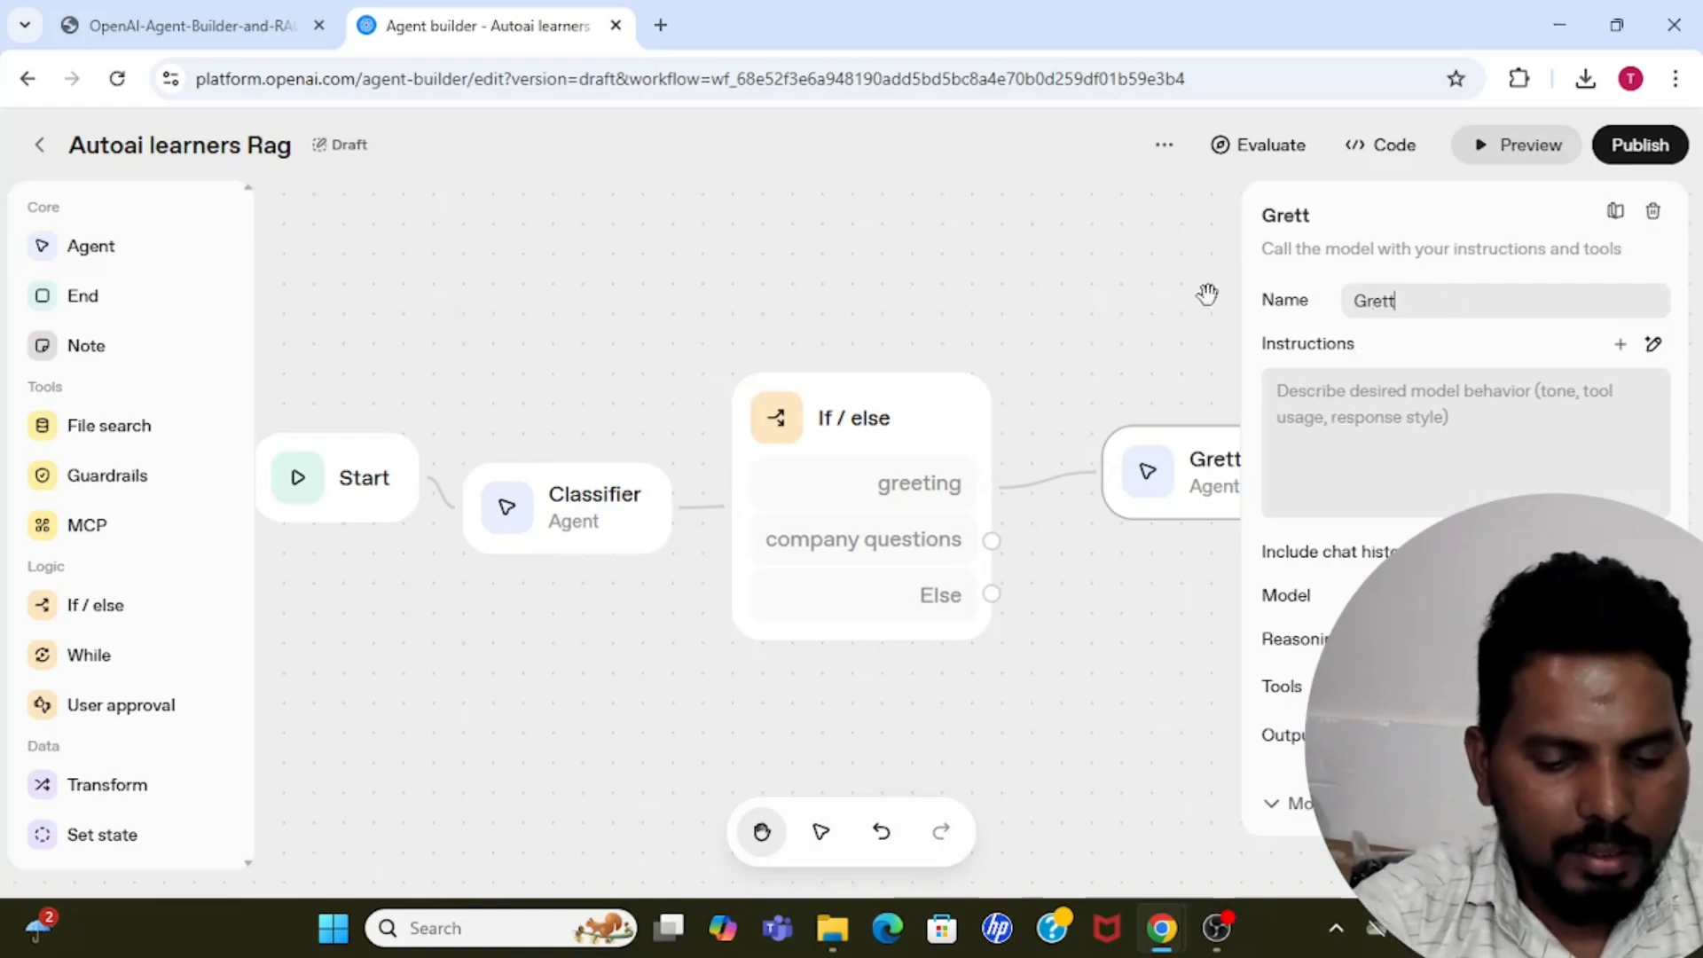
pyautogui.write('ent')
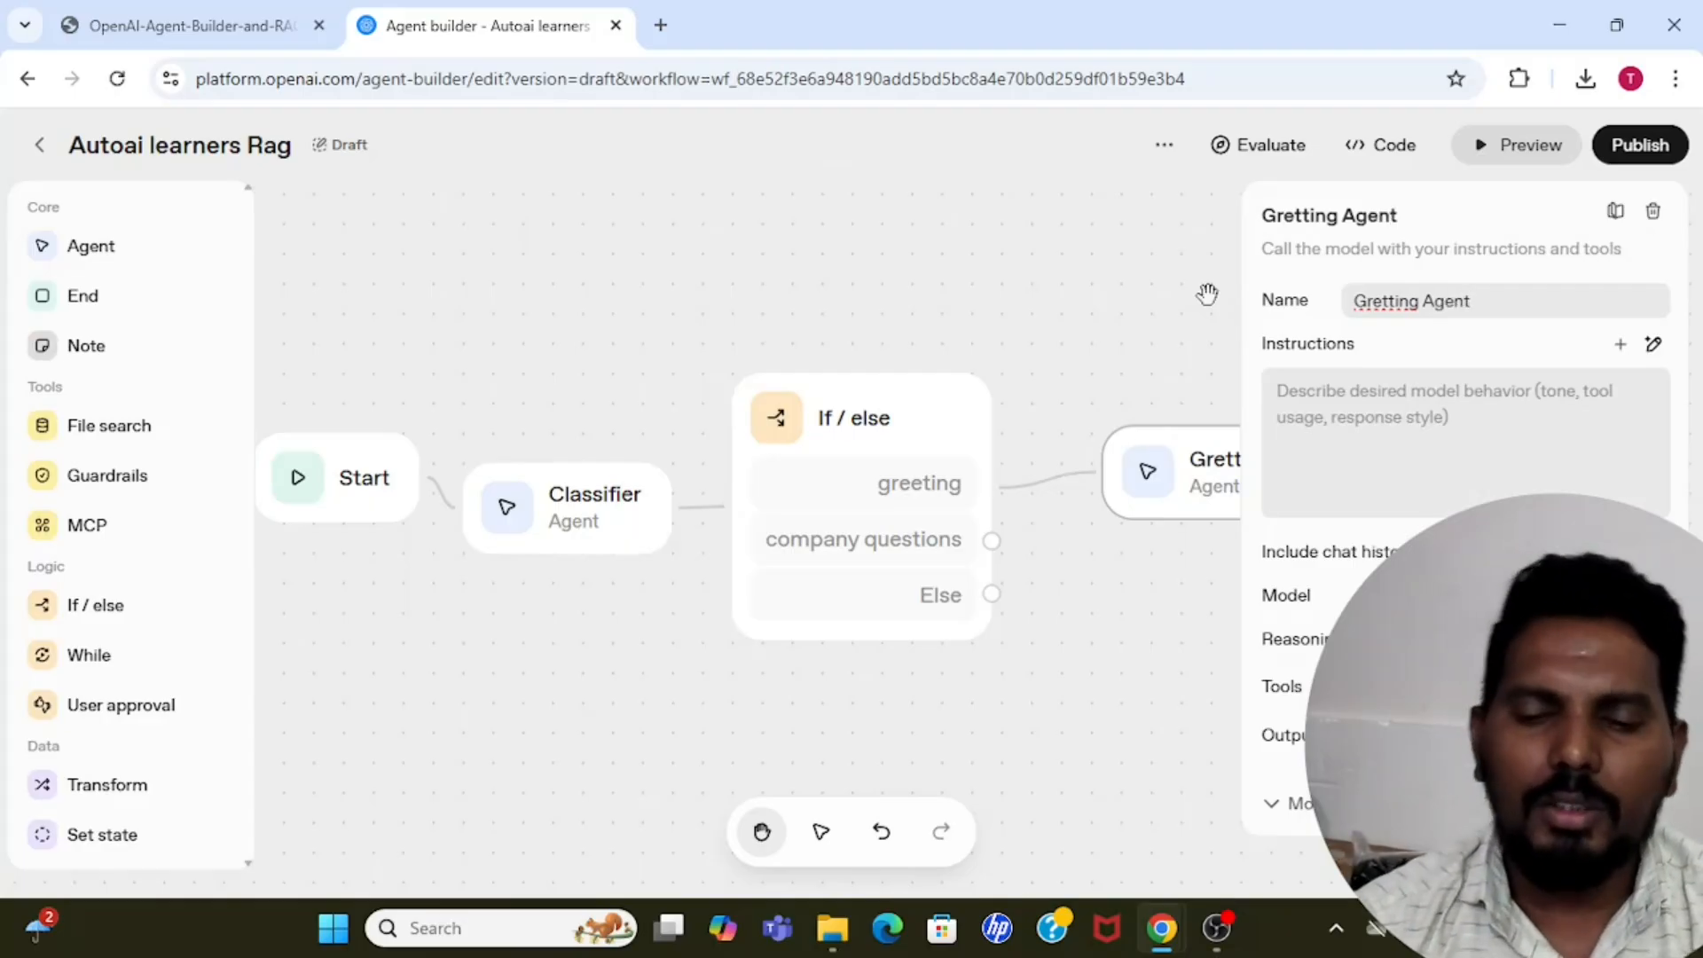
# Begin the Gretting Agent's instructions with "You are an agent who is responsinble for answering greeting related questions...".
pyautogui.click(1296, 383)
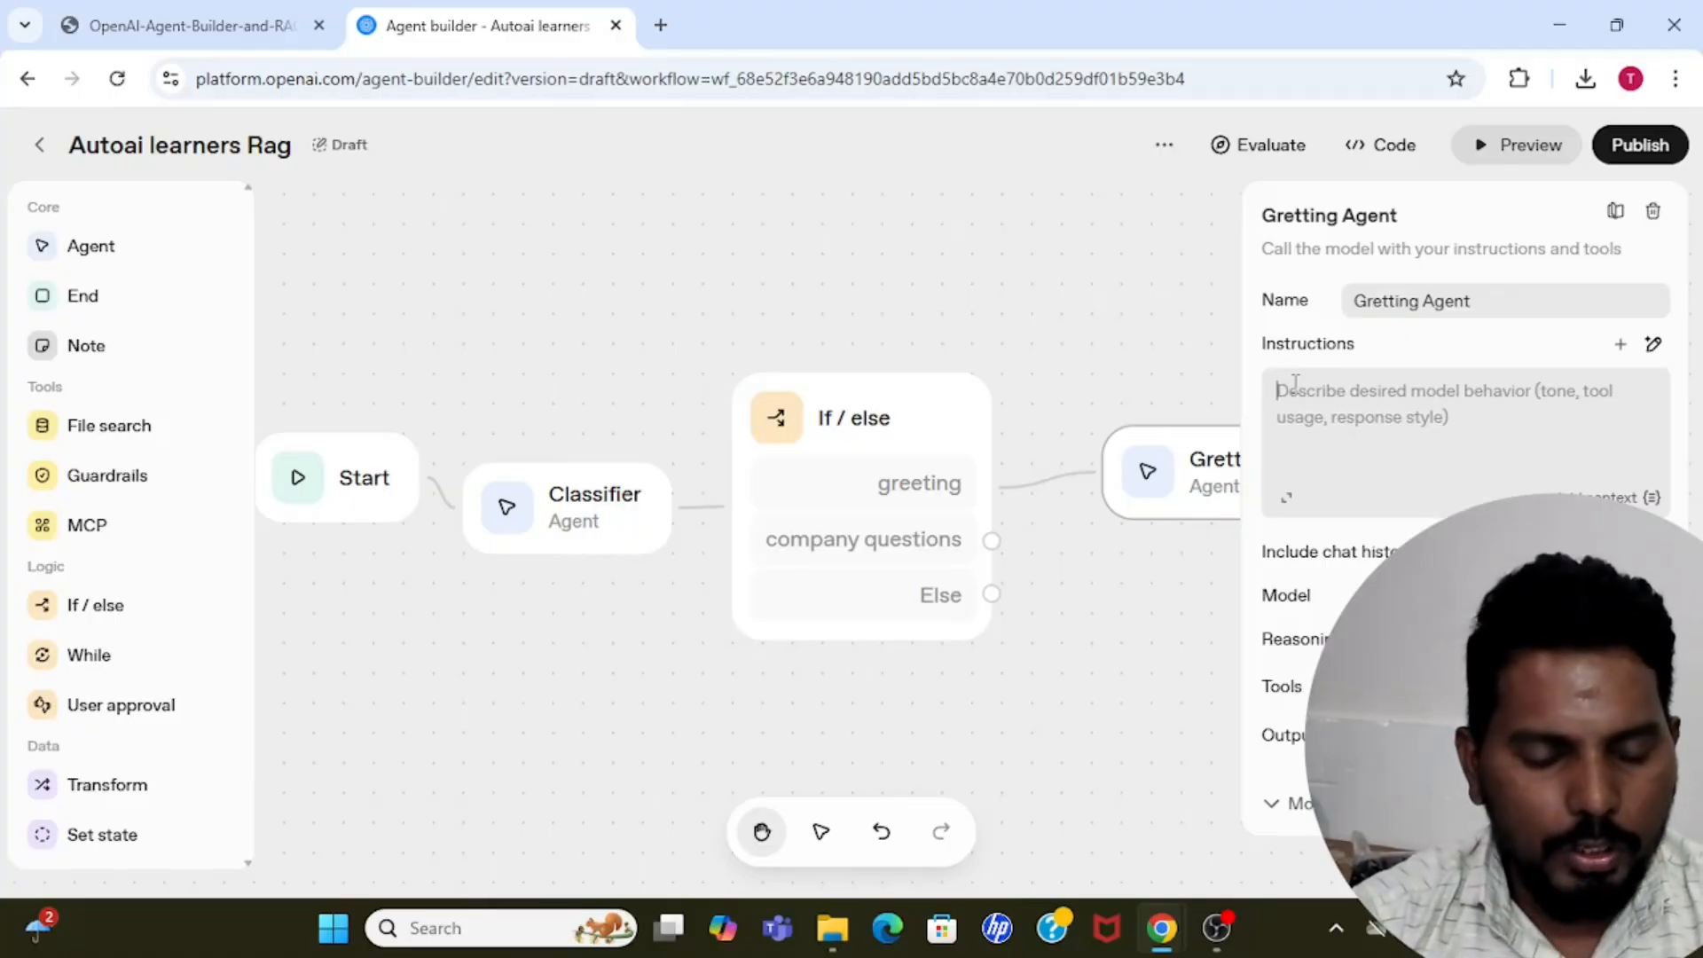
pyautogui.write('You are an')
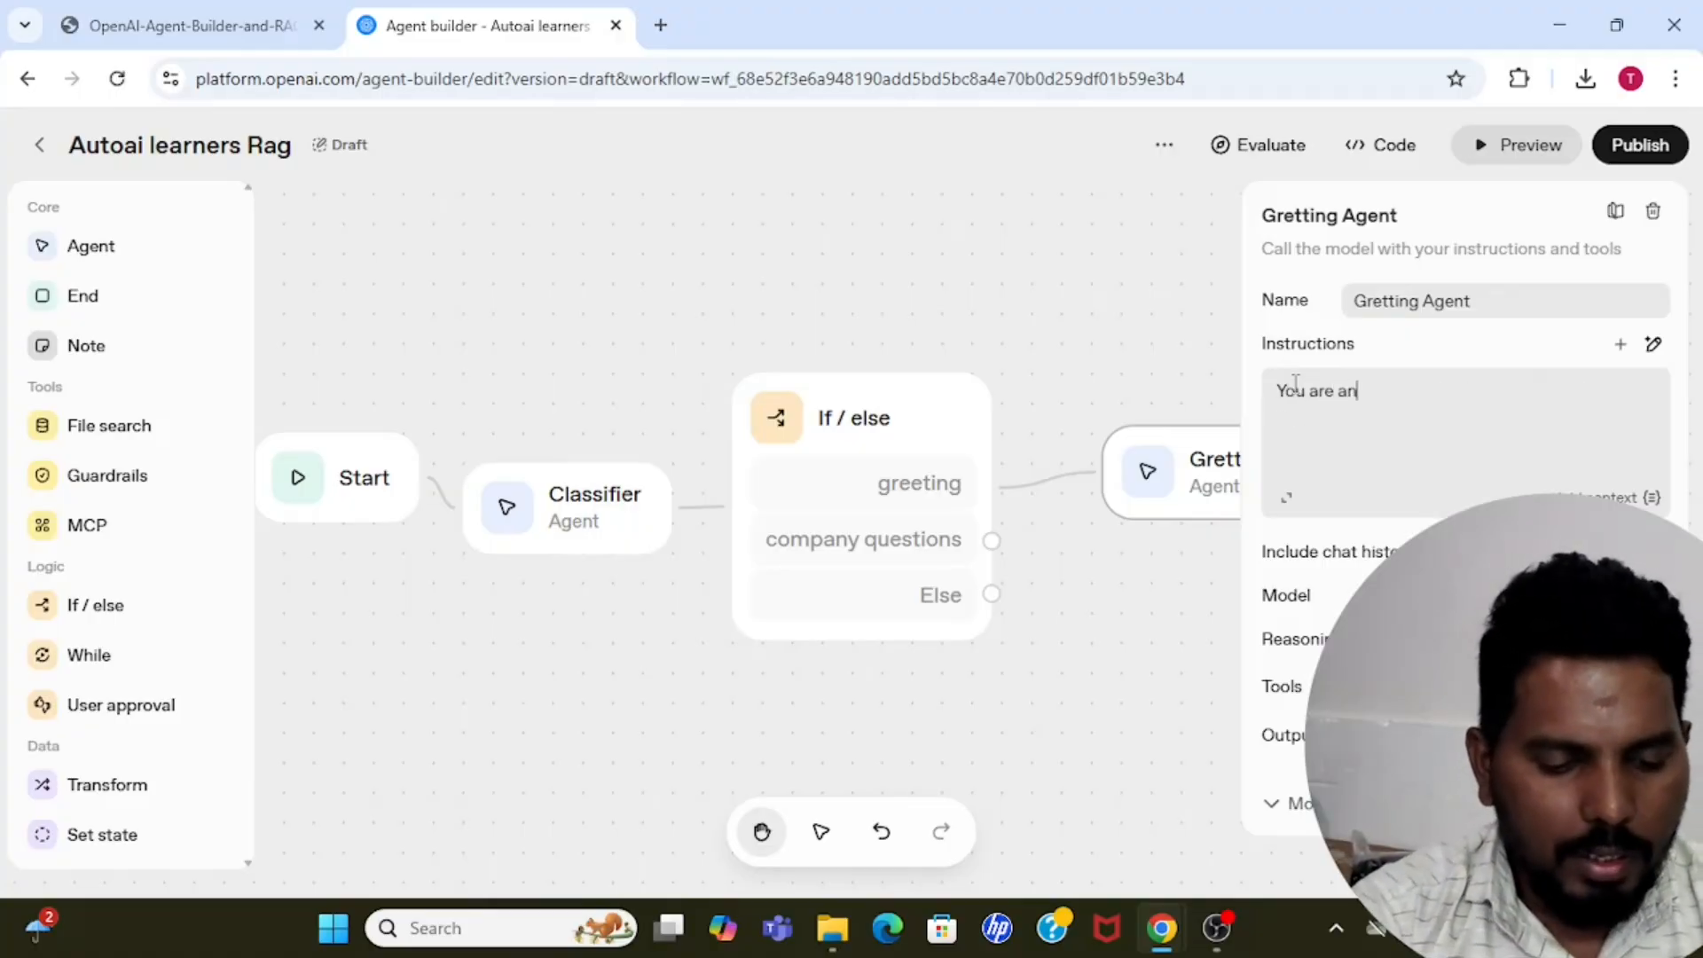
pyautogui.write(' agent w')
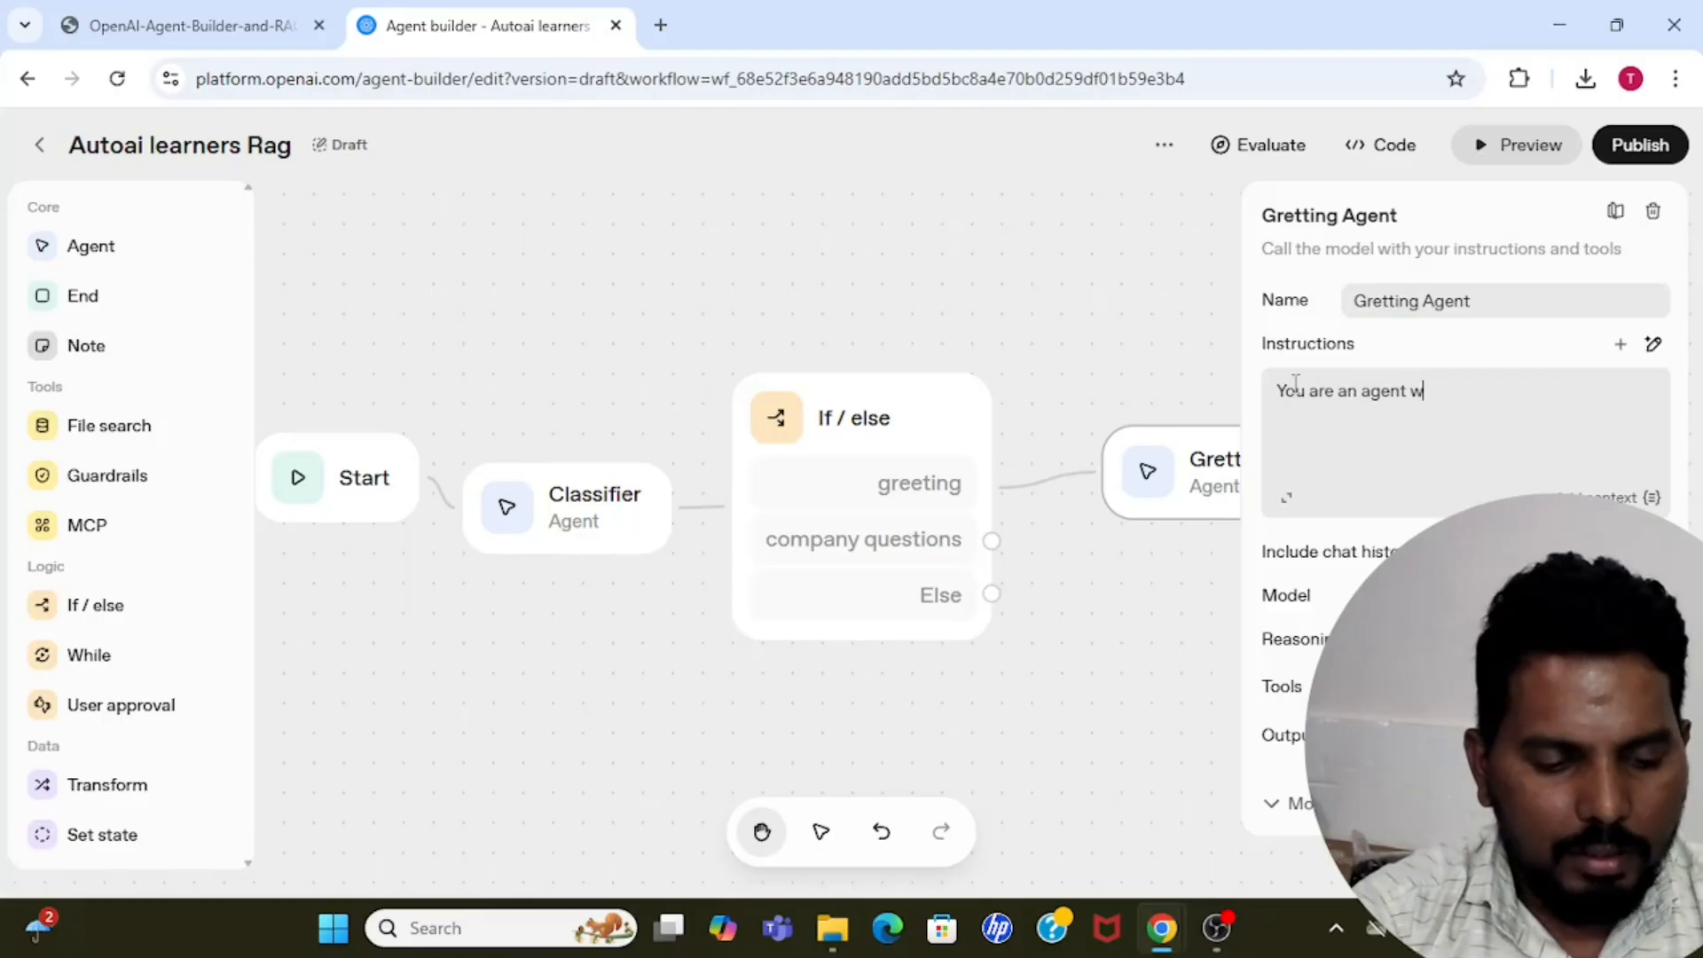
pyautogui.write('ho is respon')
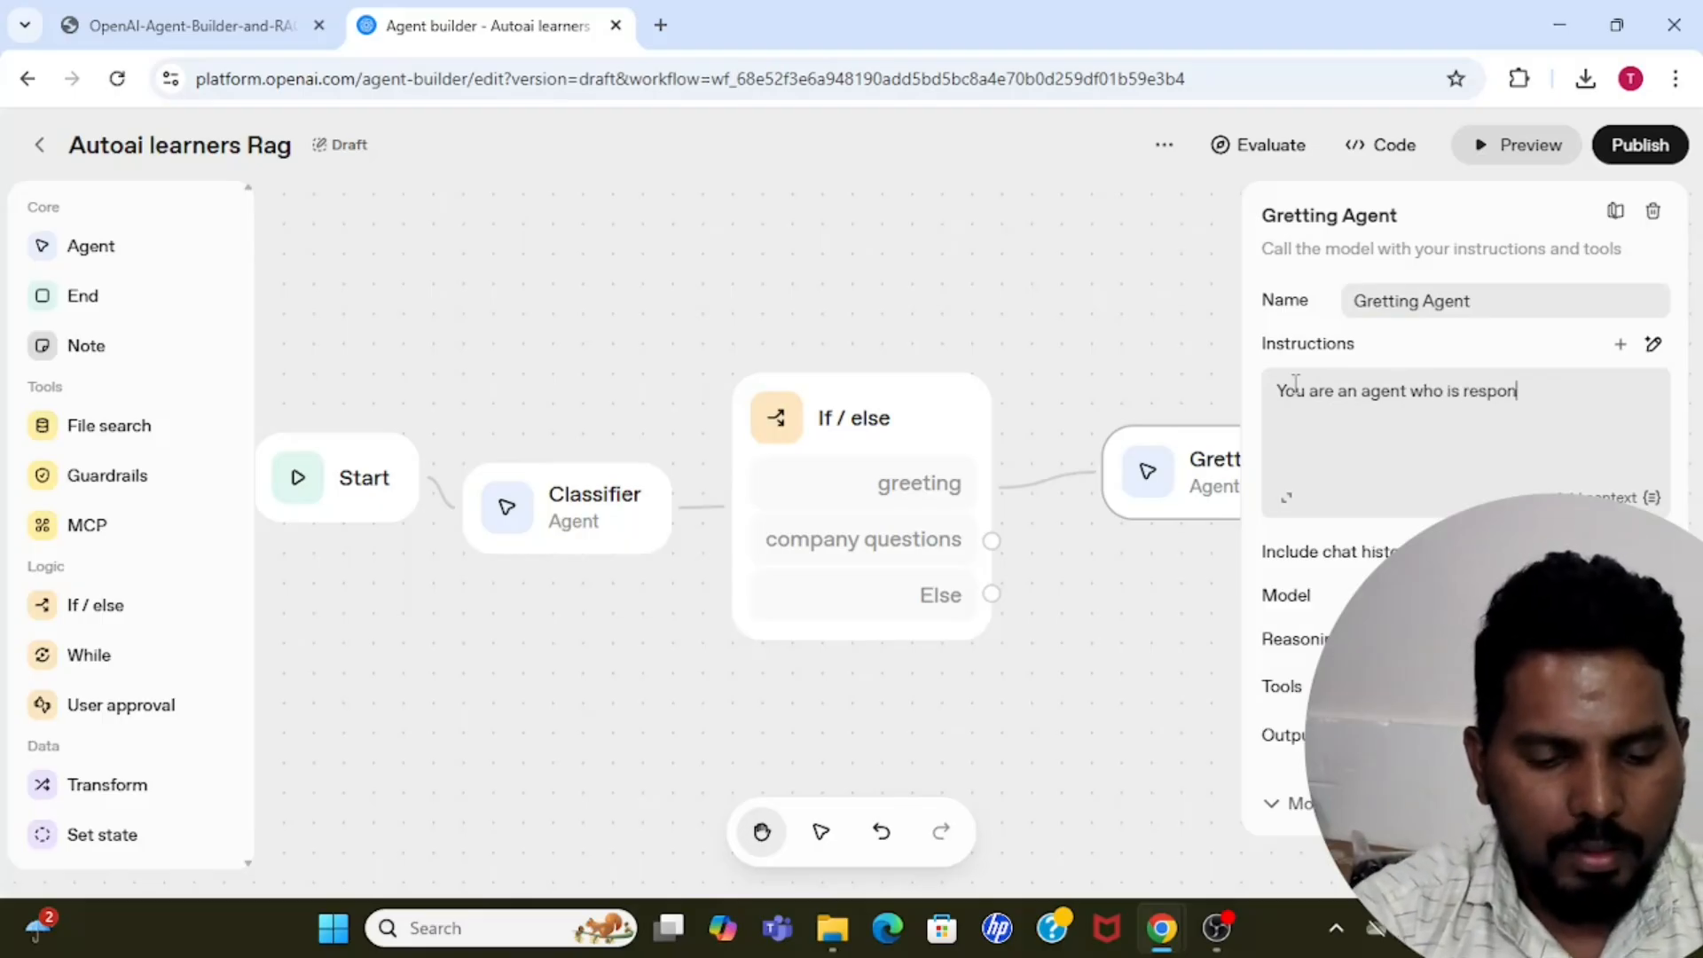
pyautogui.write('sinb')
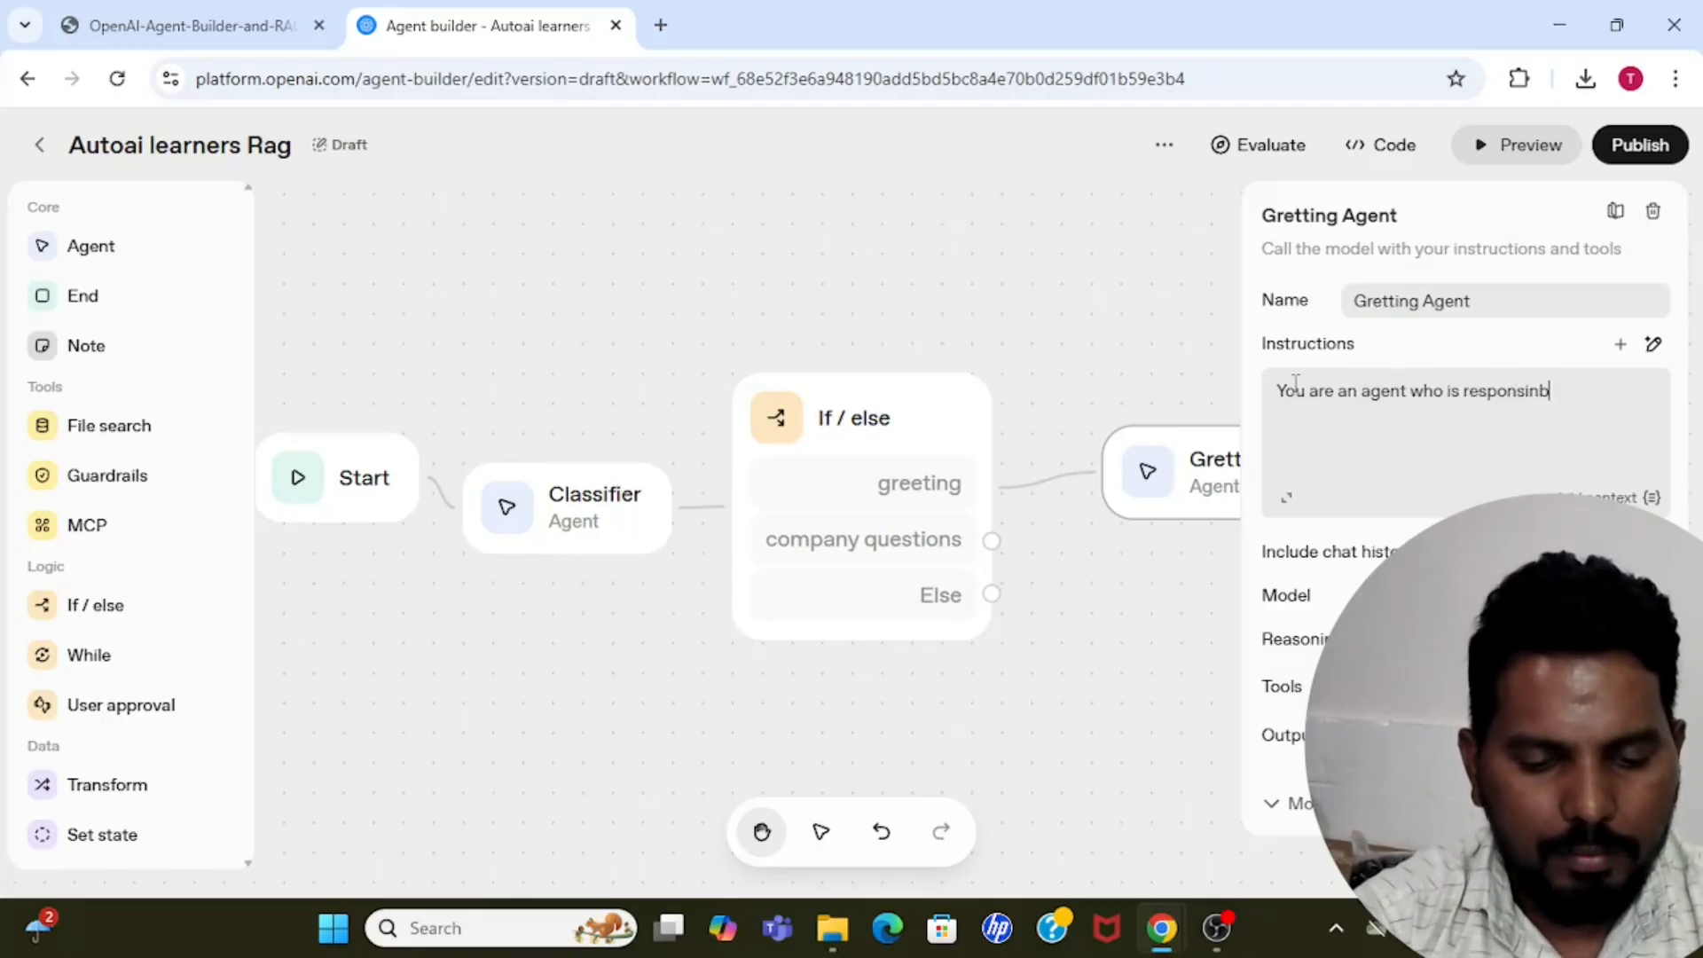
pyautogui.write('le for gree')
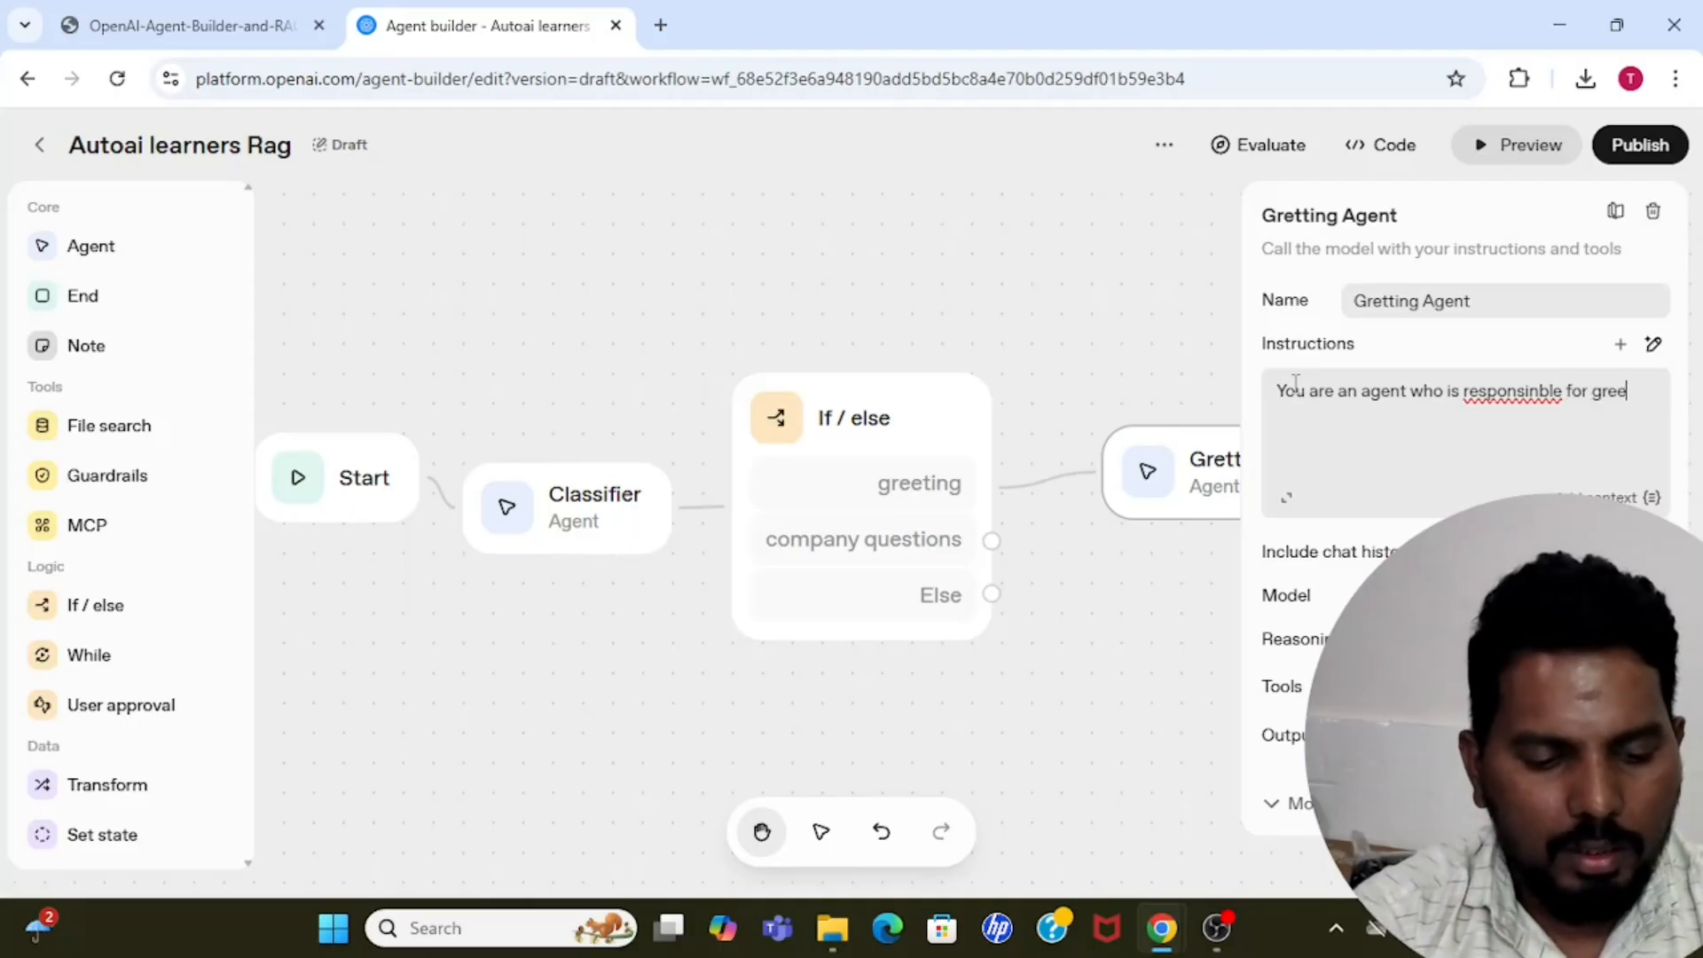
pyautogui.press('BackSpace')
pyautogui.press('BackSpace')
pyautogui.write('an')
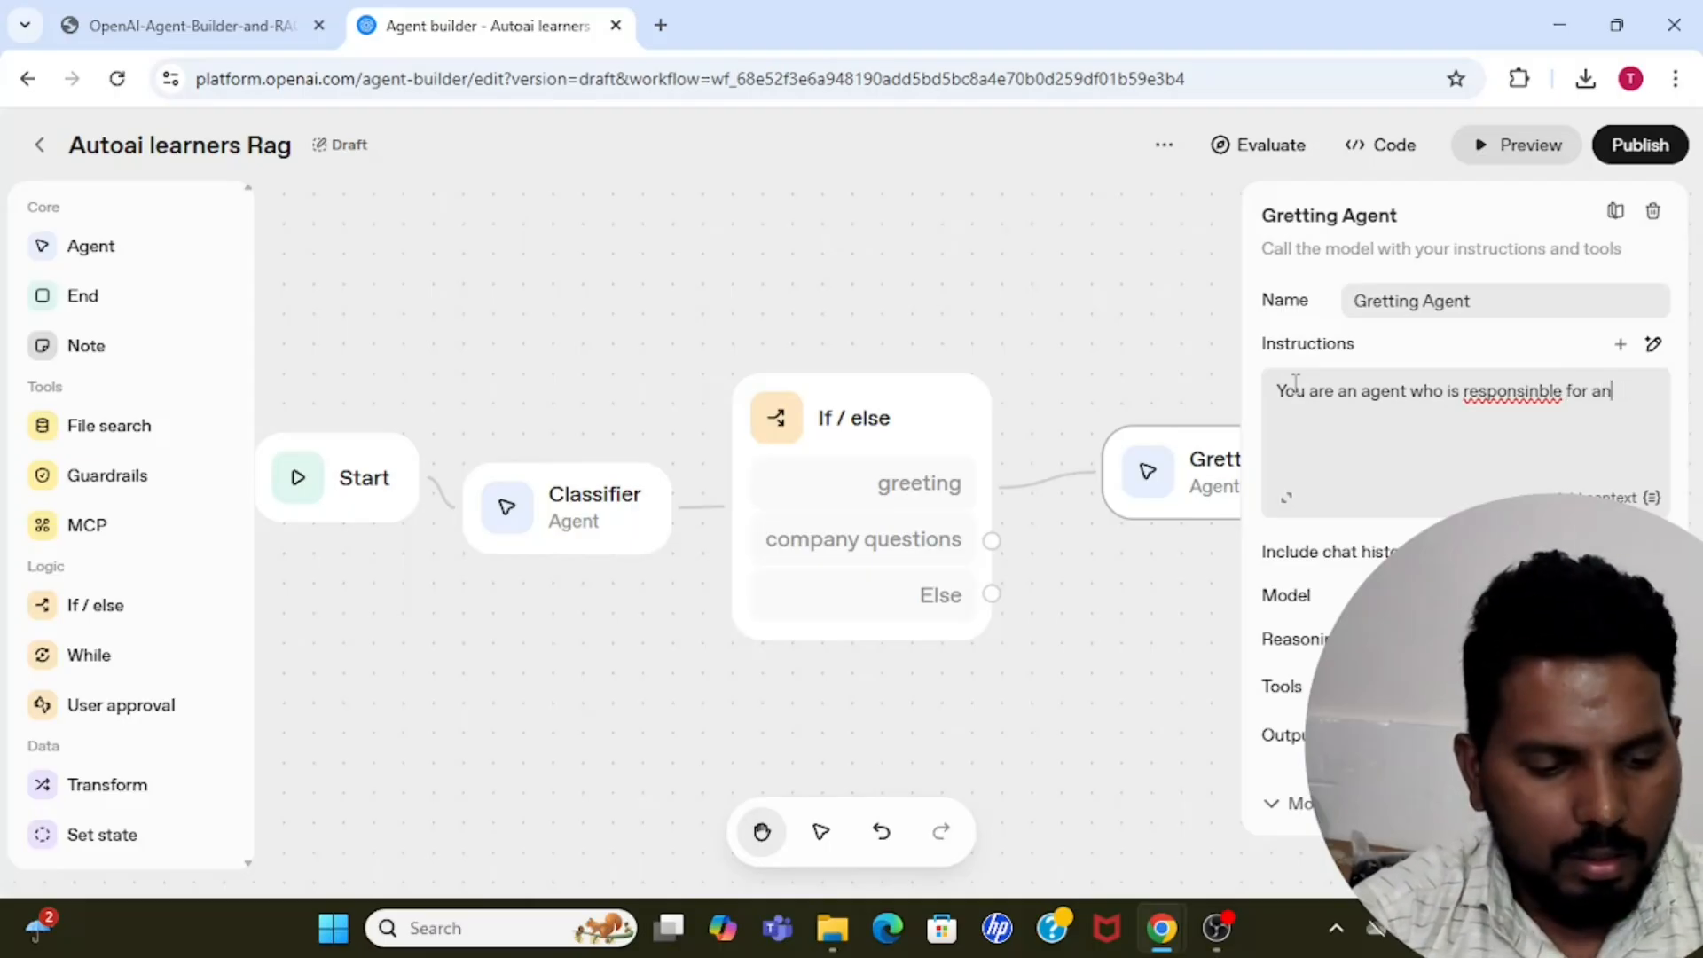
pyautogui.write('swering')
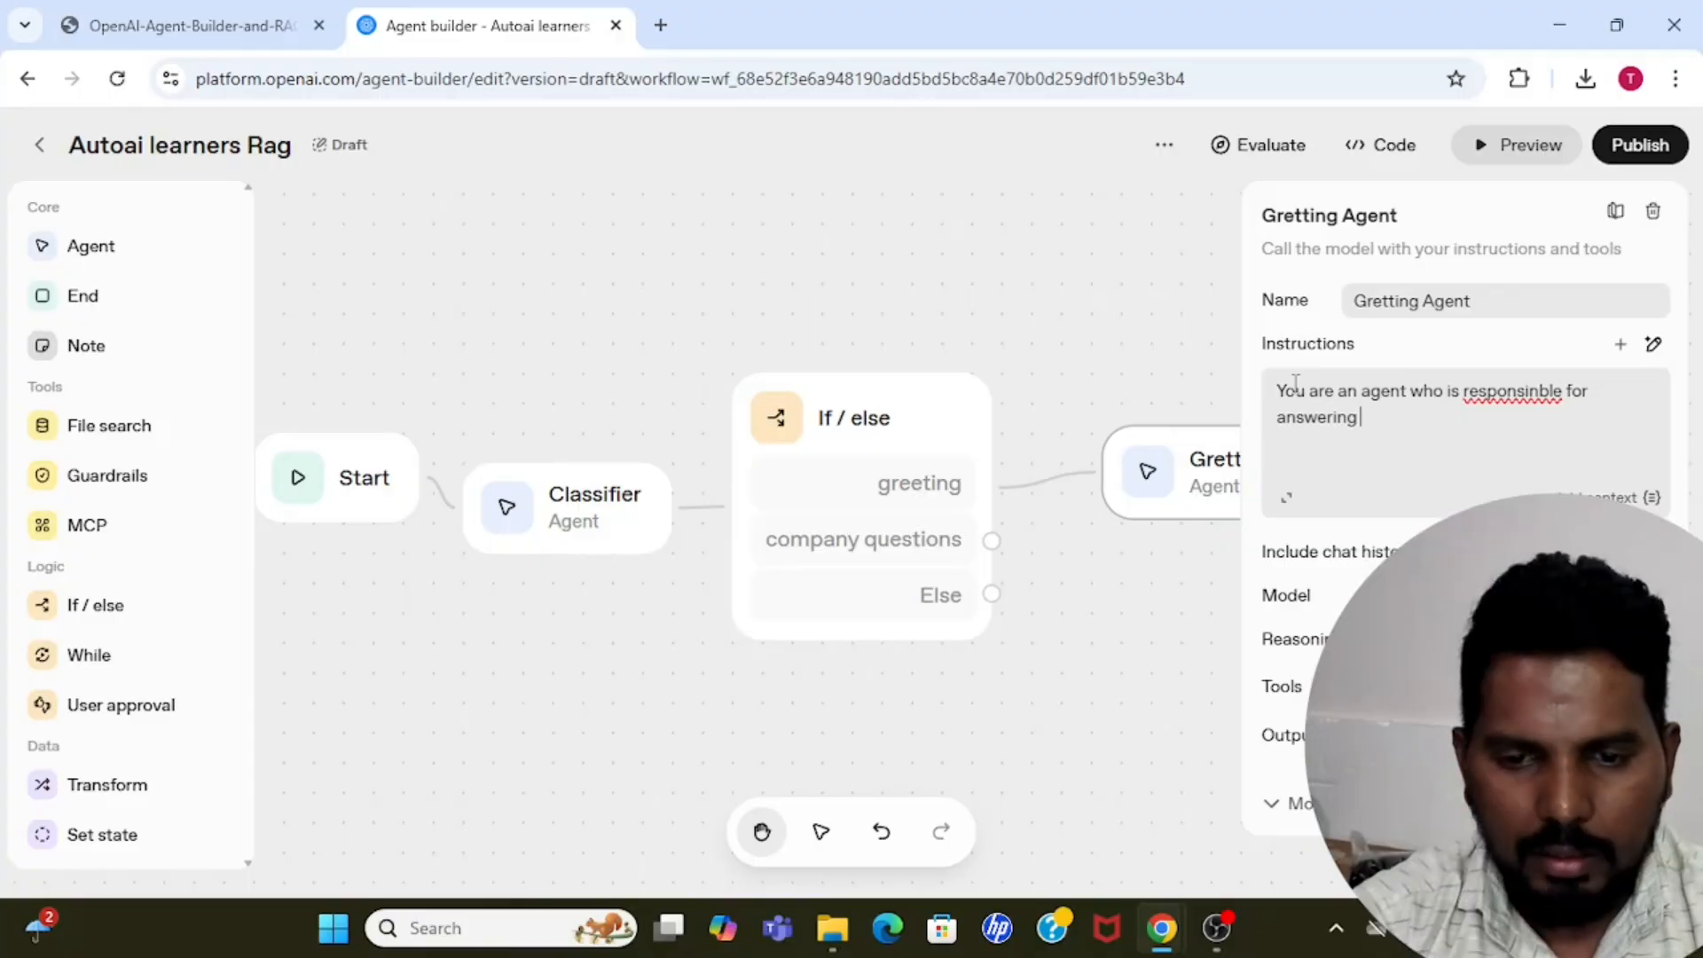
pyautogui.write(' gr')
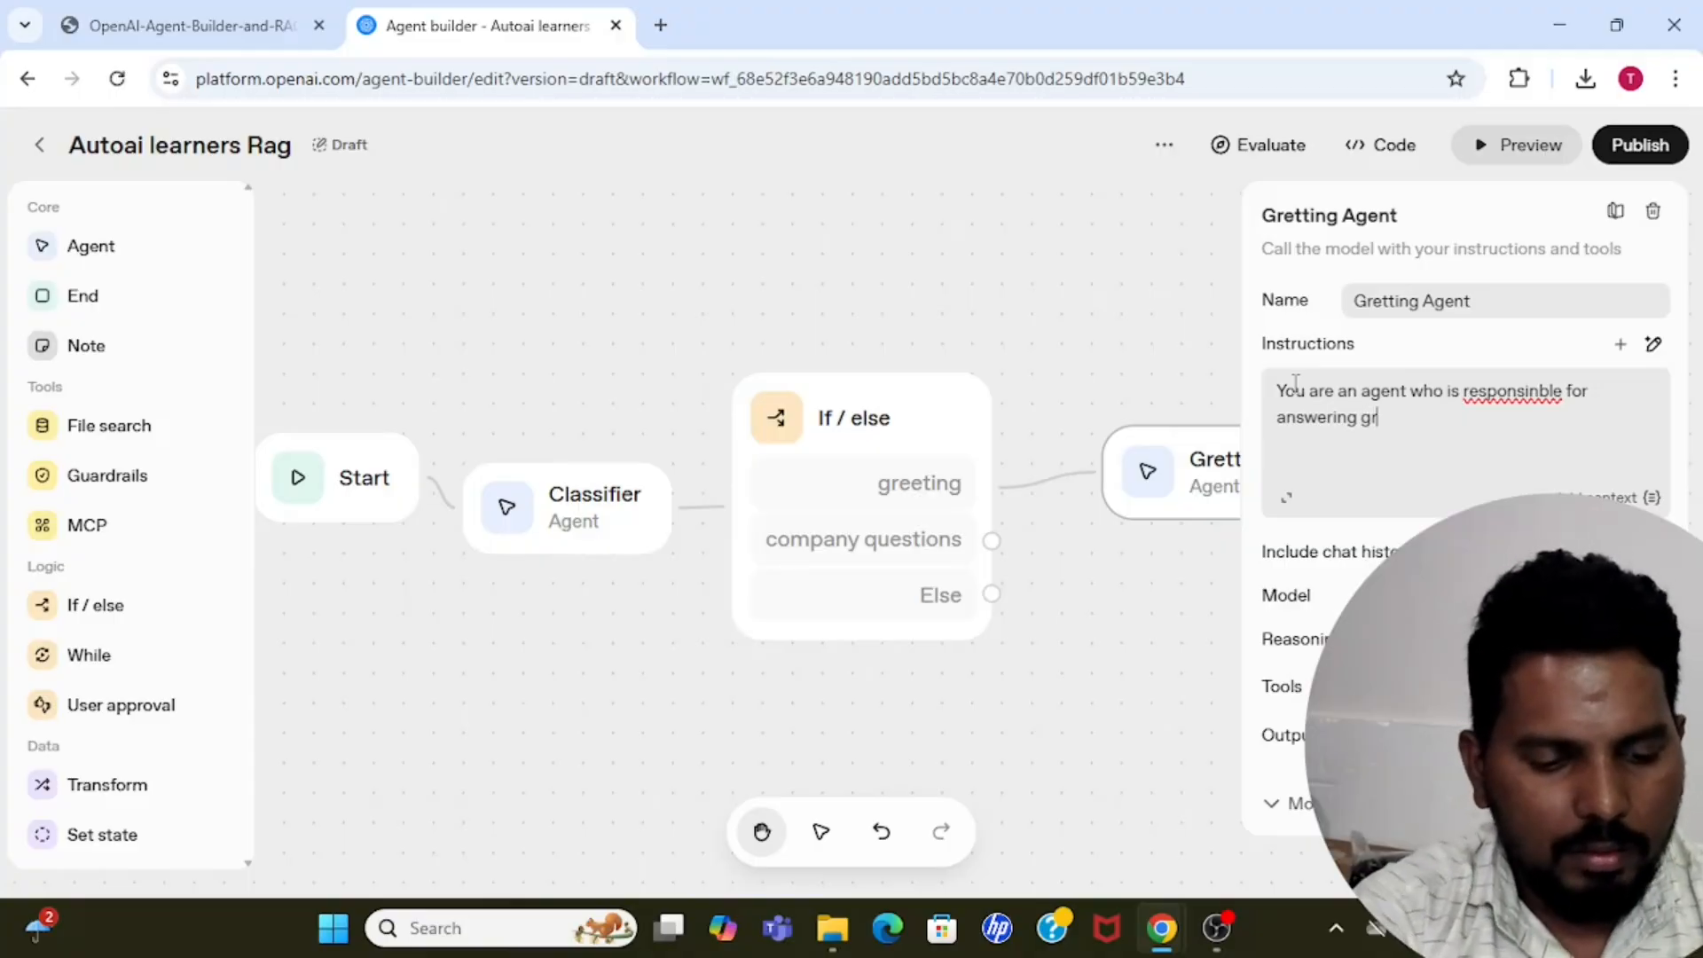
pyautogui.write('eeting rela')
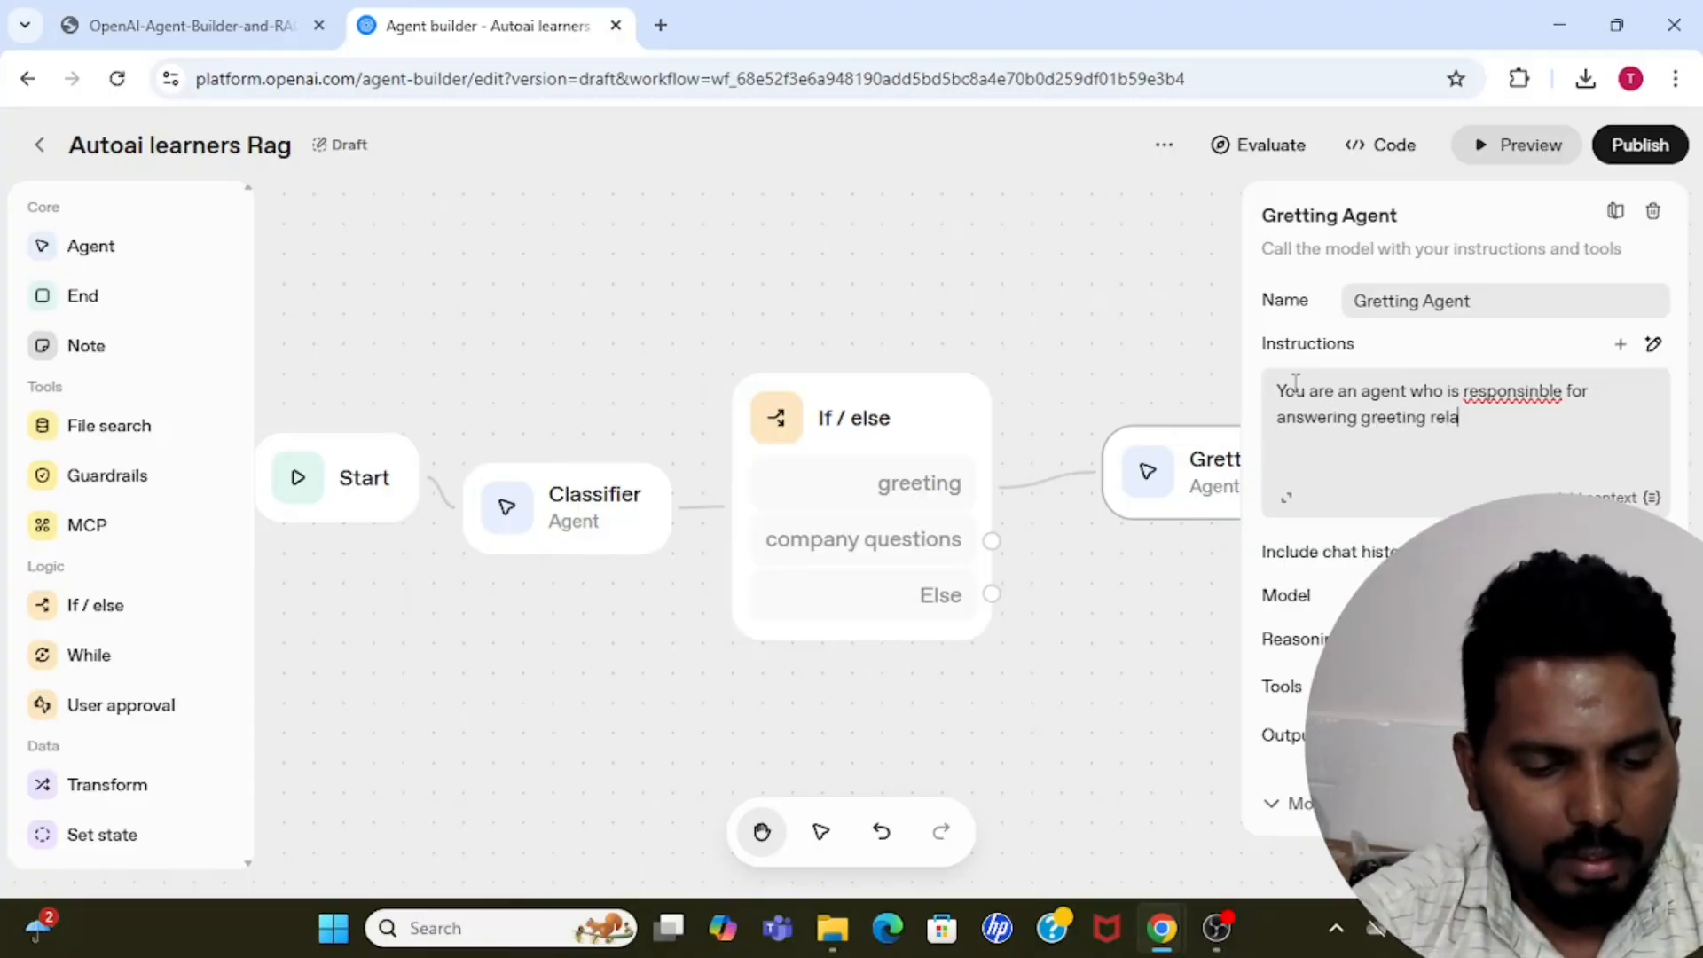
pyautogui.write('ted questions')
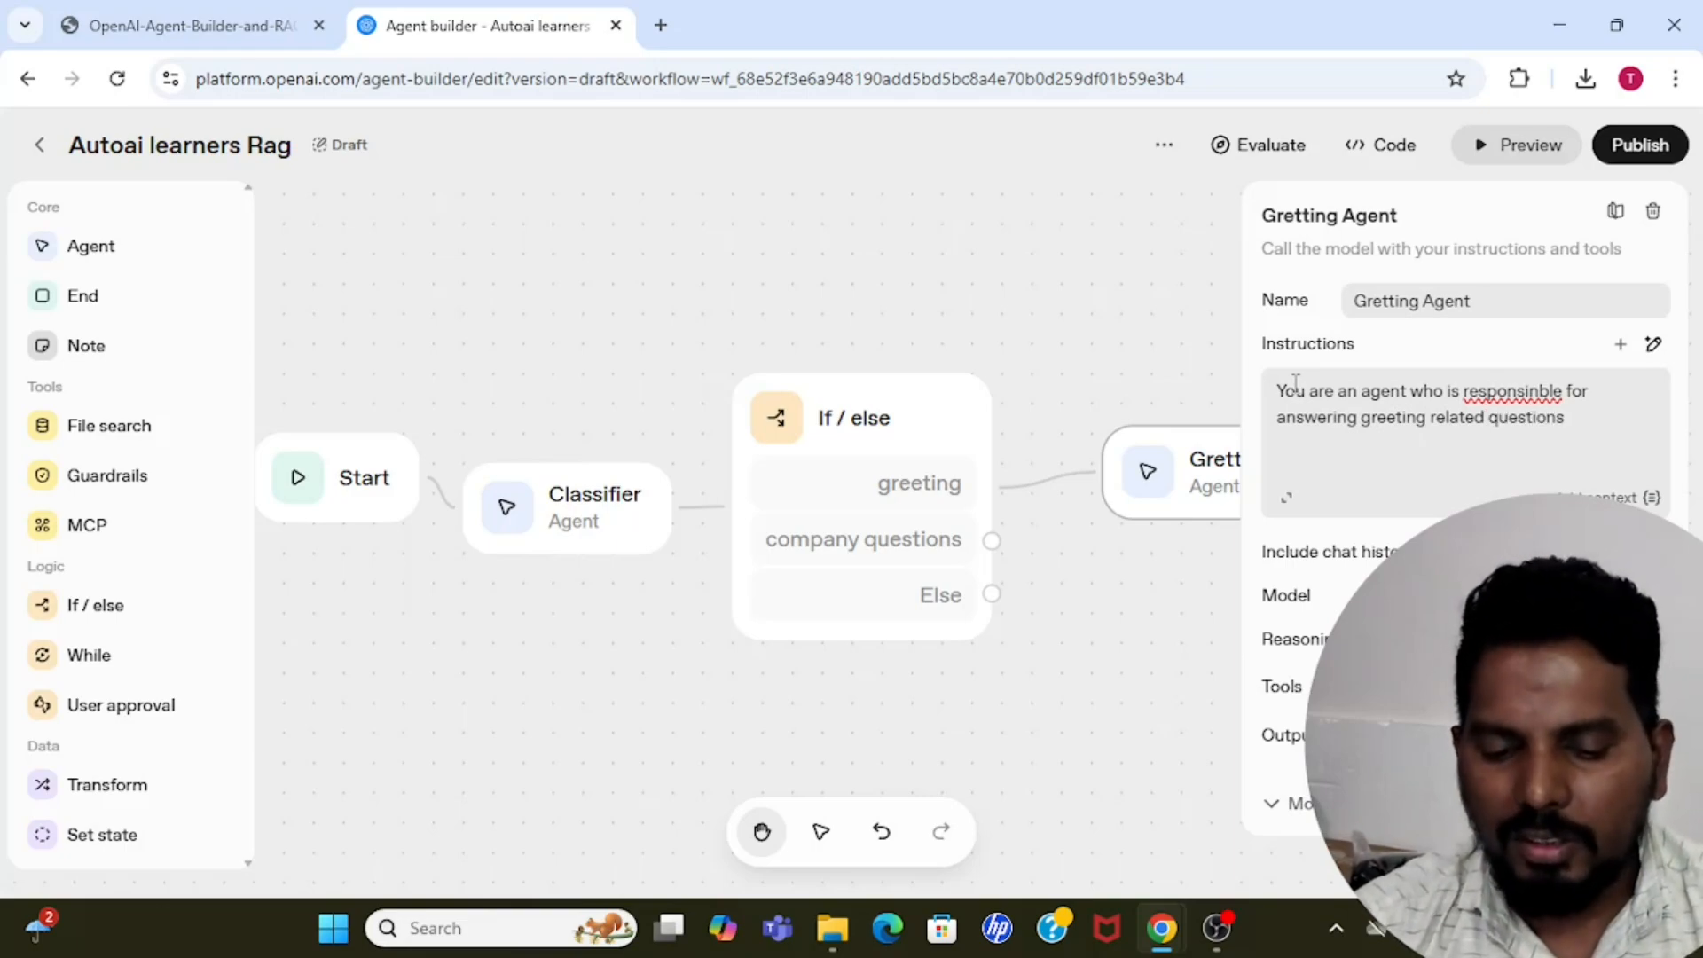
pyautogui.write('...')
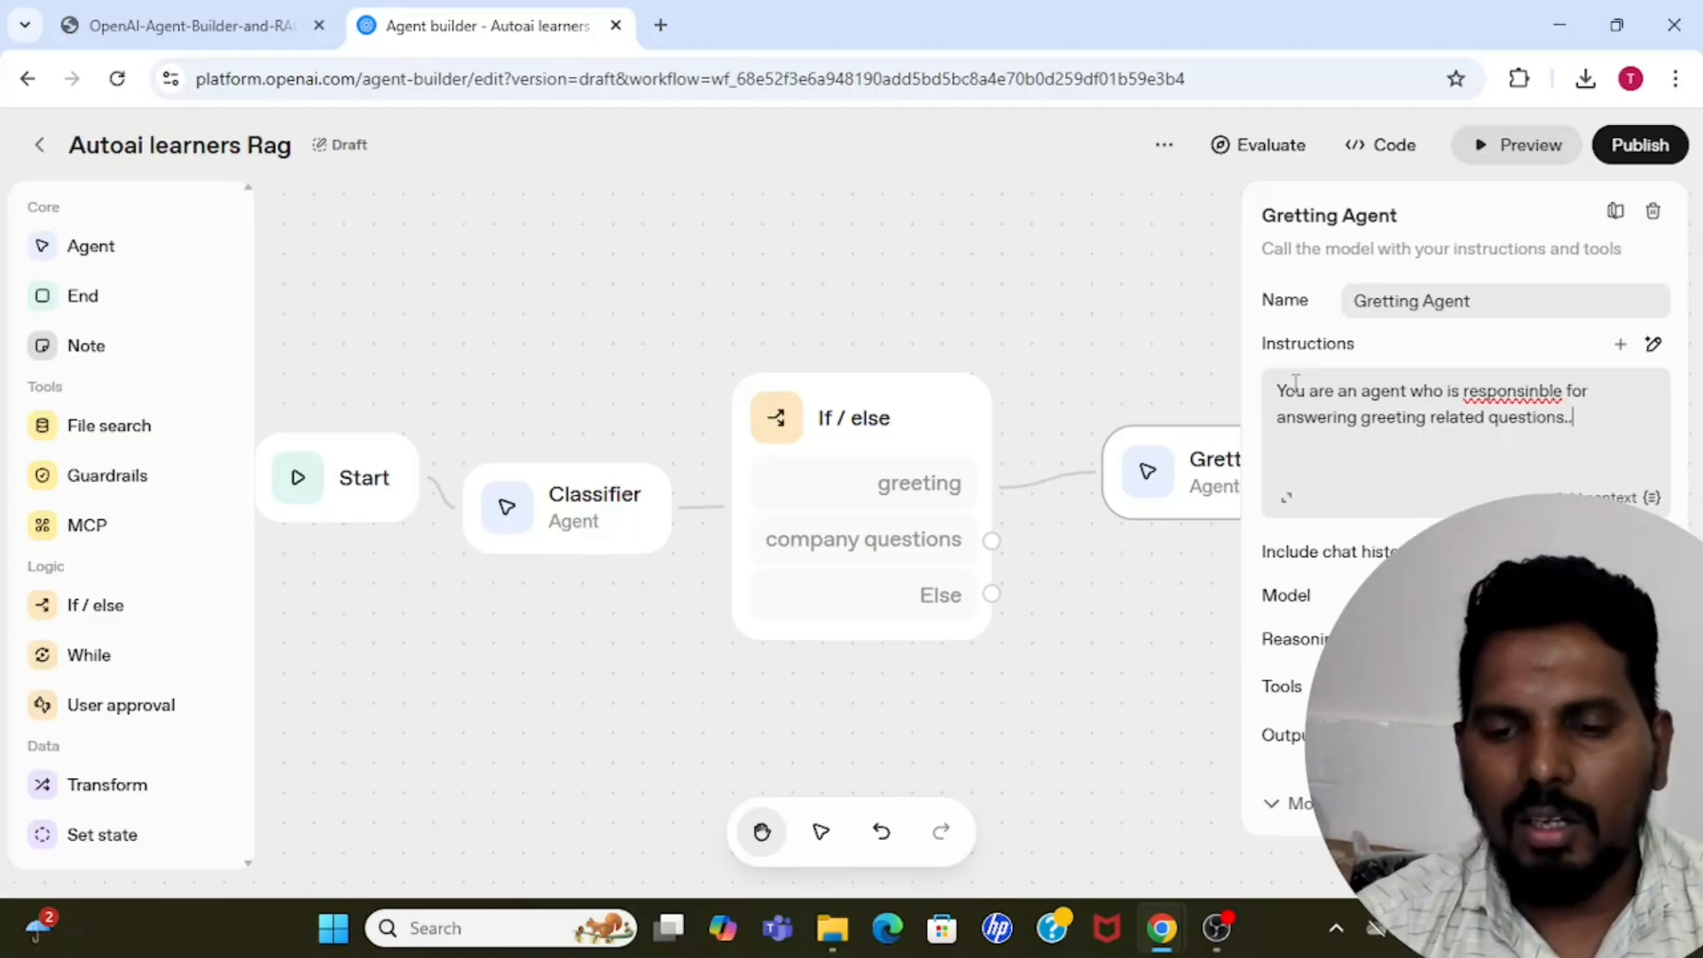
pyautogui.write(' Always ')
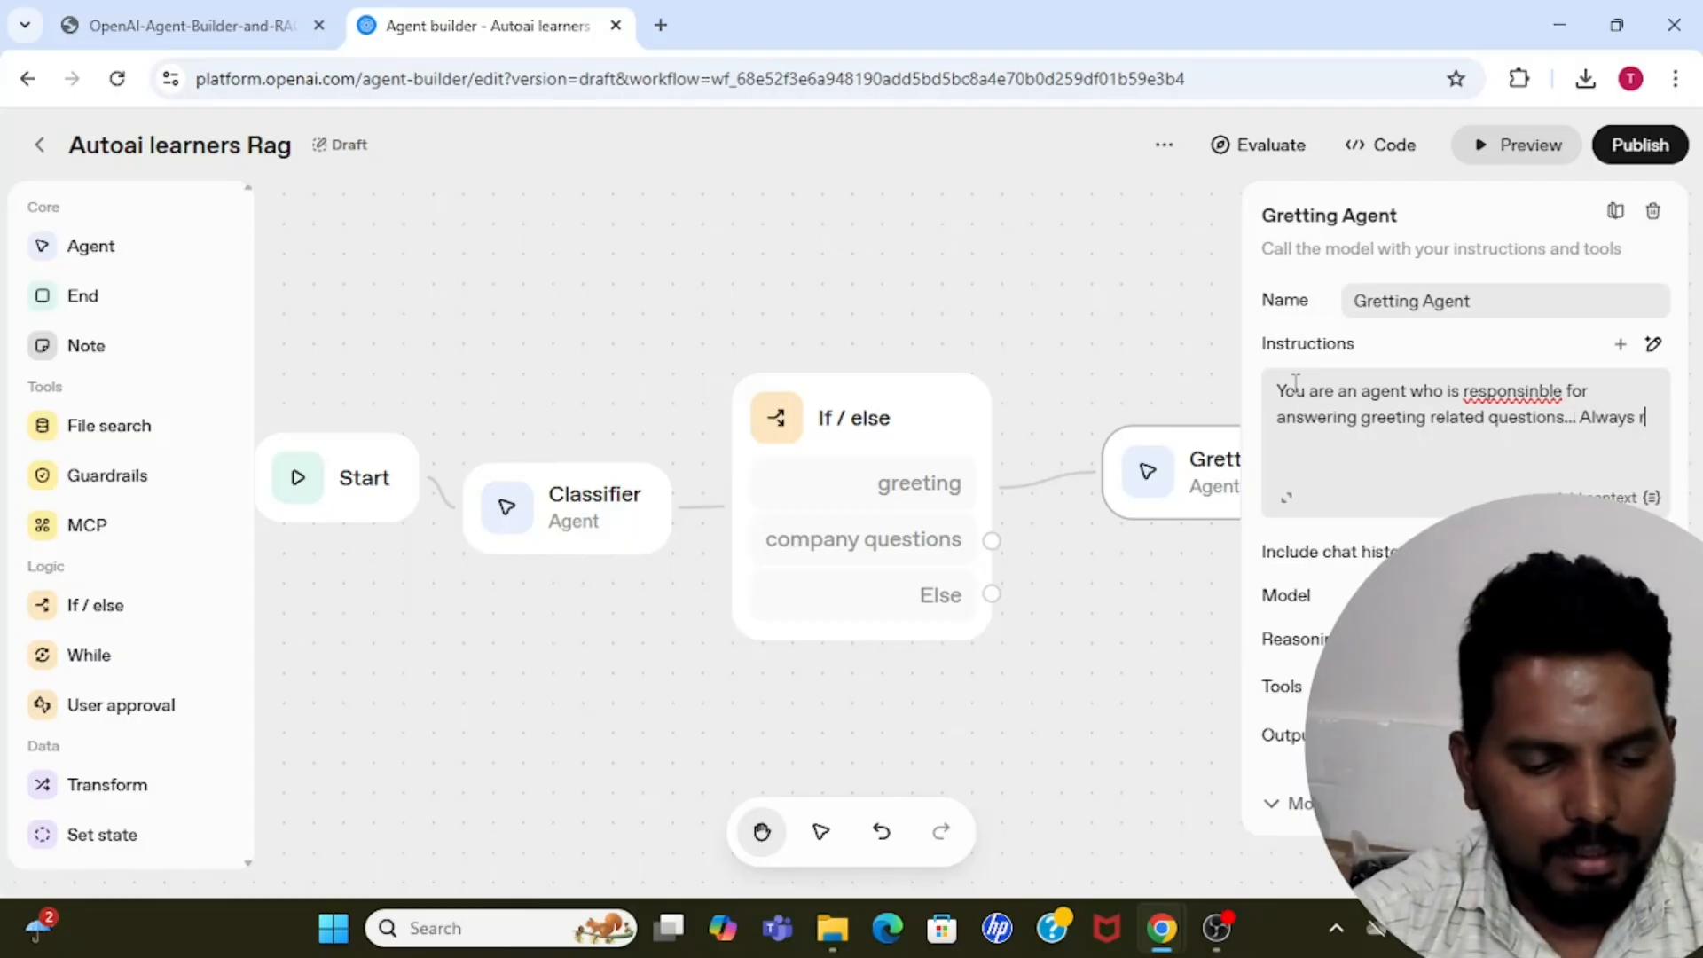
pyautogui.write('resp')
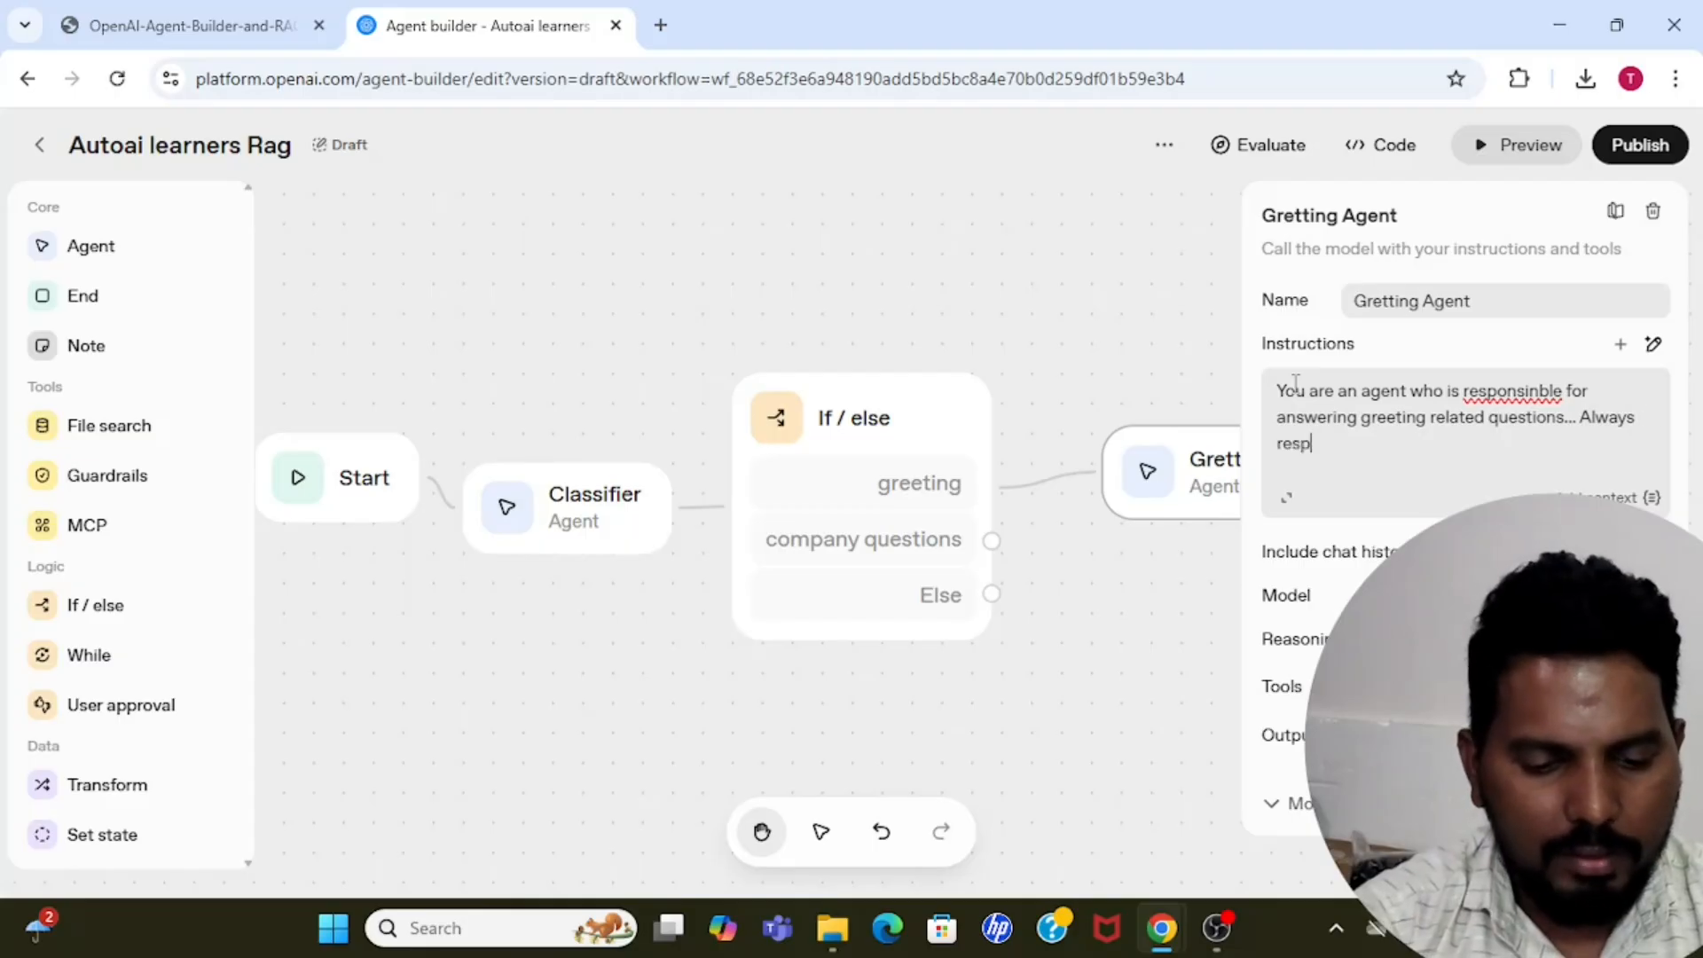
pyautogui.write('ond polite')
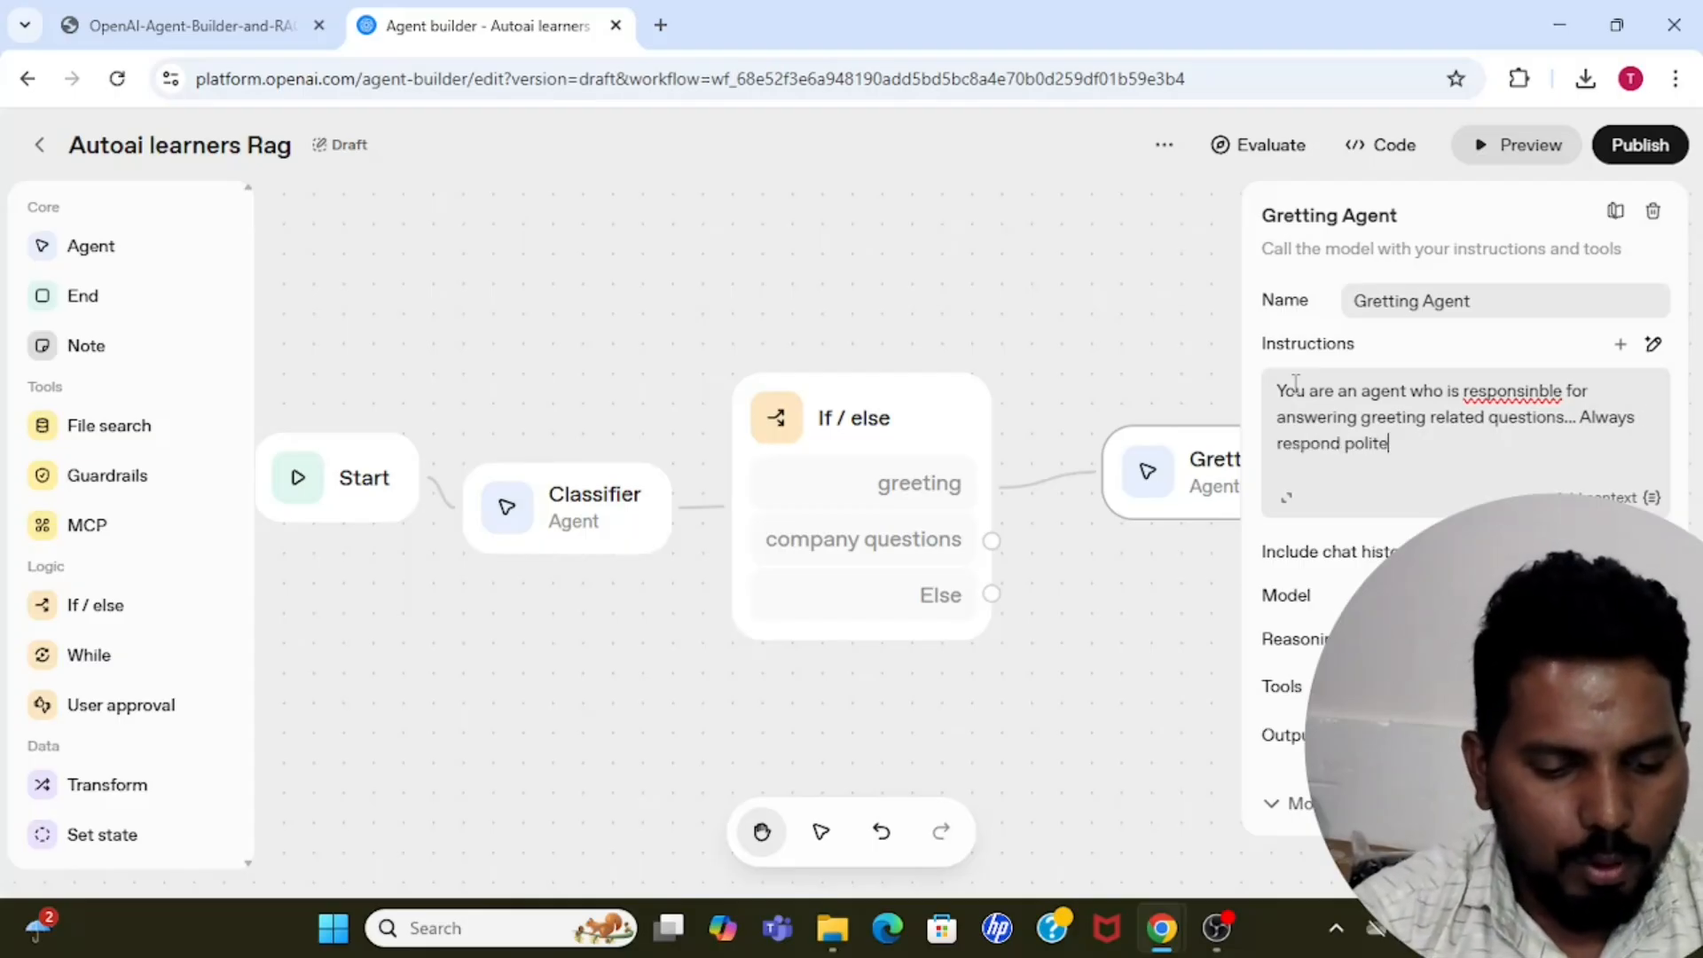
pyautogui.write('ly to the ')
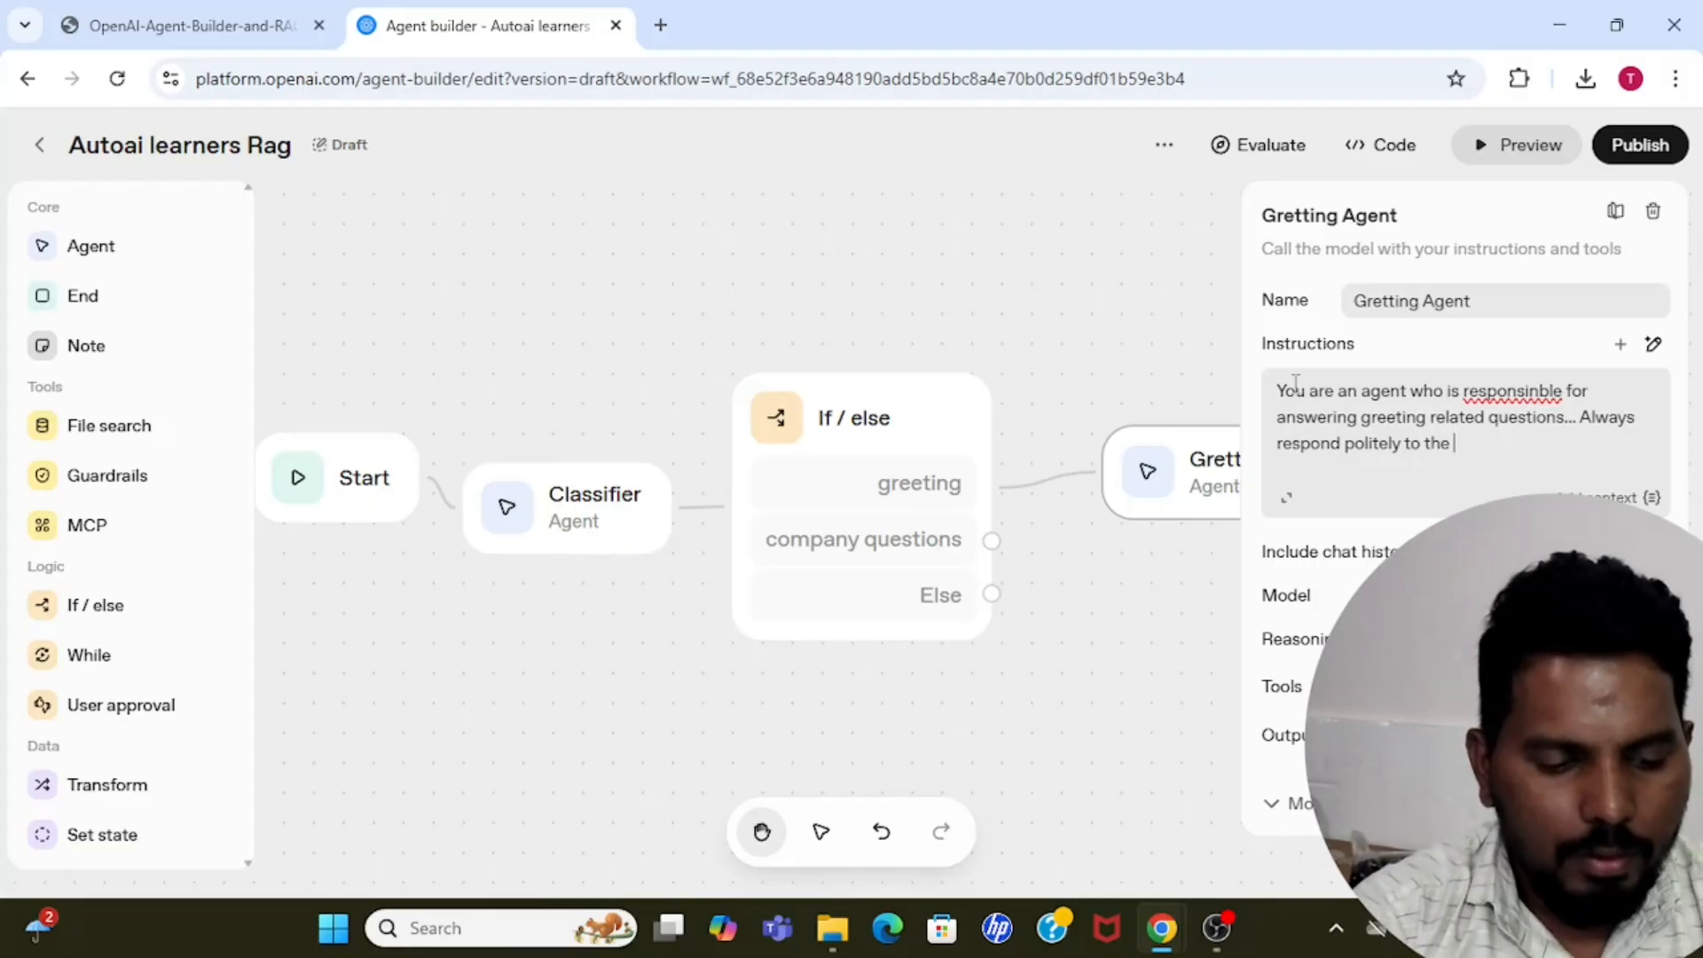
pyautogui.write('user msg')
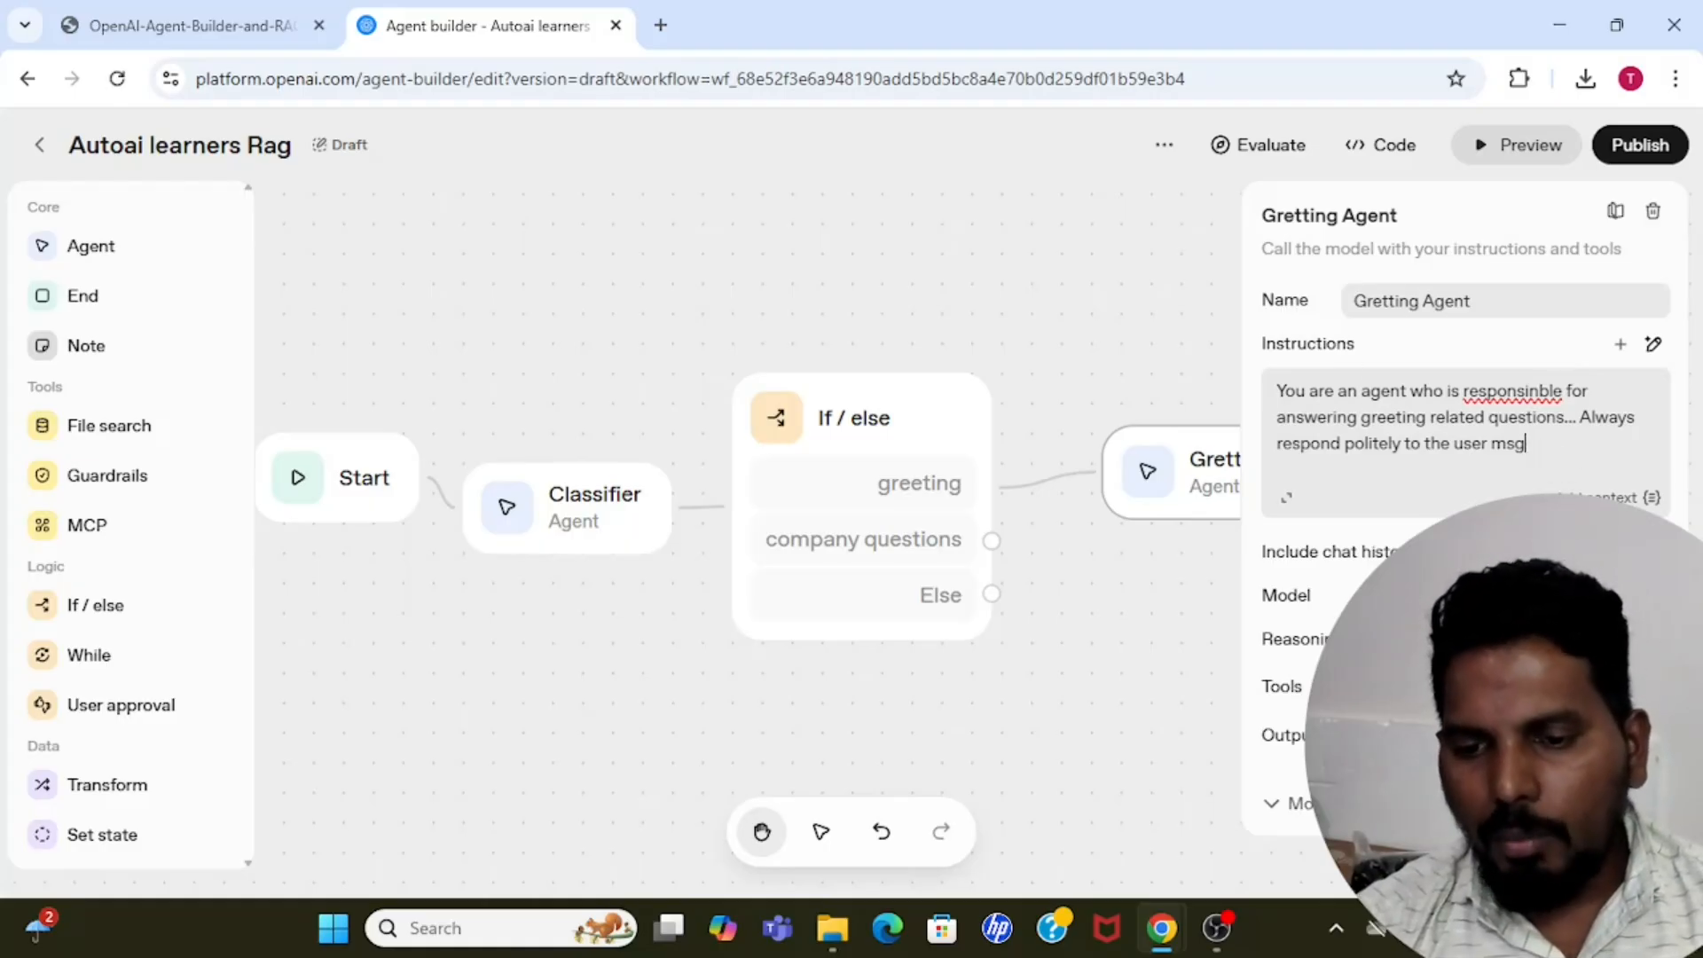
# Set the Gretting Agent's model to gpt-4.1-mini and close the node's settings.
pyautogui.click(1597, 595)
pyautogui.moveTo(1676, 233); pyautogui.dragTo(1683, 297)
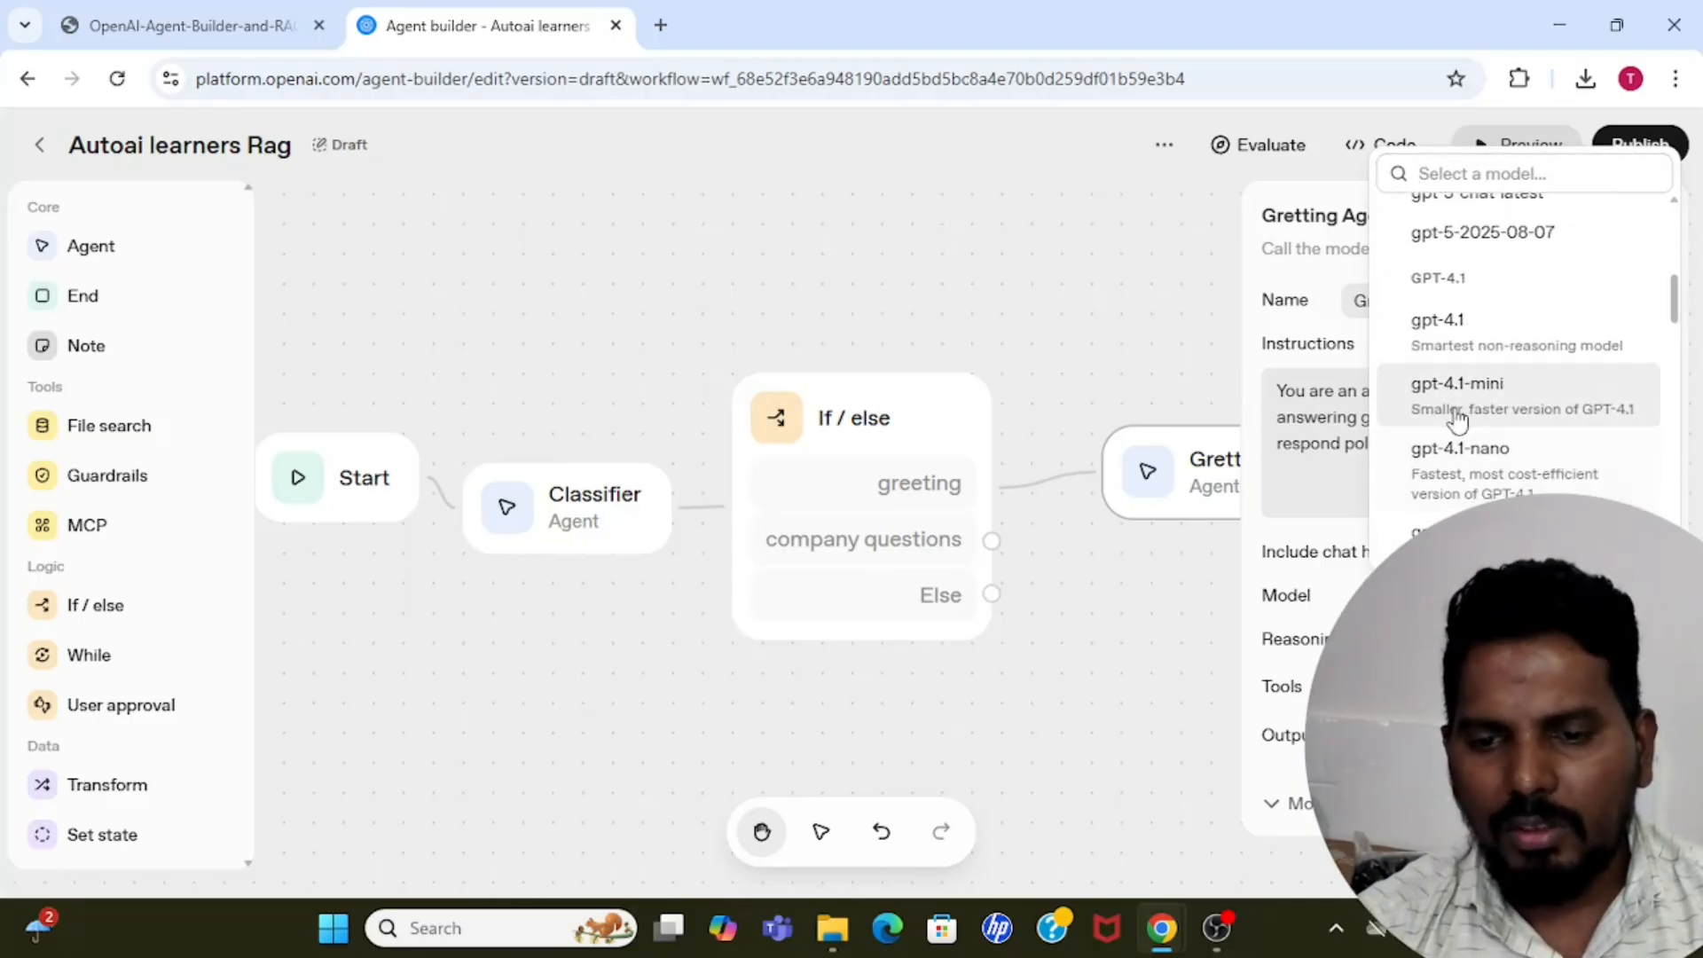
pyautogui.click(1534, 403)
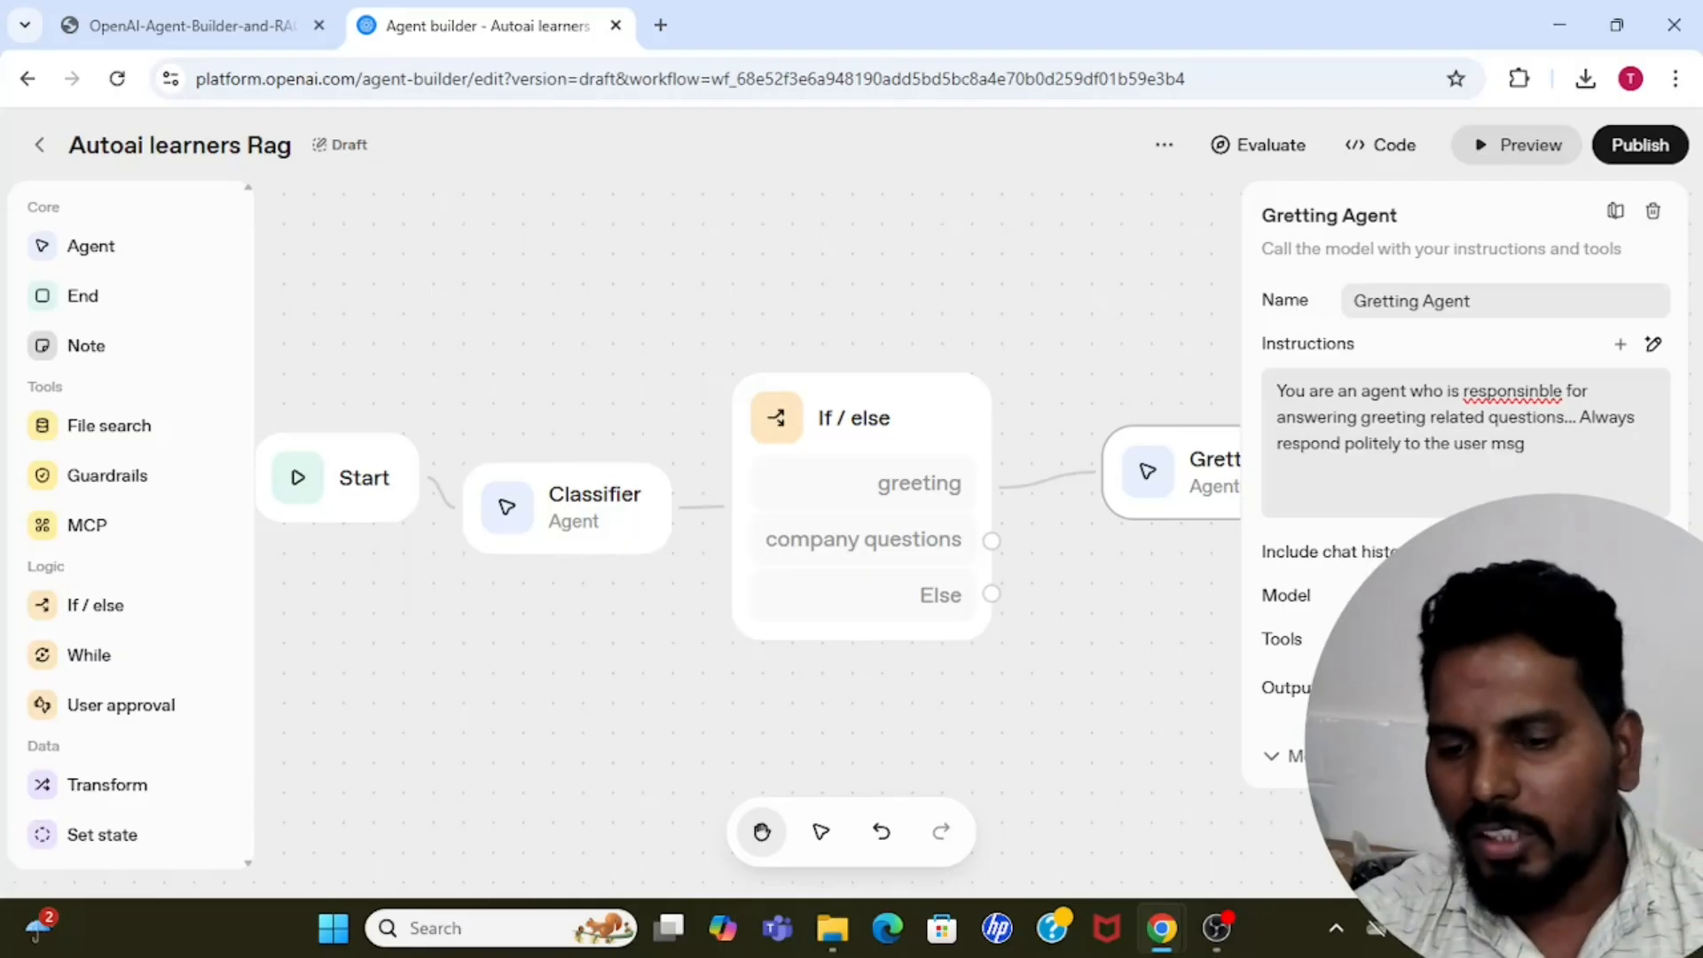
pyautogui.click(1104, 314)
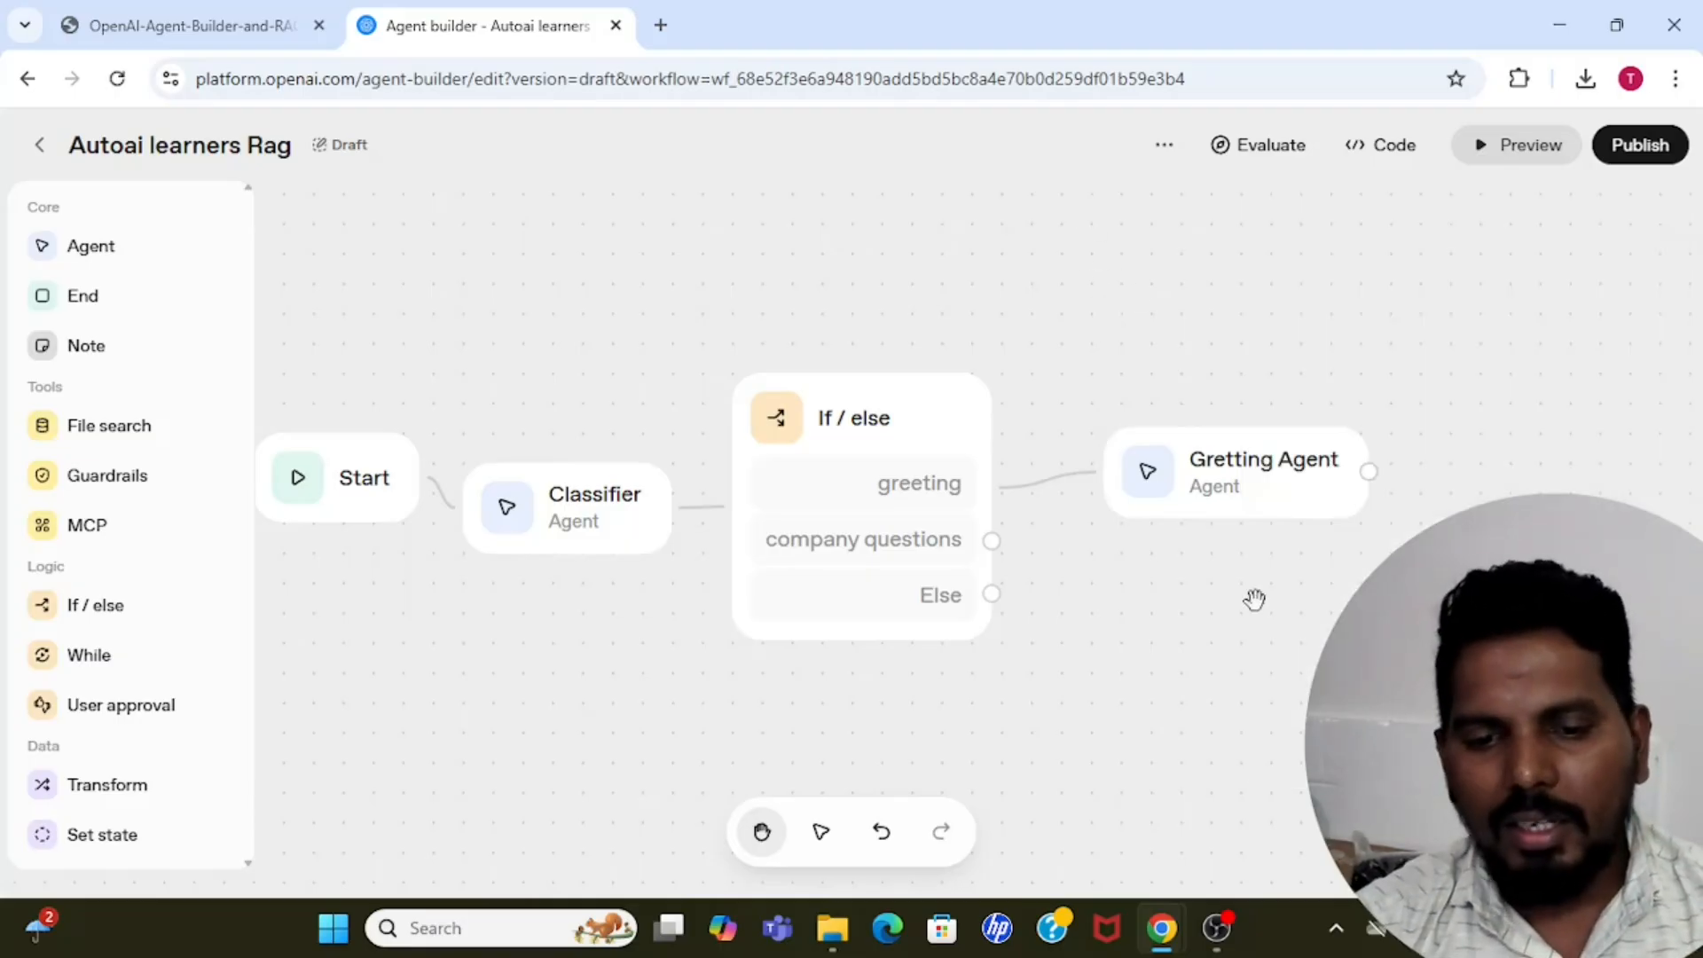
# Move the Gretting Agent node above the level of If / else and test the workflow in preview with the message "hi".
pyautogui.moveTo(1235, 483); pyautogui.dragTo(1165, 339)
pyautogui.click(1139, 545)
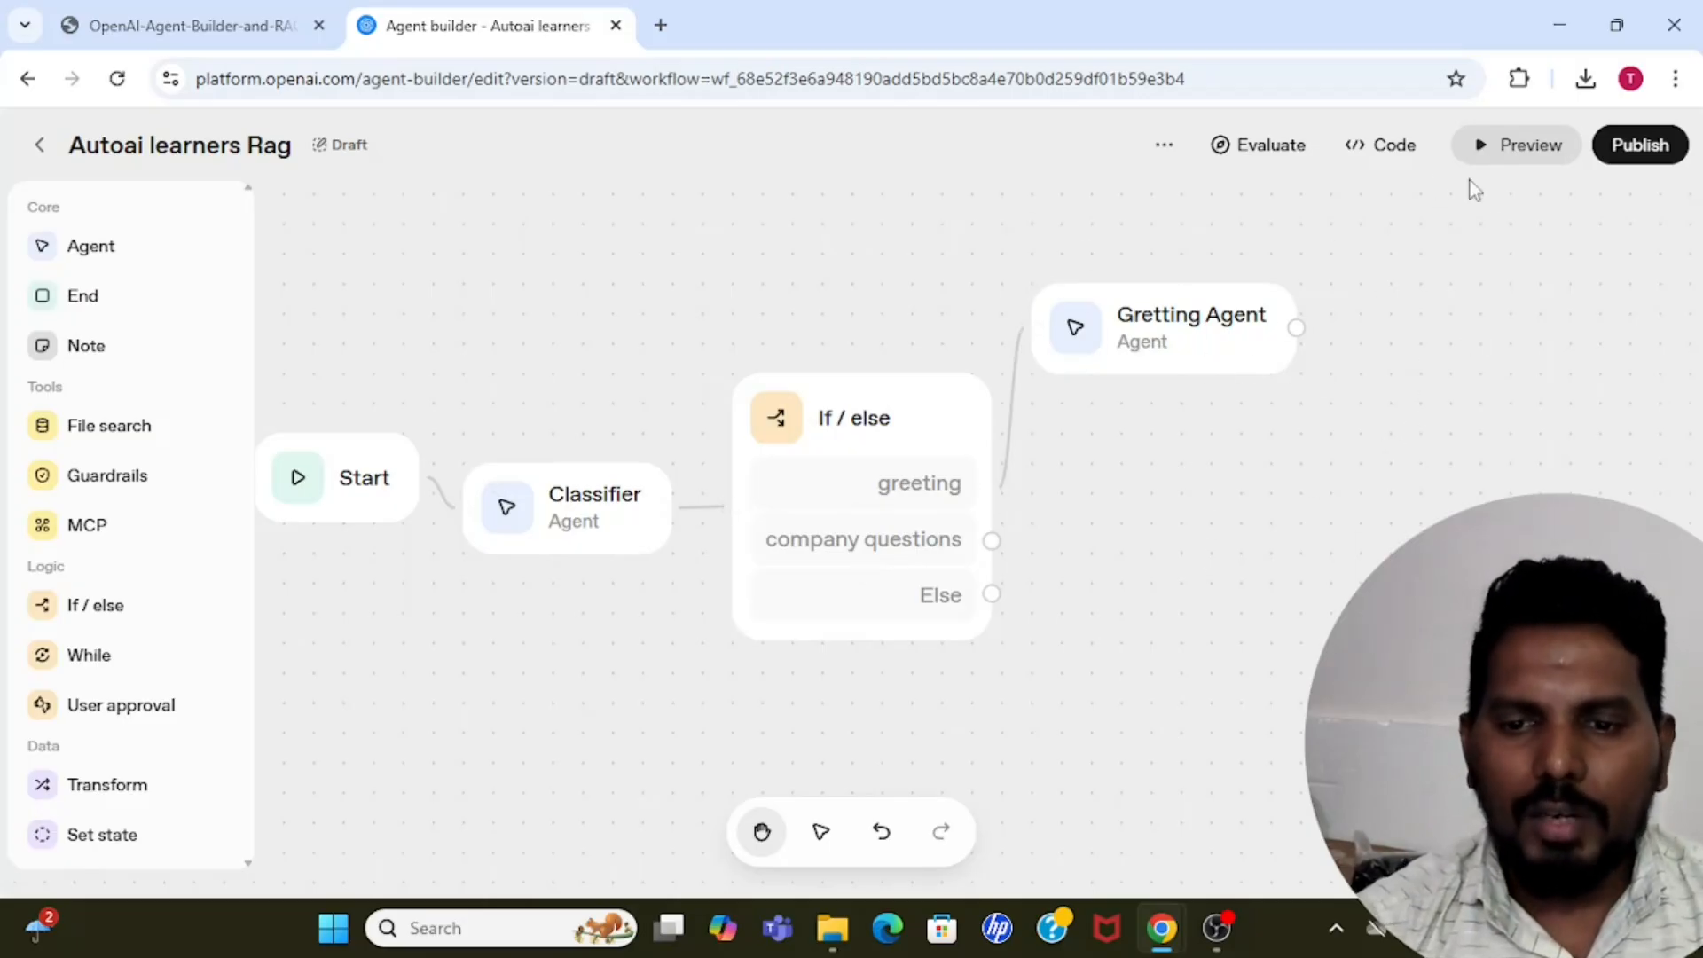
pyautogui.click(1518, 151)
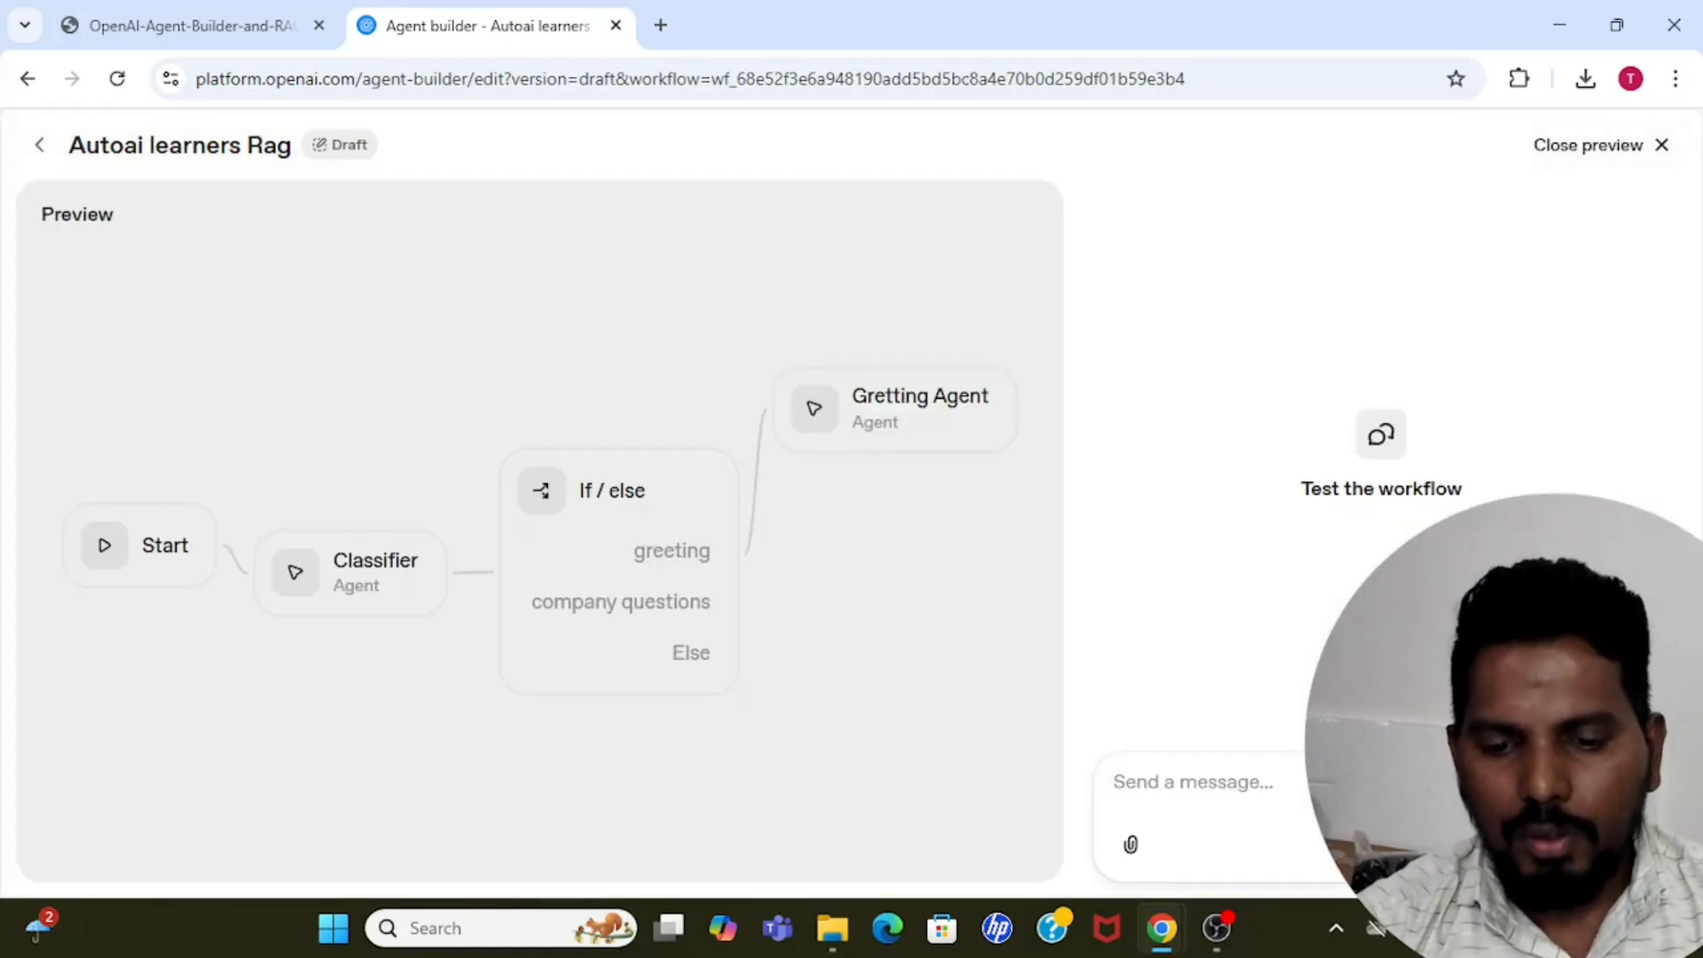
pyautogui.write('hi')
pyautogui.press('Return')
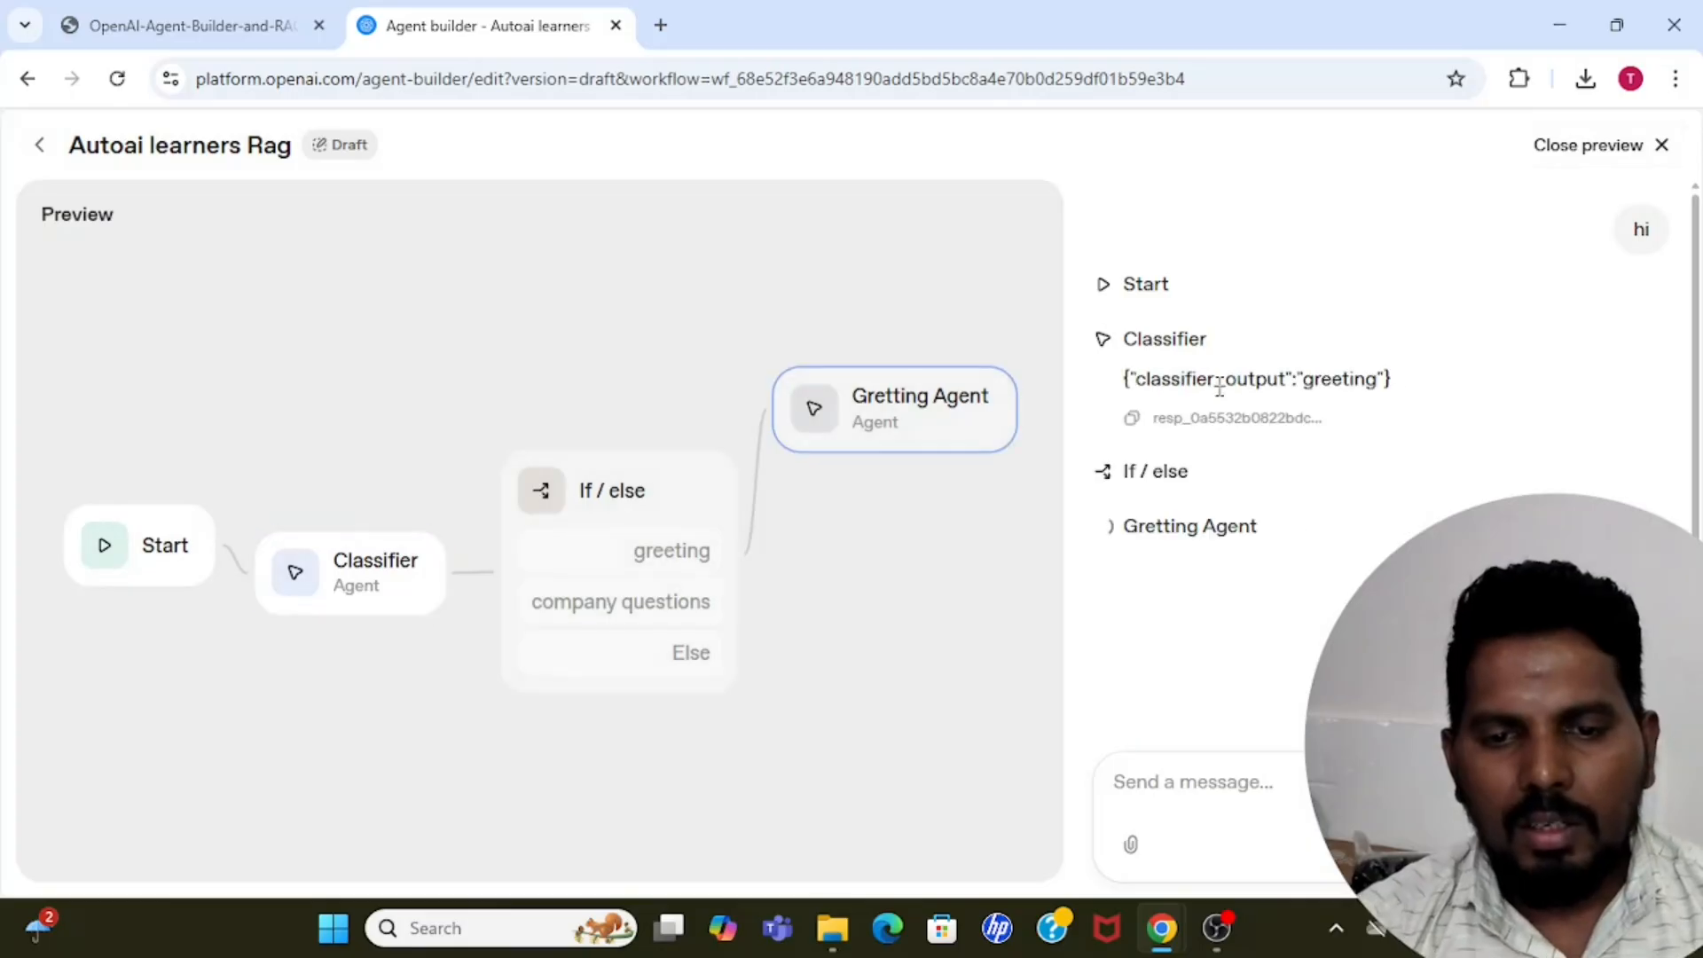
# Examine the Classifier output and the If / else and Gretting Agent entries in the test run, and close the preview.
pyautogui.doubleClick(1339, 379)
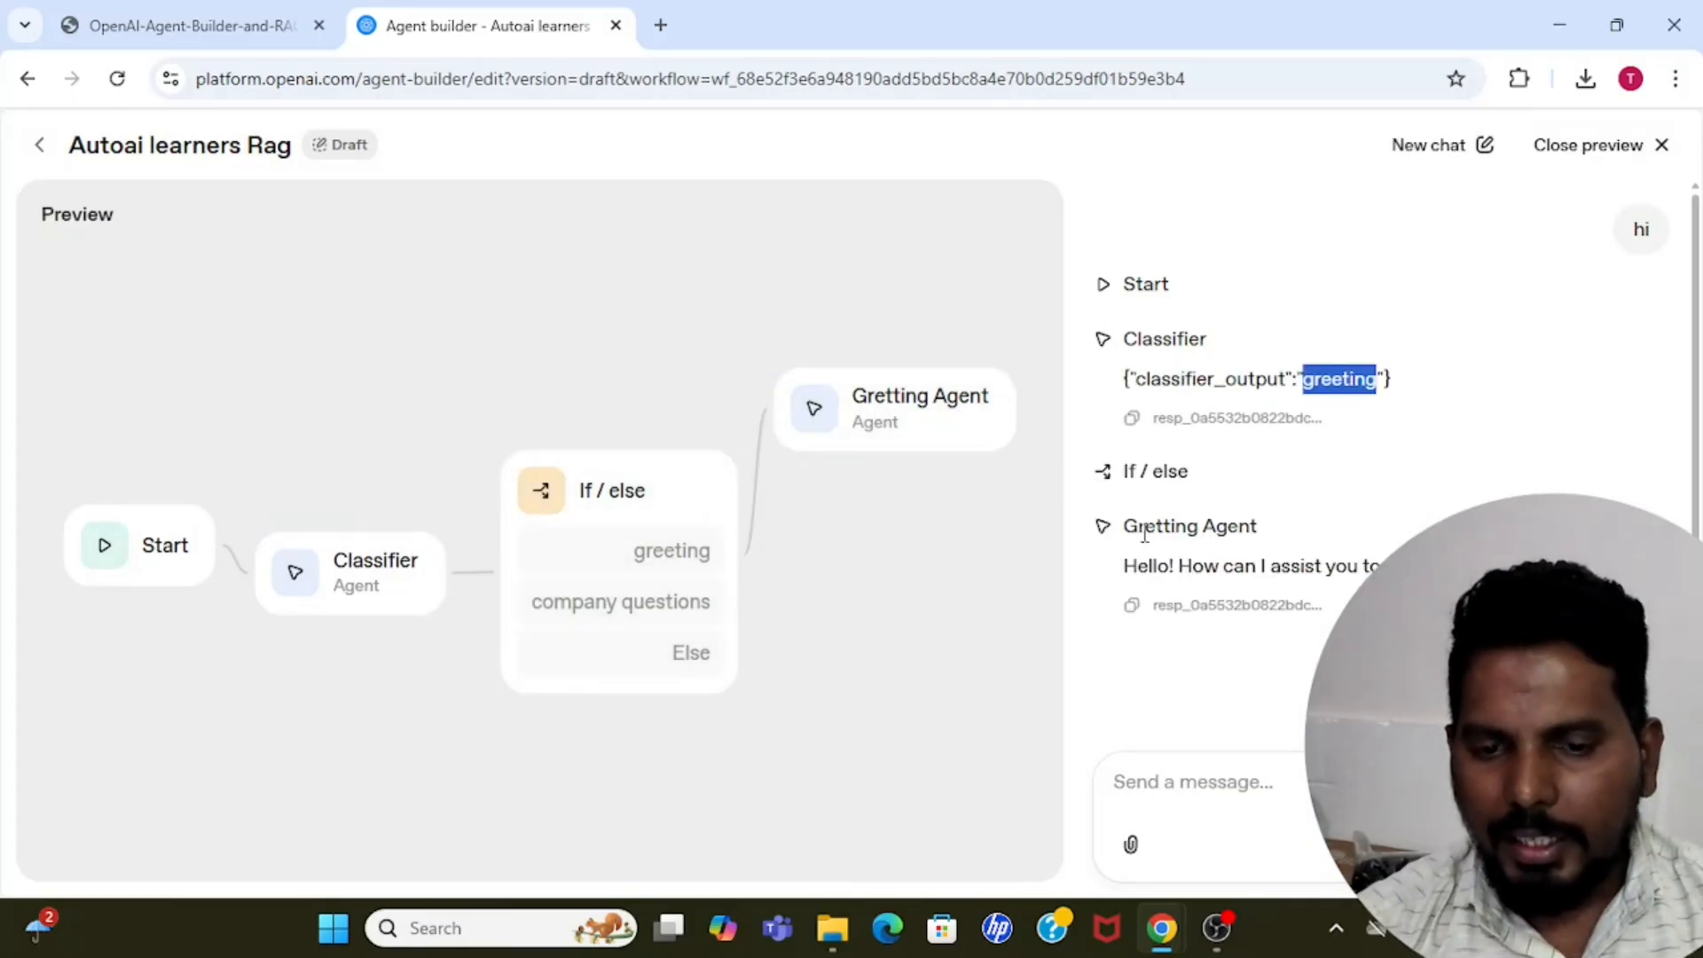
pyautogui.moveTo(1123, 526); pyautogui.dragTo(1253, 526)
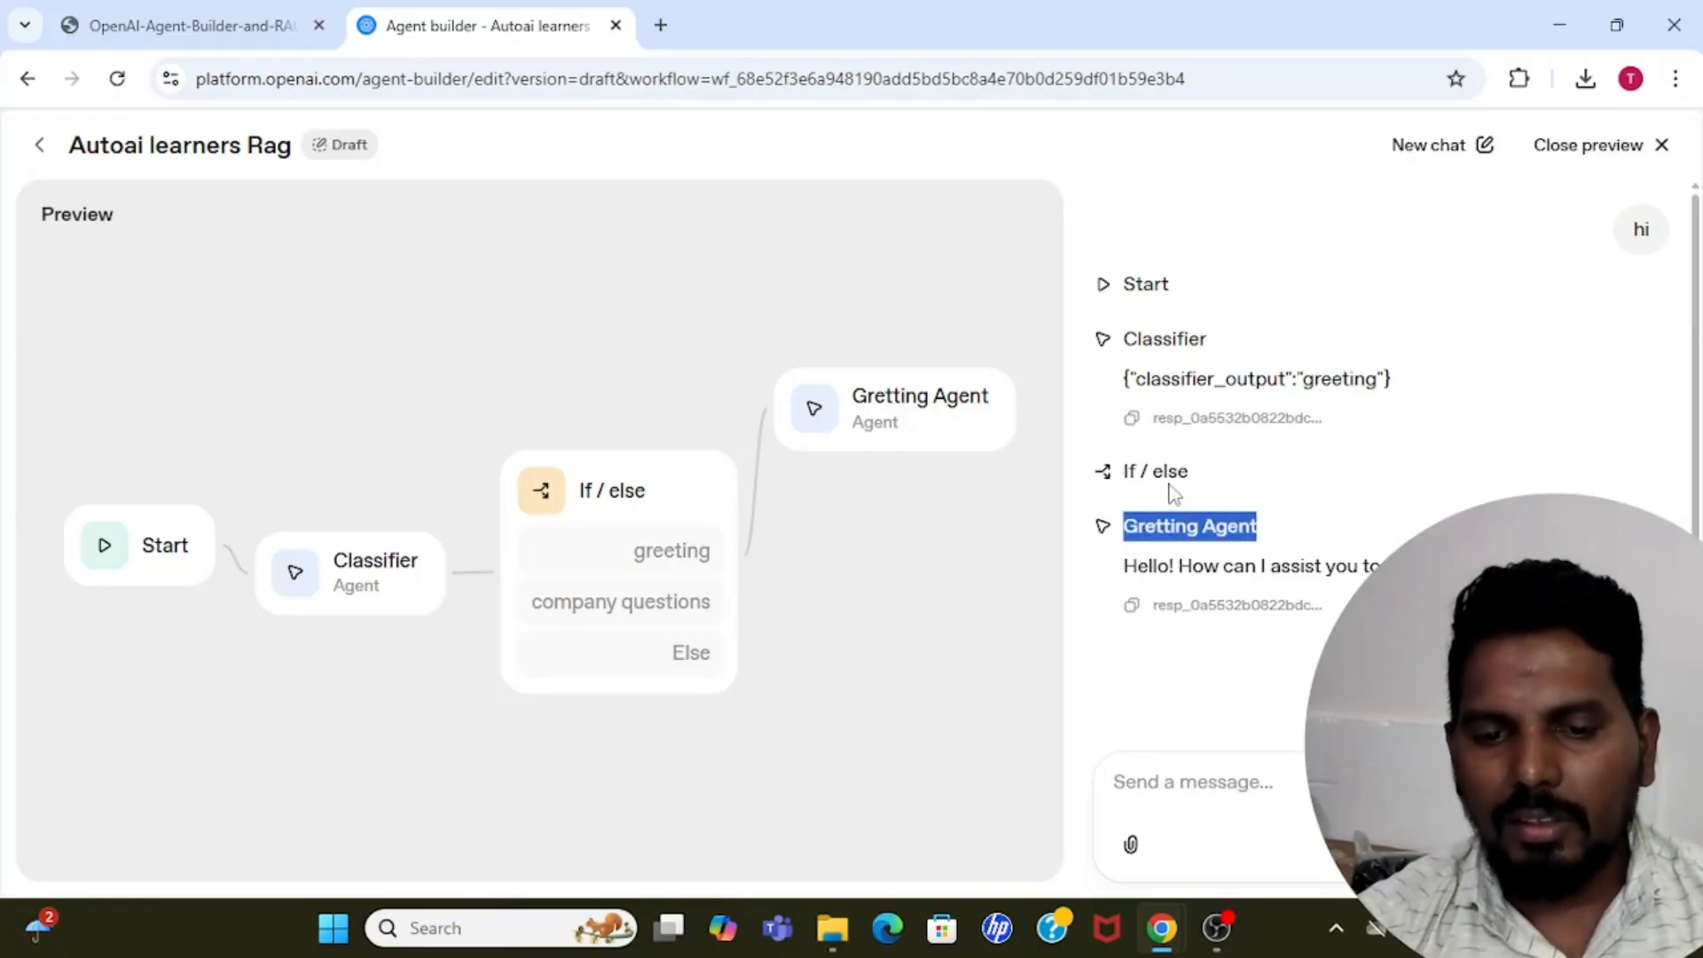
pyautogui.moveTo(1123, 471); pyautogui.dragTo(1210, 484)
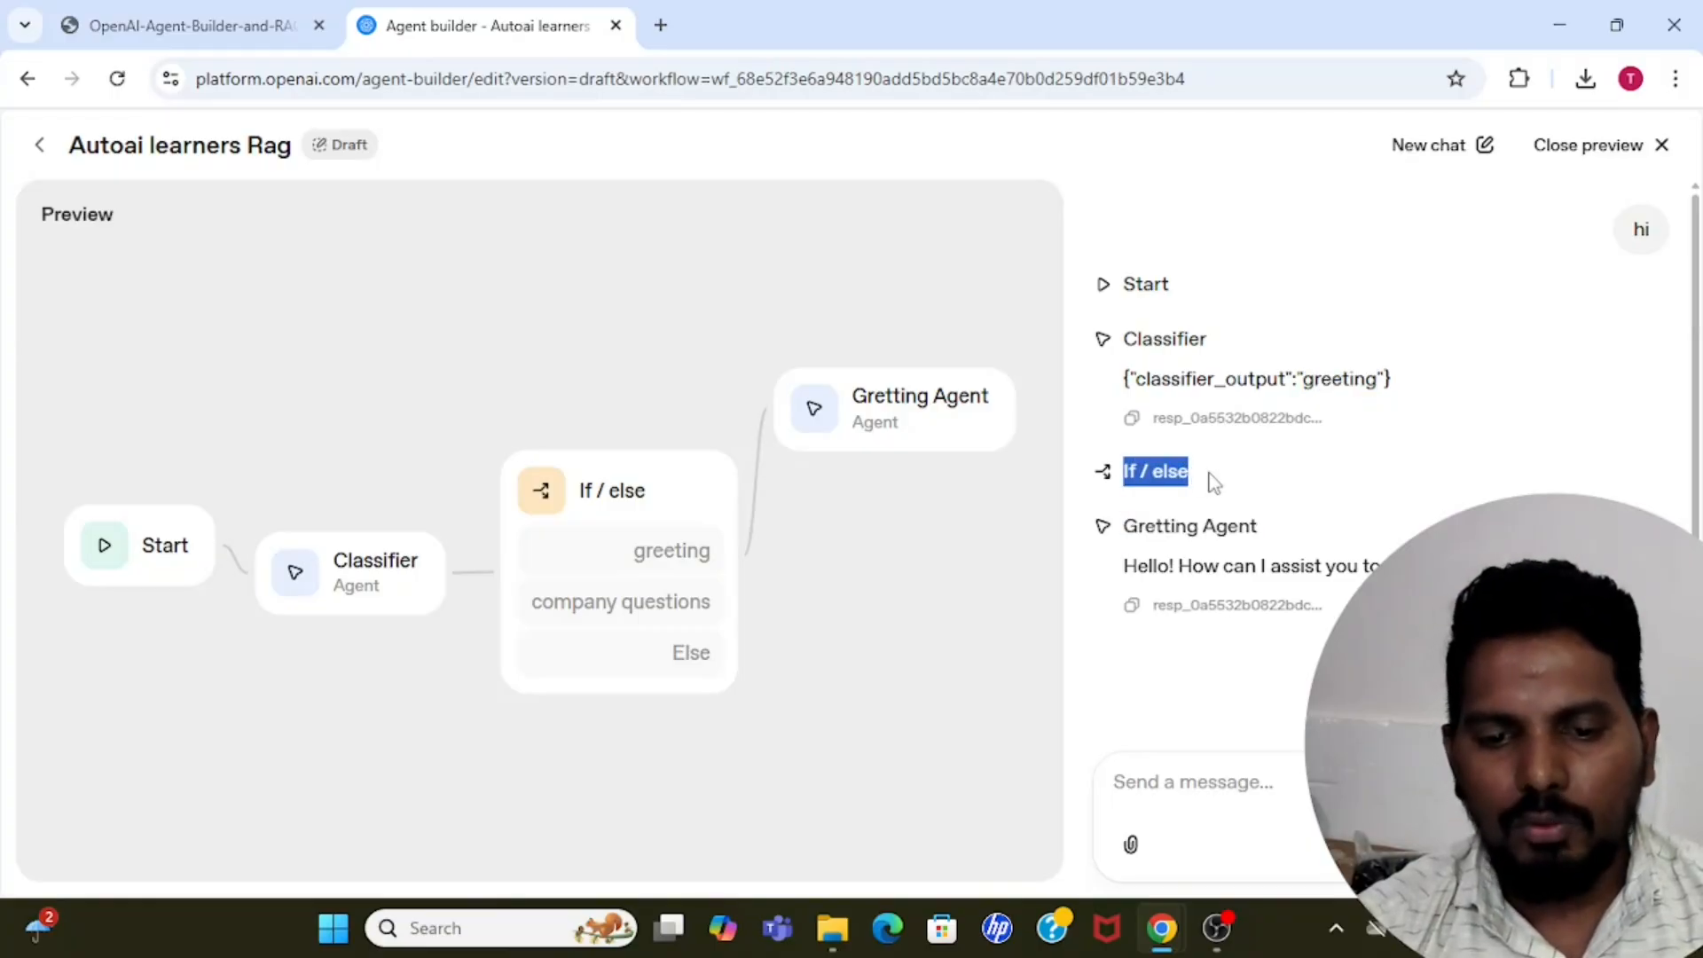
pyautogui.moveTo(1125, 526); pyautogui.dragTo(1263, 525)
pyautogui.click(1266, 530)
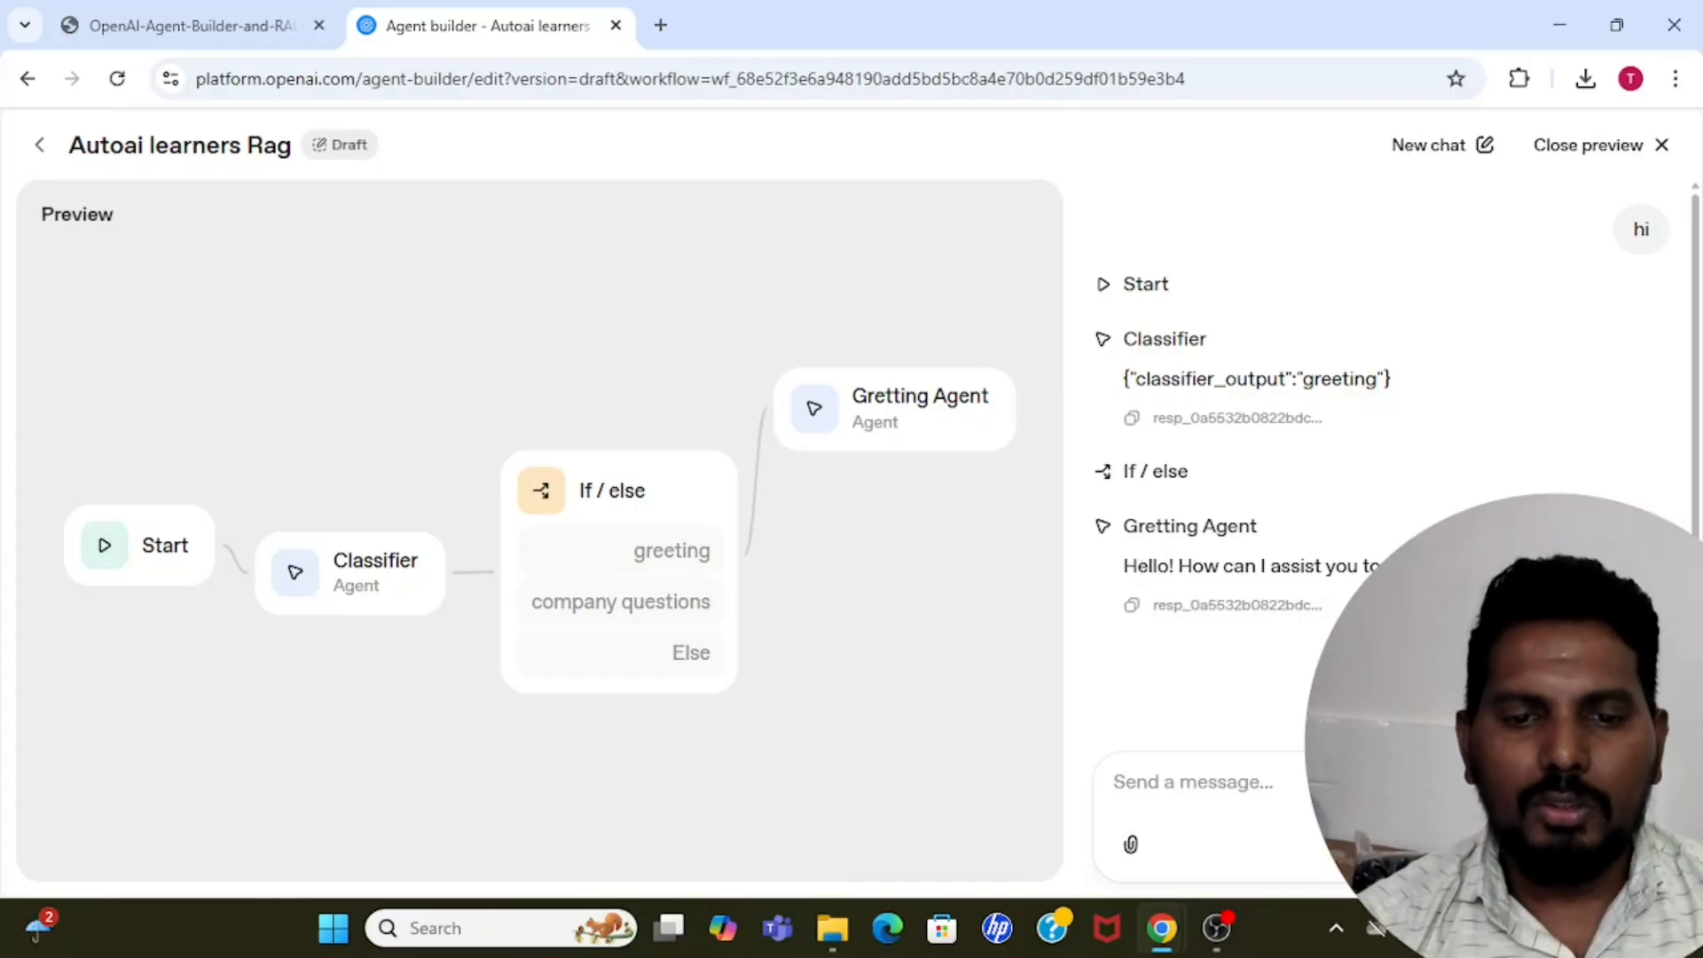
pyautogui.click(1661, 146)
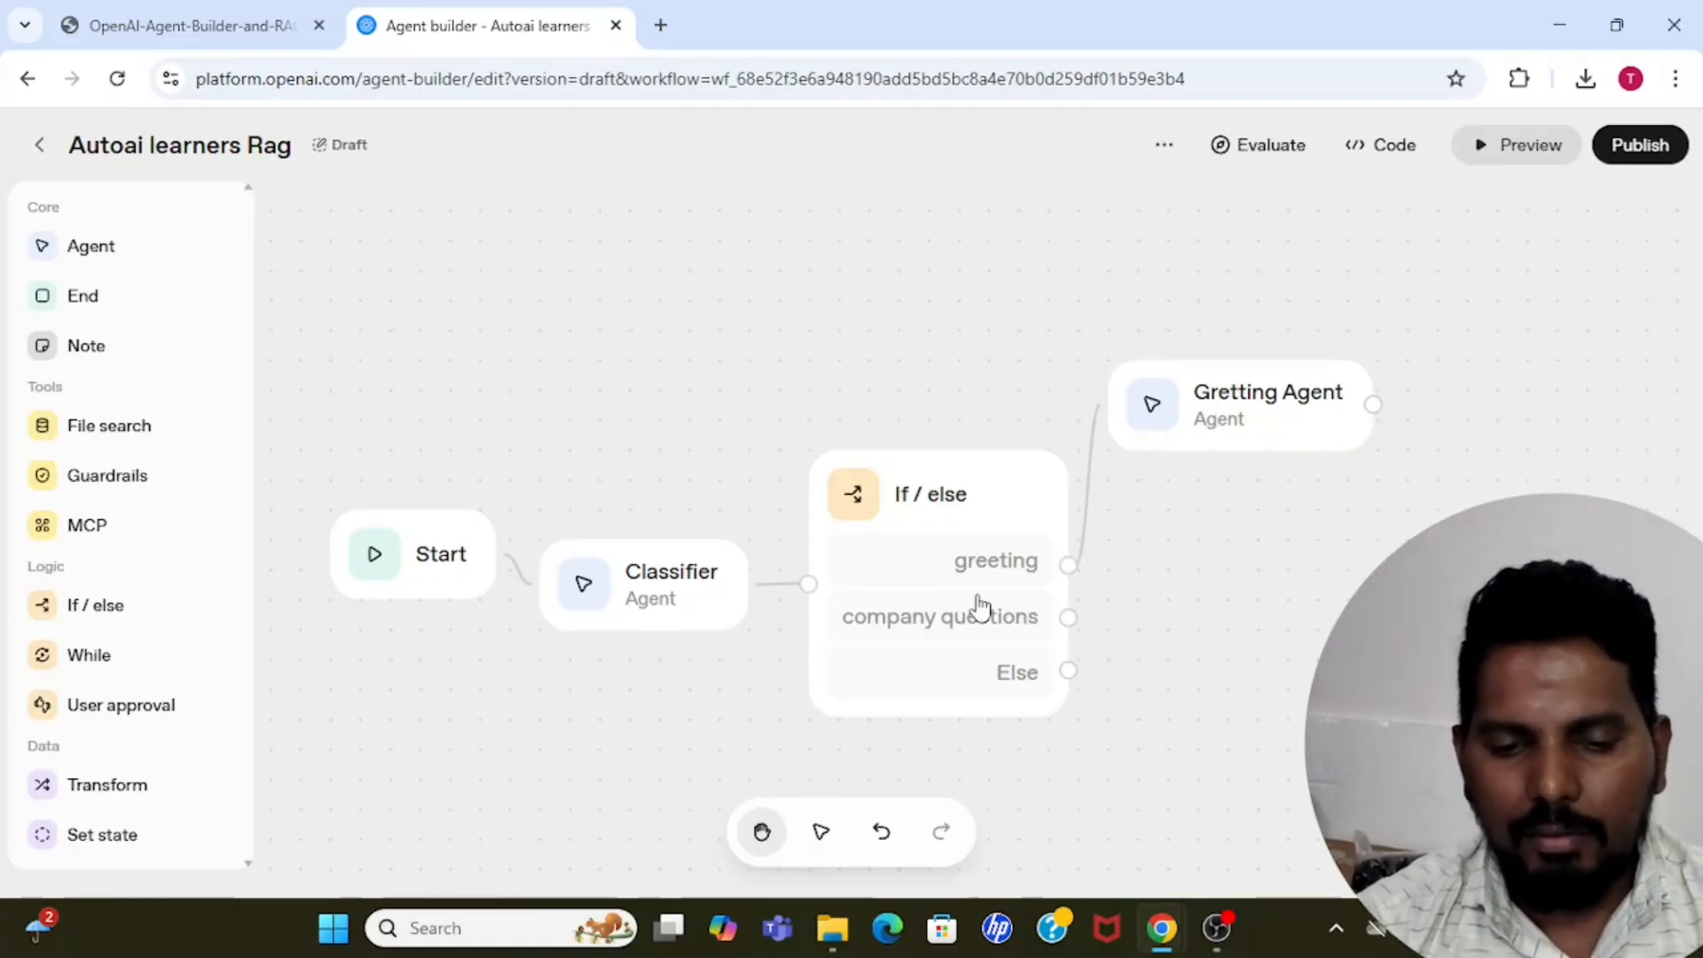
# Shift the If / else and Classifier nodes slightly upward and add an Agent node connected to the Else branch.
pyautogui.click(929, 562)
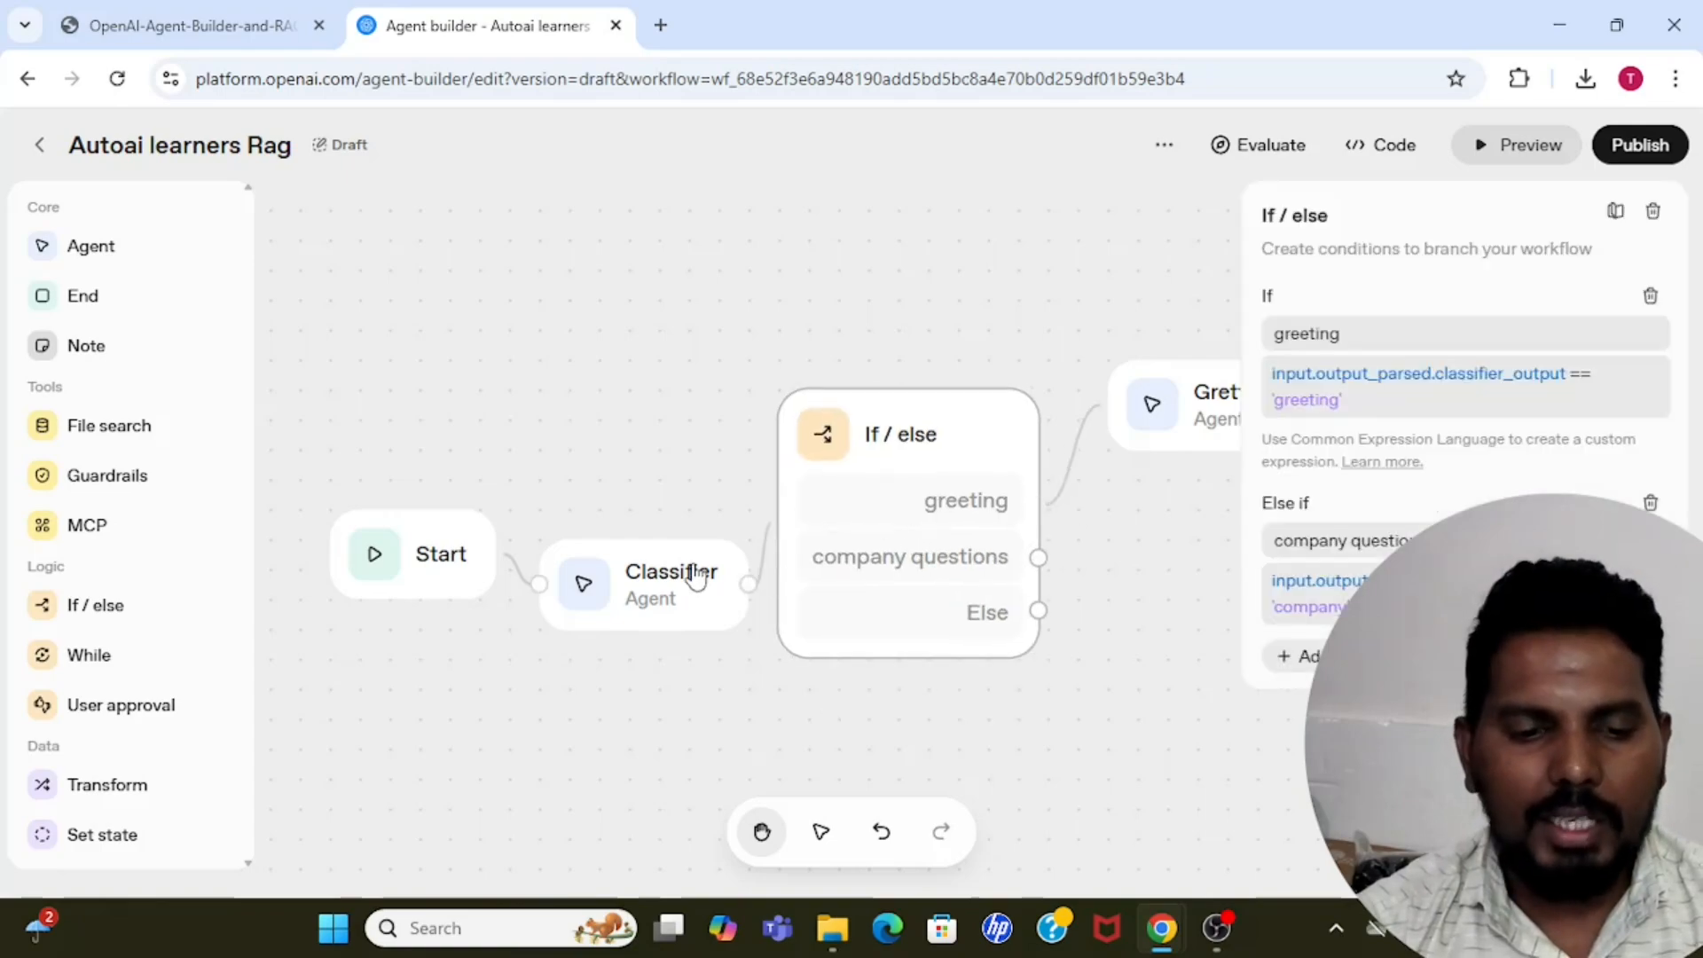
pyautogui.click(661, 555)
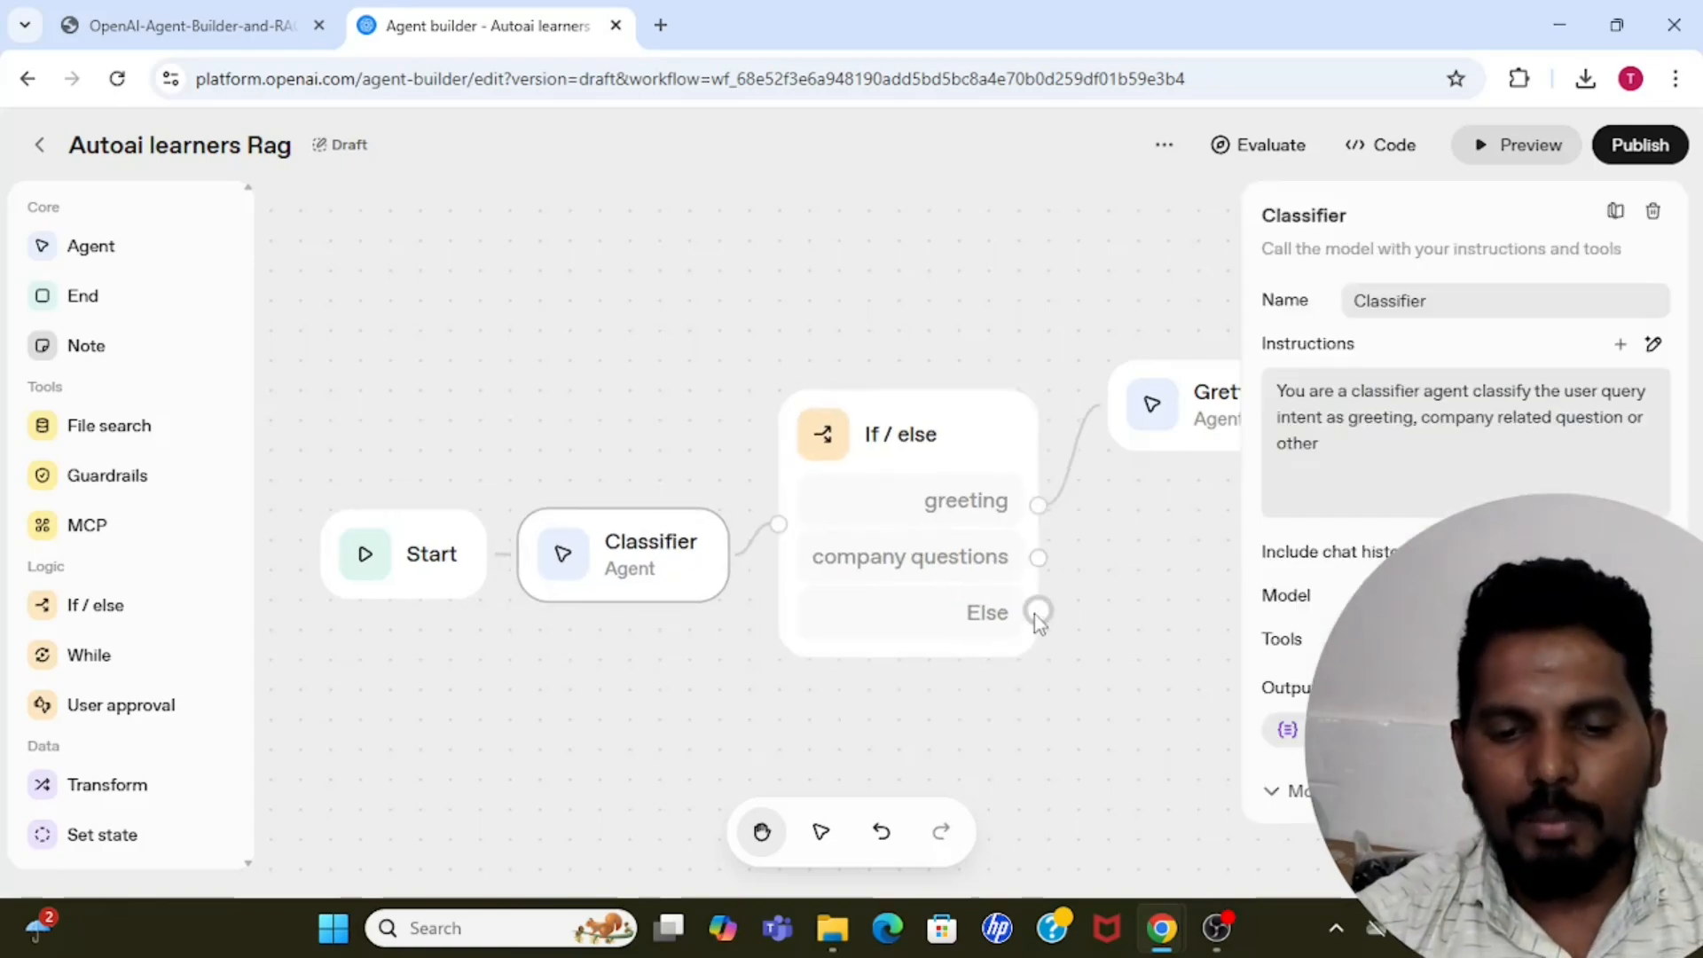
pyautogui.moveTo(1036, 612)
pyautogui.mouseDown()
pyautogui.moveTo(1144, 647)
pyautogui.moveTo(1106, 620)
pyautogui.moveTo(1123, 637)
pyautogui.mouseUp()
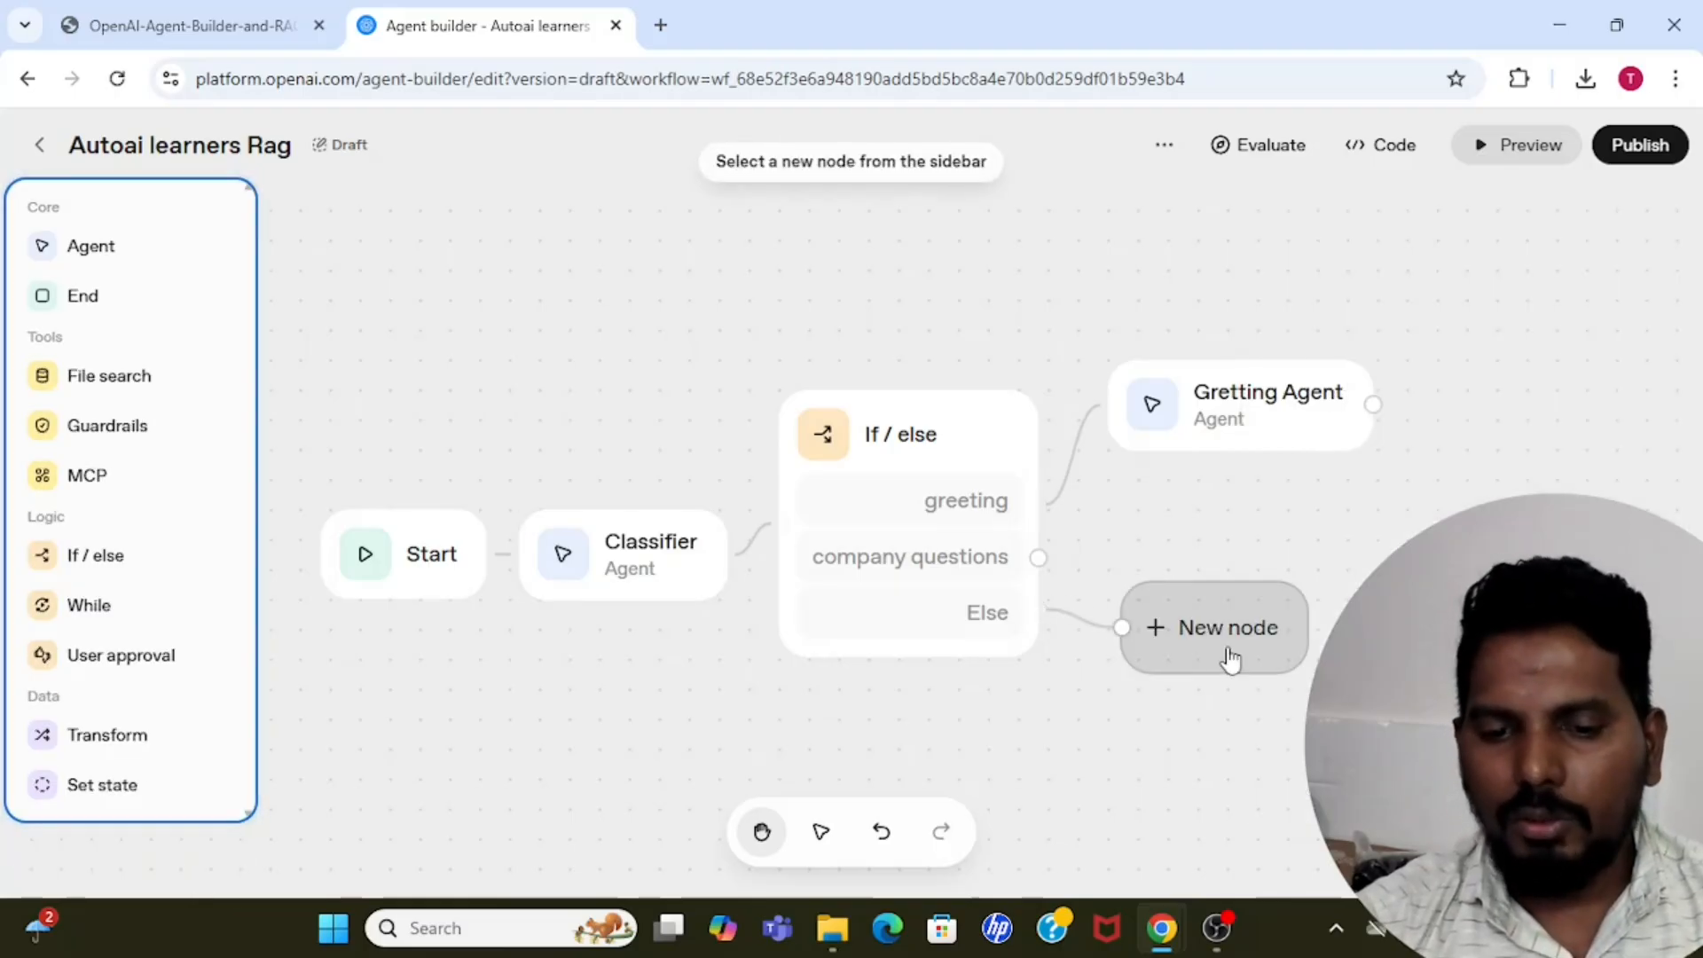
pyautogui.click(93, 245)
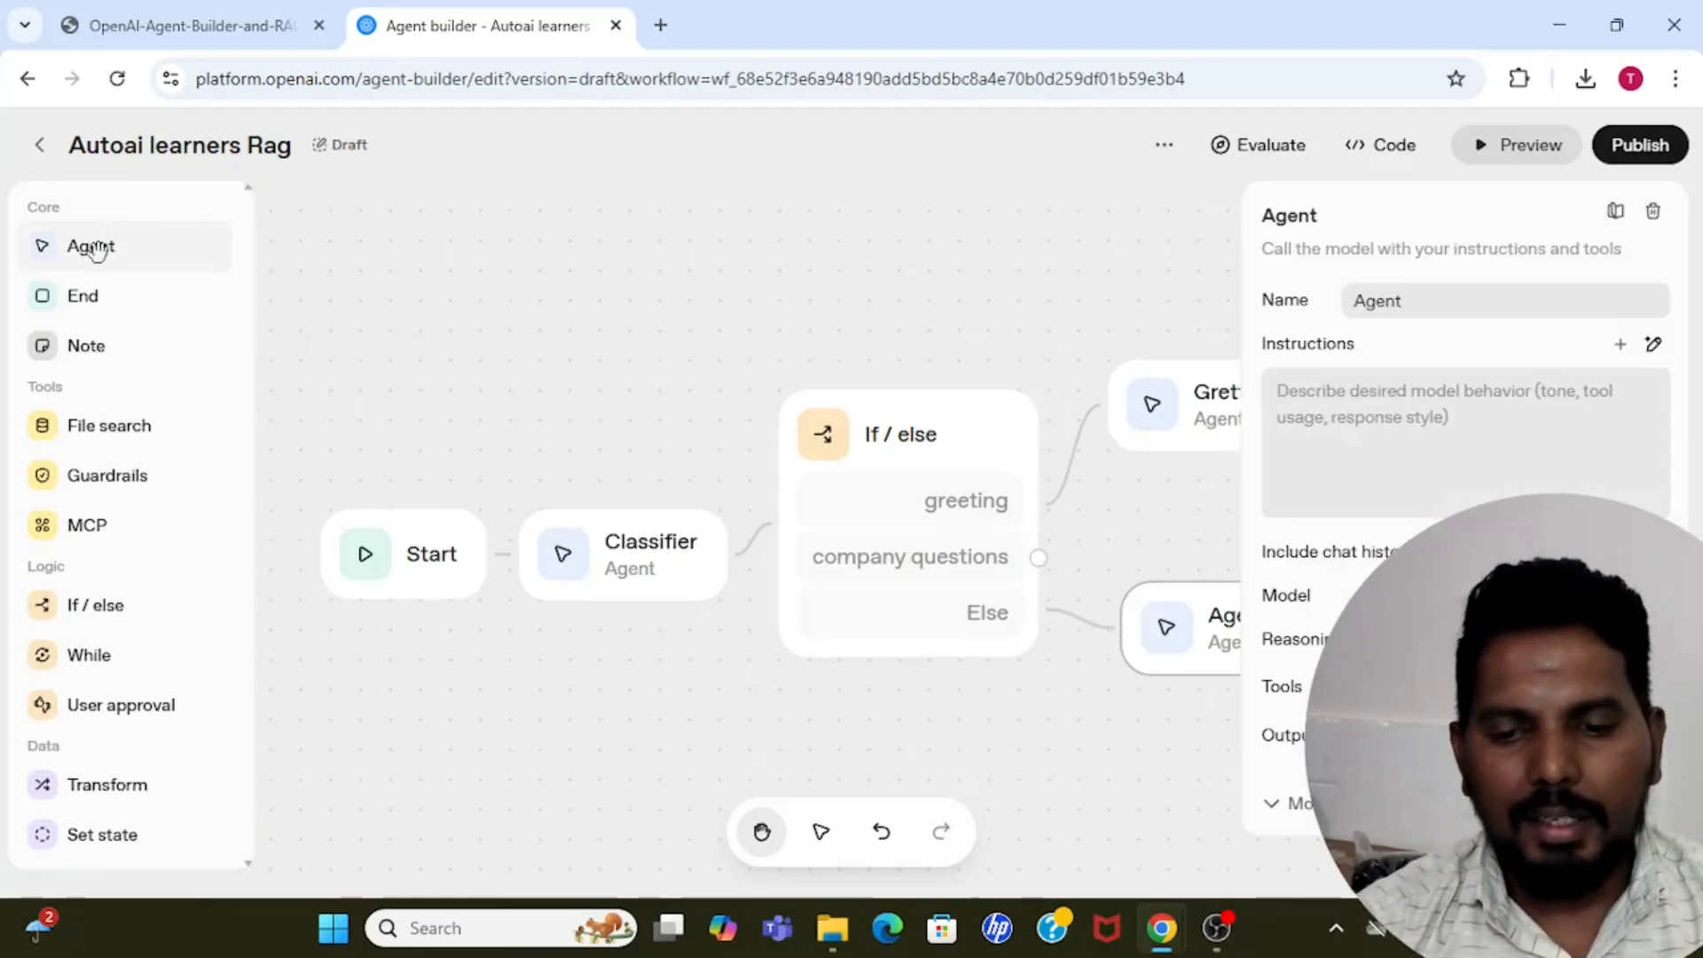
# Name the agent on the Else branch "Other agent".
pyautogui.doubleClick(1424, 298)
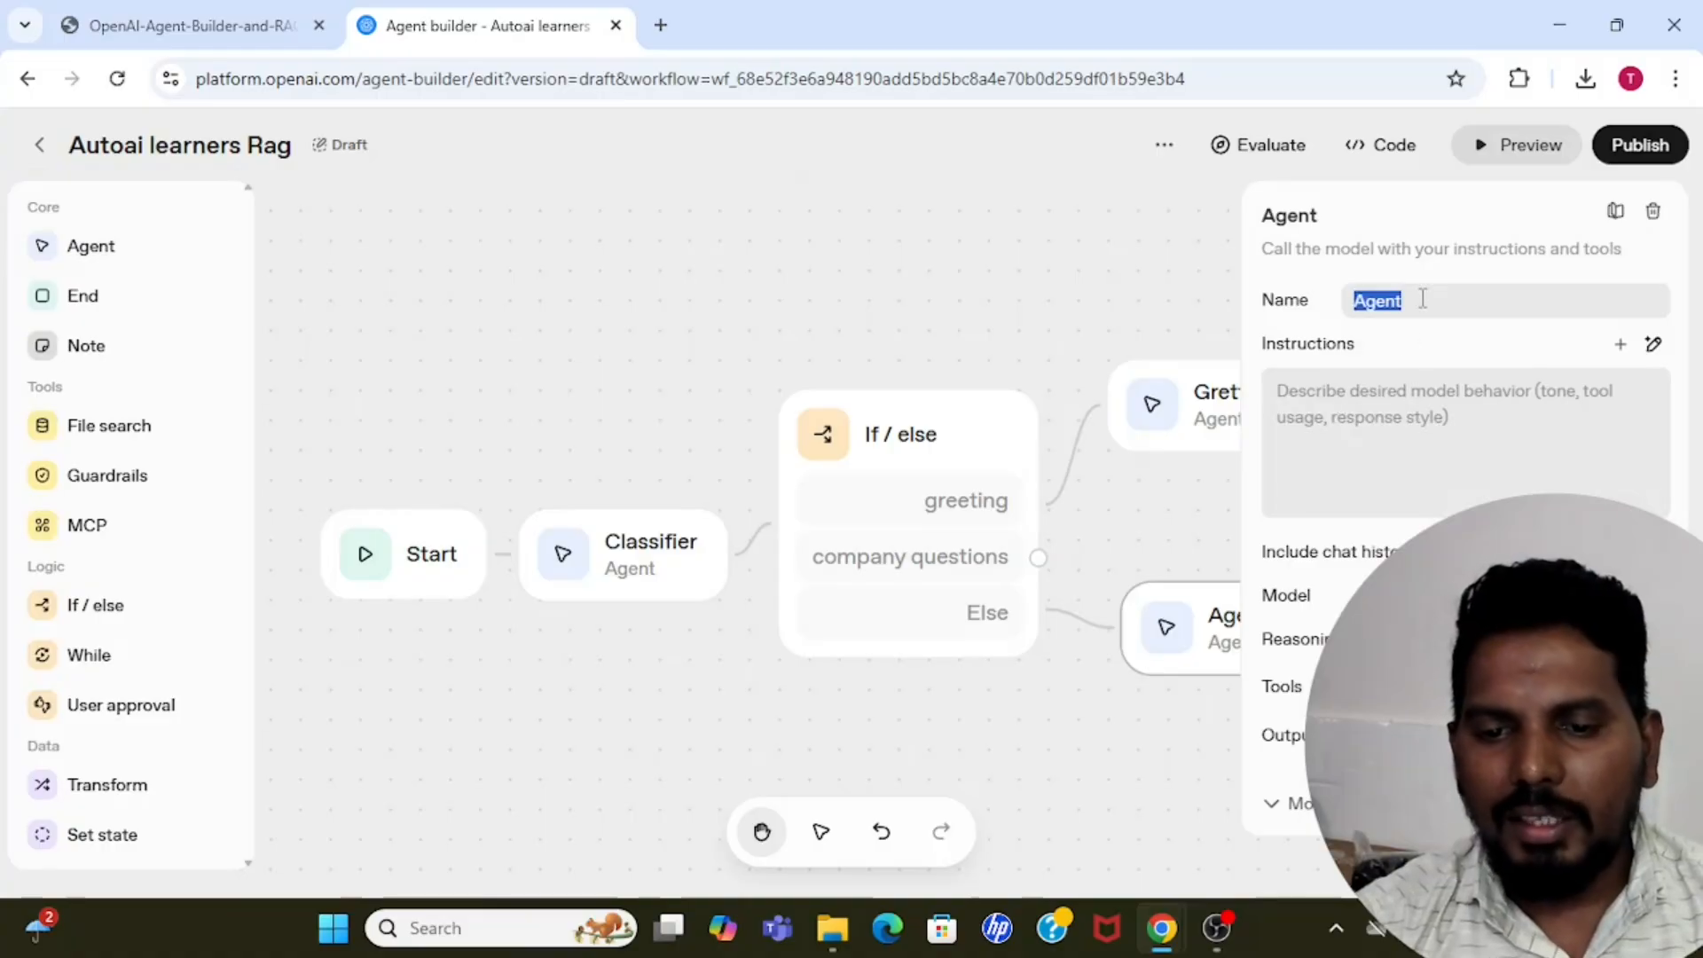
pyautogui.press('BackSpace')
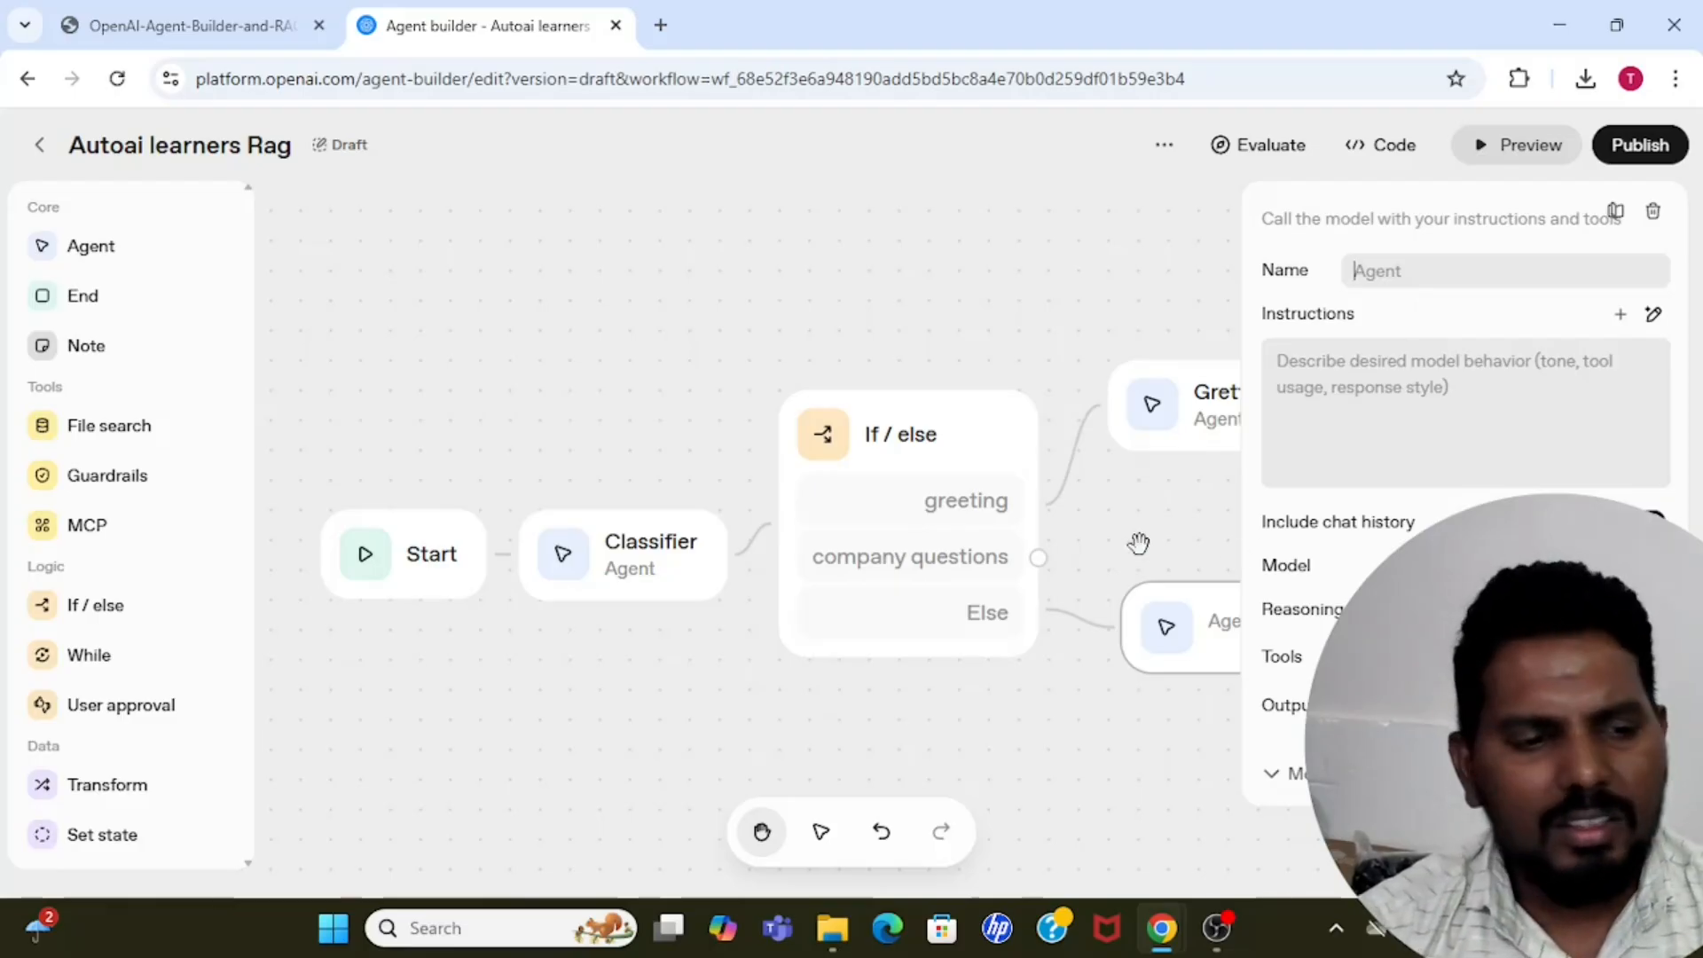
pyautogui.click(860, 267)
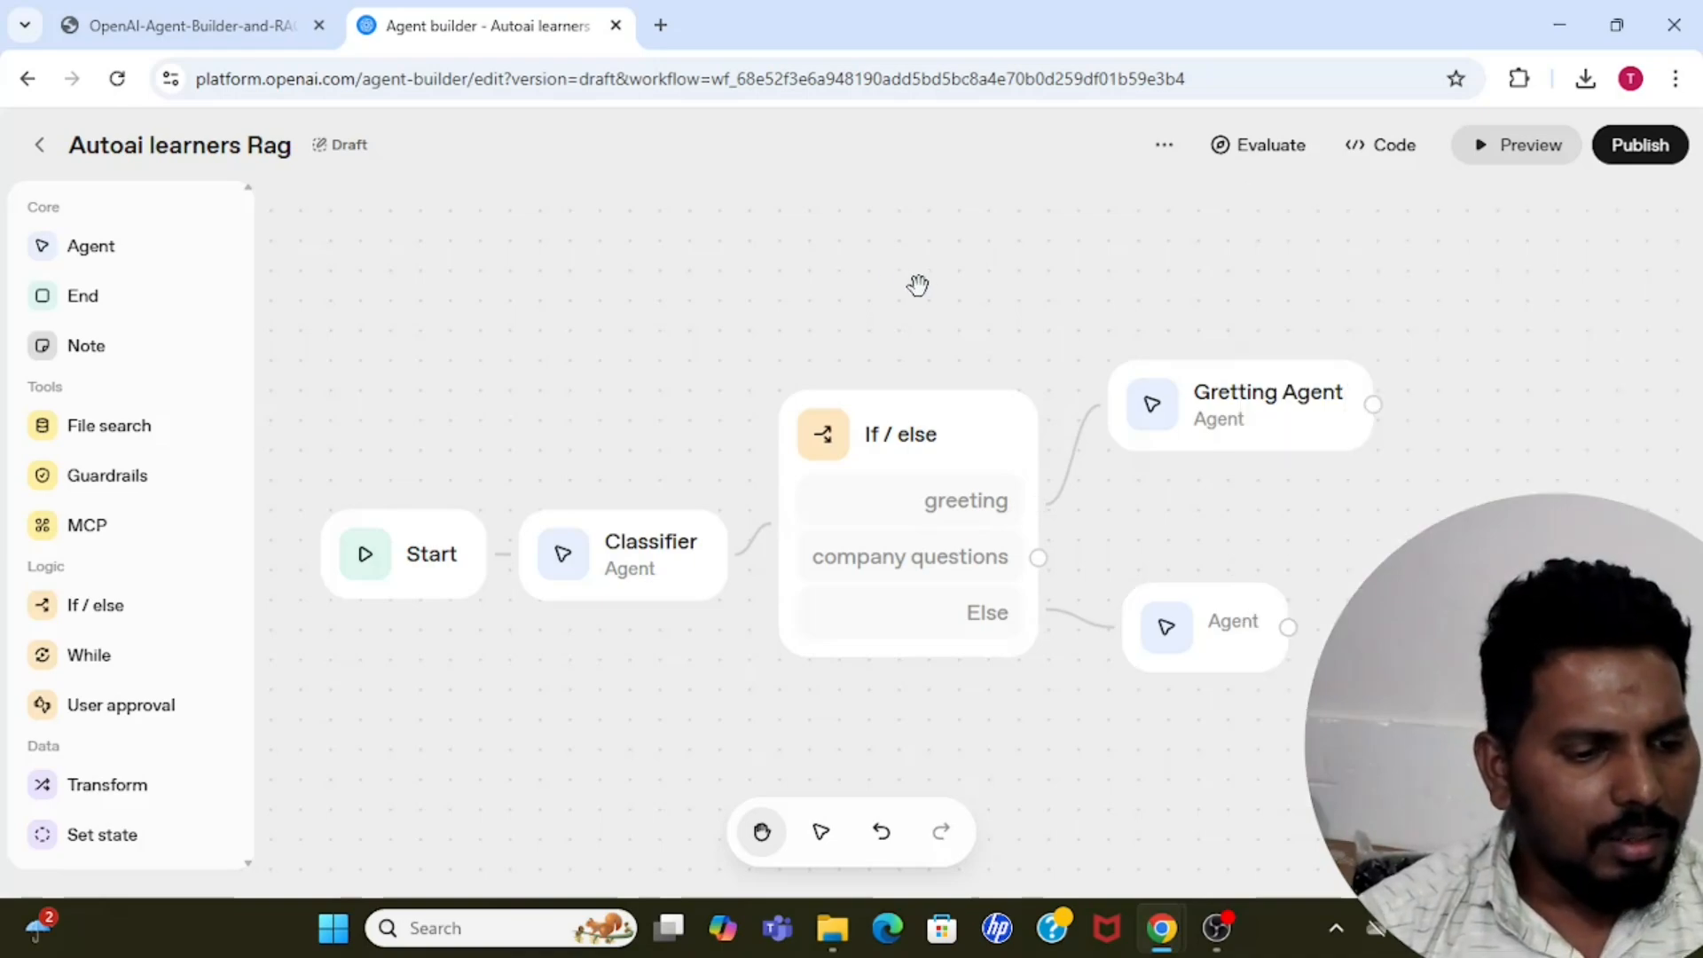
pyautogui.click(1217, 640)
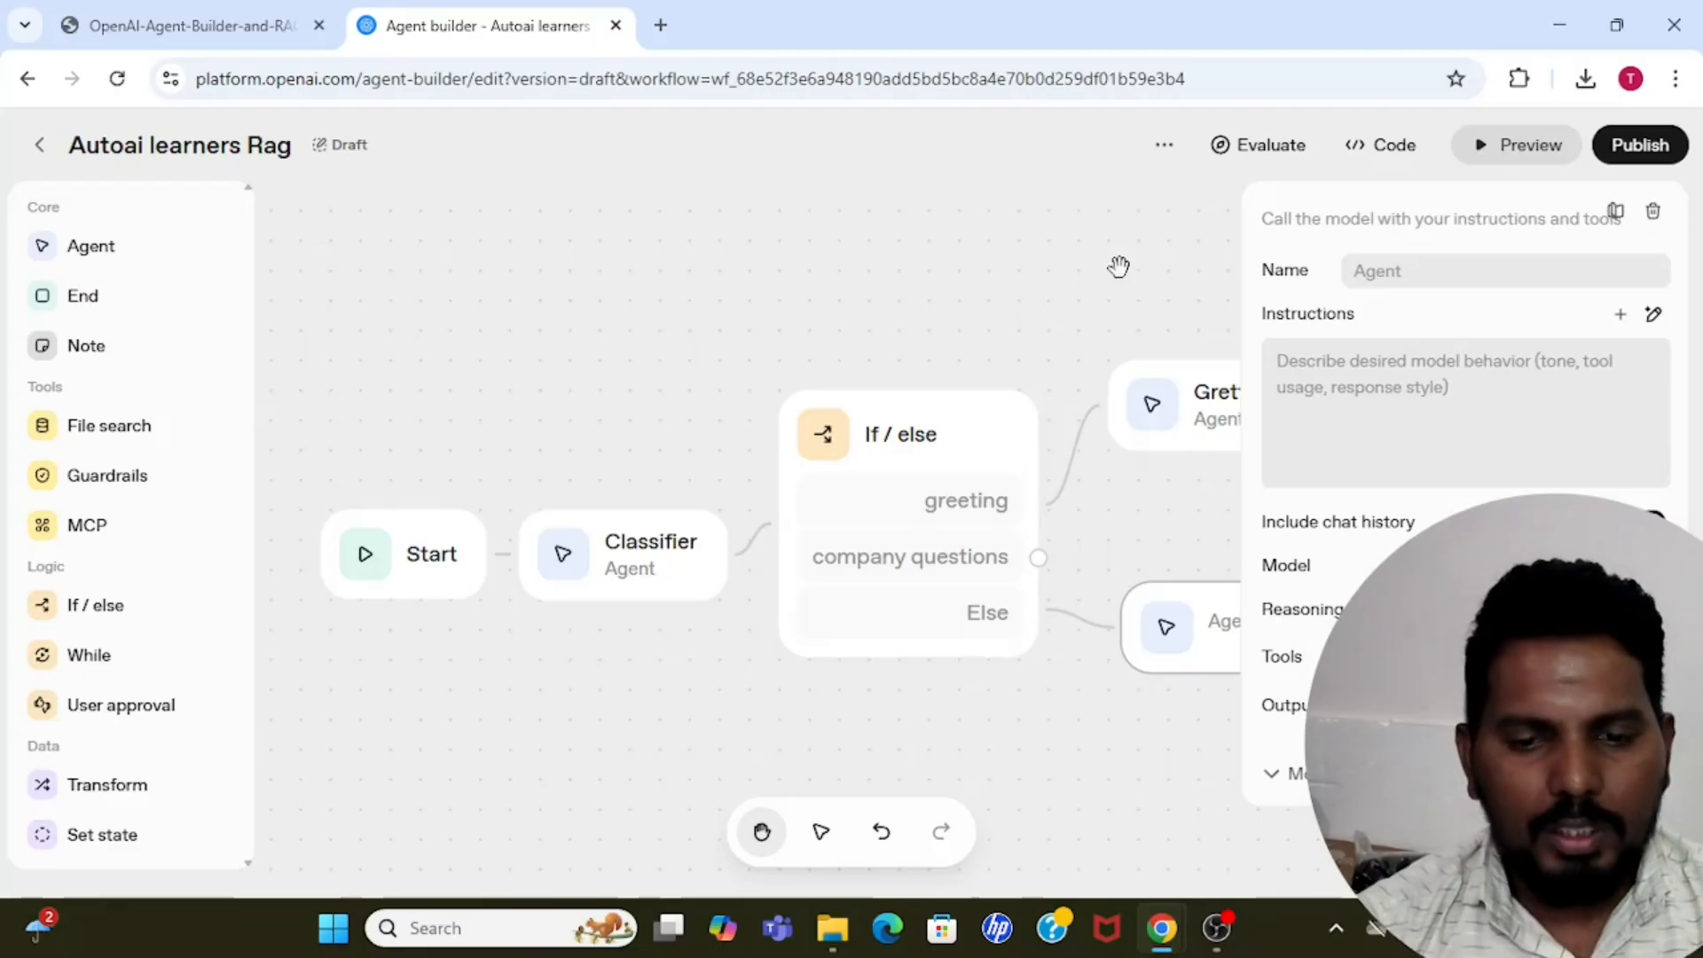
pyautogui.click(997, 266)
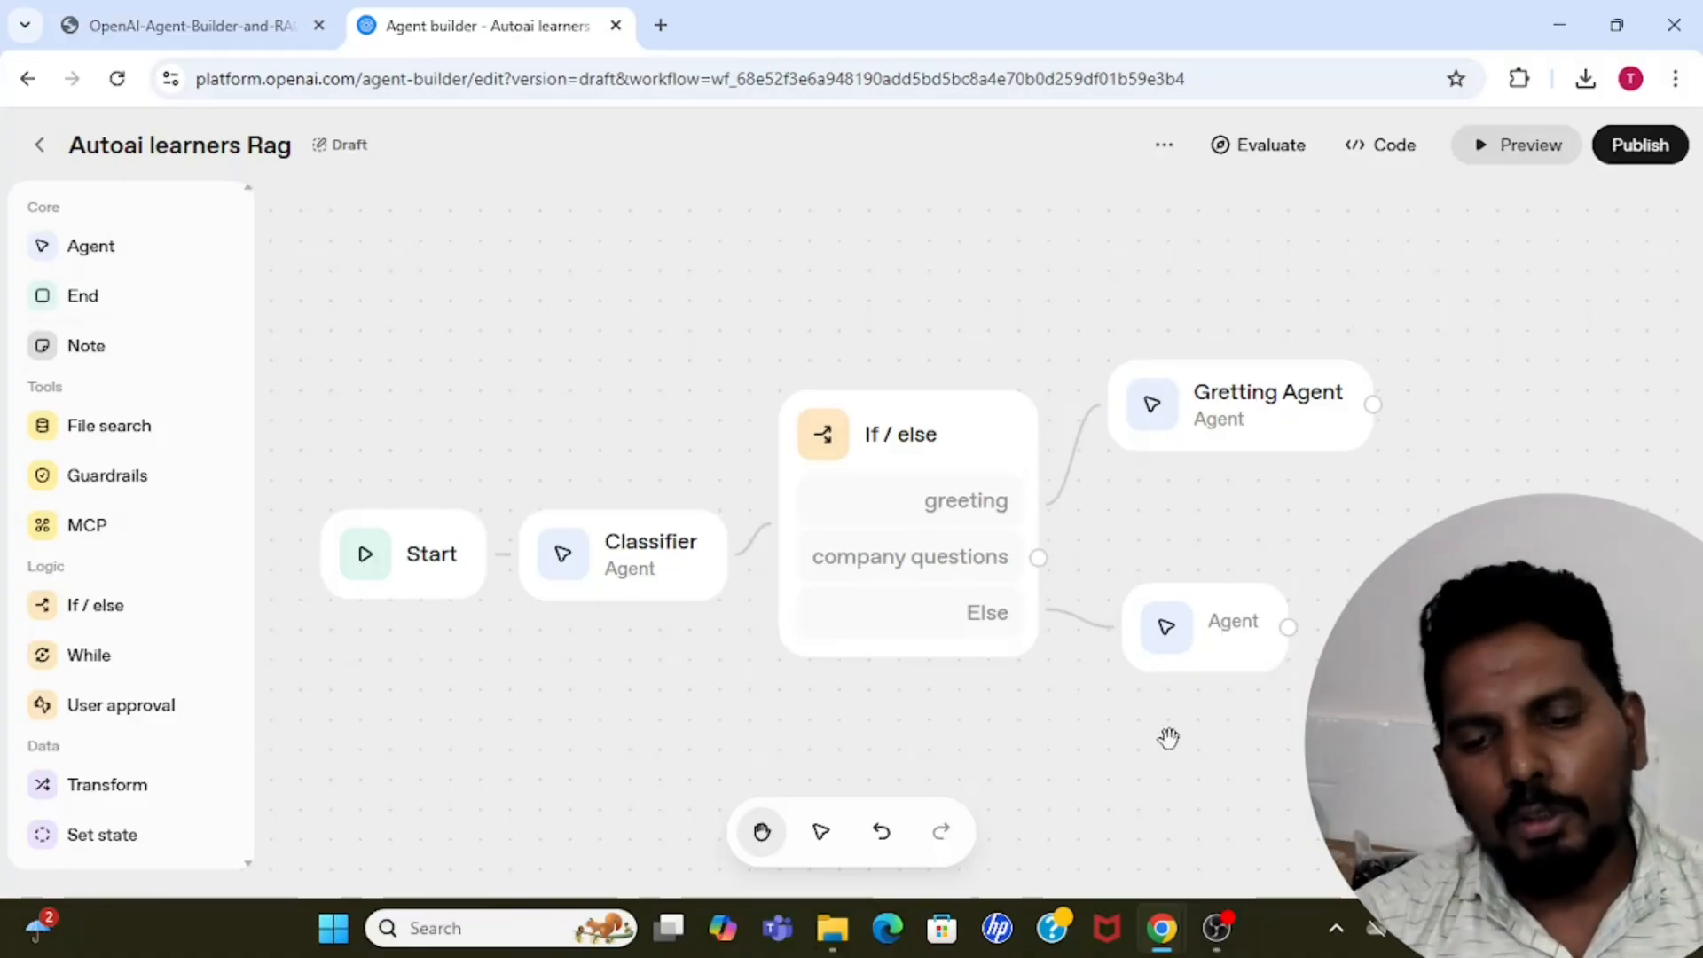
pyautogui.click(1209, 661)
pyautogui.click(1424, 271)
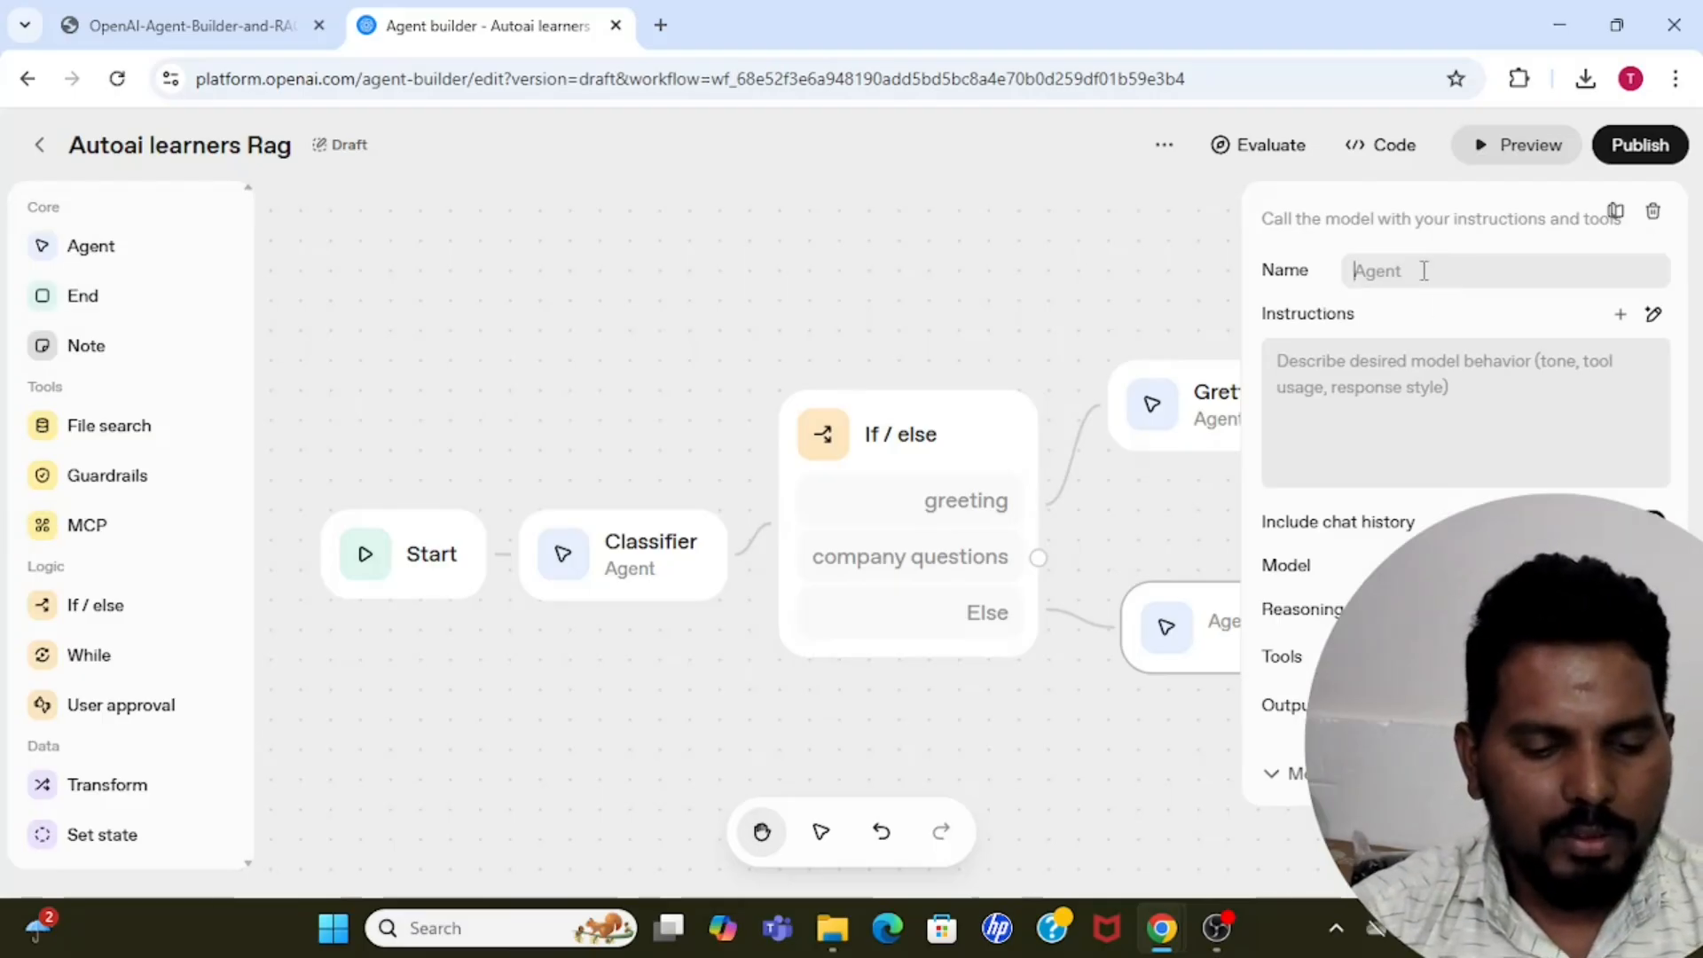
pyautogui.write('Othe')
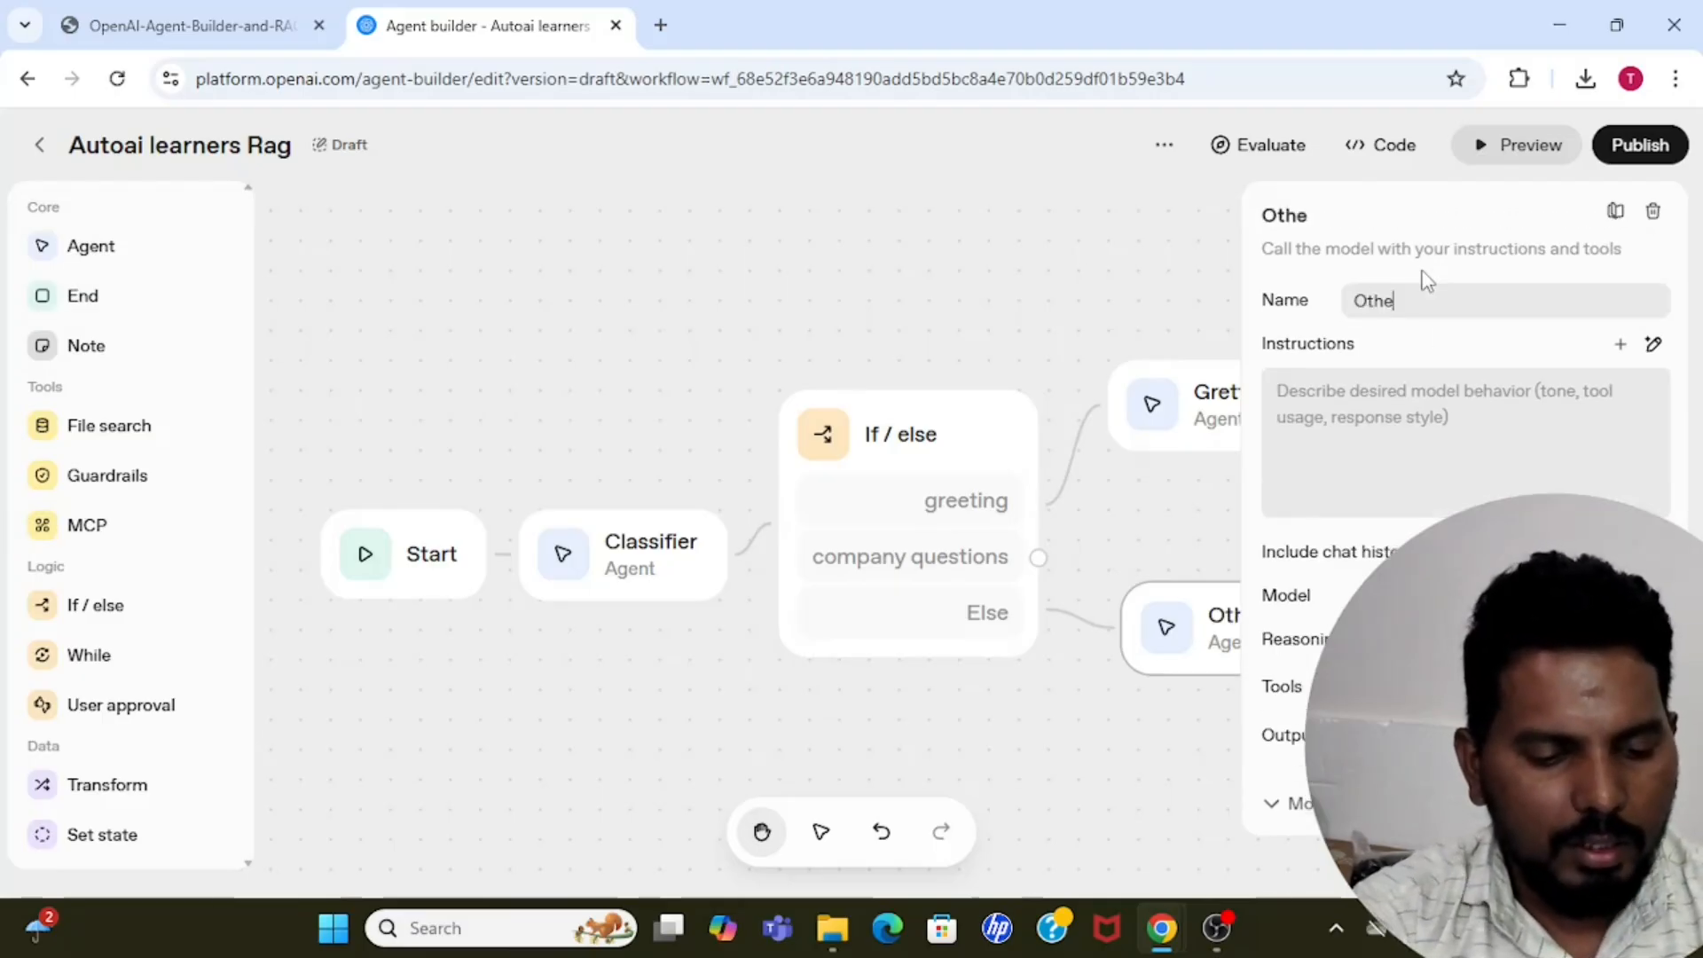
pyautogui.write('r agent')
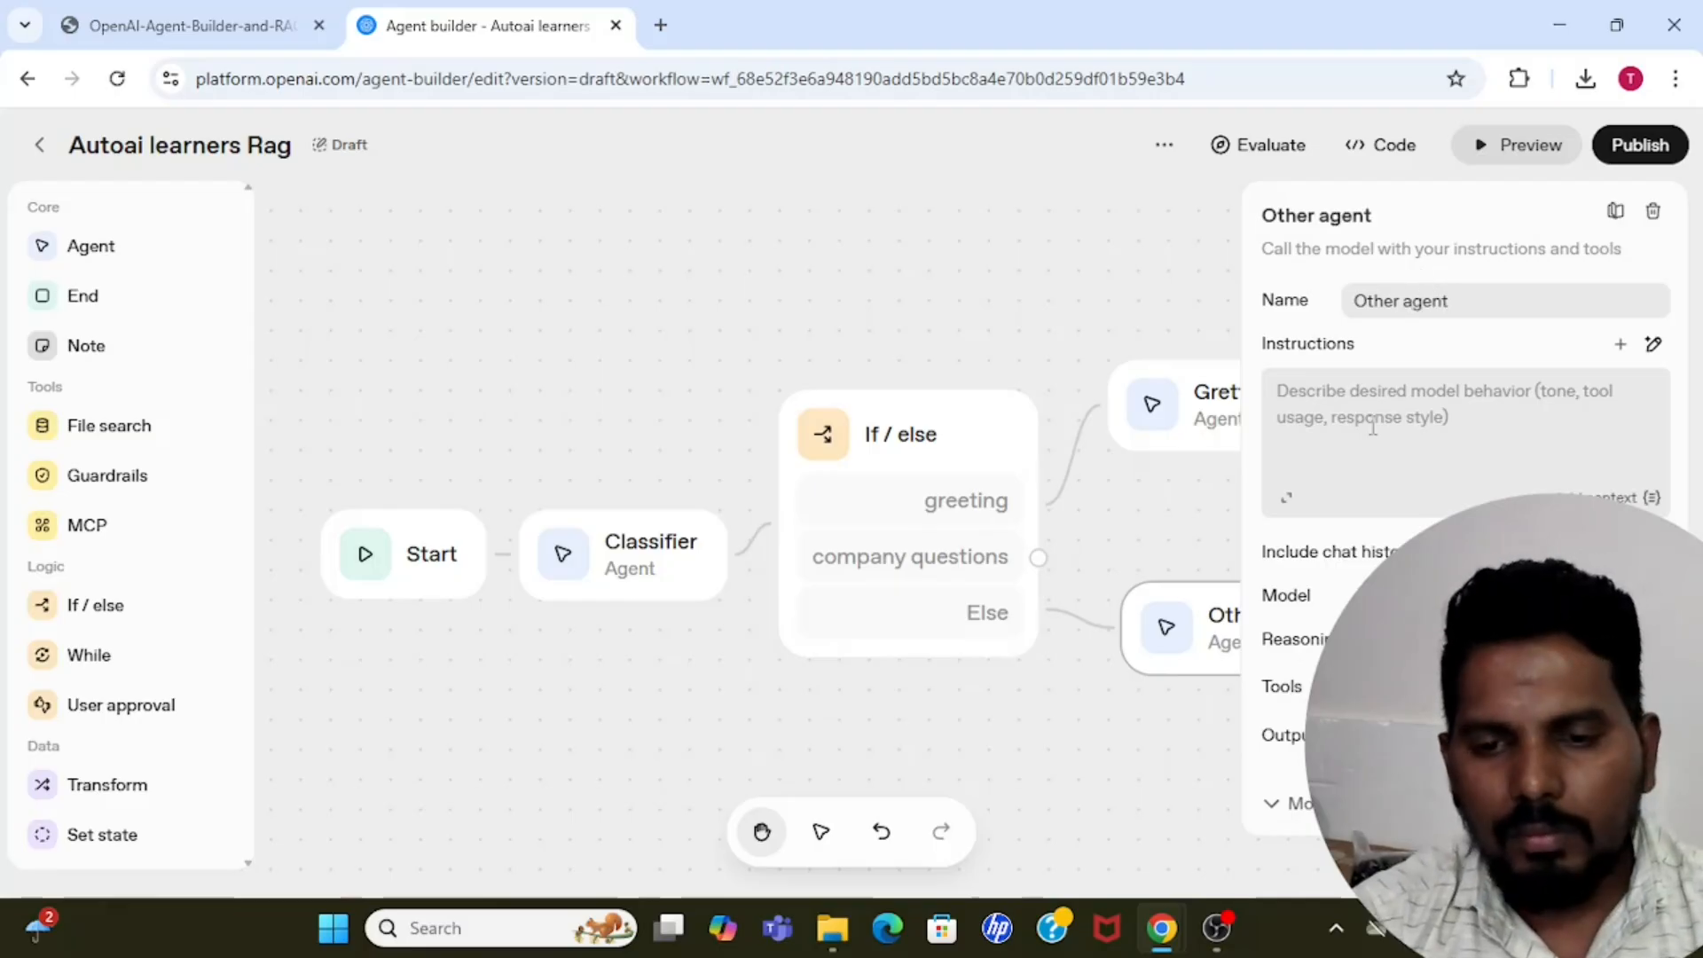
pyautogui.write('You ar')
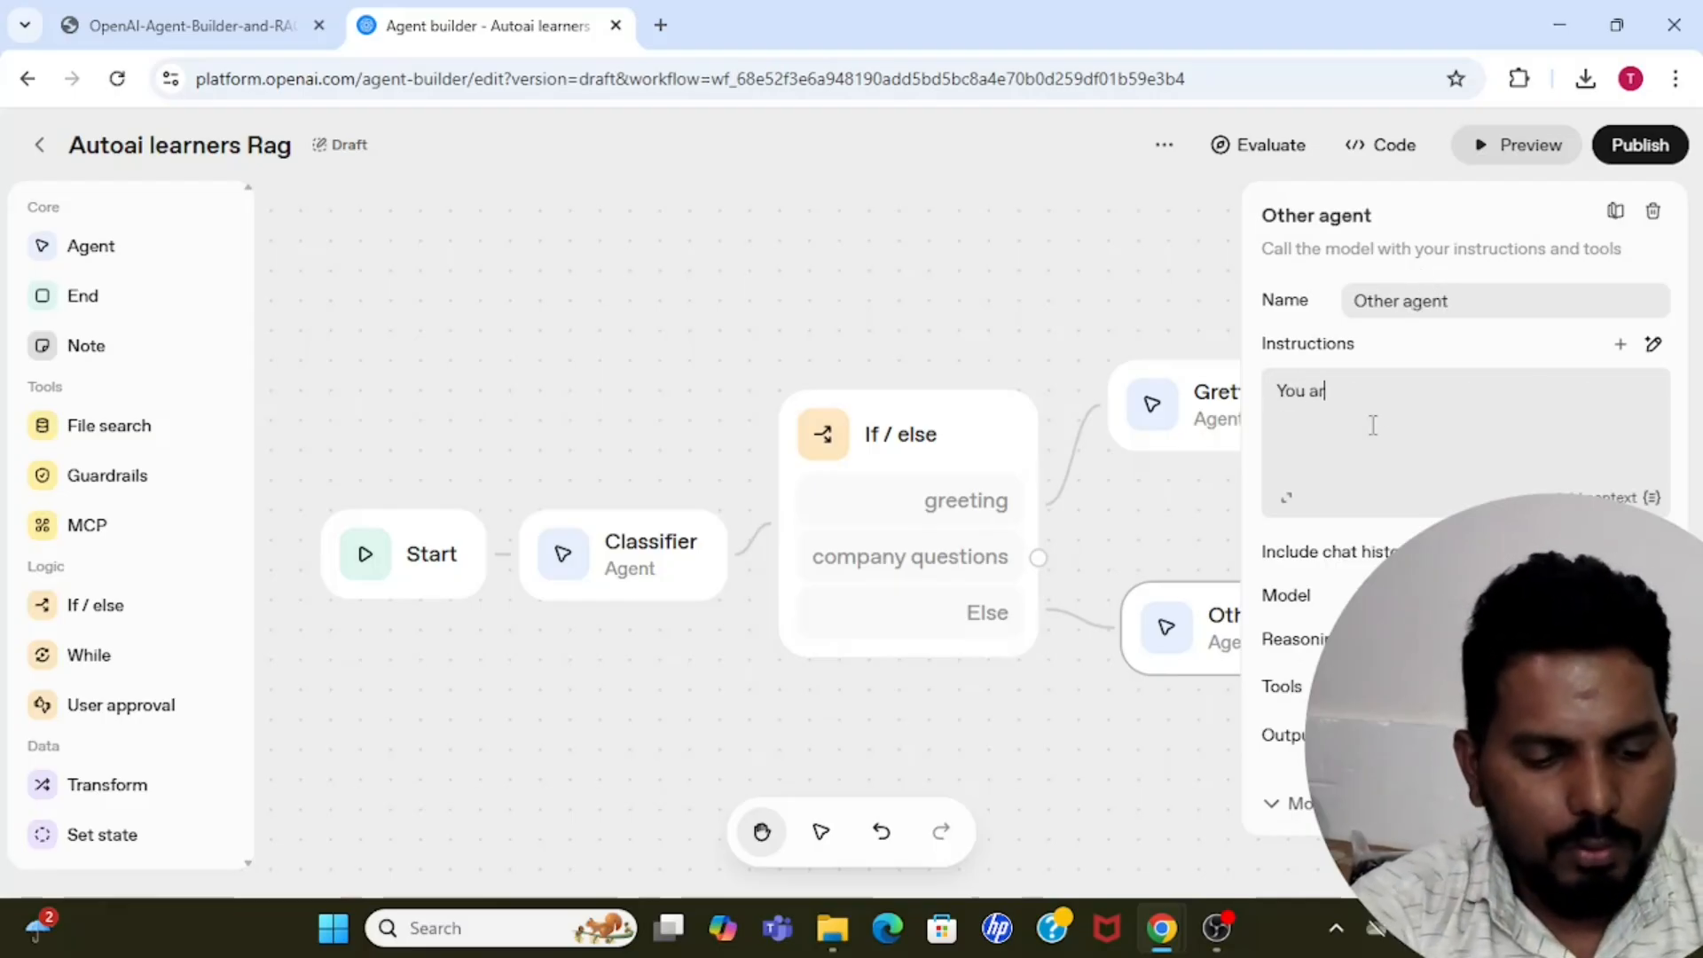
pyautogui.write('e responsib')
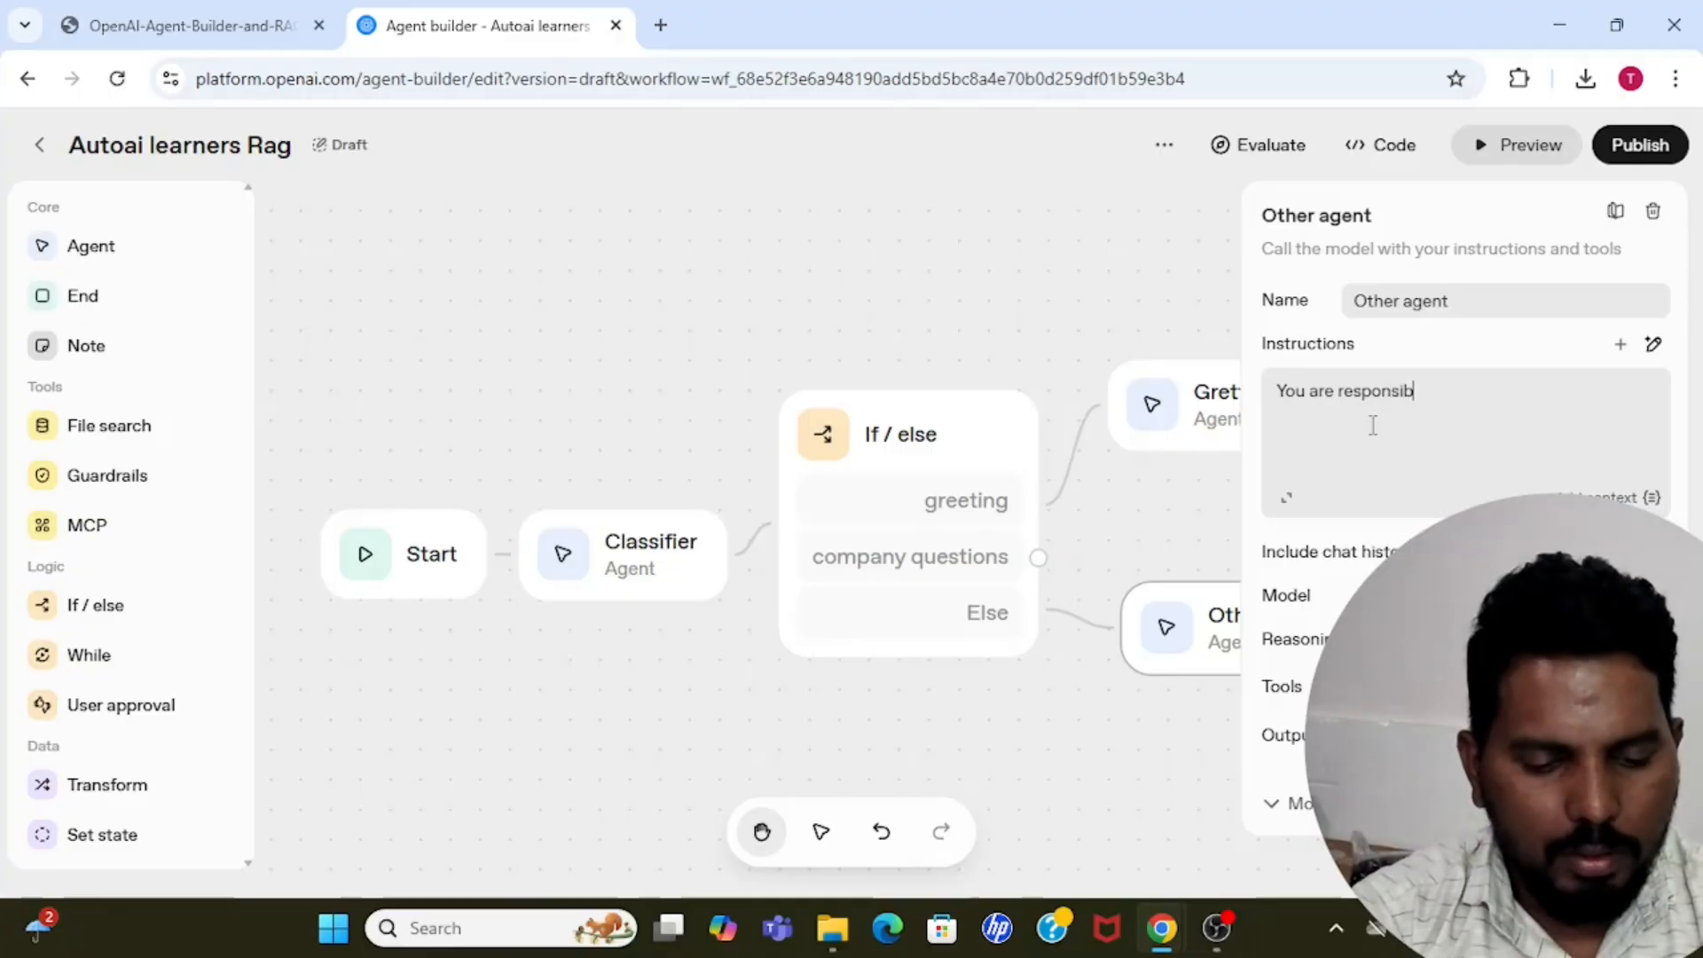
pyautogui.write('le for answ')
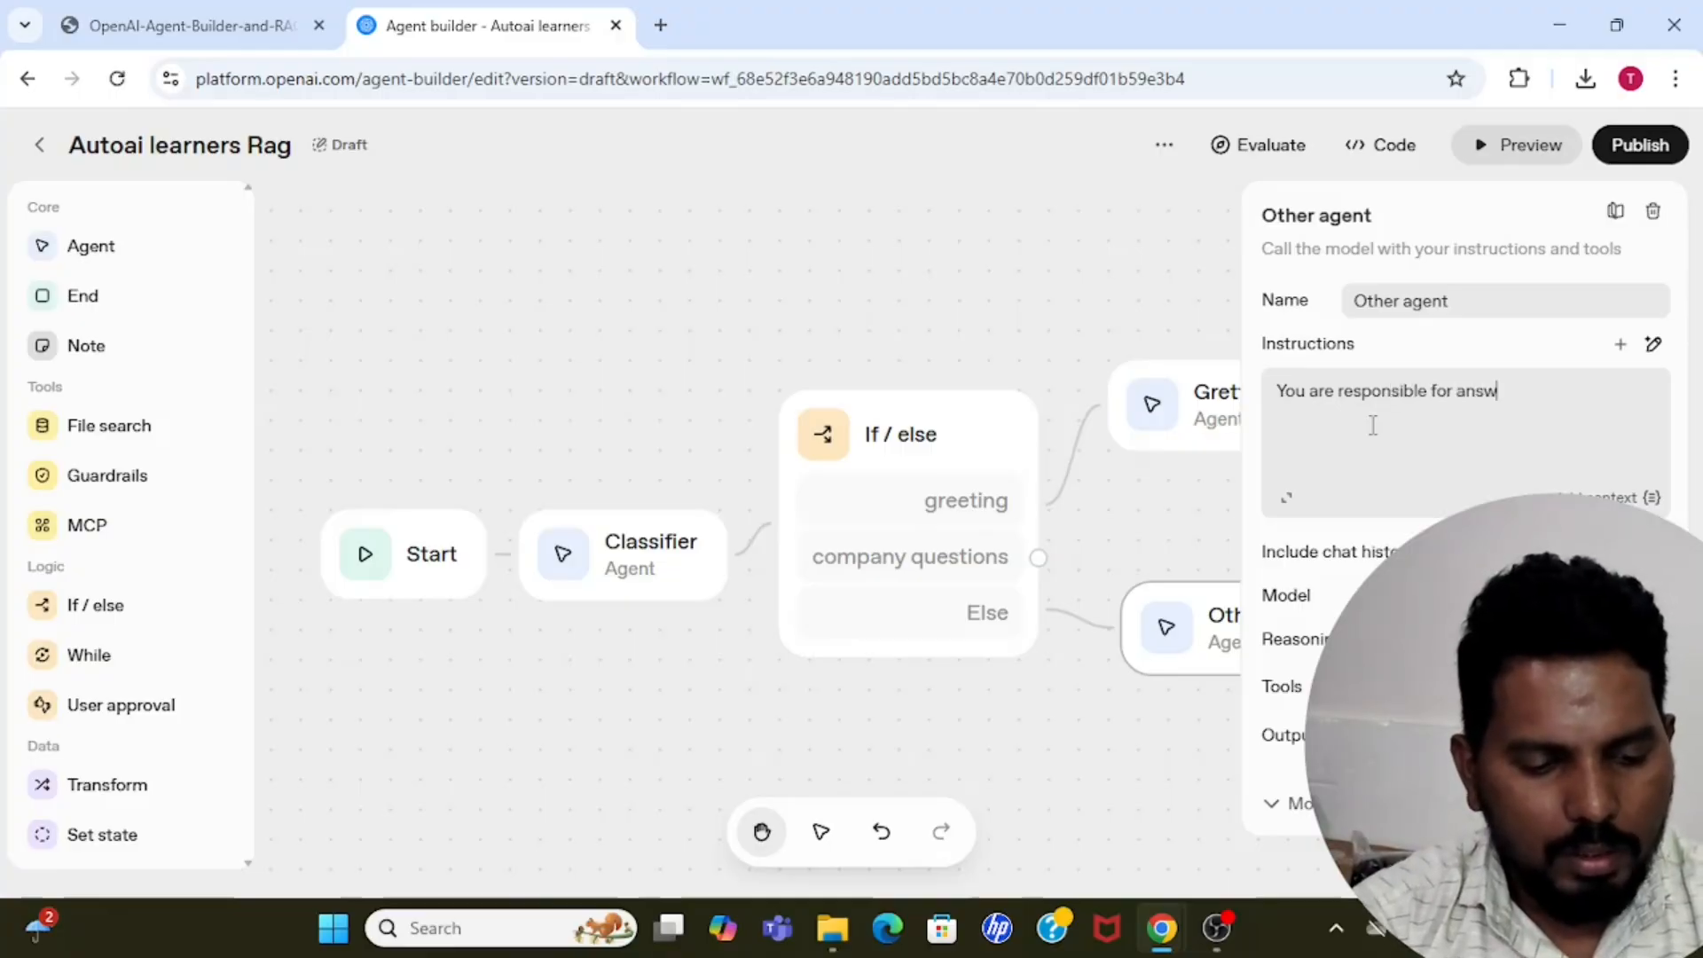
pyautogui.write('ering poli')
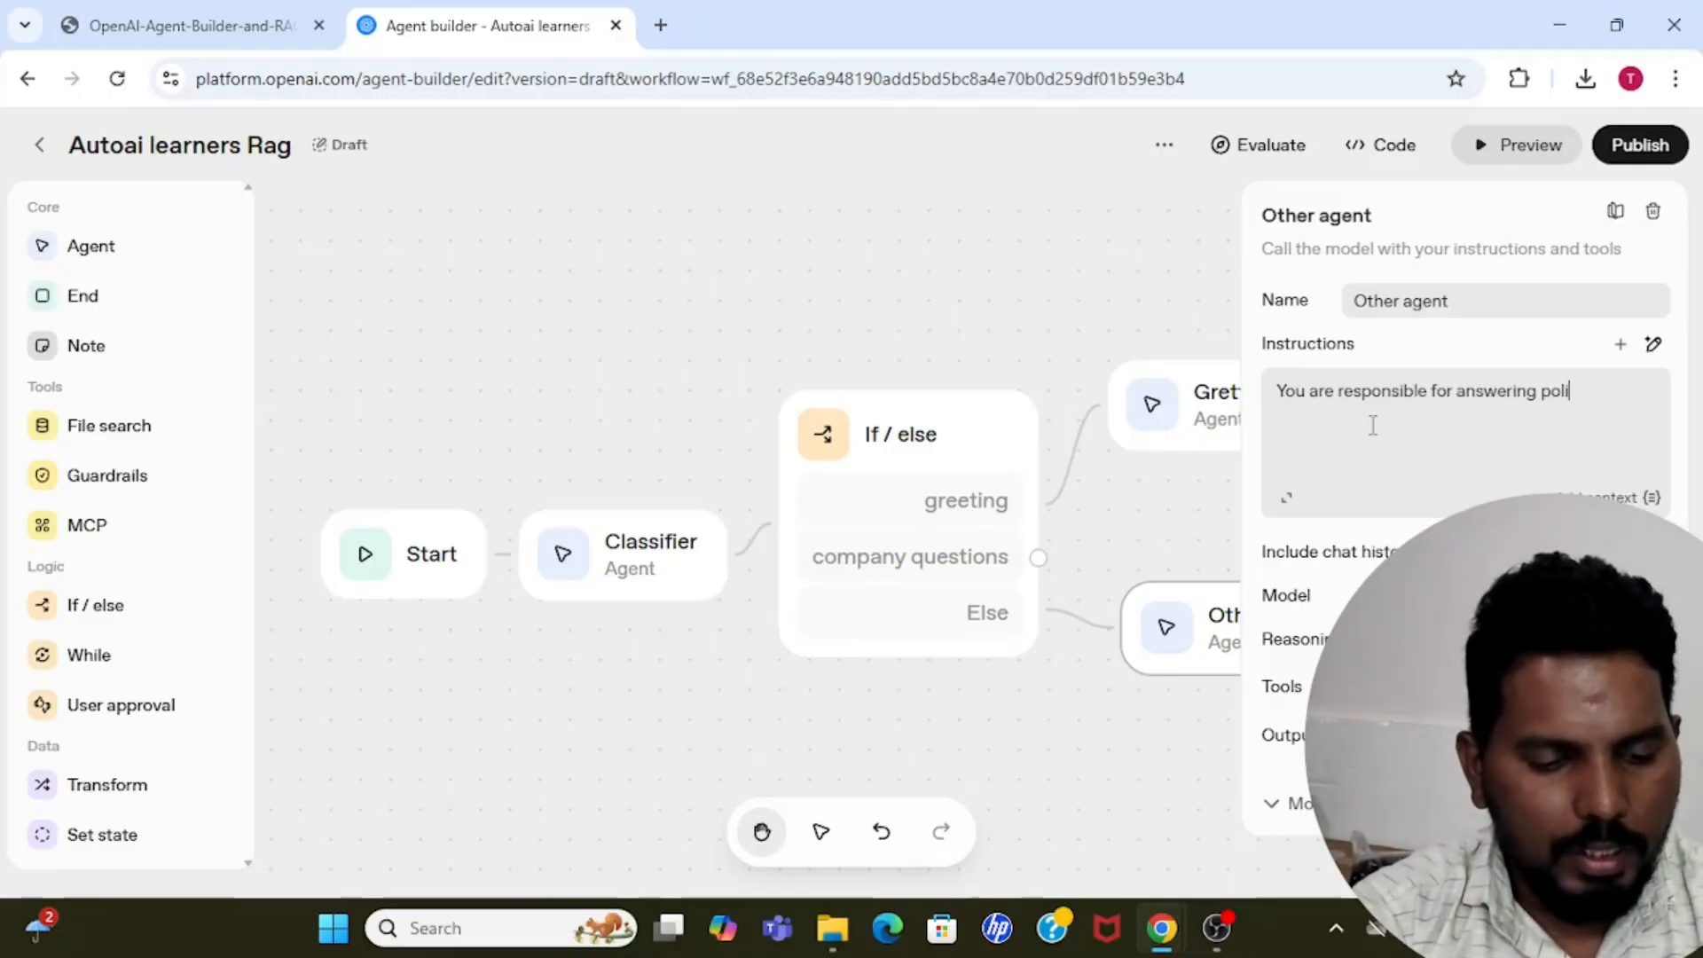
pyautogui.write('tely to the')
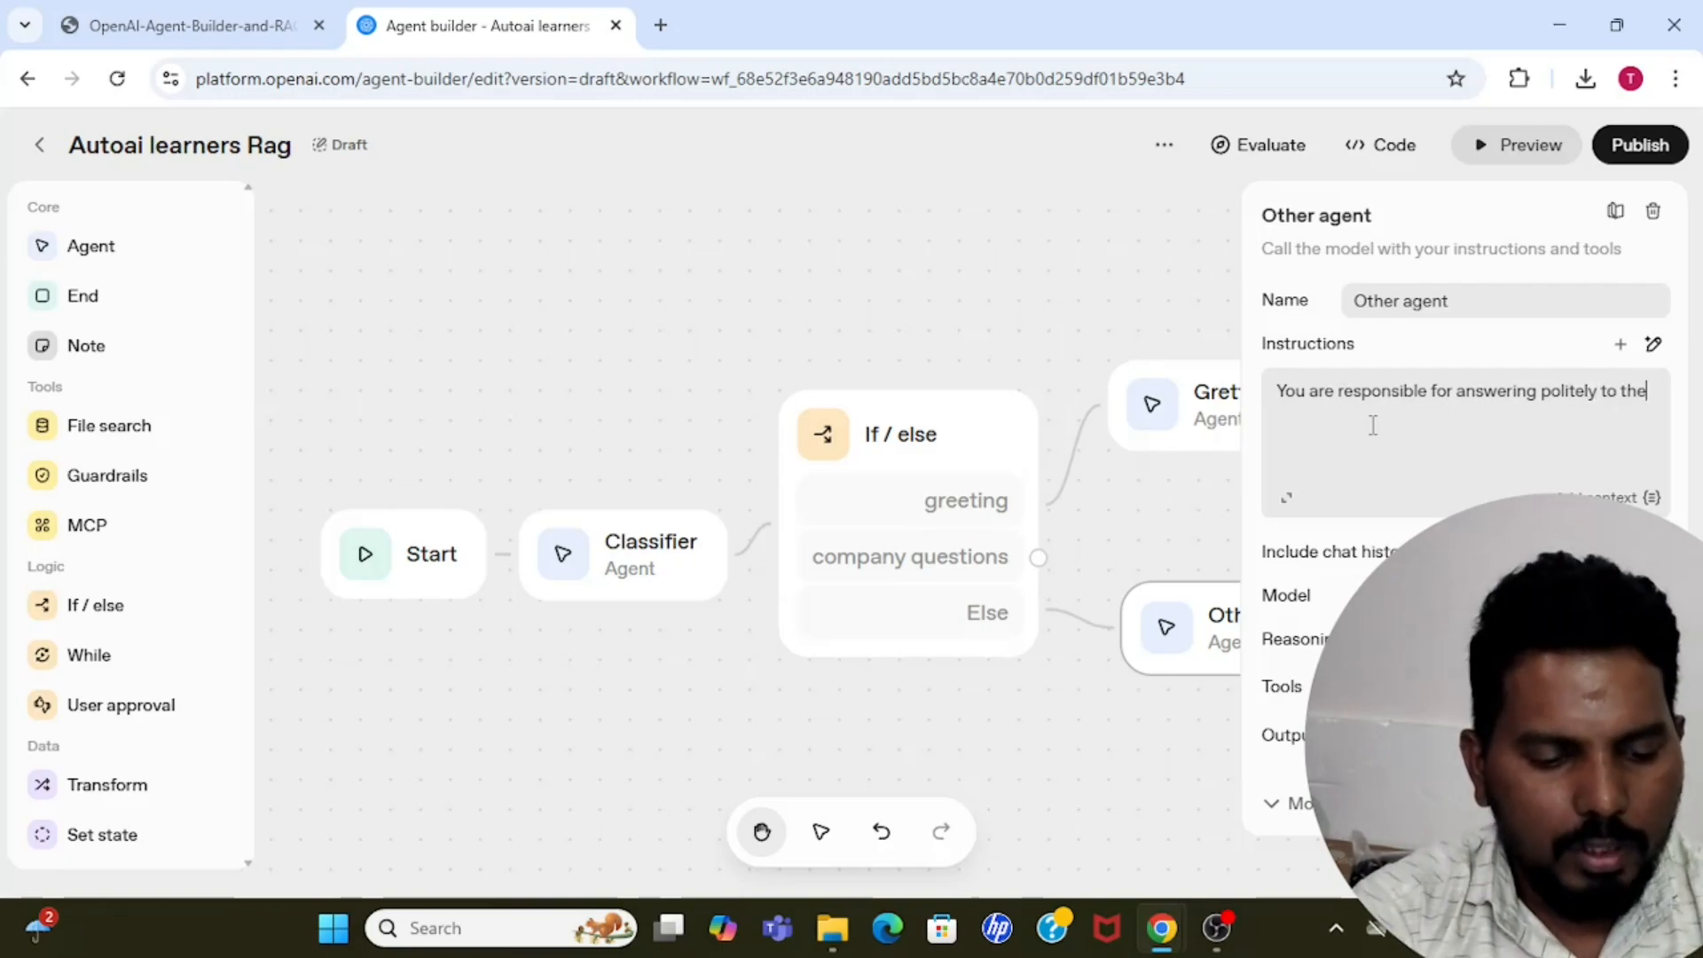
pyautogui.write(' user thi')
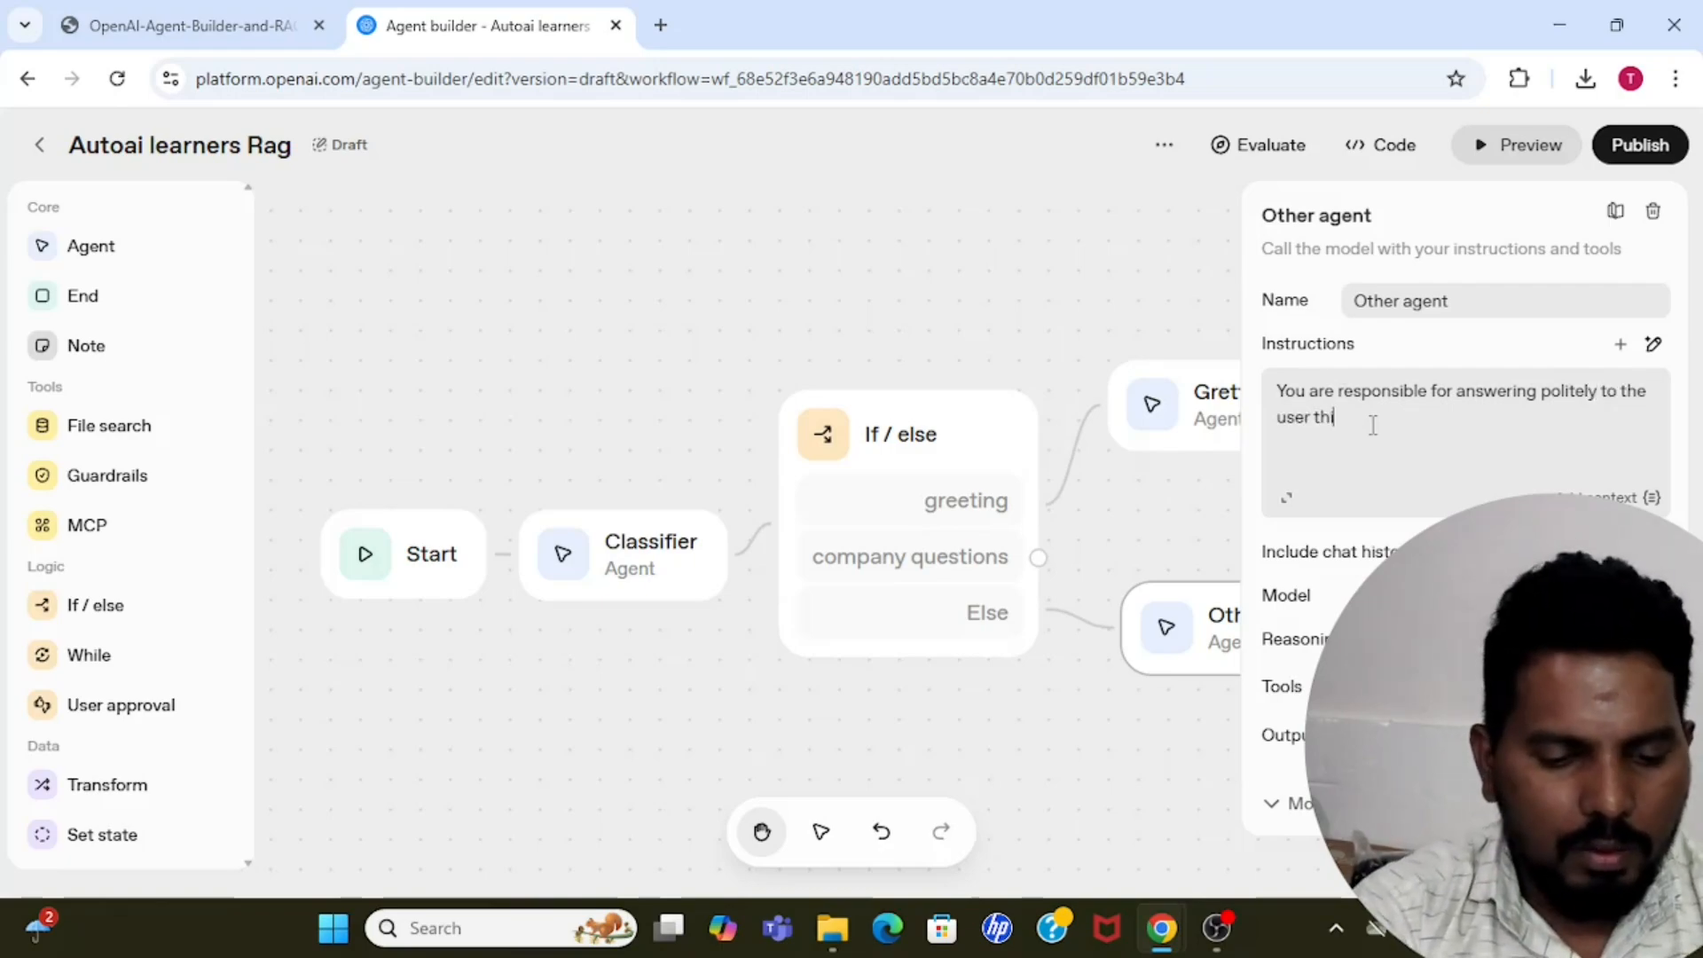
pyautogui.write('s question')
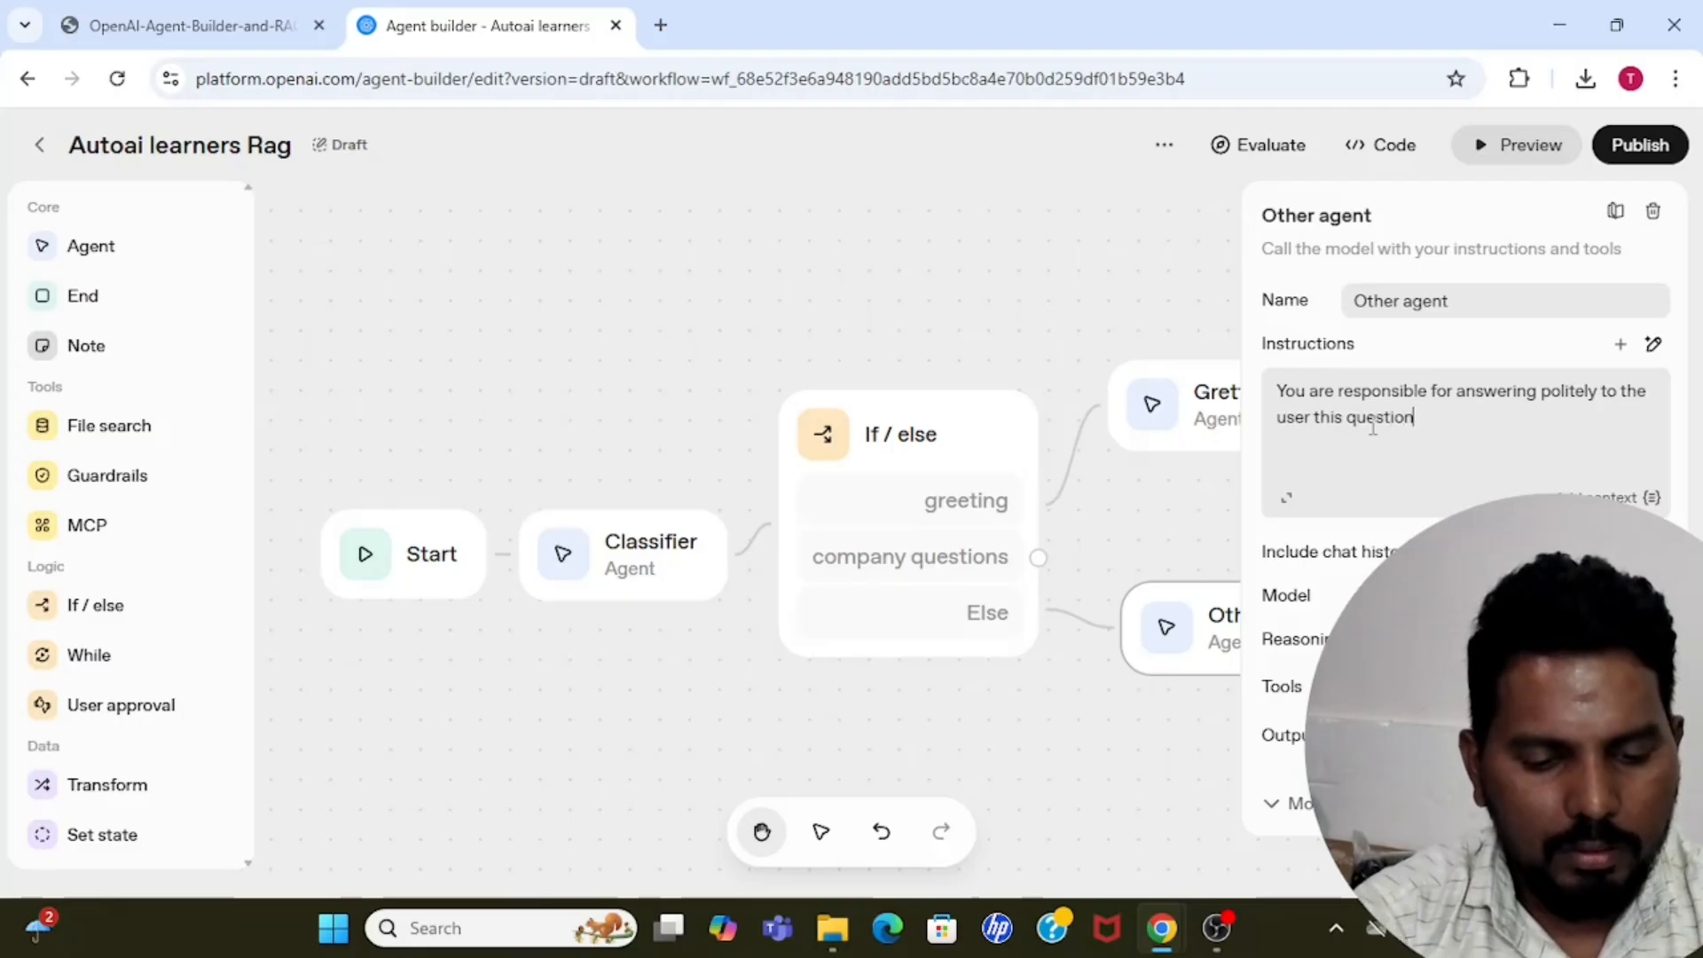
pyautogui.write(' cant b')
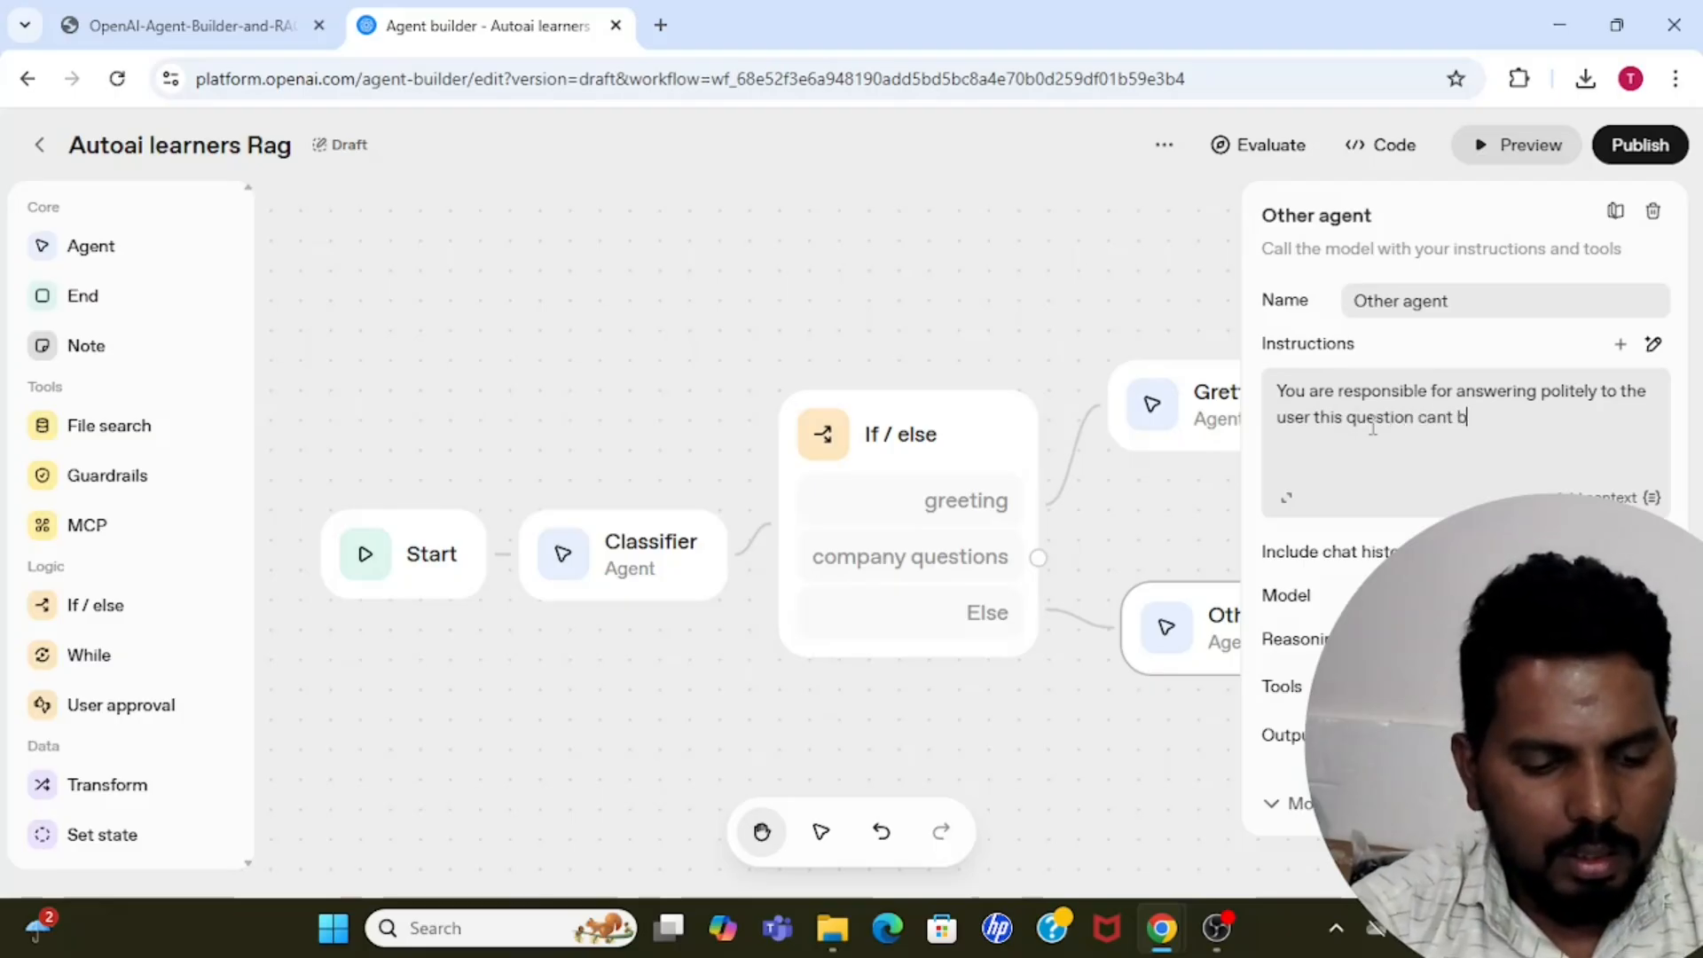
pyautogui.write('e answered')
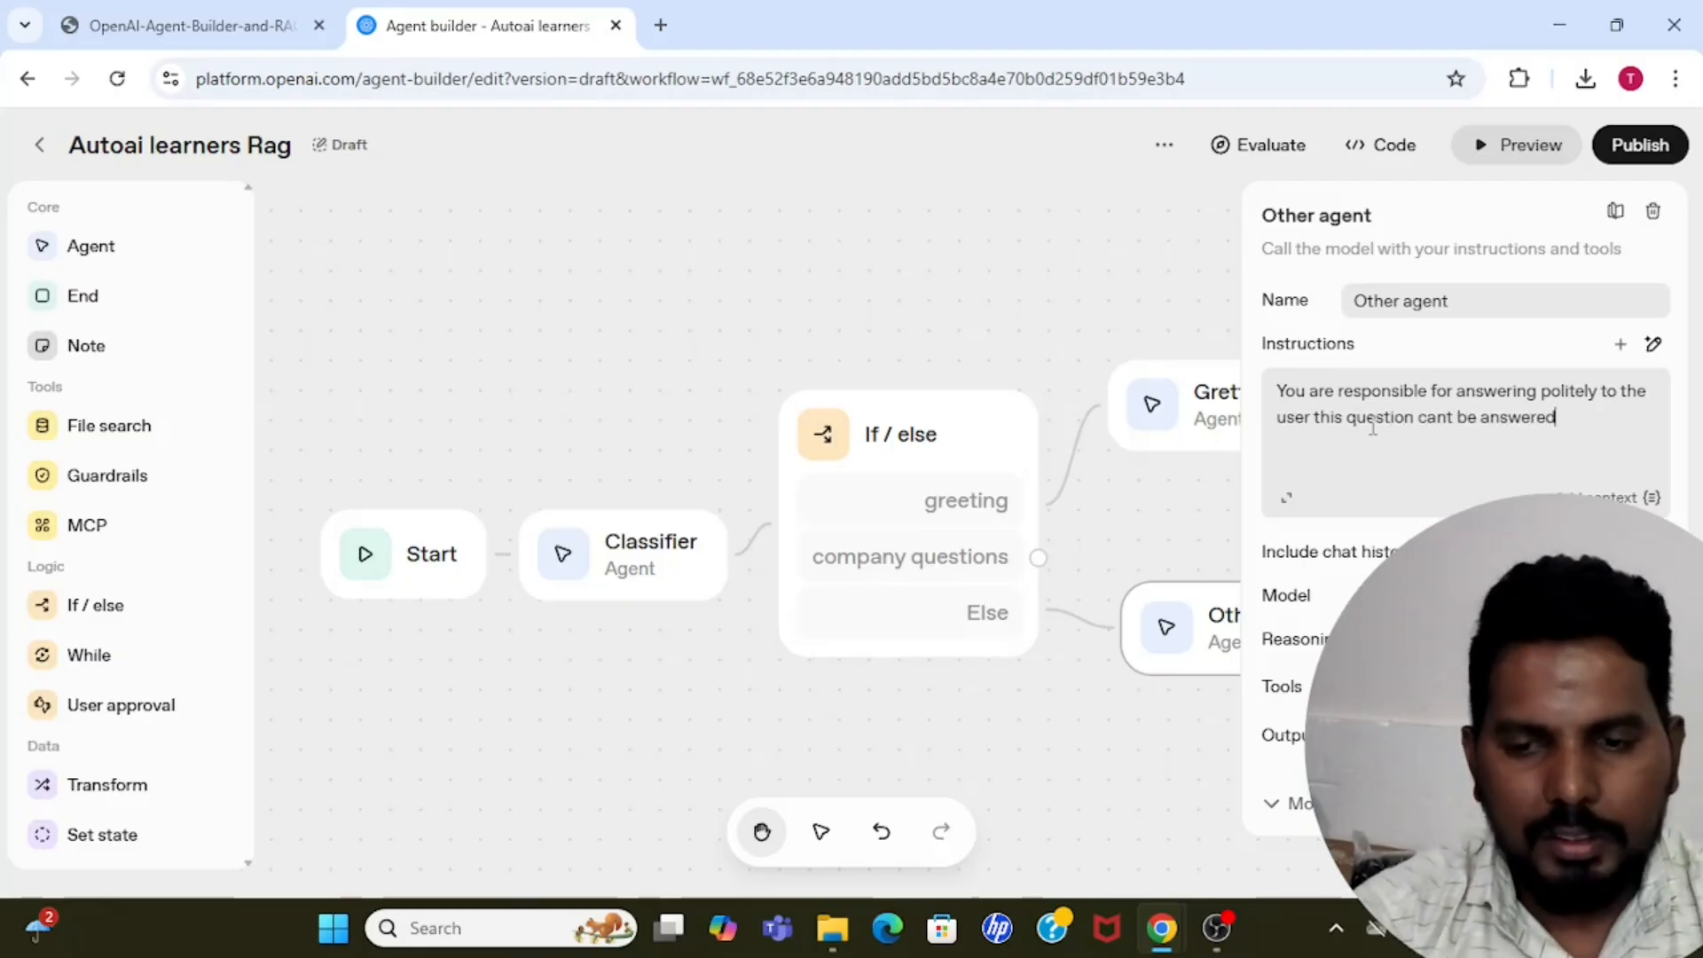
# Set the Other agent's model to gpt-4.1-nano and close the node's settings.
pyautogui.click(1625, 595)
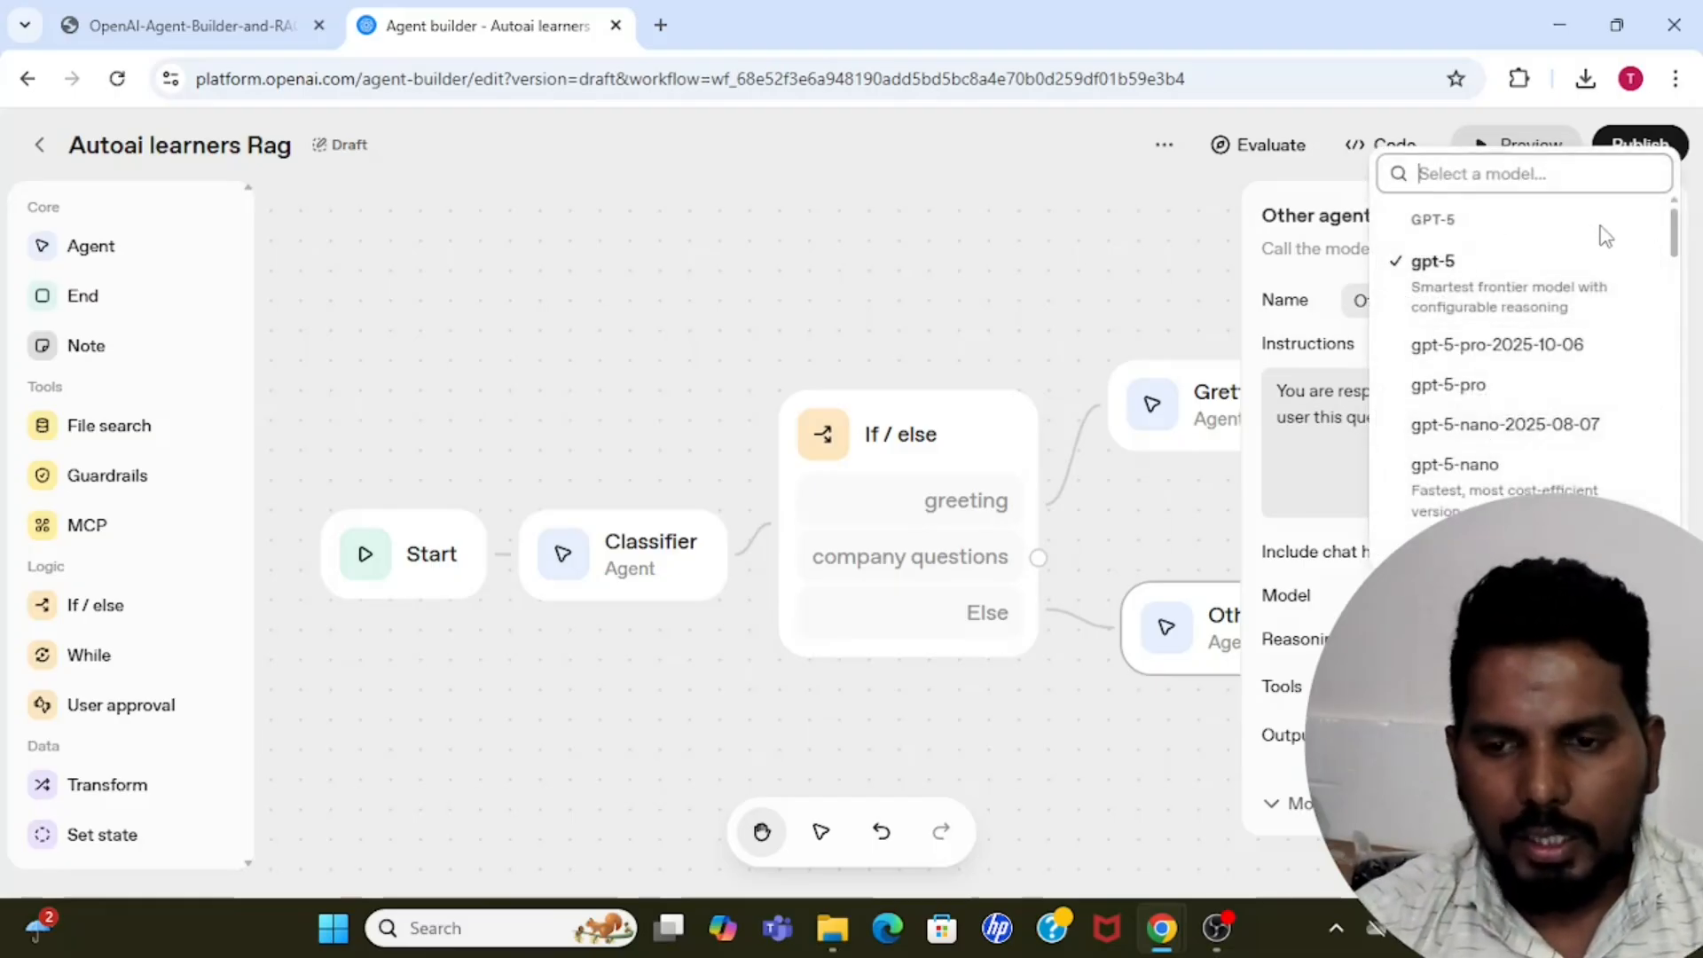
pyautogui.moveTo(1680, 241); pyautogui.dragTo(1688, 321)
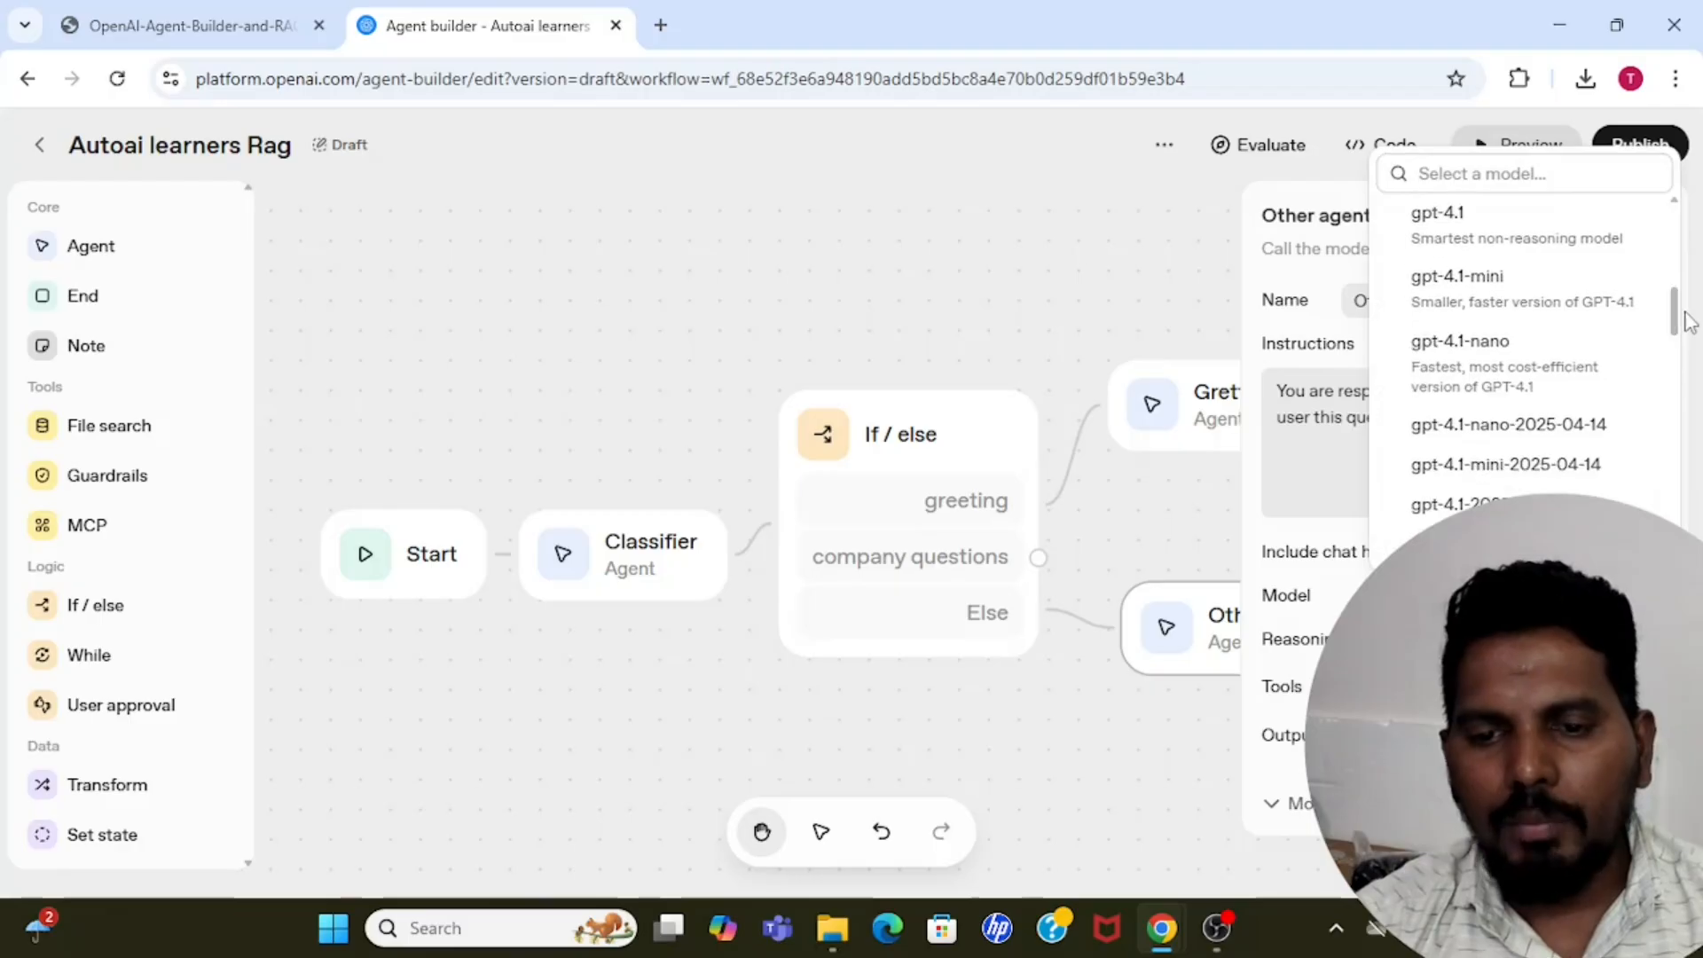
pyautogui.click(1507, 377)
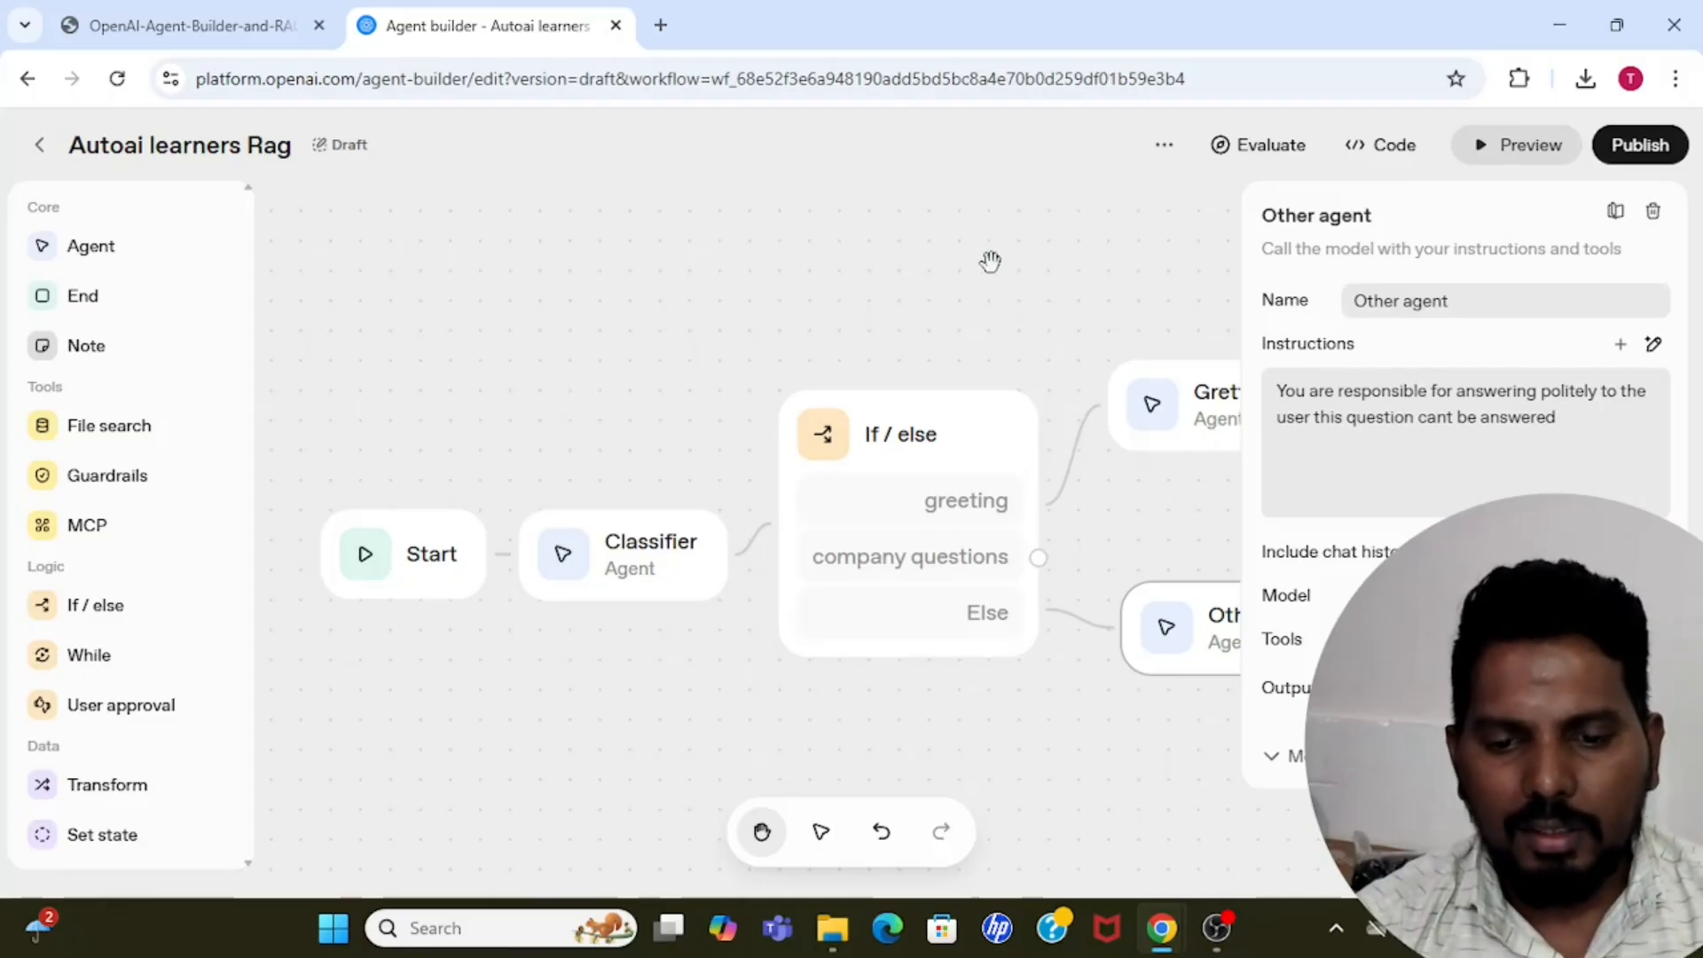
pyautogui.click(1017, 328)
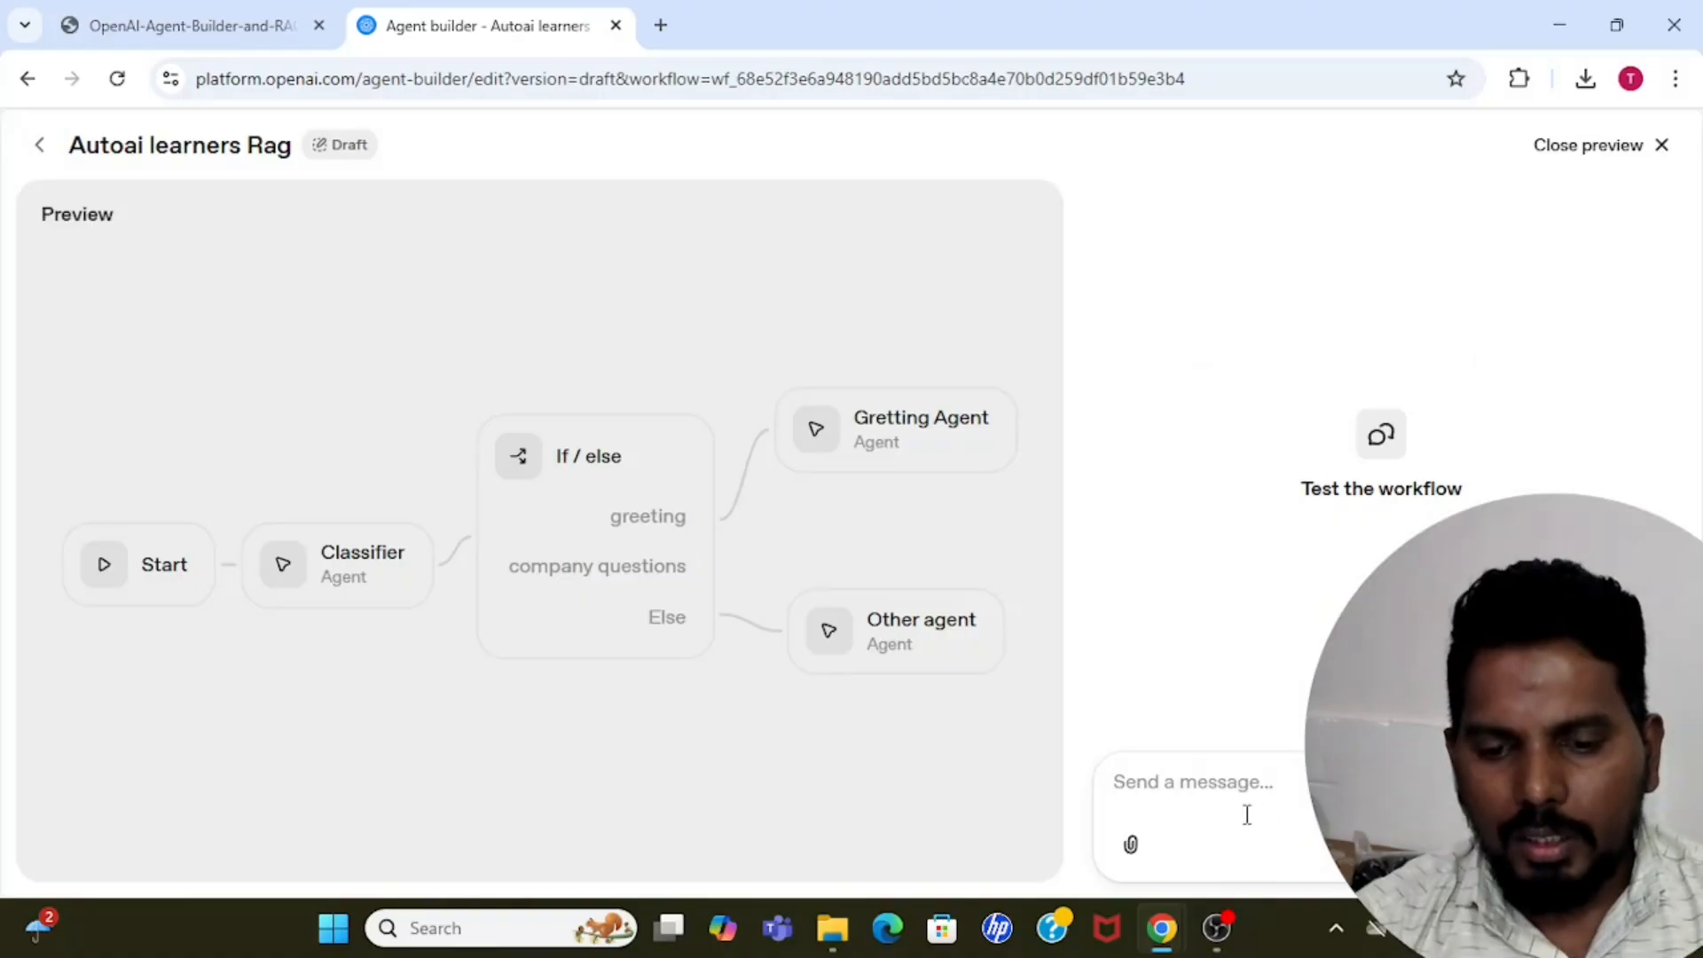
# Test the workflow with the message "who is cm of karnataka ?" and check which agent replies and its answer.
pyautogui.write('who is cm of')
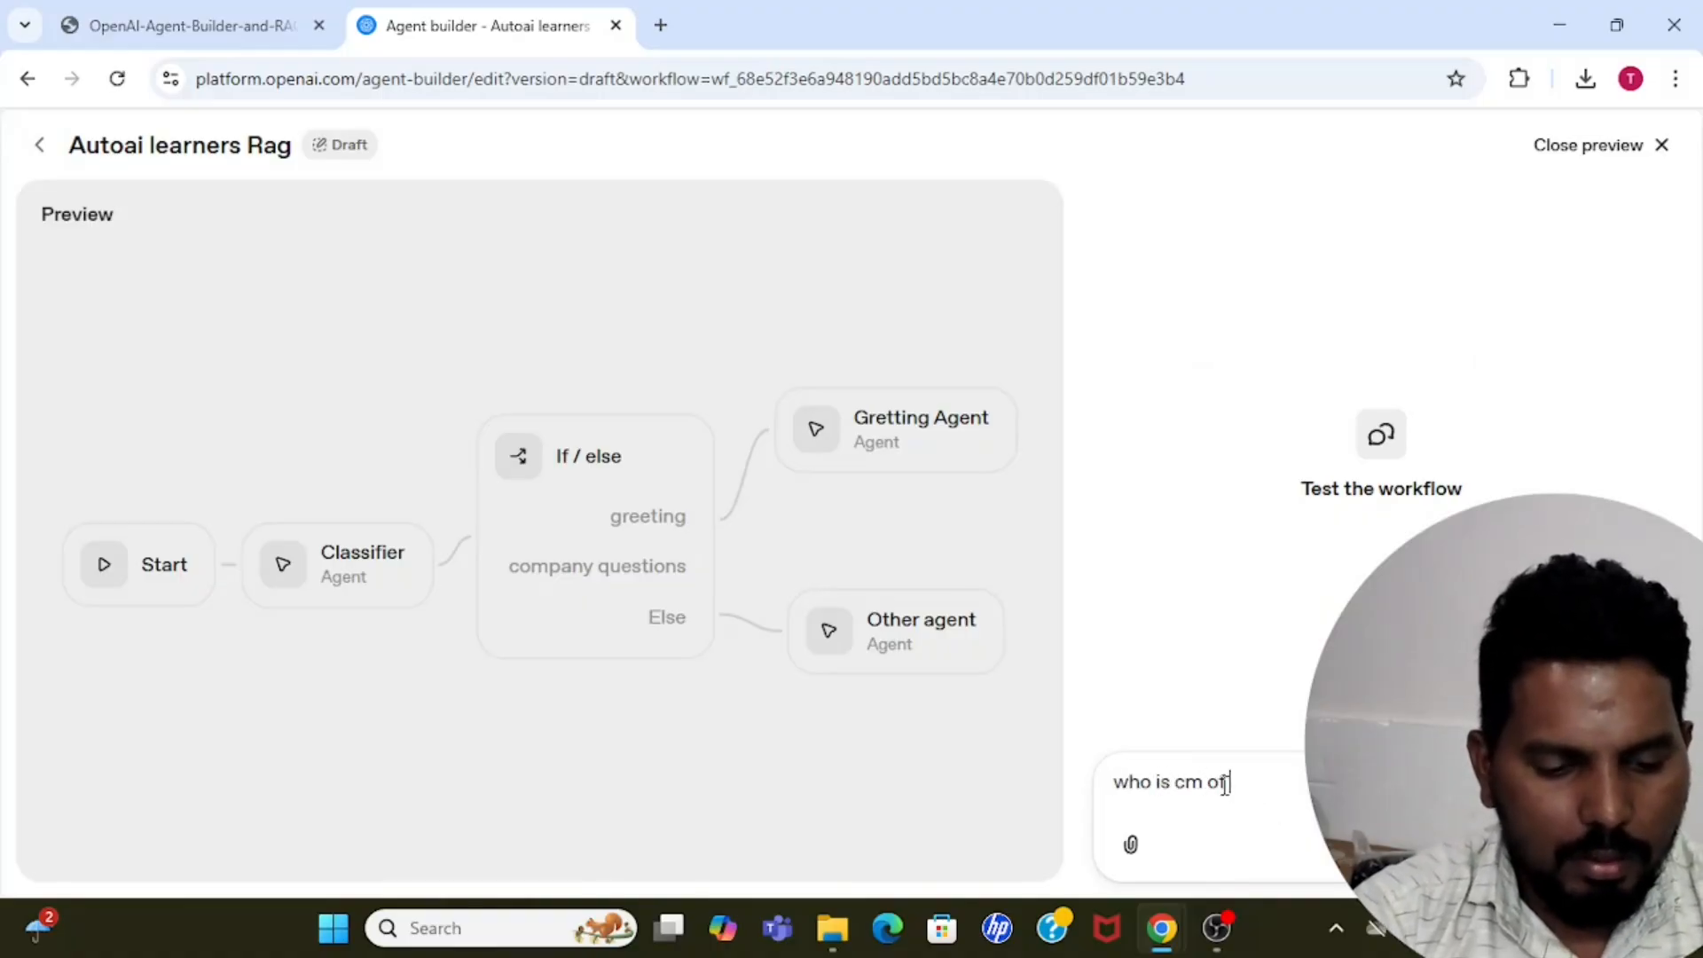
pyautogui.write(' karnataka')
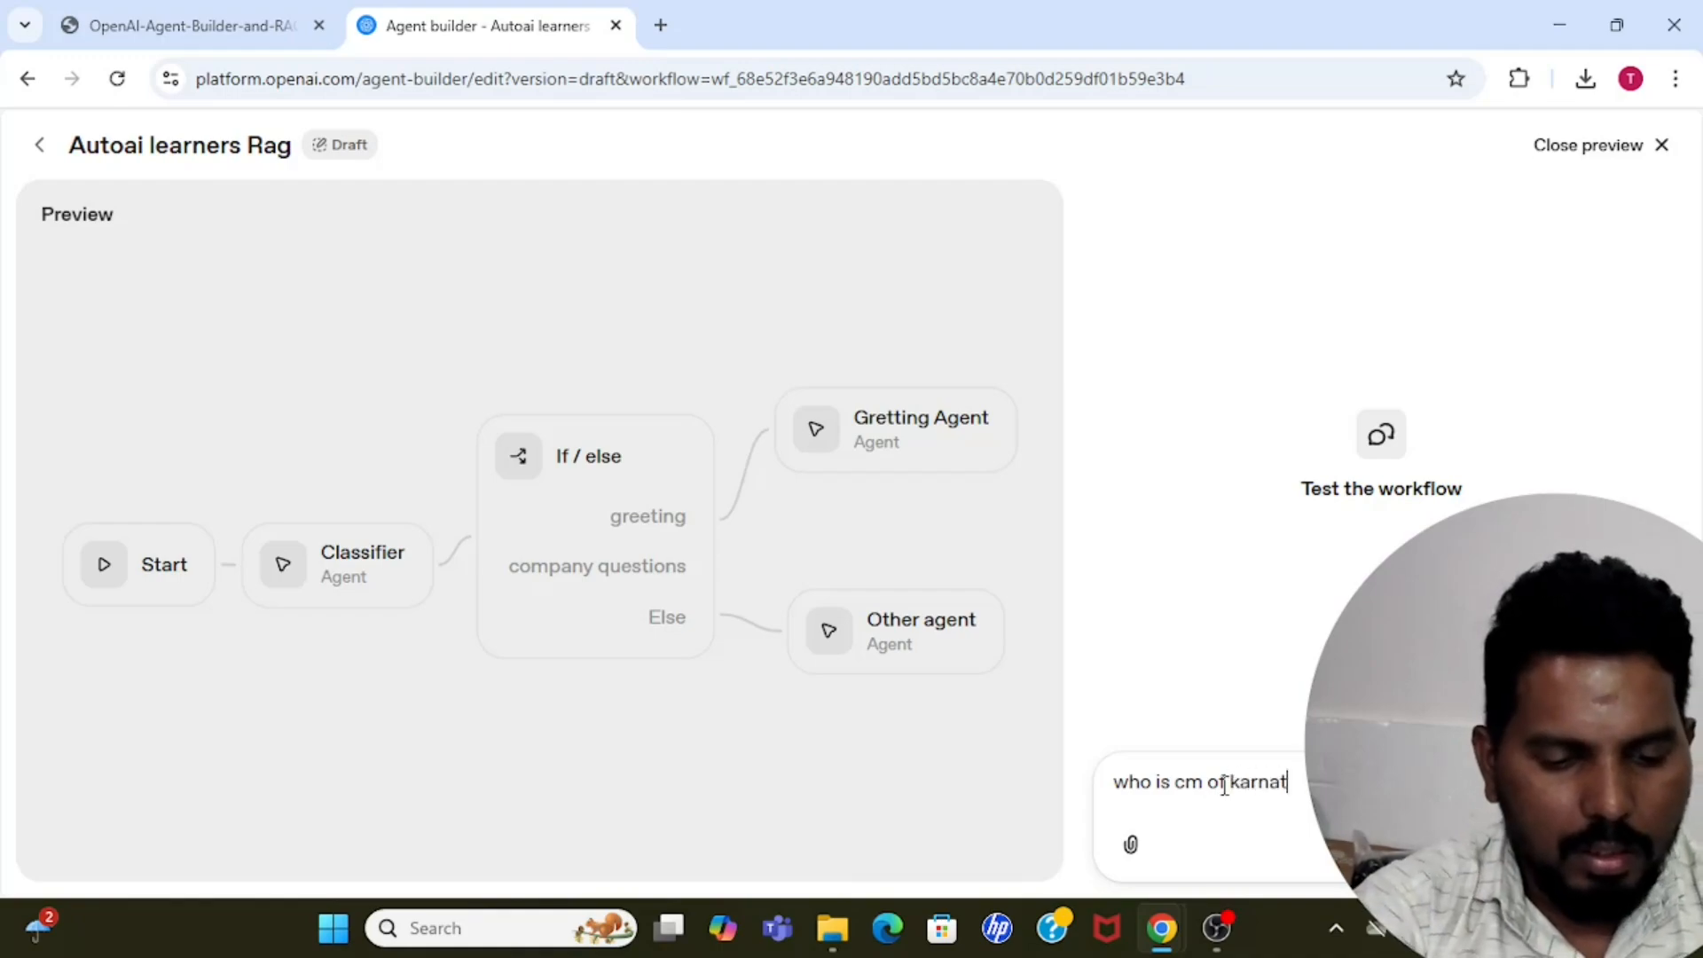
pyautogui.press('Return')
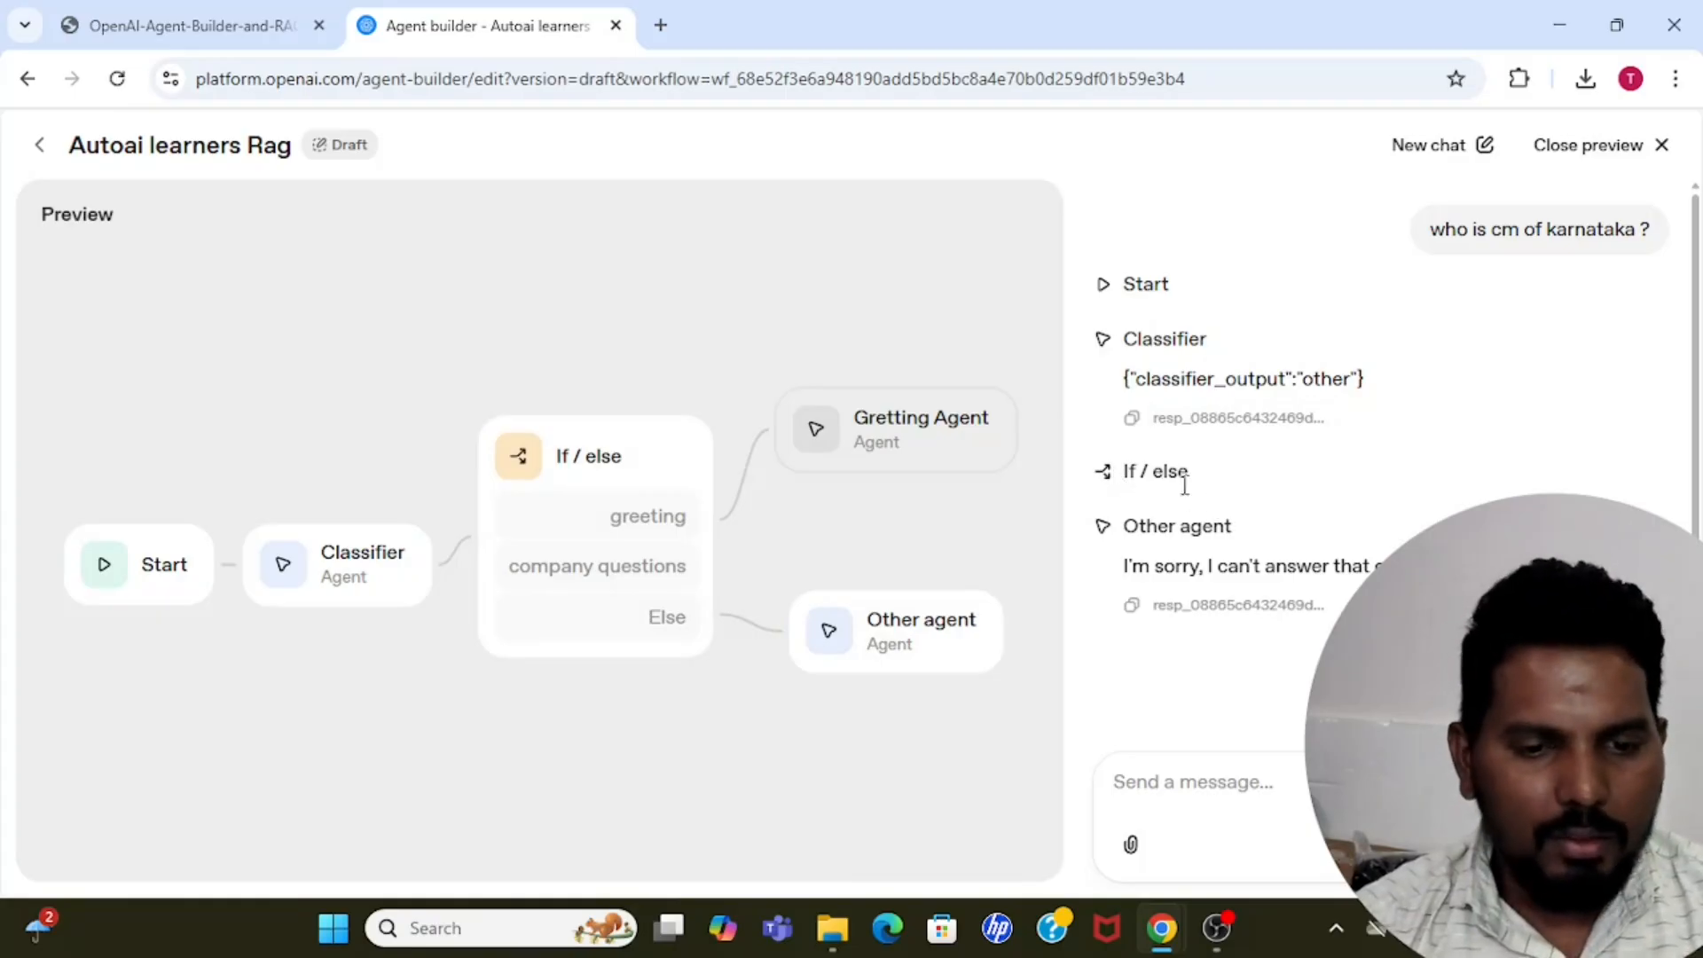
pyautogui.moveTo(1138, 527); pyautogui.dragTo(1220, 529)
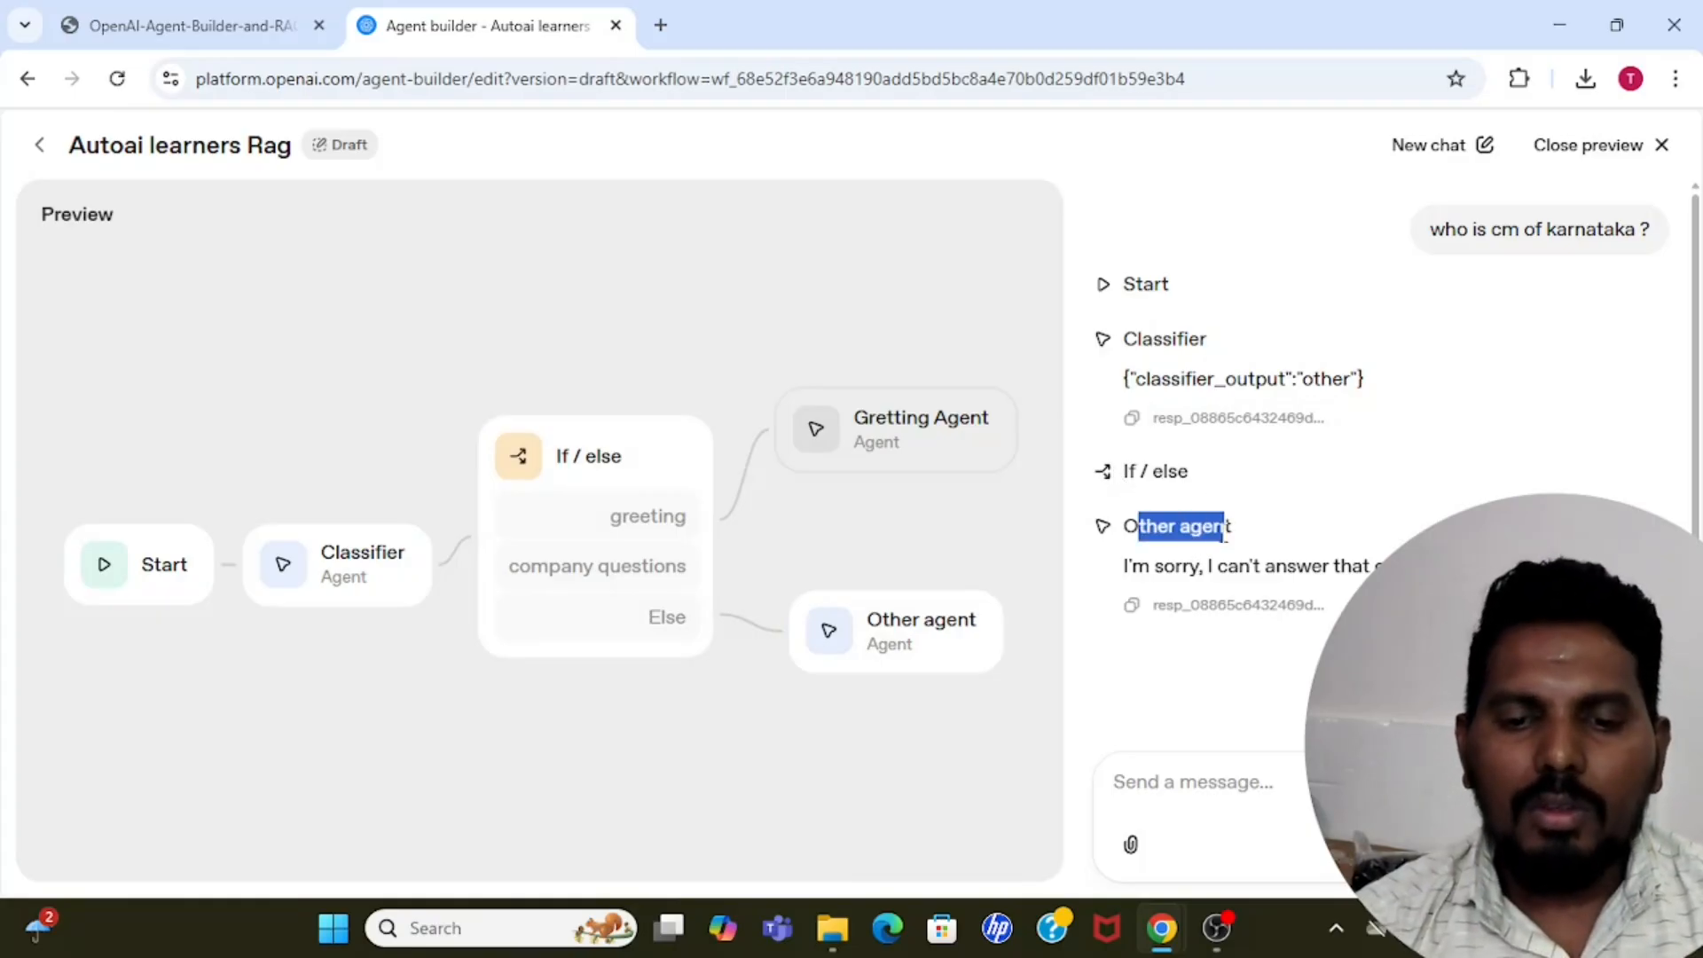
pyautogui.click(1223, 531)
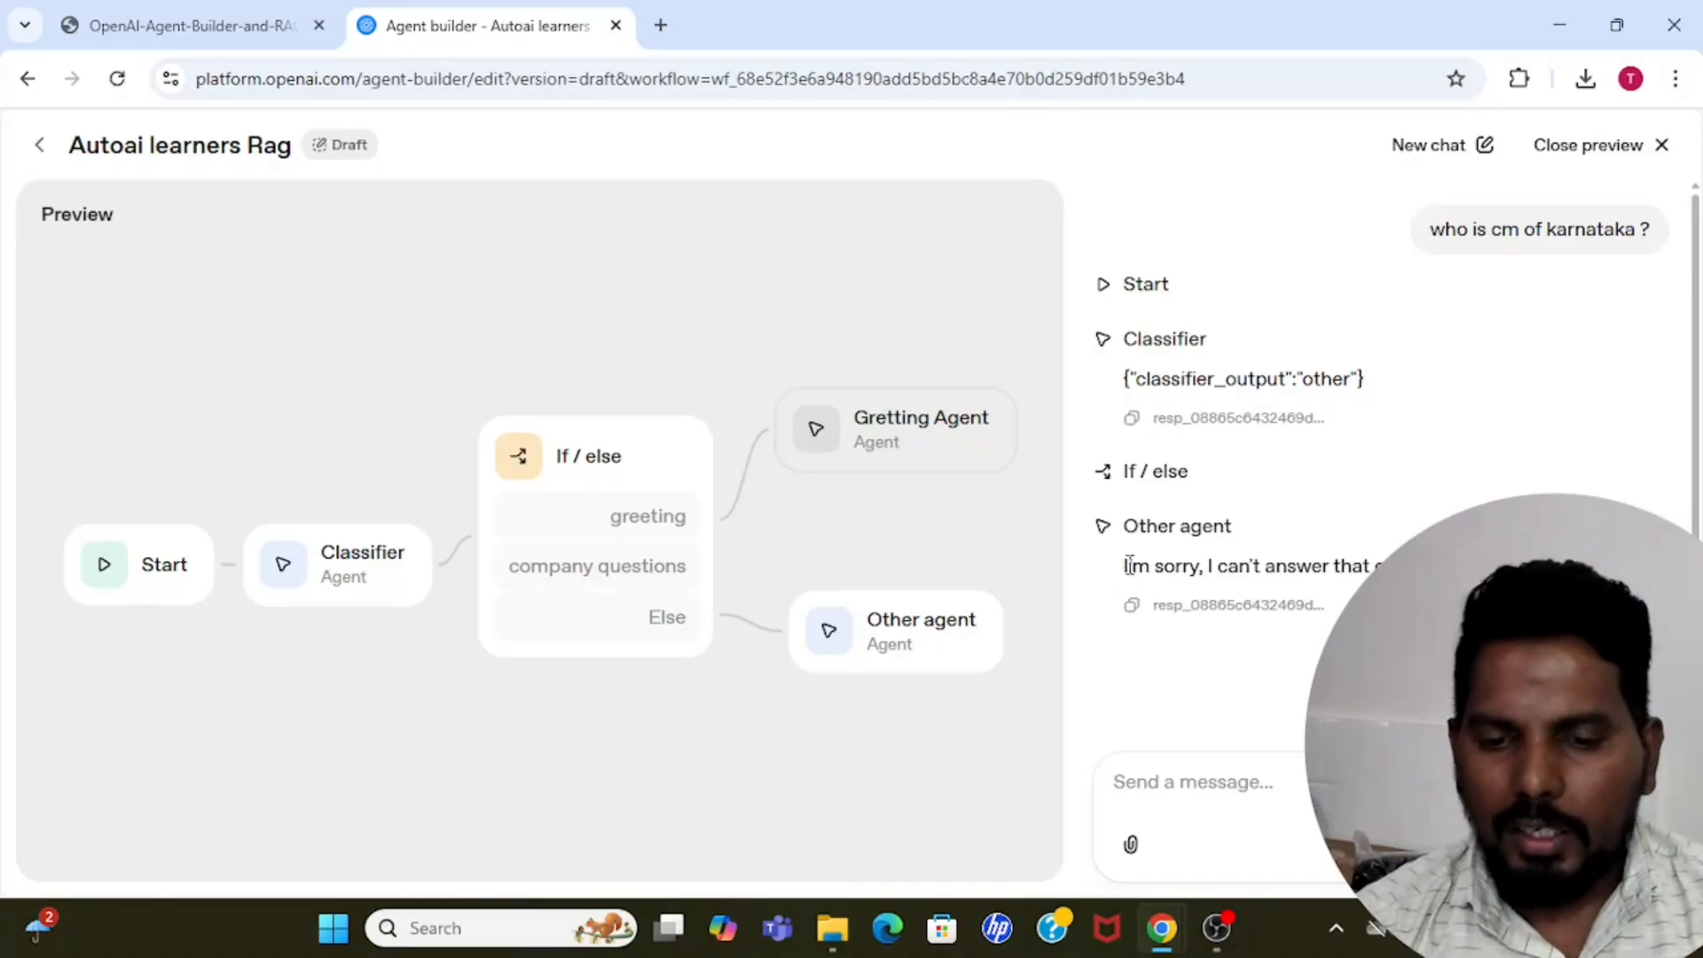
pyautogui.moveTo(1125, 568); pyautogui.dragTo(1206, 569)
pyautogui.click(1205, 569)
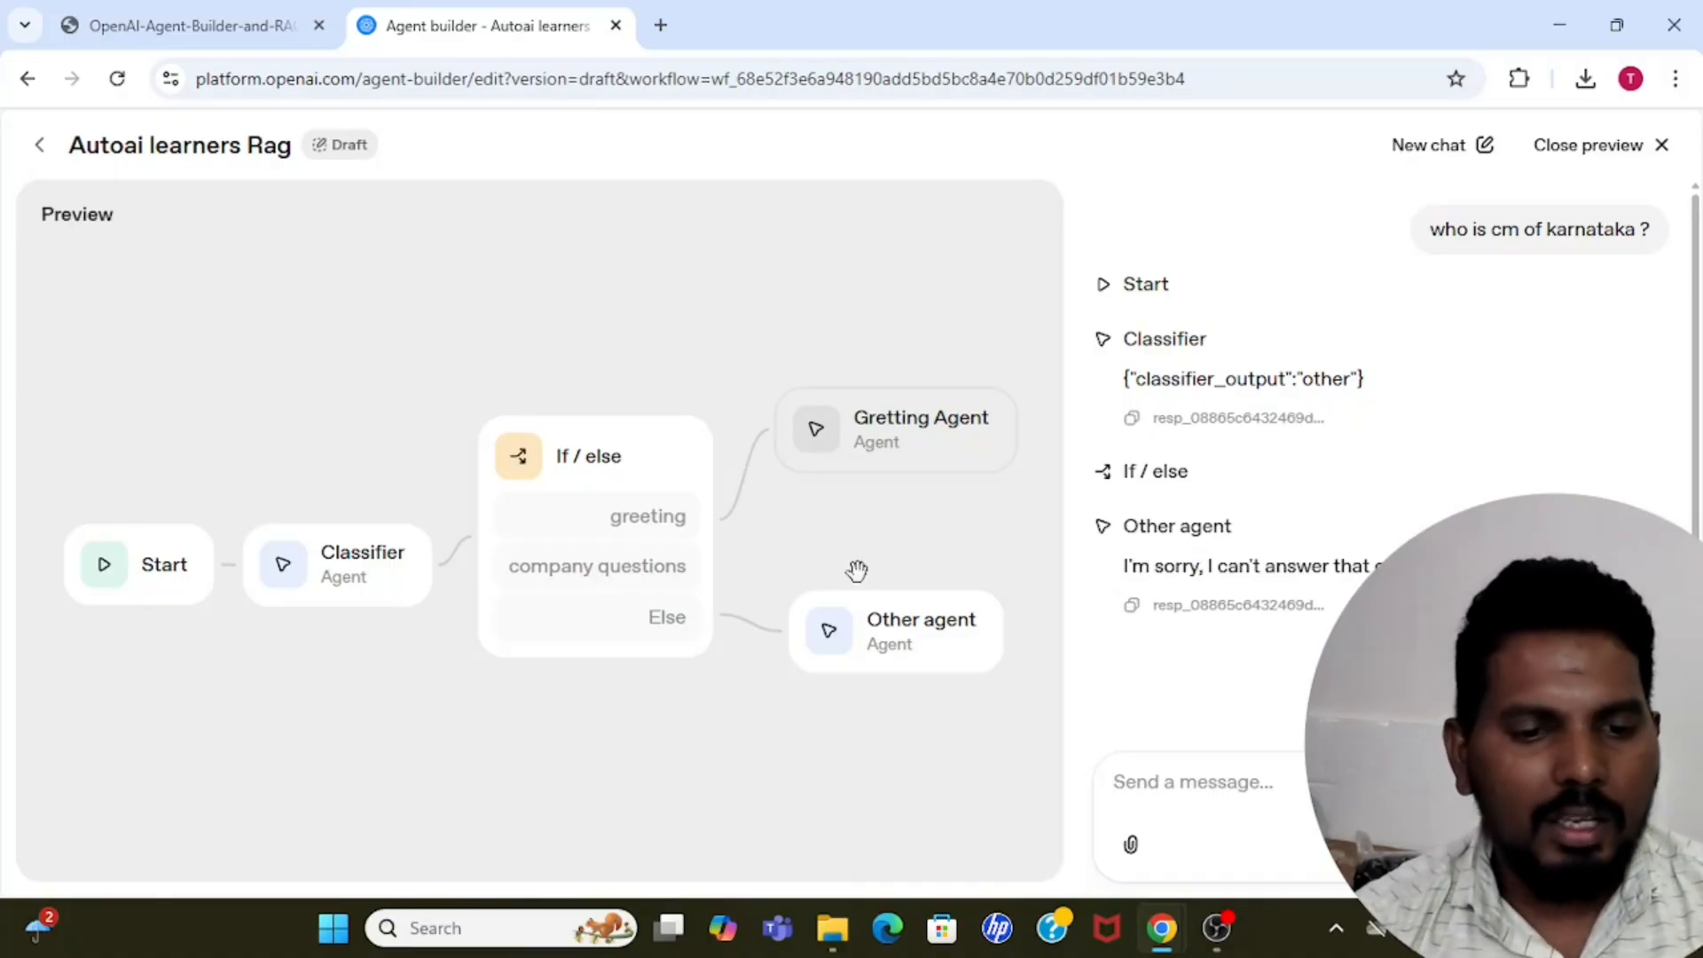
# Leave the preview and spread the Gretting Agent upward and the Other agent downward, clearing space beside the company questions branch.
pyautogui.moveTo(919, 440); pyautogui.dragTo(1228, 319)
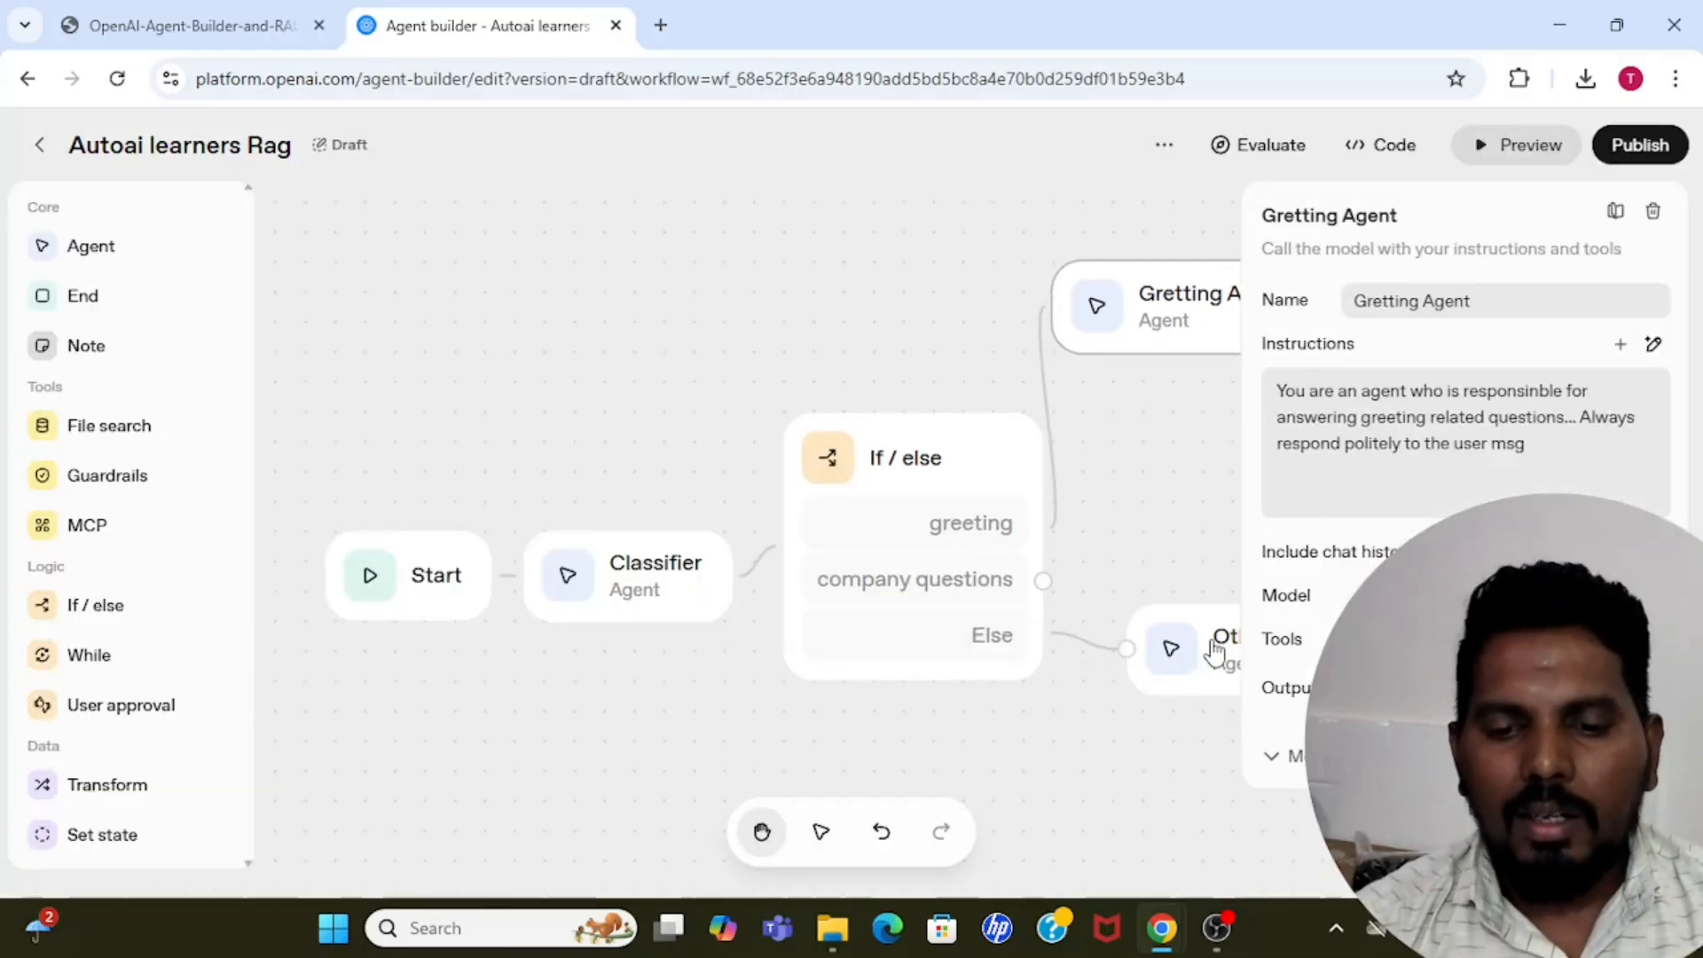
pyautogui.moveTo(1217, 650); pyautogui.dragTo(1086, 785)
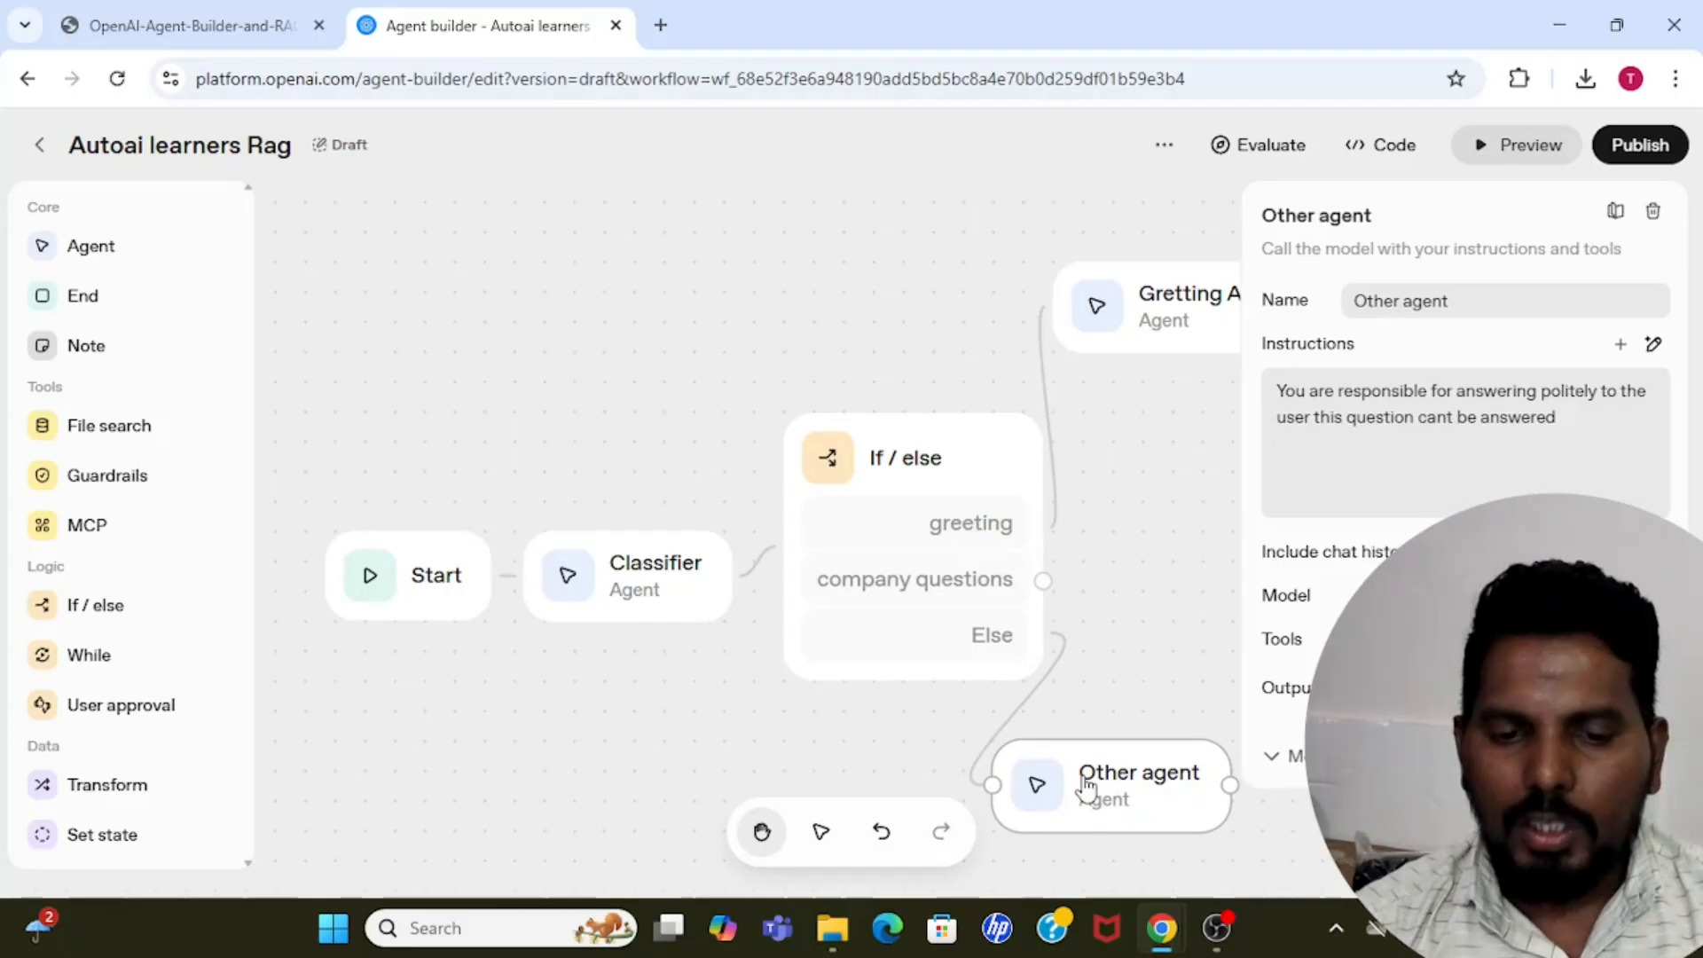
pyautogui.click(605, 272)
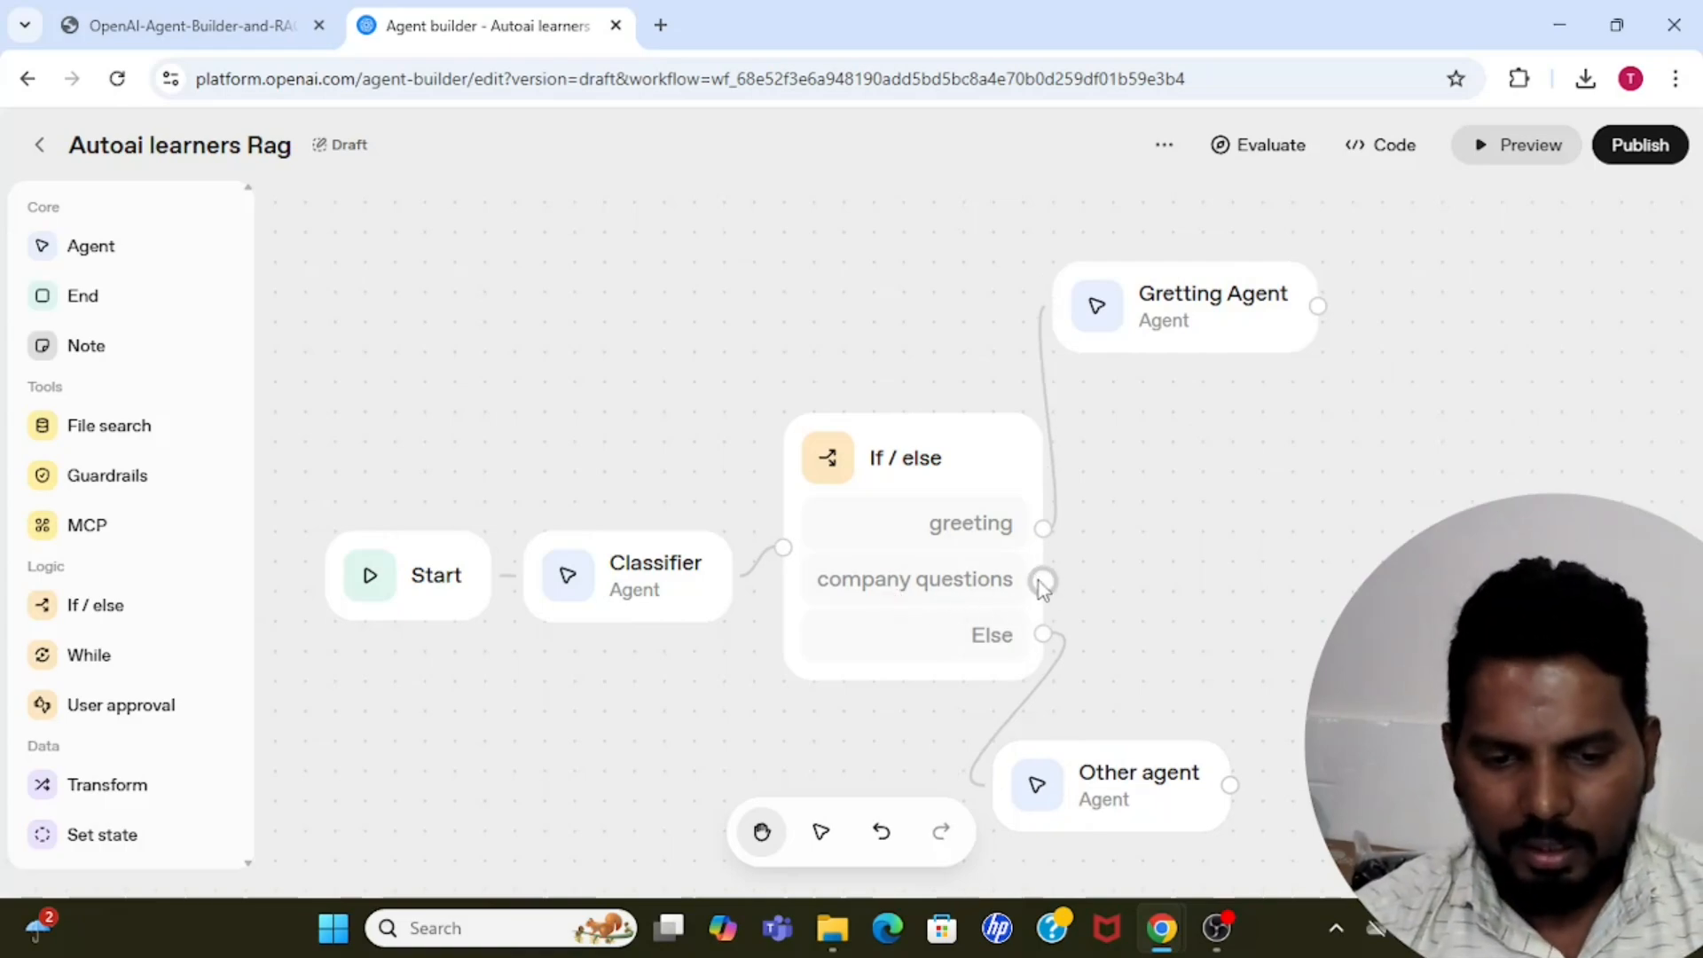
# Add an Agent node connected to the company questions branch and name it "Company agent".
pyautogui.moveTo(1043, 582)
pyautogui.mouseDown()
pyautogui.moveTo(1186, 577)
pyautogui.moveTo(1050, 582)
pyautogui.mouseUp()
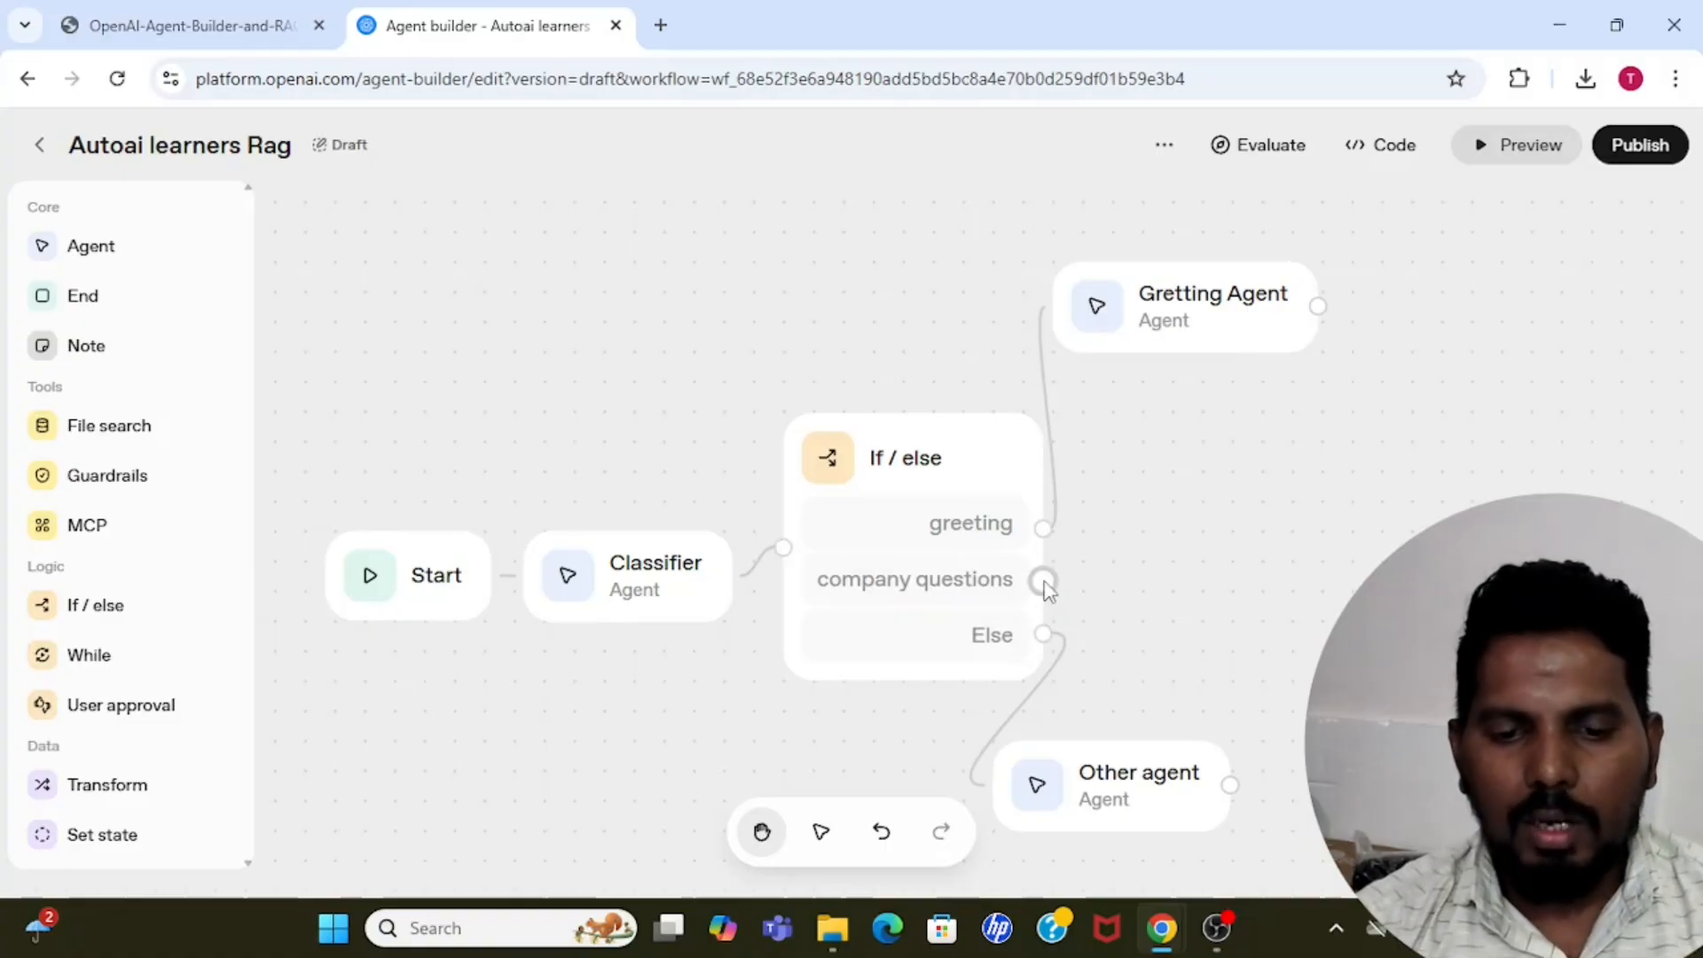
pyautogui.moveTo(1044, 581); pyautogui.dragTo(1154, 575)
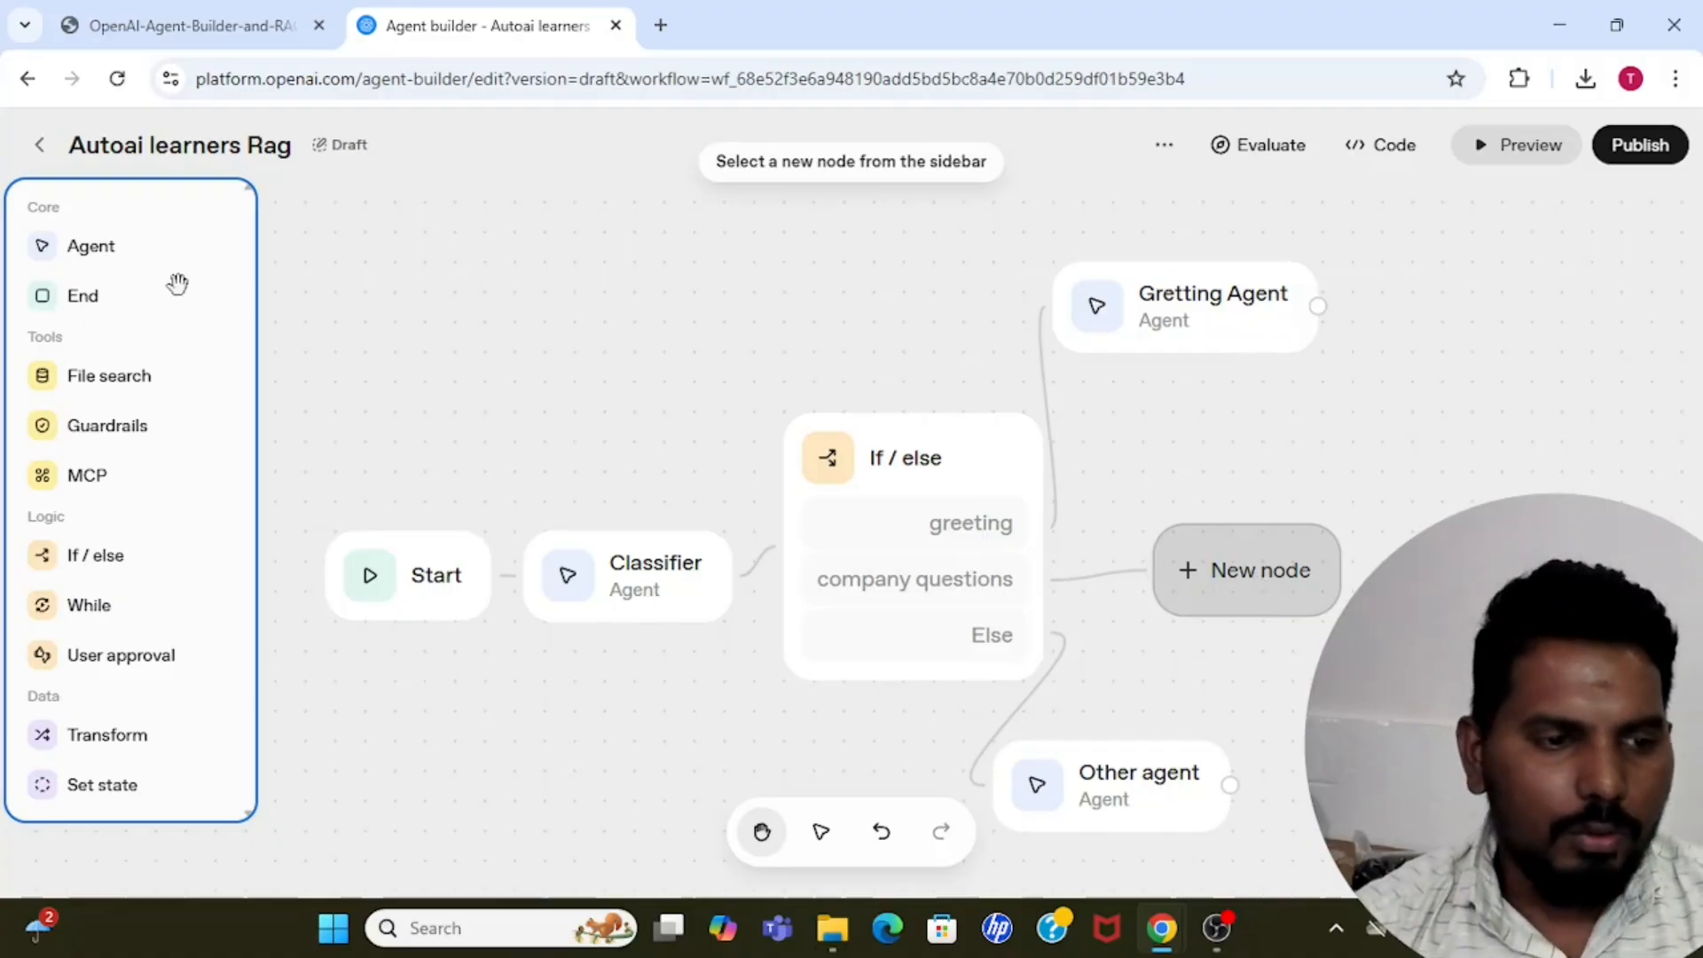
pyautogui.click(105, 255)
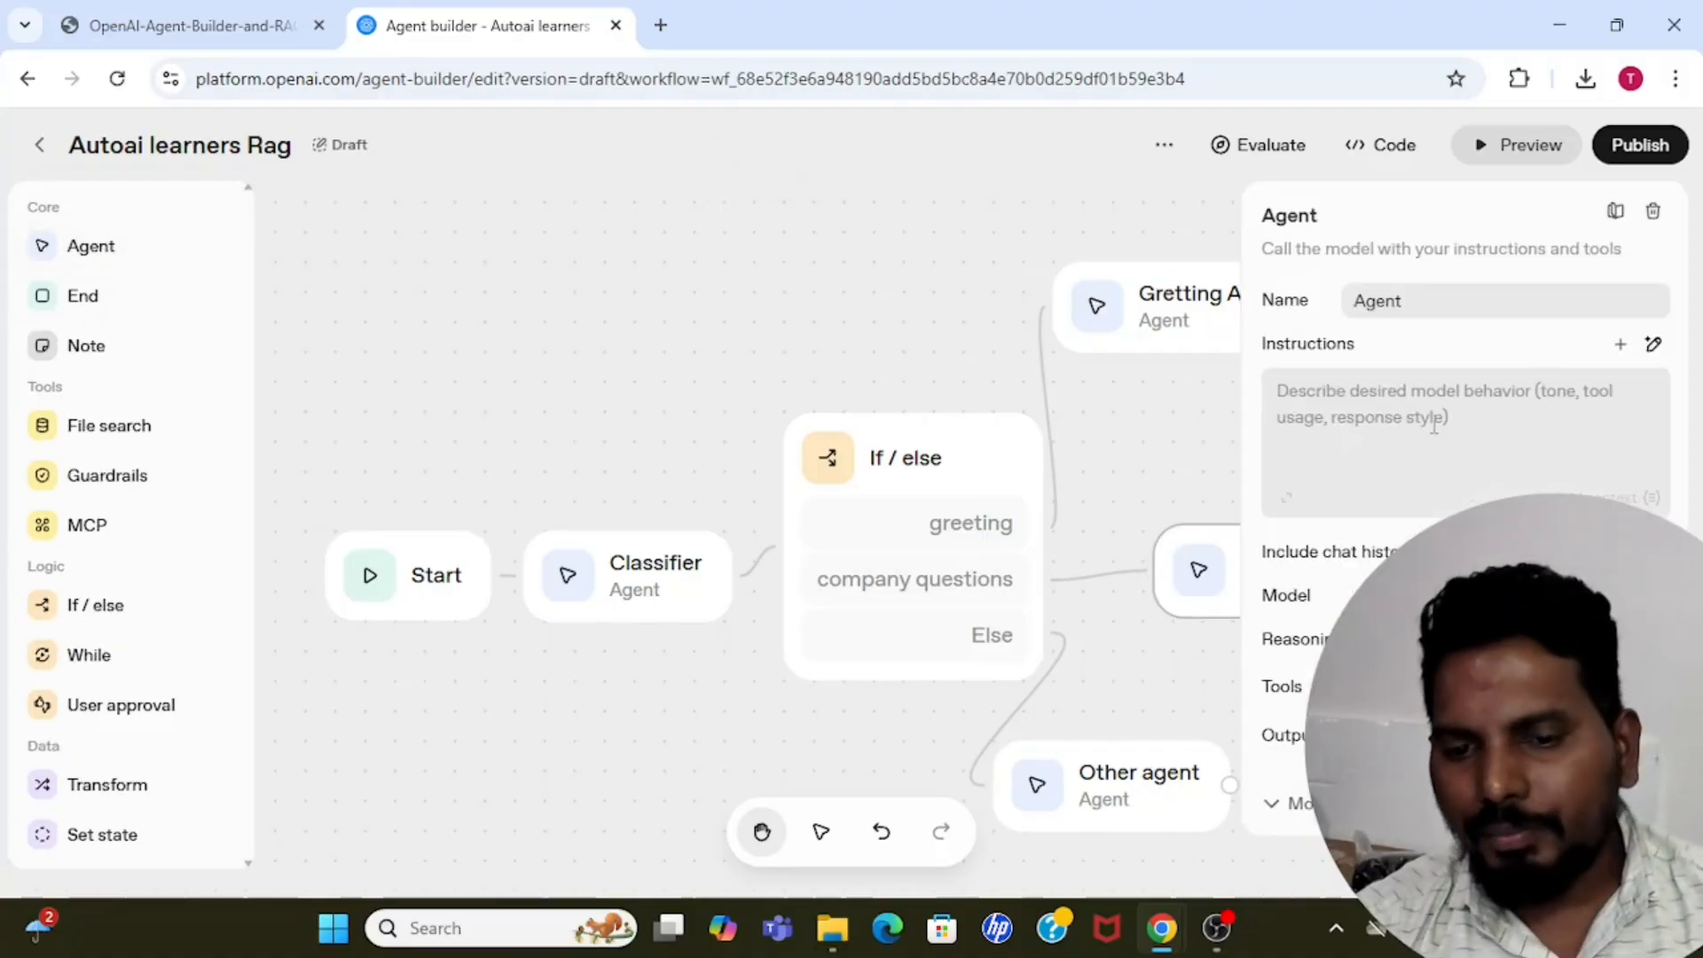
pyautogui.doubleClick(1410, 301)
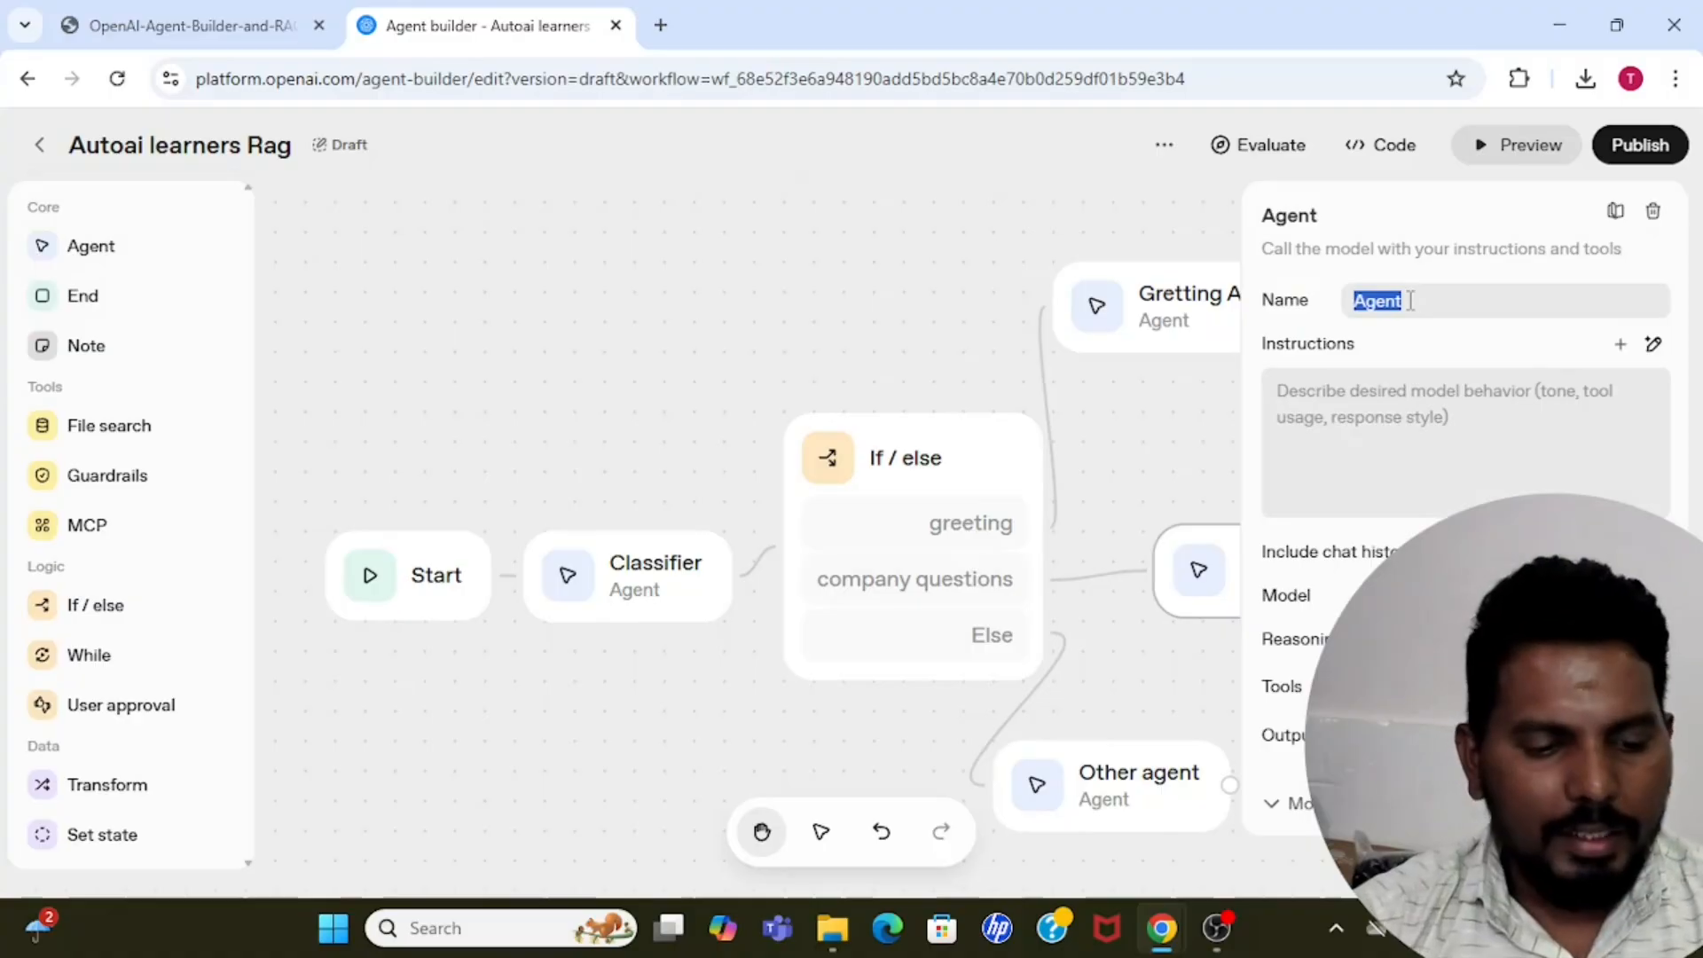
pyautogui.write('Company')
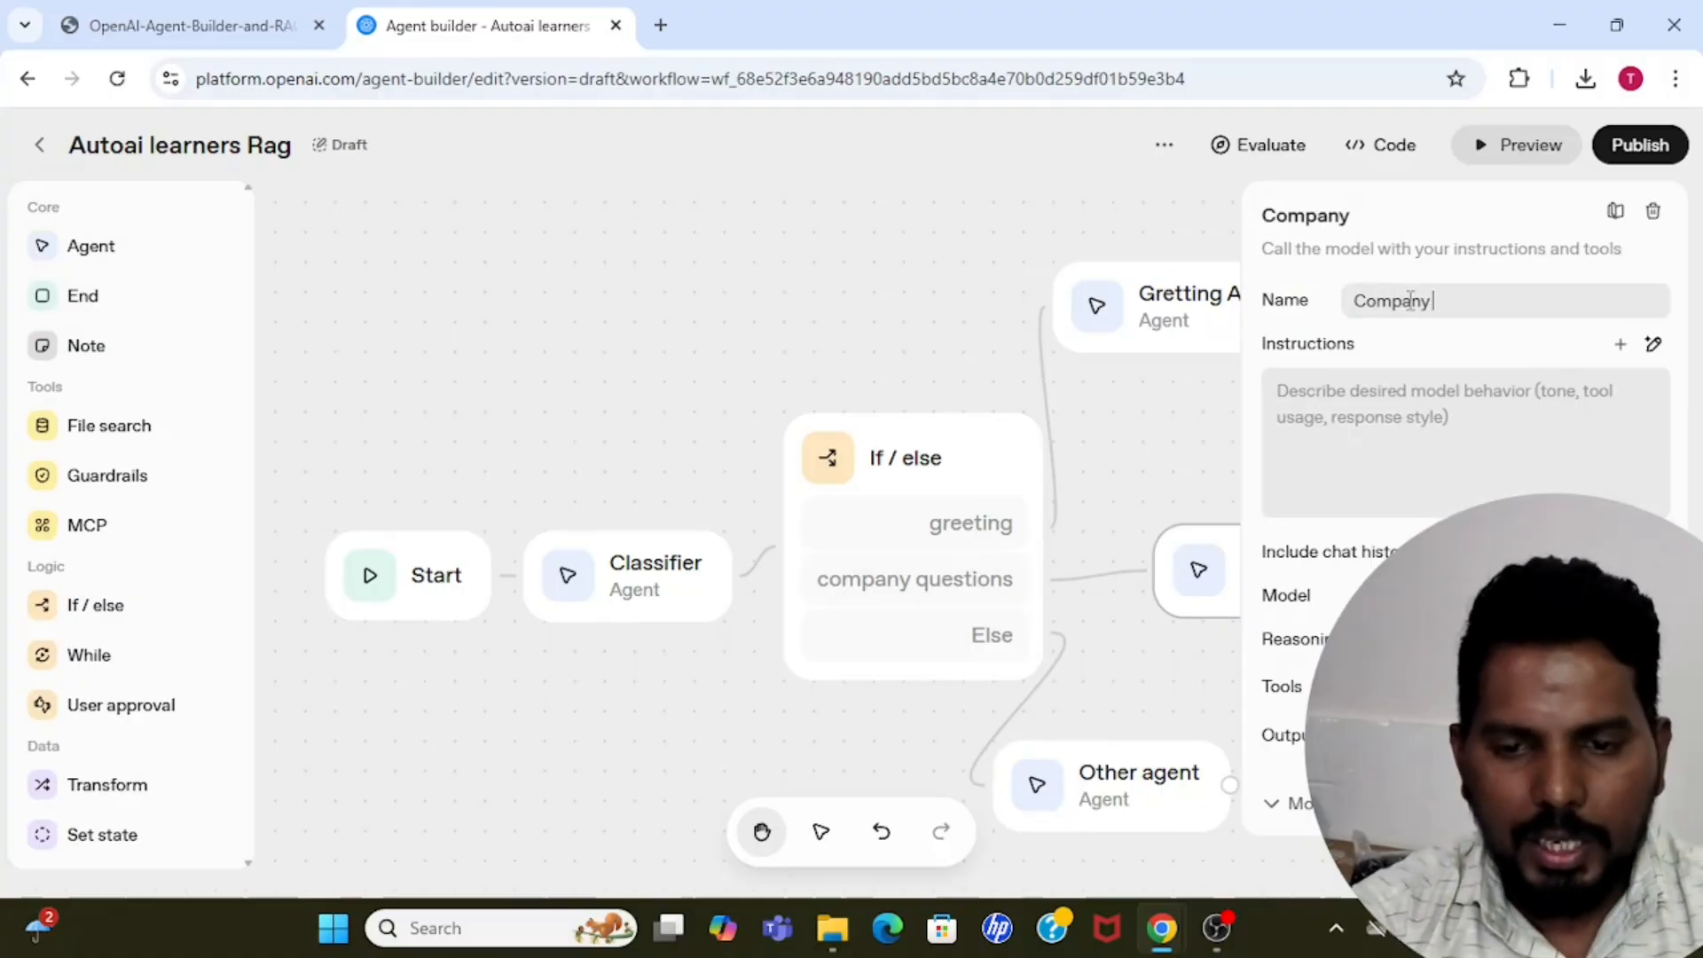
pyautogui.write(' agent')
# Start the Company agent's instructions with "You are an agent for answering company related questions... Keep answers always grounded and use".
pyautogui.click(1422, 381)
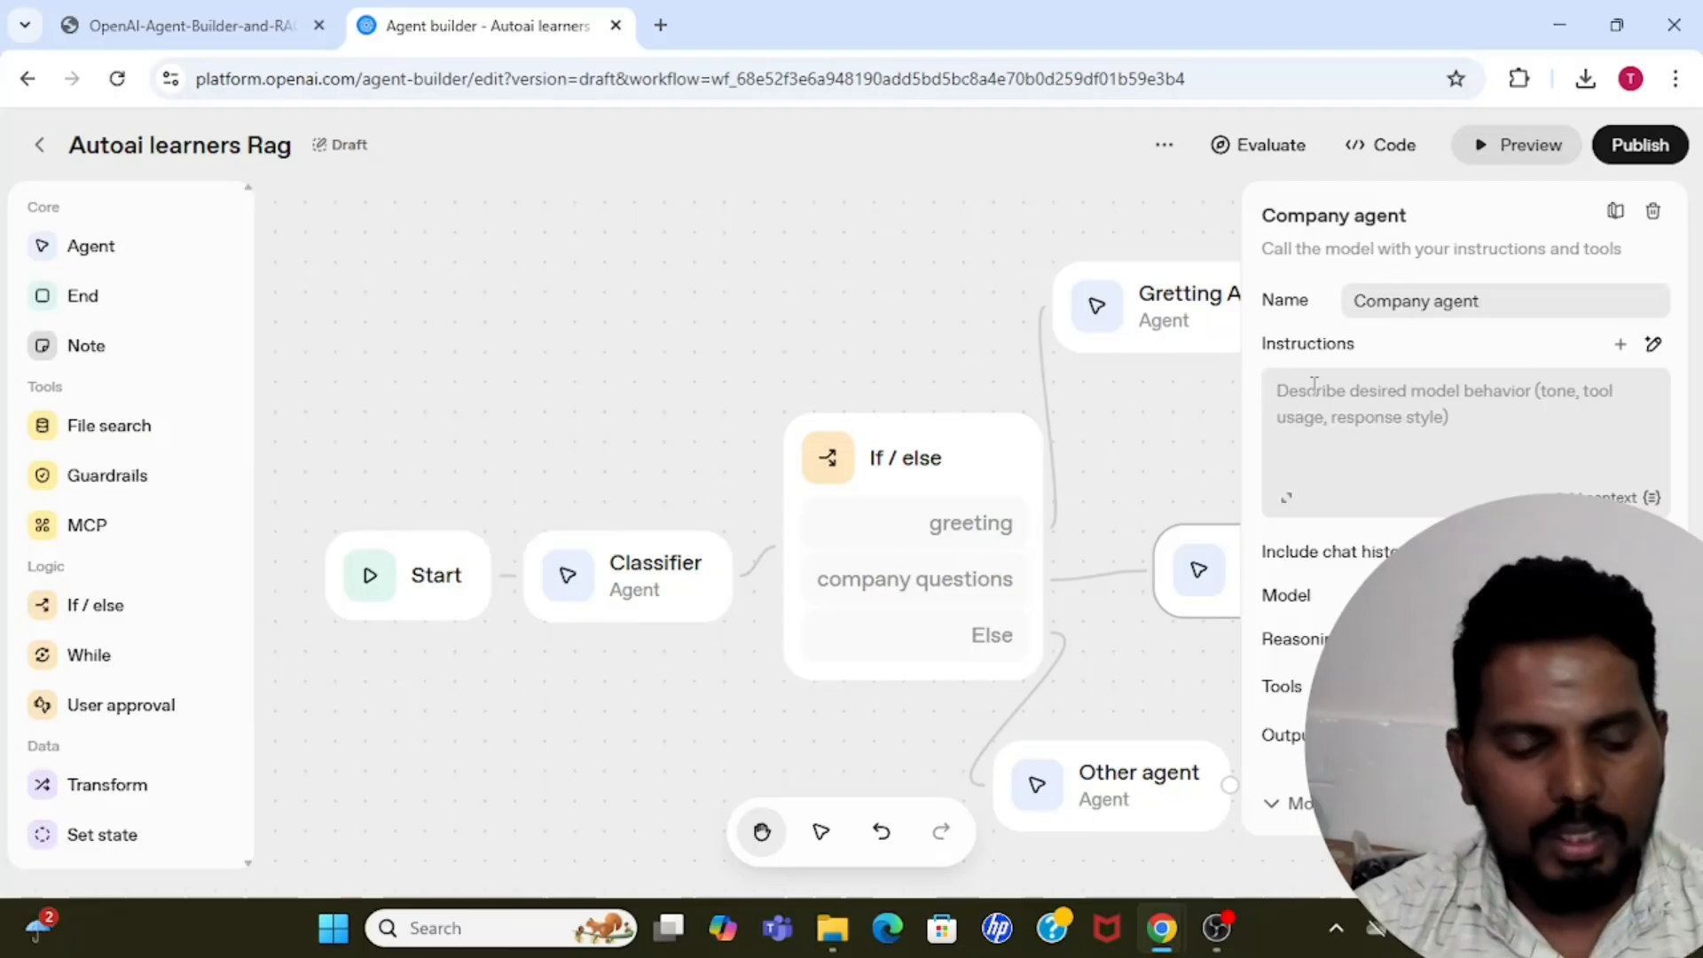
pyautogui.write('You a')
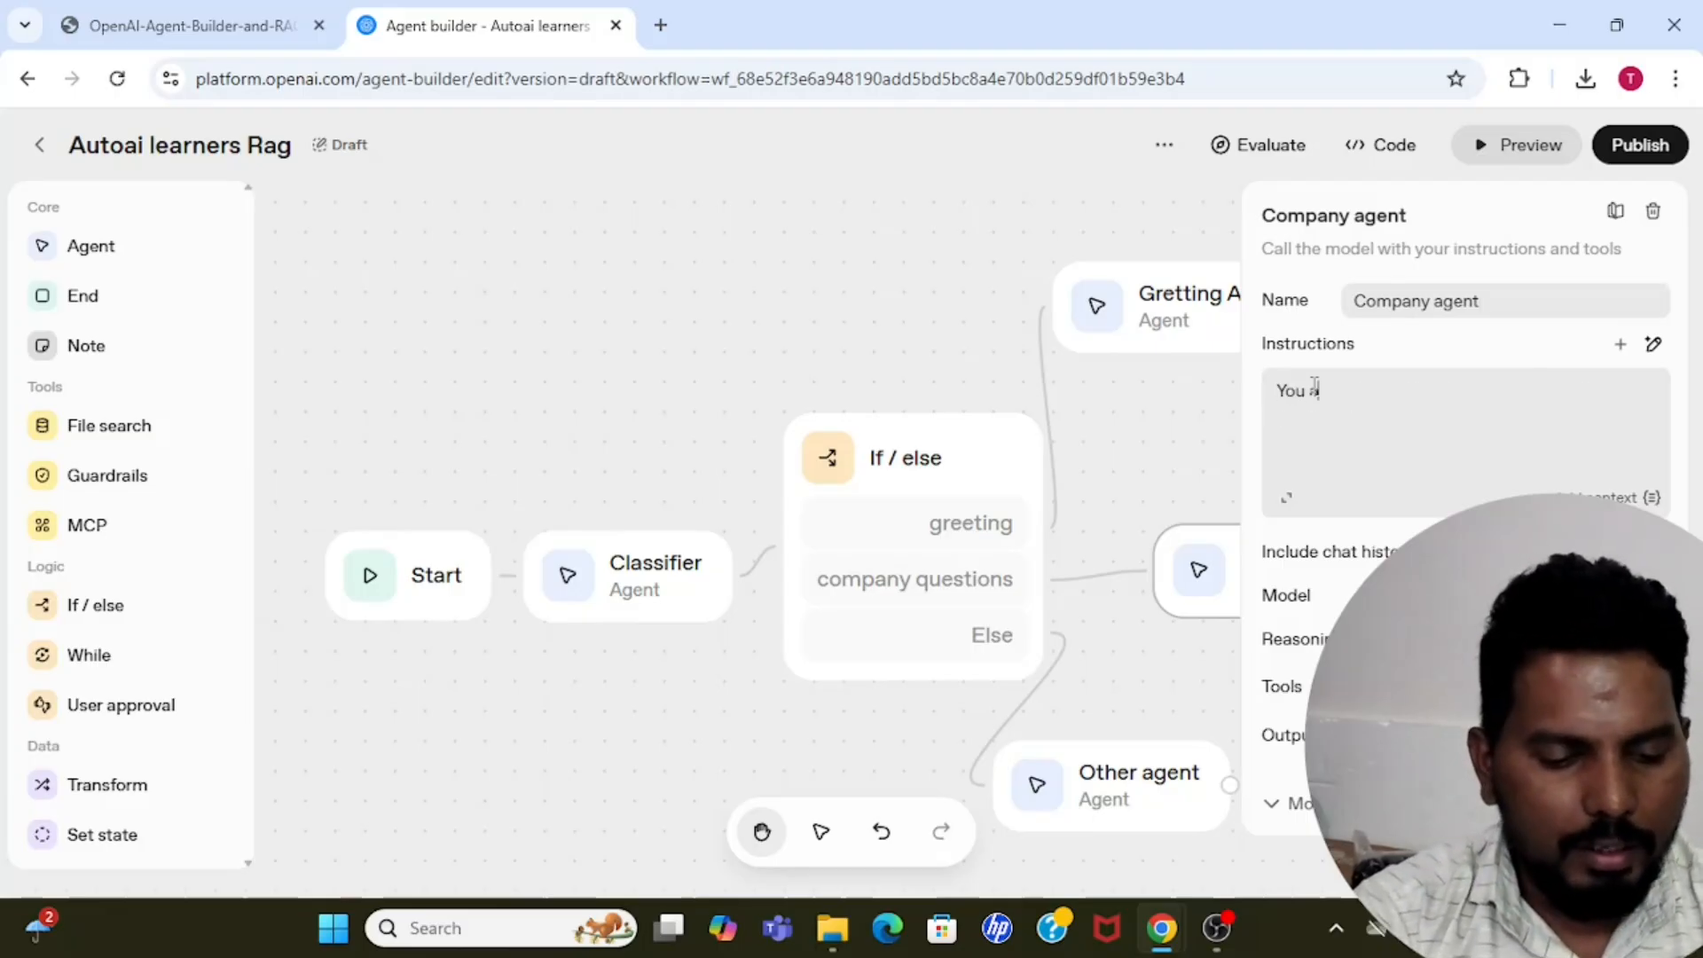
pyautogui.write('re an agent ')
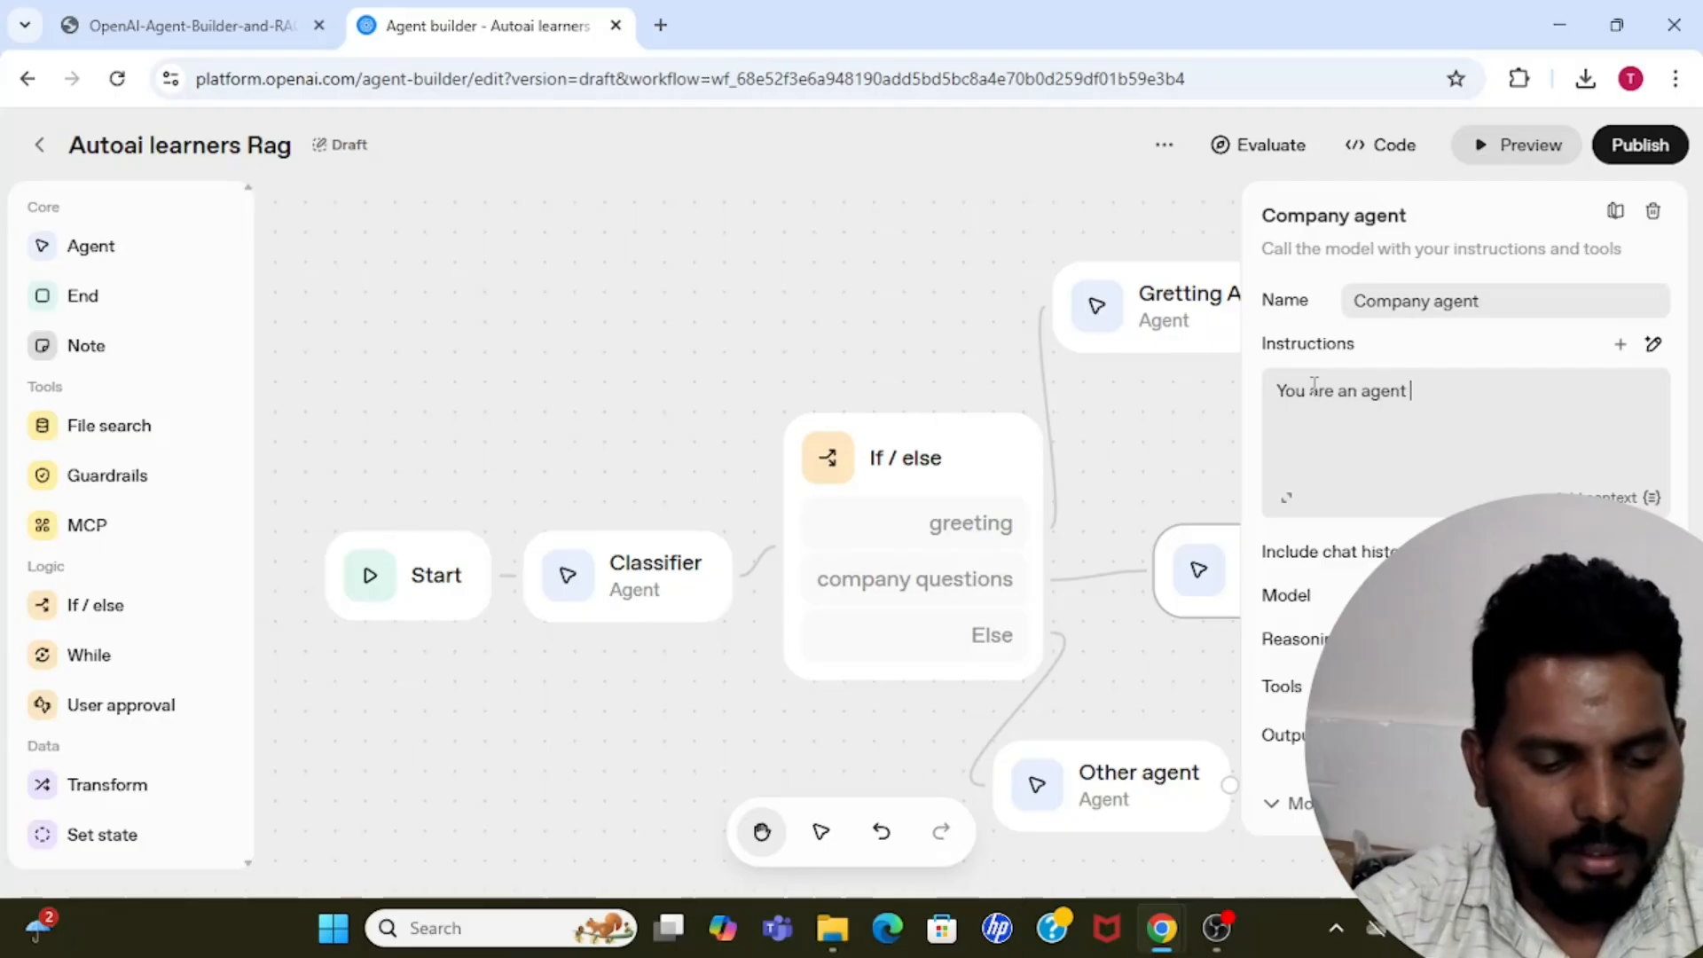
pyautogui.write('for answeri')
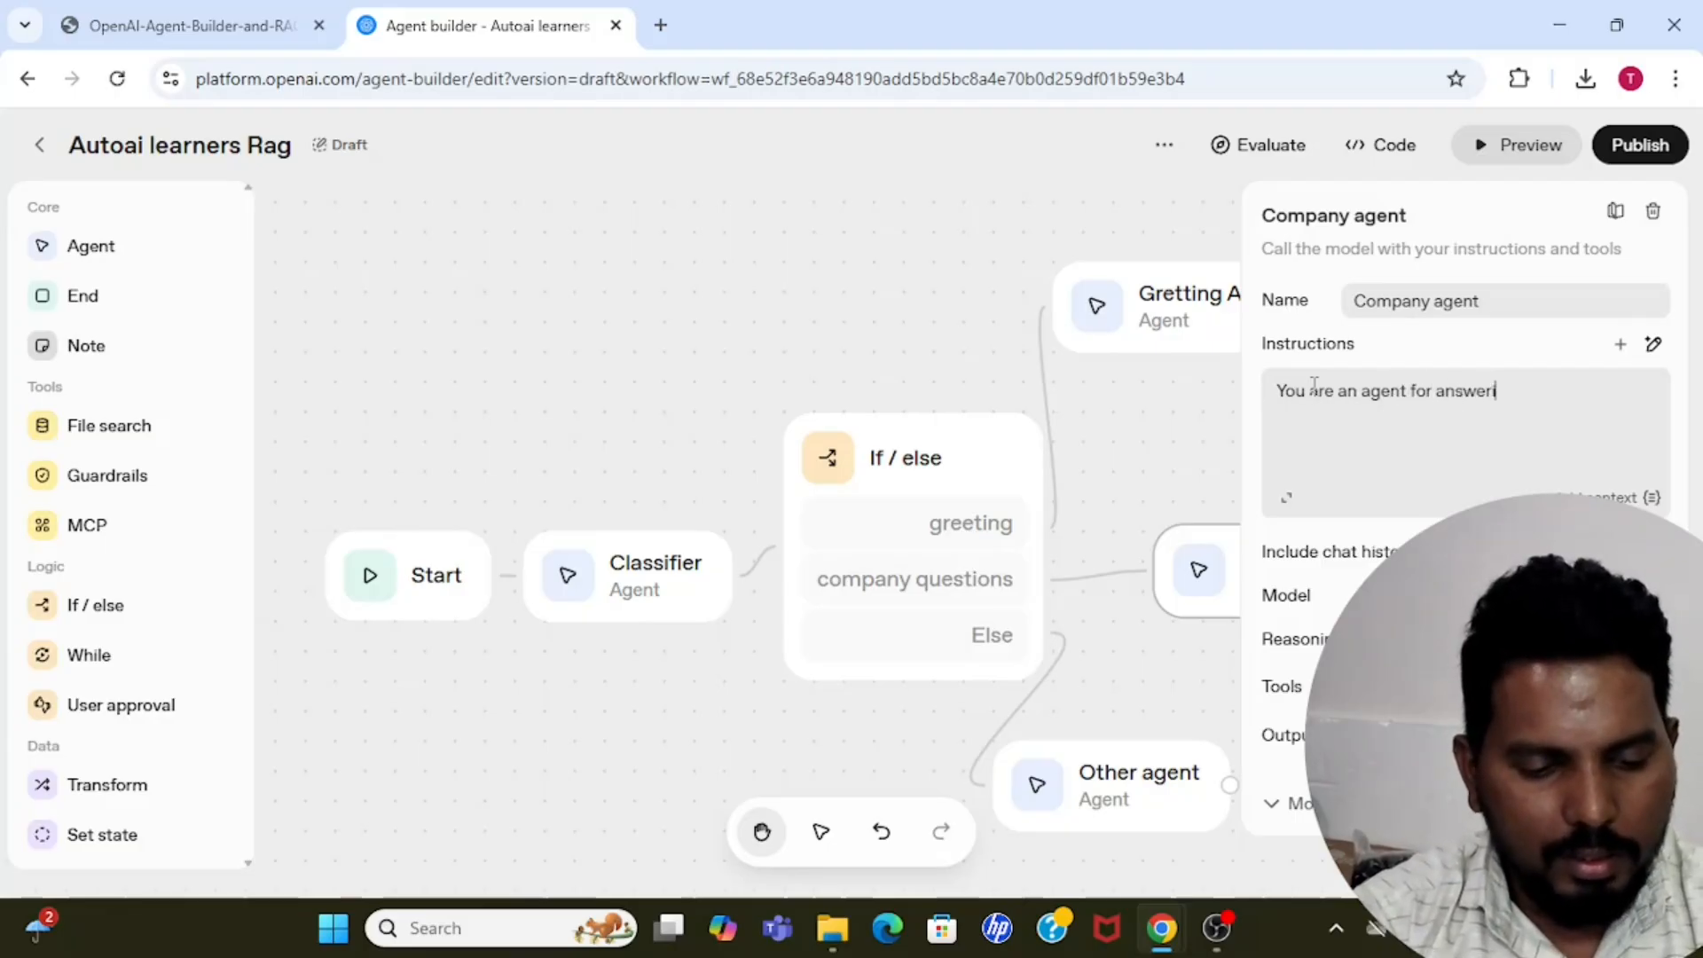
pyautogui.write('ng company r')
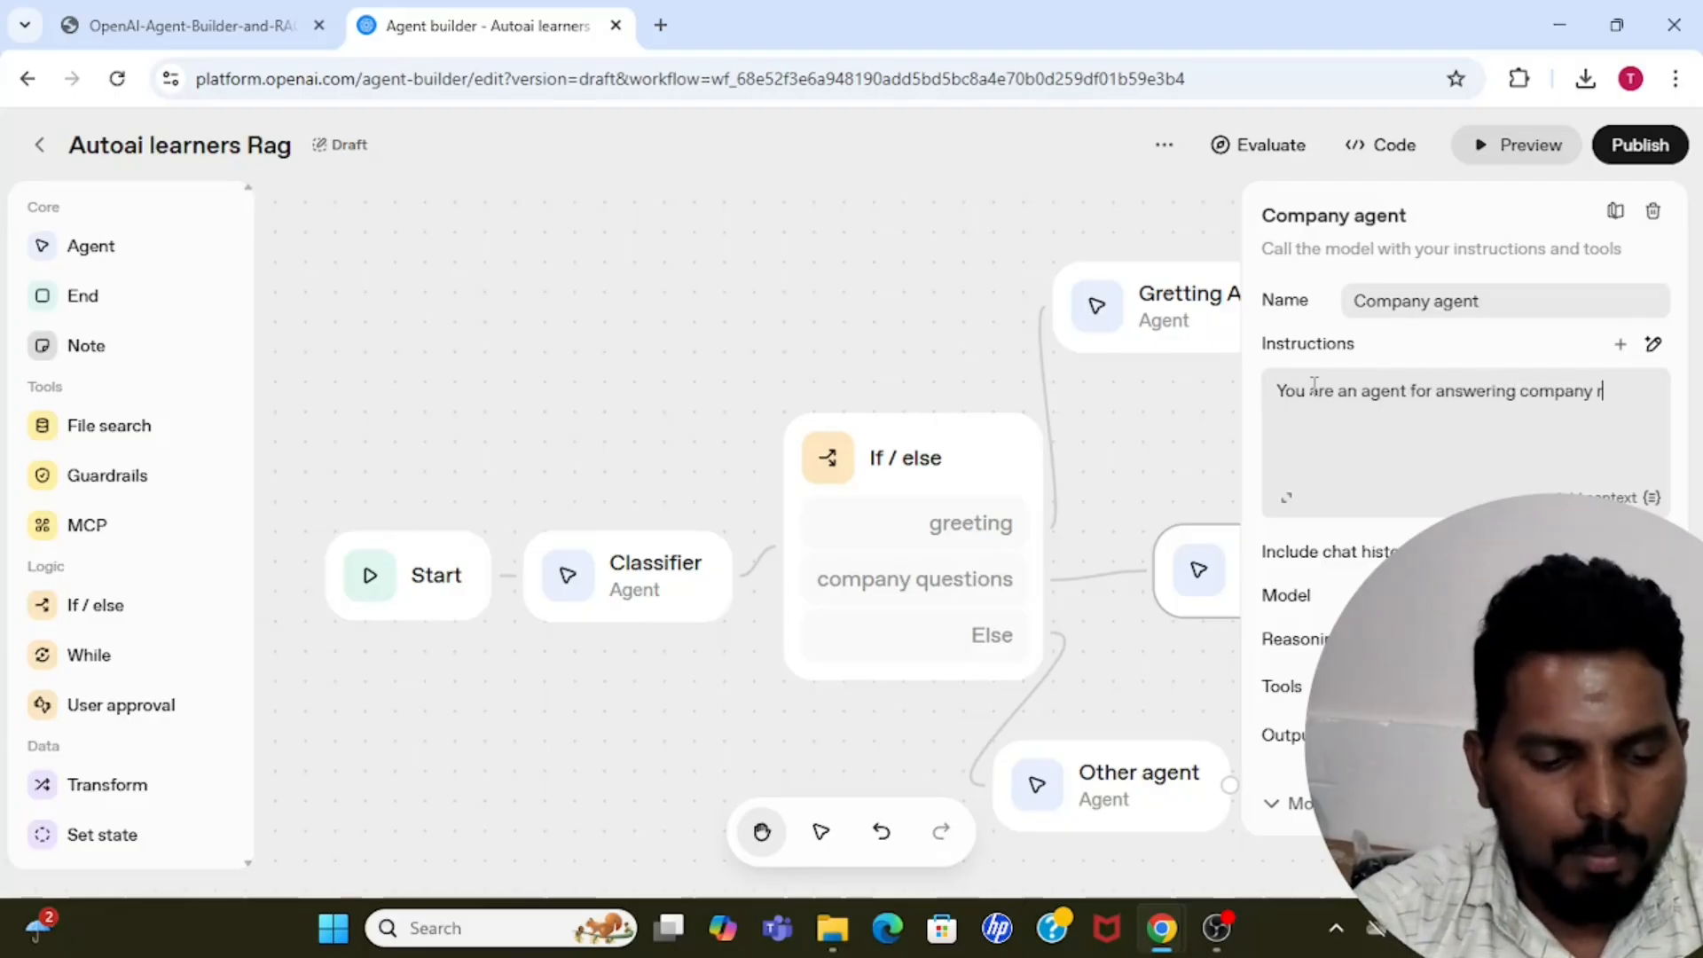
pyautogui.write('elated qu')
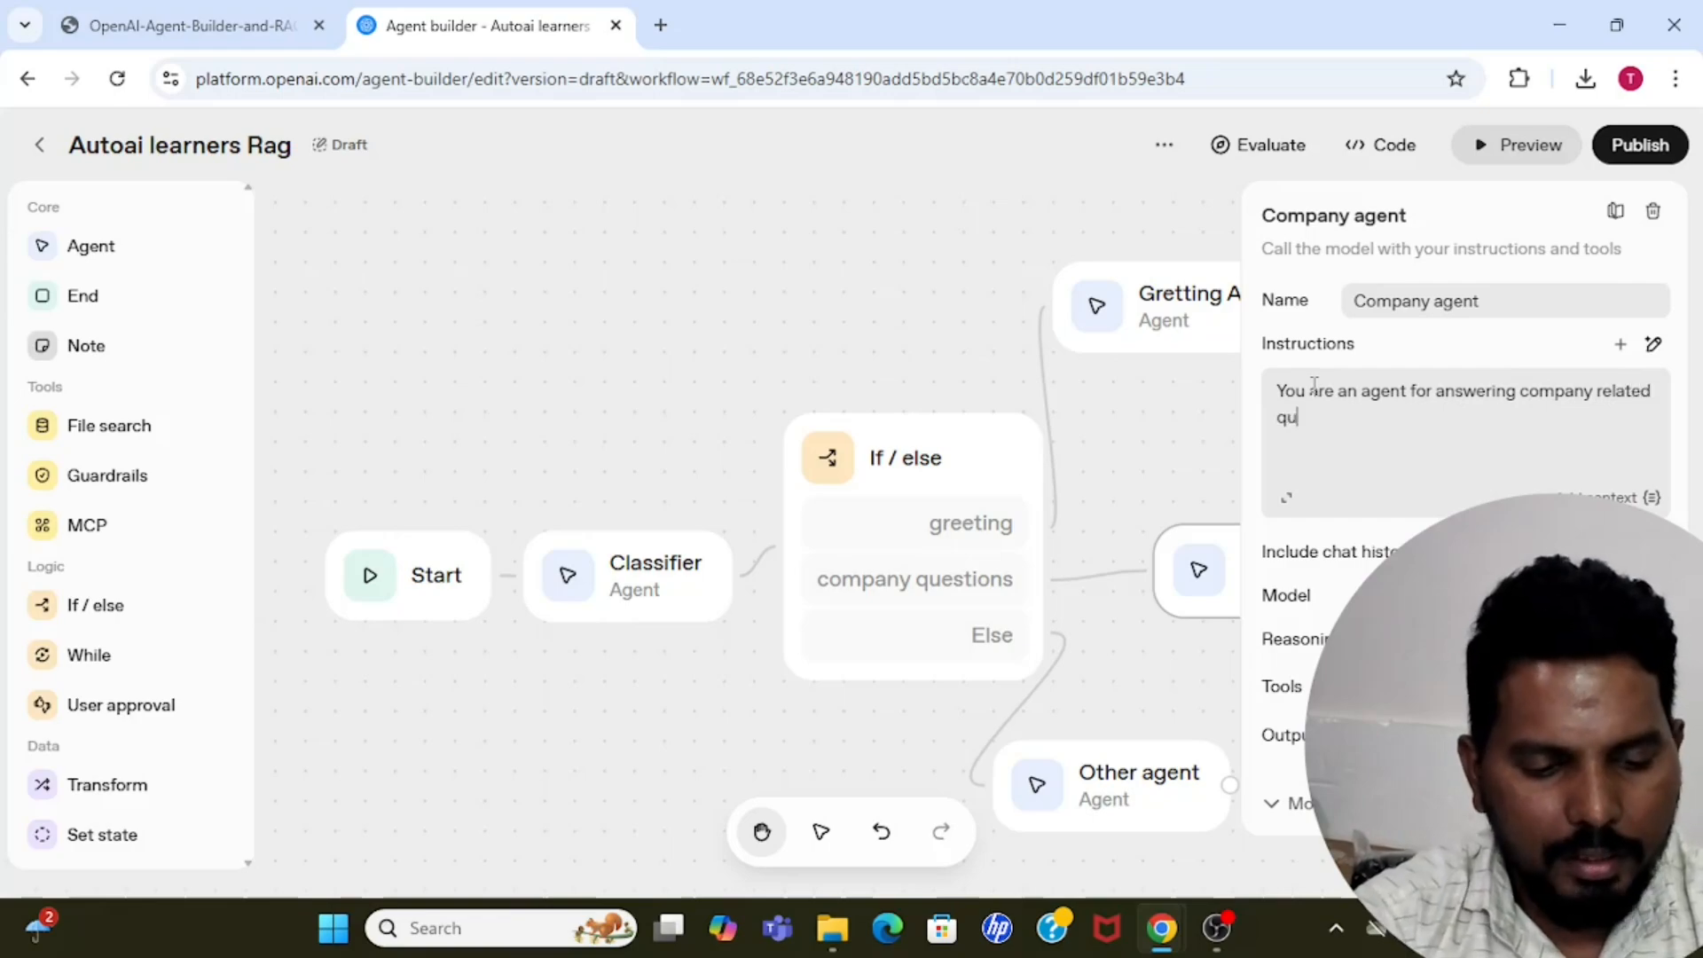
pyautogui.write('estions... Ke')
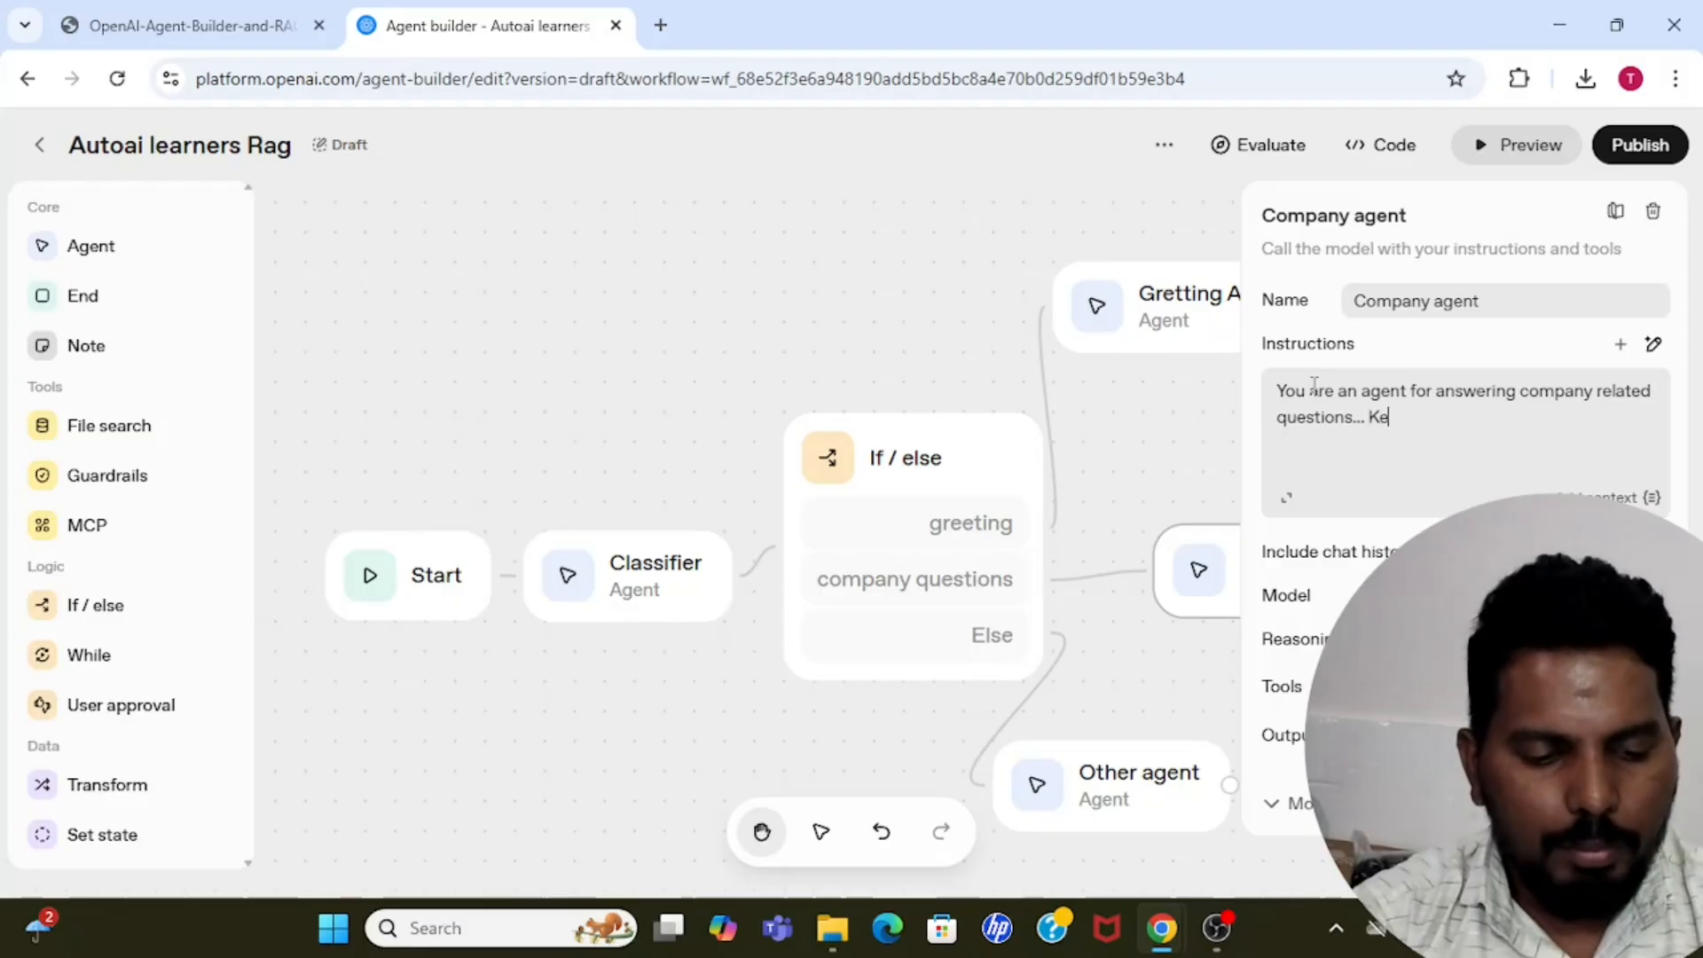
pyautogui.write('ep answers')
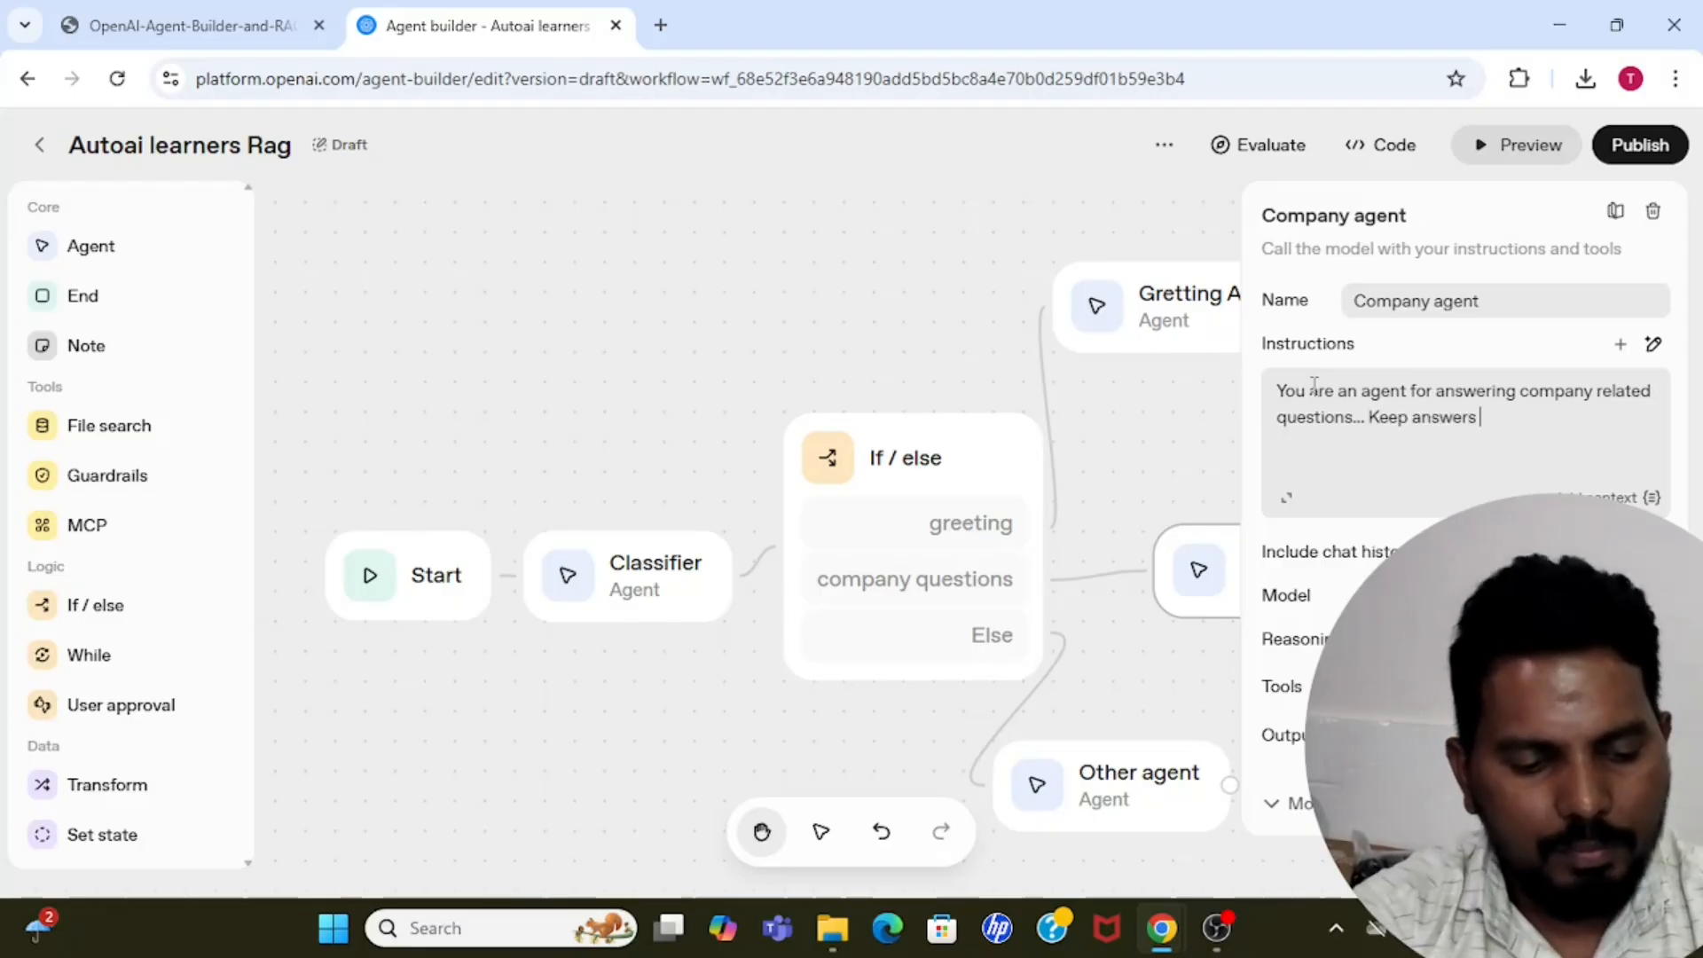
pyautogui.write(' always gr')
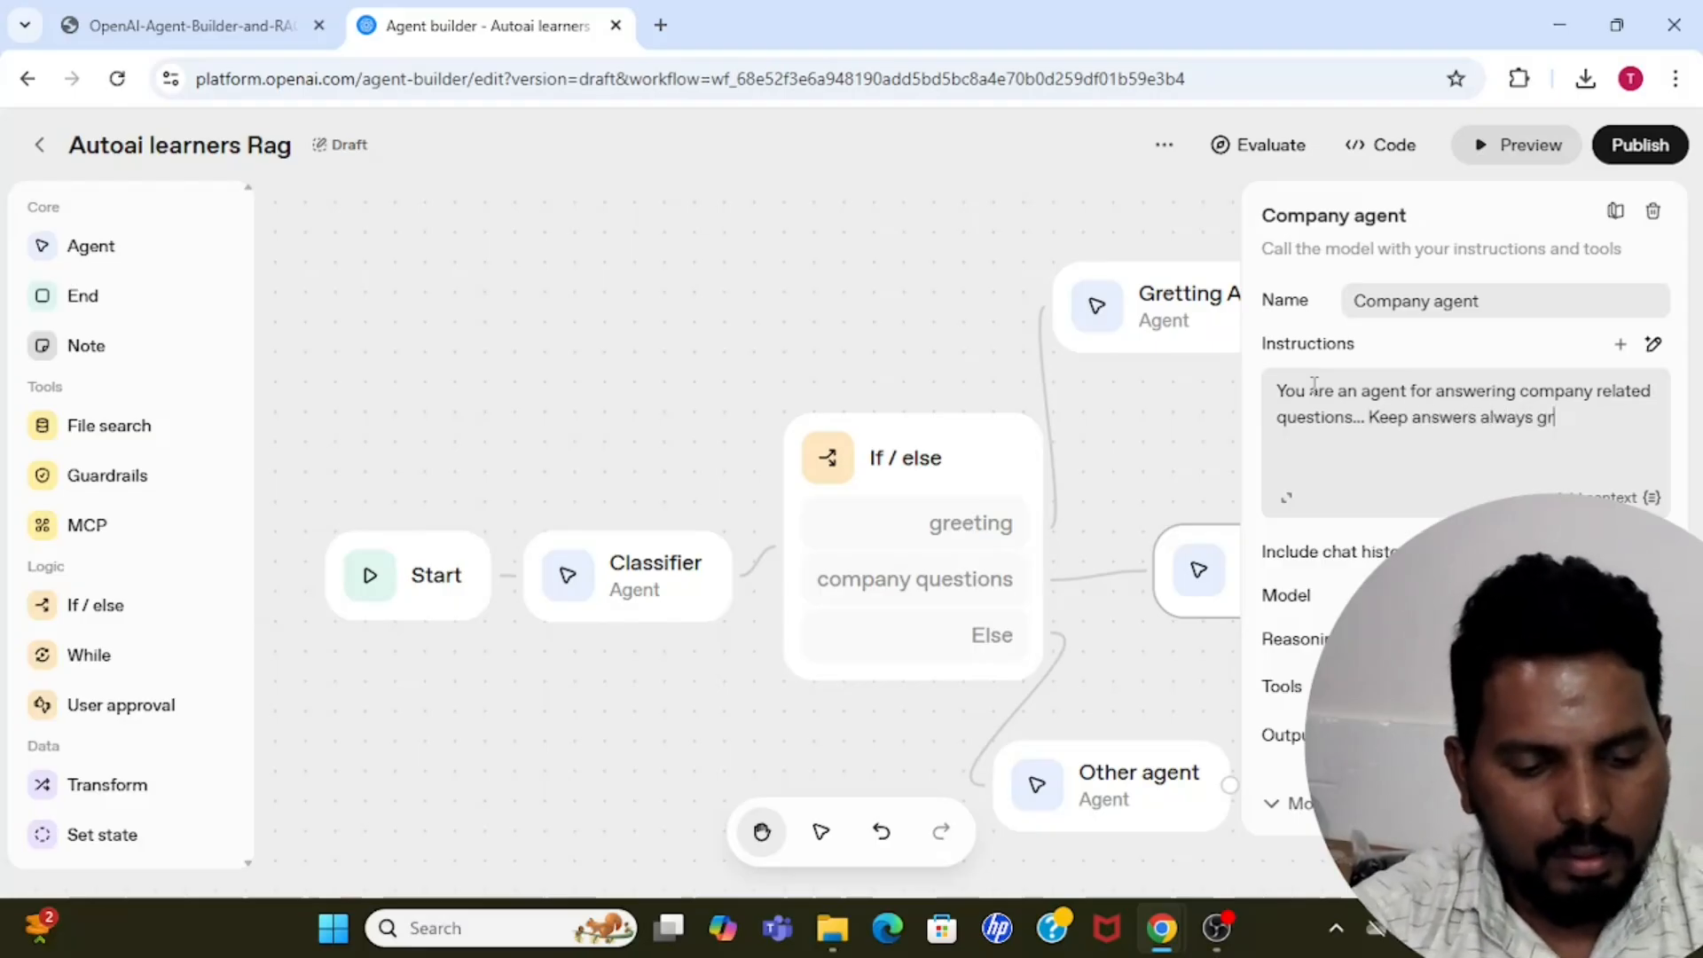
pyautogui.write('ounded')
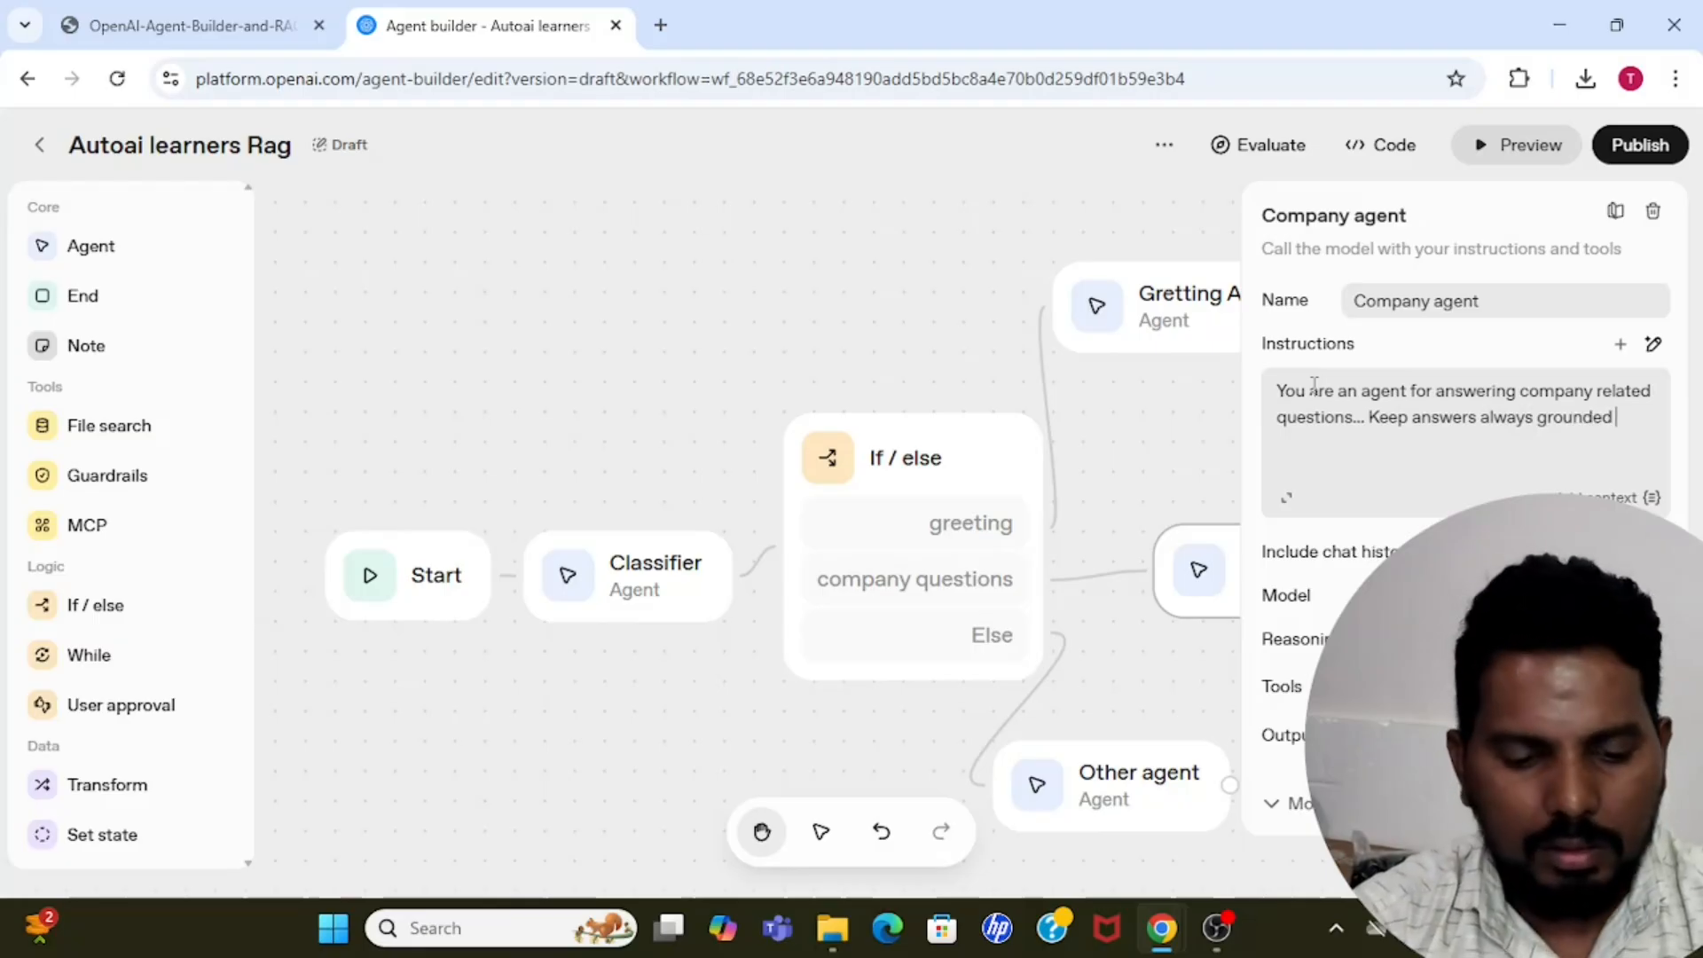
pyautogui.write(' and use')
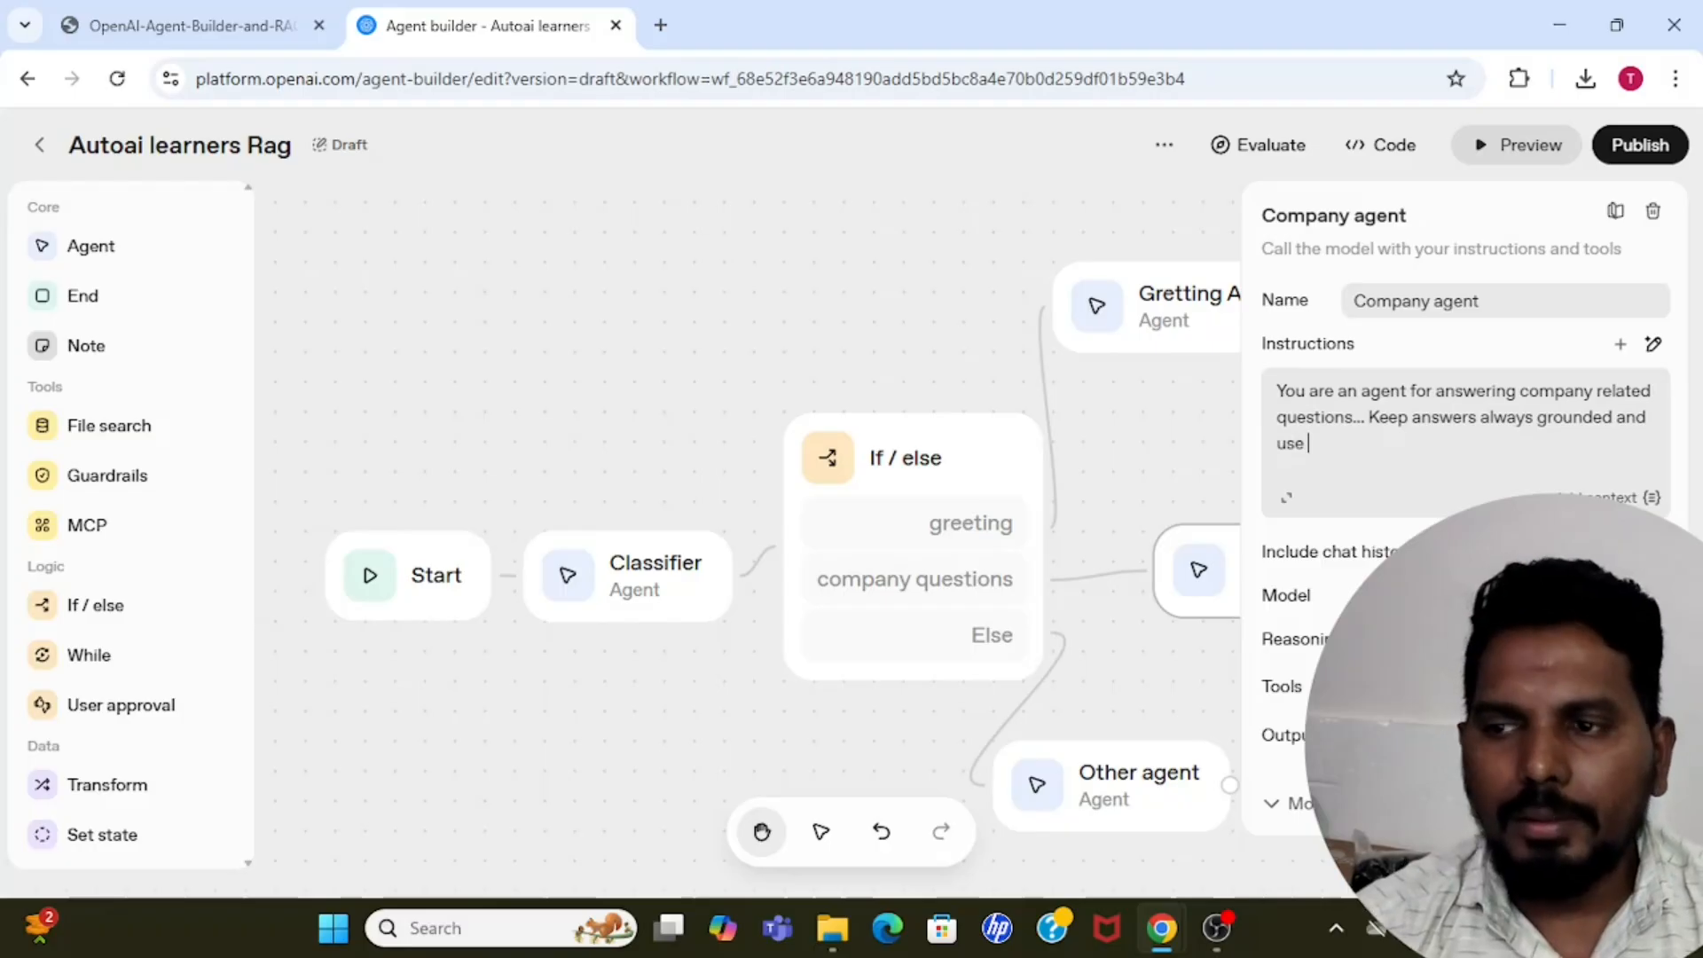
# Complete the Company agent's instructions with "company vector database attached for answetring questions.".
pyautogui.hotkey('alt', 'Tab')
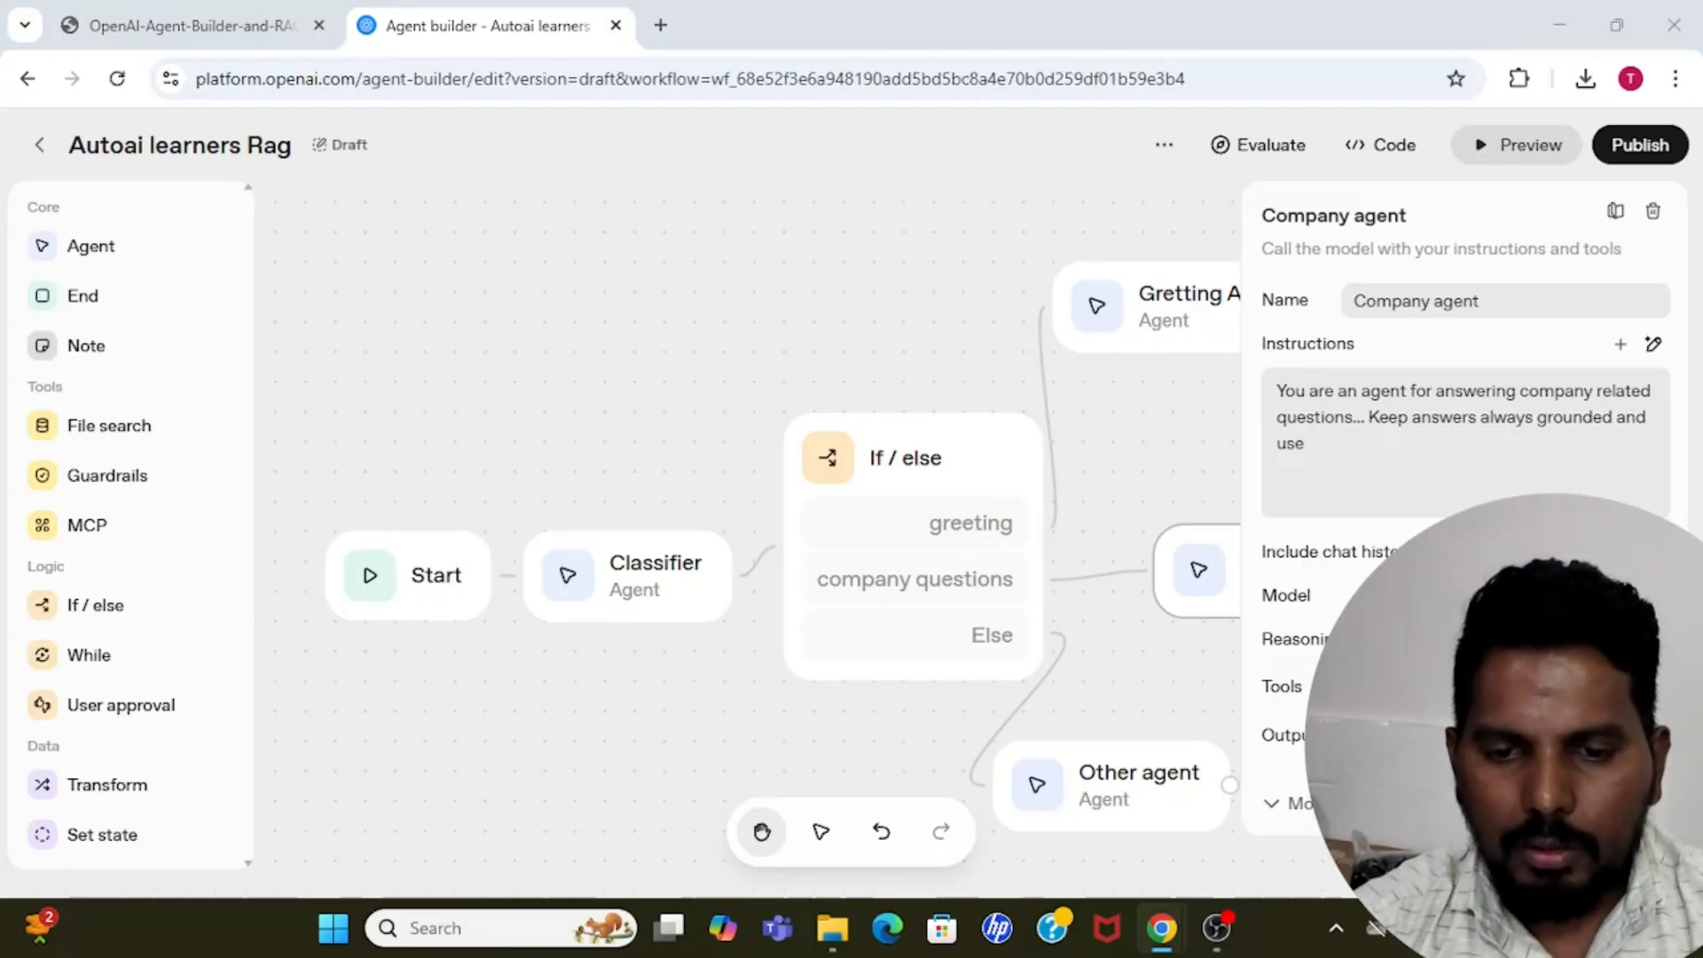
pyautogui.click(1334, 429)
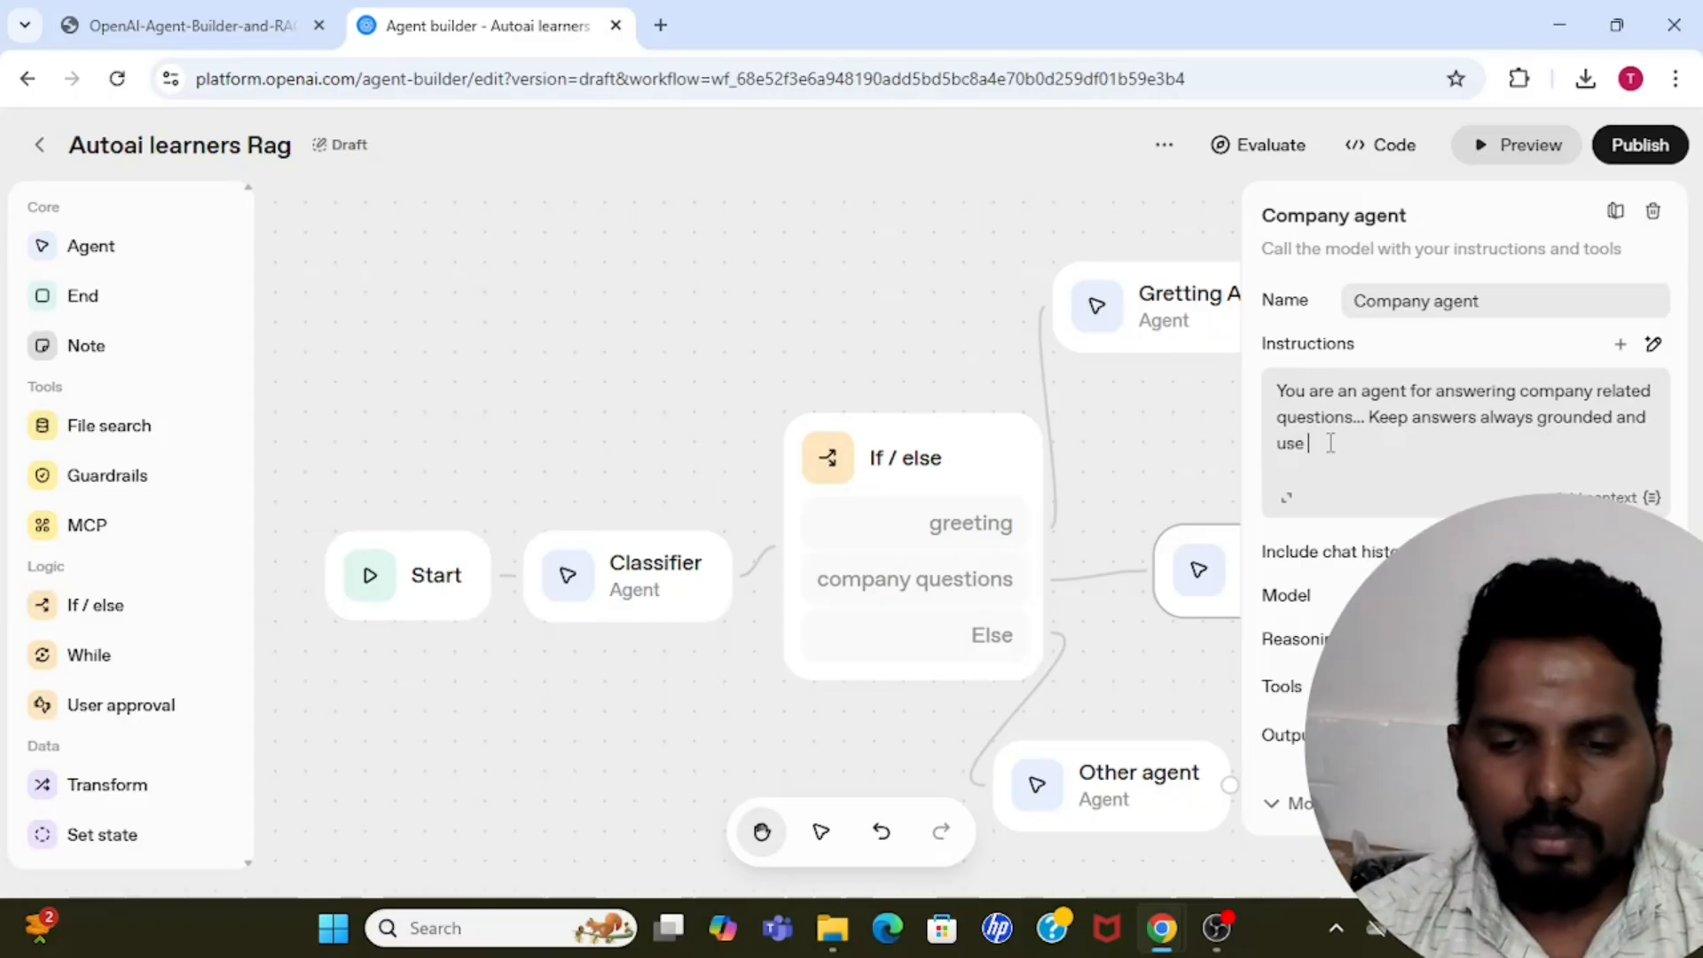
pyautogui.write('com')
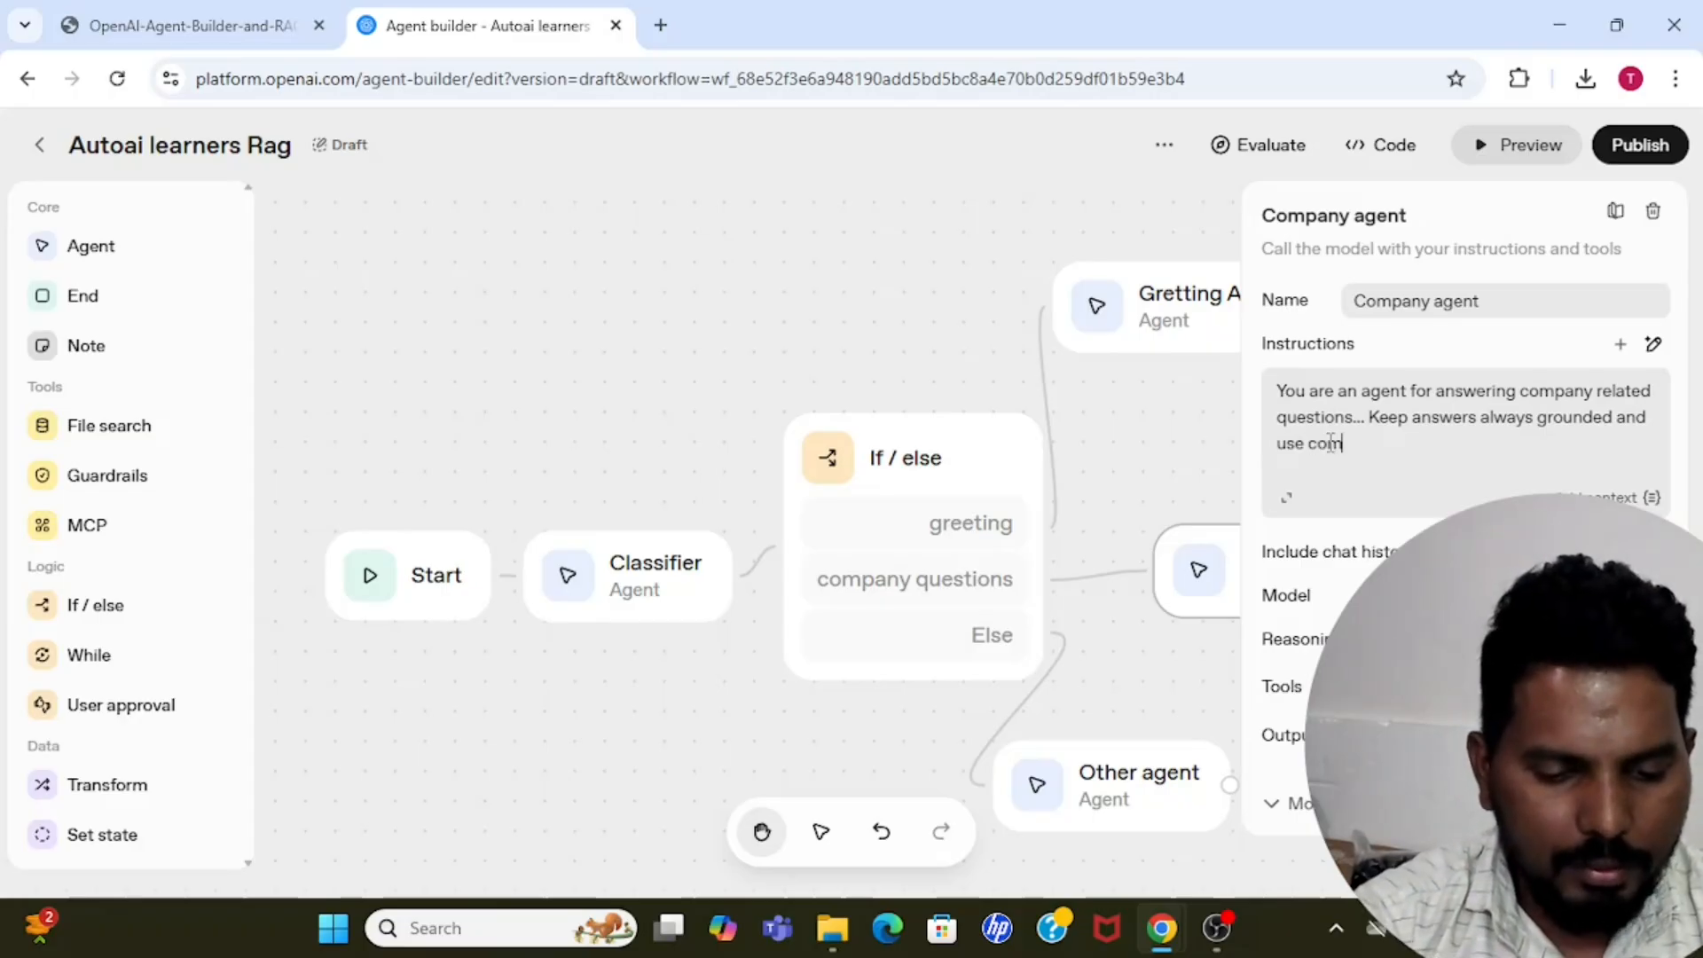
pyautogui.write('panty')
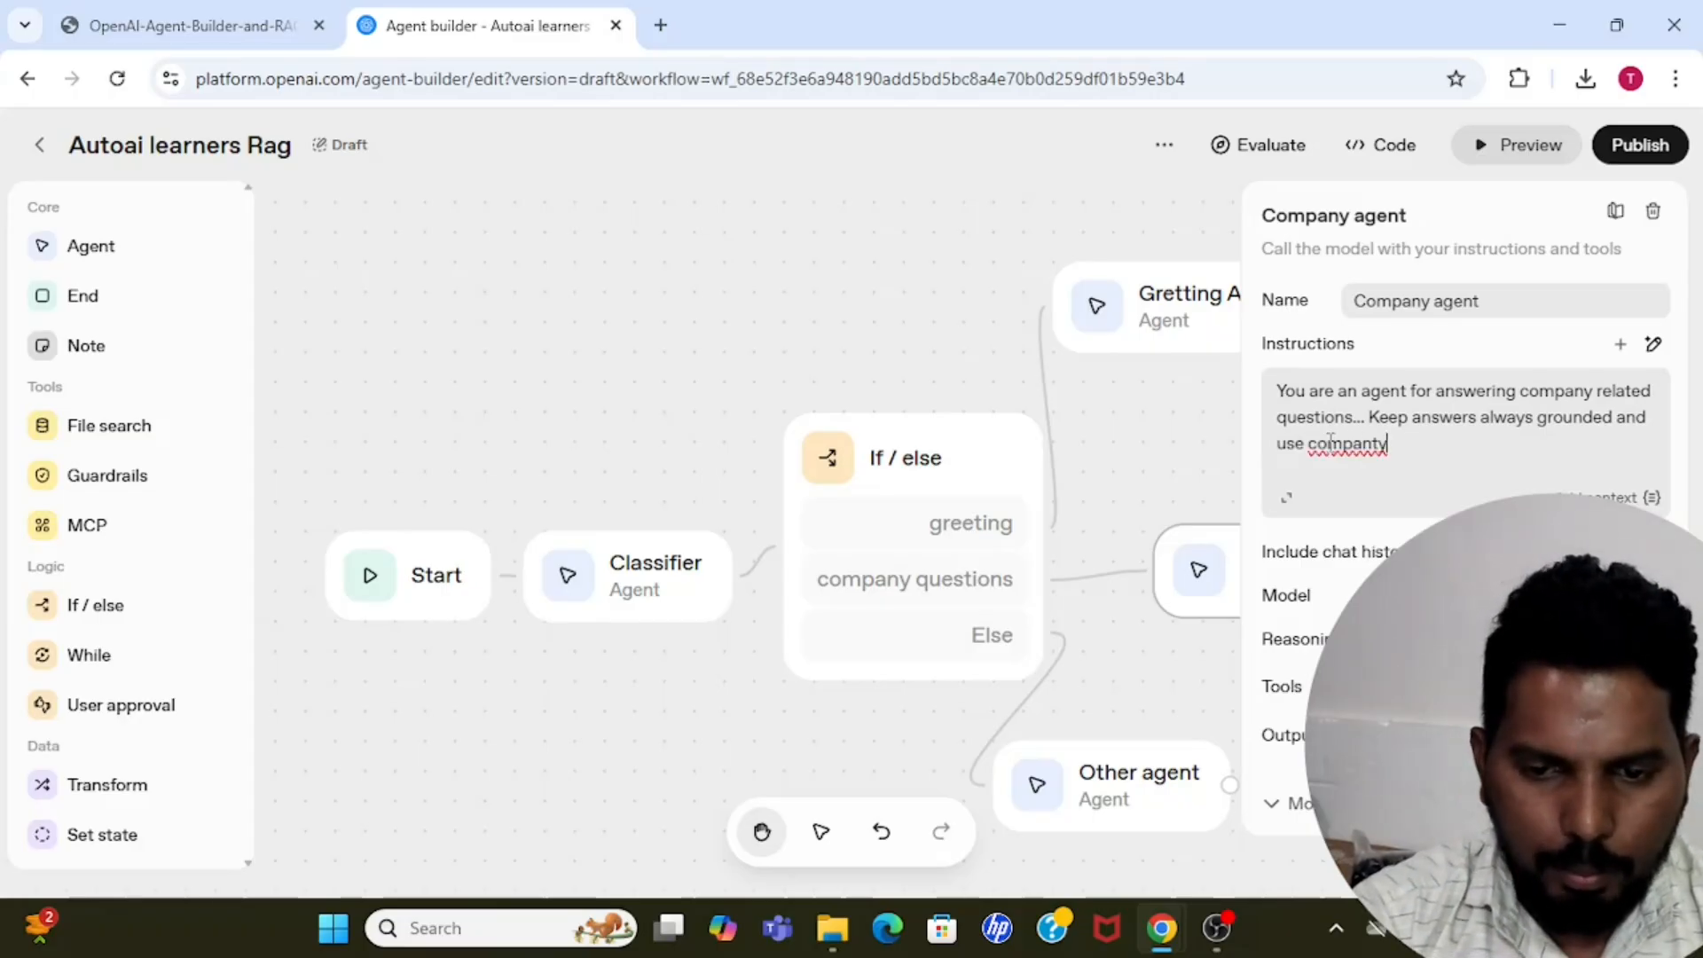
pyautogui.press('BackSpace')
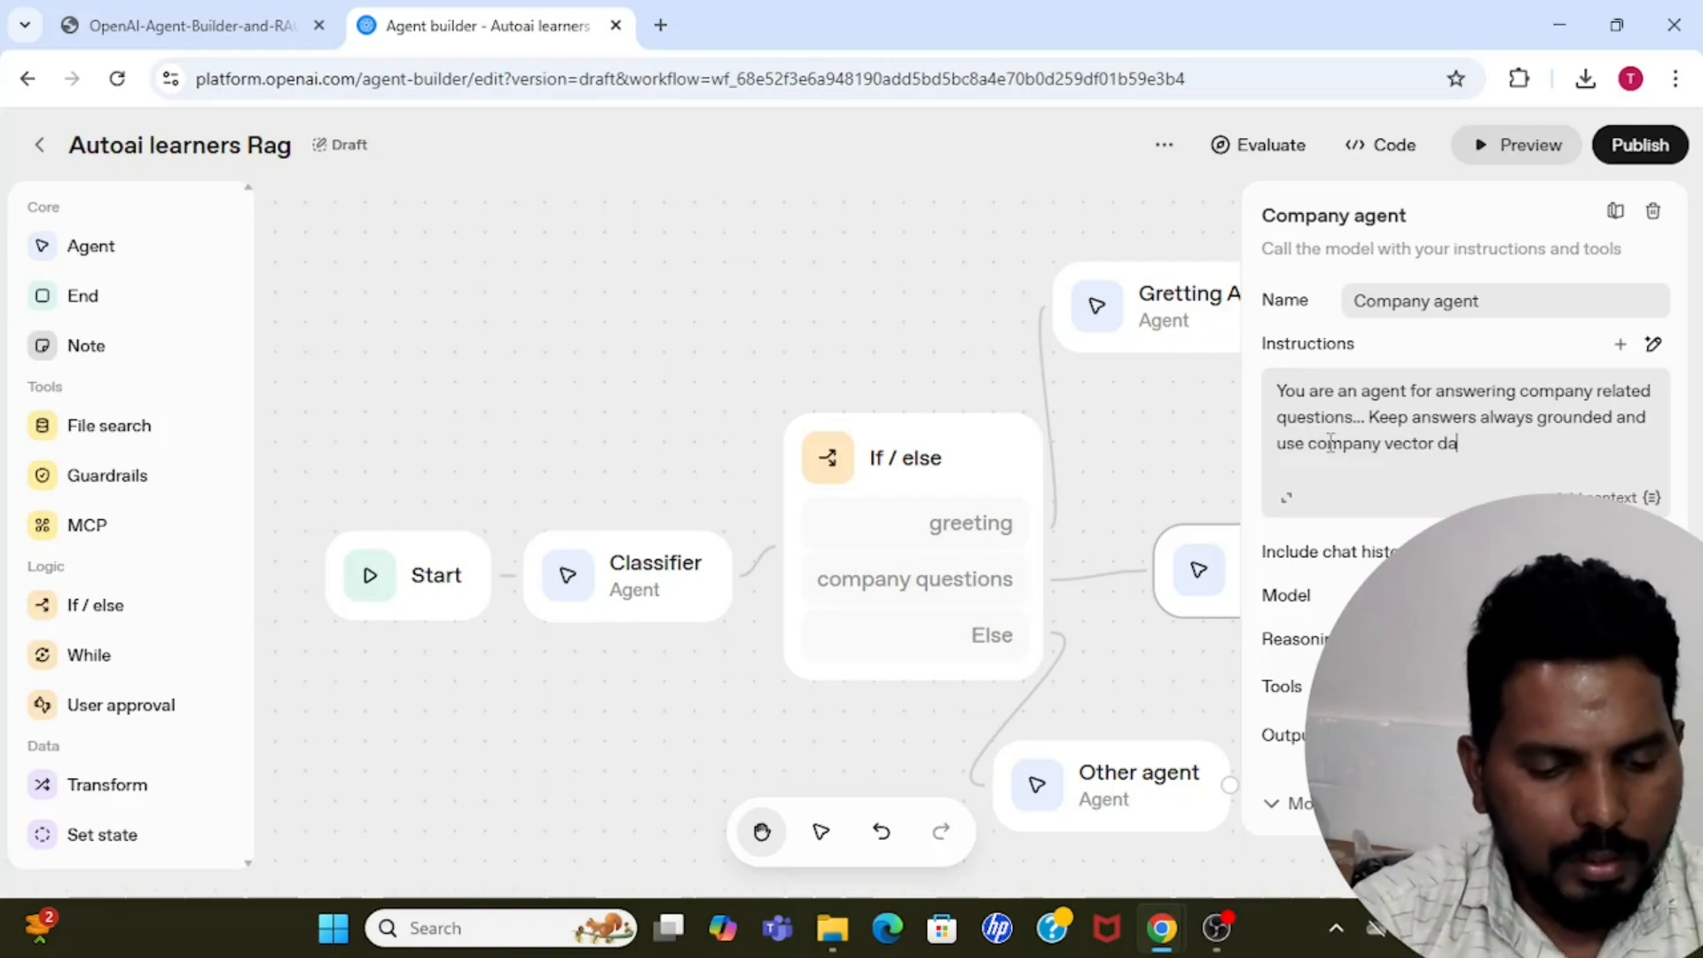
pyautogui.write('base atta')
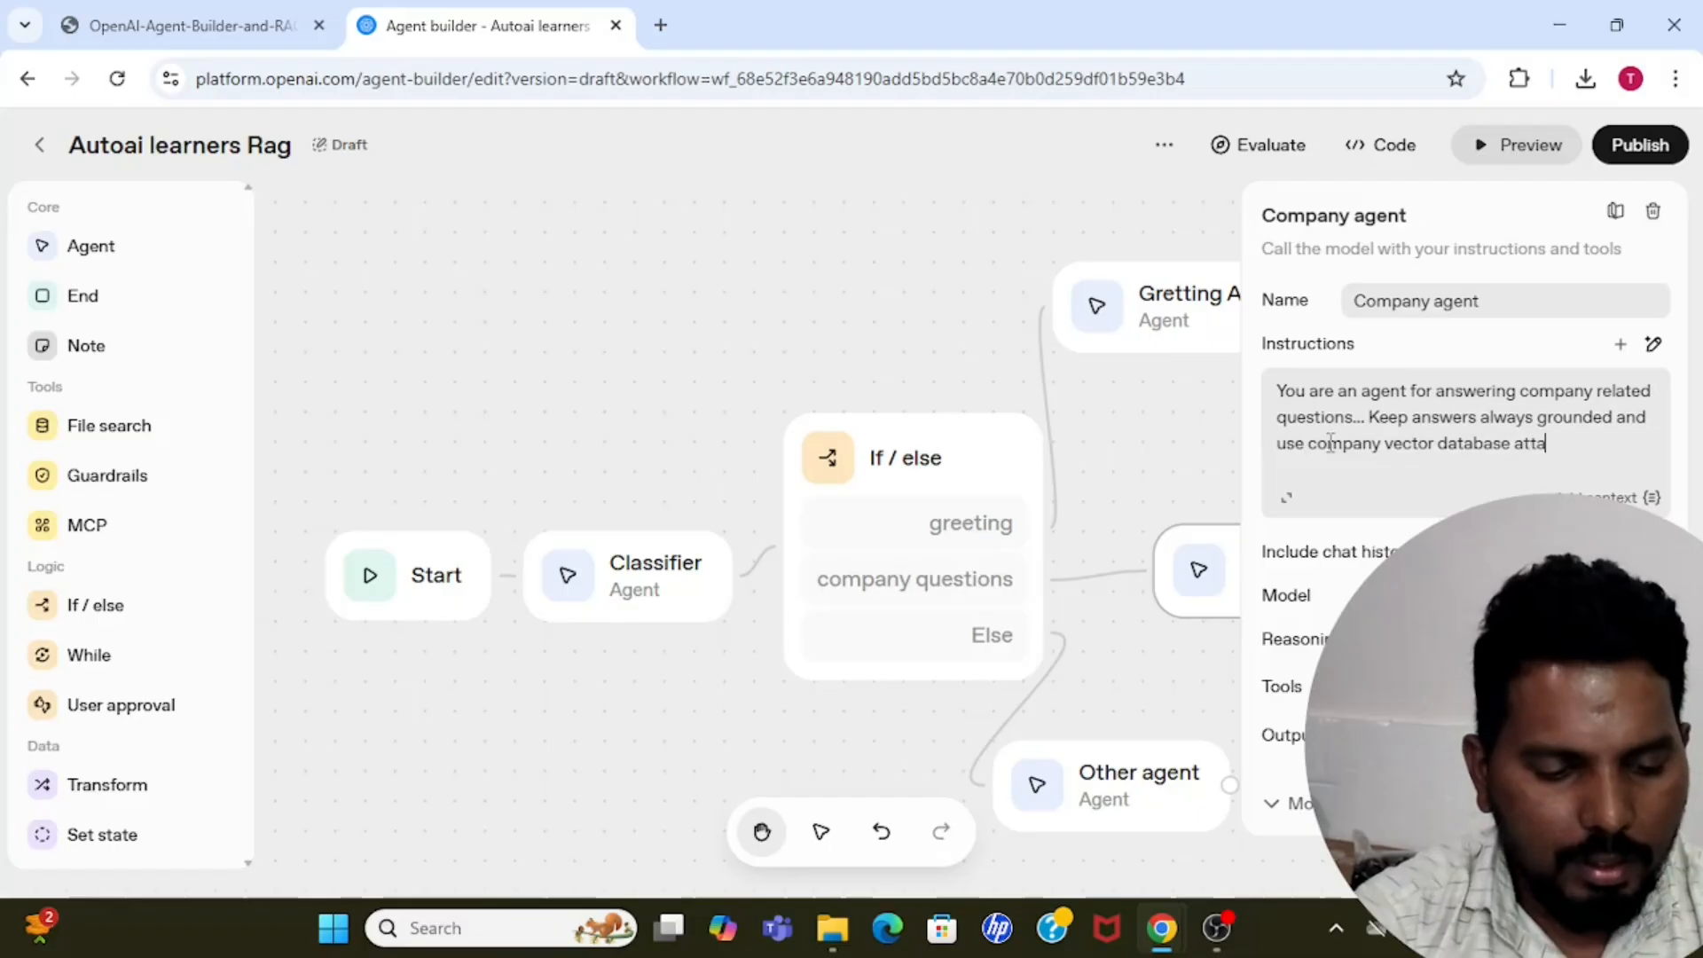
pyautogui.write('ched ')
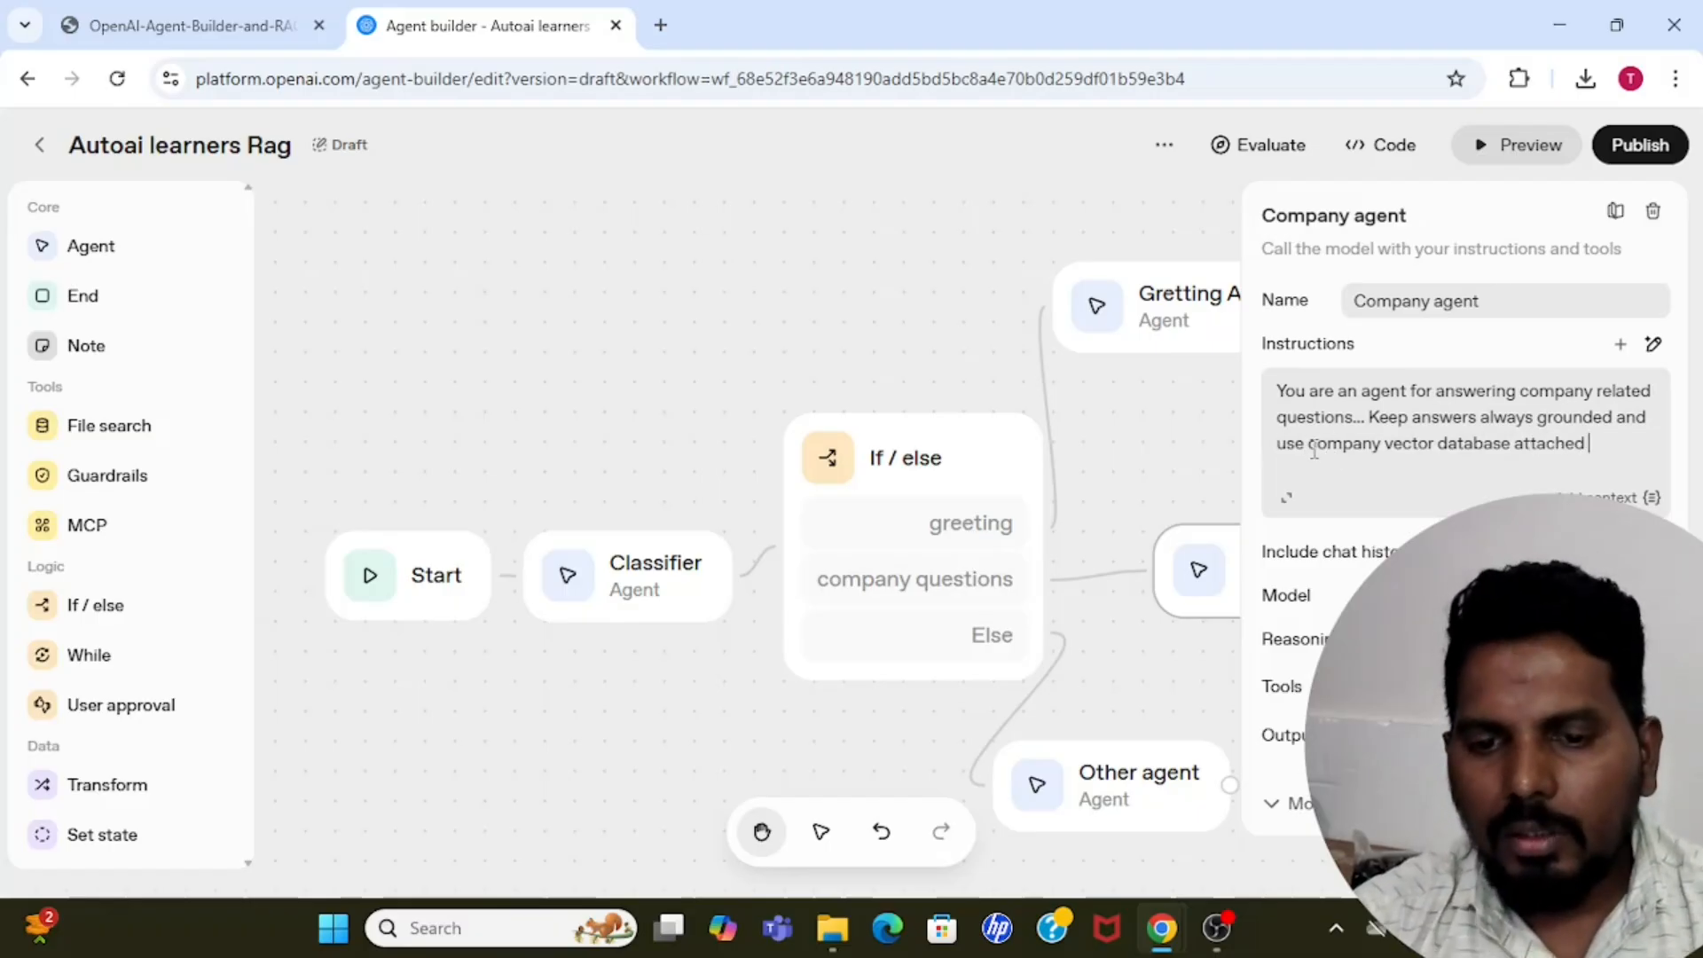
pyautogui.write('for a')
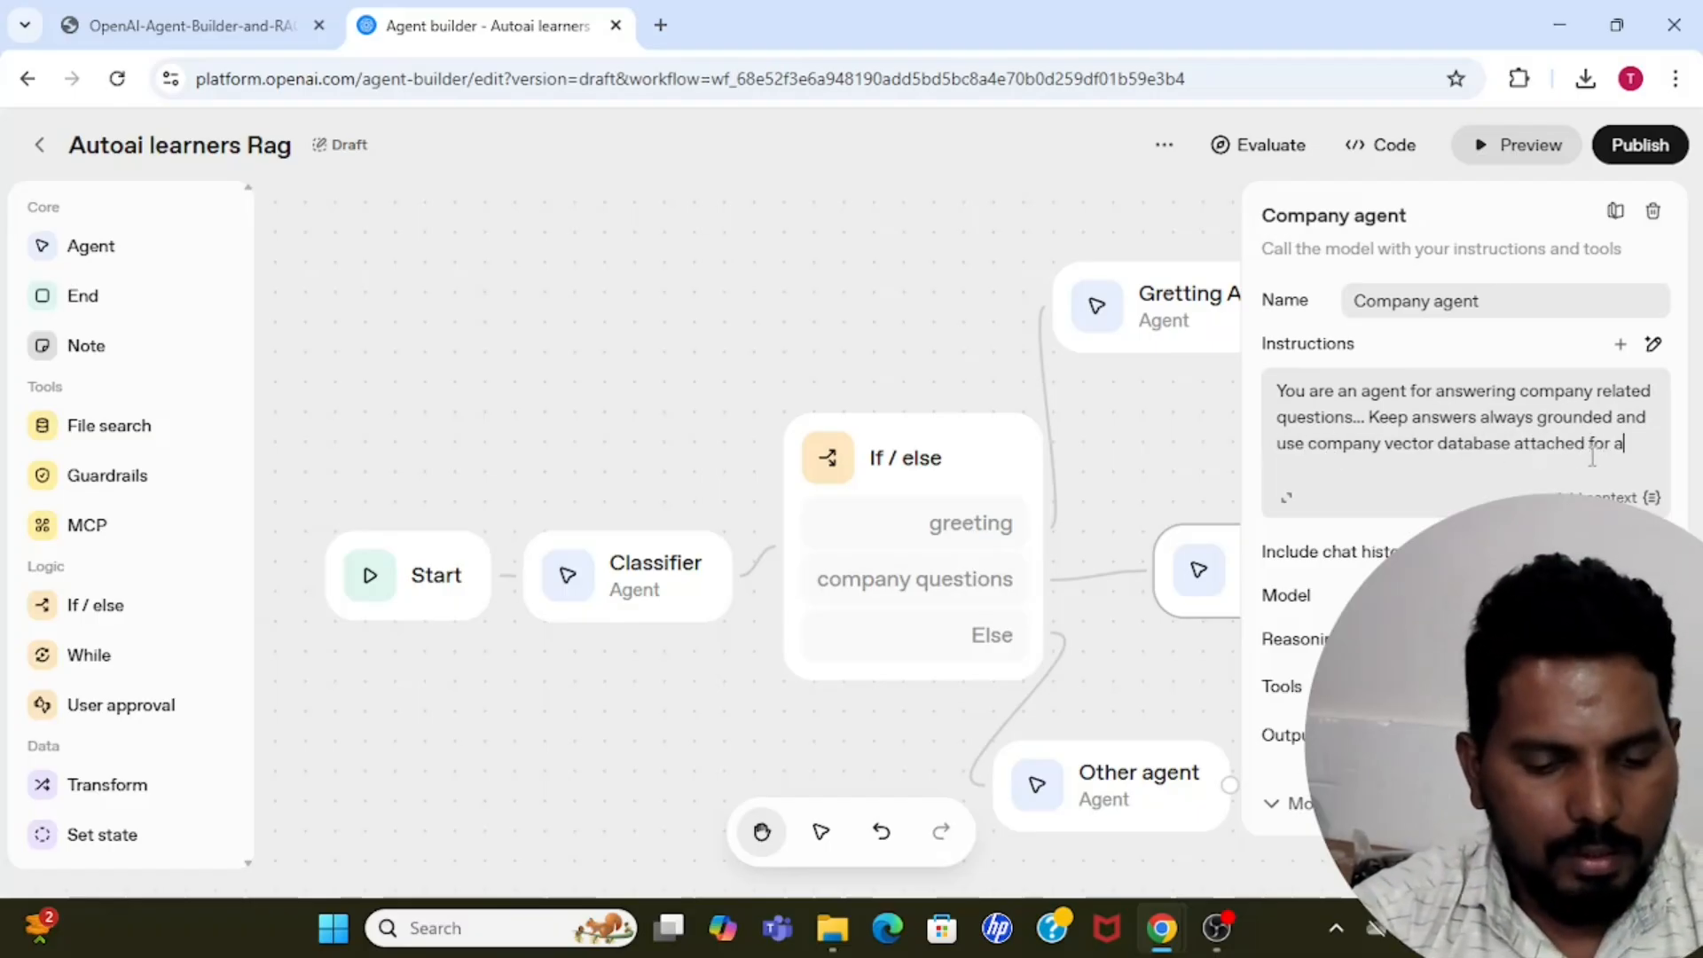
pyautogui.write('nswetring ')
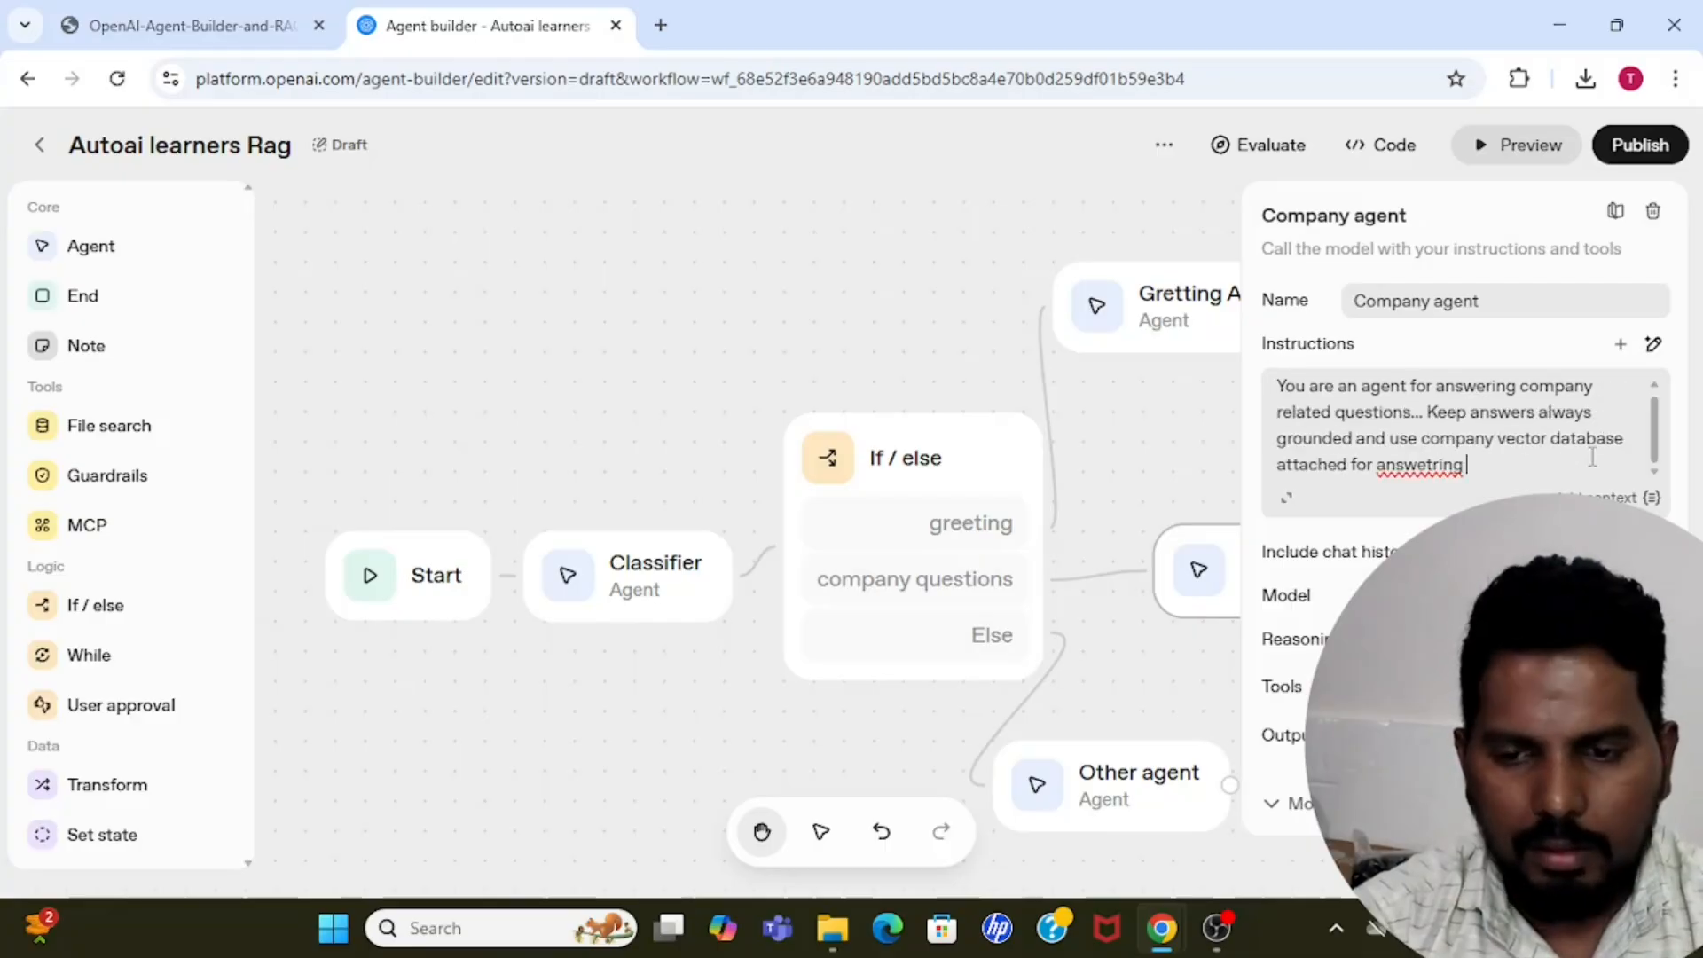
pyautogui.write('questions.')
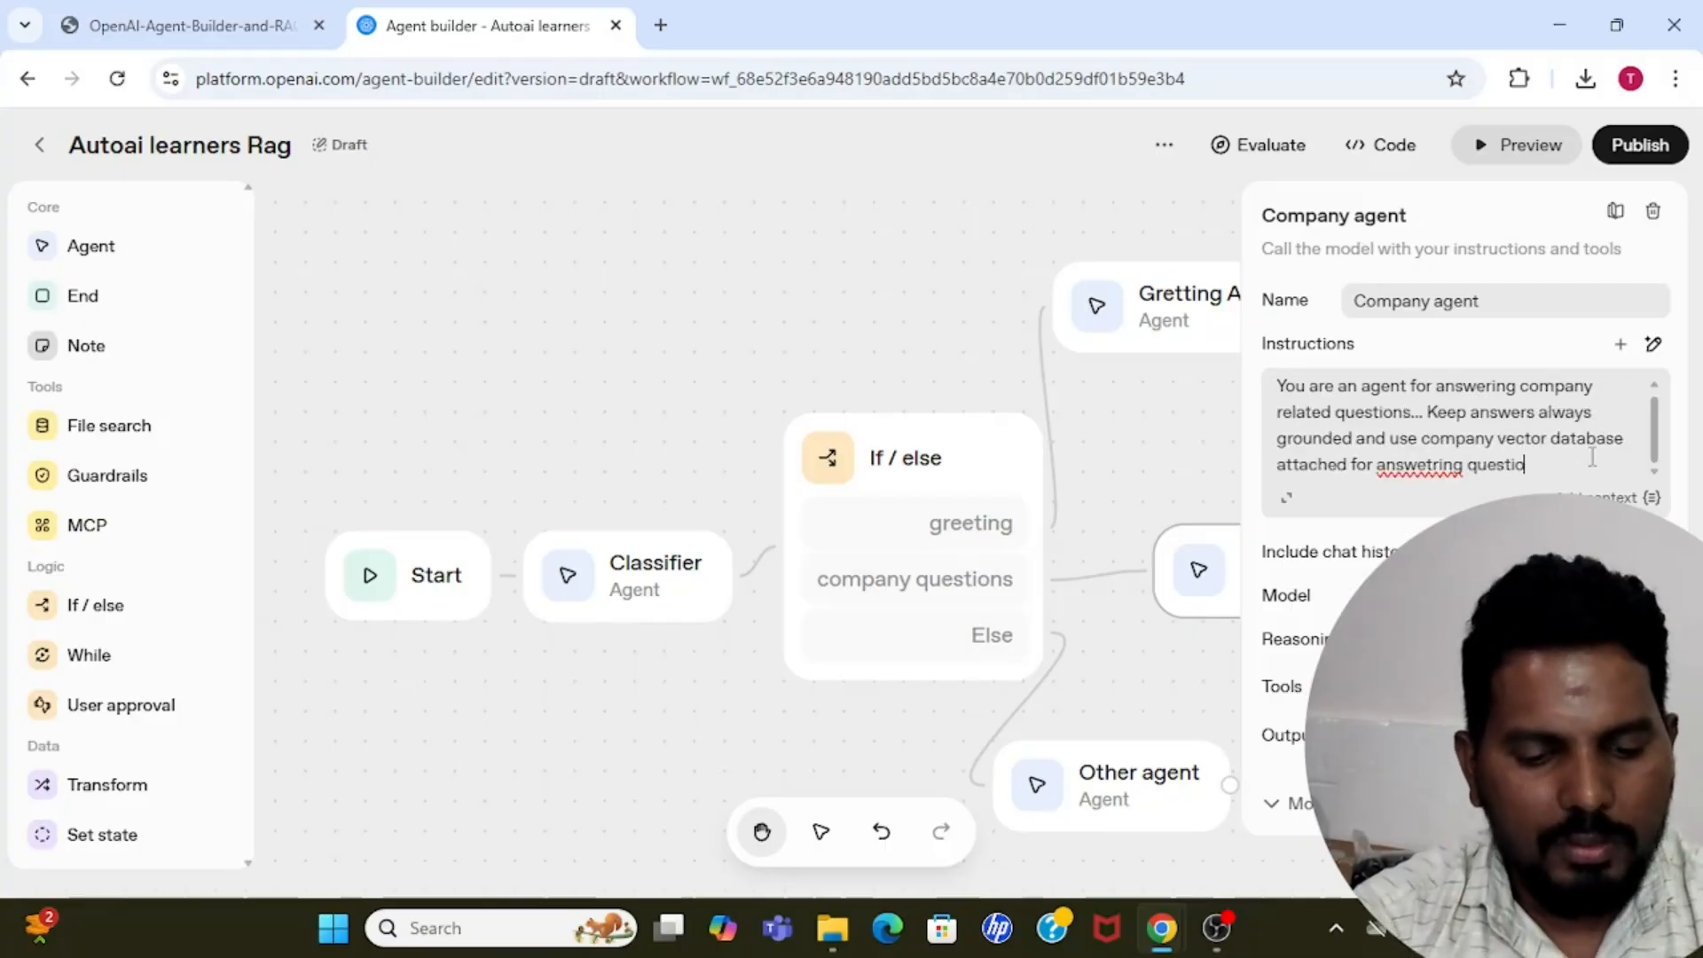
# Correct the misspelled word to "answering" in the Company agent's instructions and set its model to gpt-4.1-nano.
pyautogui.click(1434, 464)
pyautogui.press('BackSpace')
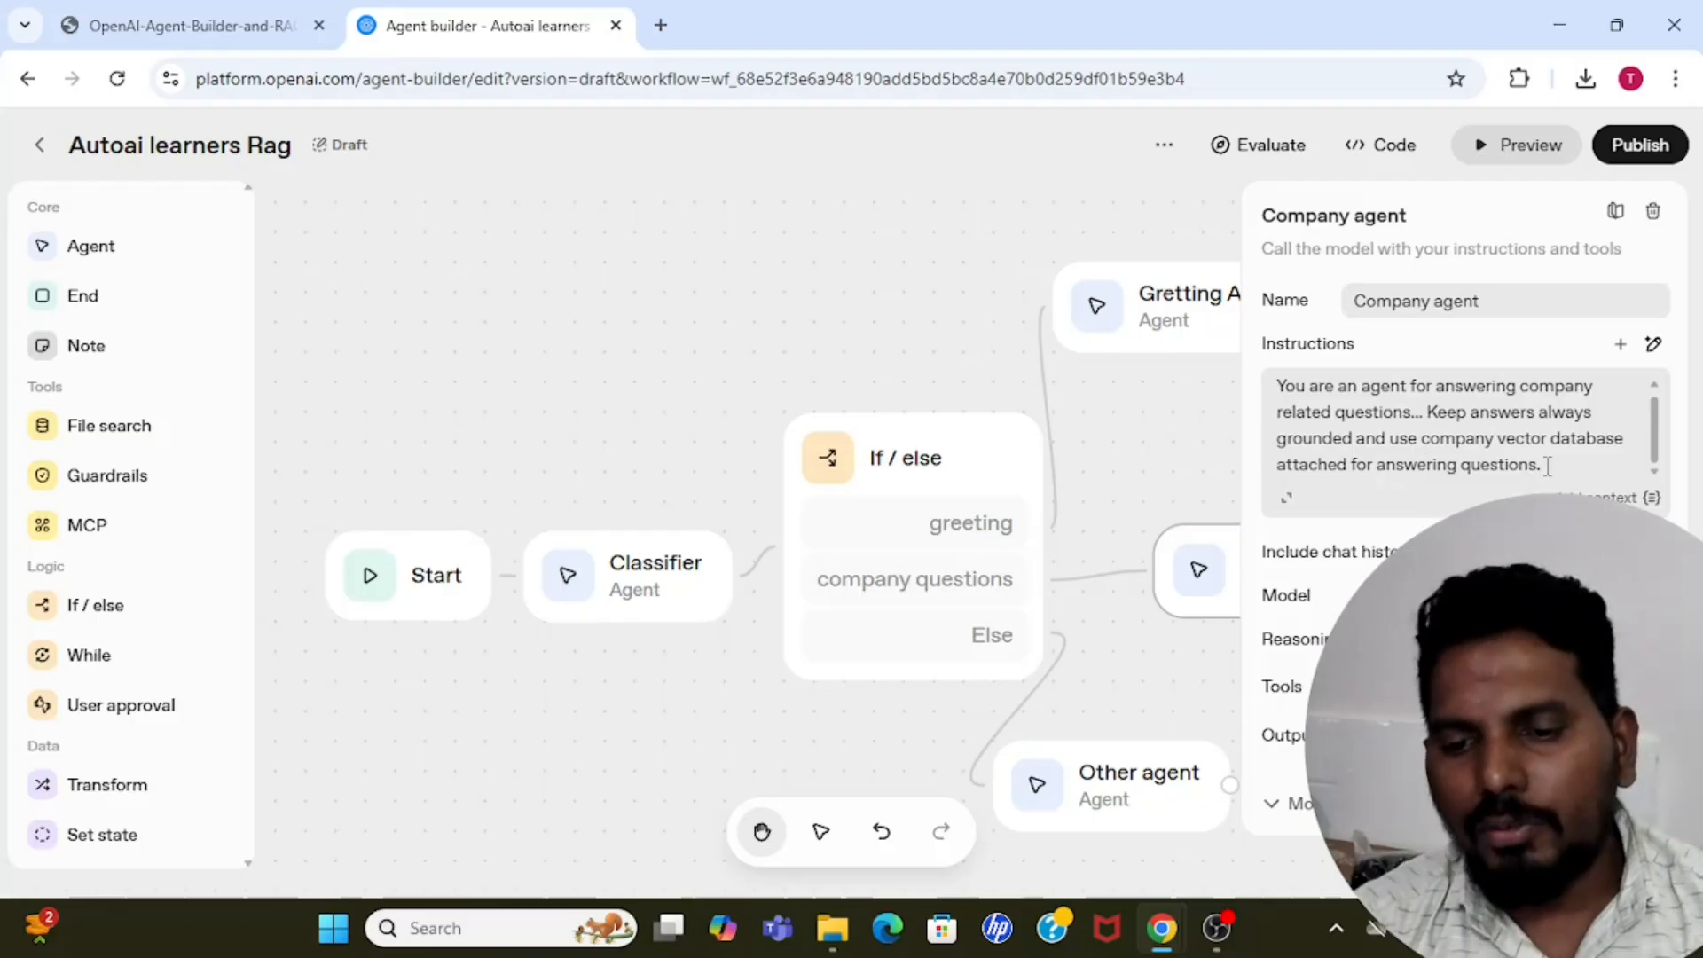
pyautogui.moveTo(1320, 568)
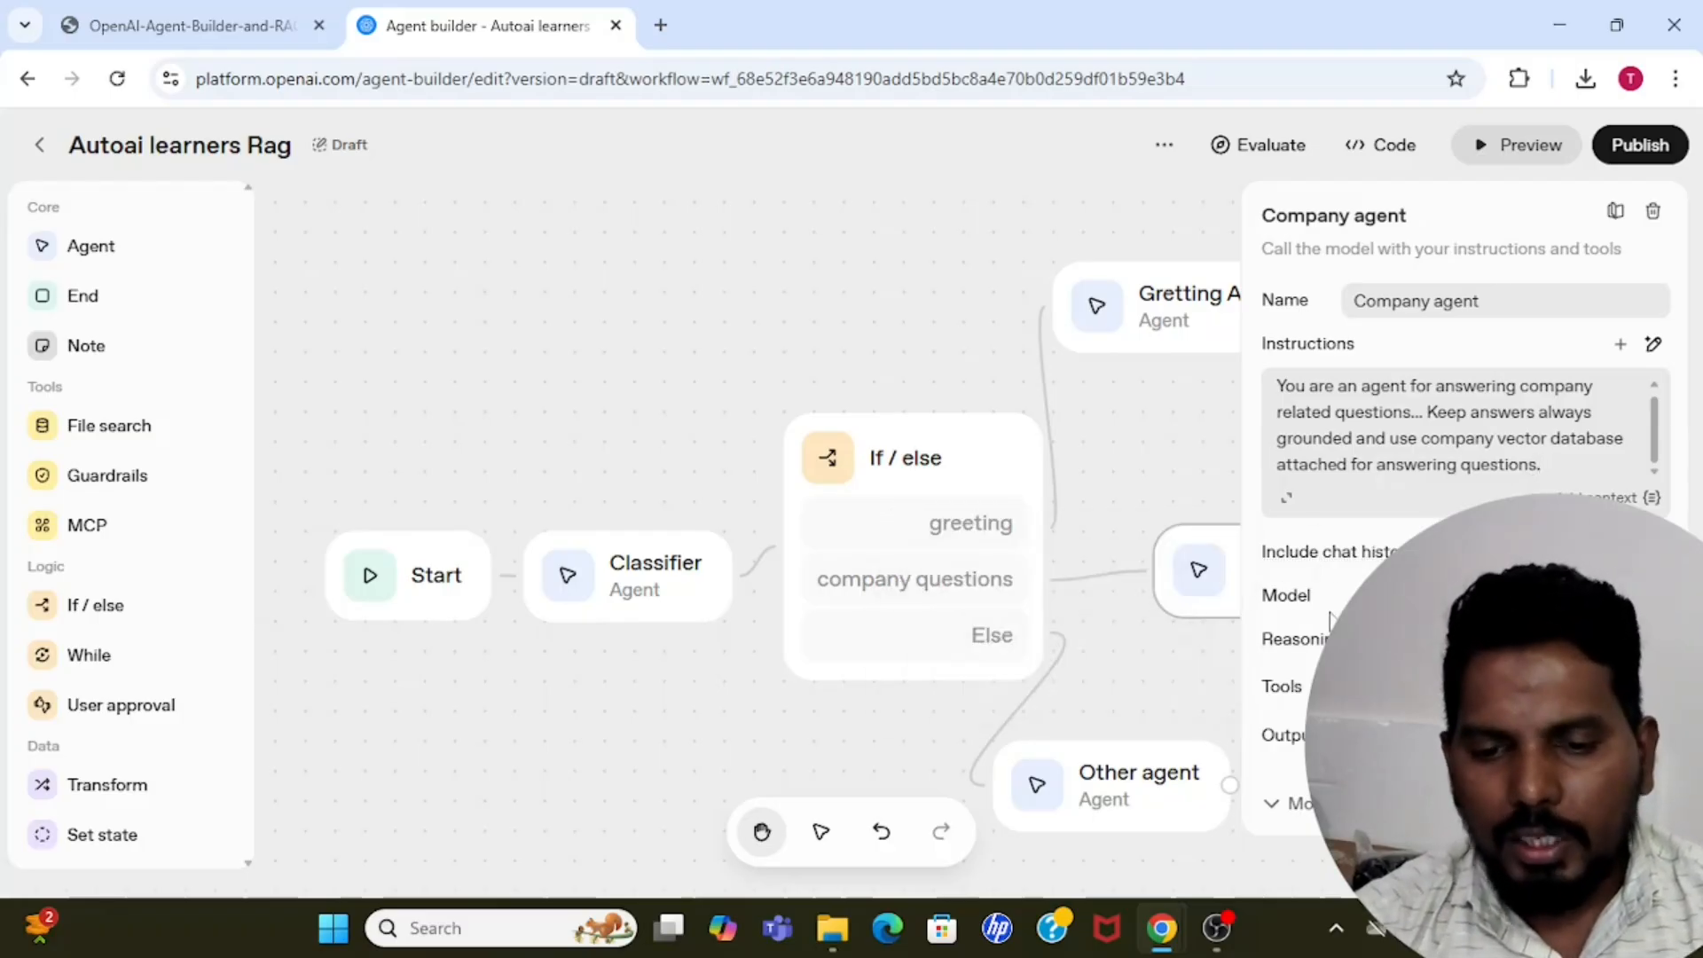
pyautogui.click(1624, 596)
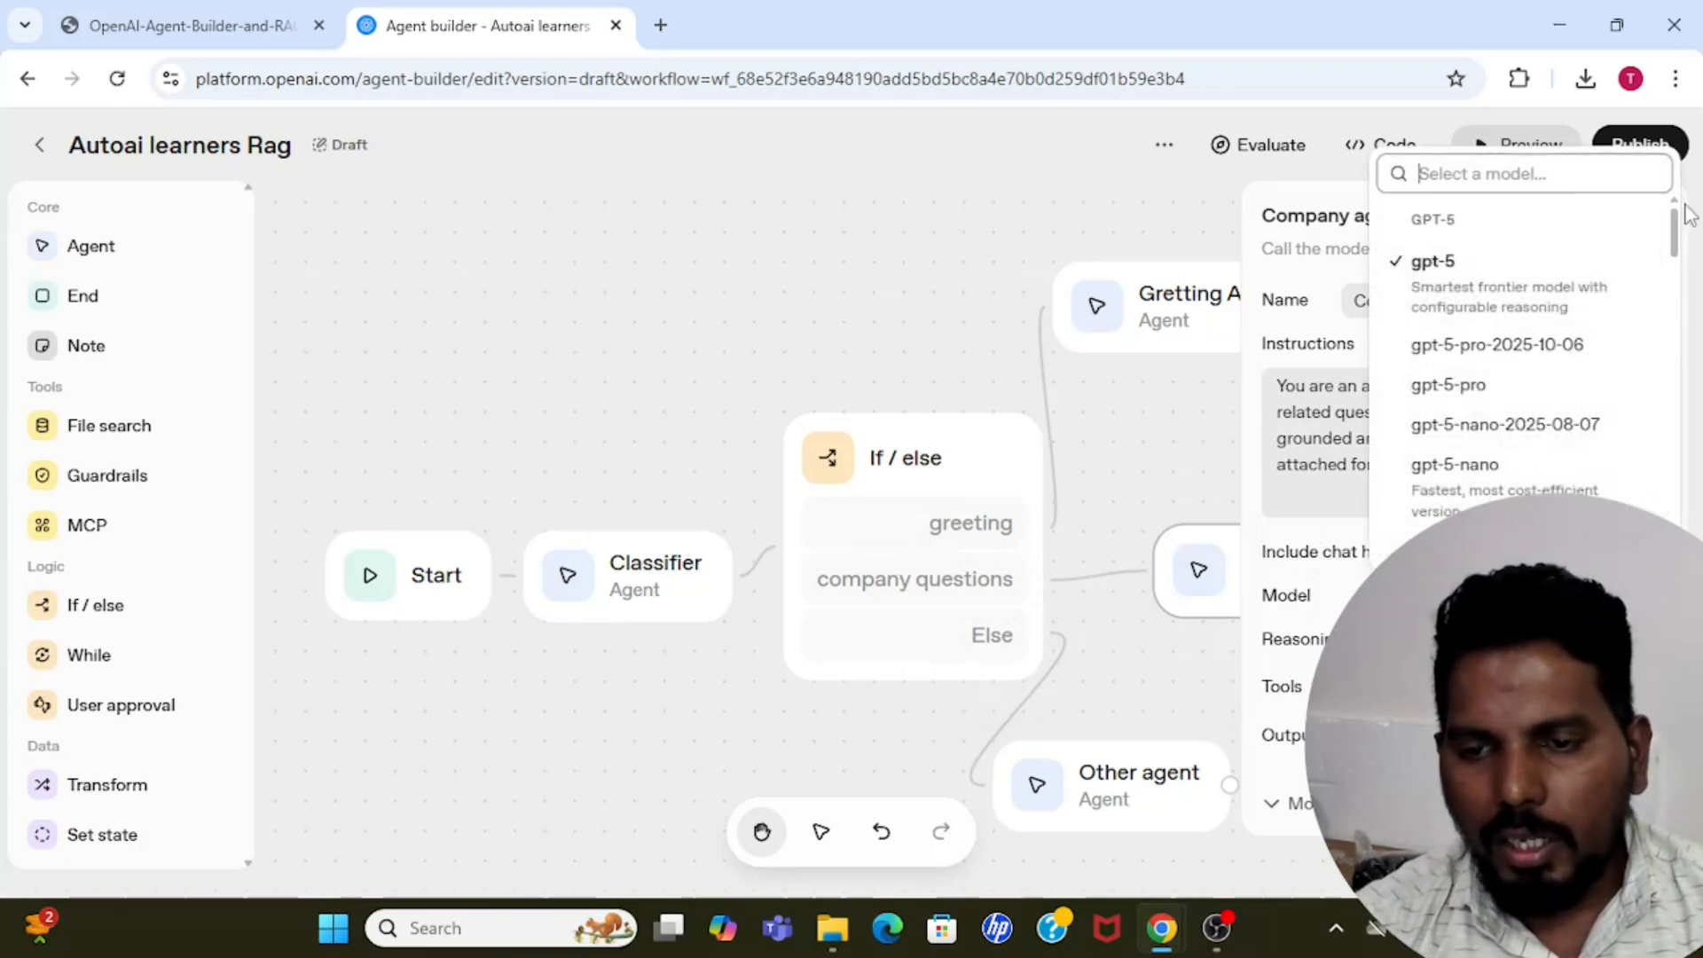
pyautogui.moveTo(1680, 248); pyautogui.dragTo(1682, 321)
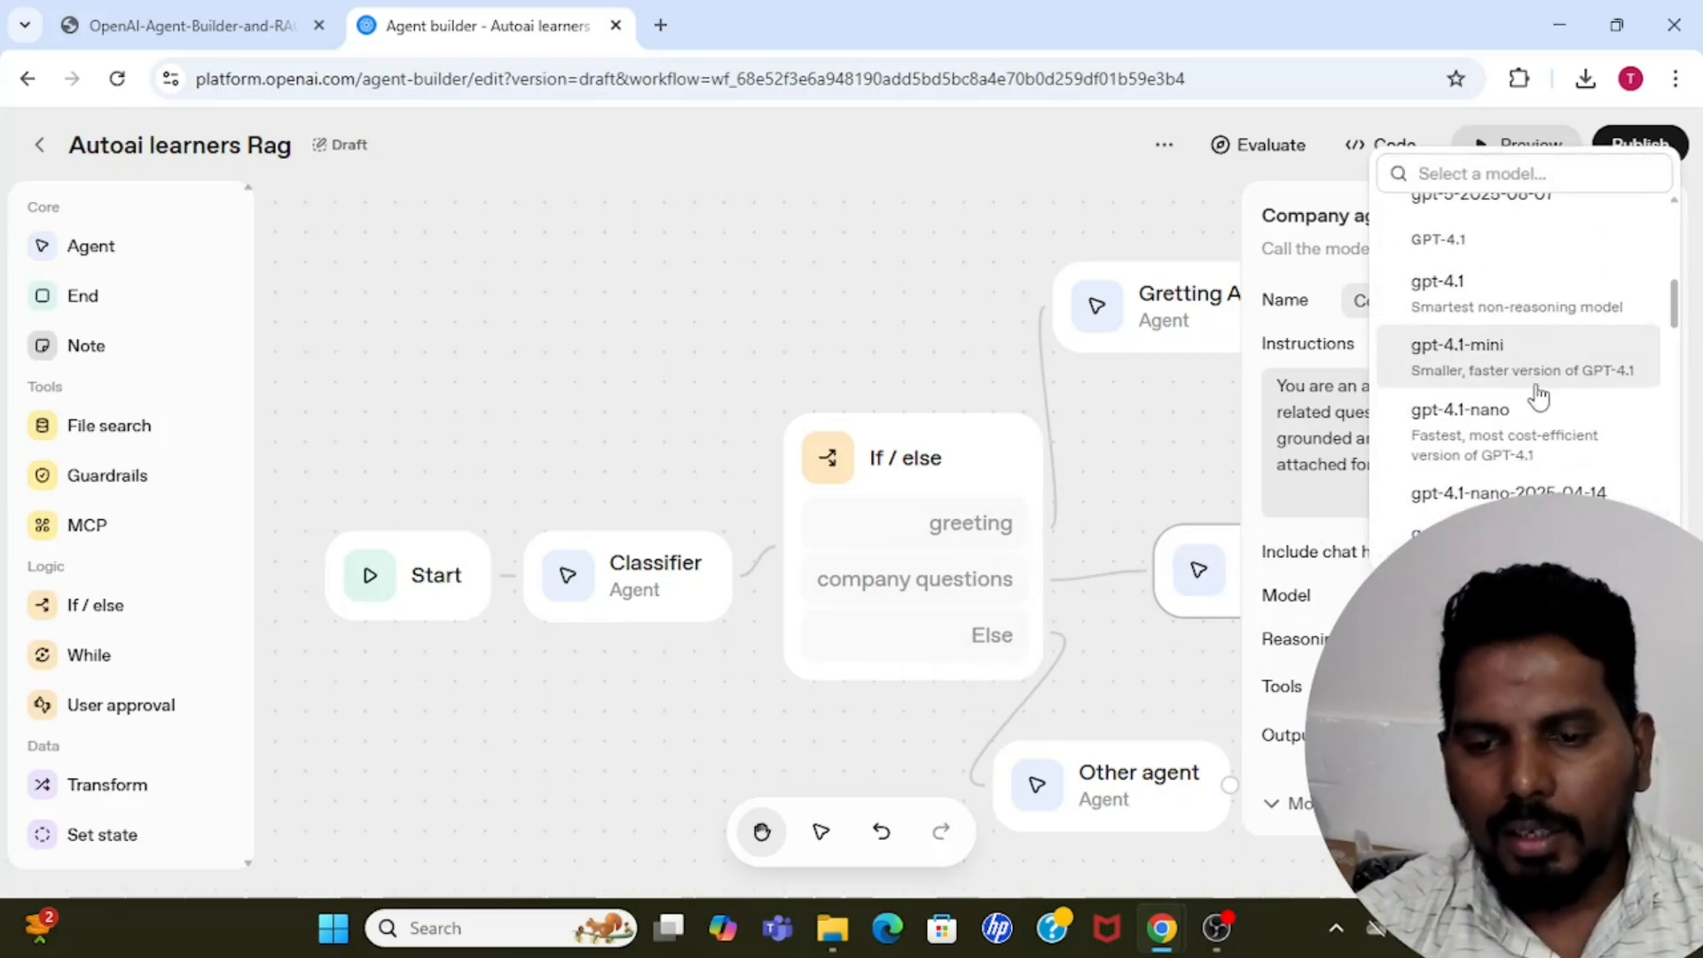
pyautogui.click(1505, 435)
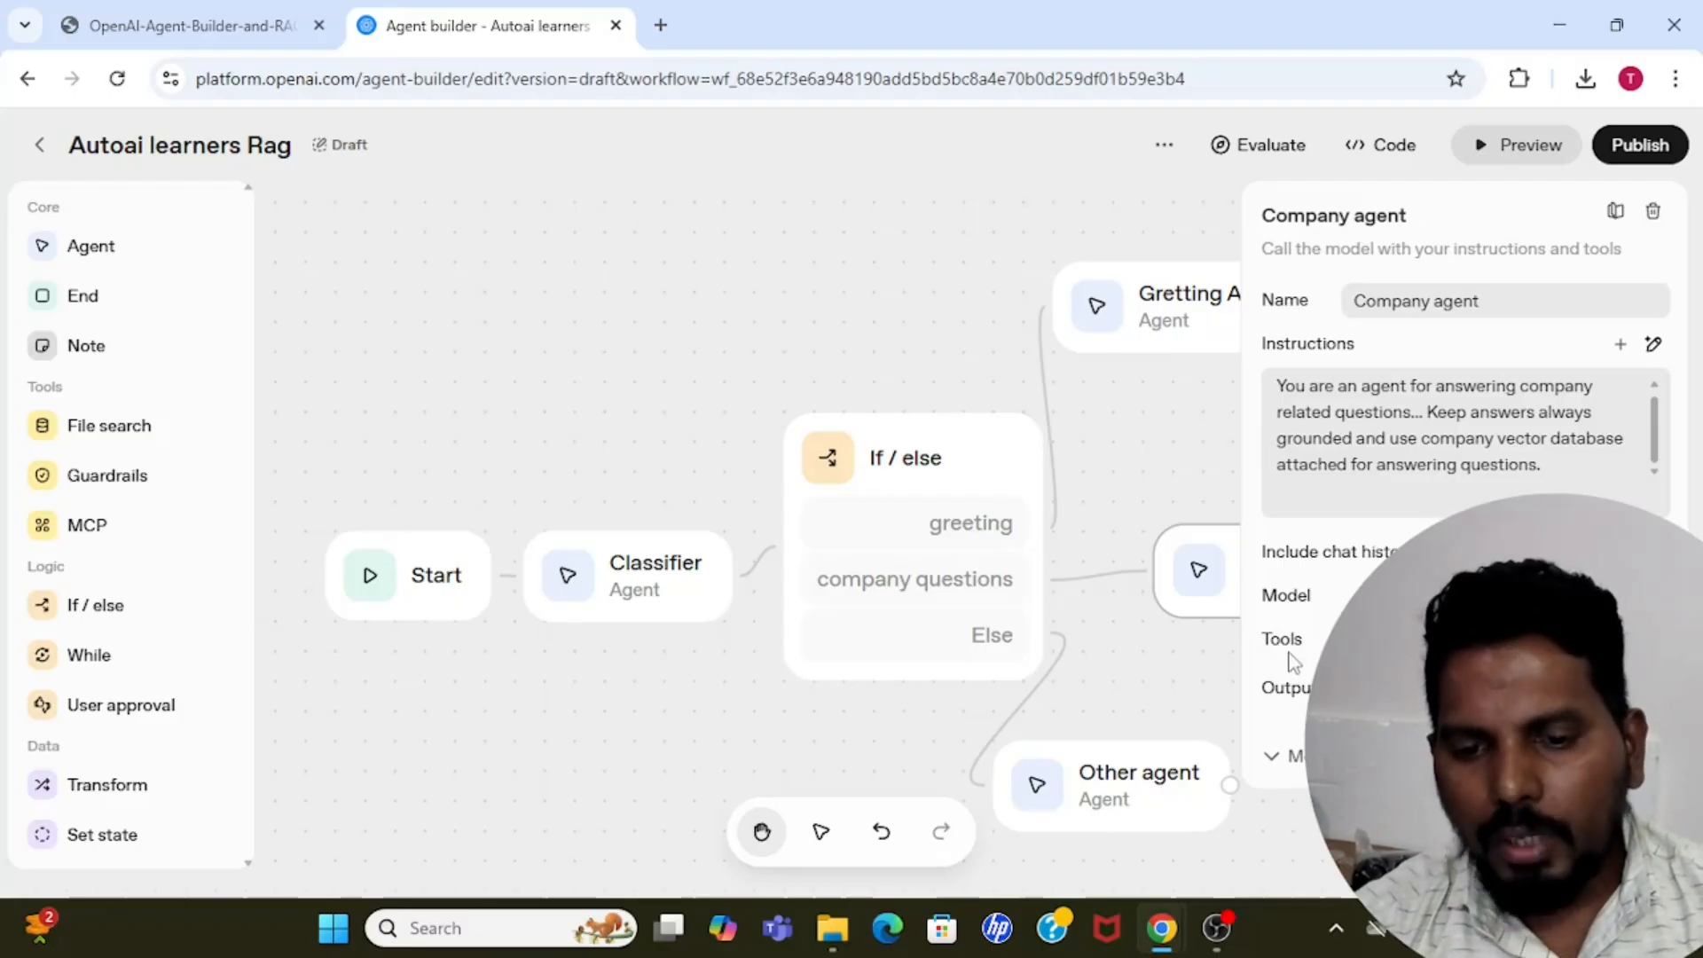
# Start adding a File search tool to the Company agent with an existing vector store and open the vector stores page.
pyautogui.click(1653, 640)
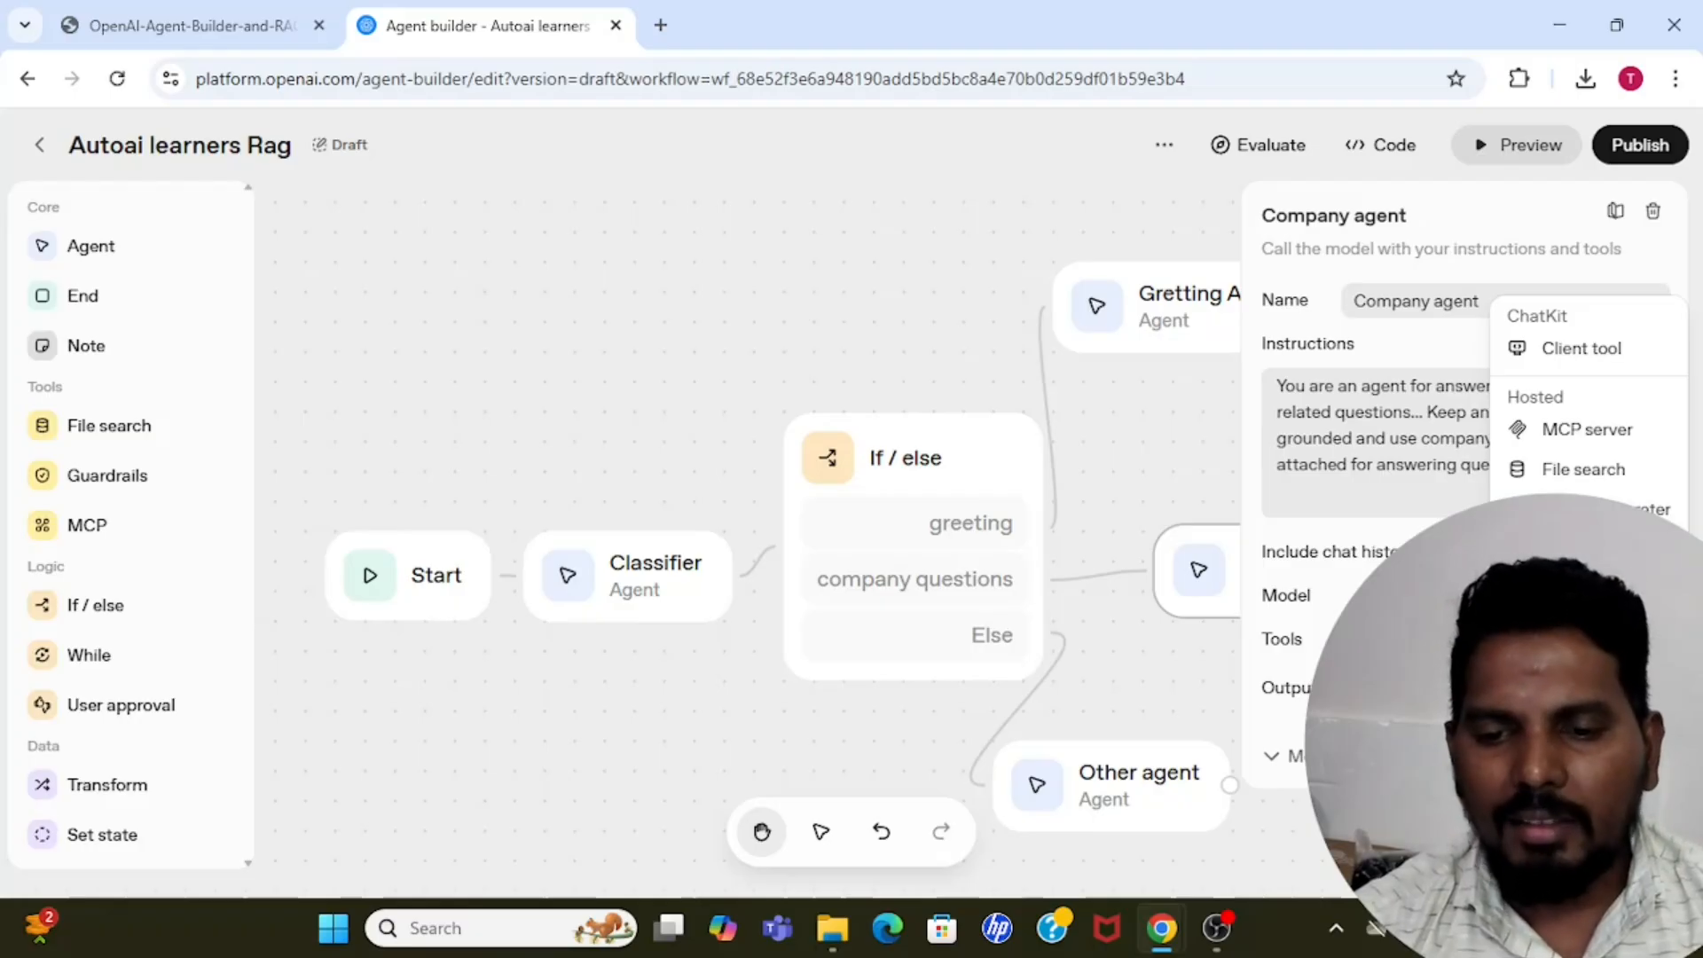
pyautogui.click(1581, 479)
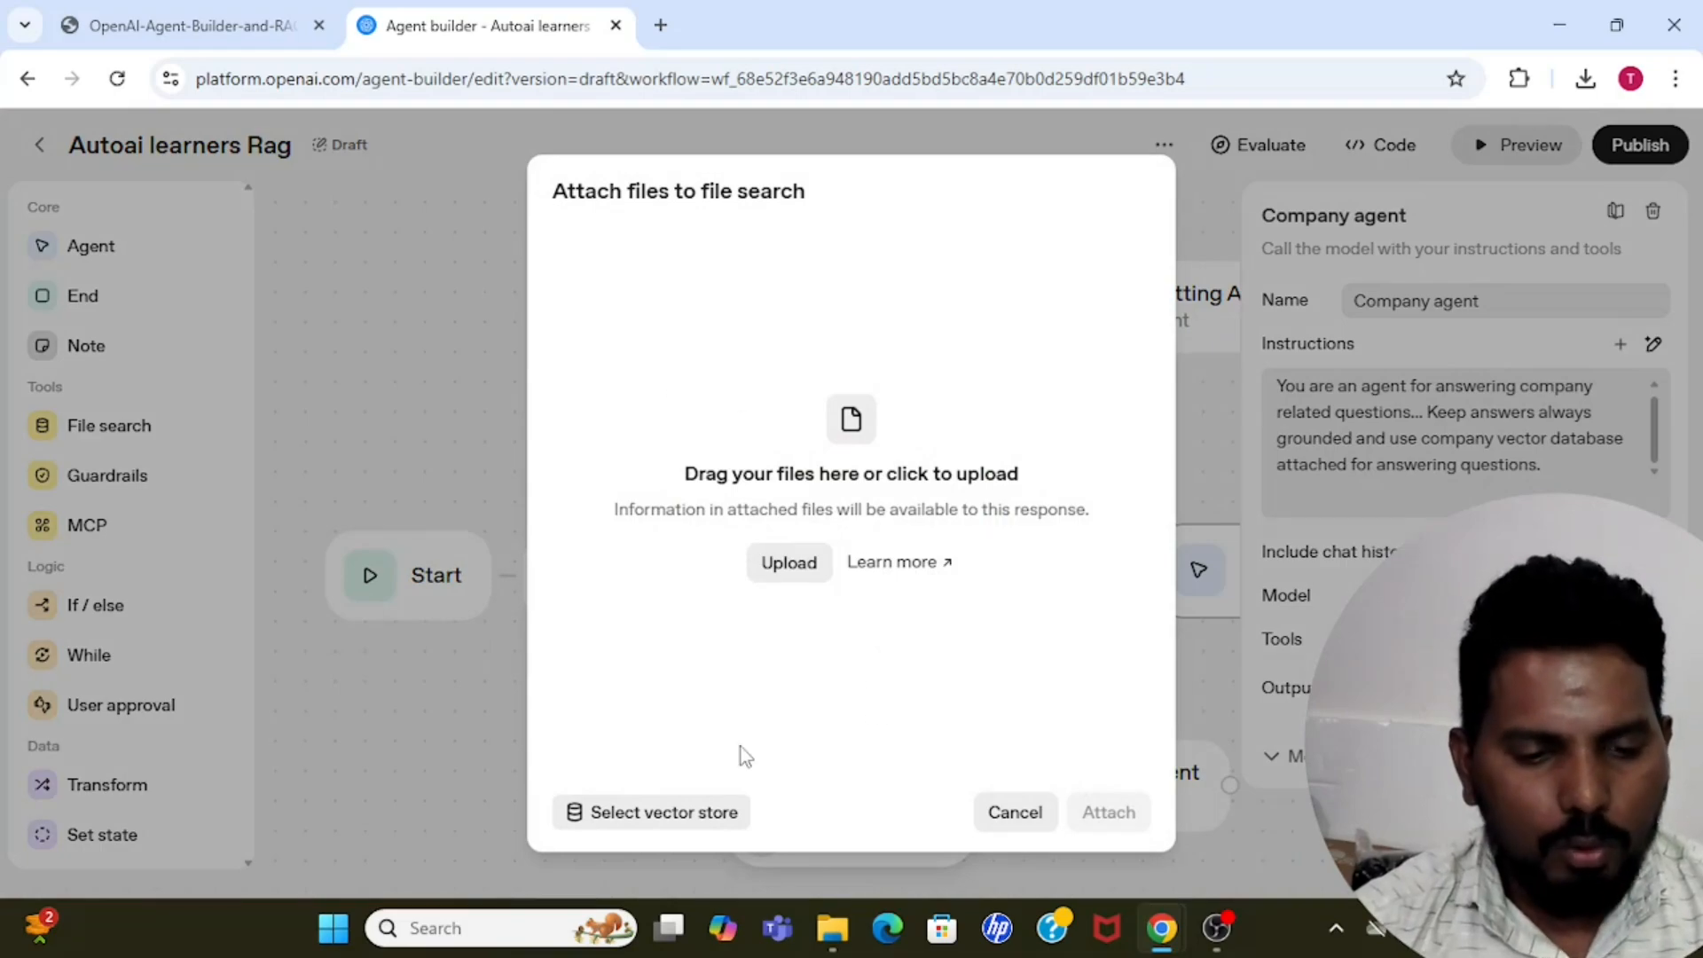
pyautogui.click(674, 818)
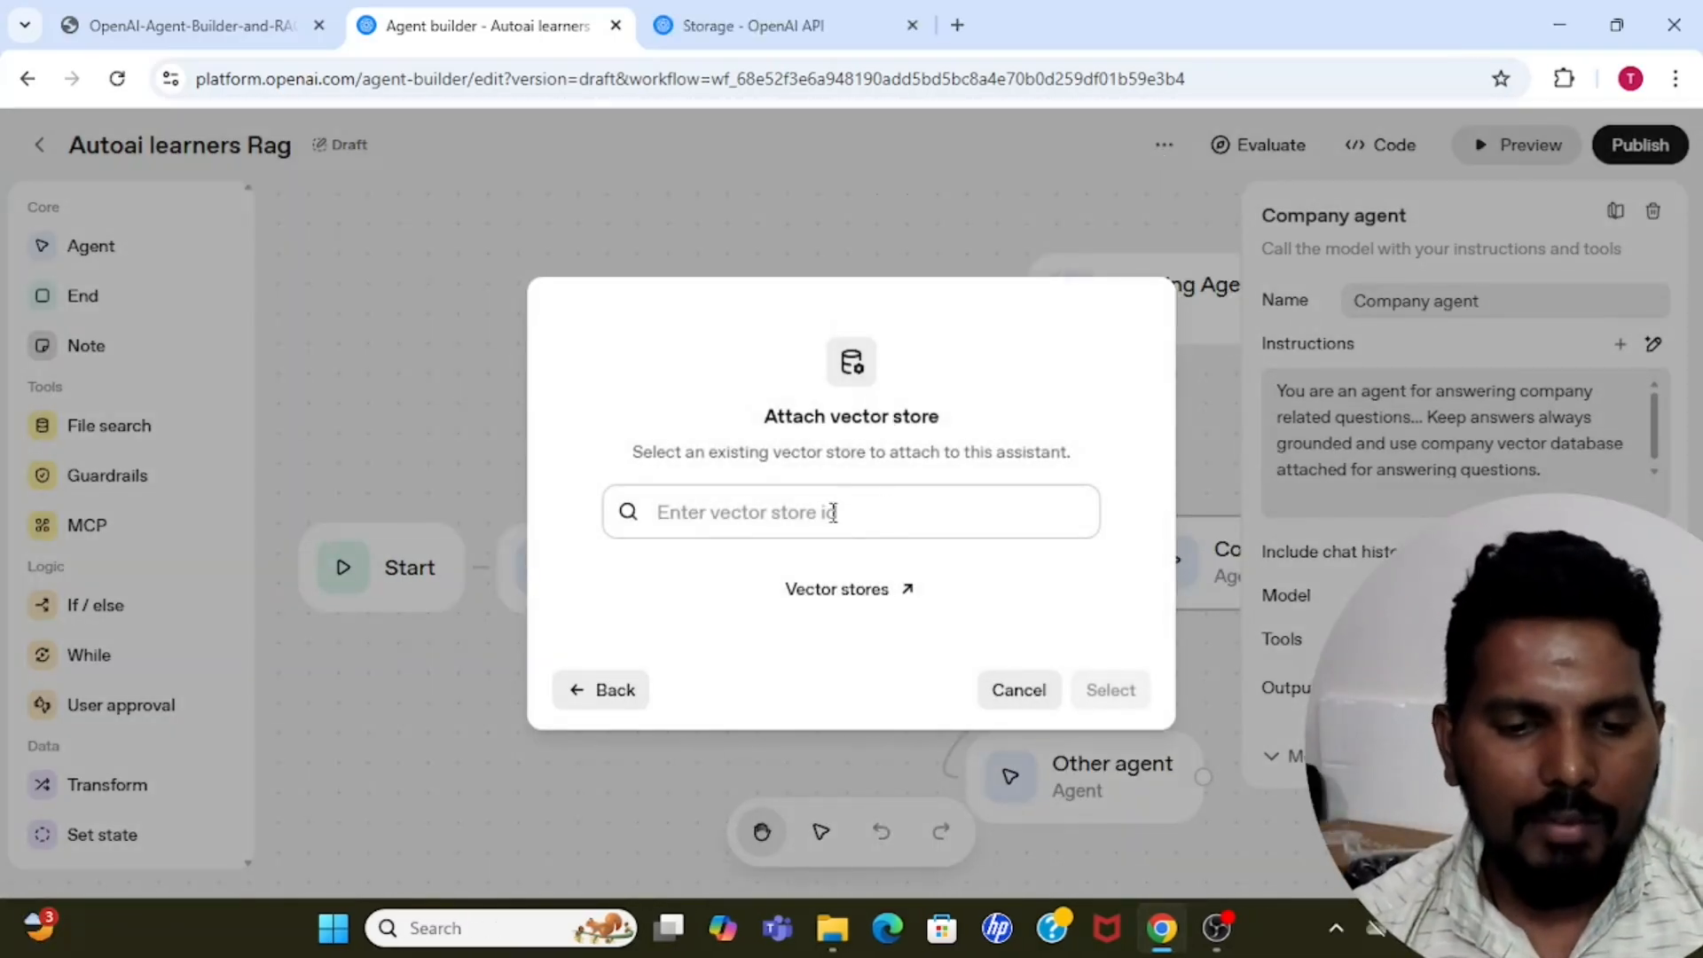
pyautogui.click(865, 597)
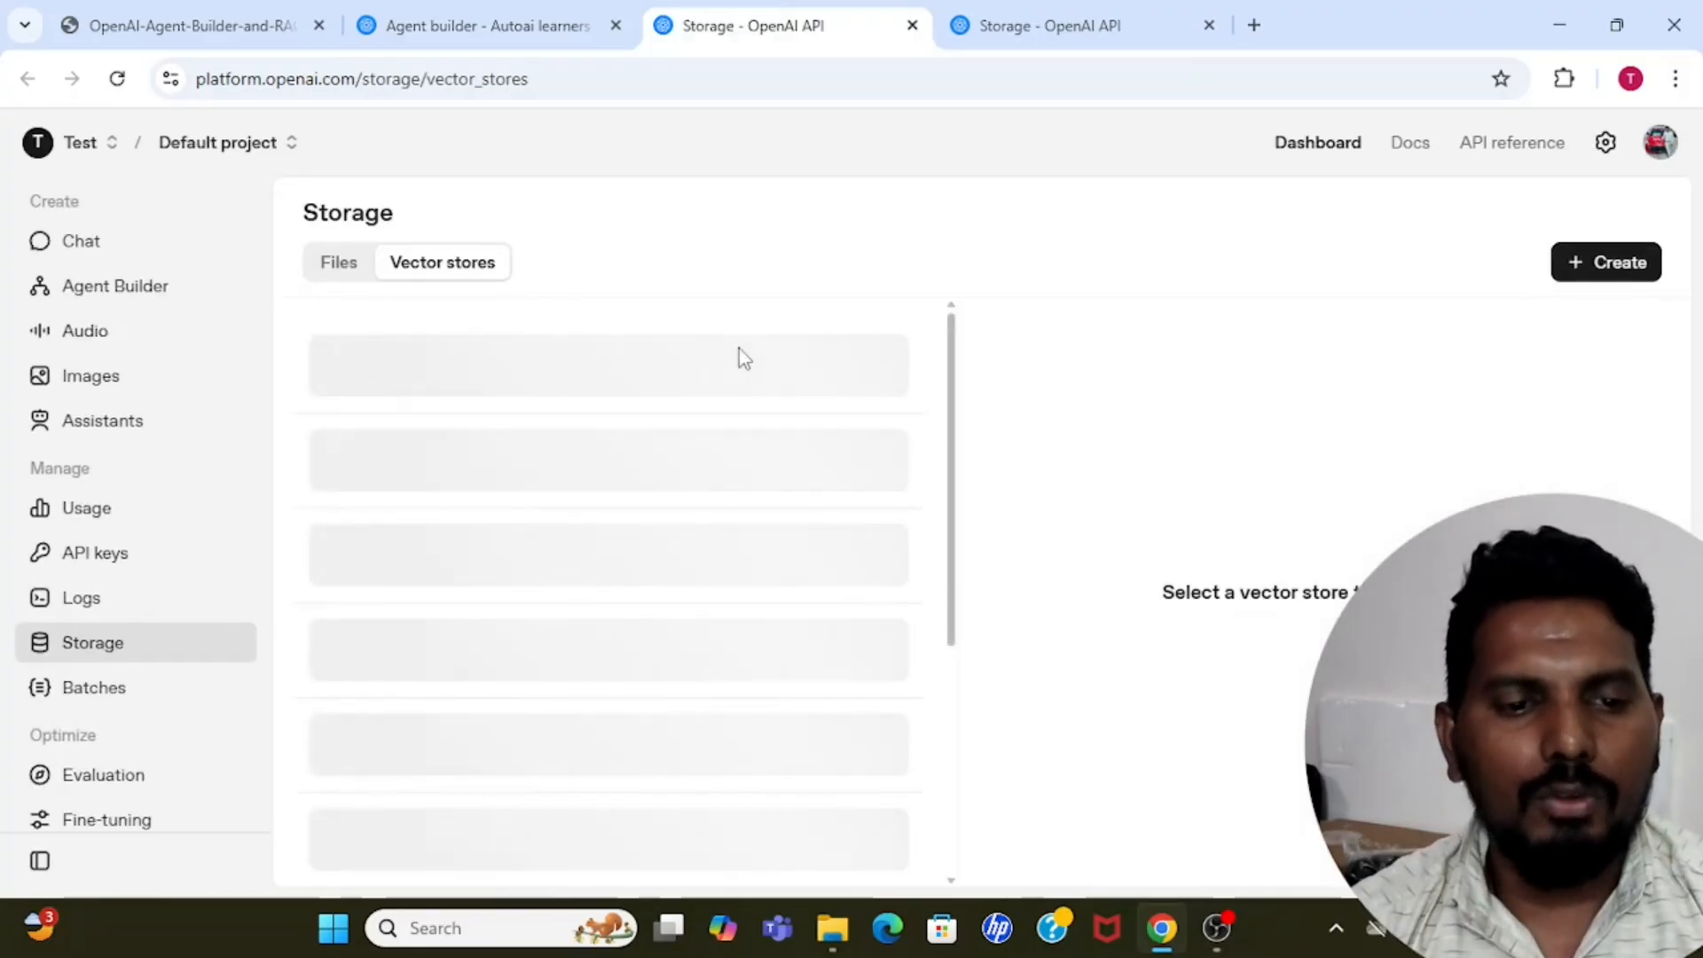
# Delete the existing vector store "Company Vectorstore" from the project's storage and dismiss the notification.
pyautogui.click(742, 359)
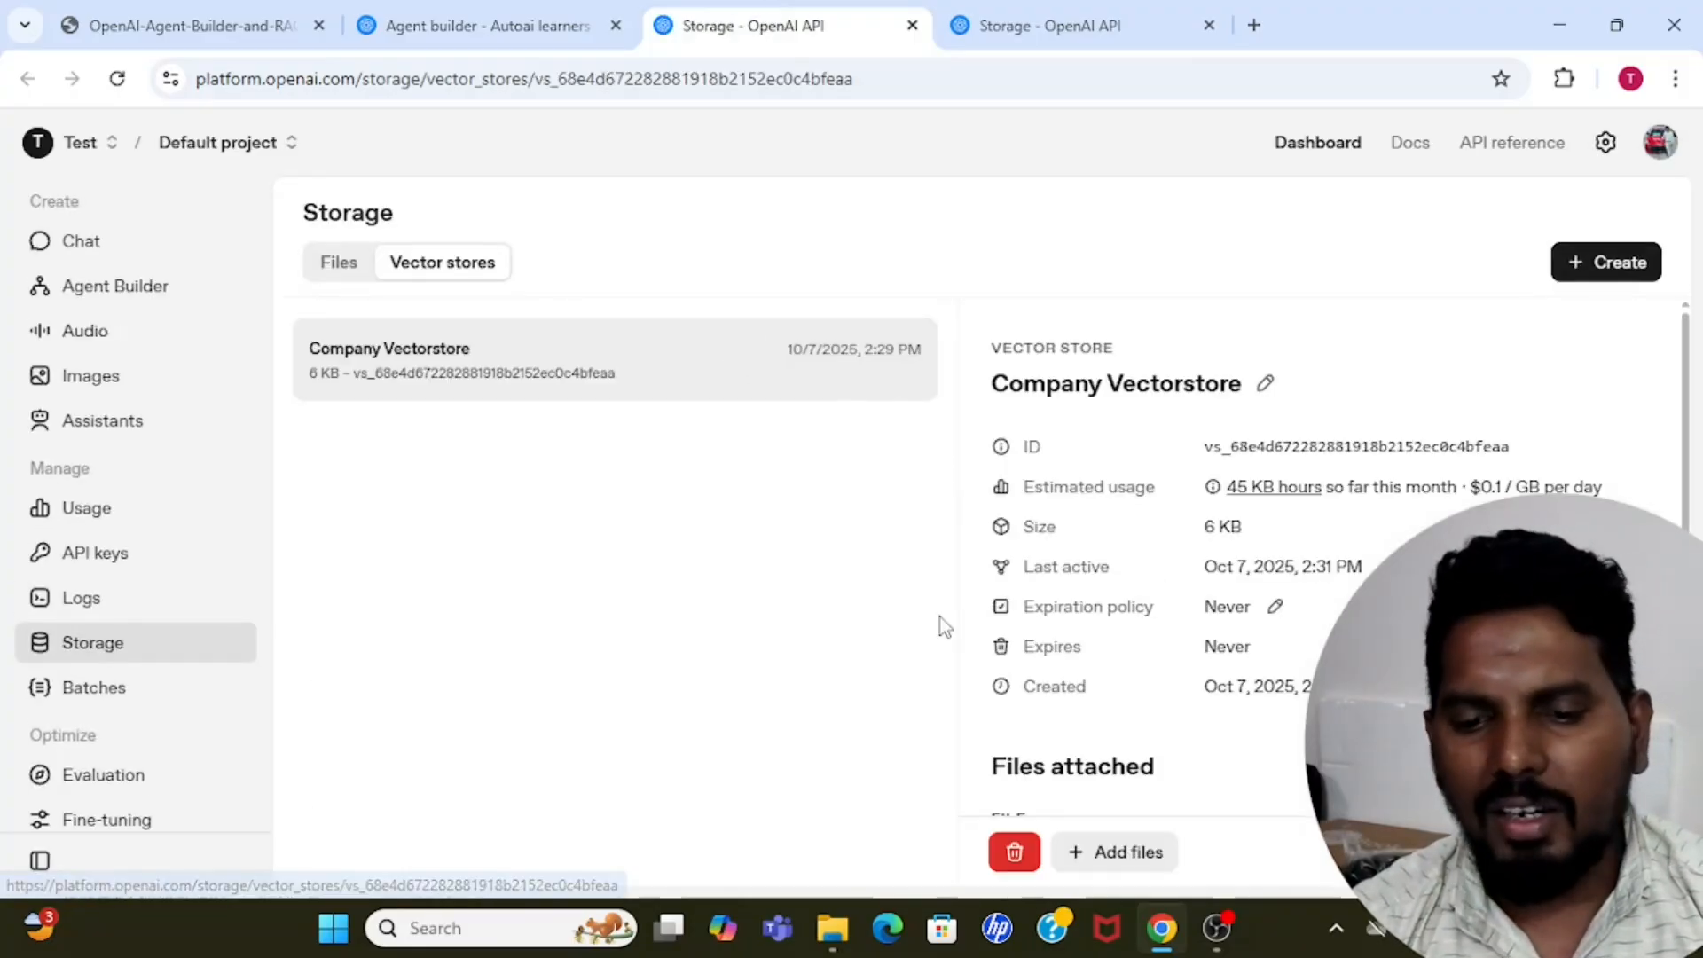
pyautogui.click(1015, 849)
pyautogui.click(1013, 577)
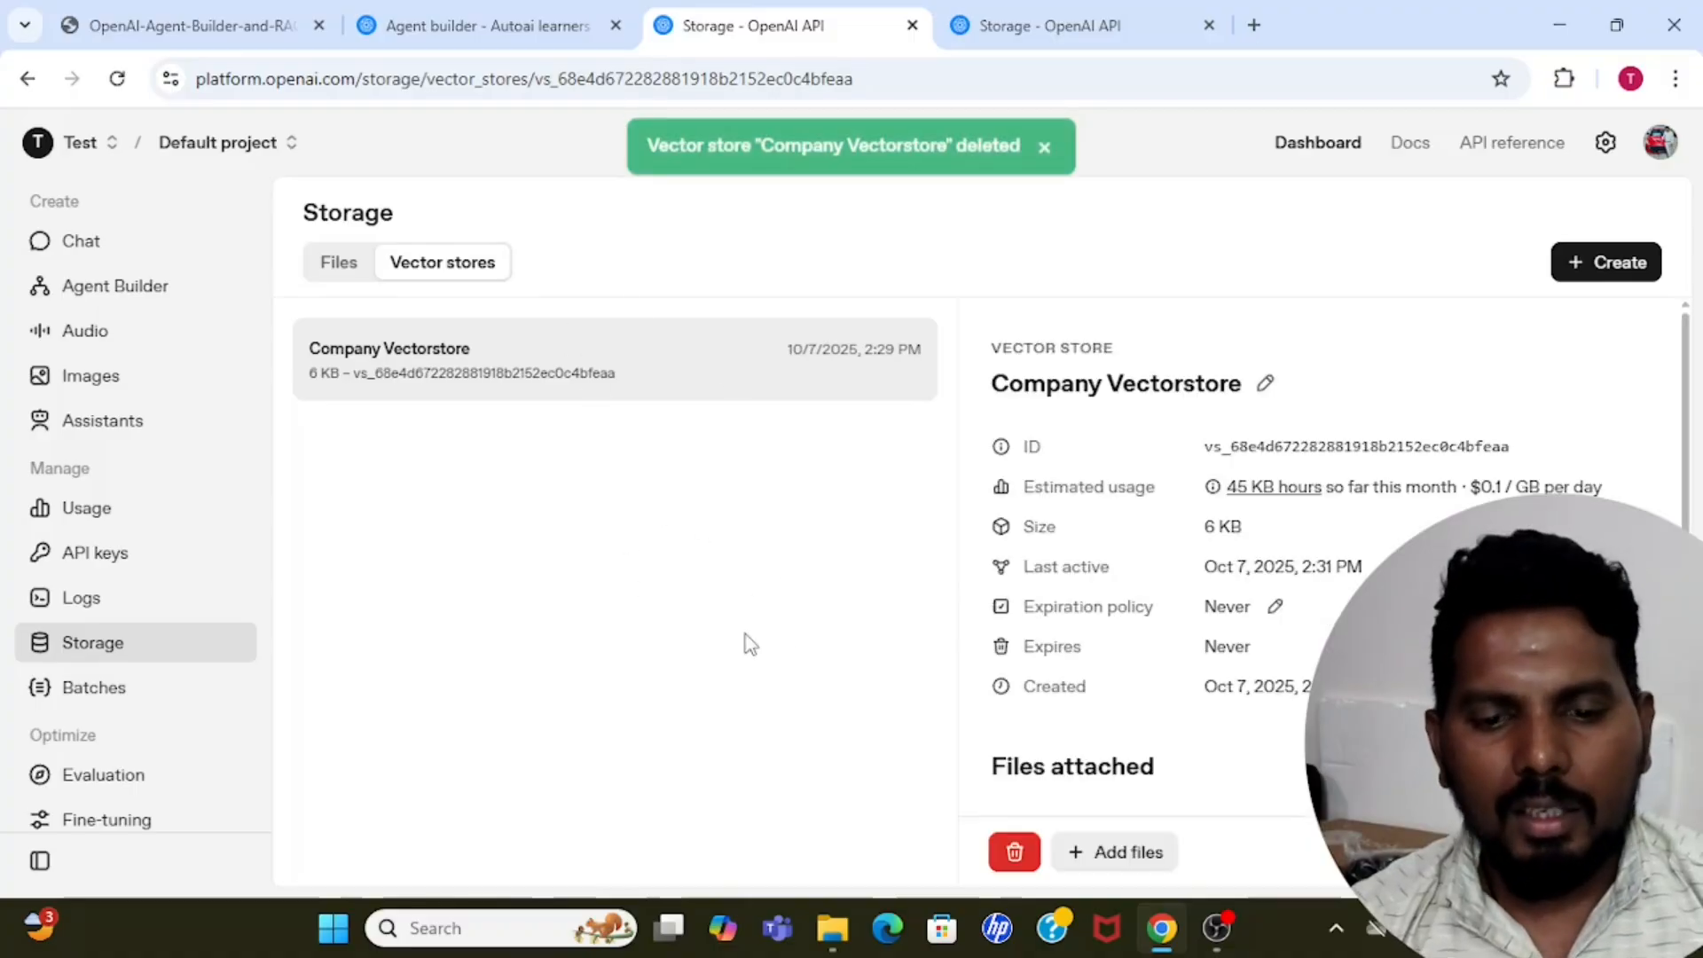
pyautogui.click(1045, 147)
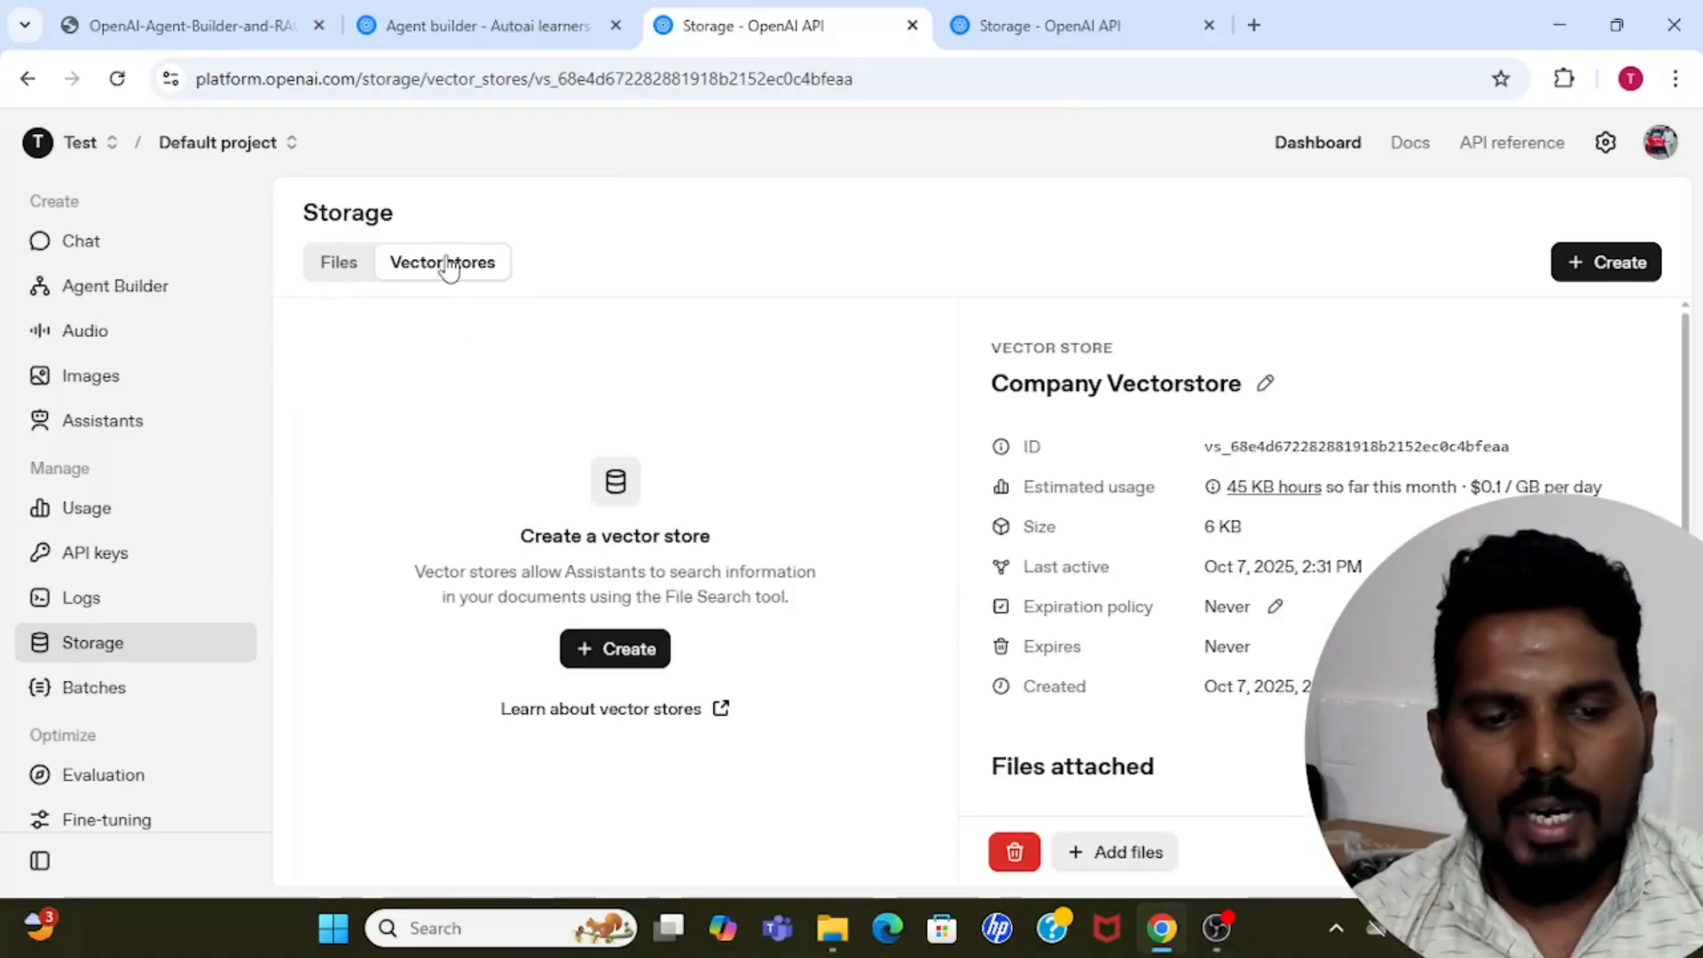
# Create a new vector store and name it "Comapny Vector store".
pyautogui.click(1597, 271)
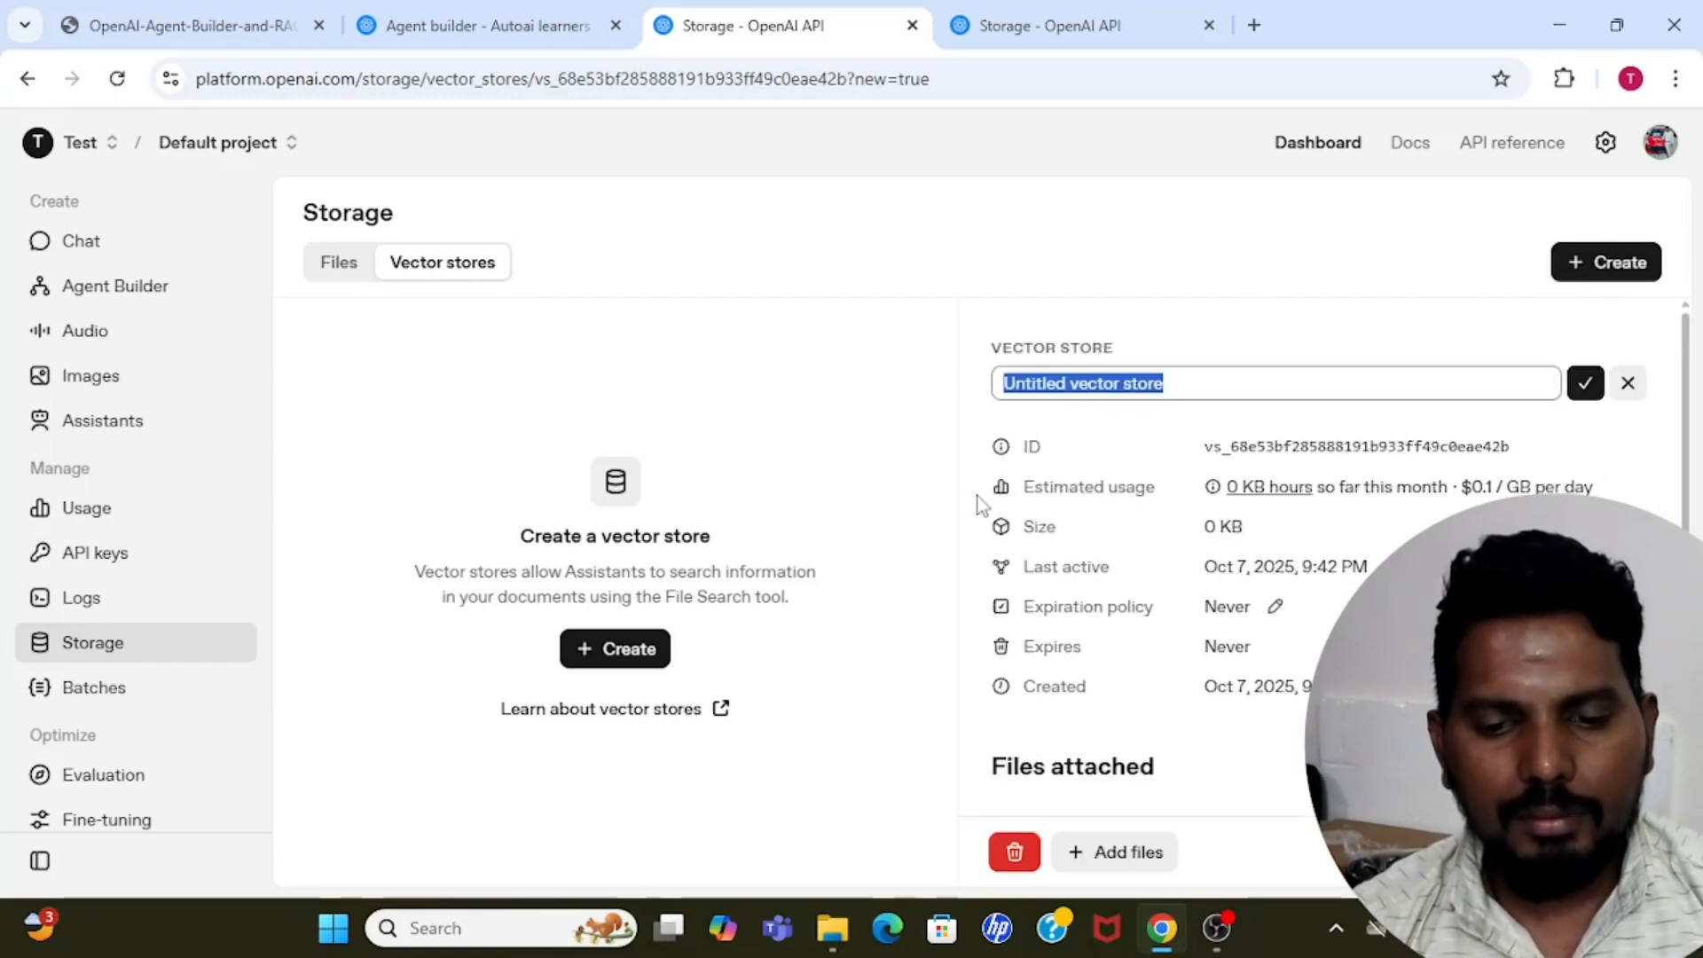
pyautogui.write('C')
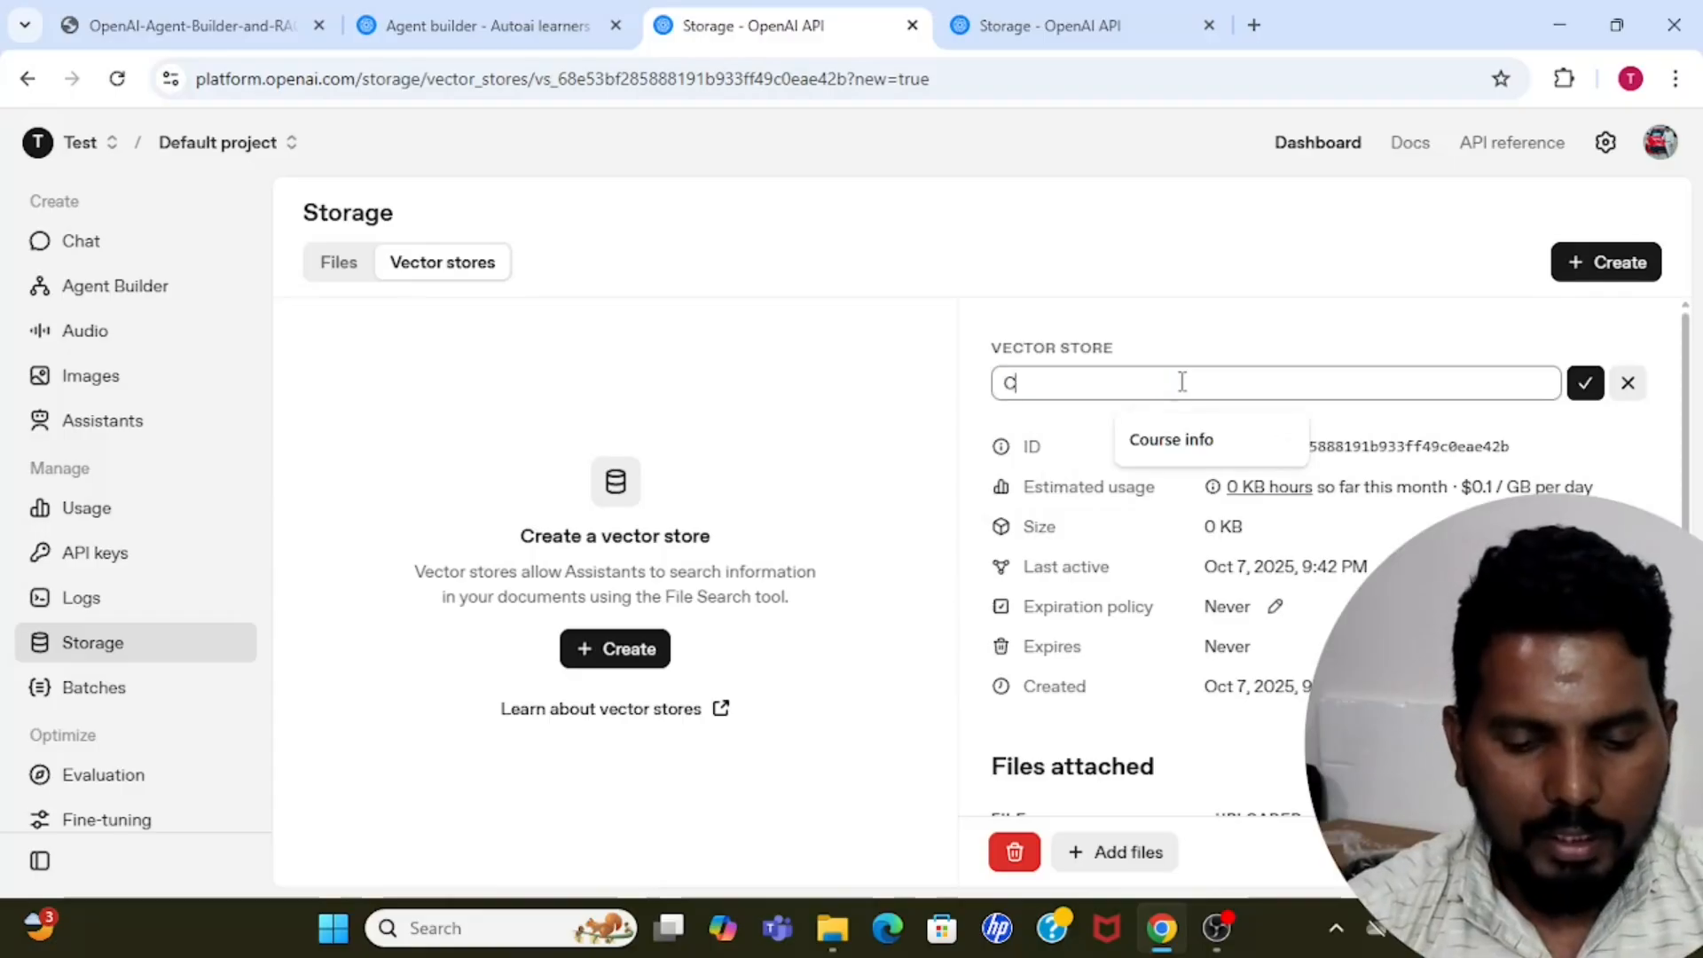
pyautogui.write('omapny V')
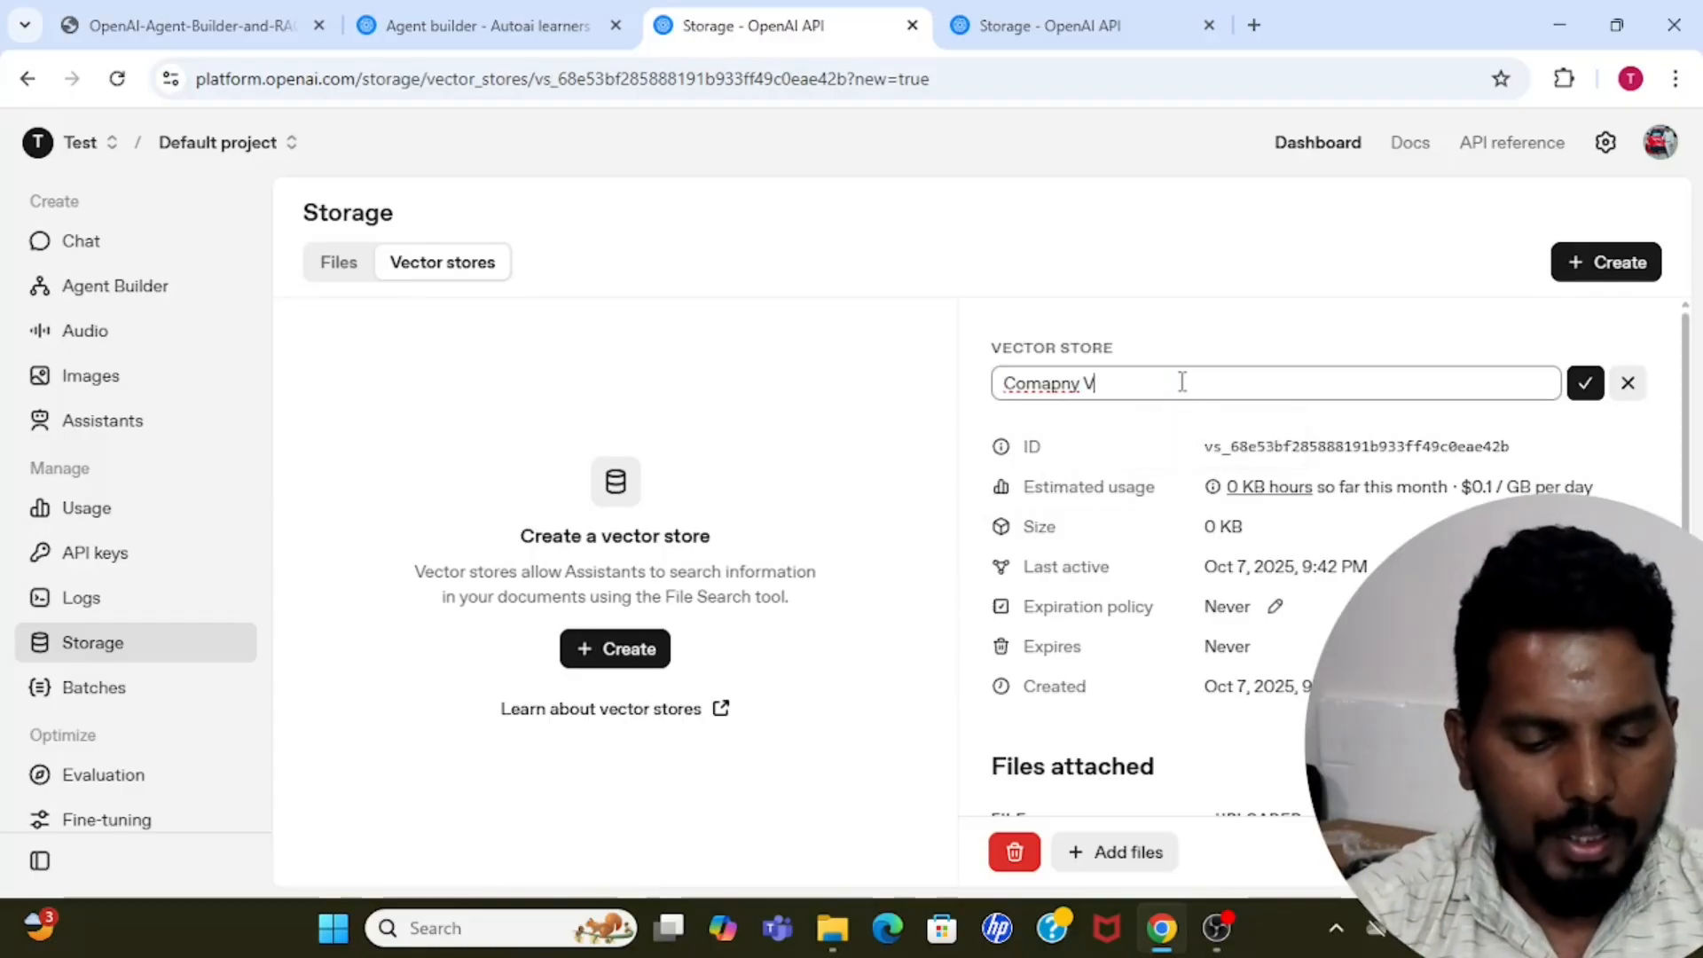
pyautogui.write('ector store')
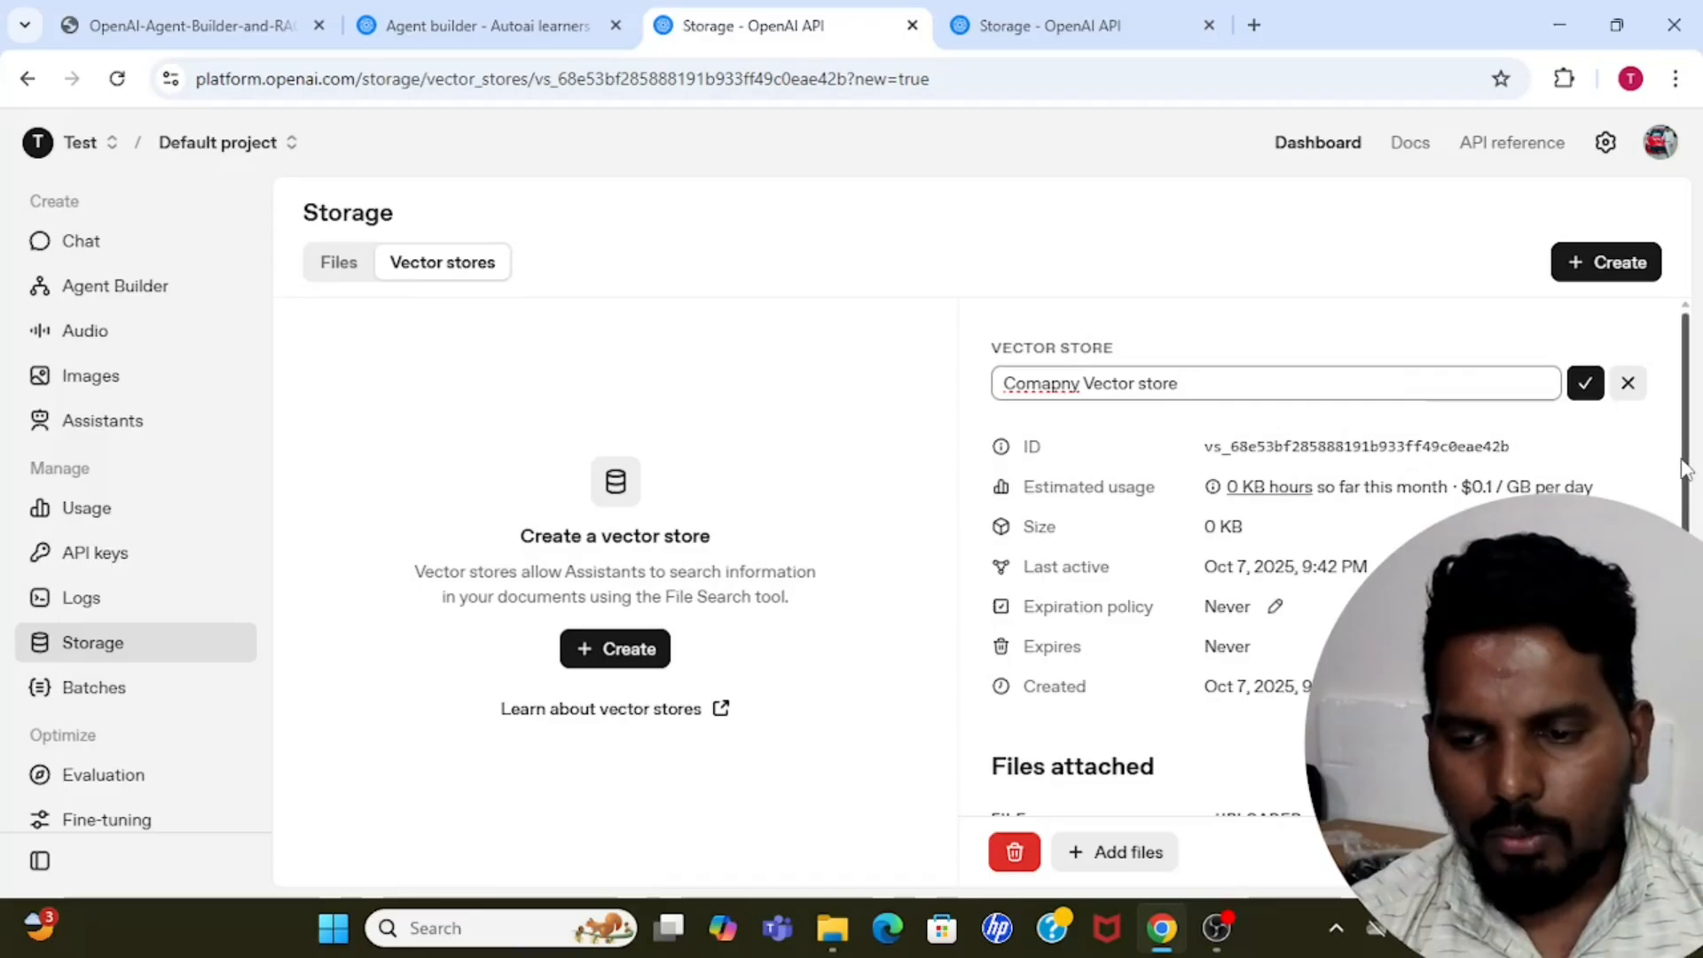
pyautogui.scroll(-4, 1673, 457)
pyautogui.scroll(4, 1673, 457)
pyautogui.click(1586, 383)
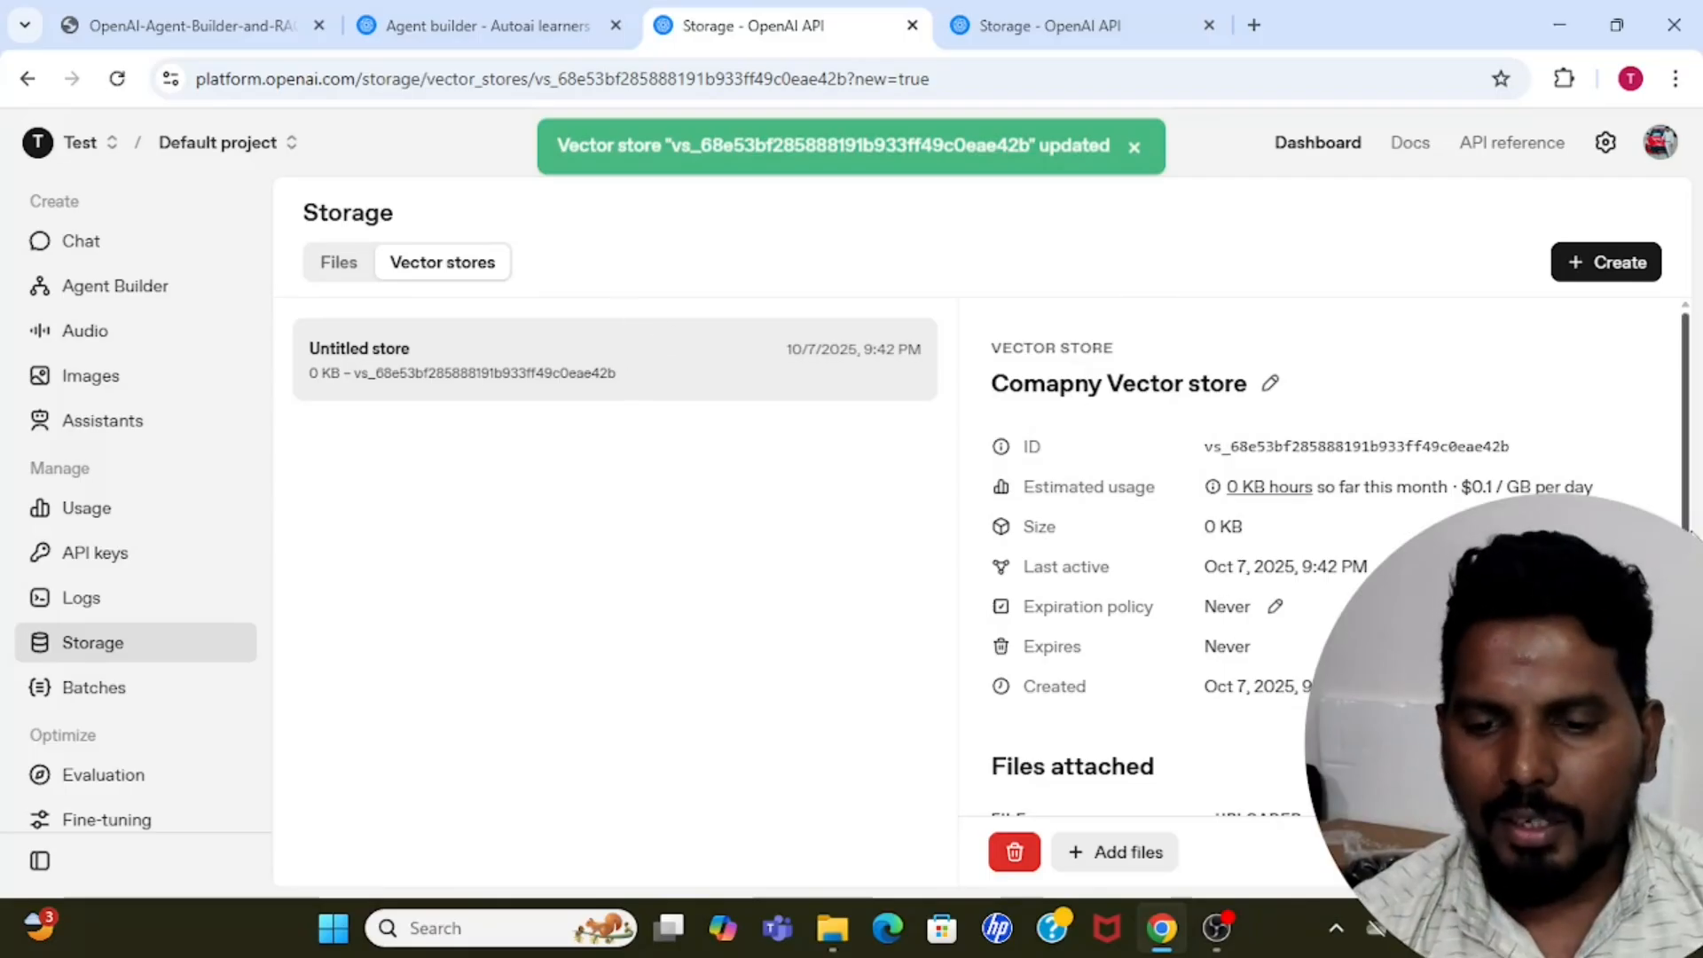
# Upload the AutoAI_Learners_Medical_Policy and AutoAI_Learners_Leave_Policy PDFs from Downloads for attachment to the new vector store.
pyautogui.scroll(-4, 1200, 599)
pyautogui.scroll(4, 1339, 564)
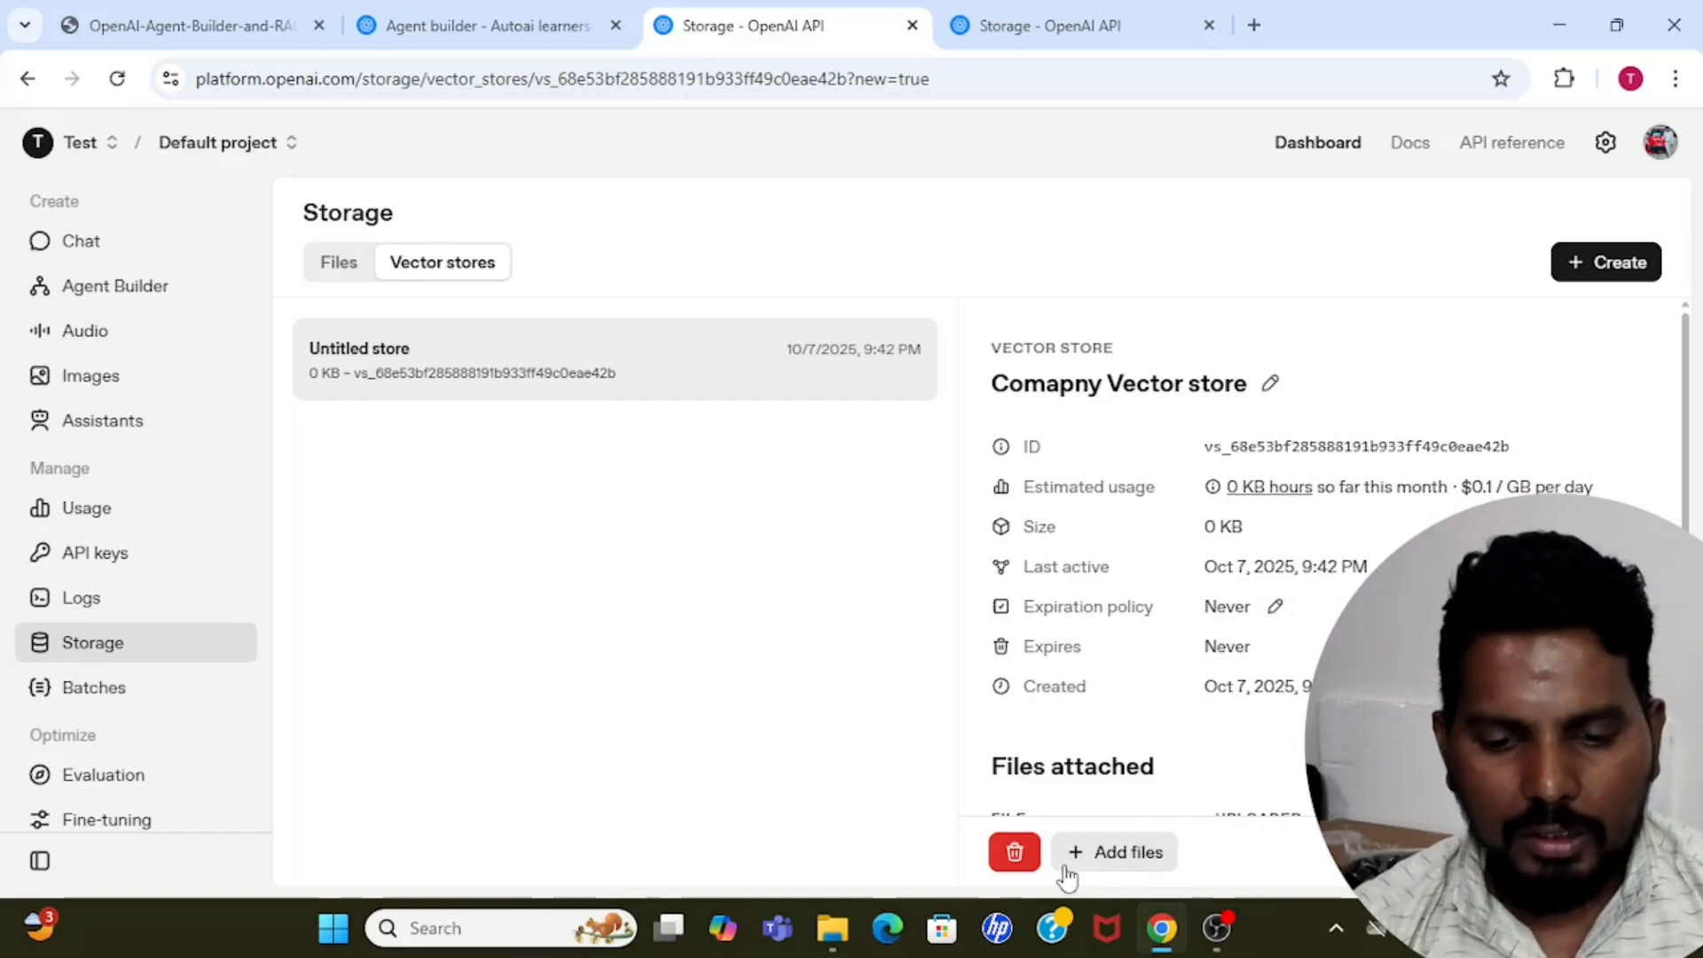
pyautogui.click(1132, 853)
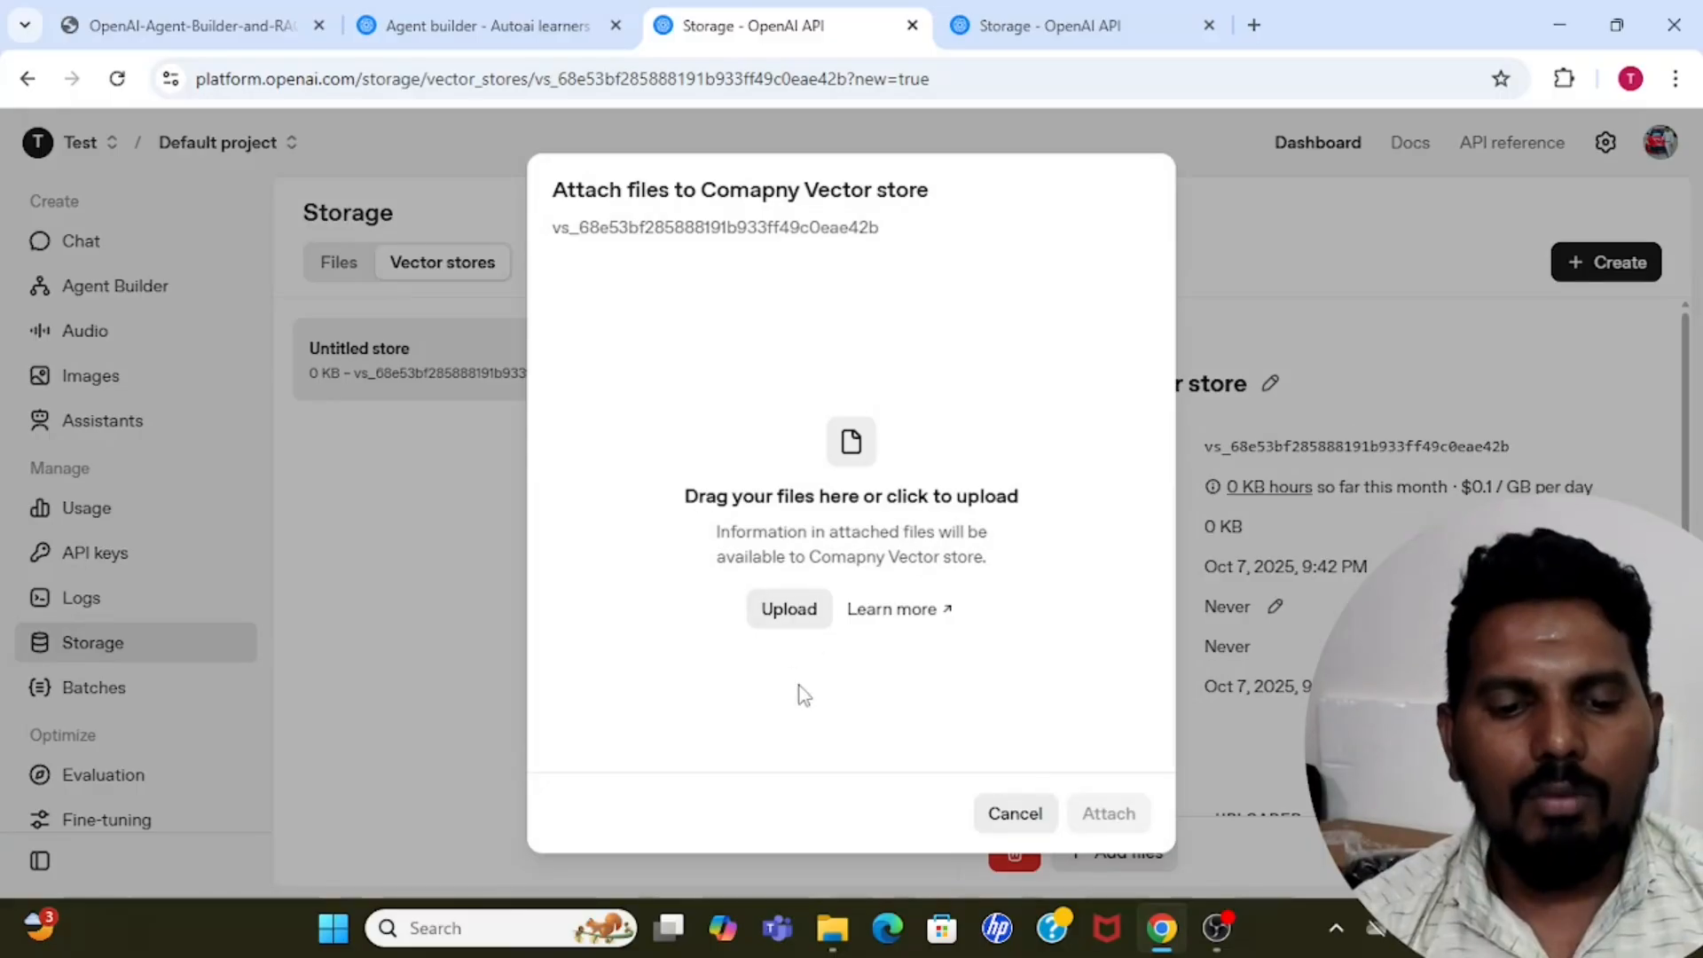
pyautogui.click(798, 617)
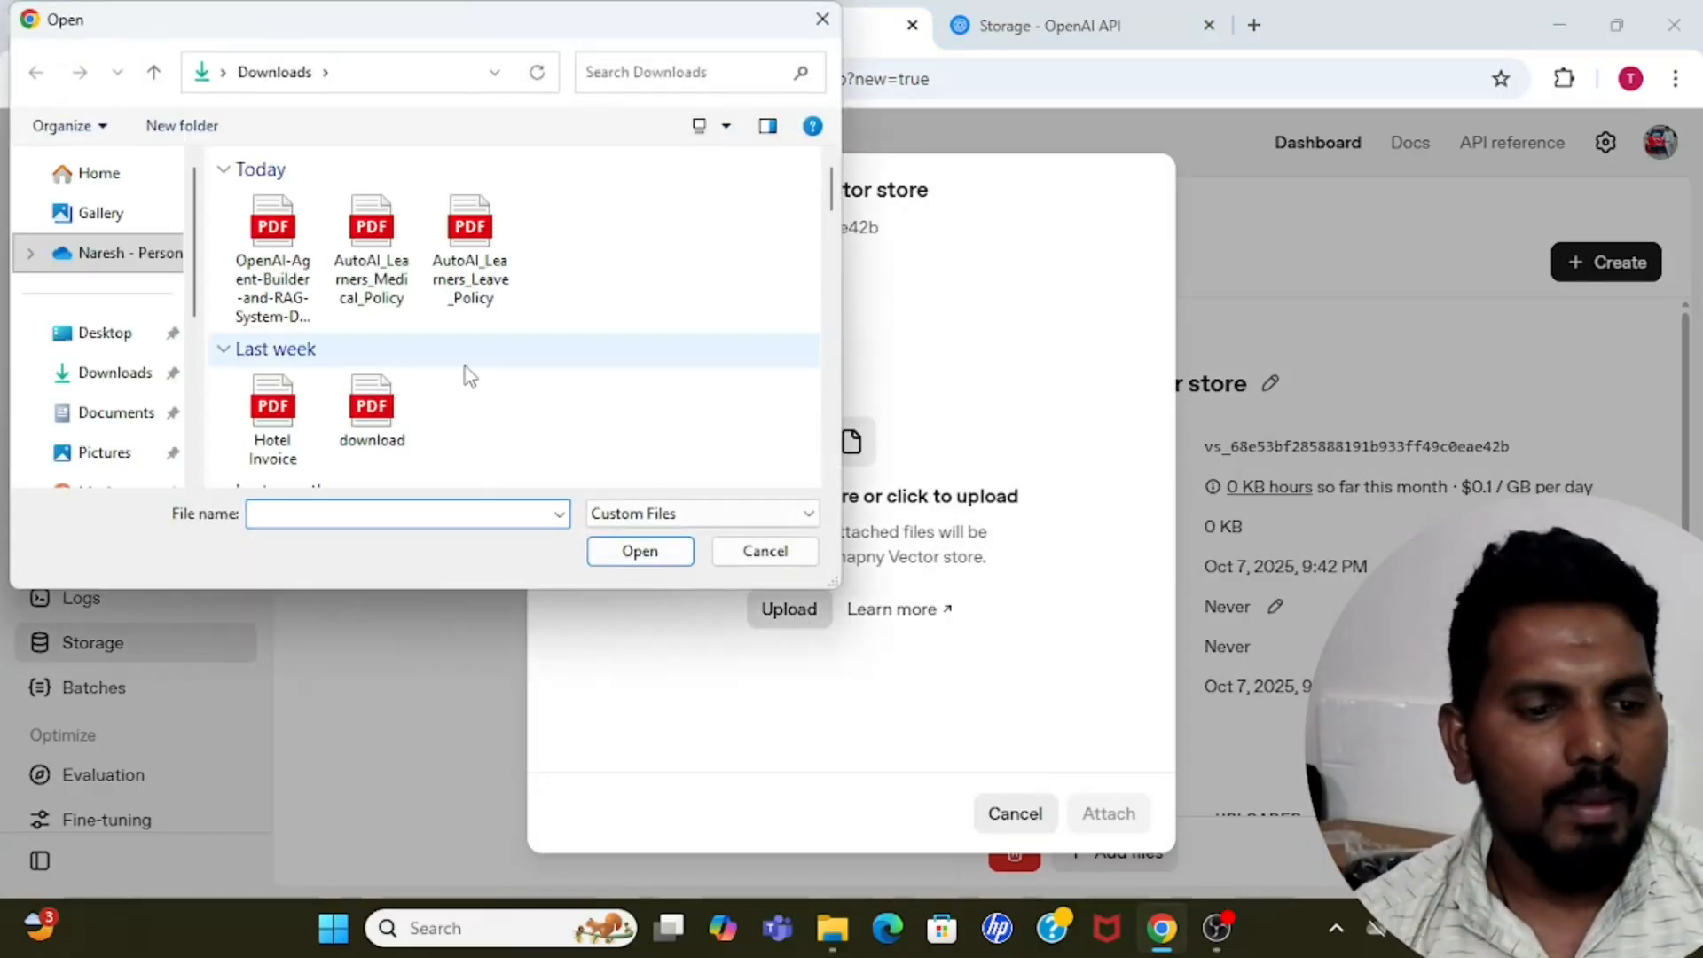
pyautogui.click(394, 270)
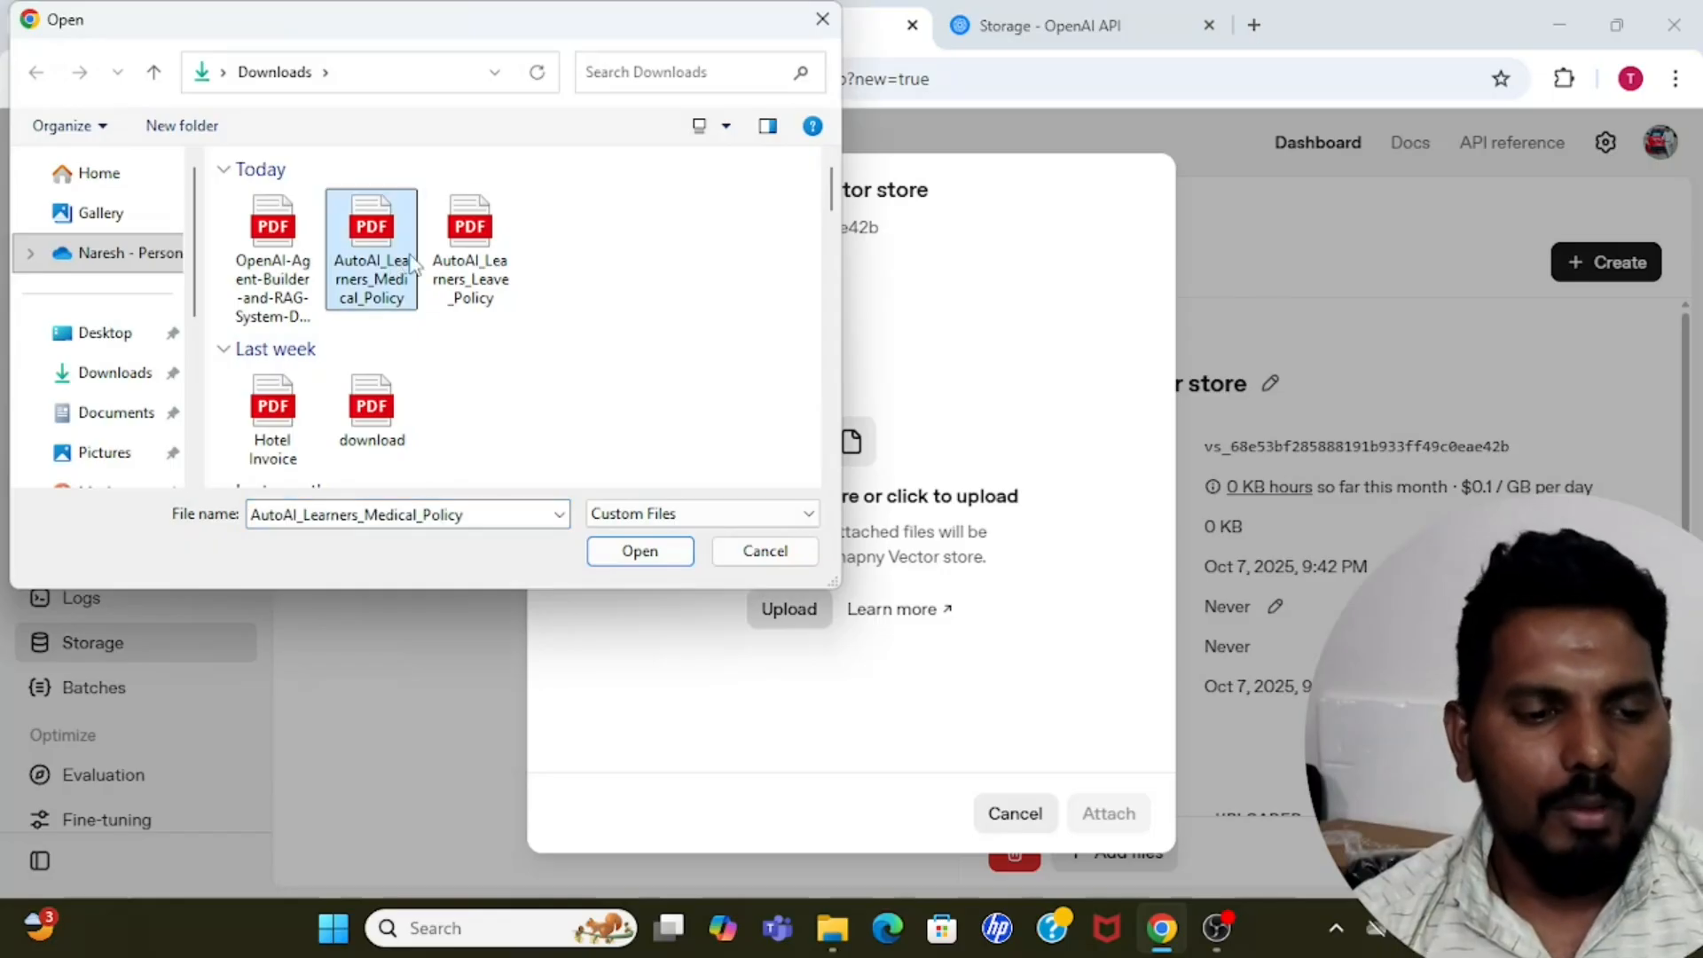
pyautogui.click(466, 263)
pyautogui.keyDown('ctrl'); pyautogui.click(383, 255); pyautogui.keyUp('ctrl')
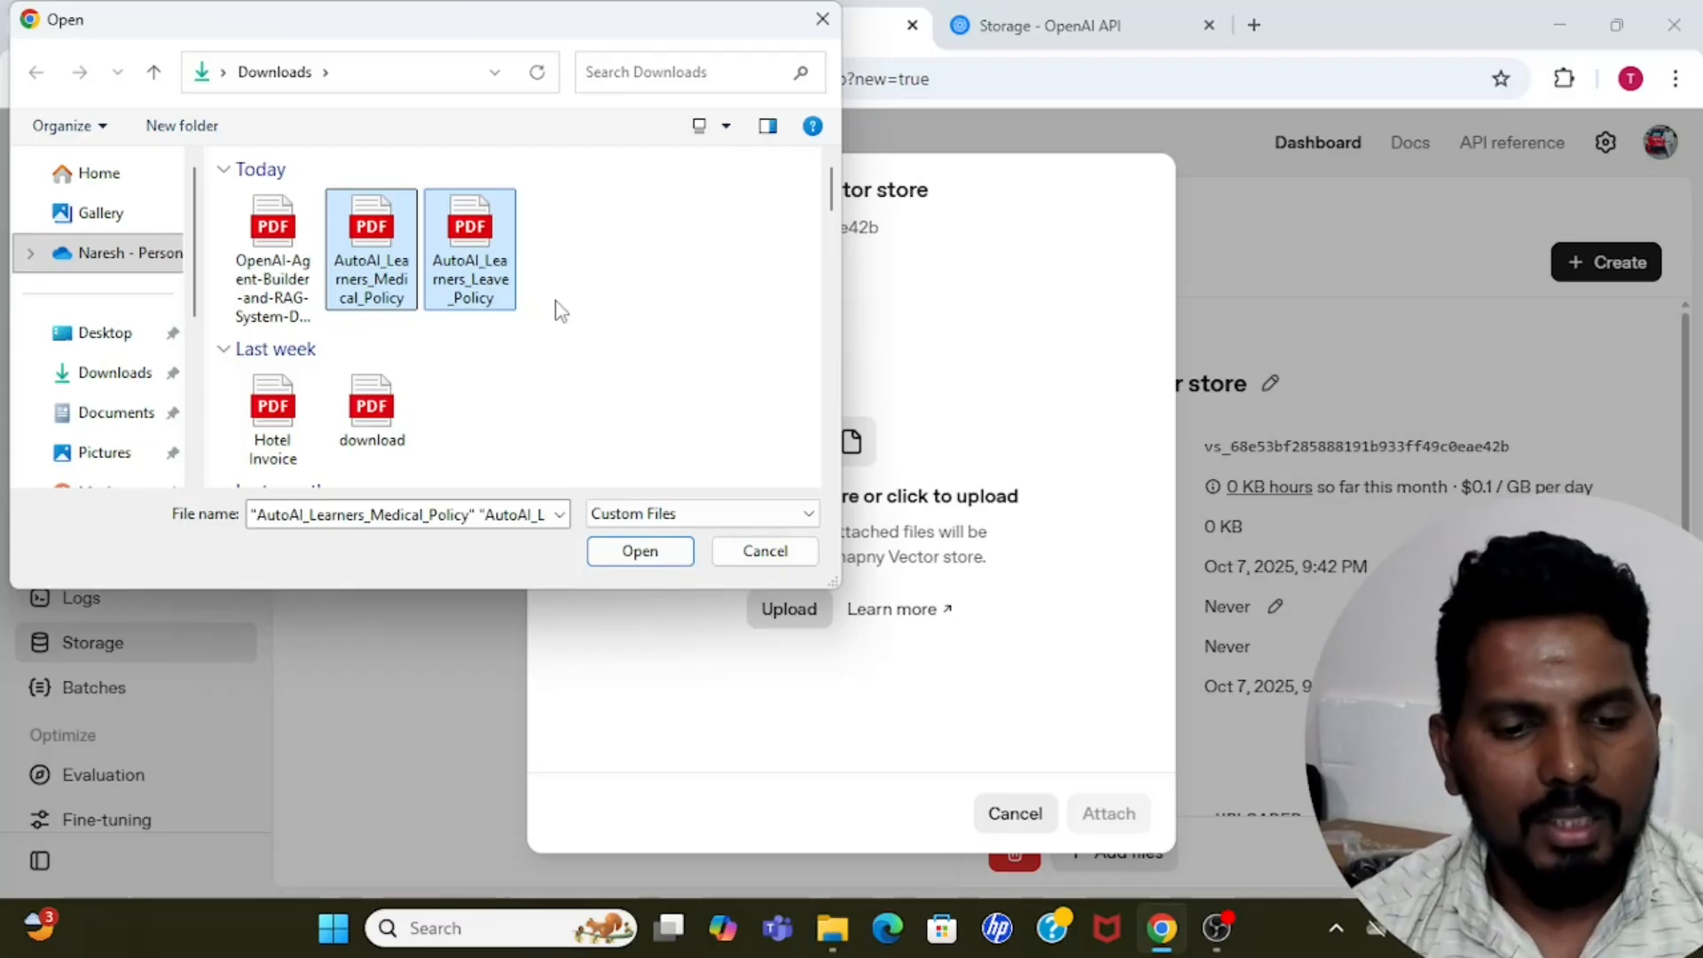
pyautogui.click(673, 551)
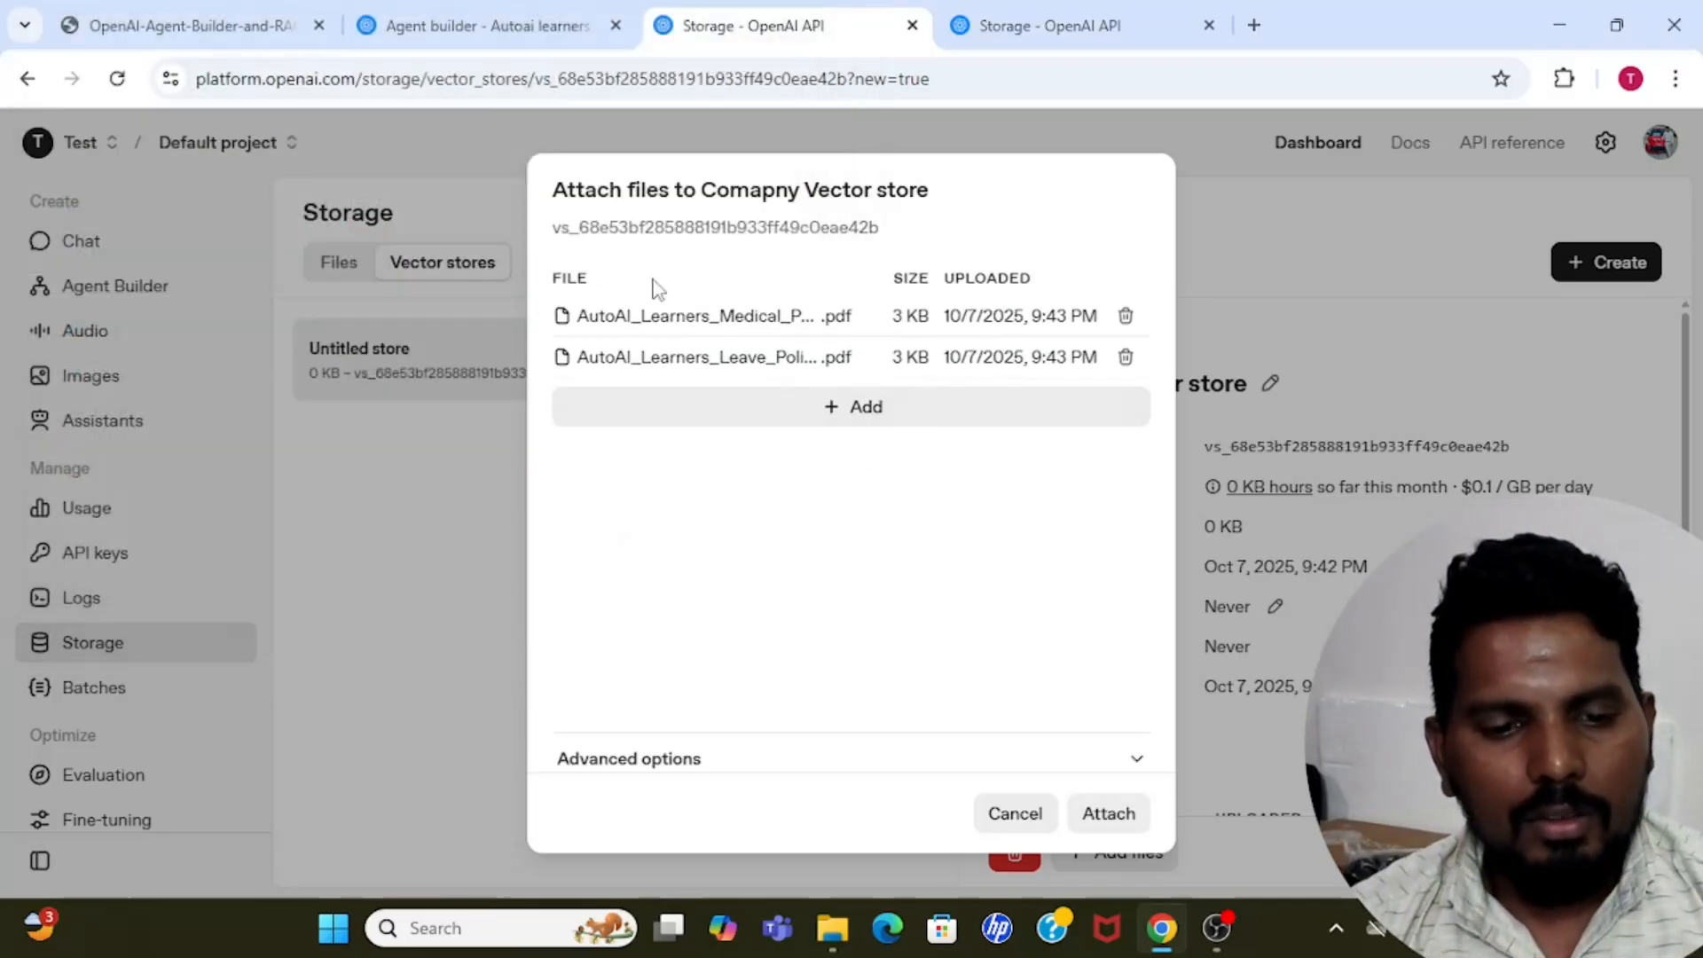
# Expand the advanced chunking options for the two uploaded policy files.
pyautogui.click(888, 765)
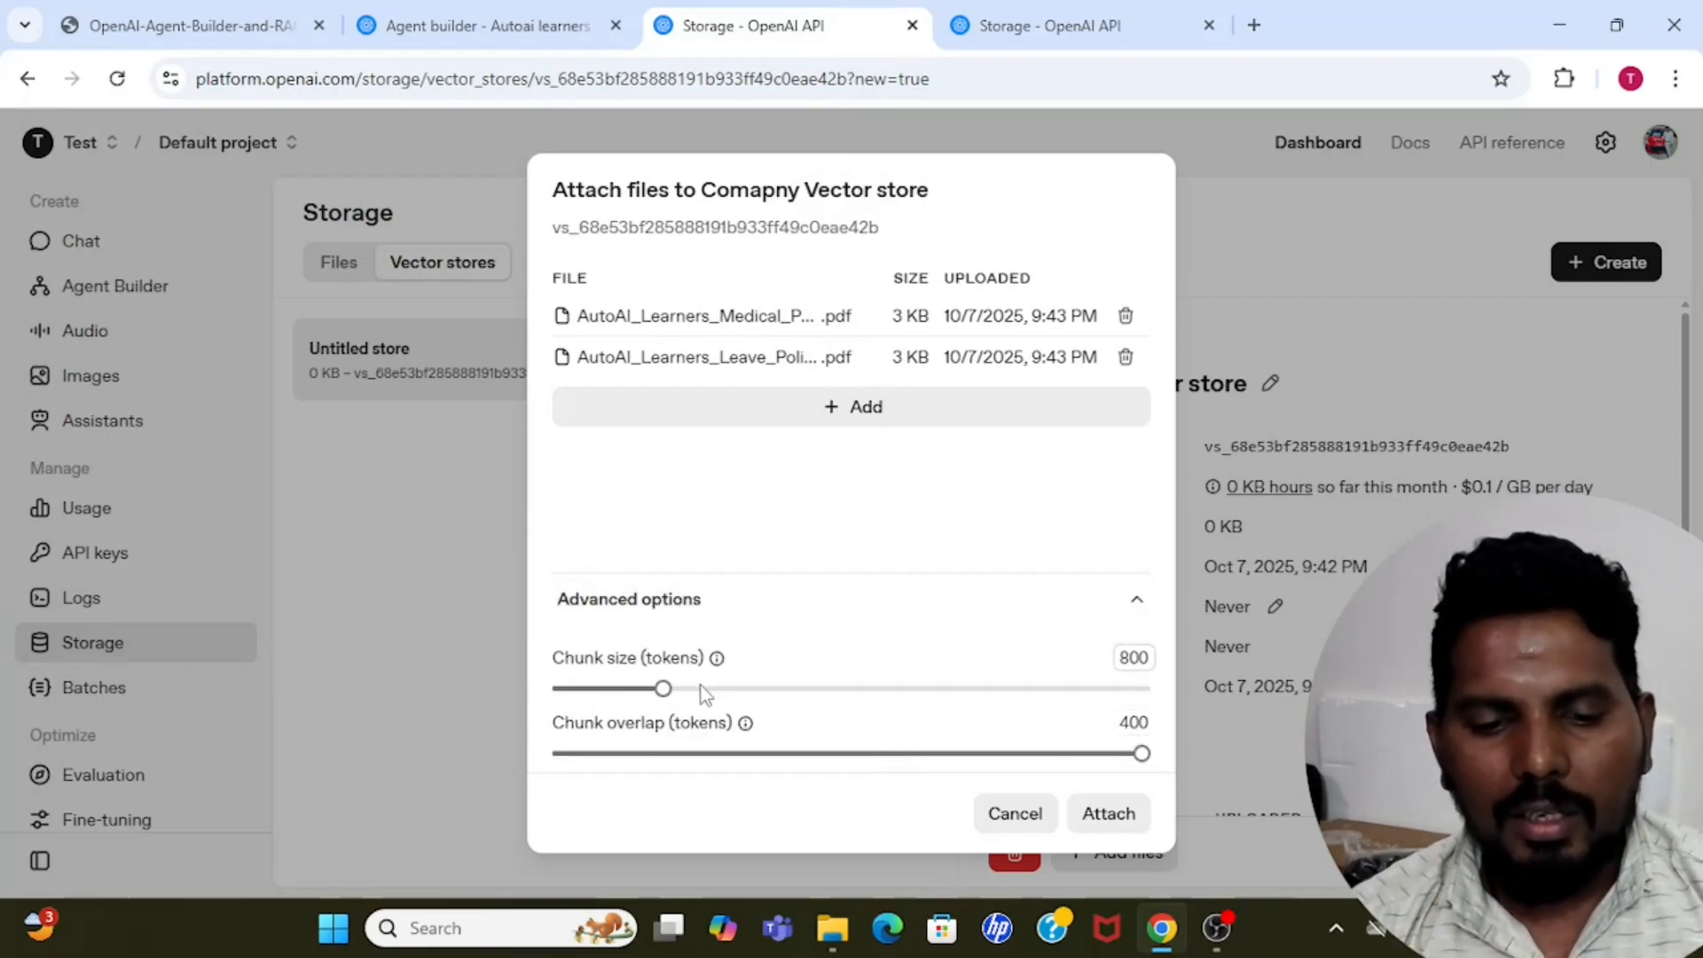
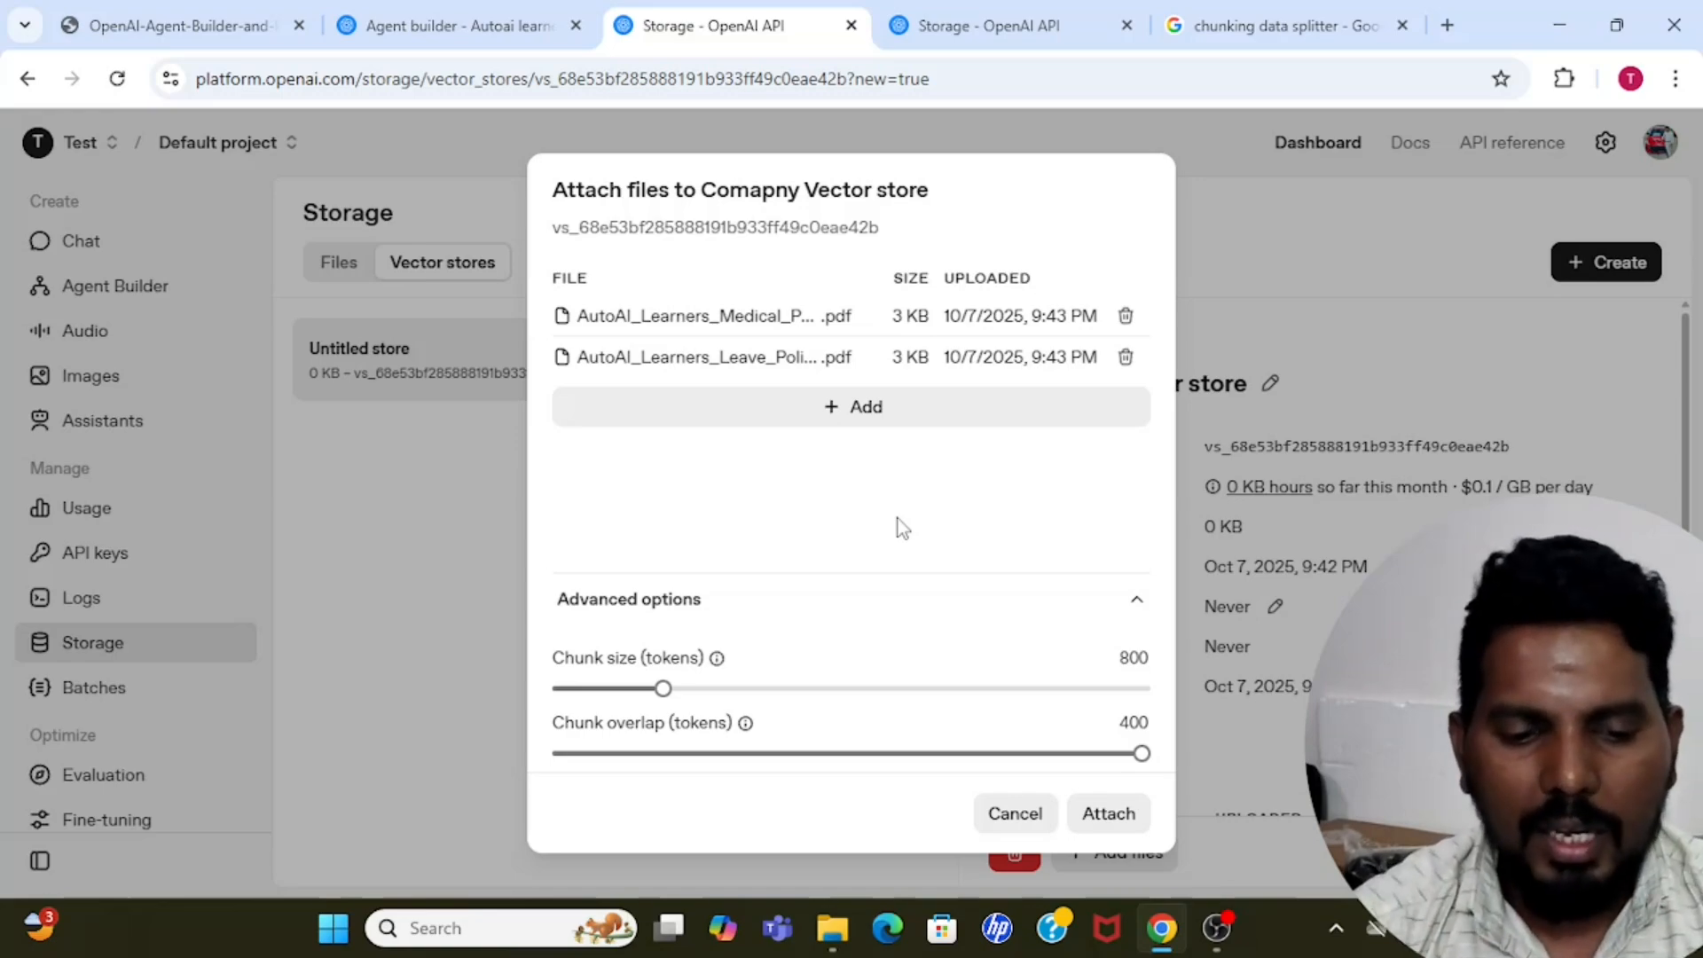
# Set the chunk size to 1000 tokens and the chunk overlap to 300 tokens, and attach both policy PDFs to the vector store.
pyautogui.moveTo(663, 688); pyautogui.dragTo(692, 689)
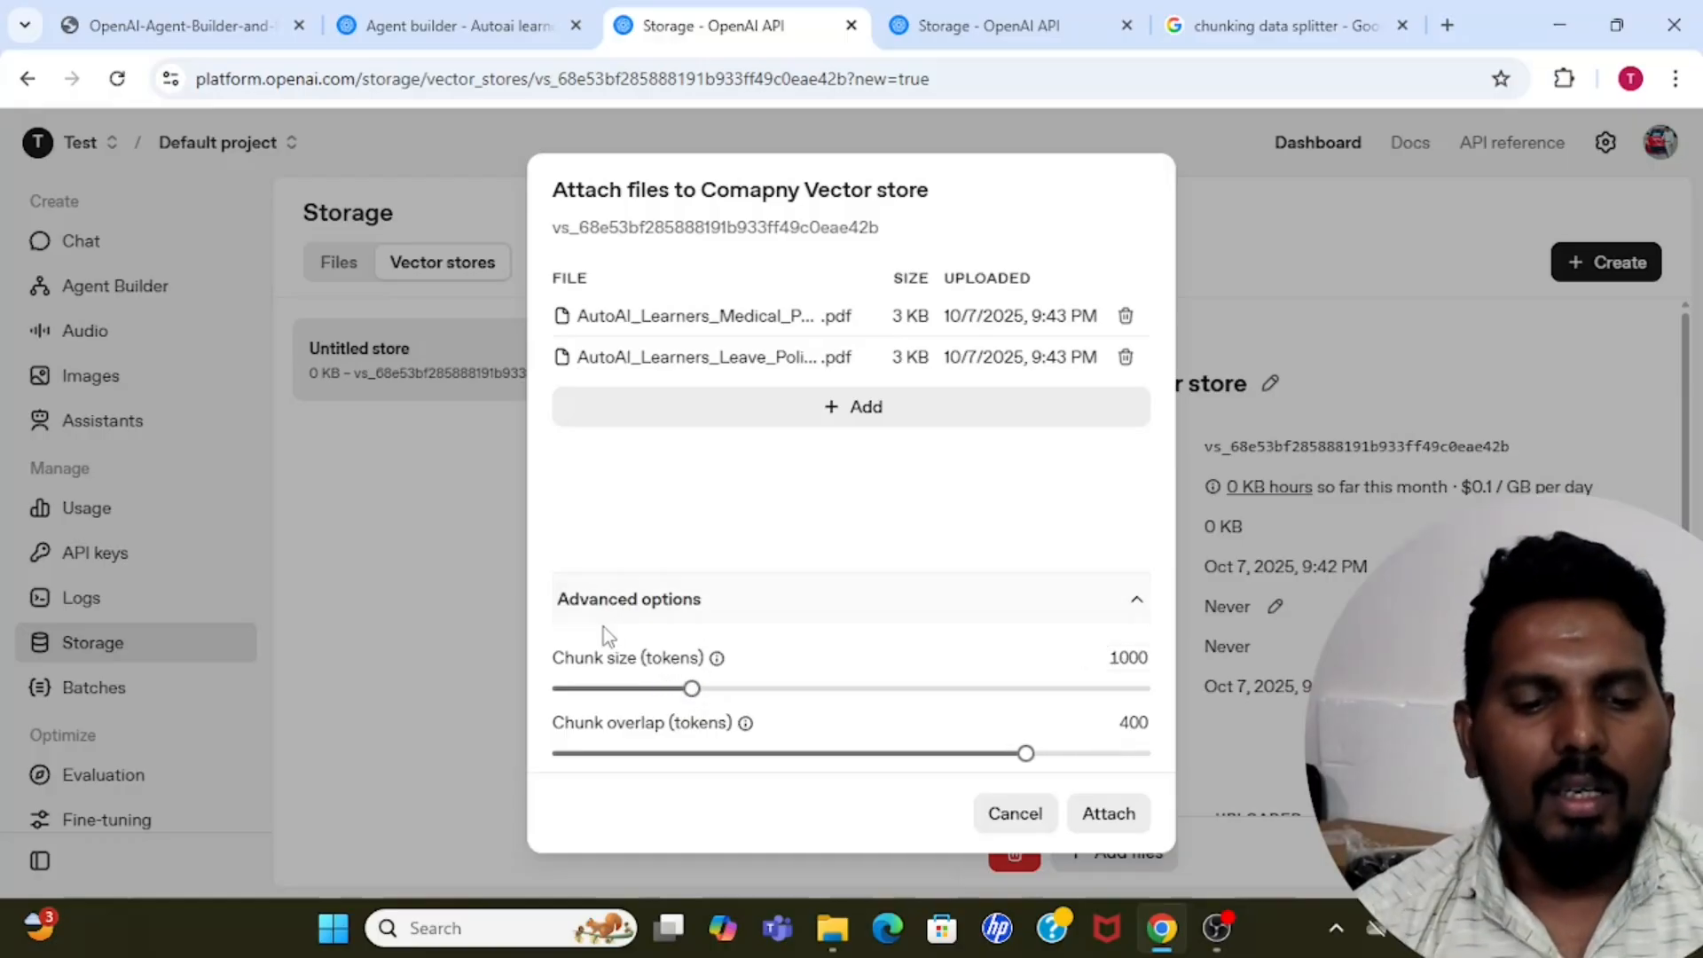
pyautogui.moveTo(1027, 753); pyautogui.dragTo(909, 755)
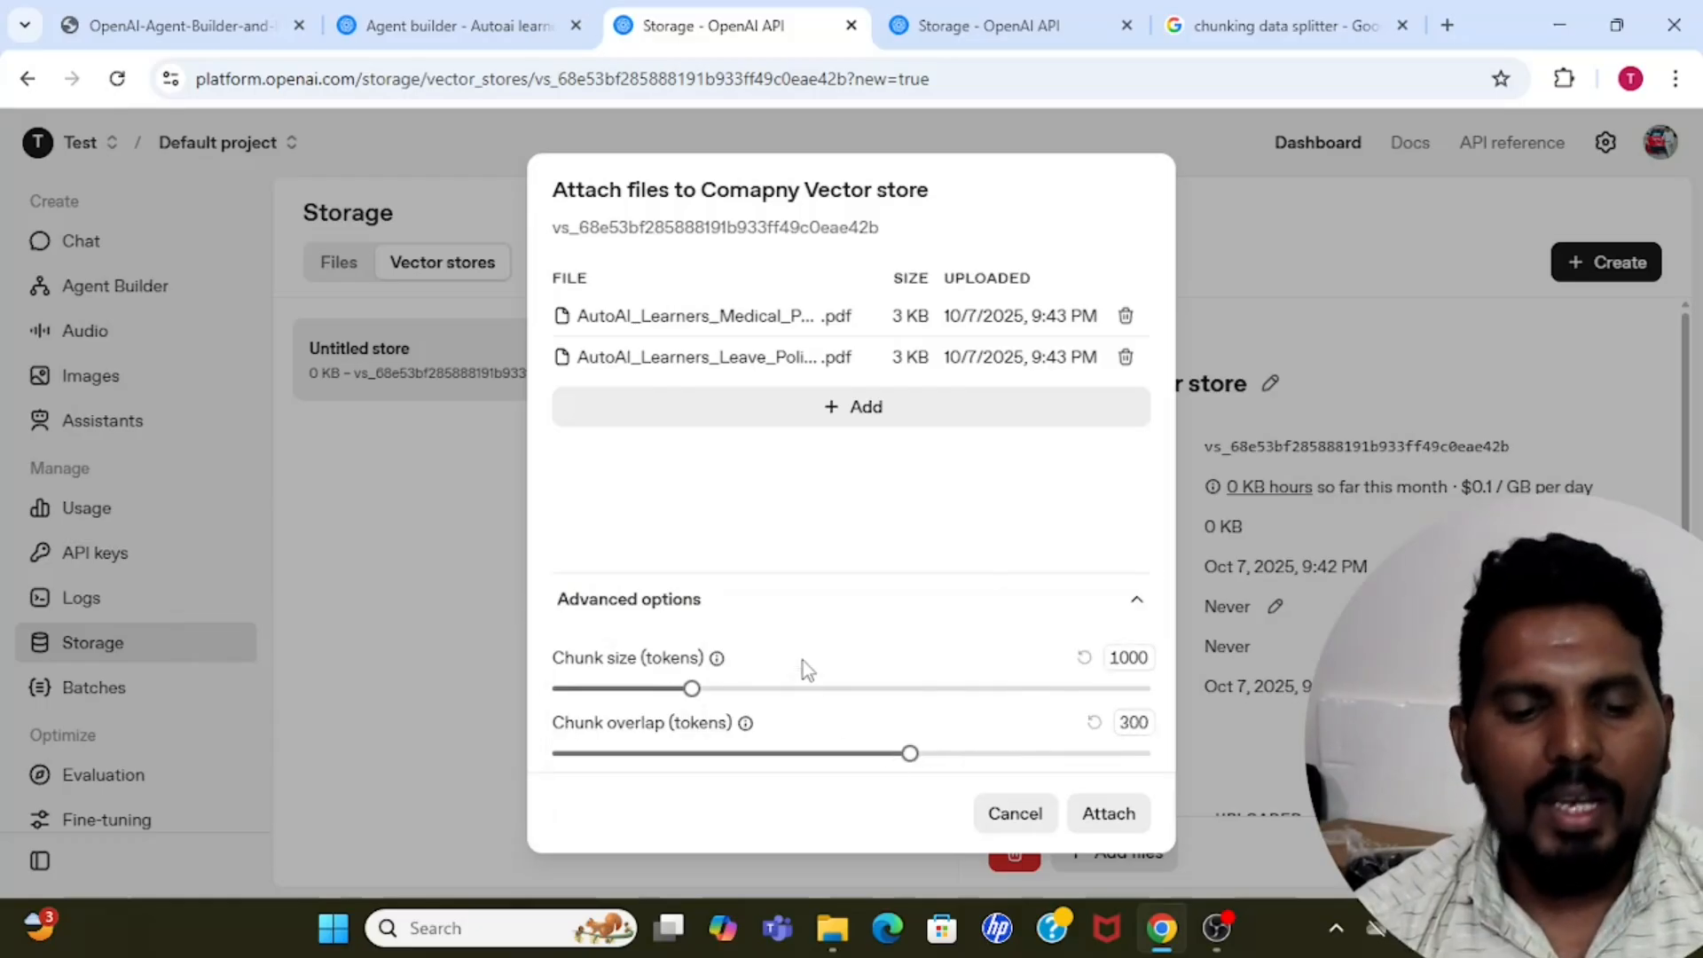
pyautogui.click(1109, 814)
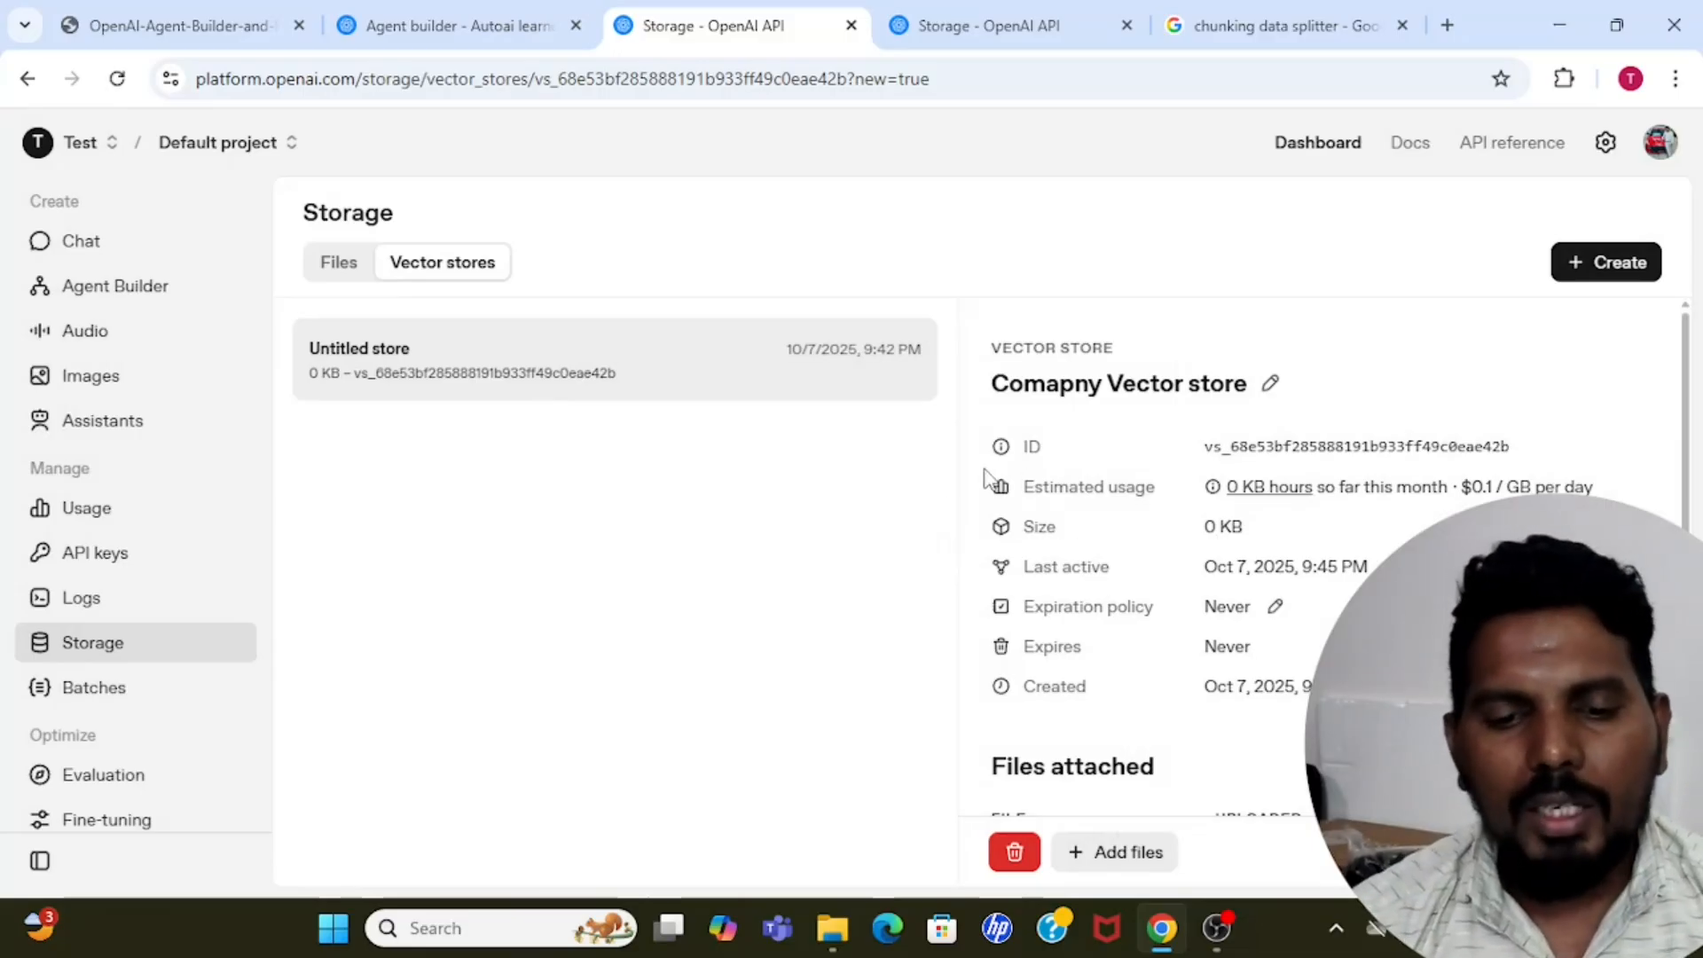
# Review the new vector store's details, including its ID, estimated usage and attached files.
pyautogui.moveTo(1688, 477)
pyautogui.mouseDown()
pyautogui.moveTo(1687, 671)
pyautogui.moveTo(1686, 470)
pyautogui.mouseUp()
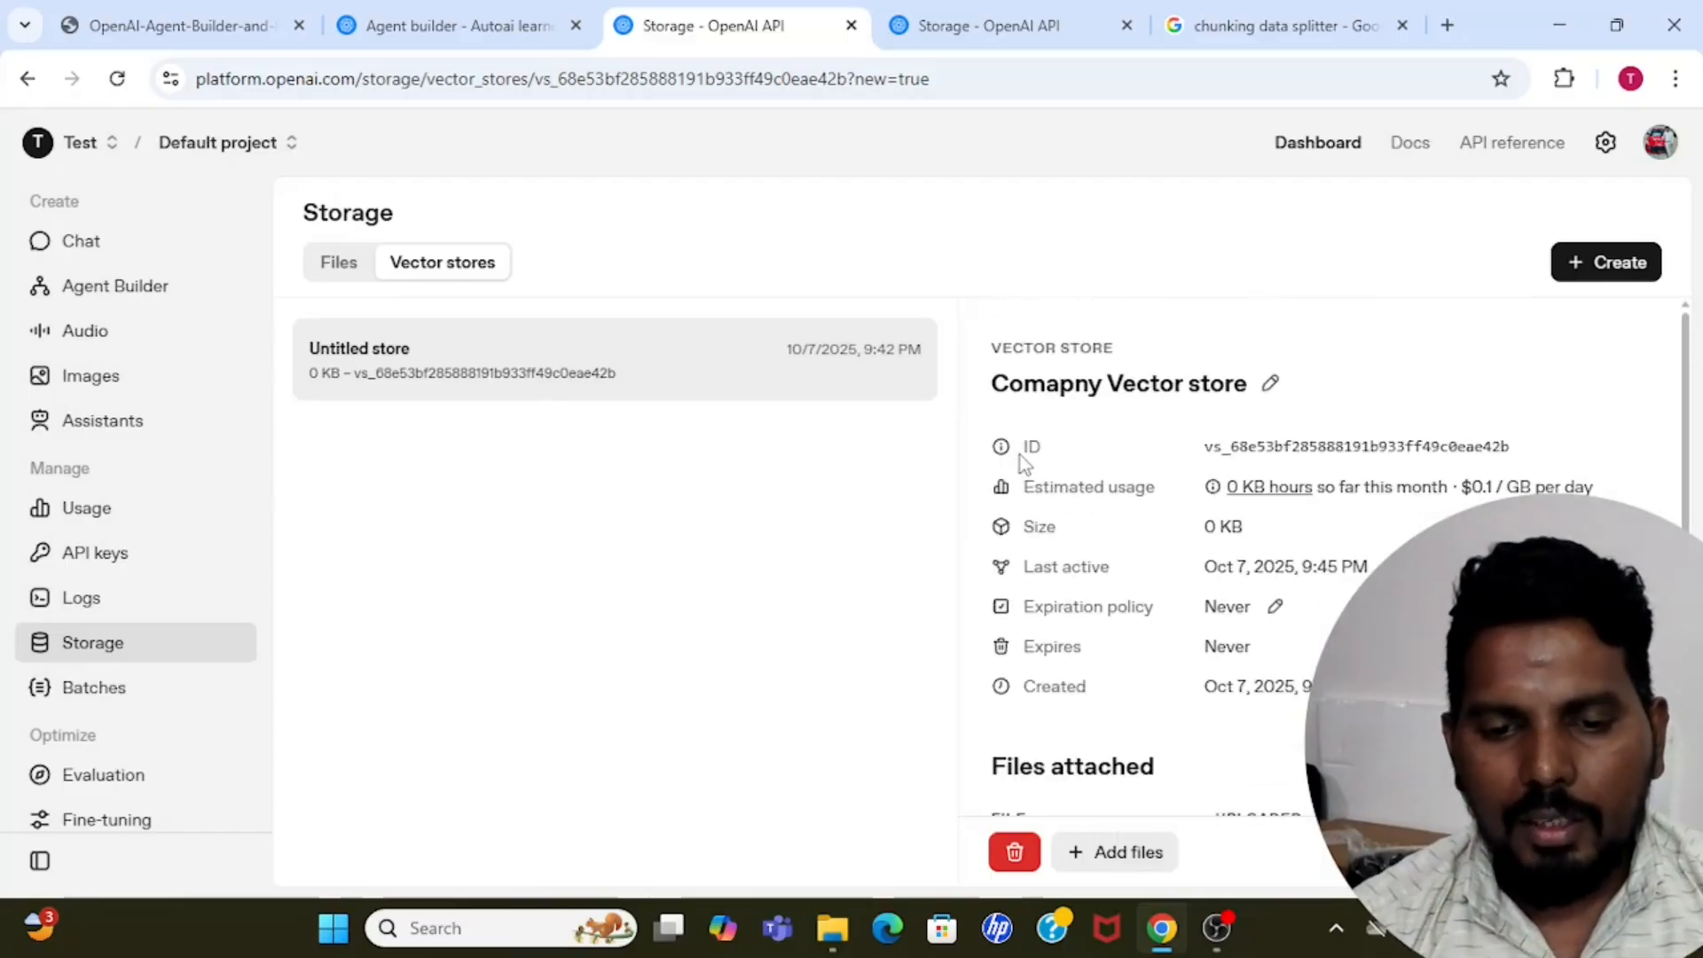
pyautogui.moveTo(1025, 451); pyautogui.dragTo(1116, 457)
pyautogui.click(1114, 457)
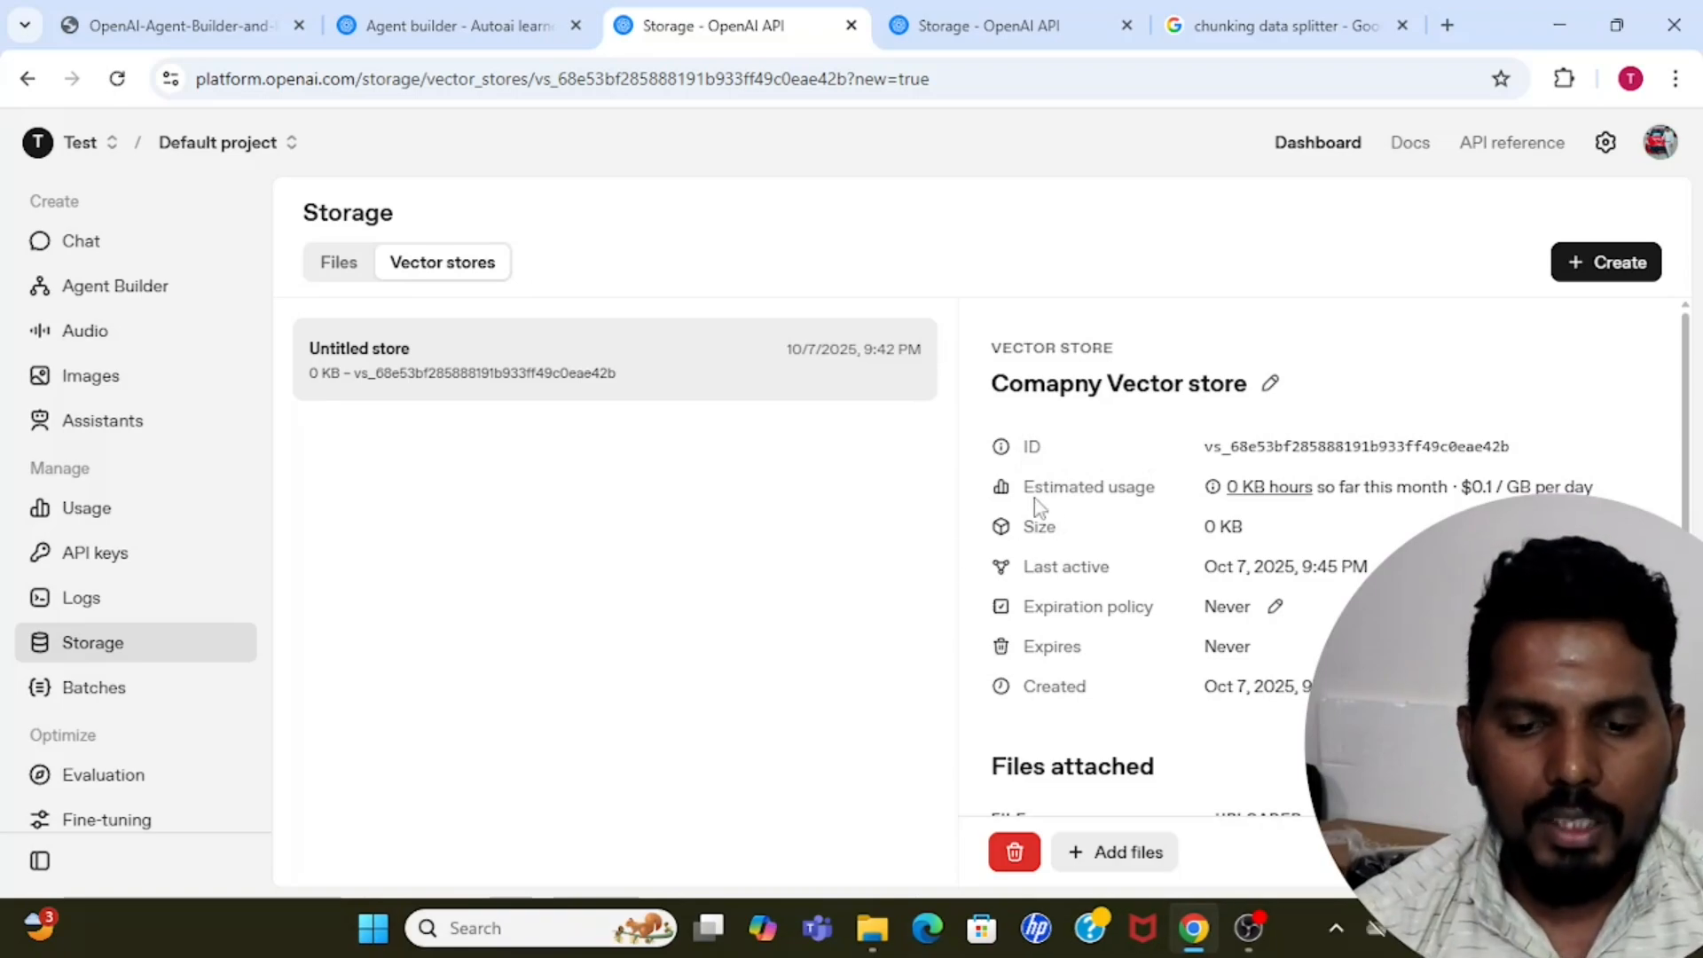
pyautogui.moveTo(1024, 486); pyautogui.dragTo(1149, 485)
pyautogui.click(1150, 486)
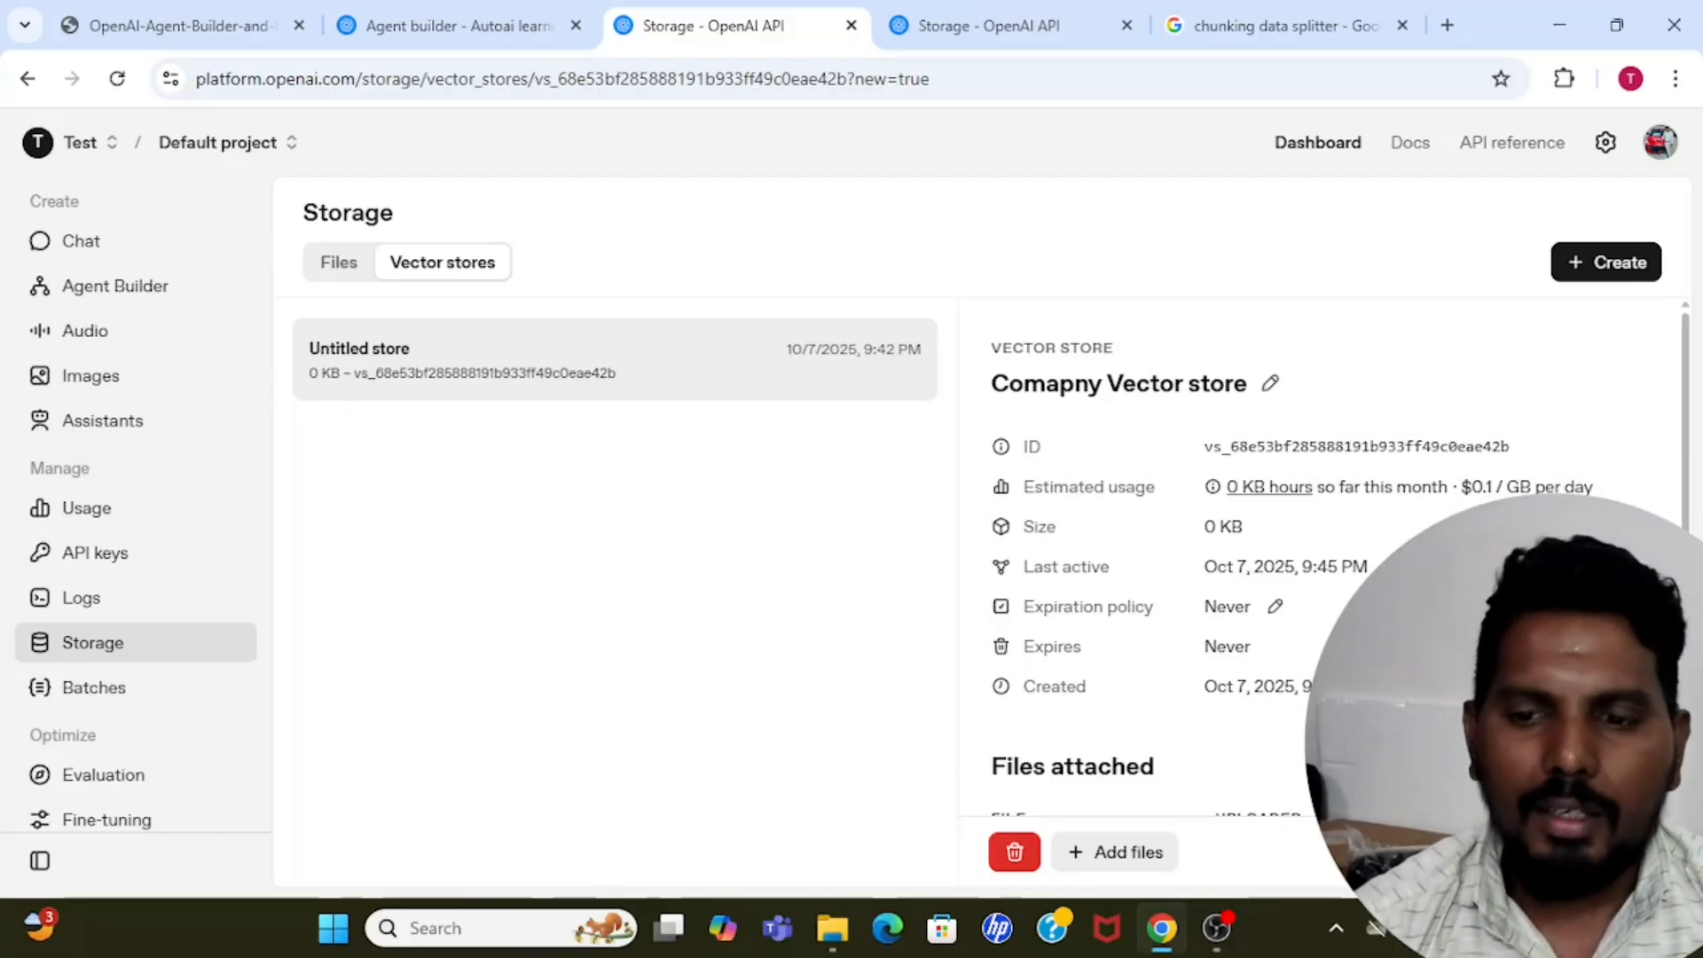
pyautogui.moveTo(1678, 495); pyautogui.dragTo(1676, 781)
pyautogui.click(1675, 763)
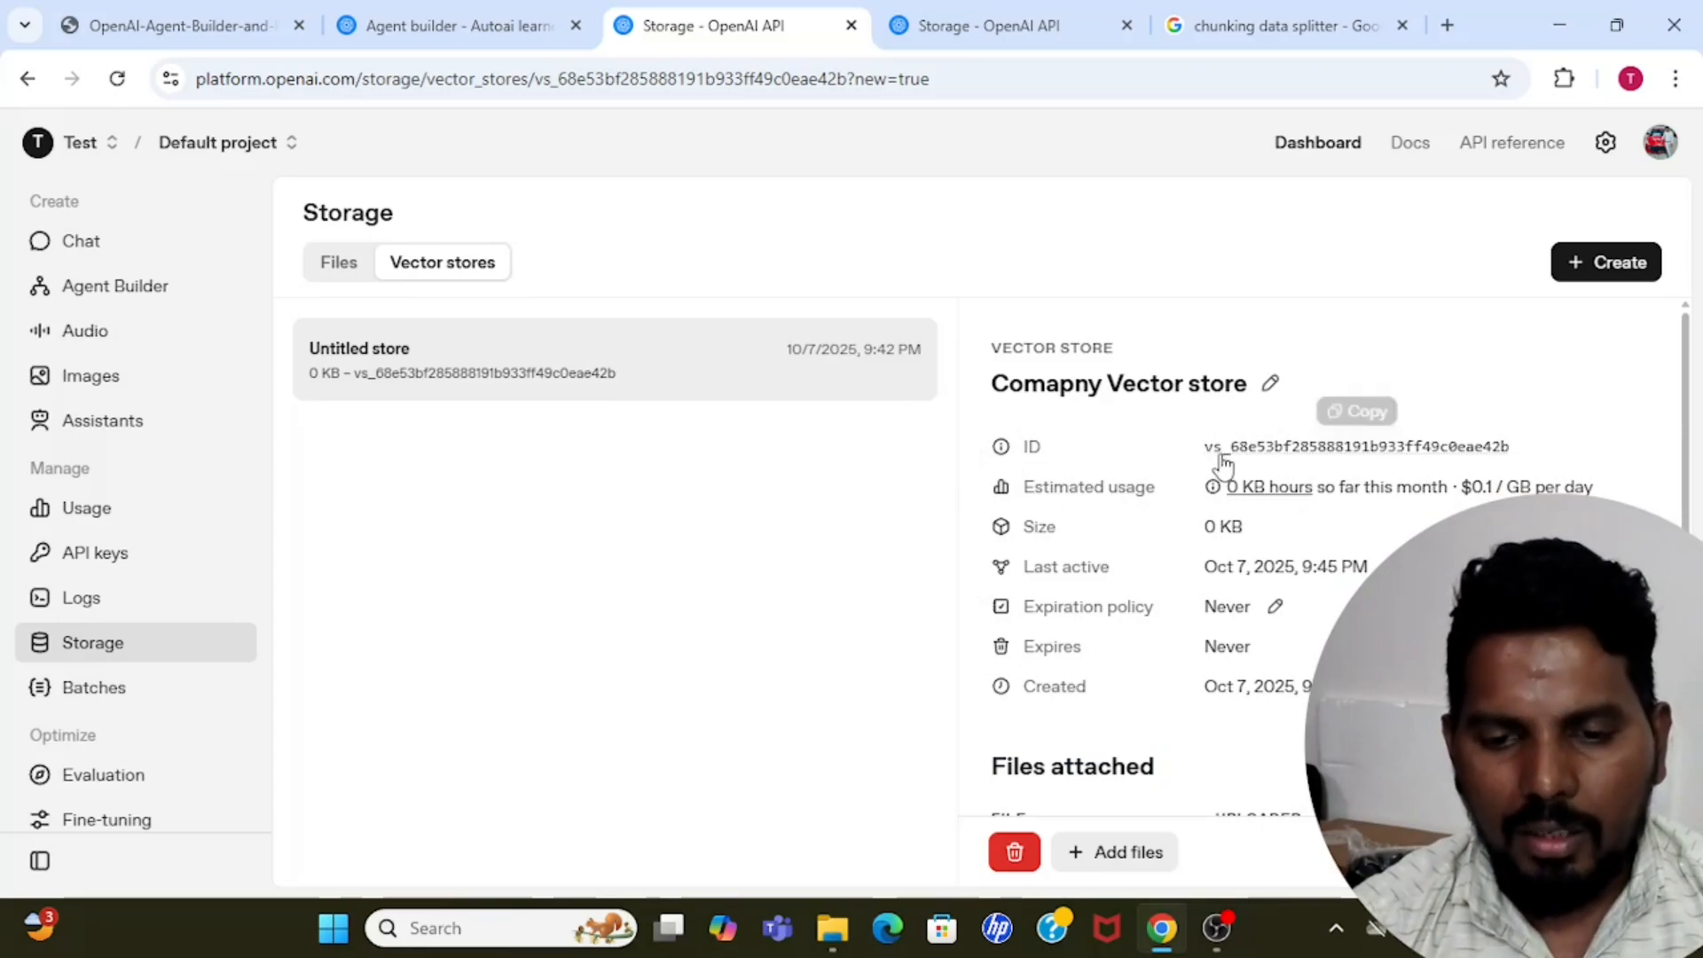
# Copy the ID of "Comapny Vector store" and use it to attach that store to the Company agent in Agent Builder.
pyautogui.click(1342, 448)
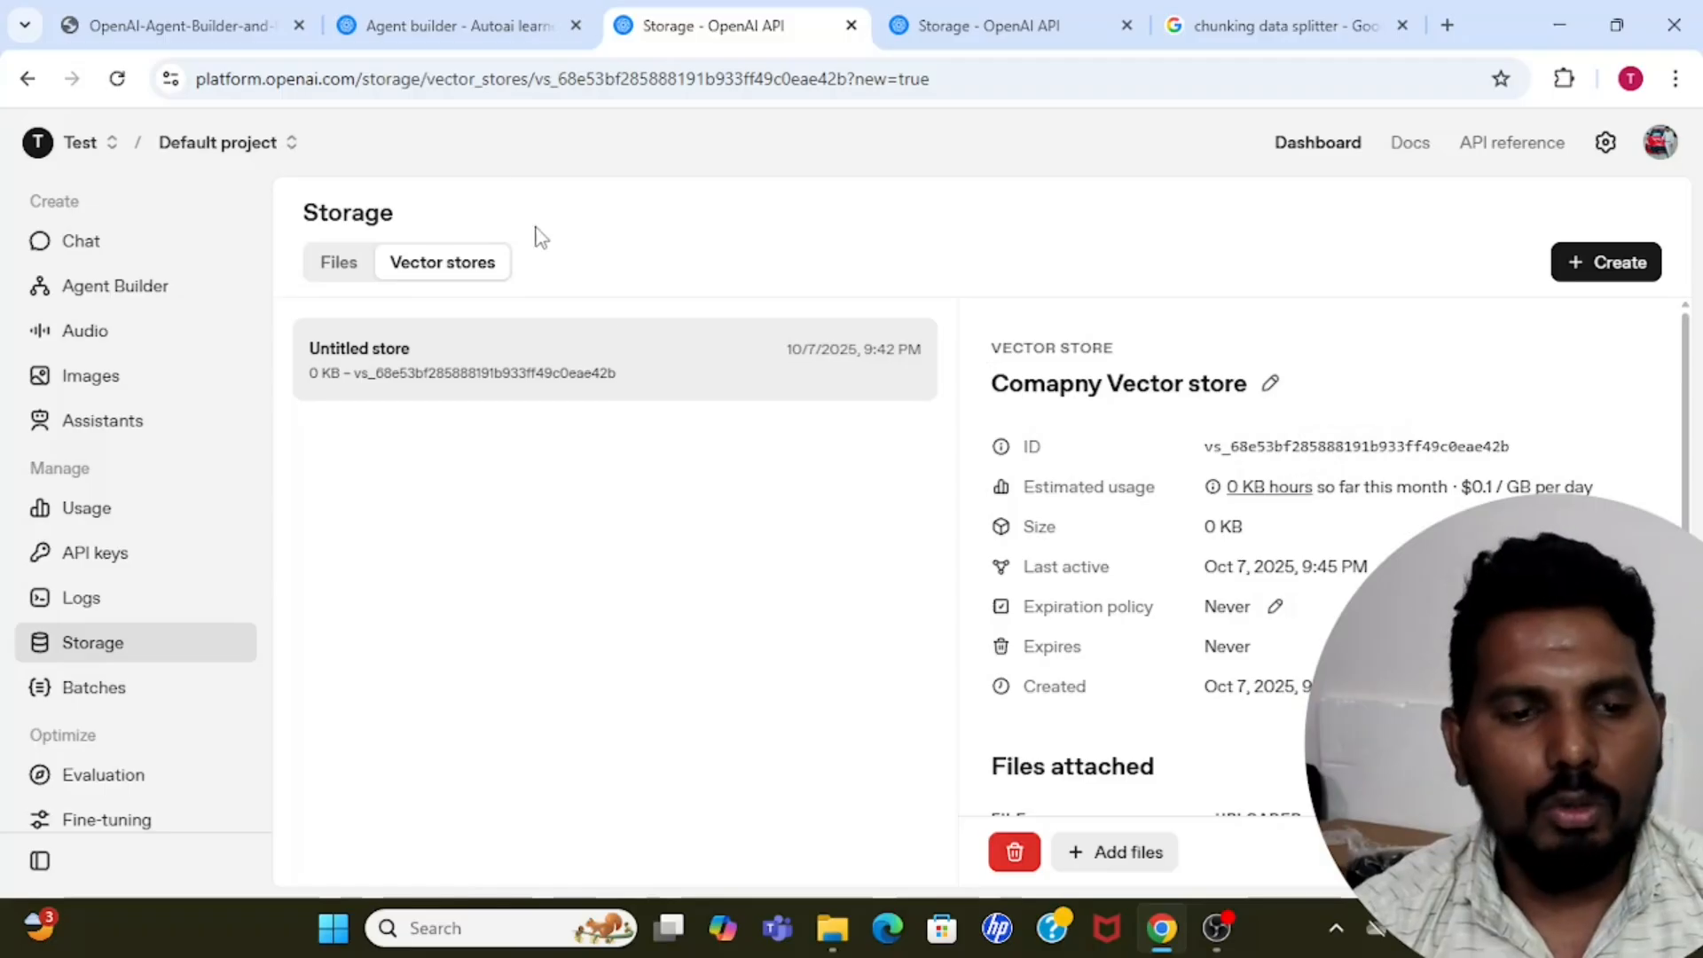
pyautogui.click(475, 29)
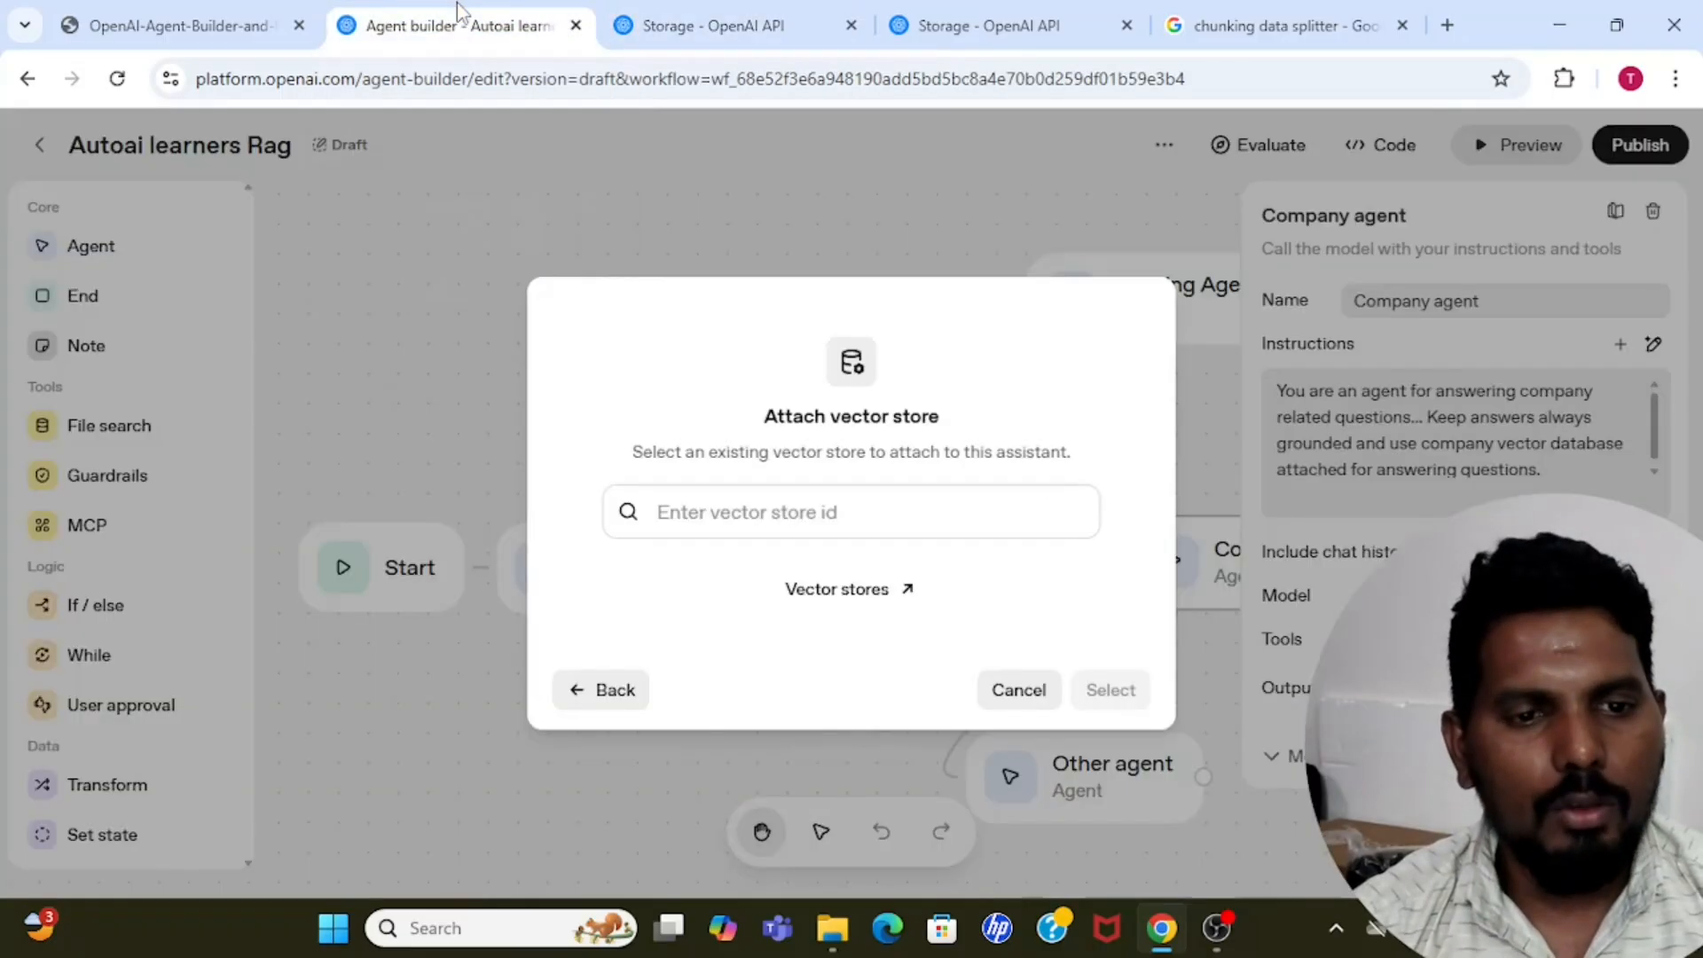
pyautogui.click(794, 504)
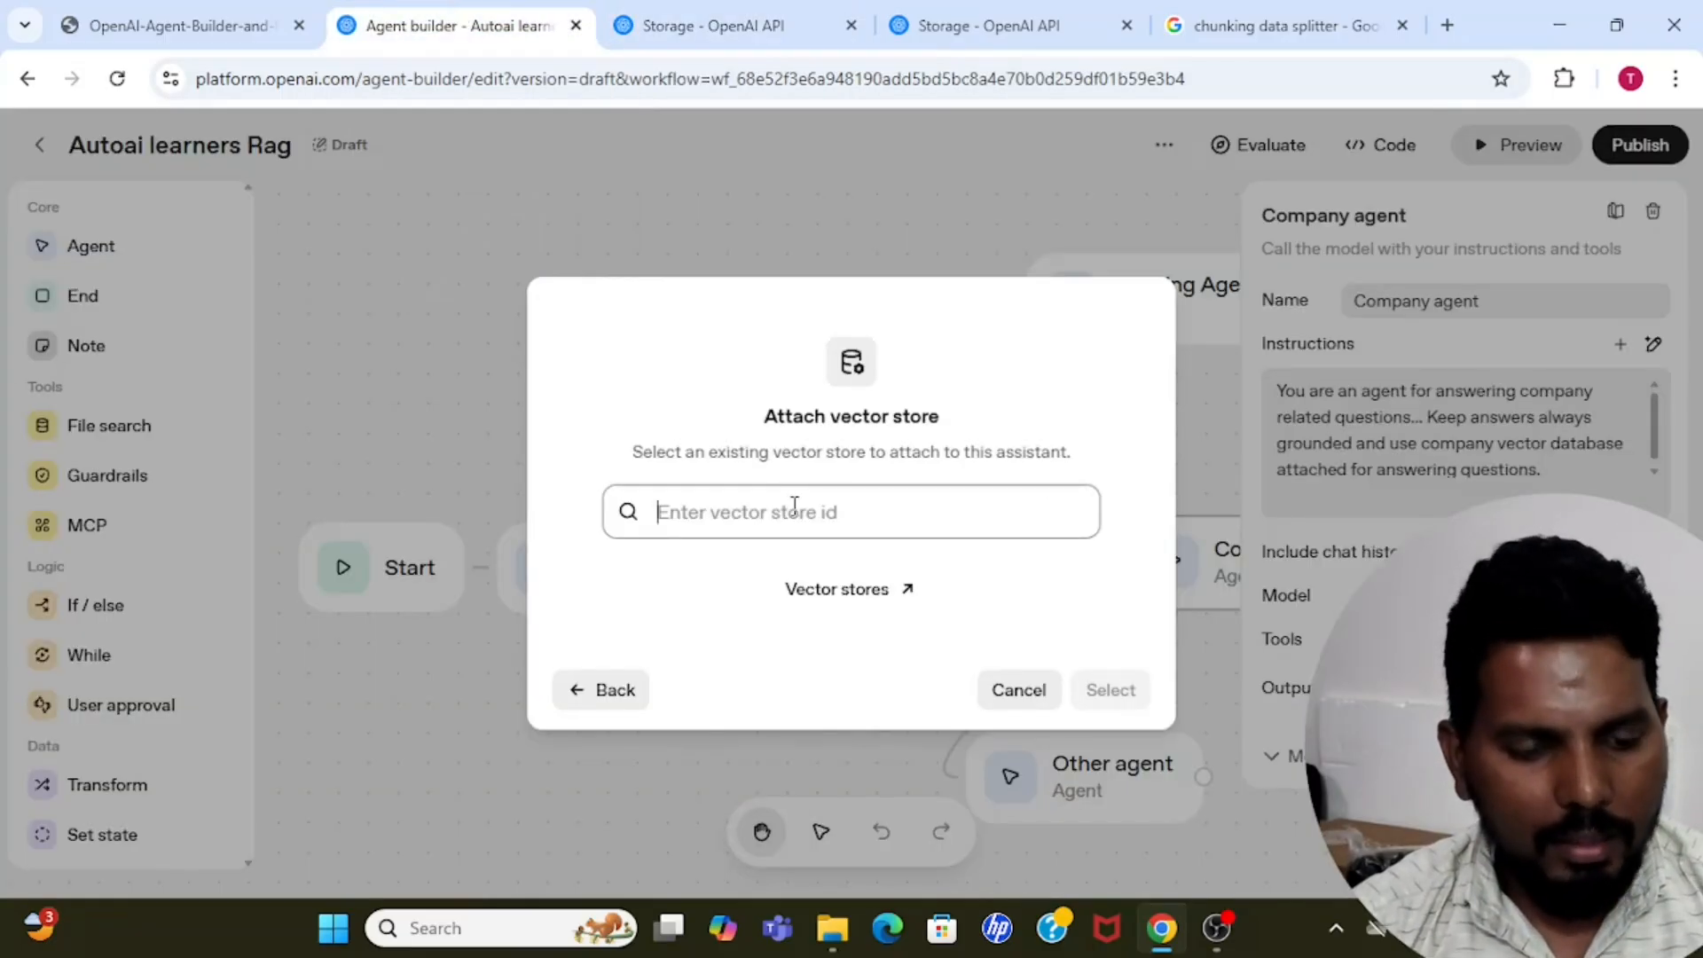
pyautogui.hotkey('ctrl', 'v')
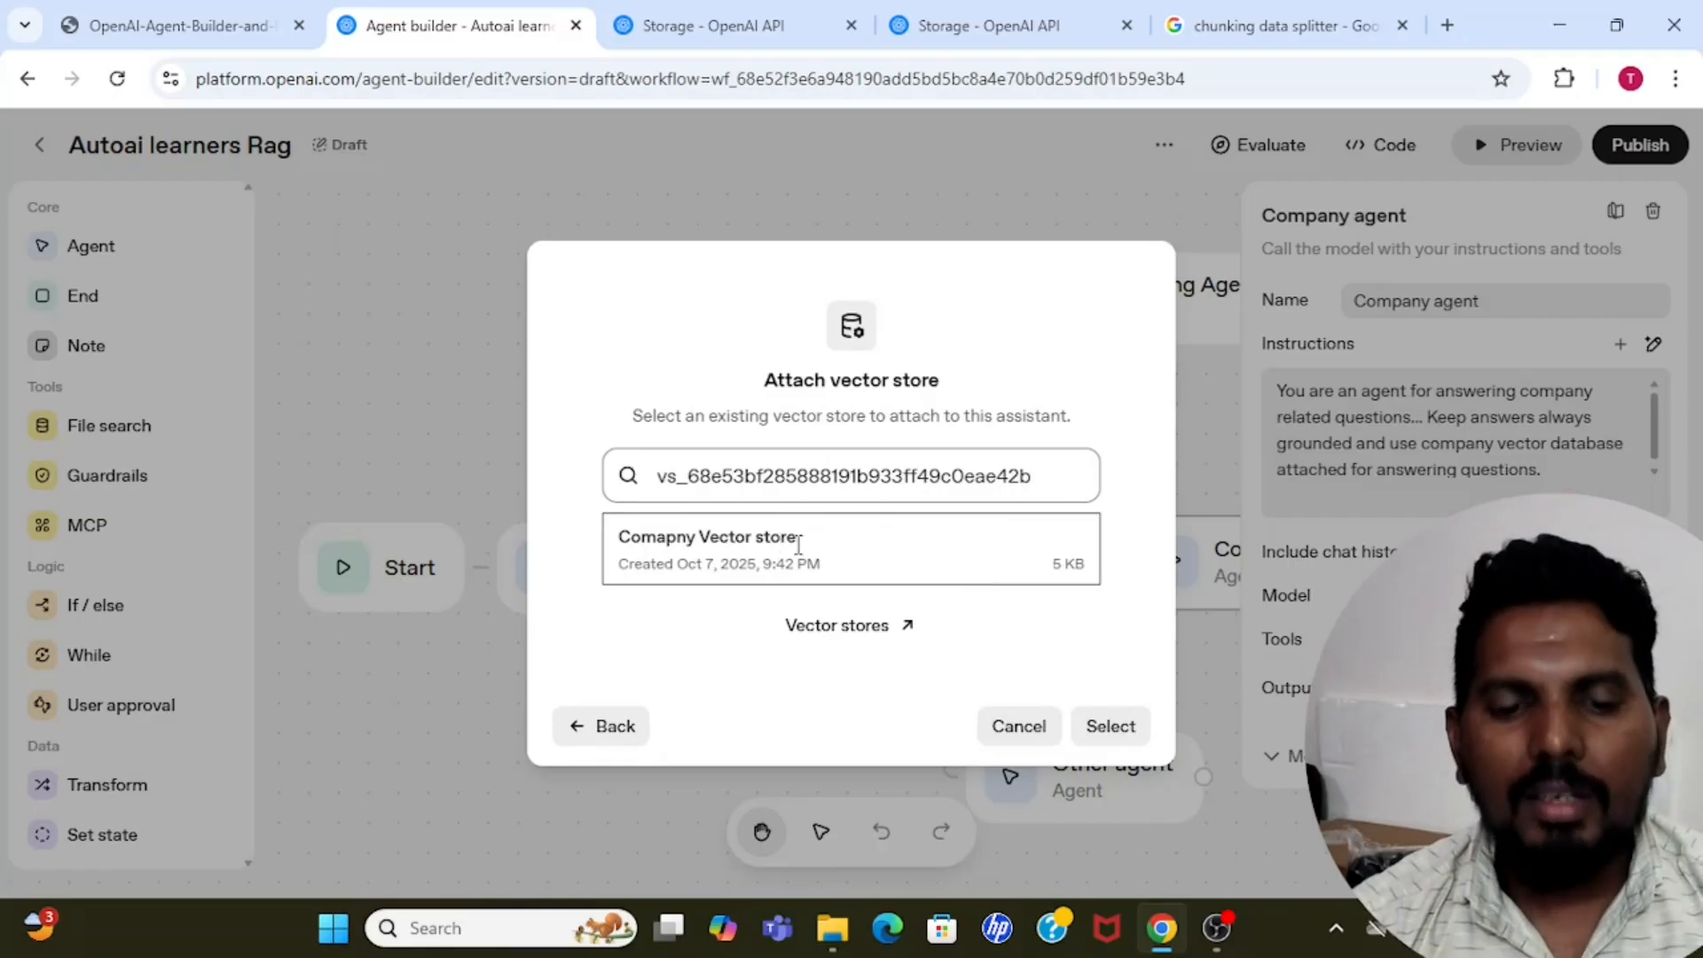
pyautogui.click(860, 552)
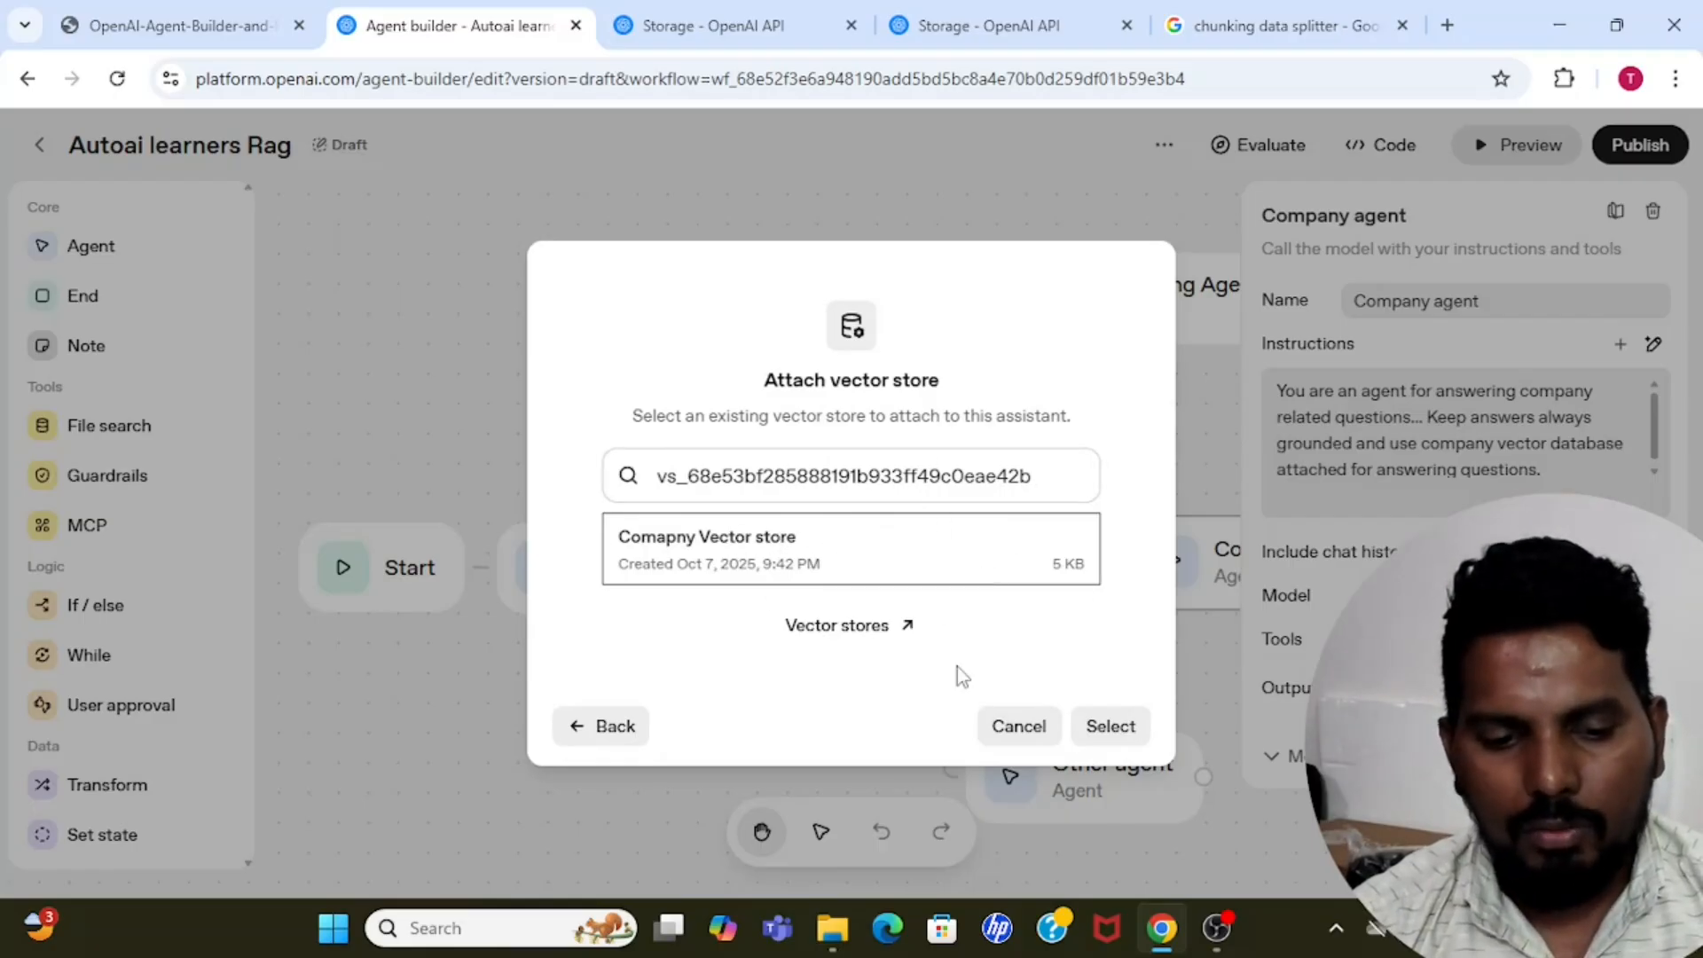
pyautogui.click(1111, 727)
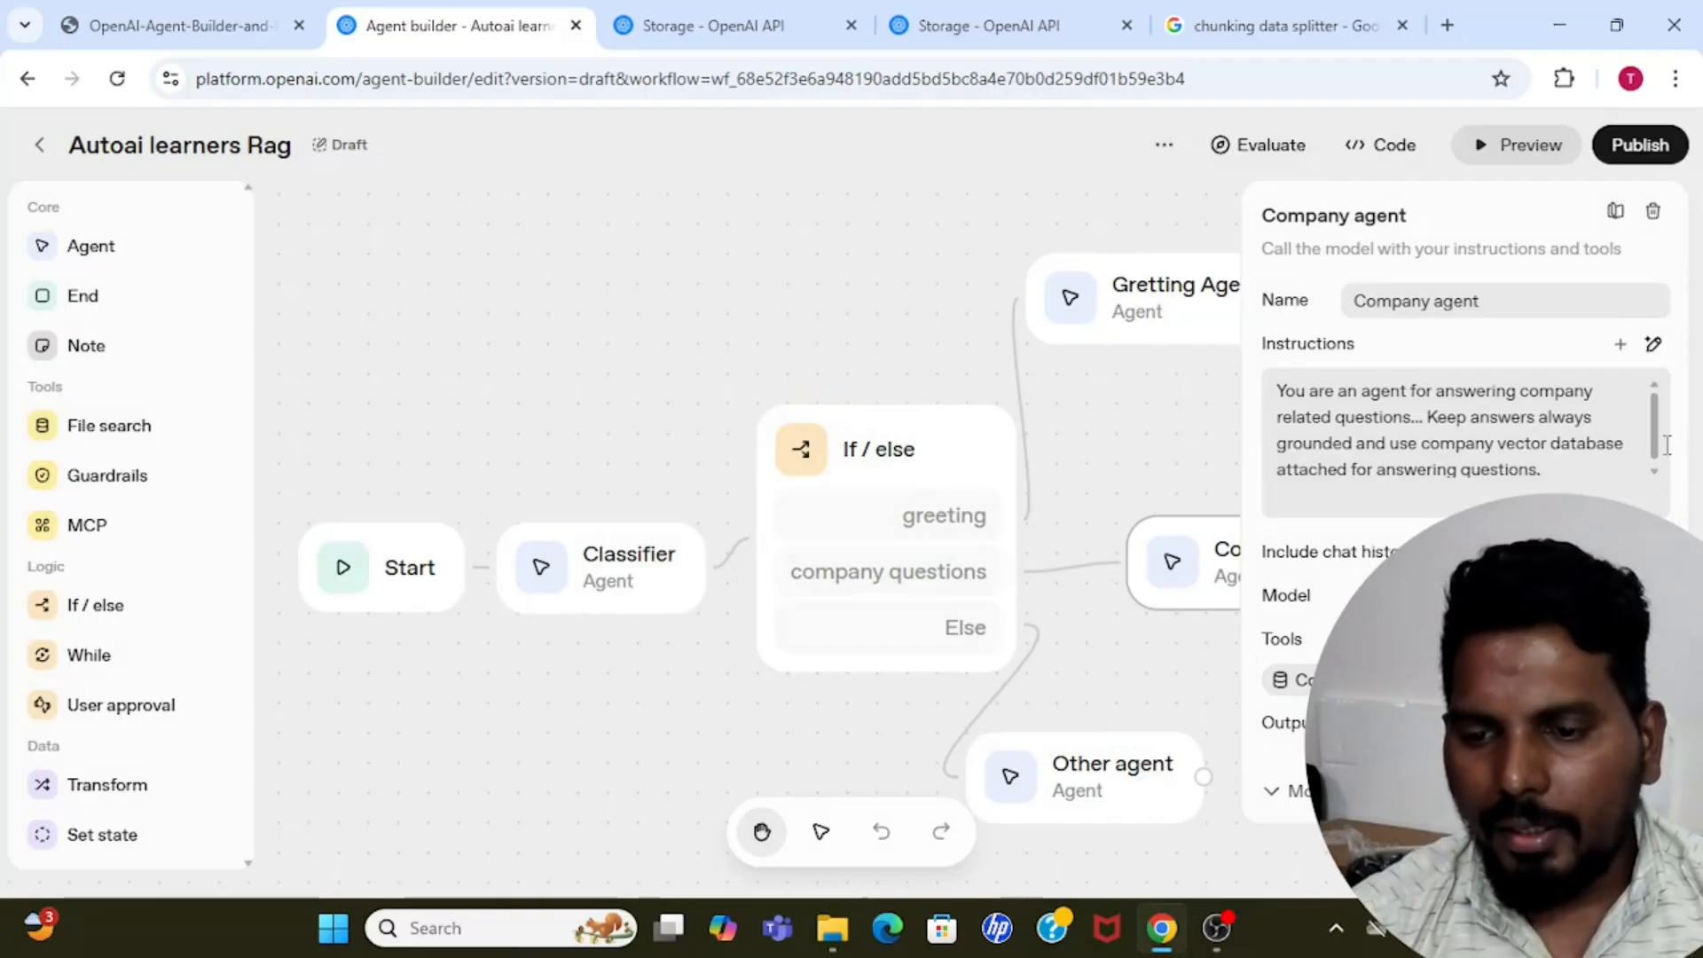
# Reposition the Company agent and Other agent nodes so they line up vertically beside the If / else node.
pyautogui.scroll(-1, 1654, 426)
pyautogui.click(842, 349)
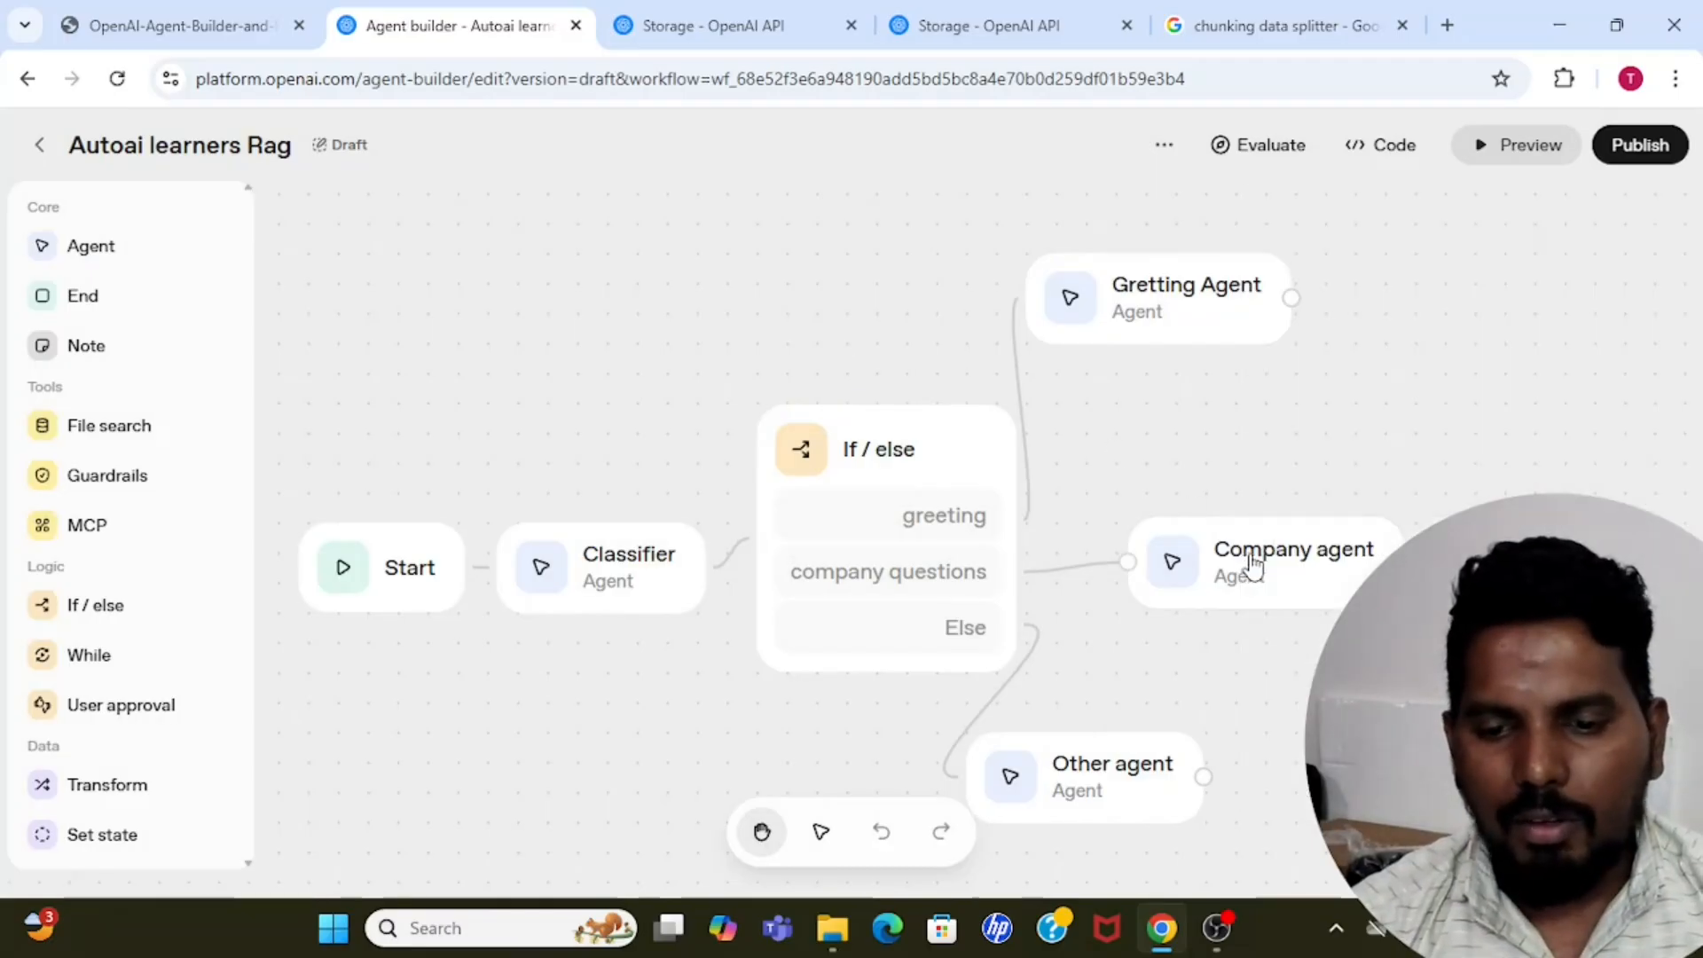
pyautogui.moveTo(1255, 574); pyautogui.dragTo(1240, 568)
pyautogui.click(1115, 442)
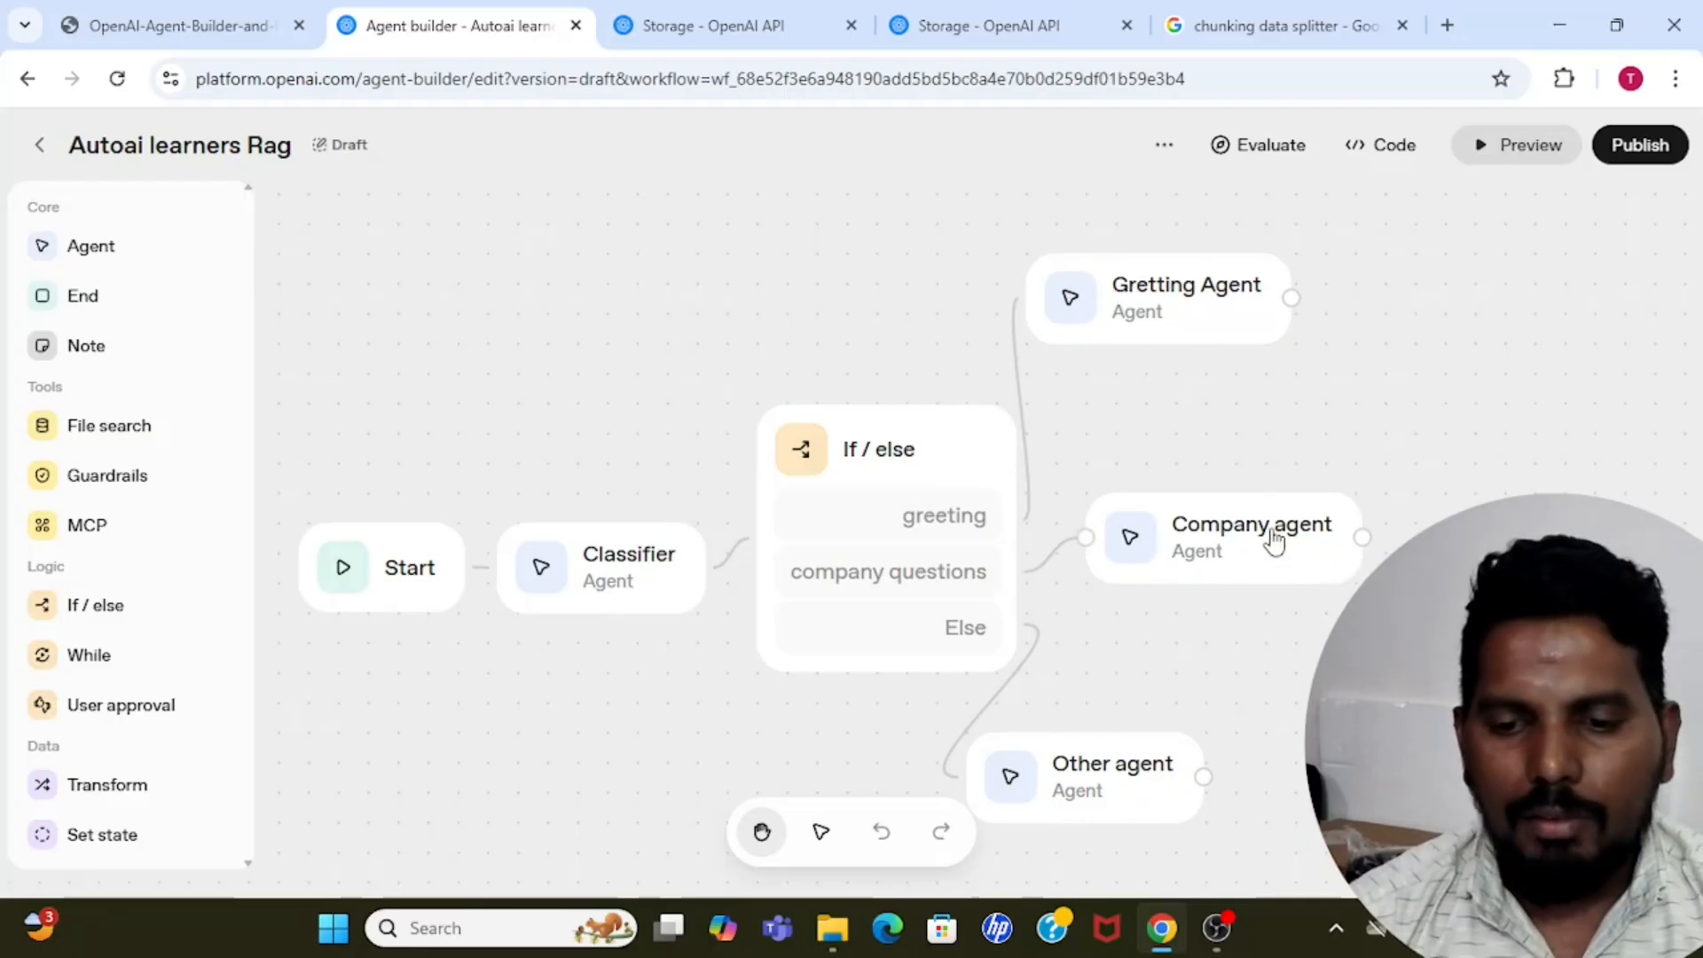
pyautogui.moveTo(1109, 797); pyautogui.dragTo(1236, 787)
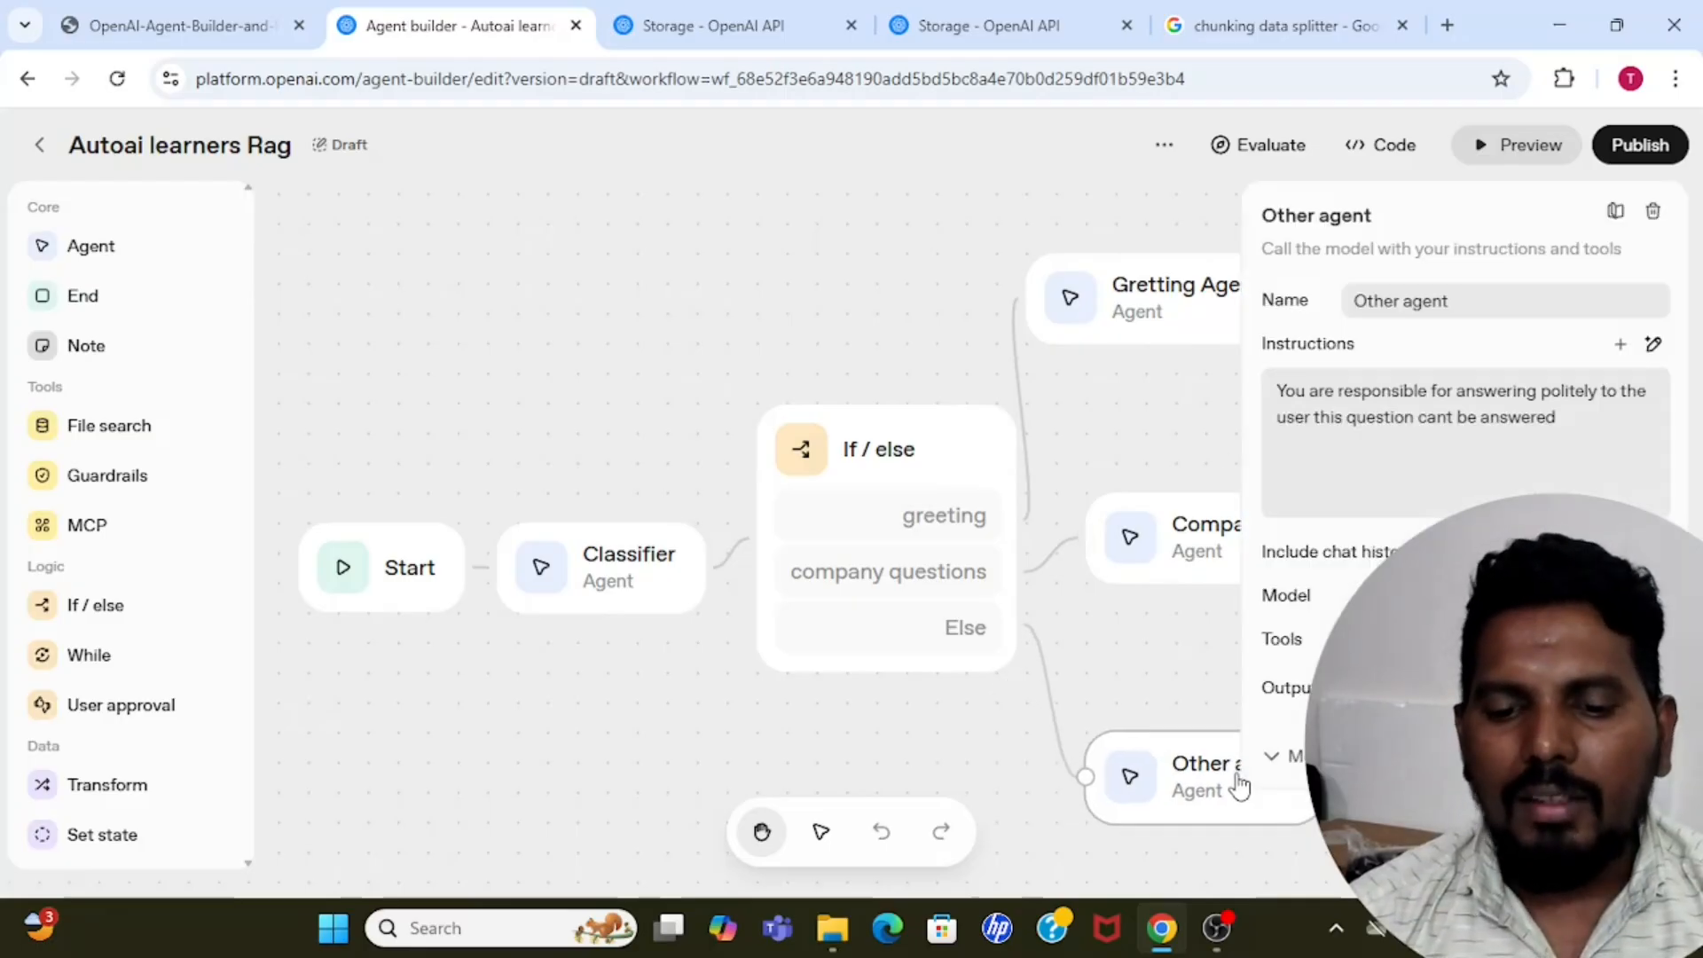
pyautogui.click(1130, 691)
pyautogui.click(1180, 794)
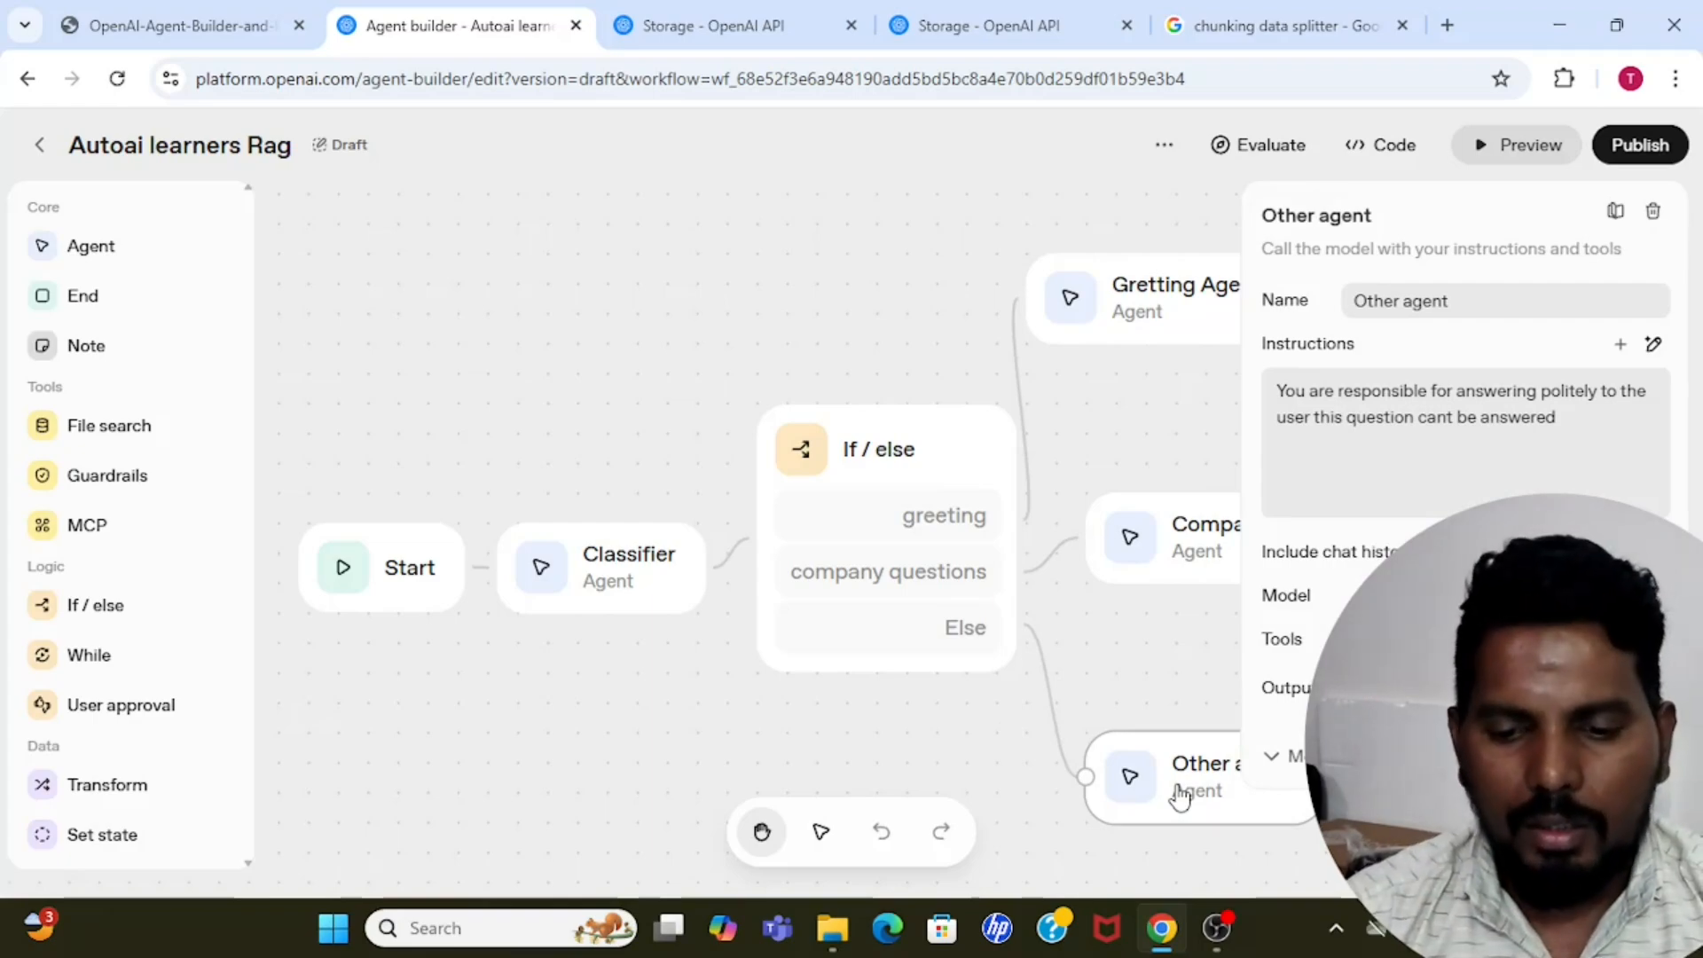
pyautogui.click(1138, 656)
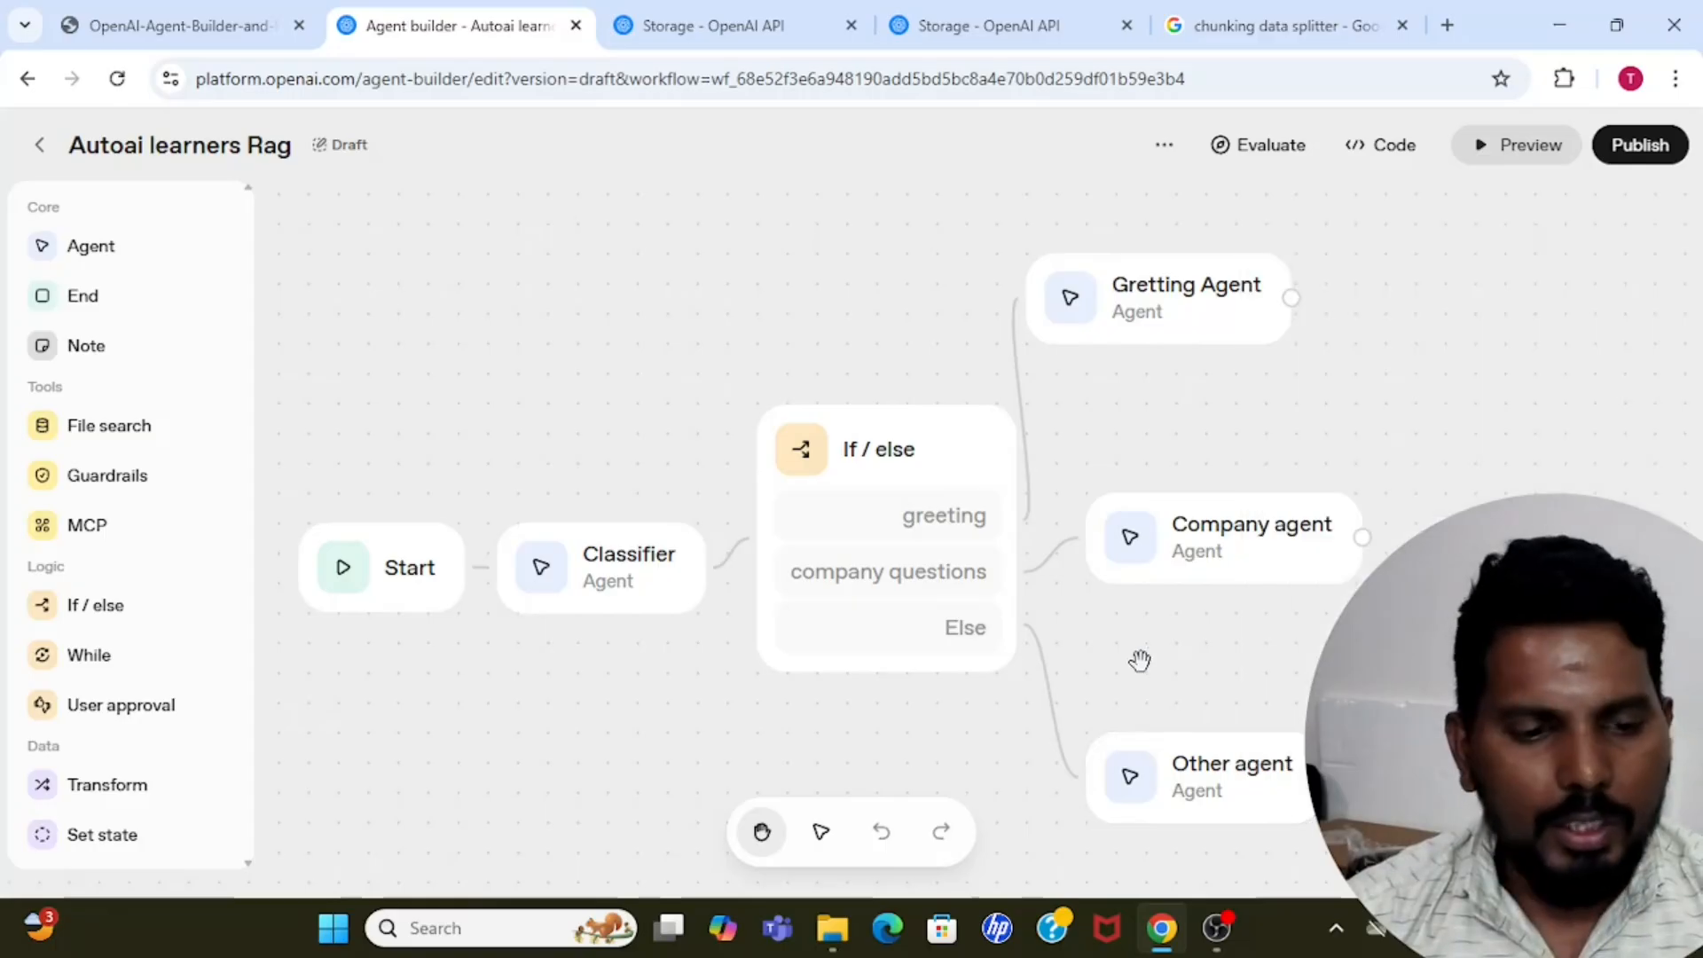
# Replace the Other agent on the If / else node's Else branch with an End node.
pyautogui.click(1233, 790)
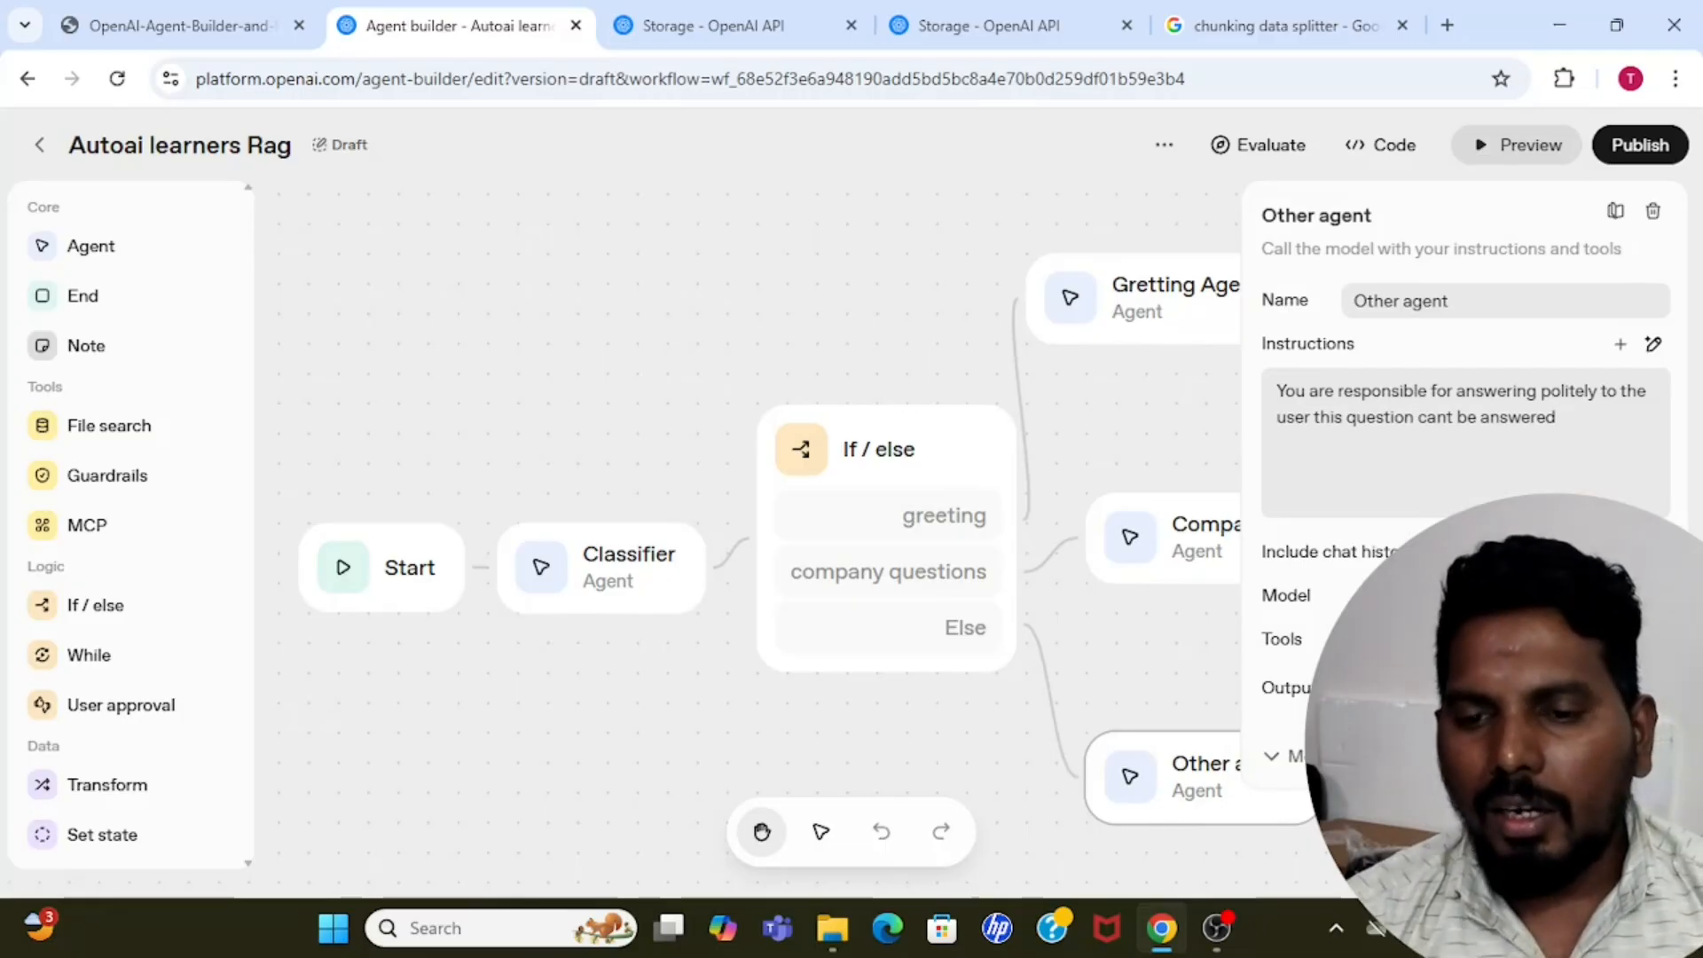
pyautogui.click(1656, 216)
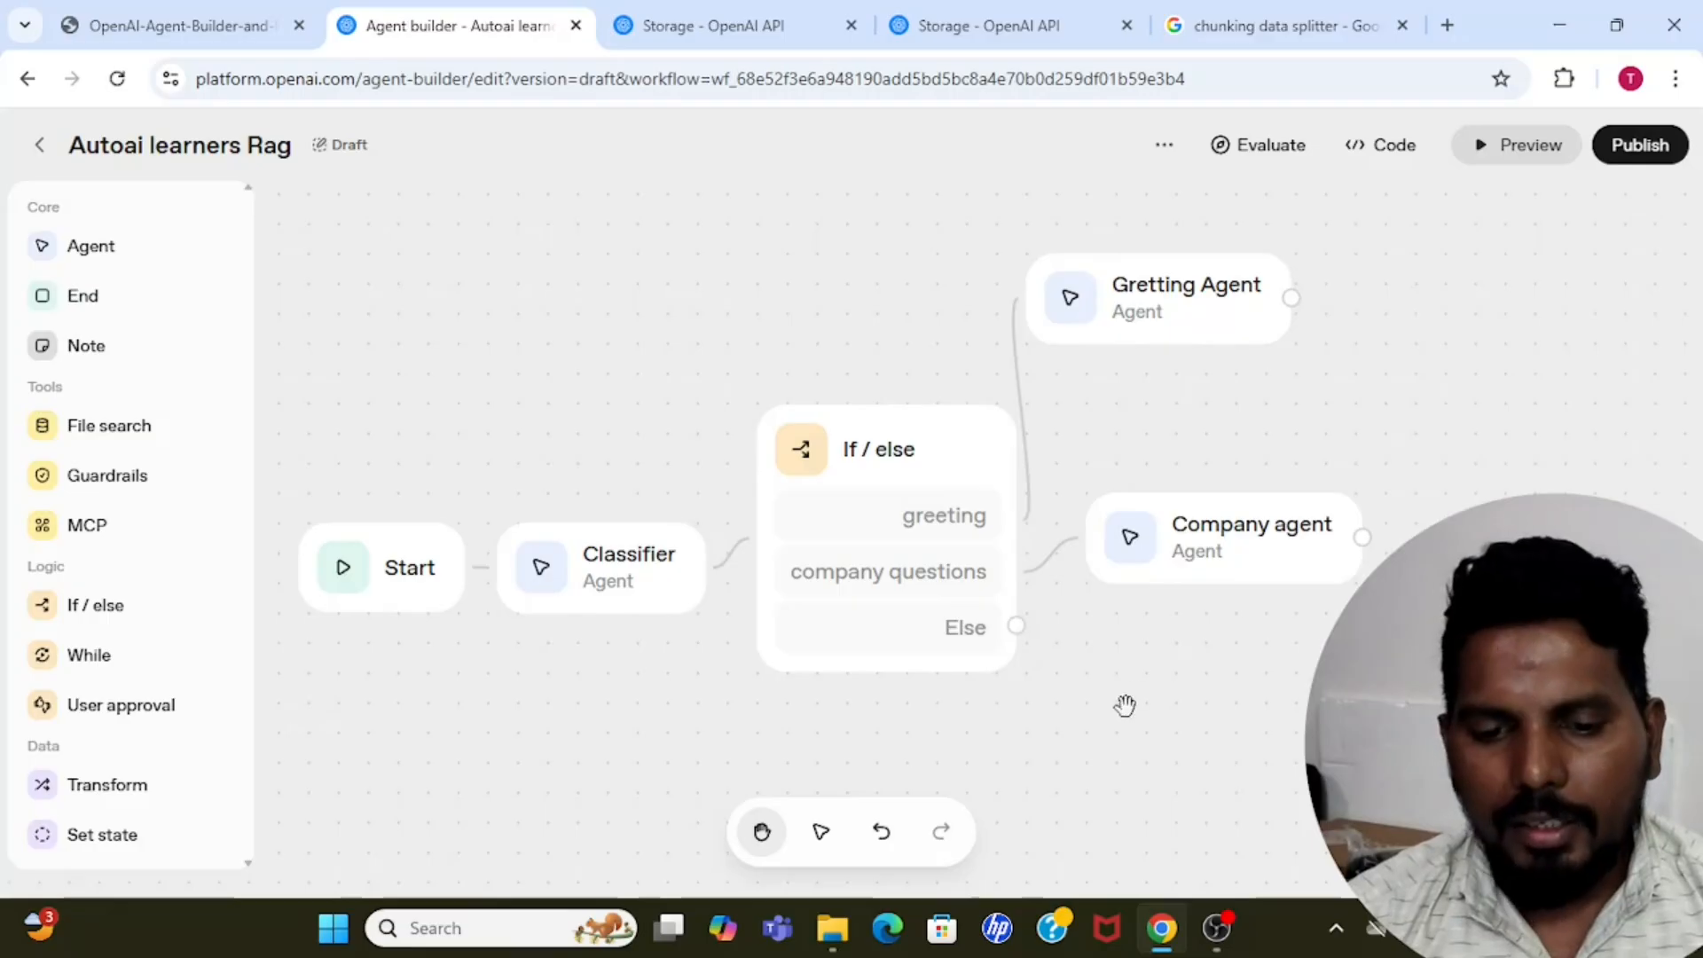
pyautogui.moveTo(1017, 627); pyautogui.dragTo(1120, 663)
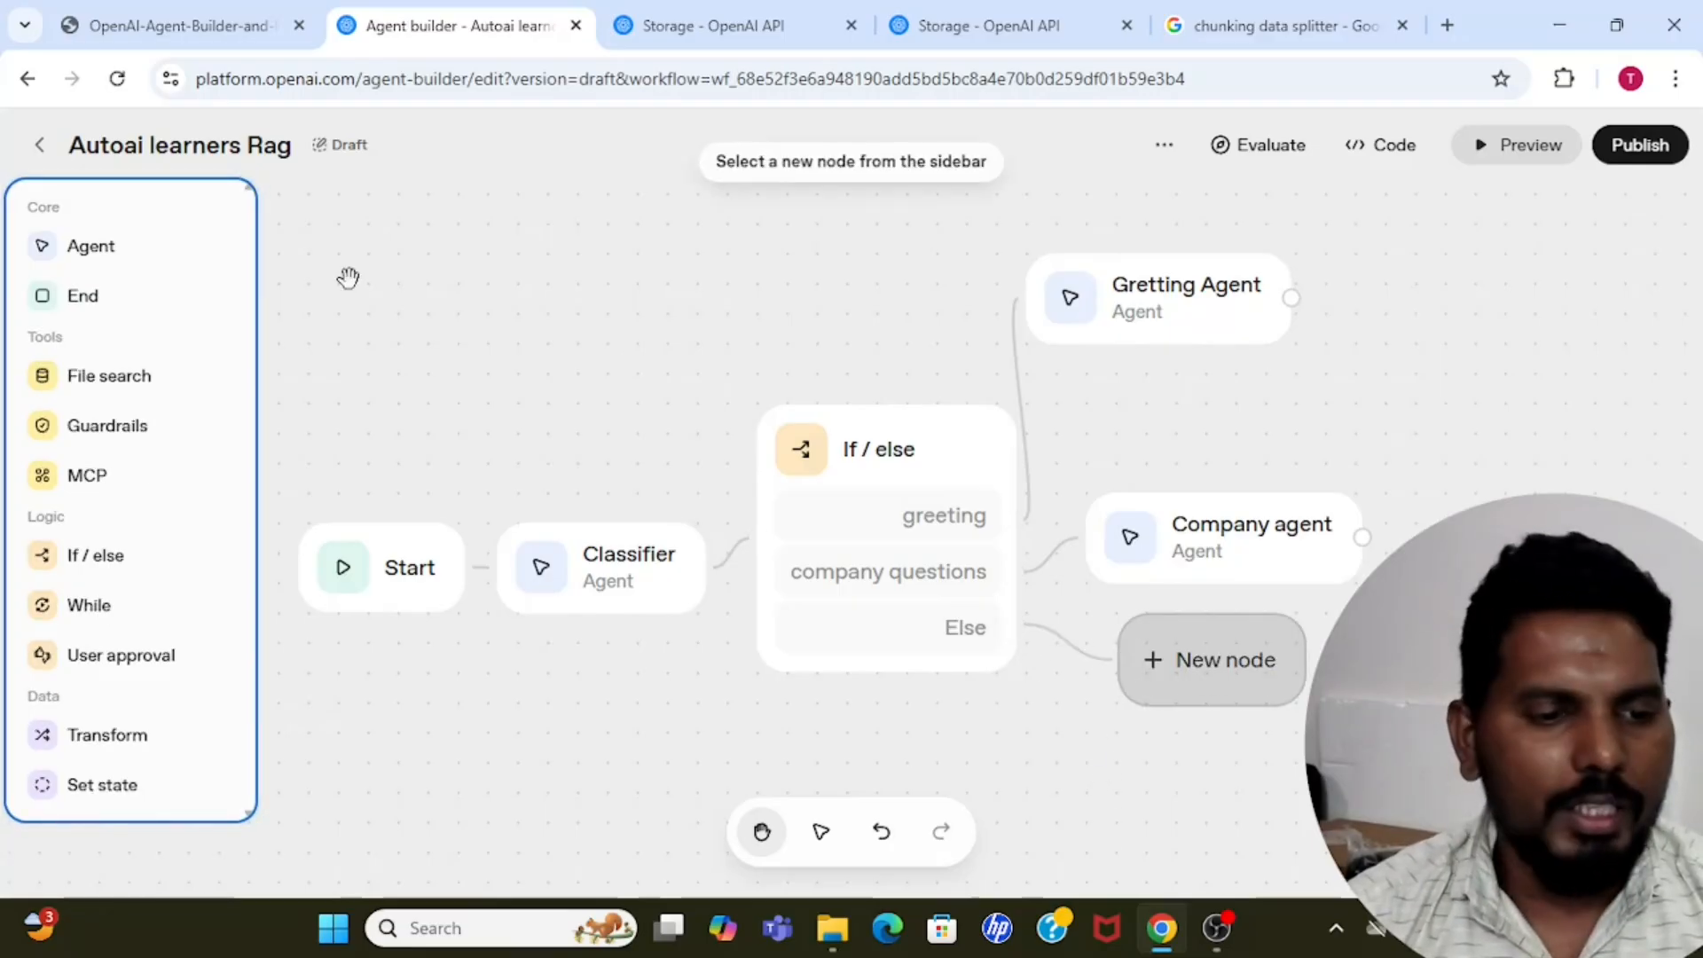
pyautogui.click(89, 293)
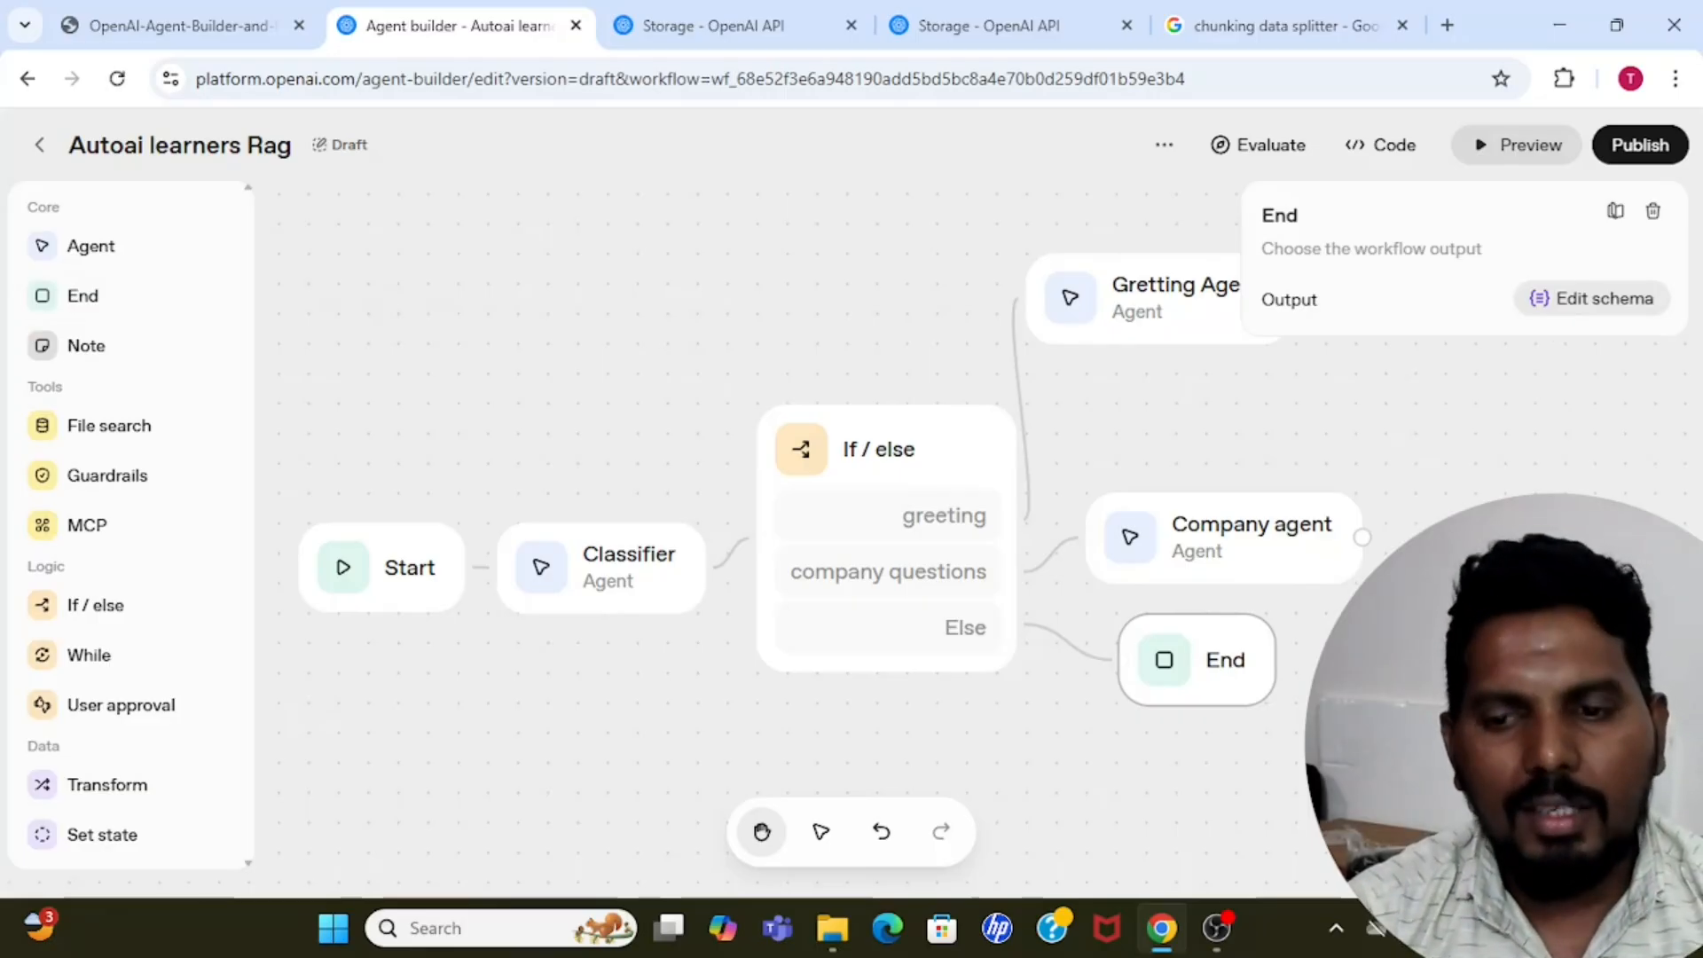
# Open the End node's output schema and add a top-level property named other_output.
pyautogui.click(1574, 298)
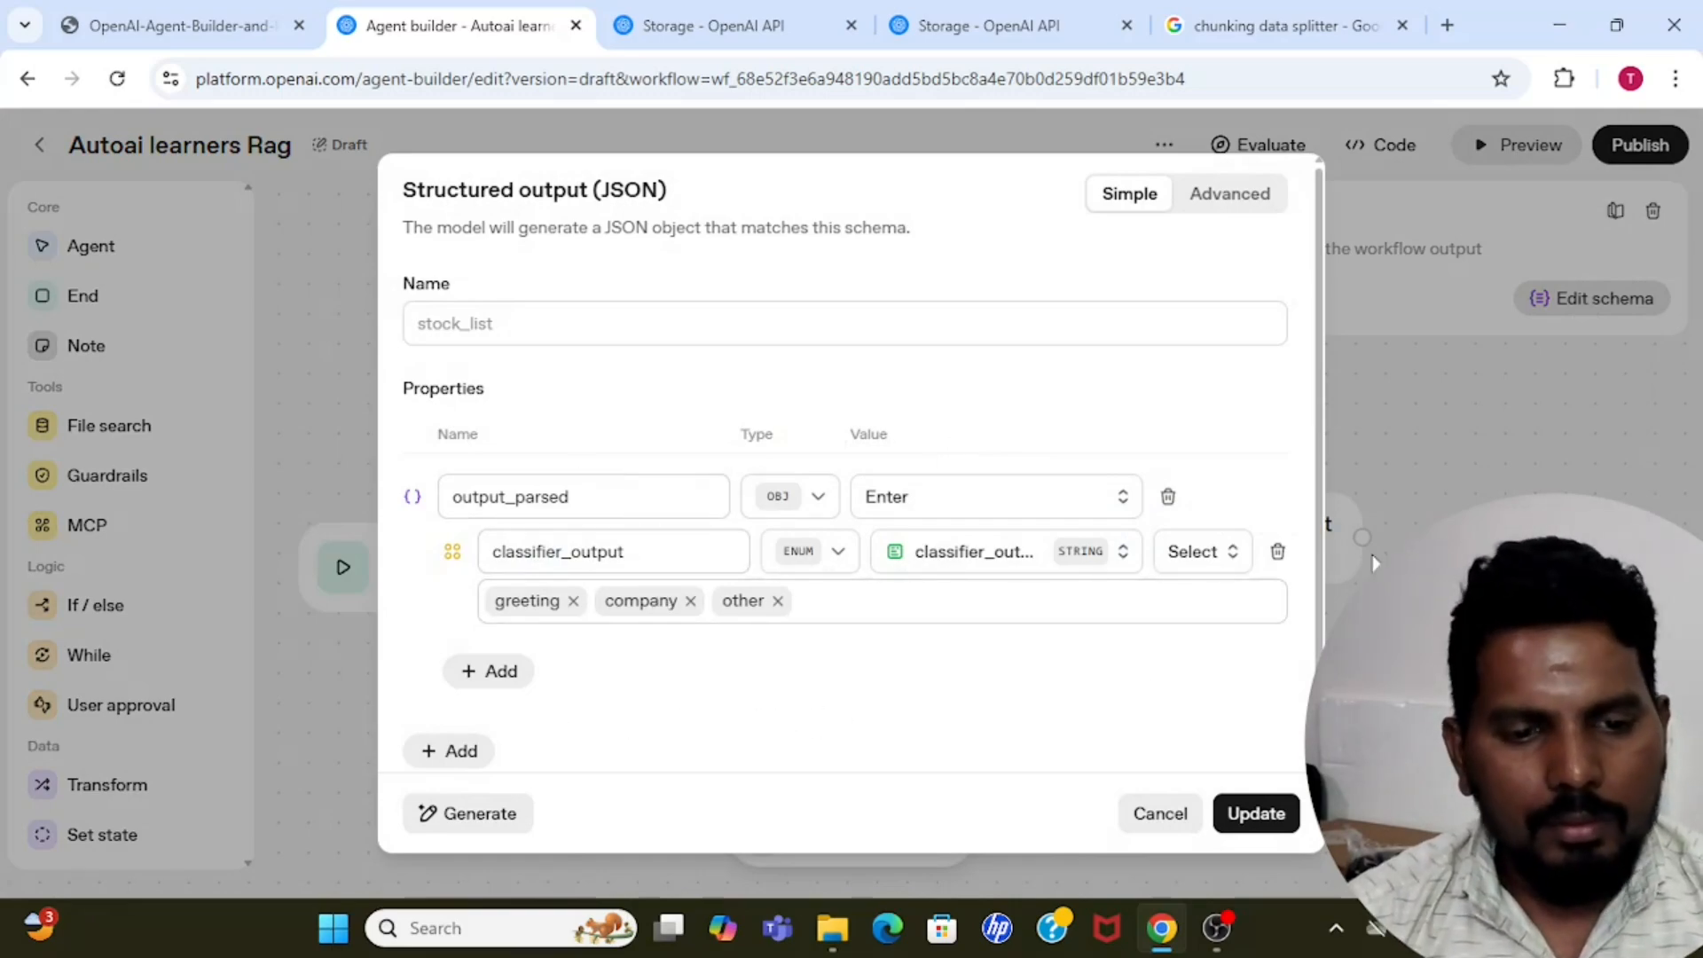
pyautogui.scroll(-1, 1318, 530)
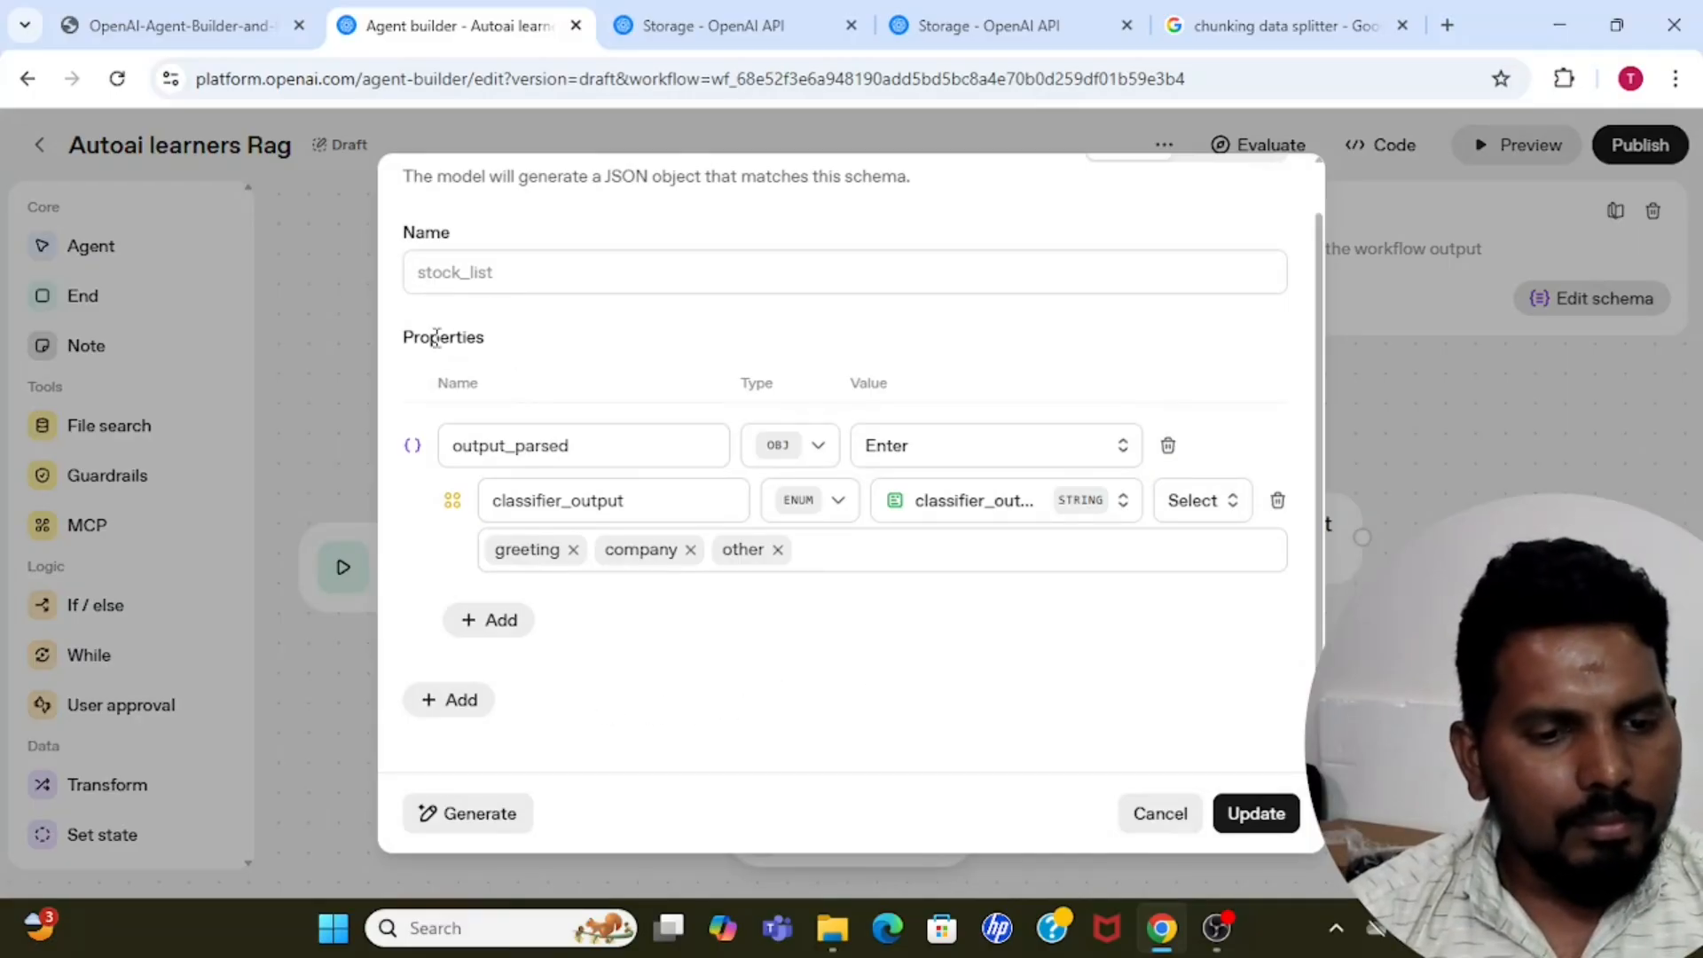
pyautogui.click(453, 702)
pyautogui.click(568, 697)
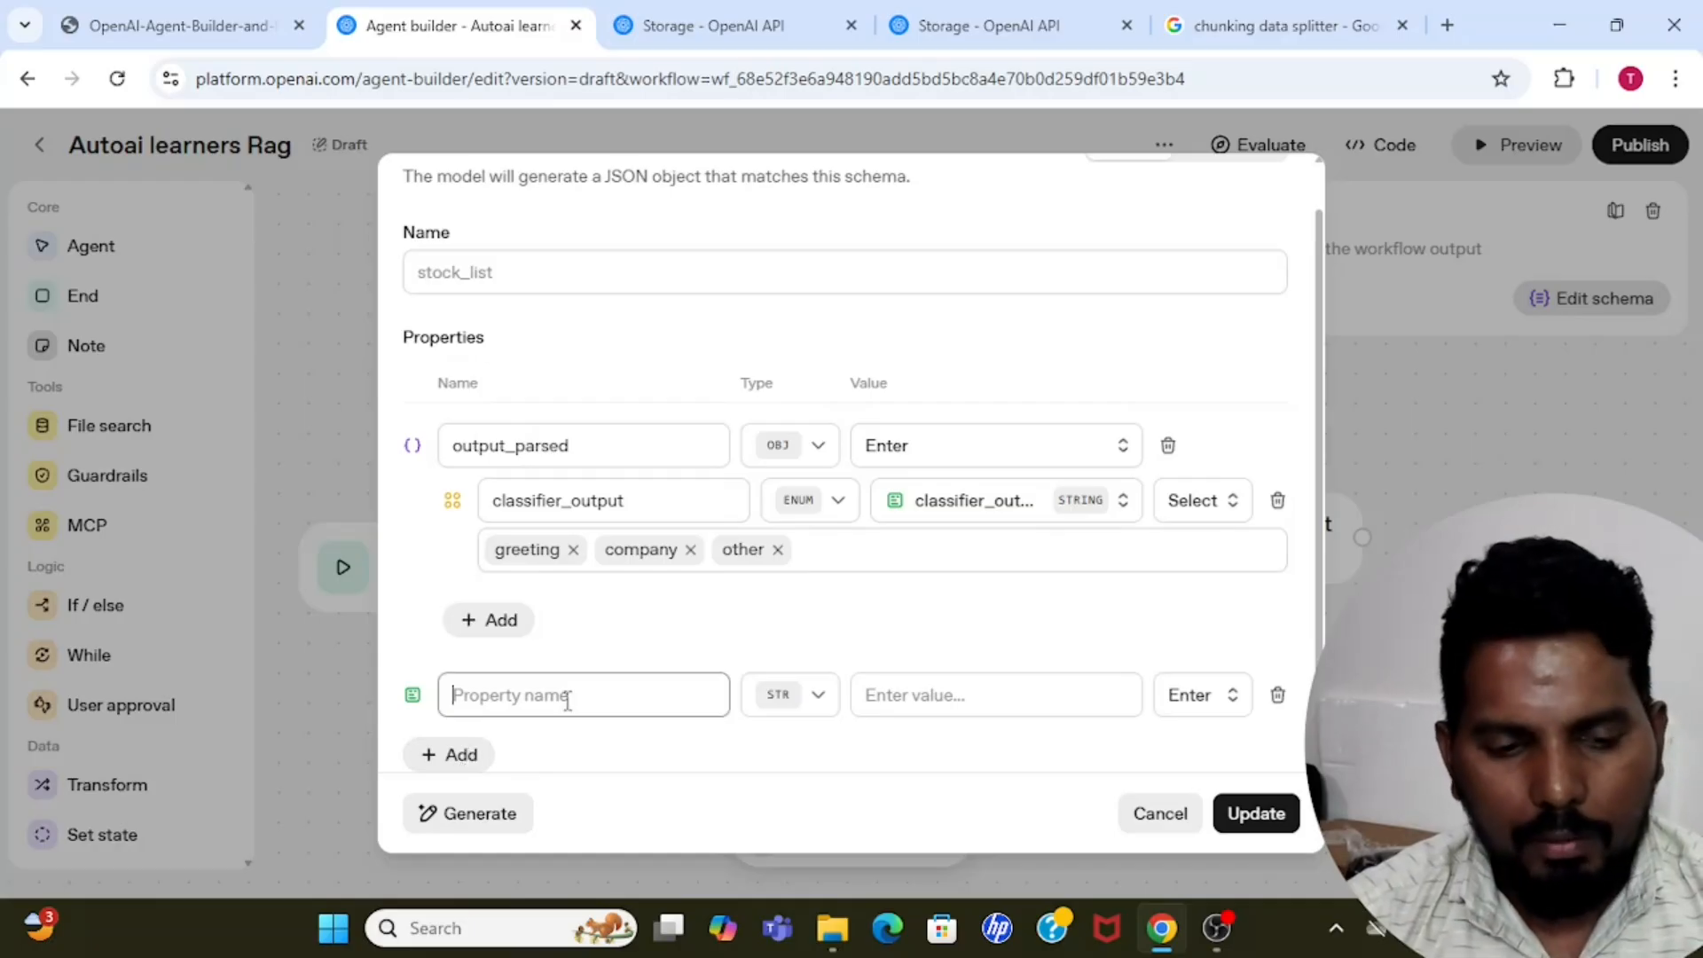
pyautogui.write('other')
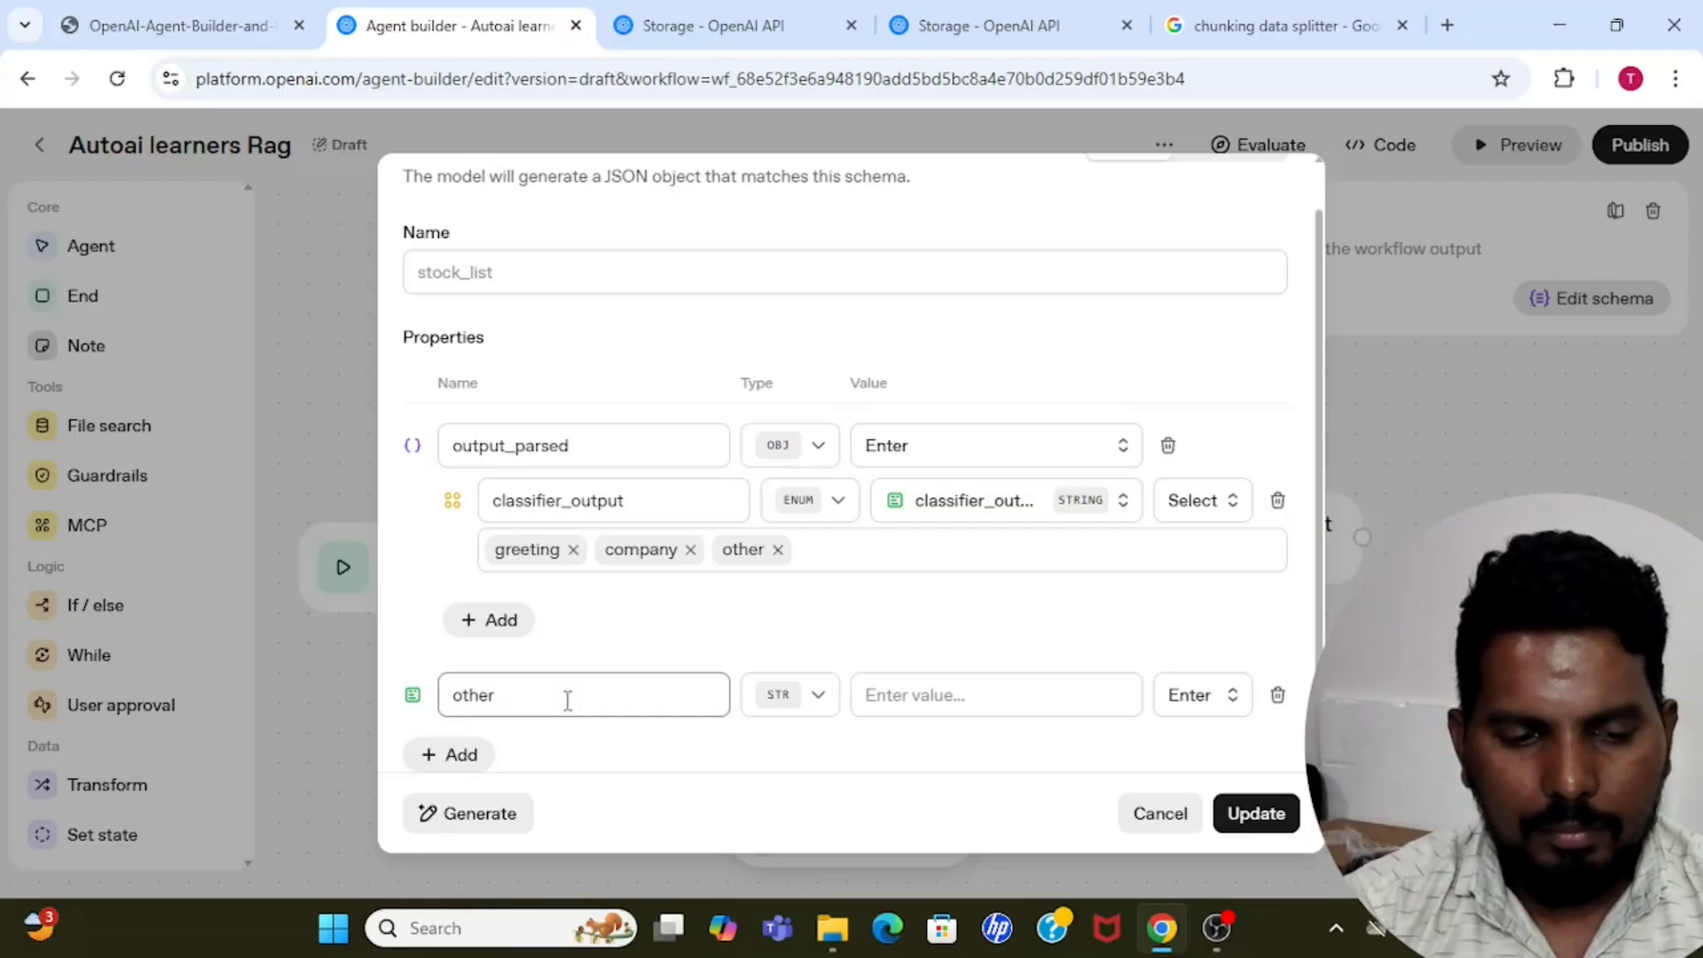
pyautogui.write('_o')
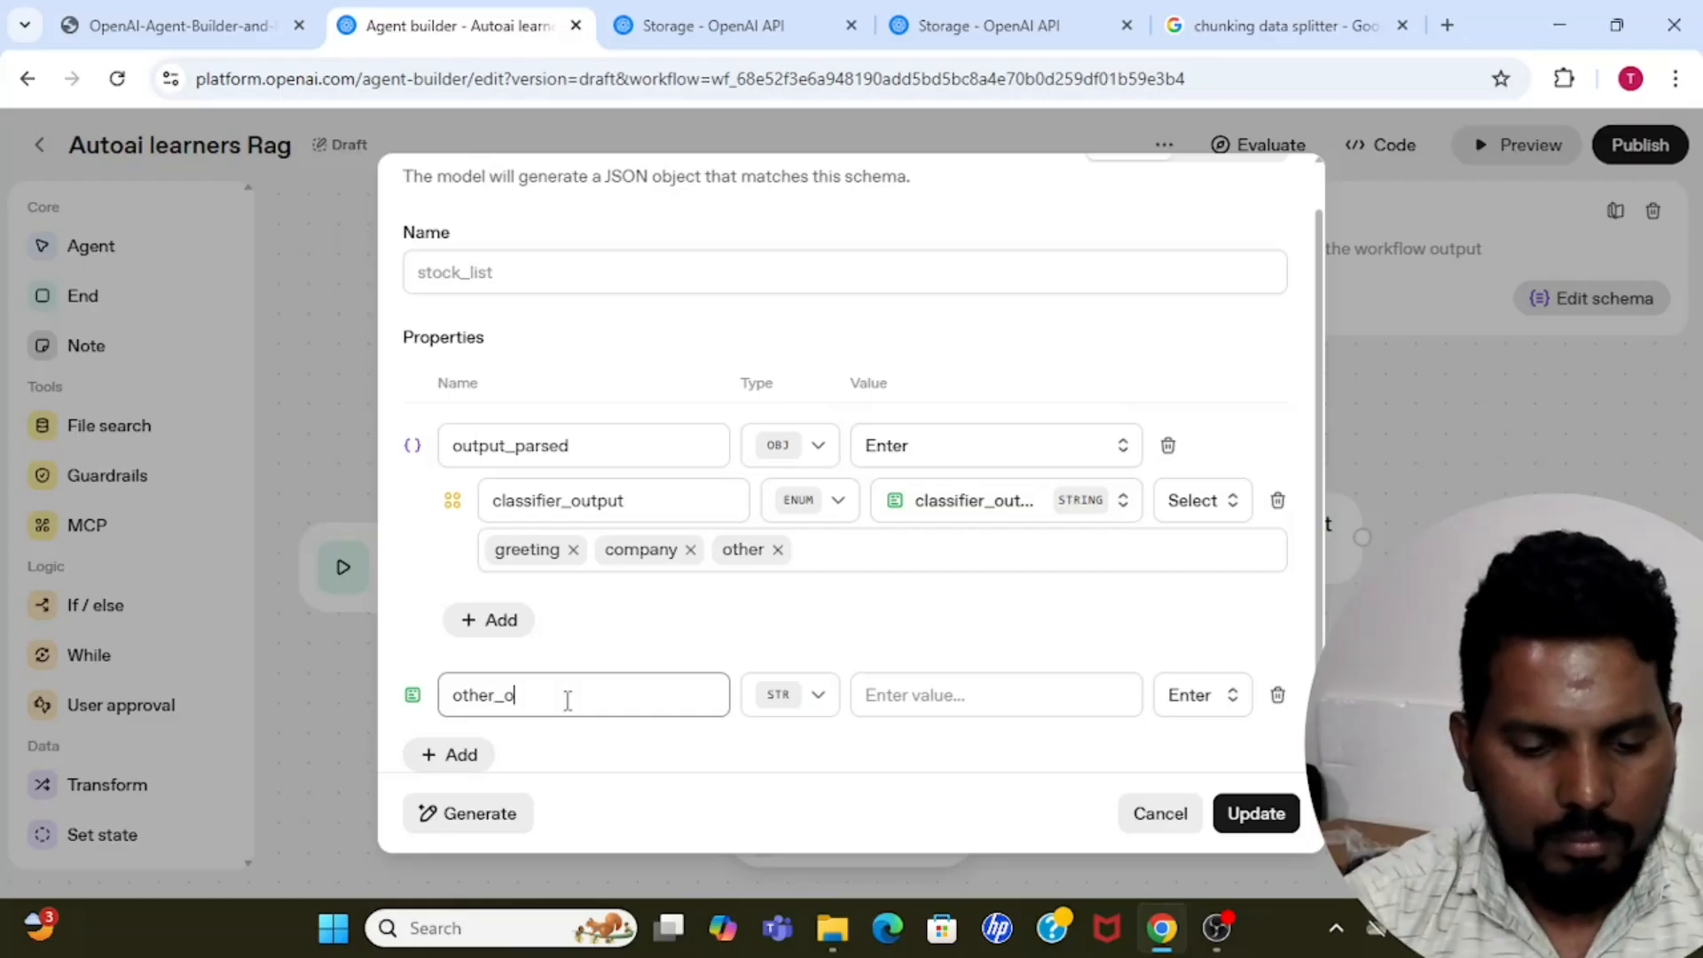
pyautogui.write('utput')
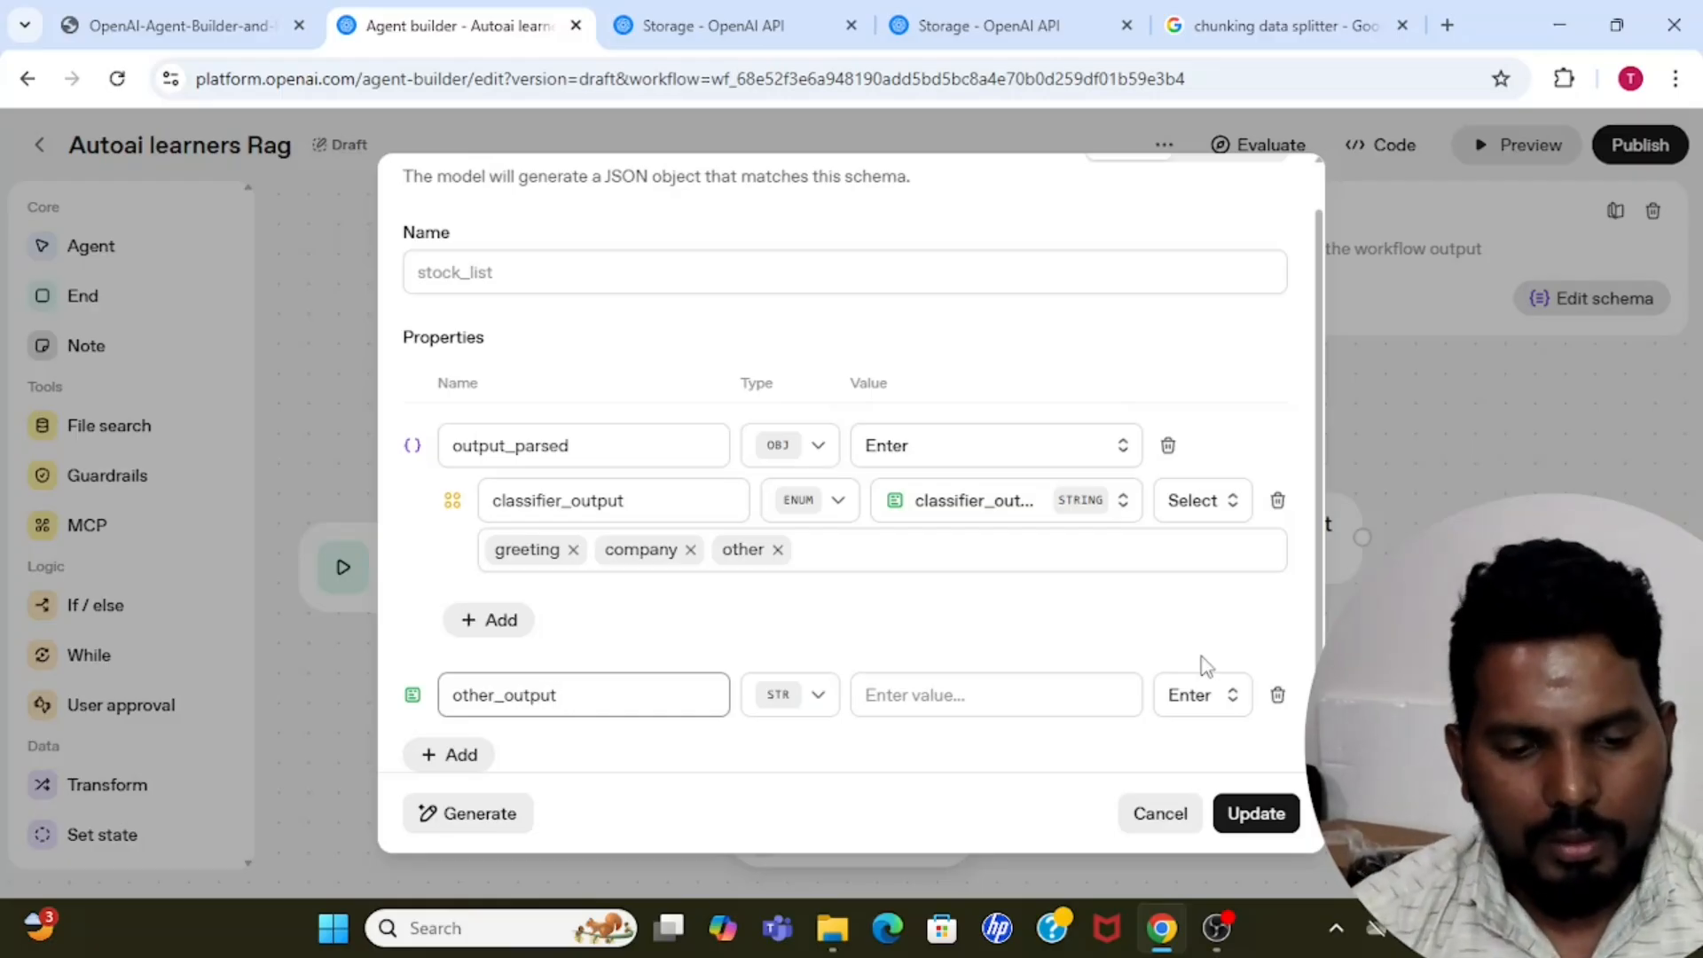
# Set other_output's value to "I am Sorry i am not authorised to answer this question" and save the End node's schema.
pyautogui.moveTo(1319, 579); pyautogui.dragTo(1319, 631)
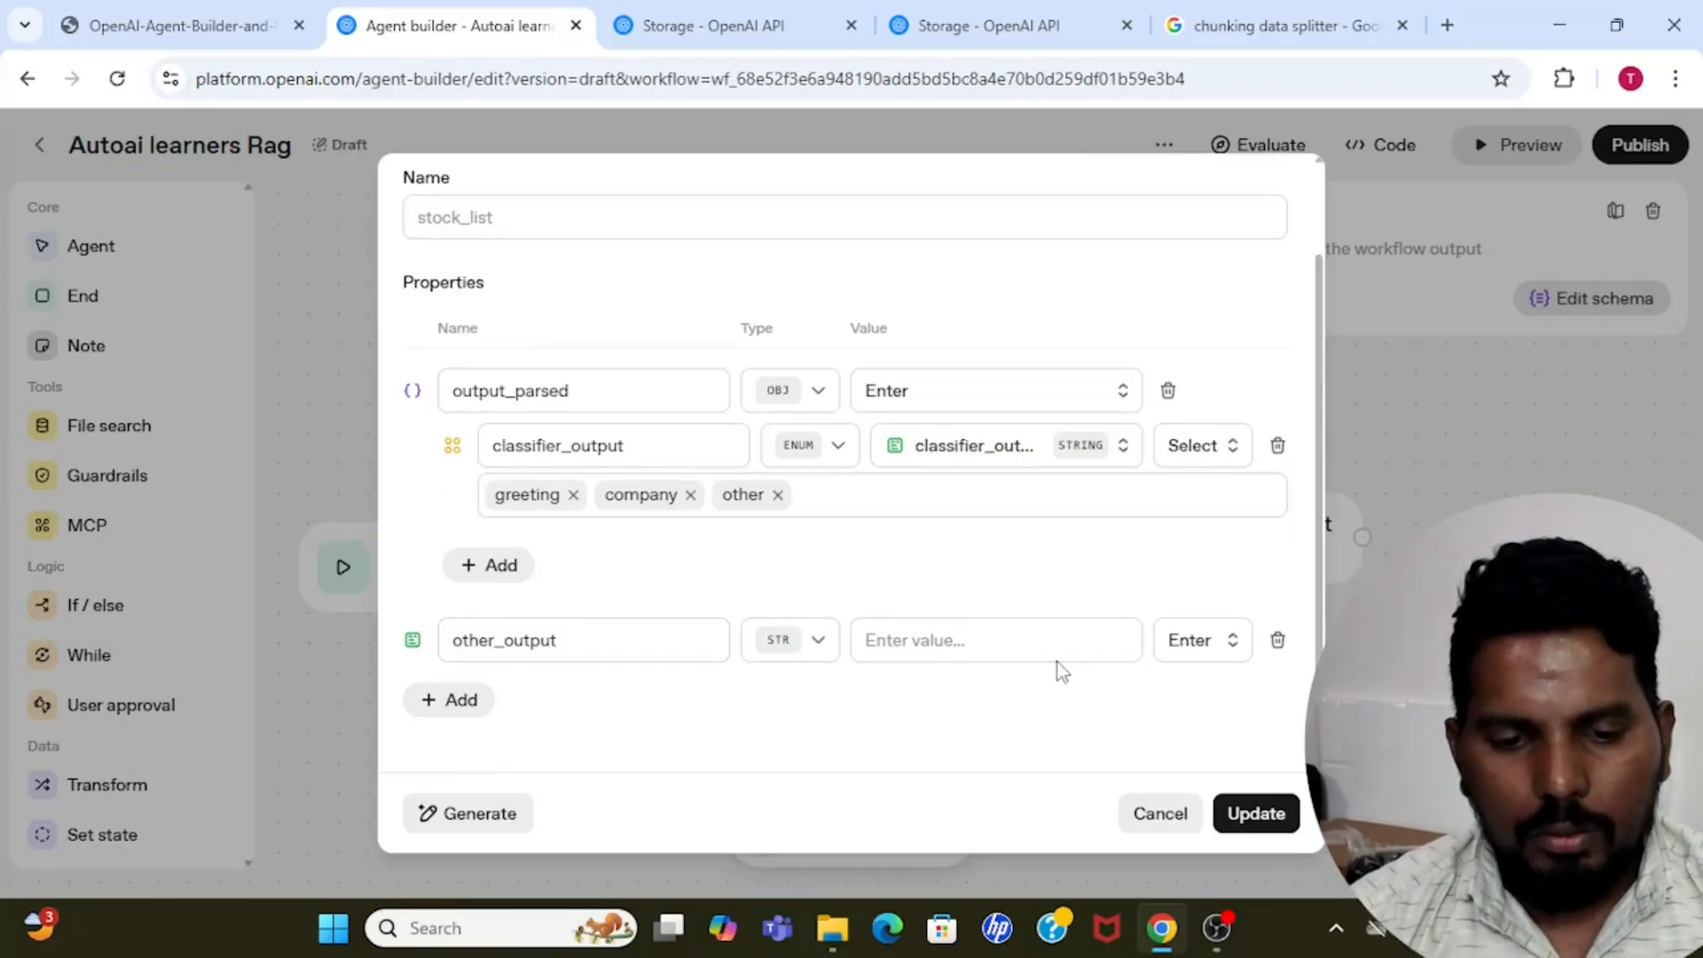
pyautogui.click(818, 645)
pyautogui.click(818, 646)
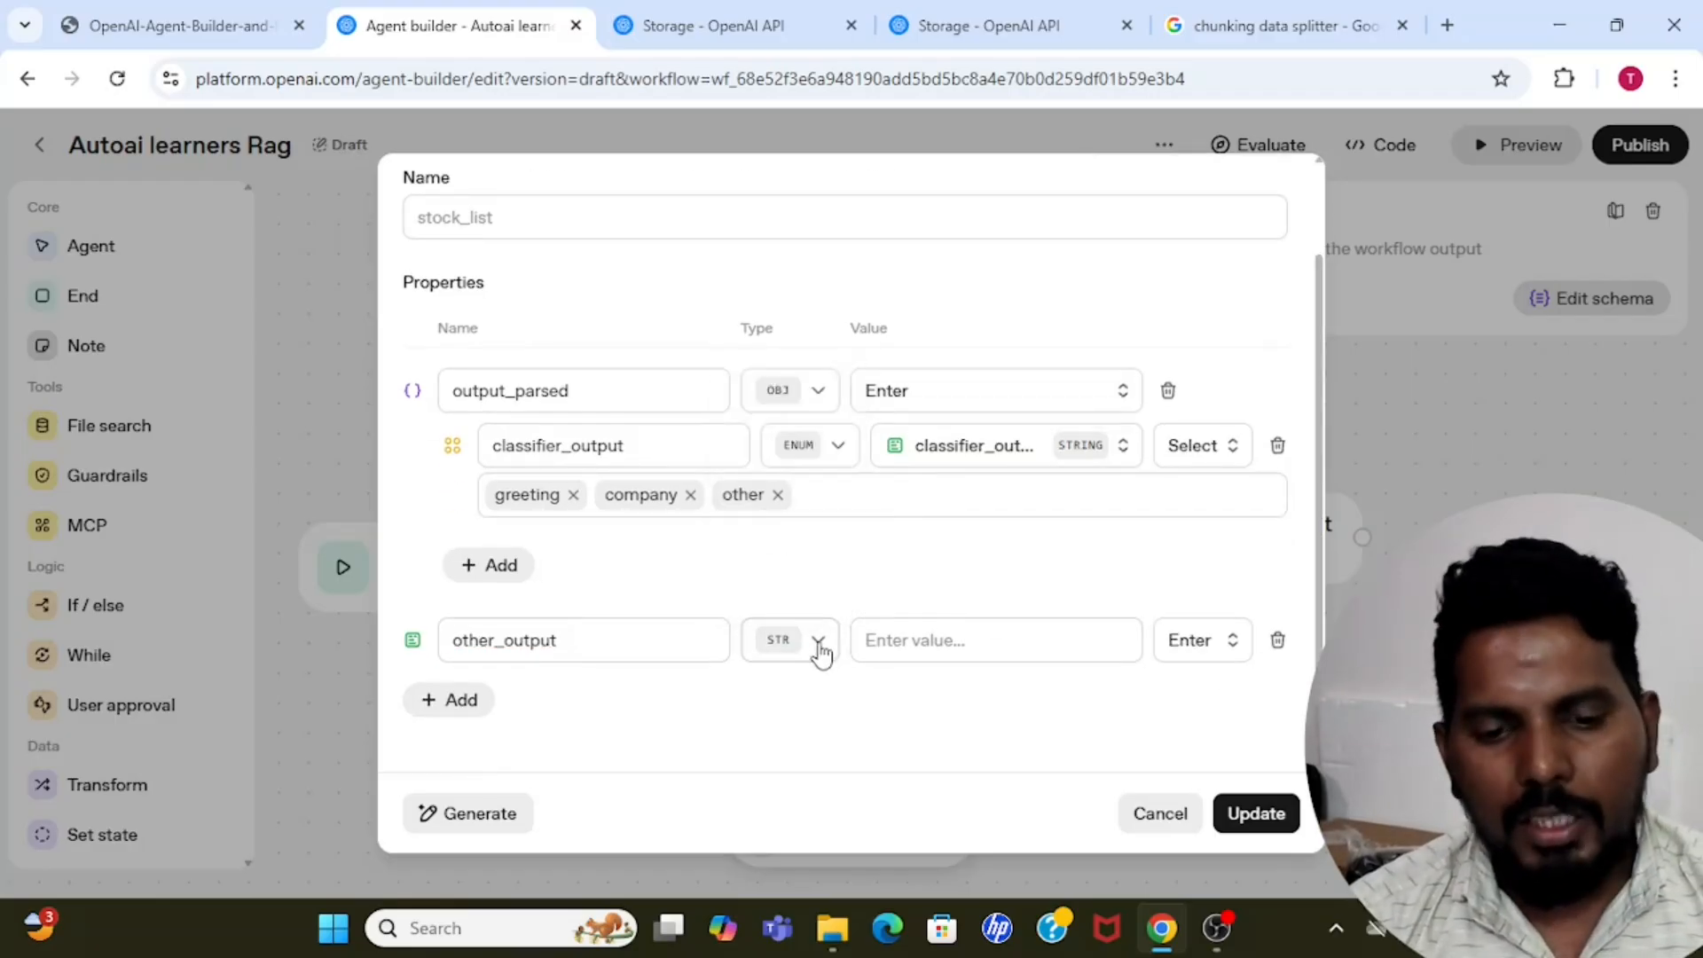
pyautogui.click(818, 642)
pyautogui.click(965, 631)
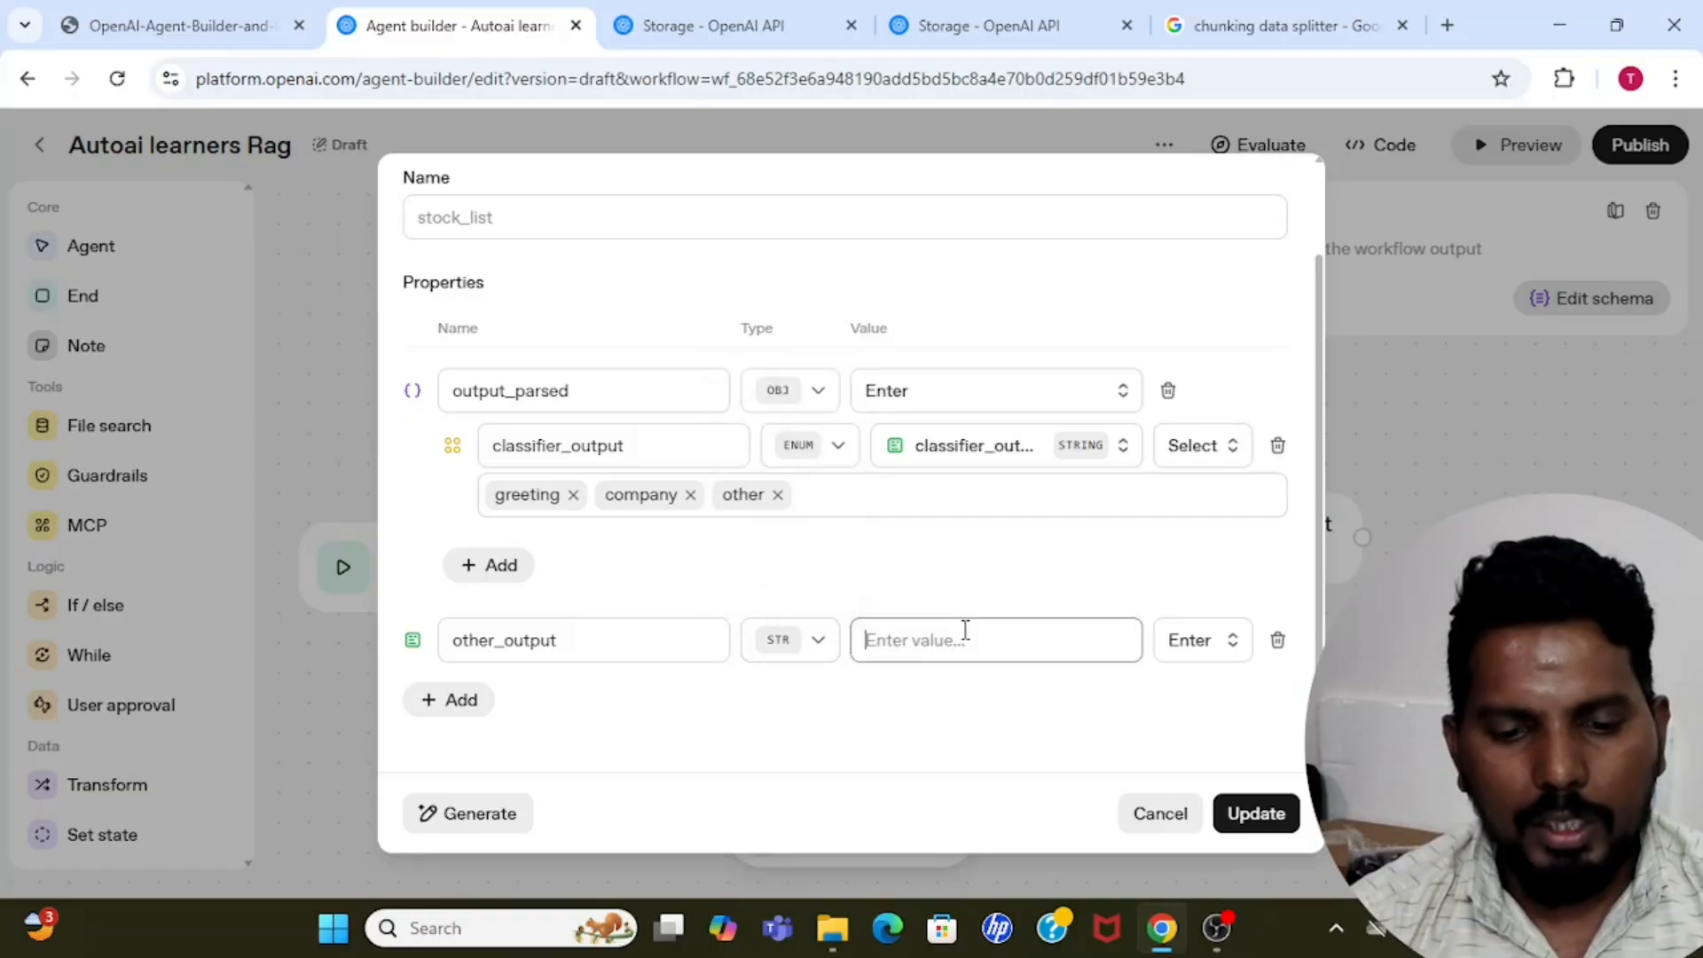
pyautogui.write('I')
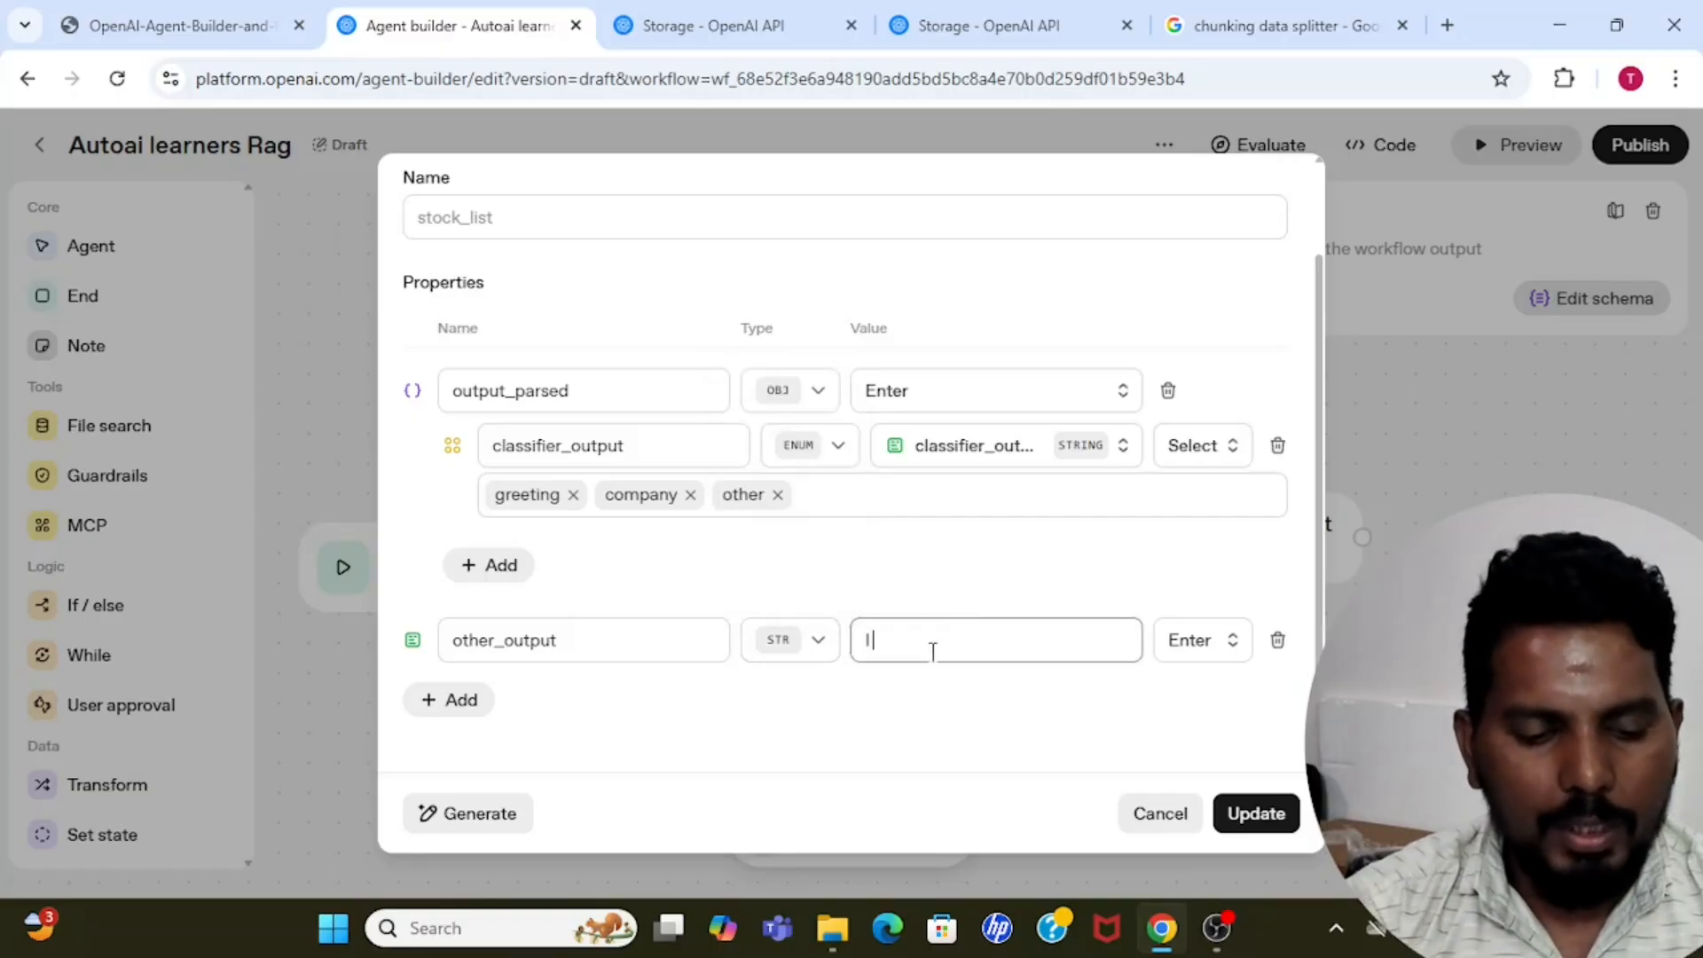
pyautogui.write(' am Sor')
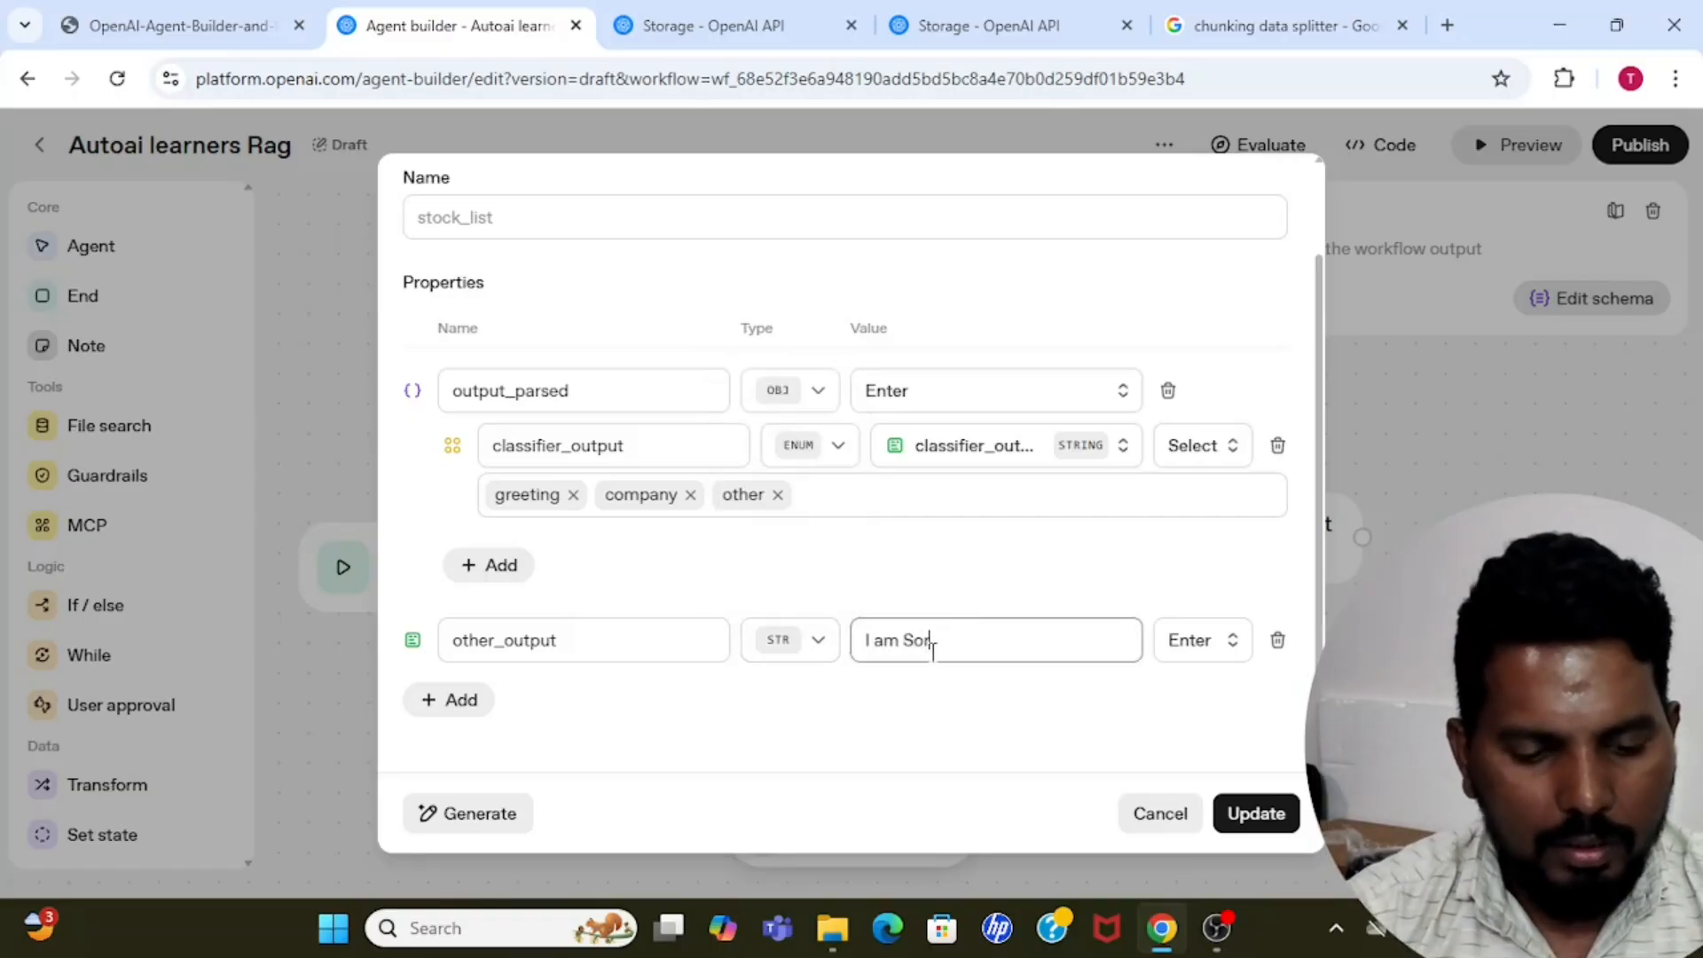
pyautogui.write('ry i am no')
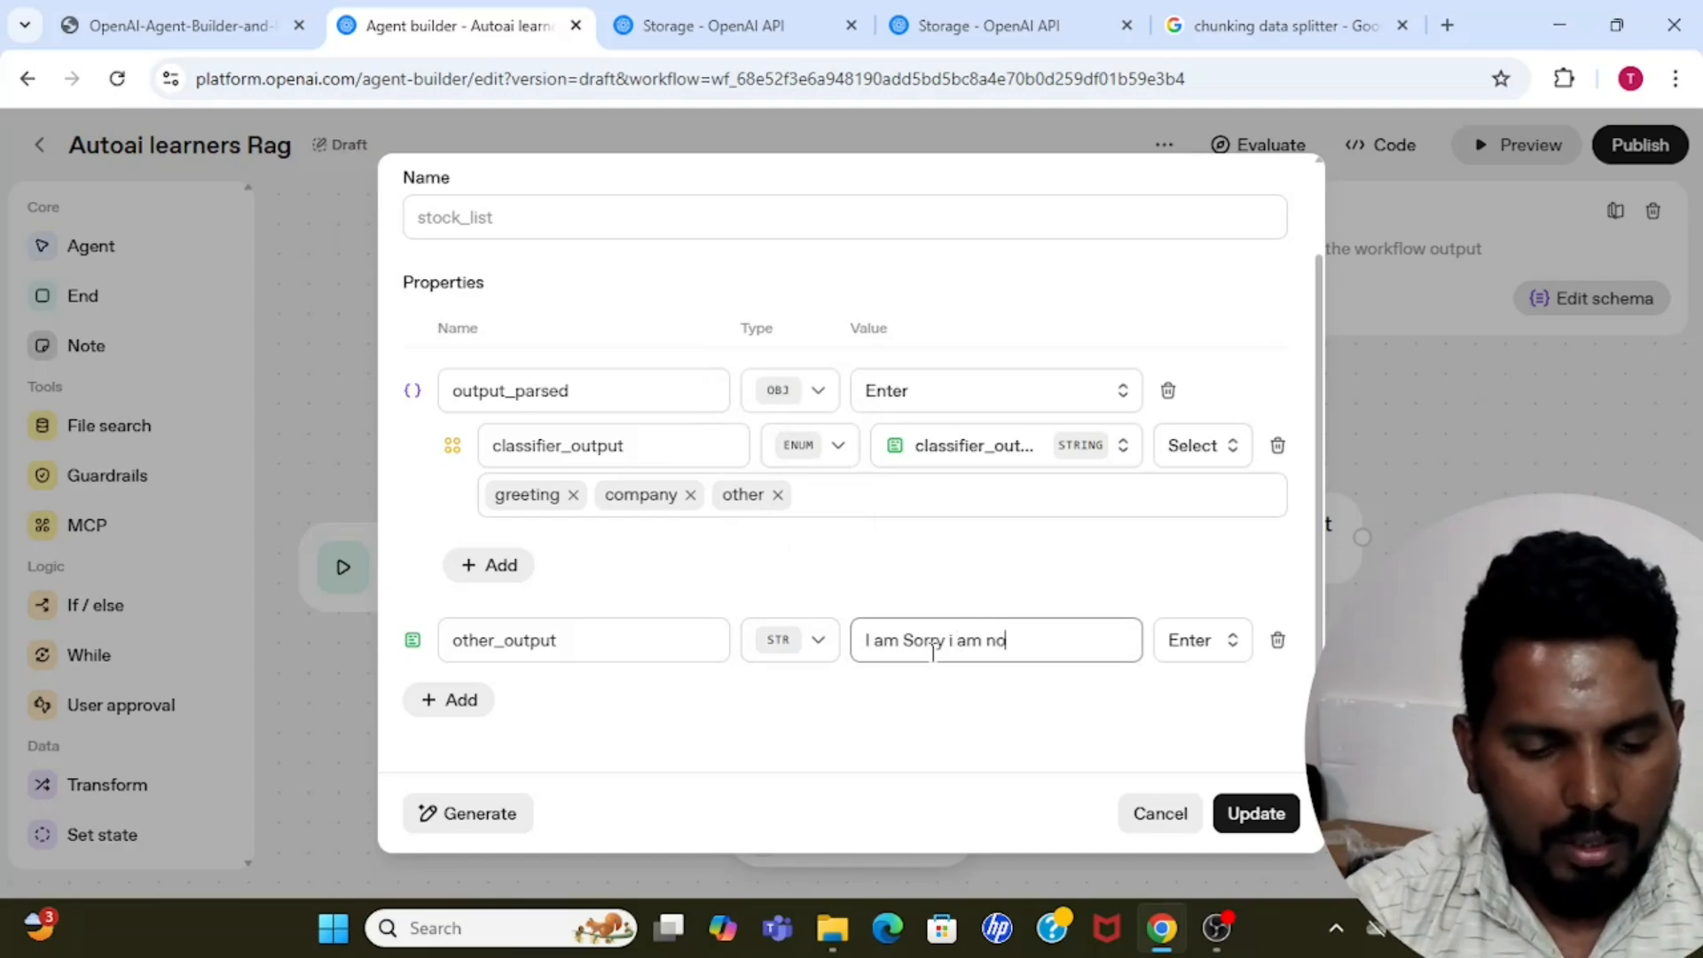
pyautogui.write('t authoris')
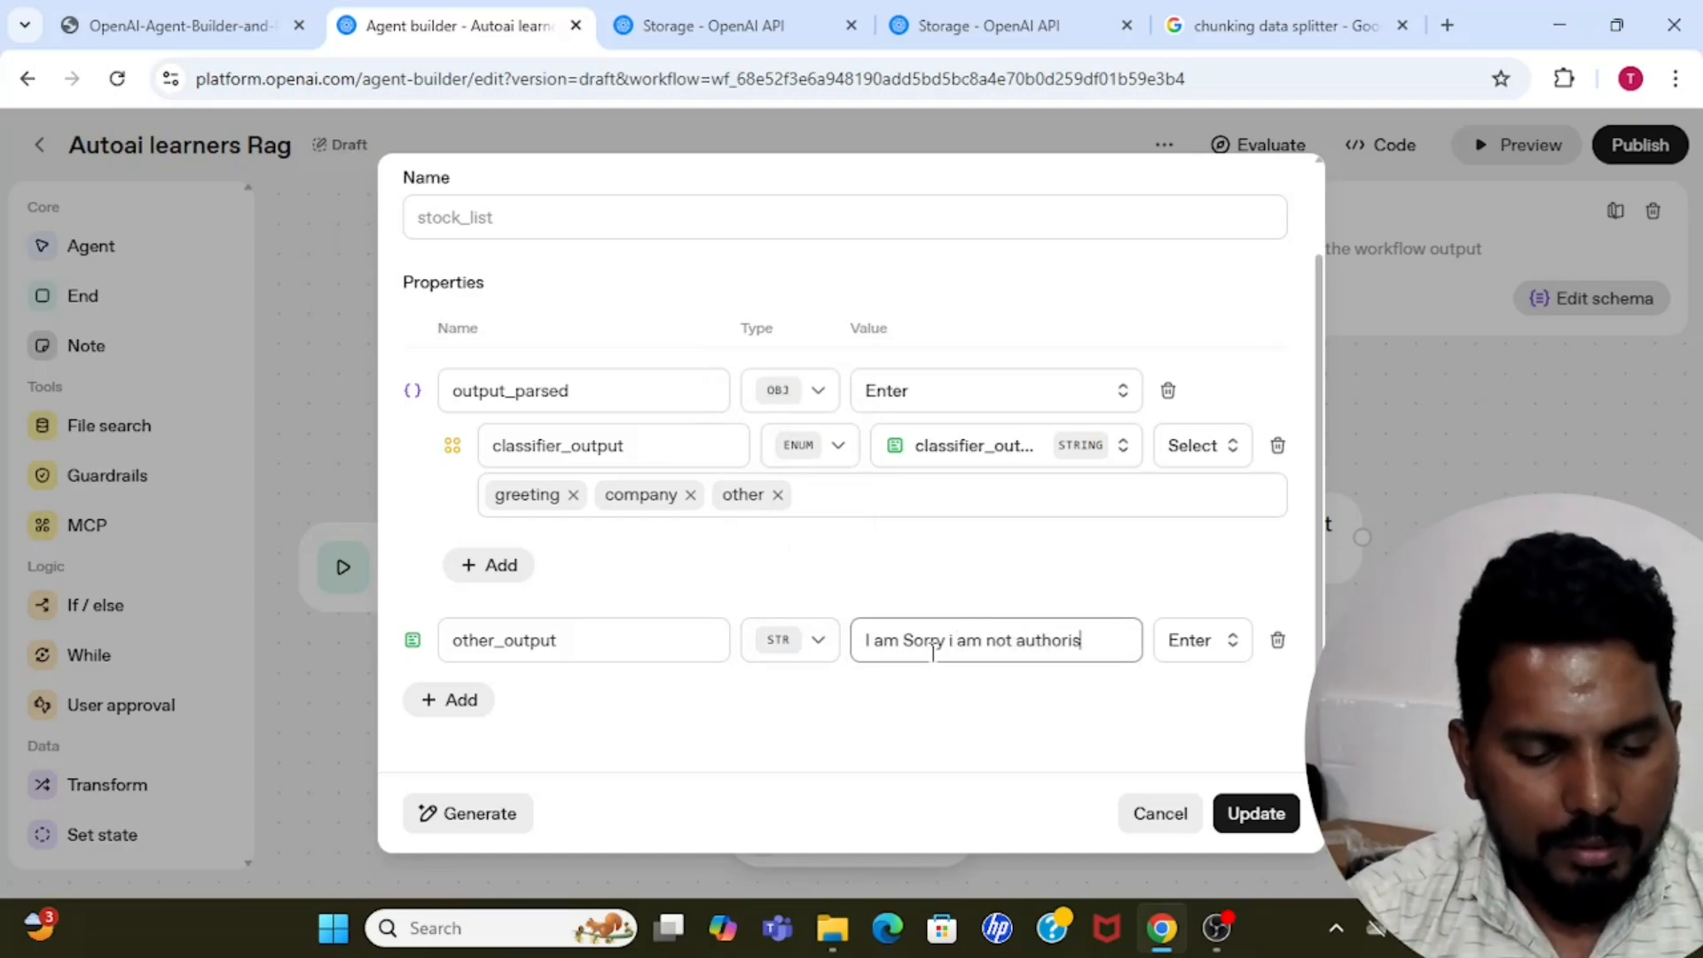
pyautogui.write('ed to ans')
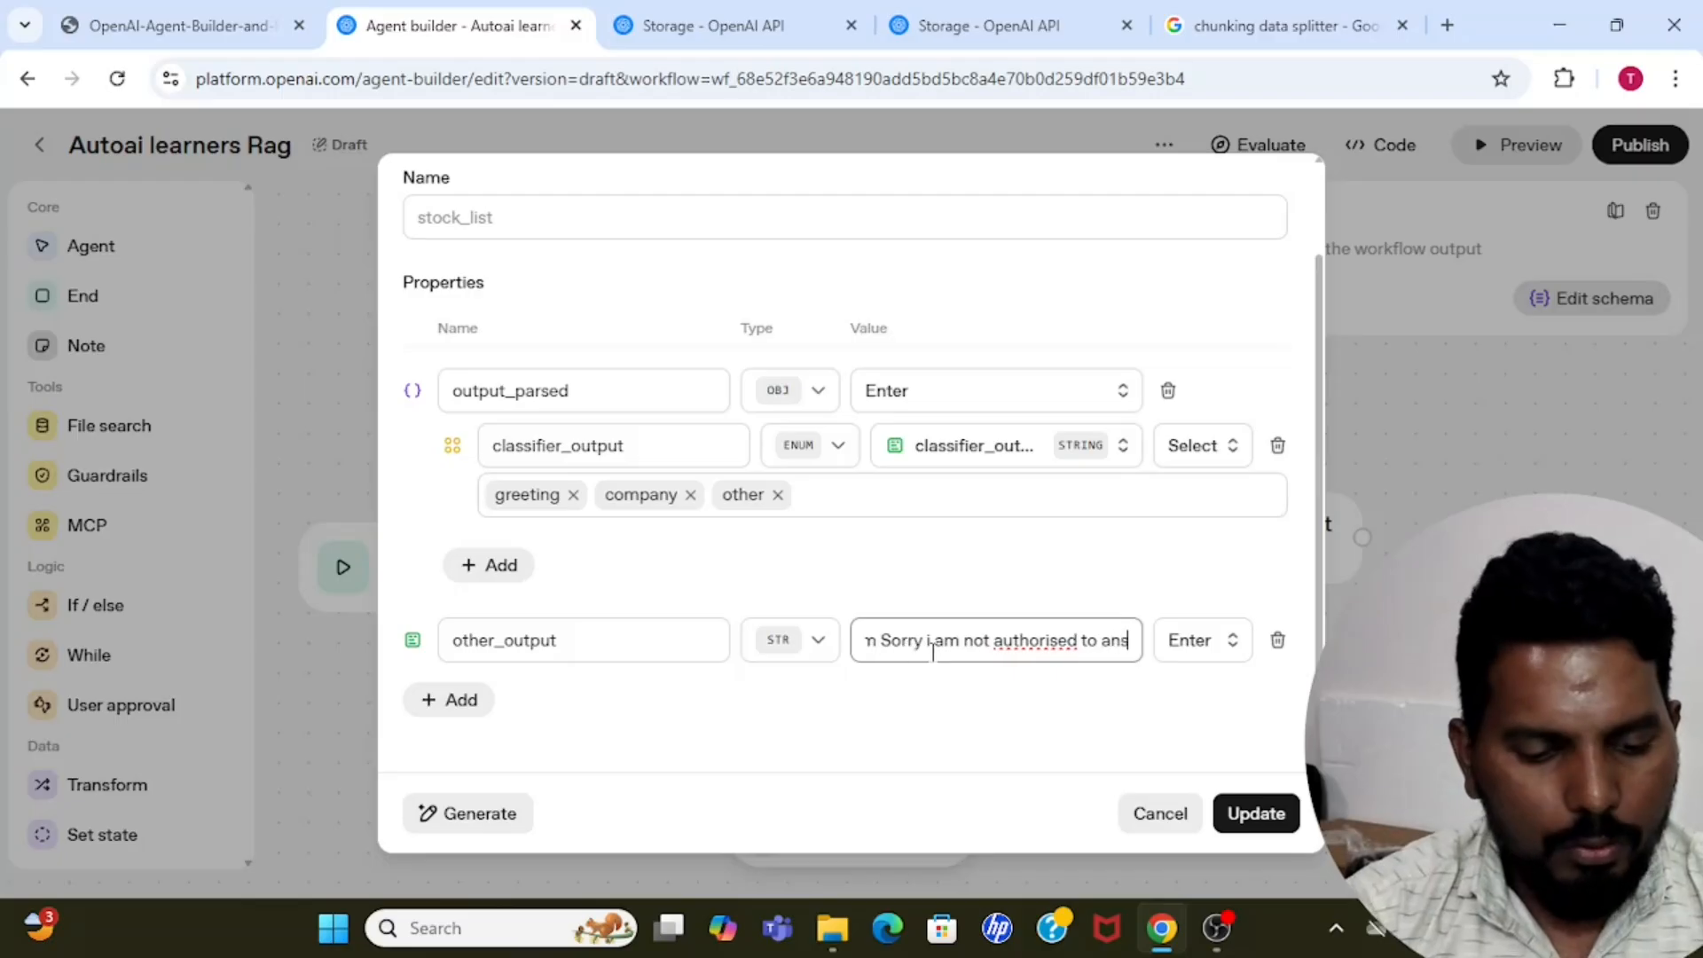
pyautogui.write('wer this q')
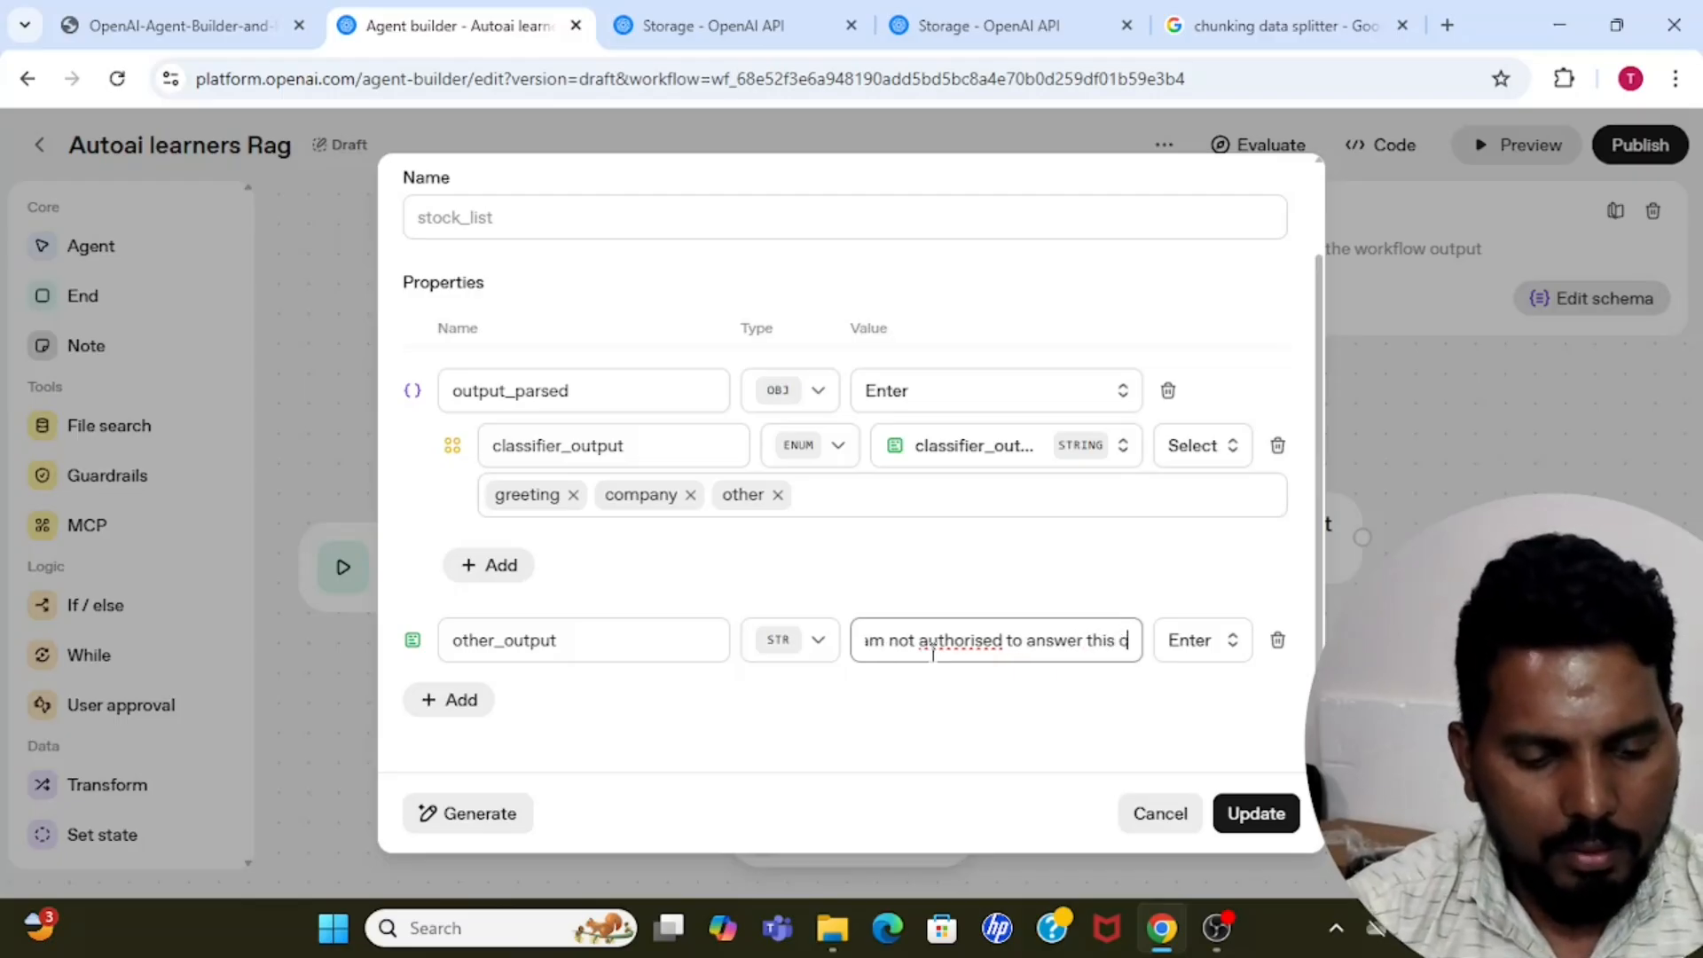
pyautogui.write('uestion')
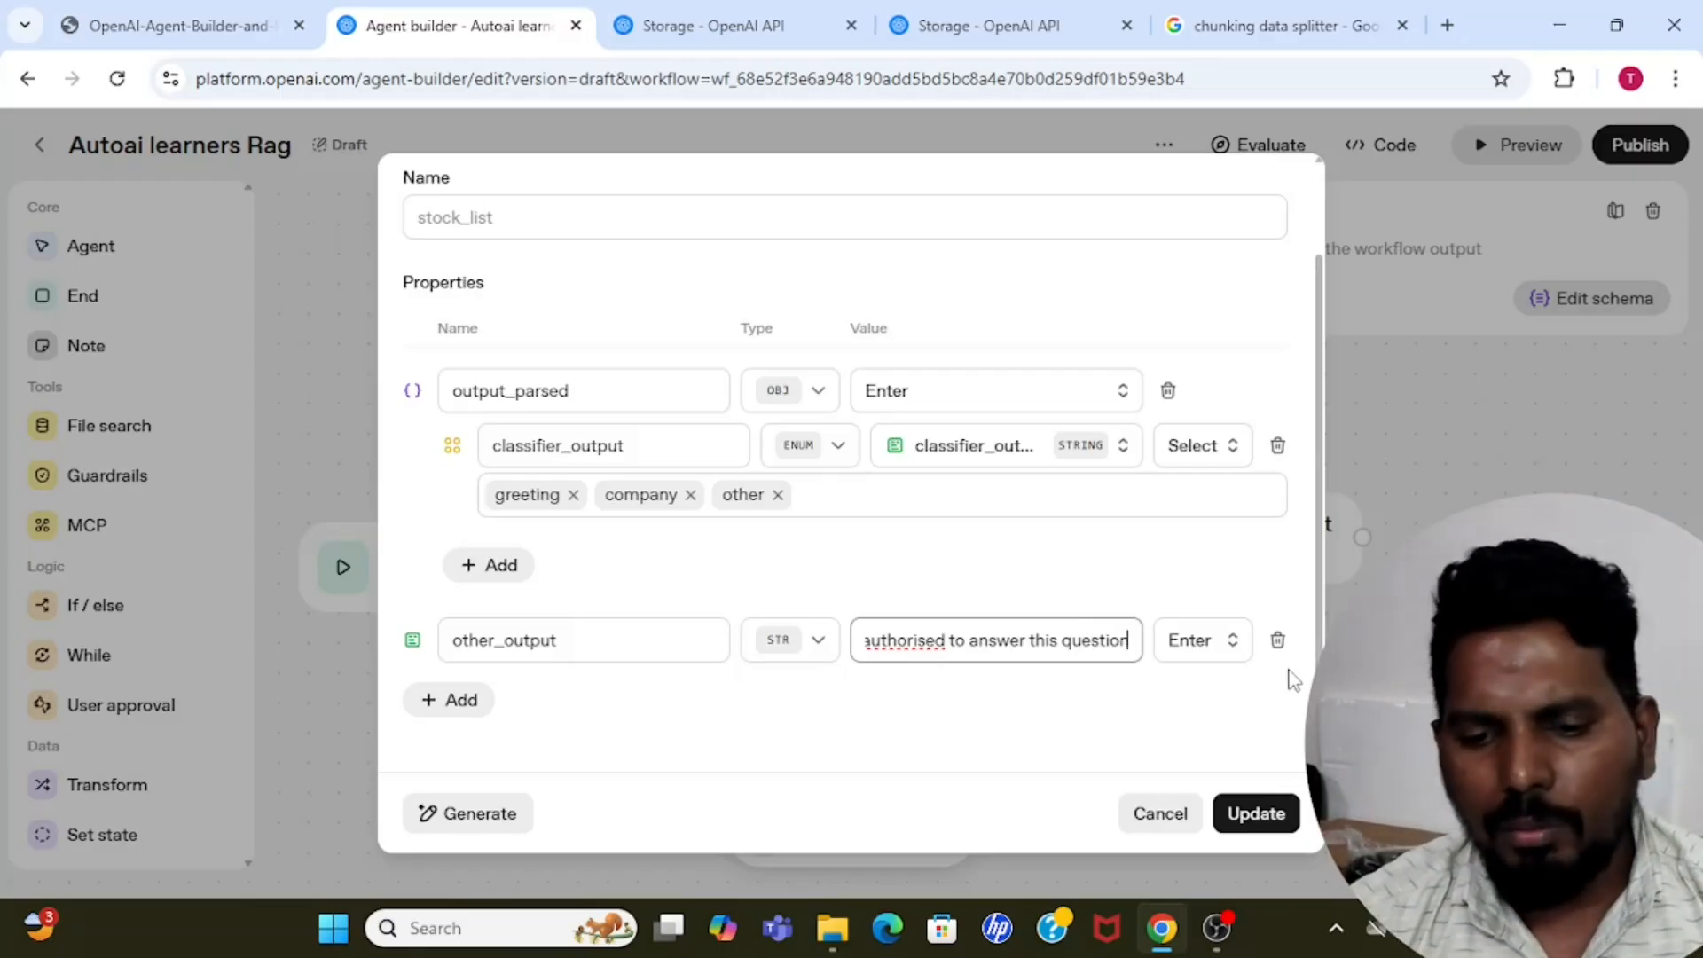
pyautogui.click(1319, 701)
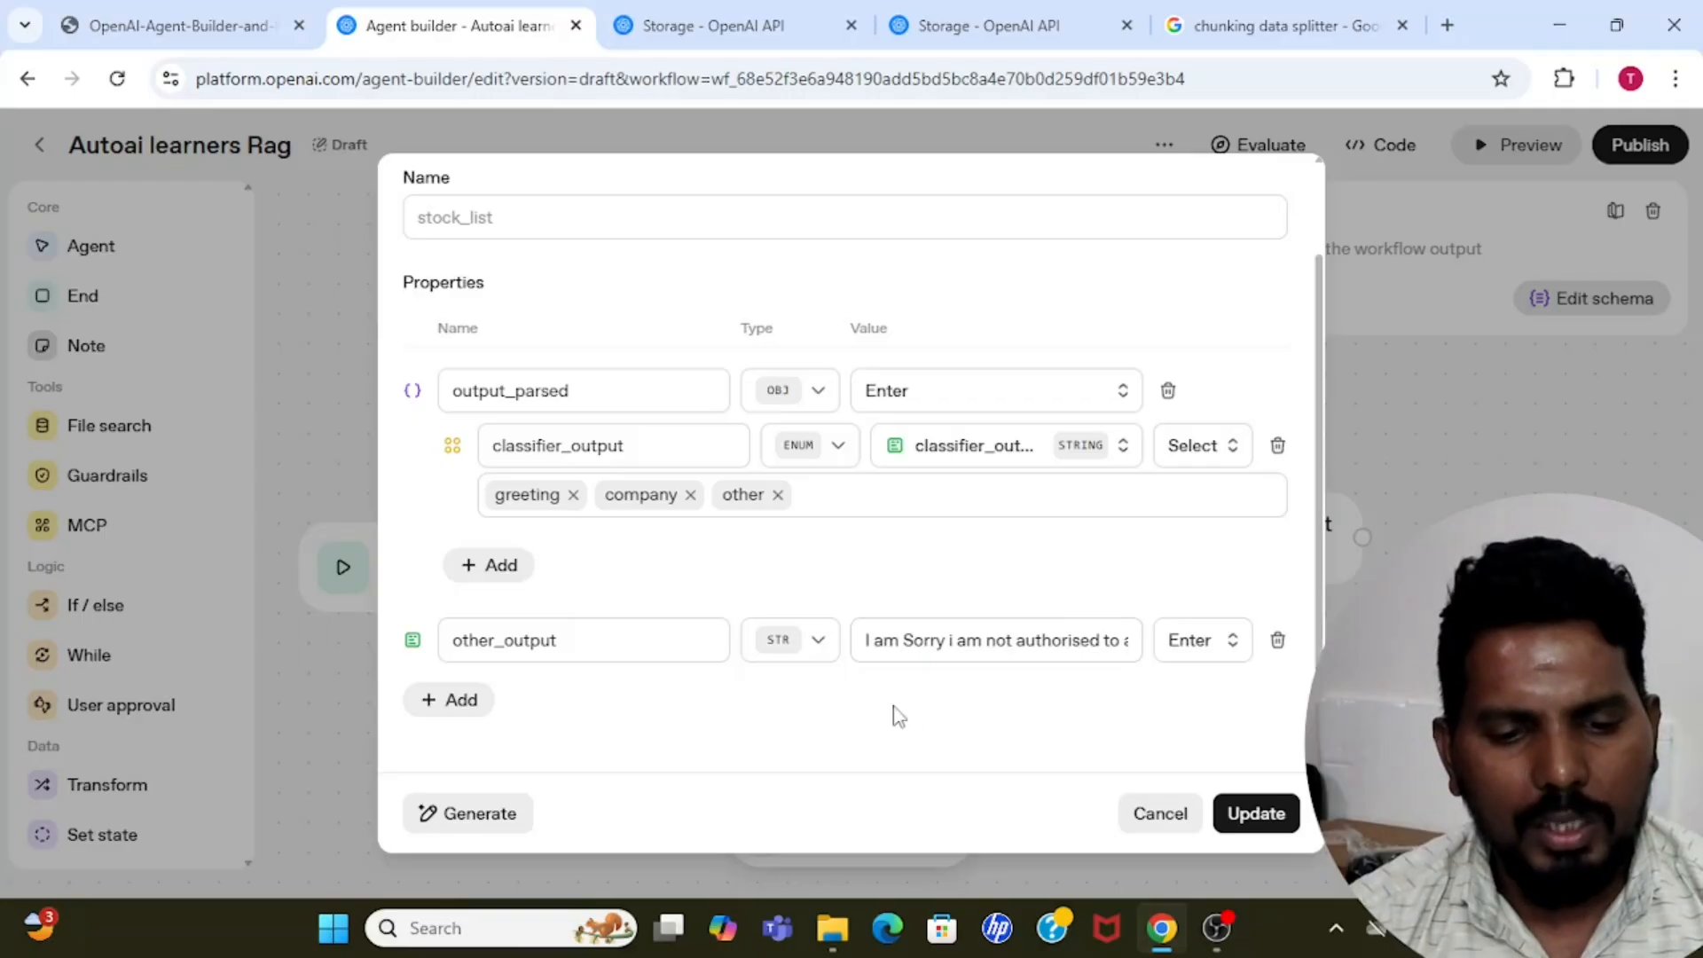
pyautogui.click(1260, 812)
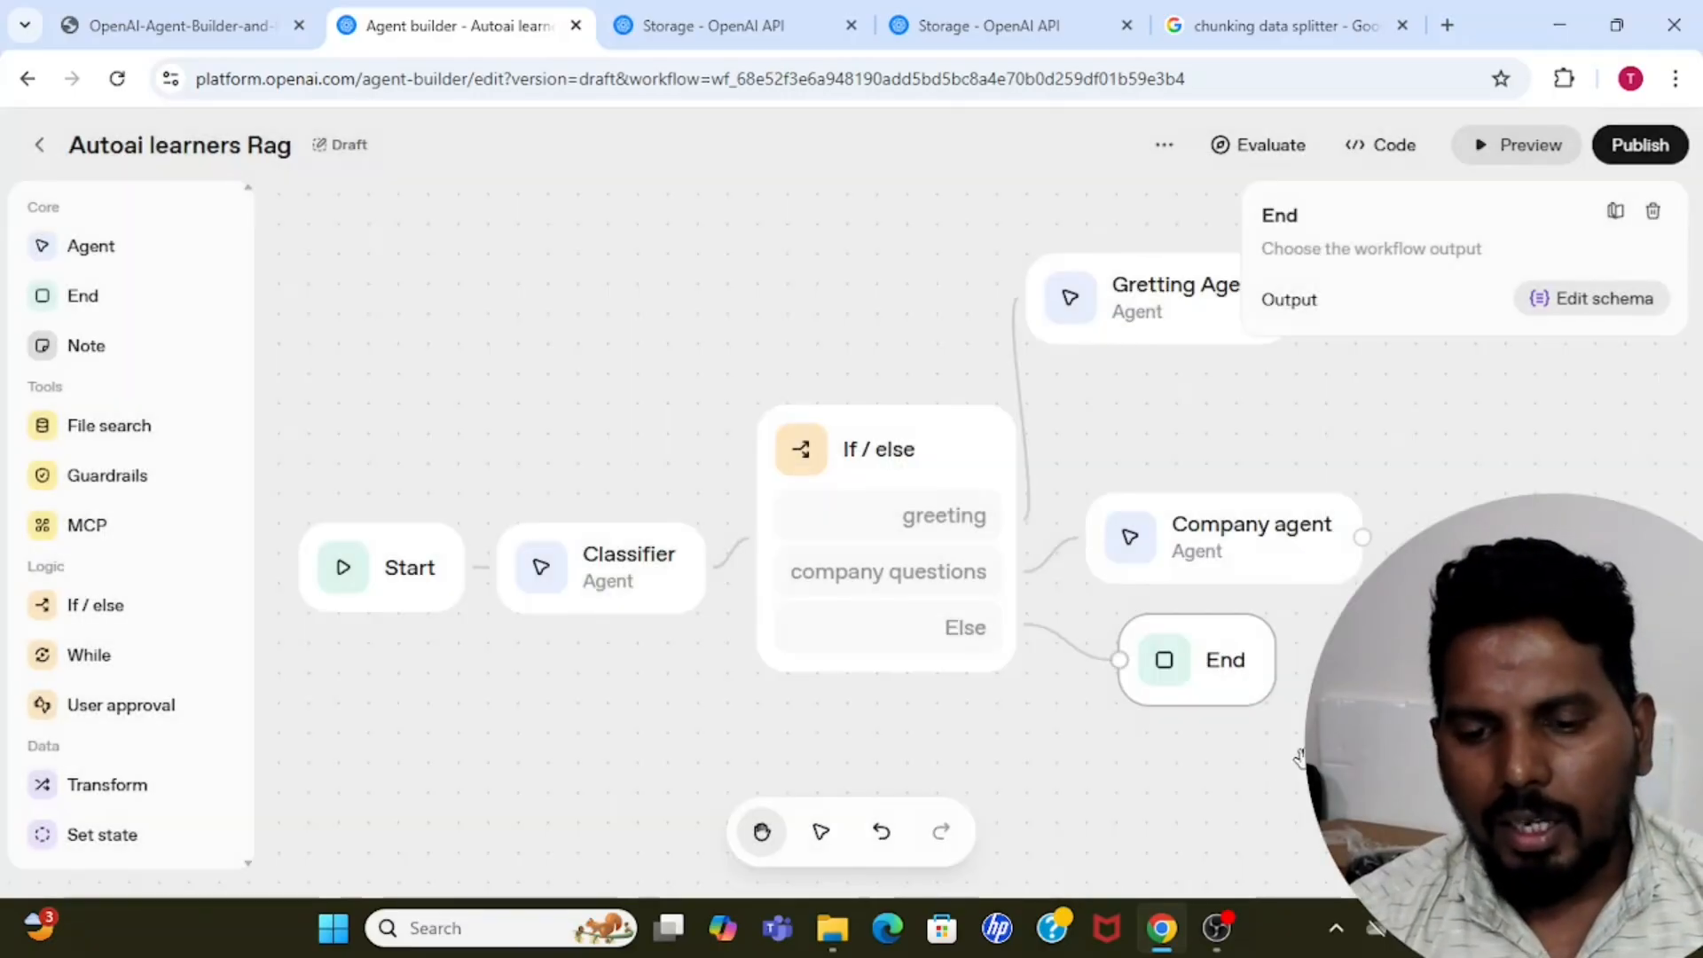
# Test the workflow in preview with an unrelated question asking who a person is, and check the classifier result and other_output.
pyautogui.click(1513, 153)
pyautogui.click(1266, 794)
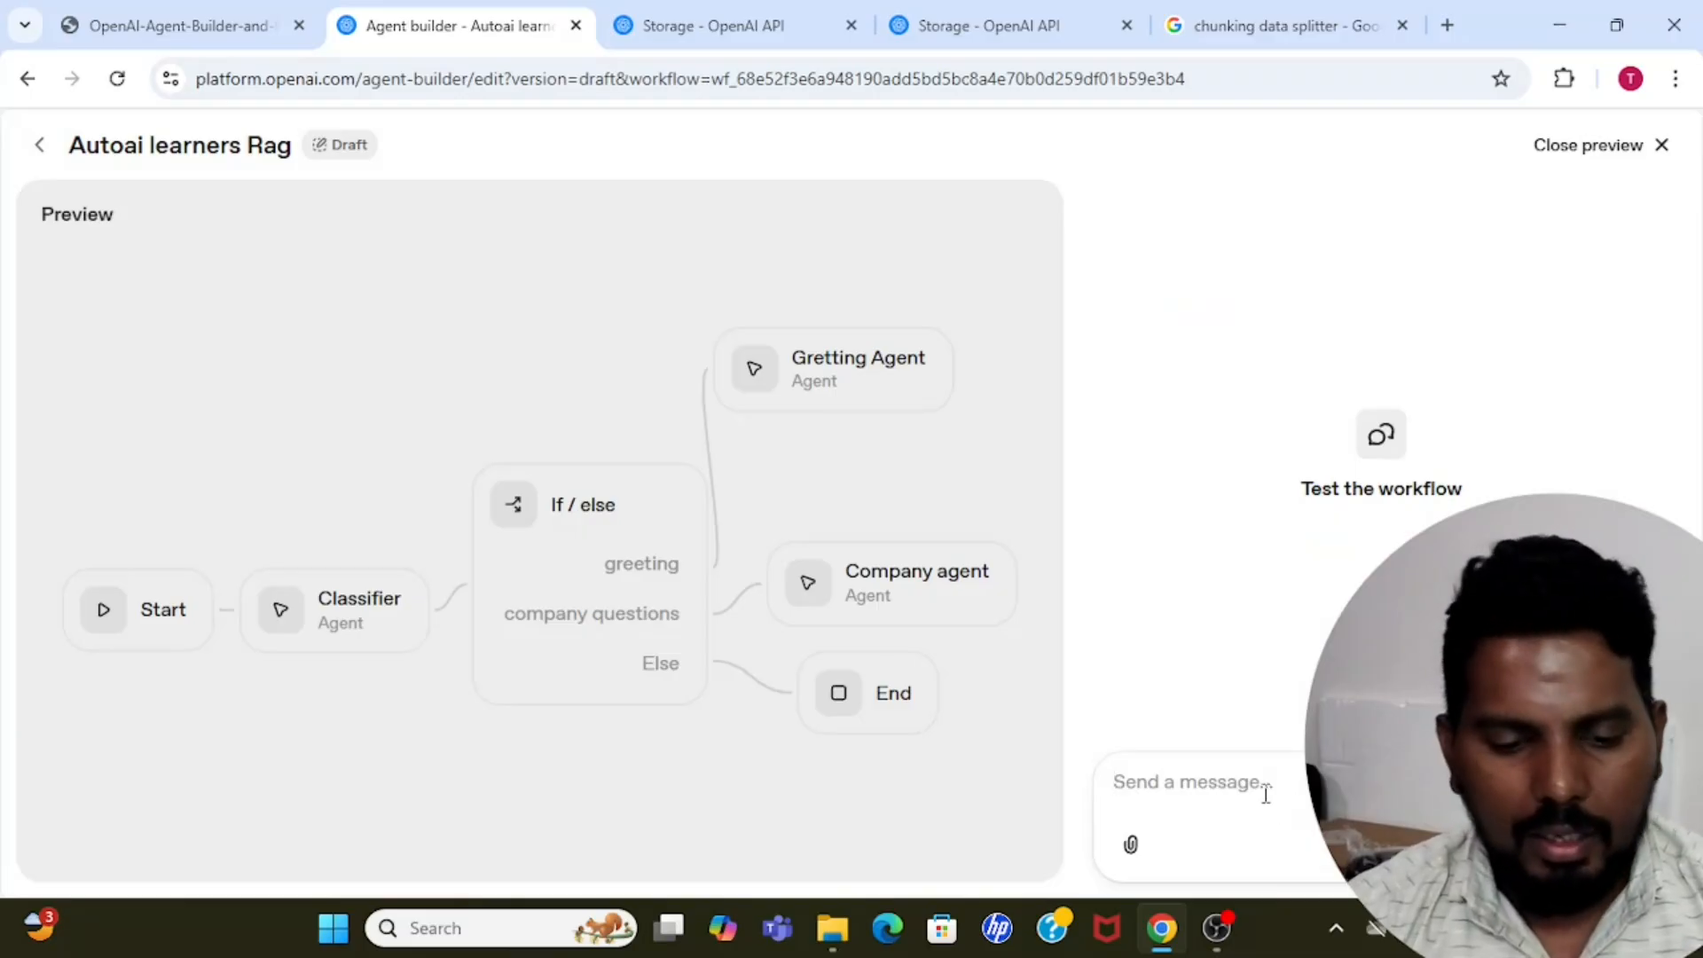
pyautogui.write('who is')
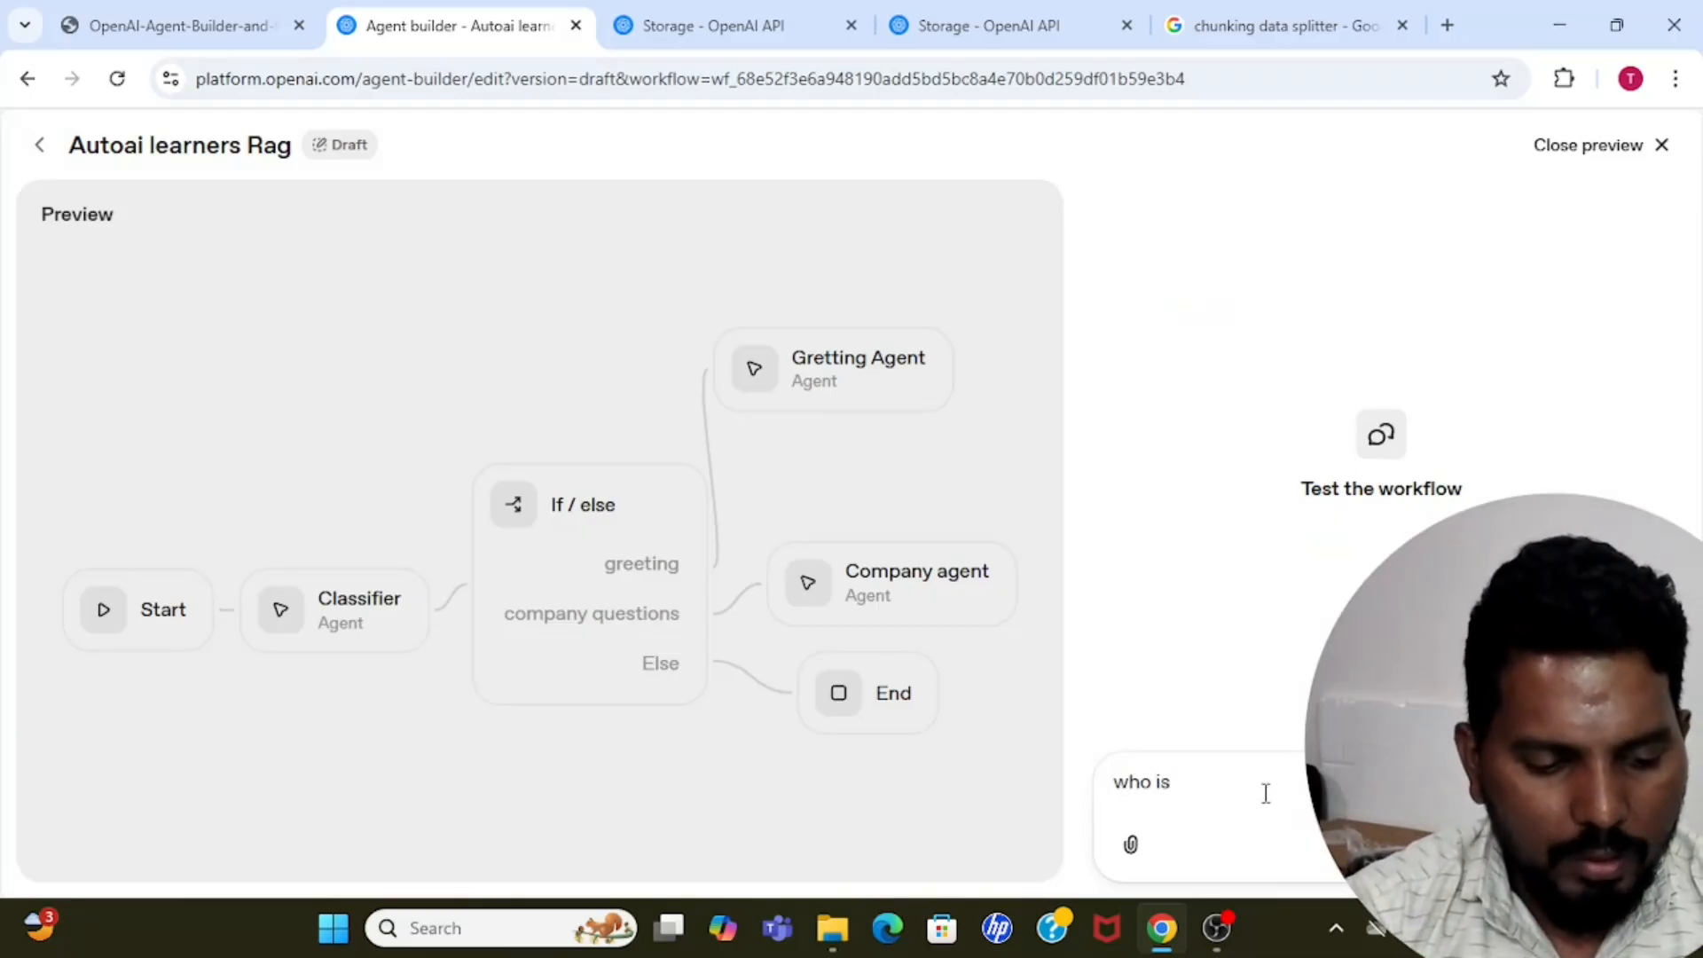
pyautogui.write(' an')
pyautogui.press('BackSpace')
pyautogui.press('BackSpace')
pyautogui.write('naresh')
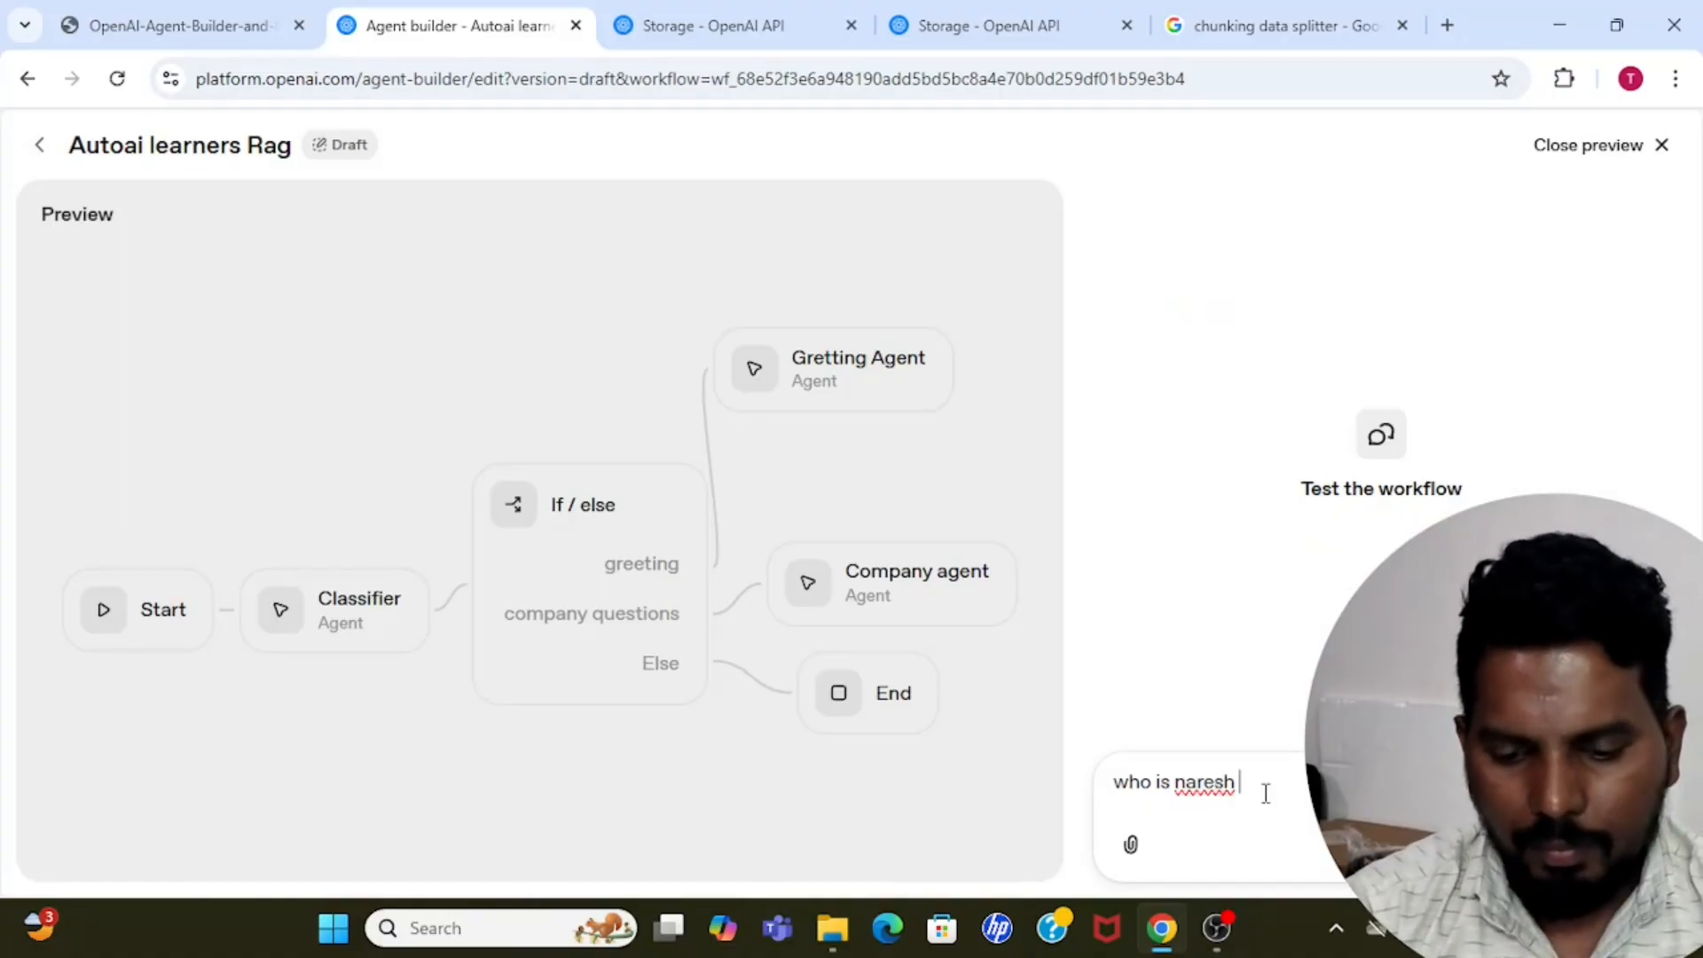
pyautogui.press('Return')
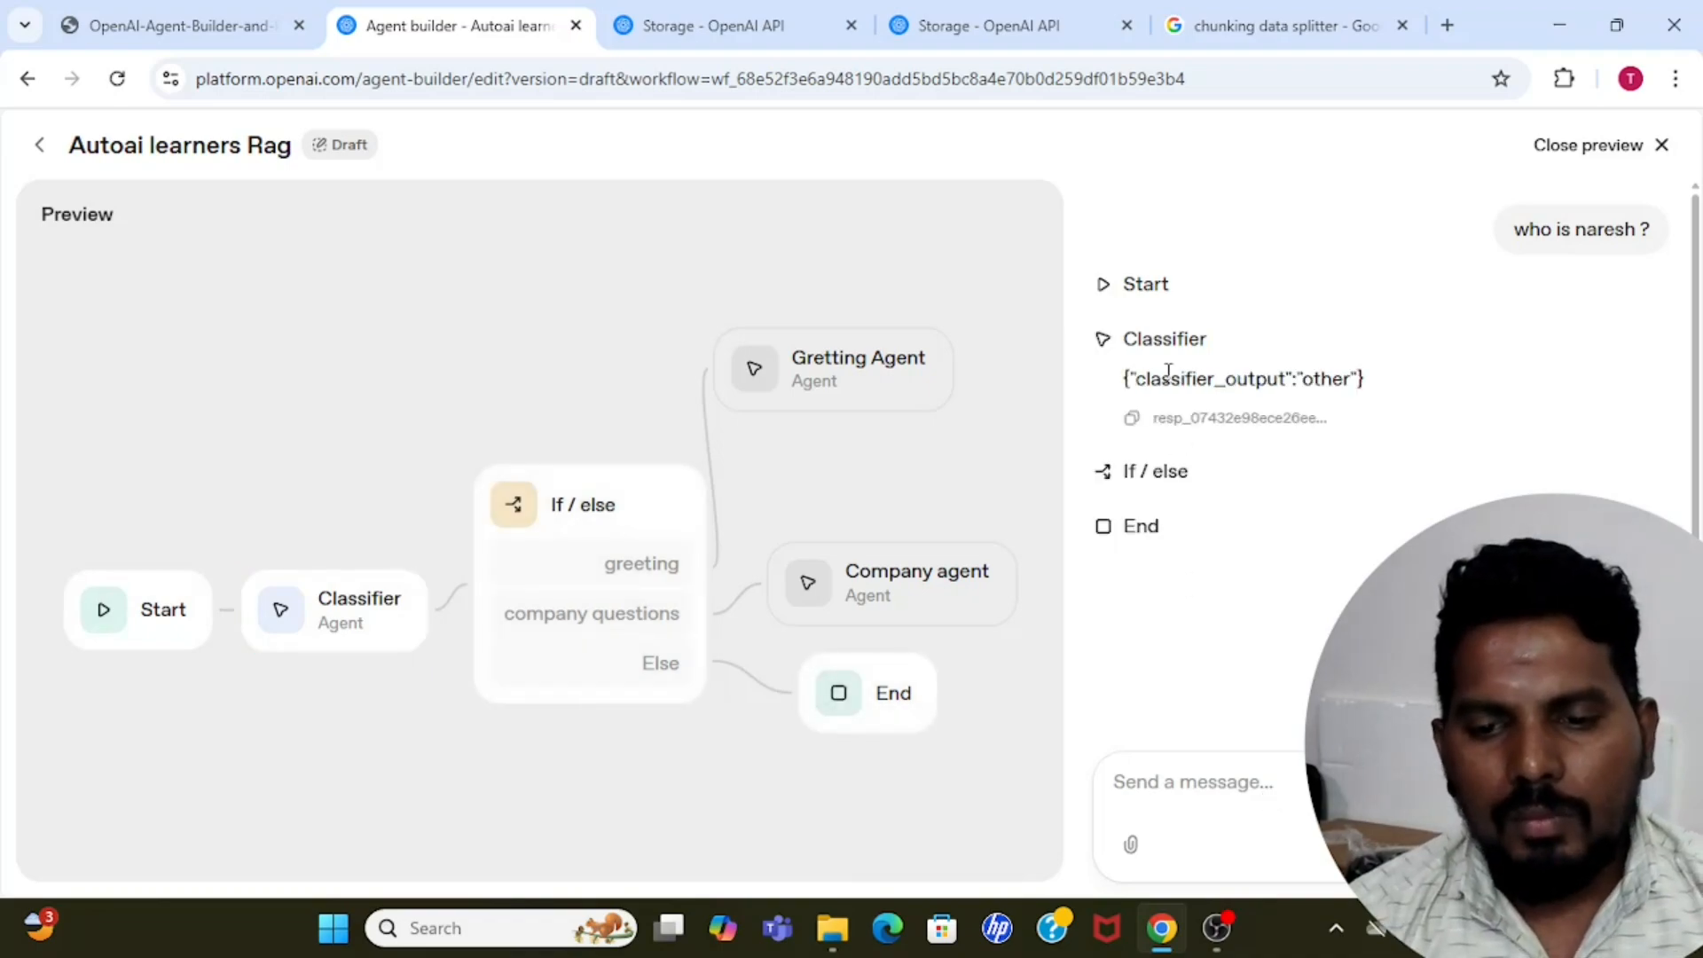
pyautogui.doubleClick(1328, 378)
pyautogui.click(1189, 577)
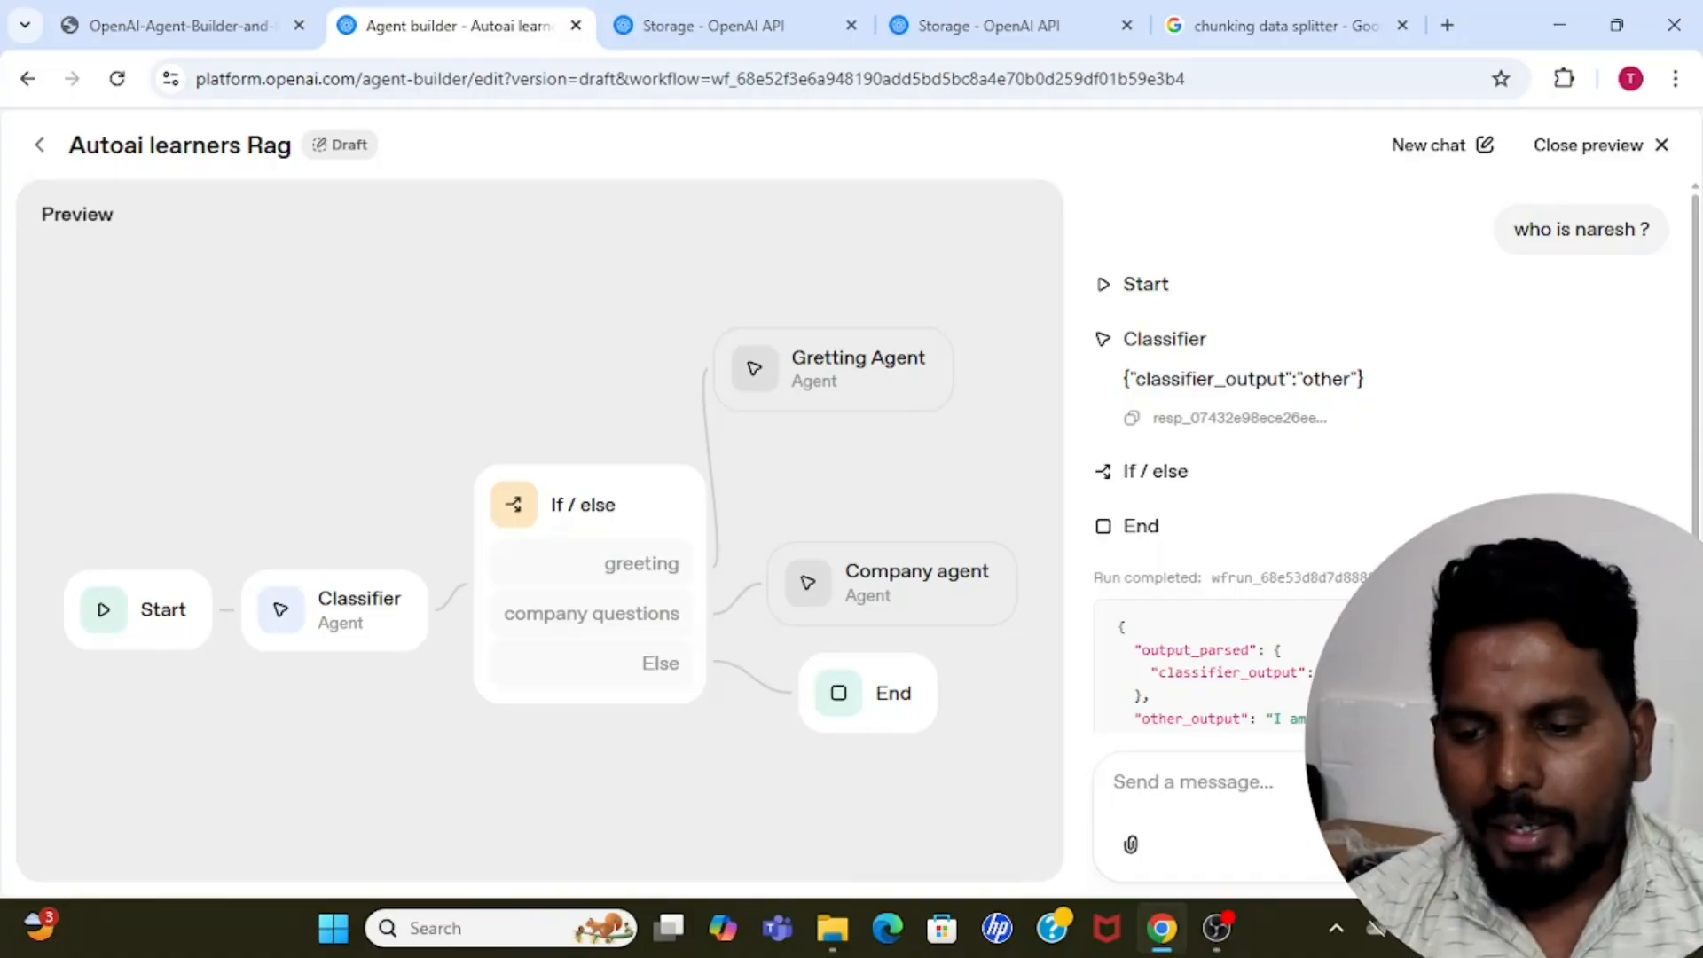
pyautogui.scroll(-1, 1304, 635)
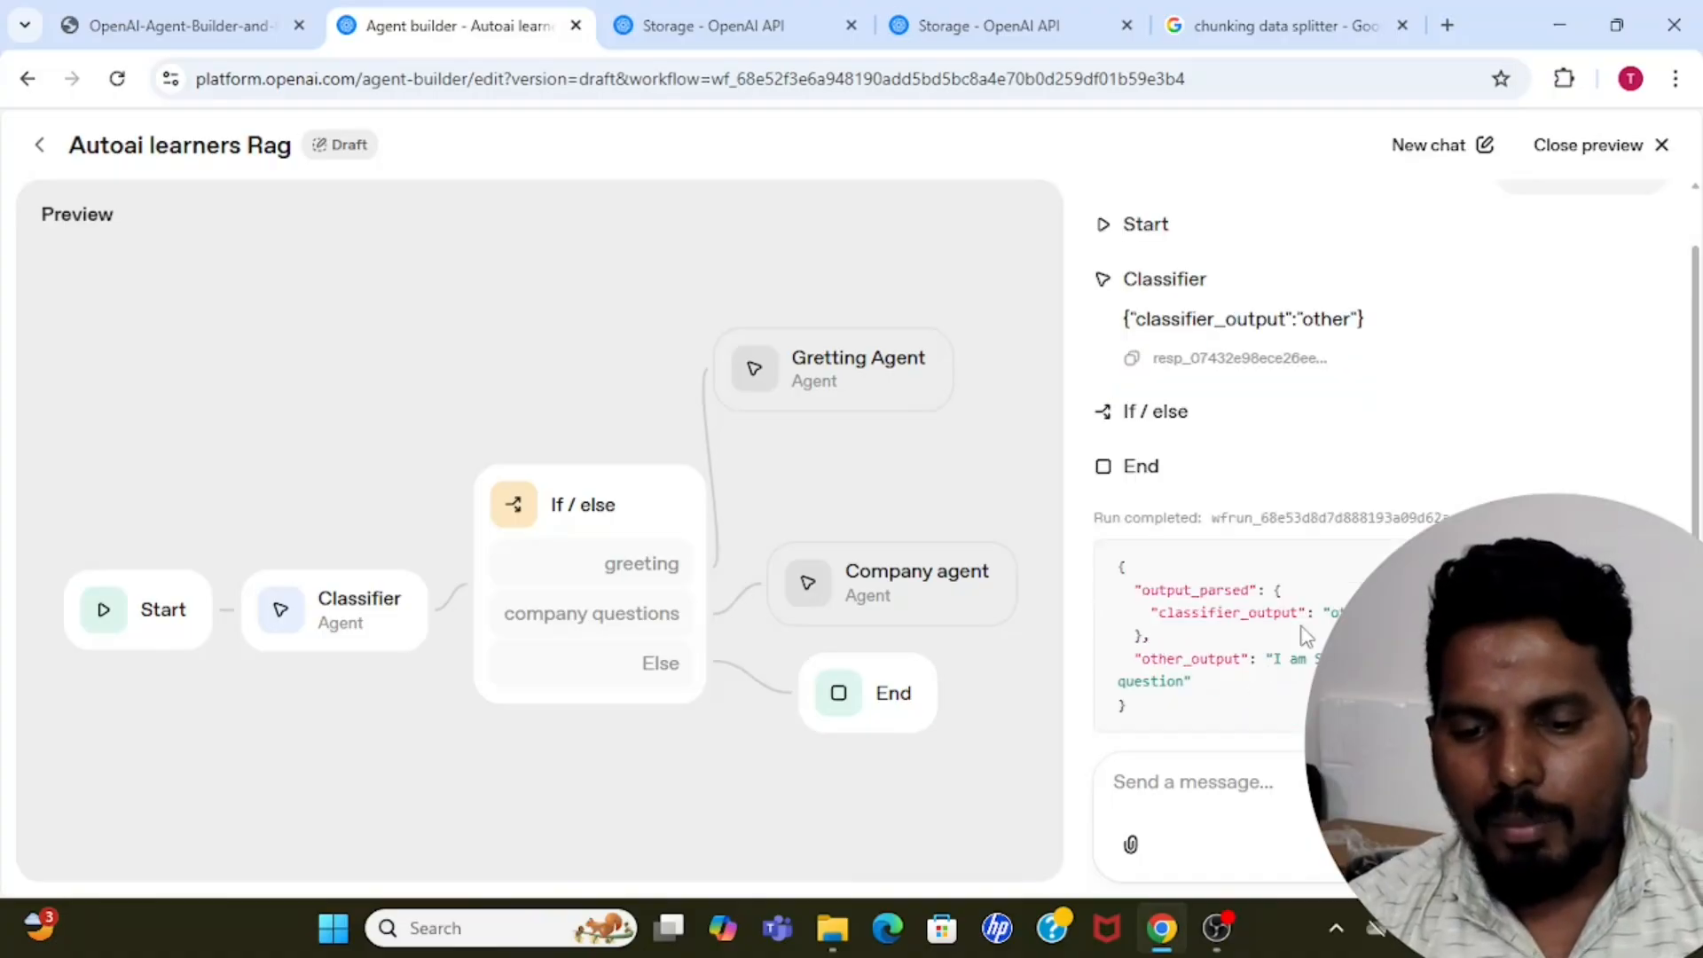
pyautogui.doubleClick(1166, 658)
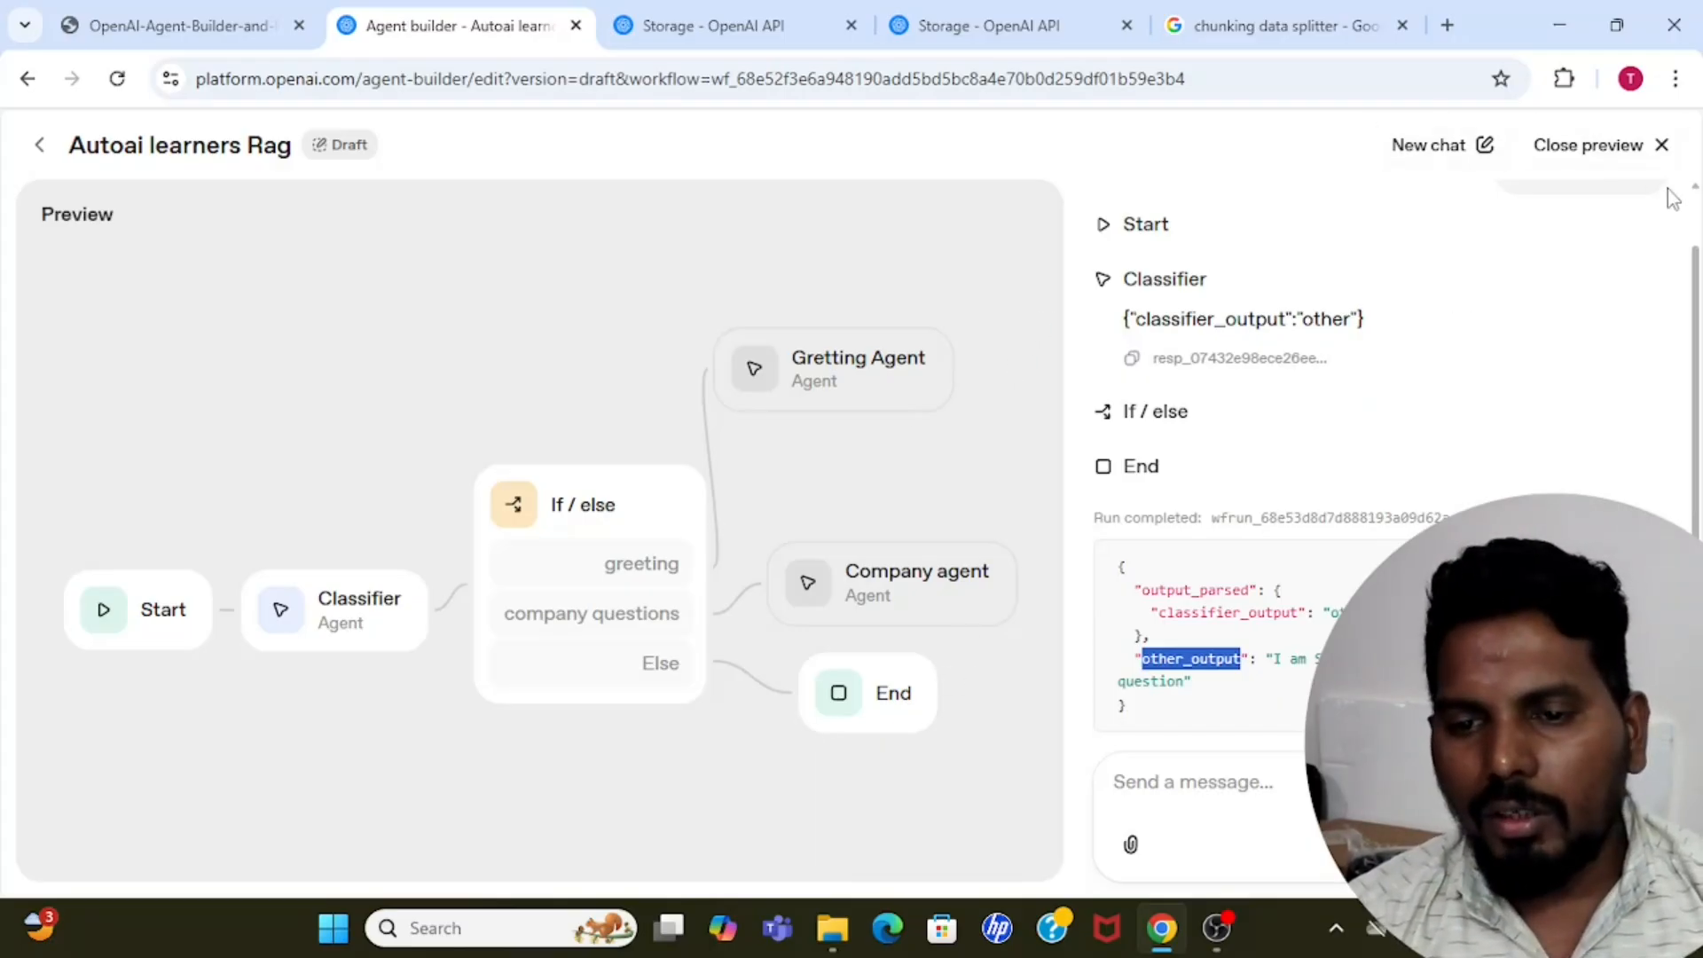
# Close the preview and move the Company agent node slightly higher on the canvas, between the Gretting Agent and End nodes.
pyautogui.click(1633, 155)
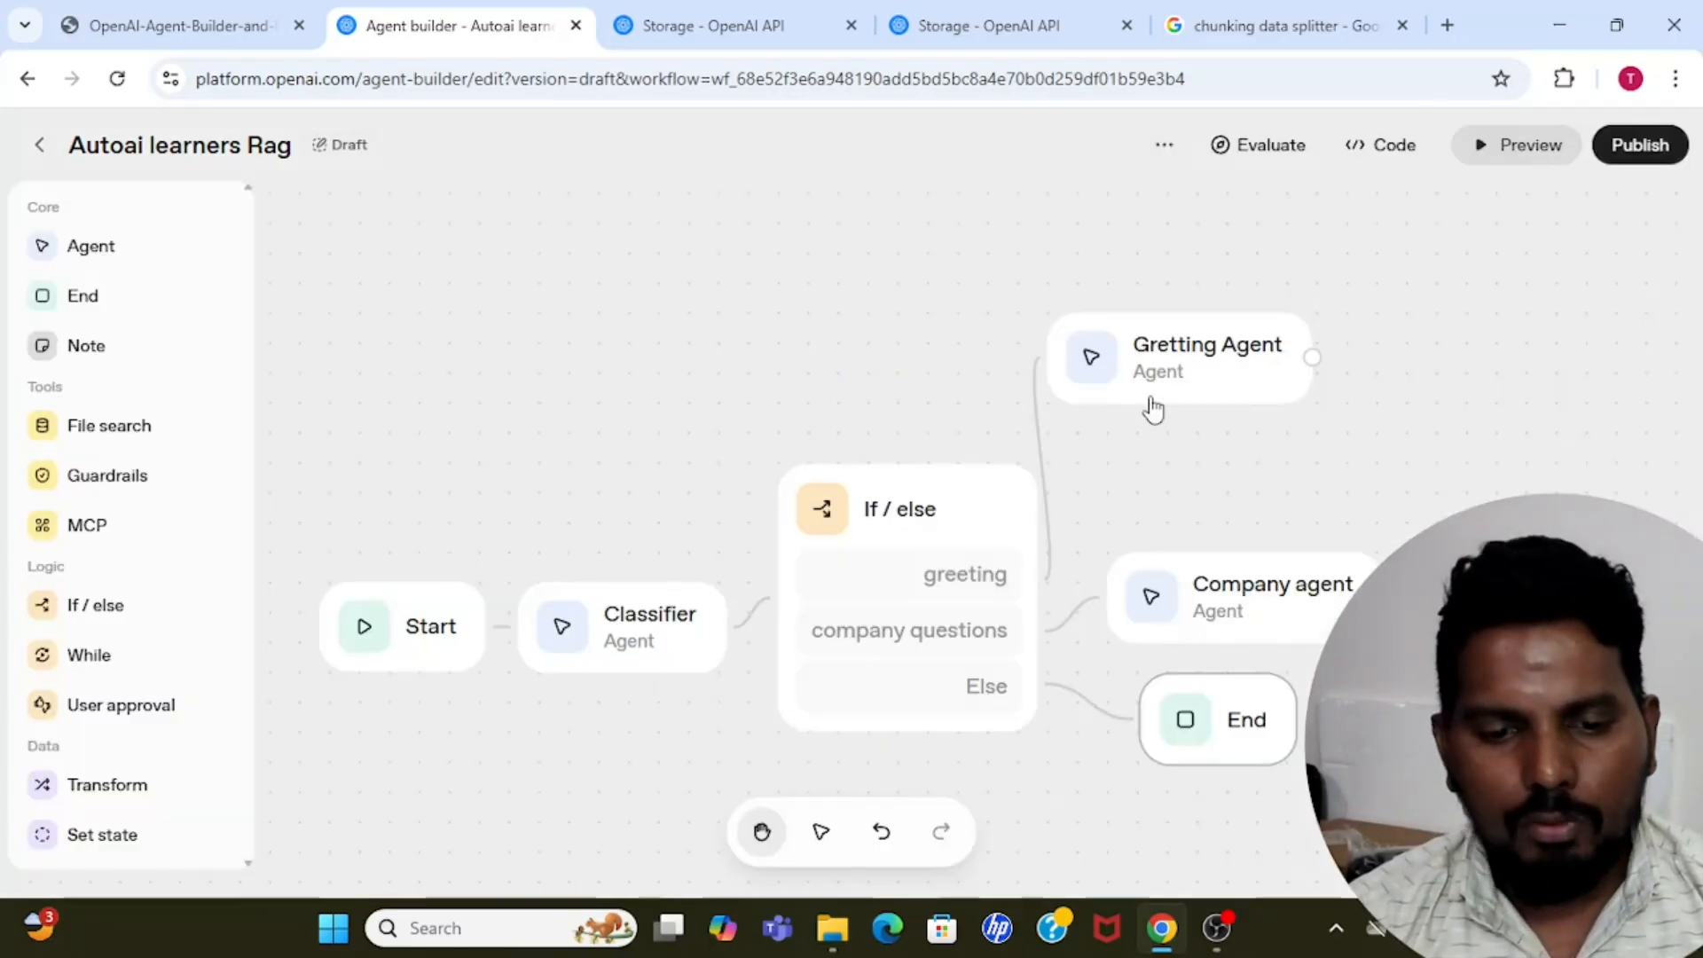
pyautogui.click(1286, 568)
pyautogui.click(783, 301)
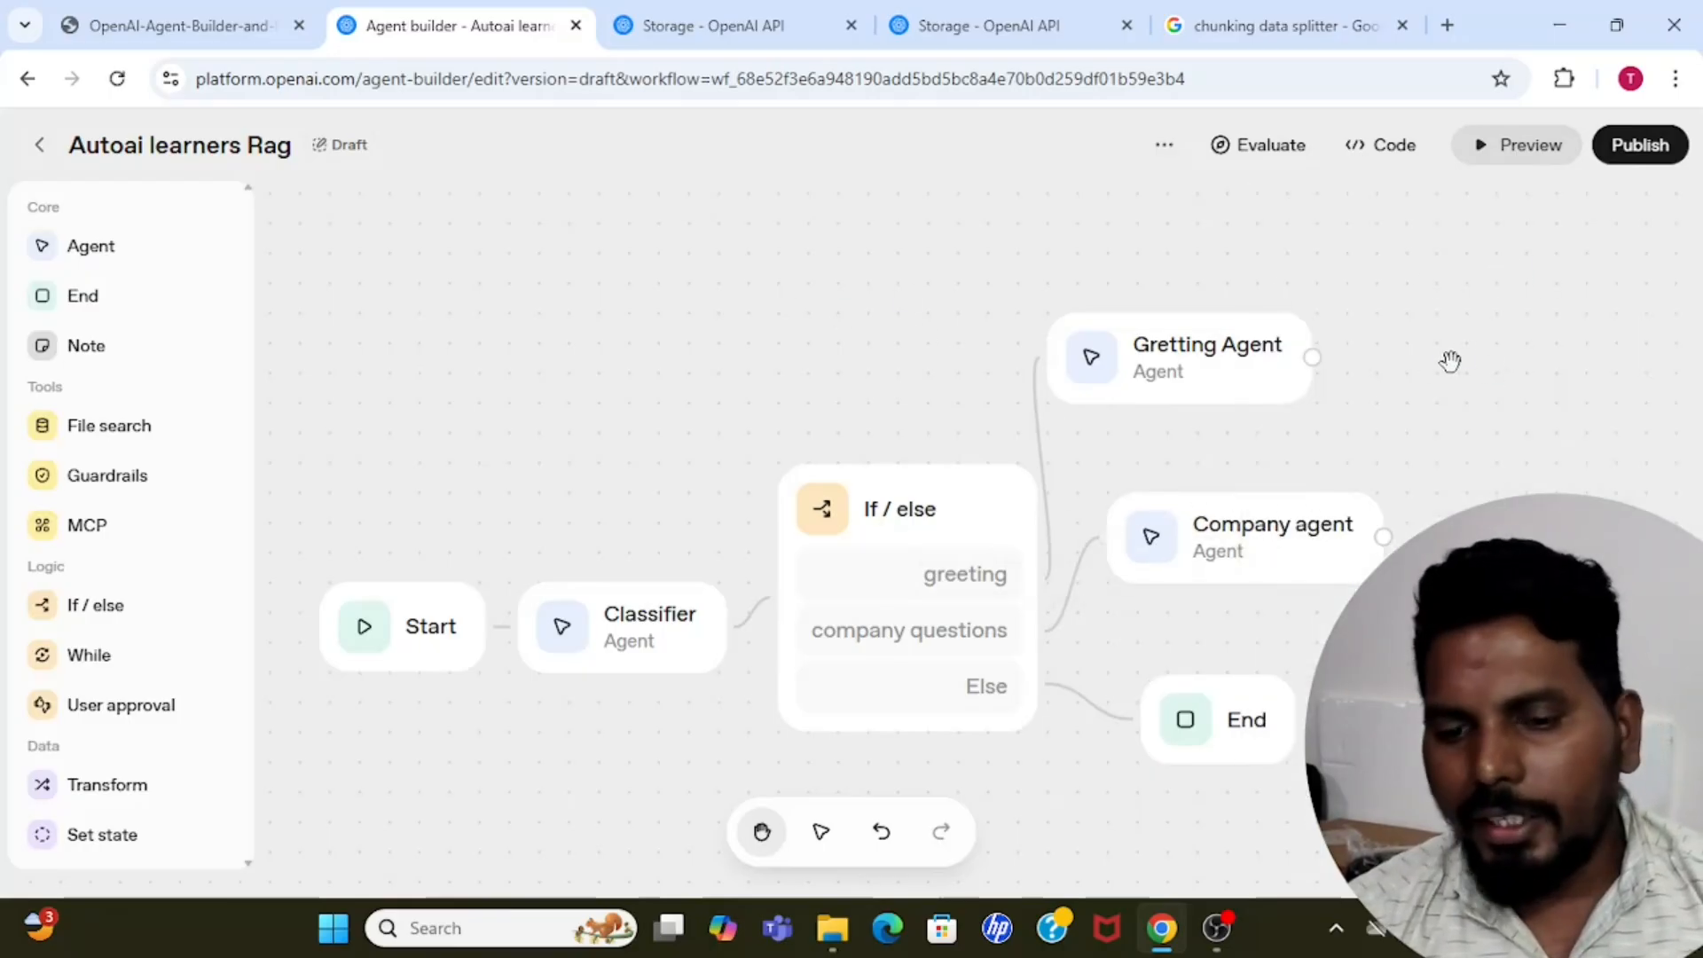
# Preview the workflow with "can you tell me about my comany sick leaves ?" and review the Company agent's answer.
pyautogui.click(1517, 147)
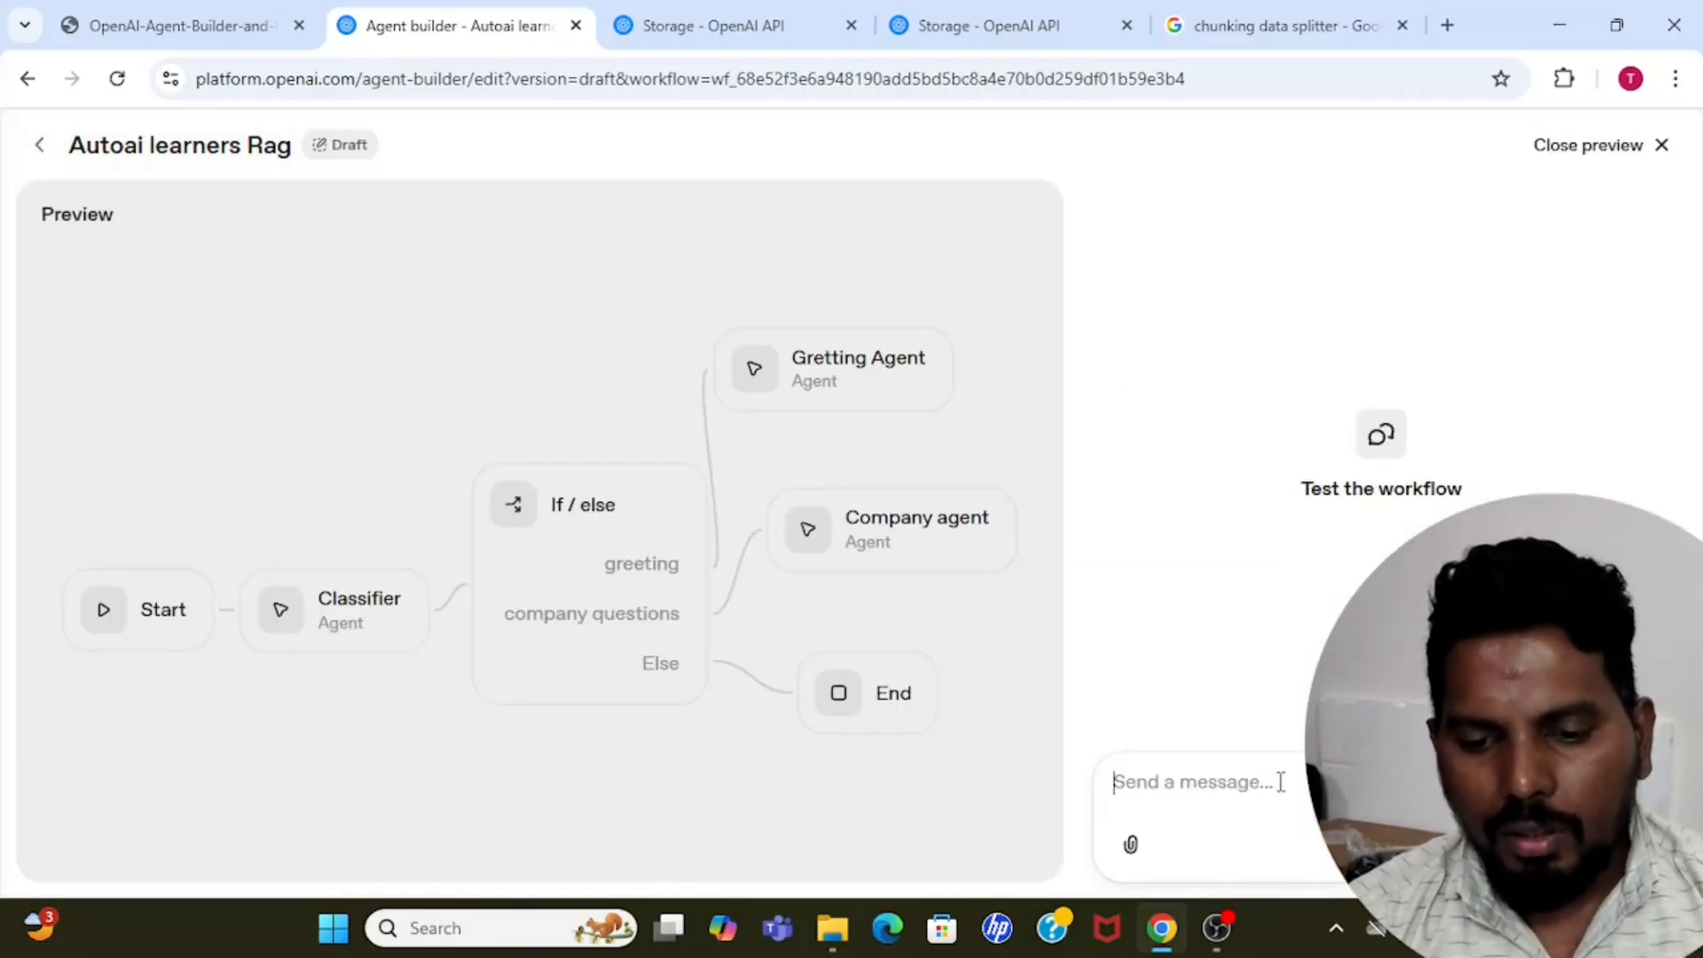
pyautogui.write('c')
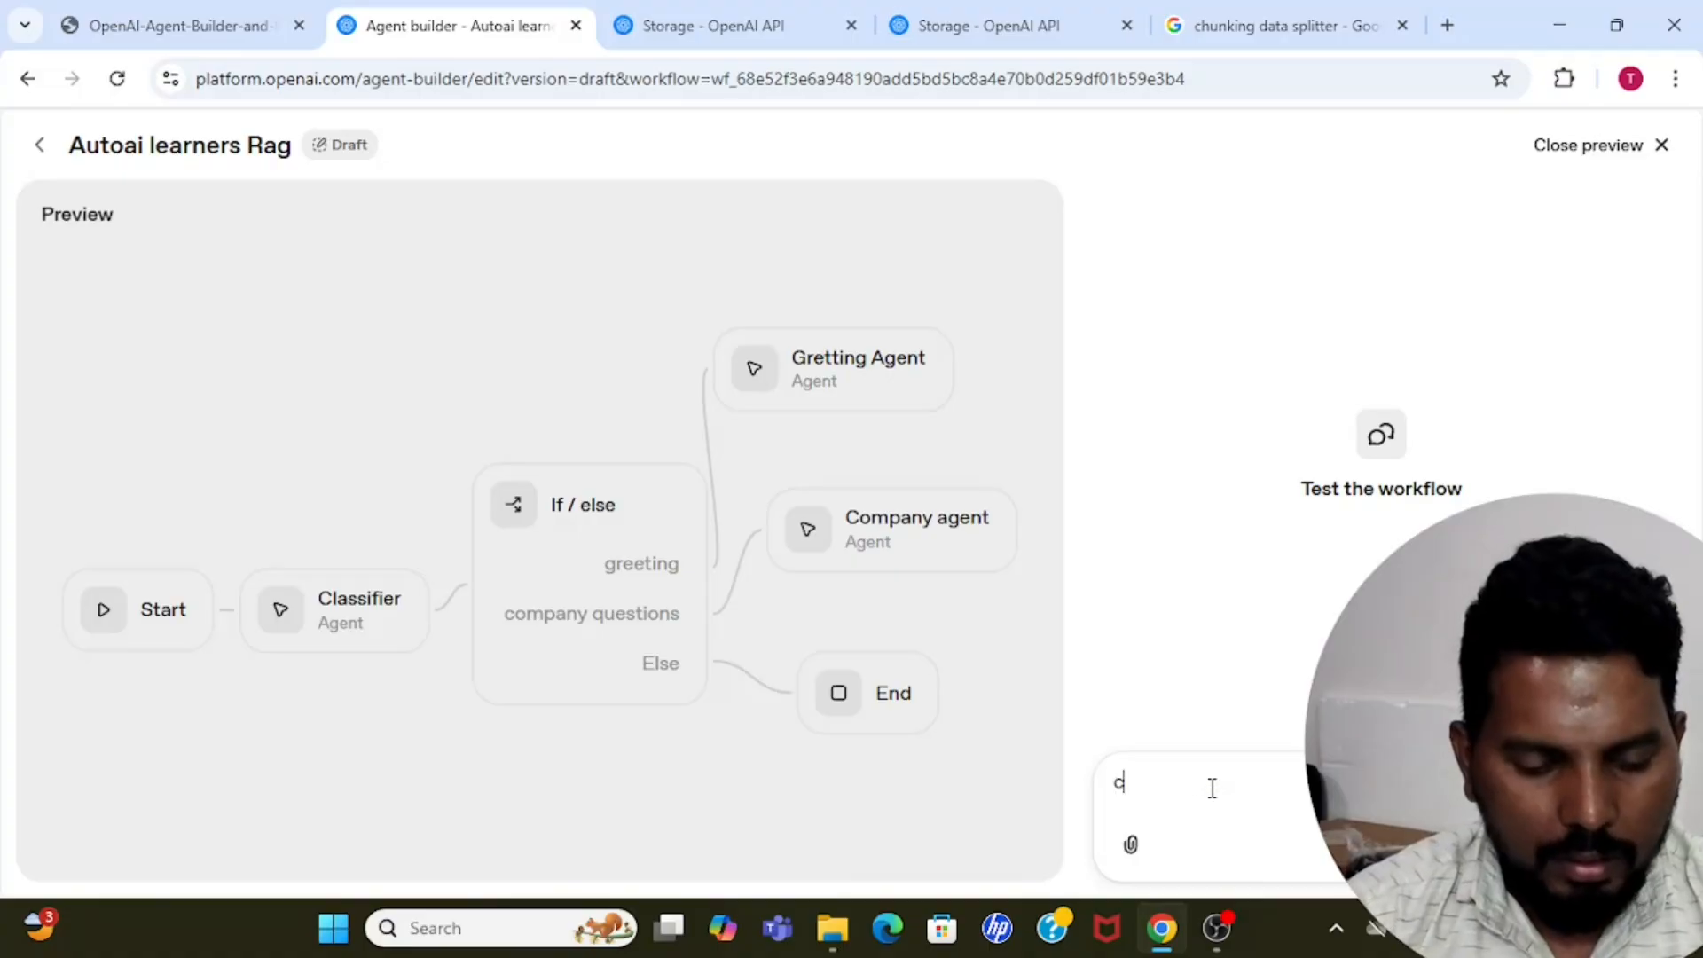
pyautogui.write('an you te')
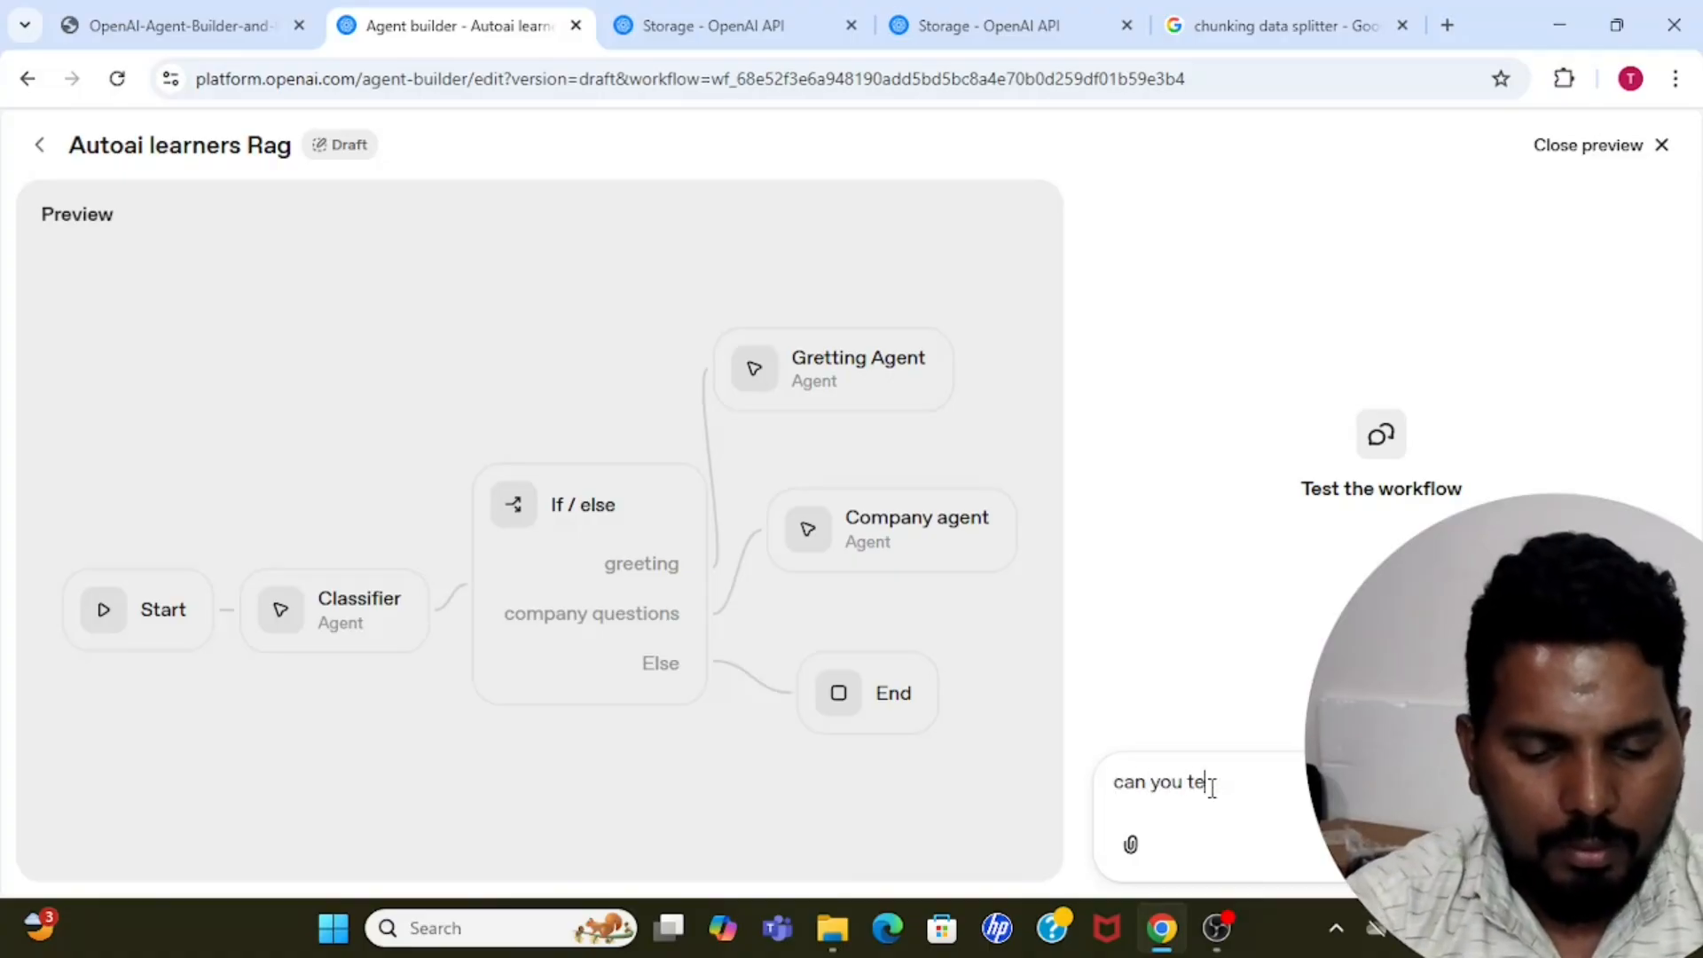
pyautogui.write('ll me about')
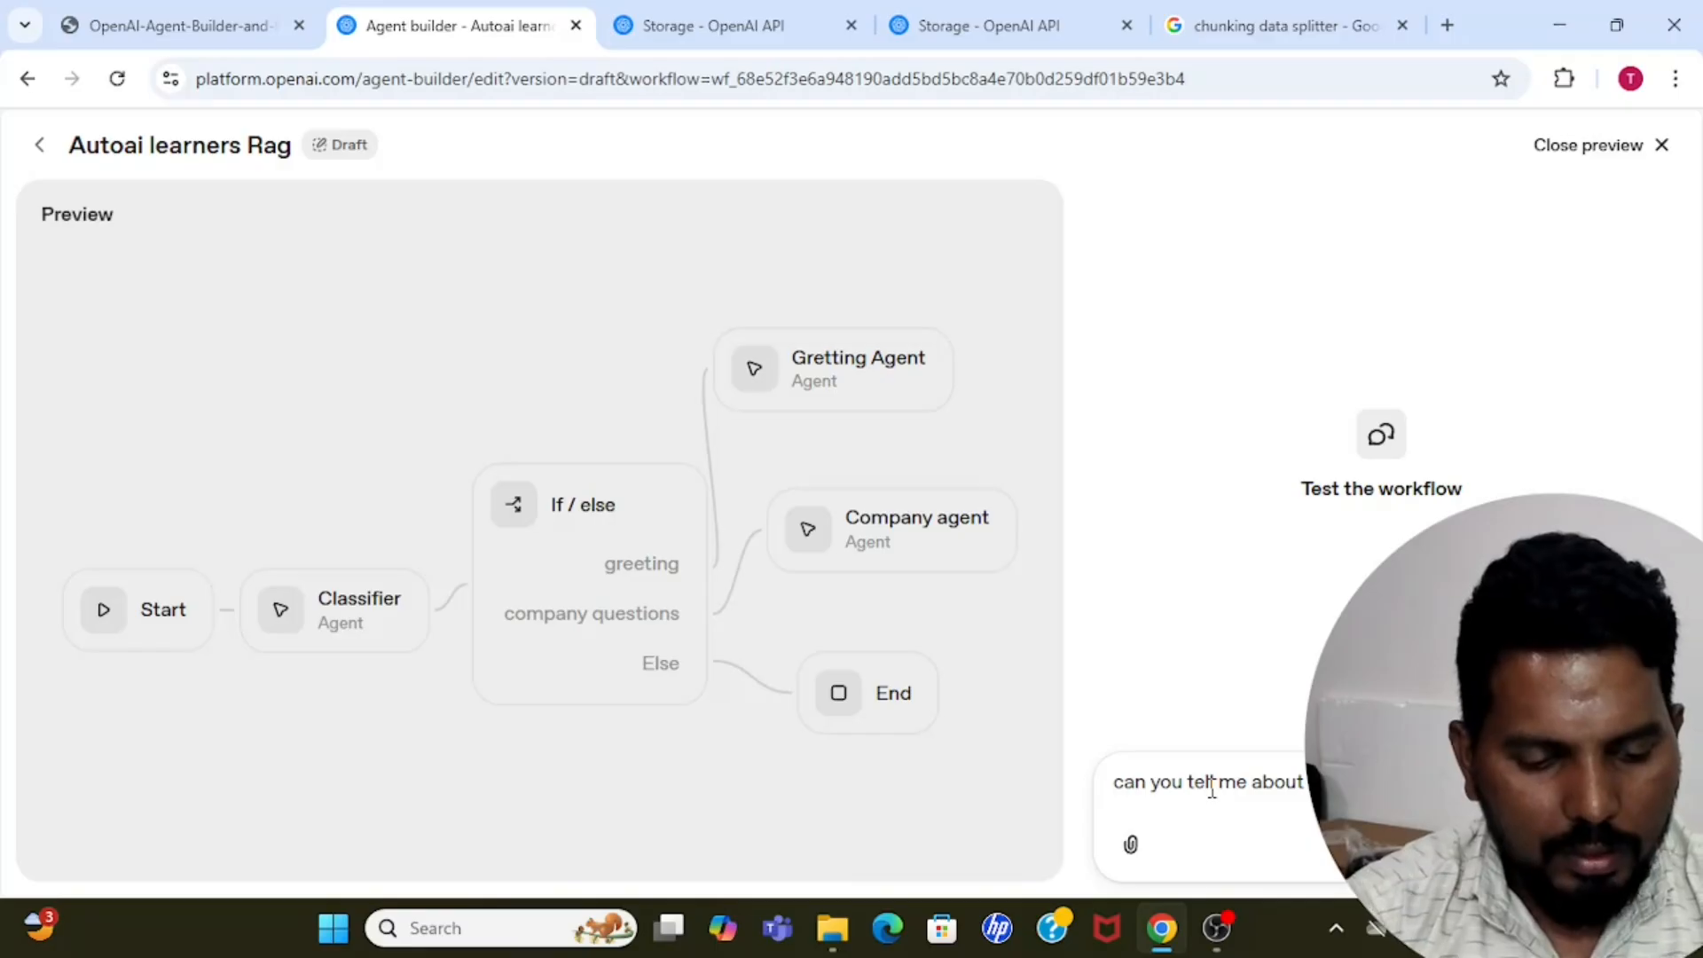
pyautogui.press('Return')
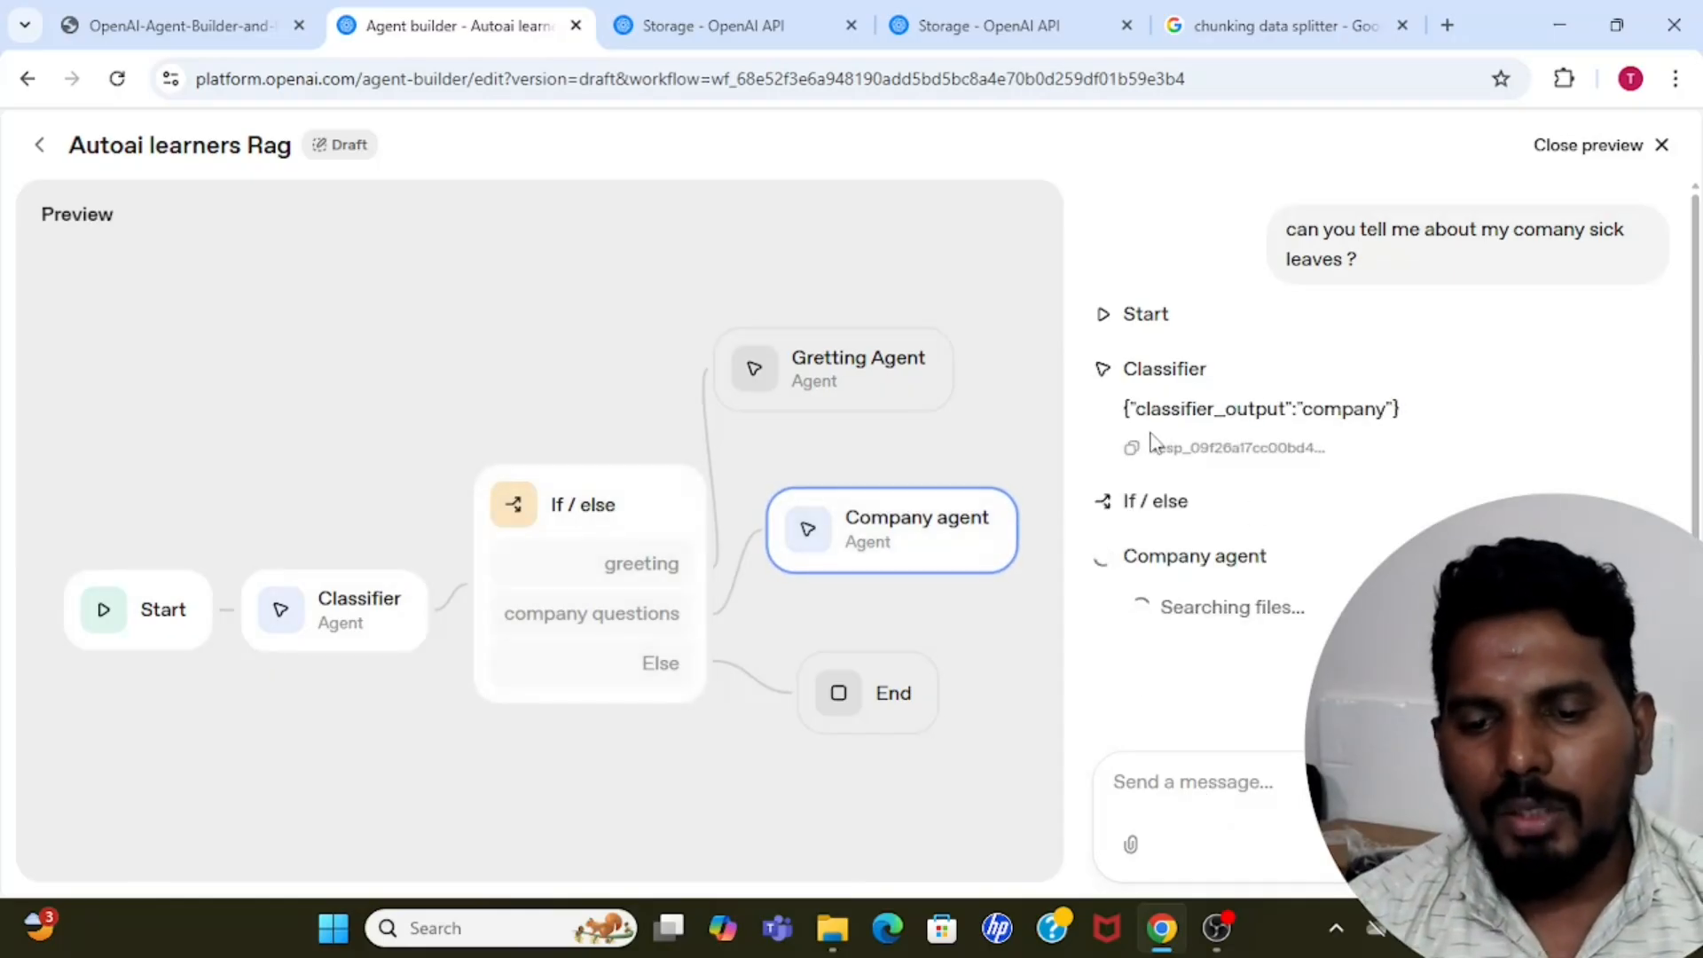
pyautogui.doubleClick(1331, 409)
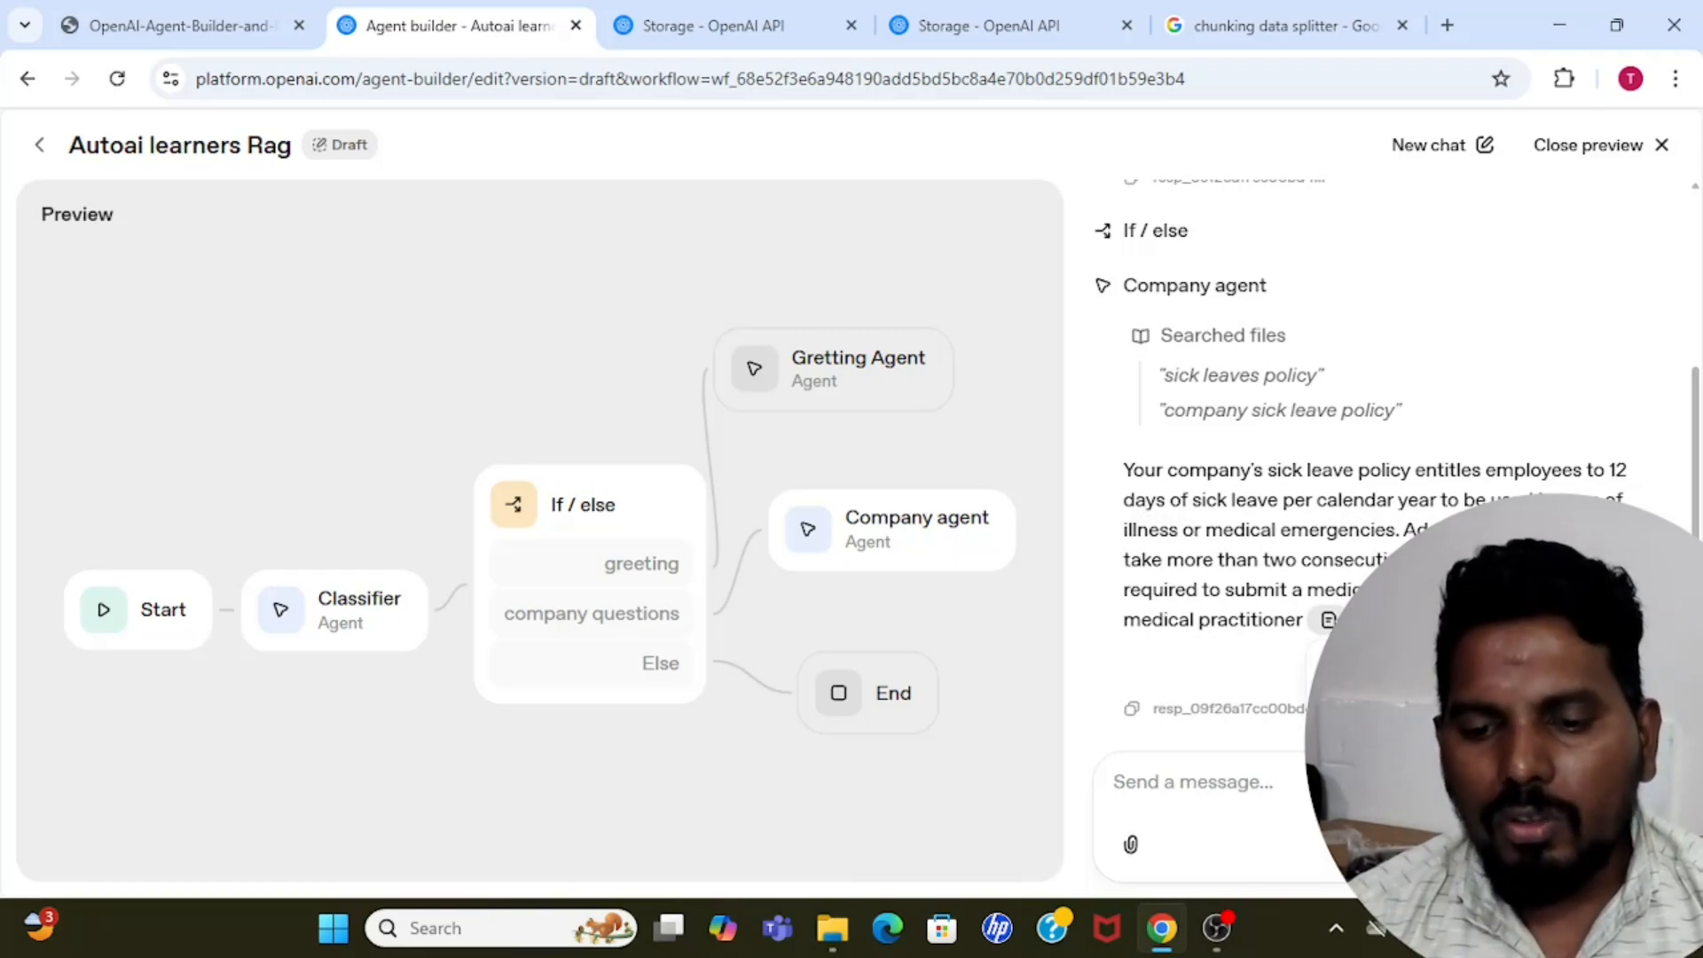
pyautogui.moveTo(1122, 472); pyautogui.dragTo(1305, 619)
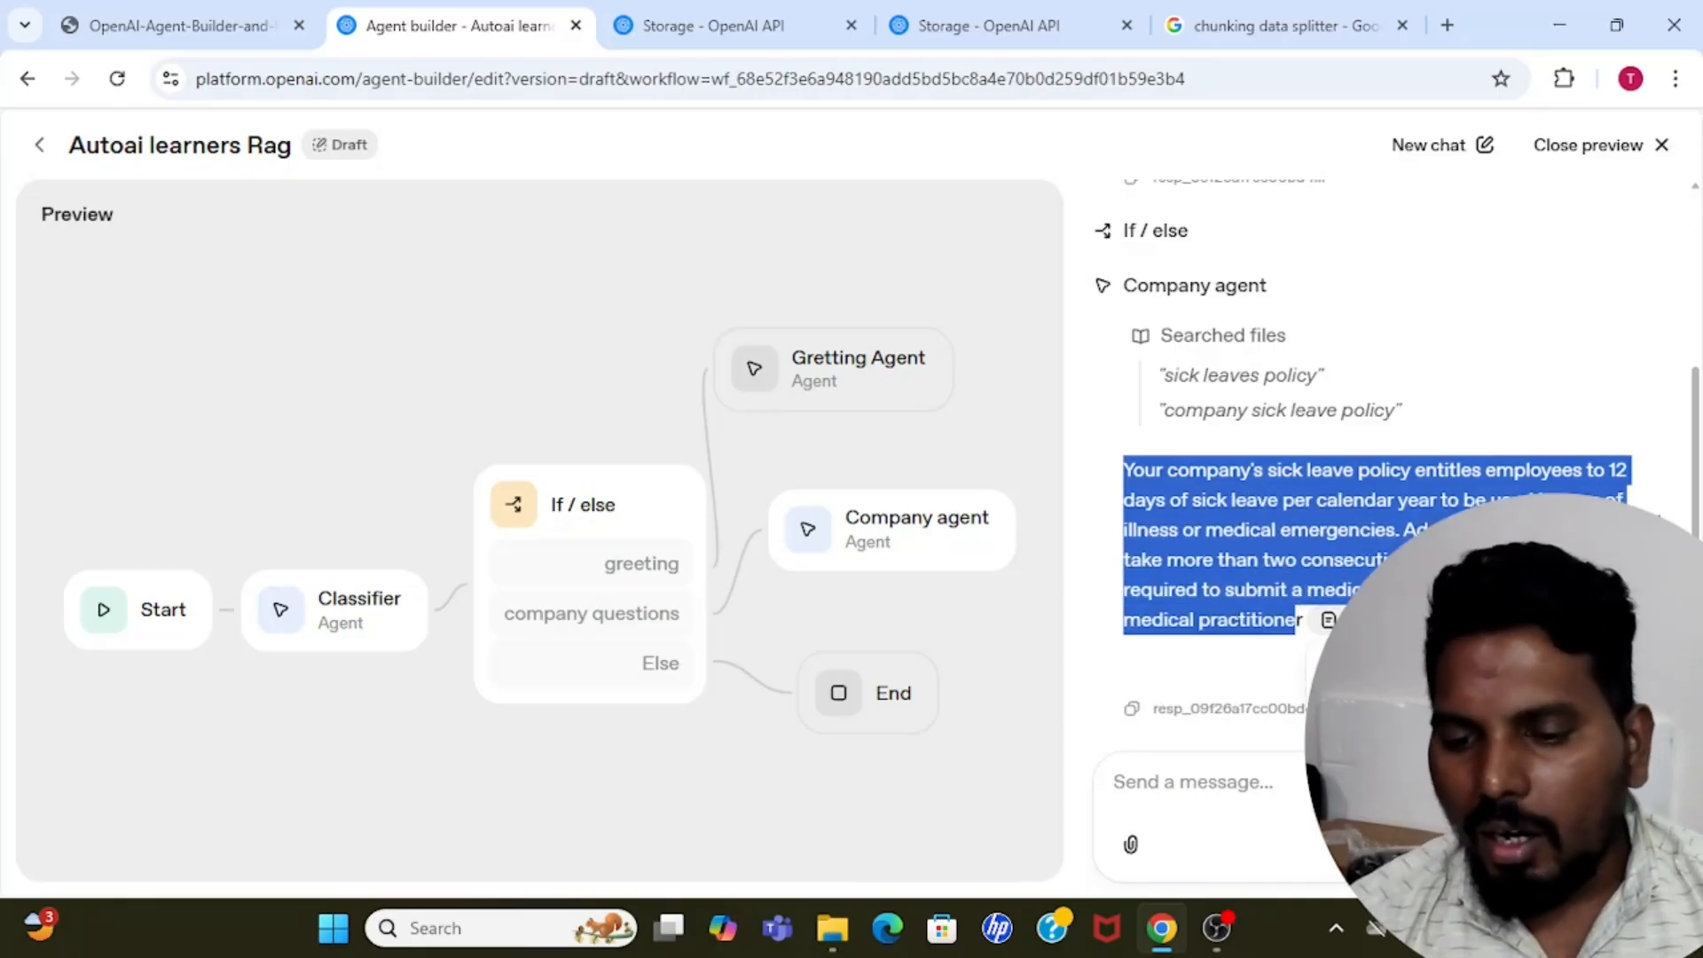
pyautogui.click(1349, 620)
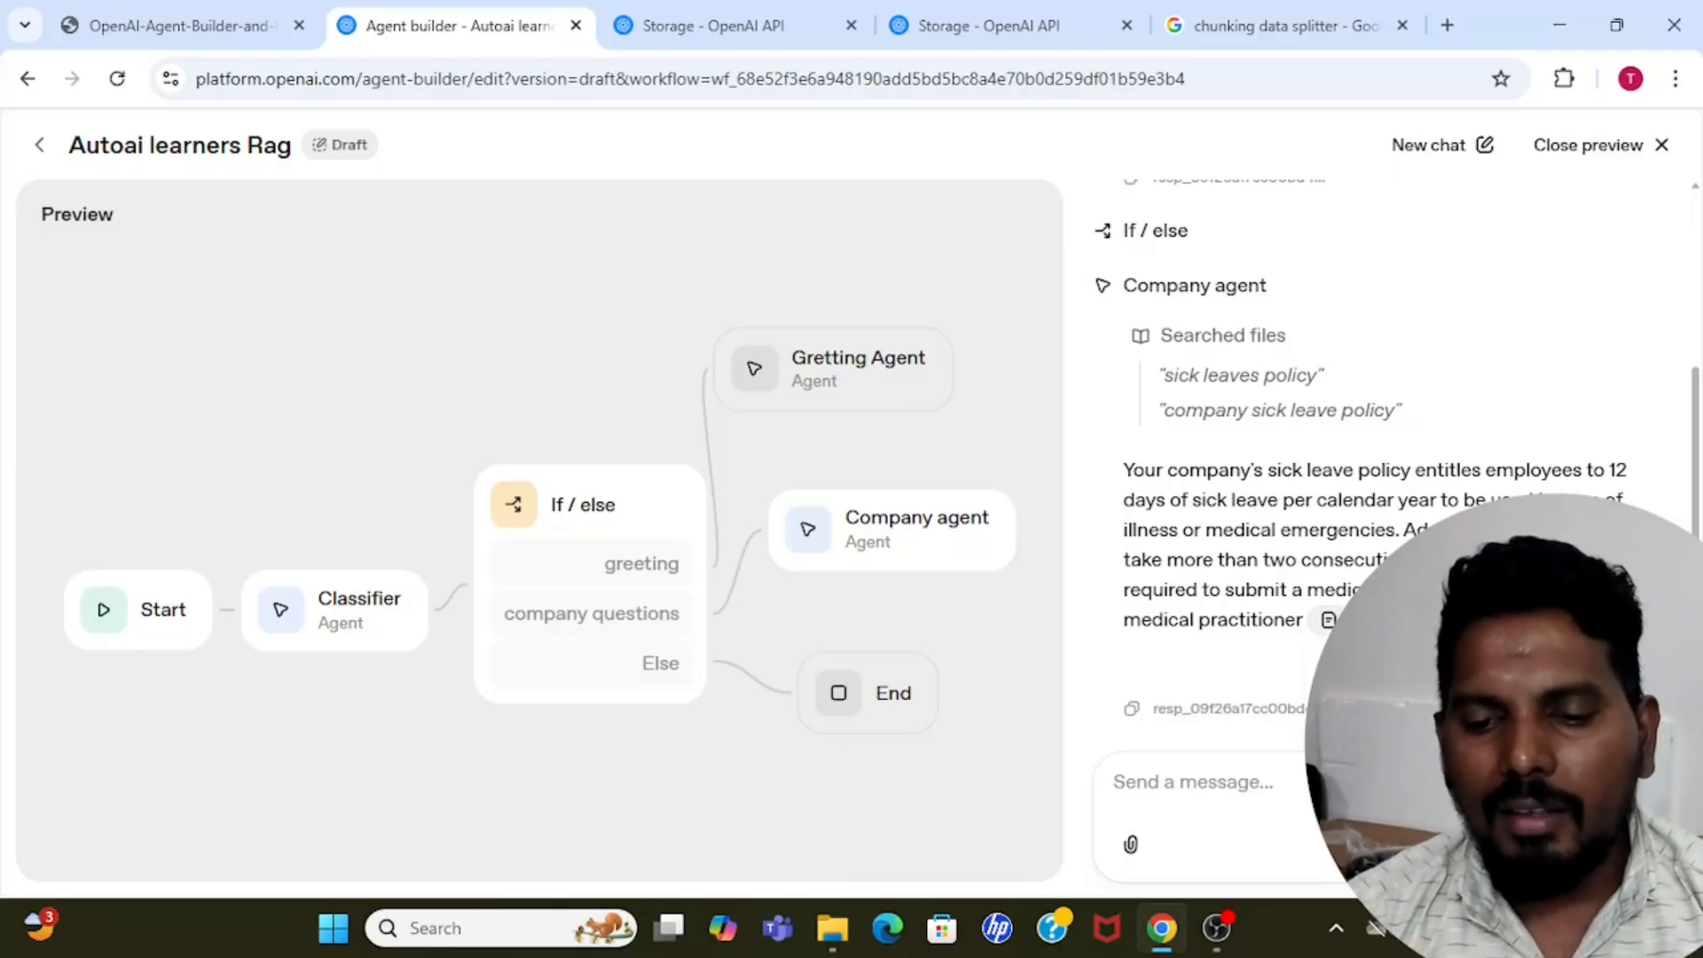
# Ask "can you please summarise my comapny medical policy ?" in the same preview chat and review the classification and answer.
pyautogui.click(1230, 789)
pyautogui.write('can you ')
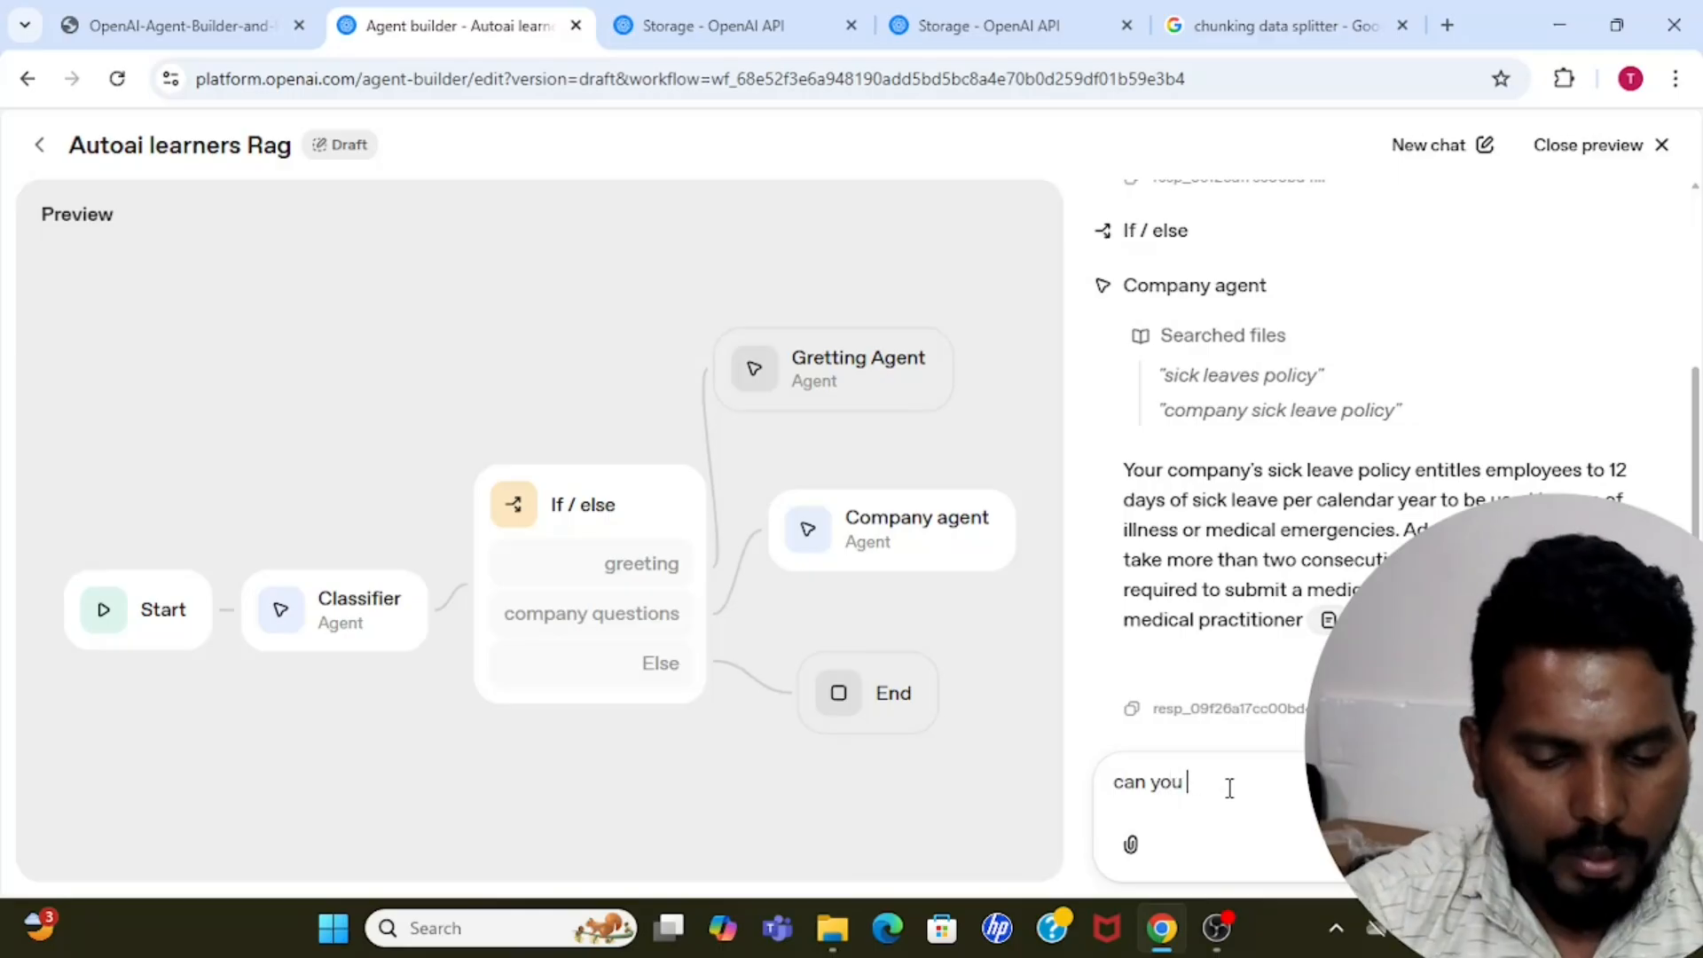
pyautogui.write('please summ')
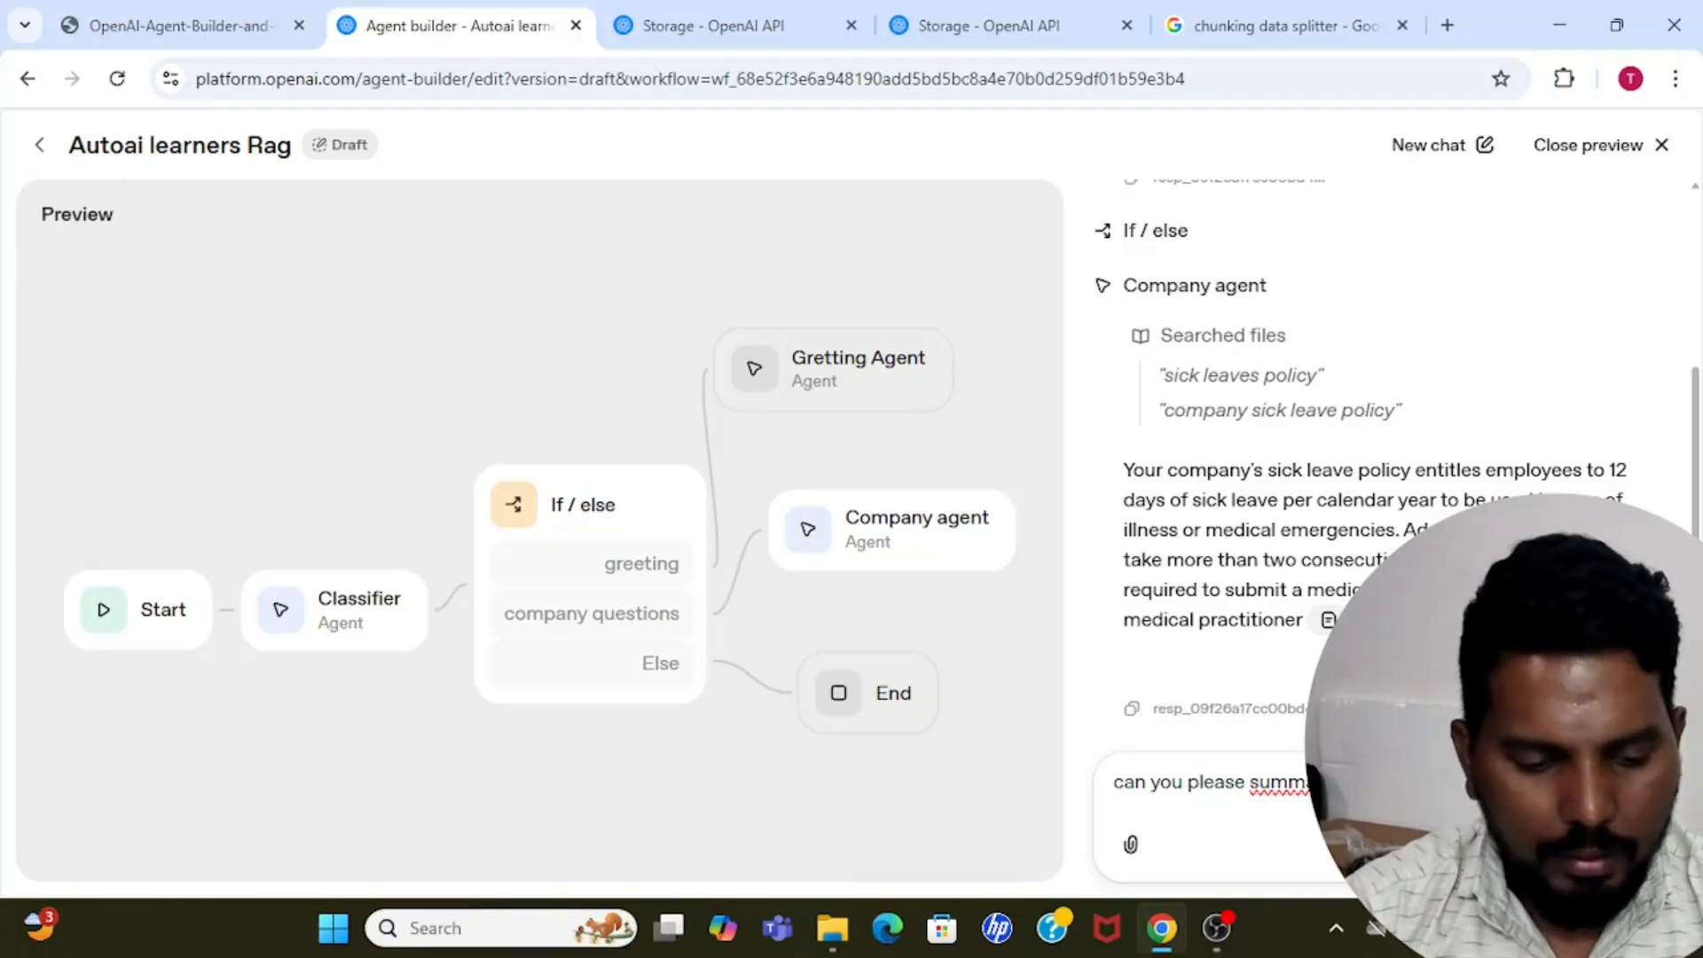
pyautogui.press('Return')
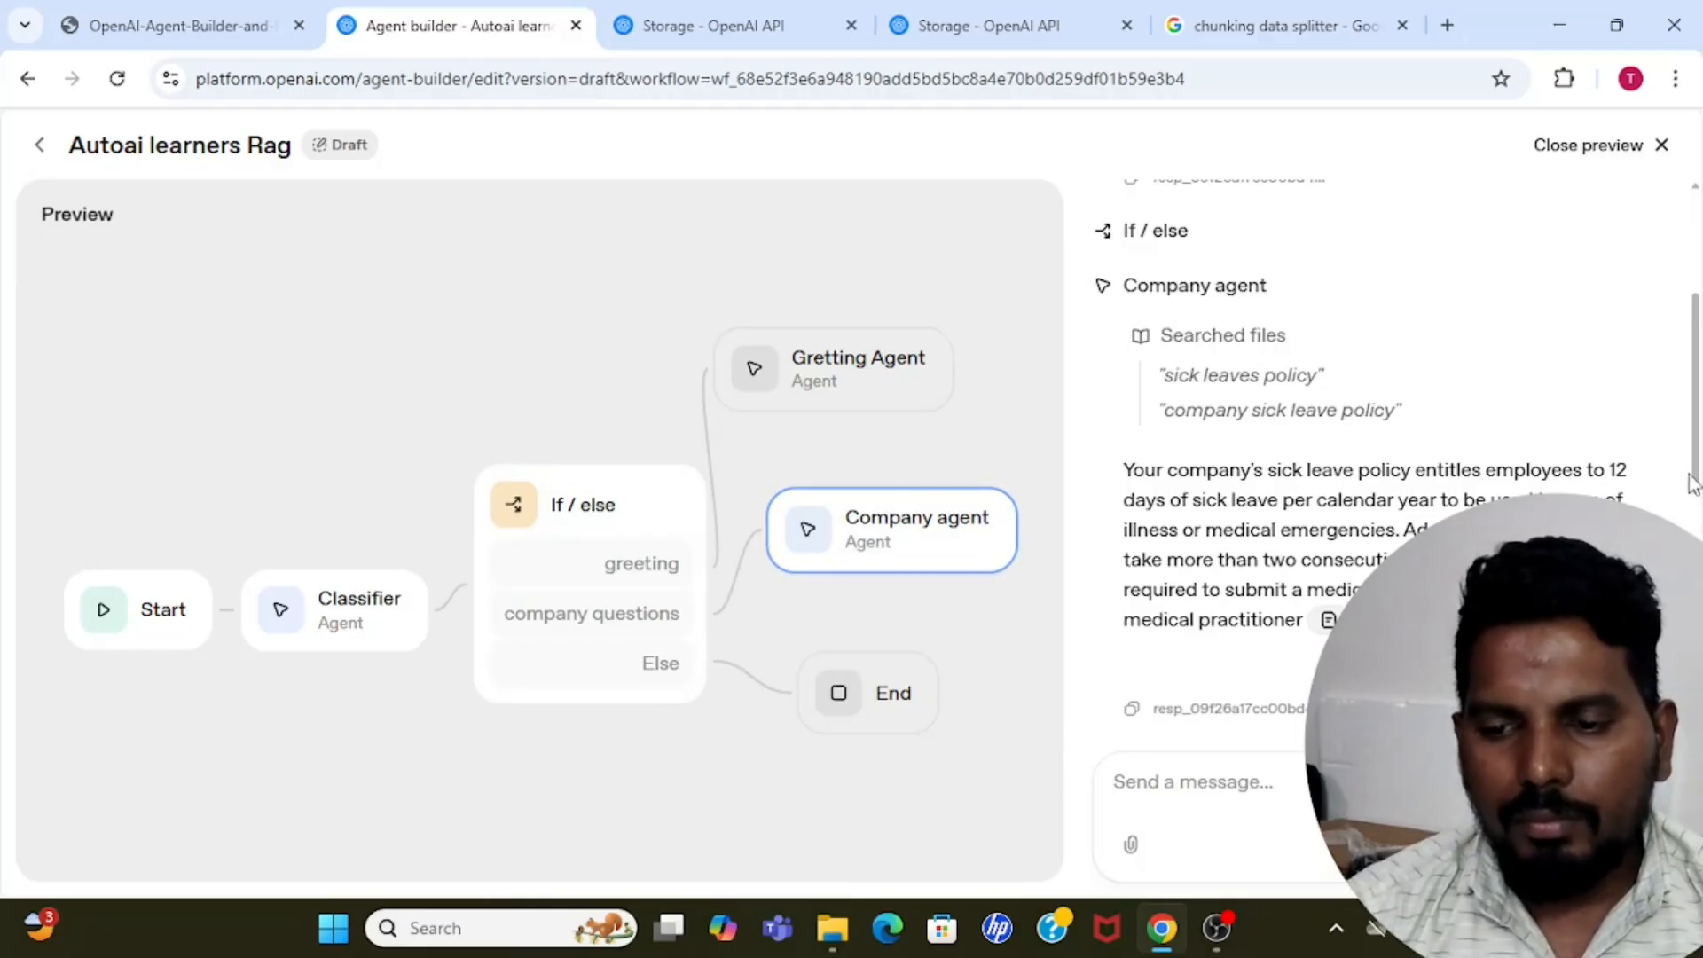
pyautogui.scroll(-5, 1694, 486)
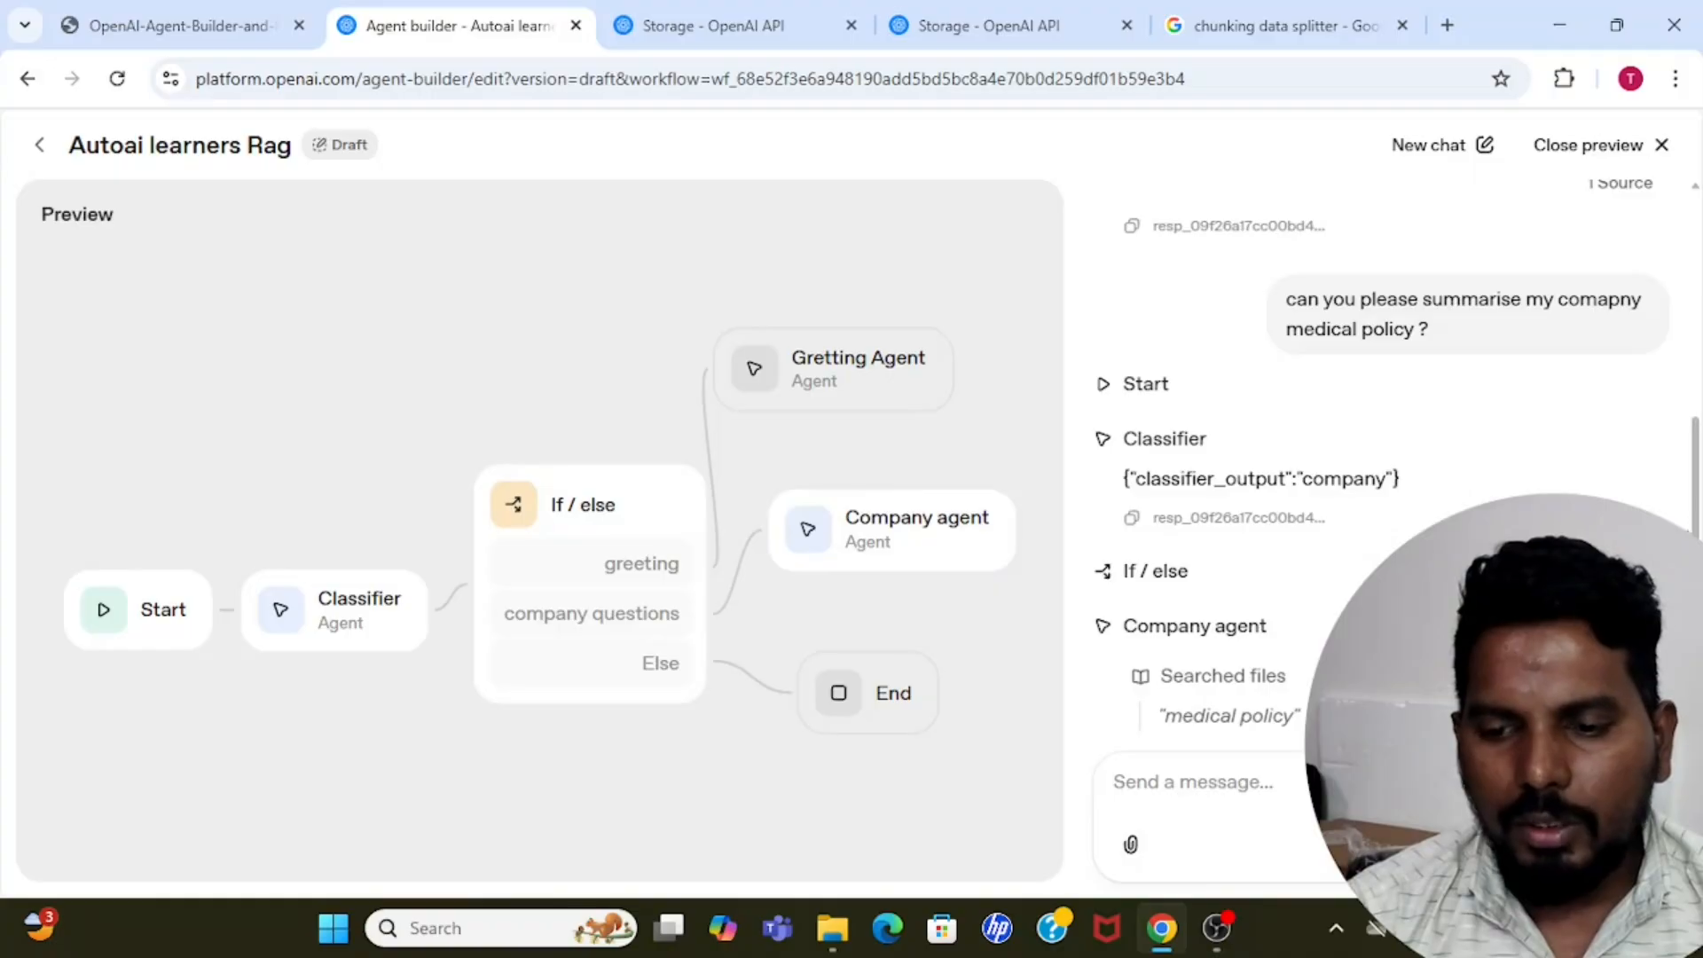
pyautogui.moveTo(1136, 479); pyautogui.dragTo(1378, 479)
pyautogui.click(1378, 479)
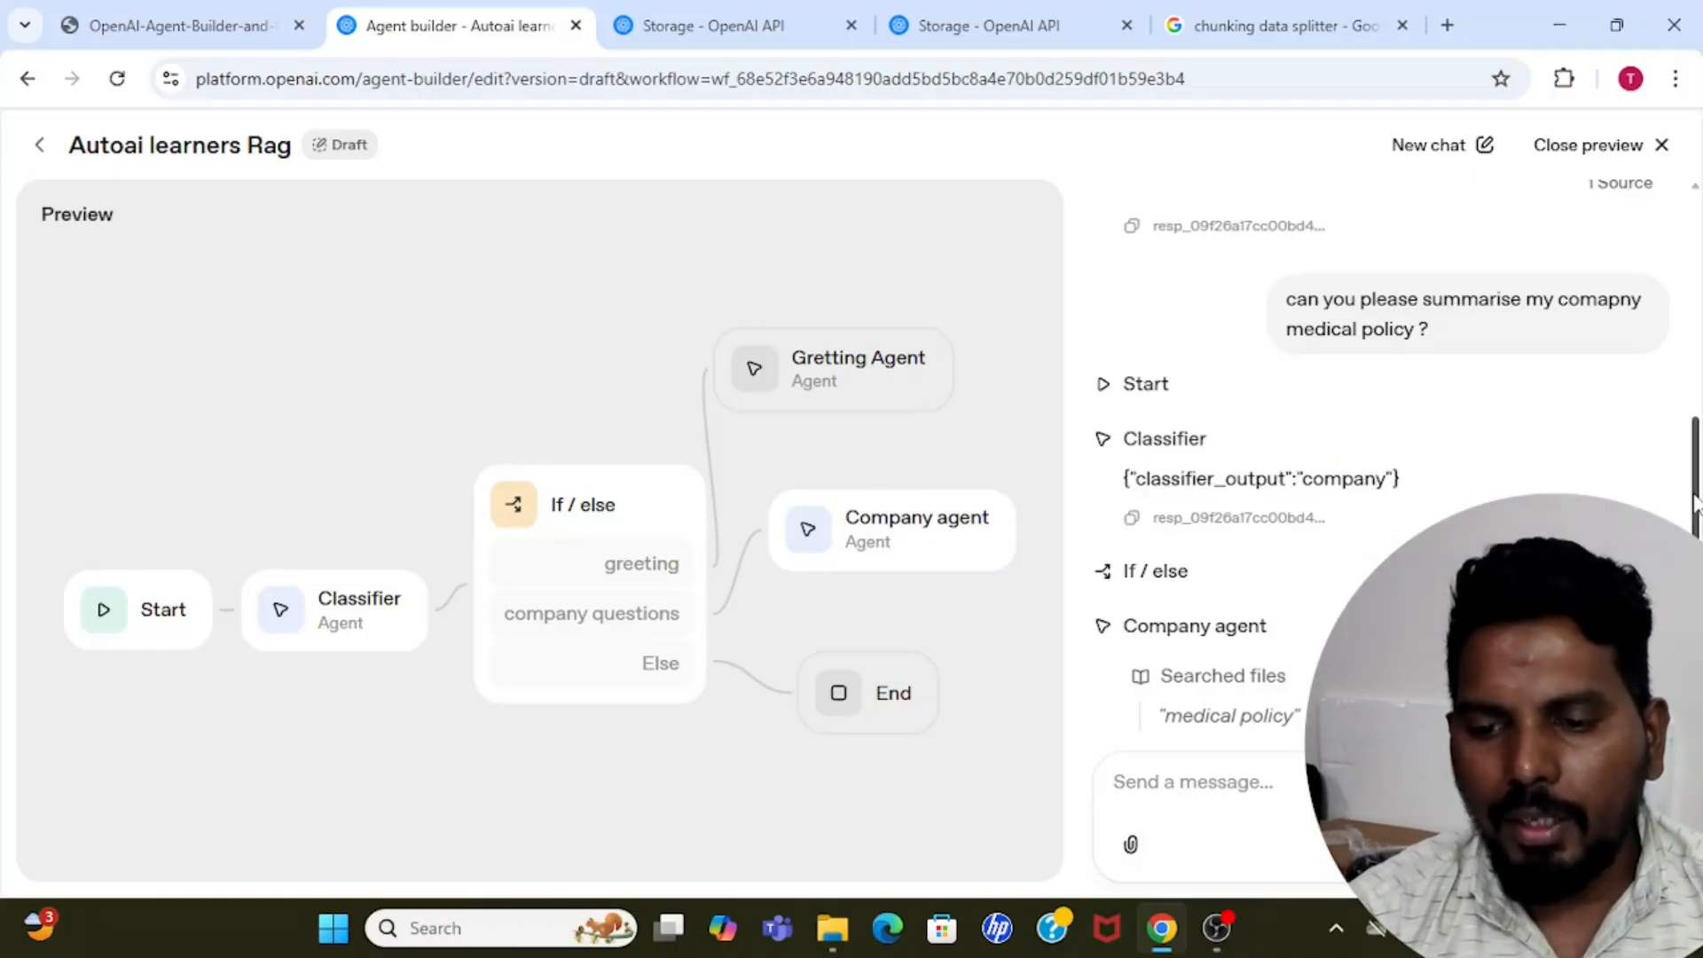
pyautogui.scroll(-2, 1695, 497)
pyautogui.scroll(-3, 1397, 457)
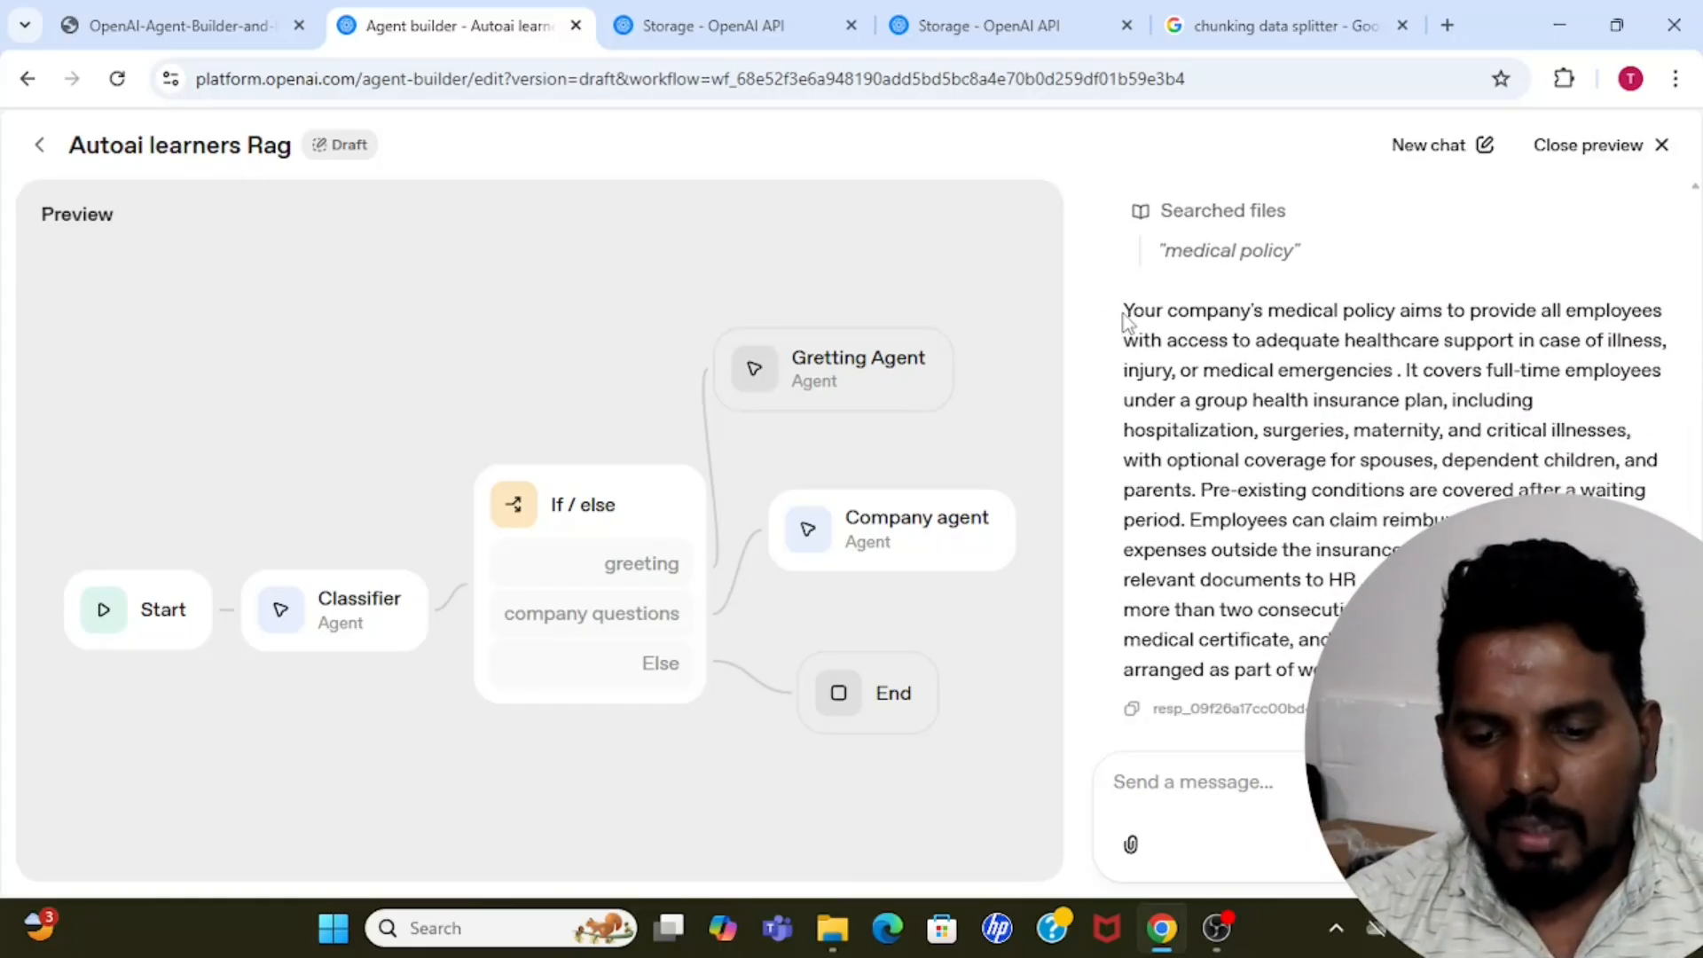
# Review the text of the medical policy answer in the preview chat.
pyautogui.moveTo(1123, 310); pyautogui.dragTo(1420, 674)
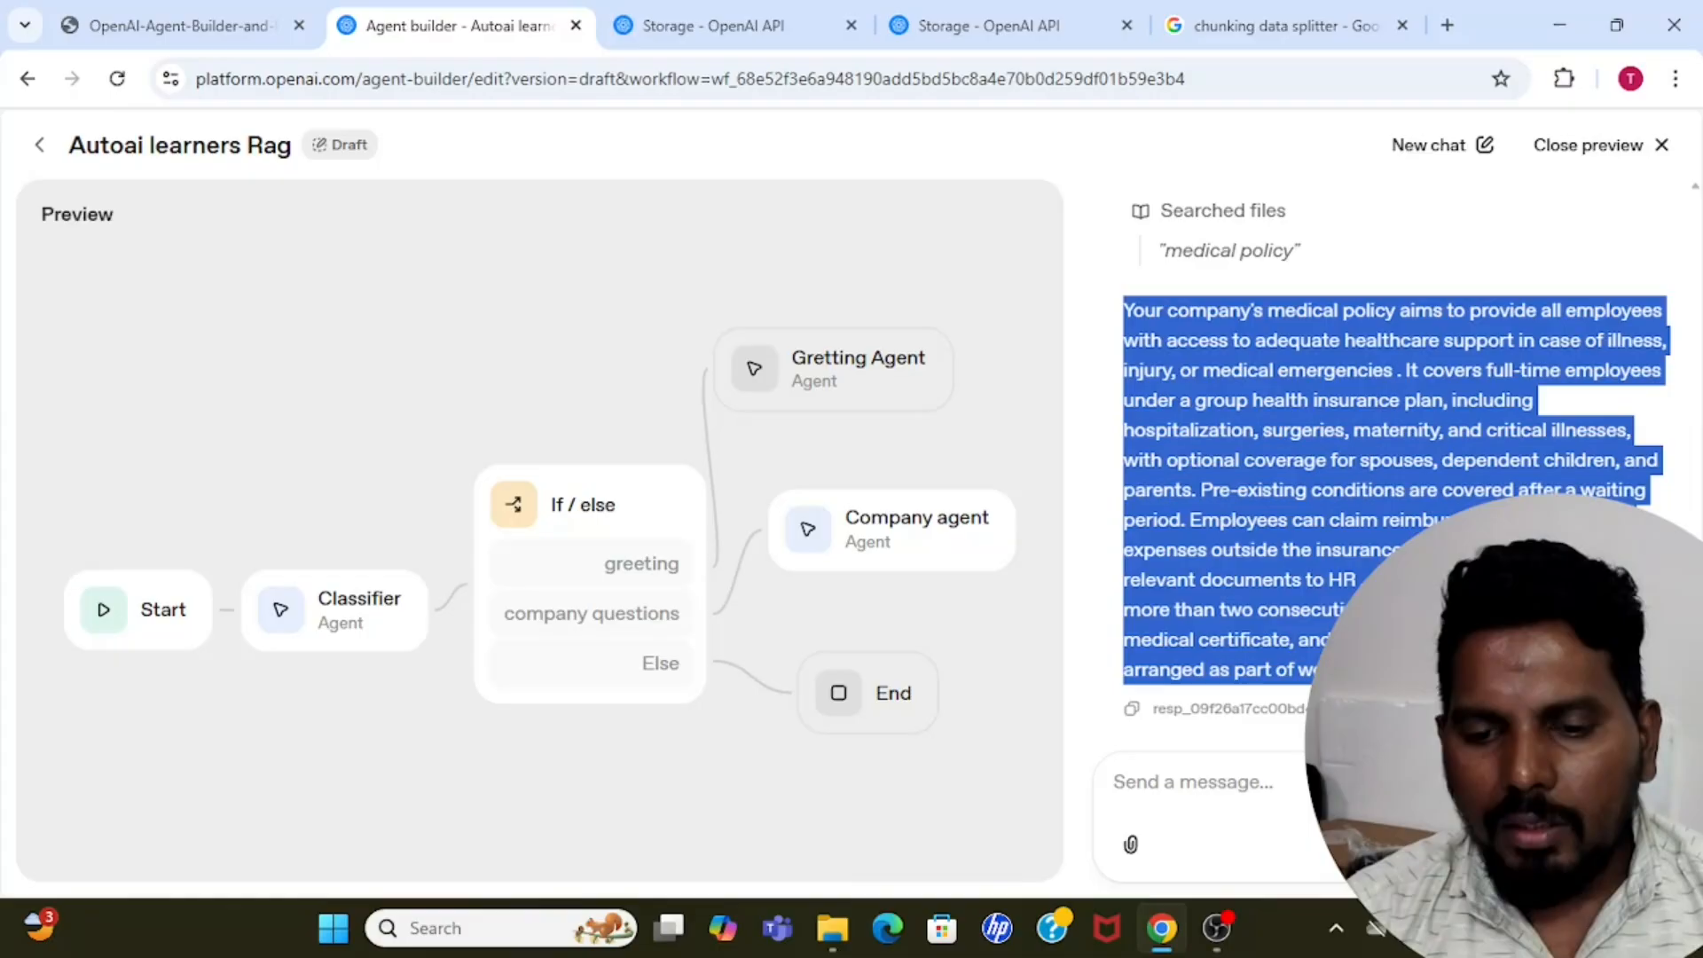
pyautogui.click(1223, 339)
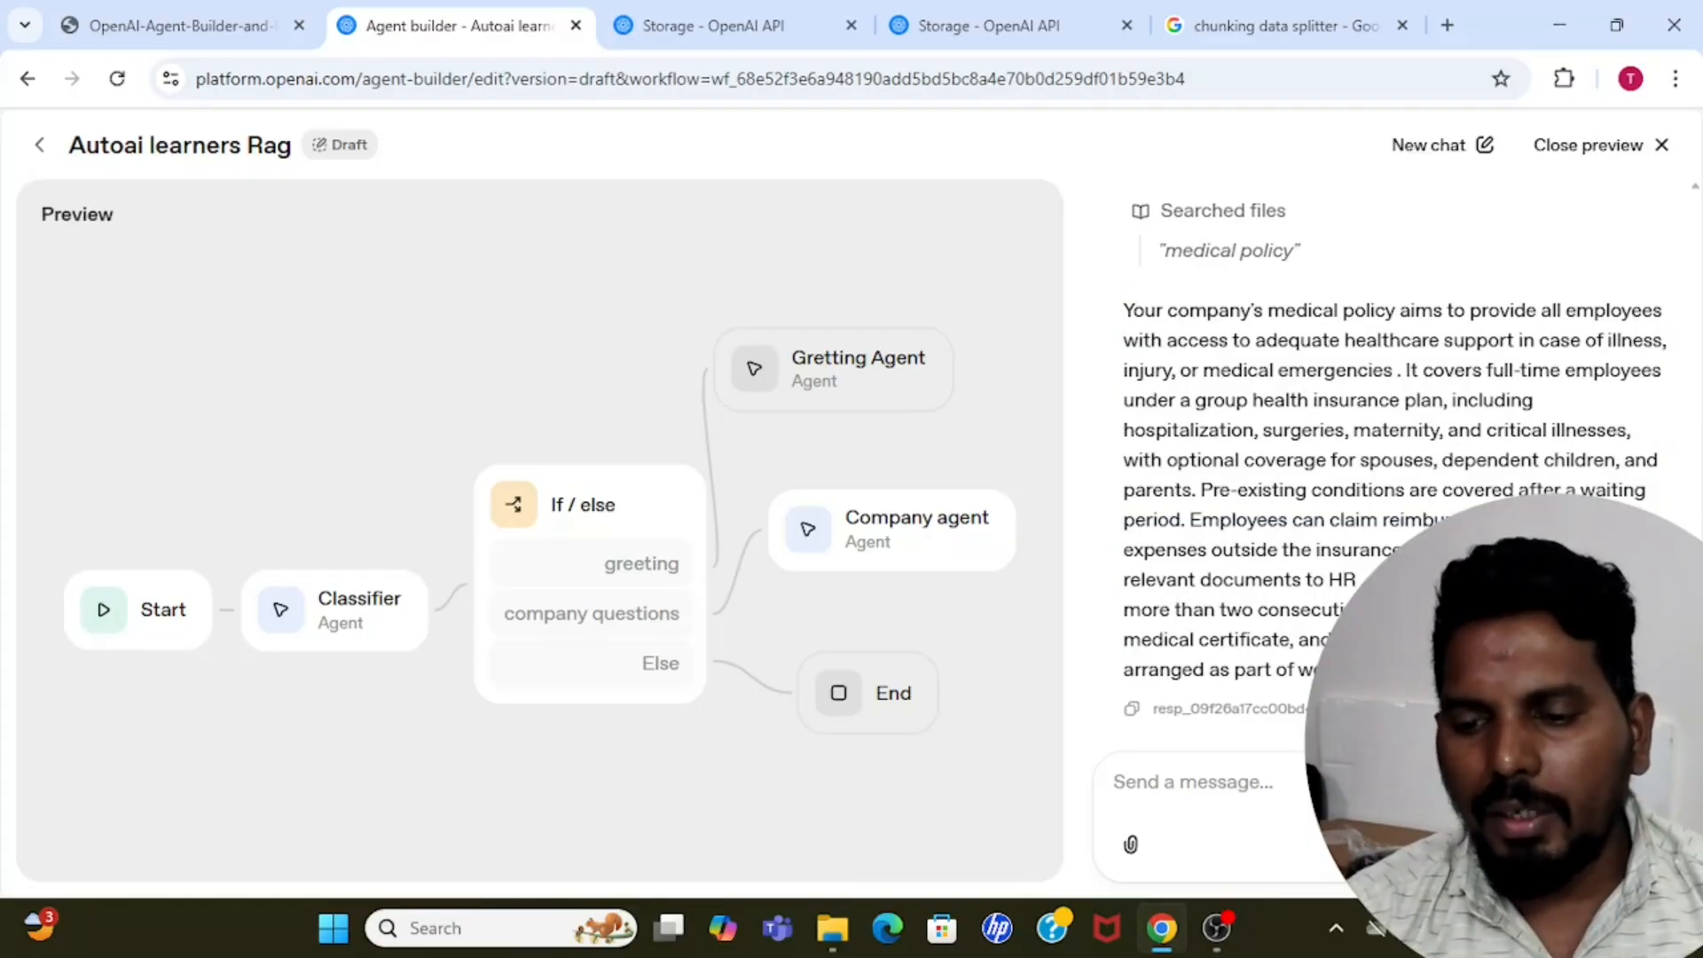
pyautogui.scroll(1, 1381, 453)
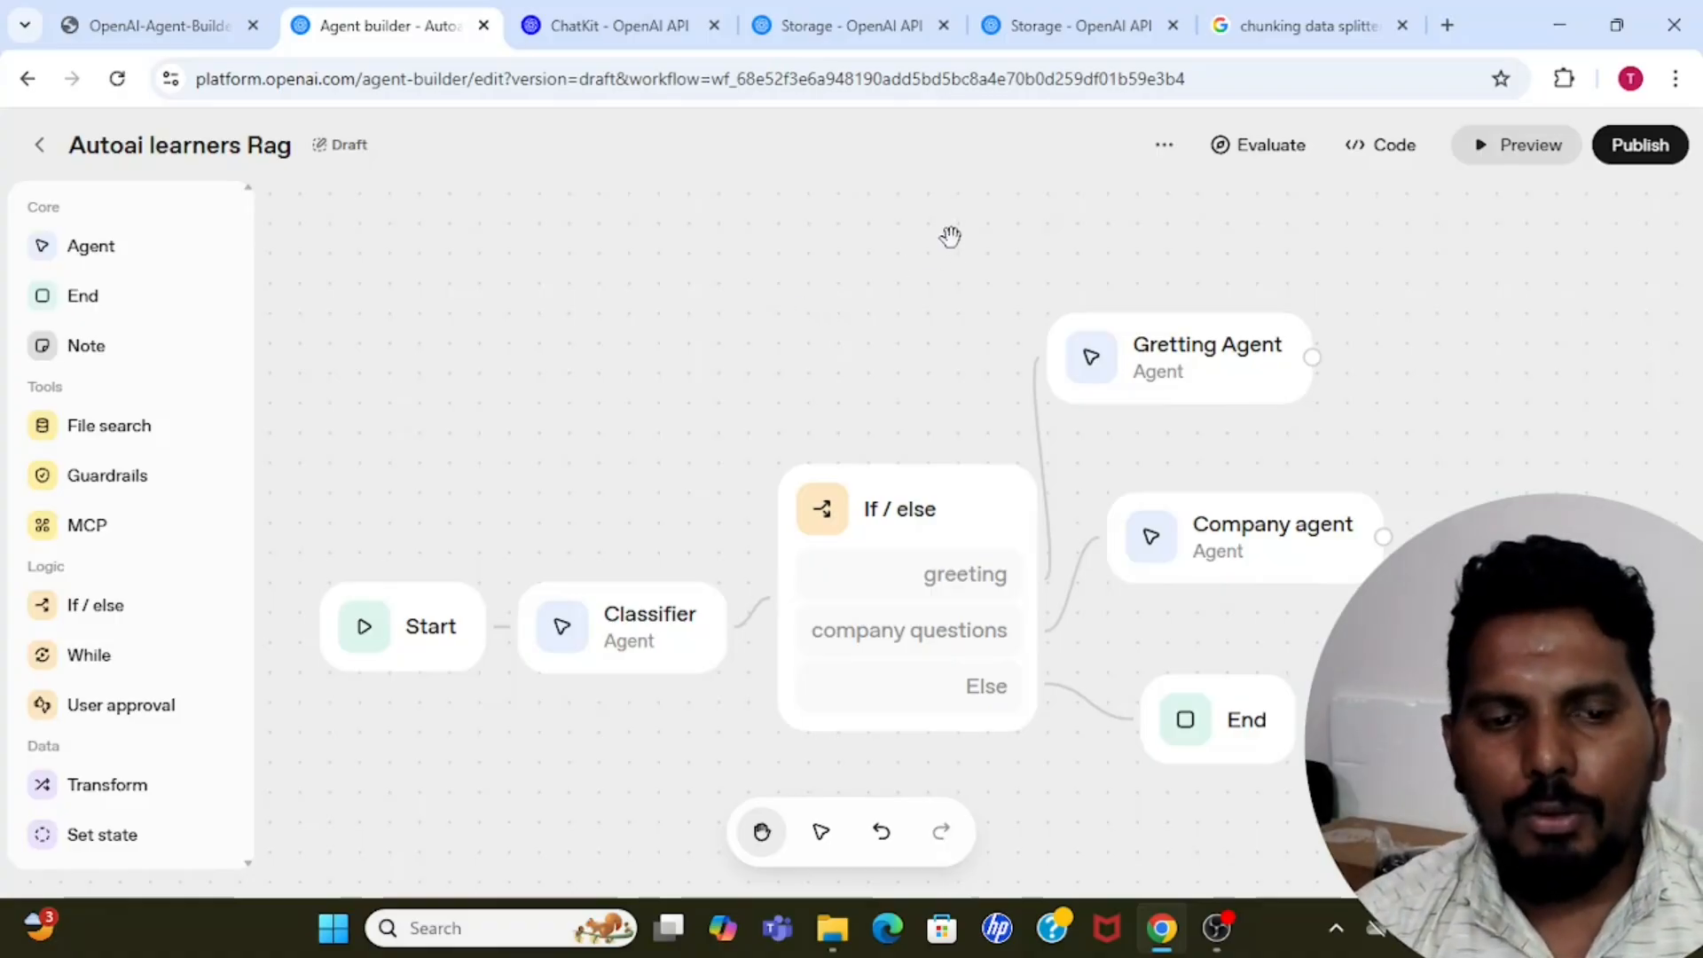
# Open the workflow's code export and view the Agents SDK version in Python.
pyautogui.click(1382, 152)
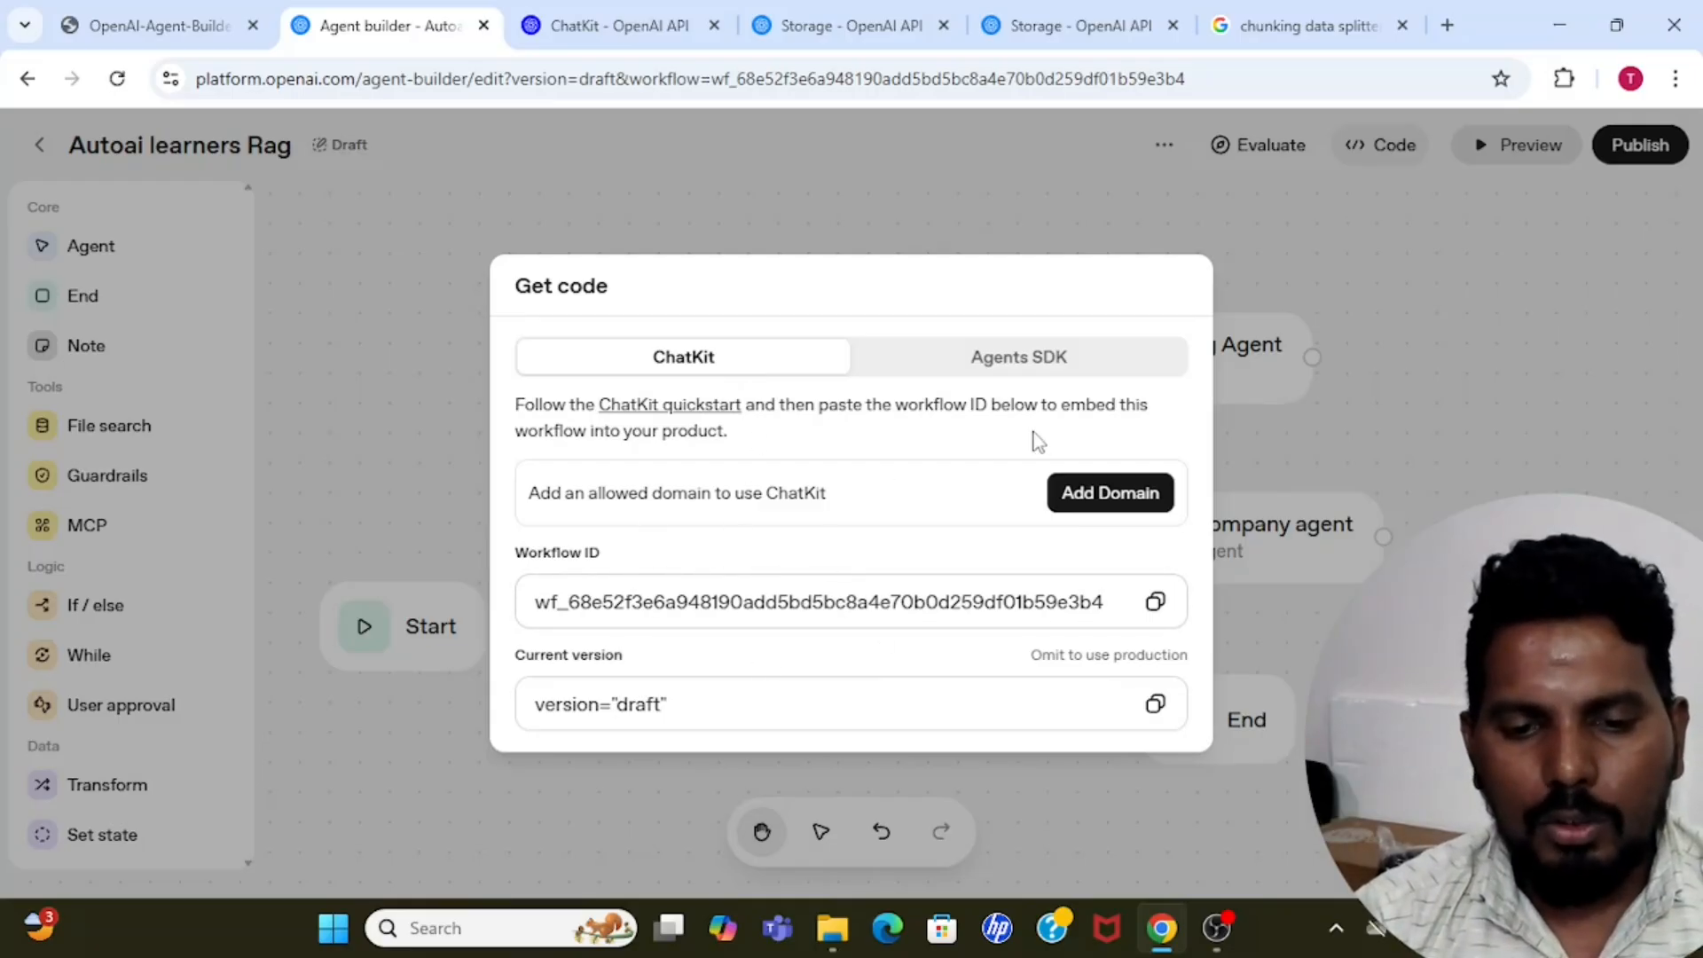
pyautogui.click(1038, 365)
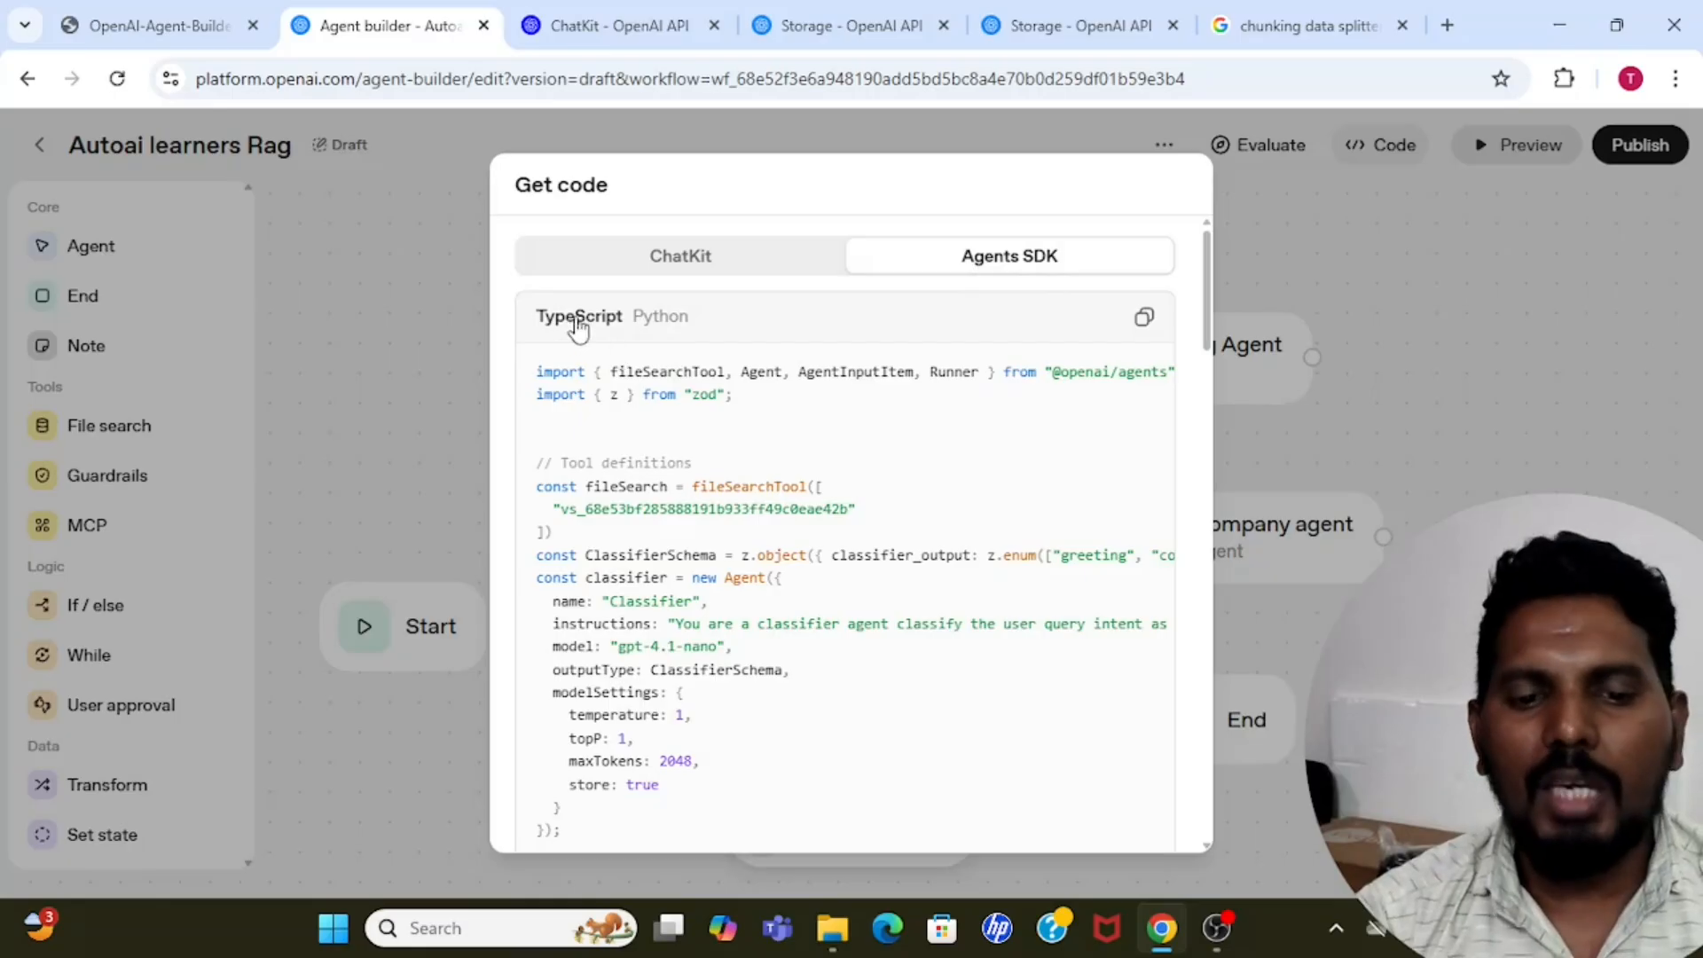
pyautogui.click(672, 321)
pyautogui.moveTo(1208, 303)
pyautogui.mouseDown()
pyautogui.moveTo(1203, 790)
pyautogui.moveTo(1203, 298)
pyautogui.mouseUp()
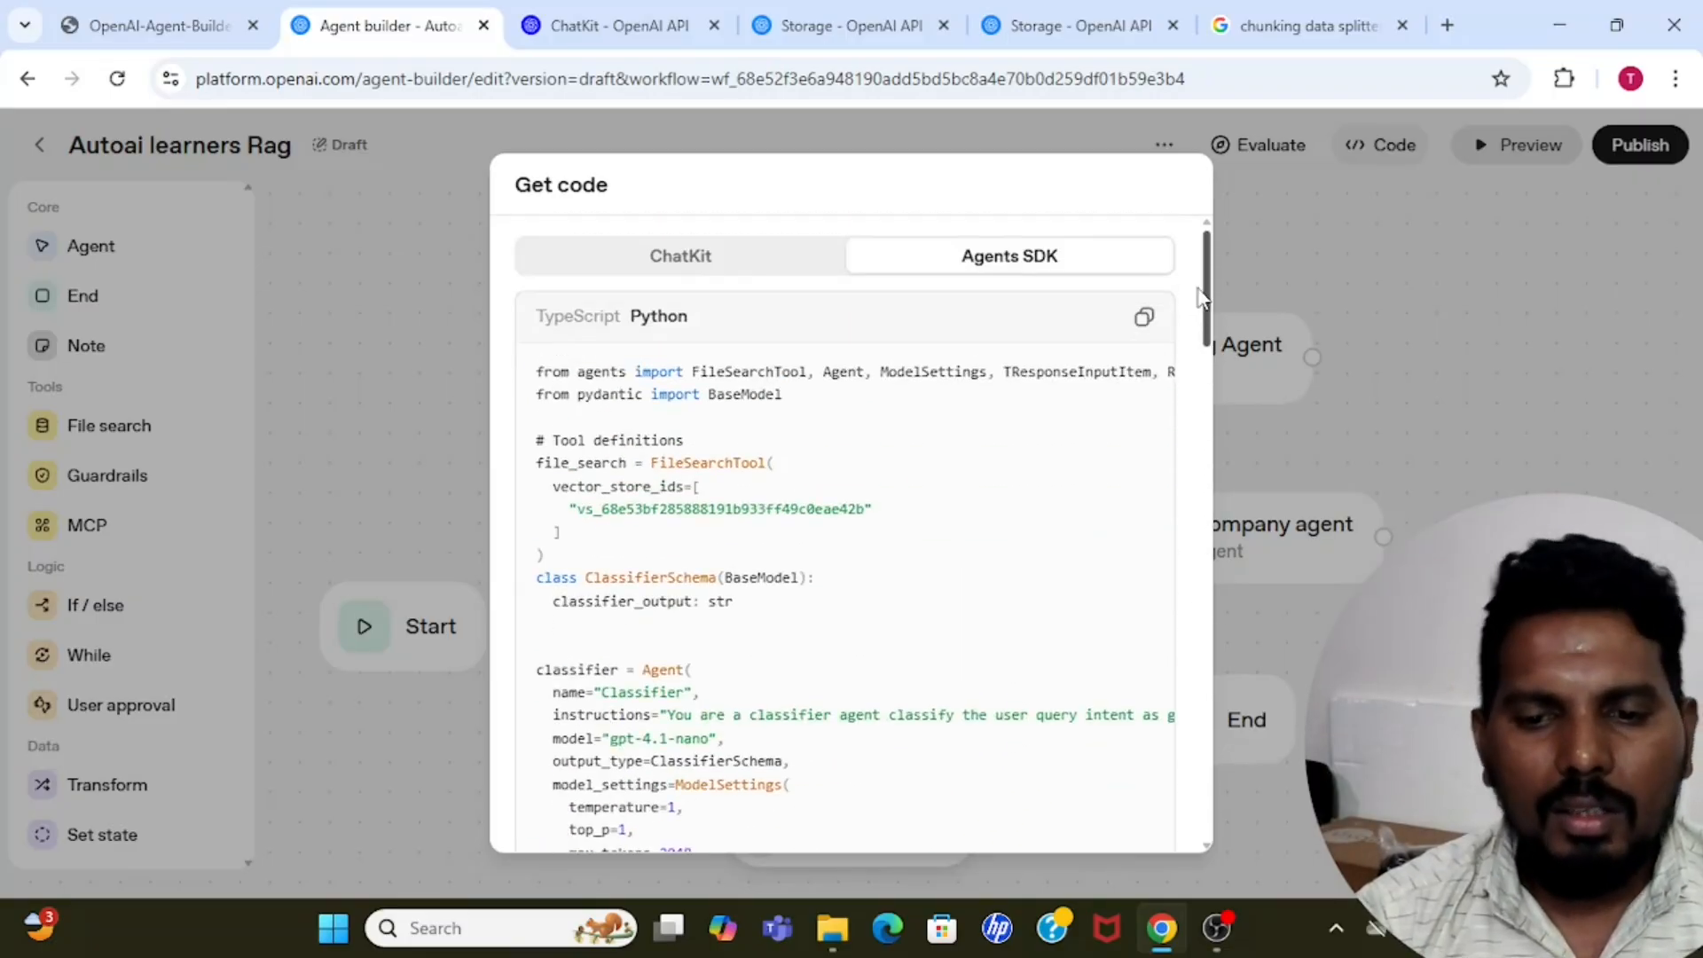
# Switch the code export to ChatKit and open the ChatKit quickstart documentation.
pyautogui.click(695, 268)
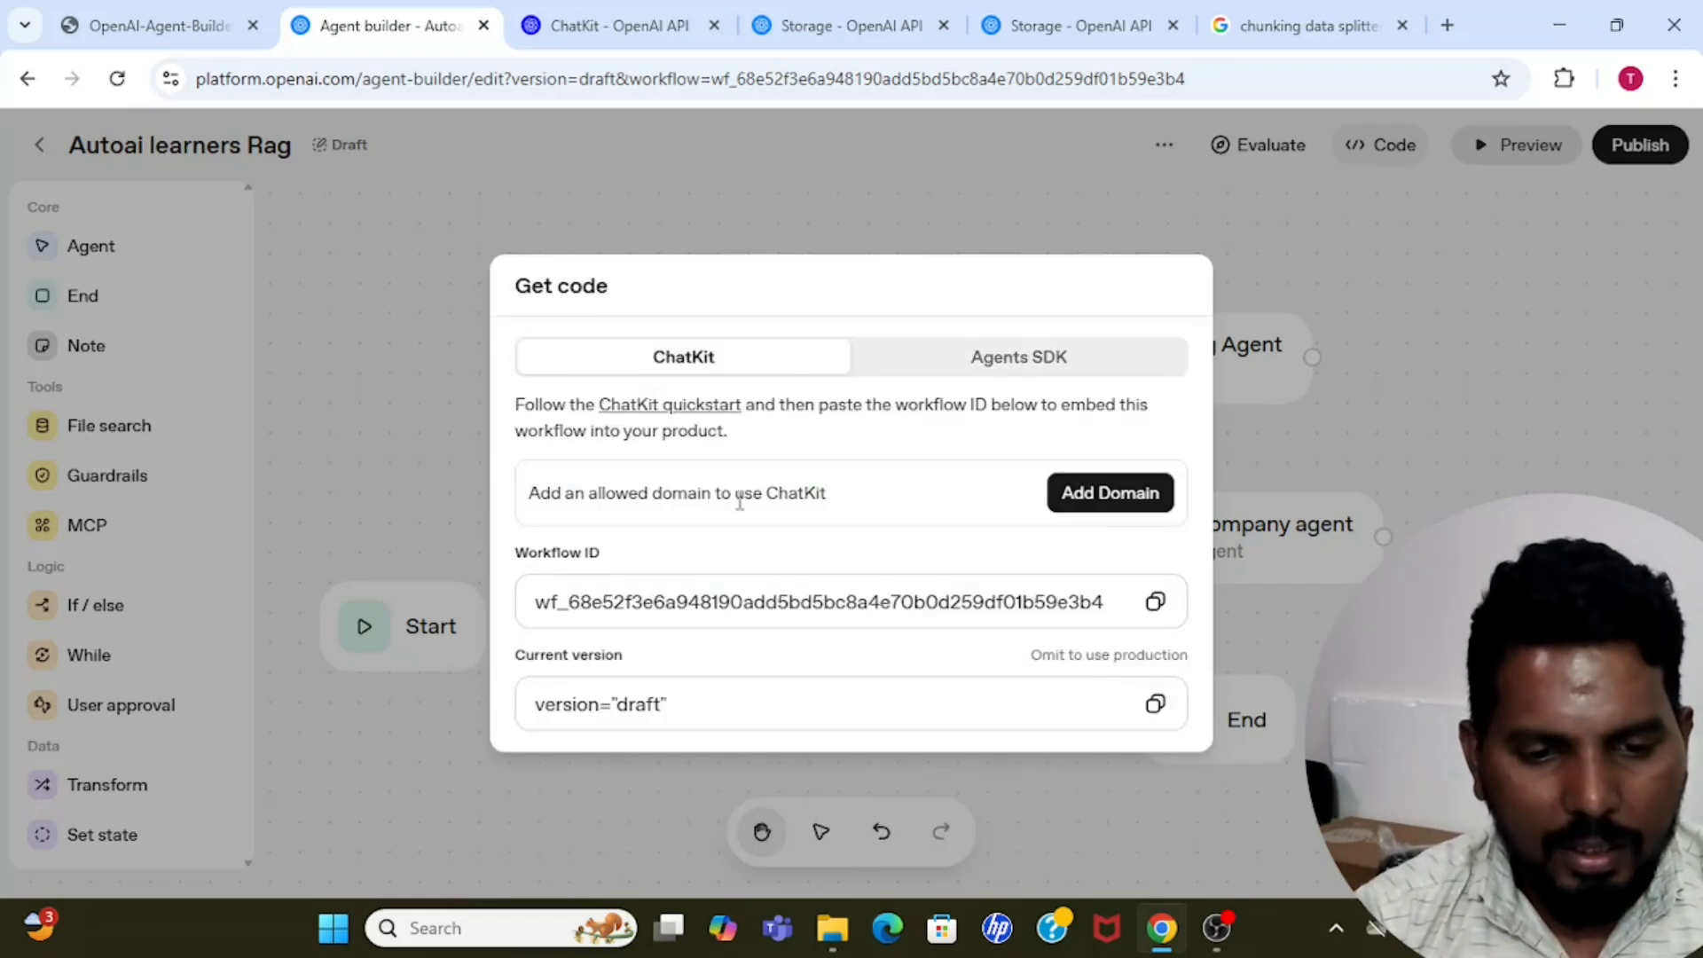
pyautogui.keyDown('ctrl'); pyautogui.click(693, 408); pyautogui.keyUp('ctrl')
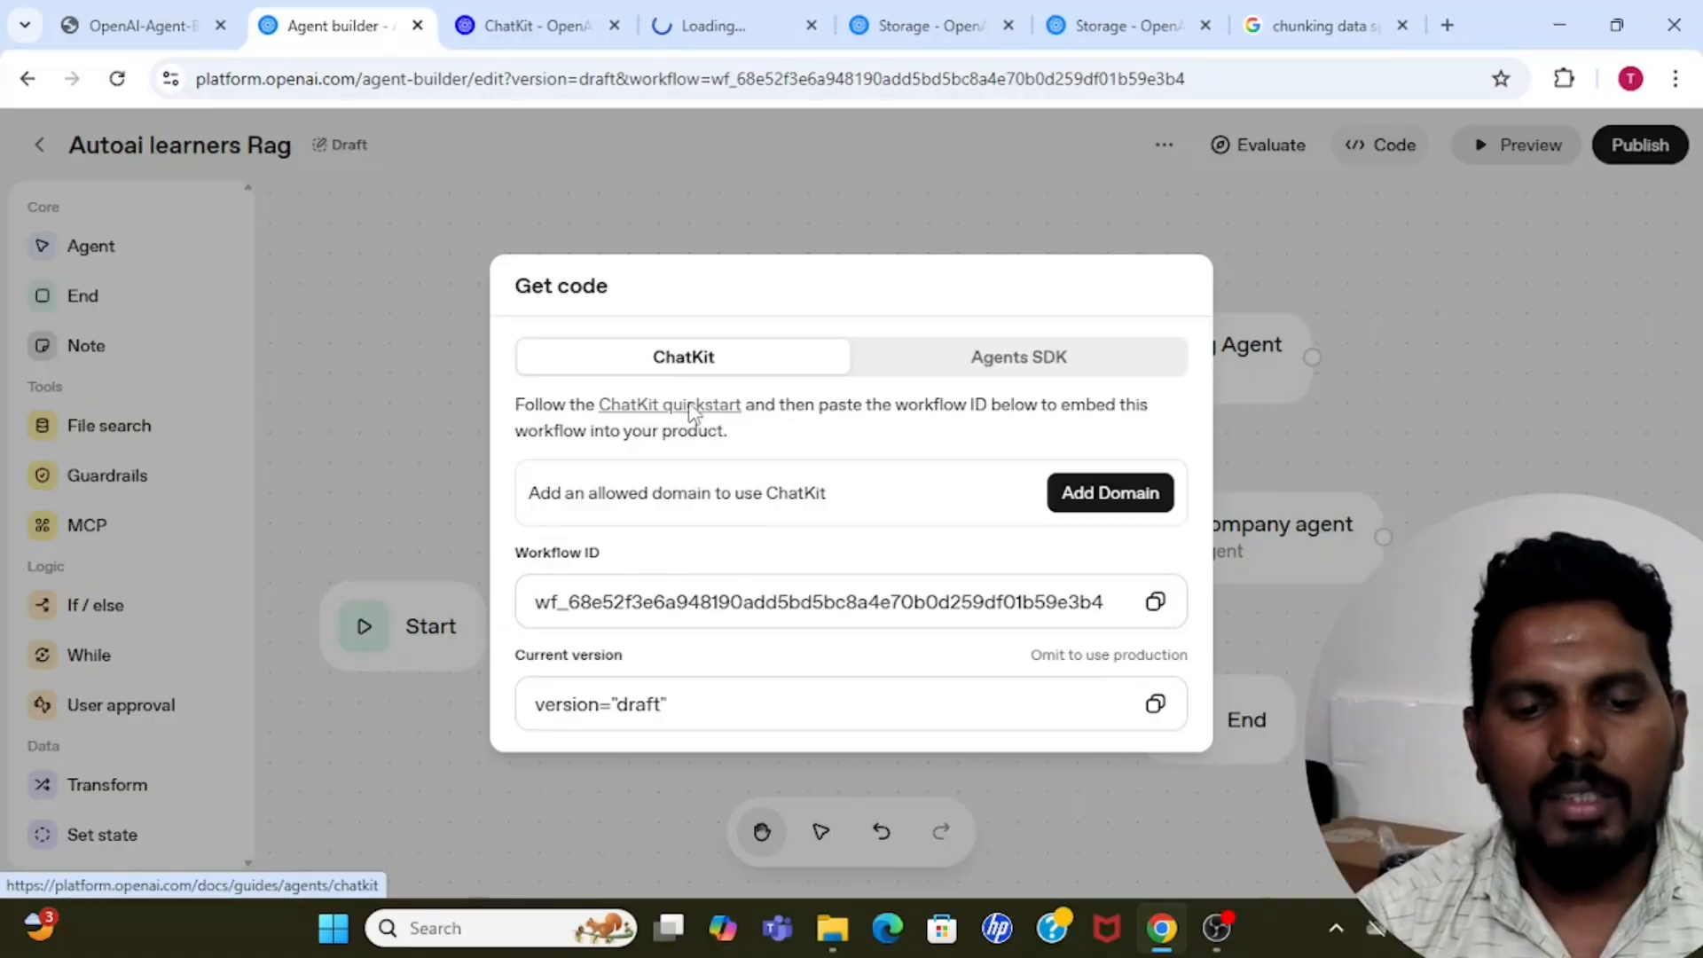
pyautogui.click(710, 23)
pyautogui.moveTo(599, 11); pyautogui.dragTo(559, 23)
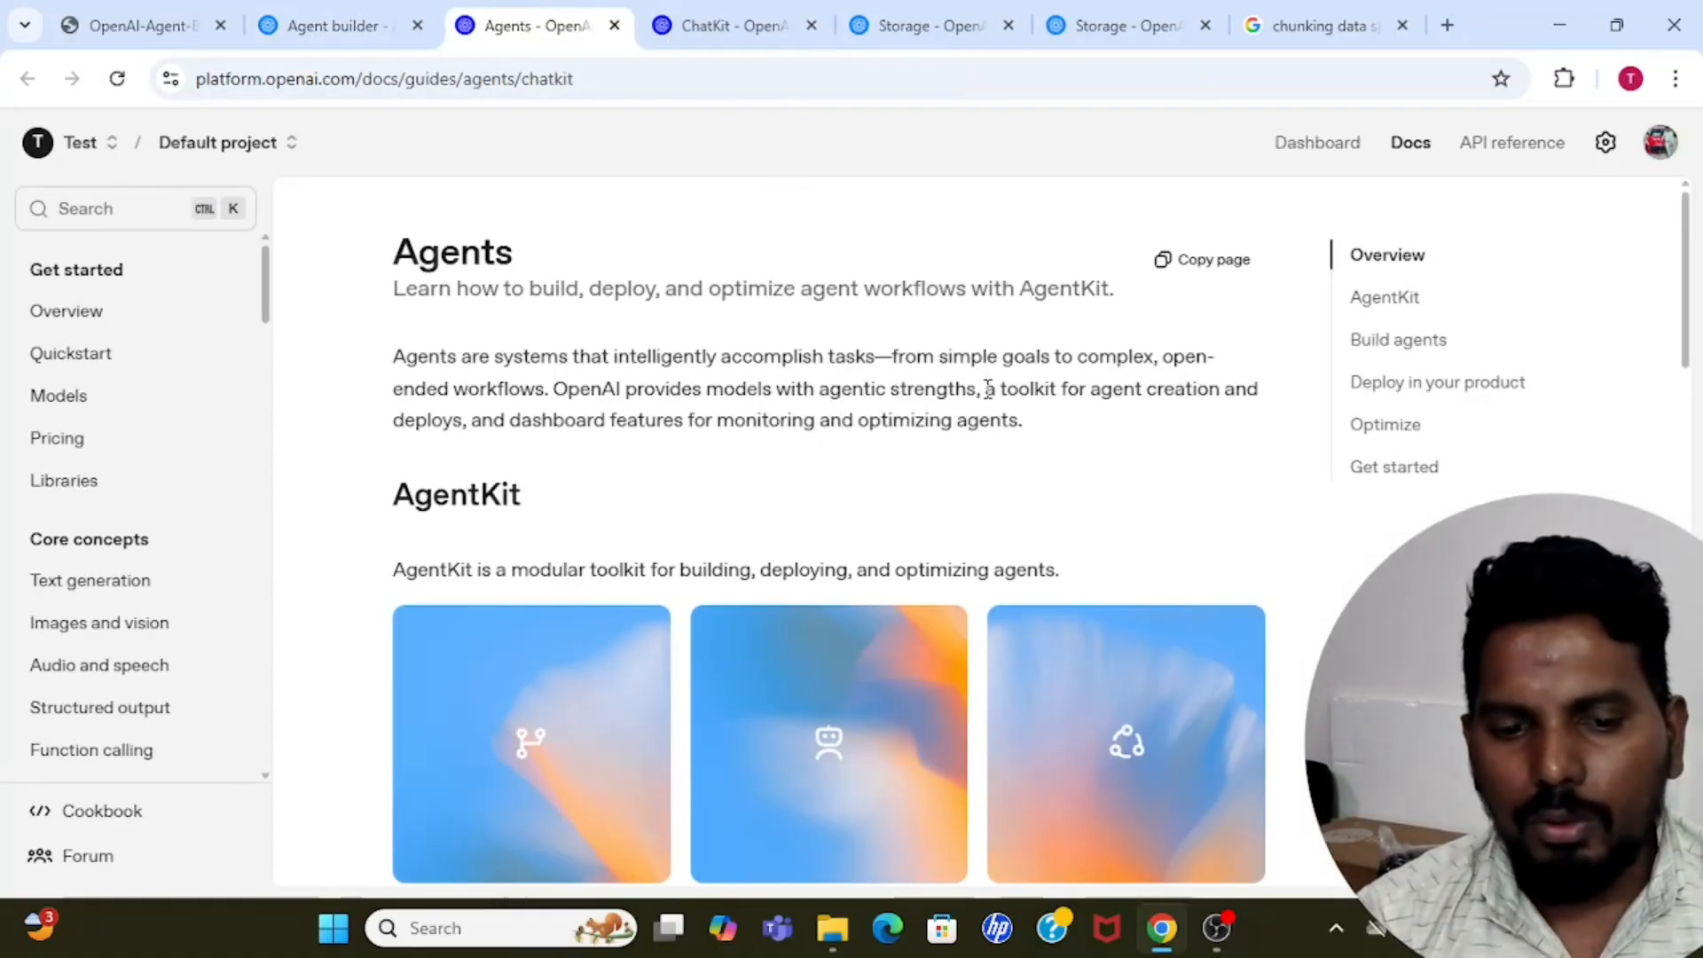
# Go to the docs section on deploying agents in a product and compare the embedding and own-code options.
pyautogui.click(1453, 389)
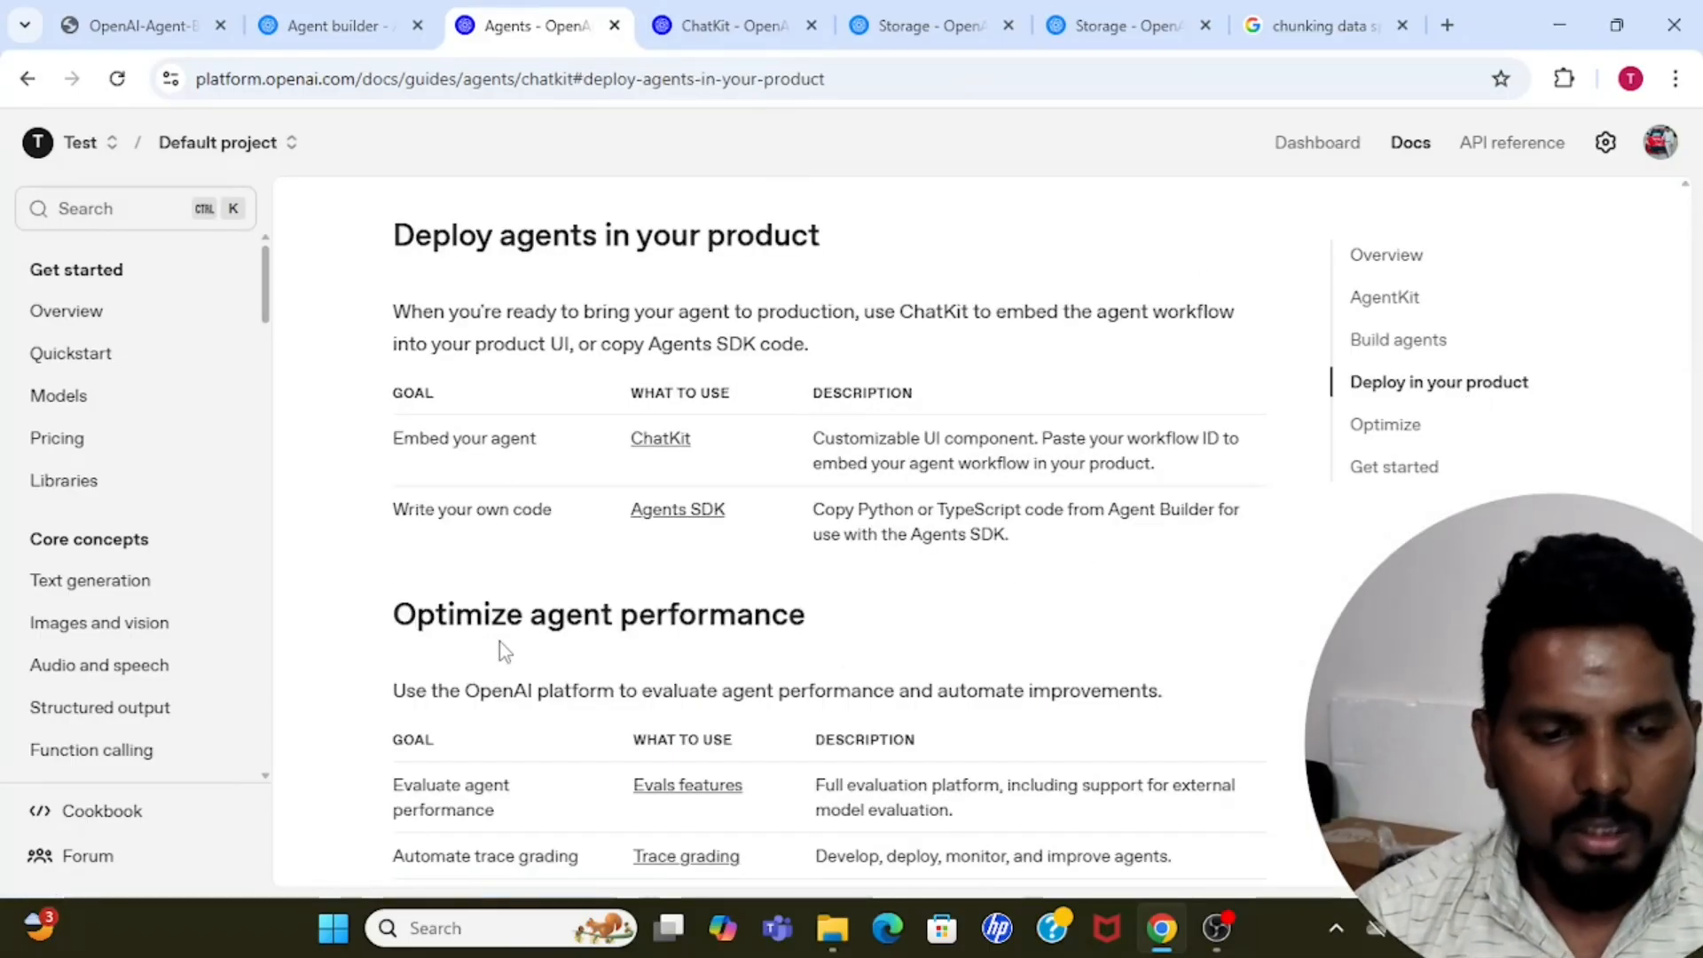
pyautogui.doubleClick(435, 437)
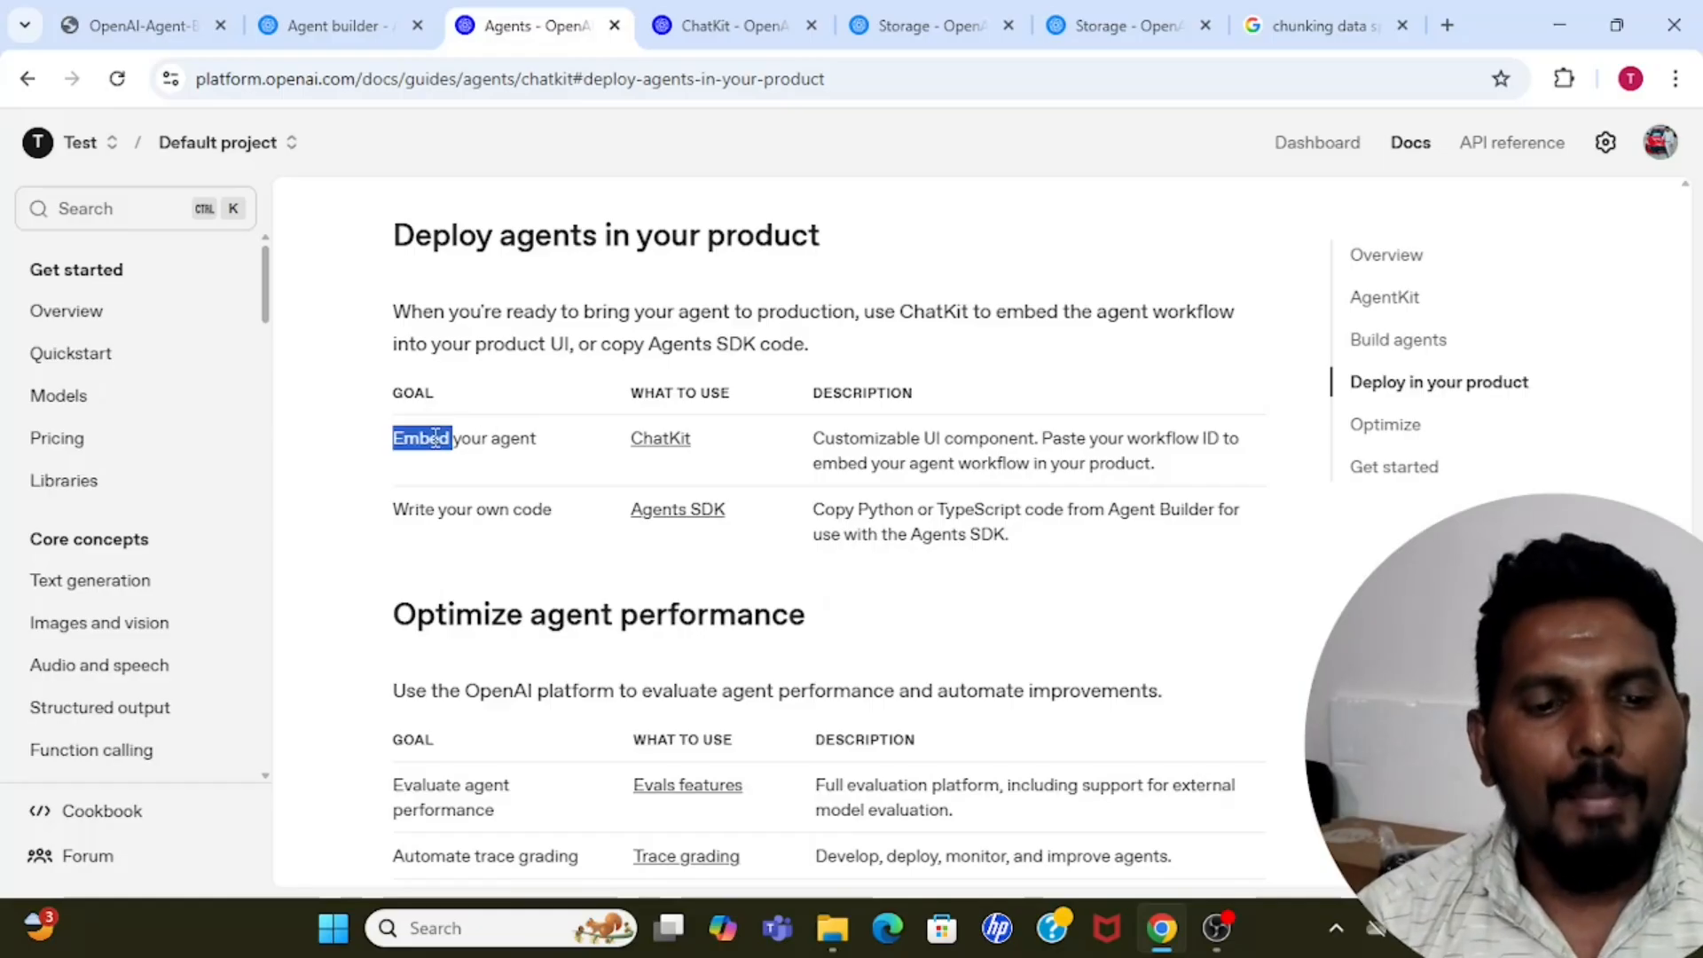
pyautogui.click(435, 437)
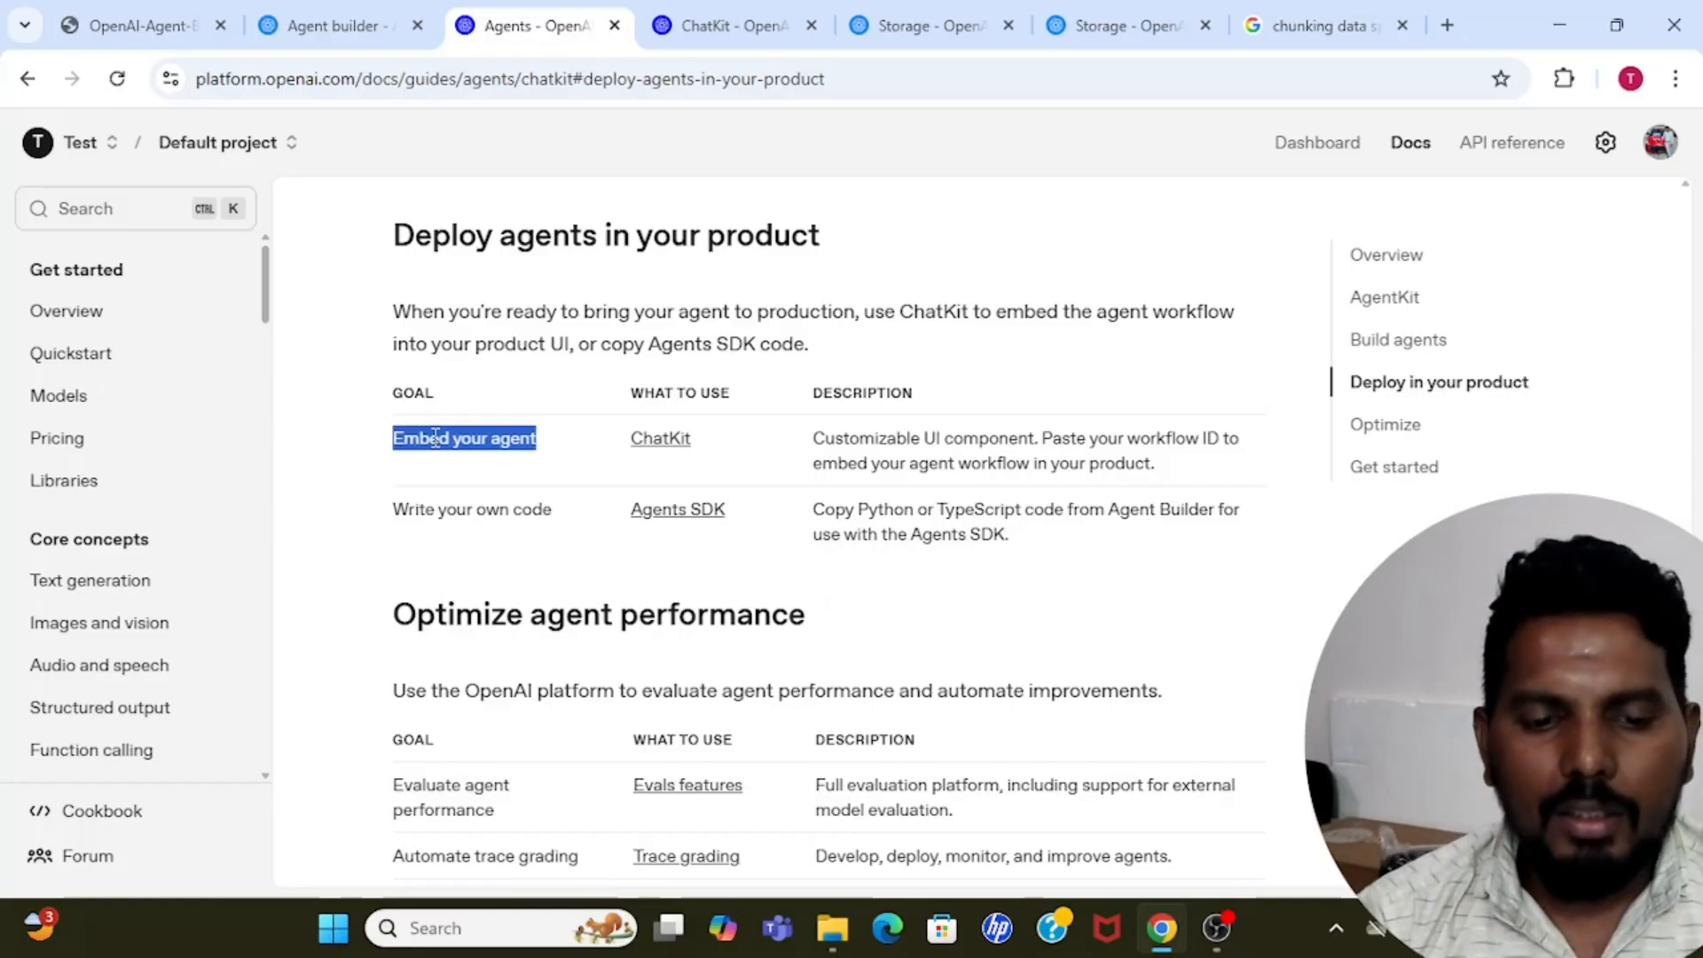
pyautogui.tripleClick(414, 505)
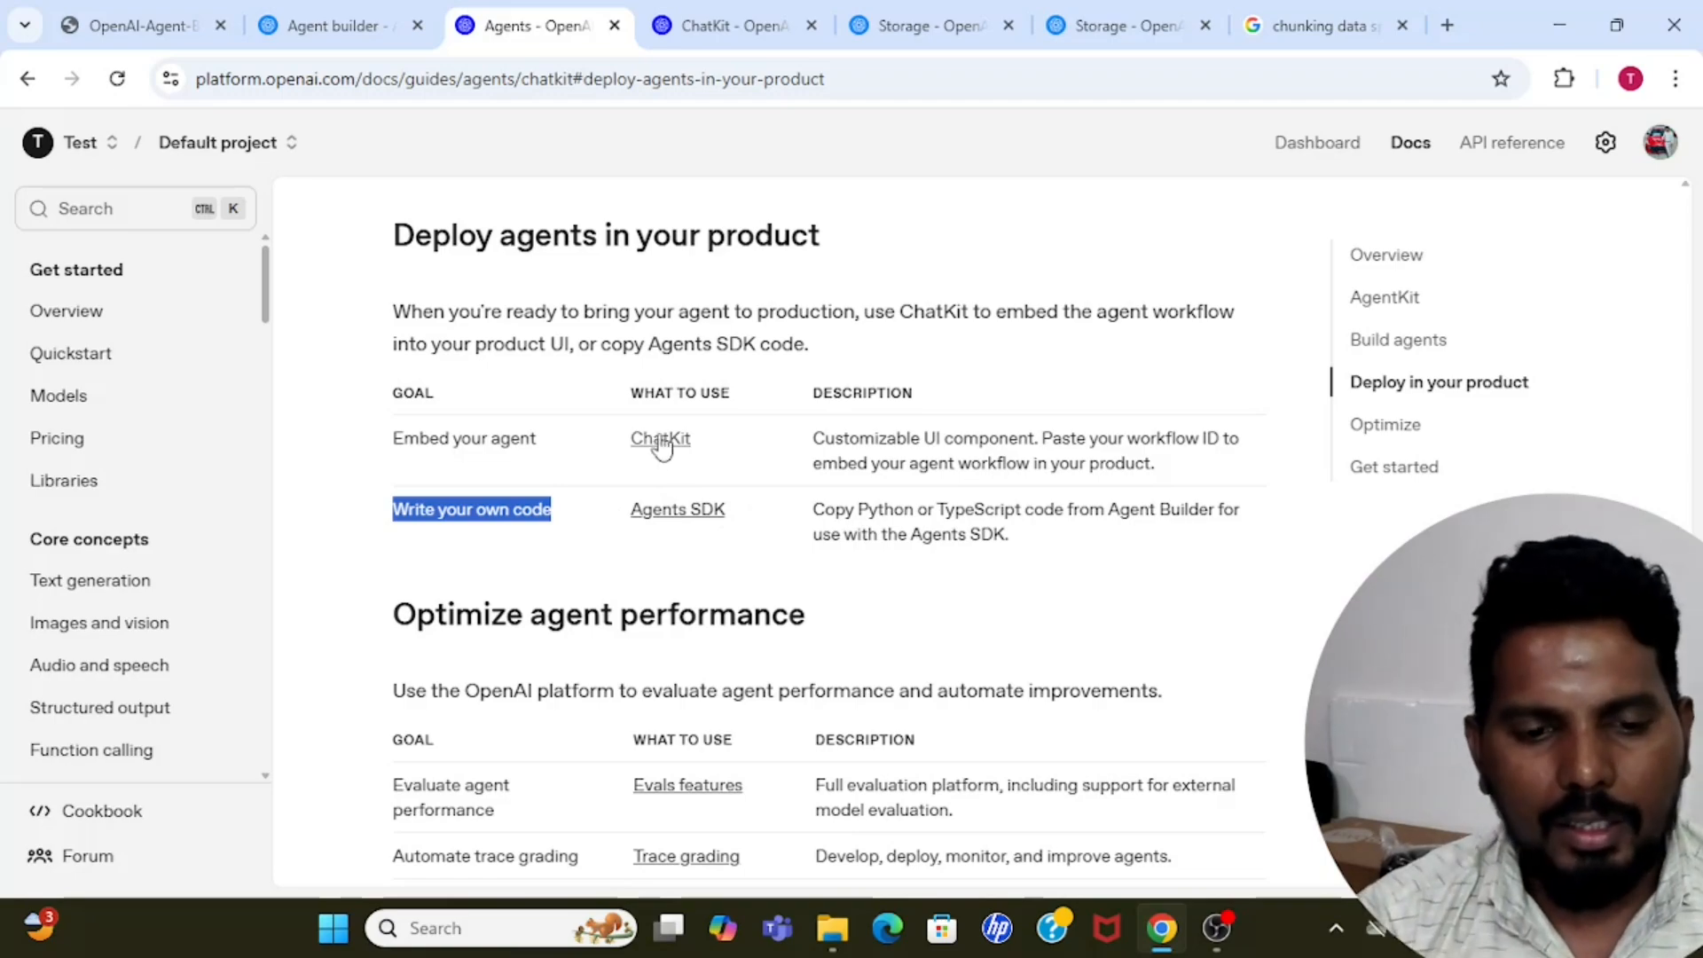
pyautogui.click(427, 433)
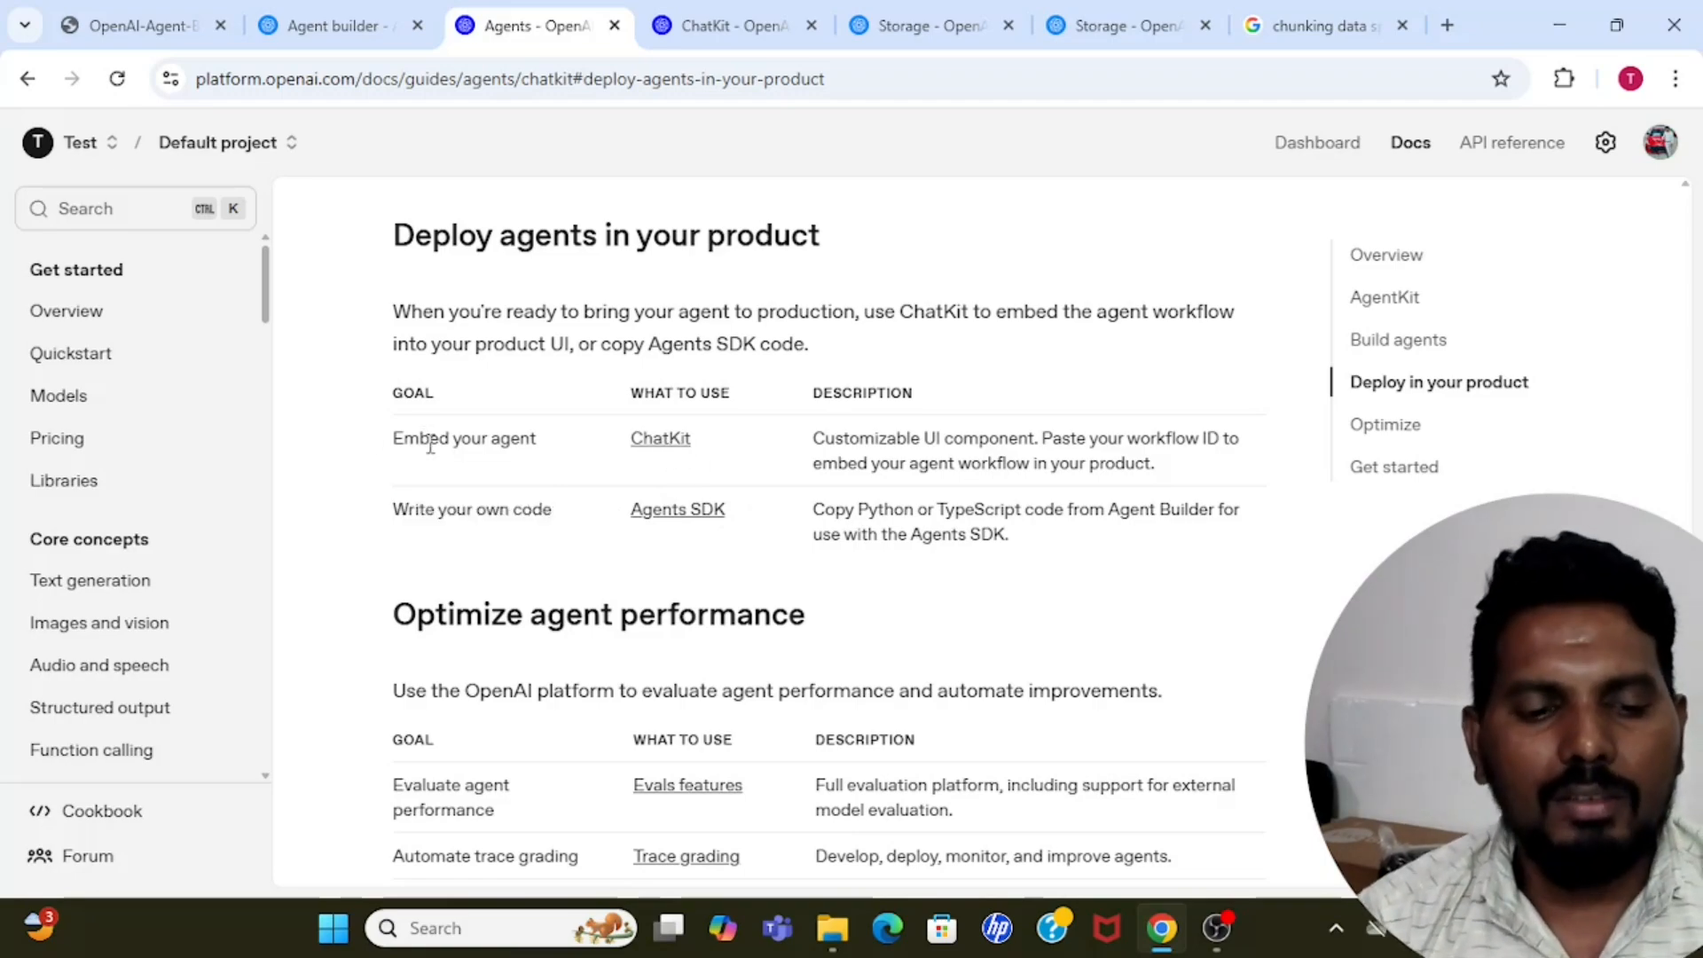
pyautogui.moveTo(394, 438); pyautogui.dragTo(529, 438)
pyautogui.click(531, 438)
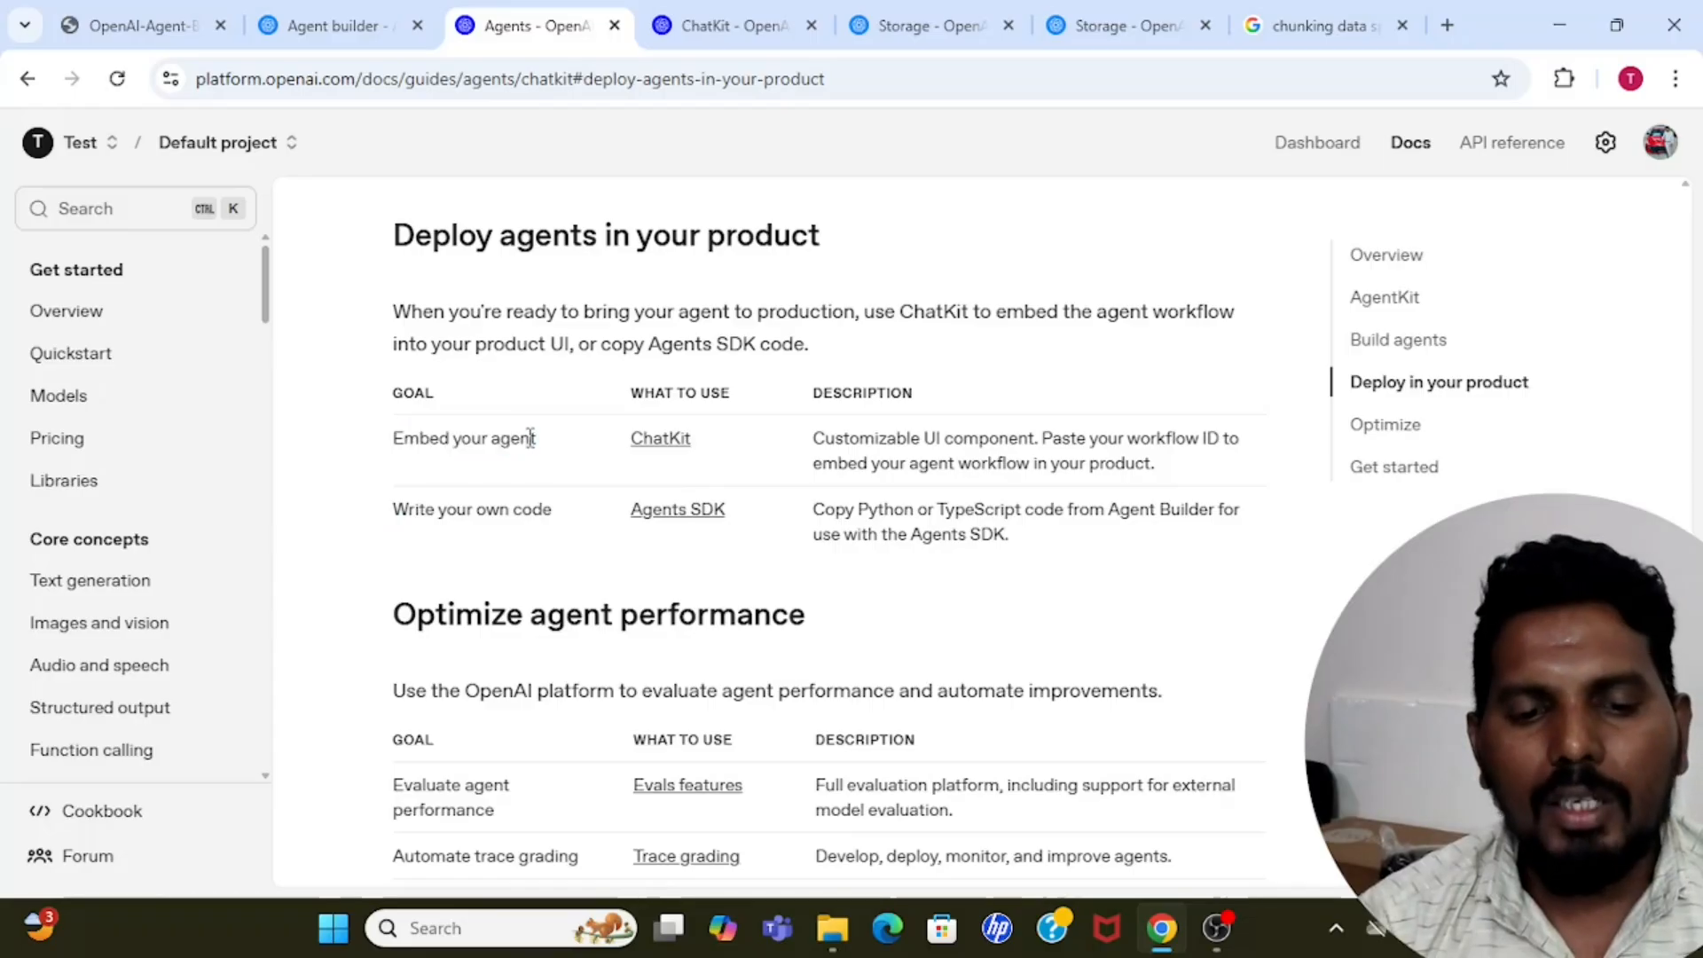
# Open the ChatKit guide and its starter app repository on GitHub, and look through the repository's files and README.
pyautogui.click(674, 440)
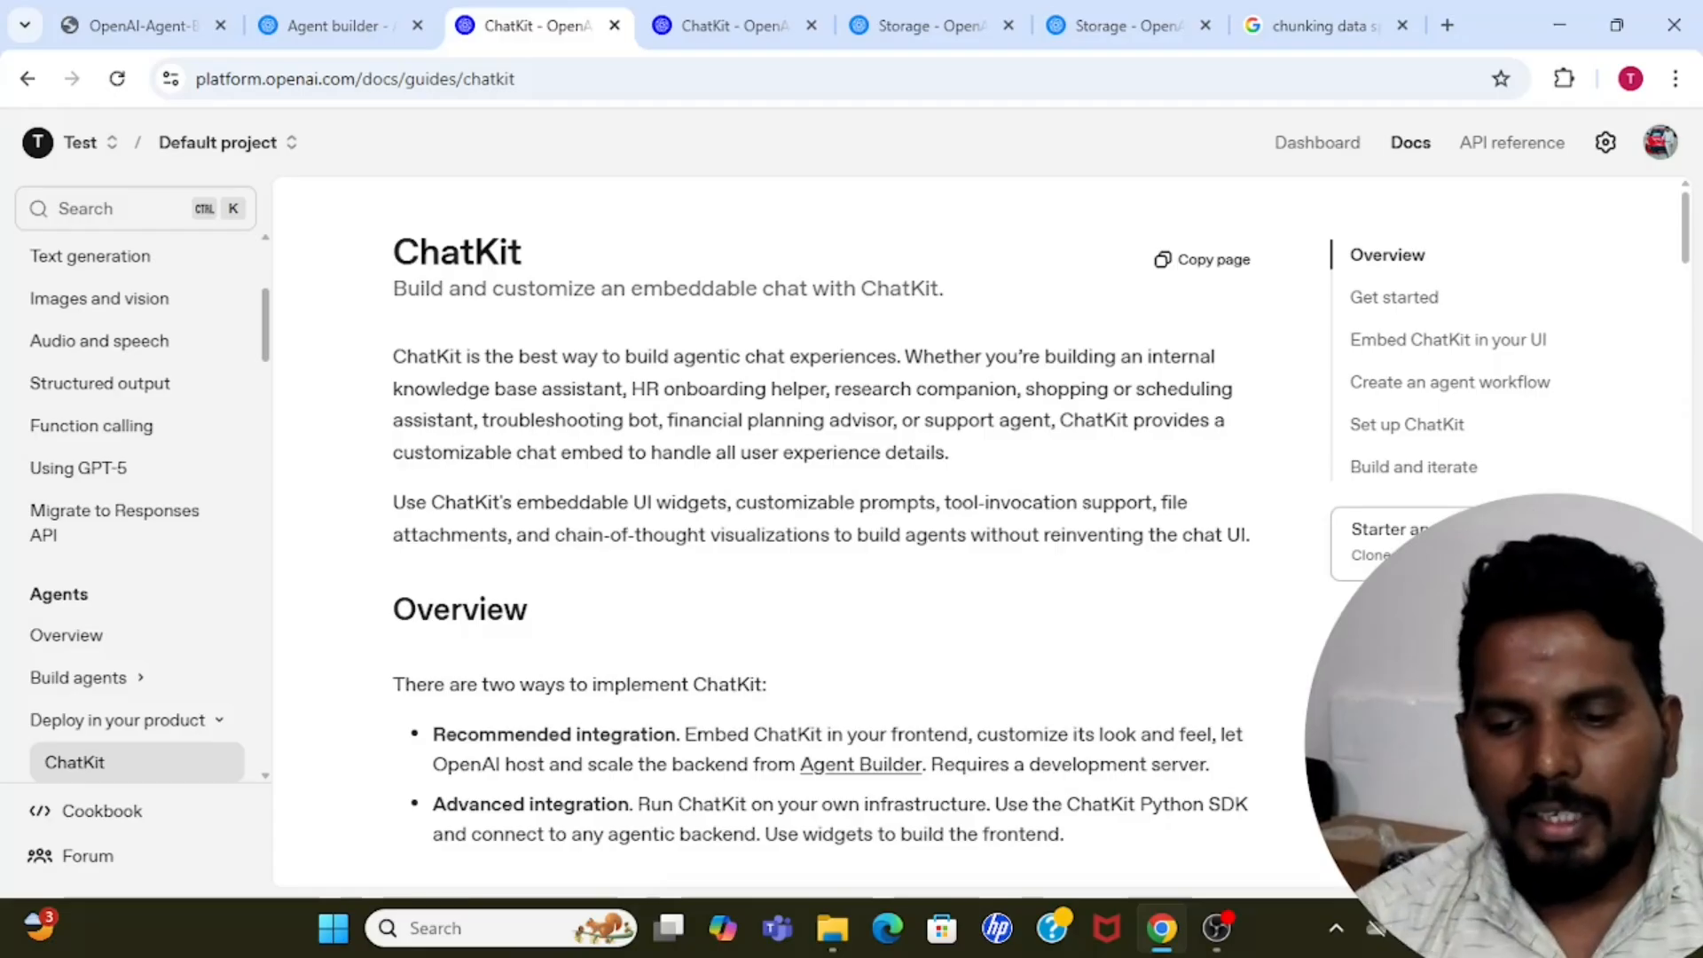
pyautogui.click(1359, 550)
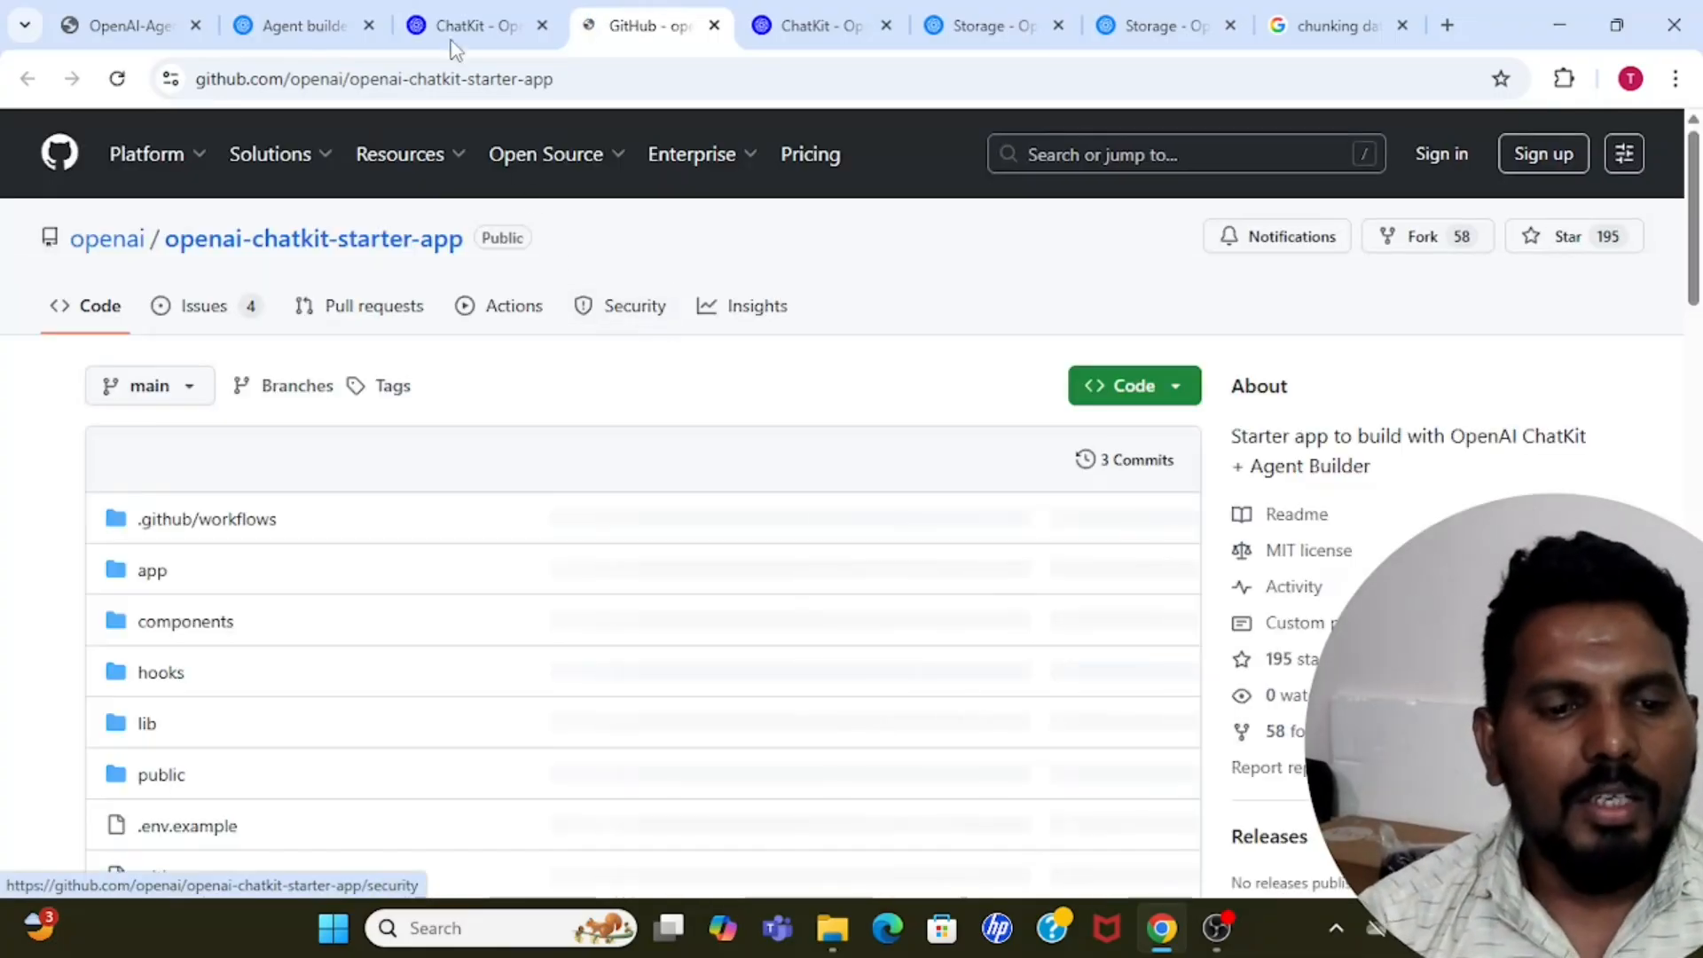
pyautogui.scroll(-15, 66, 609)
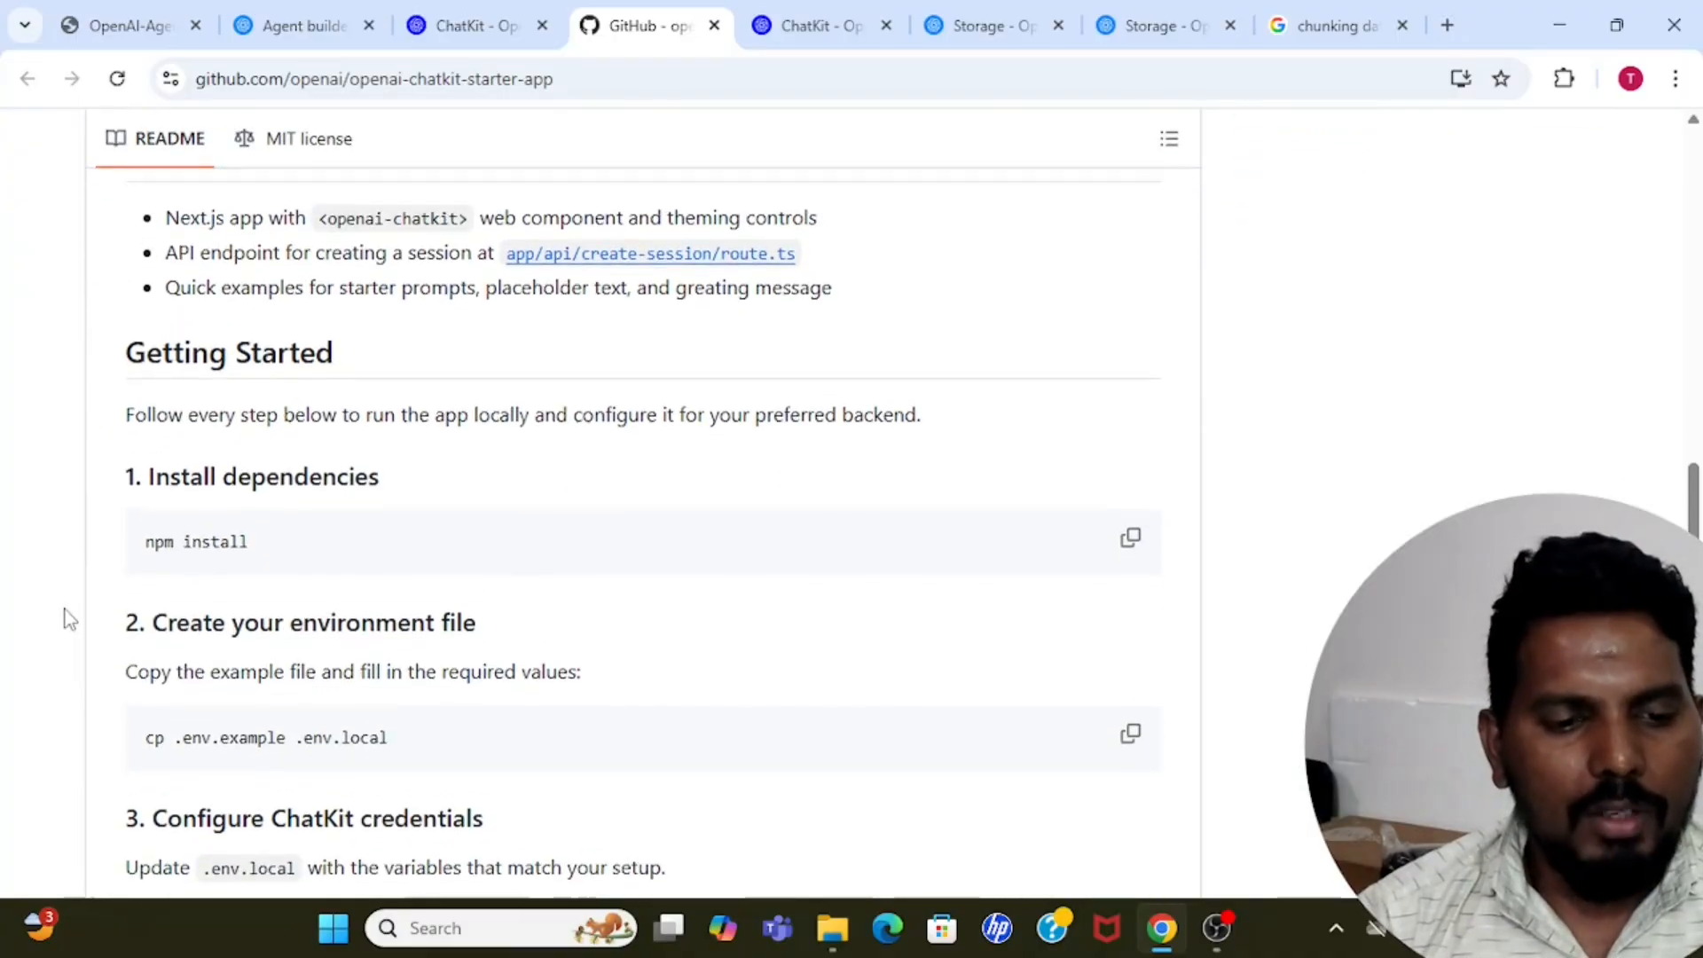
pyautogui.scroll(15, 65, 618)
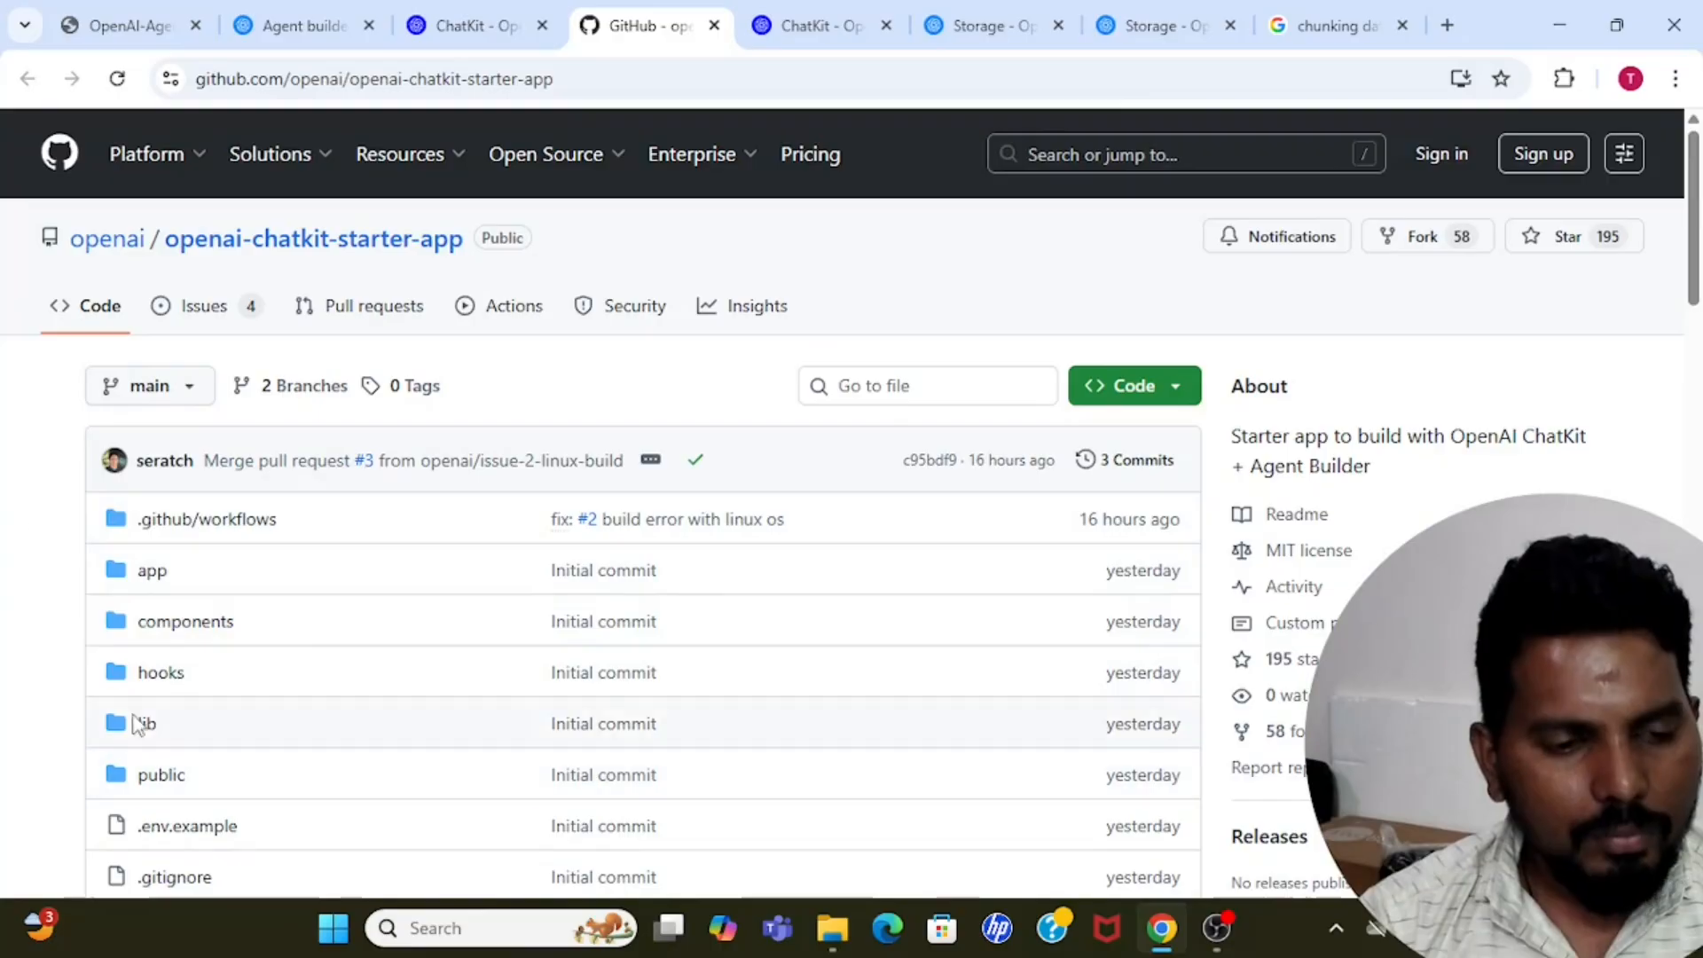
pyautogui.scroll(-2, 46, 554)
pyautogui.scroll(-12, 46, 552)
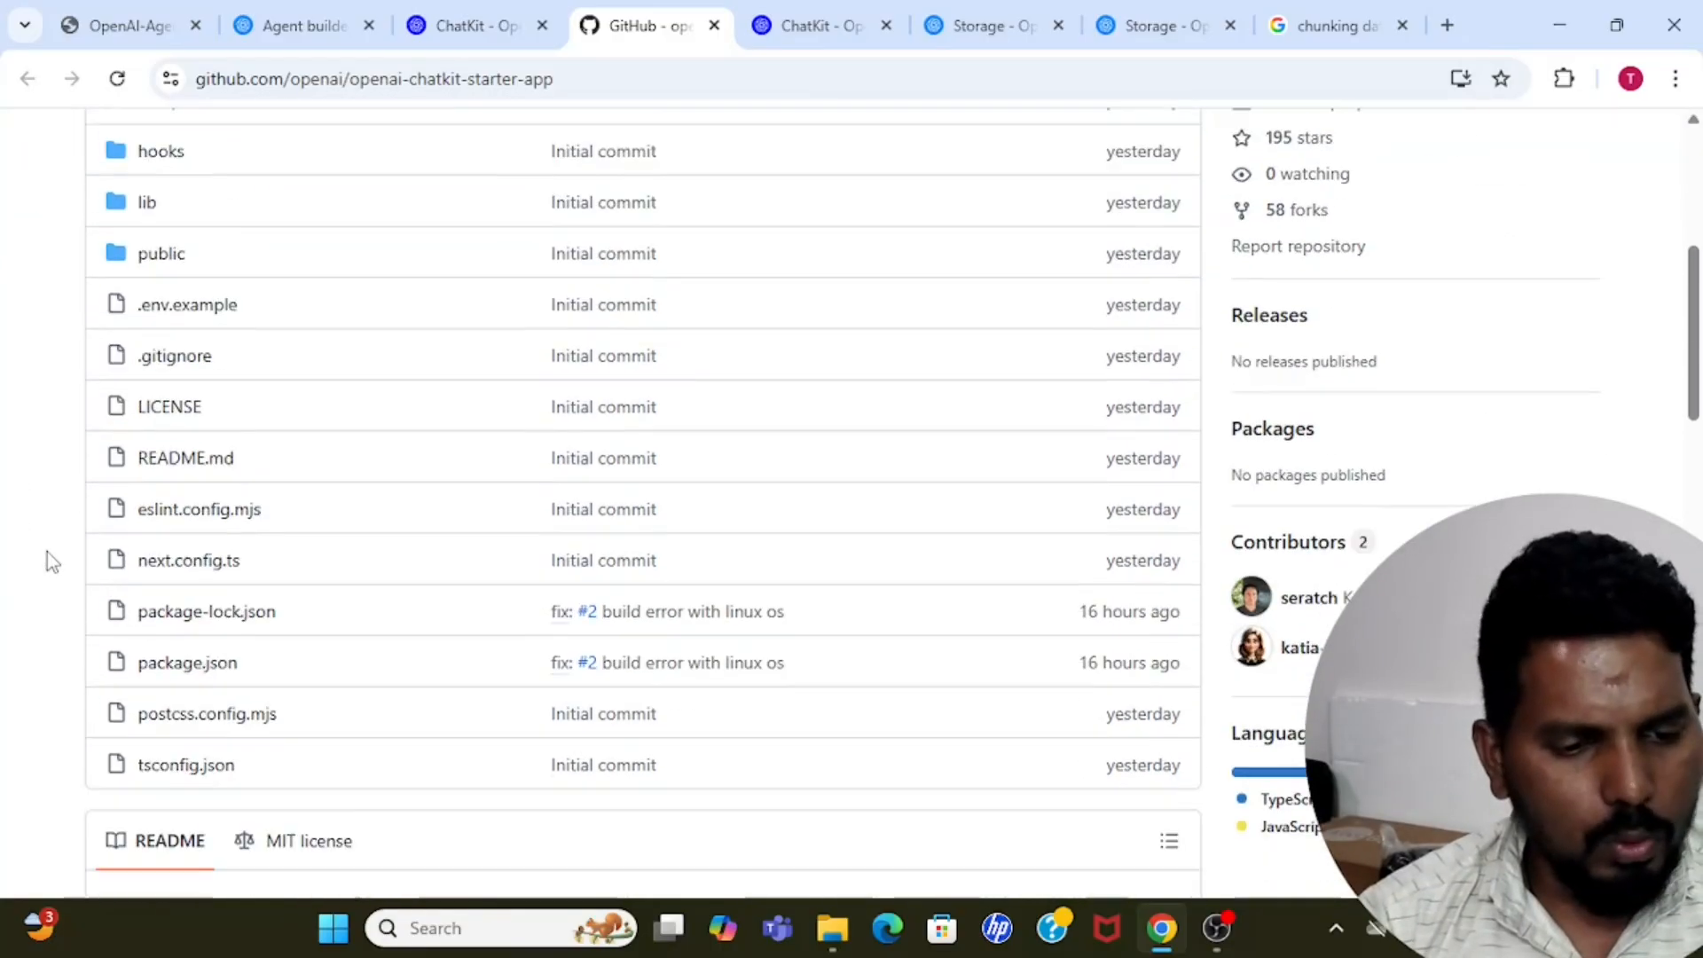
pyautogui.scroll(14, 46, 551)
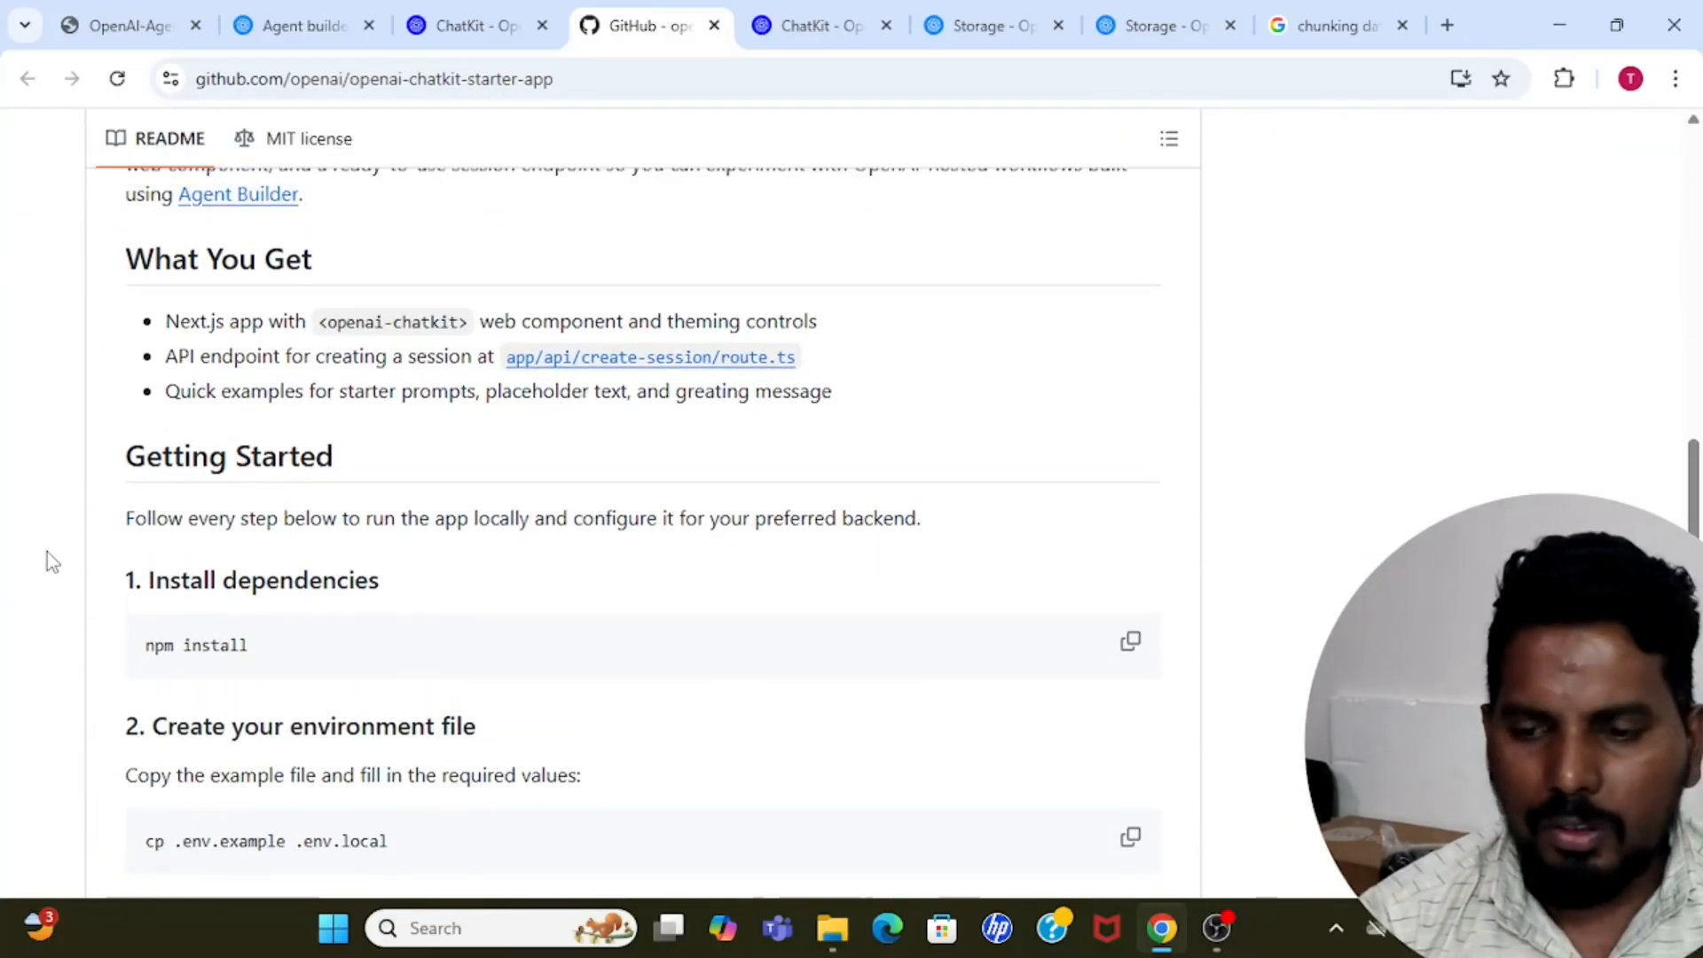
# Read the README's What You Get section, focusing on the Next.js app entry.
pyautogui.scroll(-13, 46, 552)
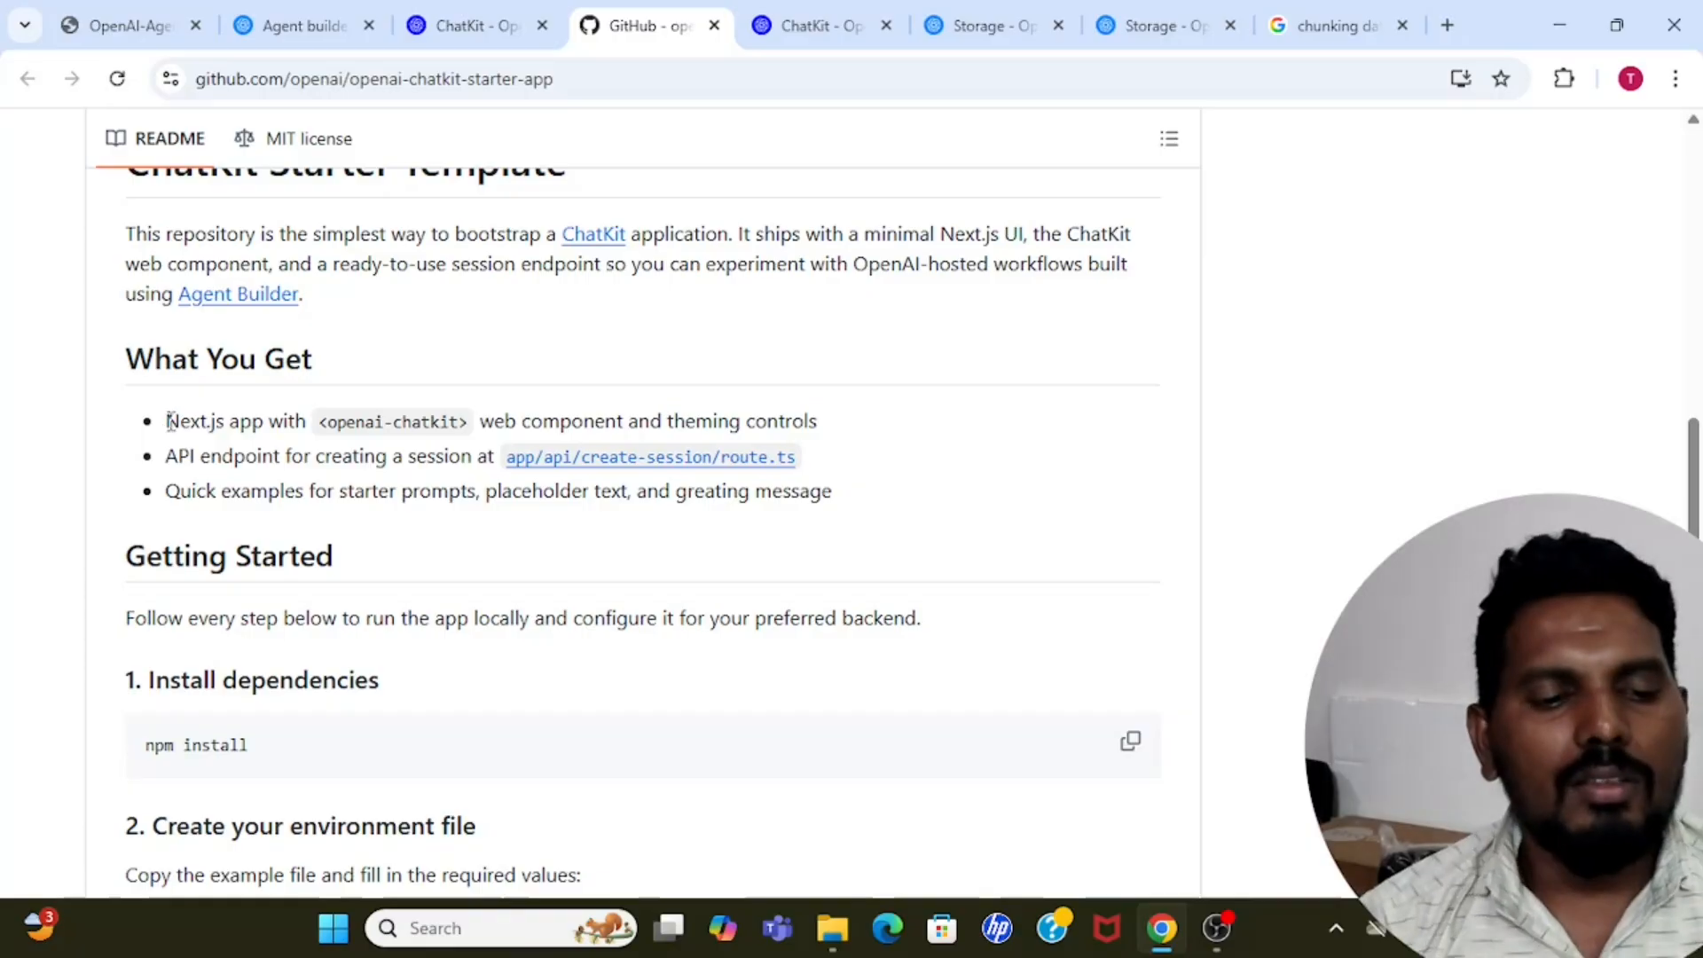
pyautogui.moveTo(168, 422); pyautogui.dragTo(269, 426)
pyautogui.click(269, 427)
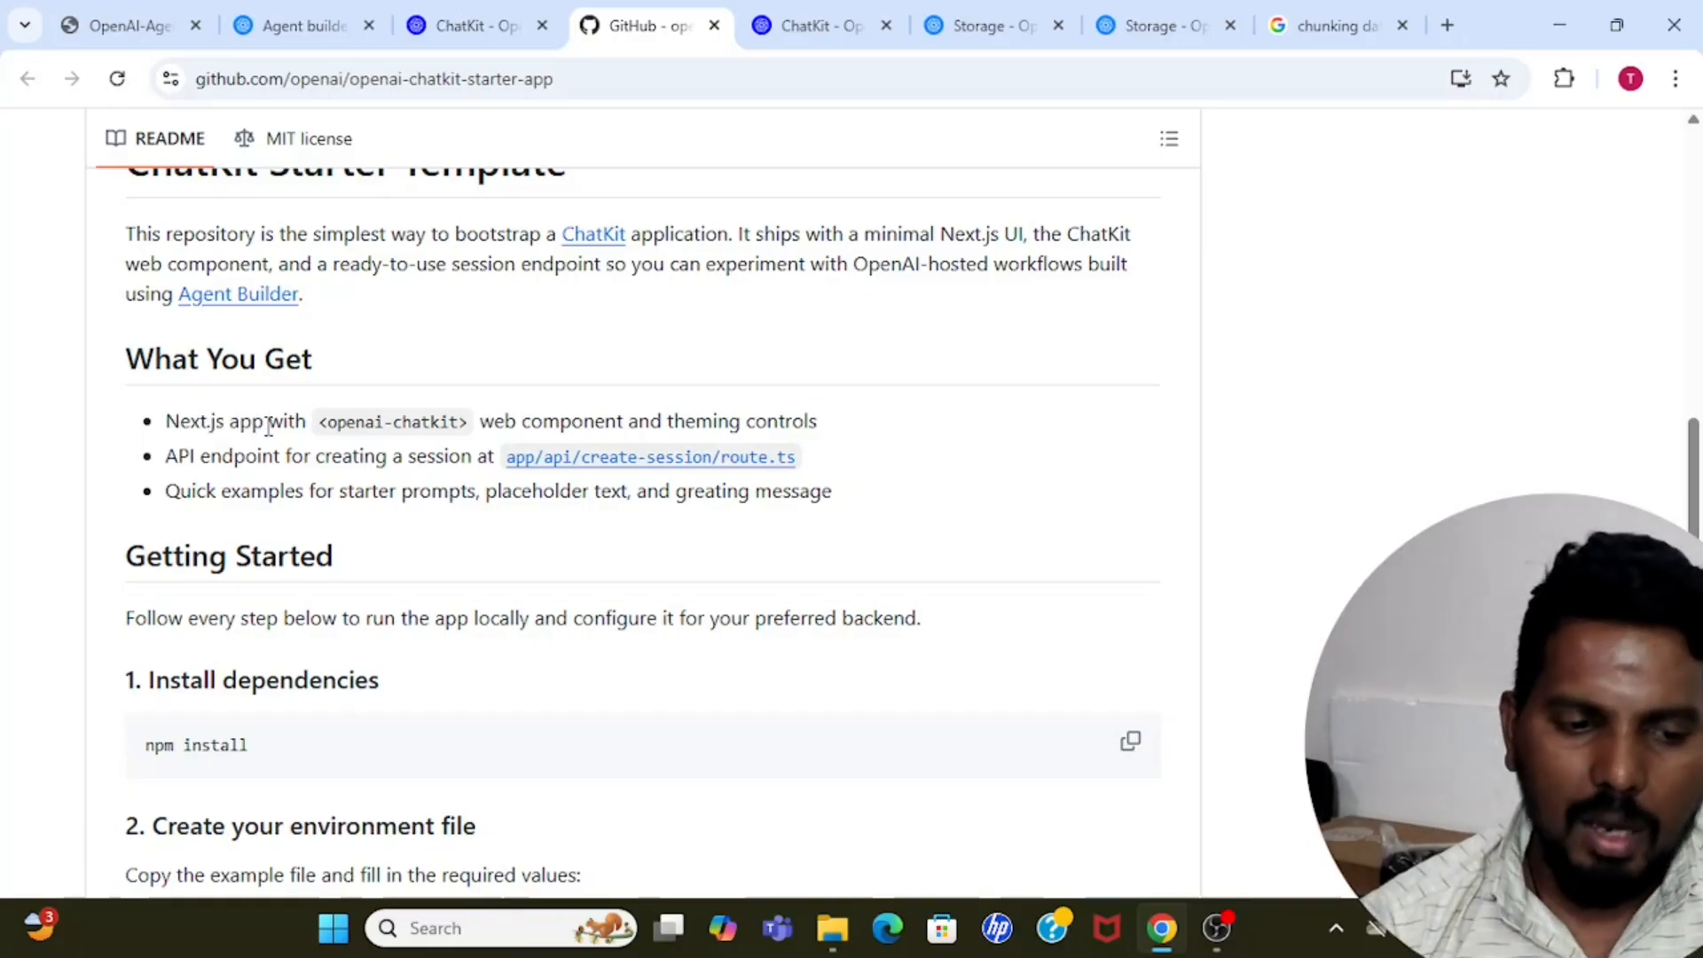
pyautogui.moveTo(167, 426); pyautogui.dragTo(262, 426)
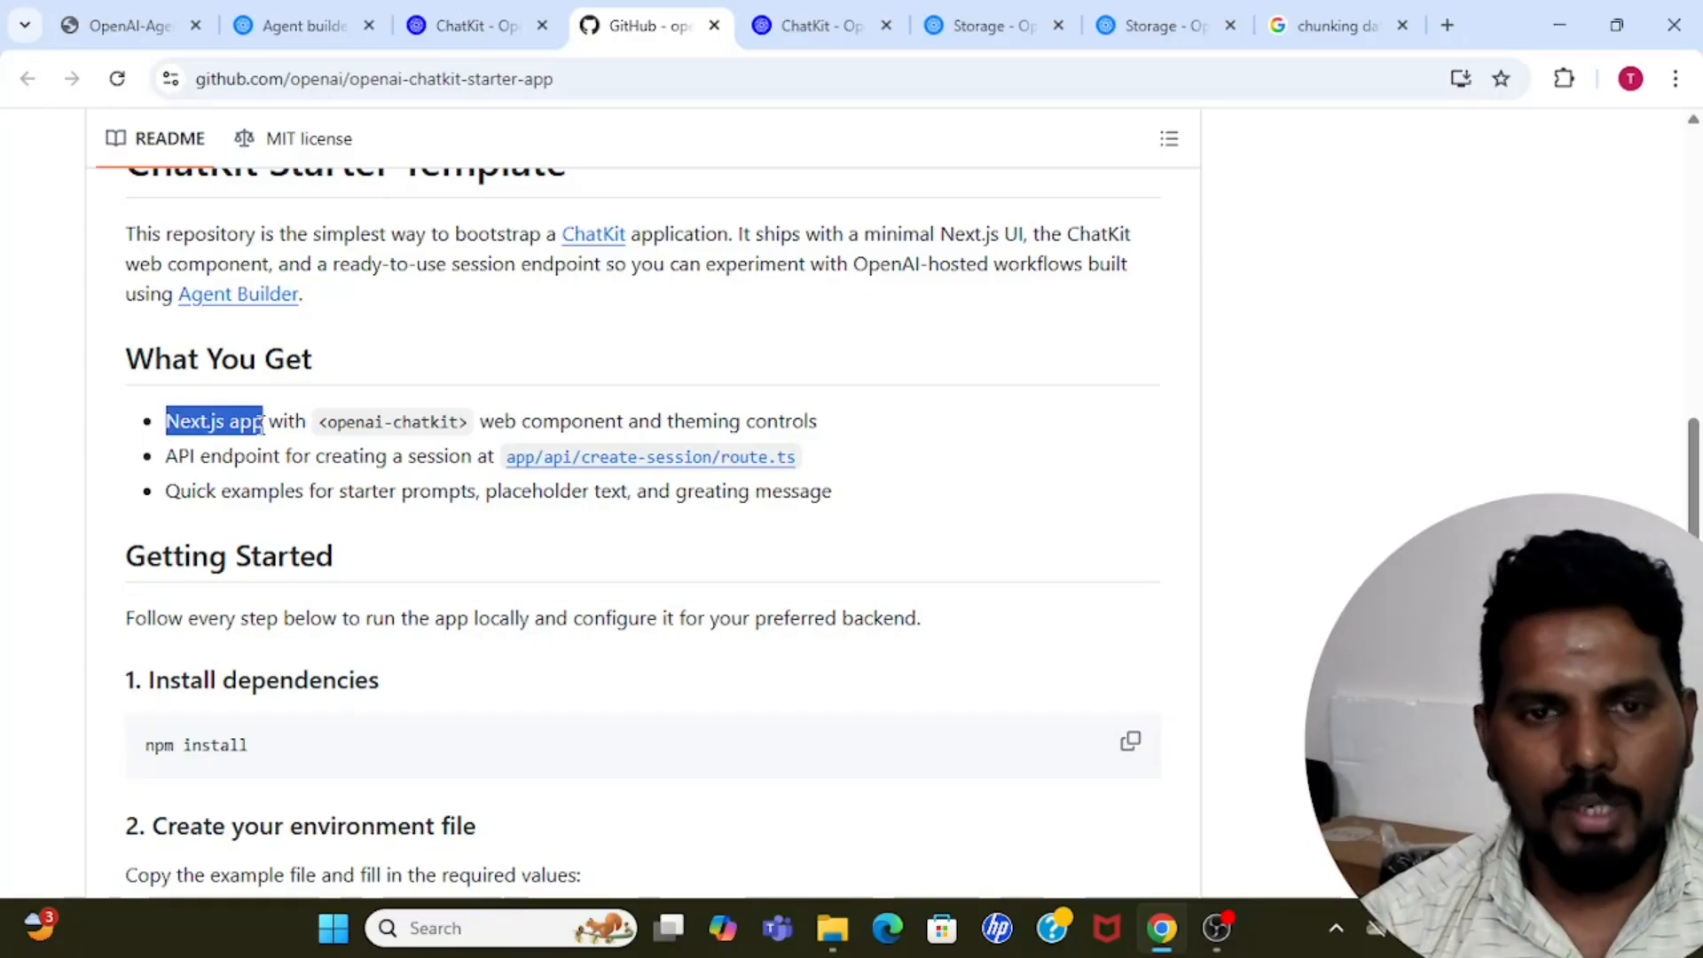
pyautogui.click(263, 426)
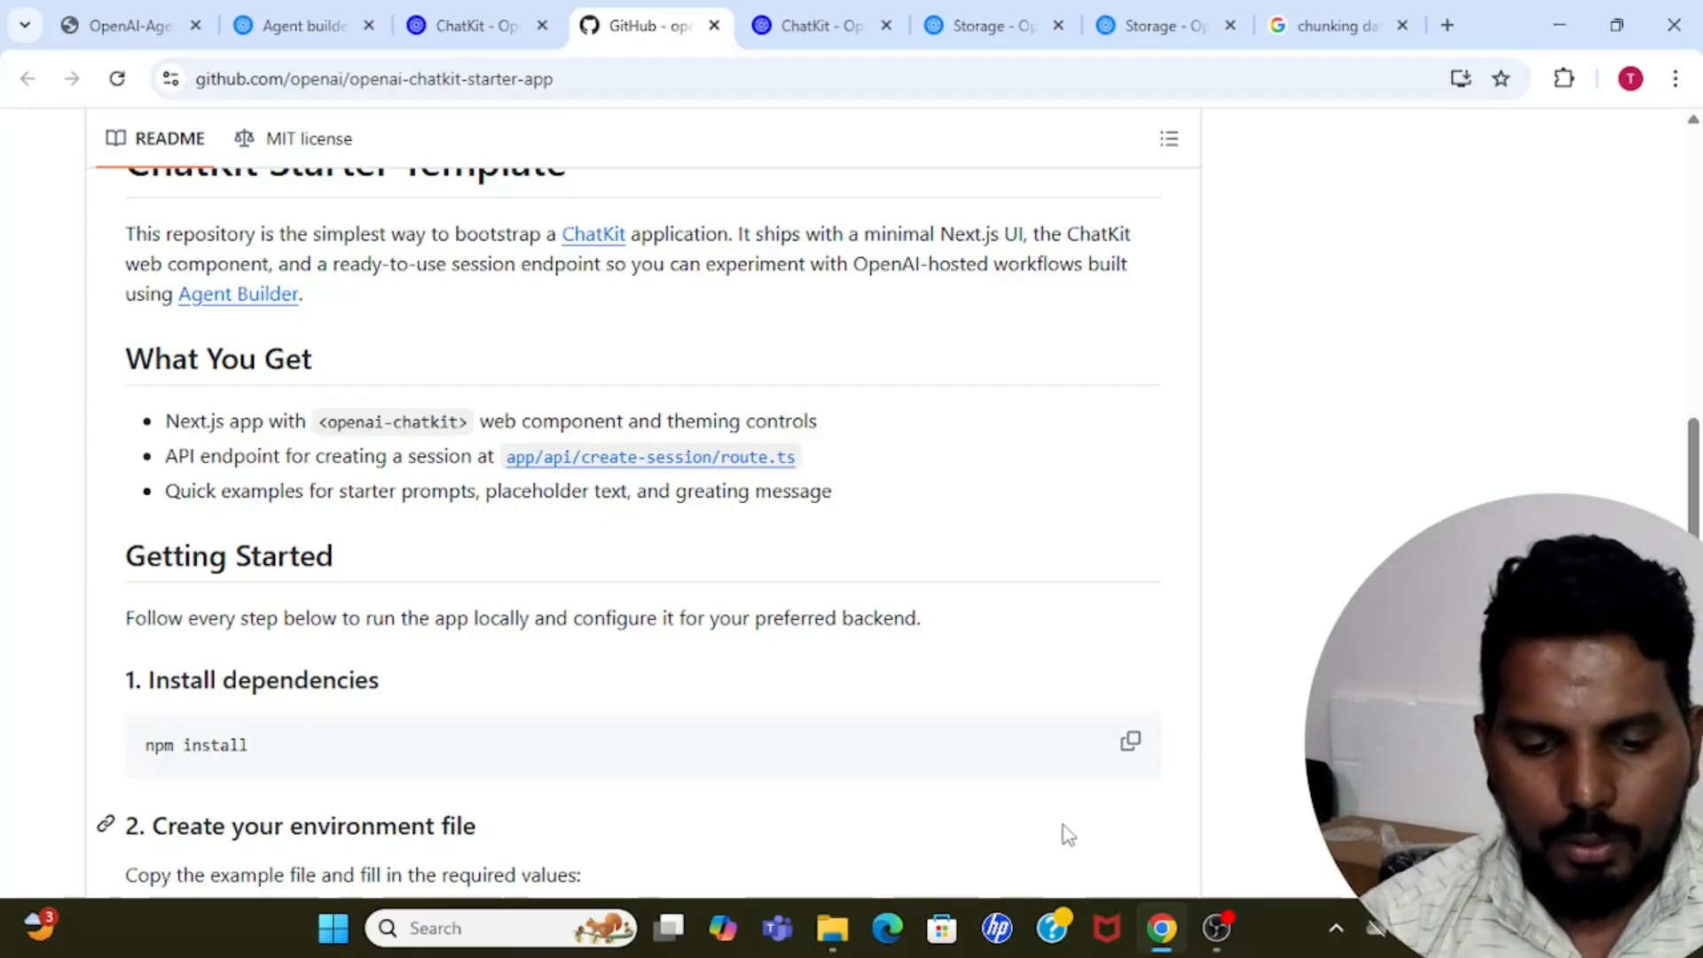
# Open Git Bash and change the working directory to Documents.
pyautogui.click(486, 938)
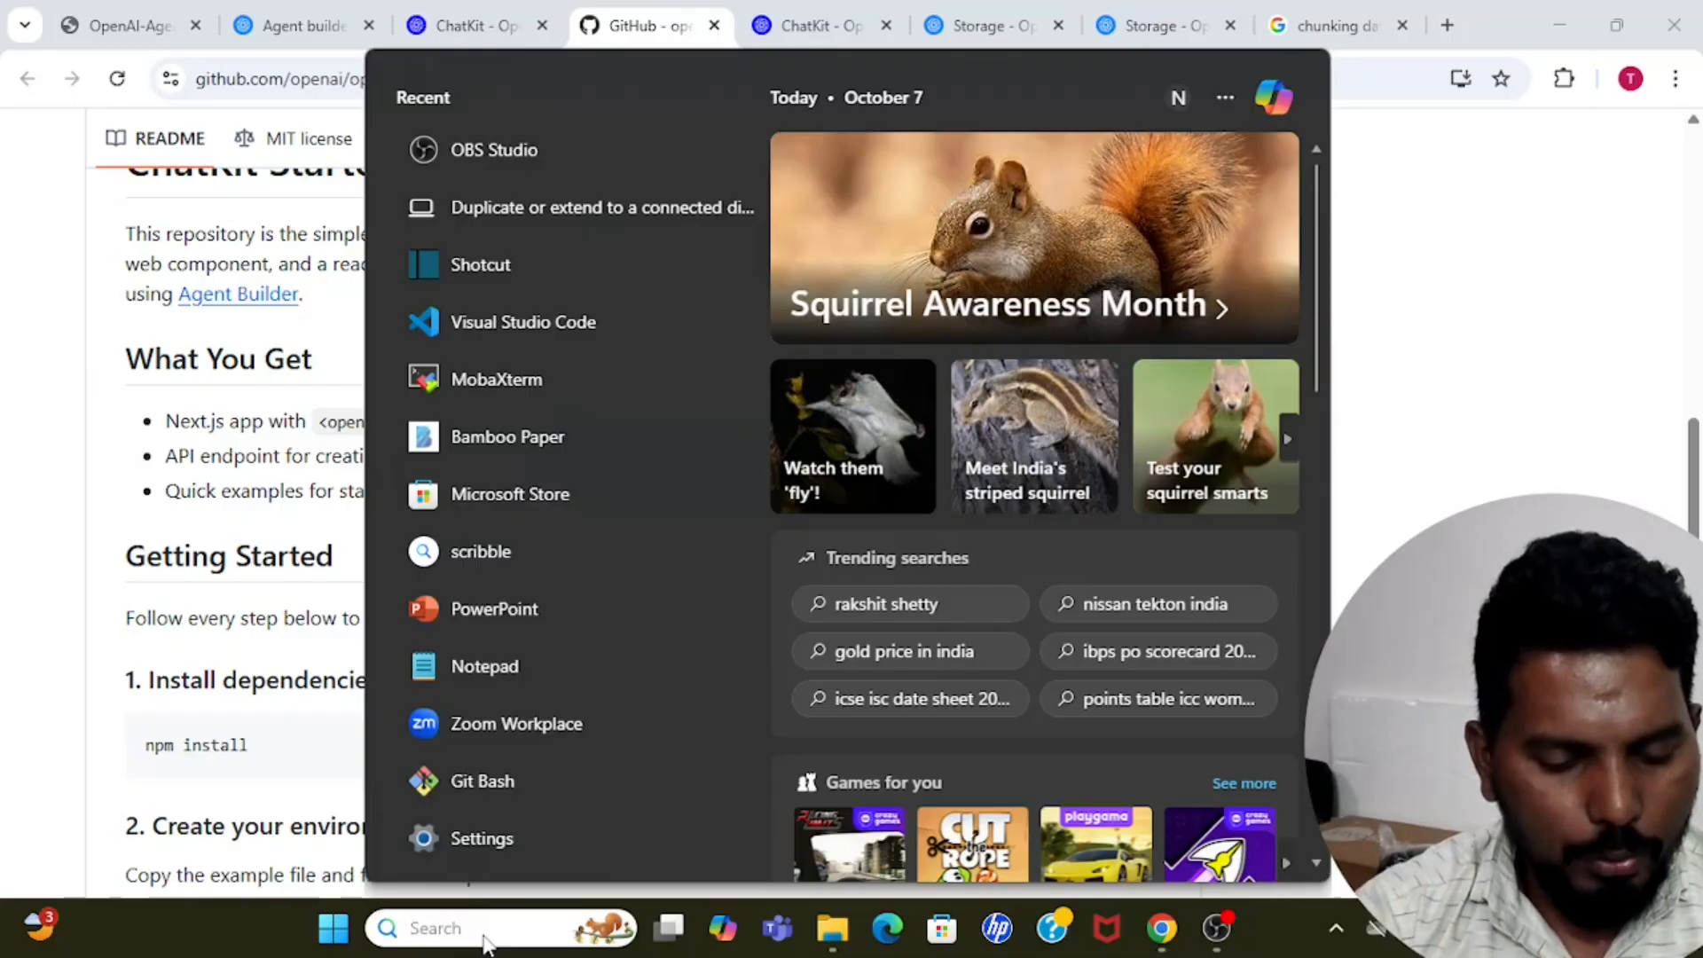
pyautogui.write('gitb')
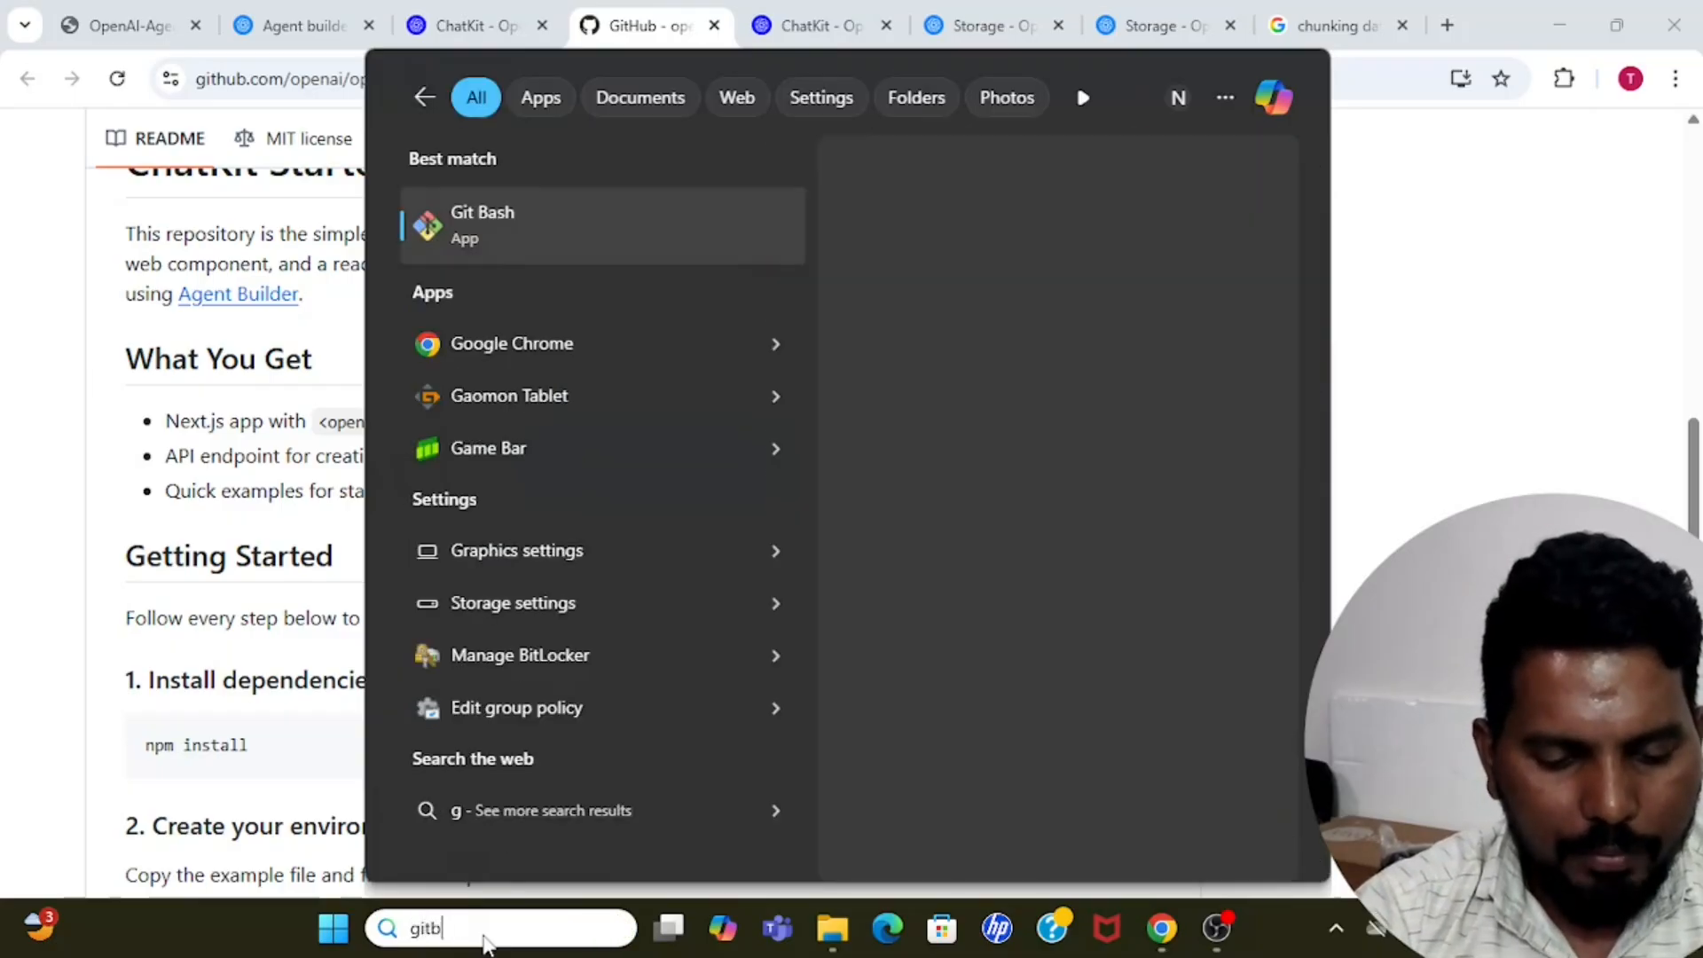
pyautogui.write('a')
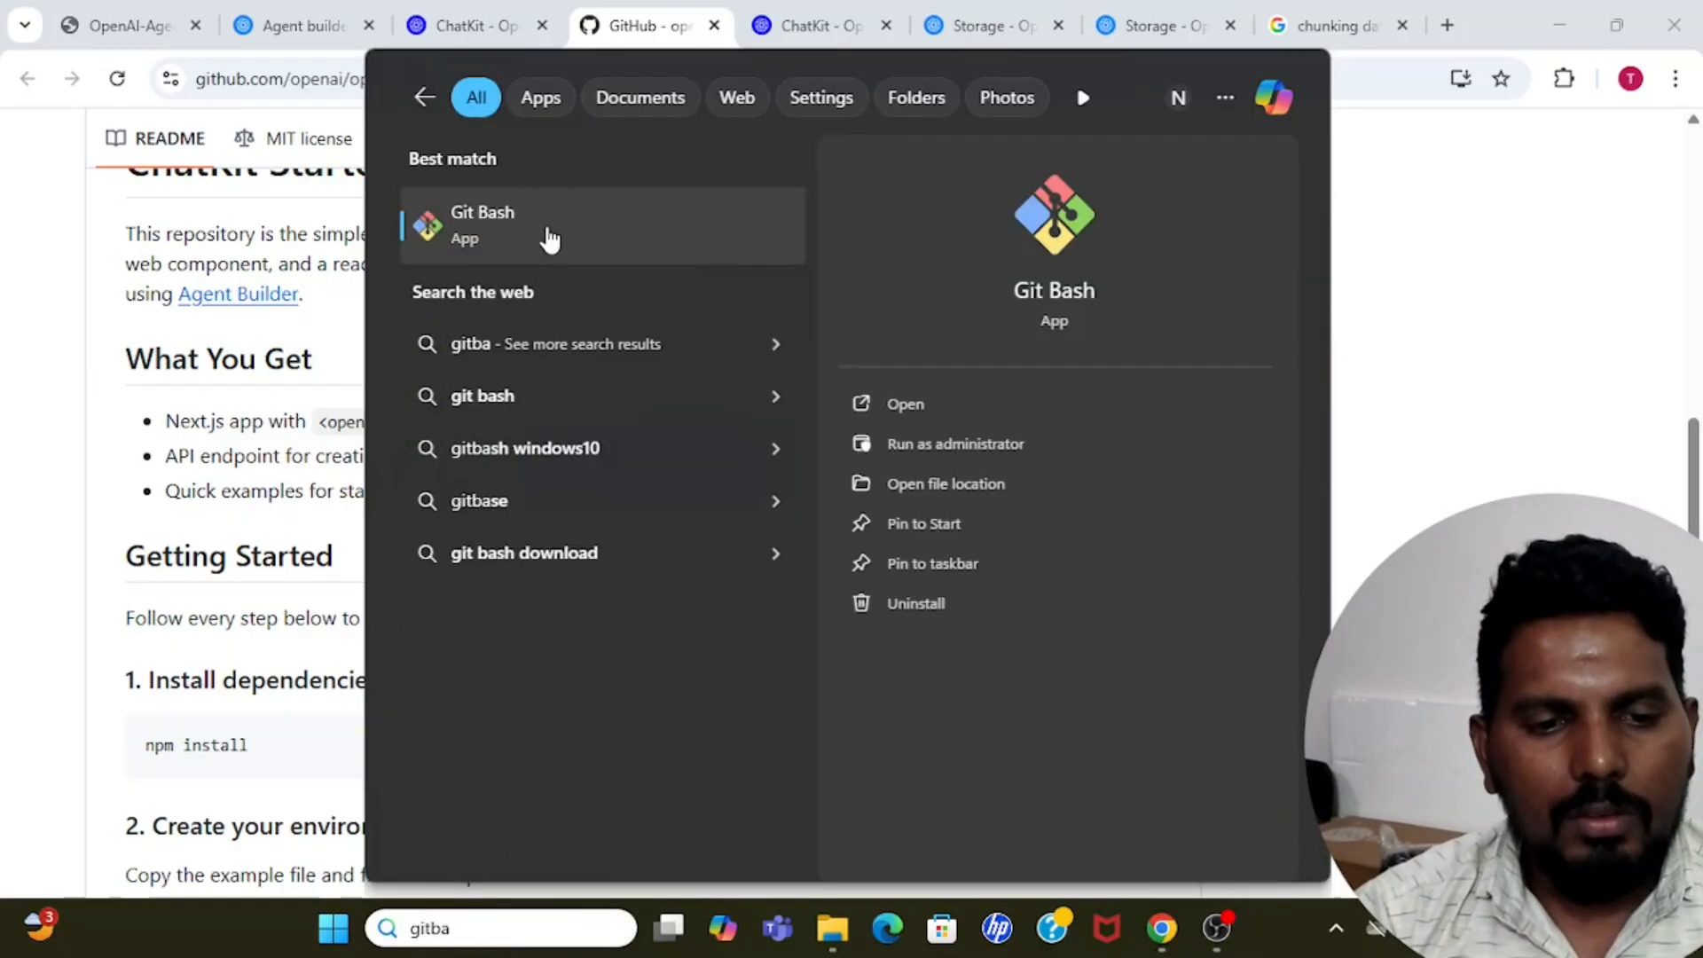
pyautogui.click(546, 235)
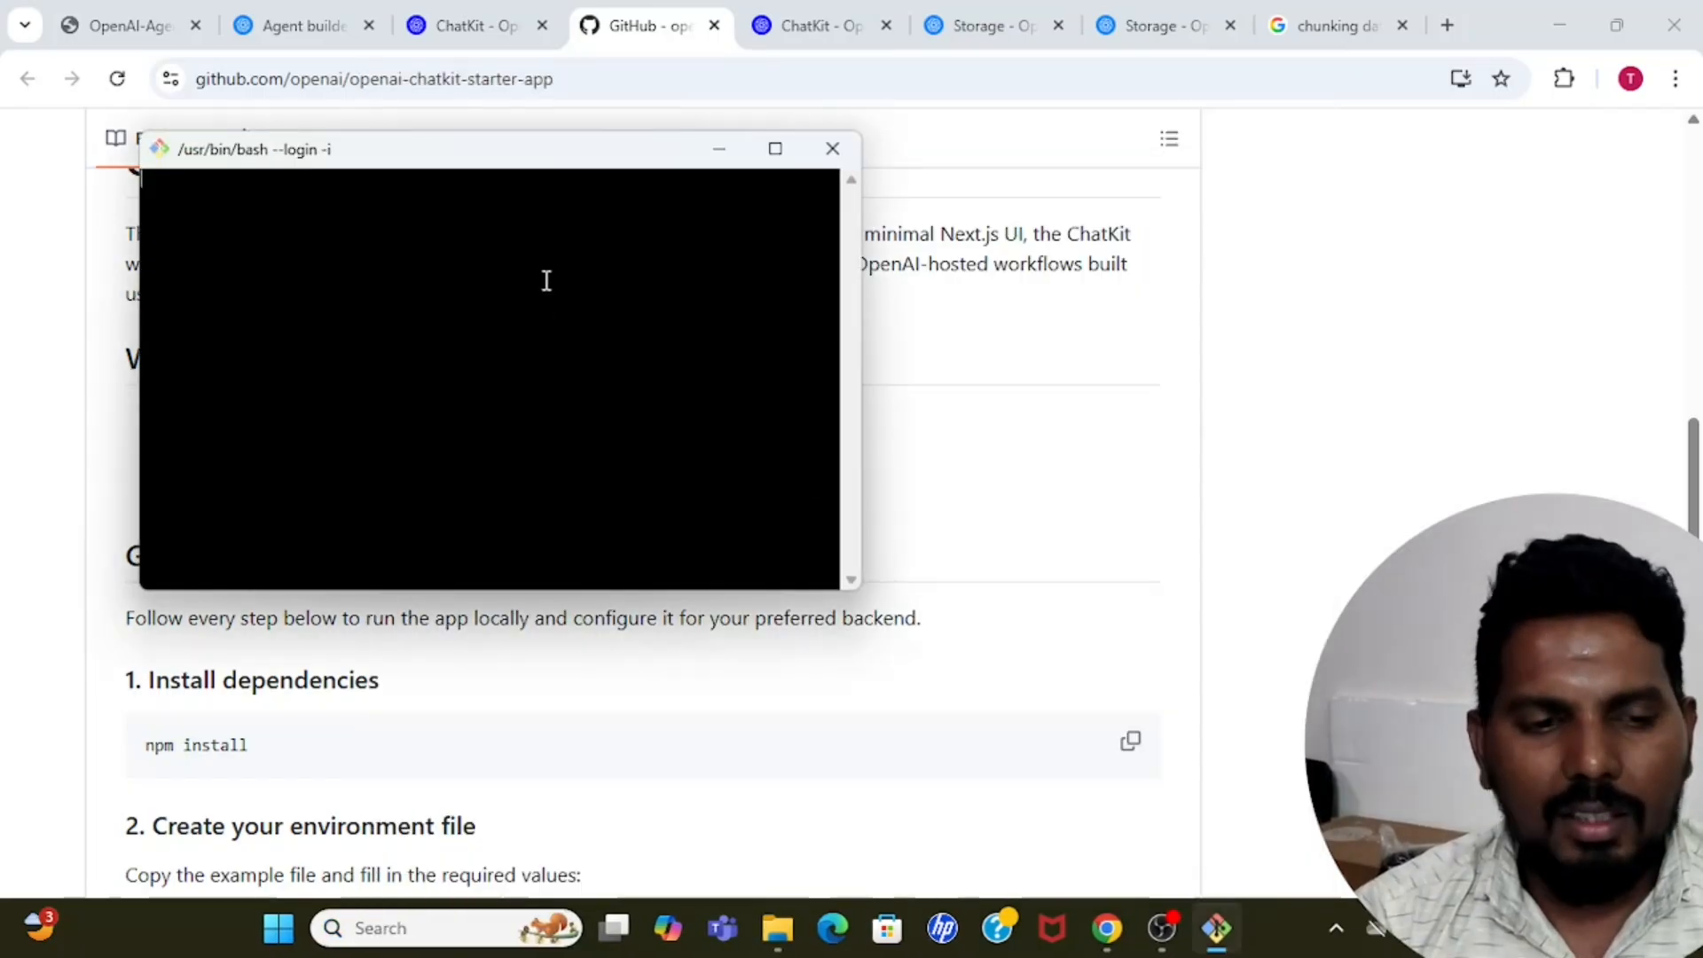
pyautogui.moveTo(619, 145); pyautogui.dragTo(868, 204)
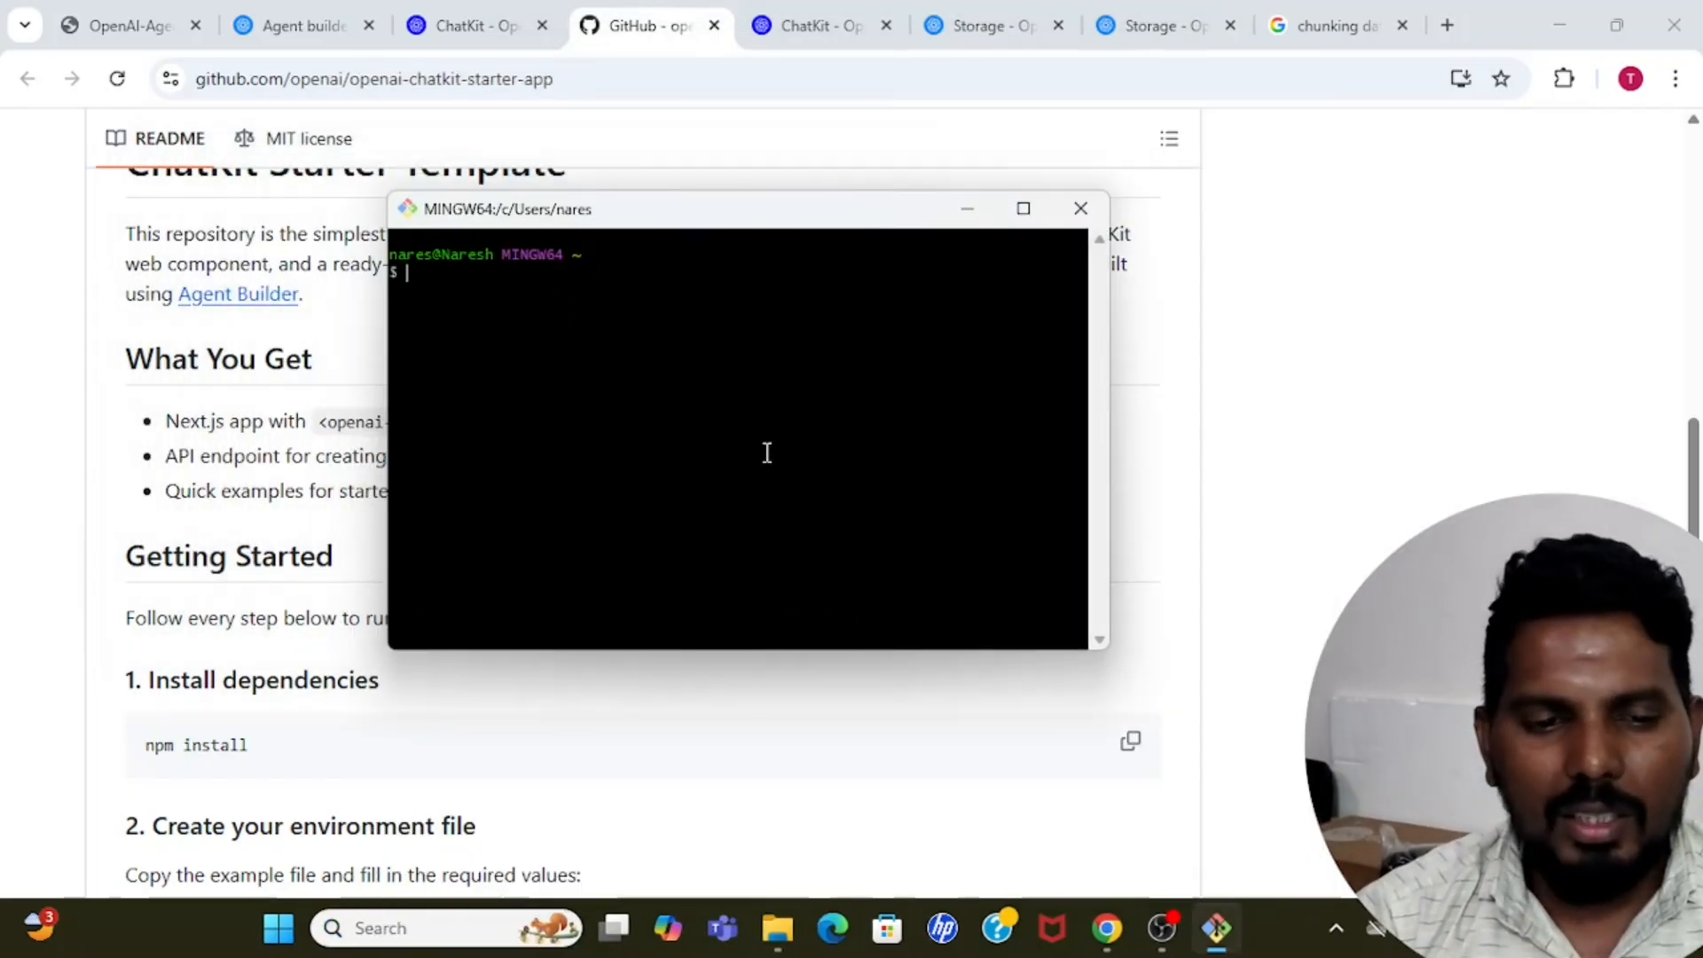
pyautogui.write('cd')
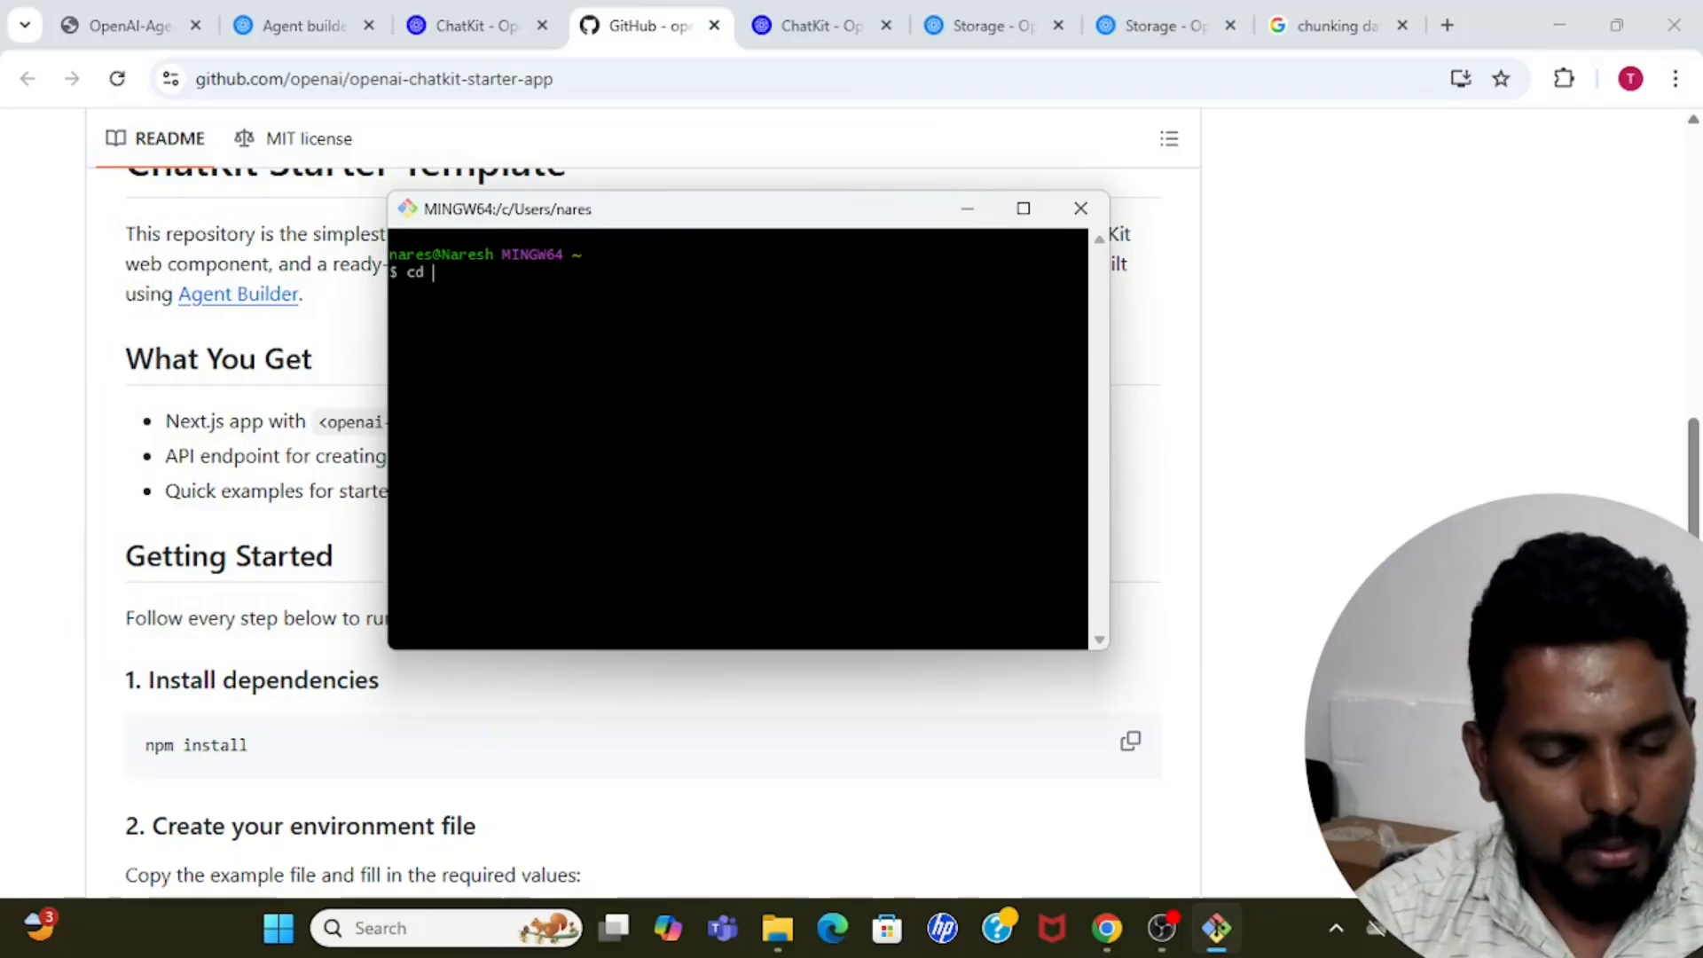
pyautogui.write(' Doc')
pyautogui.press('Tab')
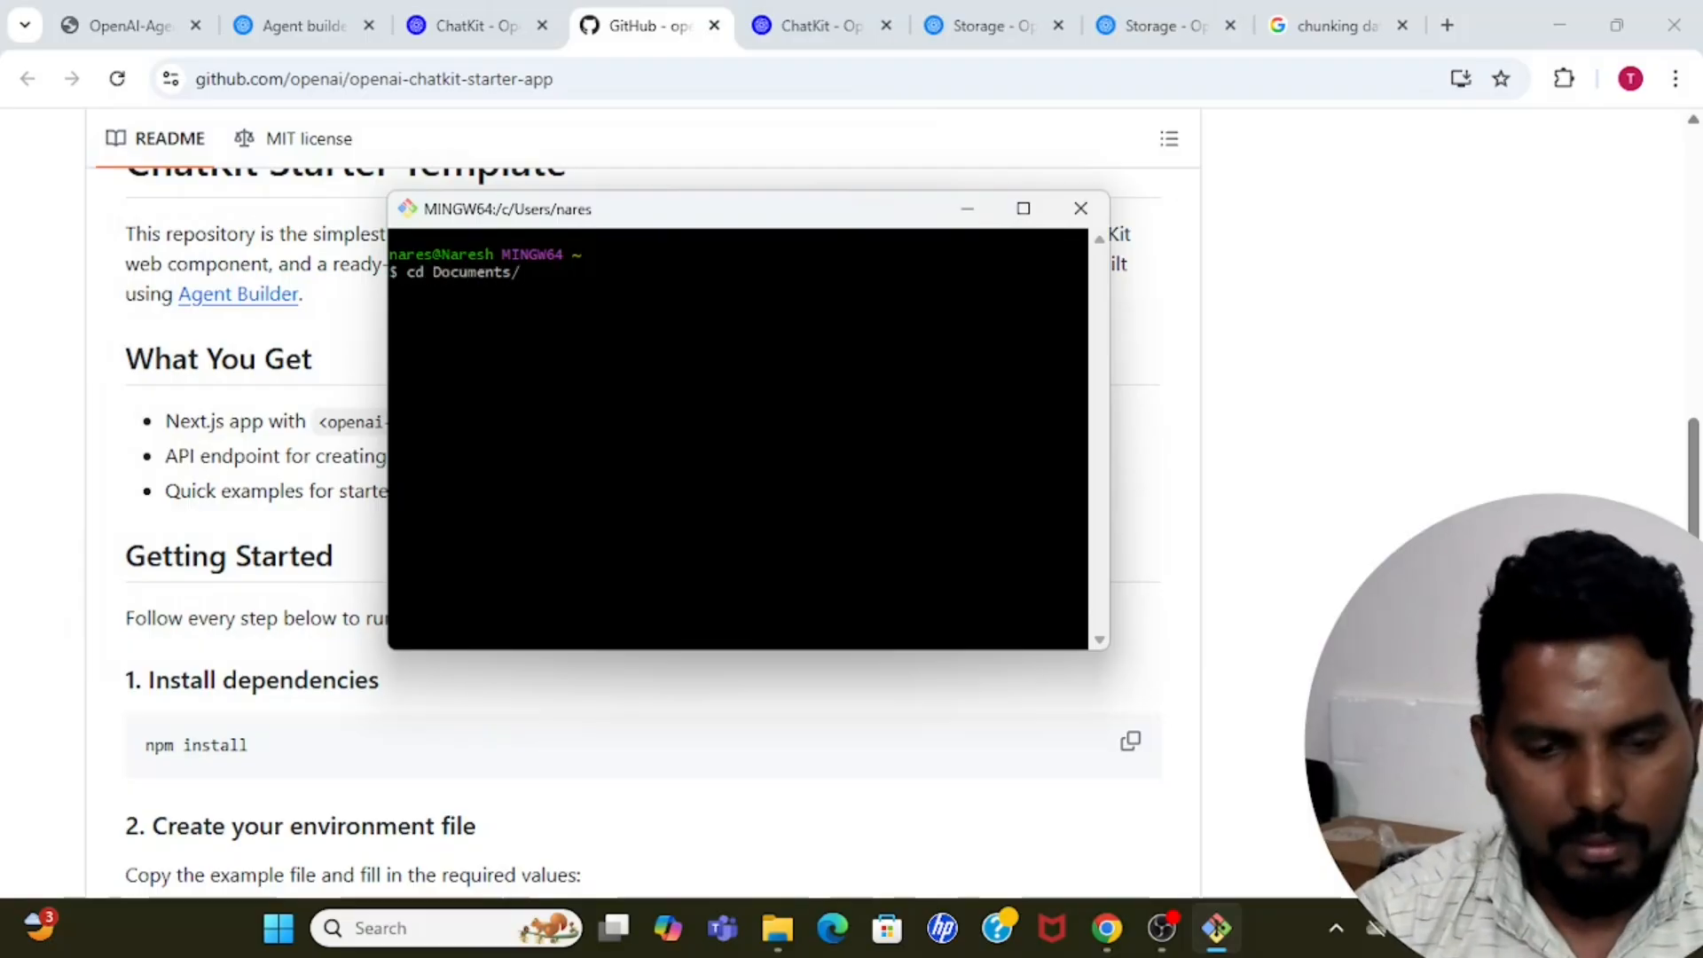
pyautogui.press('Return')
pyautogui.write('git')
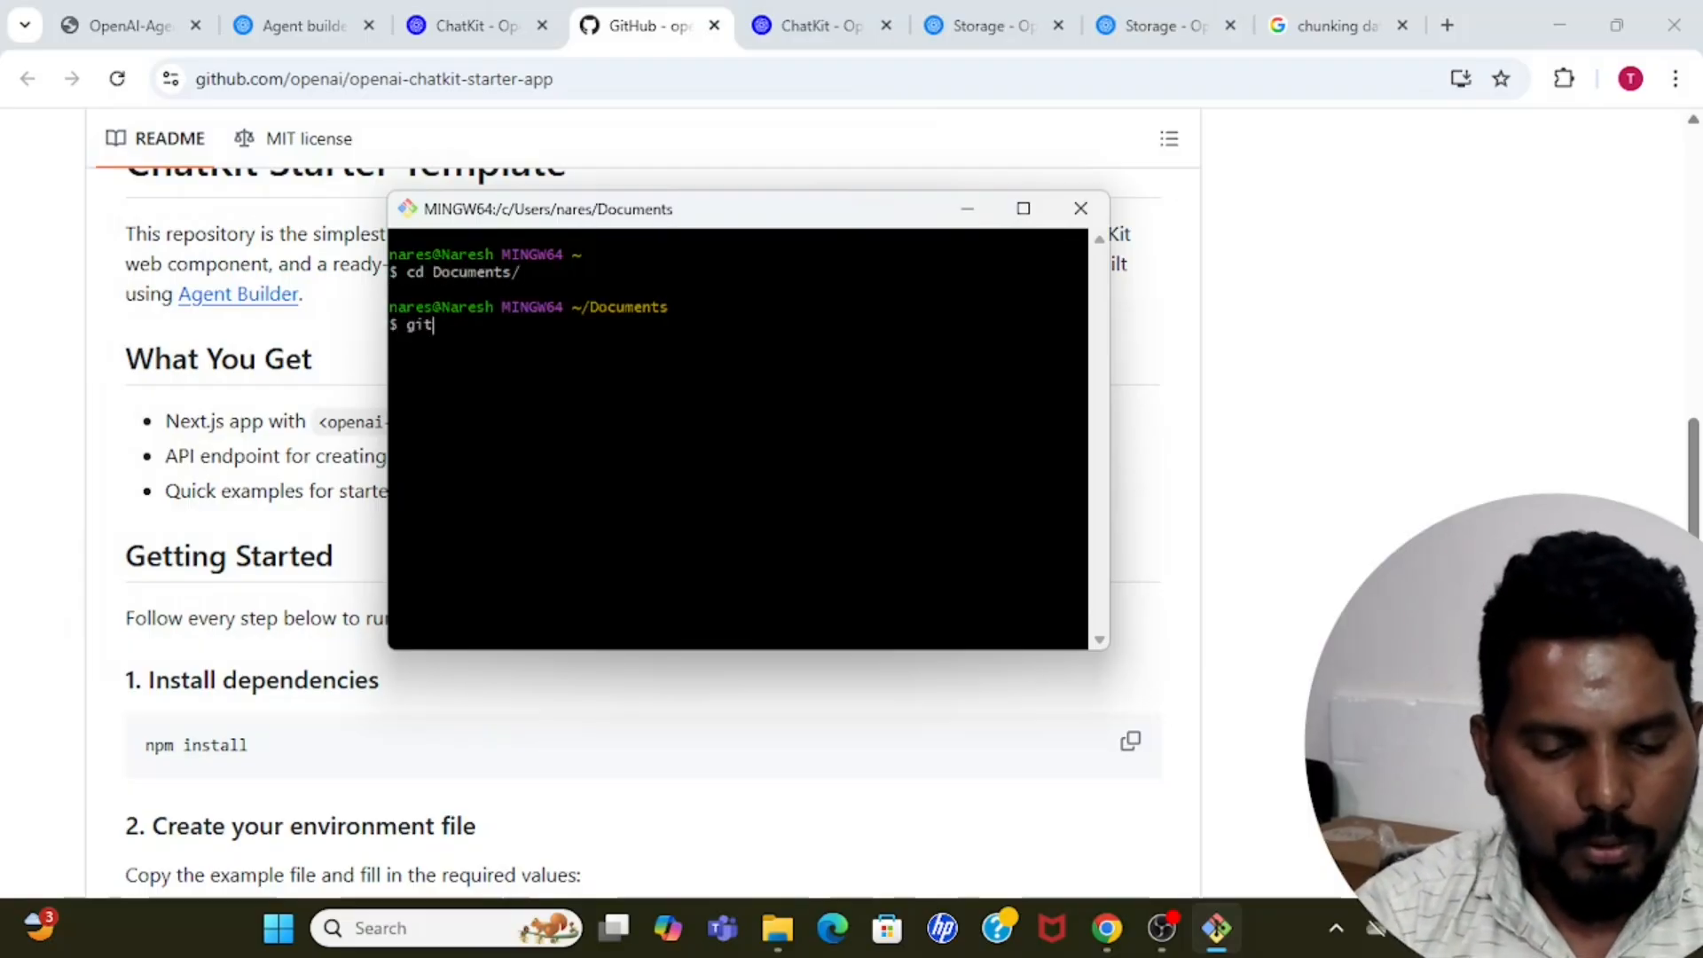
pyautogui.write(' clone')
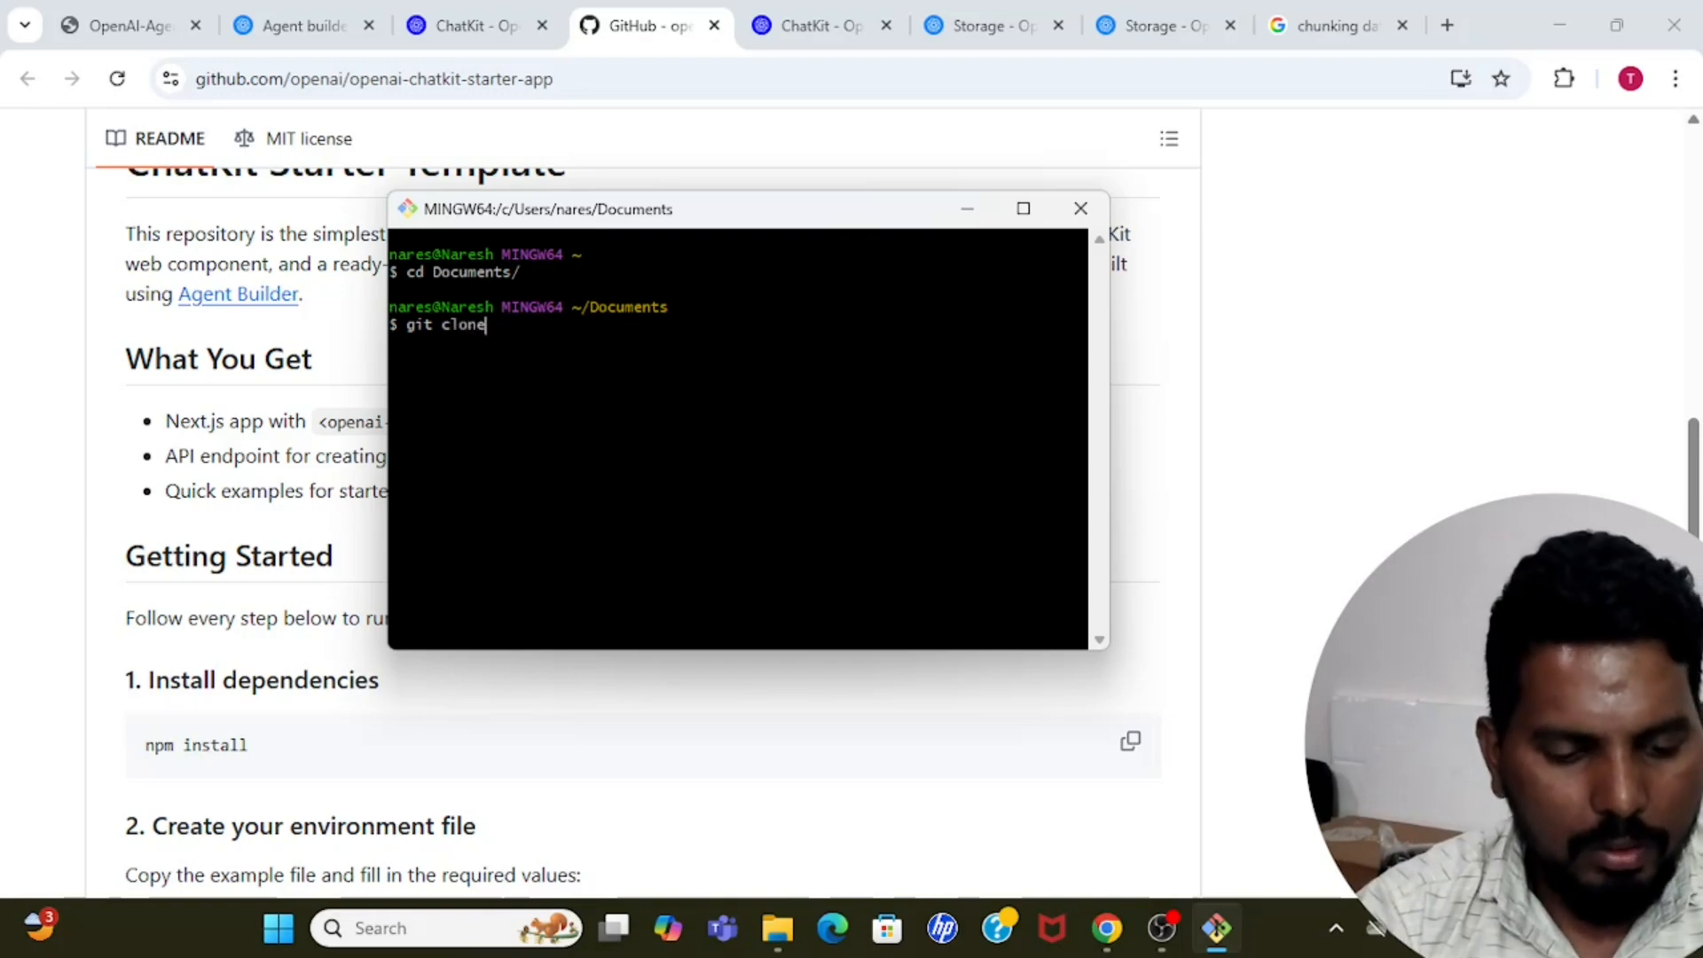
pyautogui.click(633, 79)
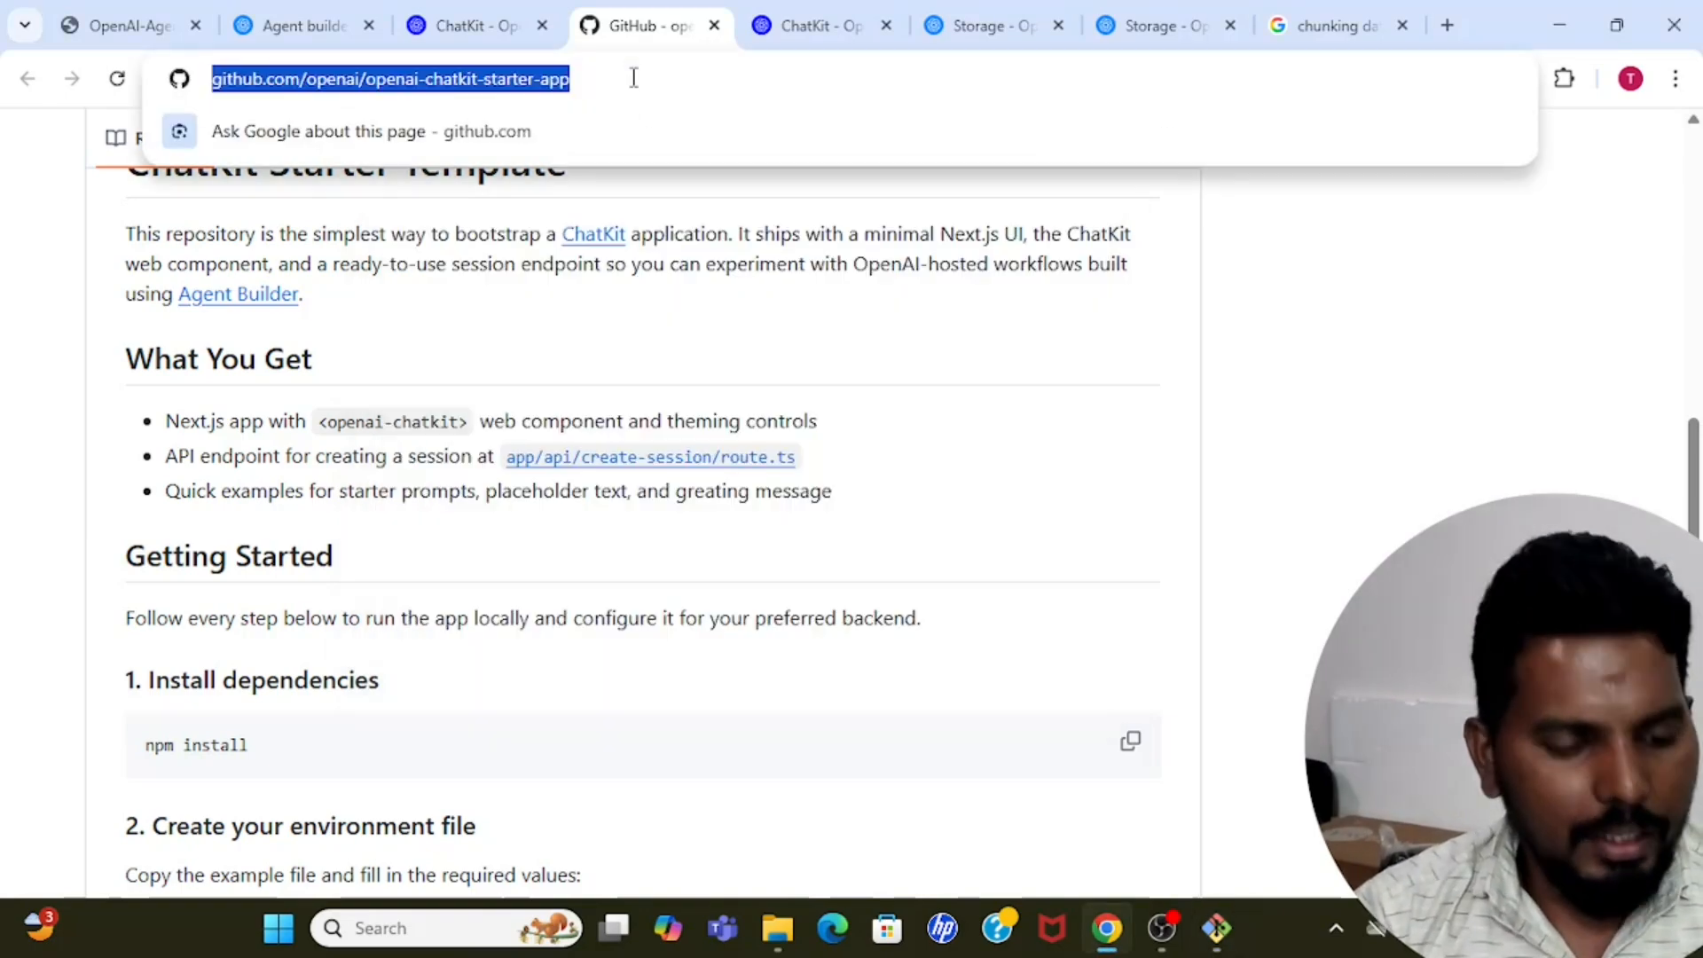
pyautogui.click(1343, 456)
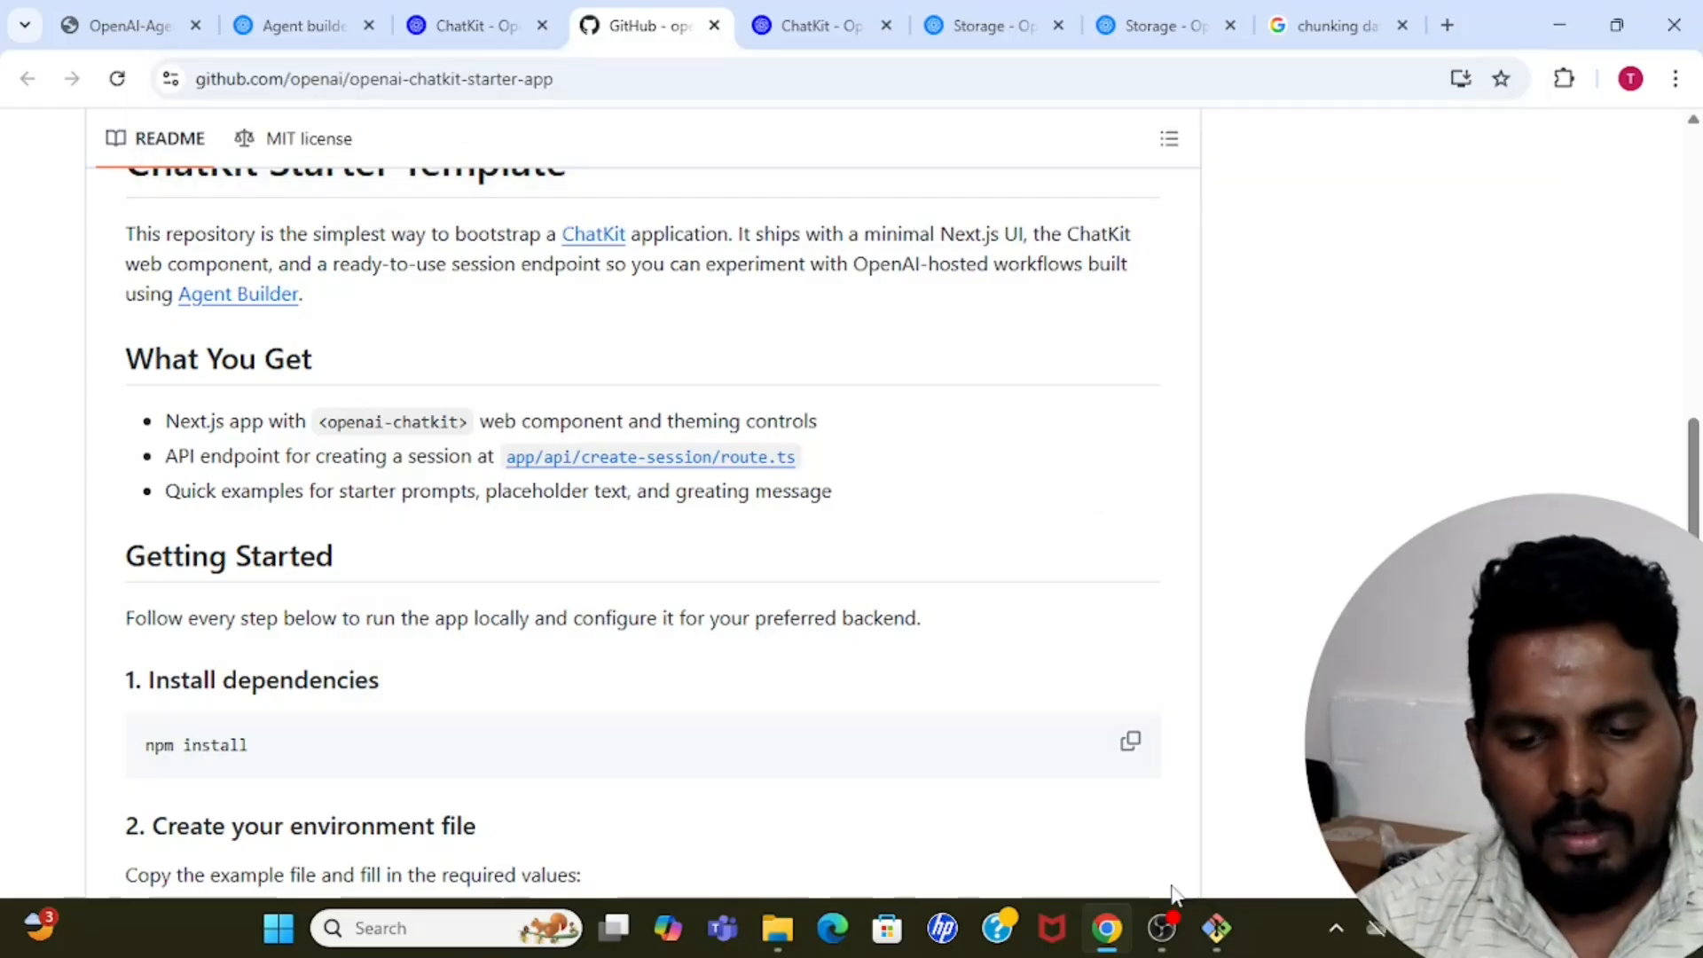
pyautogui.moveTo(1220, 938)
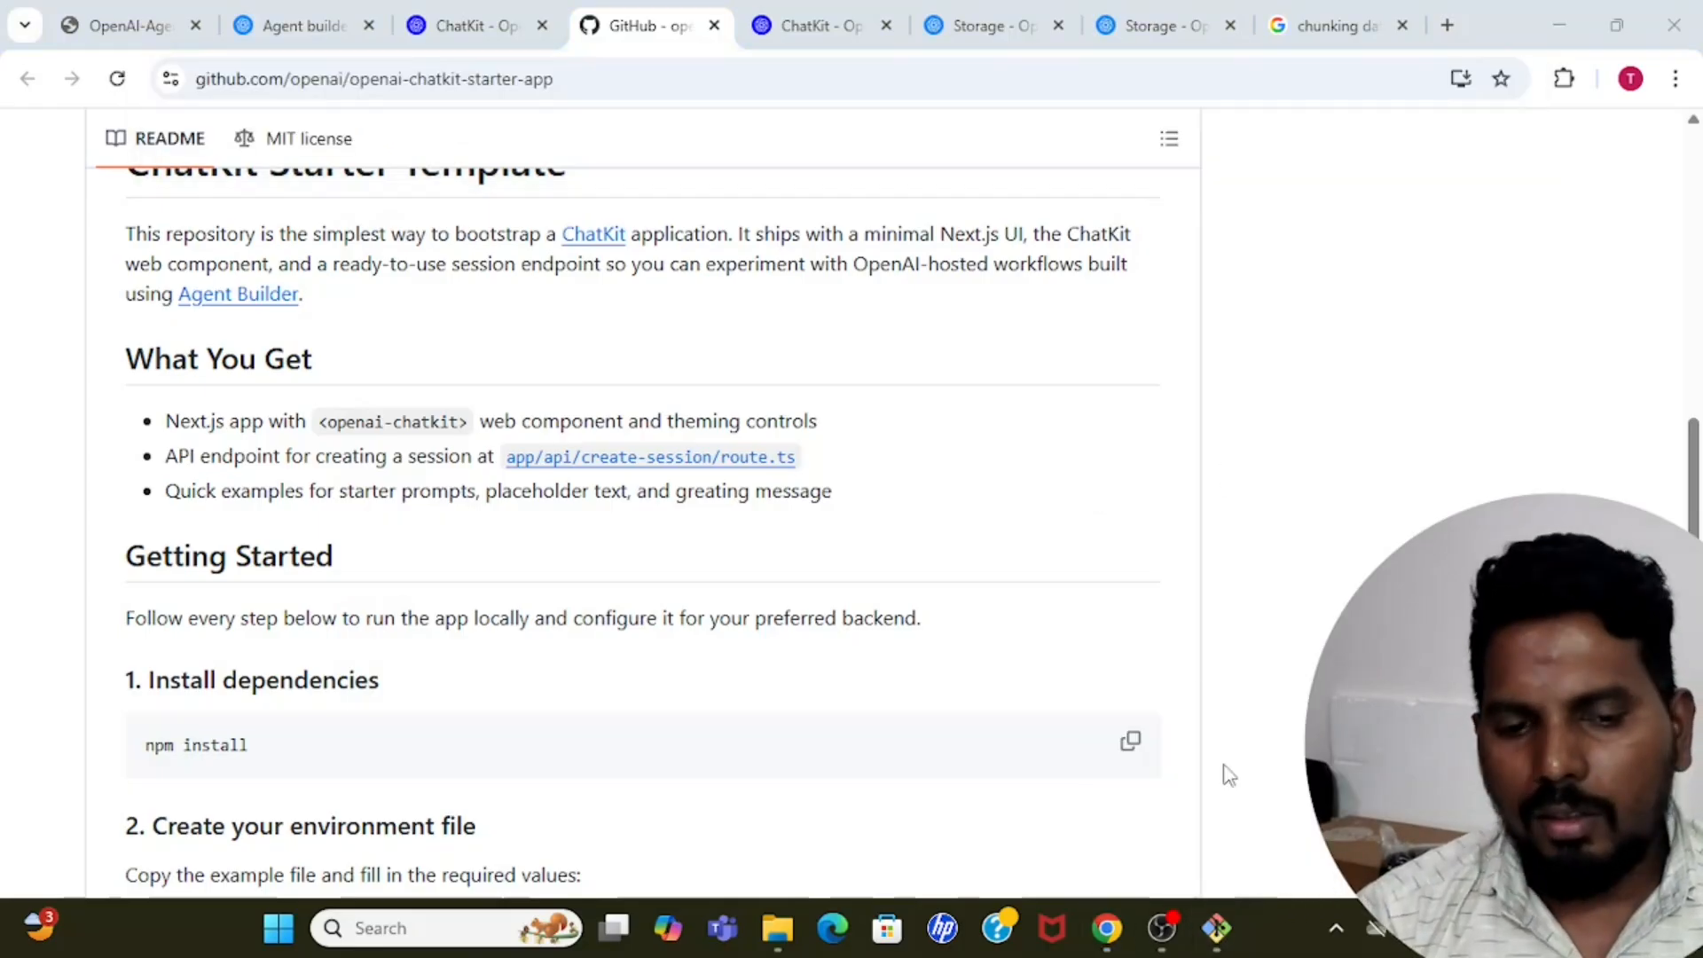
pyautogui.click(1217, 928)
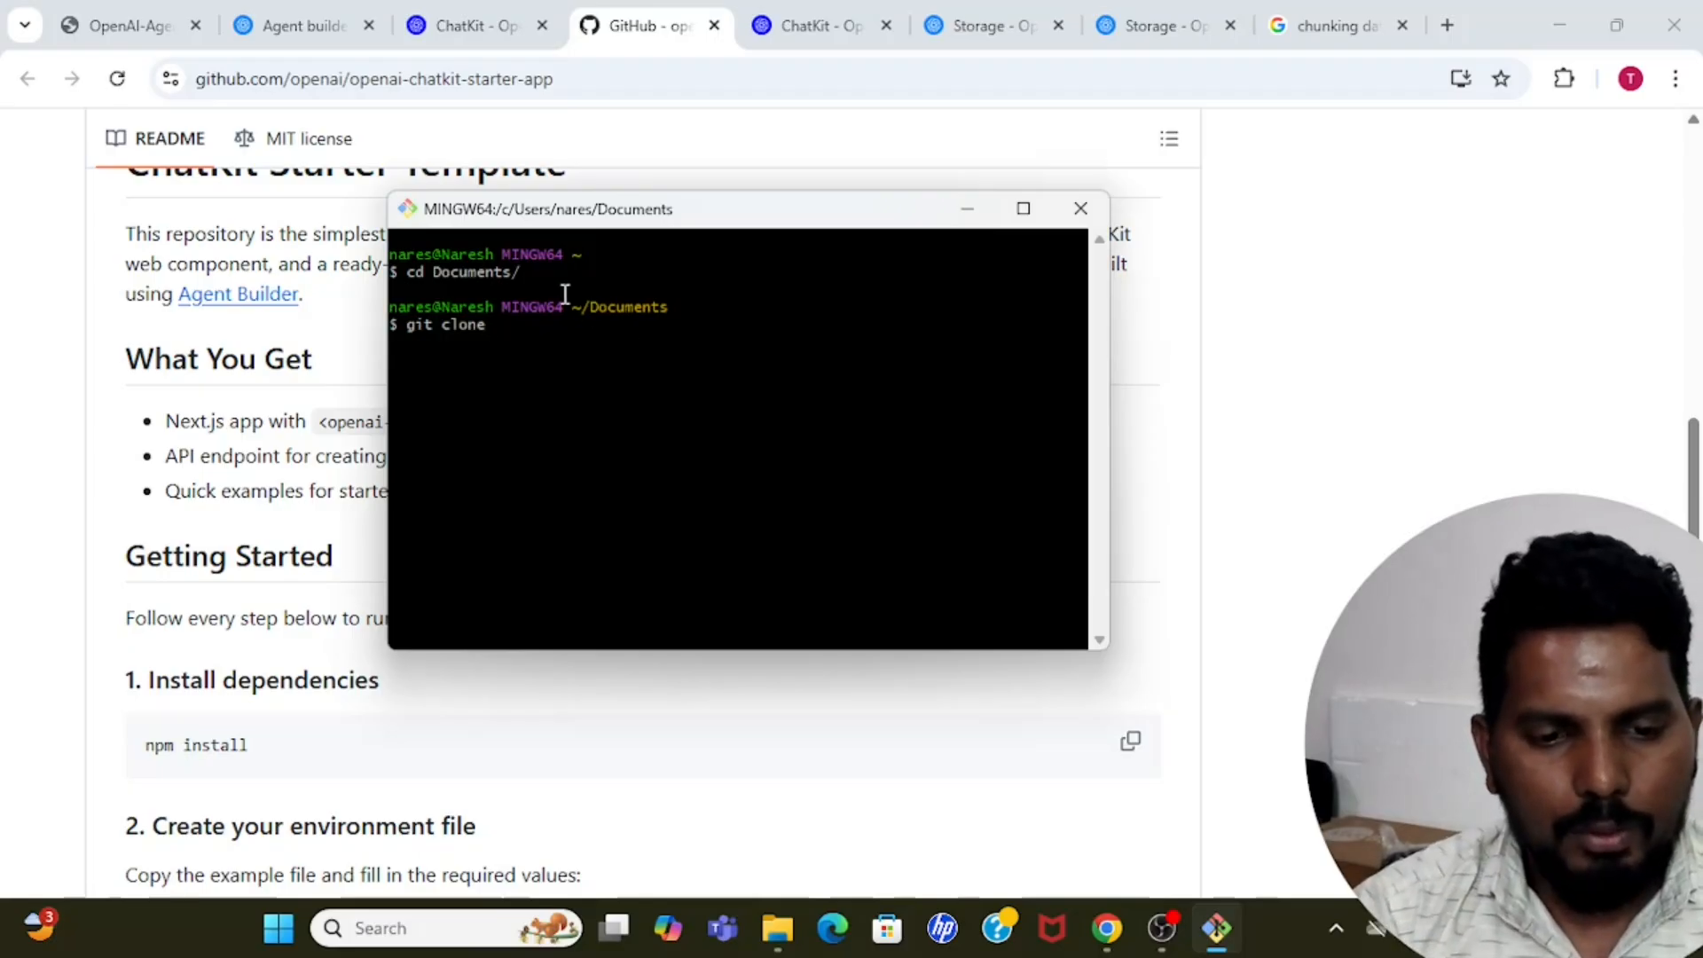
pyautogui.rightClick(670, 401)
pyautogui.click(735, 483)
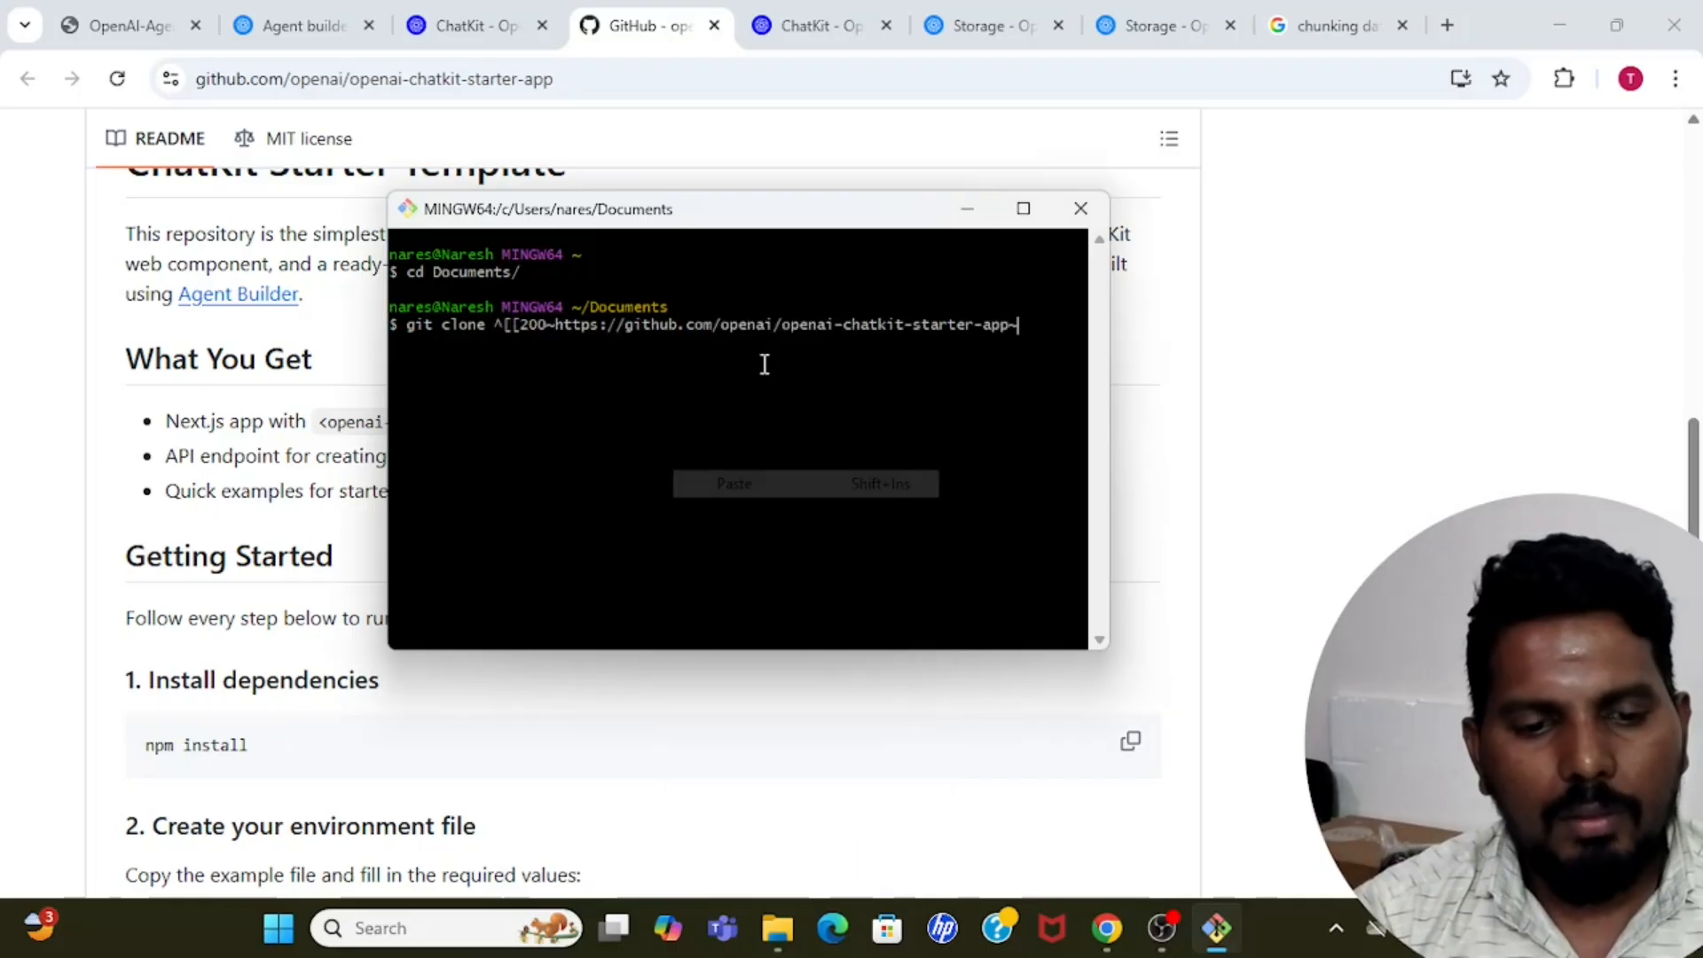
pyautogui.press('BackSpace')
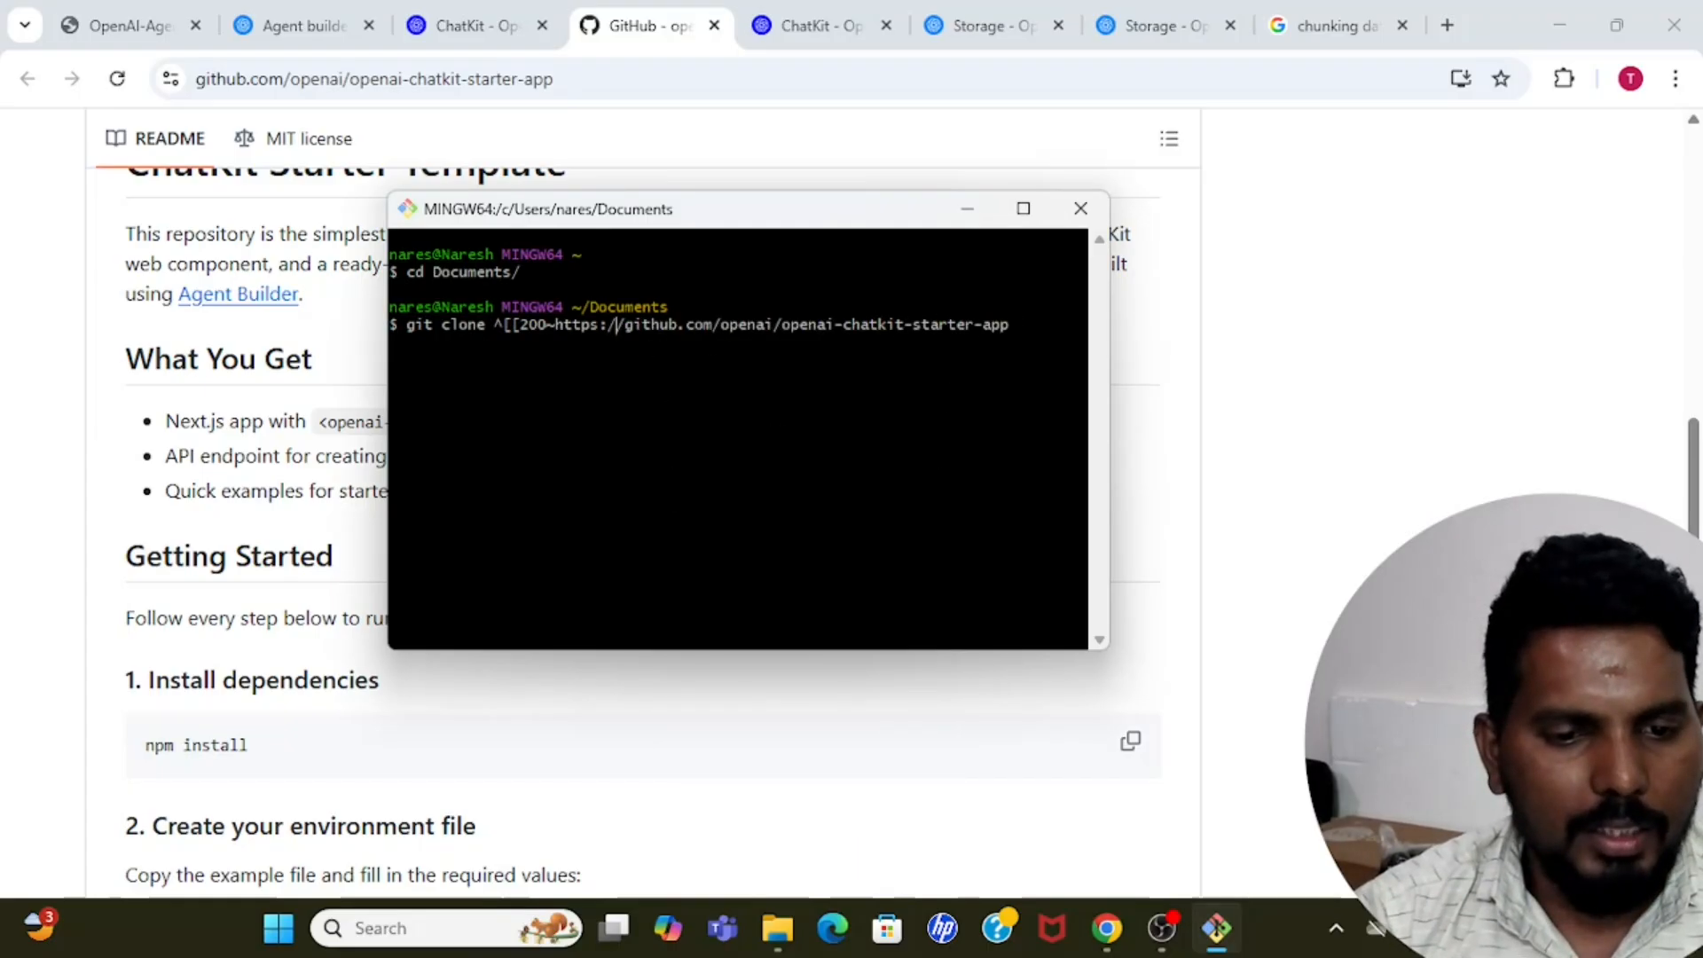
pyautogui.press('BackSpace')
pyautogui.press('BackSpace')
pyautogui.press('BackSpace')
pyautogui.press('BackSpace')
pyautogui.press('BackSpace')
pyautogui.press('BackSpace')
pyautogui.press('BackSpace')
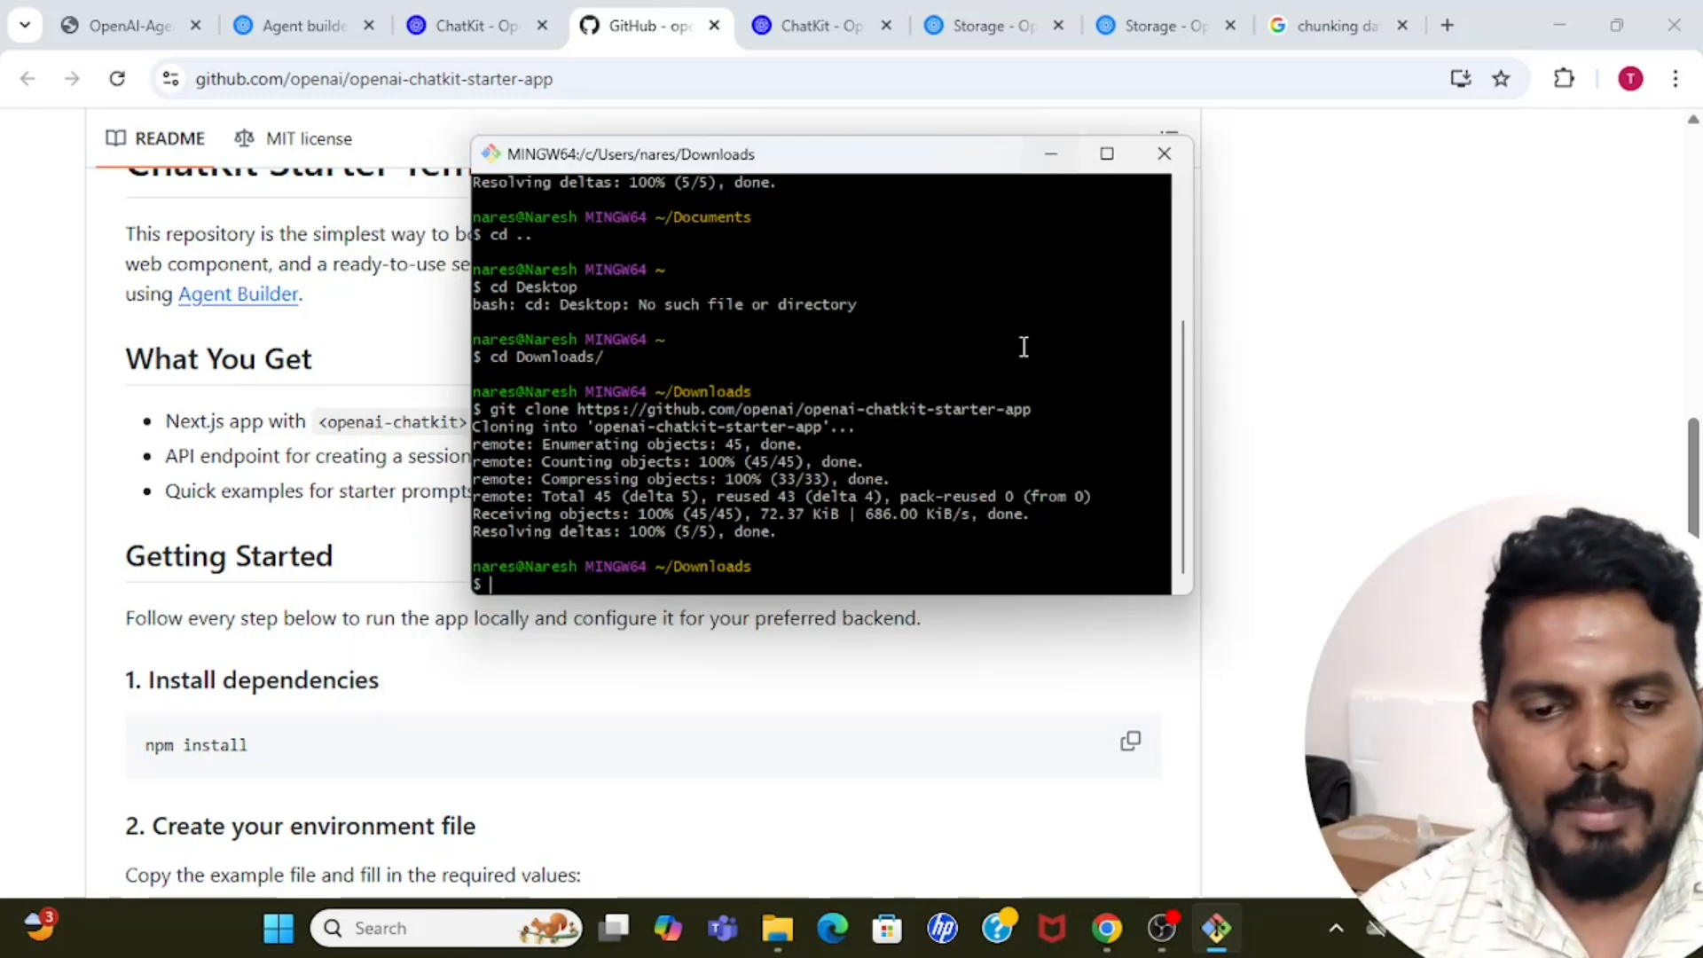
# Put Git Bash aside and locate the cloned openai-chatkit-starter-app folder in Downloads using File Explorer.
pyautogui.click(1050, 155)
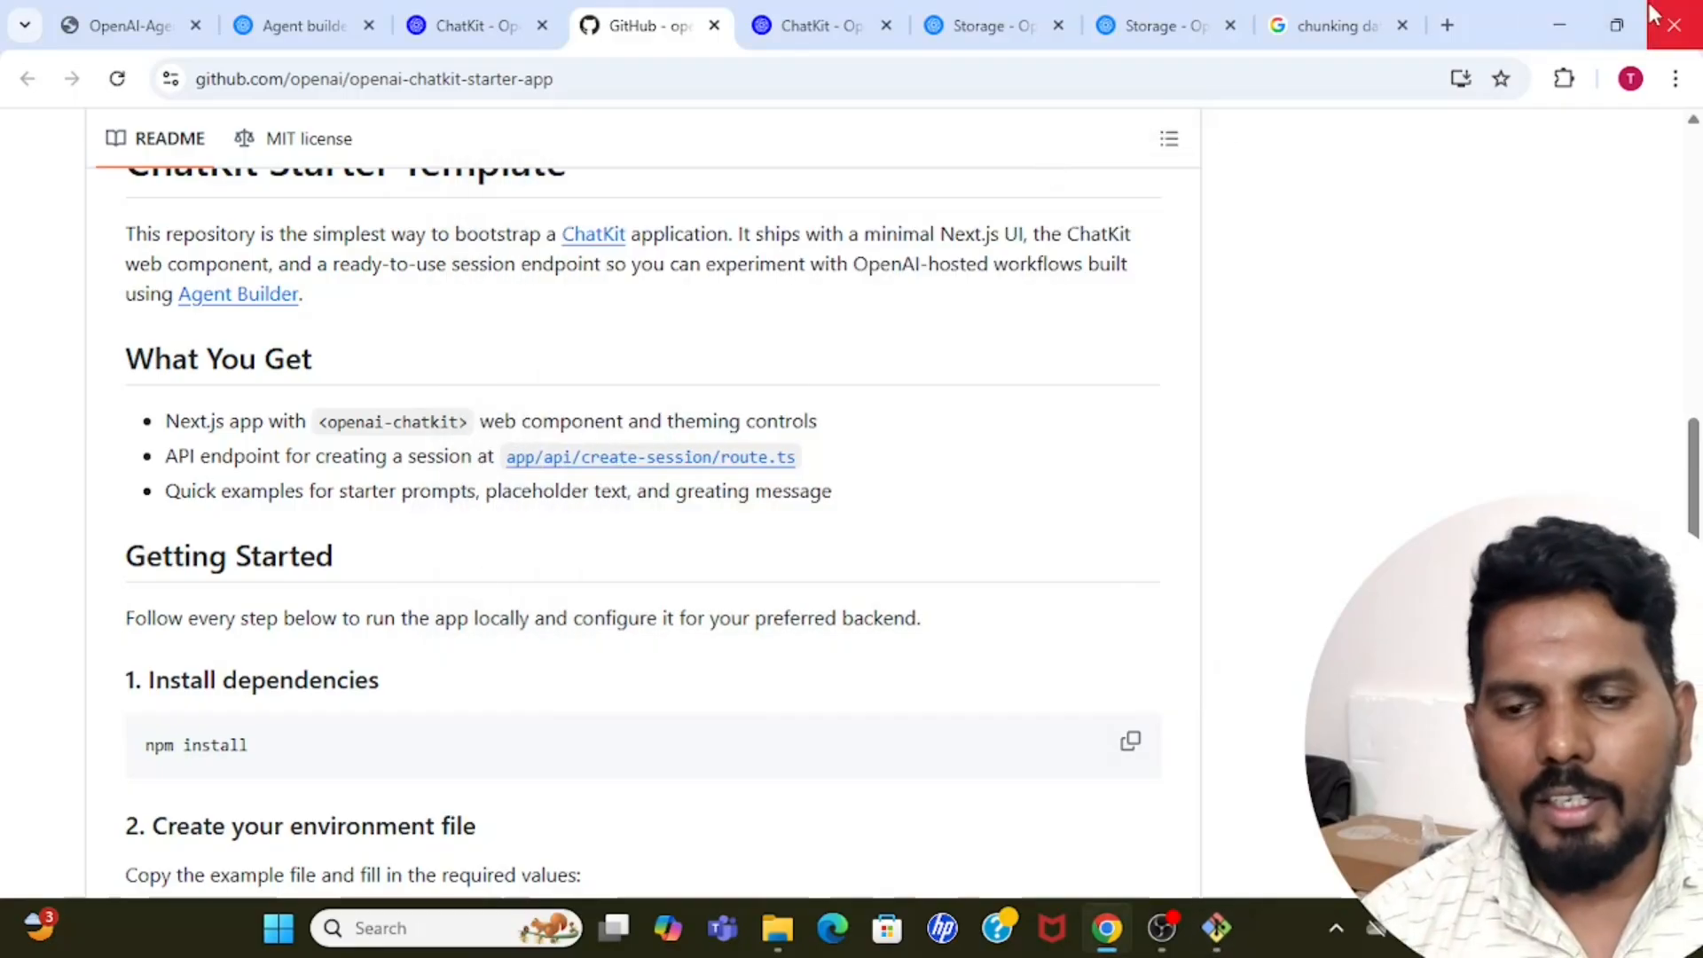
pyautogui.click(786, 912)
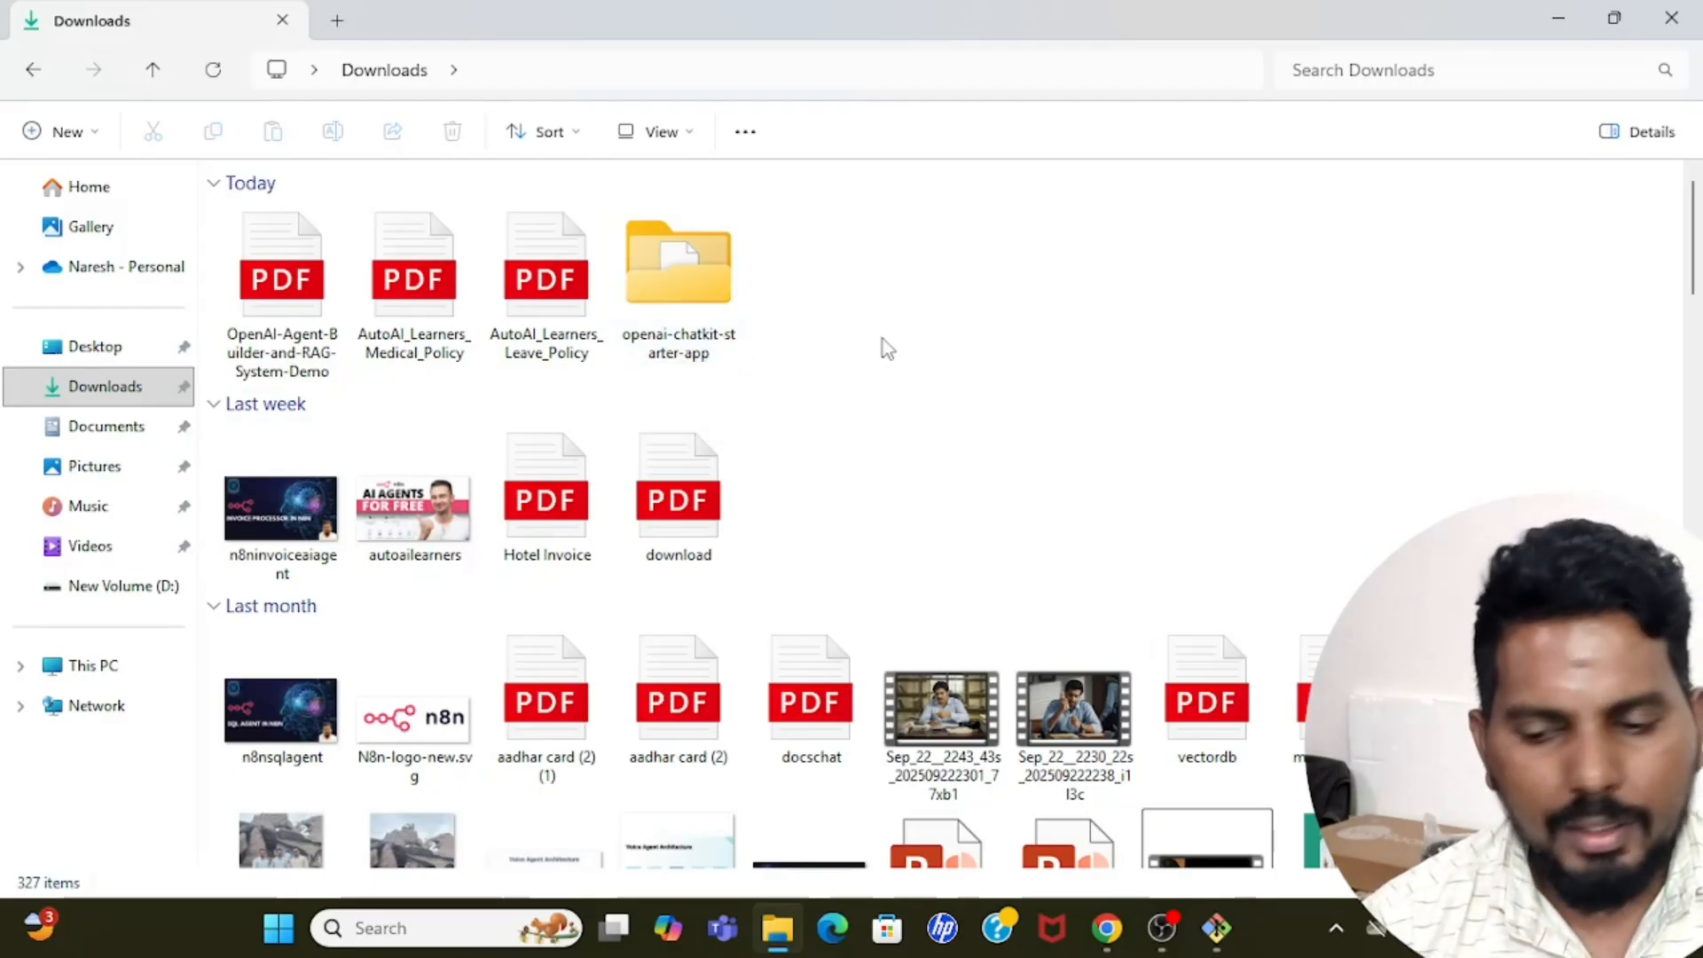
pyautogui.click(742, 277)
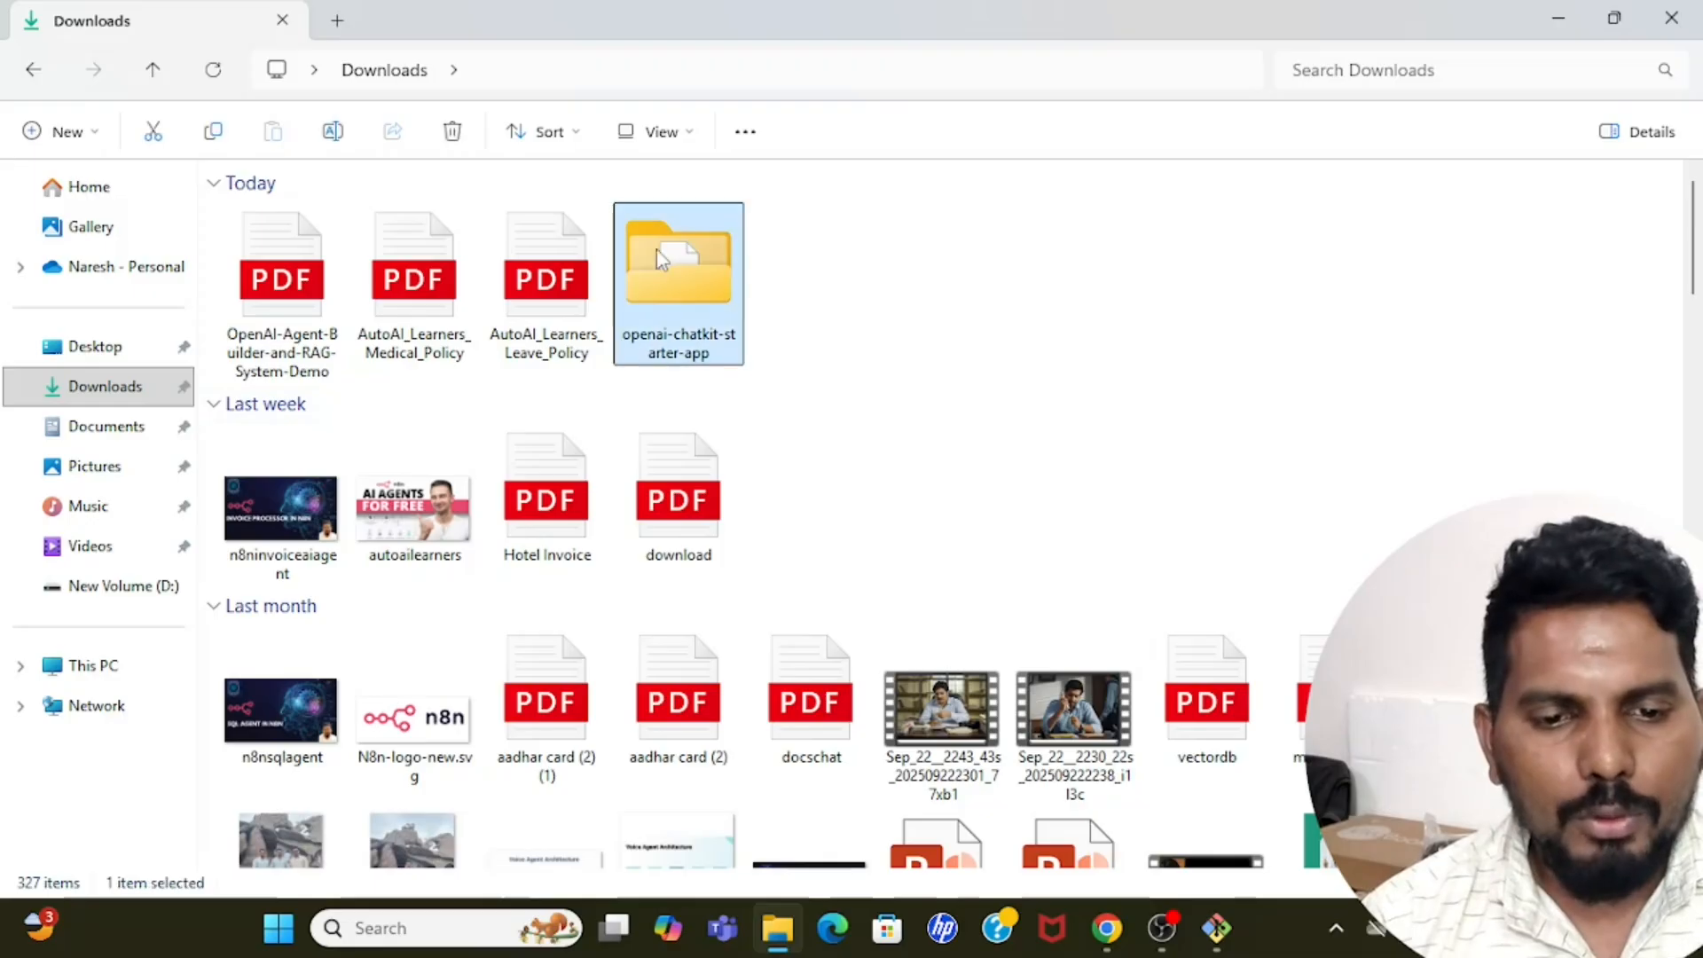
pyautogui.click(871, 293)
pyautogui.click(727, 283)
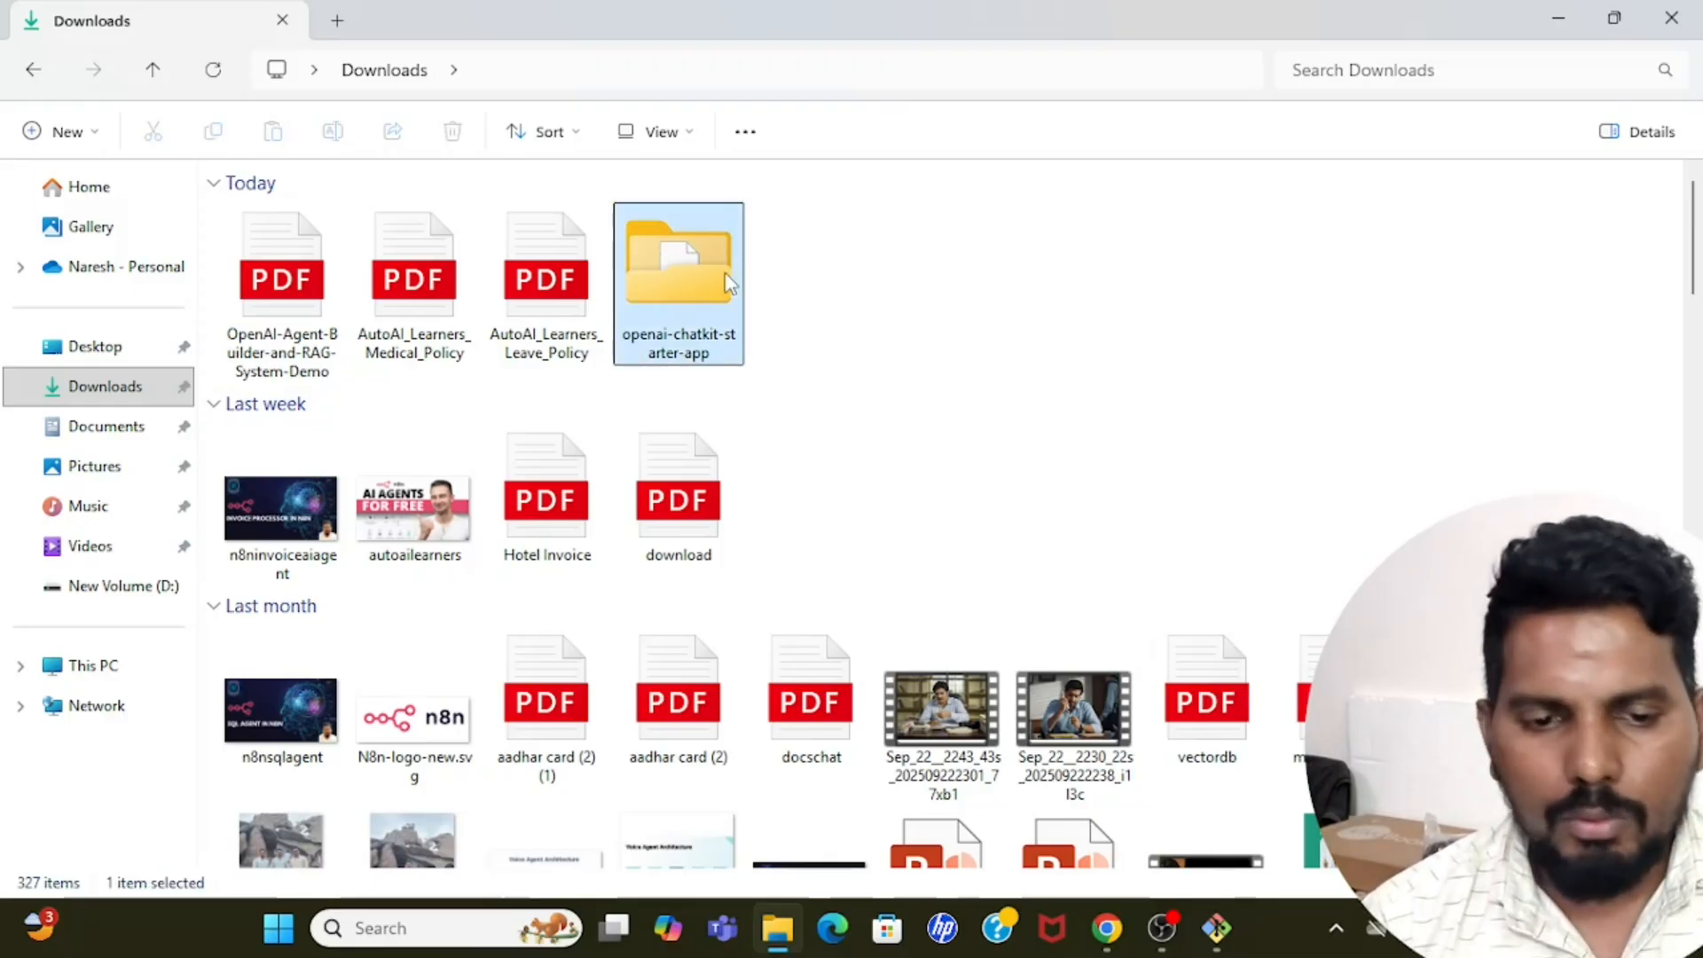
pyautogui.rightClick(728, 282)
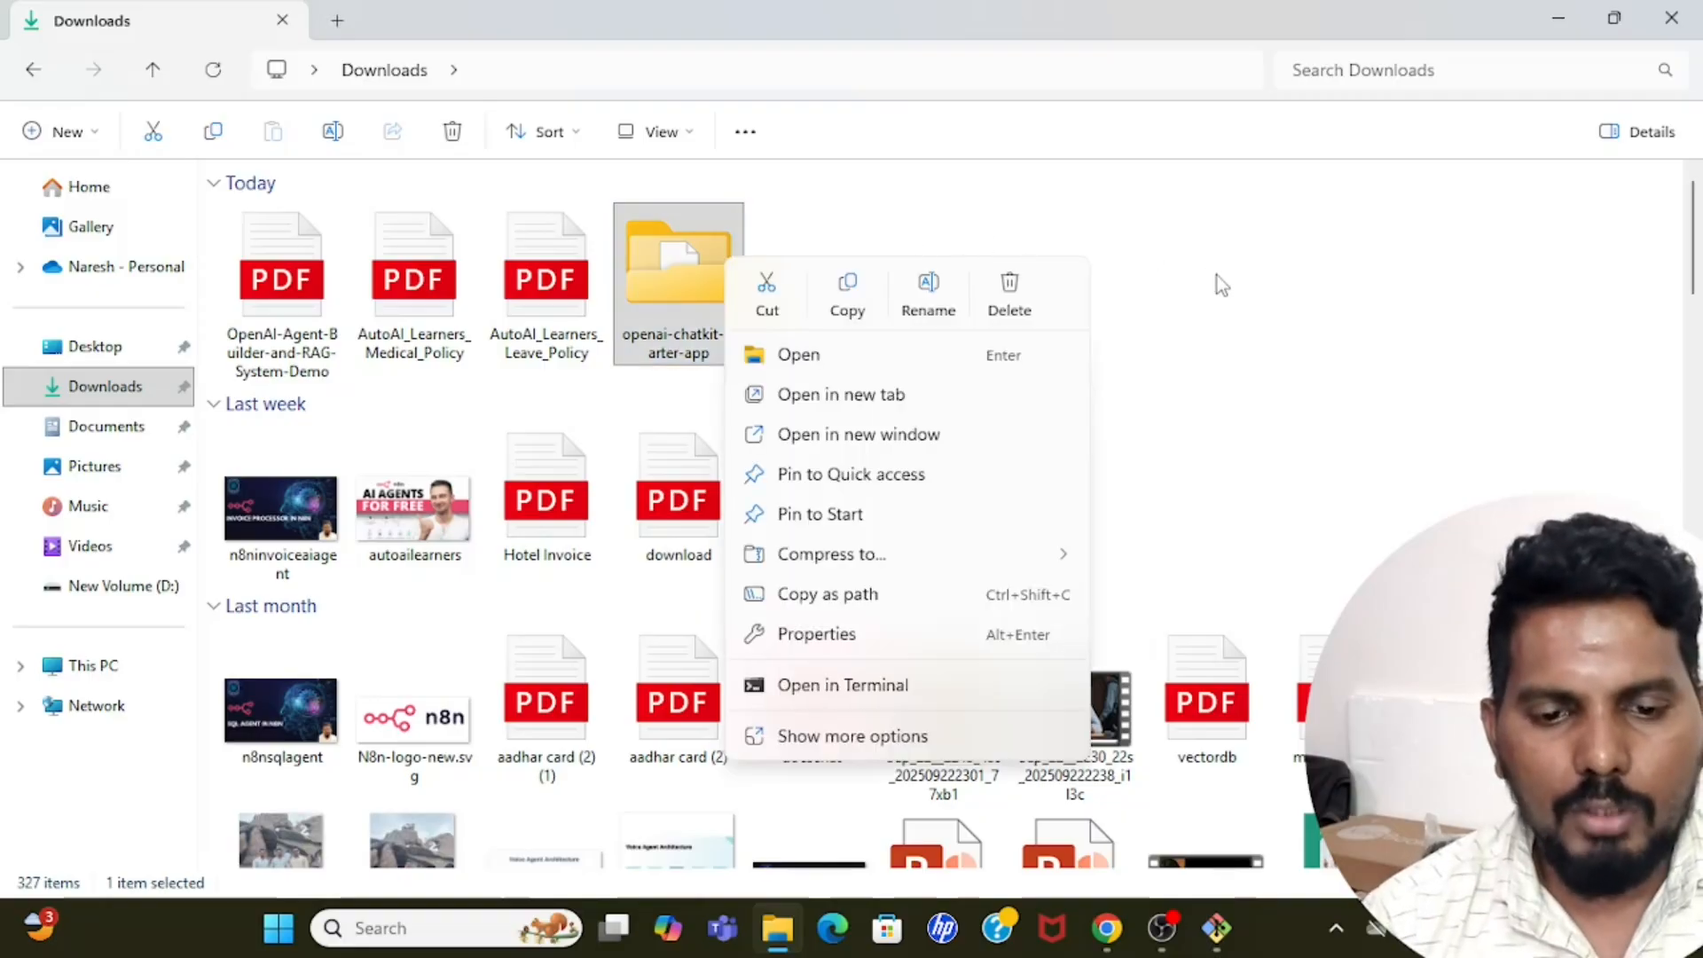
pyautogui.click(1236, 407)
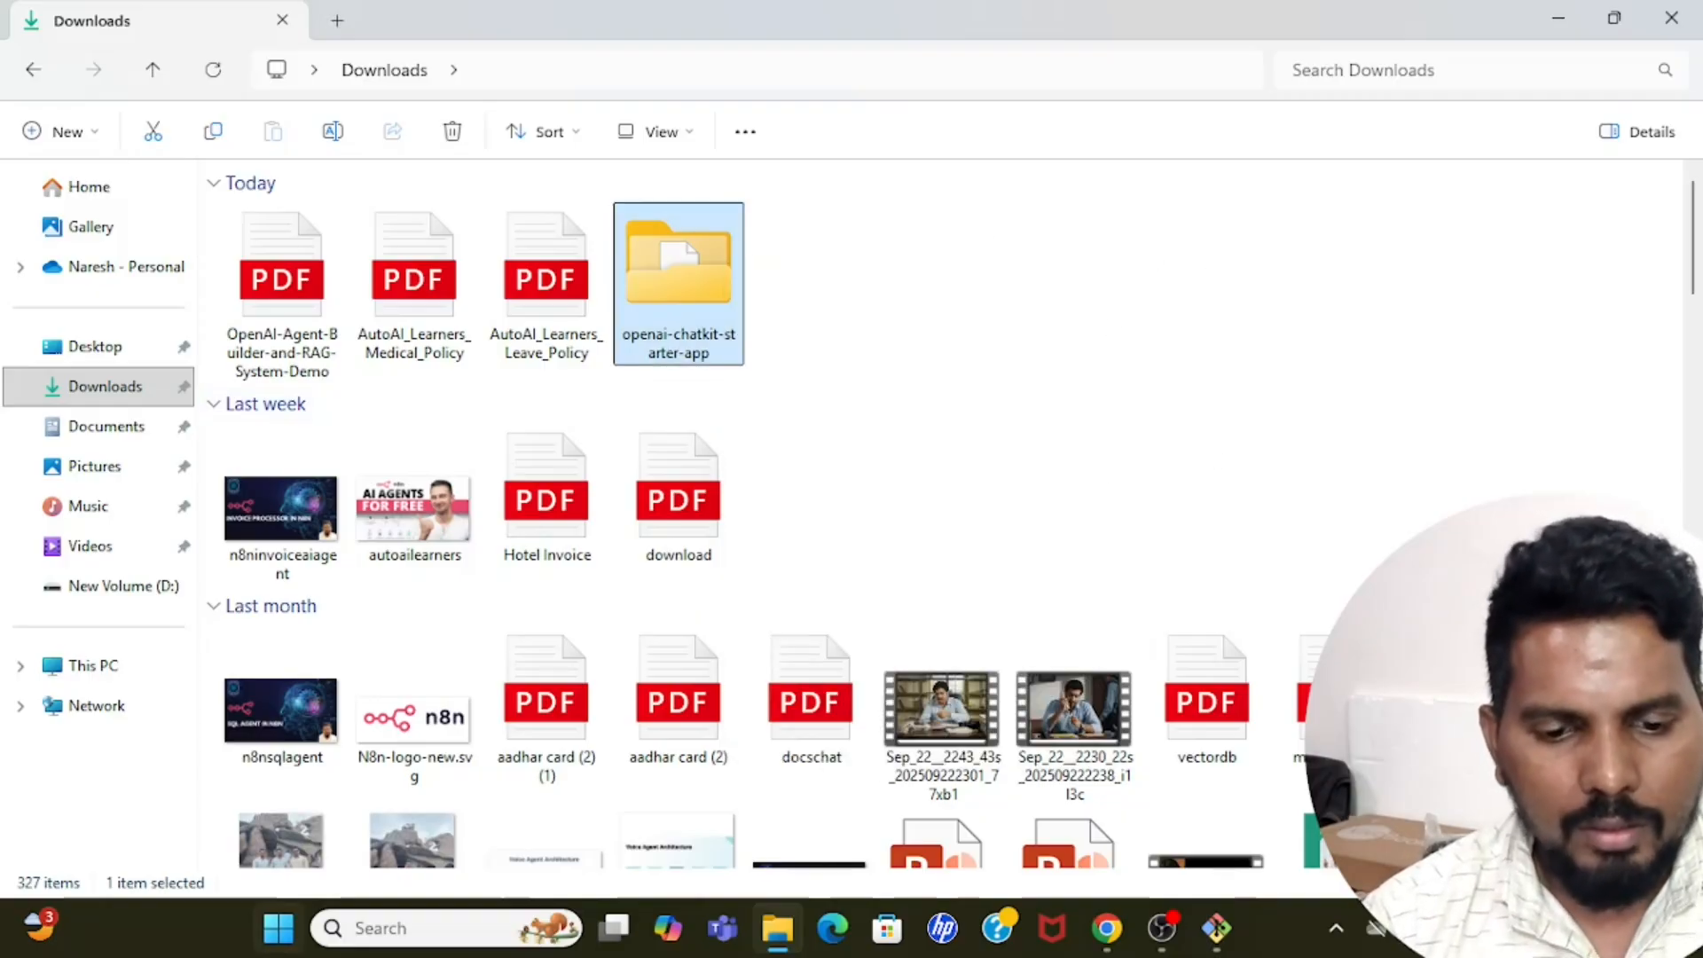
# Launch Visual Studio Code and open a new, maximized empty window alongside the voicedemo project.
pyautogui.click(413, 928)
pyautogui.write('visu')
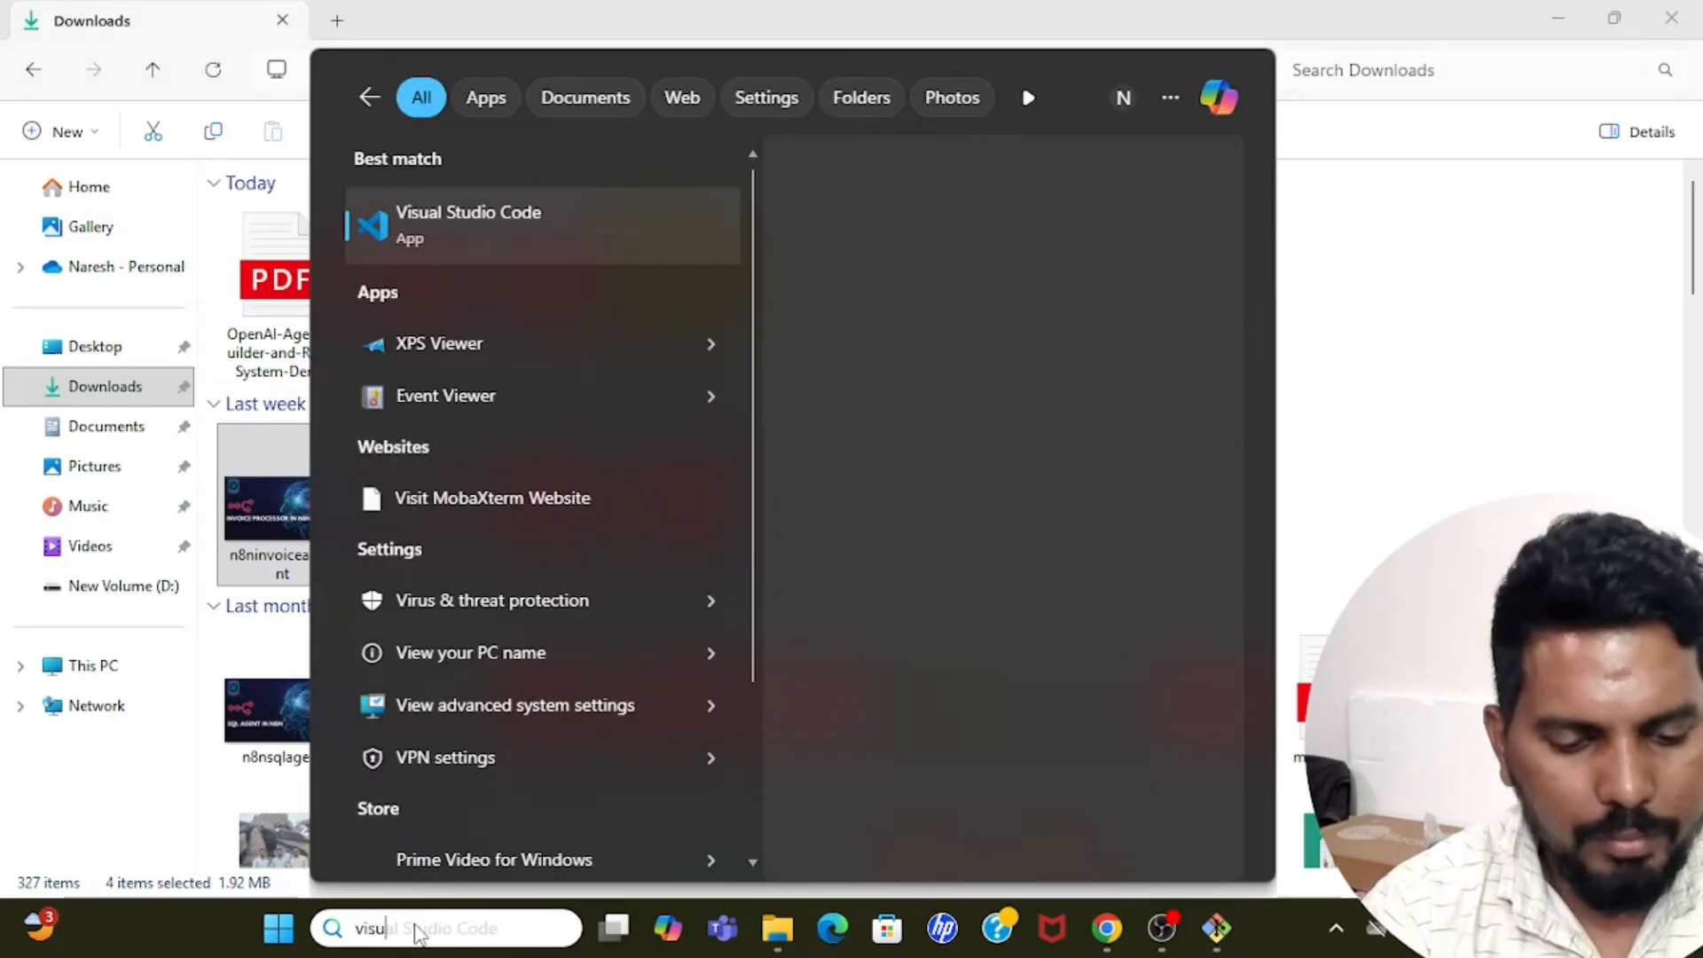
pyautogui.press('Return')
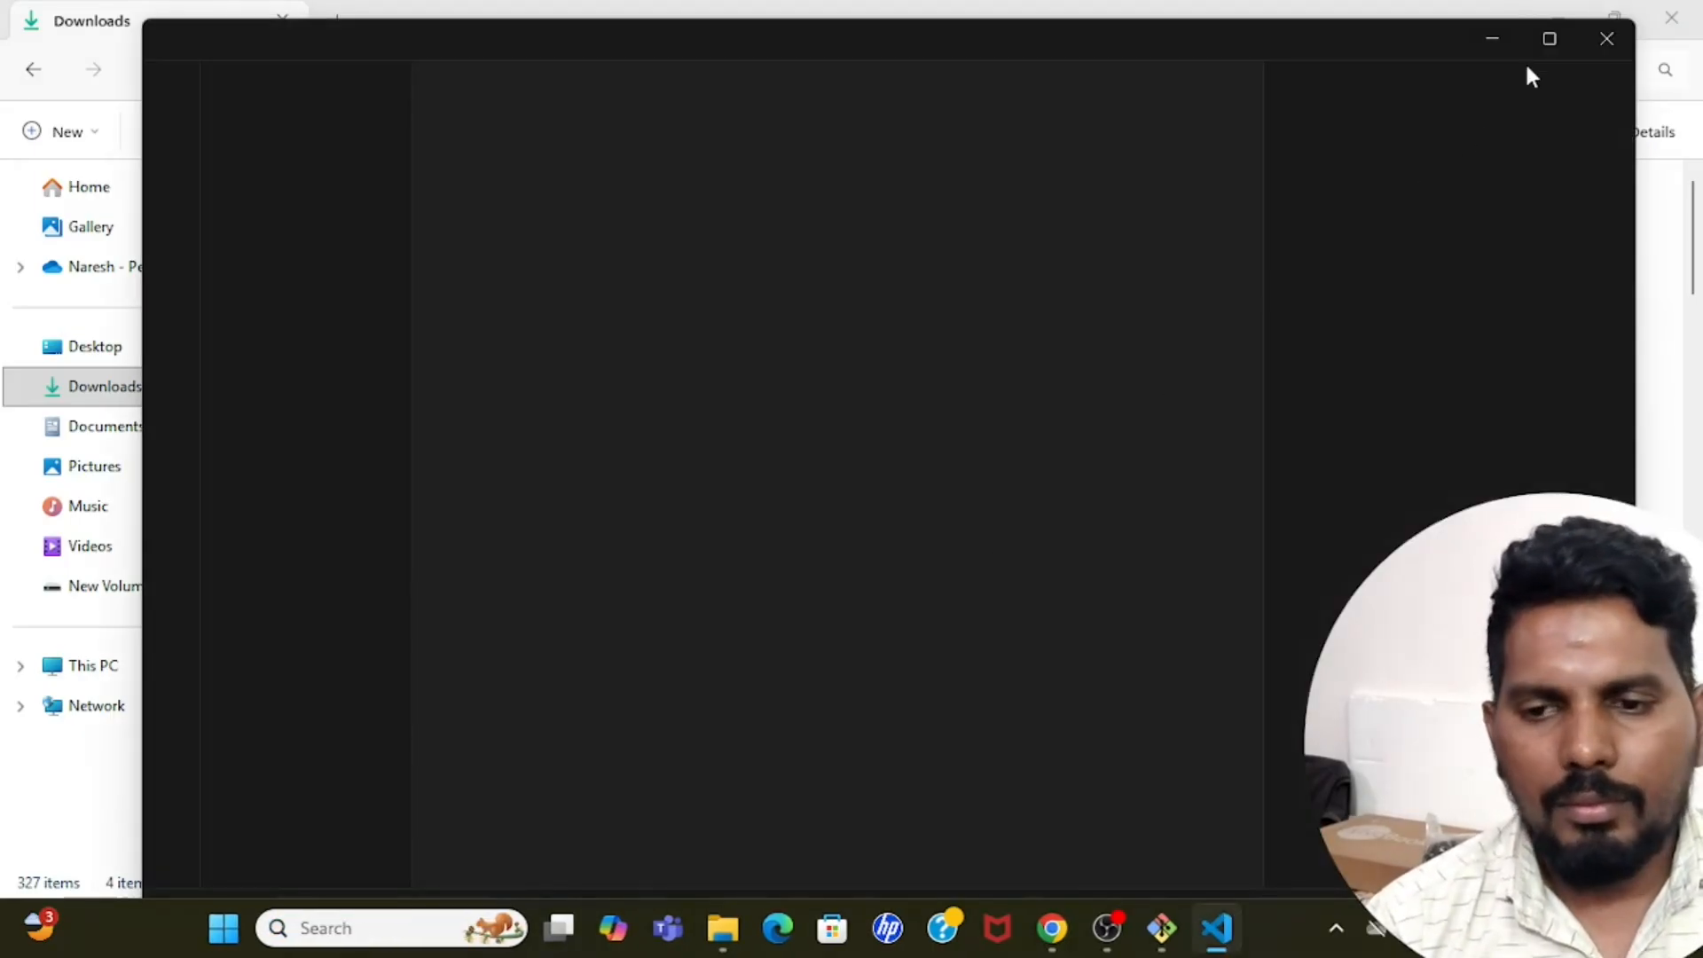
pyautogui.click(1548, 40)
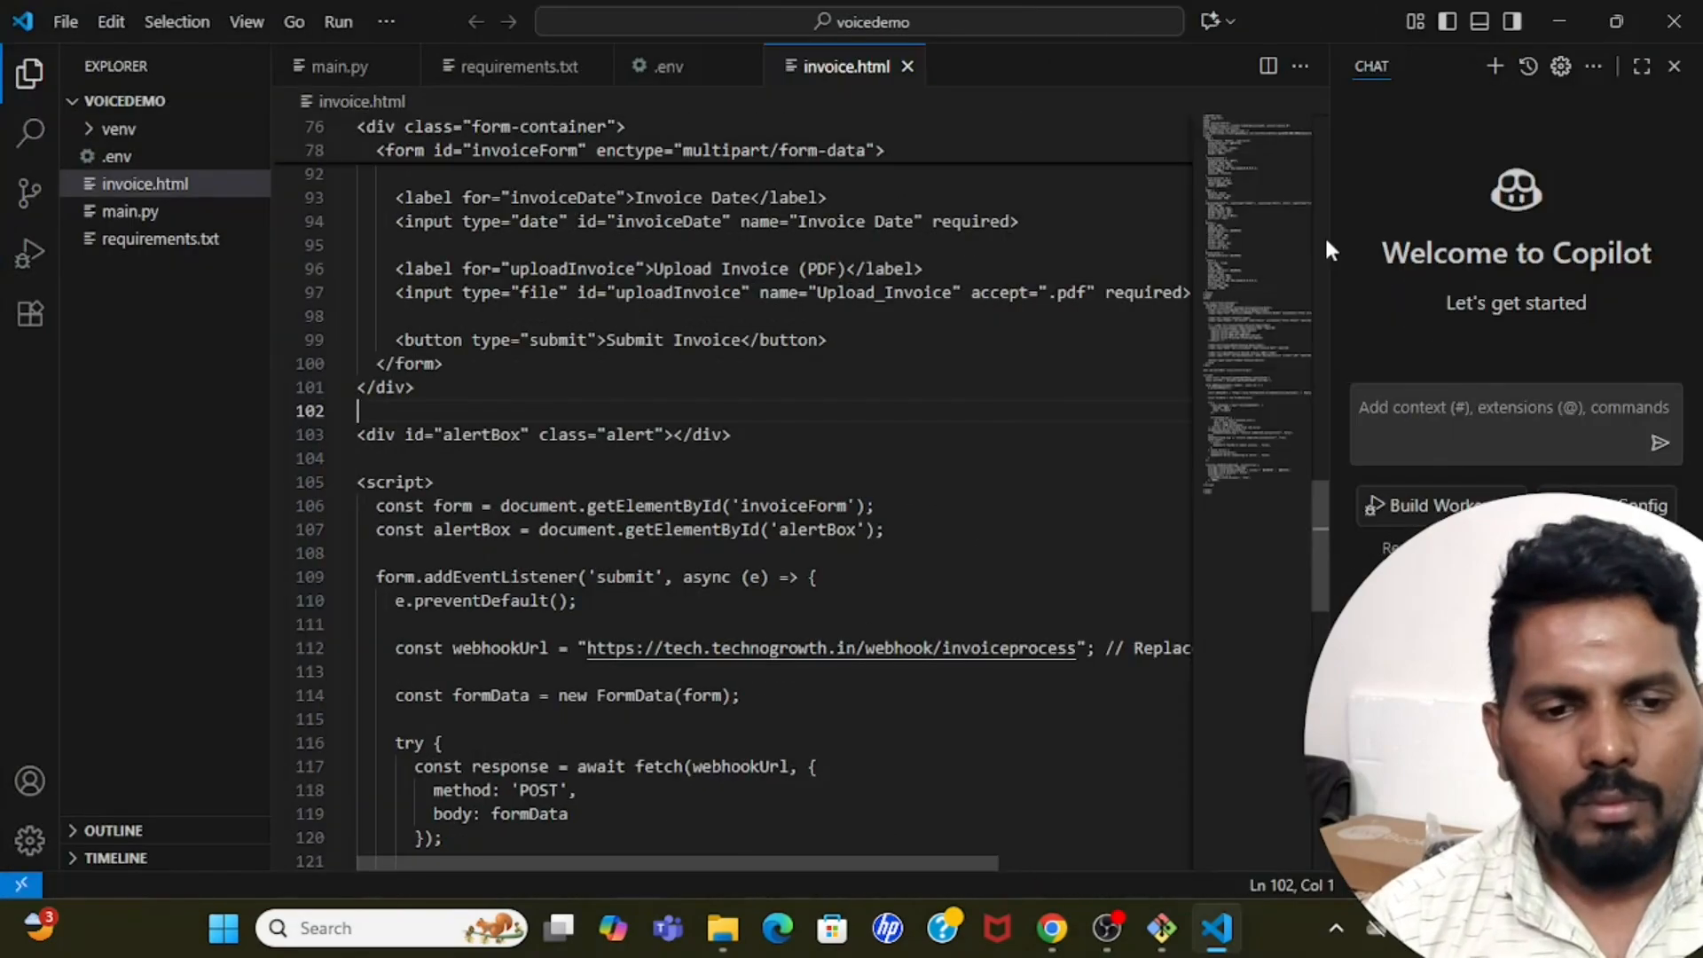
pyautogui.click(754, 648)
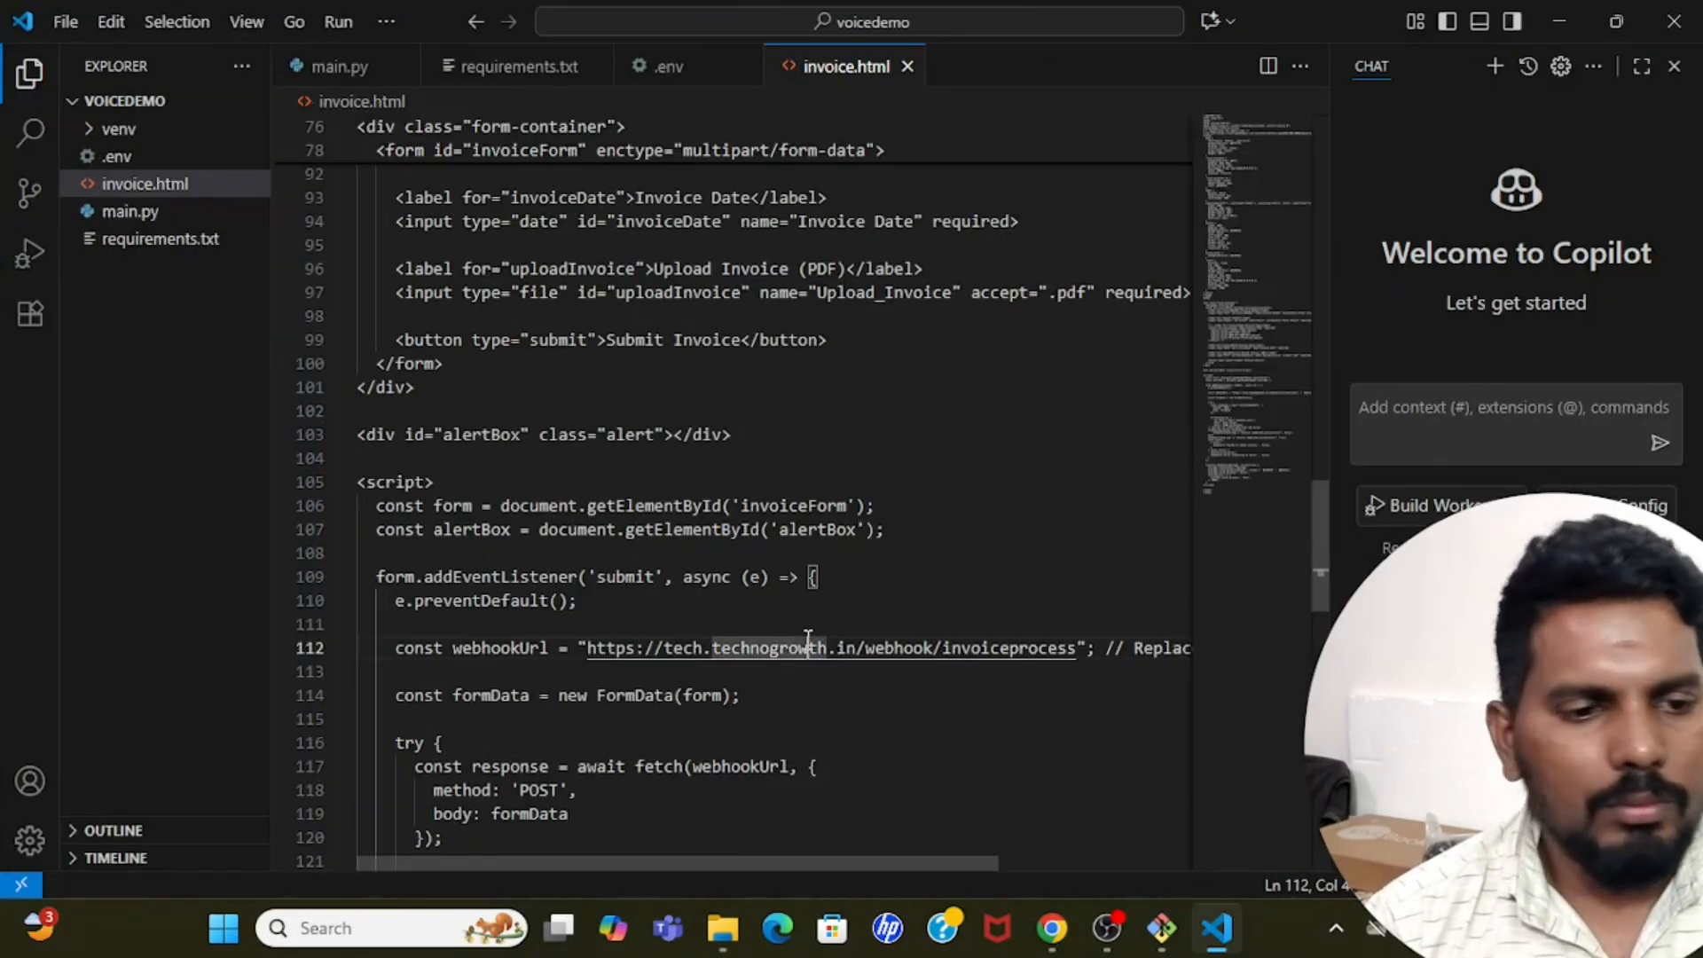
pyautogui.click(66, 19)
pyautogui.click(165, 122)
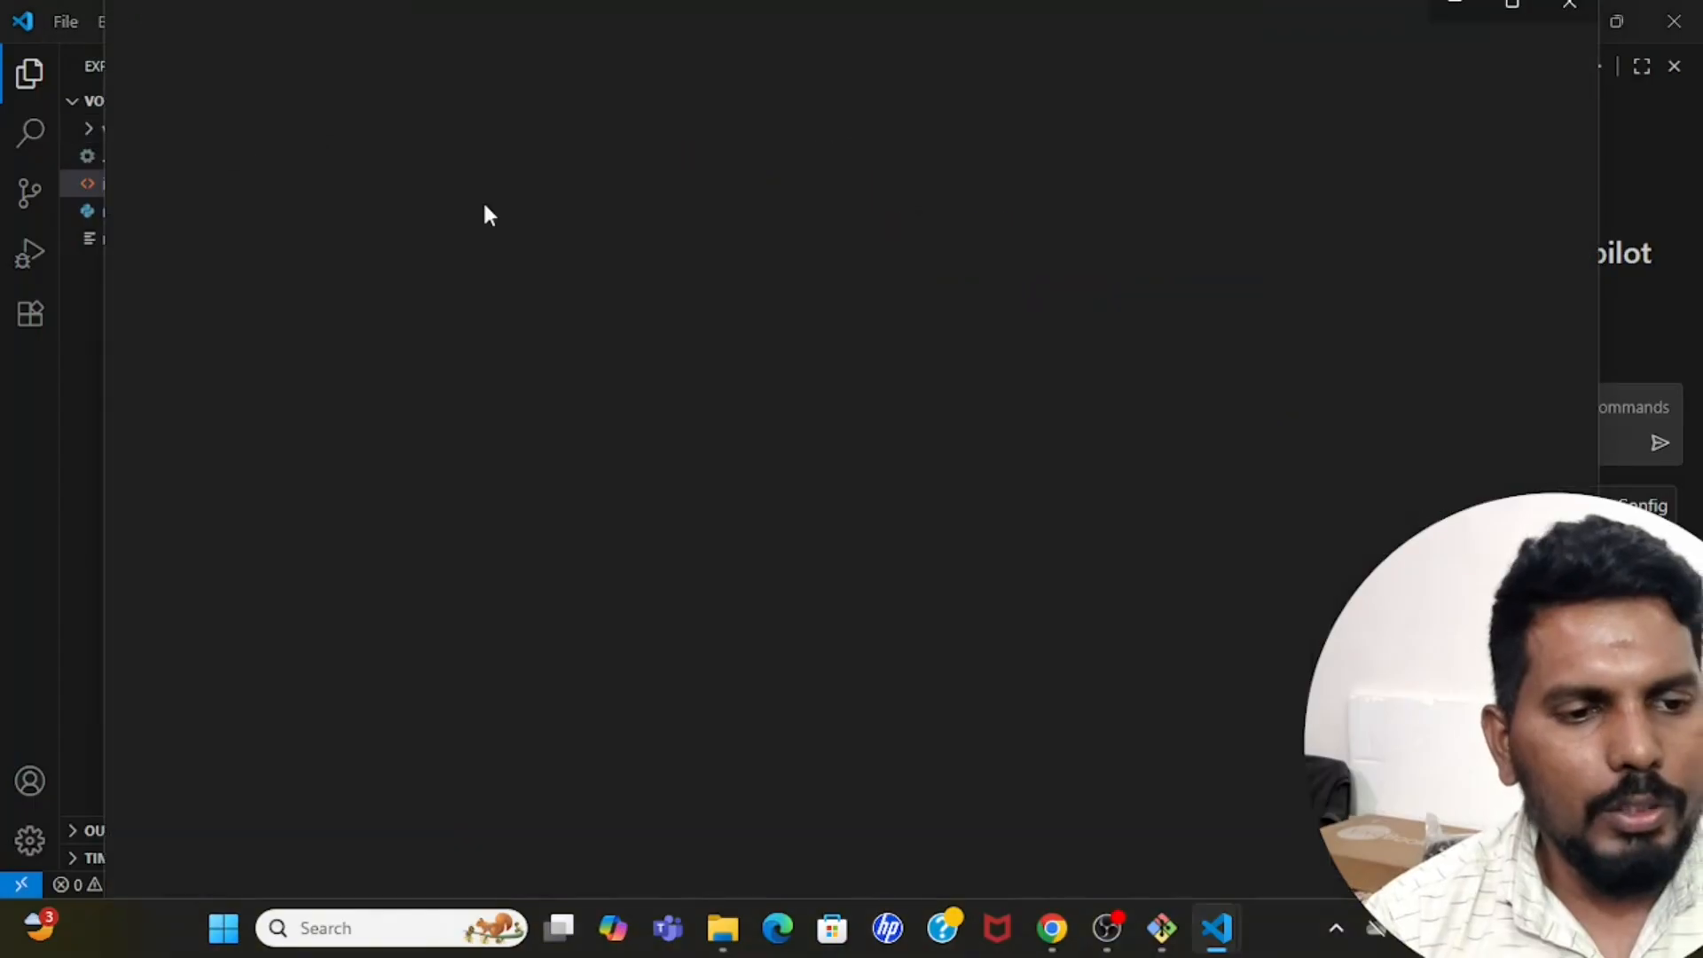
pyautogui.click(1511, 3)
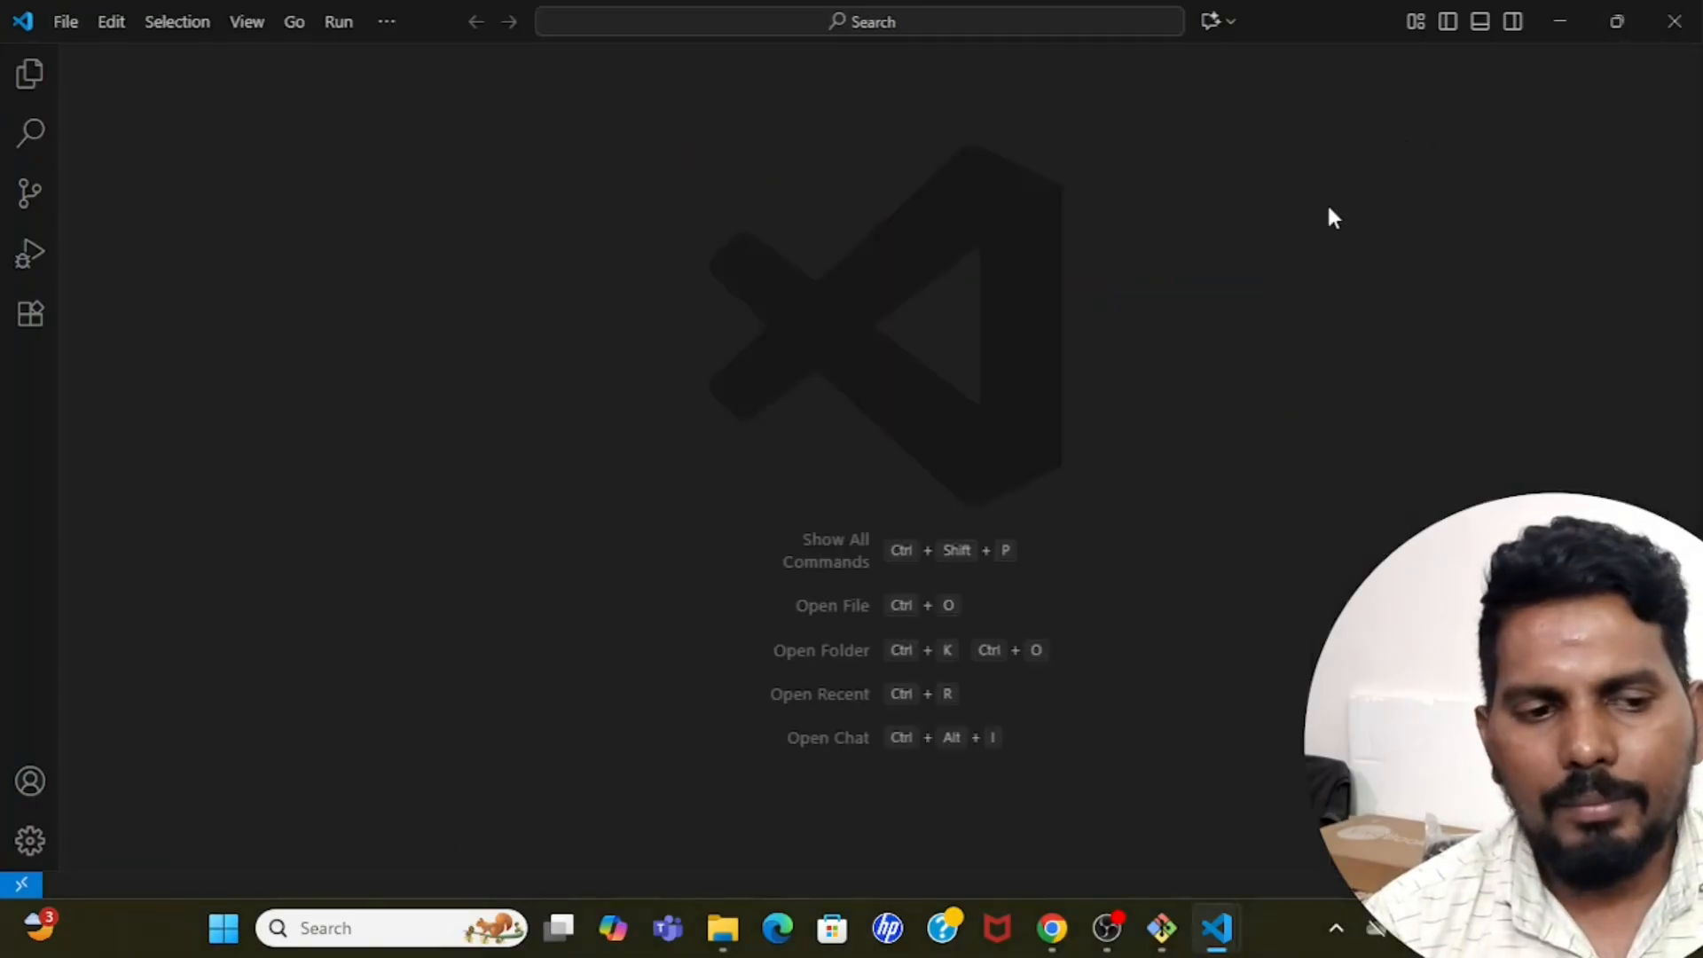
# Open the openai-chatkit-starter-app folder from Downloads as the project, trust its authors and close the Welcome page.
pyautogui.click(64, 20)
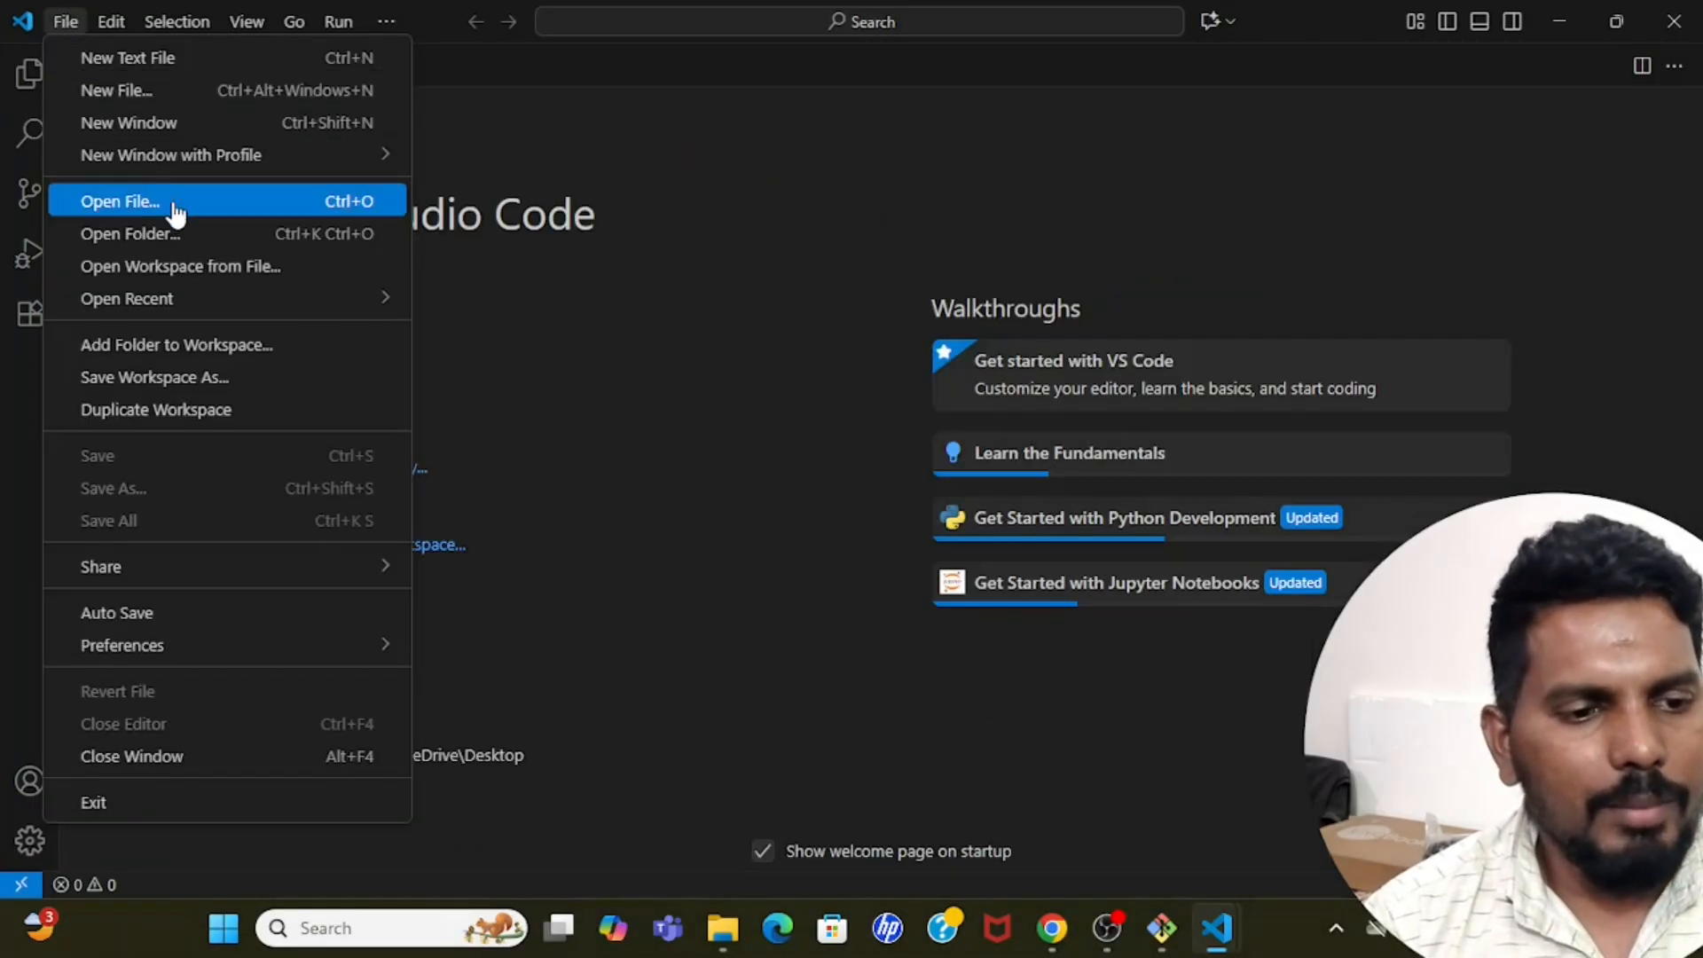
pyautogui.click(185, 235)
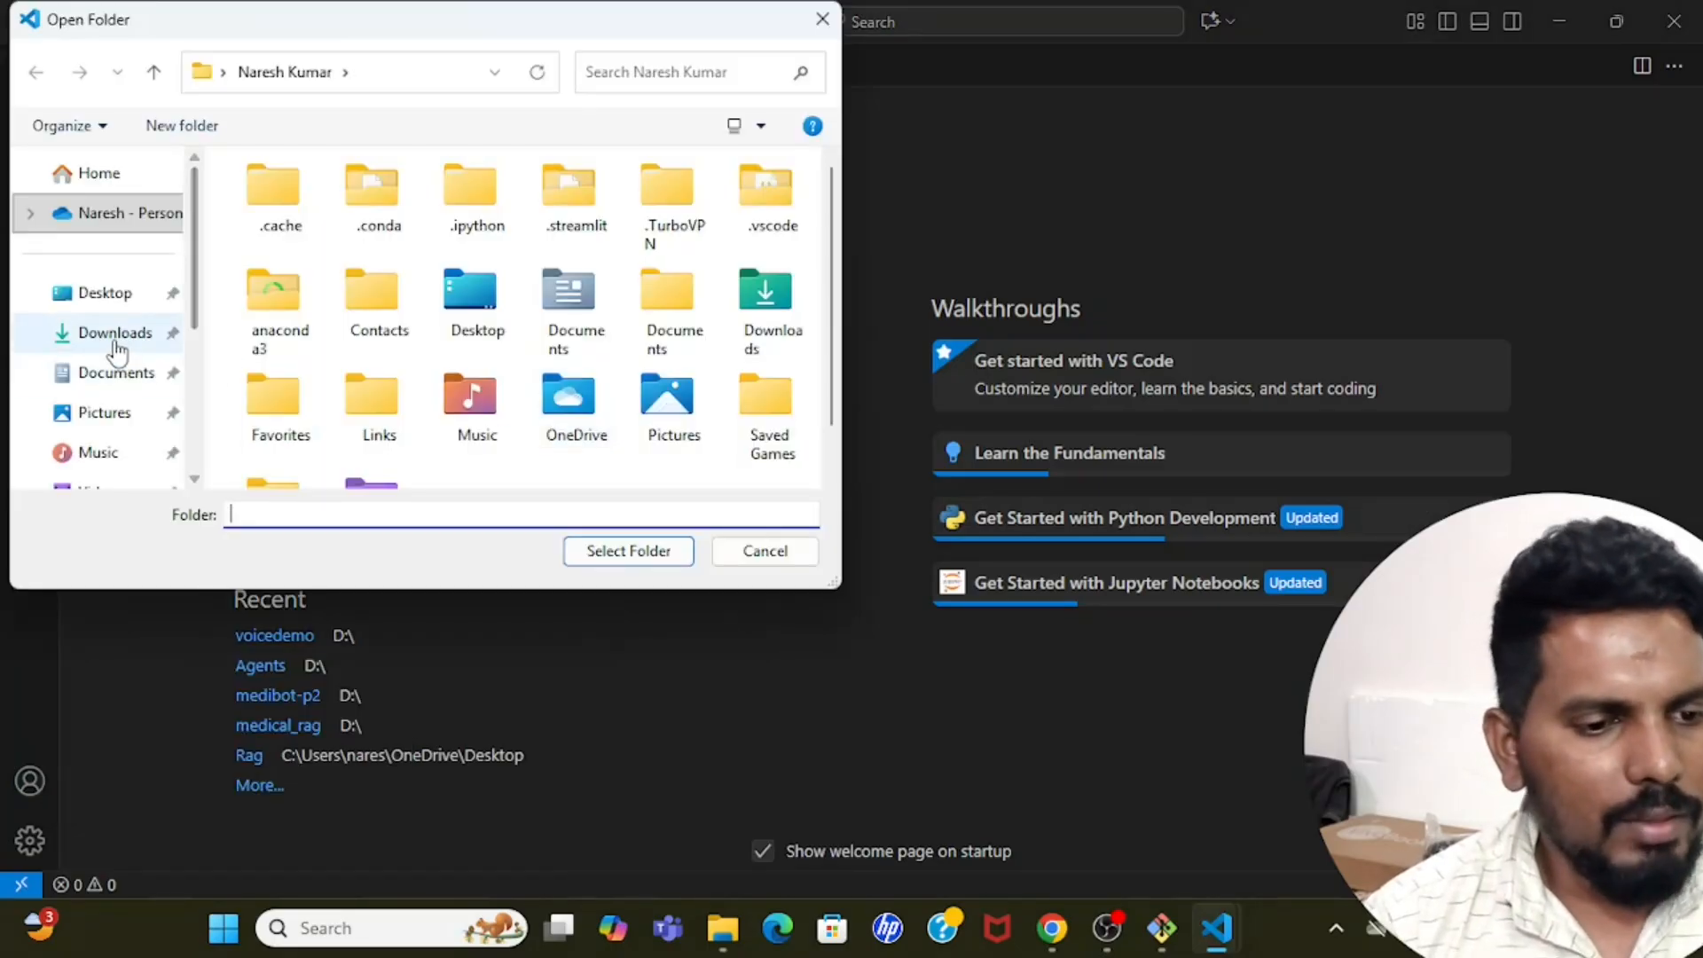
pyautogui.click(115, 341)
pyautogui.click(259, 251)
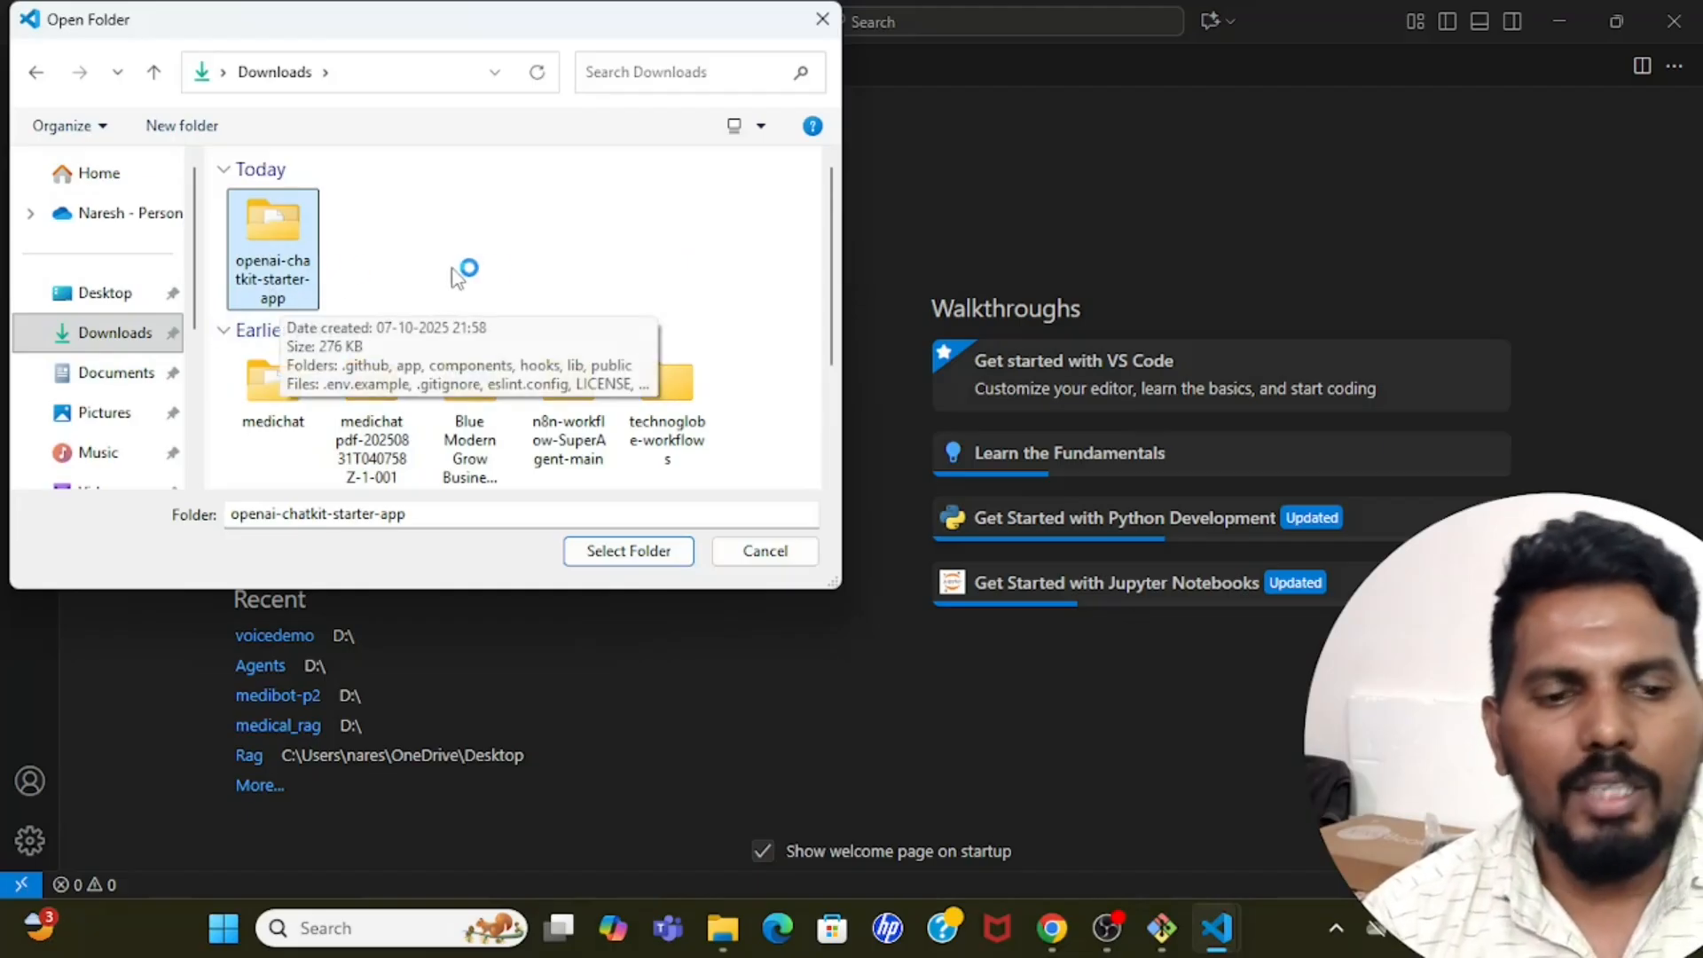
pyautogui.click(652, 554)
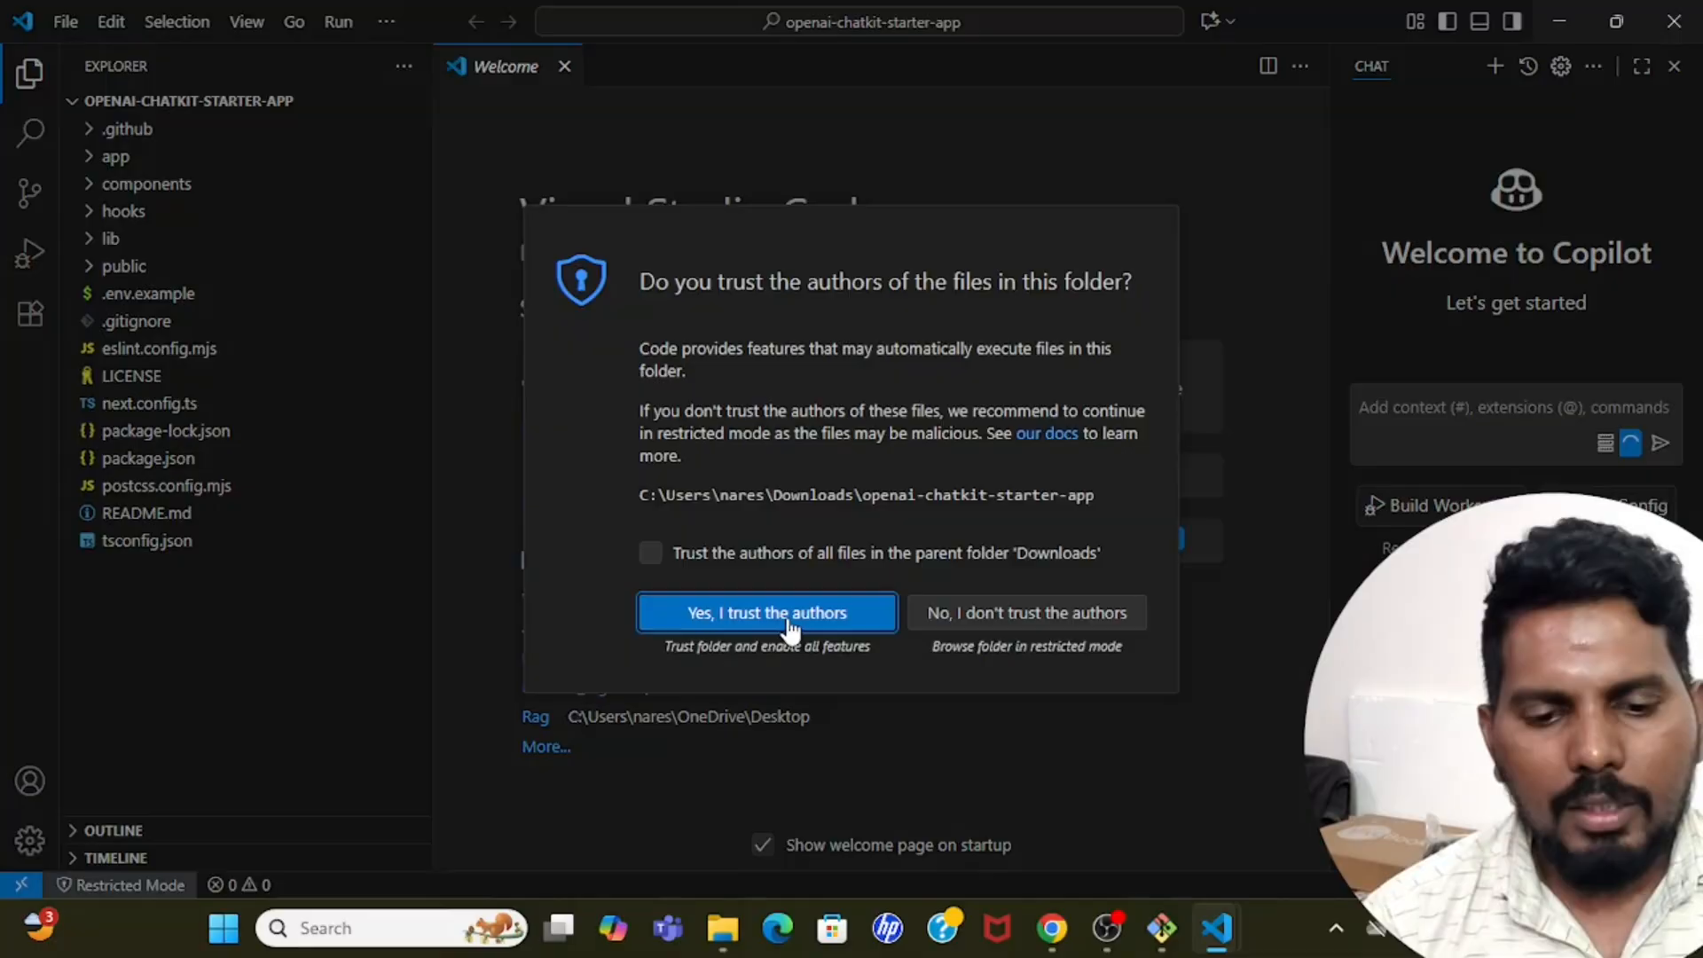
pyautogui.click(692, 615)
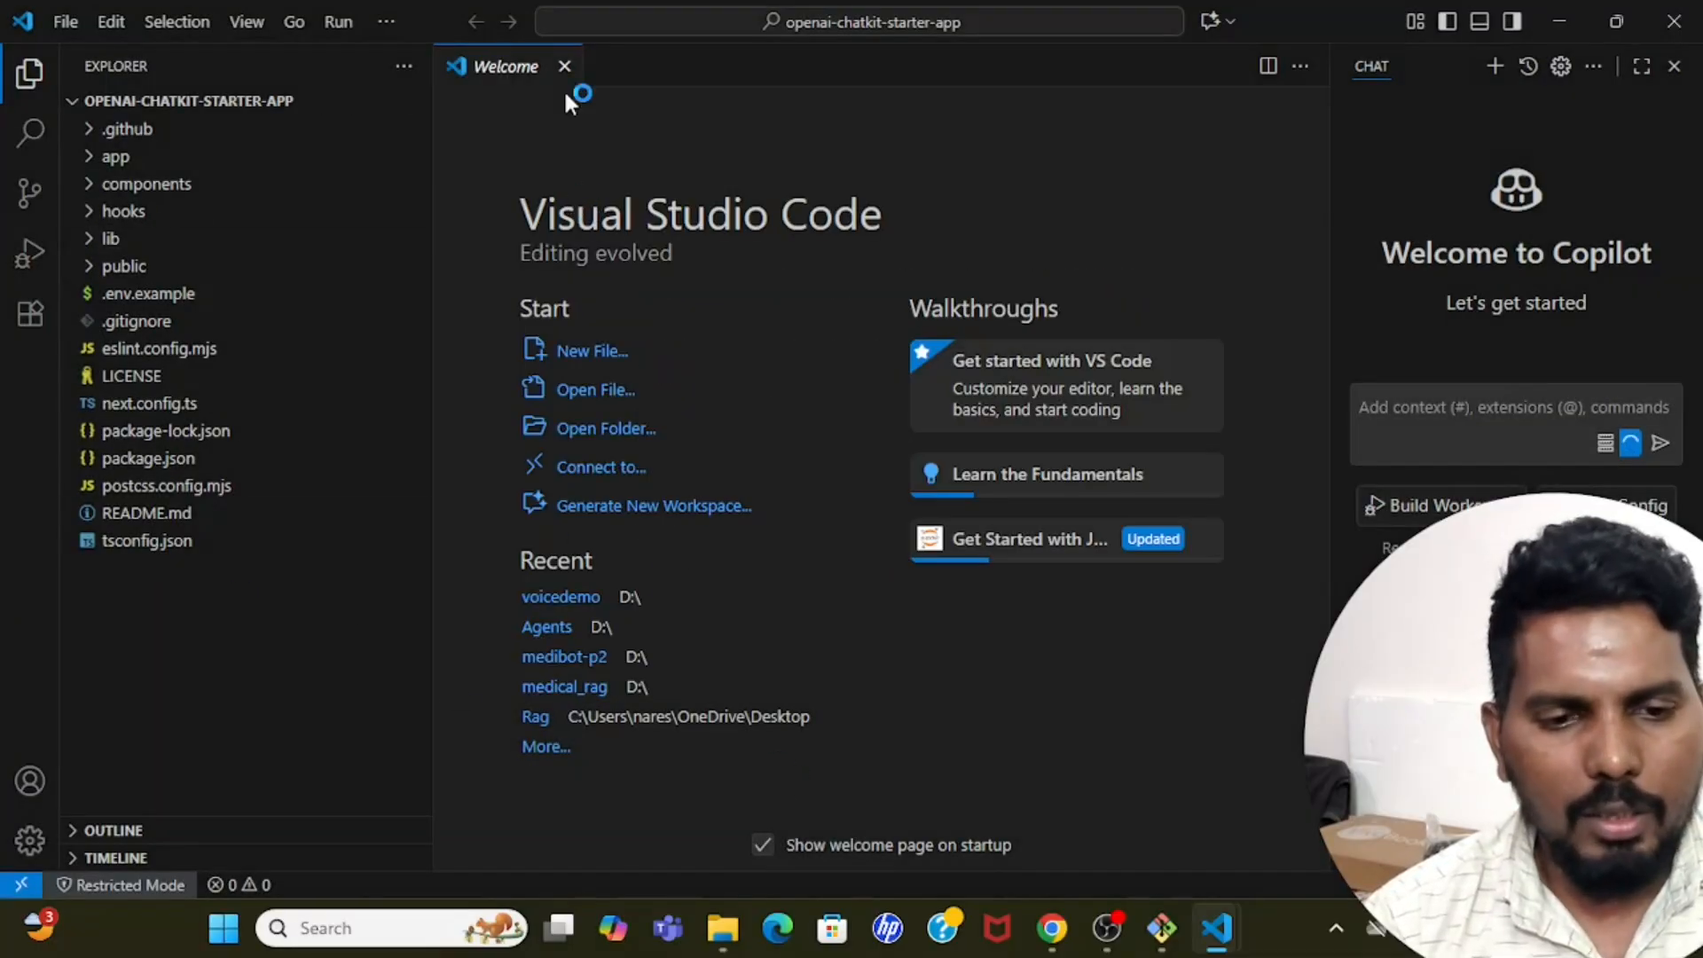
pyautogui.click(564, 66)
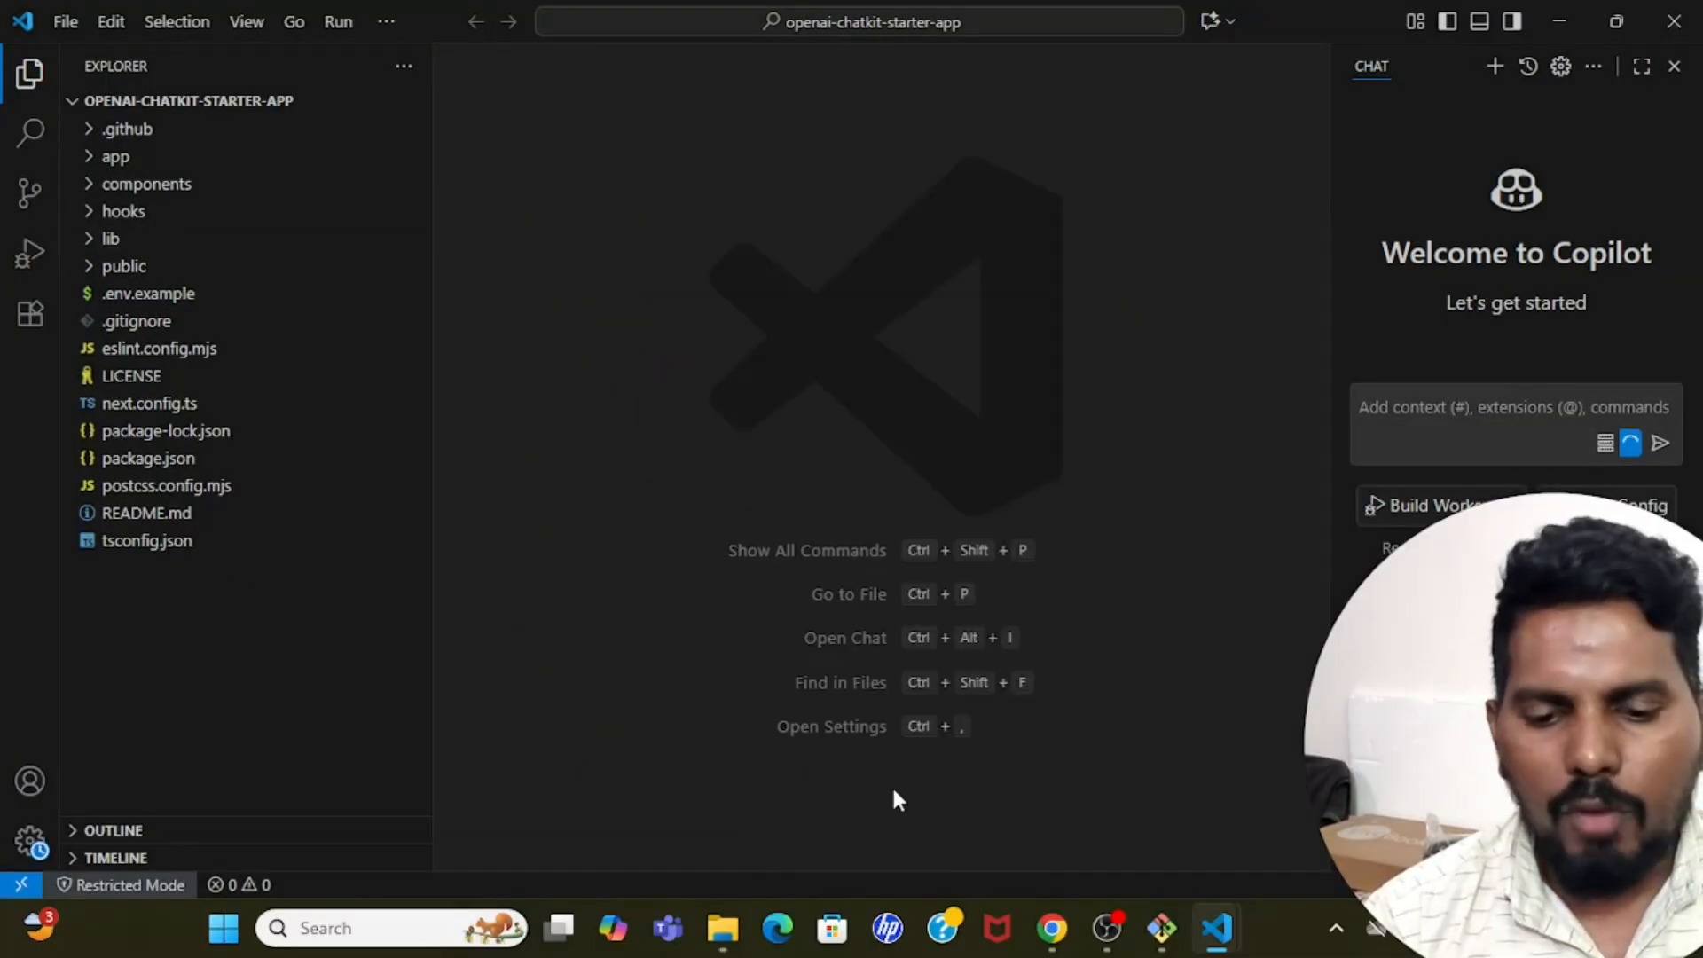
# Switch to the GitHub page in Chrome and review the README's setup steps for dependencies, environment file and ChatKit credentials.
pyautogui.click(1052, 928)
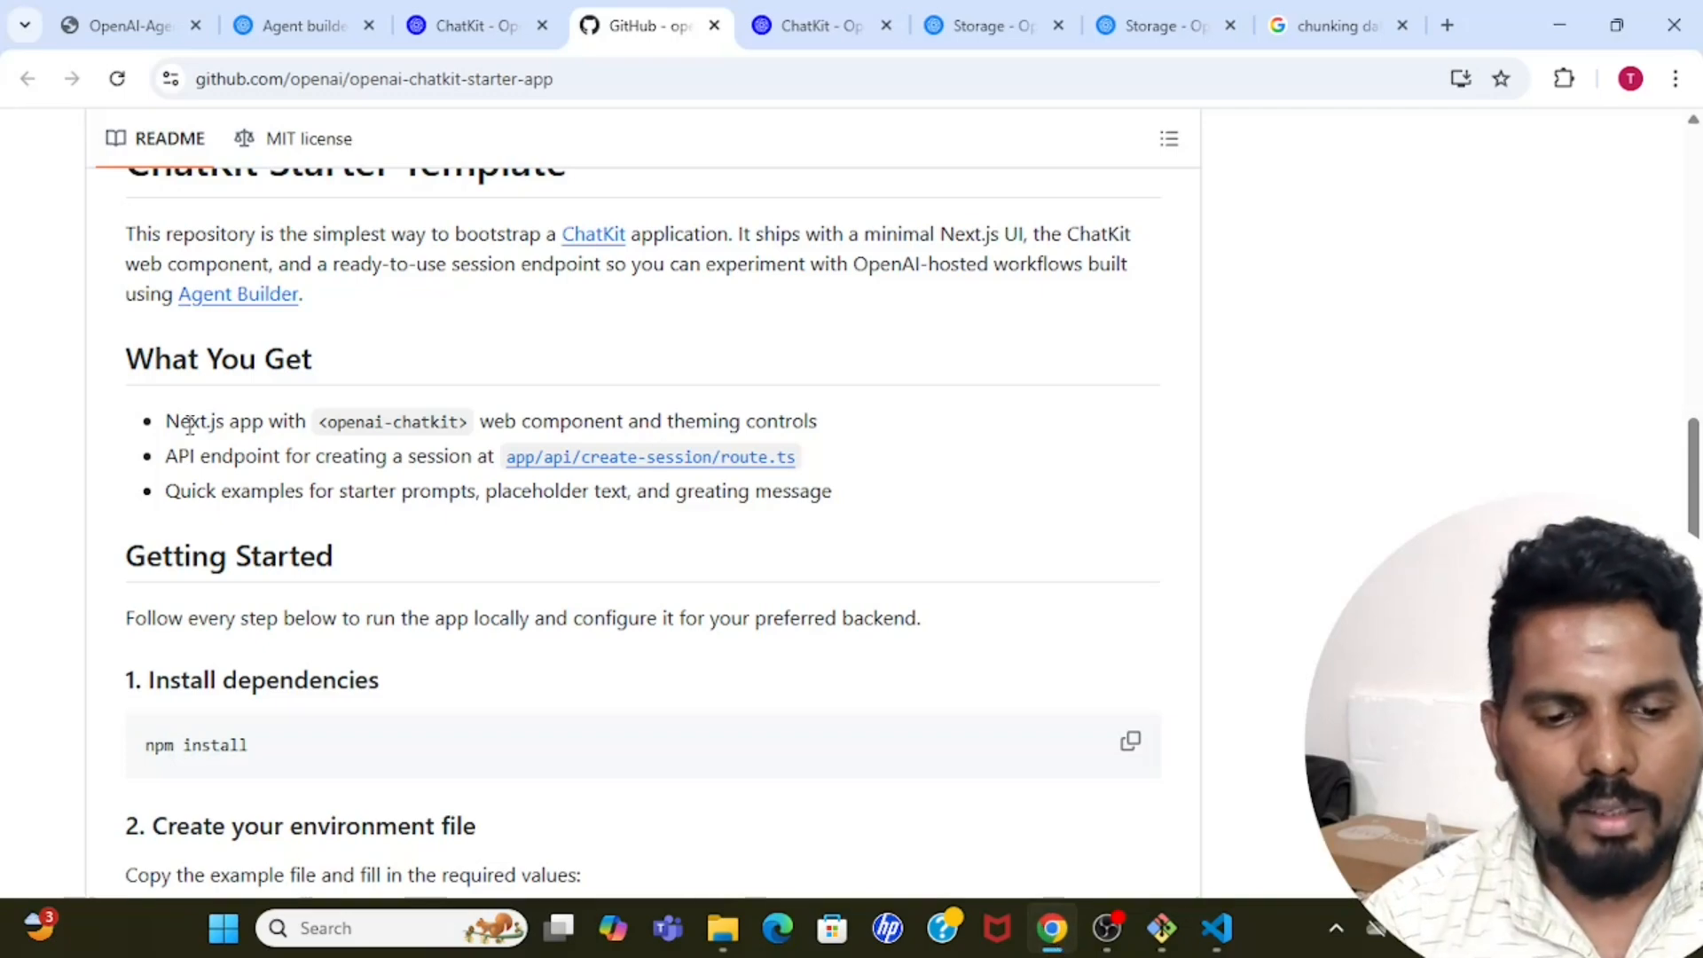
pyautogui.scroll(4, 50, 459)
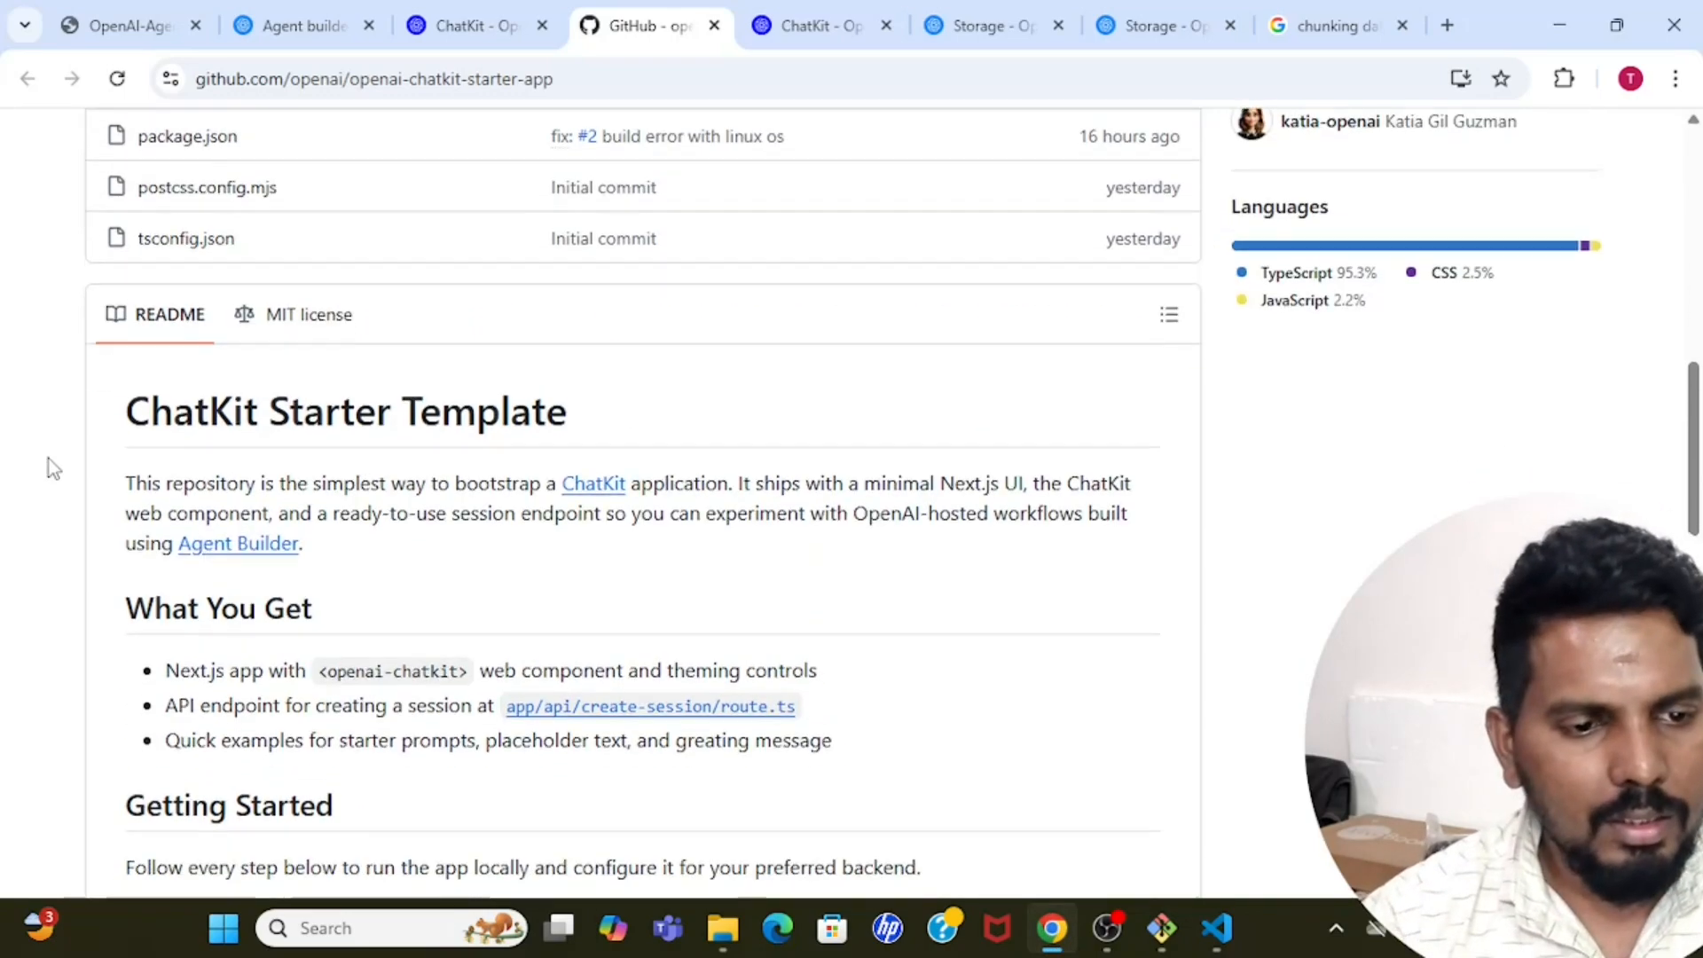
pyautogui.scroll(-4, 50, 460)
pyautogui.scroll(-5, 49, 460)
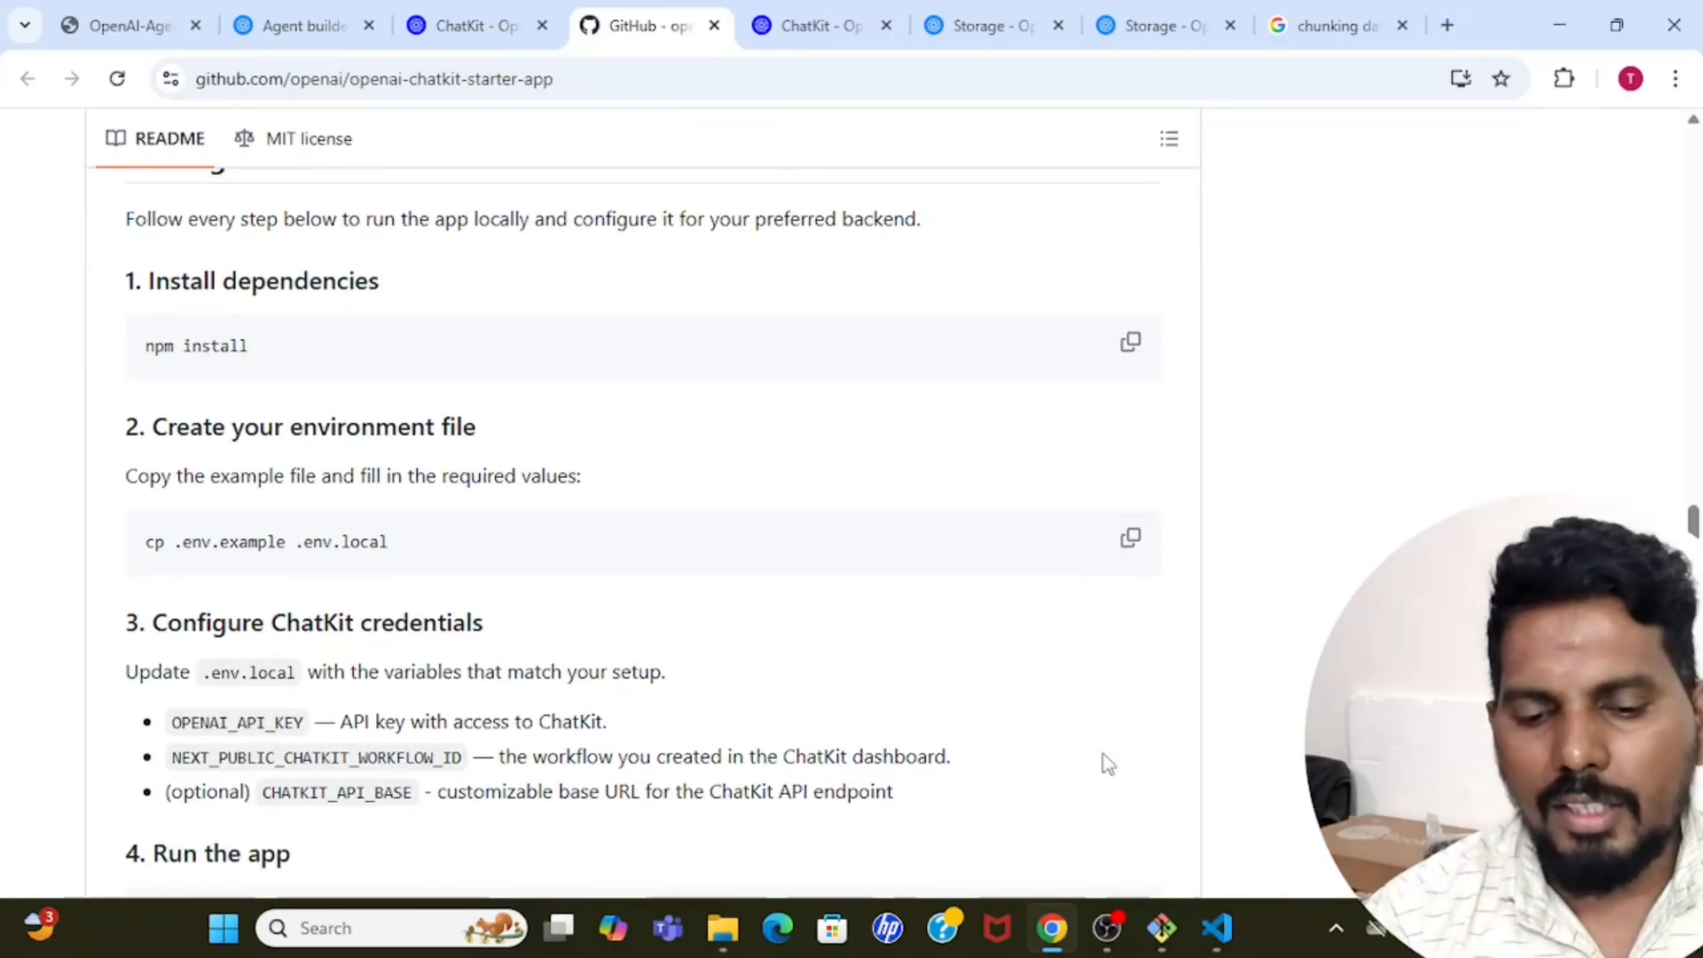
# Switch to Visual Studio Code, open a new terminal in the openai-chatkit-starter-app project and enlarge the terminal area.
pyautogui.click(1217, 927)
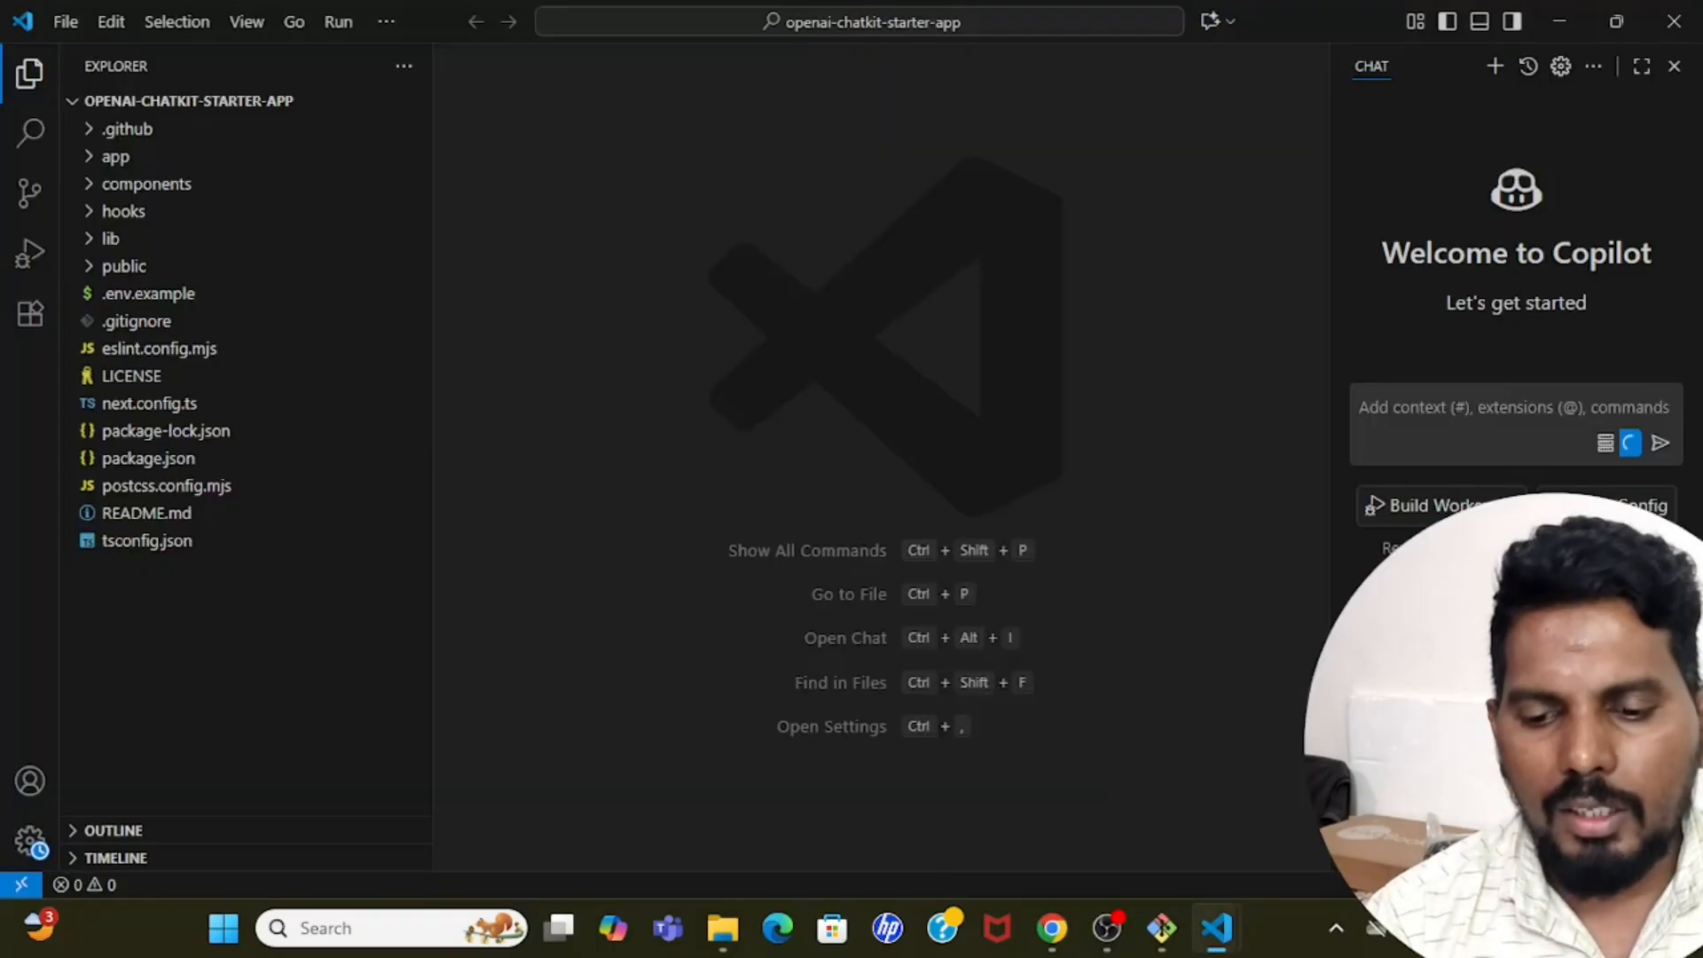
pyautogui.press('super')
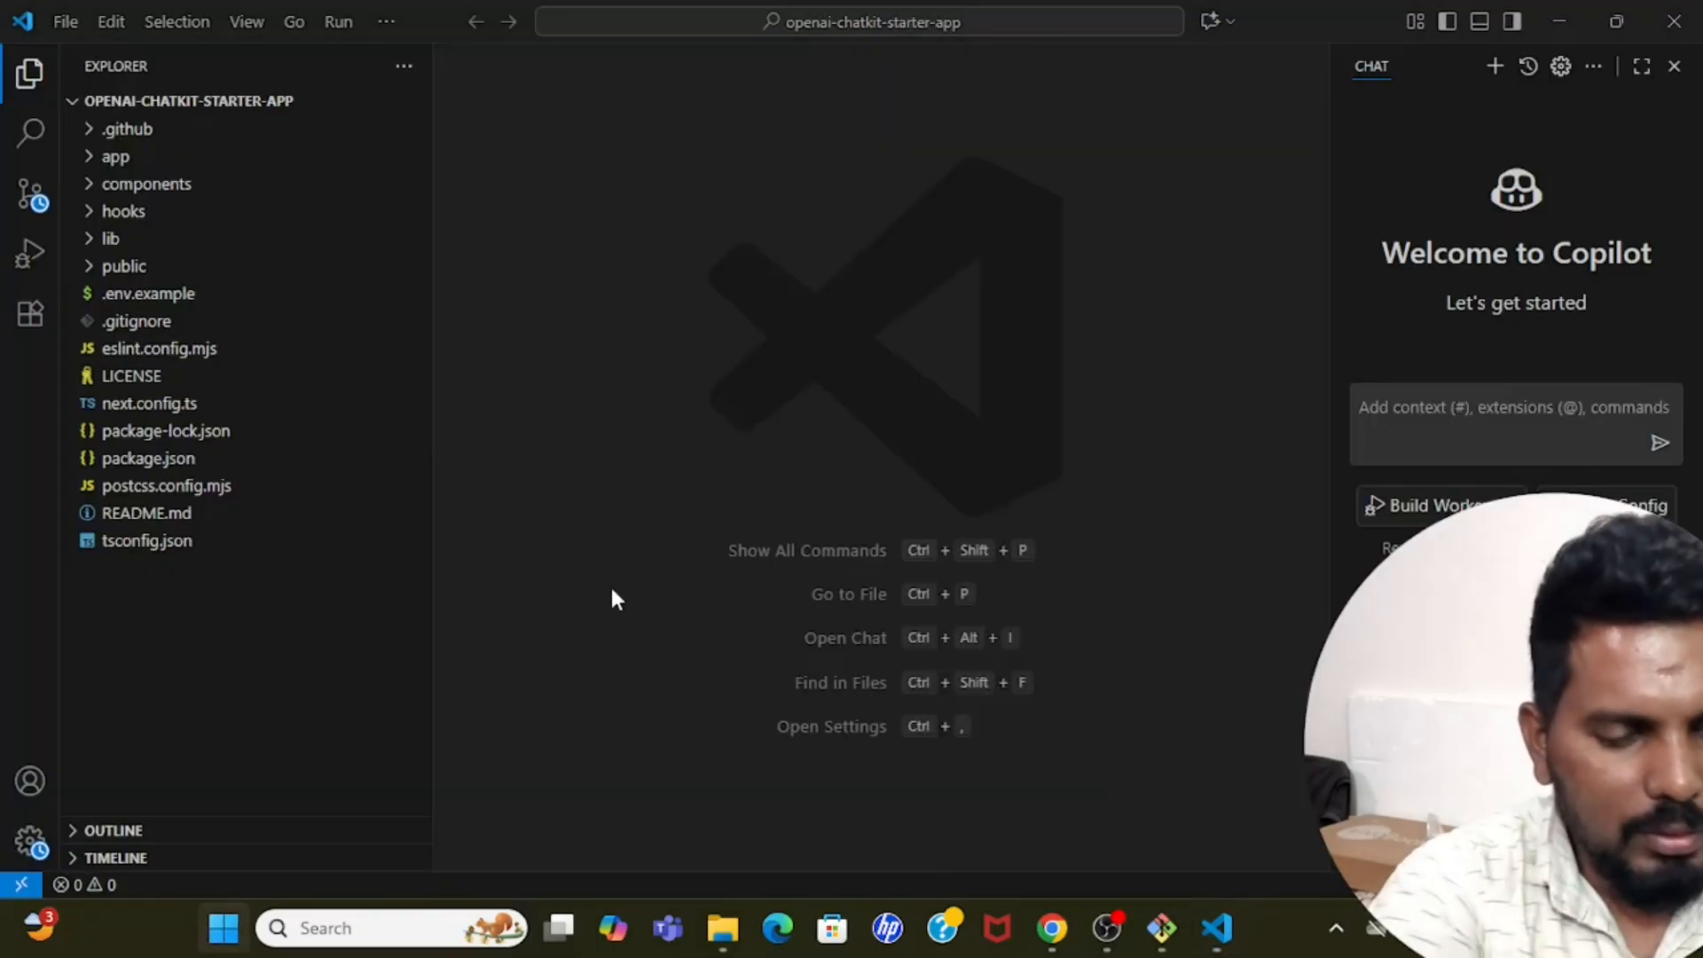
pyautogui.press('Escape')
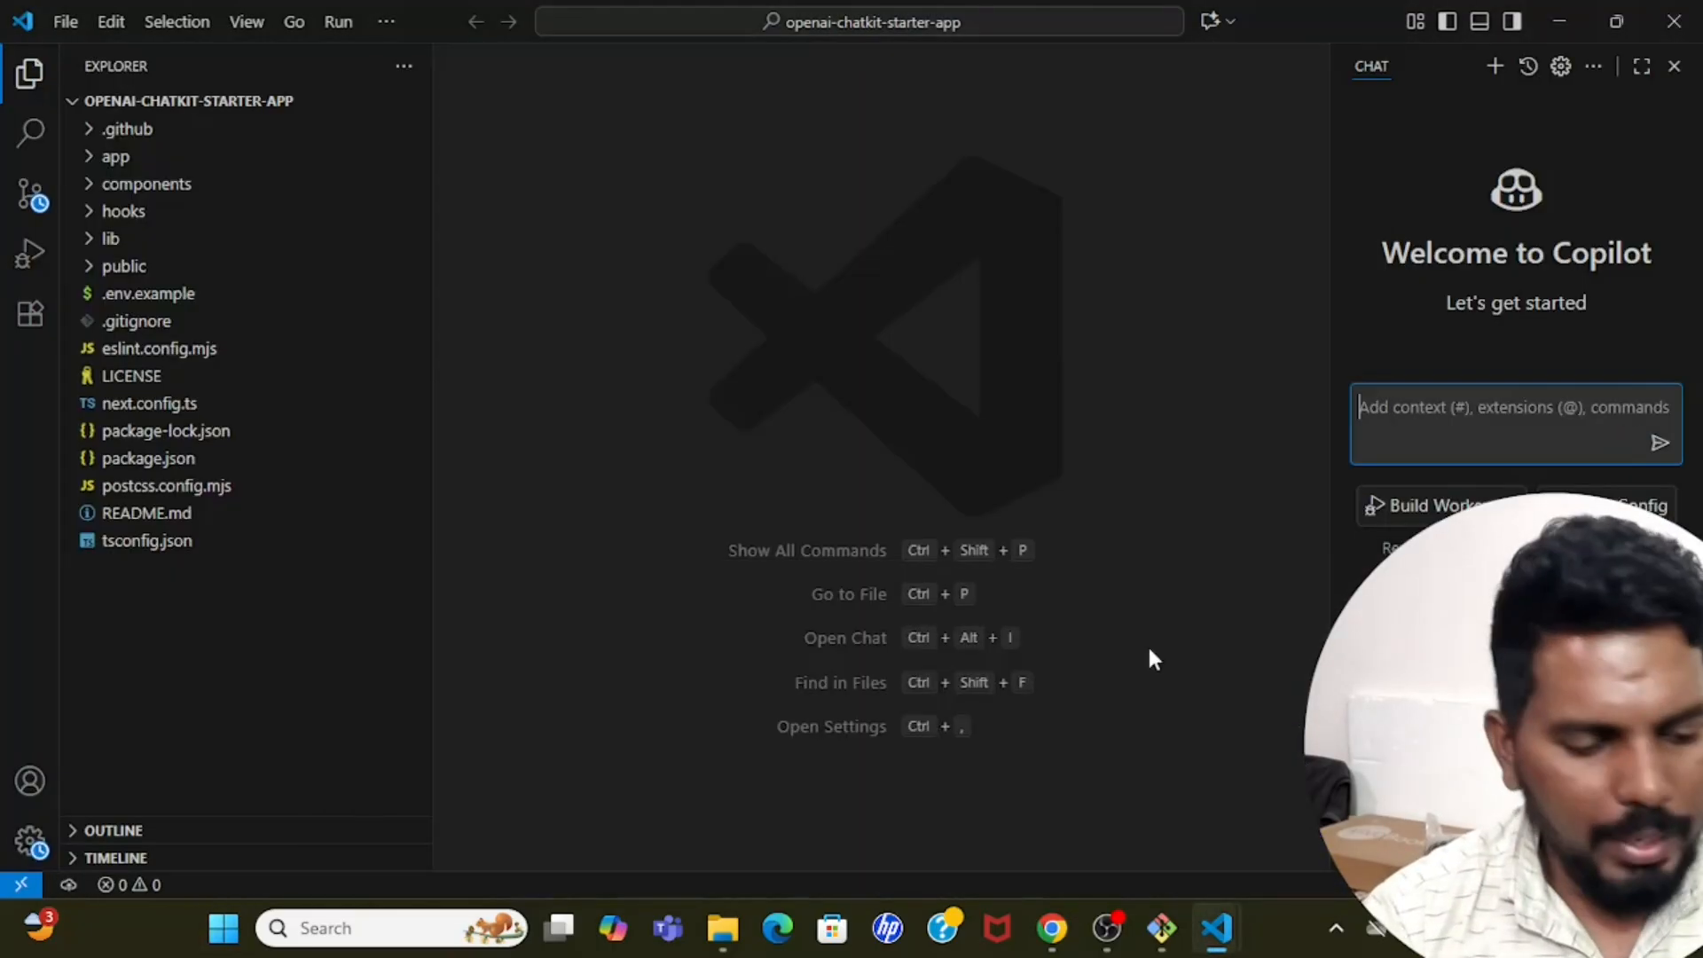
pyautogui.click(386, 20)
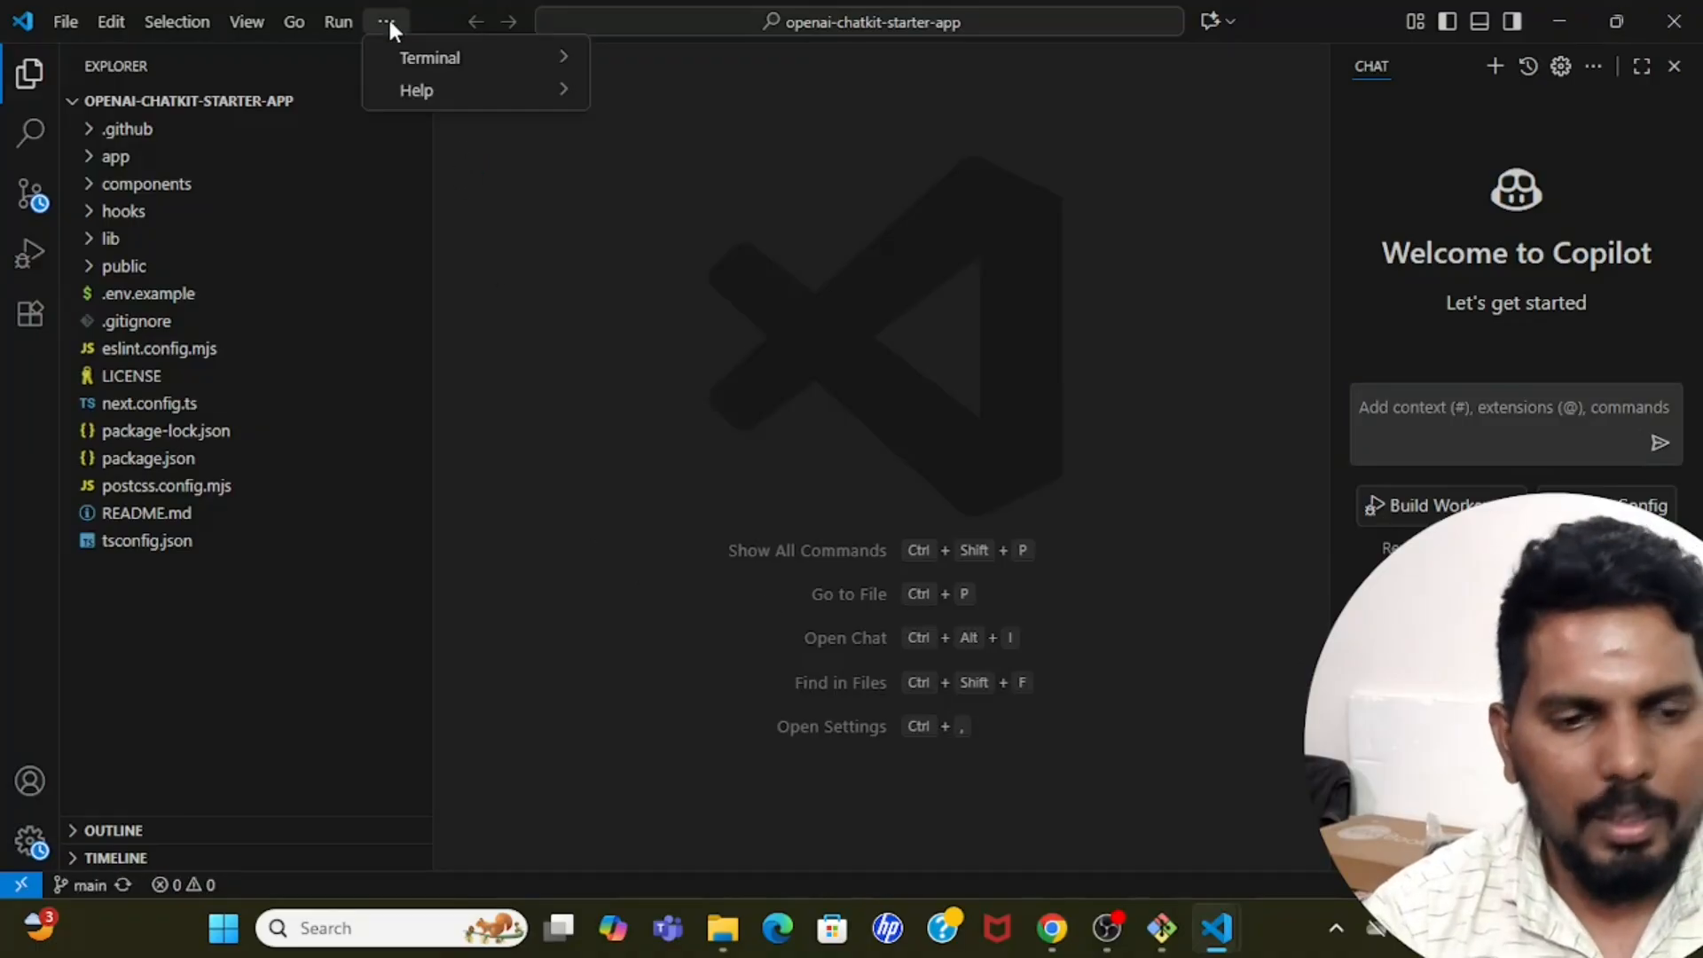
pyautogui.moveTo(458, 60)
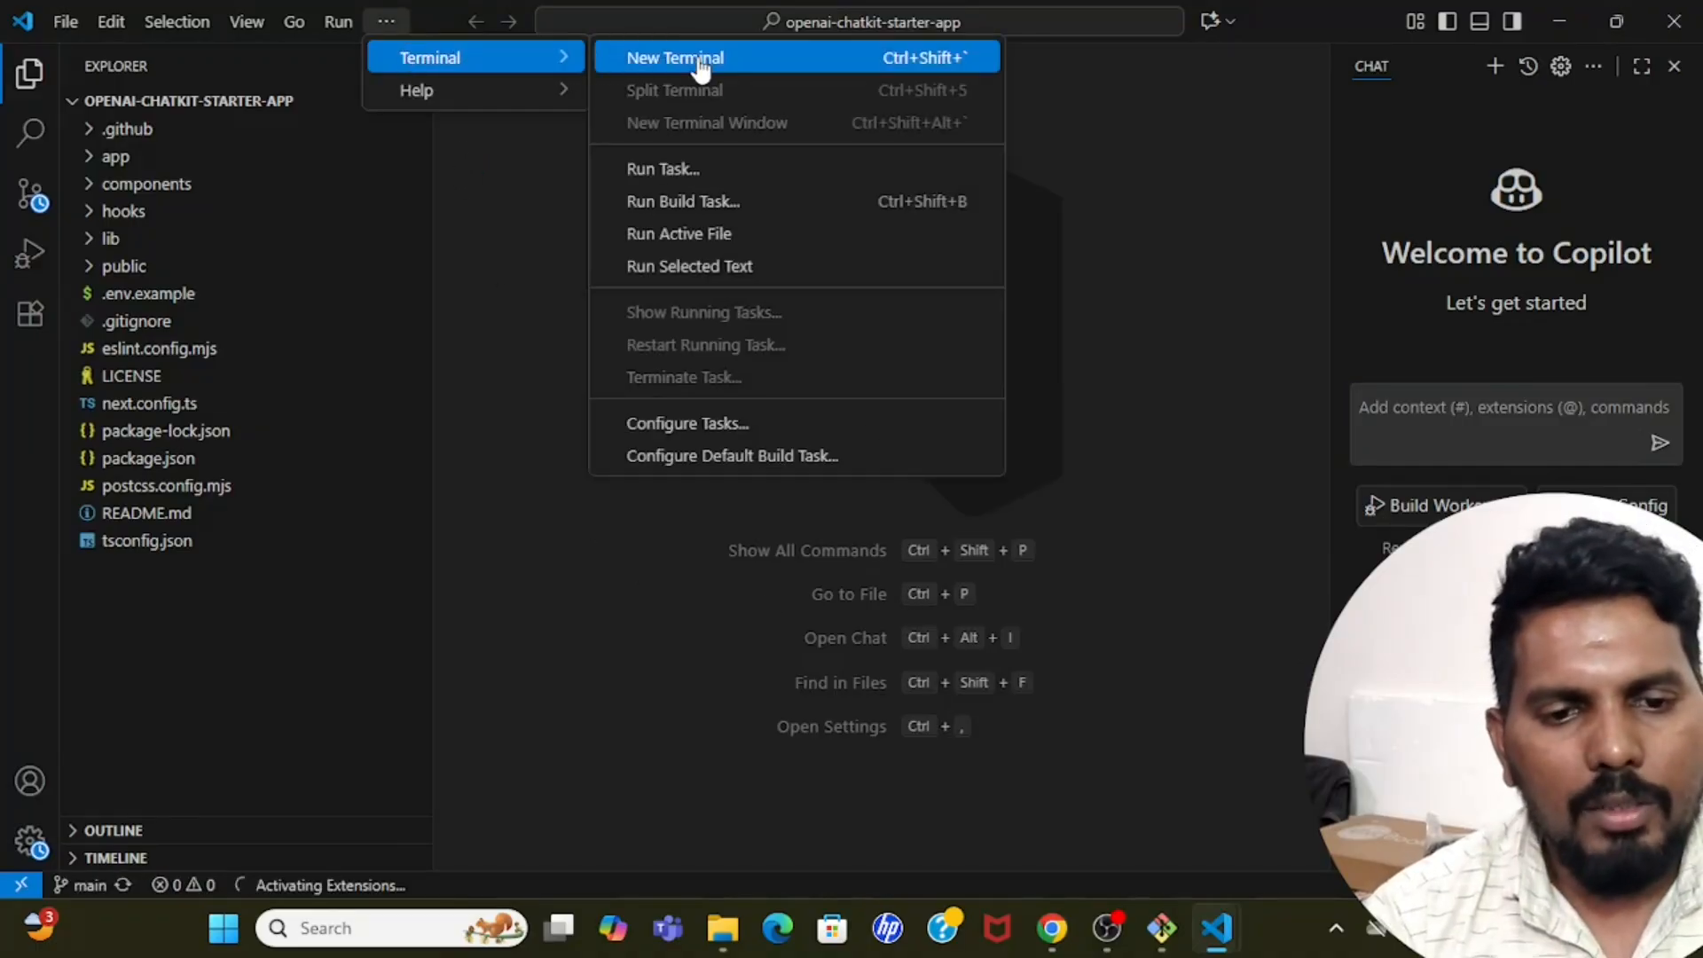
pyautogui.click(701, 60)
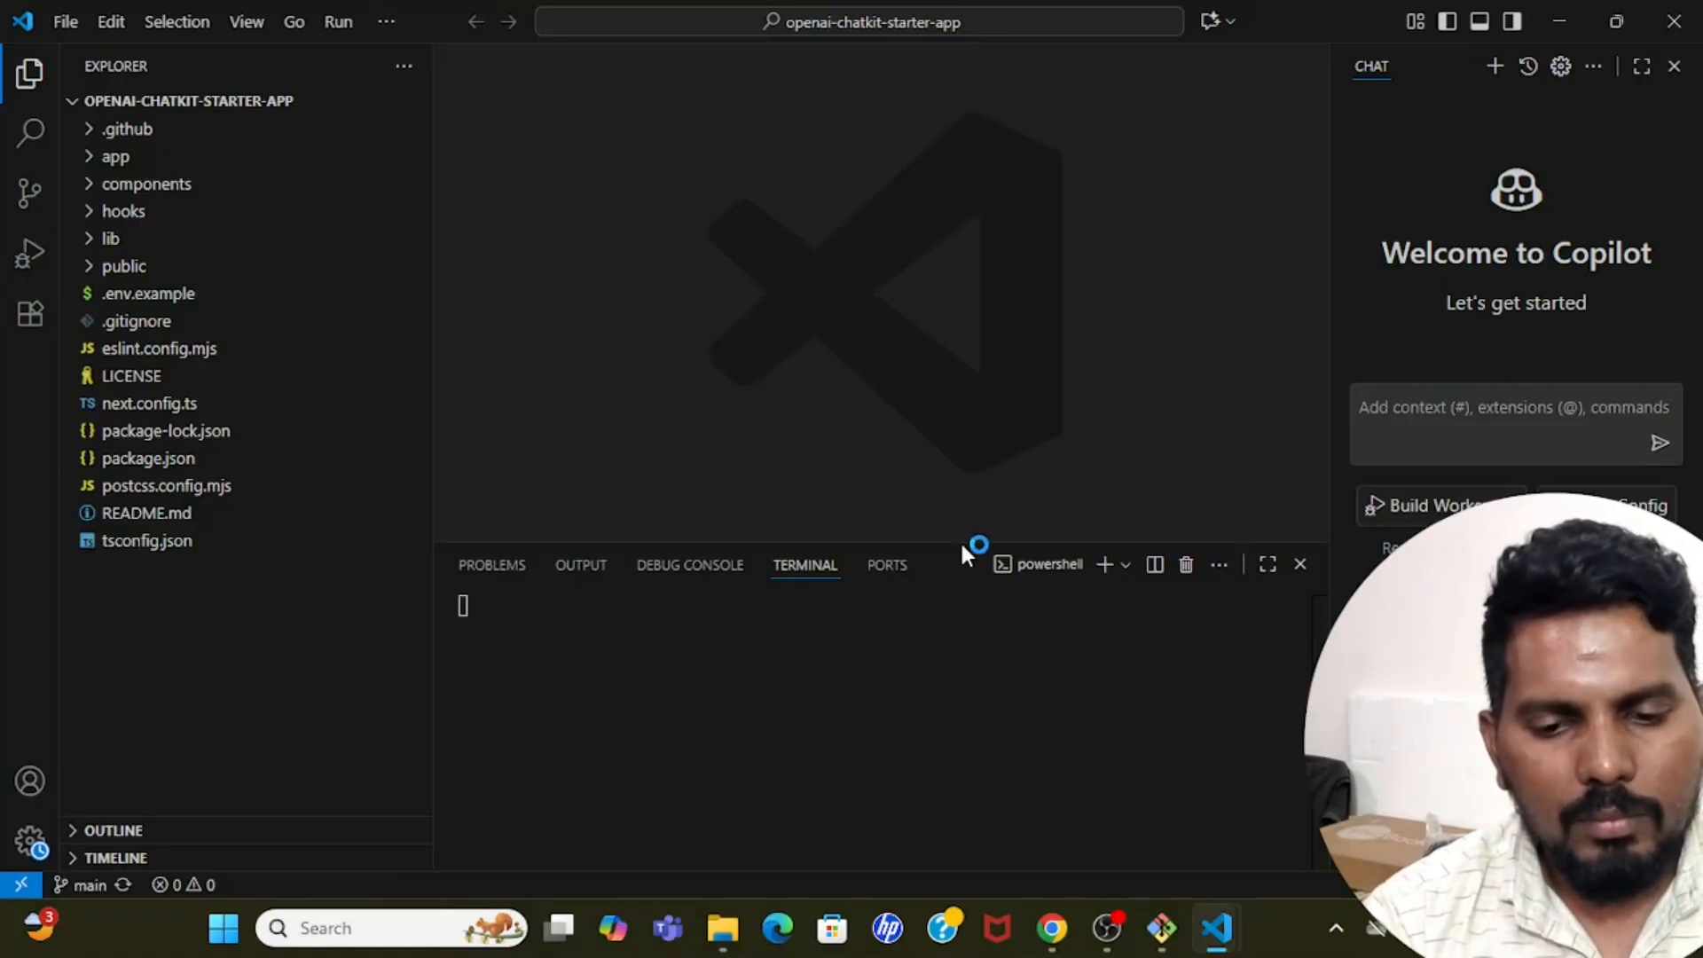
pyautogui.moveTo(955, 541); pyautogui.dragTo(931, 381)
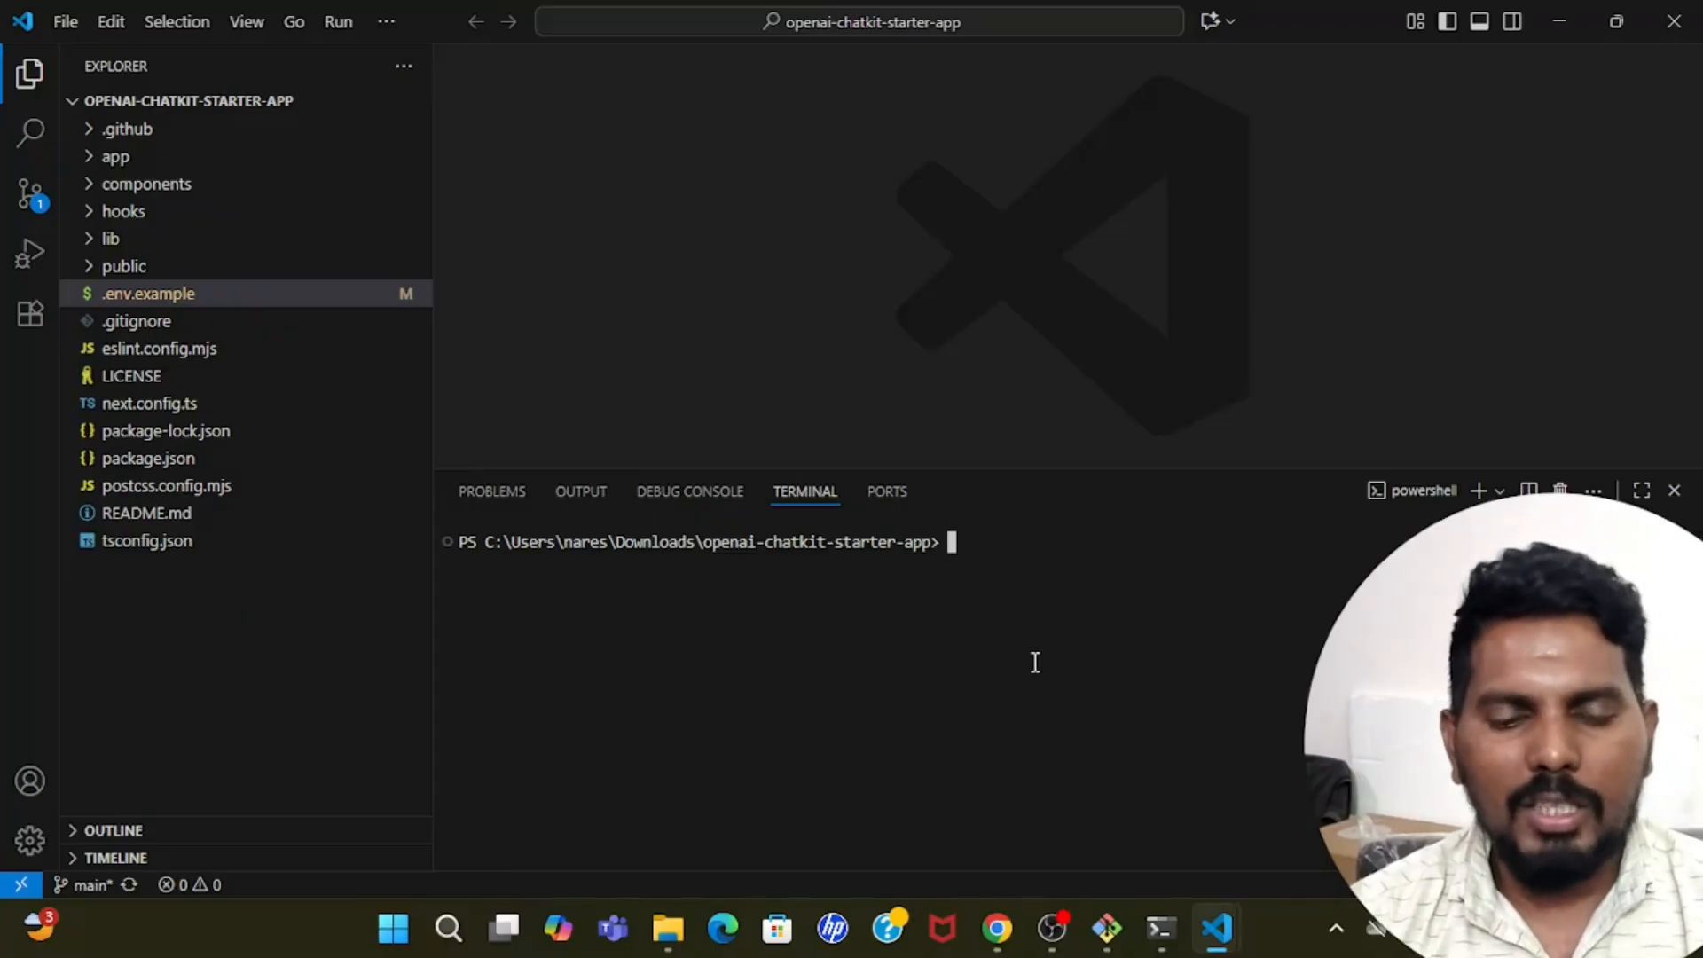
# Check the installed Node.js version by running node --version in the terminal.
pyautogui.write('nod')
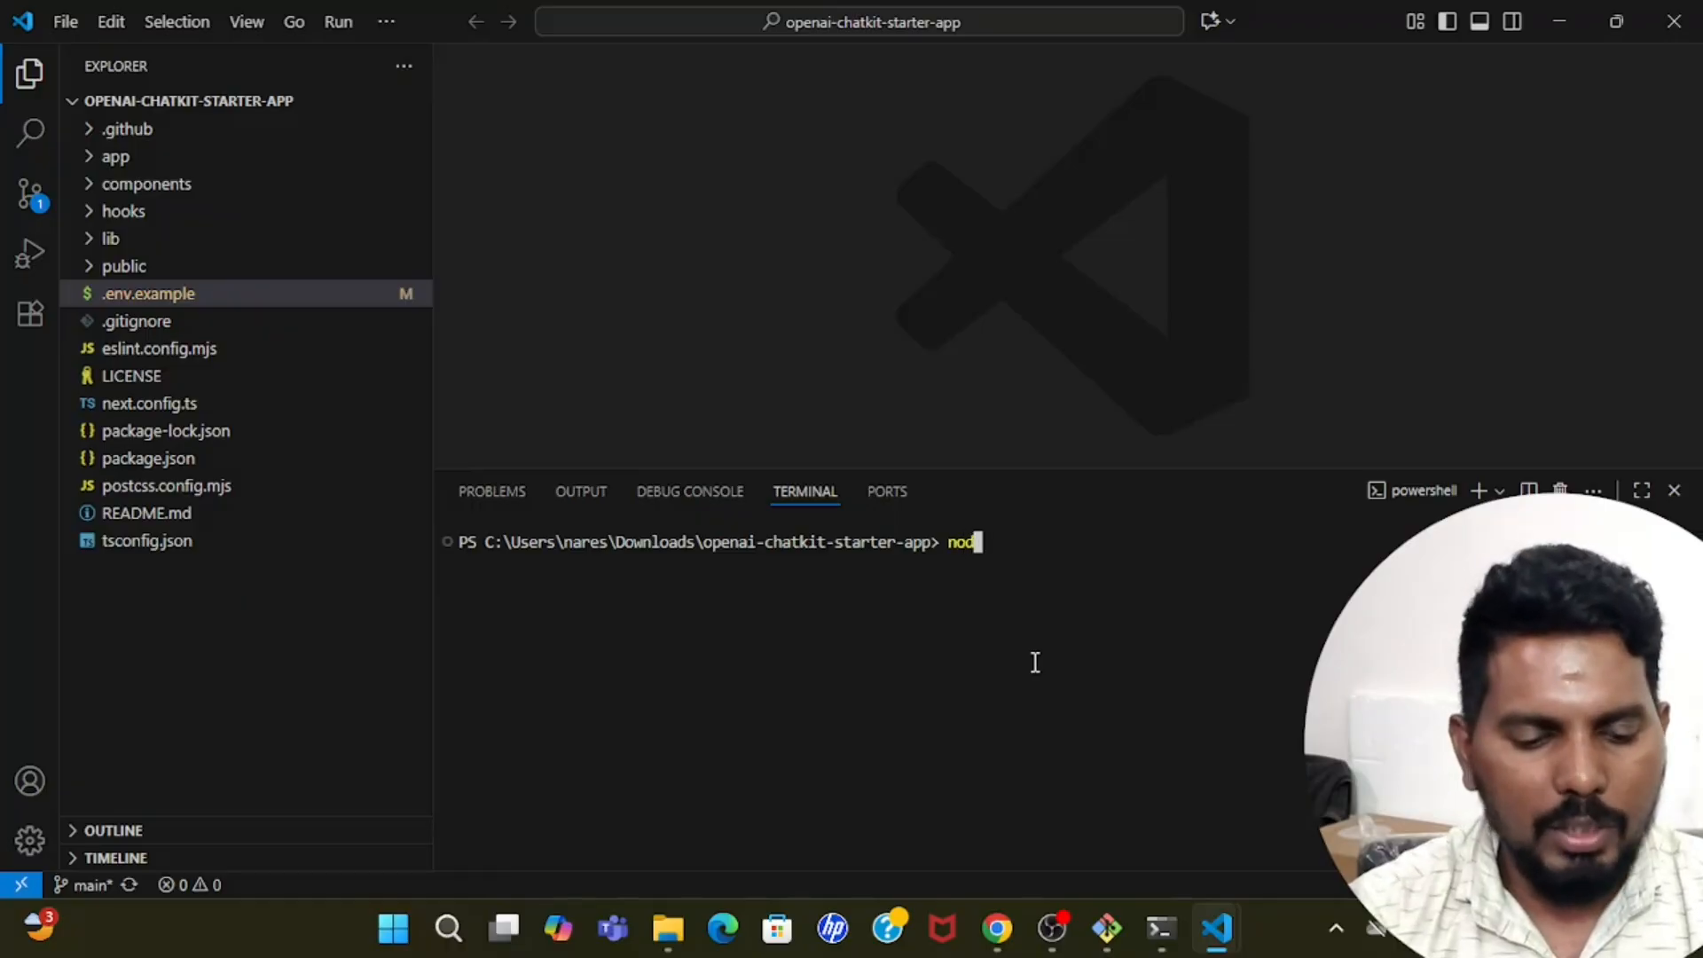
pyautogui.write('e -')
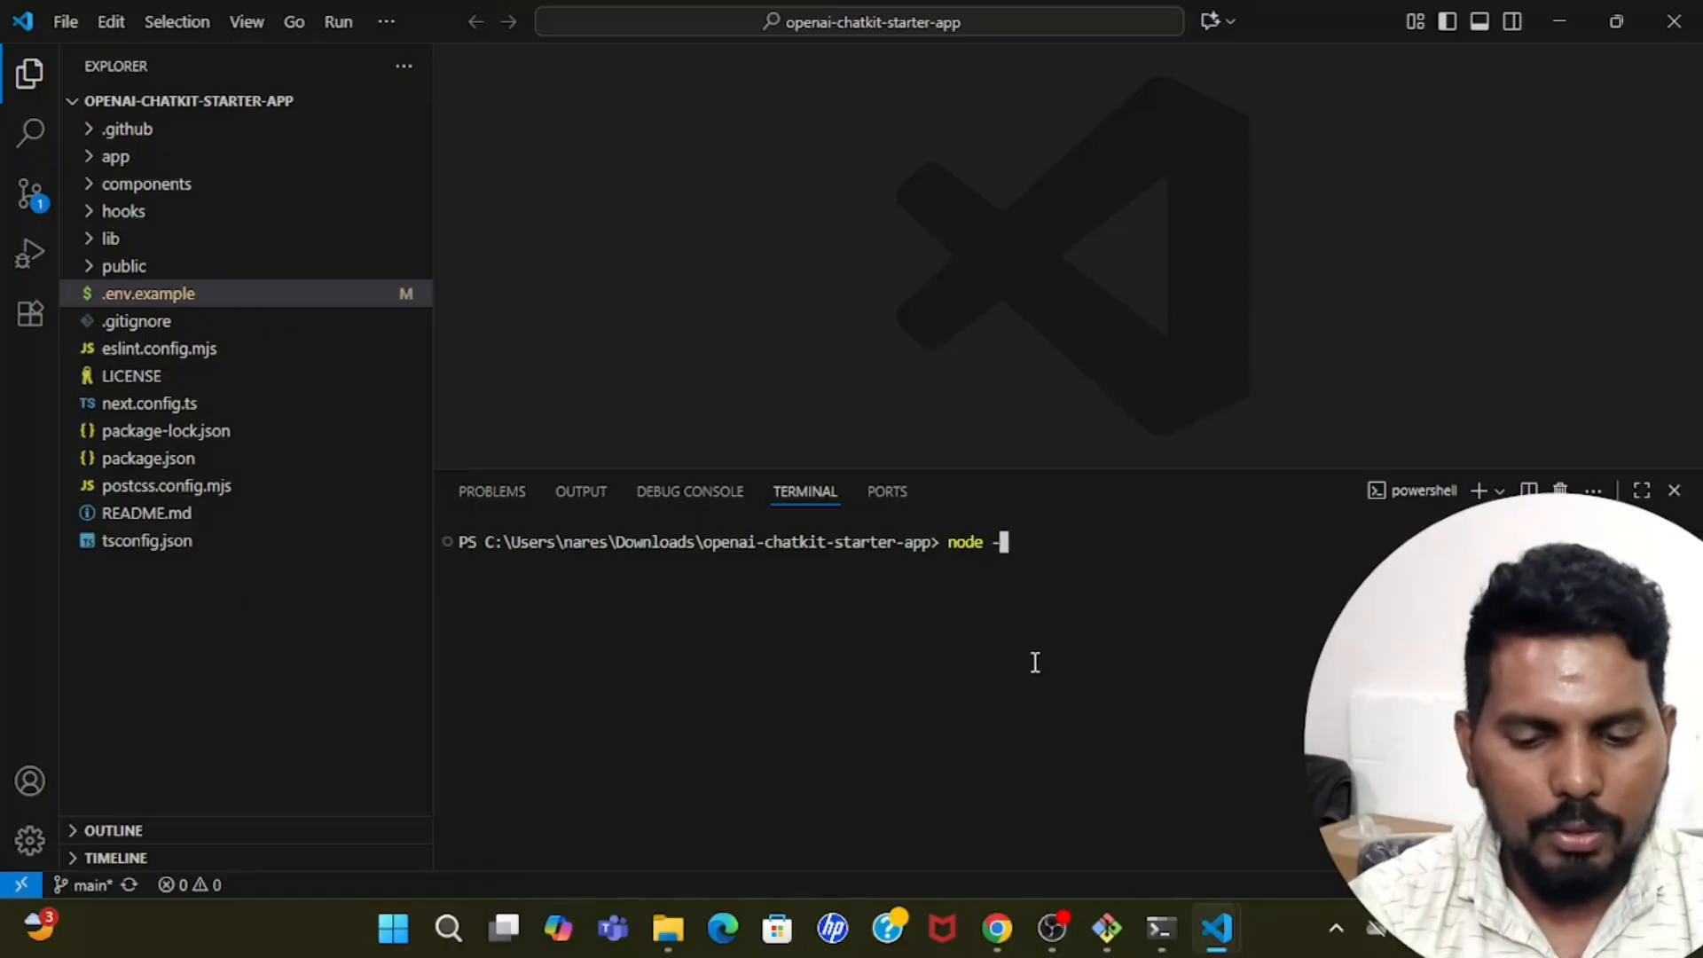
pyautogui.write('-version')
pyautogui.press('Return')
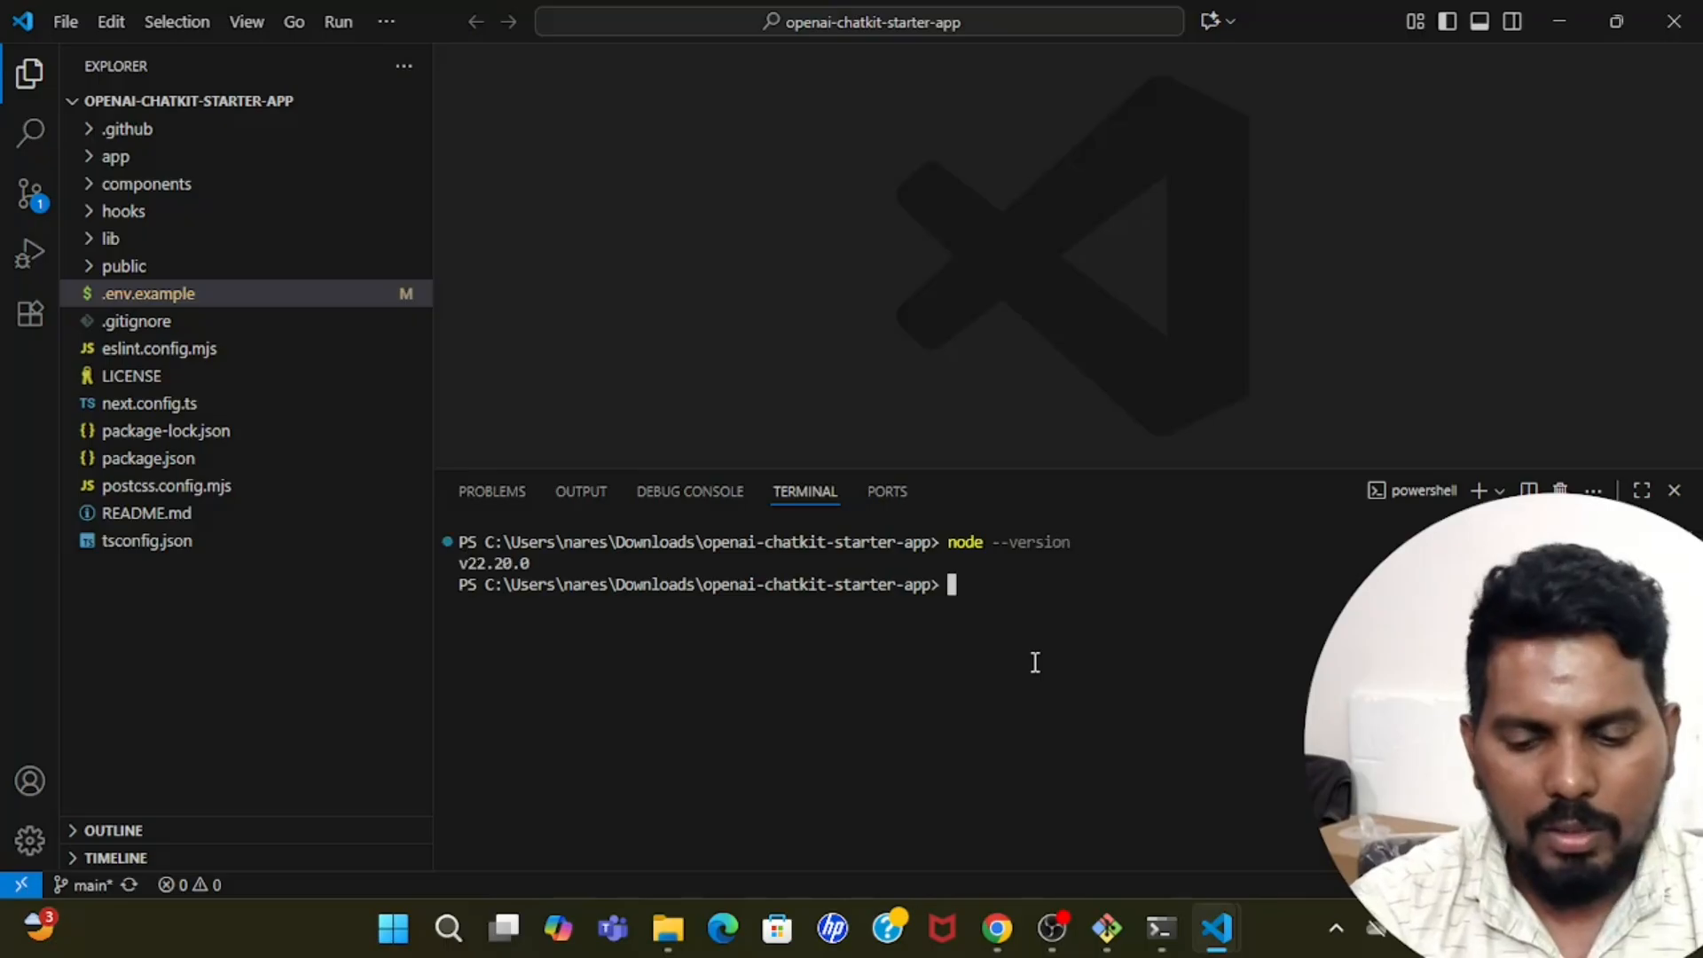
pyautogui.moveTo(459, 565); pyautogui.dragTo(545, 567)
pyautogui.click(545, 568)
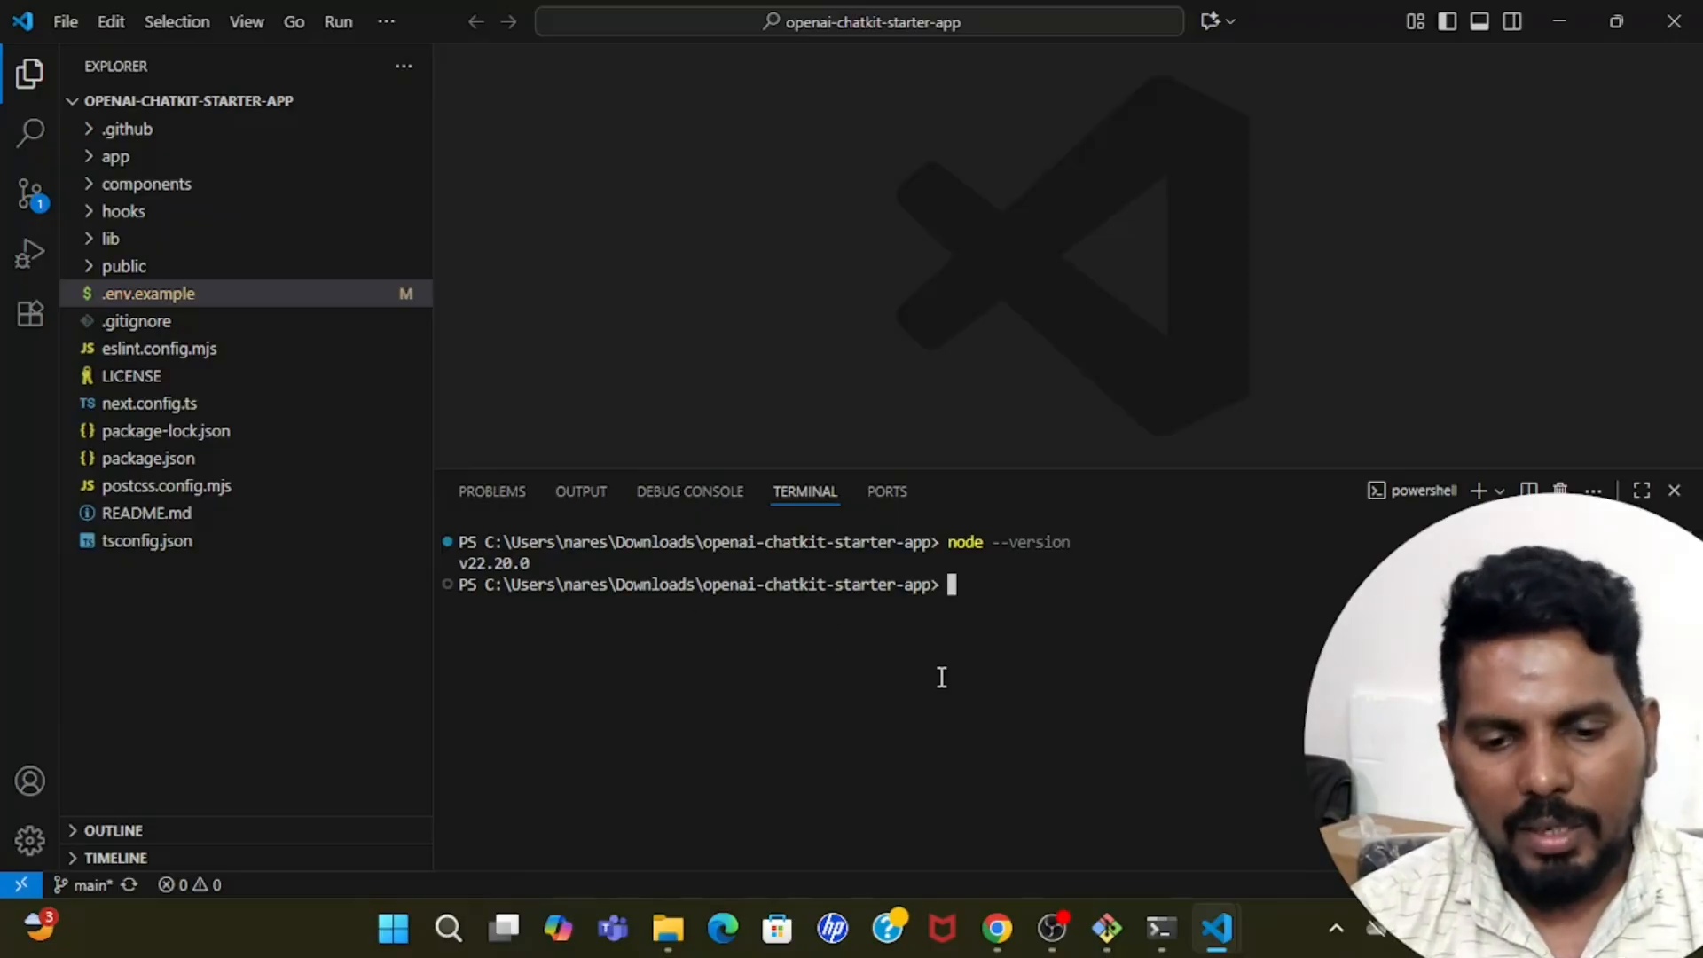
# Install the project's dependencies by running npm install in the terminal.
pyautogui.write('npm ')
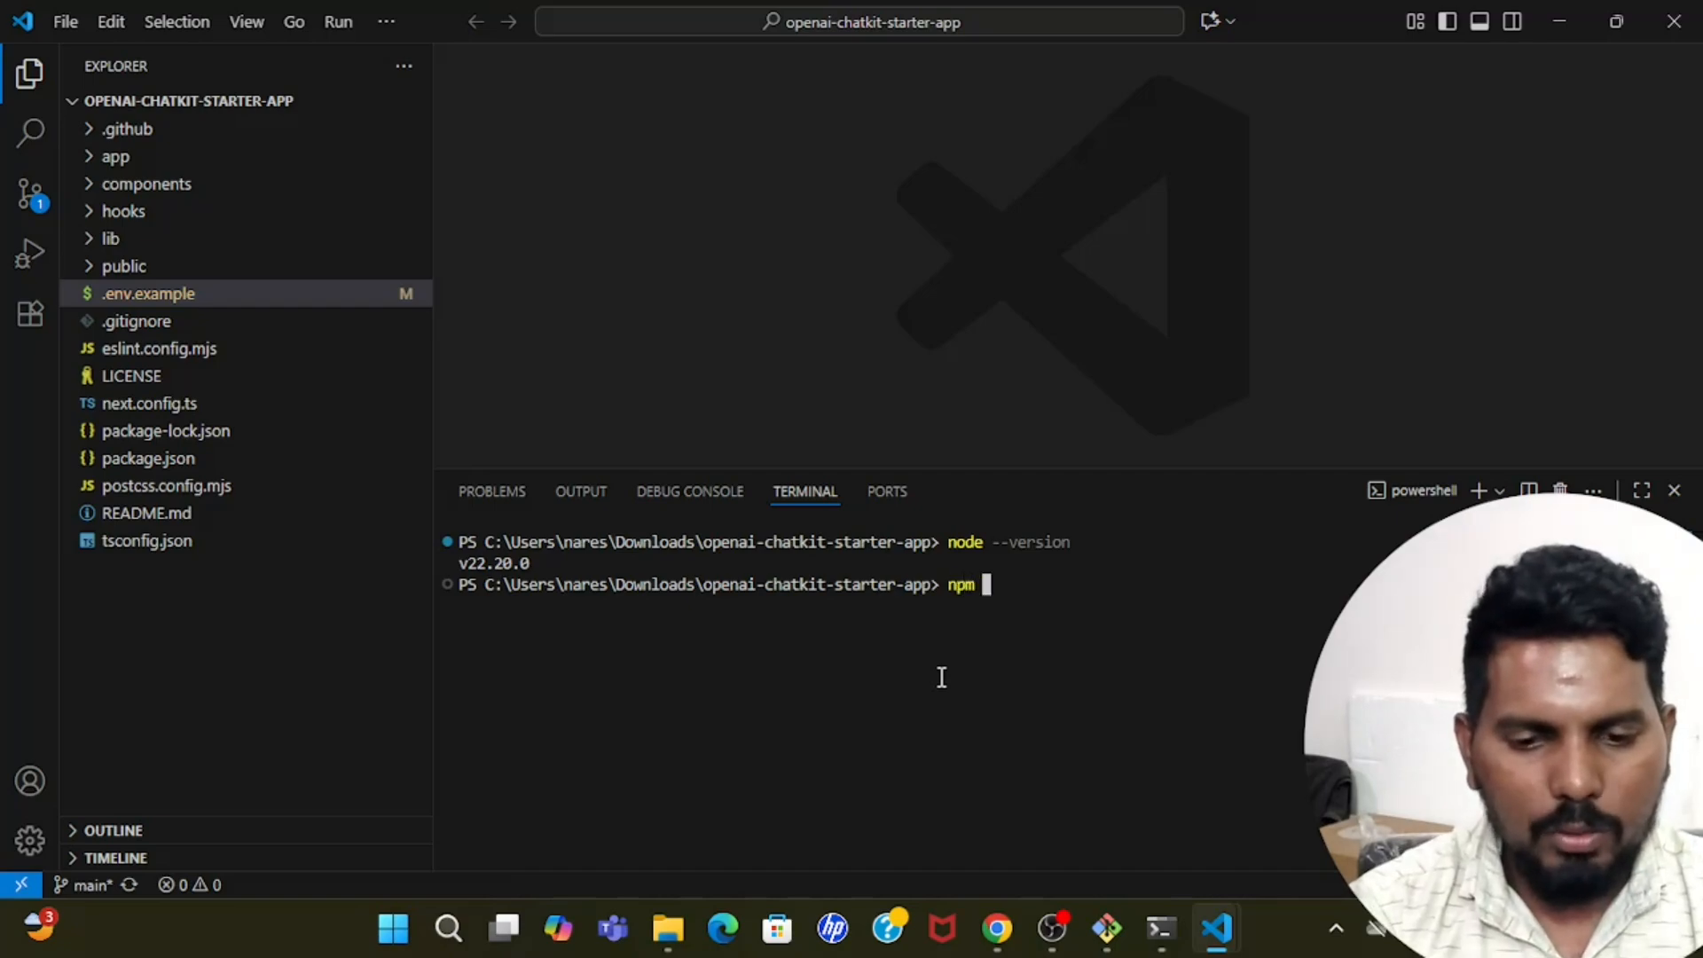
pyautogui.write('install')
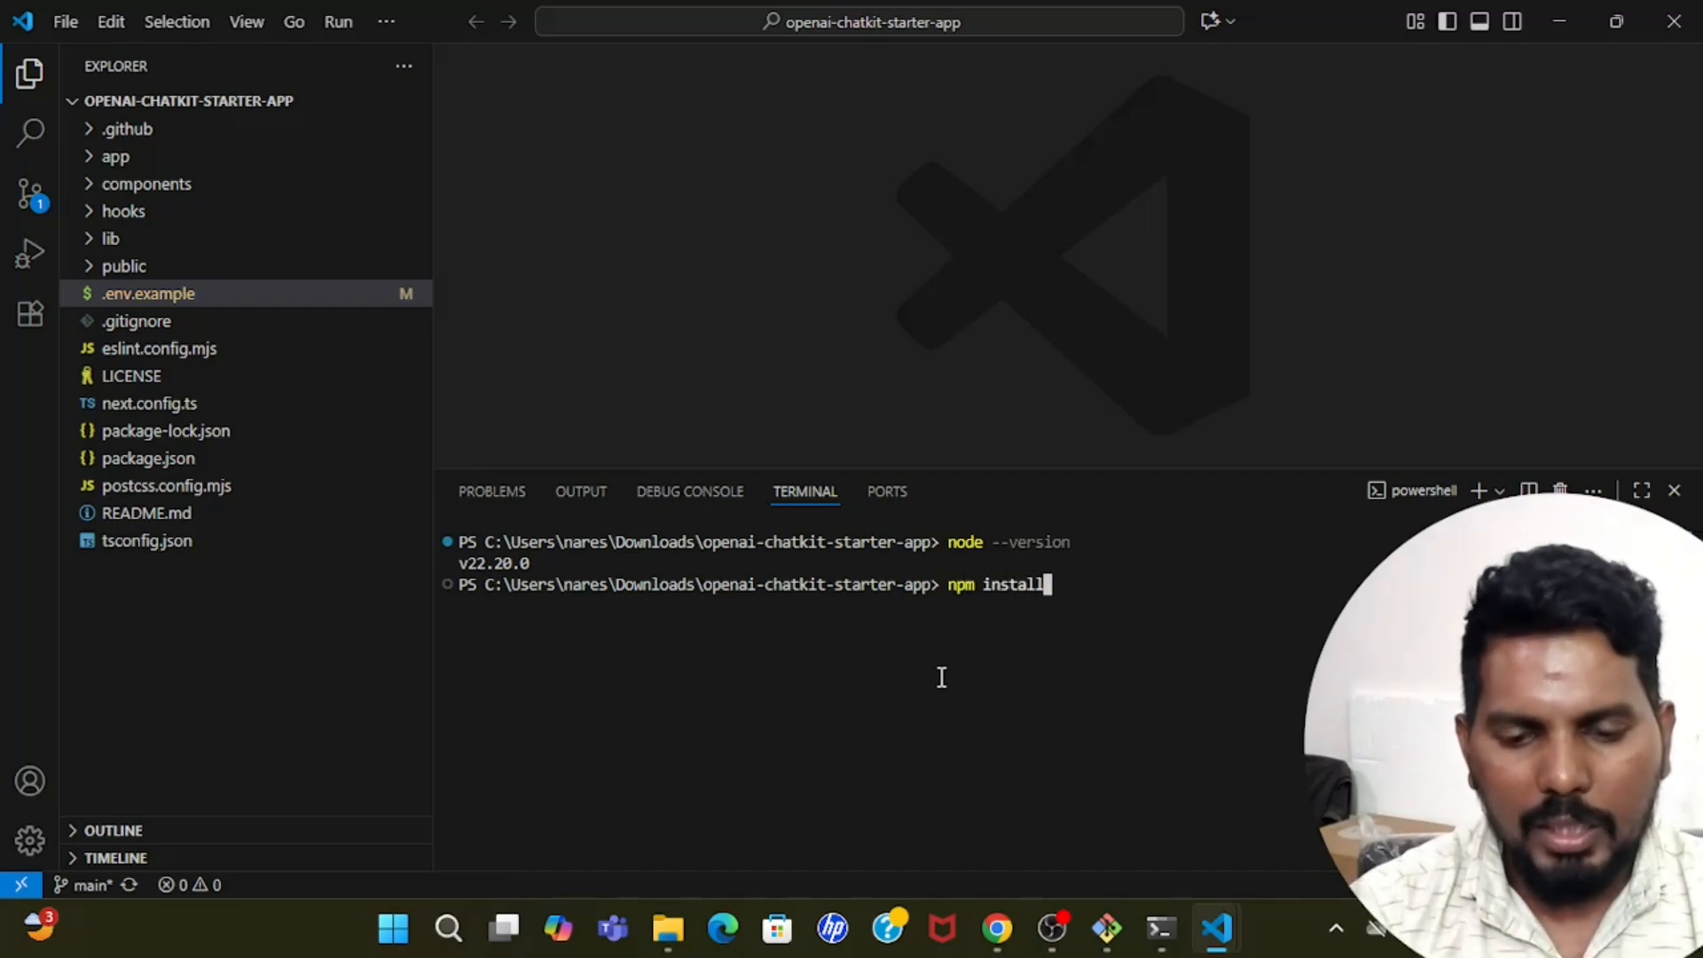
pyautogui.press('Return')
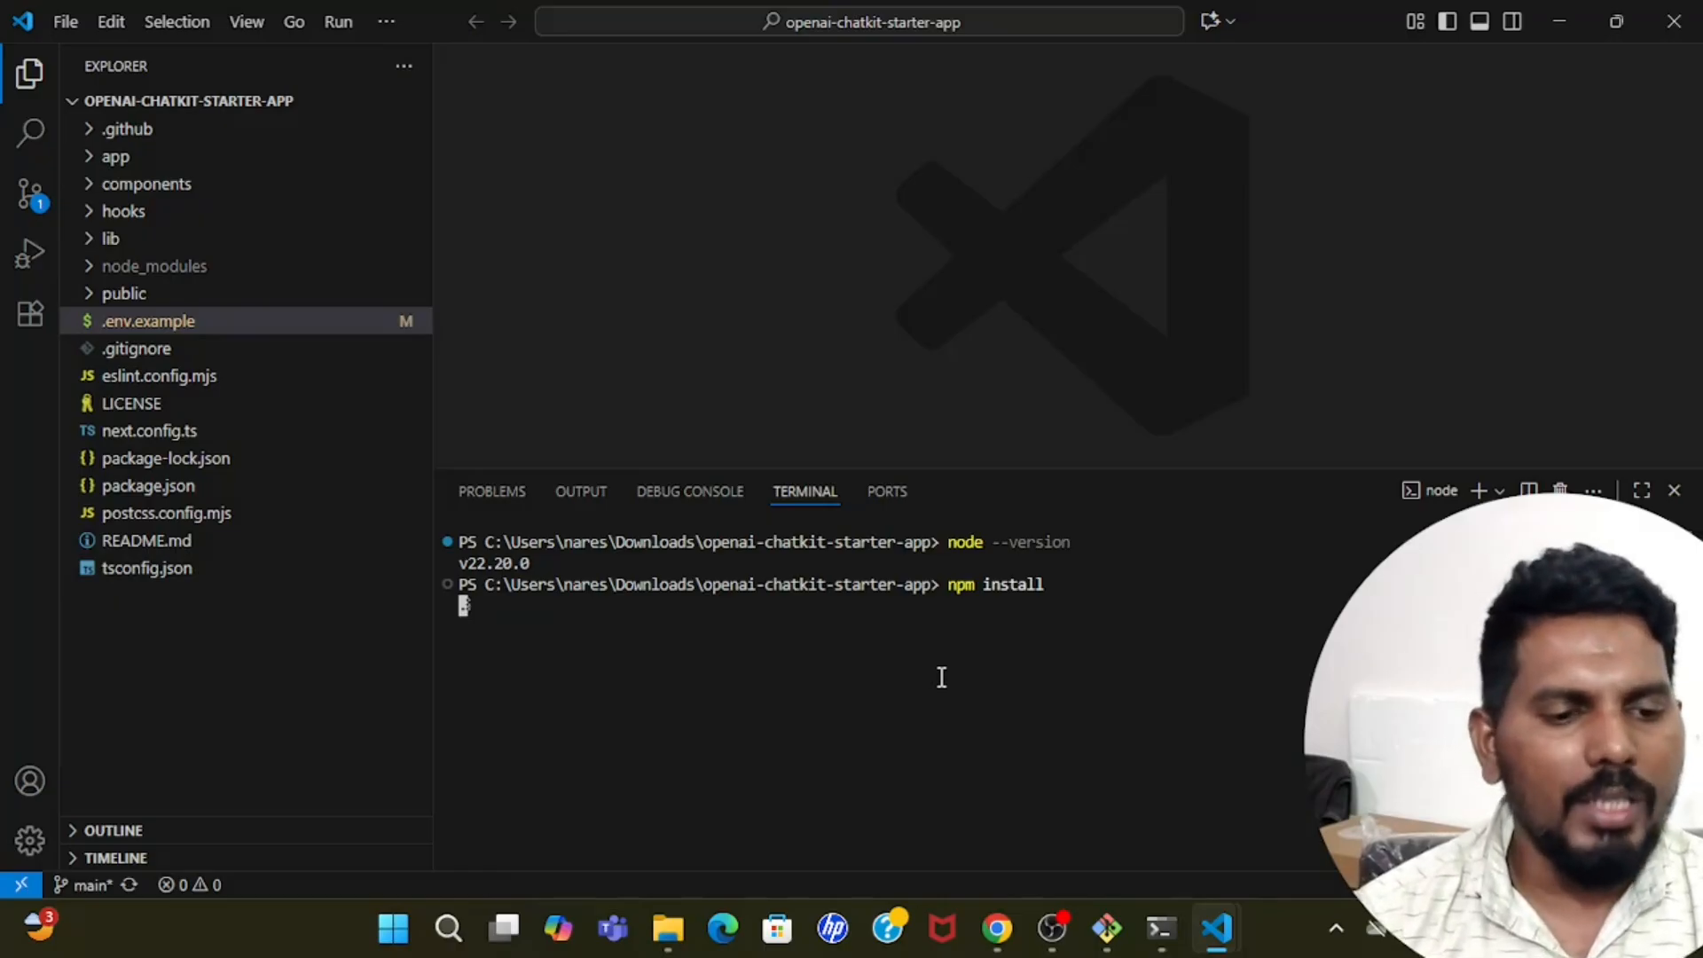
# Open package.json and examine its scripts, dependencies and devDependencies.
pyautogui.click(165, 488)
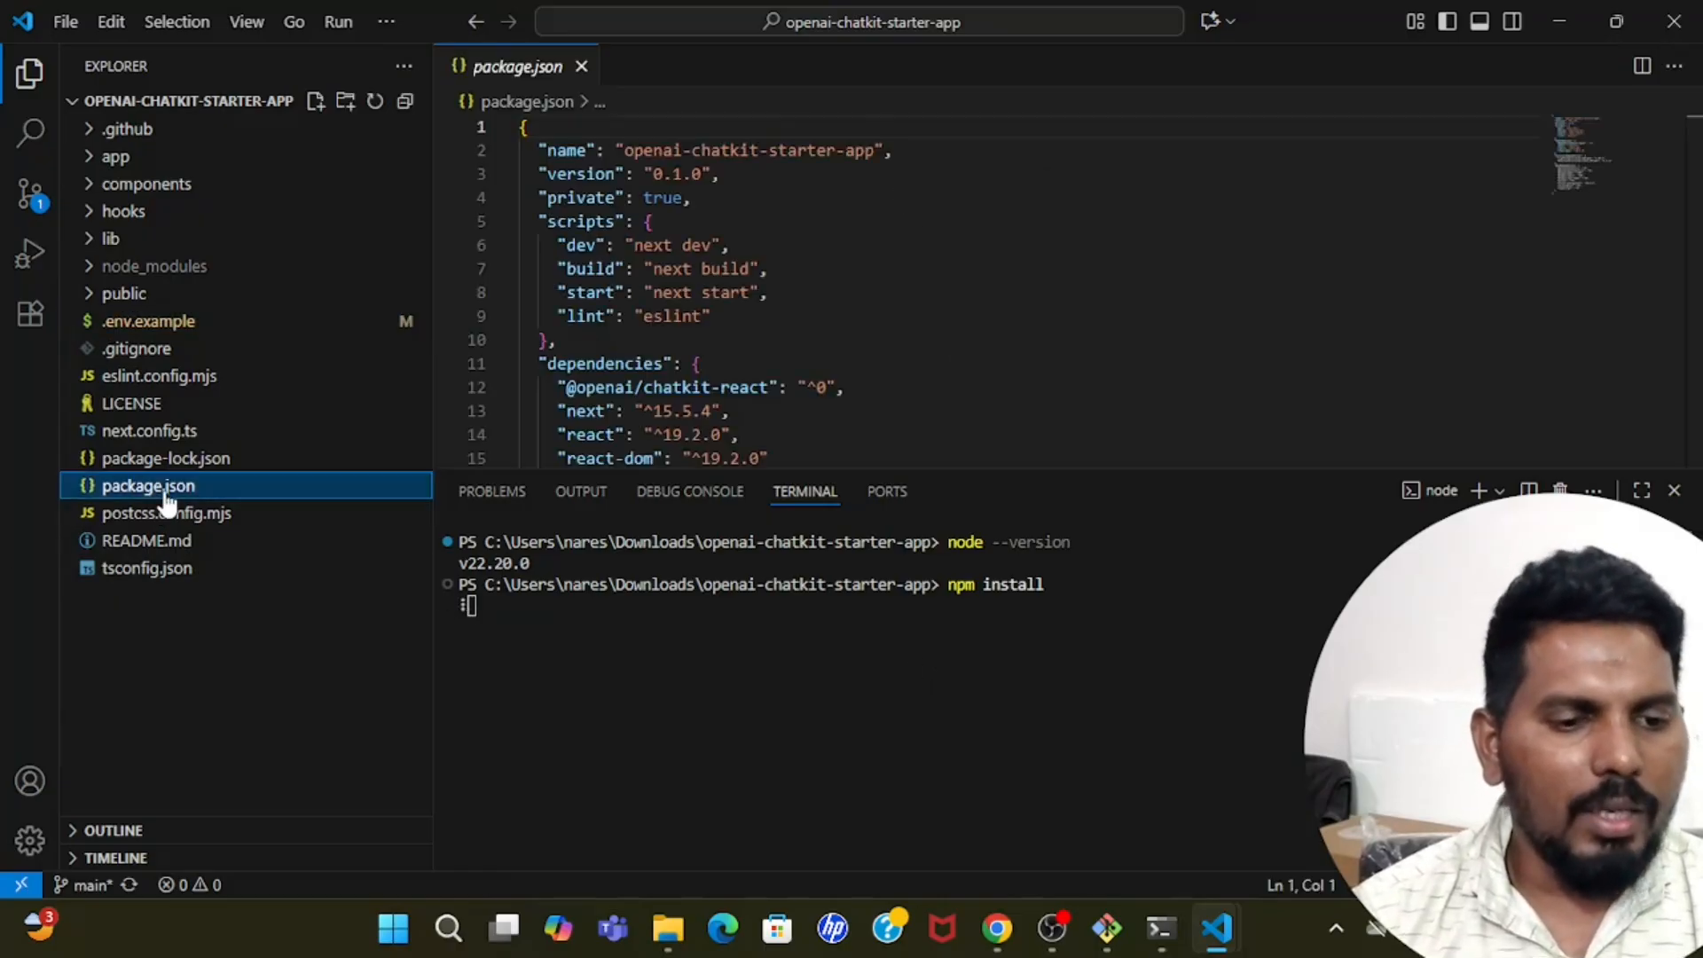
pyautogui.click(978, 325)
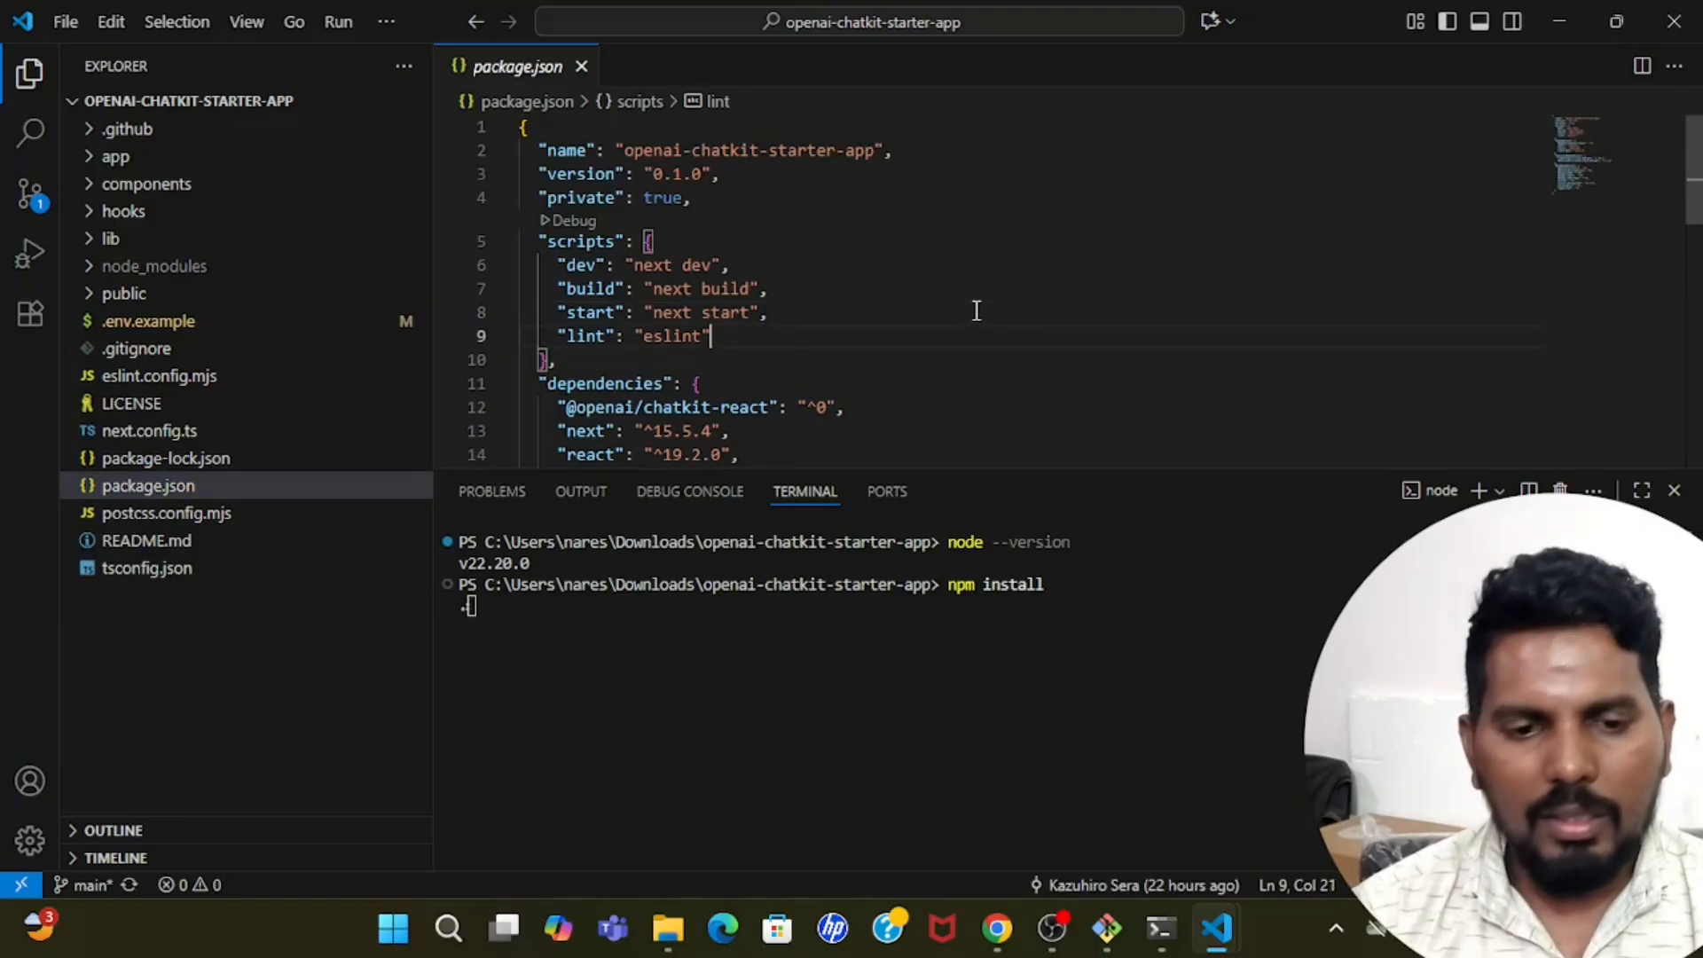
pyautogui.press('Down')
pyautogui.press('Down')
pyautogui.press('Down')
pyautogui.press('Down')
pyautogui.press('Down')
pyautogui.press('Down')
pyautogui.press('Down')
pyautogui.press('Down')
pyautogui.press('Down')
pyautogui.press('Down')
pyautogui.press('Down')
pyautogui.press('Down')
pyautogui.press('Down')
pyautogui.press('Down')
pyautogui.press('Down')
pyautogui.press('Down')
pyautogui.press('Down')
pyautogui.press('Down')
pyautogui.press('Down')
pyautogui.press('Down')
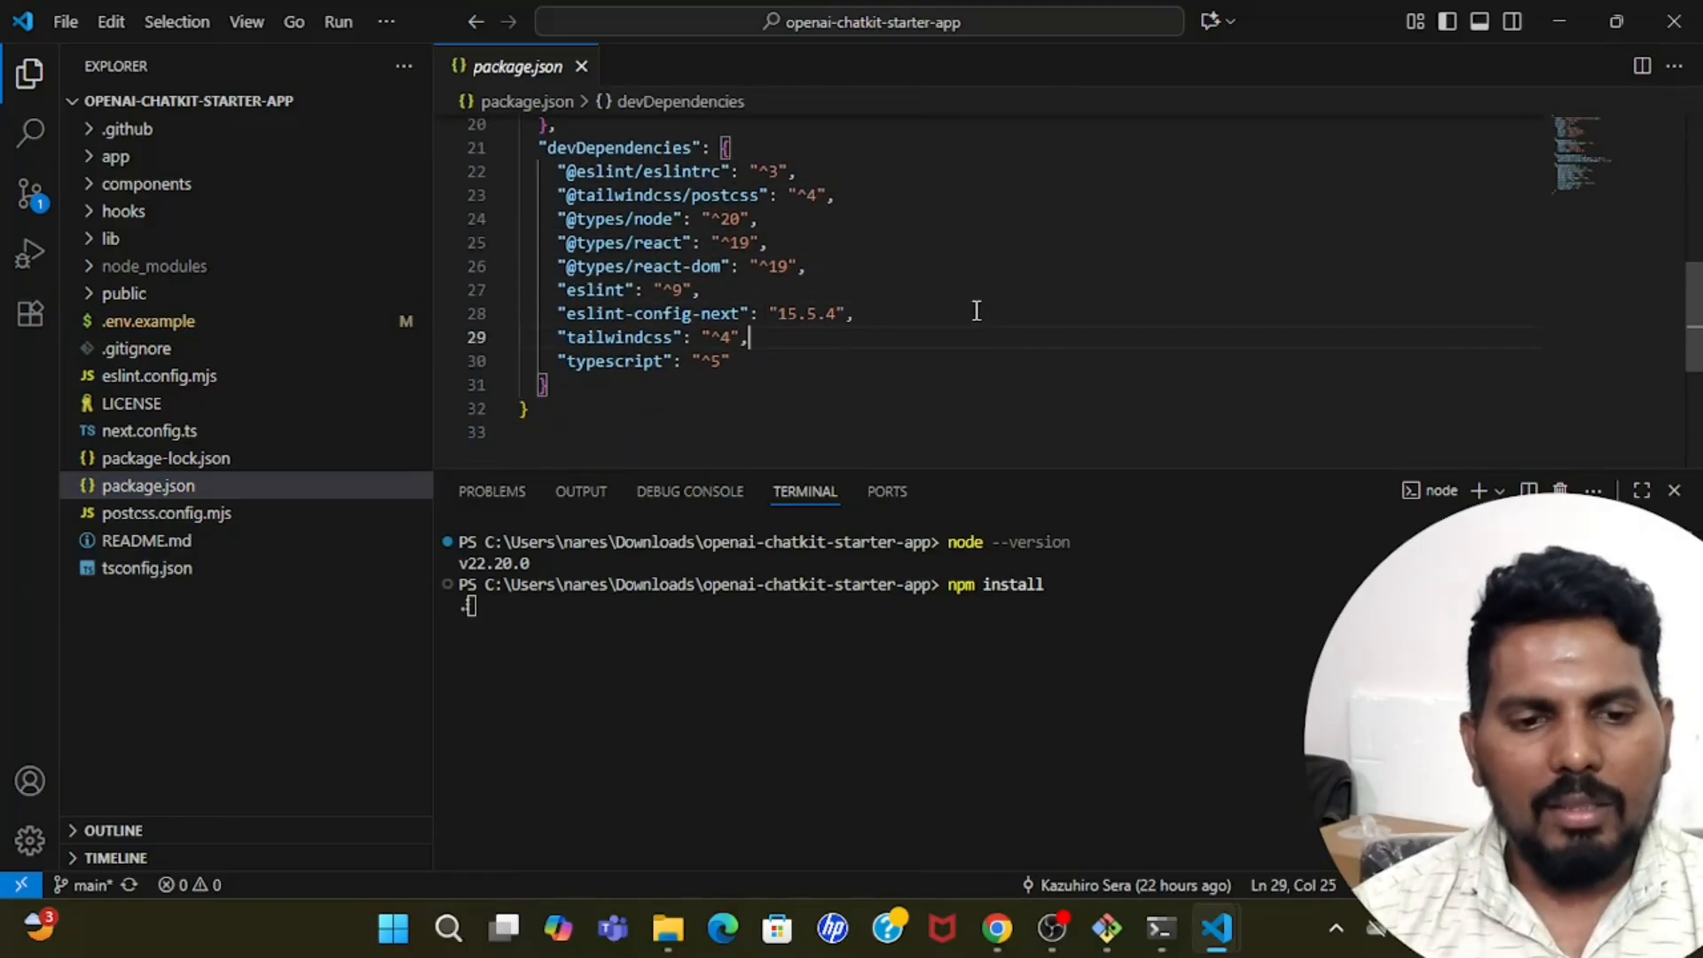
pyautogui.press('Up')
pyautogui.press('Up')
pyautogui.press('Up')
pyautogui.press('Up')
pyautogui.press('Up')
pyautogui.press('Up')
pyautogui.press('Up')
pyautogui.press('Up')
pyautogui.press('Up')
pyautogui.press('Up')
pyautogui.press('Up')
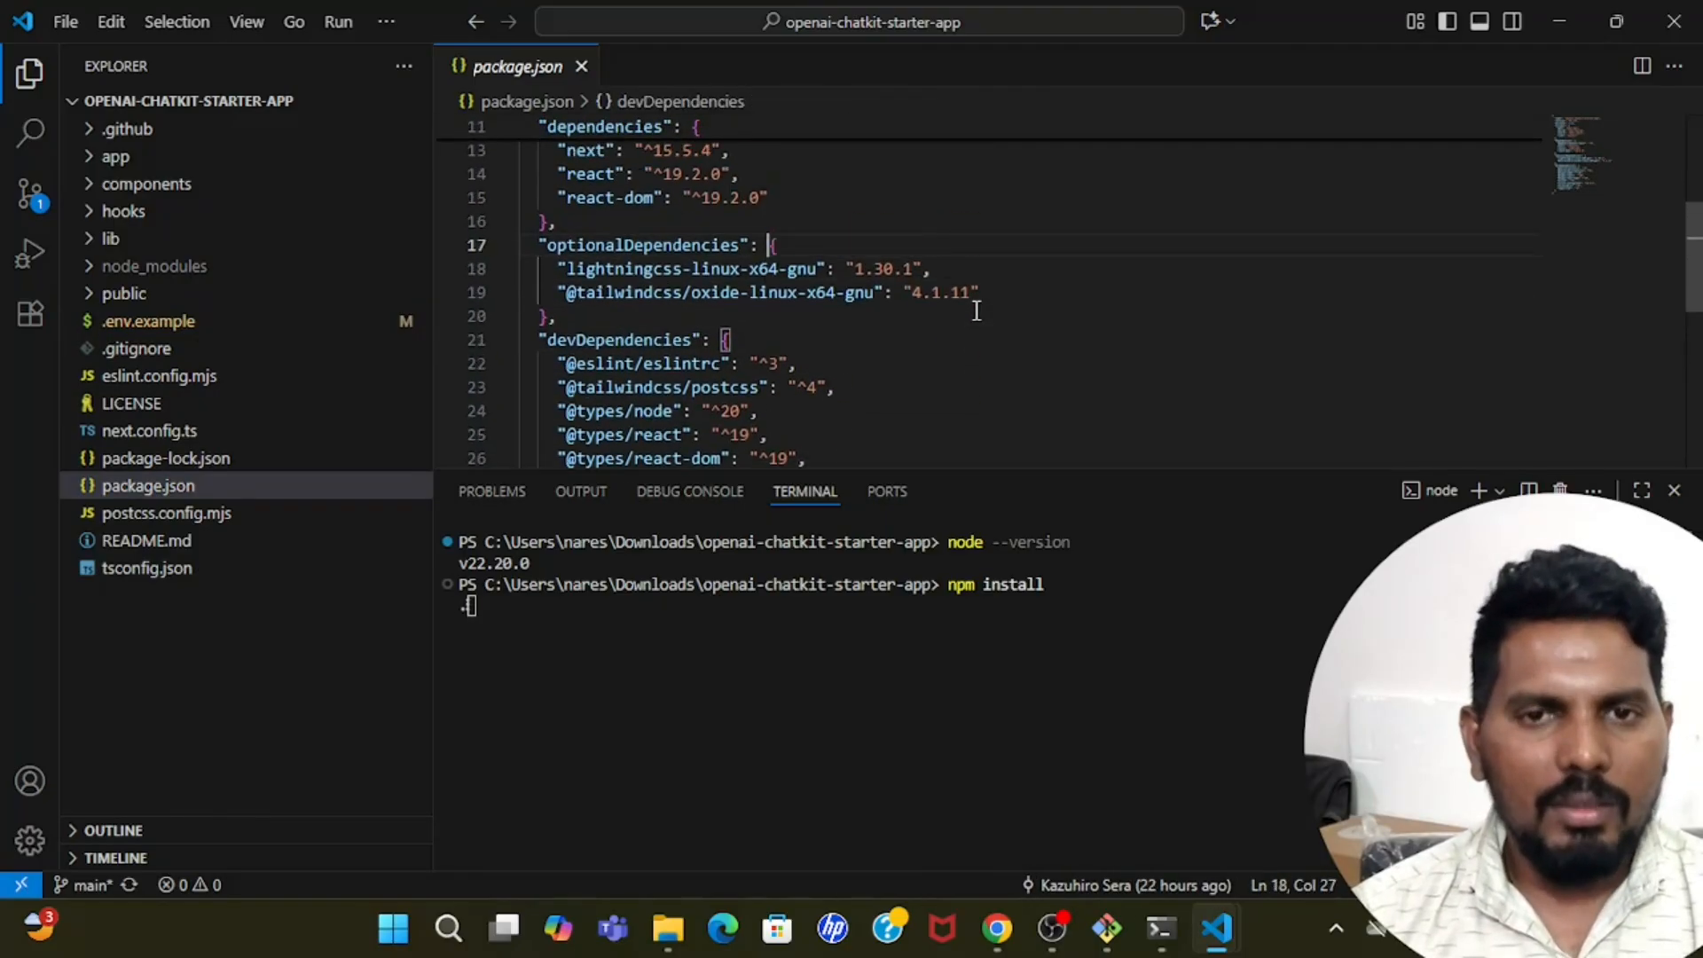
pyautogui.hotkey('ctrl', 'Home')
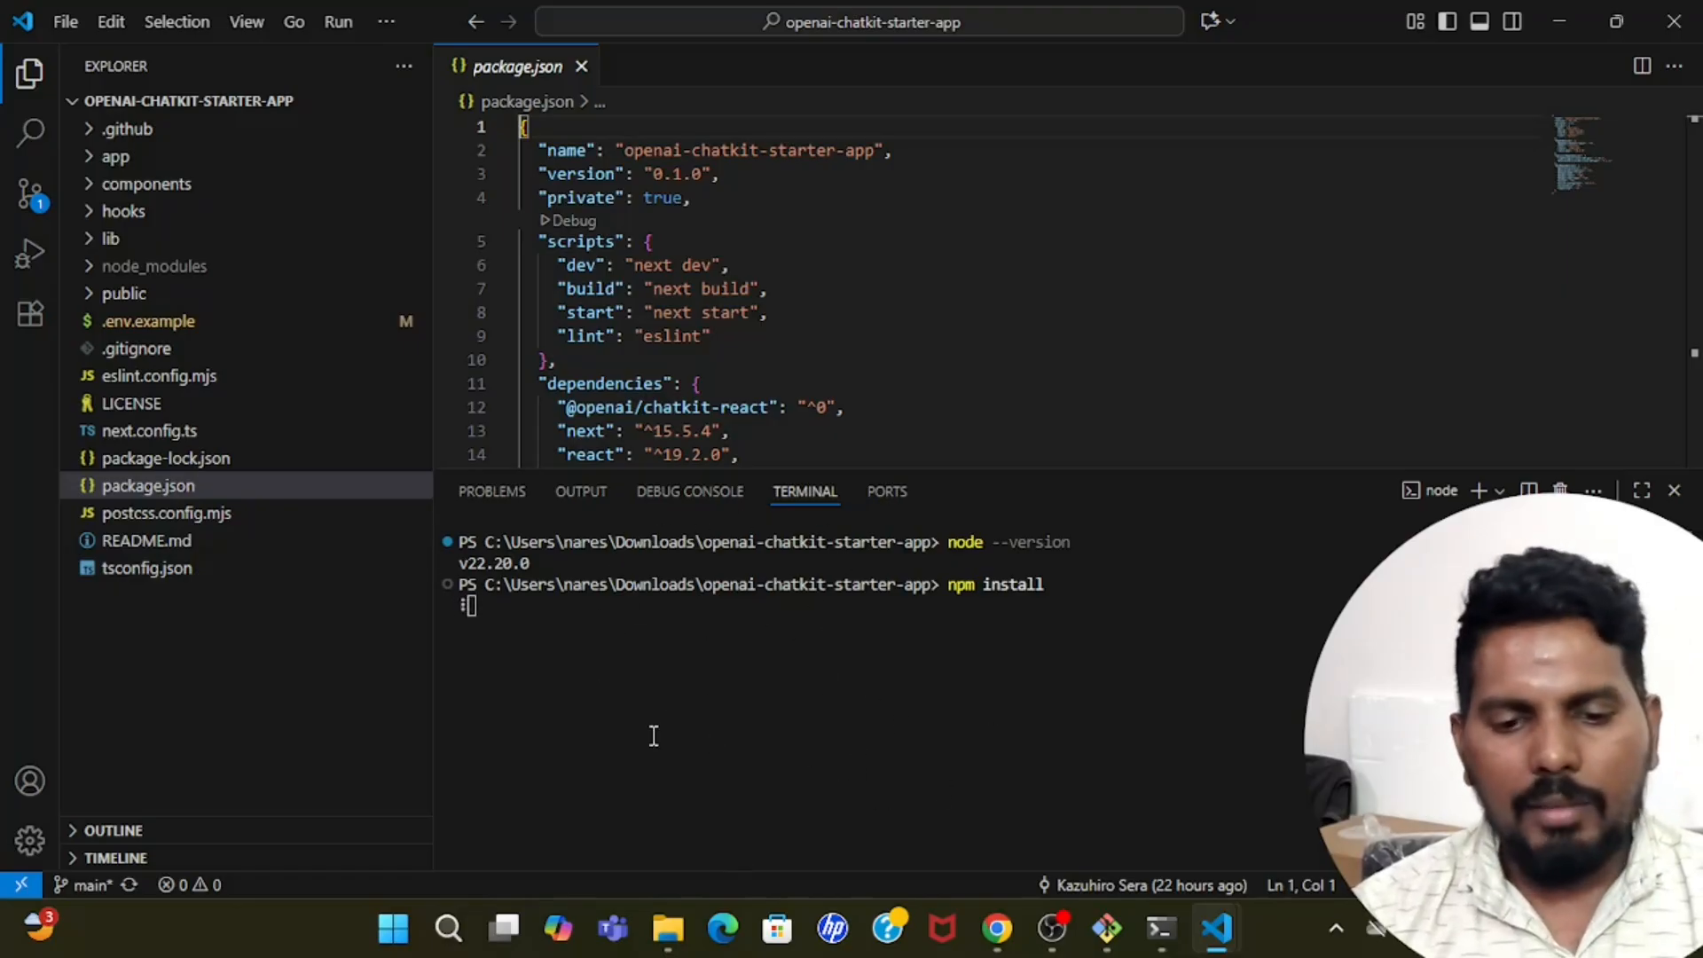
pyautogui.click(673, 312)
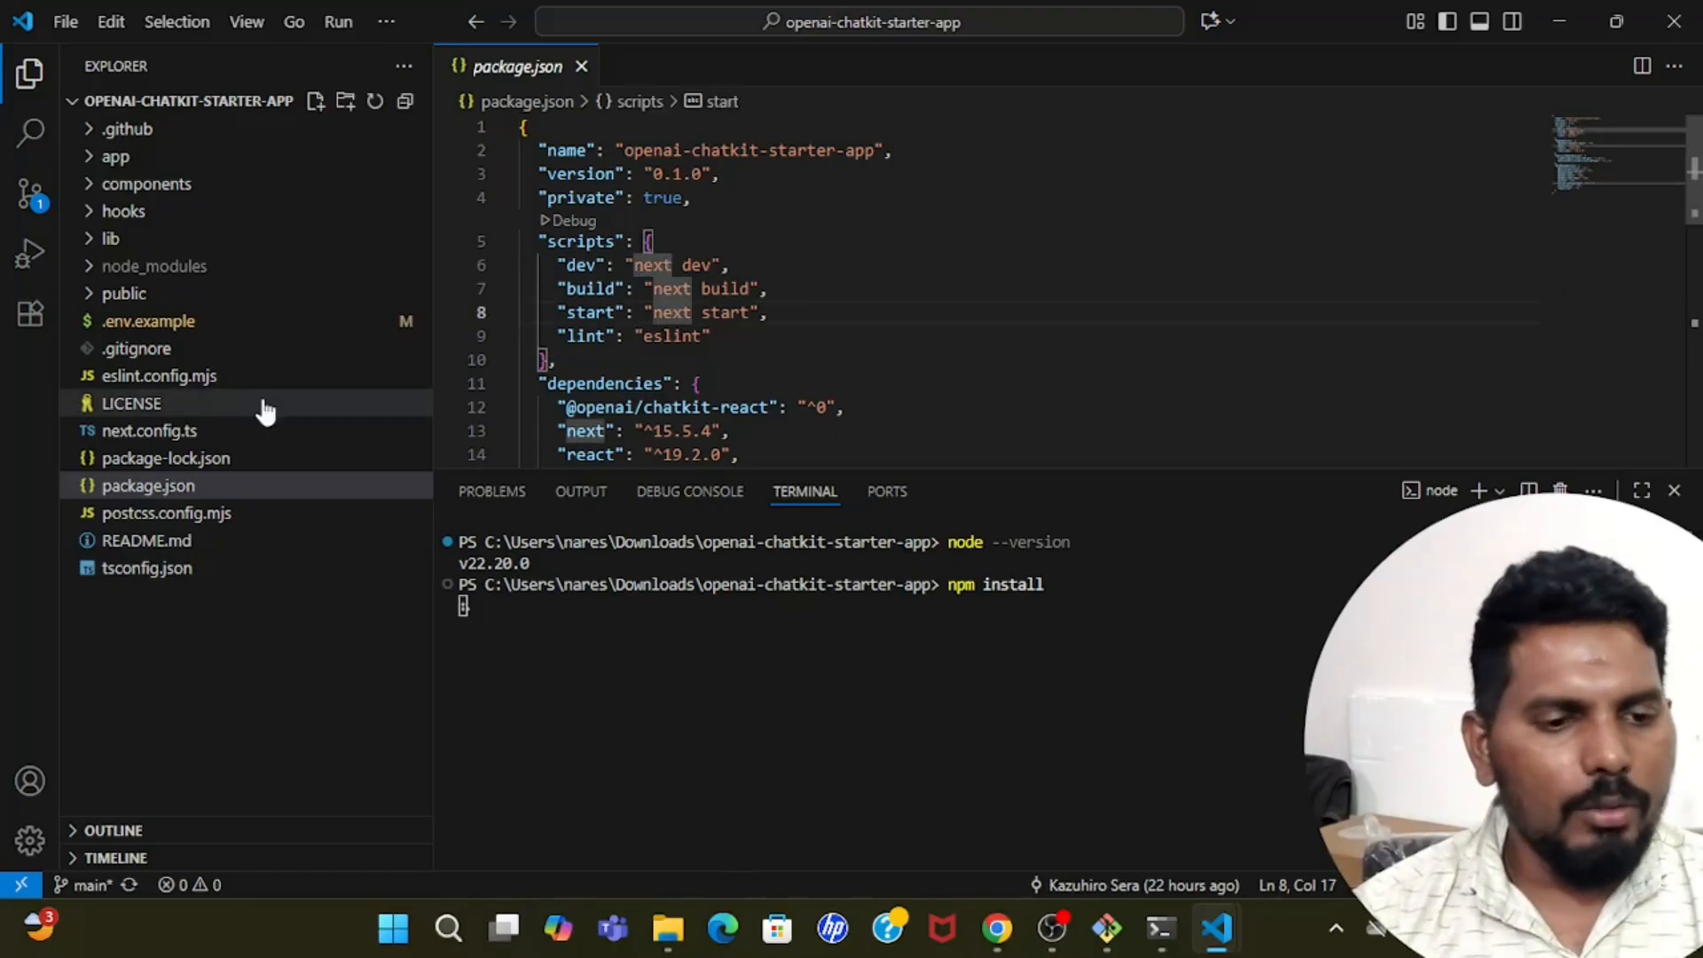
# Open .env.example, then switch to the GitHub README in Chrome and examine the command for creating the environment file.
pyautogui.click(159, 329)
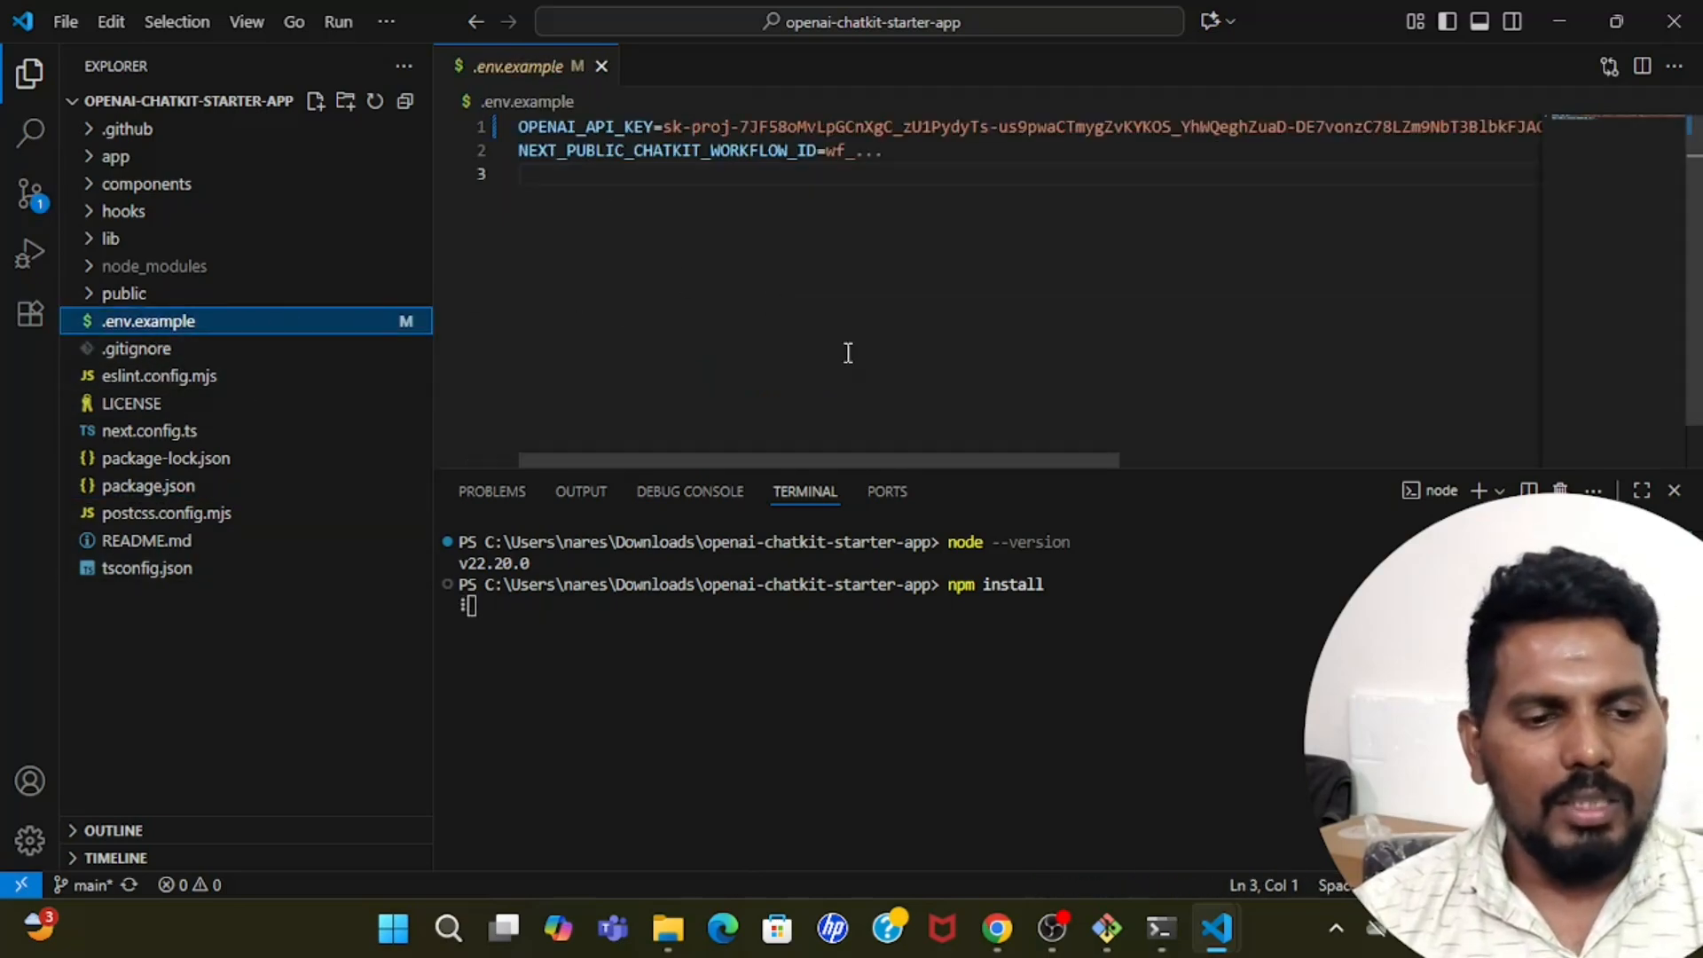
pyautogui.click(997, 928)
pyautogui.click(483, 431)
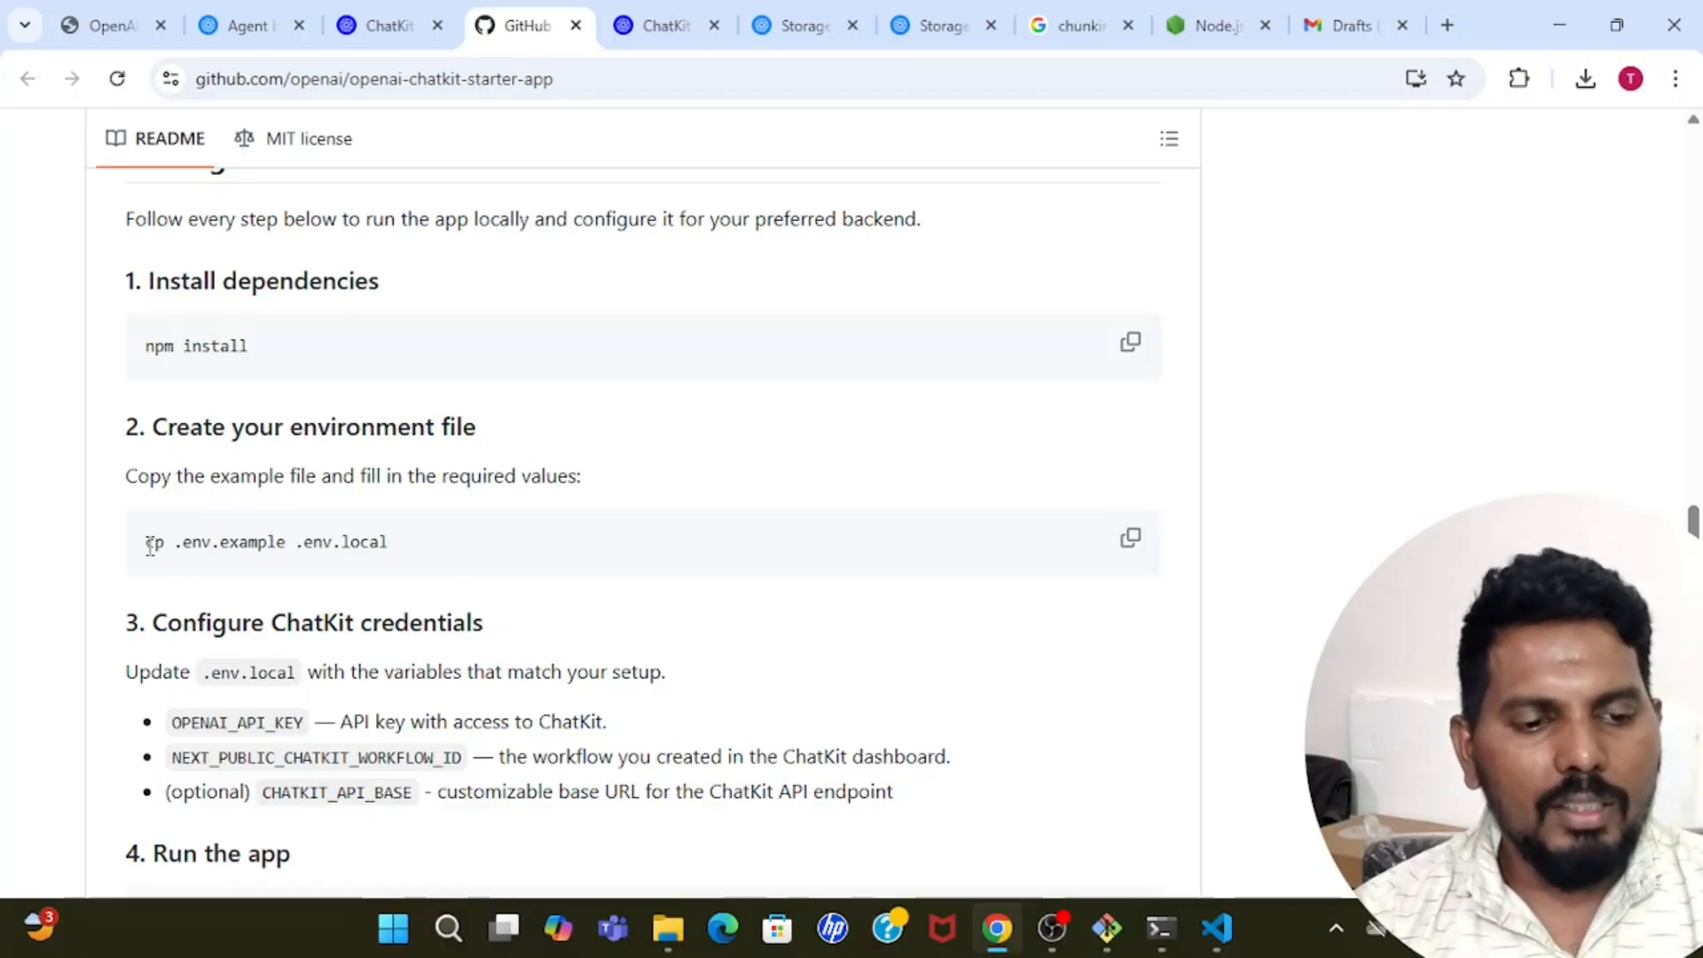
pyautogui.moveTo(176, 543); pyautogui.dragTo(434, 551)
pyautogui.click(215, 544)
pyautogui.click(433, 551)
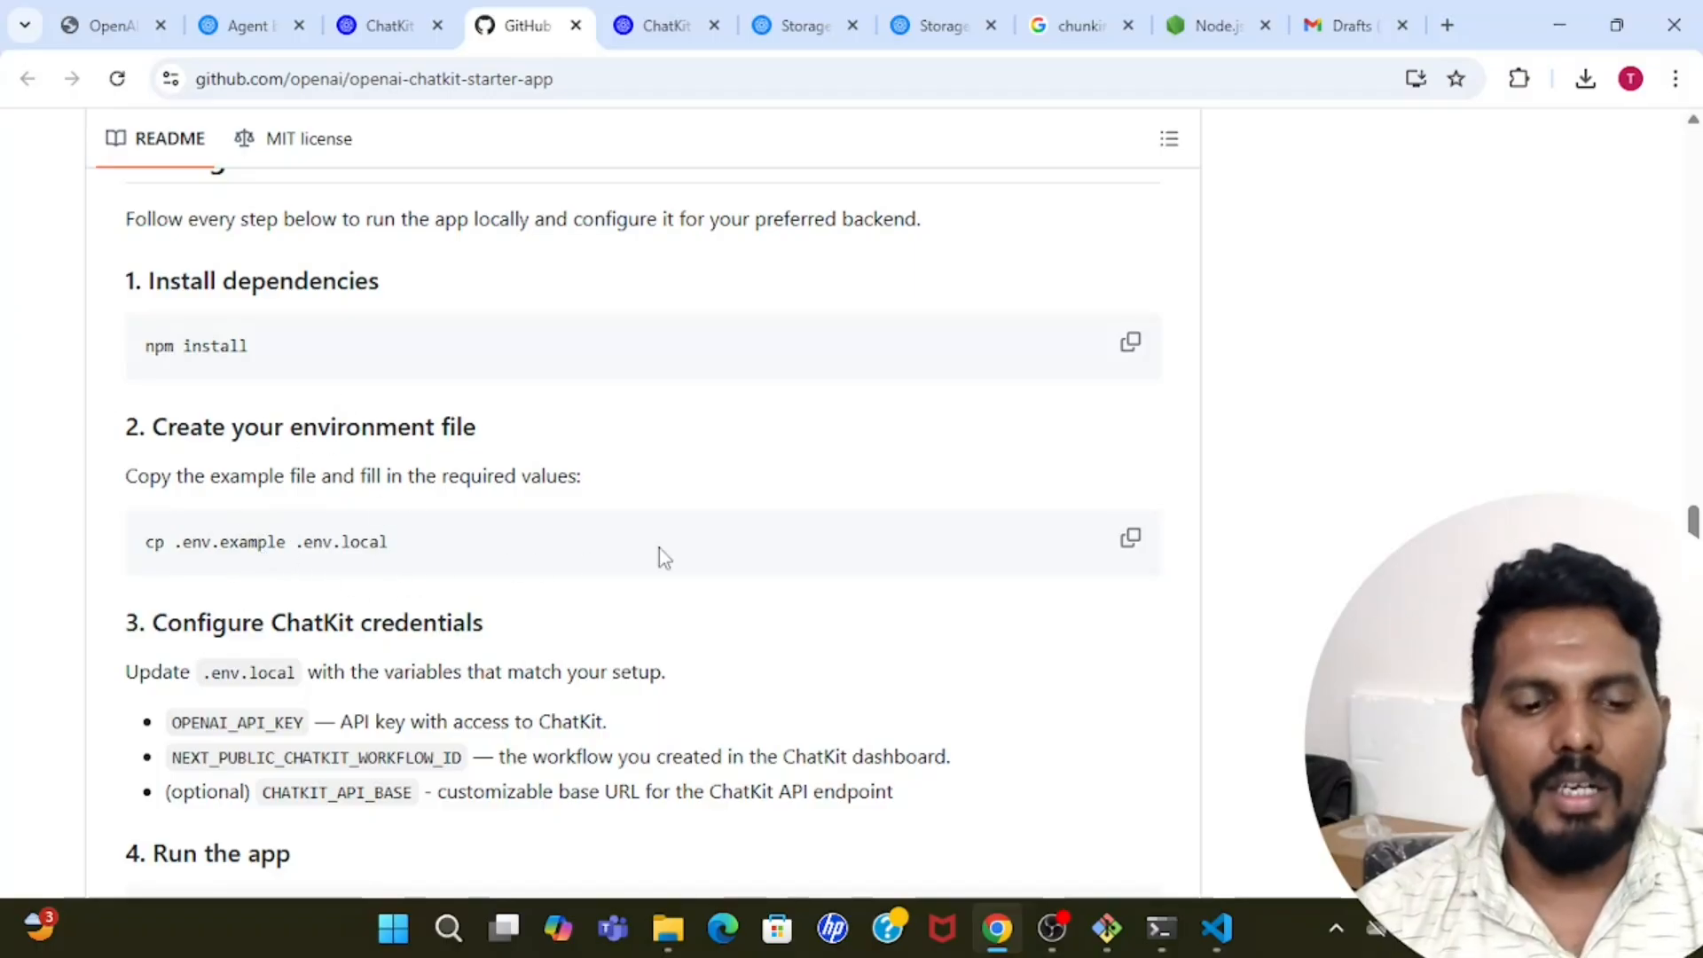
# Return to Visual Studio Code and rename the .env.example file as .env.local.
pyautogui.moveTo(1217, 928)
pyautogui.click(1277, 874)
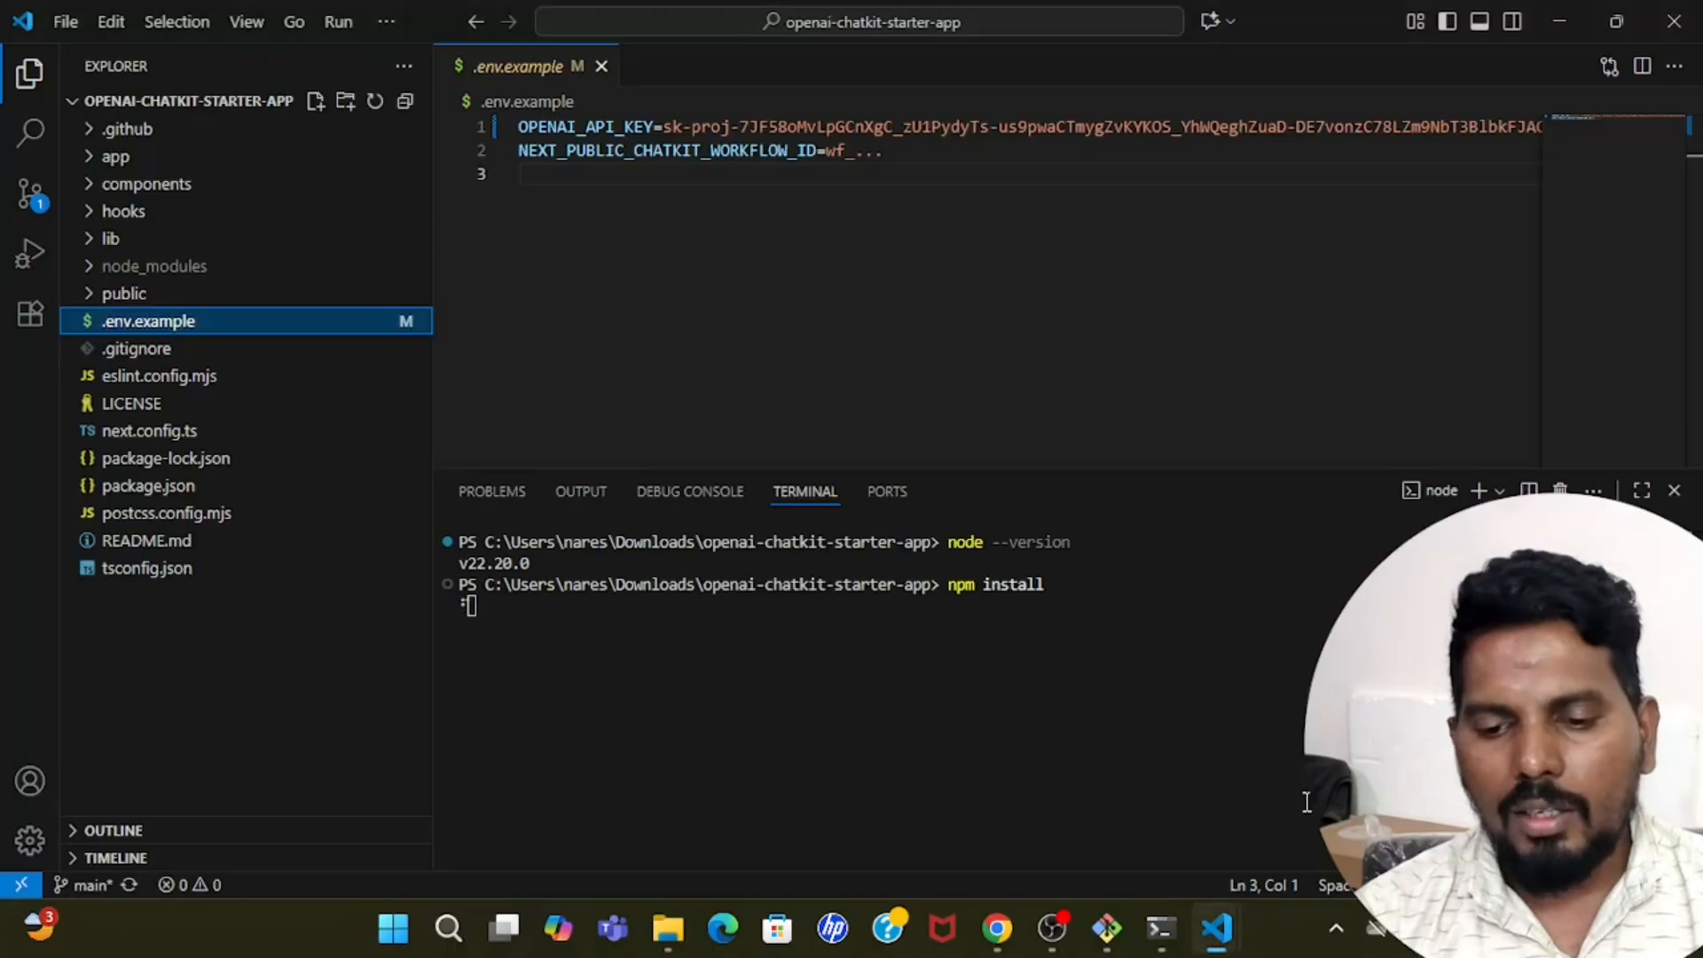
pyautogui.rightClick(239, 324)
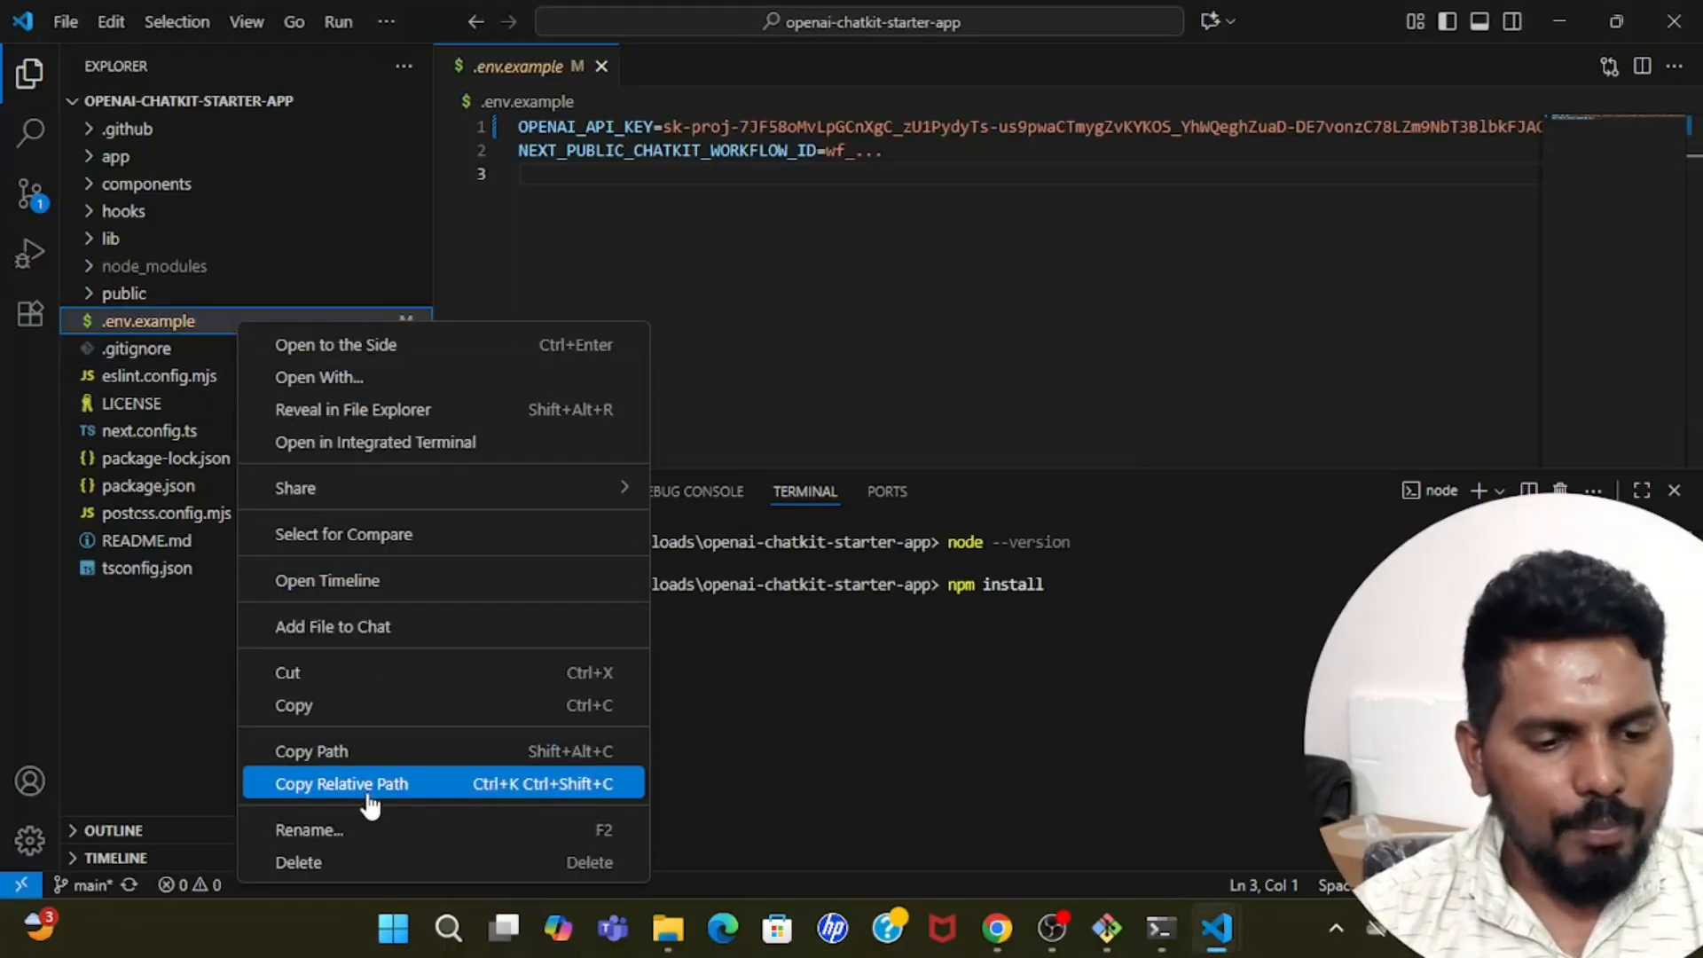
pyautogui.click(369, 827)
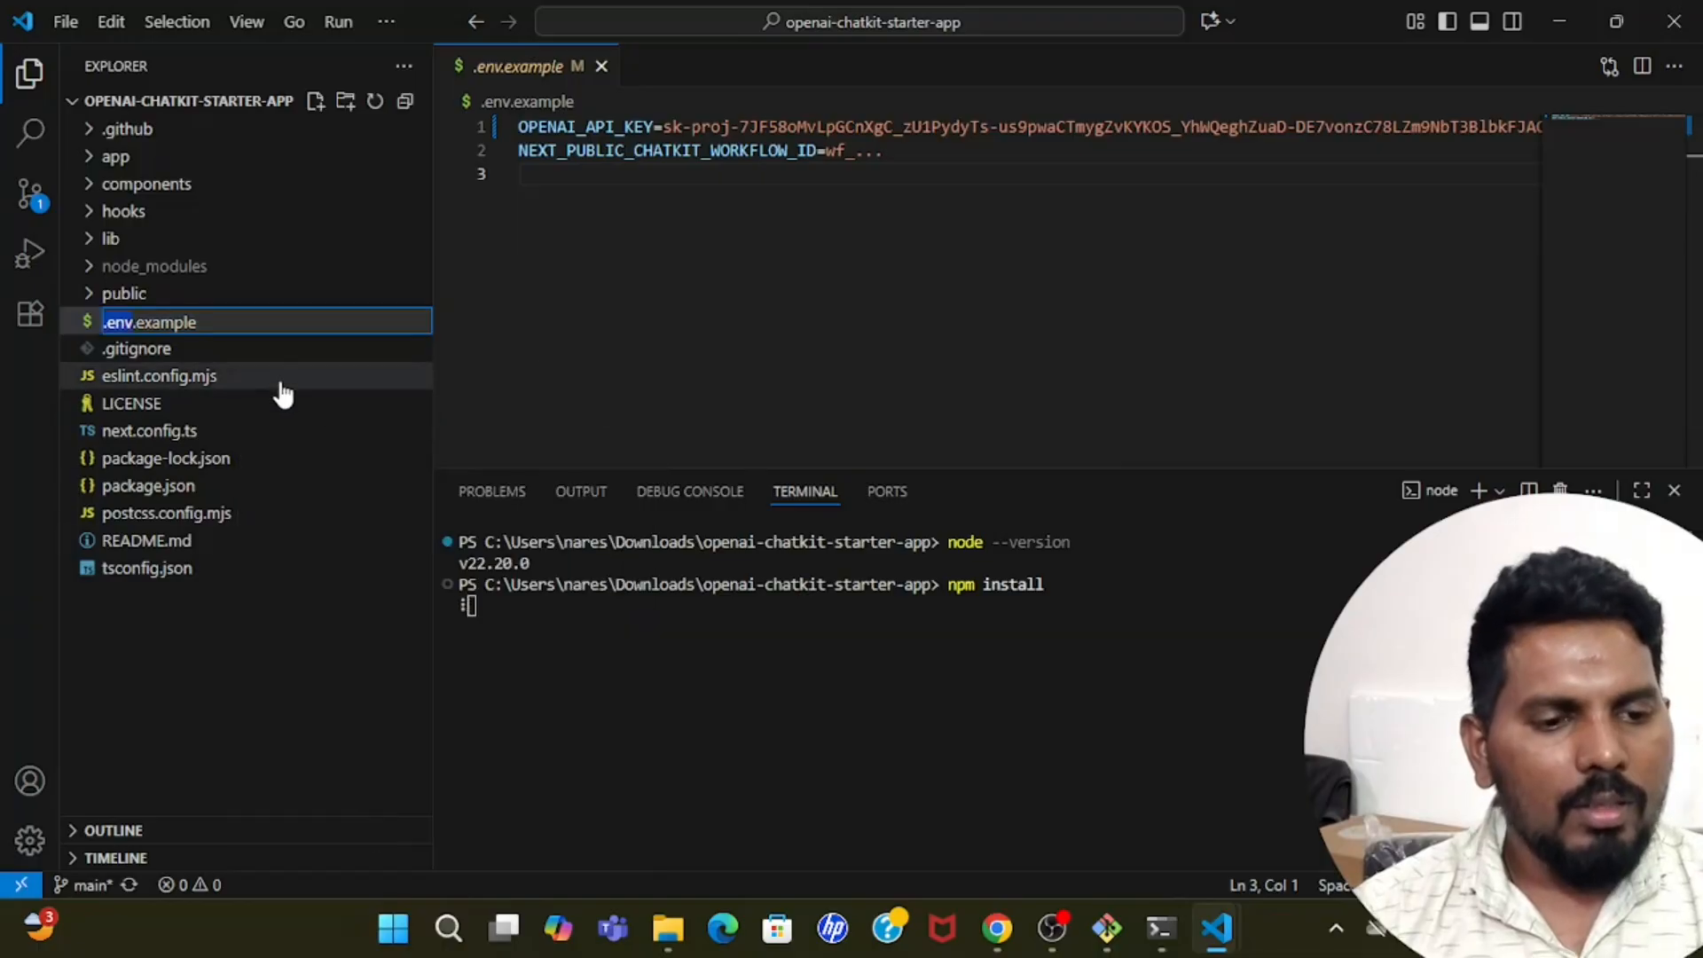
pyautogui.click(256, 325)
pyautogui.press('BackSpace')
pyautogui.press('BackSpace')
pyautogui.press('BackSpace')
pyautogui.press('BackSpace')
pyautogui.press('BackSpace')
pyautogui.press('BackSpace')
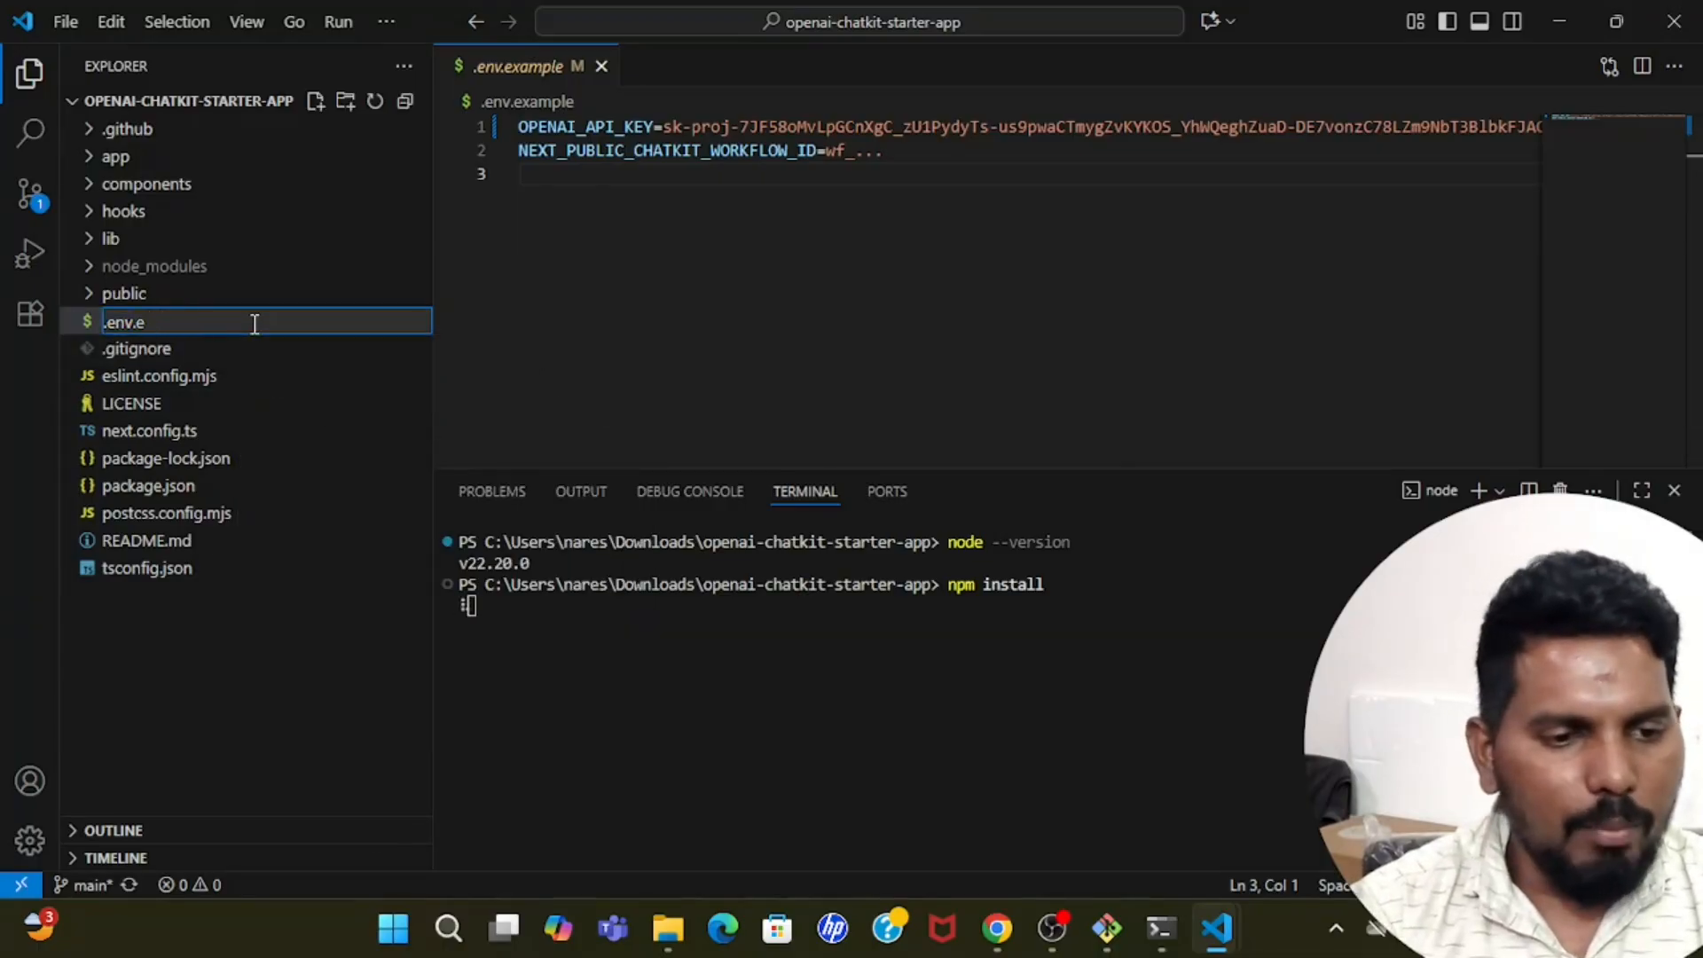
pyautogui.press('BackSpace')
pyautogui.write('lo')
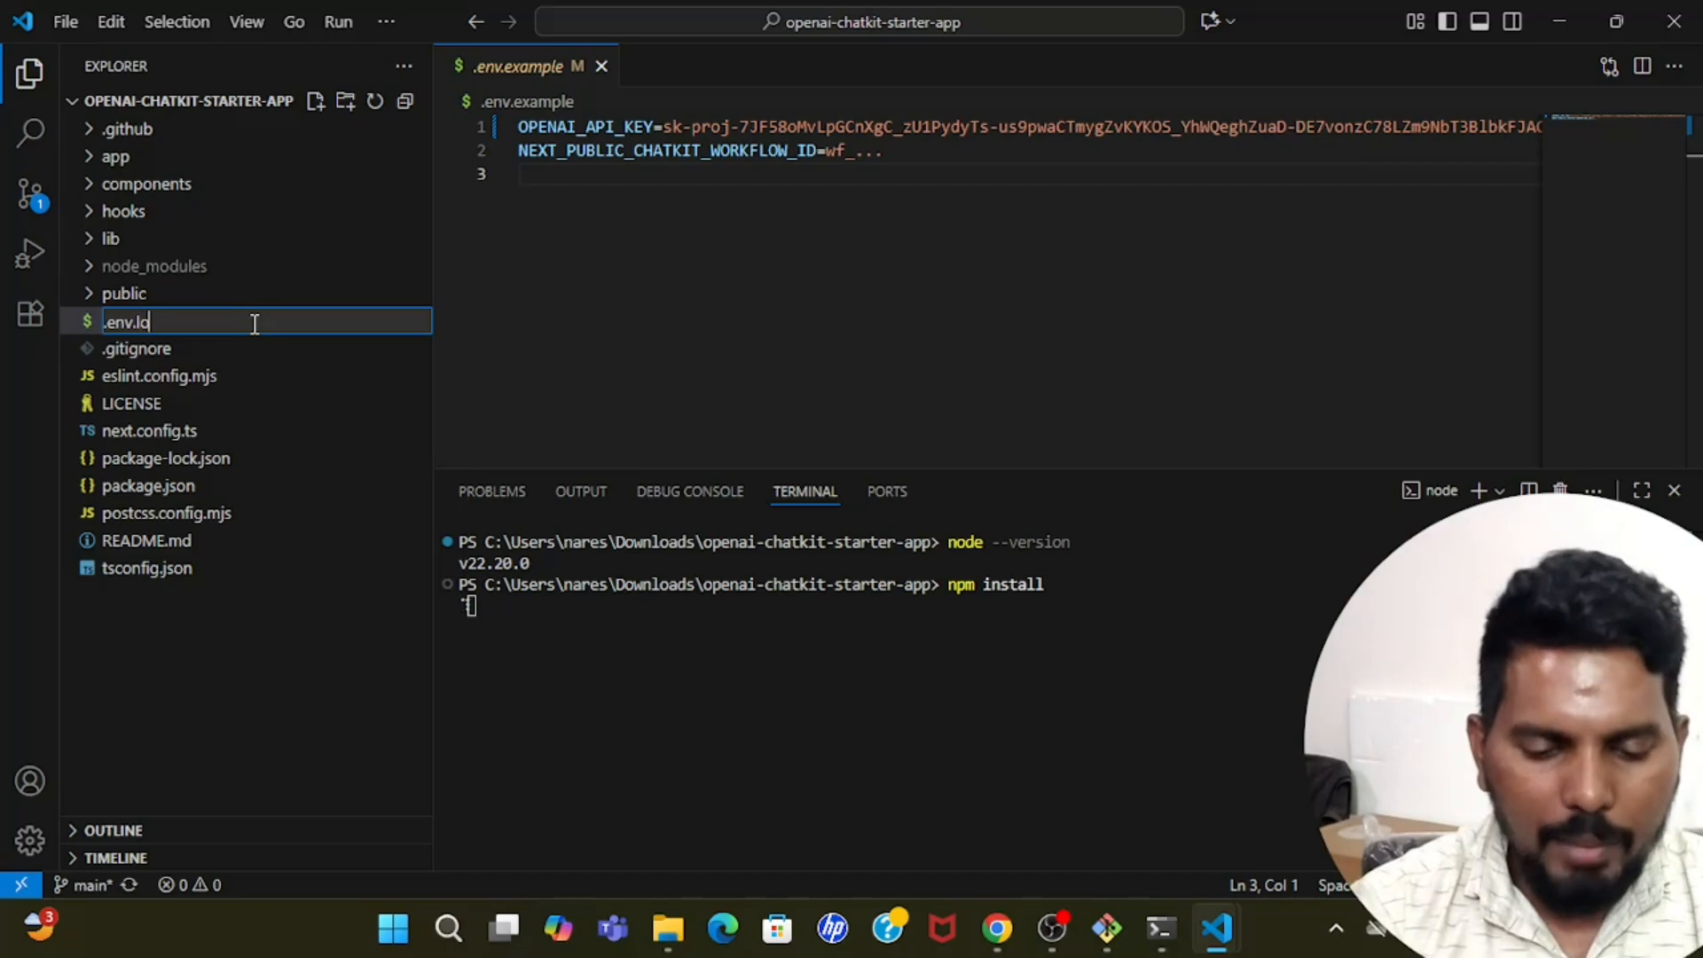
pyautogui.write('cal')
pyautogui.press('Return')
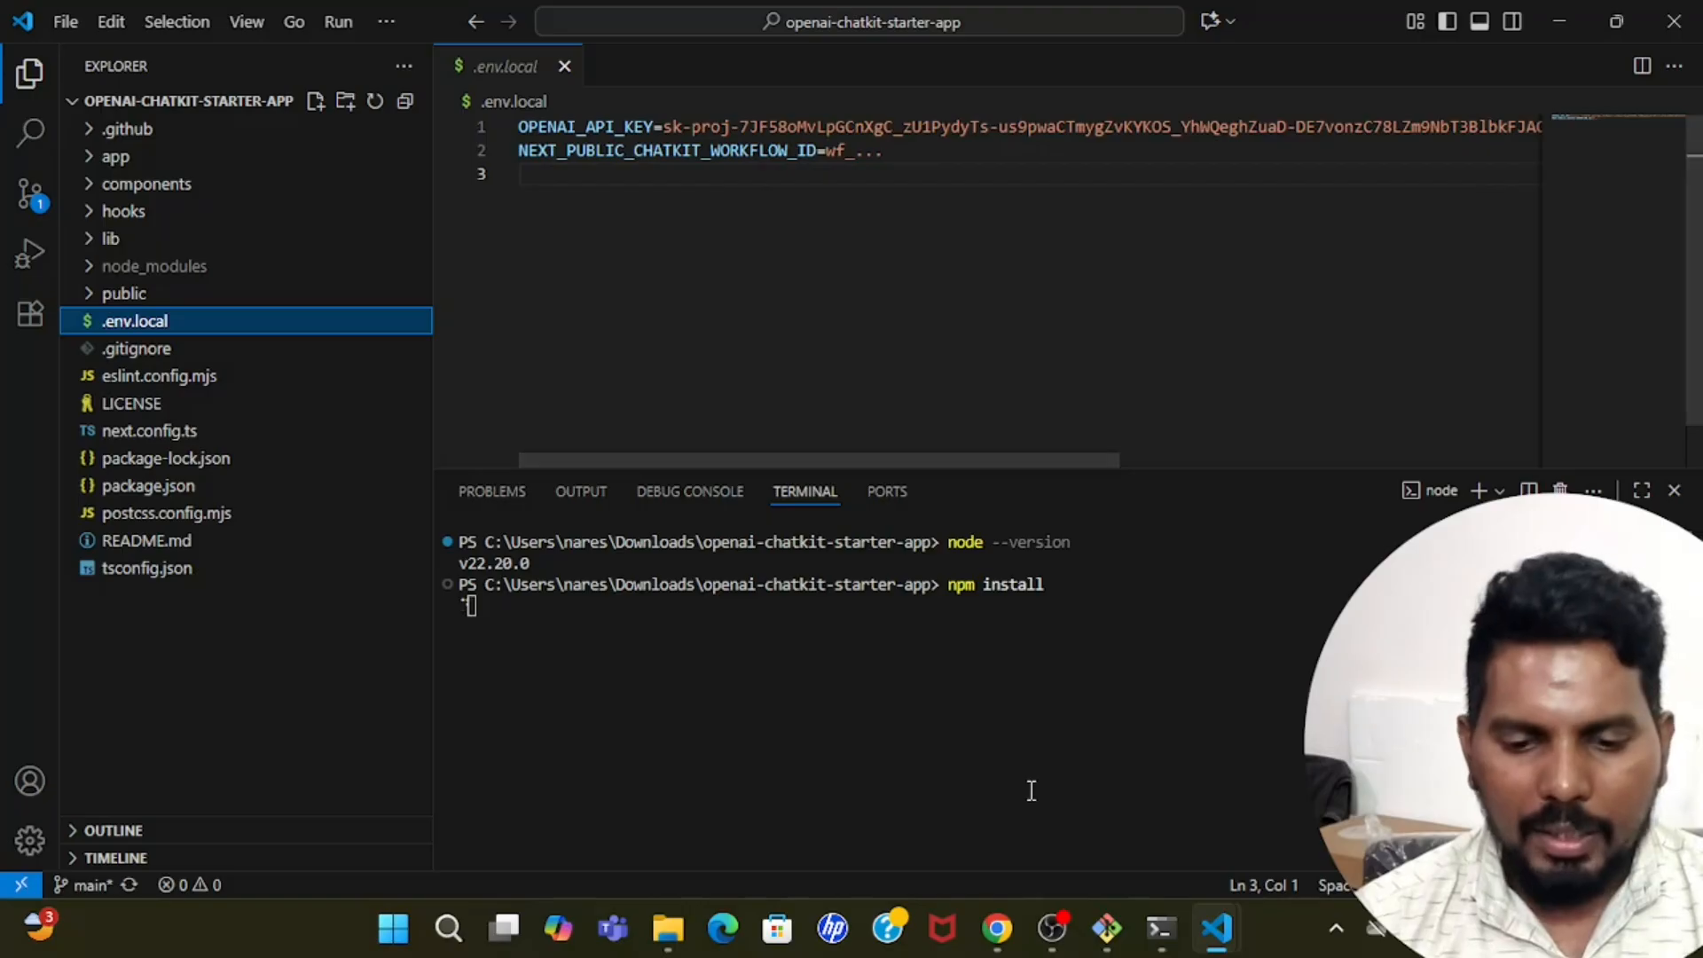
# Switch to the Agent Builder page in Chrome and copy the Autoai learners Rag workflow's ID from its ChatKit code details.
pyautogui.click(997, 928)
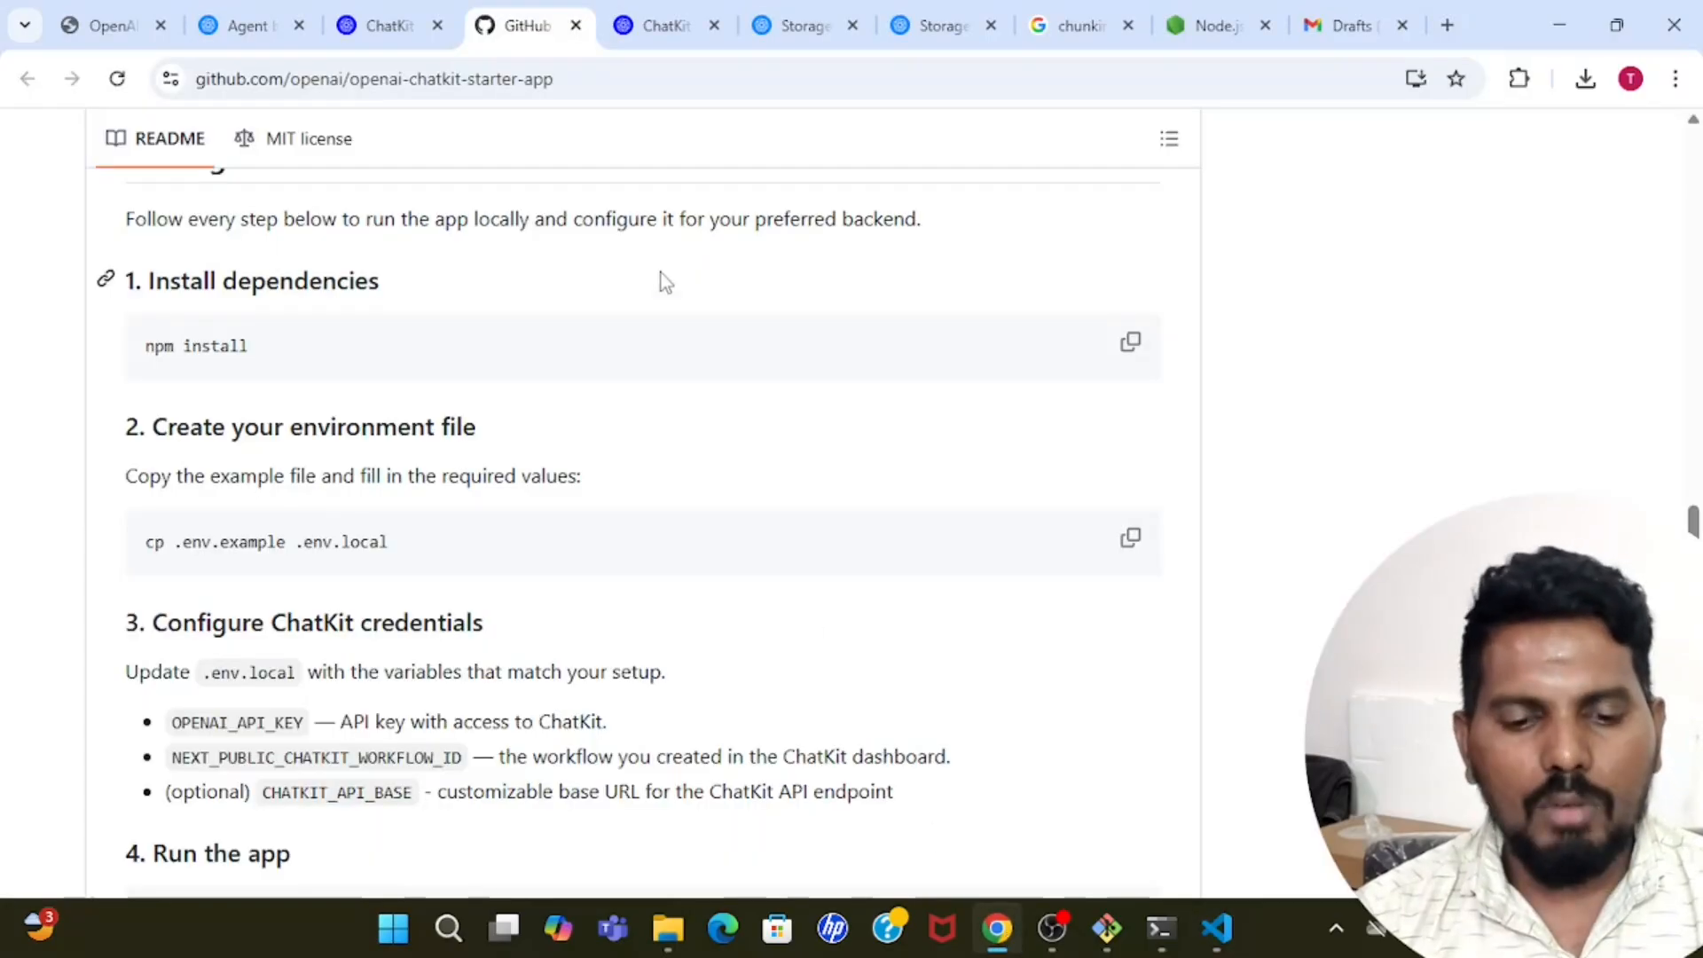
pyautogui.click(413, 13)
pyautogui.click(305, 12)
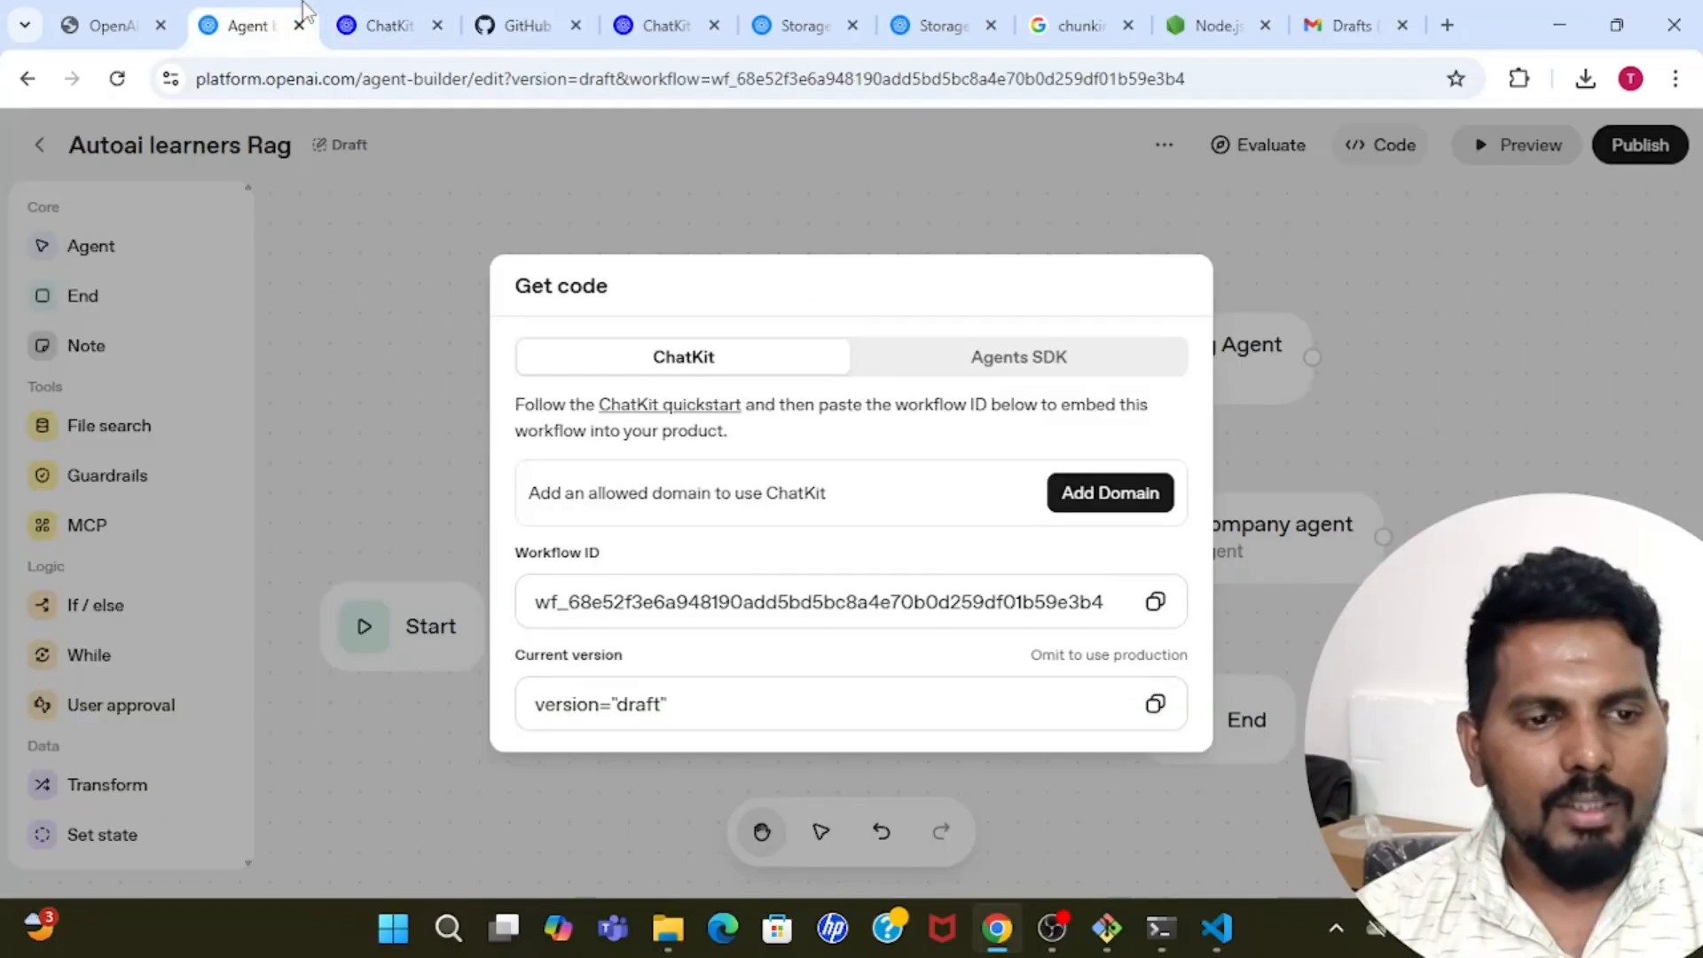
pyautogui.click(1353, 303)
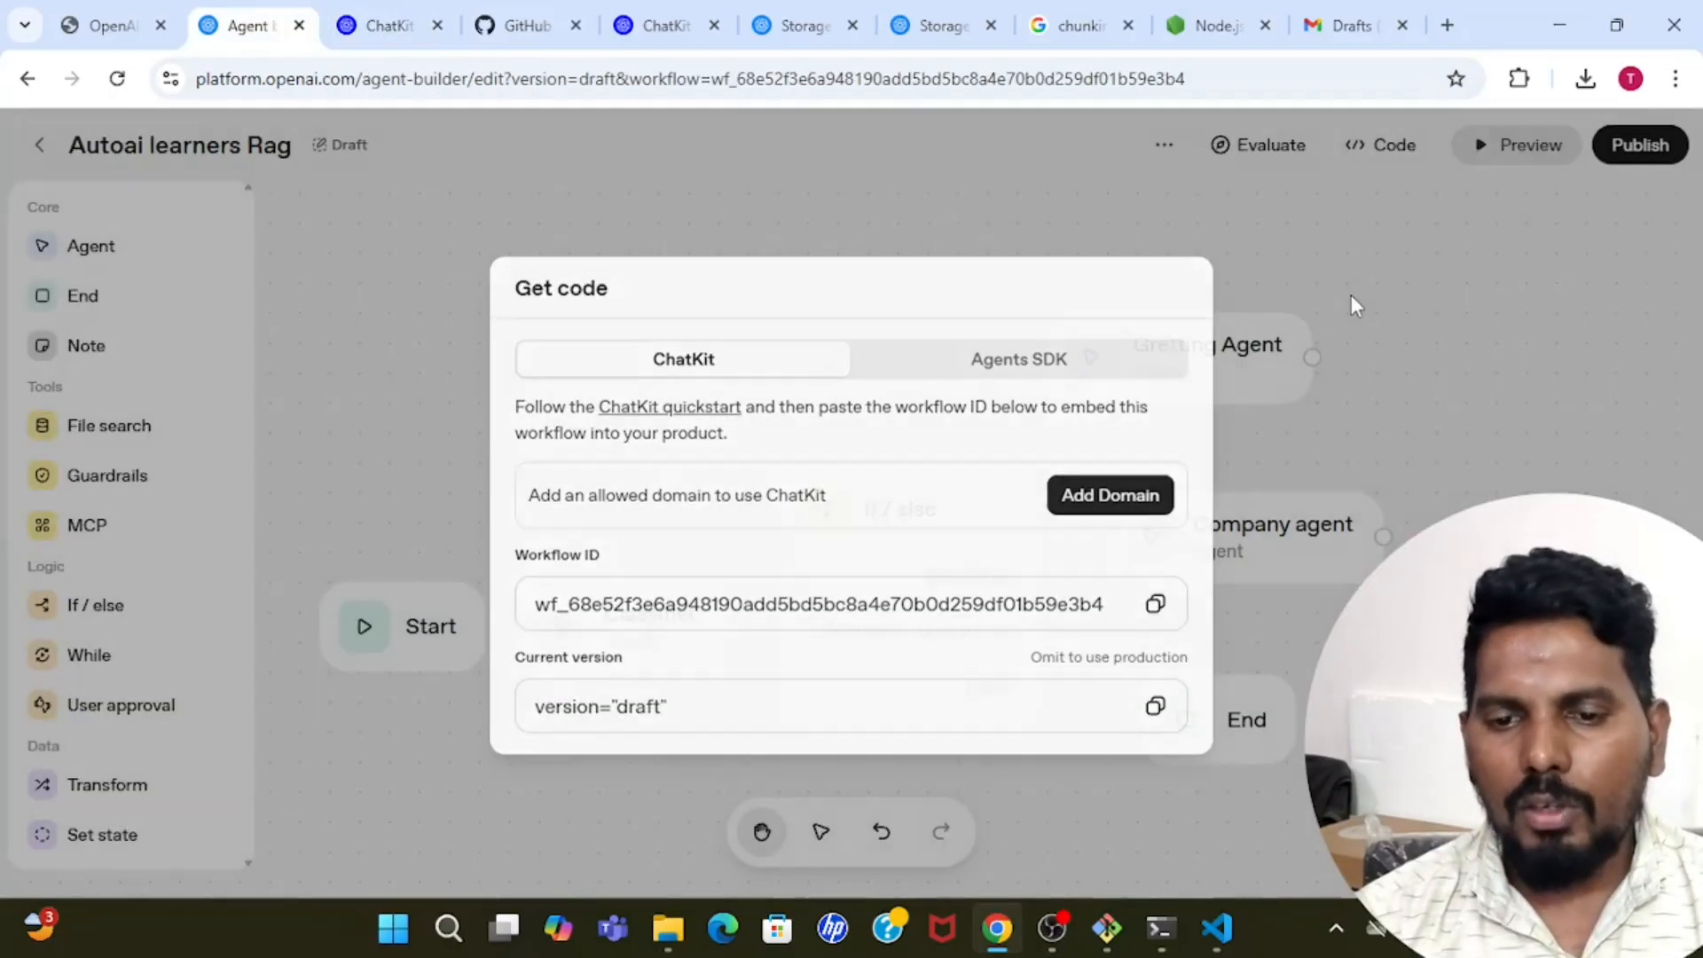
pyautogui.click(1386, 147)
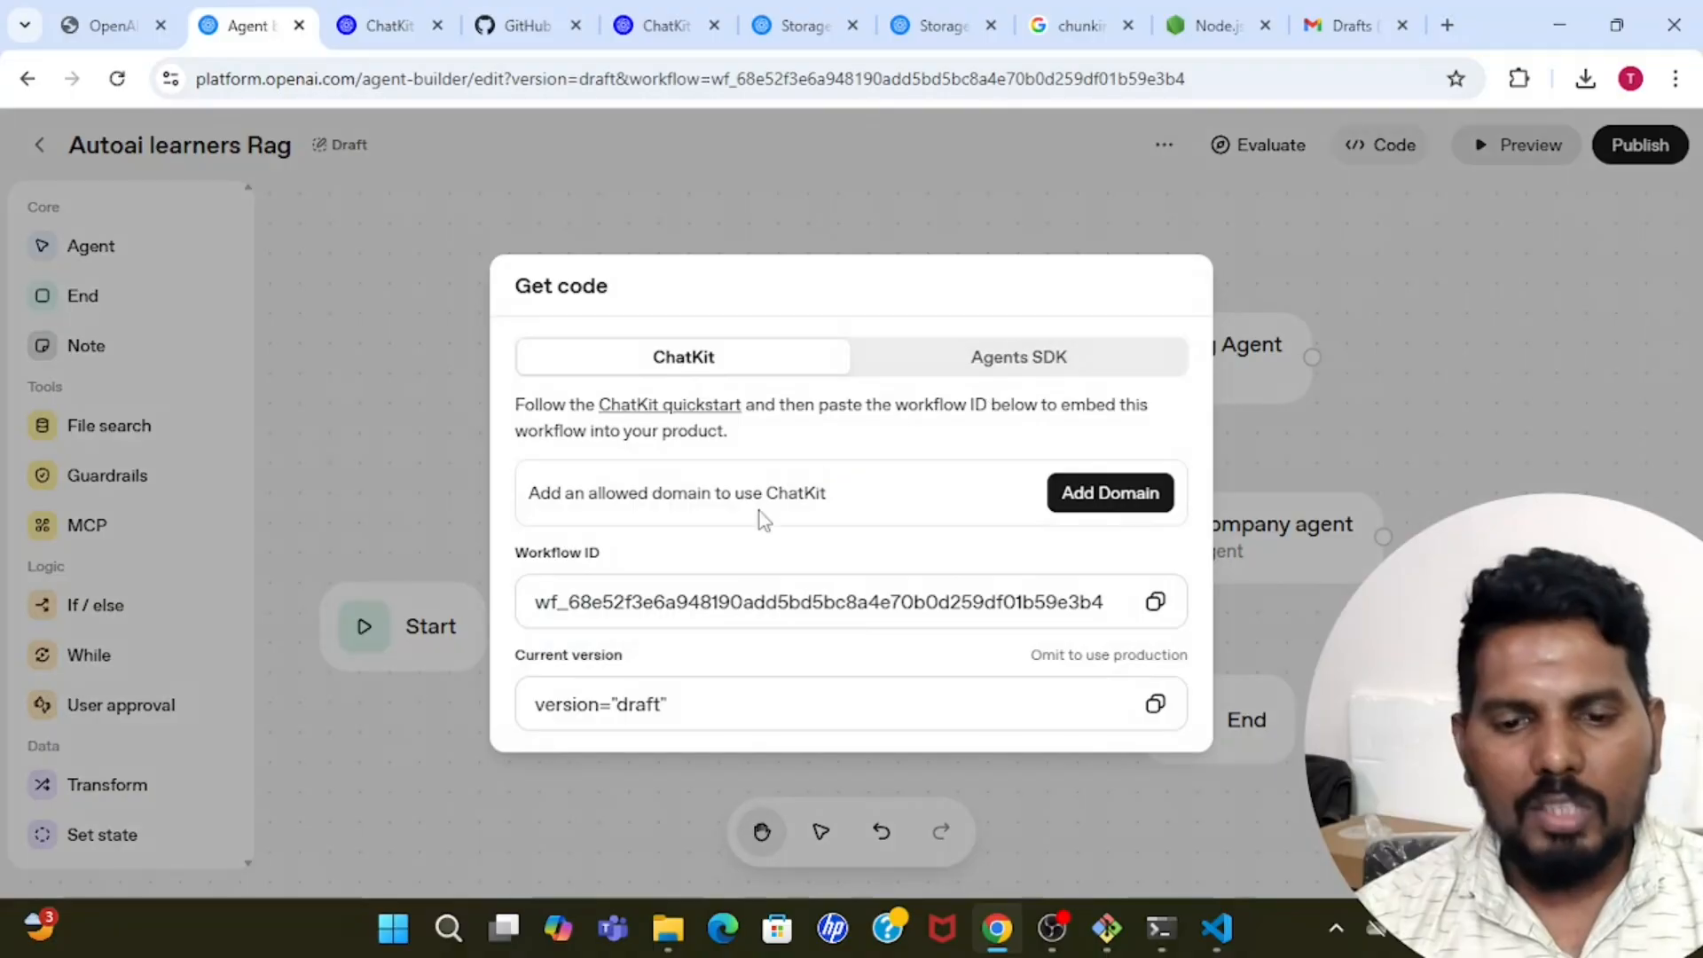
pyautogui.moveTo(517, 569); pyautogui.dragTo(641, 565)
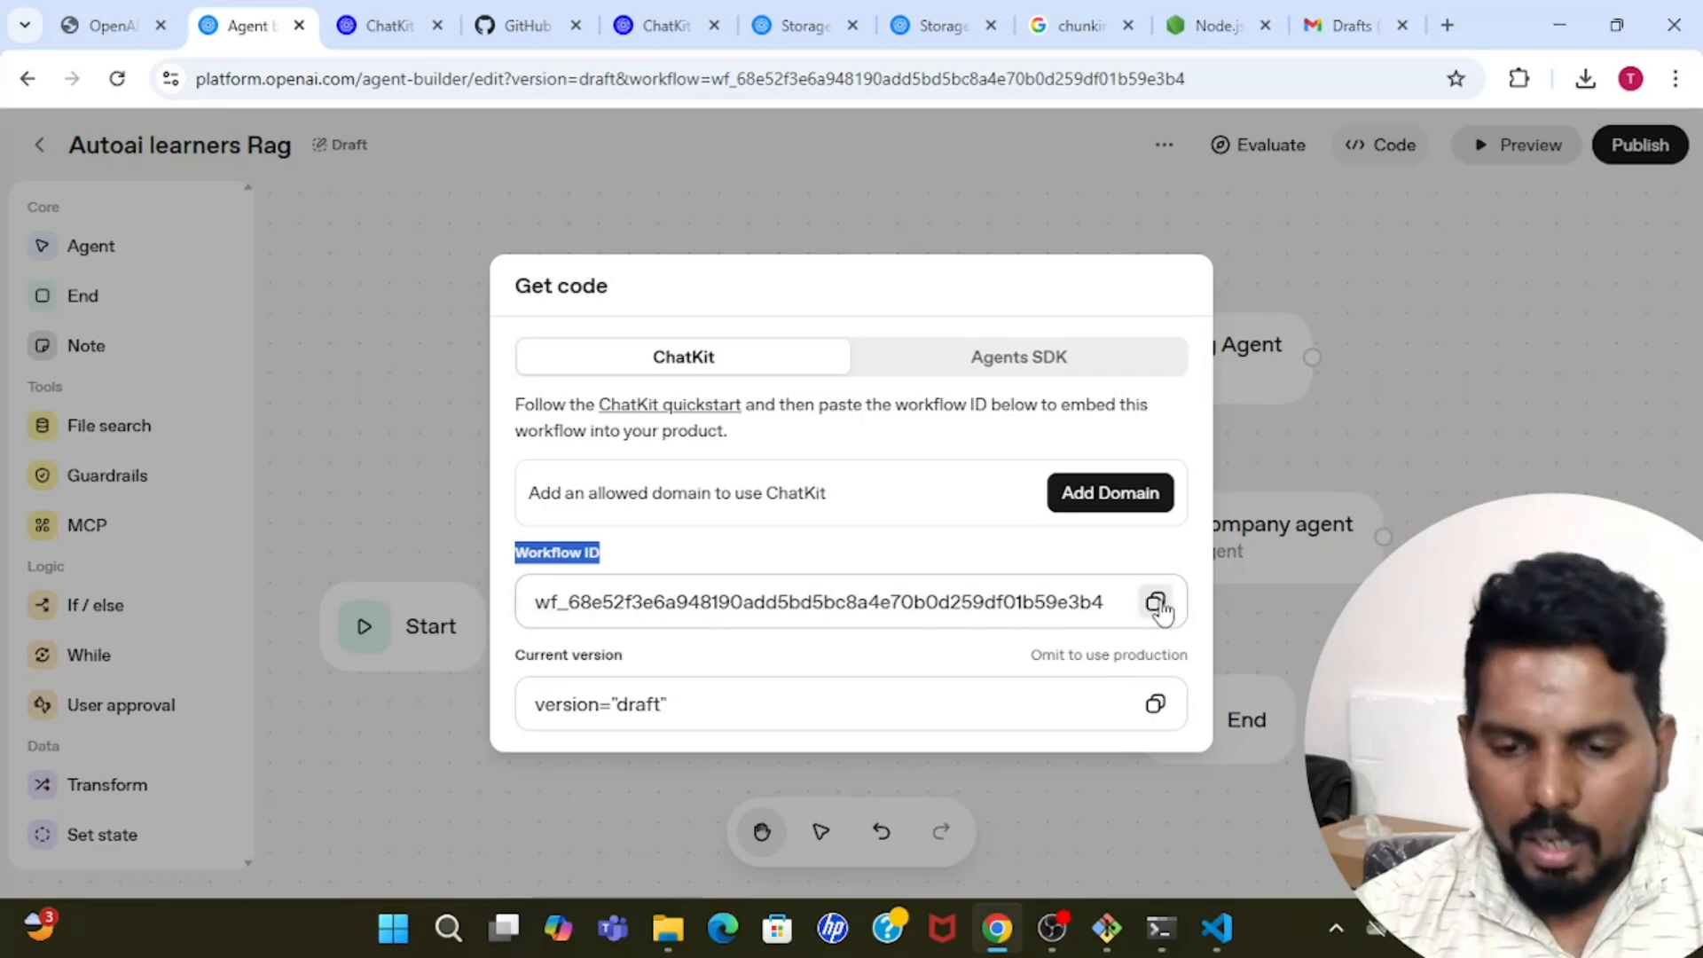
# In Visual Studio Code, replace the NEXT_PUBLIC_CHATKIT_WORKFLOW_ID placeholder in .env.local with the copied workflow ID and save the file.
pyautogui.moveTo(1217, 928)
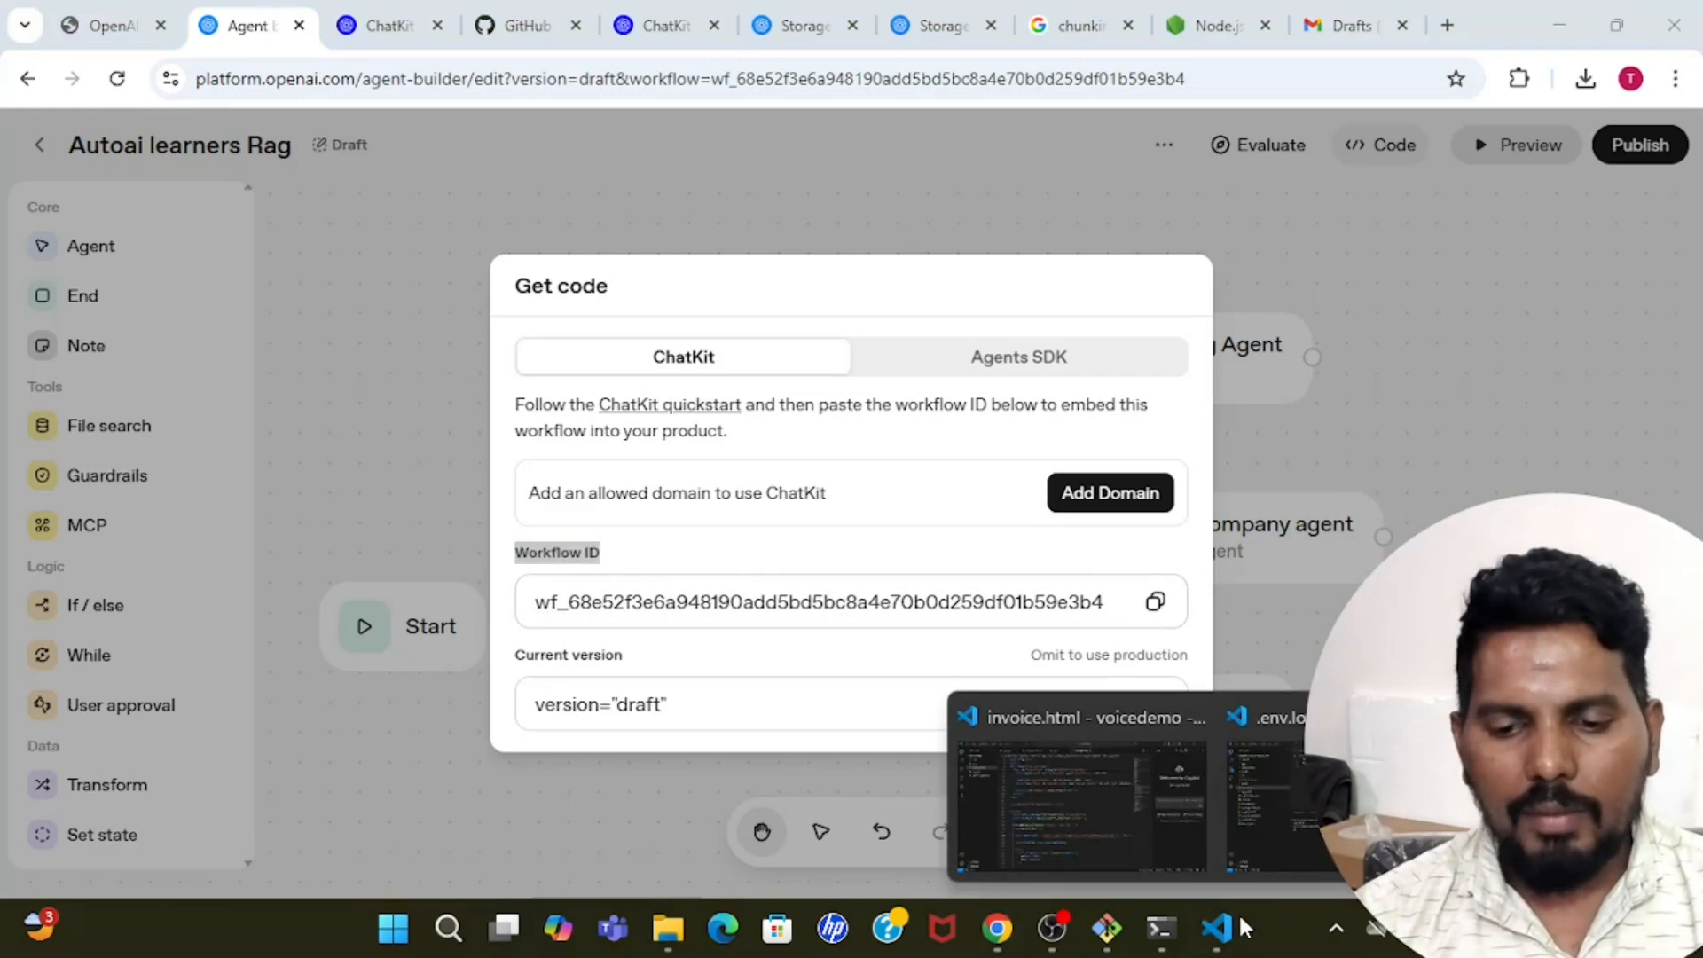
pyautogui.click(1269, 798)
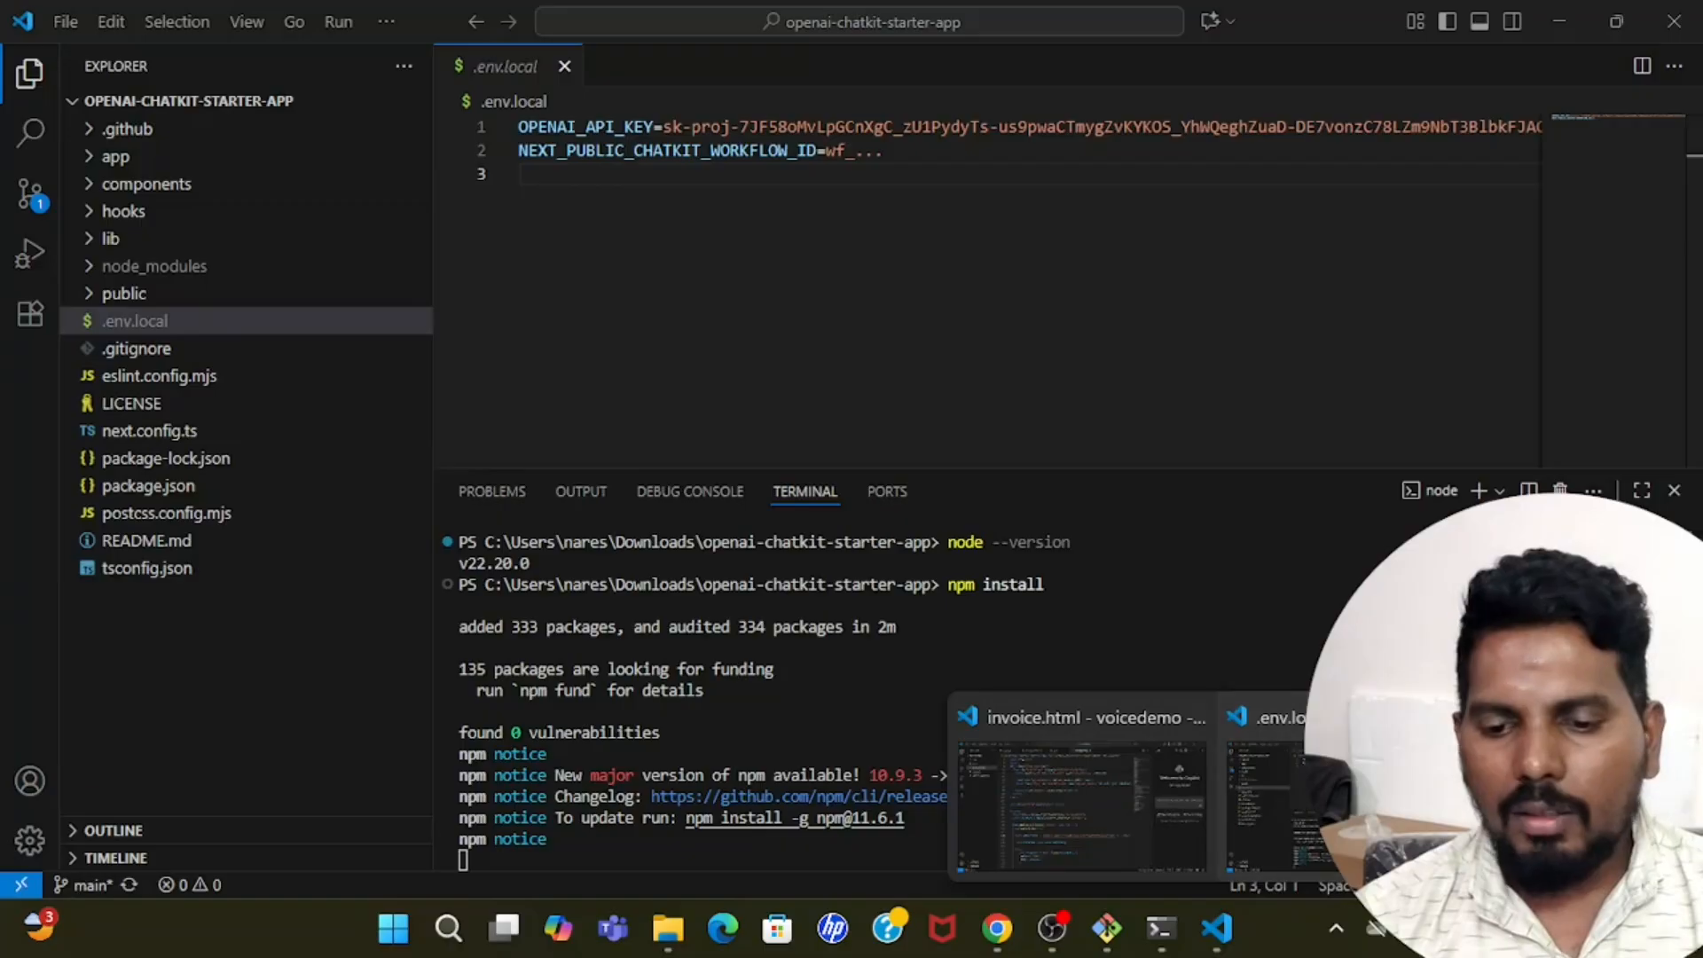
pyautogui.click(830, 150)
pyautogui.moveTo(827, 151); pyautogui.dragTo(901, 152)
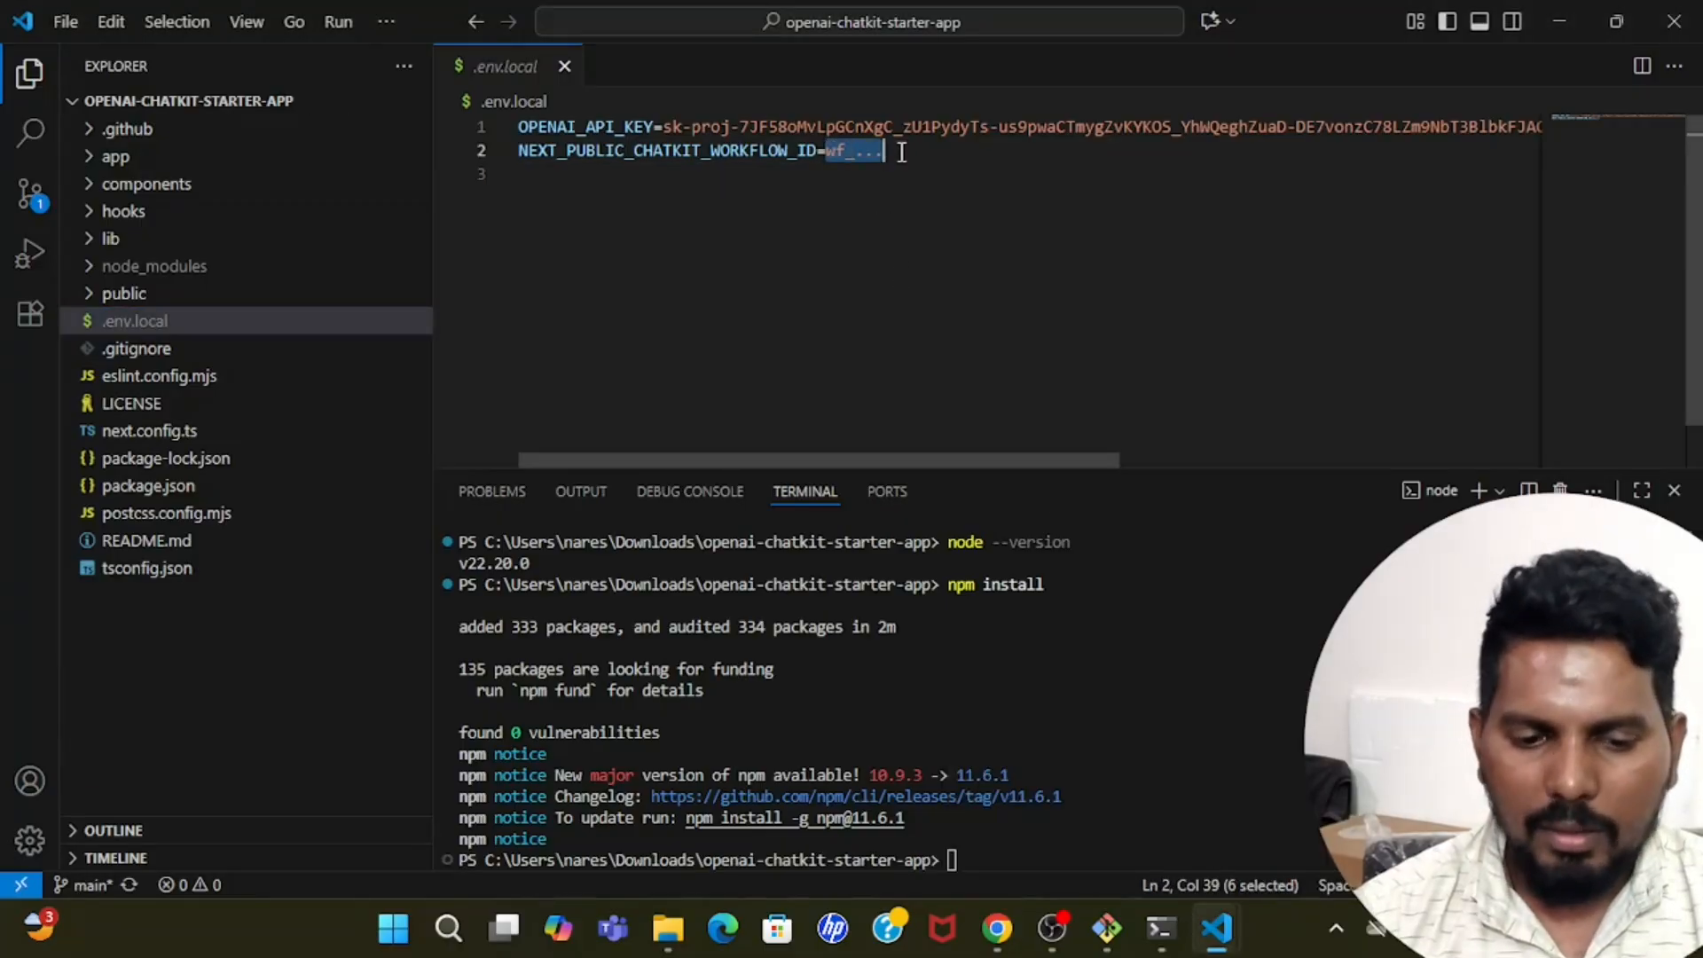
pyautogui.press('BackSpace')
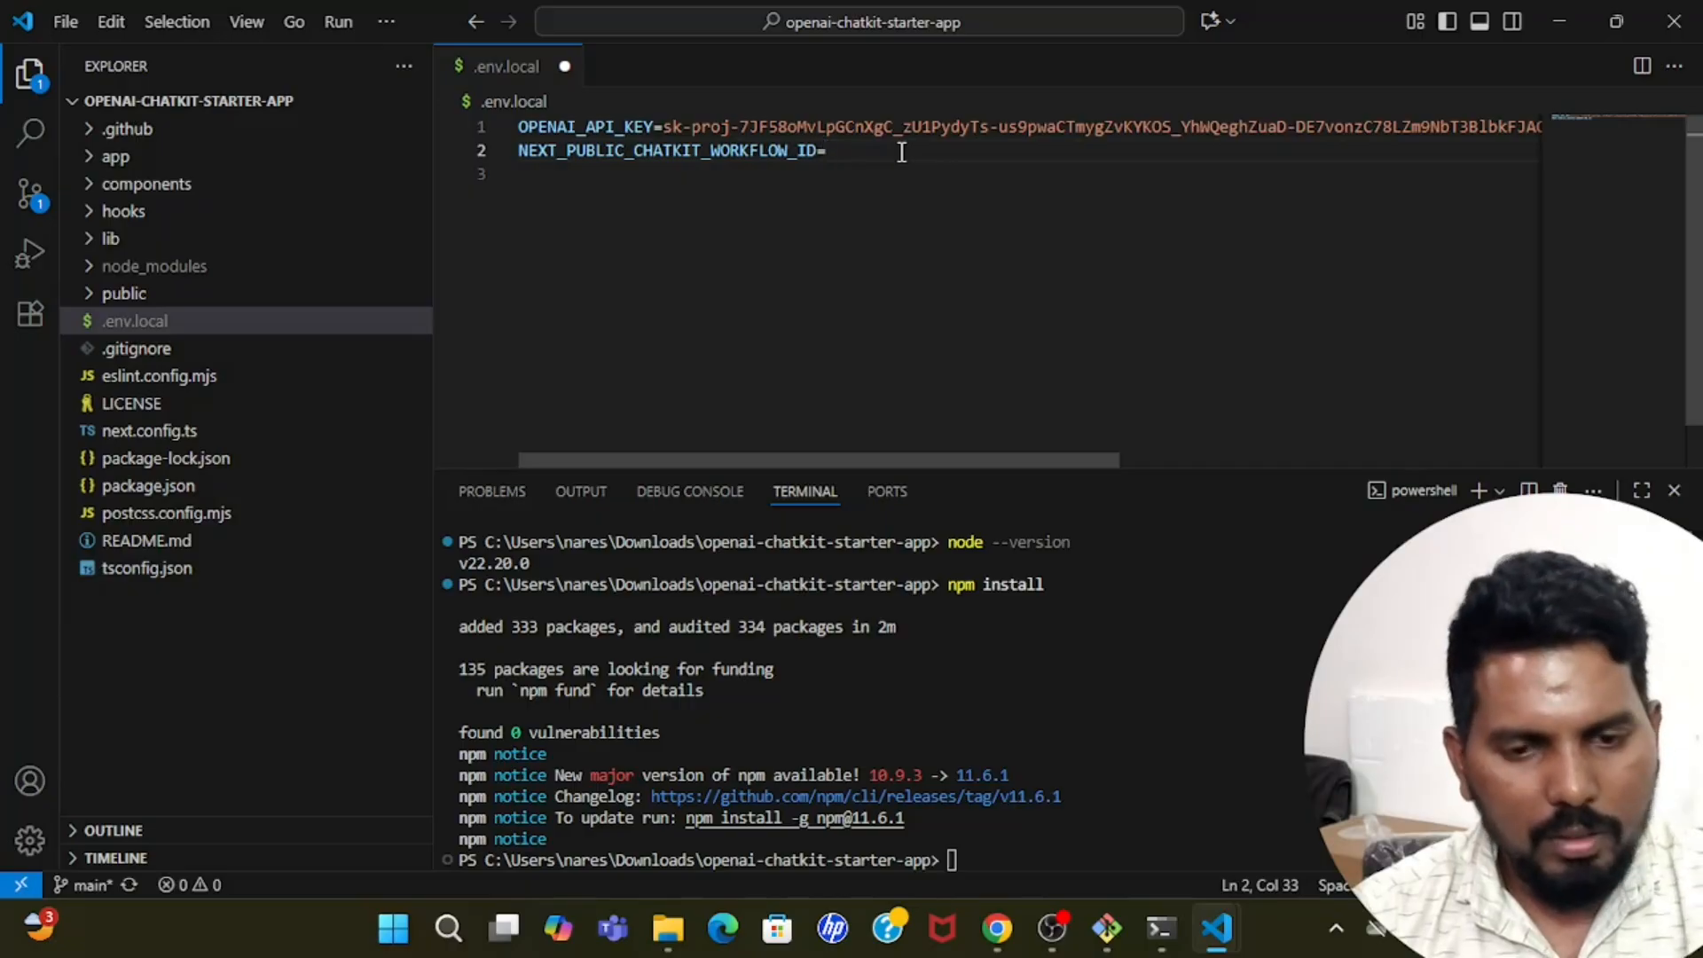
pyautogui.hotkey('ctrl', 'v')
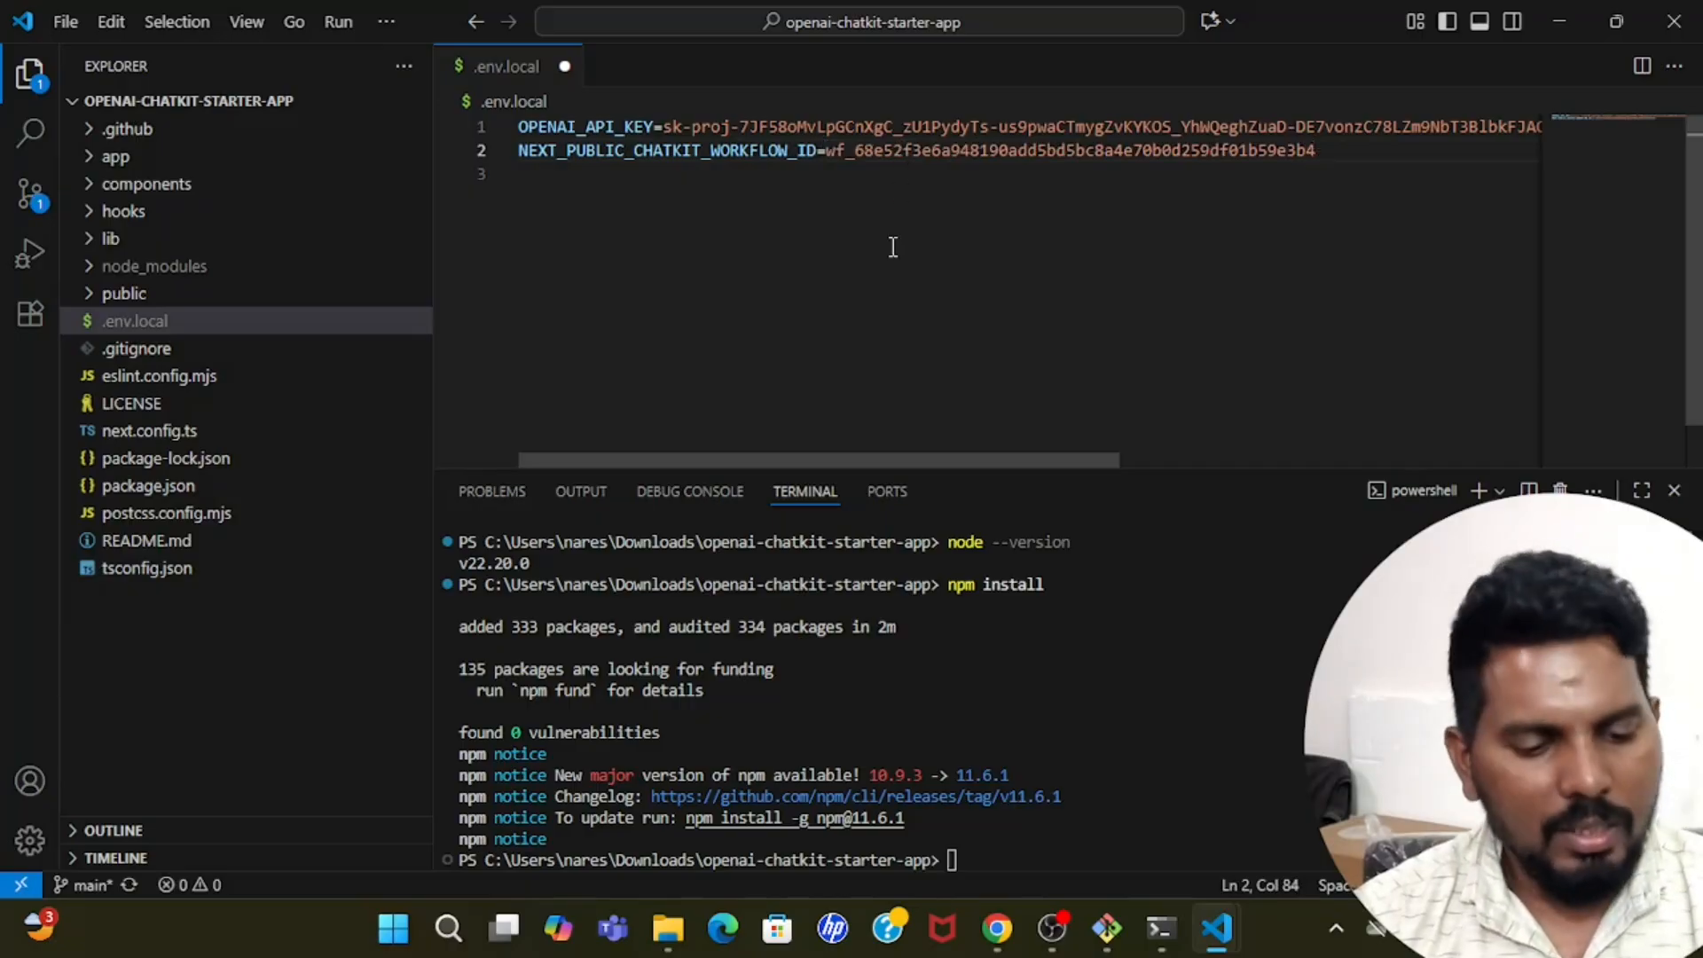
pyautogui.hotkey('ctrl', 's')
# Return to the GitHub README in Chrome and examine the setup steps from installing dependencies through building for production.
pyautogui.click(998, 930)
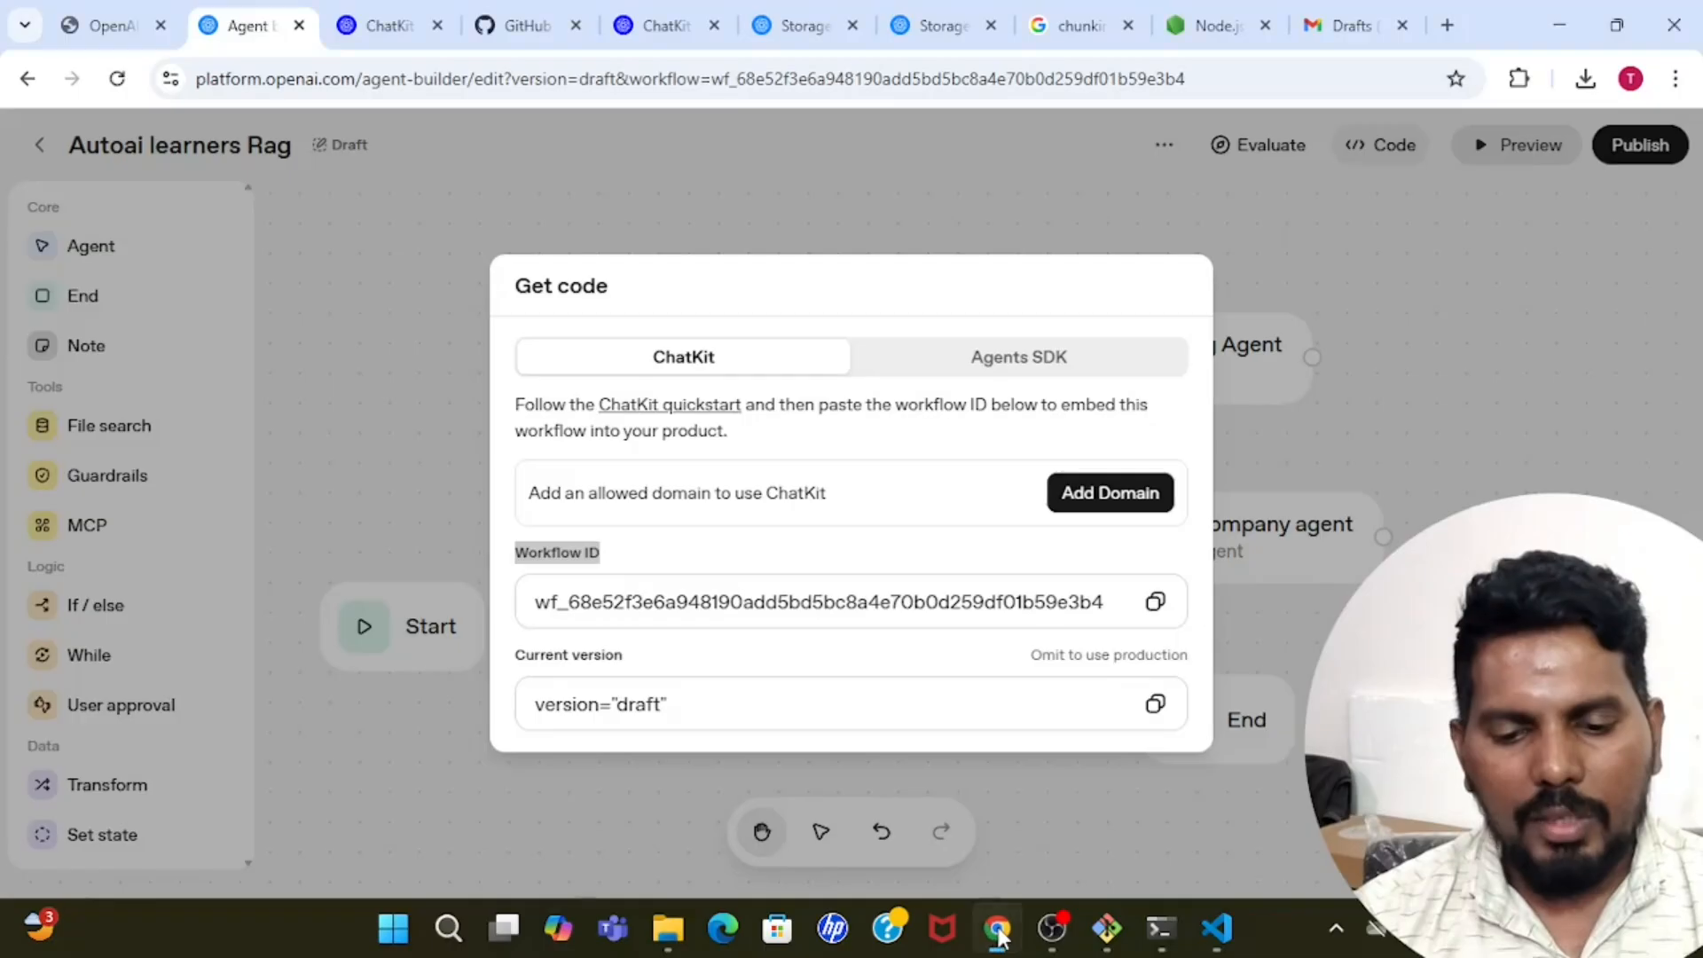
pyautogui.click(524, 25)
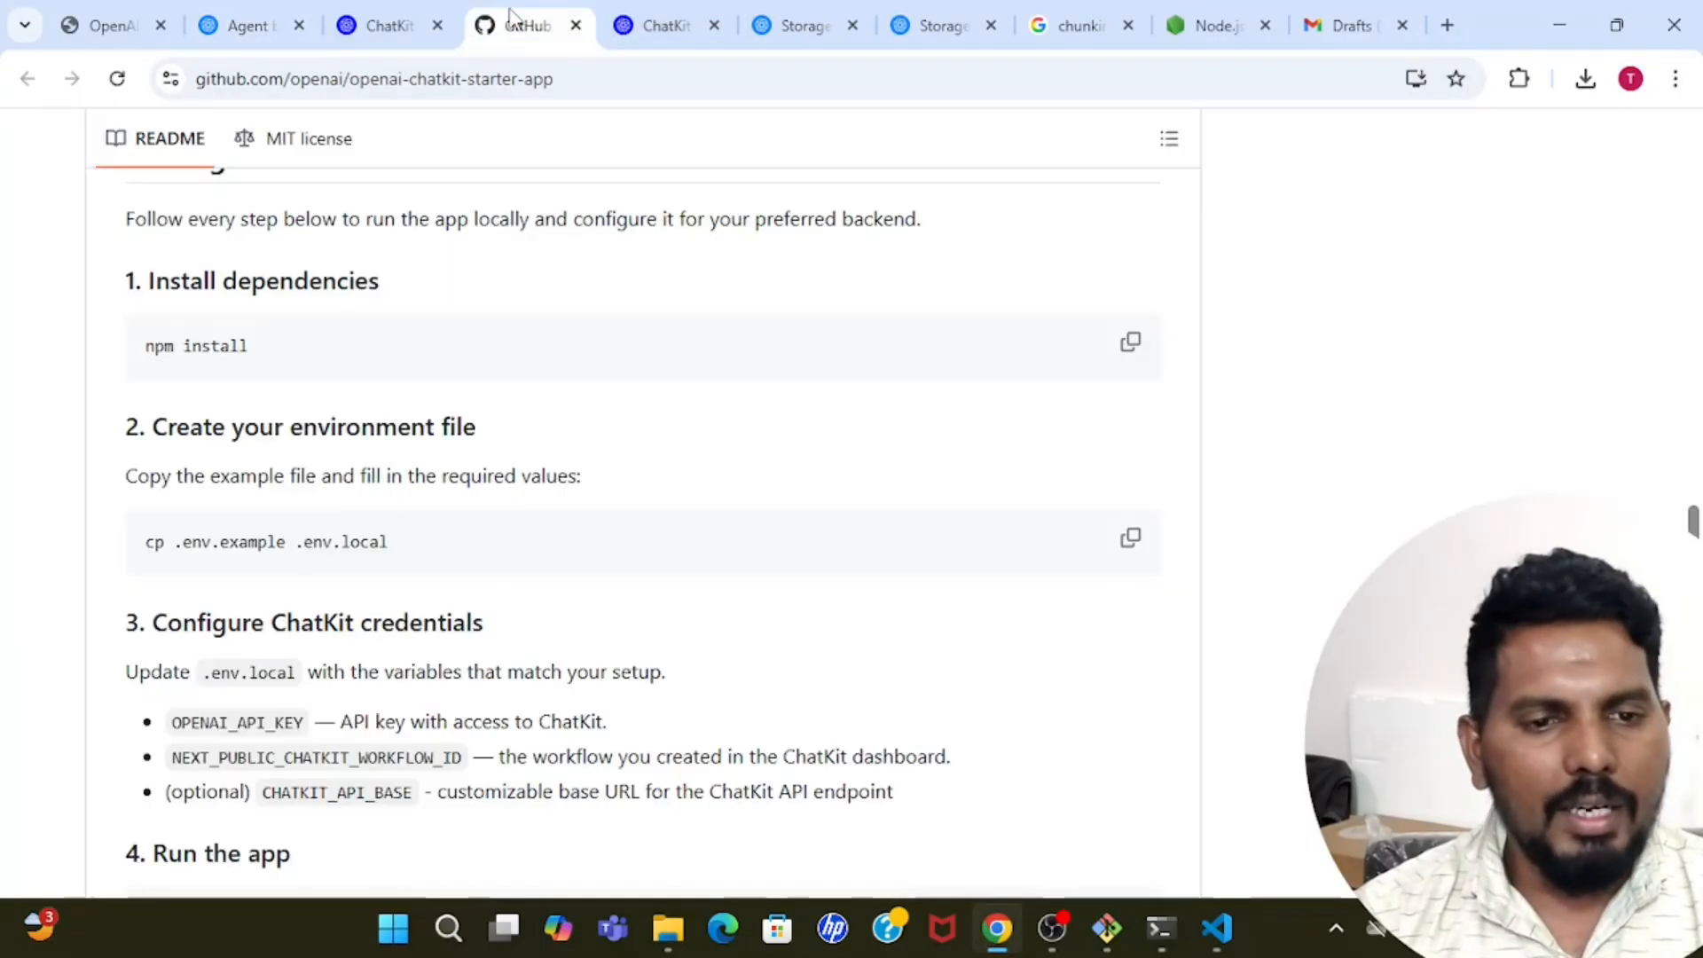
pyautogui.moveTo(147, 346); pyautogui.dragTo(304, 352)
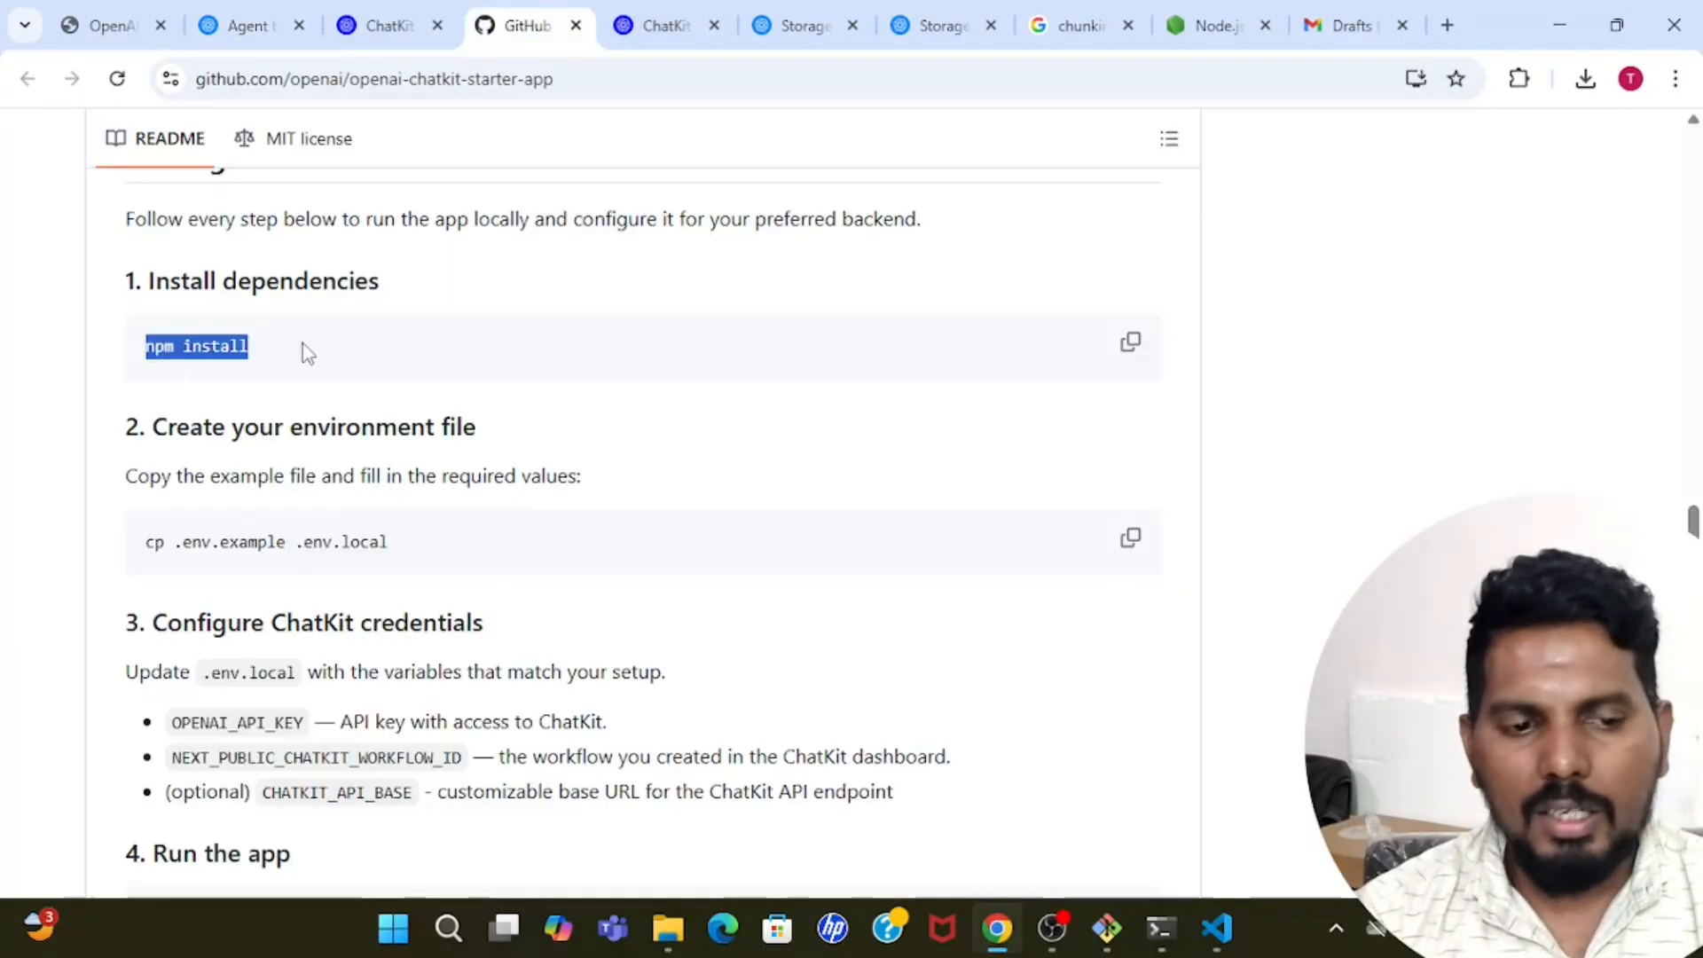
pyautogui.click(310, 352)
pyautogui.moveTo(152, 534); pyautogui.dragTo(407, 562)
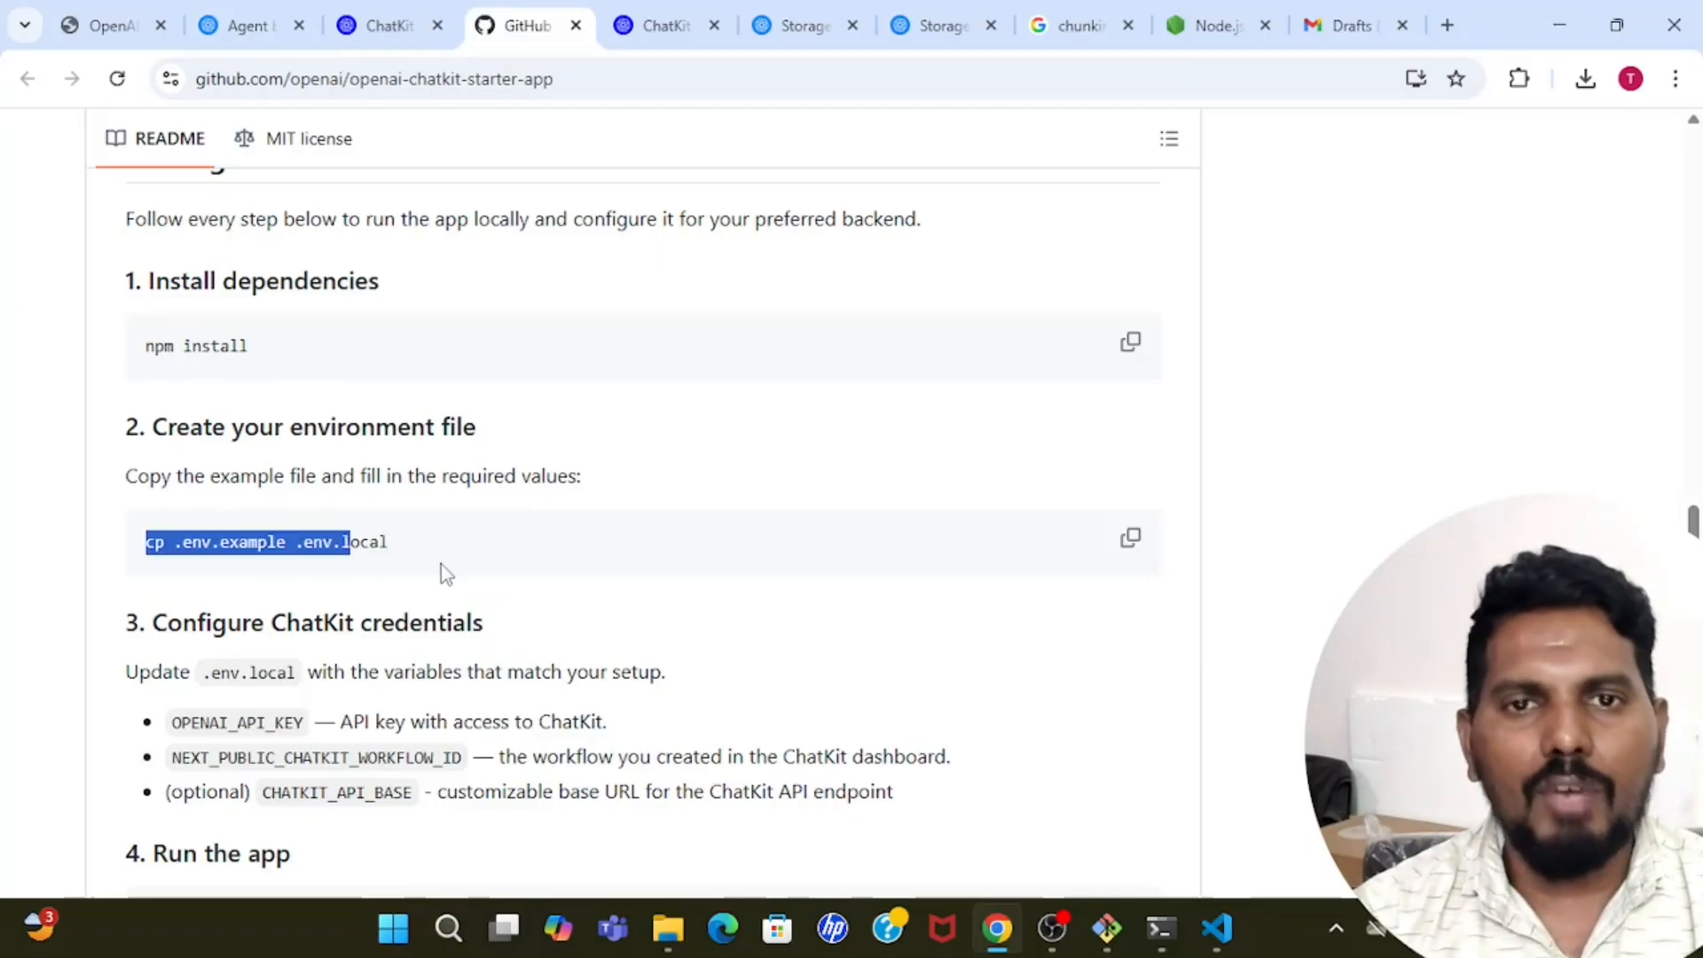
pyautogui.click(448, 560)
pyautogui.scroll(-2, 450, 559)
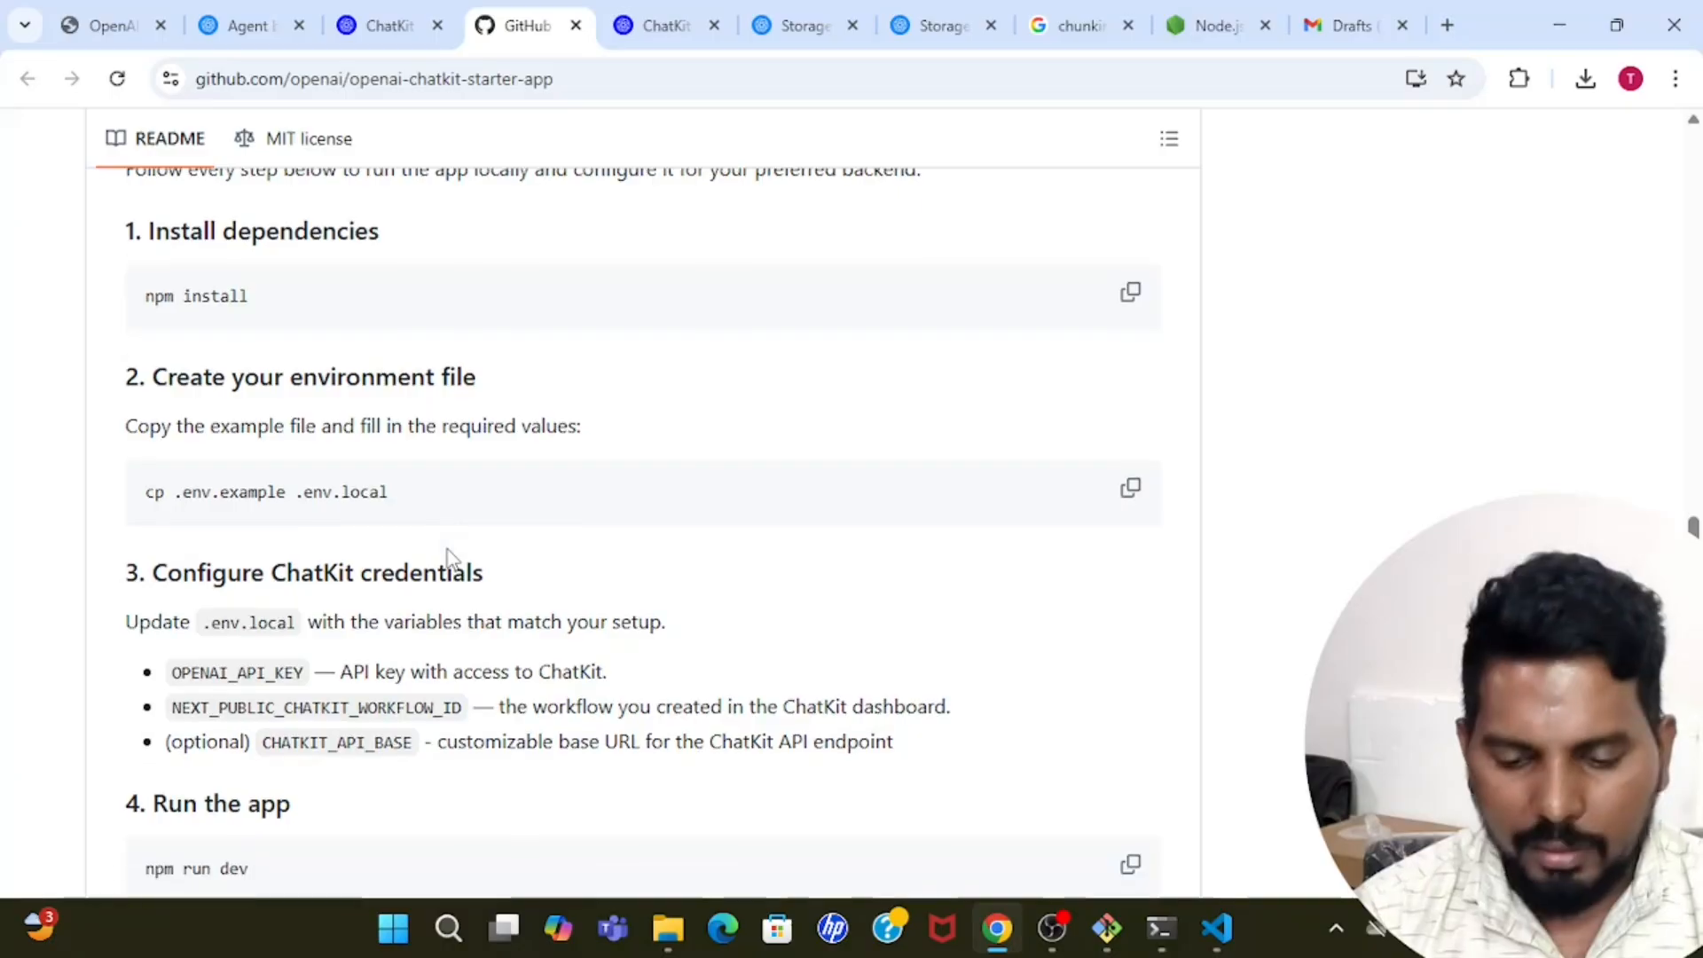
pyautogui.moveTo(167, 475); pyautogui.dragTo(407, 479)
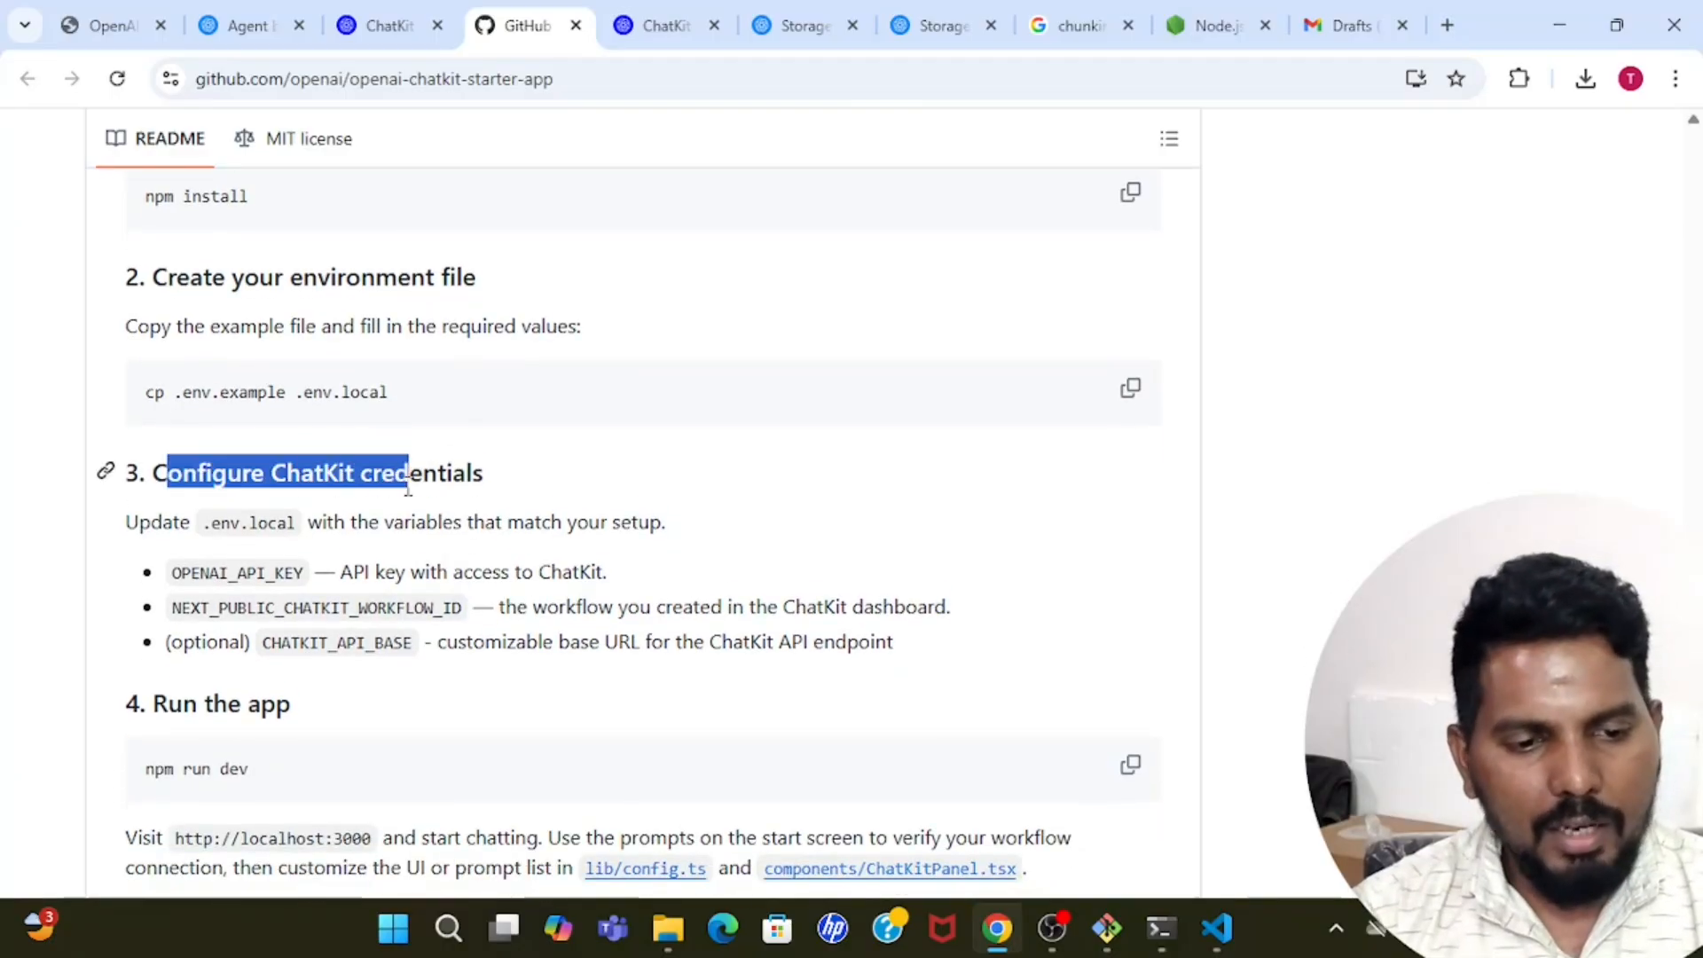
pyautogui.click(408, 486)
pyautogui.press('Down')
pyautogui.press('Down')
pyautogui.press('Down')
pyautogui.press('Down')
pyautogui.press('Down')
pyautogui.press('Down')
pyautogui.press('Down')
pyautogui.press('Down')
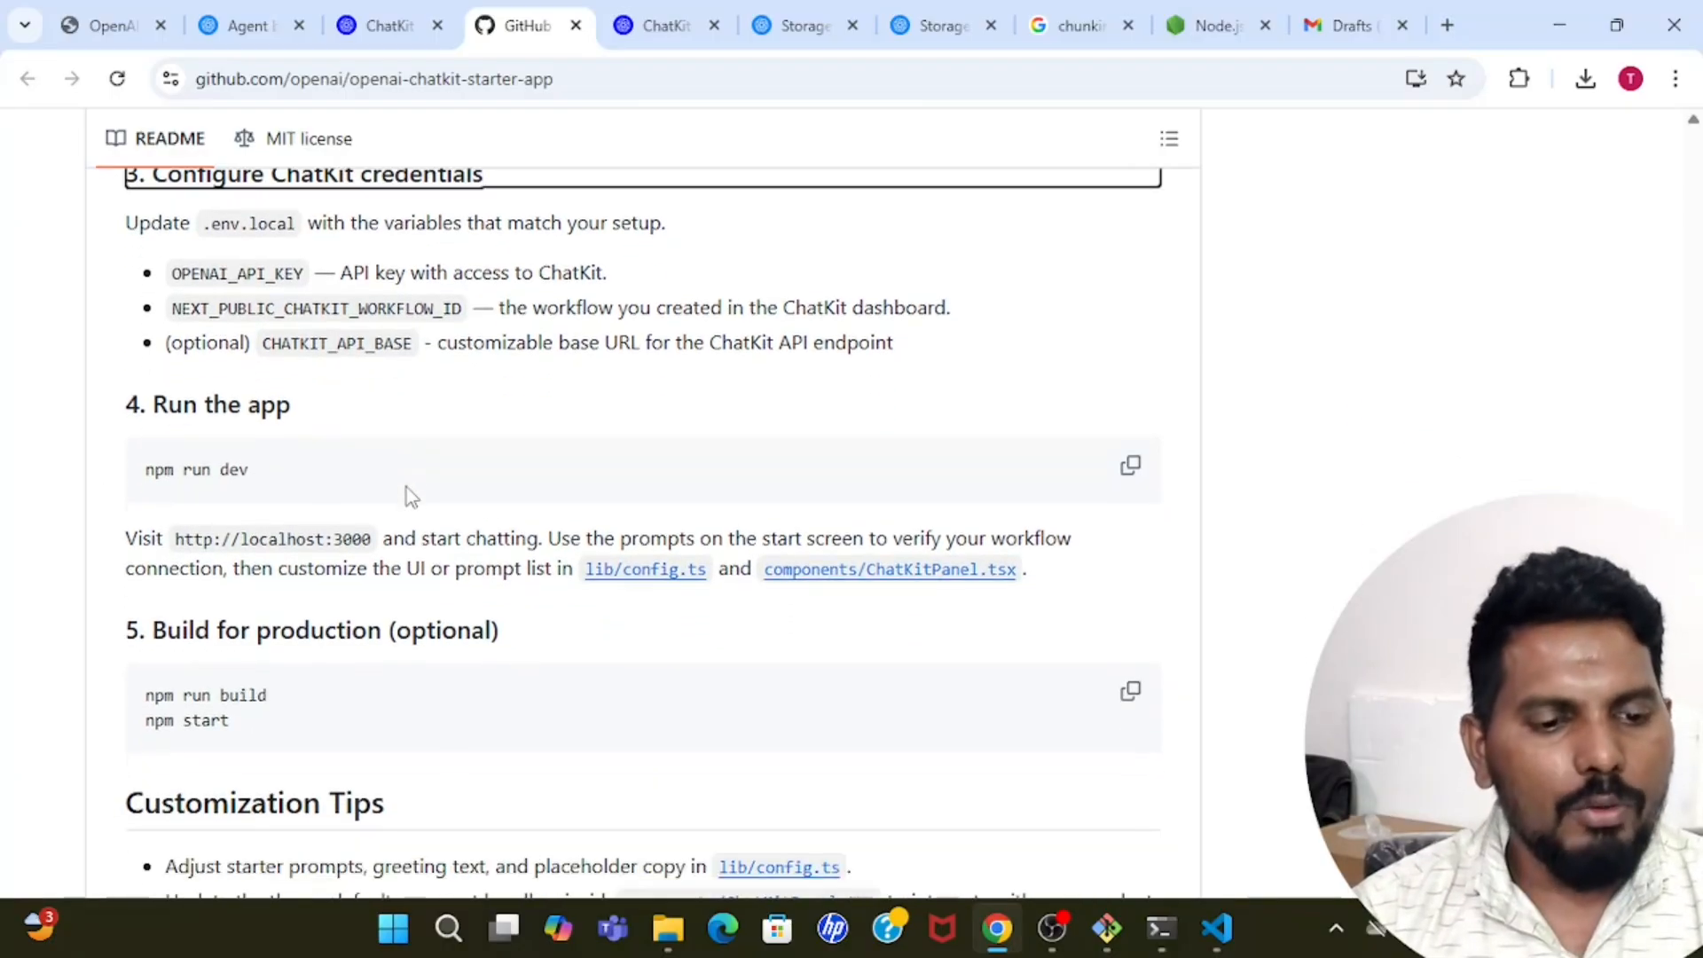
pyautogui.click(139, 700)
pyautogui.moveTo(139, 701); pyautogui.dragTo(321, 701)
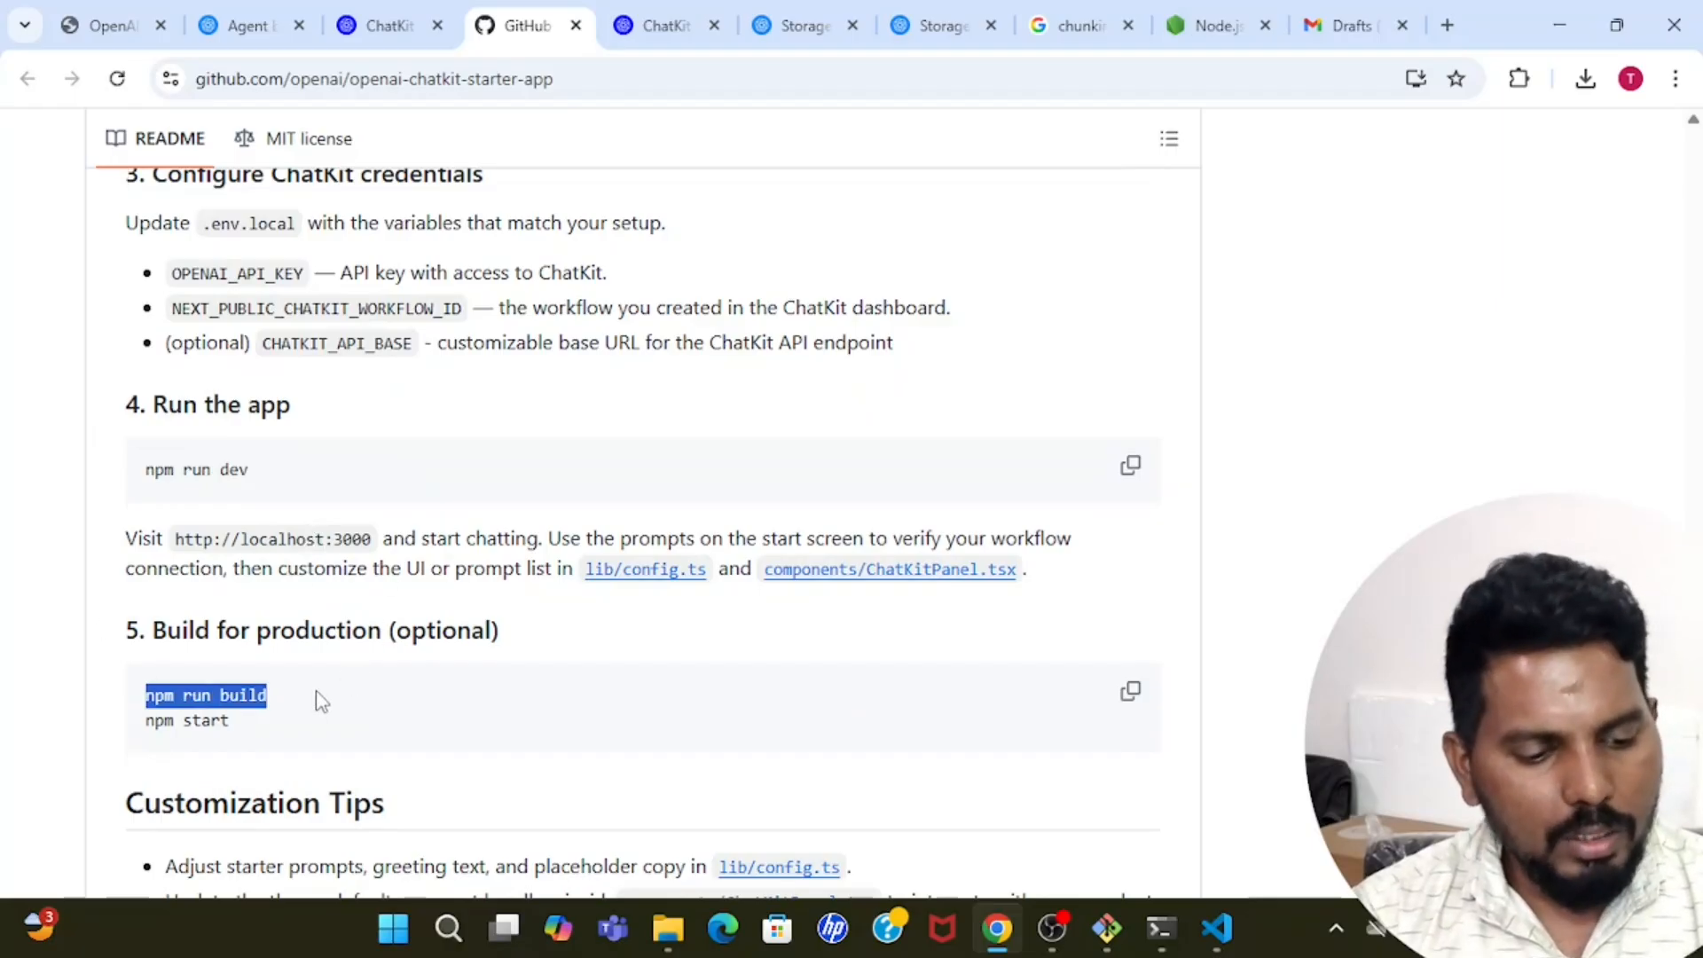
# Switch to Visual Studio Code and build the app for production by running npm run build in the terminal.
pyautogui.click(1216, 928)
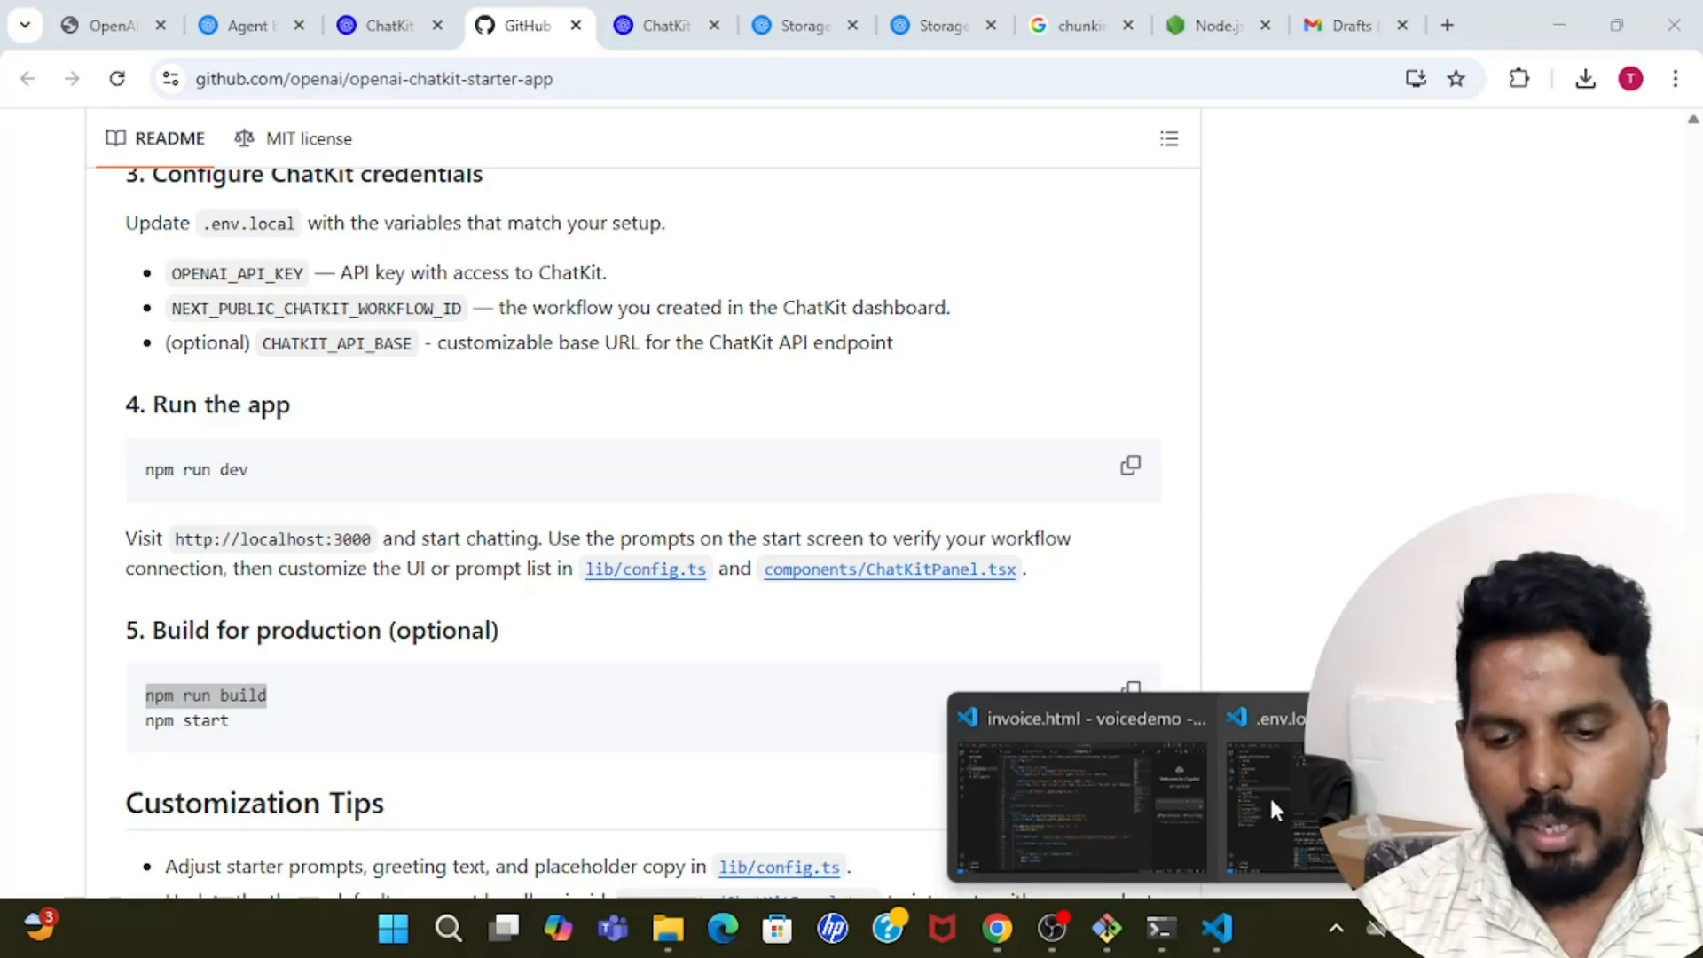
pyautogui.click(1270, 795)
pyautogui.click(1099, 794)
pyautogui.write('npm')
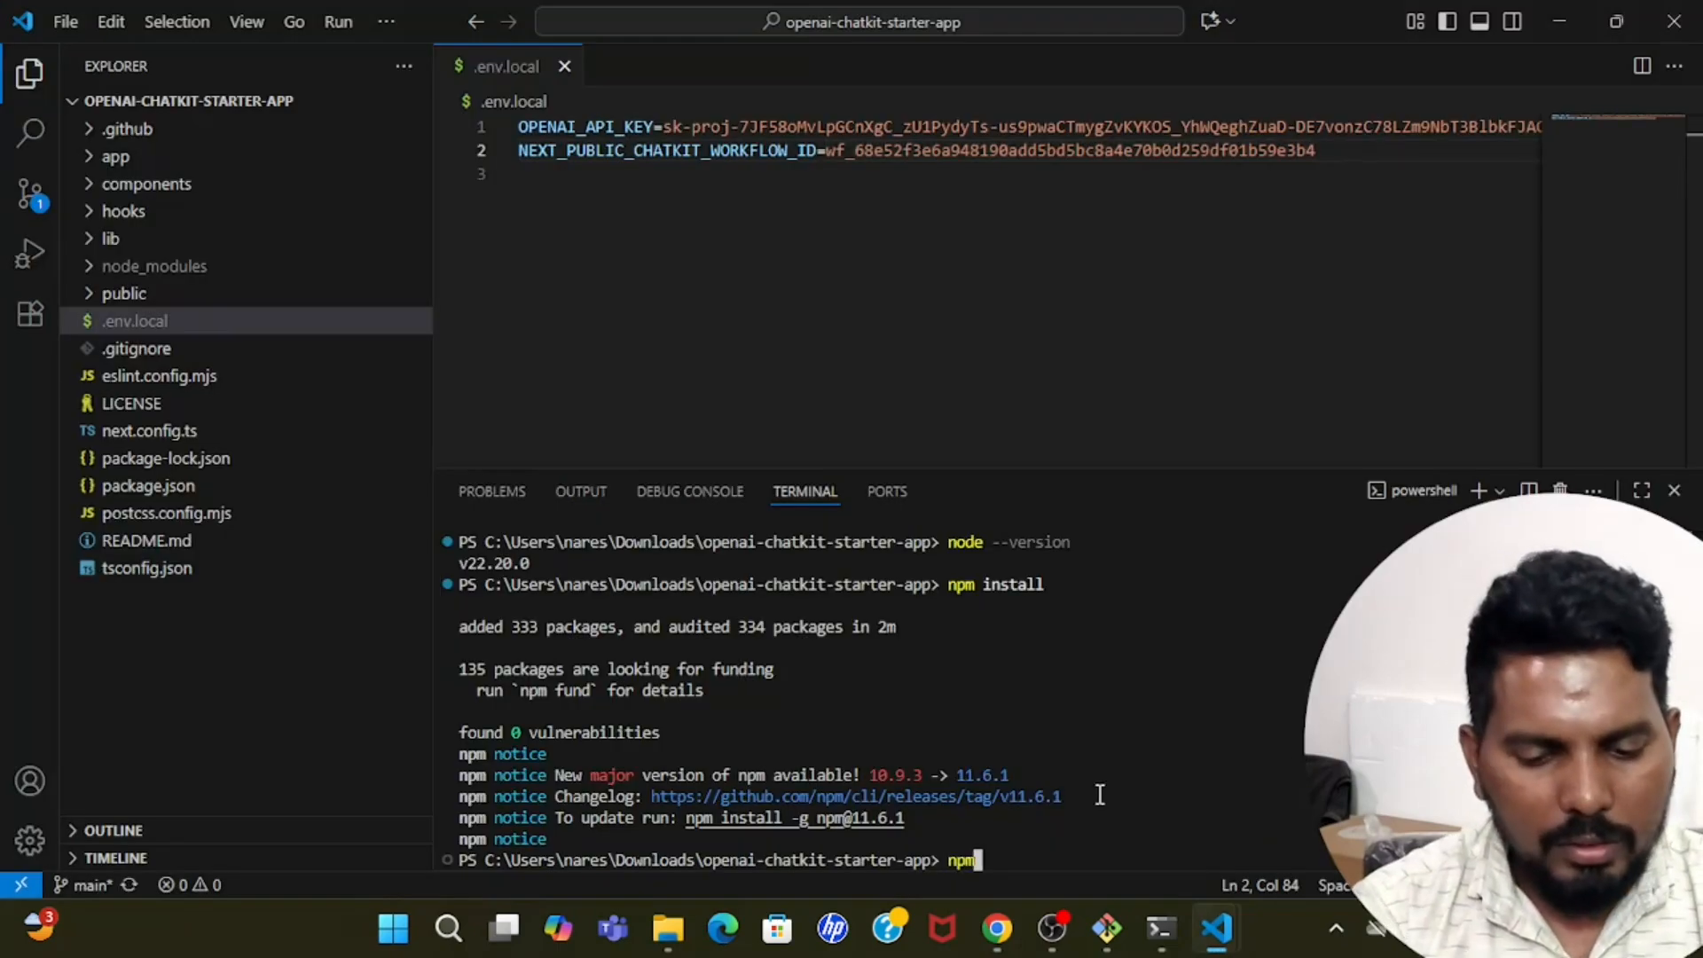
pyautogui.write(' run build')
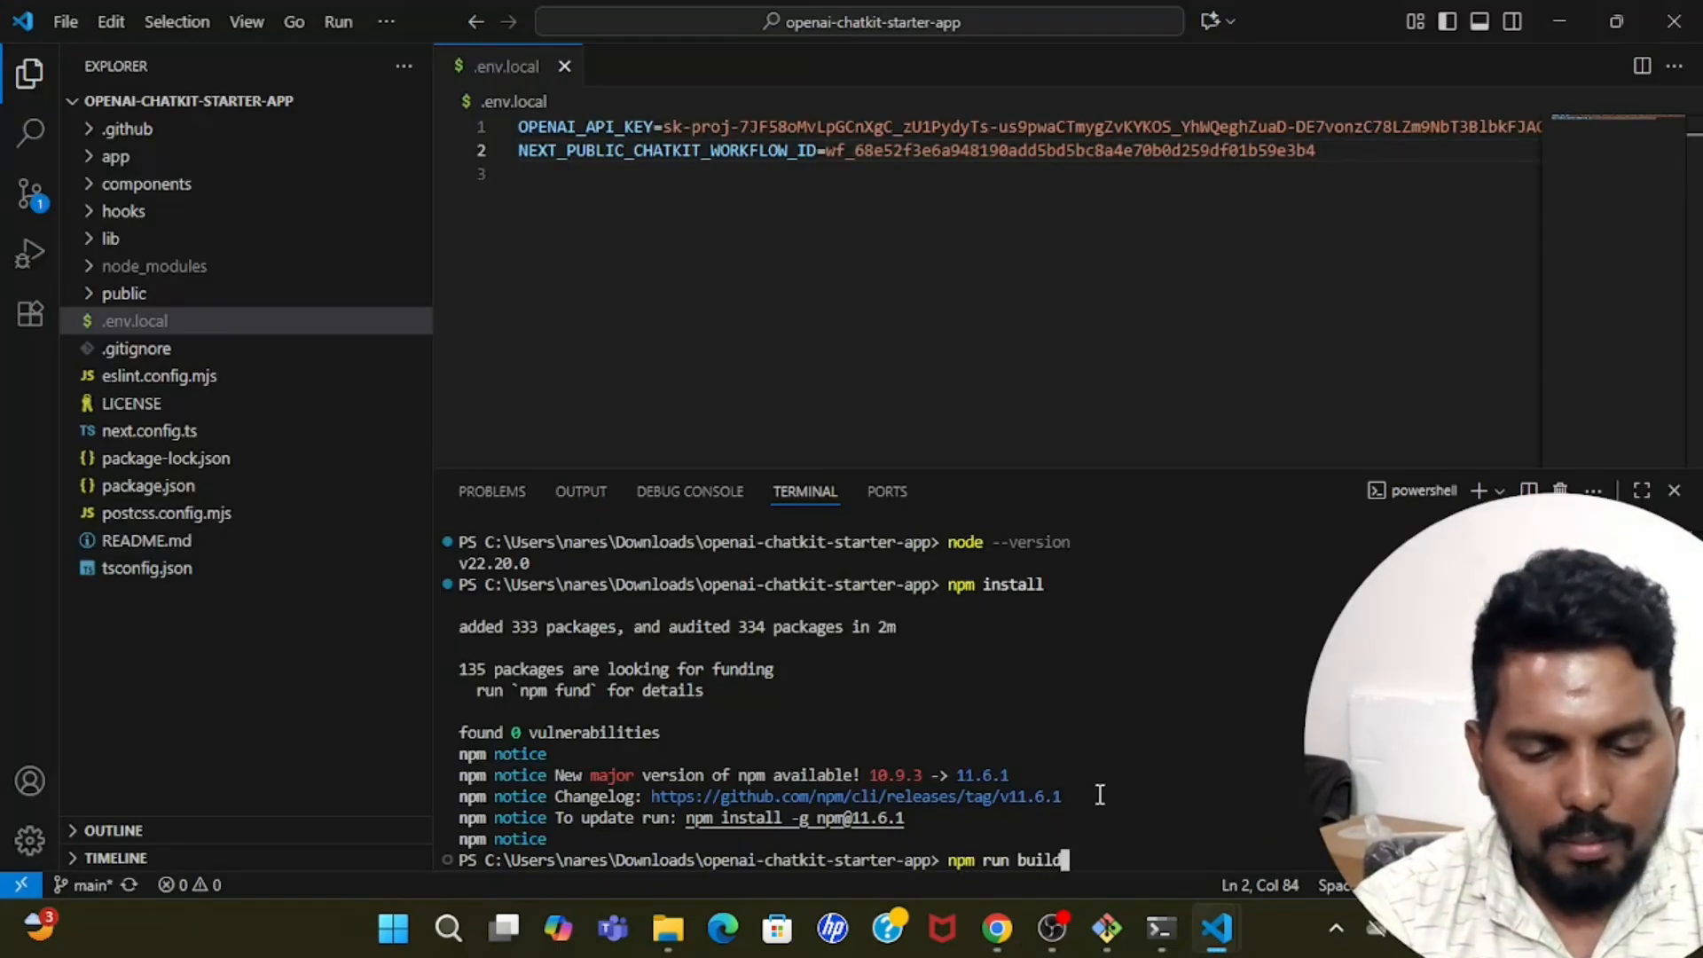
pyautogui.press('Return')
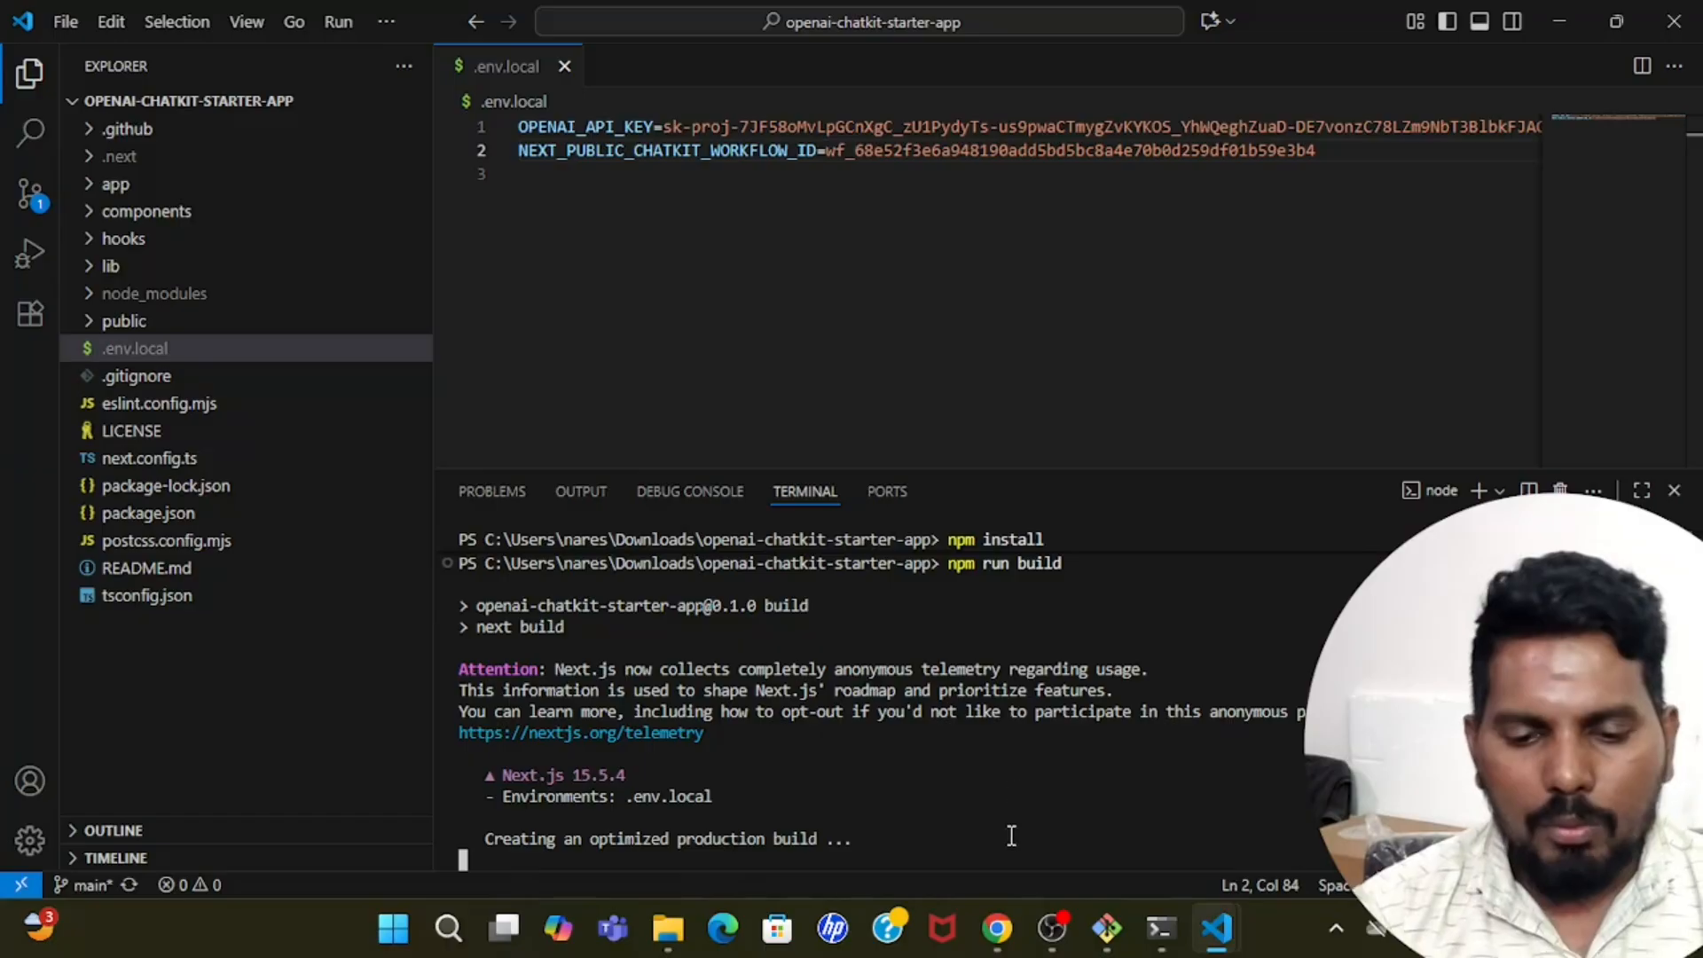
# Return to Agent Builder in Chrome and publish the workflow under the name Autoai learners Rag.
pyautogui.click(1000, 927)
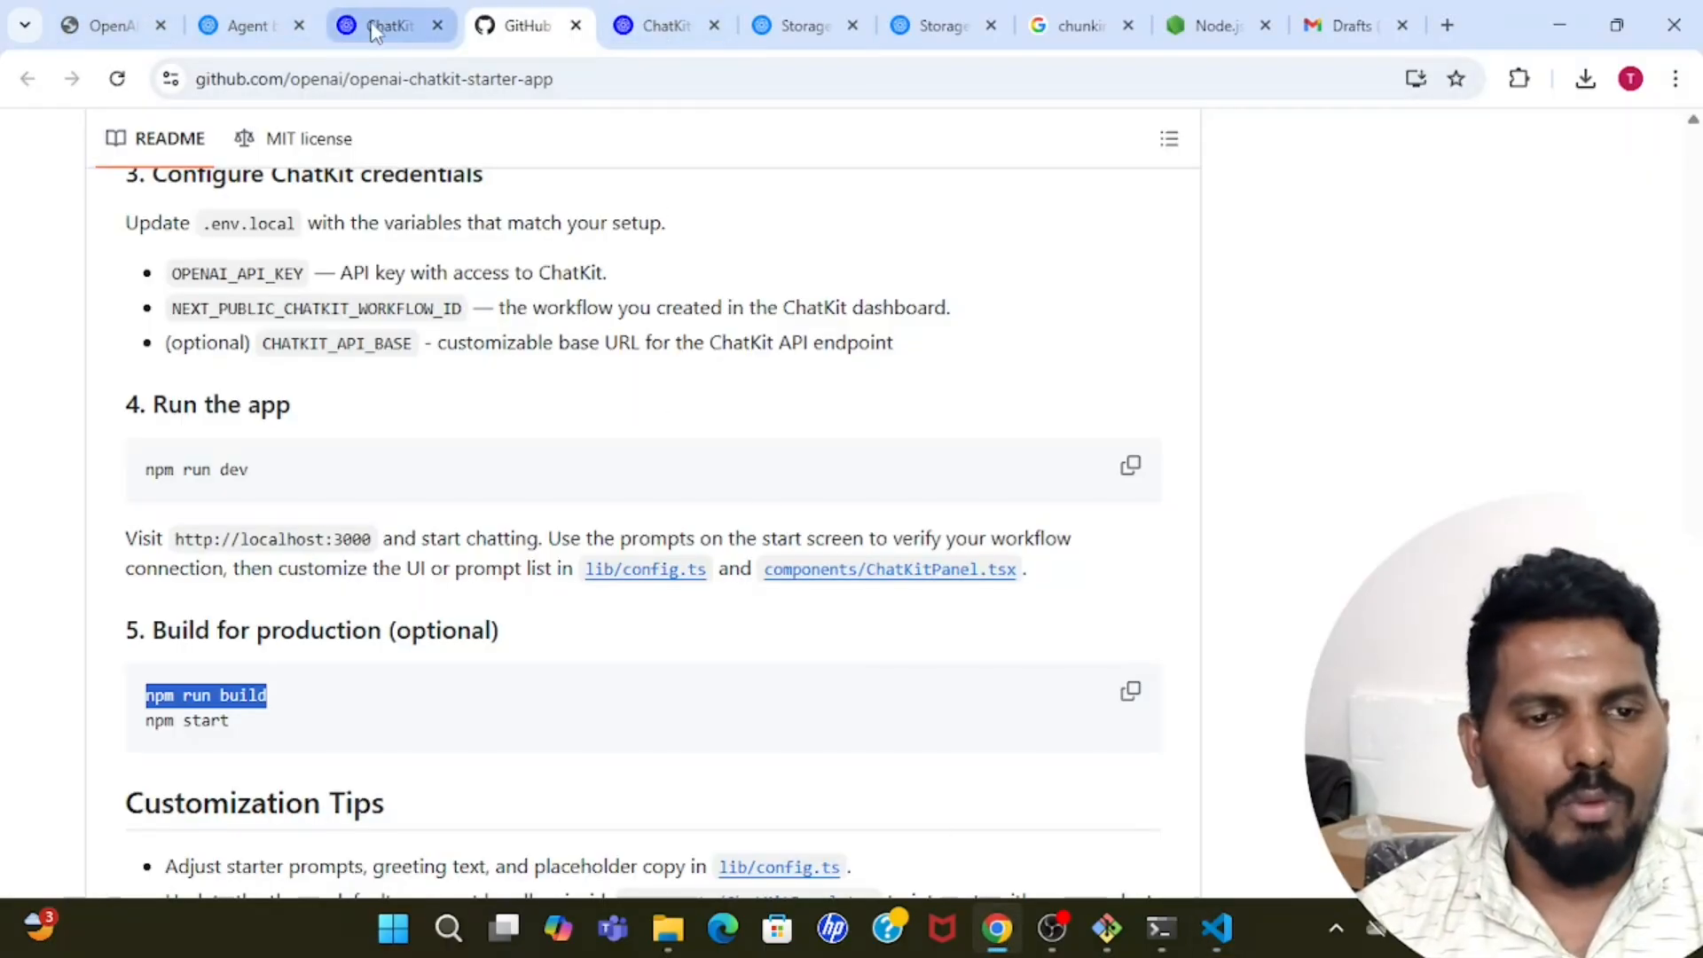
pyautogui.click(232, 25)
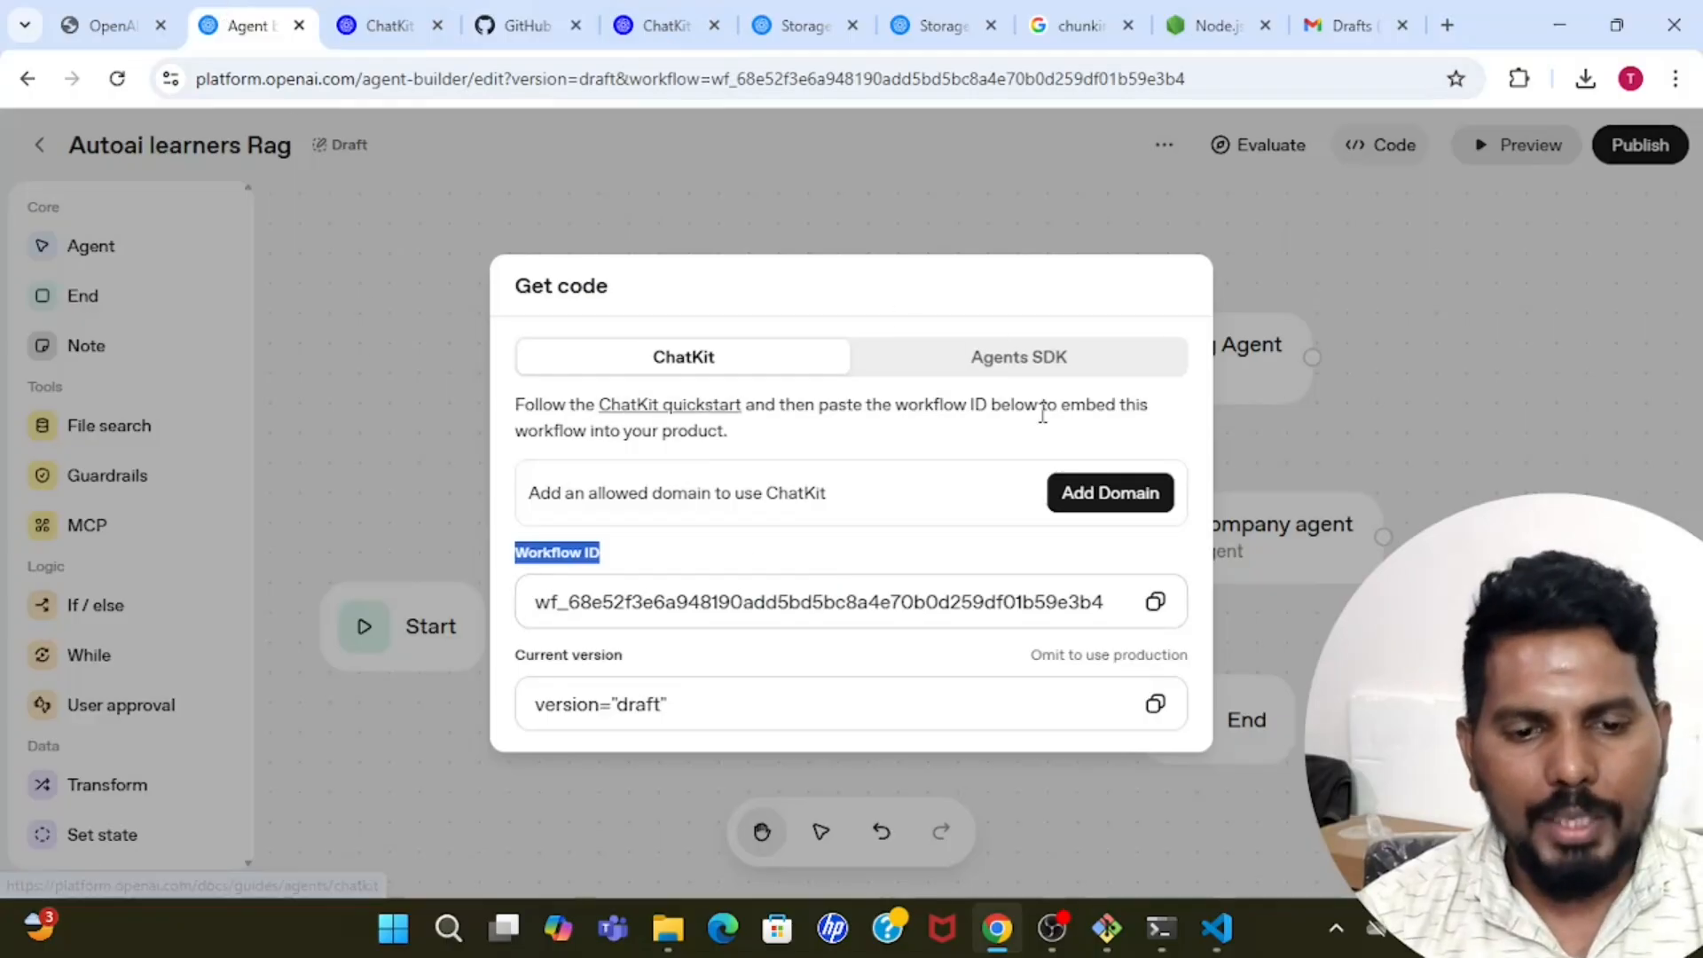
pyautogui.click(667, 228)
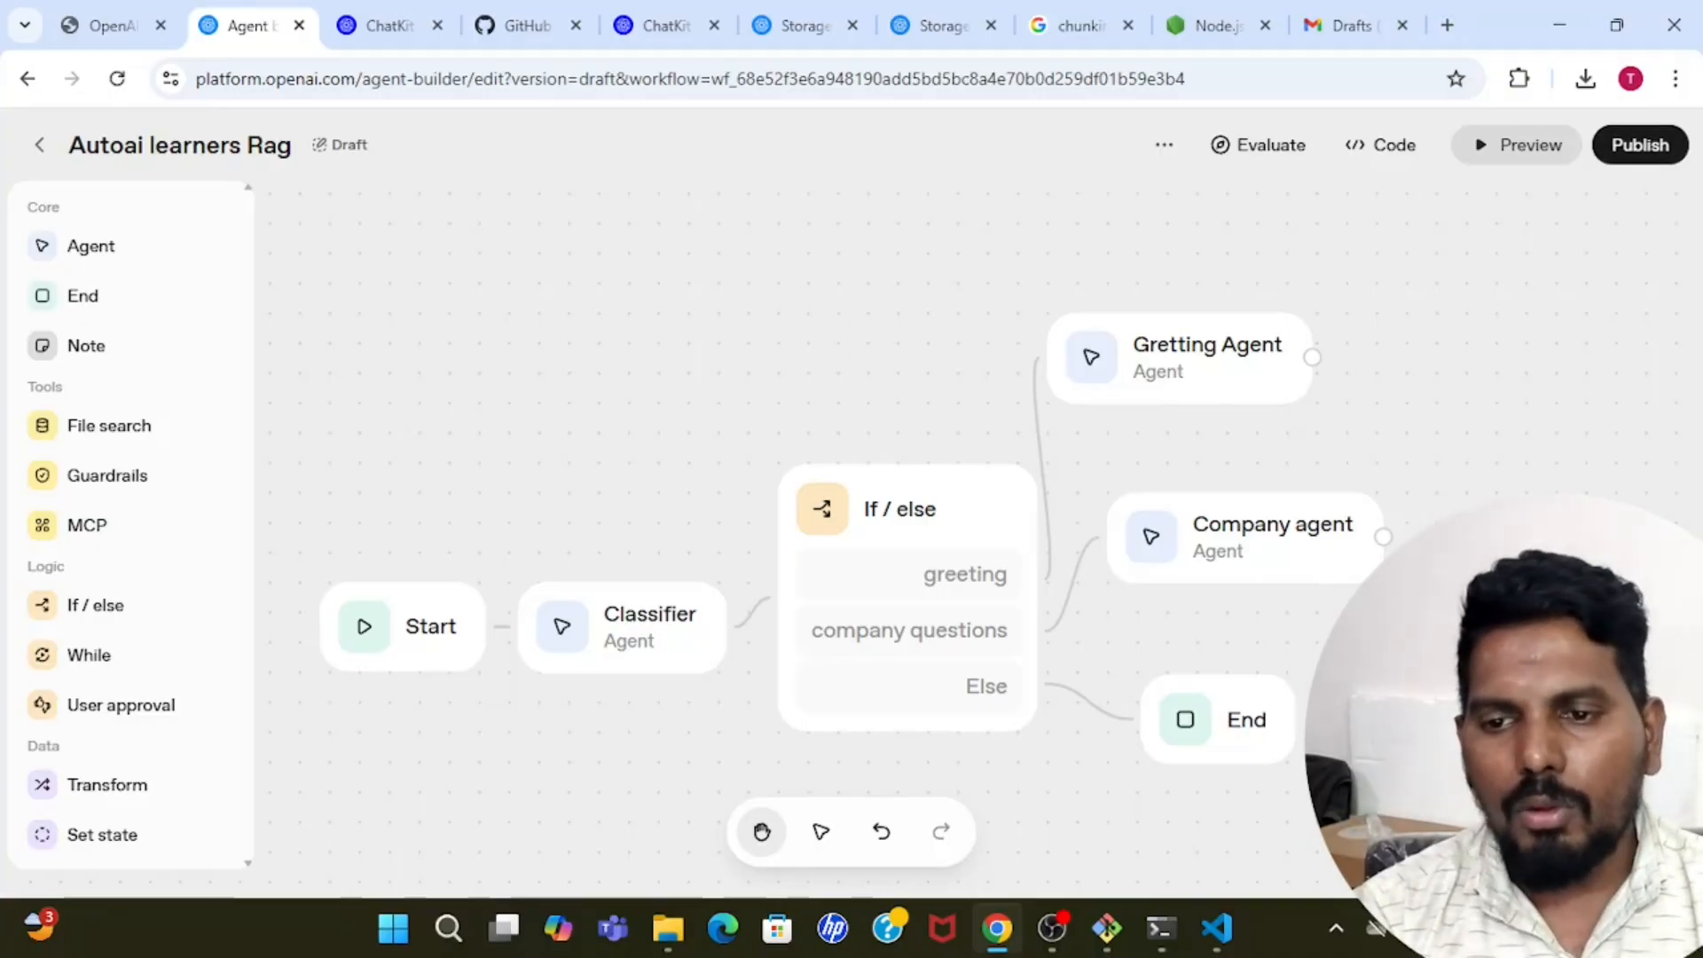
pyautogui.click(1641, 147)
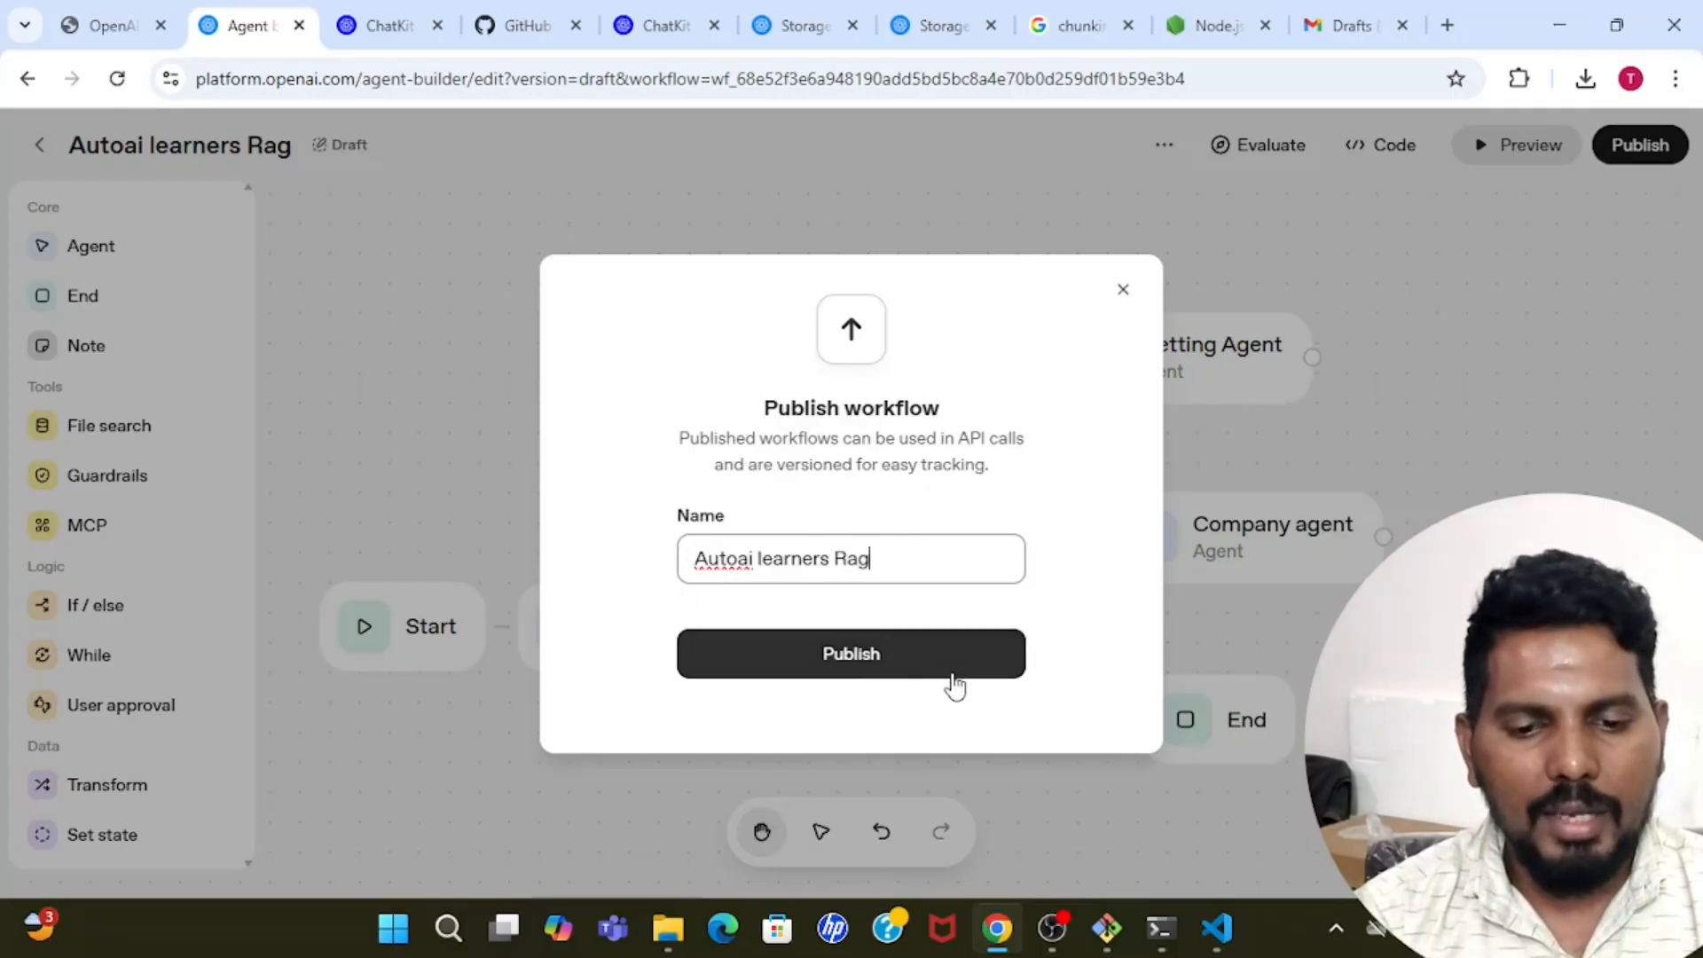
pyautogui.click(890, 656)
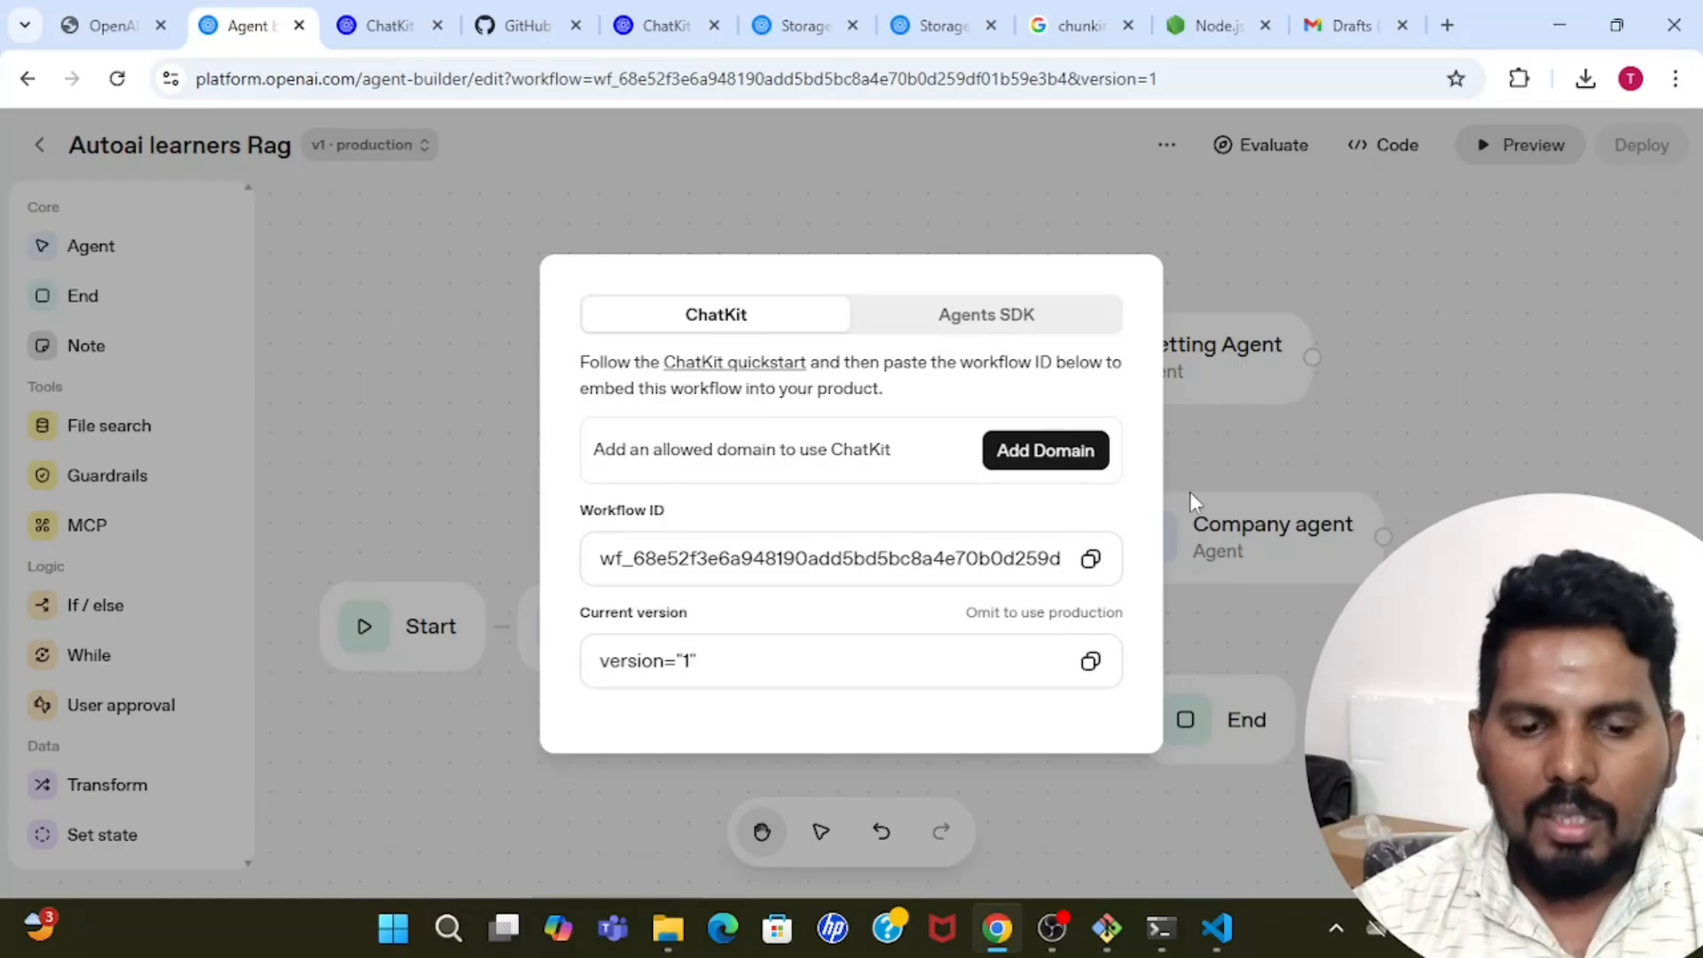
# Check the published workflow's full ID in the ChatKit deployment details, then close them.
pyautogui.moveTo(592, 559); pyautogui.dragTo(1047, 556)
pyautogui.click(1047, 556)
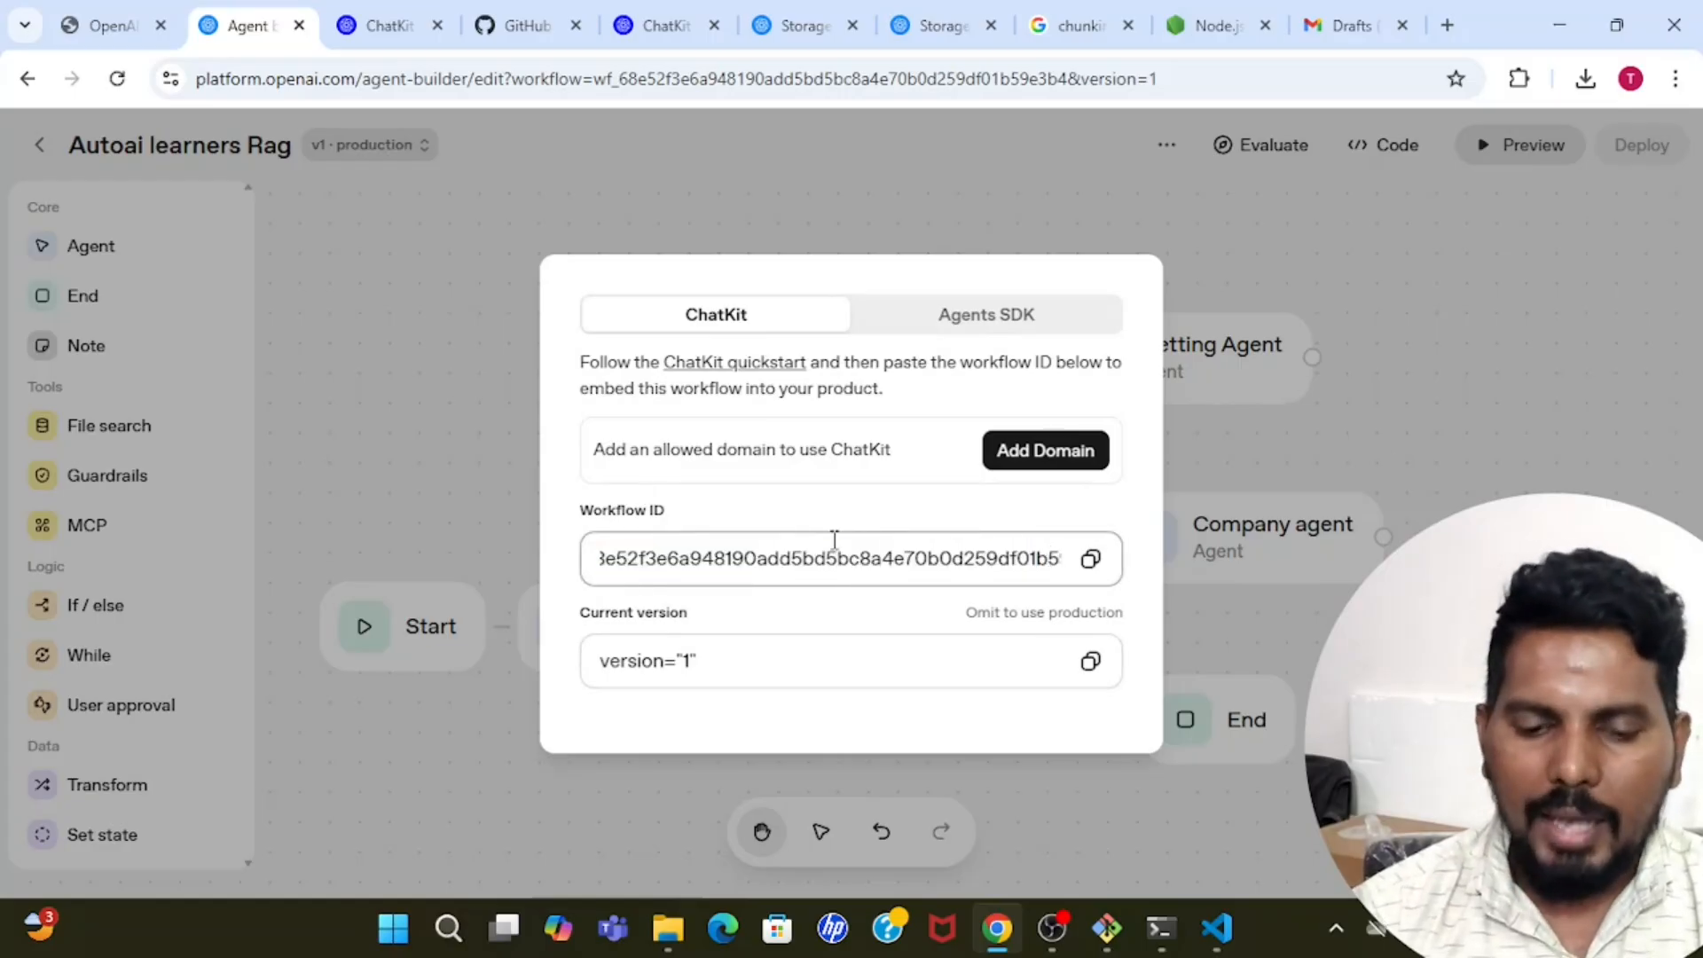
pyautogui.hscroll(-1, 835, 540)
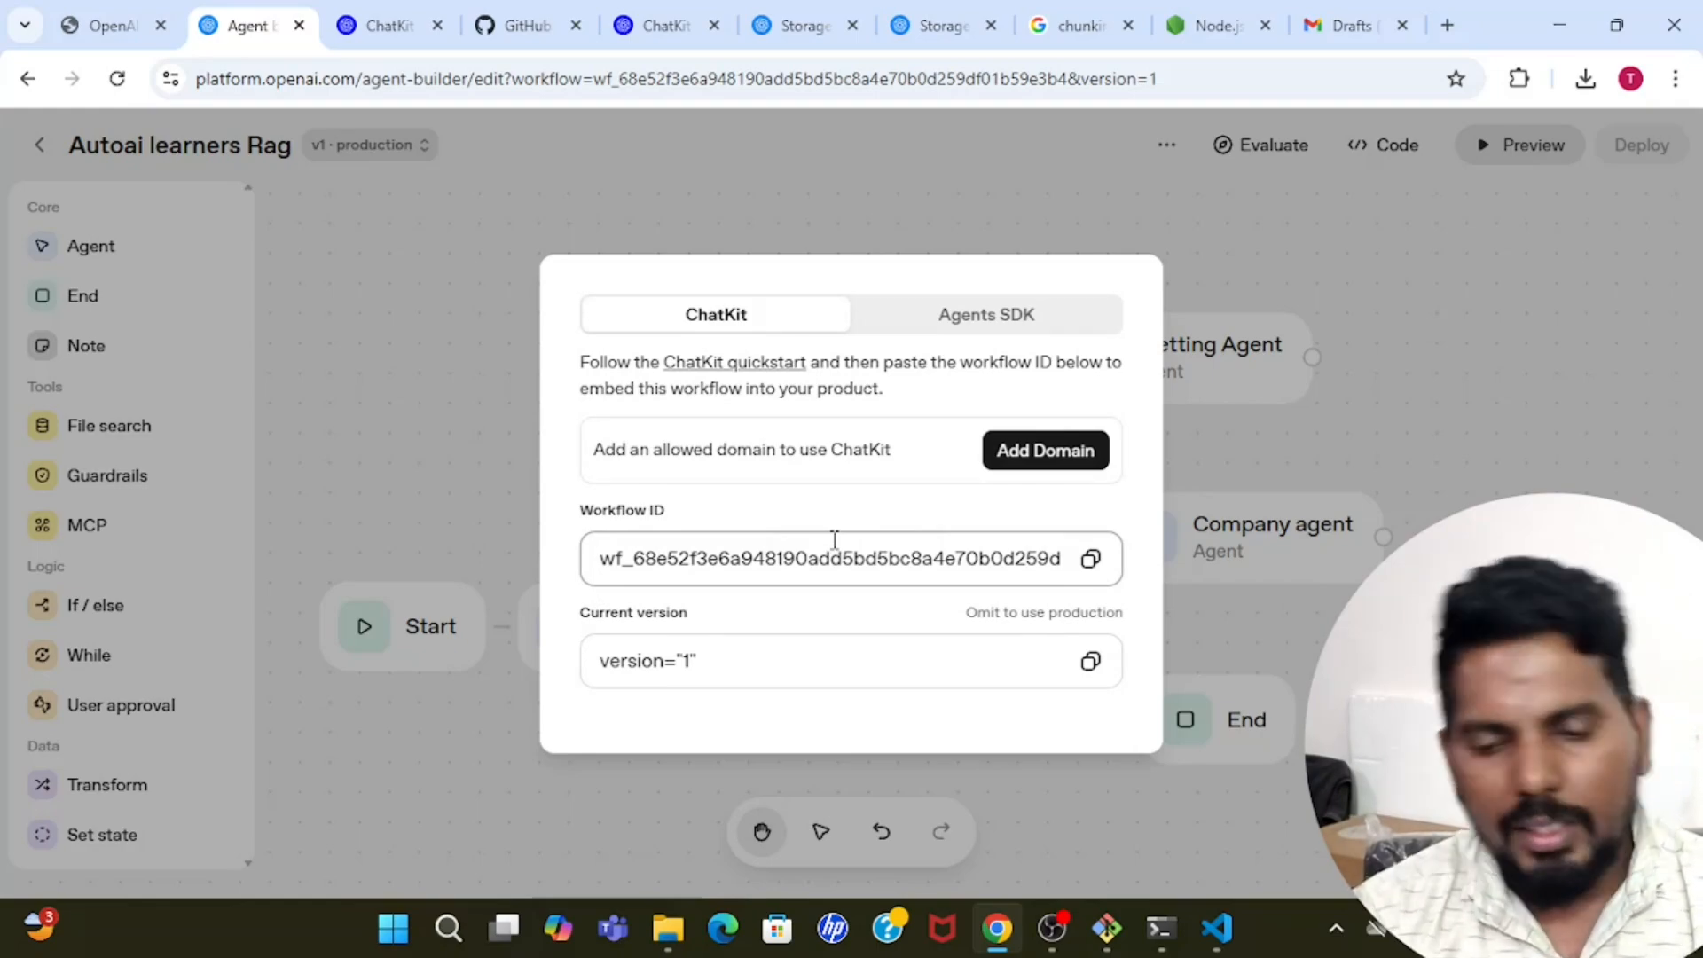
pyautogui.click(1426, 431)
pyautogui.click(1221, 928)
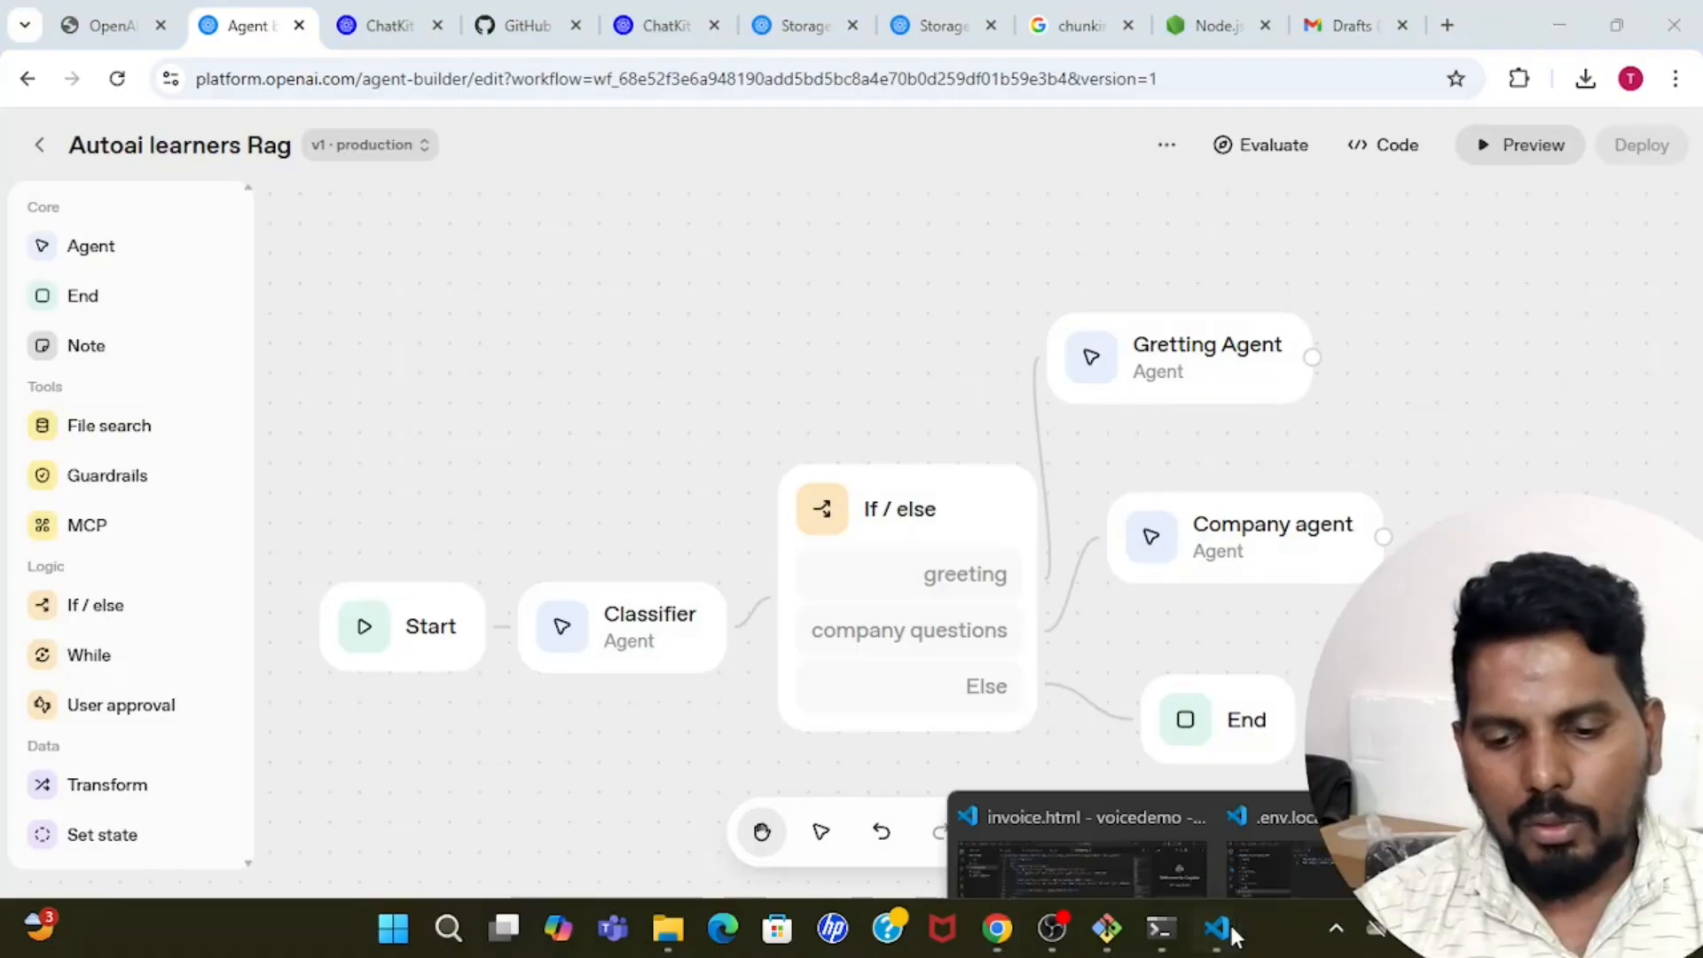
pyautogui.click(1302, 796)
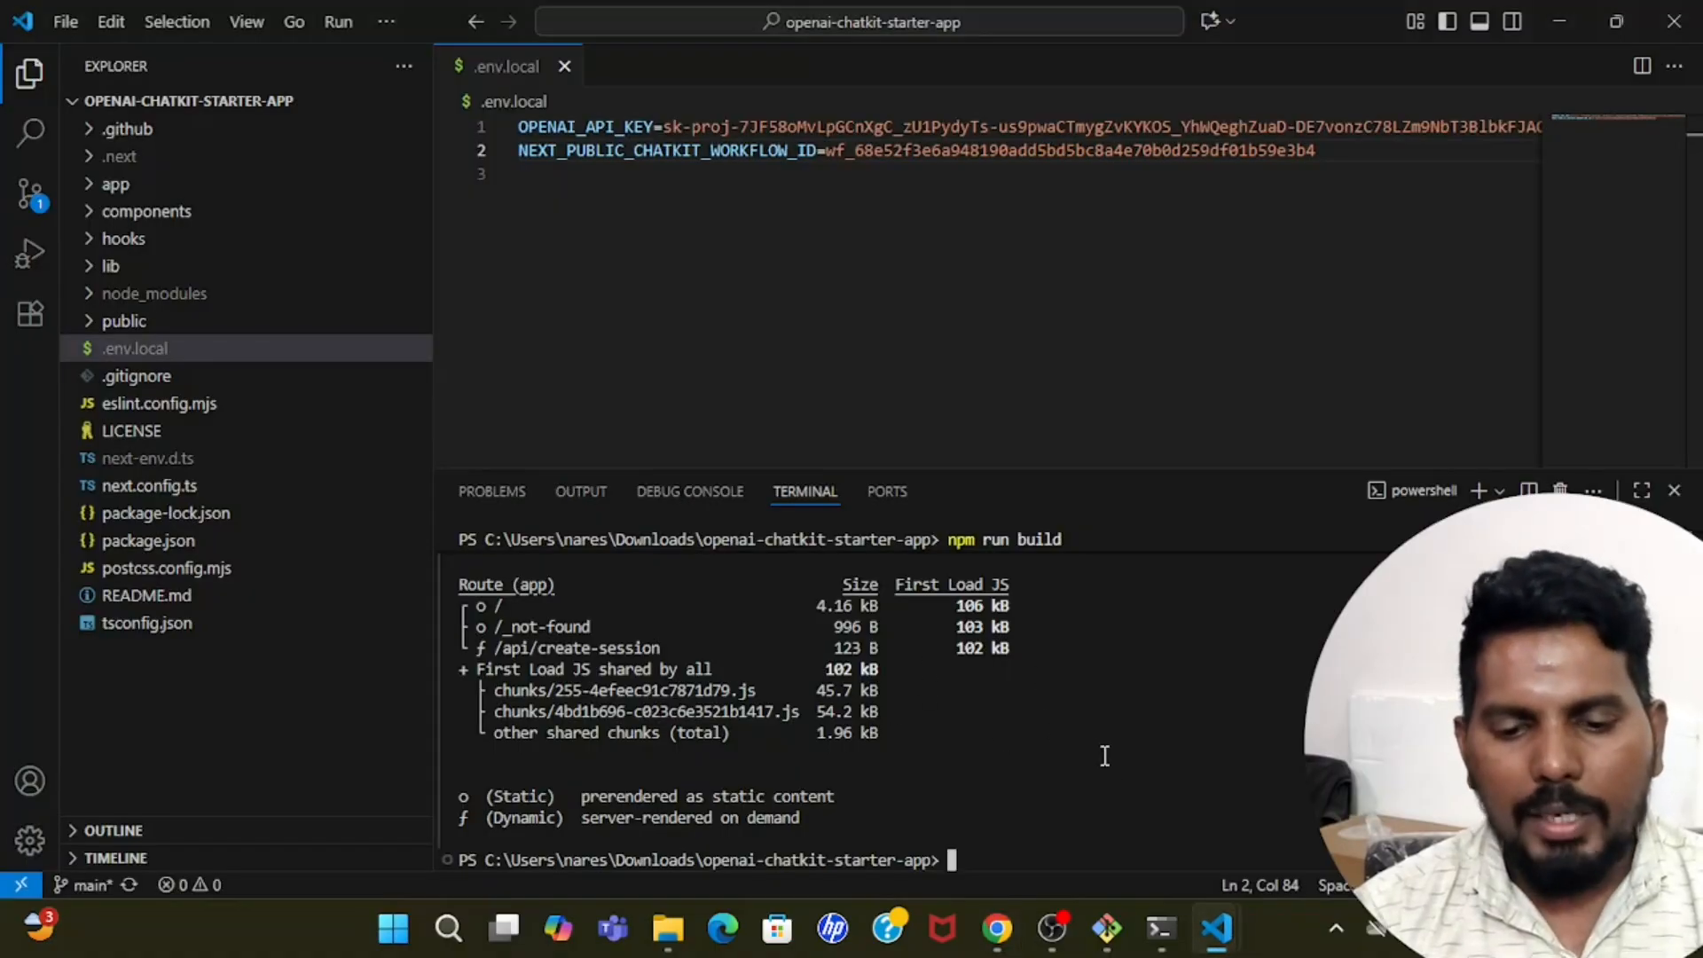
pyautogui.write('npm start')
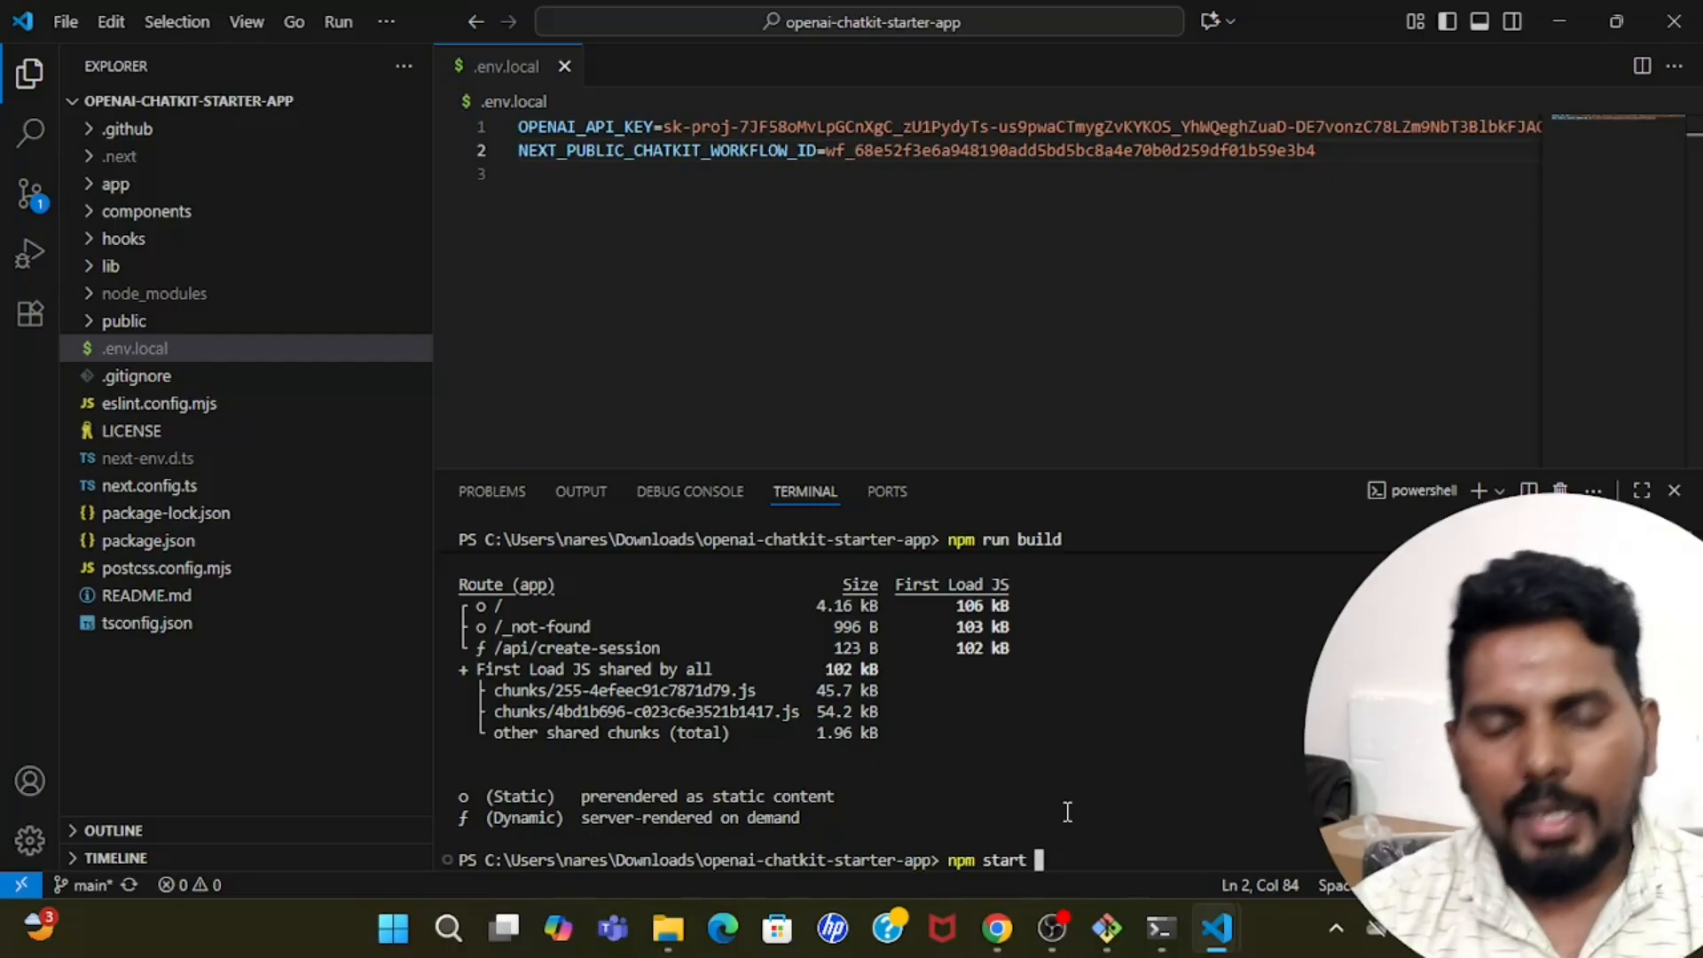
pyautogui.press('Return')
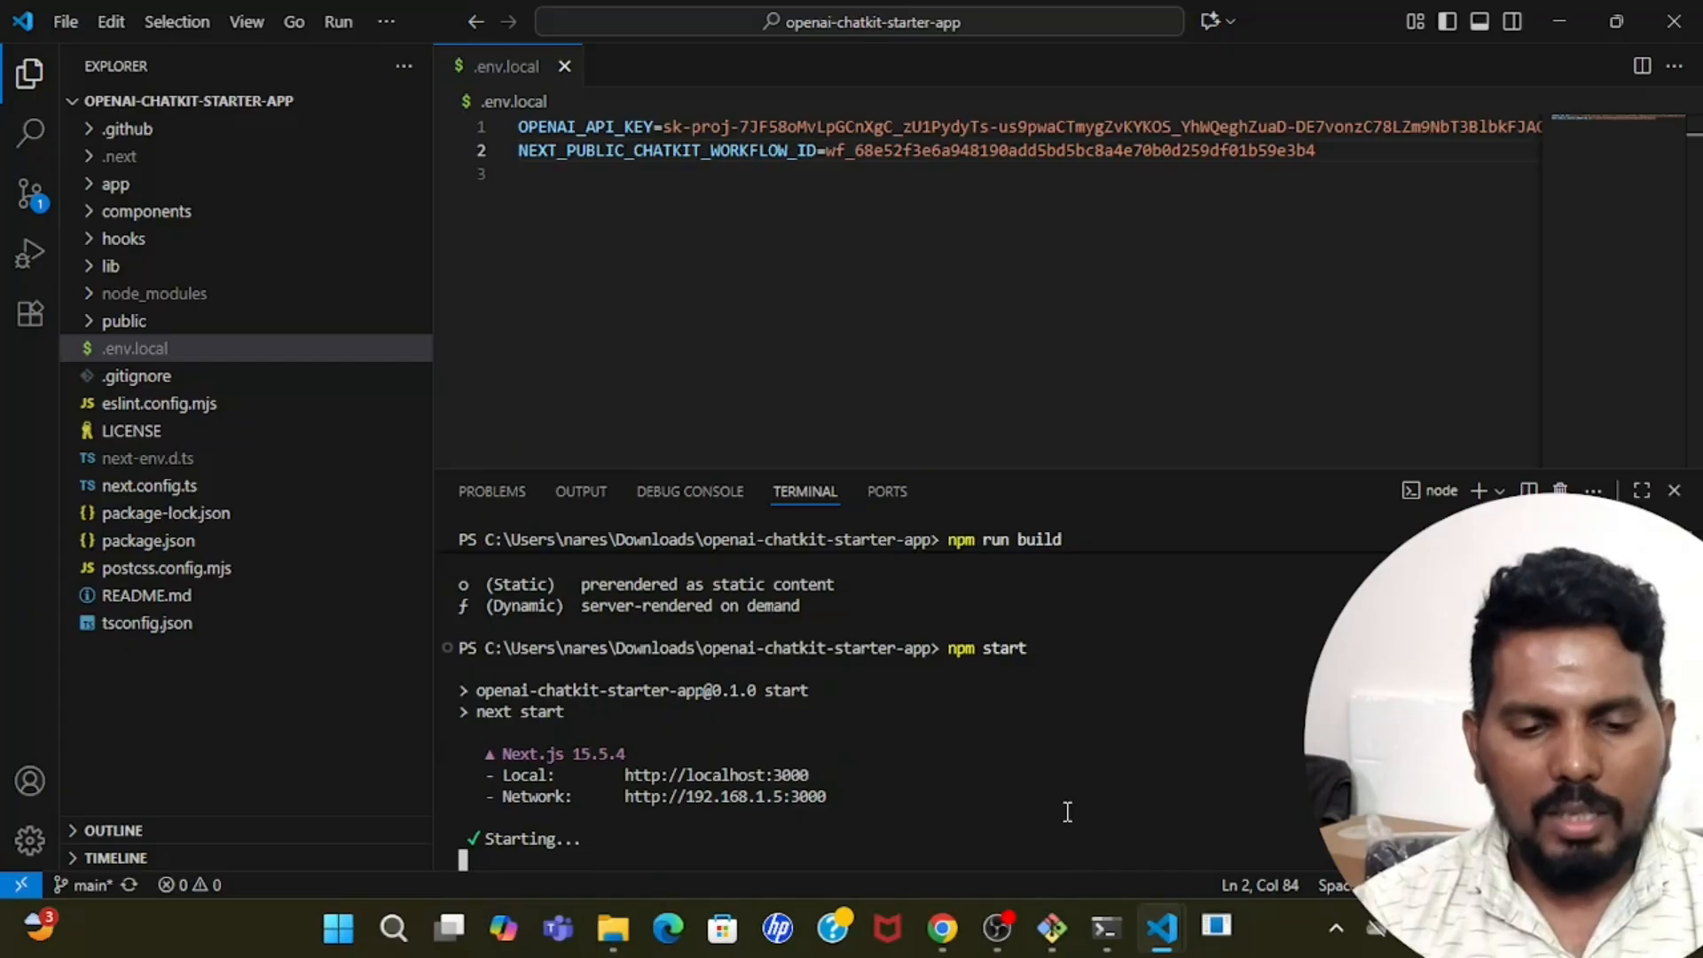
pyautogui.click(764, 653)
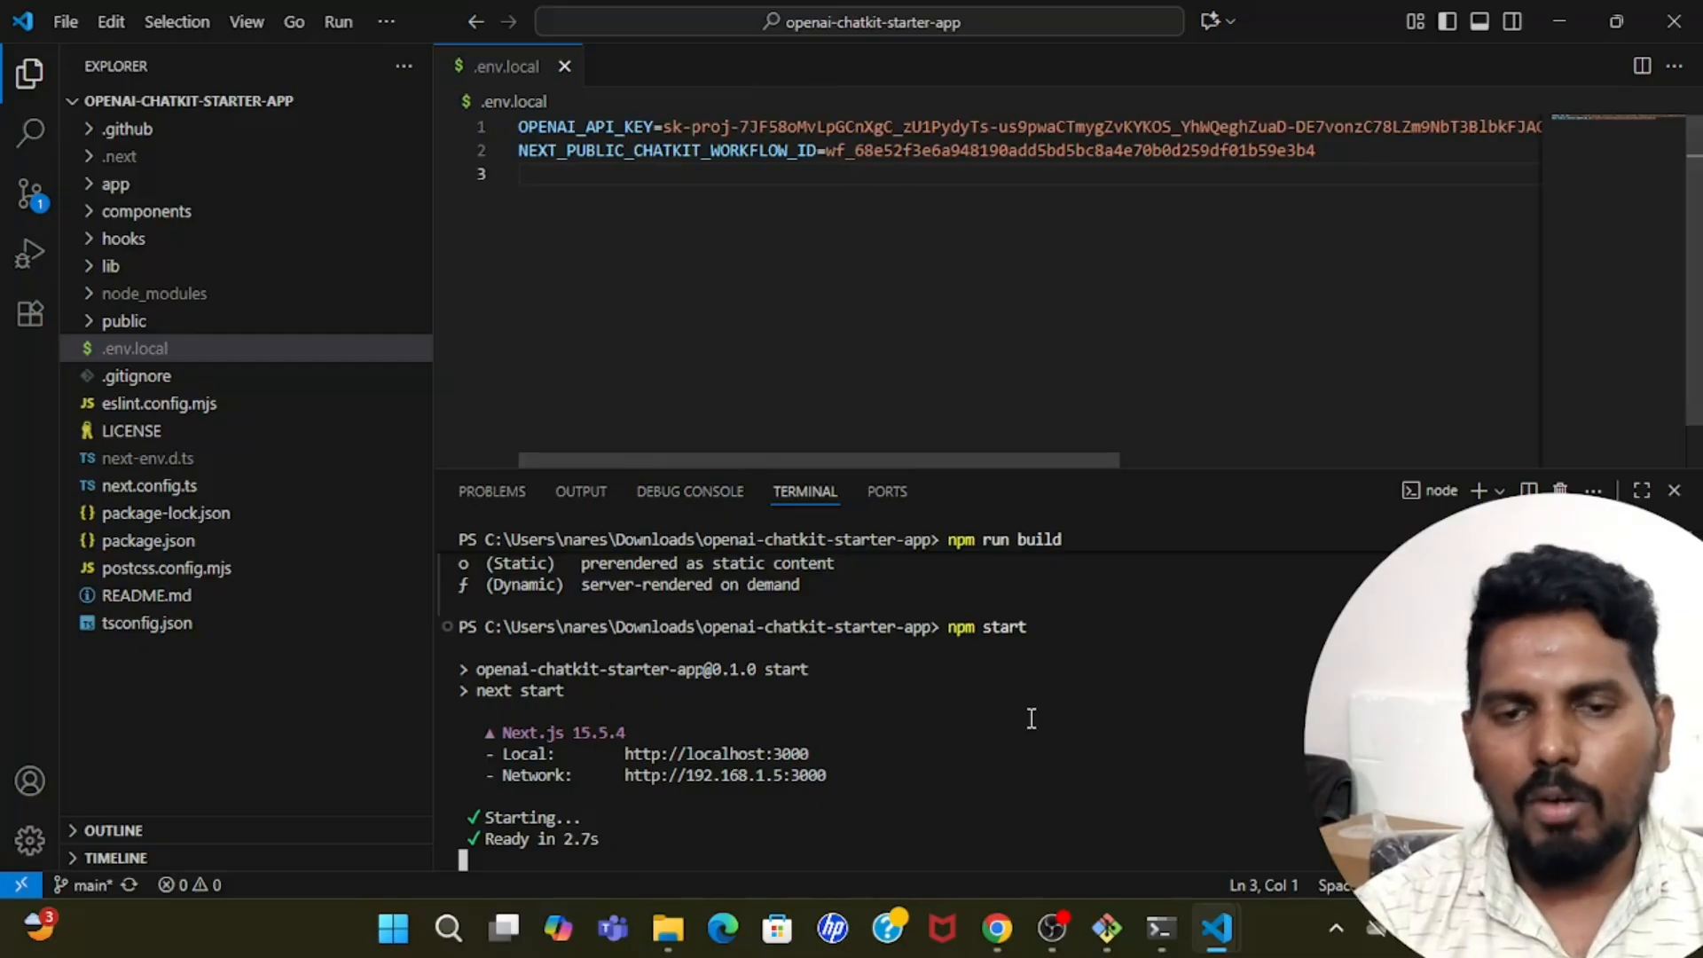
pyautogui.keyDown('ctrl'); pyautogui.click(761, 755); pyautogui.keyUp('ctrl')
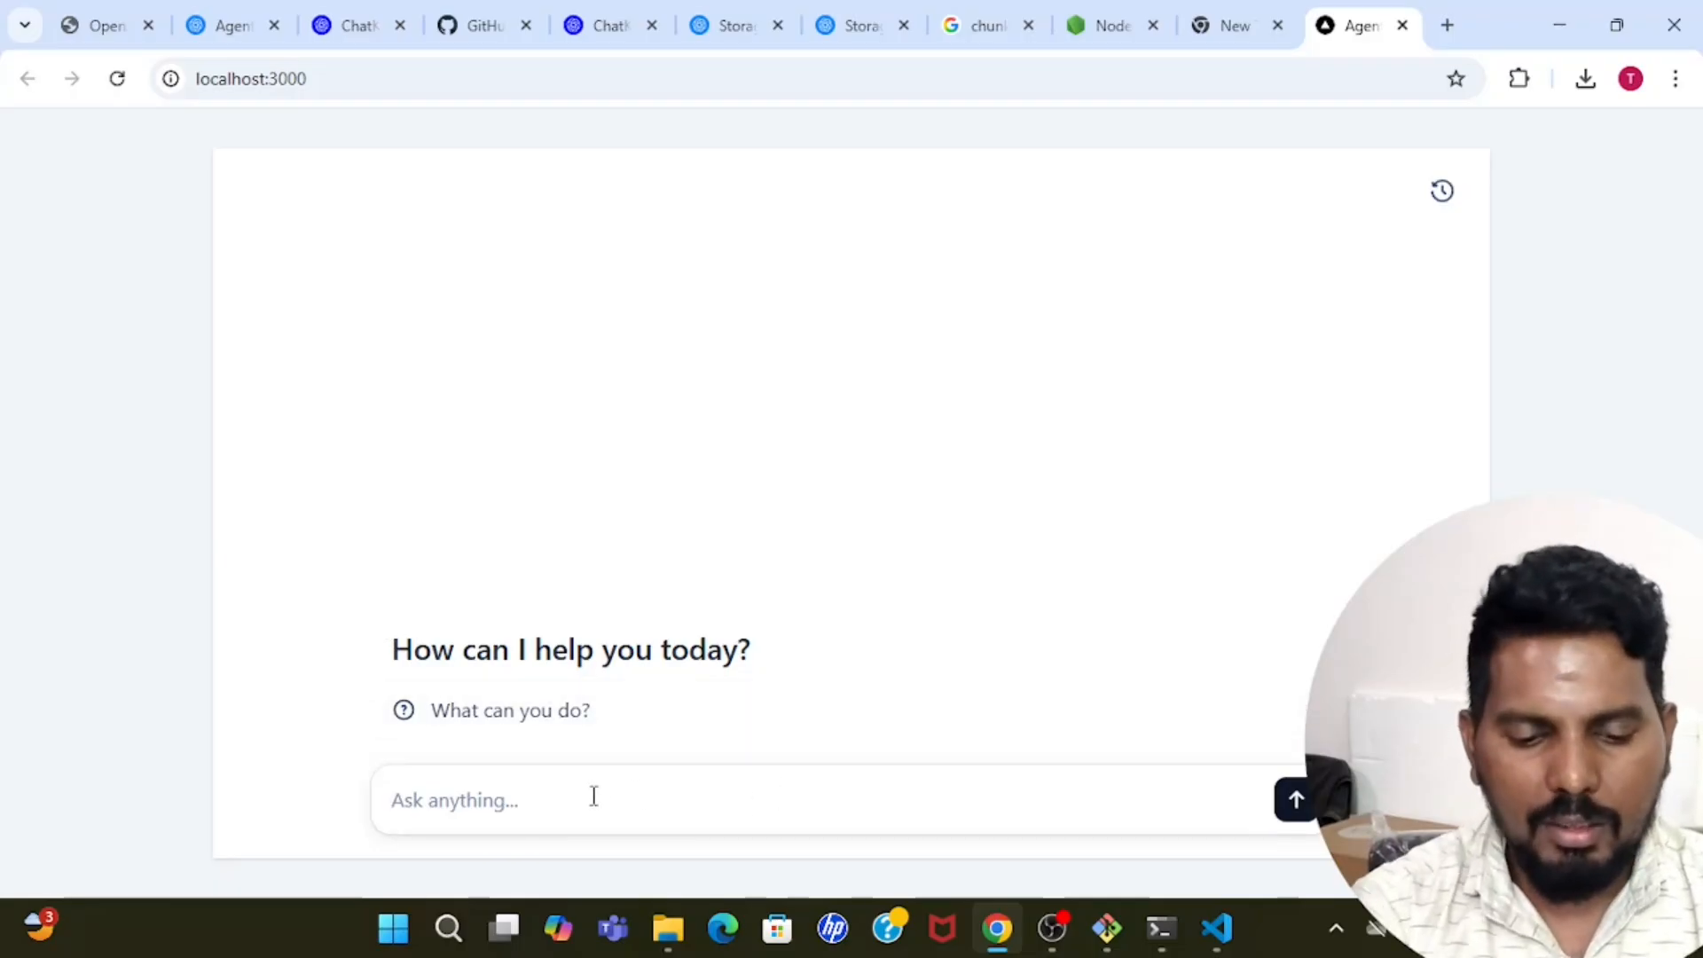
# Send the local chat a greeting that introduces the sender by first name, and highlight the category in the classifier output.
pyautogui.write('Hi i am naresh')
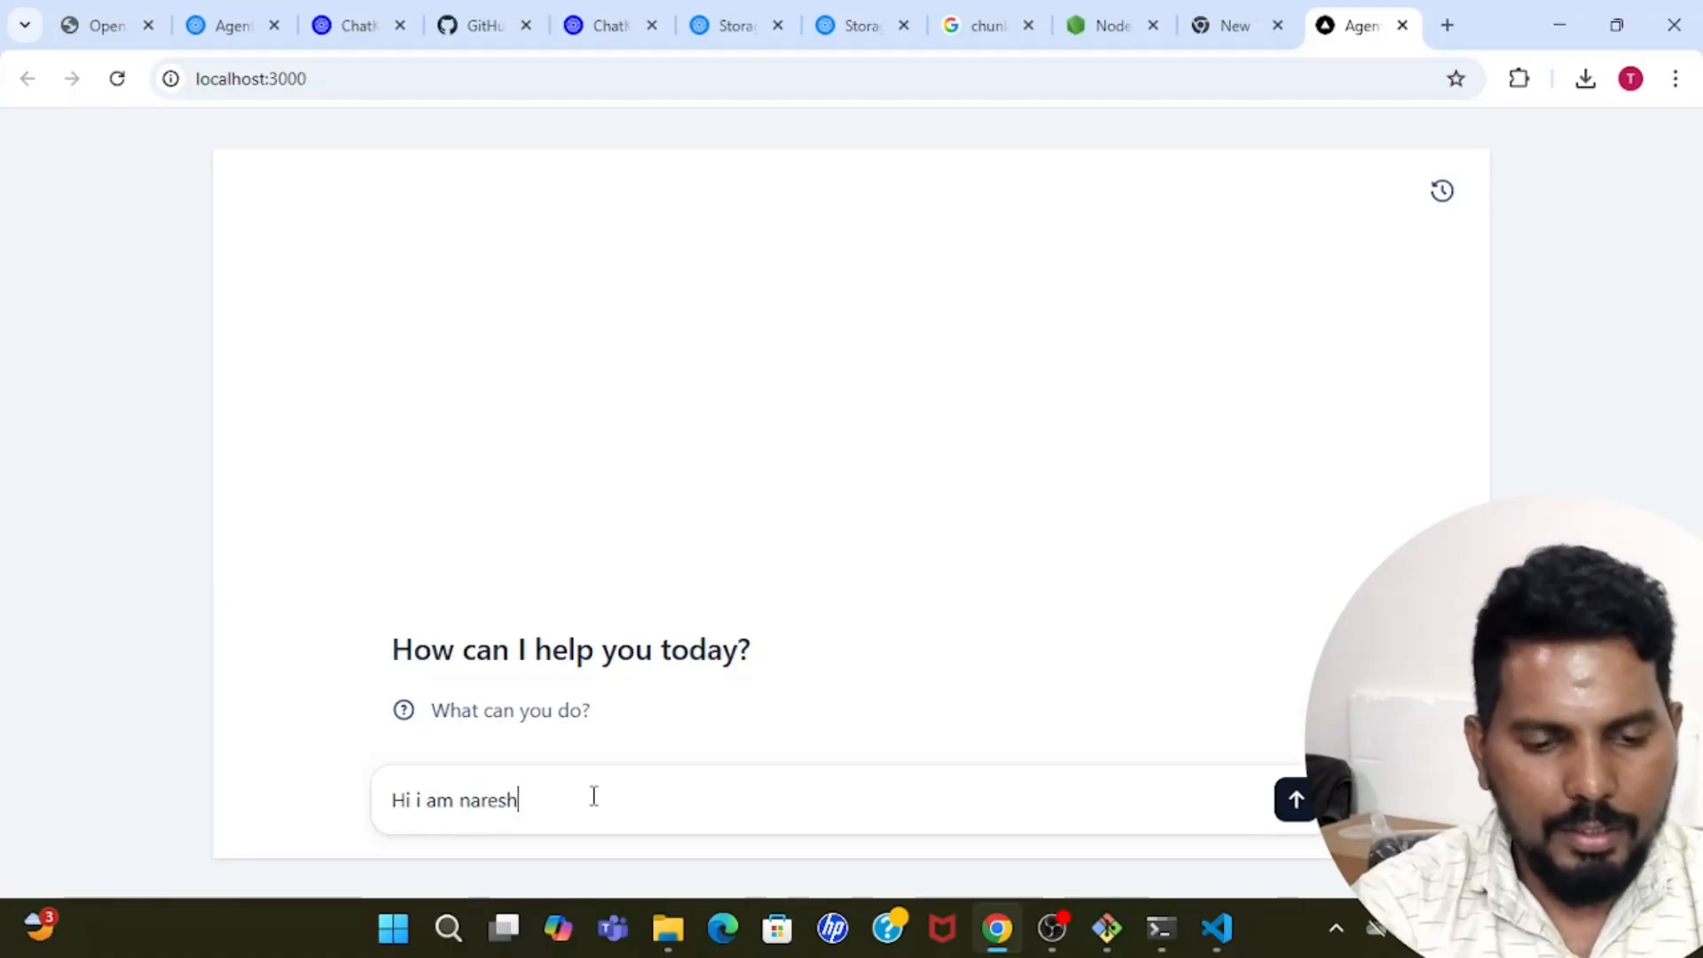
pyautogui.press('Return')
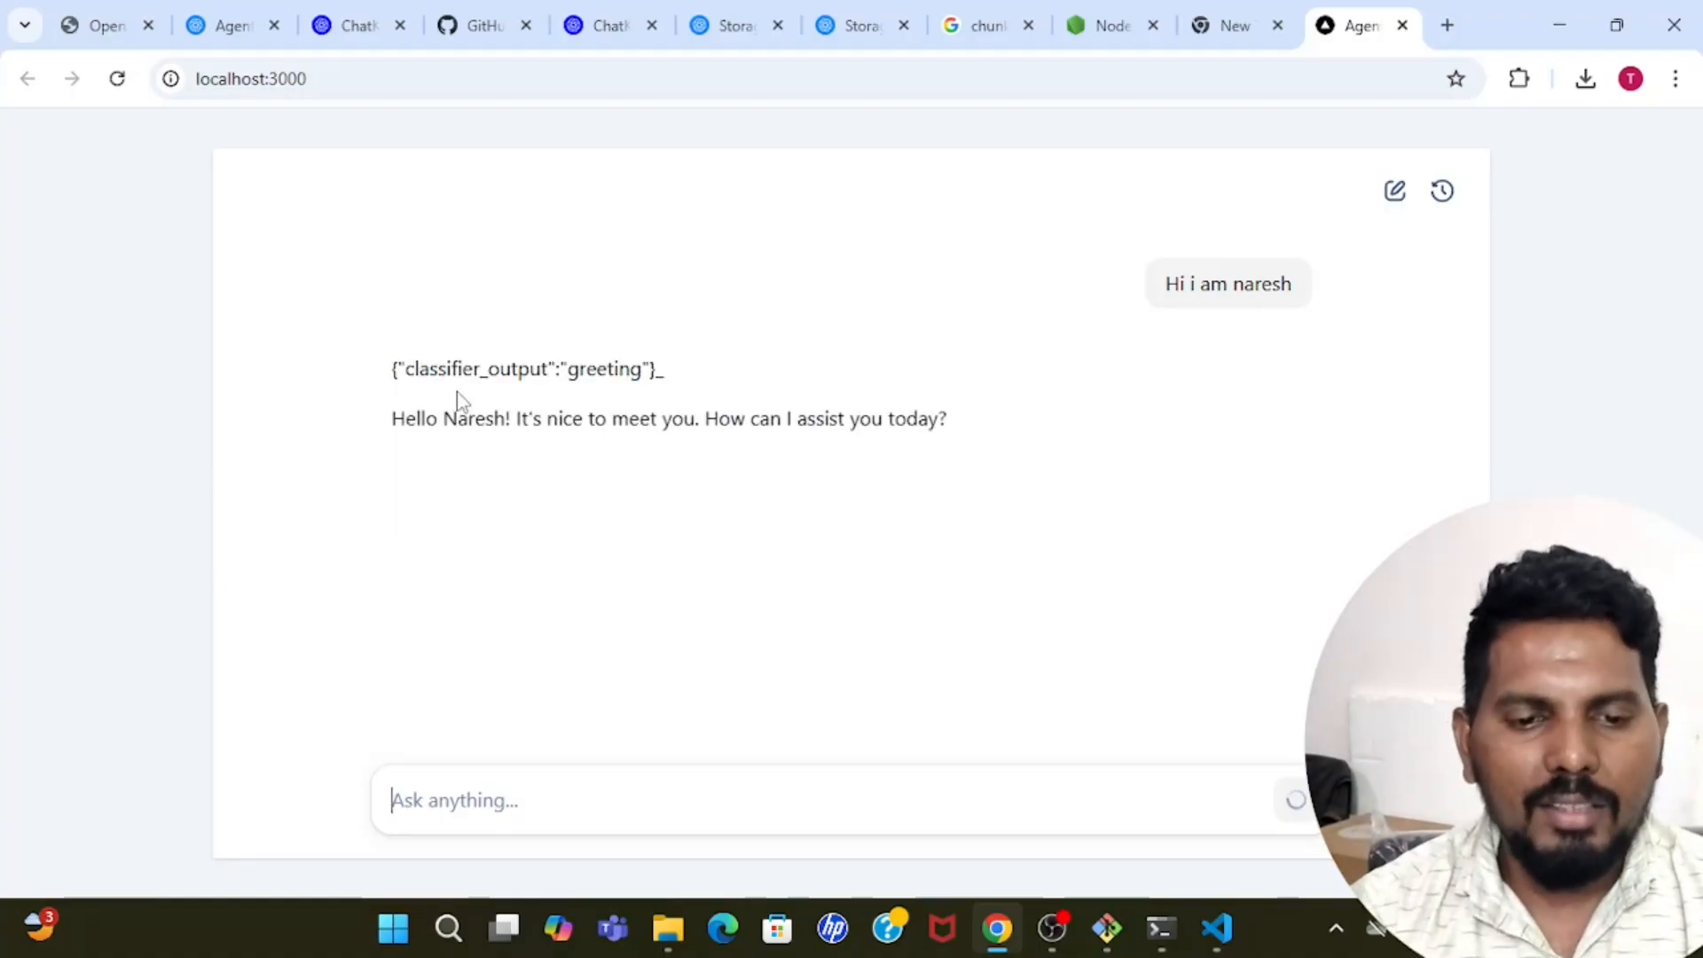
pyautogui.doubleClick(625, 368)
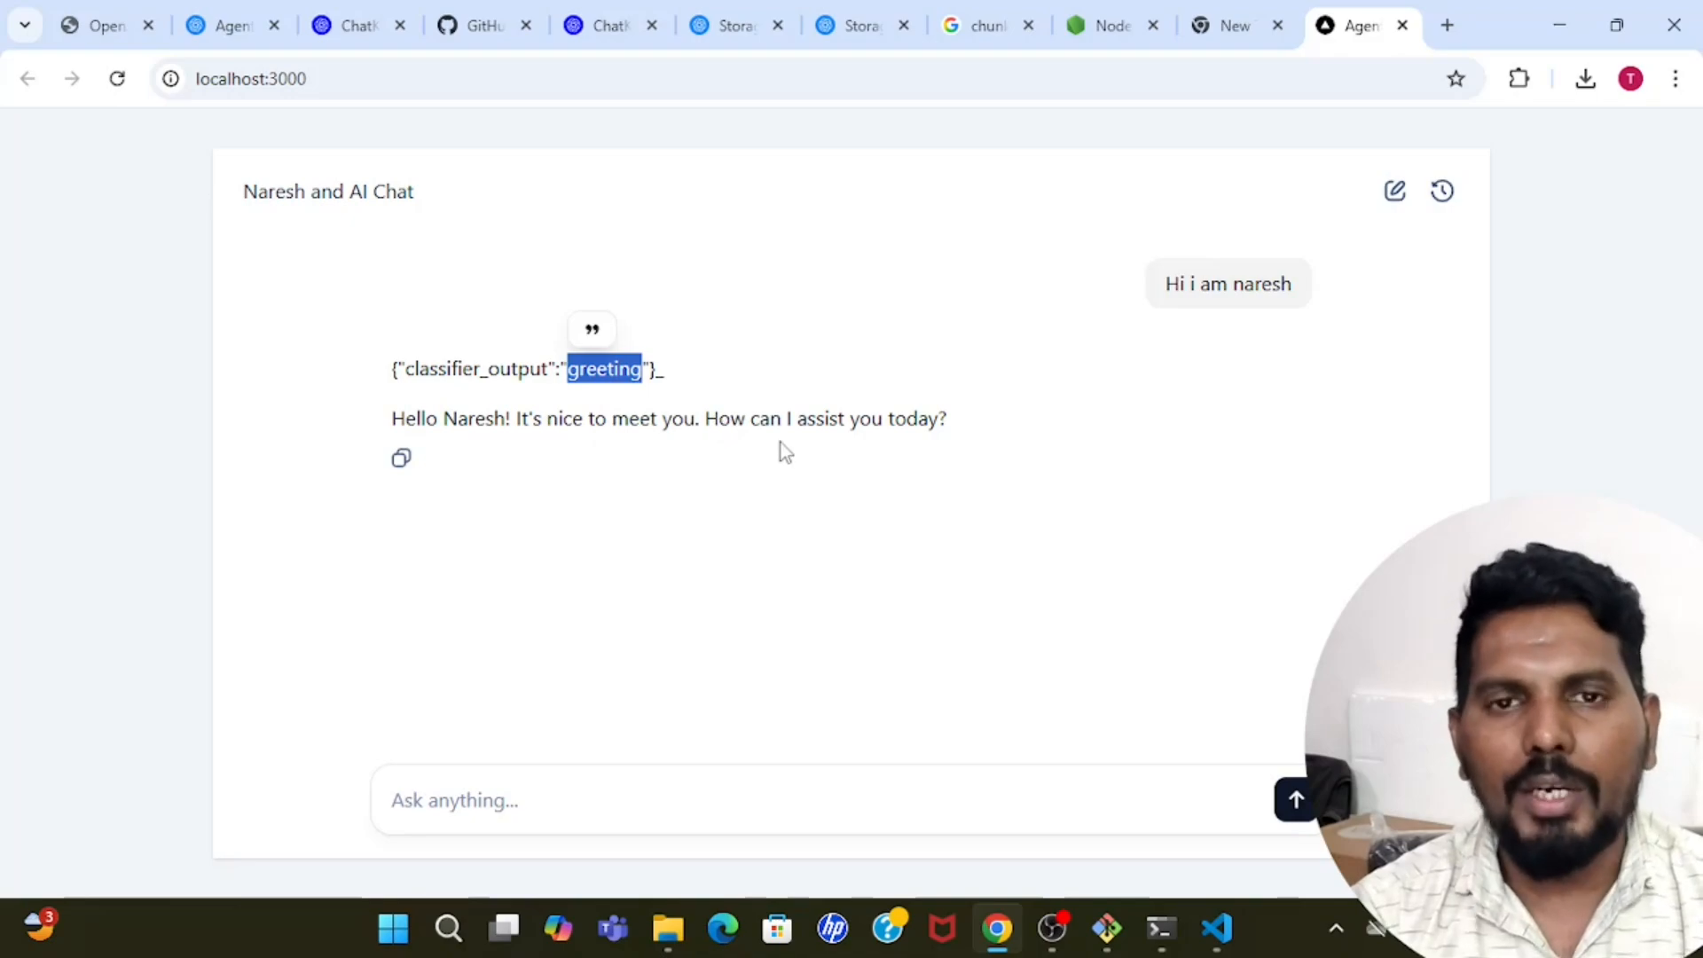
# Ask the chat who the person with that first name is, to test an unrelated question.
pyautogui.click(555, 795)
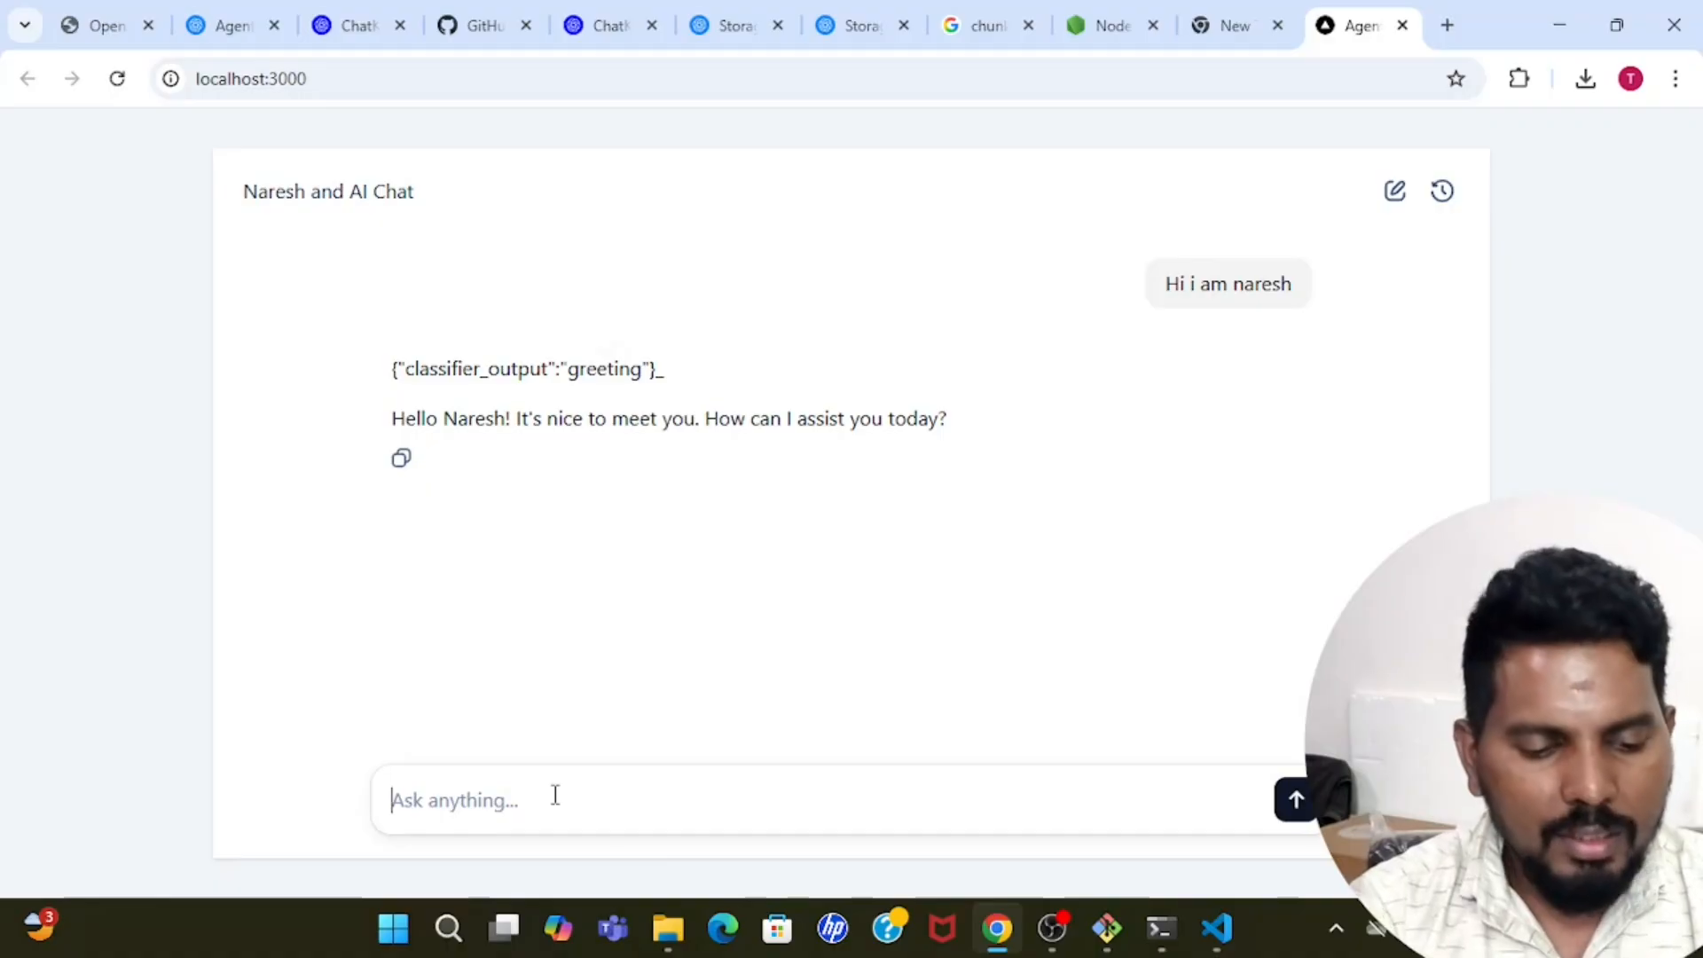
pyautogui.write('who is Na')
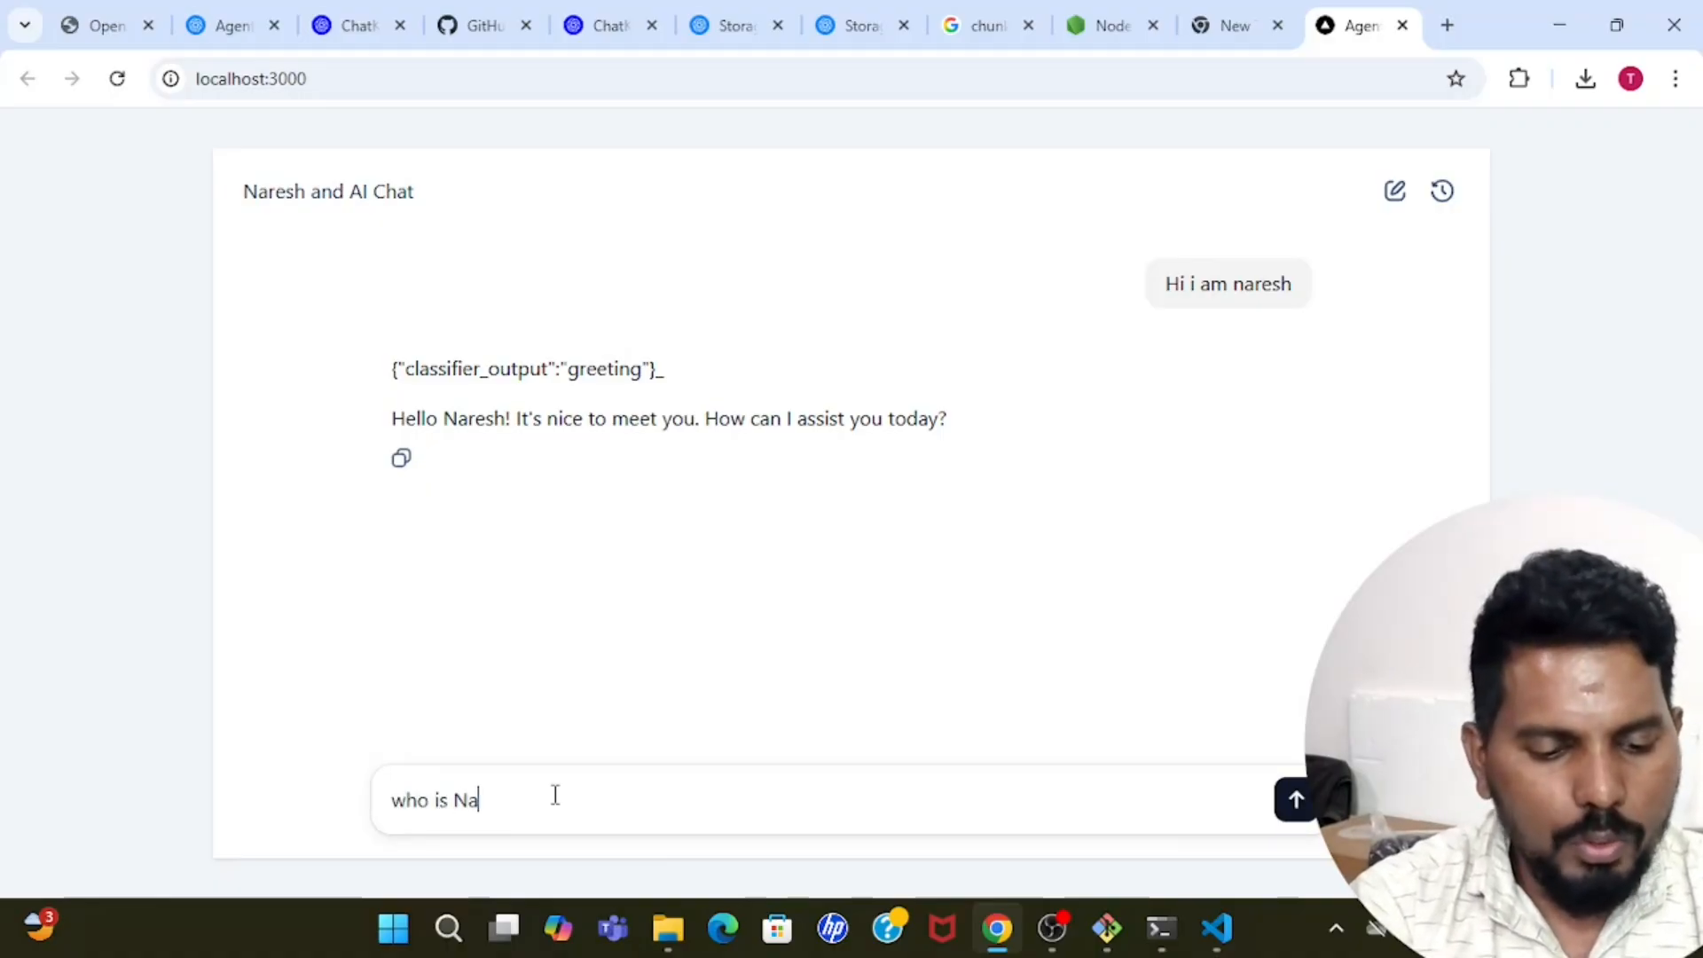
pyautogui.write('resh ?')
pyautogui.press('Return')
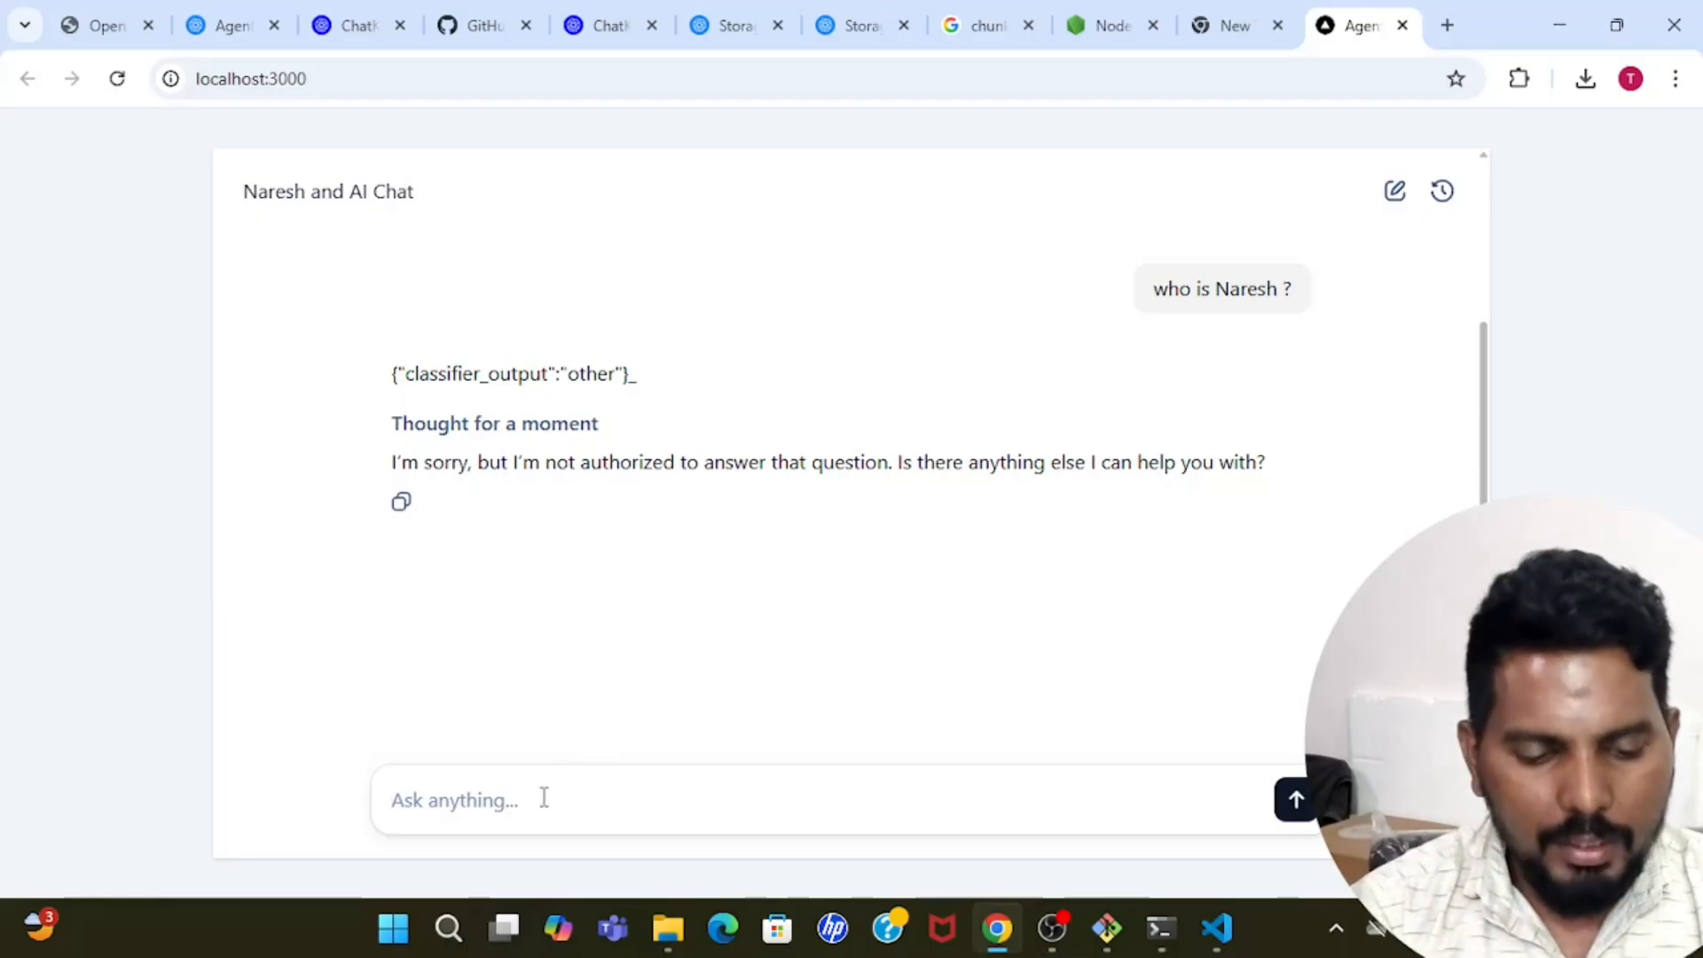
# Ask the chat "Can you explain me about sick leave policy in the comapny ?" and highlight the category in the classifier output.
pyautogui.write('Can you e')
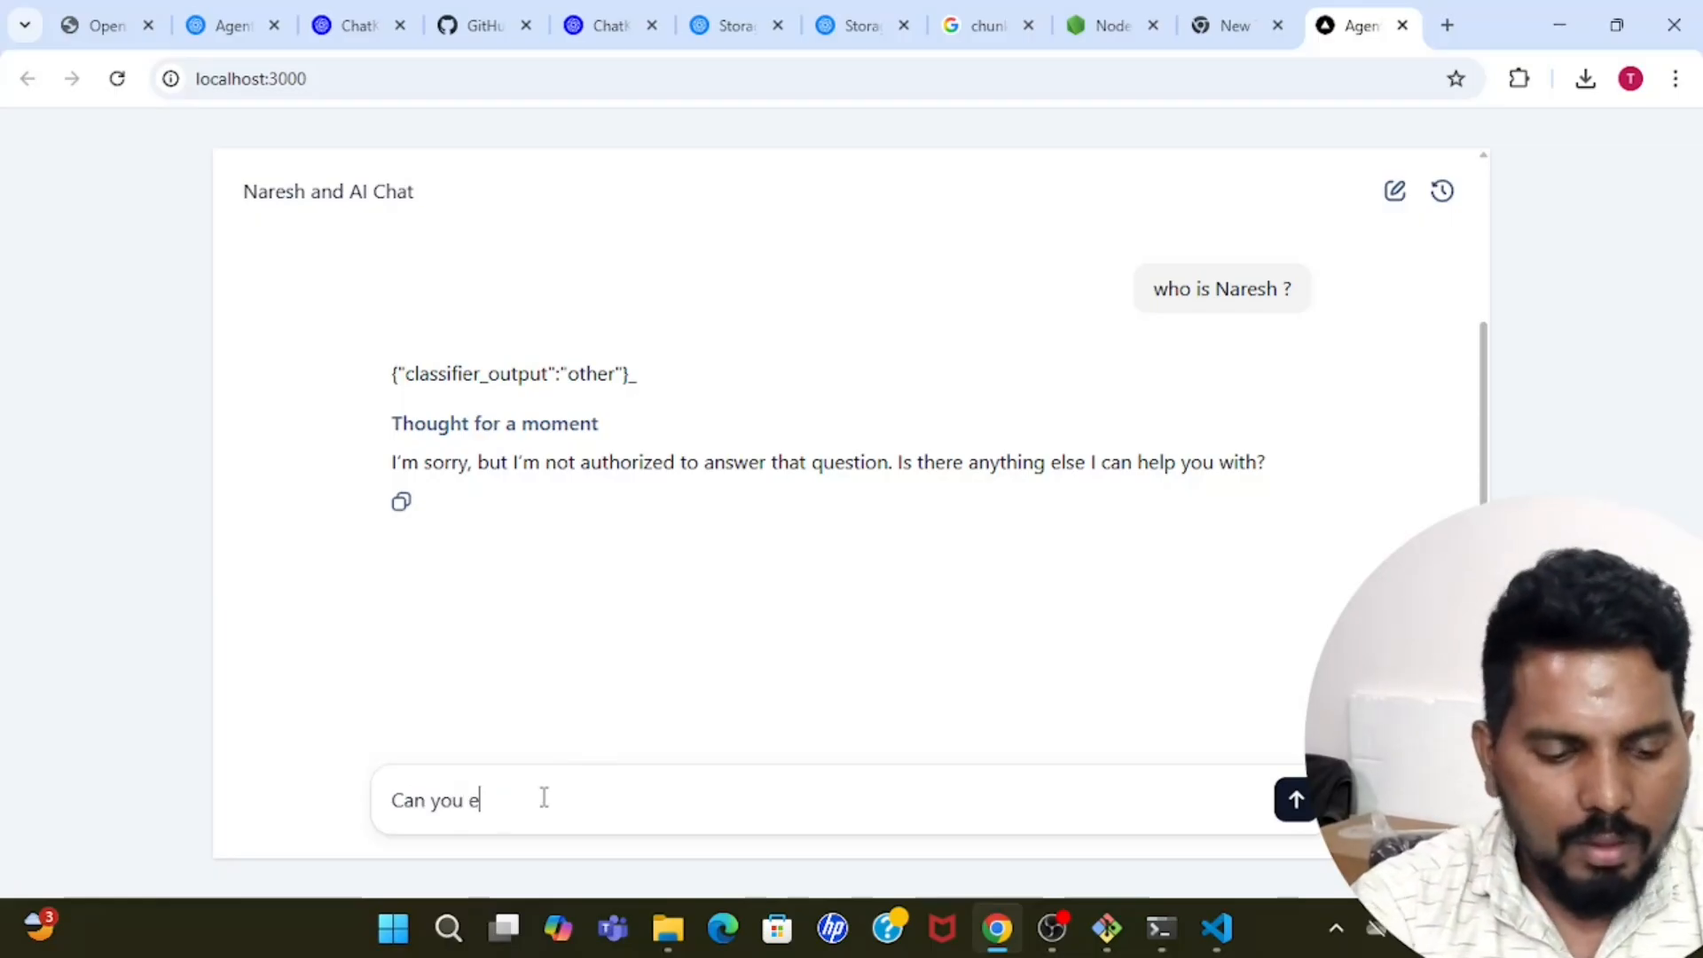
pyautogui.write('xplain the a')
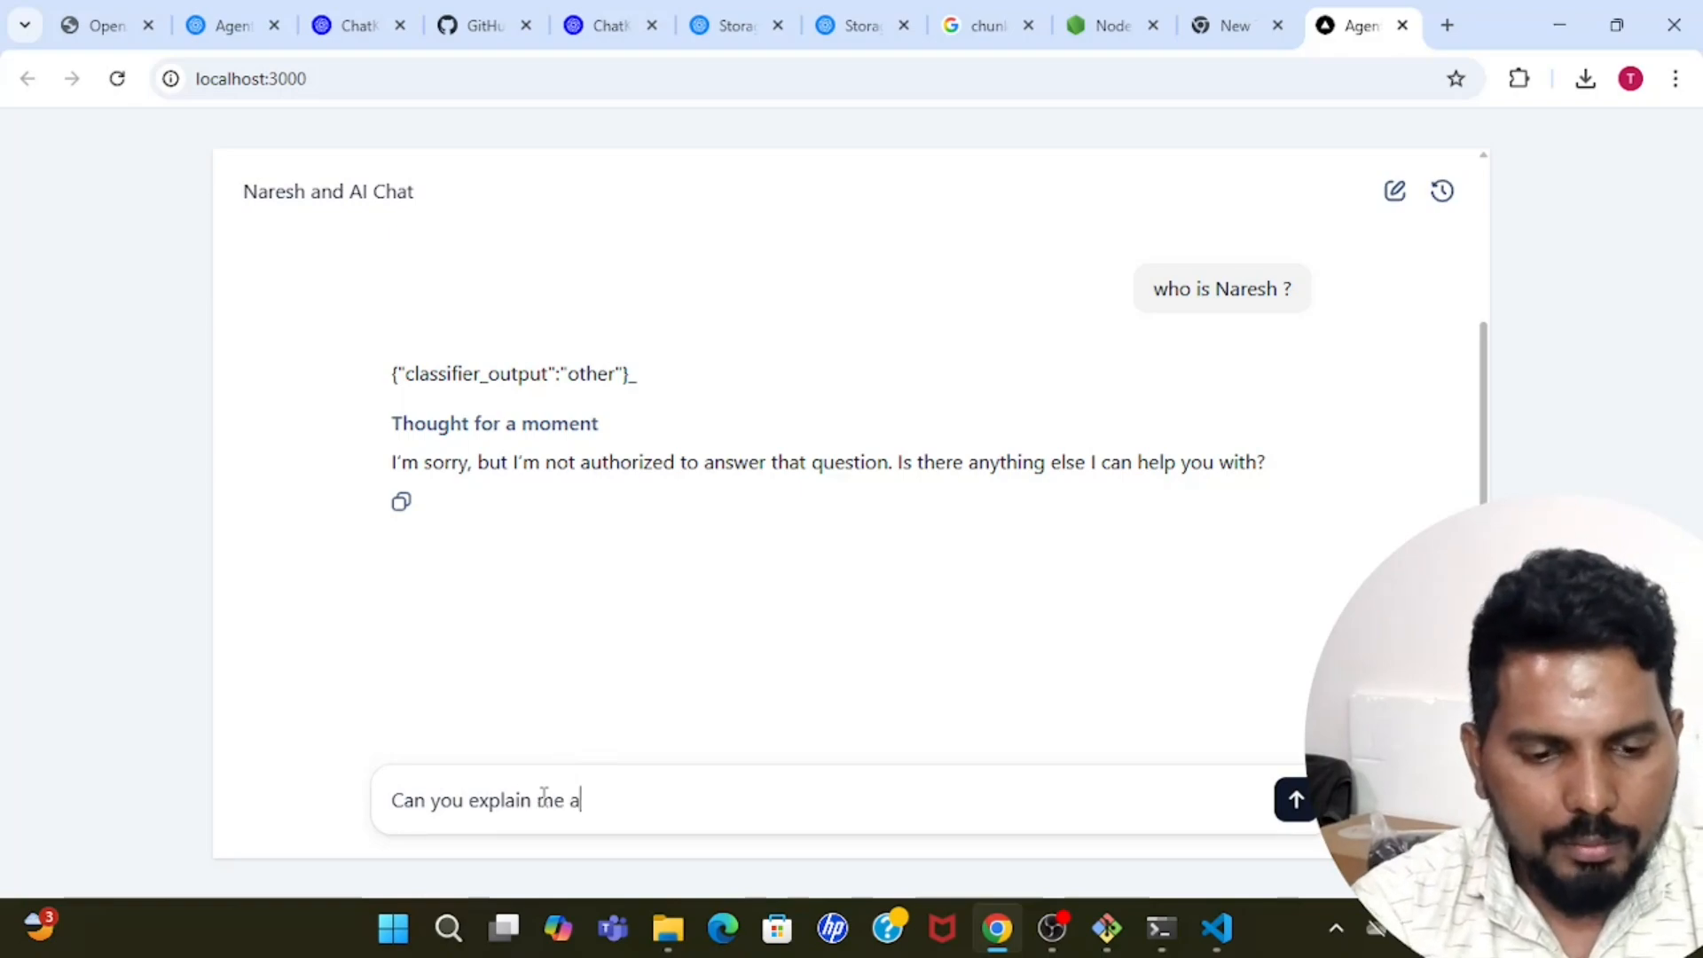
pyautogui.write('bout sid')
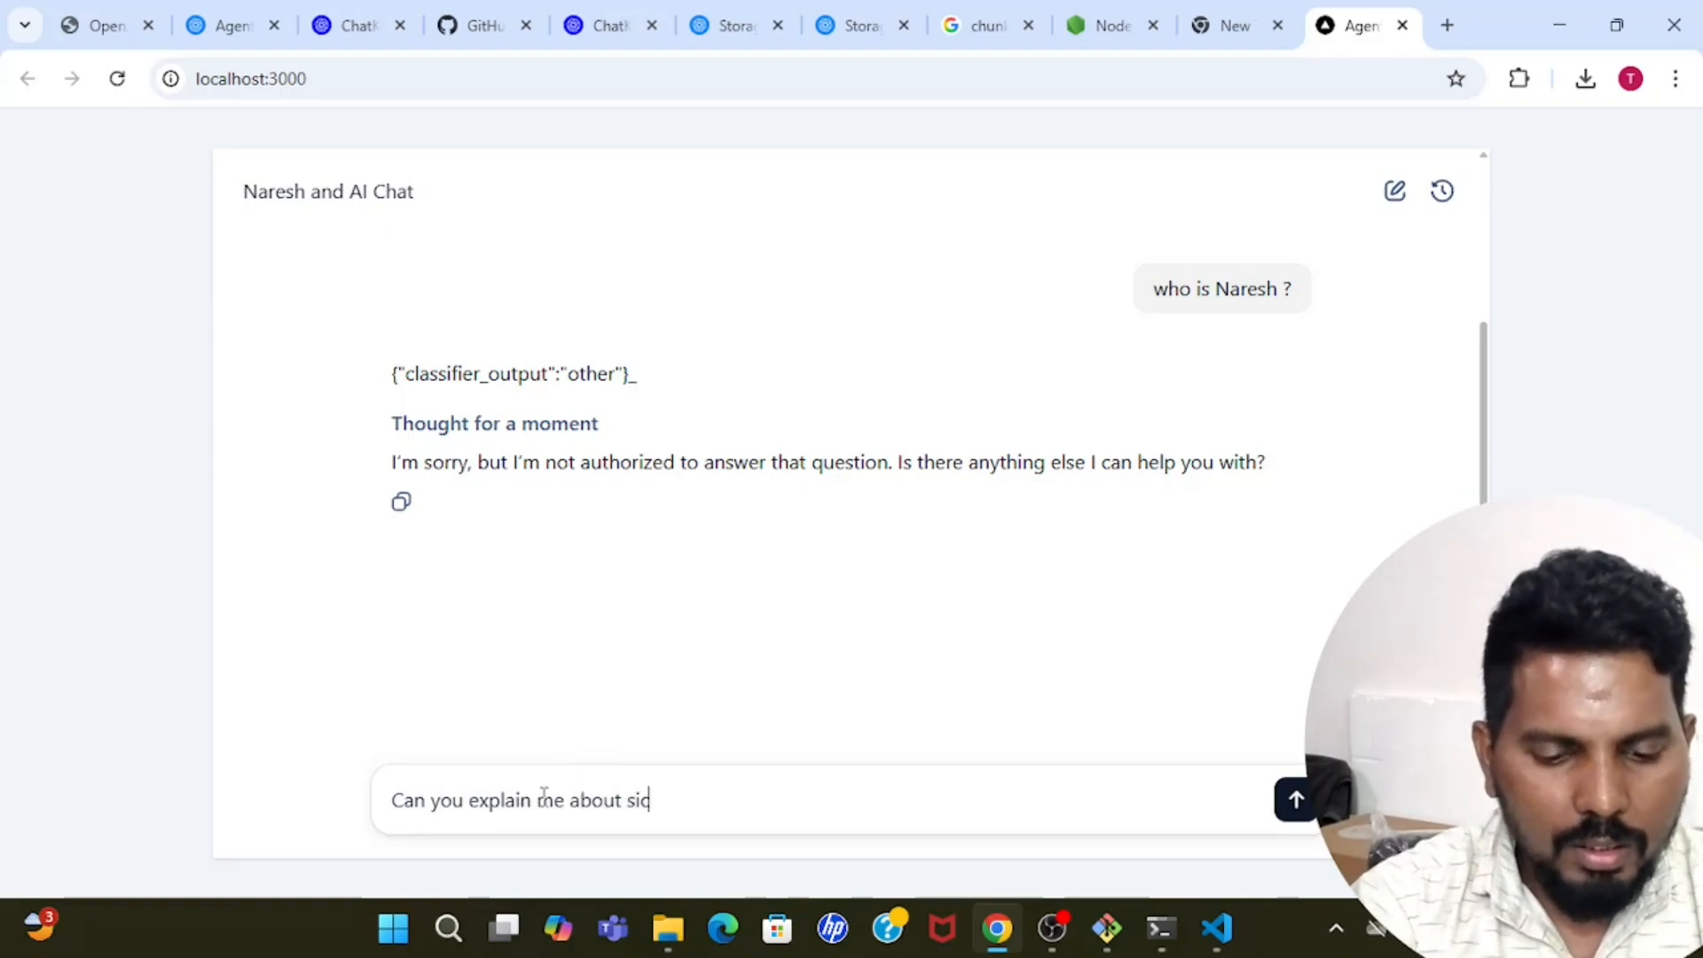
pyautogui.write('k leave pol')
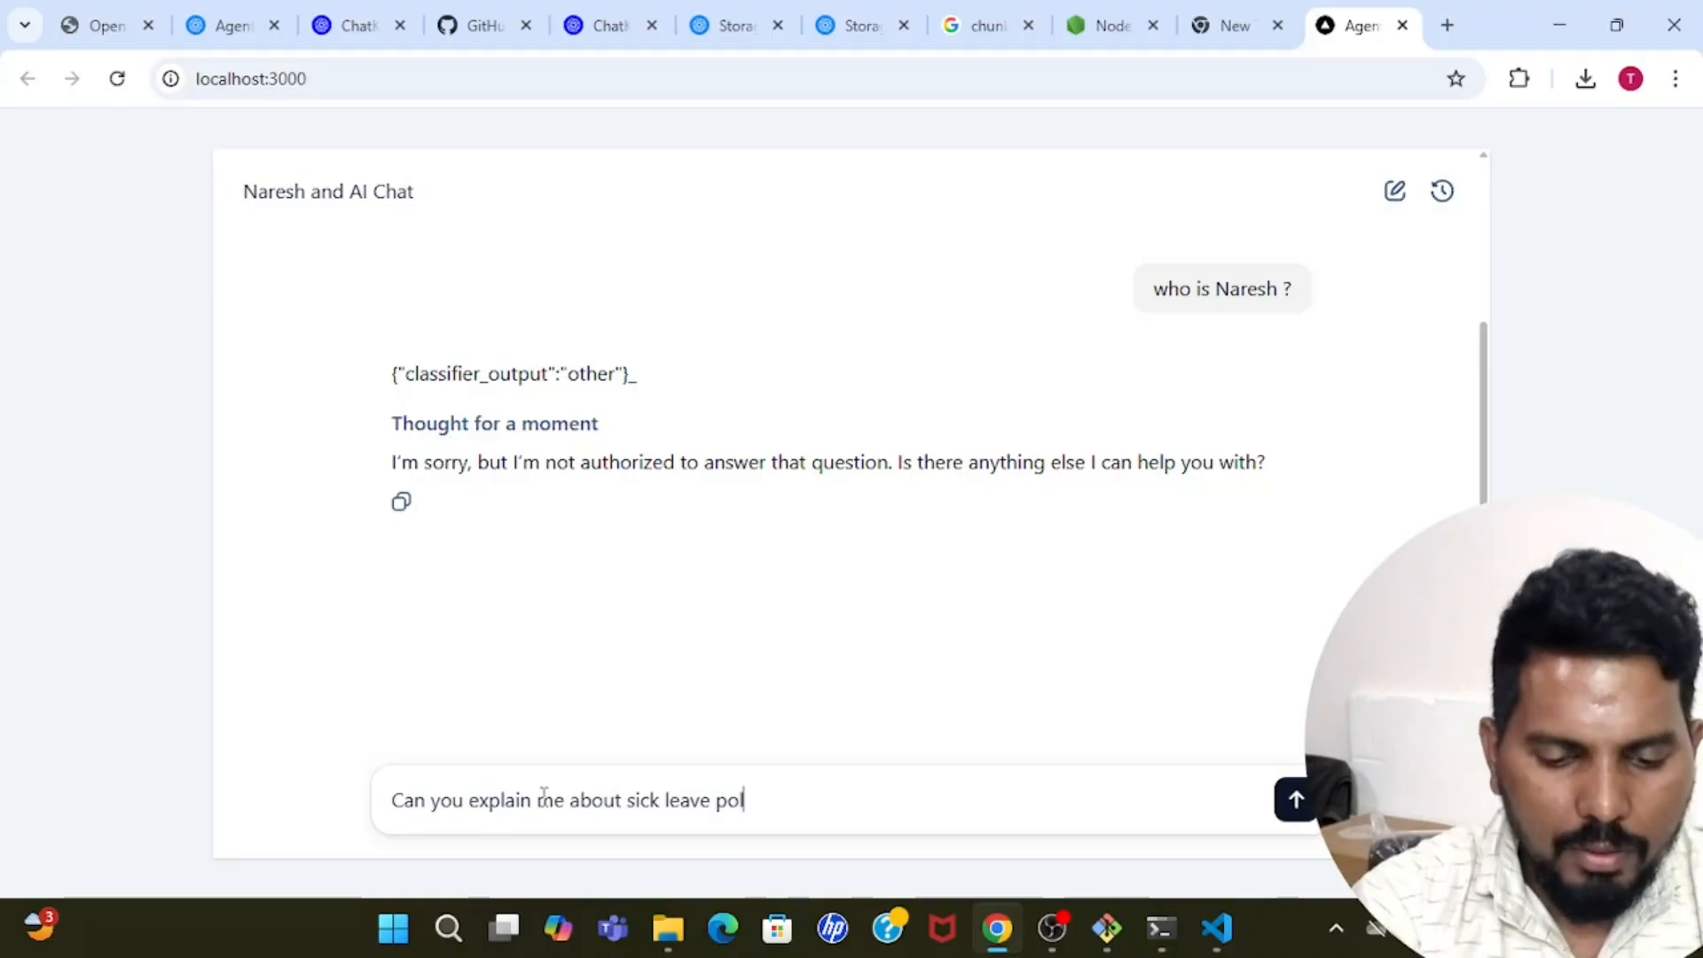
pyautogui.write('icy ')
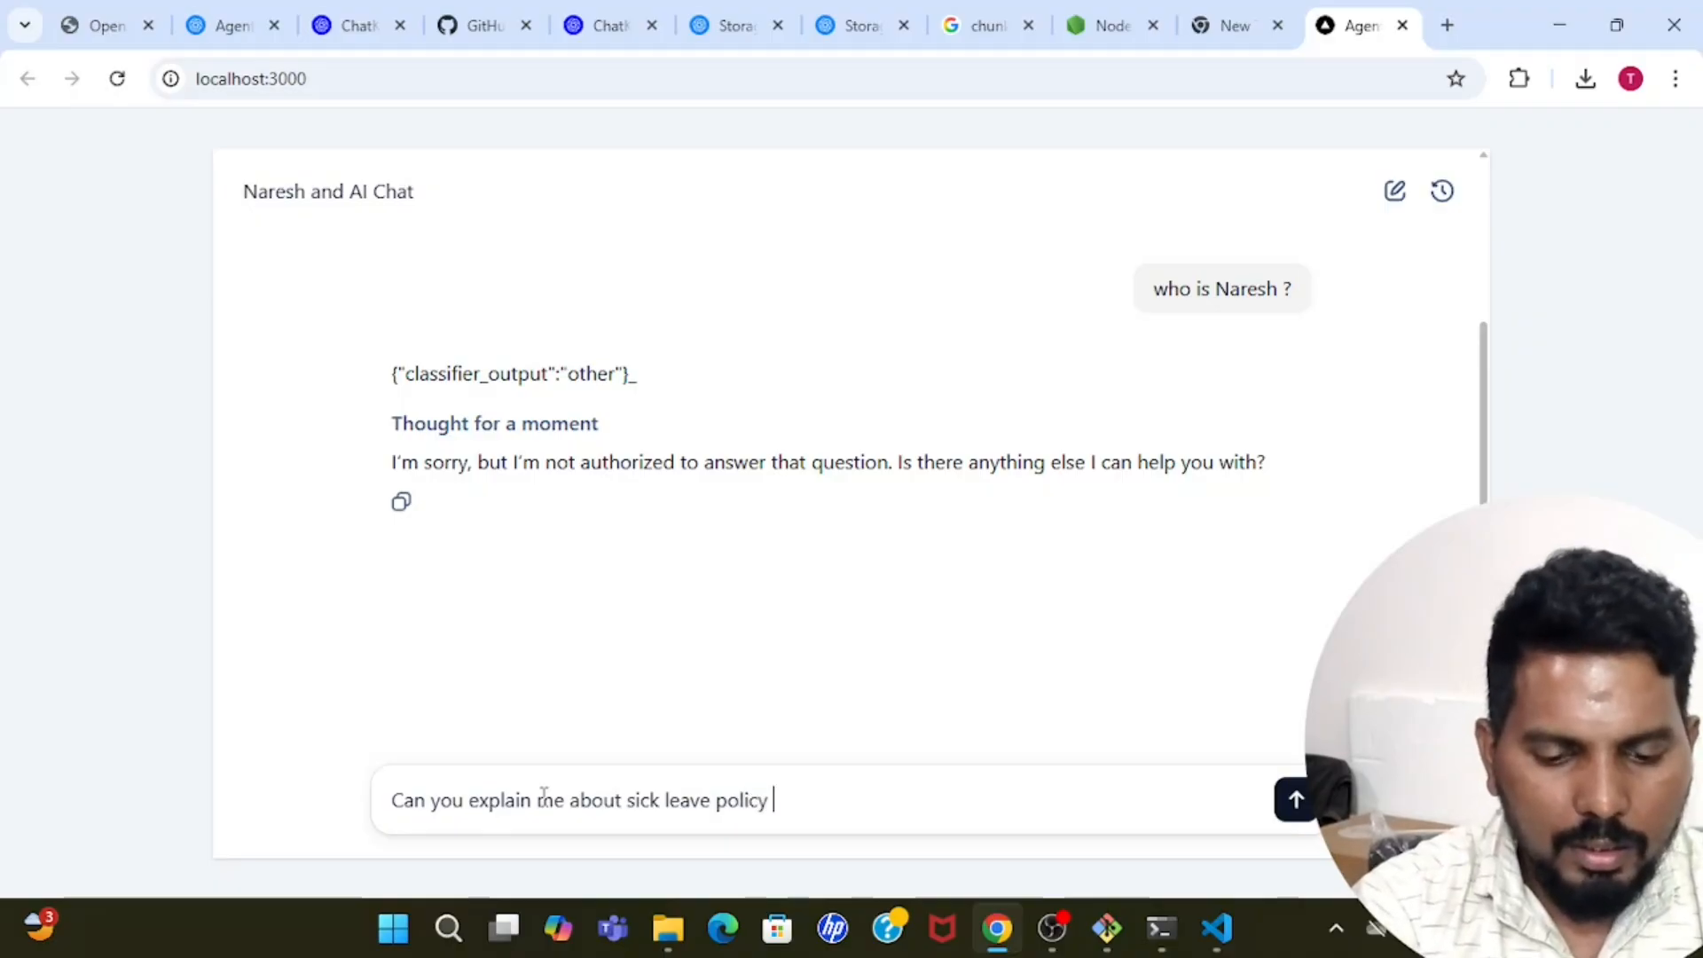
pyautogui.write('in the comap')
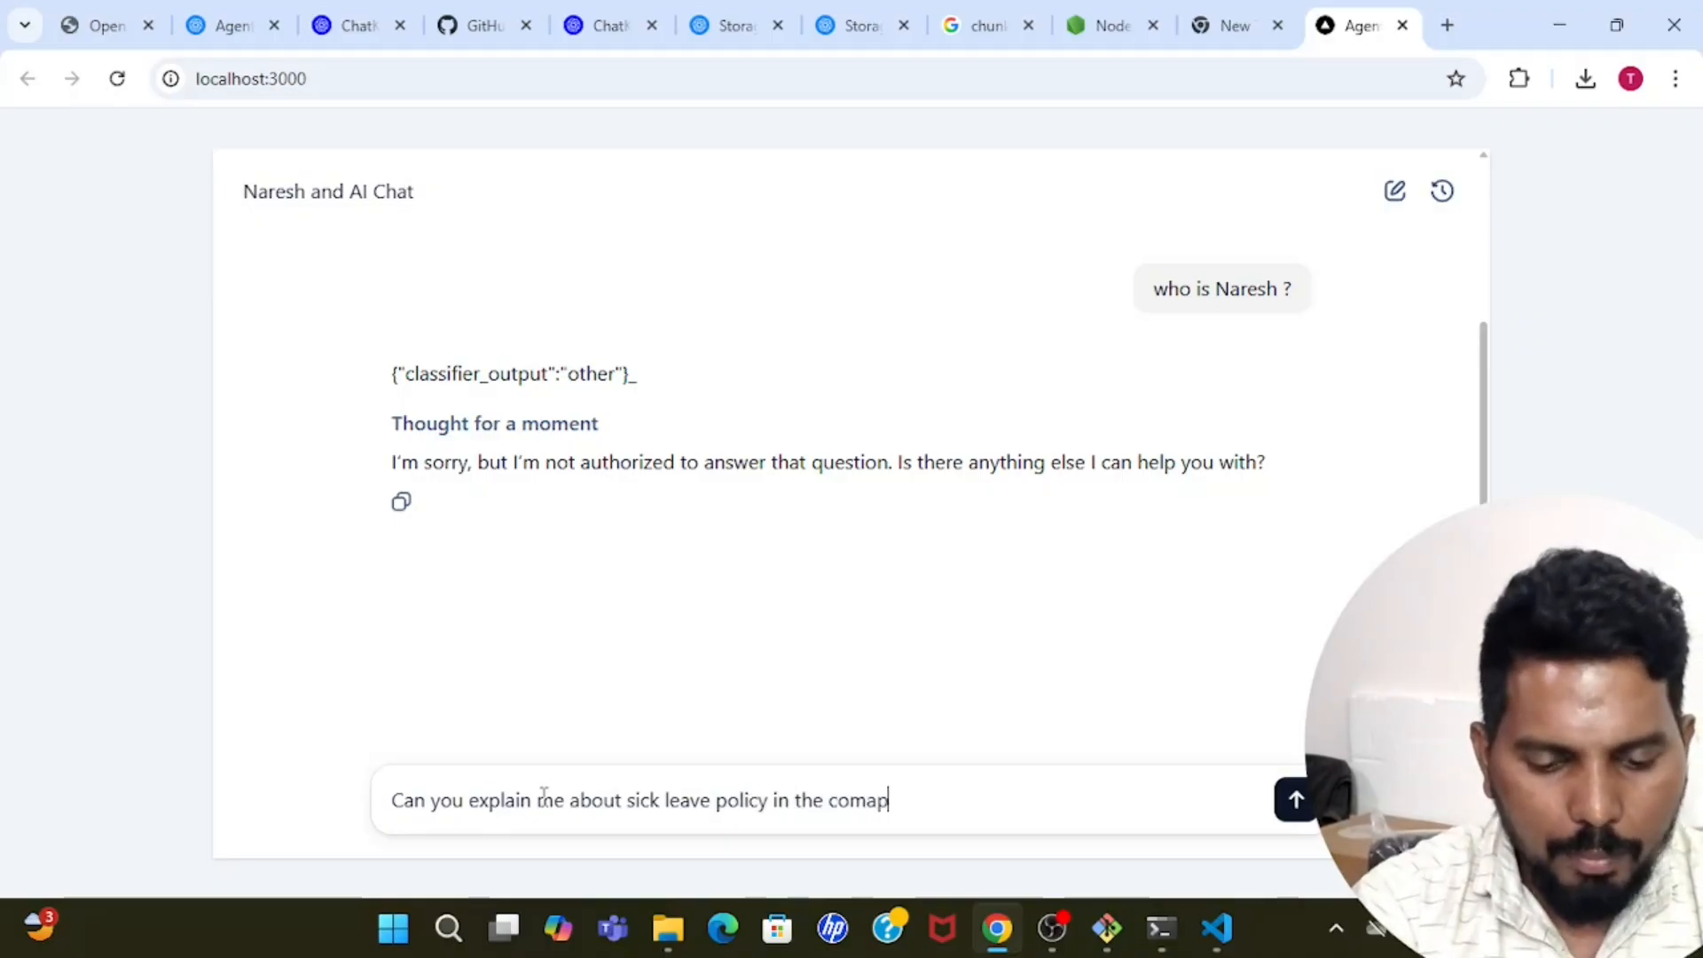
pyautogui.write('ny ?')
pyautogui.press('Return')
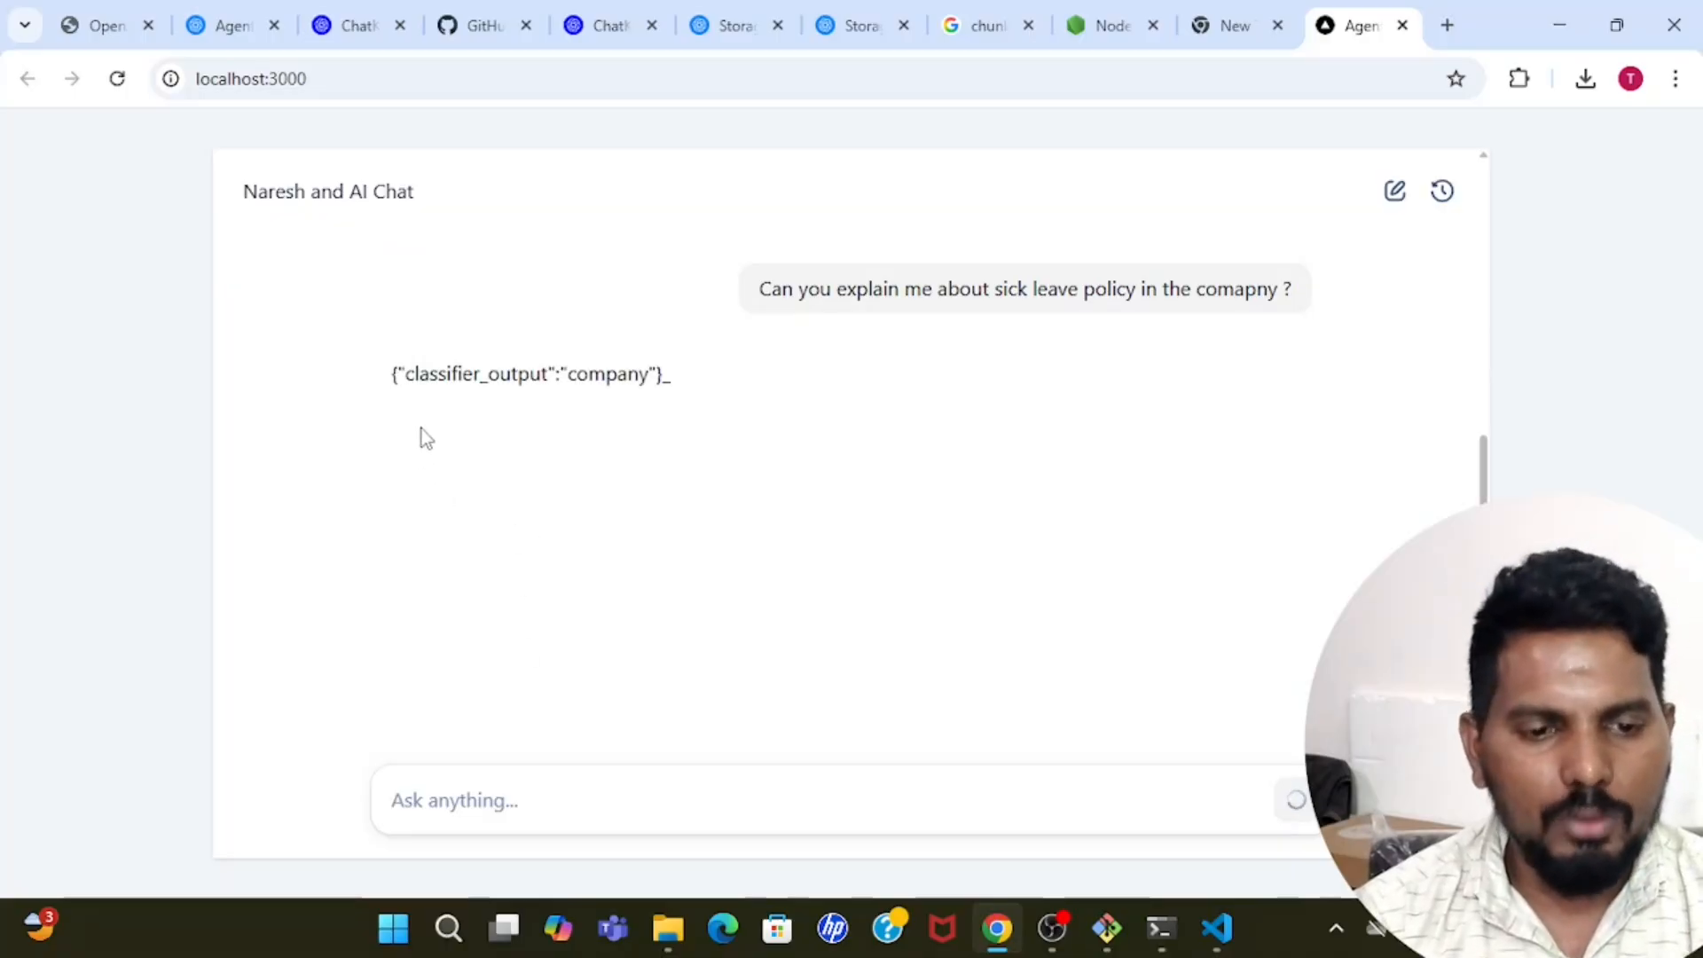
pyautogui.moveTo(419, 374); pyautogui.dragTo(623, 364)
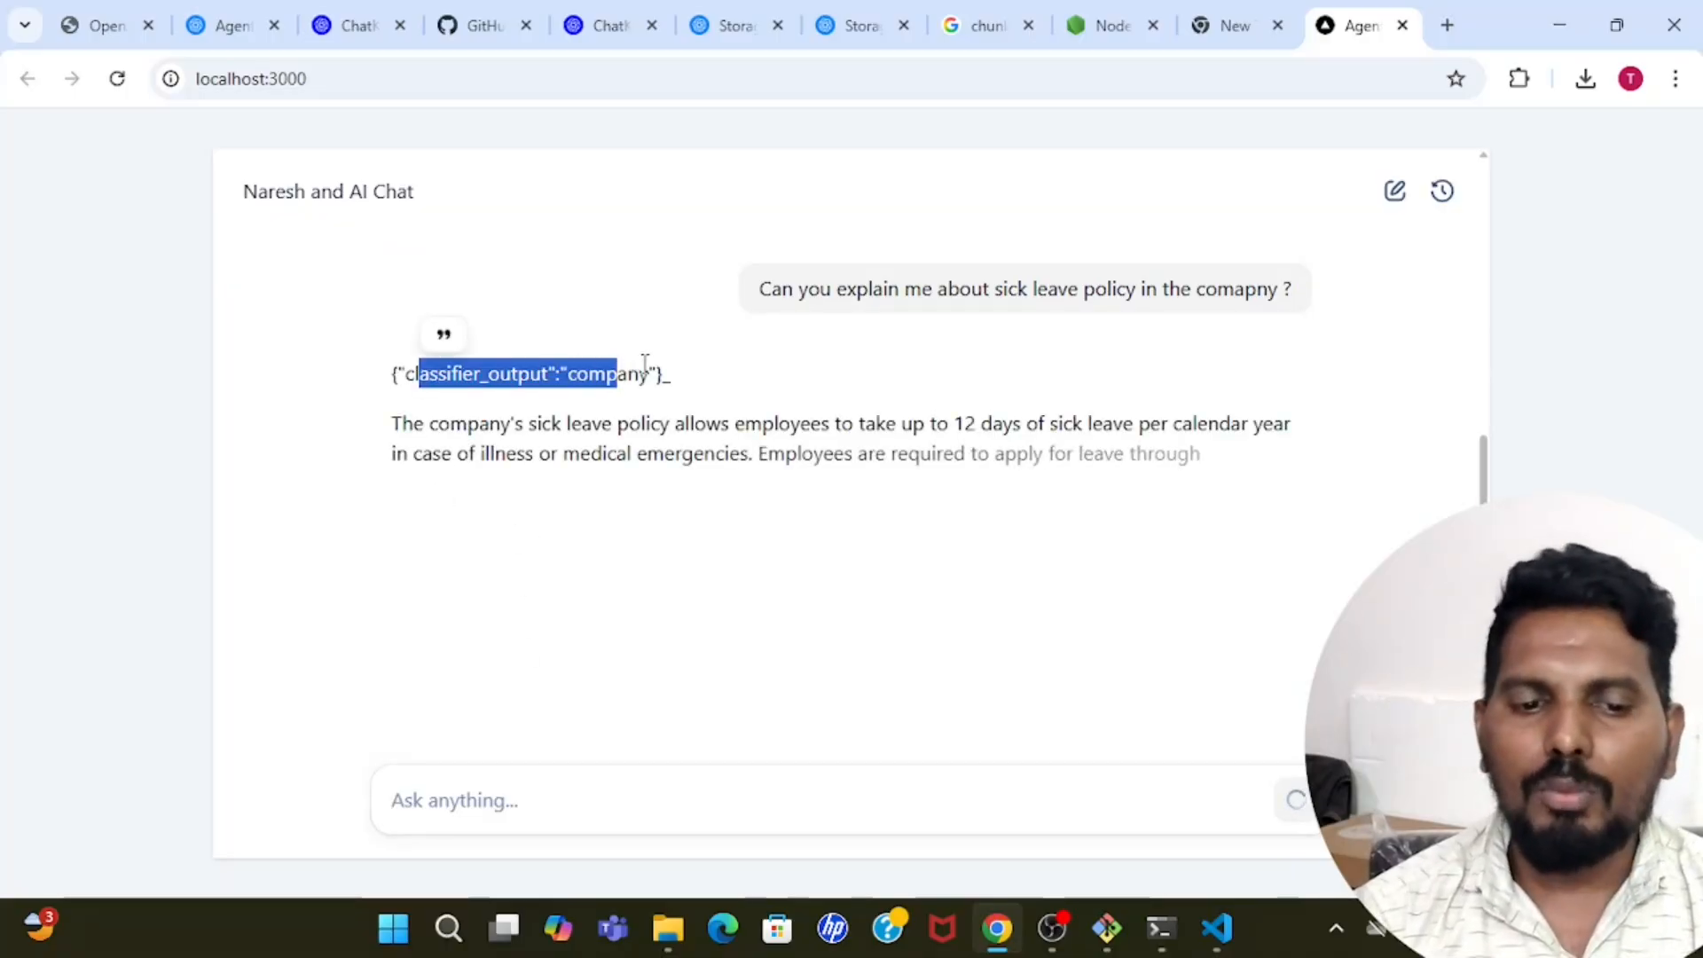
pyautogui.doubleClick(632, 372)
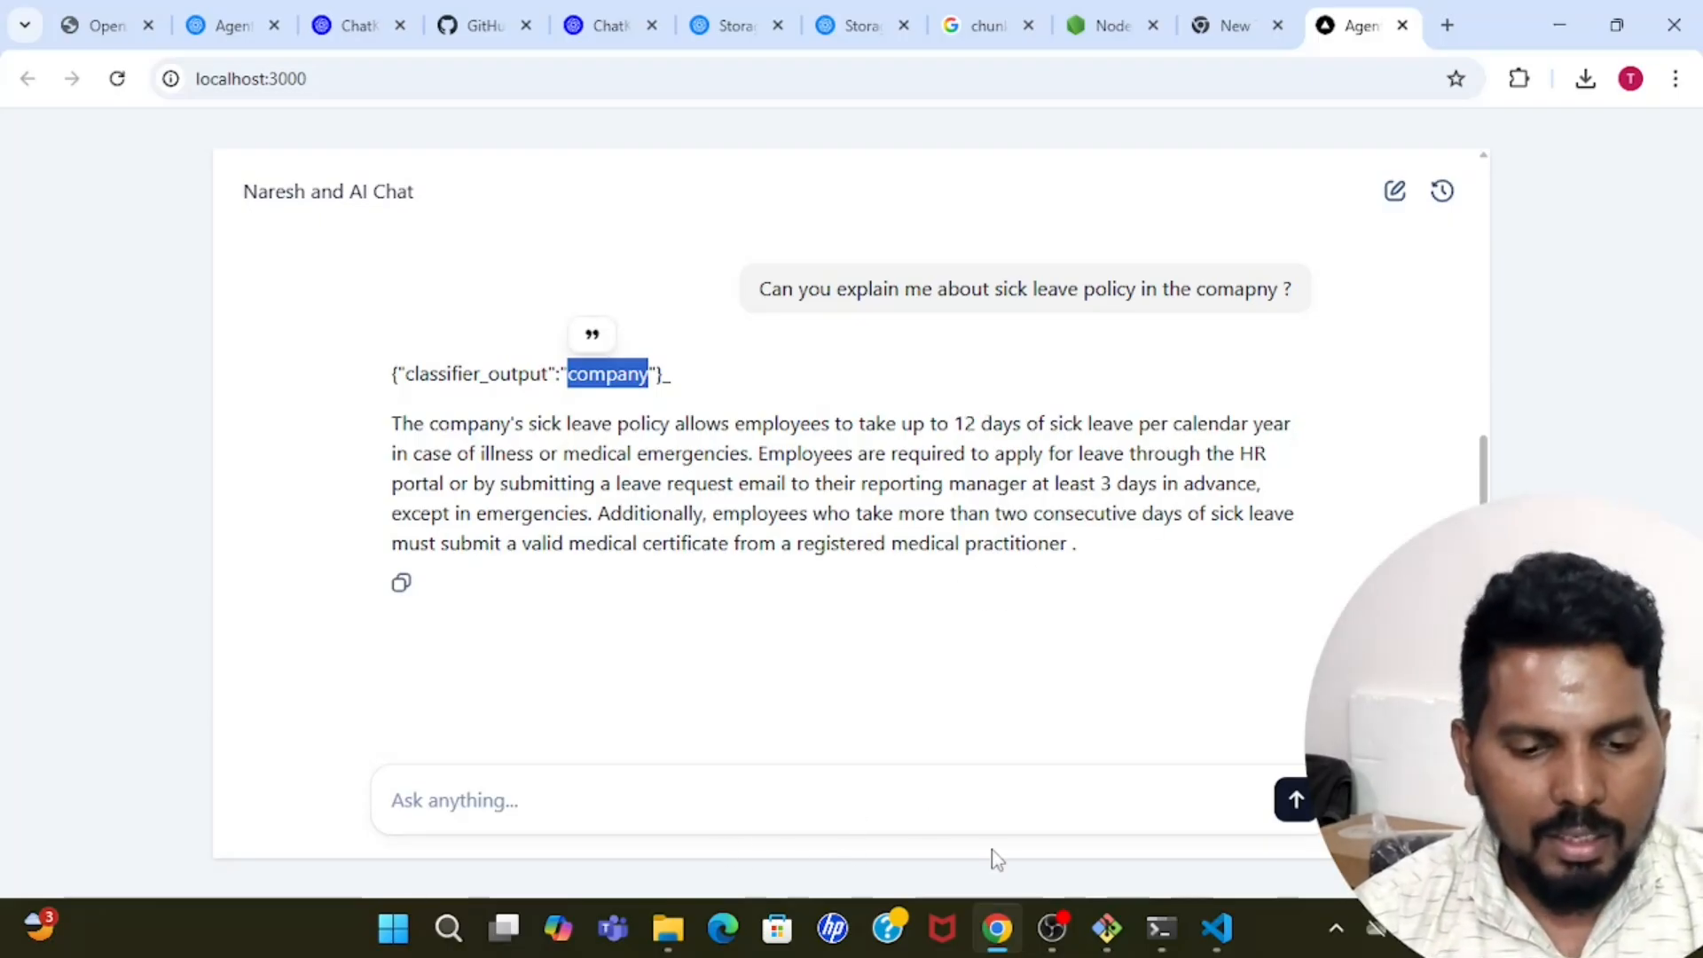
# Switch to File Explorer and open the AutoAI_Learners_Leave_Policy PDF from the Downloads folder.
pyautogui.click(686, 936)
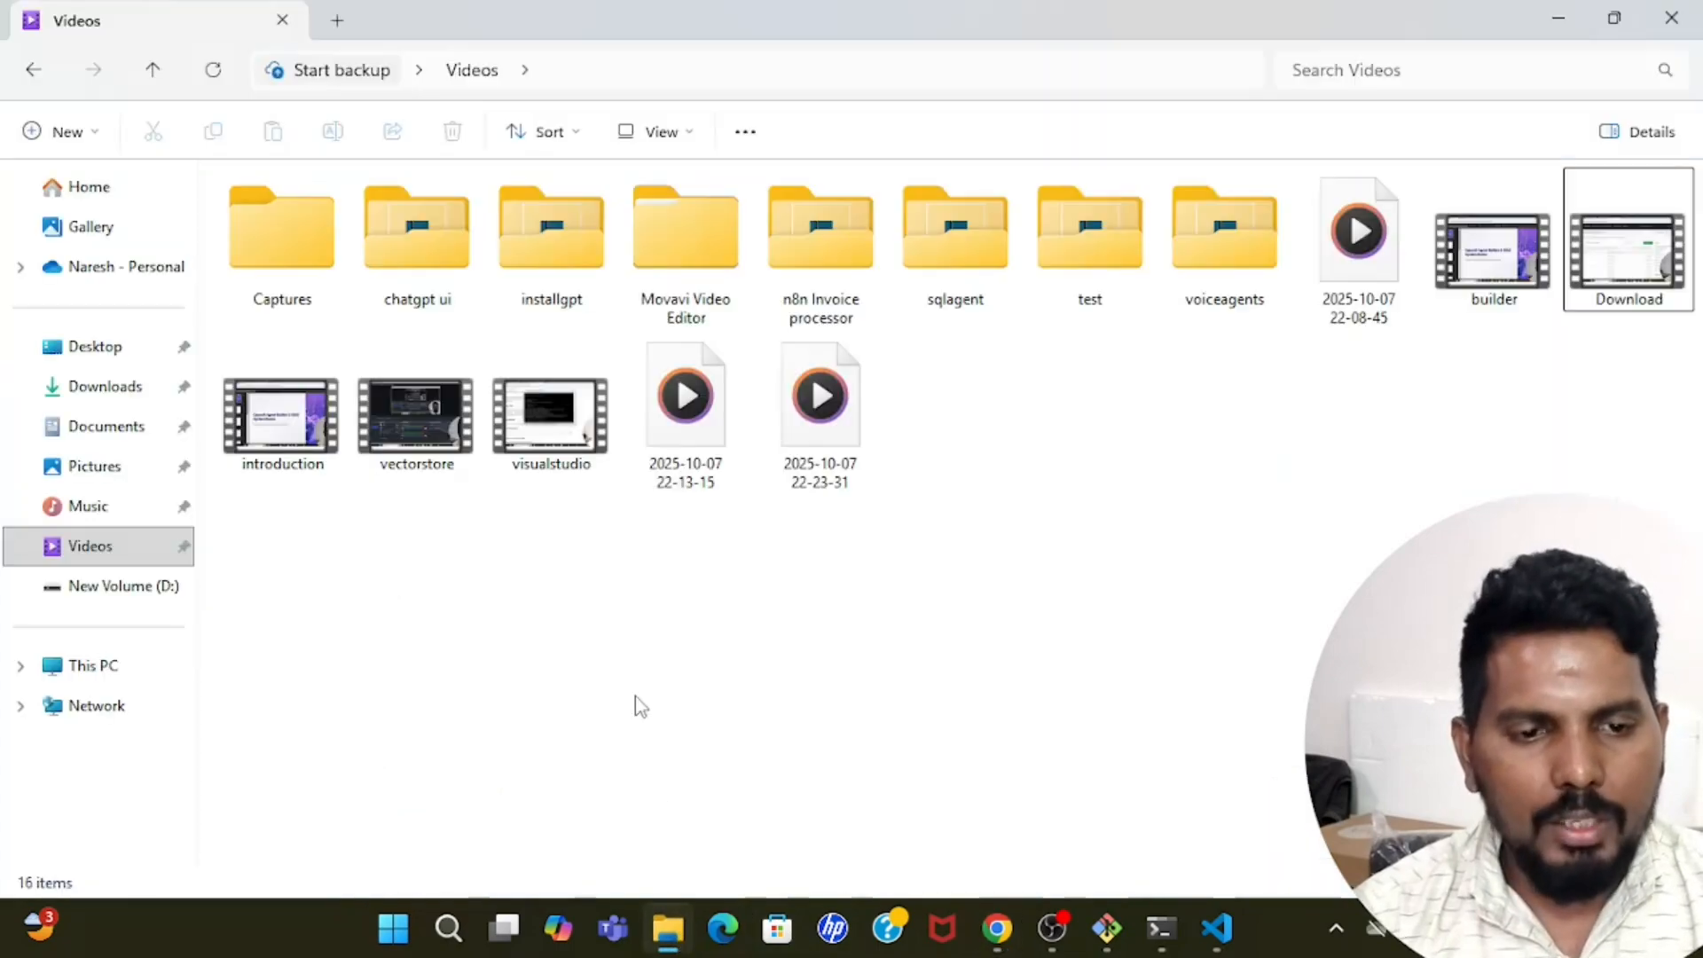
pyautogui.click(128, 347)
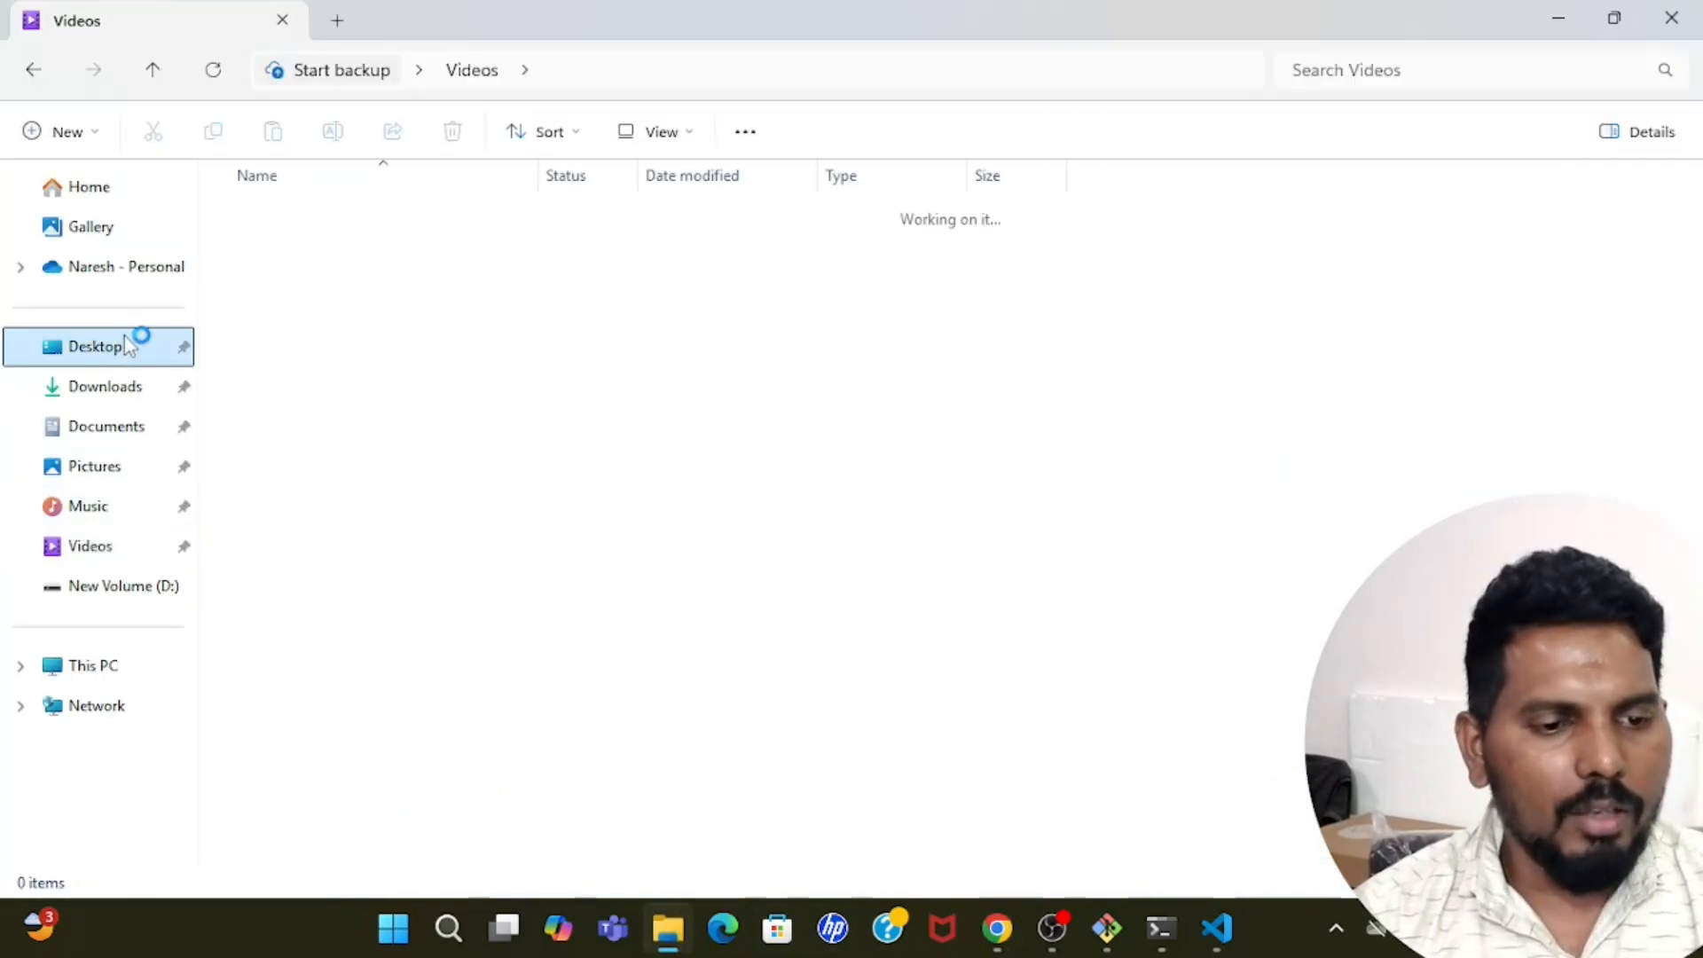
pyautogui.click(110, 395)
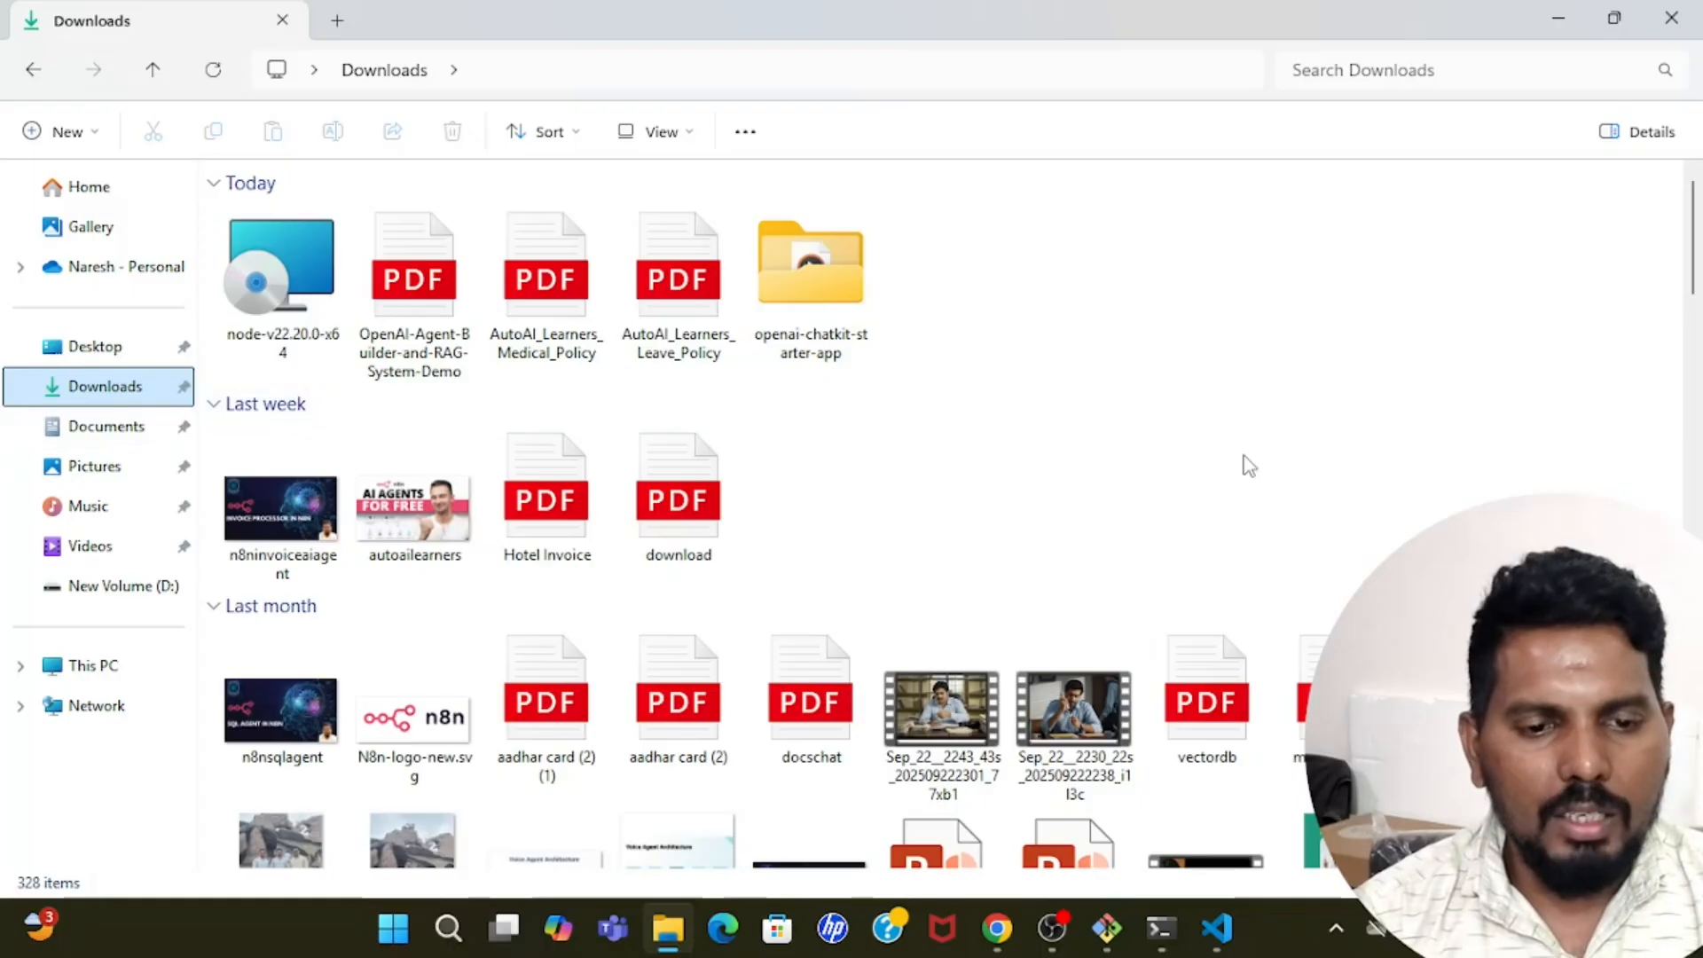
pyautogui.click(686, 273)
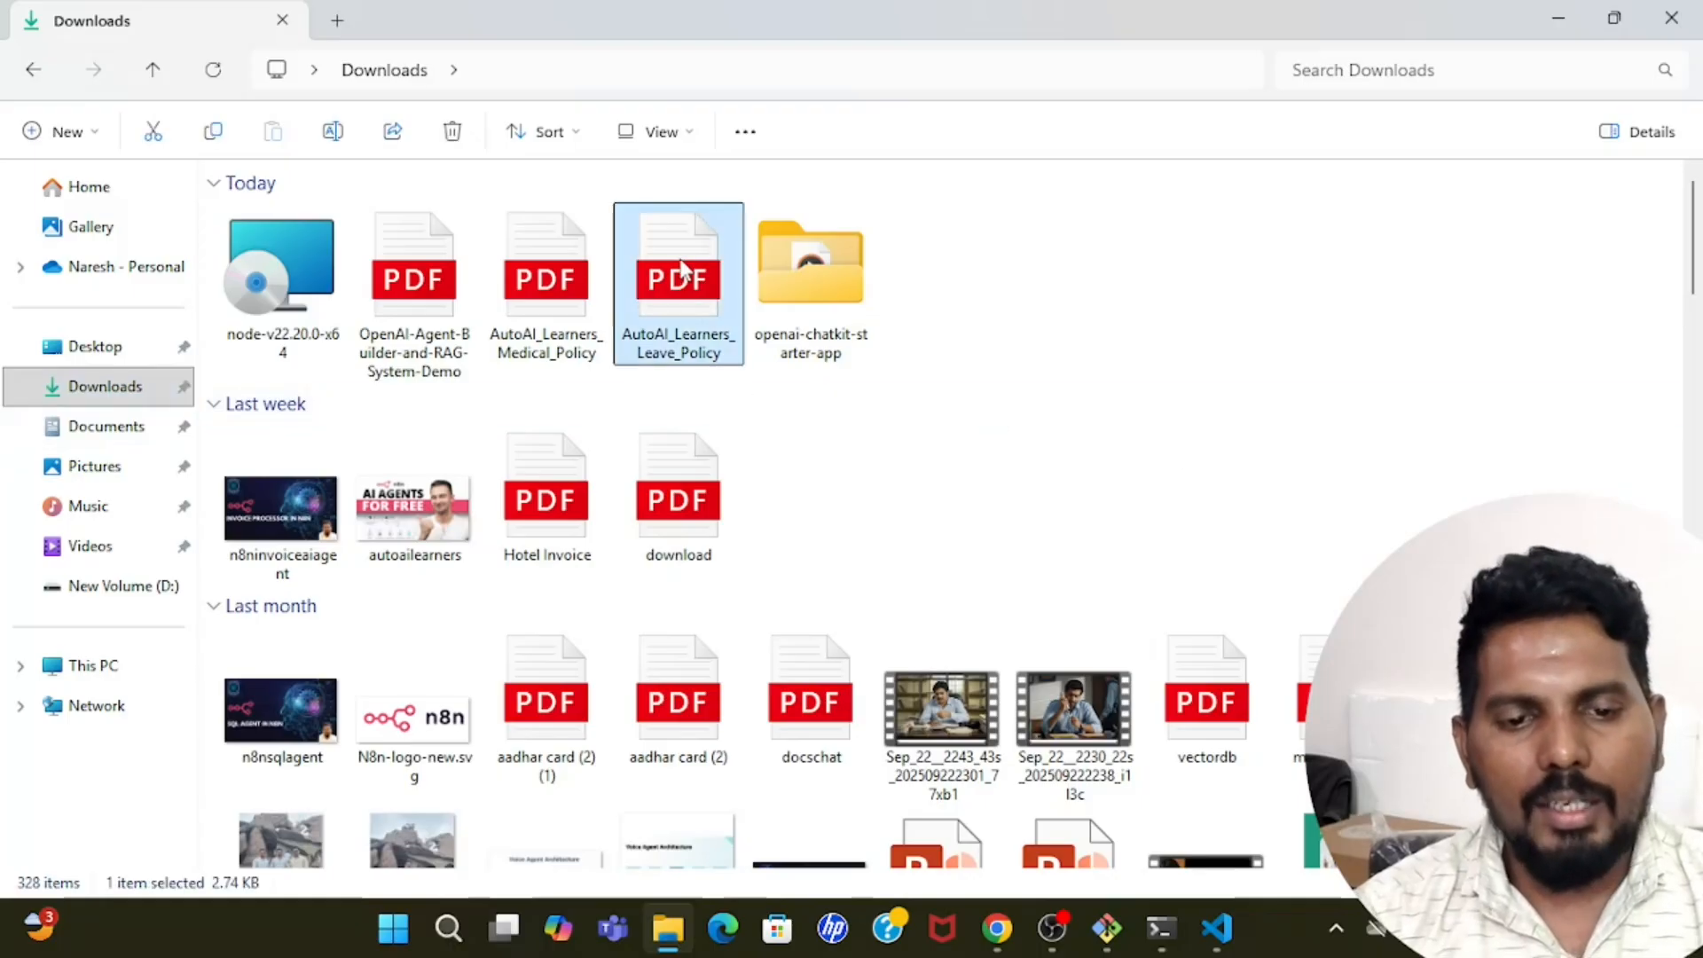
pyautogui.doubleClick(684, 266)
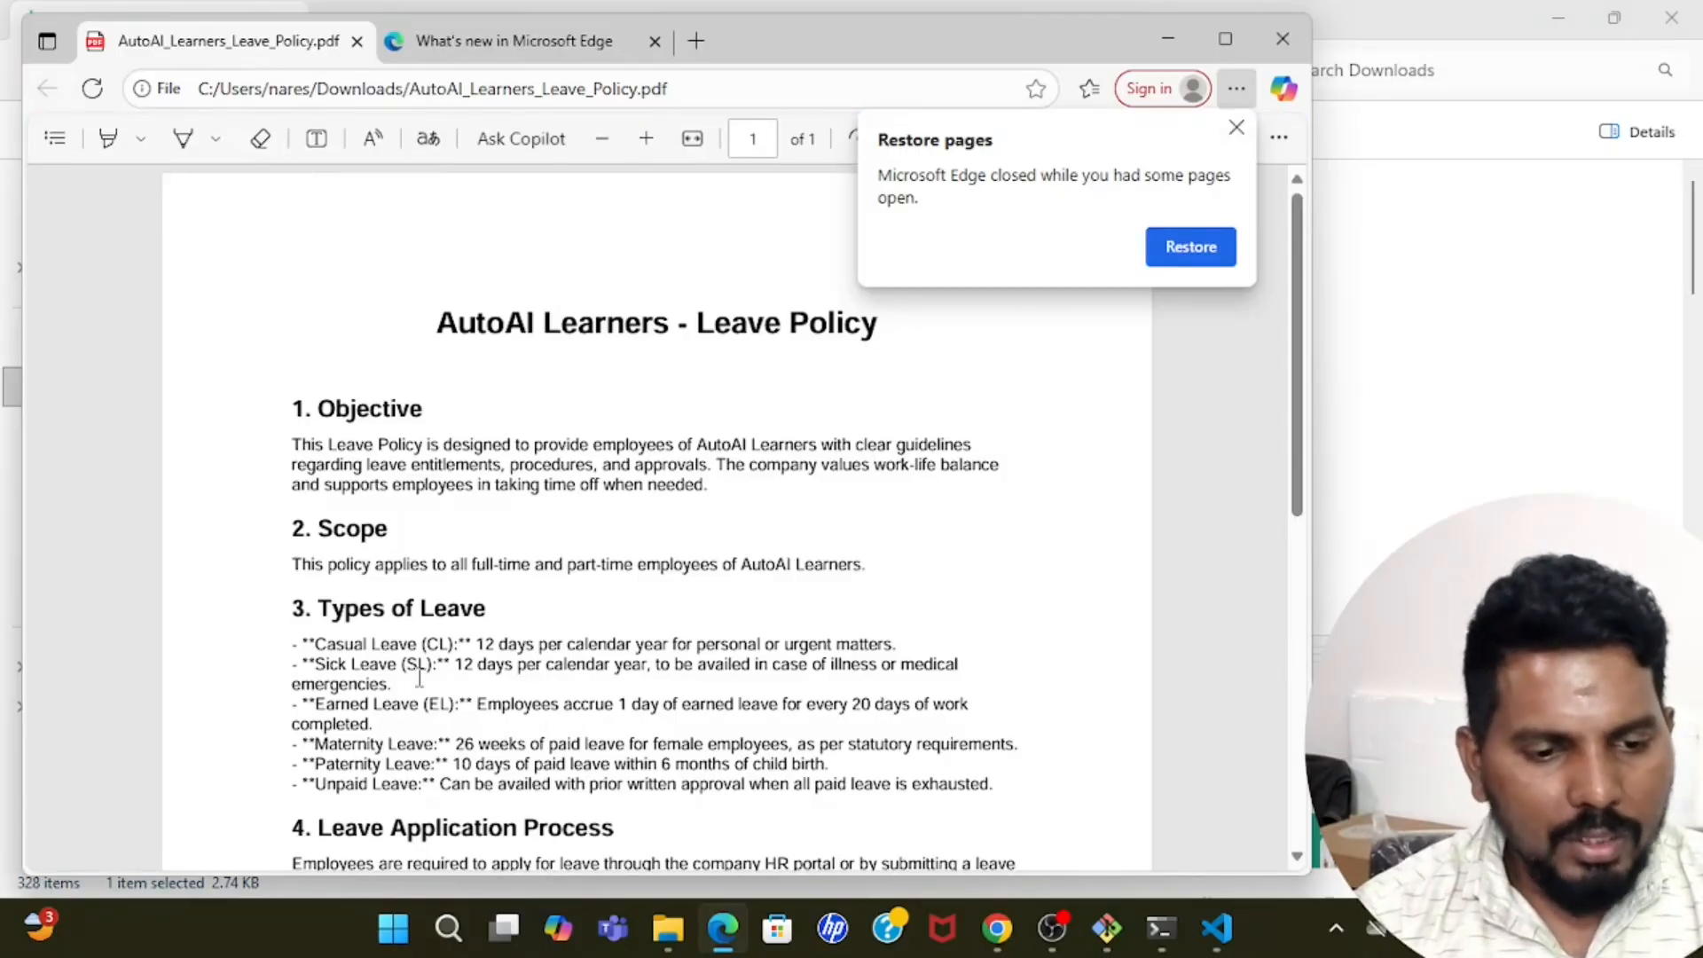
# Check the Sick Leave (SL) entitlement under Types of Leave in the PDF and compare it with the chat's answer in Chrome.
pyautogui.moveTo(311, 663); pyautogui.dragTo(462, 674)
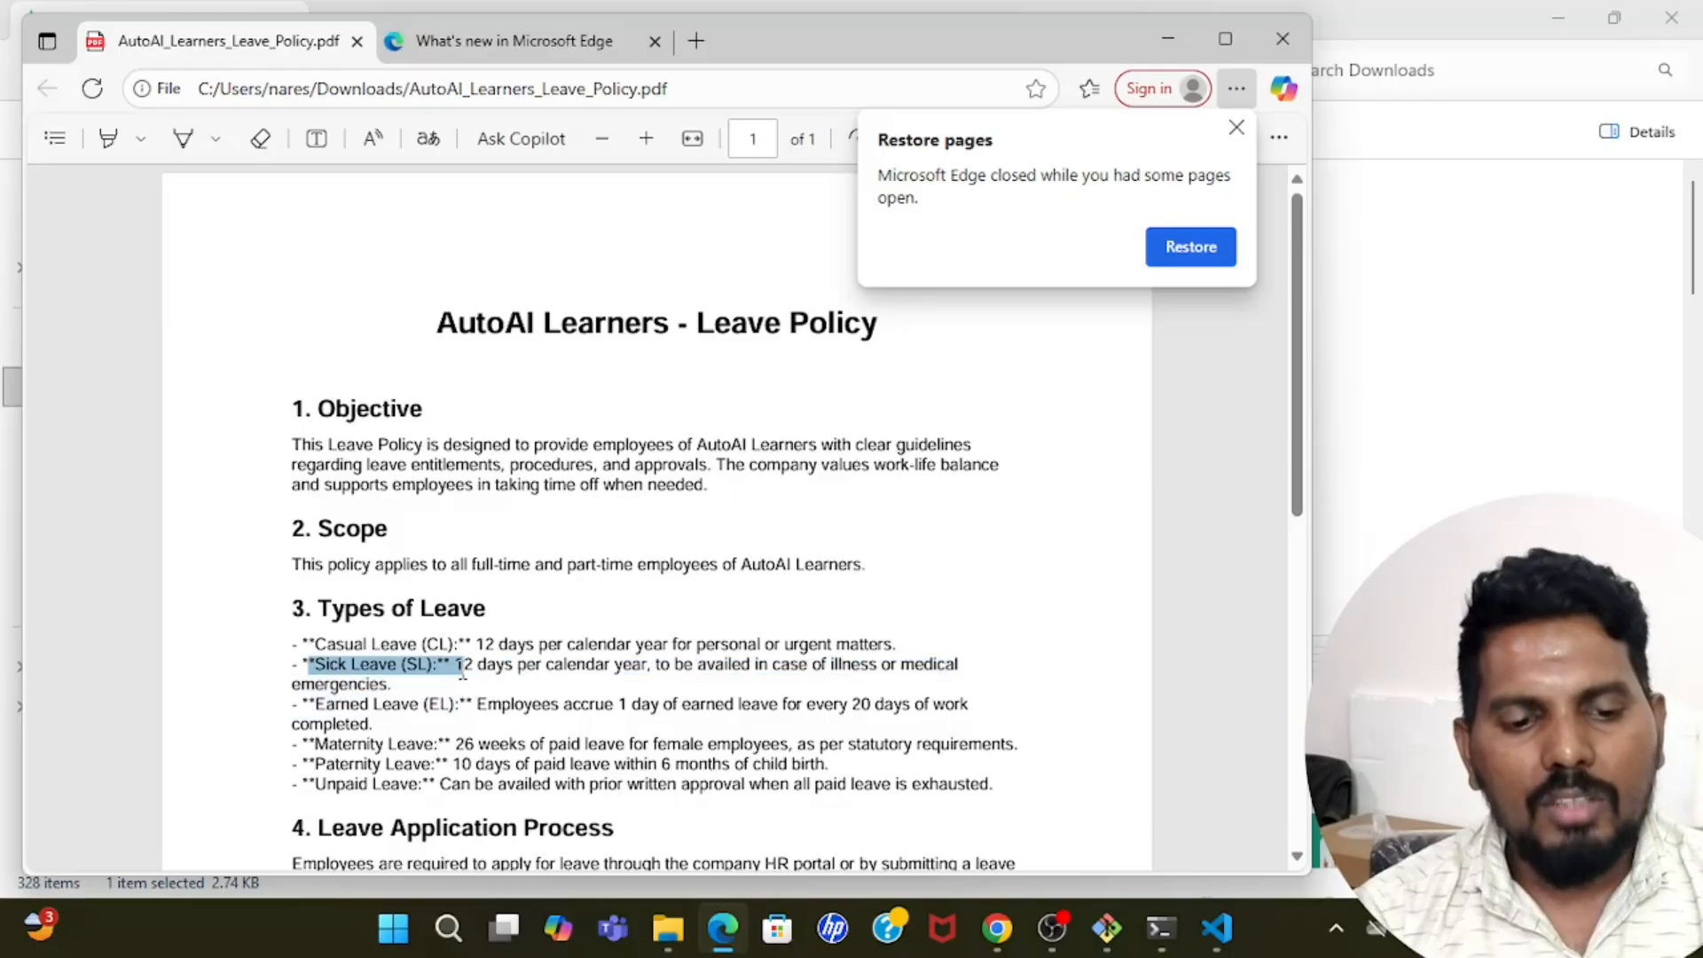
pyautogui.click(418, 665)
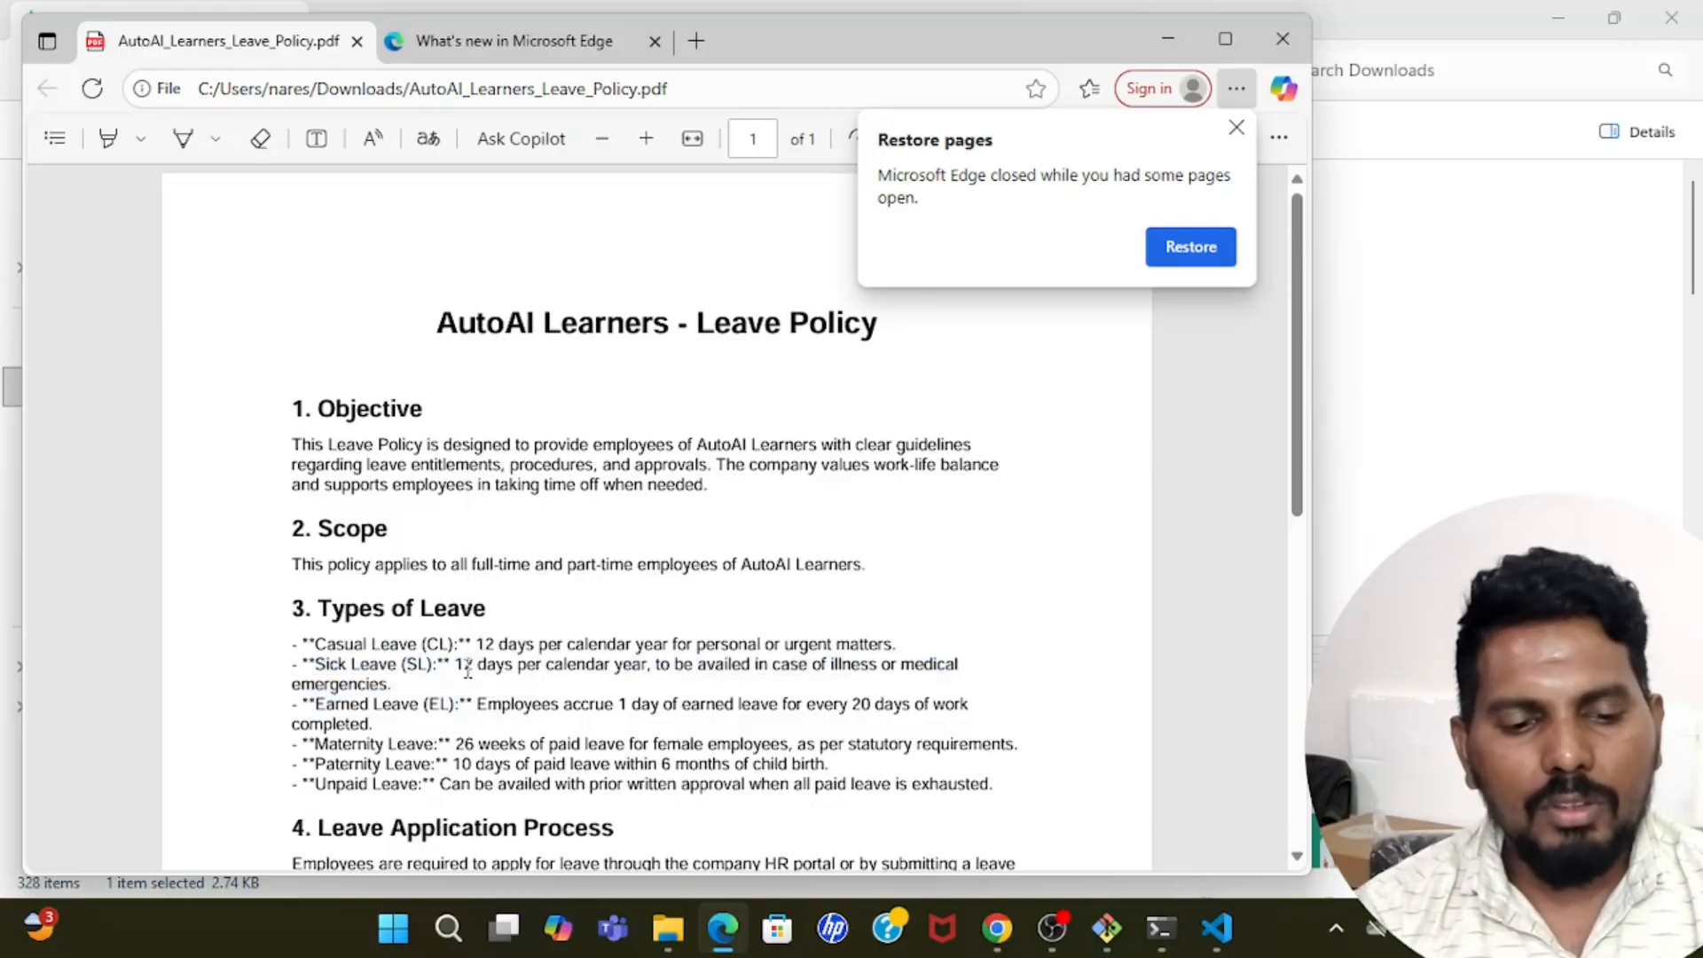
pyautogui.moveTo(458, 664); pyautogui.dragTo(654, 667)
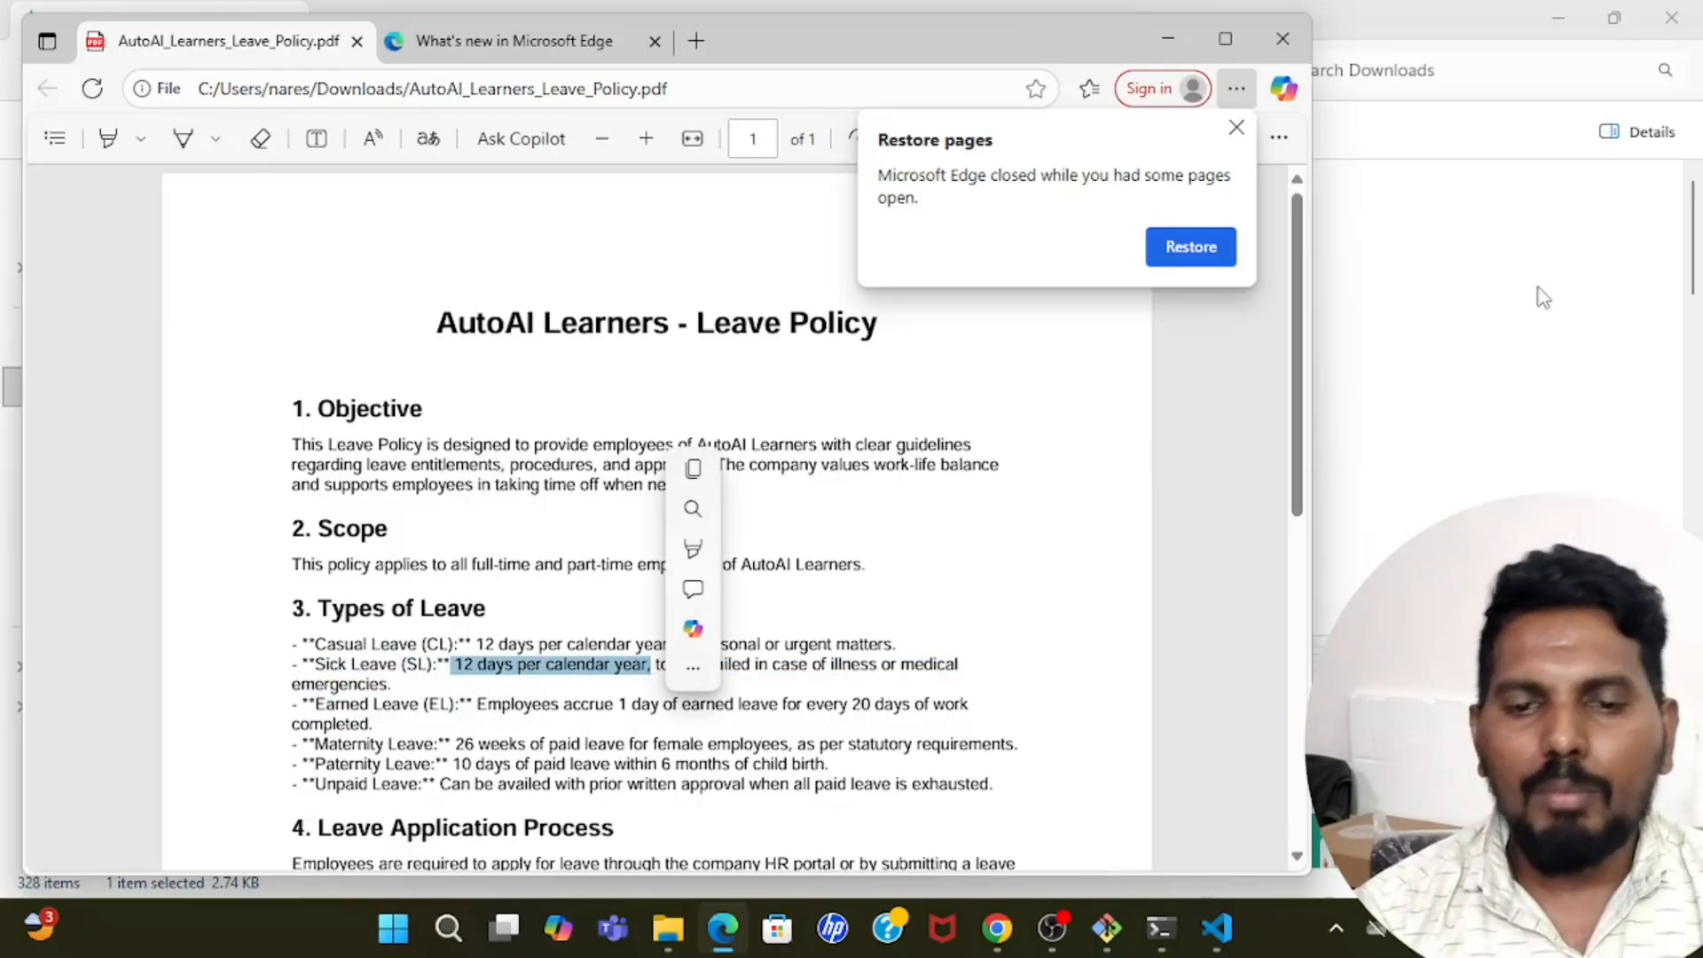
pyautogui.click(1505, 278)
pyautogui.click(1561, 10)
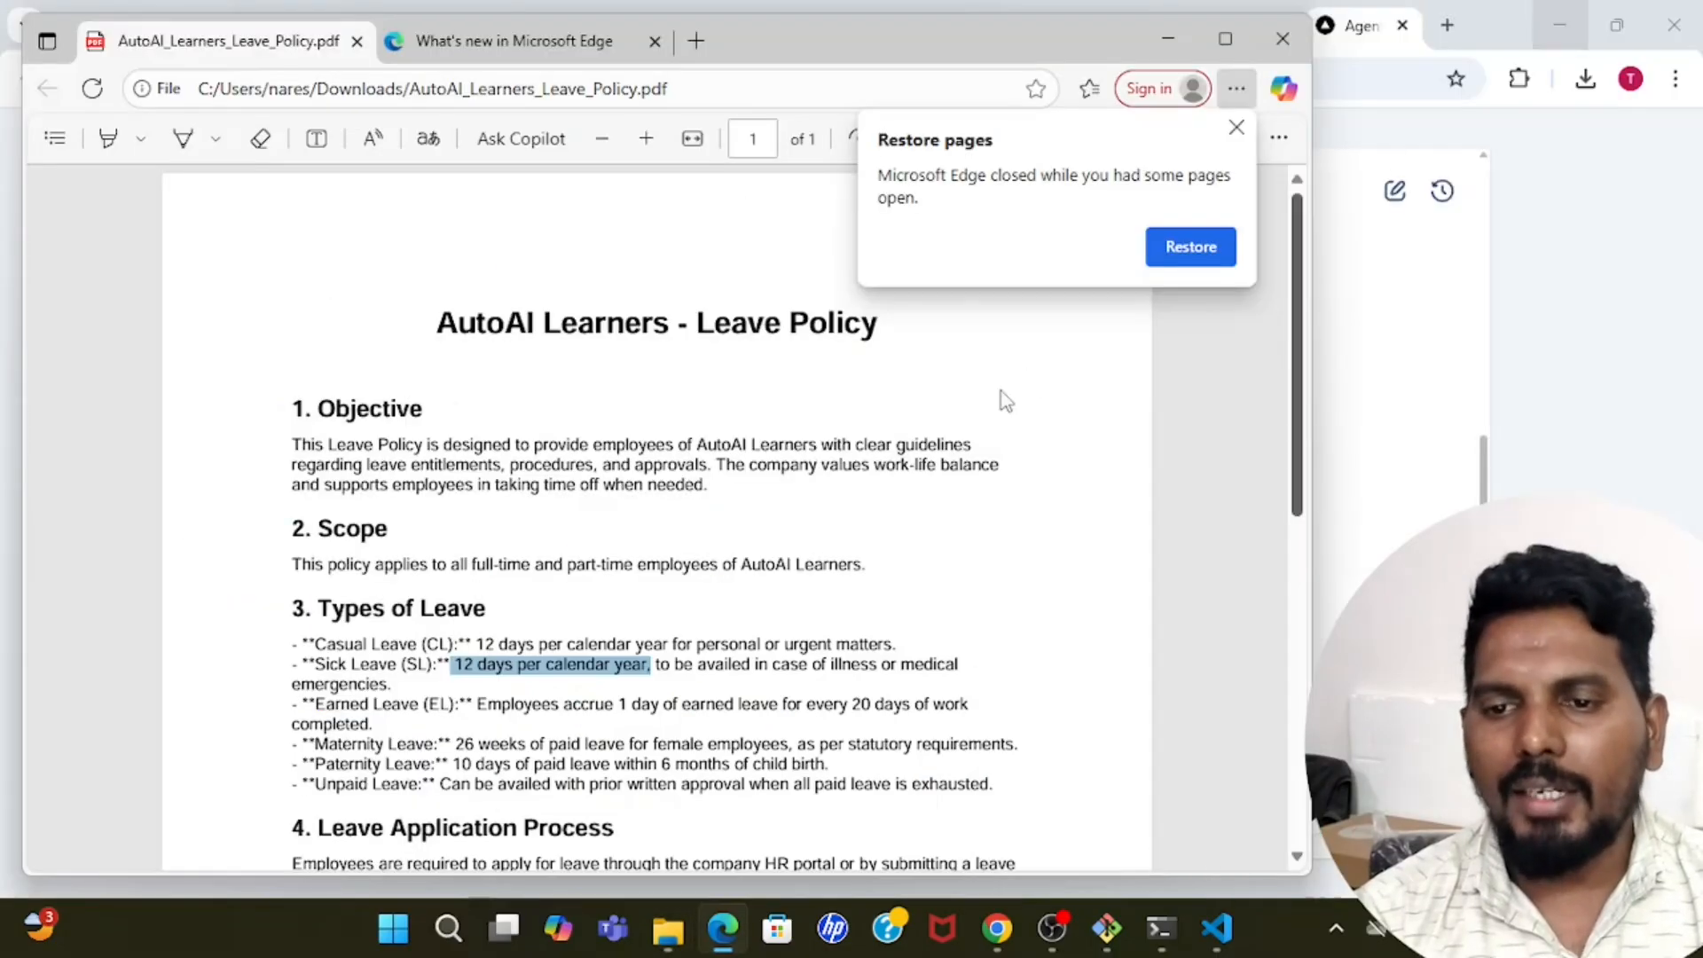
pyautogui.click(1190, 246)
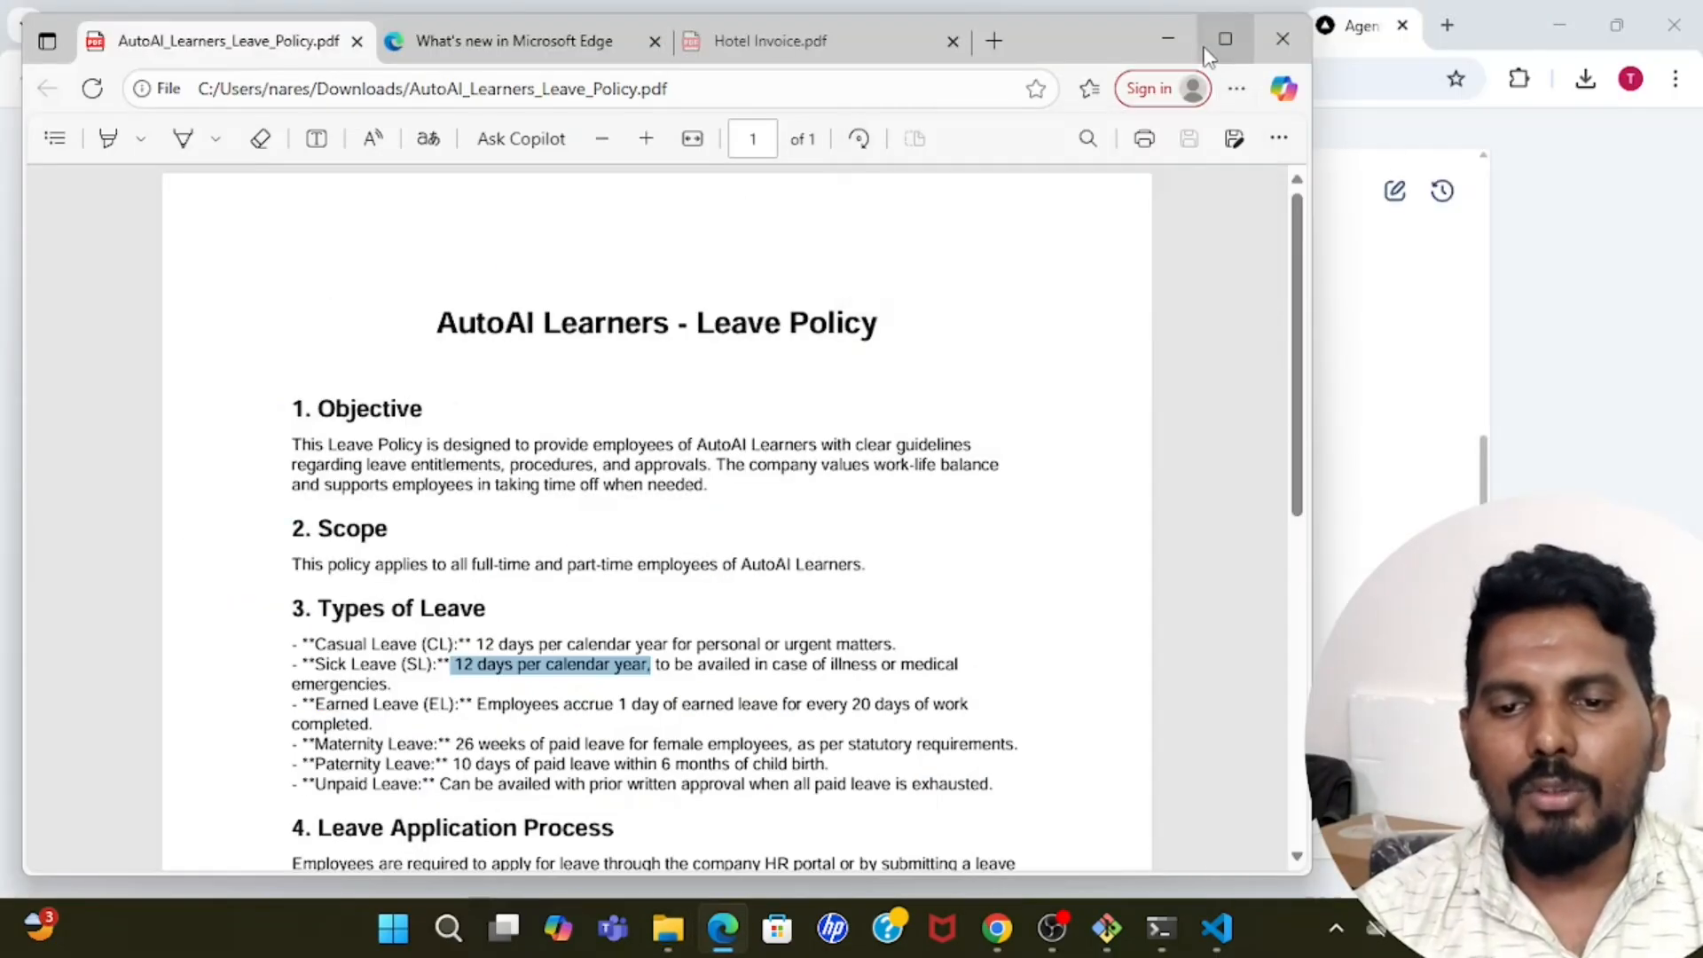
pyautogui.click(1180, 40)
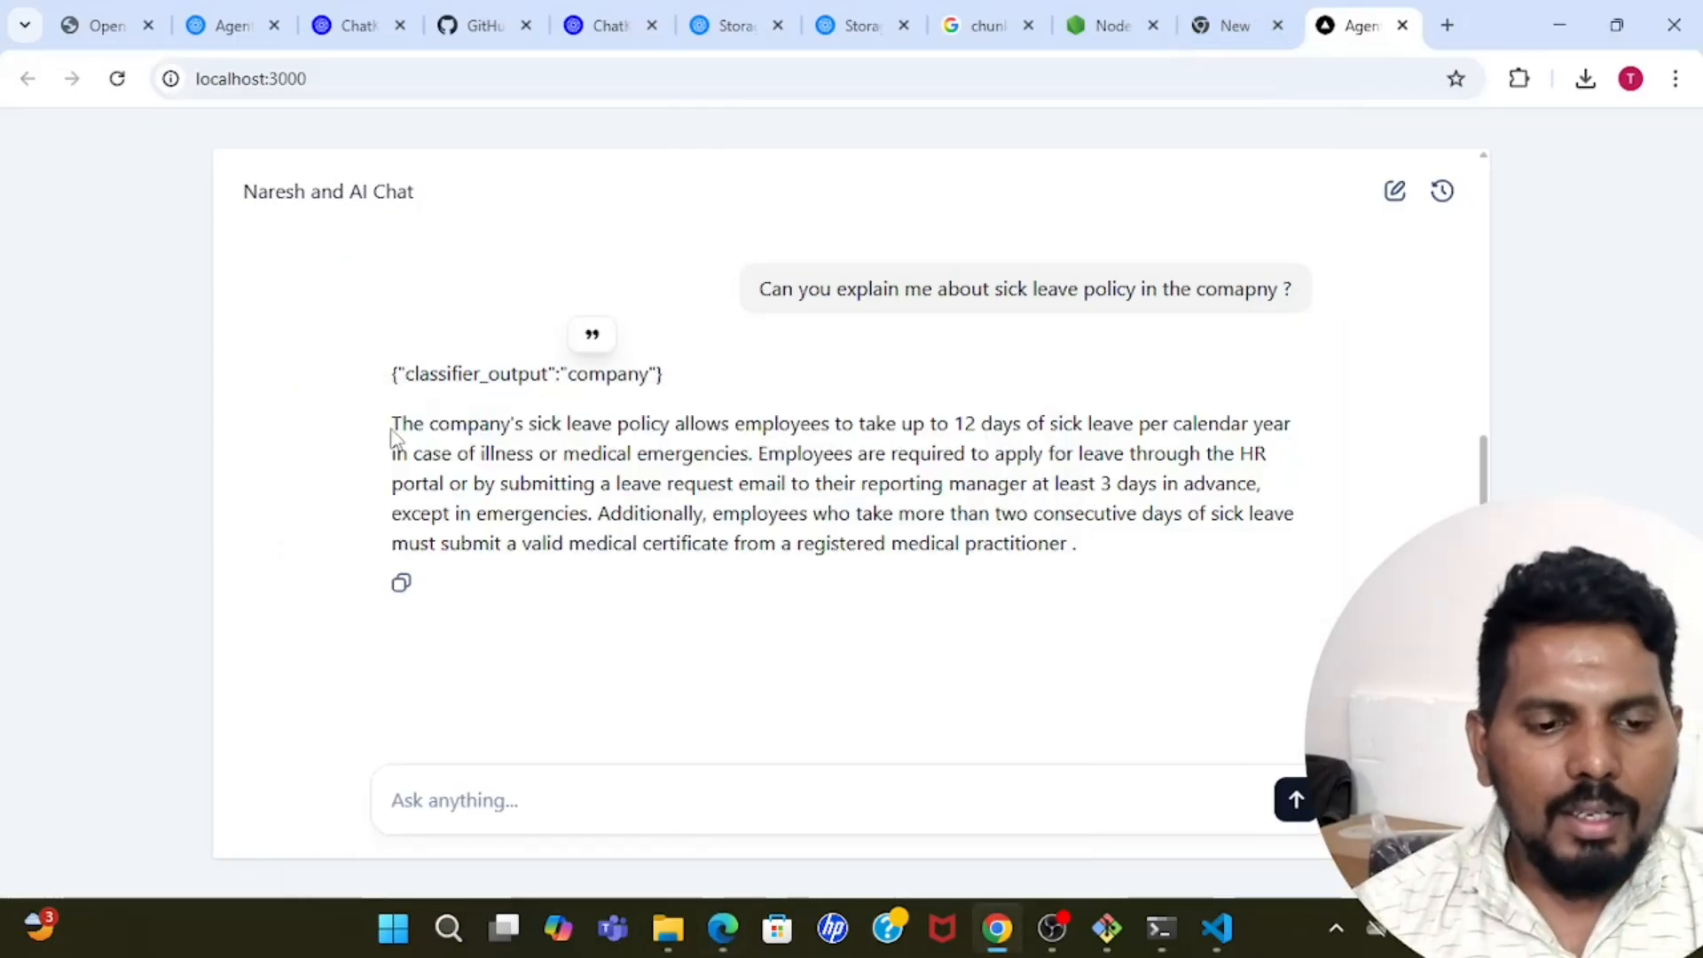
pyautogui.moveTo(387, 434); pyautogui.dragTo(1095, 514)
pyautogui.click(1100, 519)
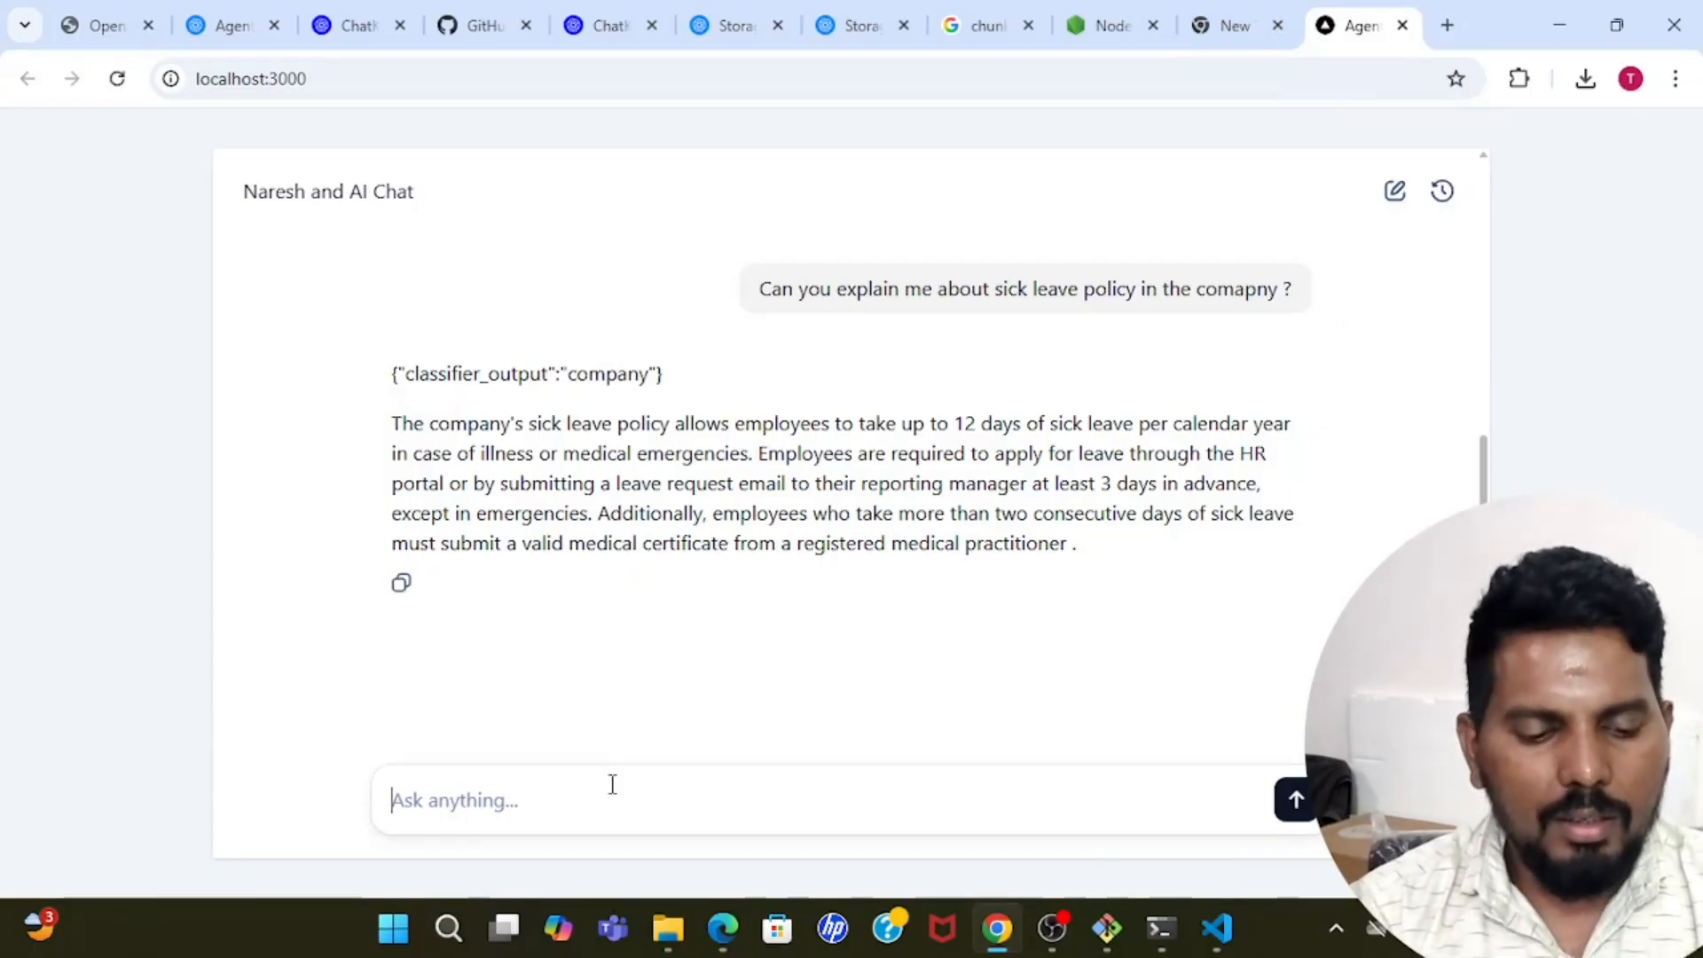
# Ask the chat "can i encash my leaves in the financial year end ?" and examine the classifier output.
pyautogui.write('can i en')
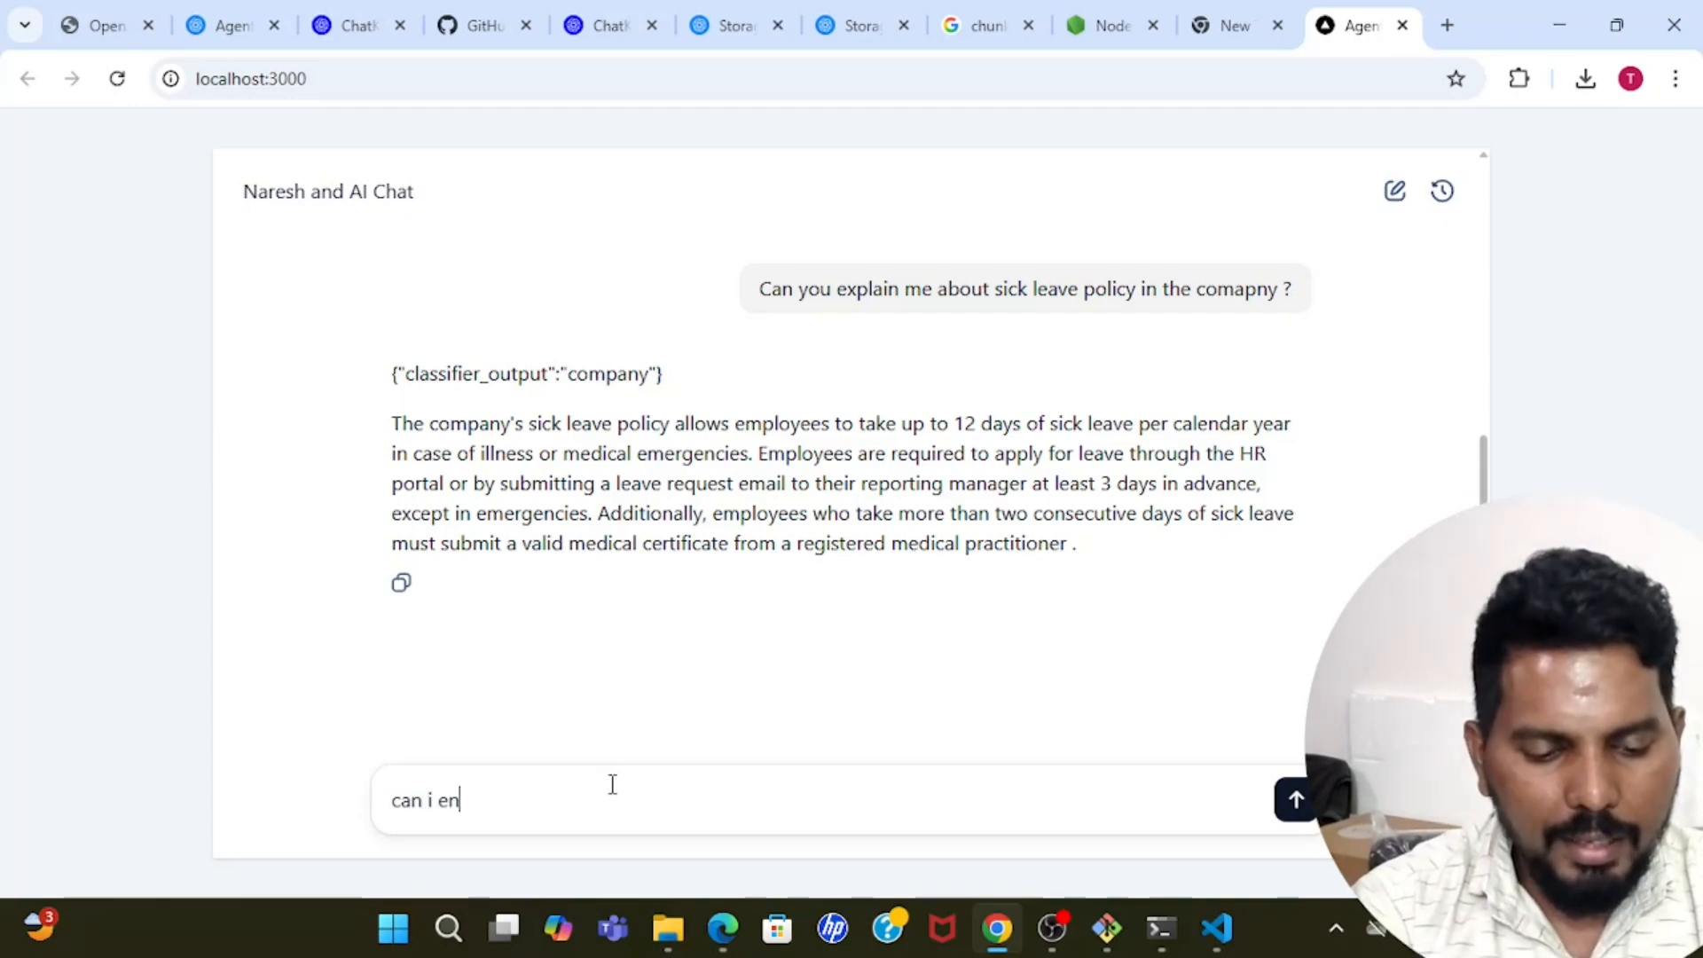
pyautogui.write('cash m')
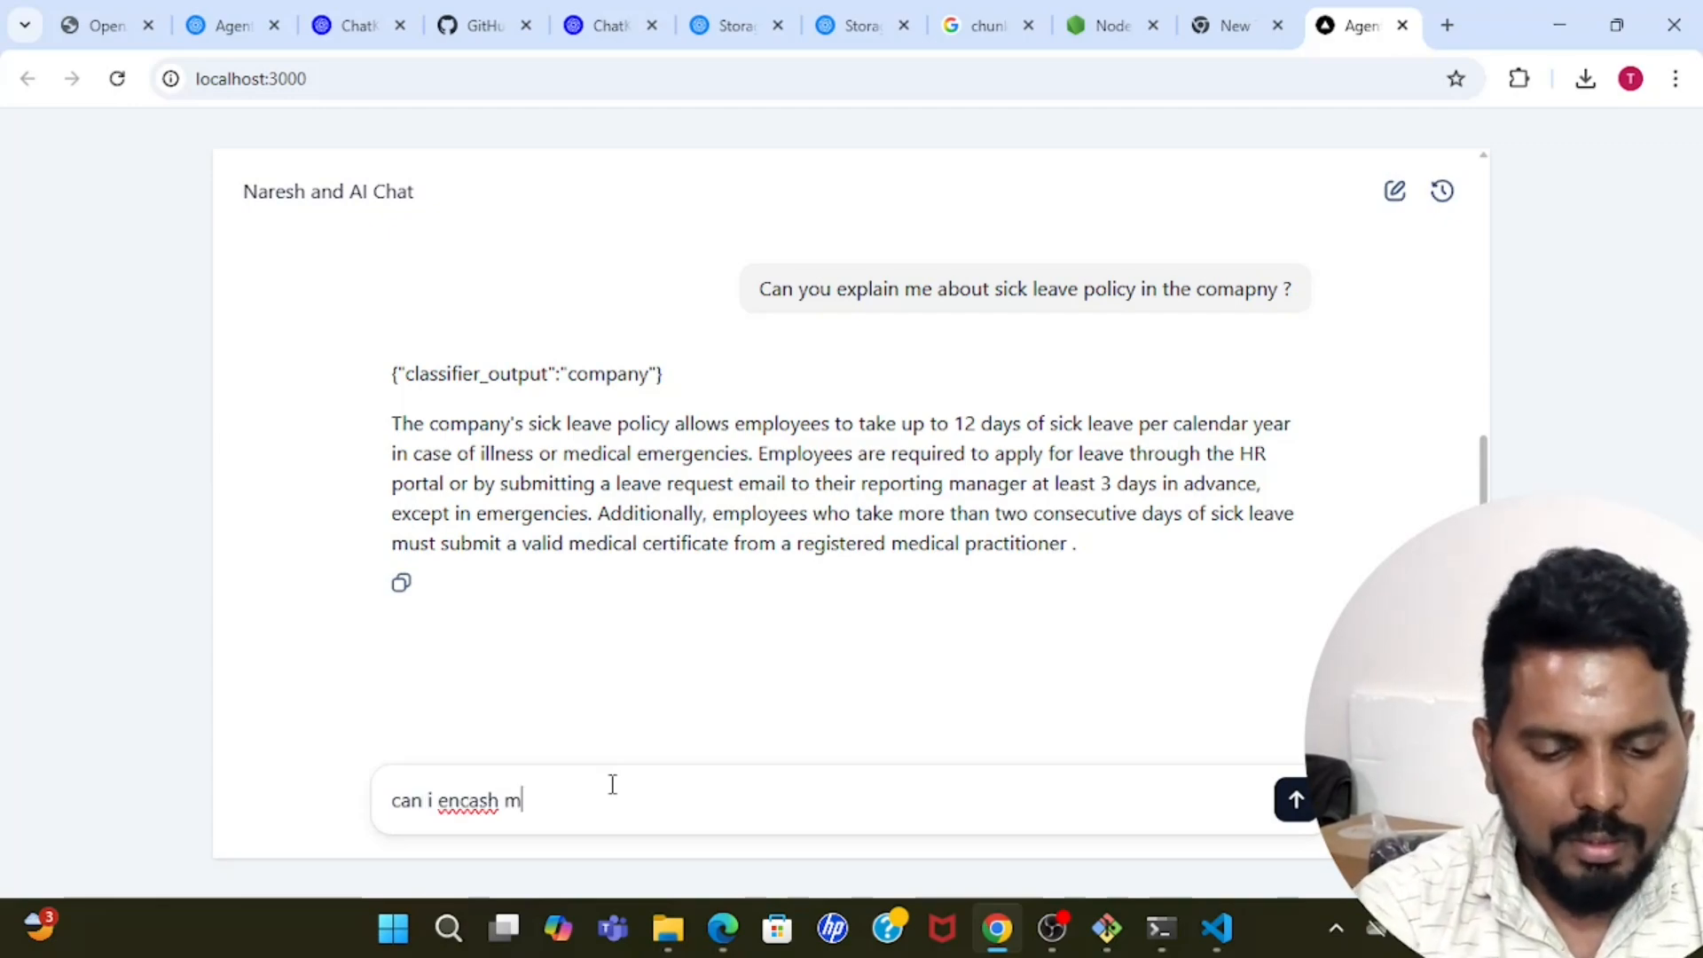
pyautogui.write('y leaves ')
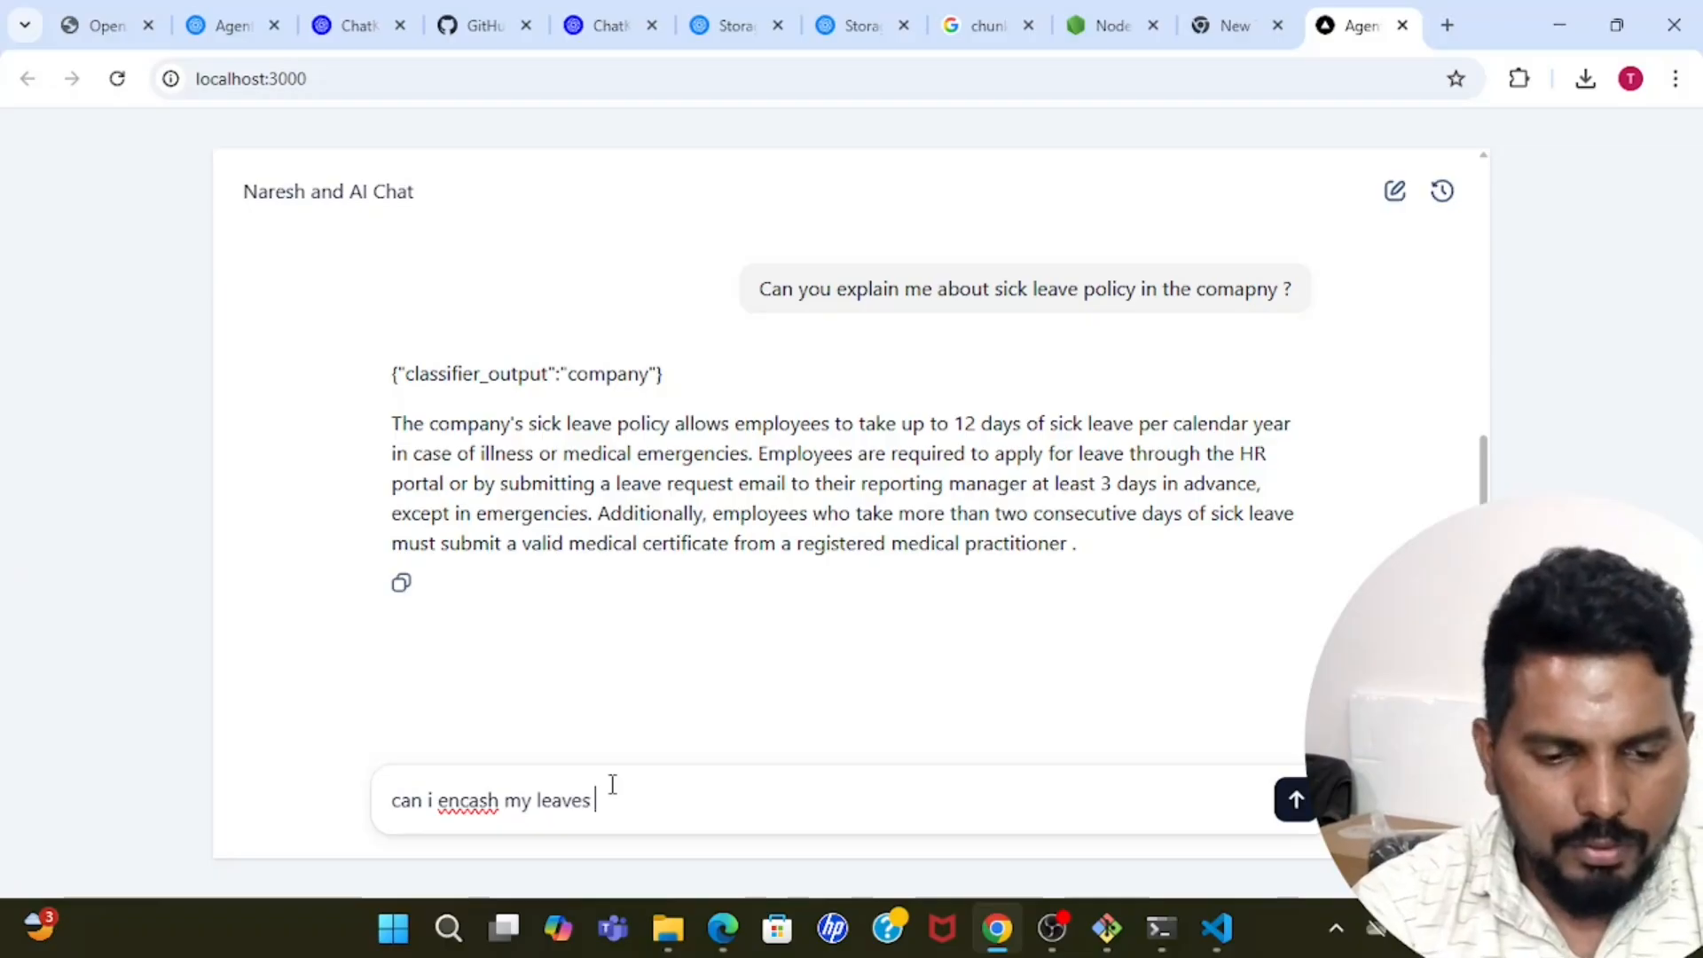
pyautogui.write('in the finan')
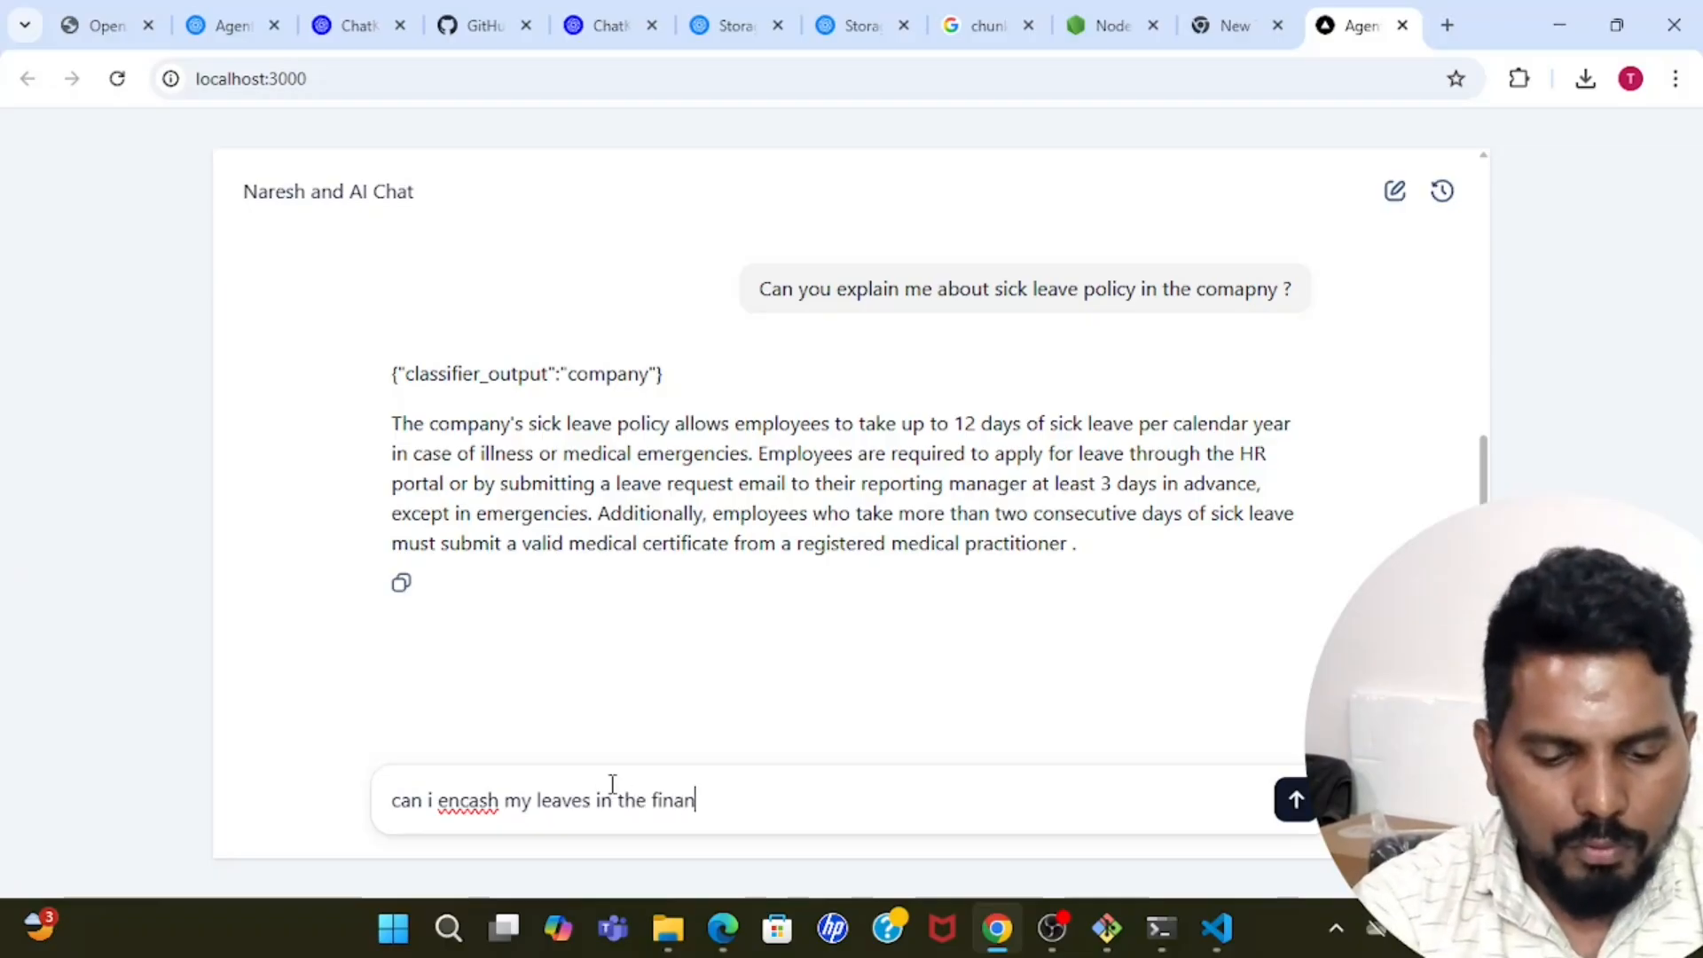
pyautogui.write('cial ')
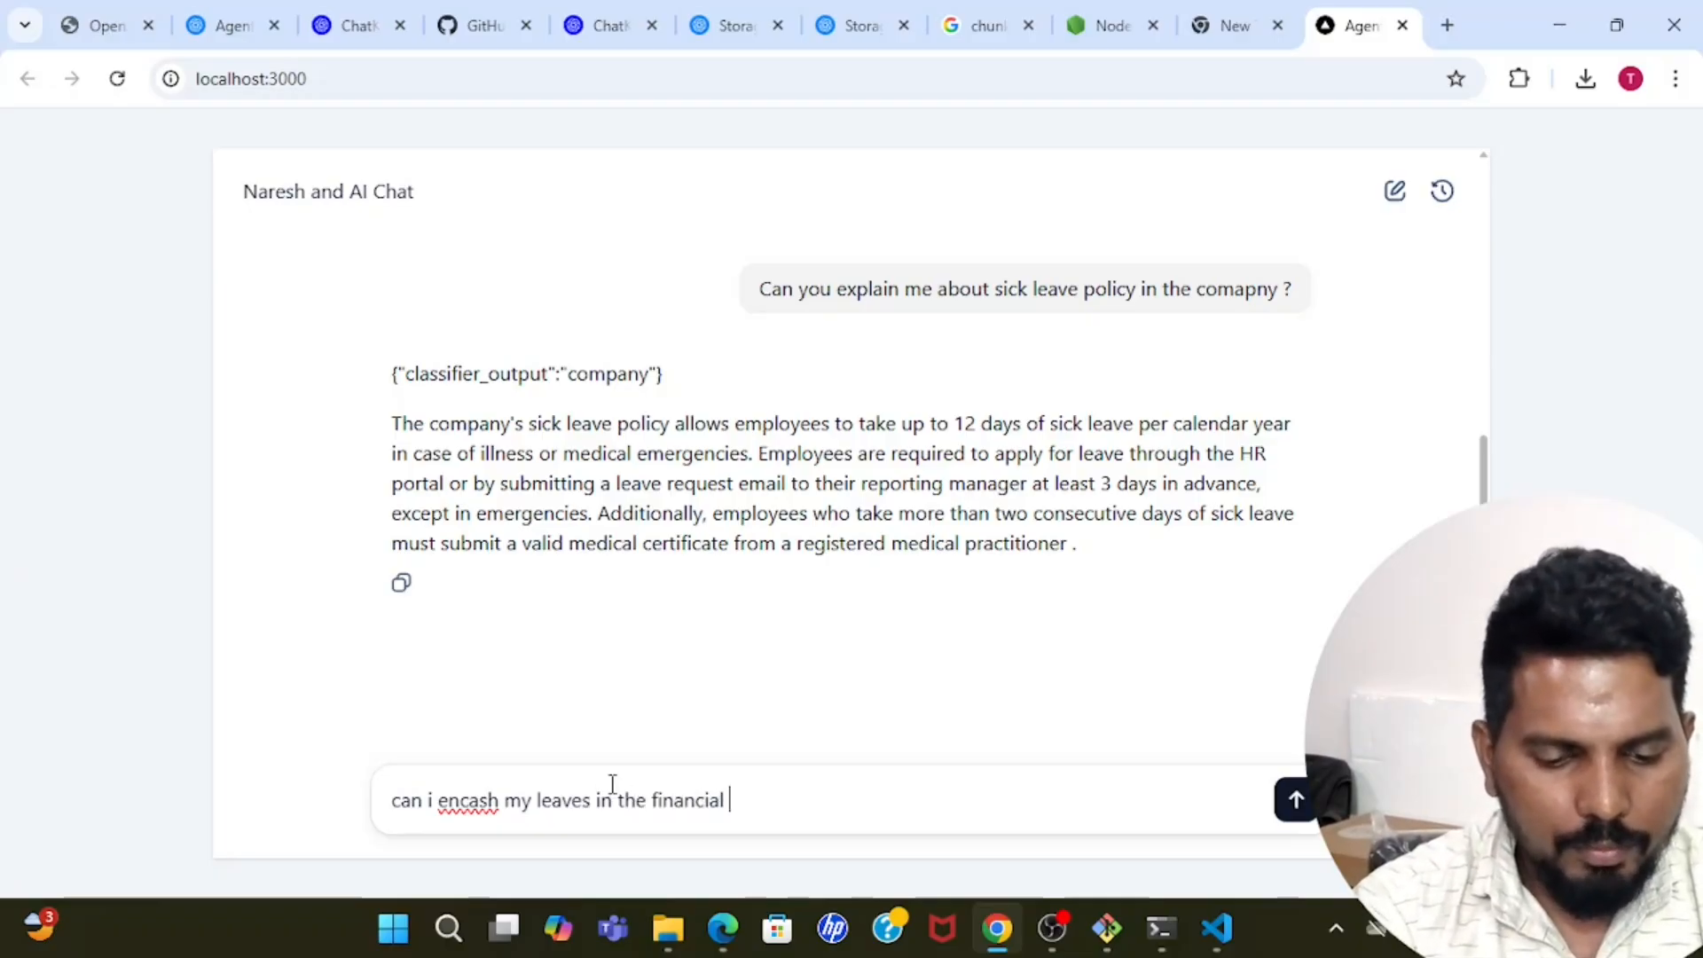
pyautogui.write('year end ?')
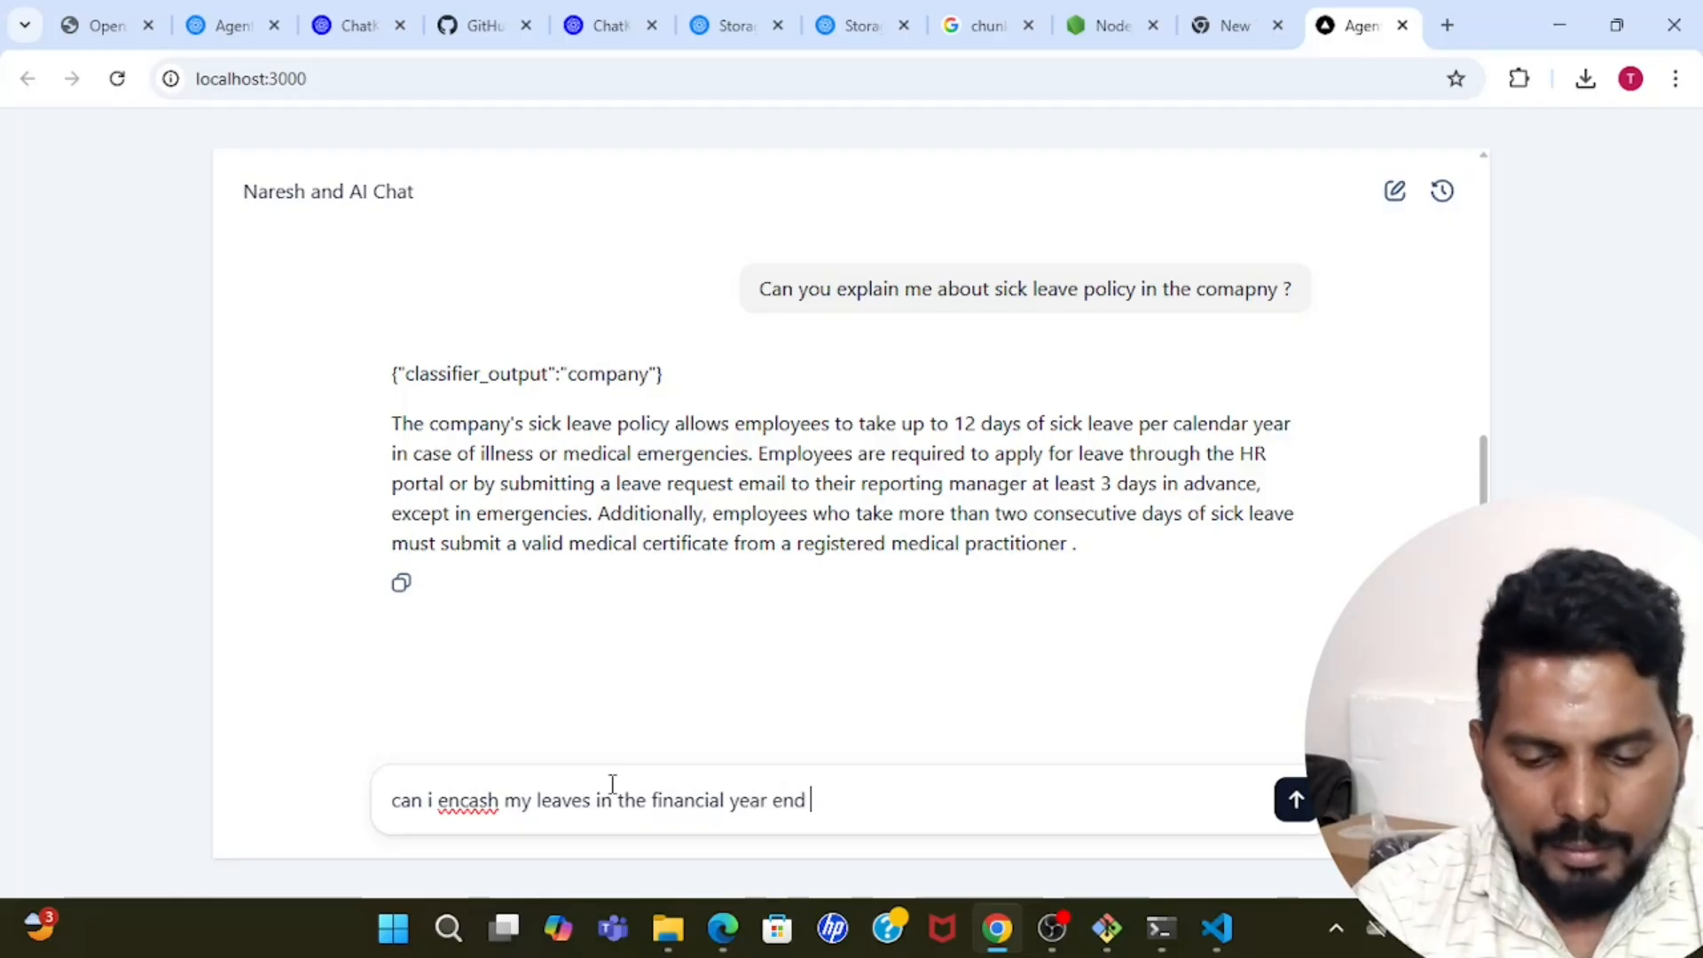
pyautogui.press('Return')
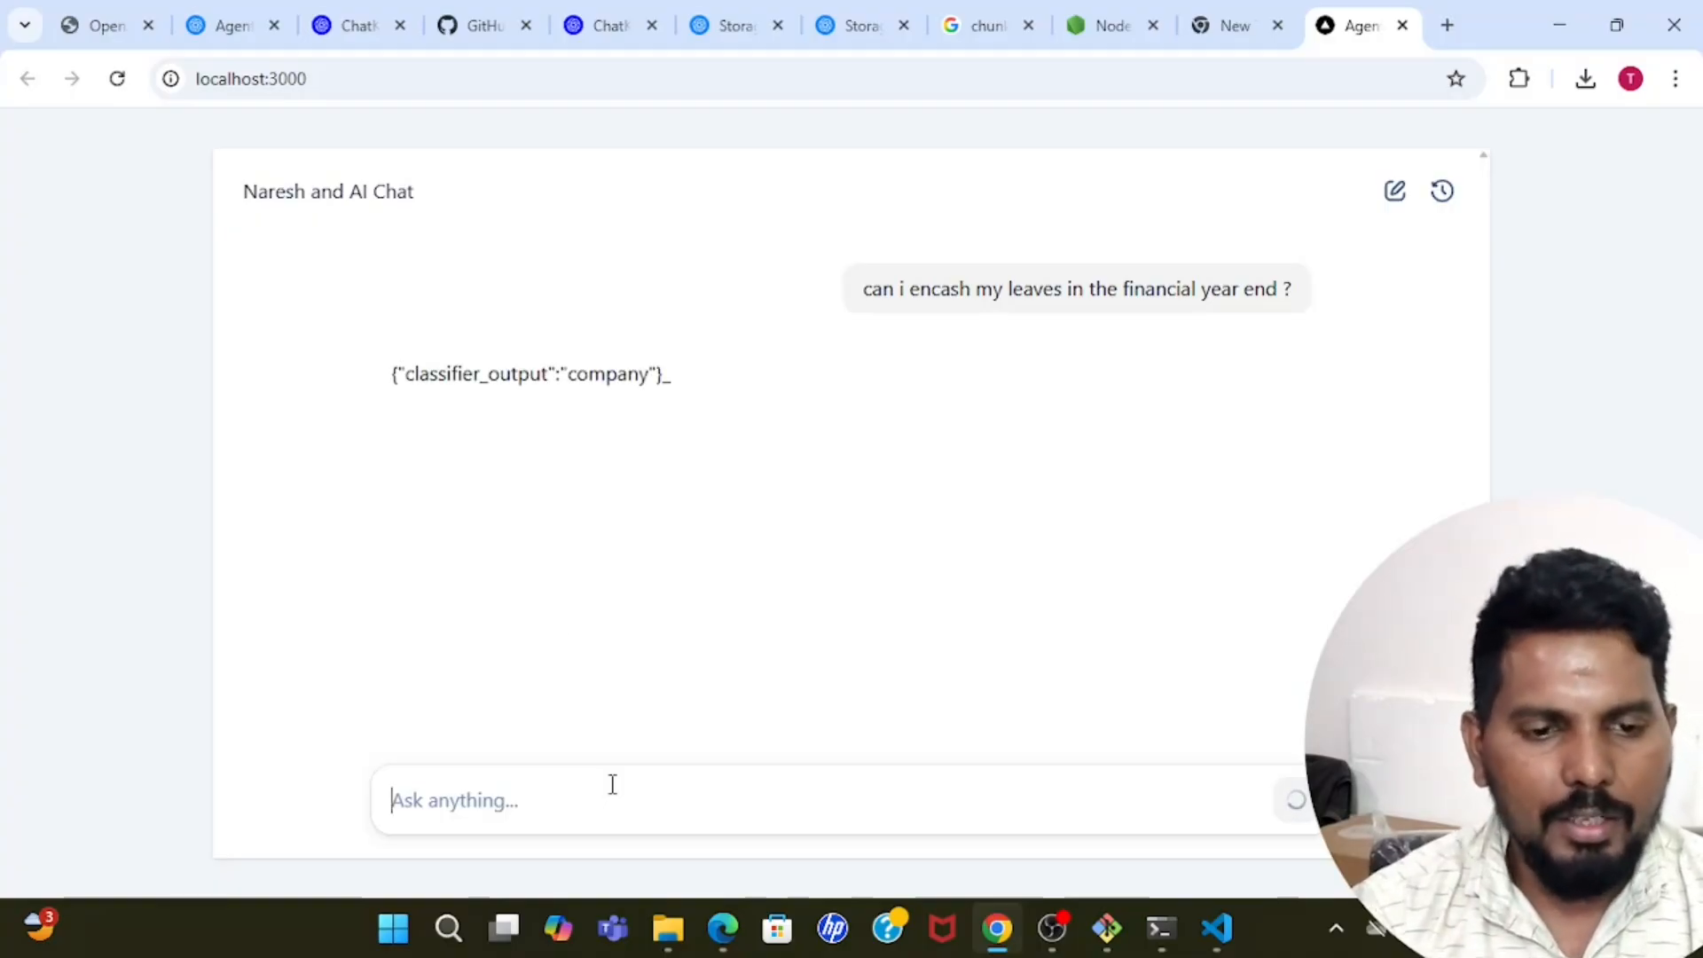
pyautogui.moveTo(415, 373); pyautogui.dragTo(684, 388)
pyautogui.click(684, 388)
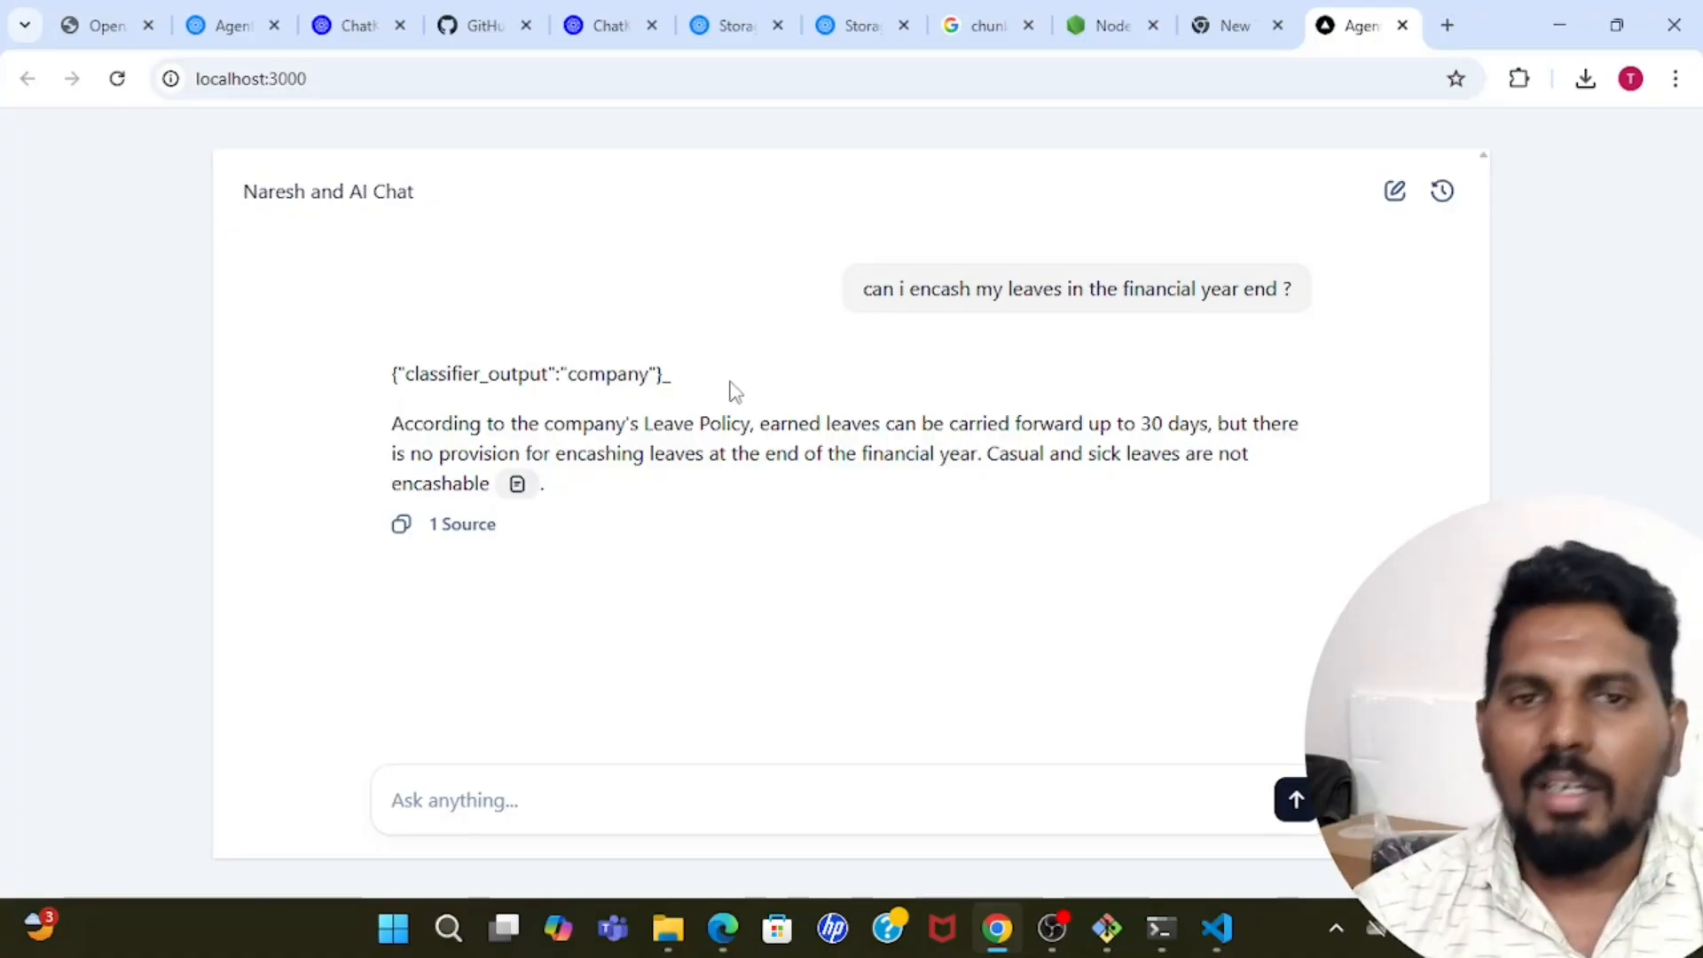
# Return to the Autoai learners Rag workflow in Agent Builder.
pyautogui.click(222, 23)
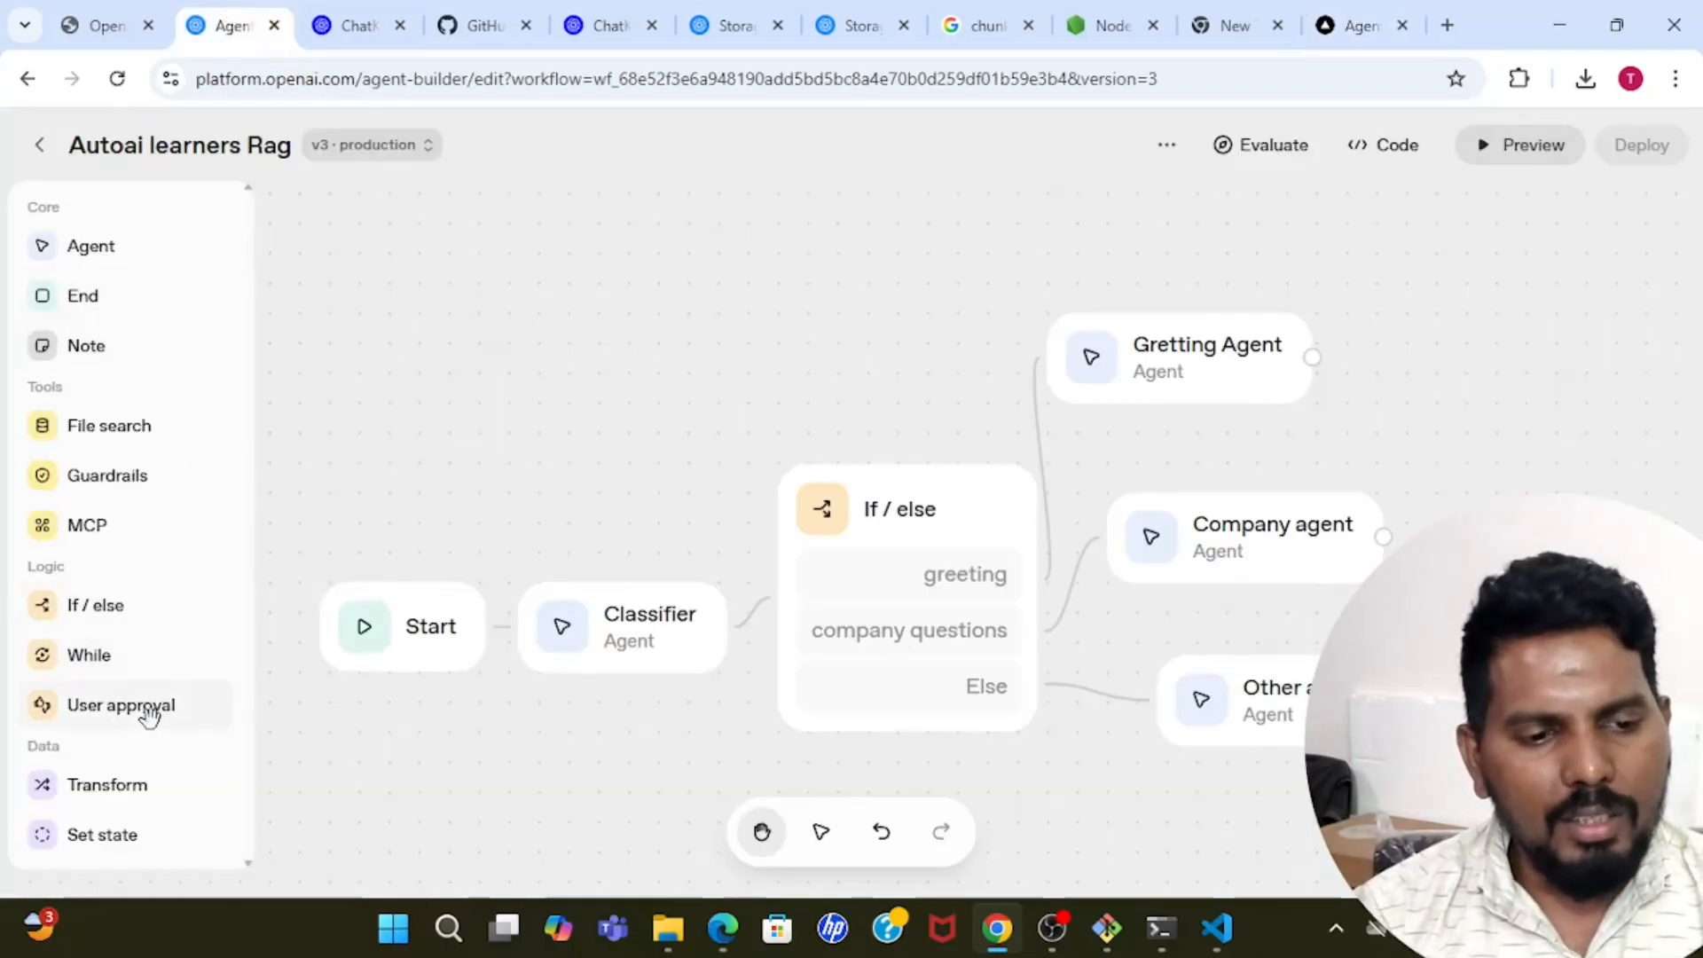